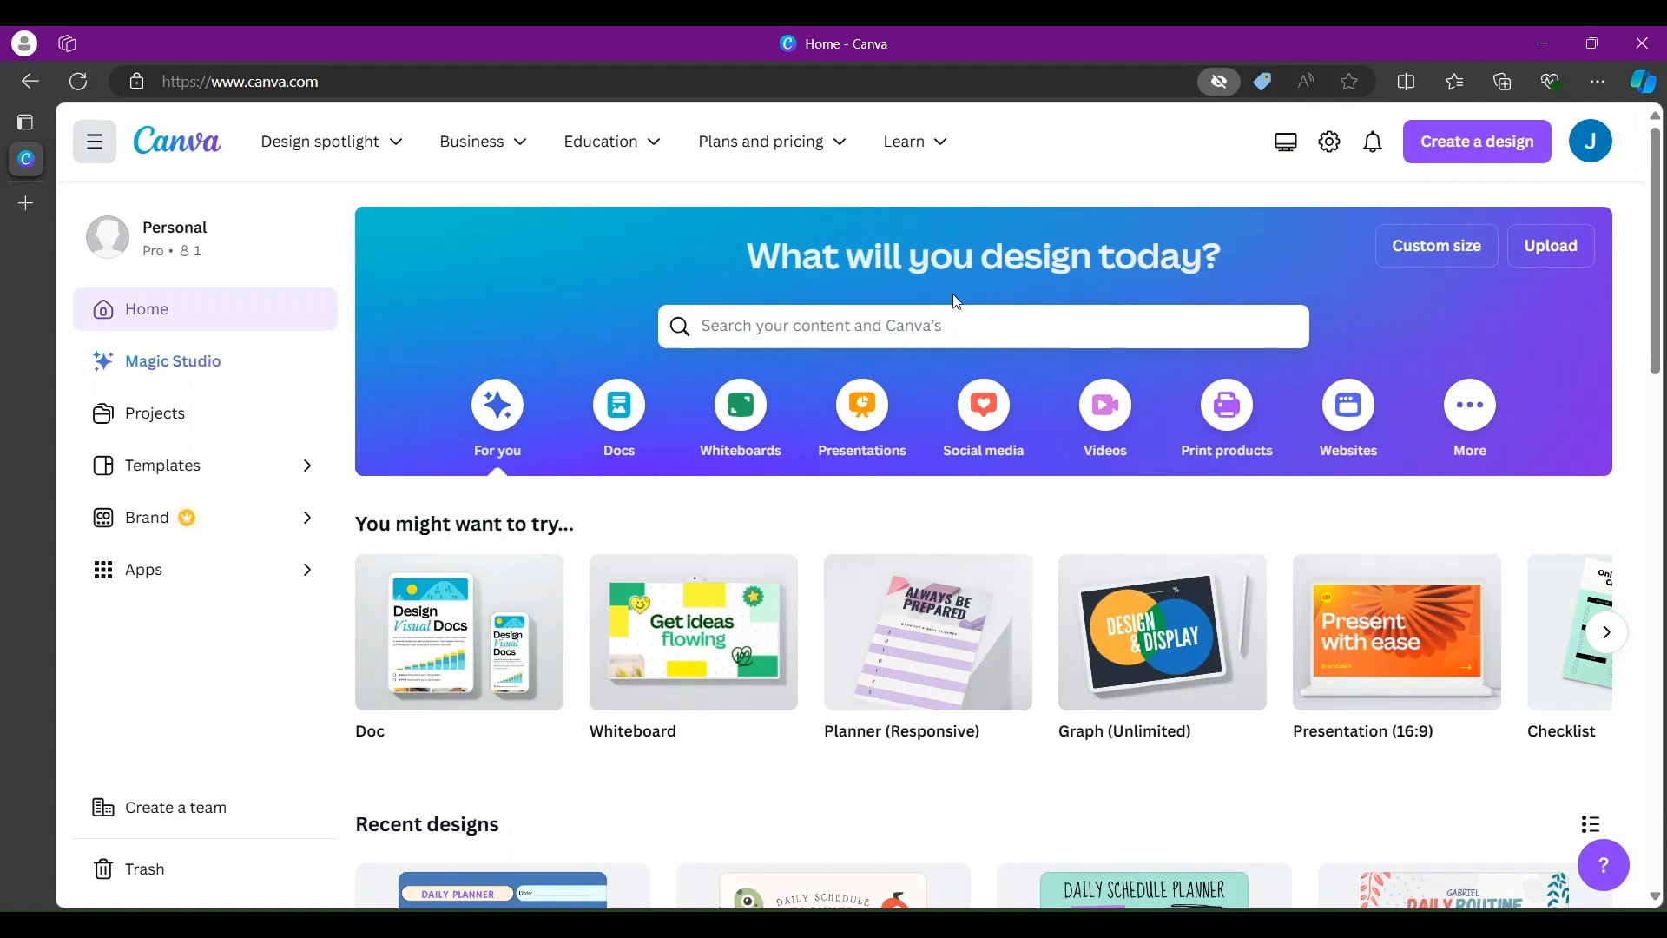
Step: Search for "MORNING MENU" and look through the matching designs and templates
{"action": "left_click", "coordinate": [970, 324]}
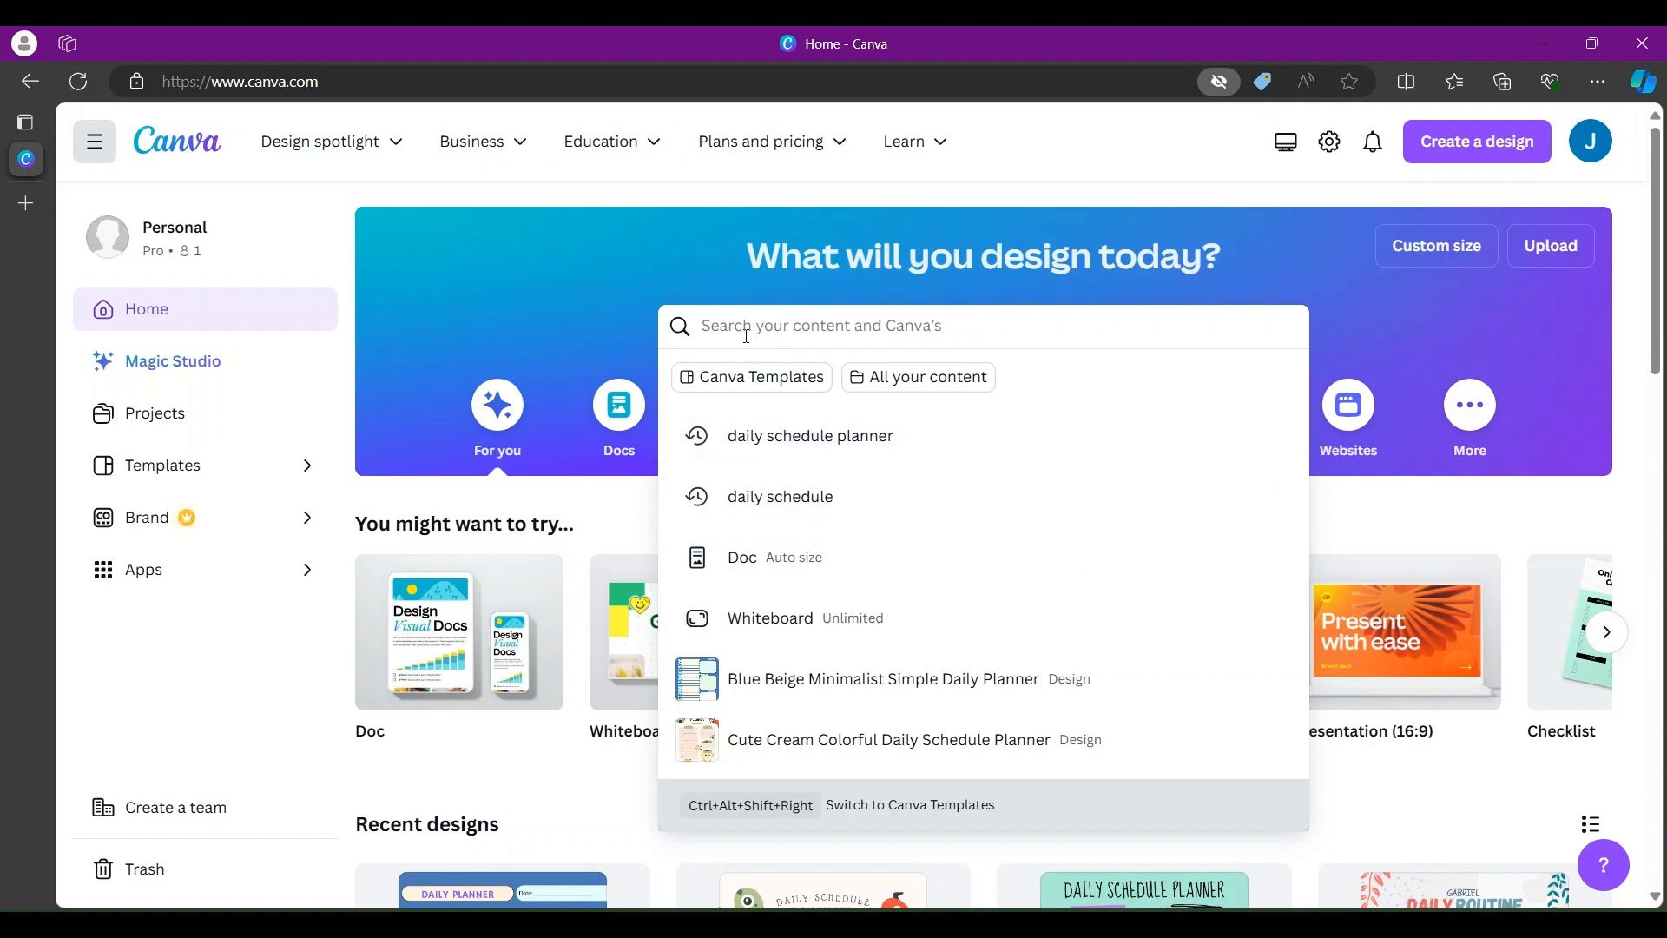
{"action": "type", "text": "MO"}
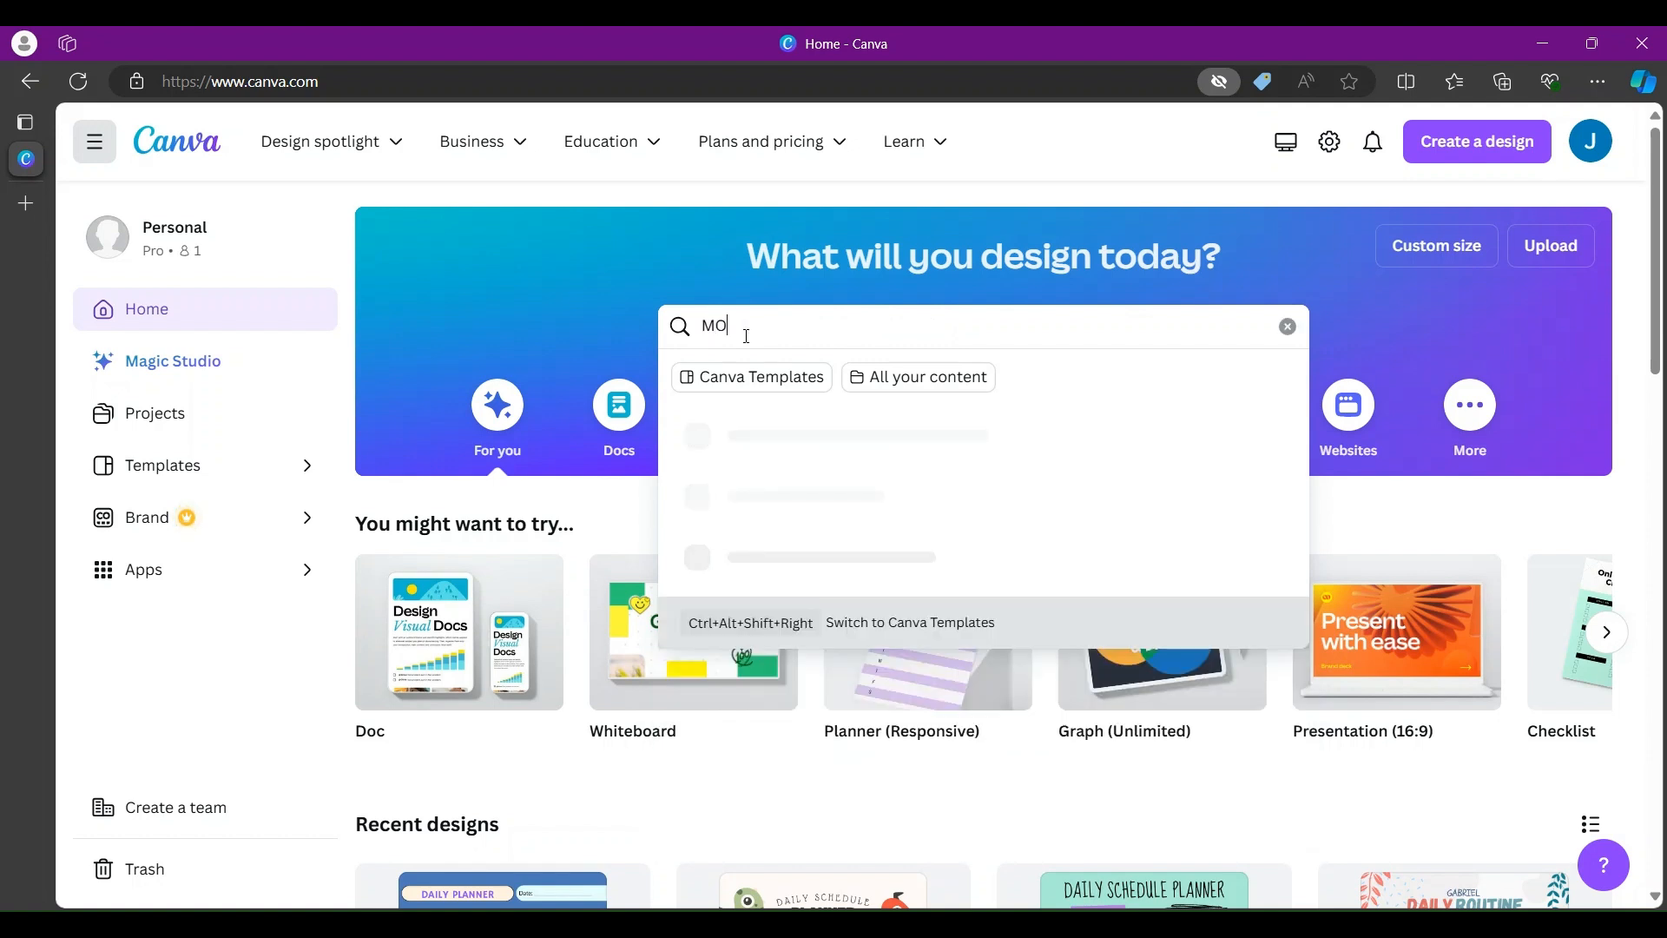
{"action": "type", "text": "RNING "}
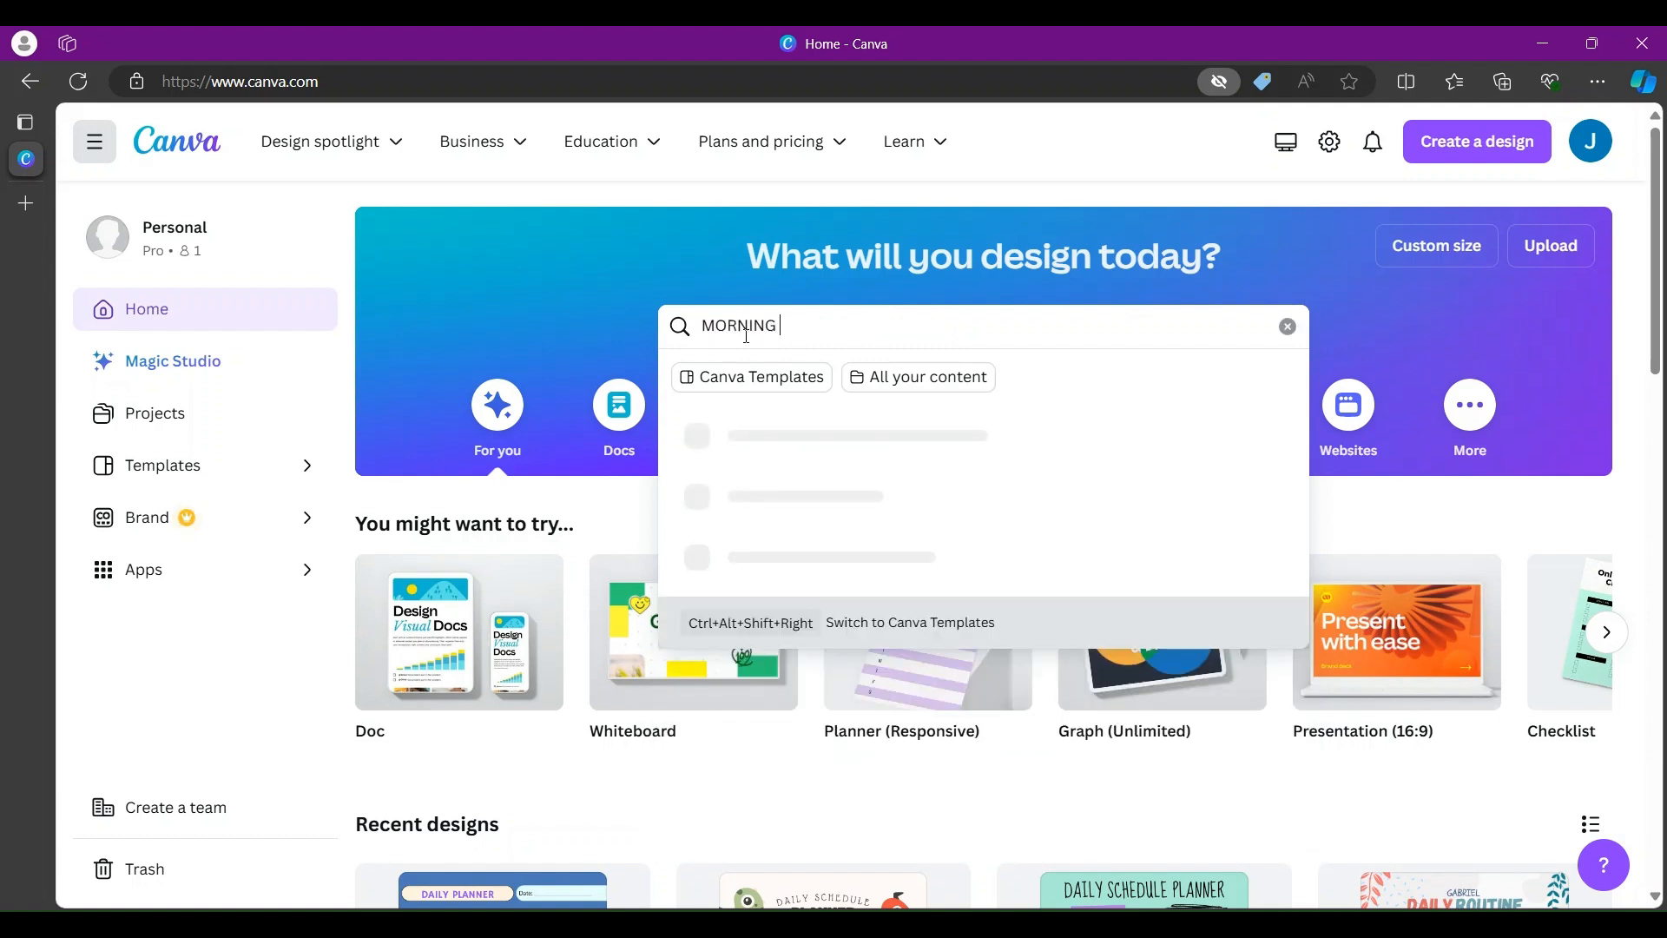
{"action": "type", "text": "MENU"}
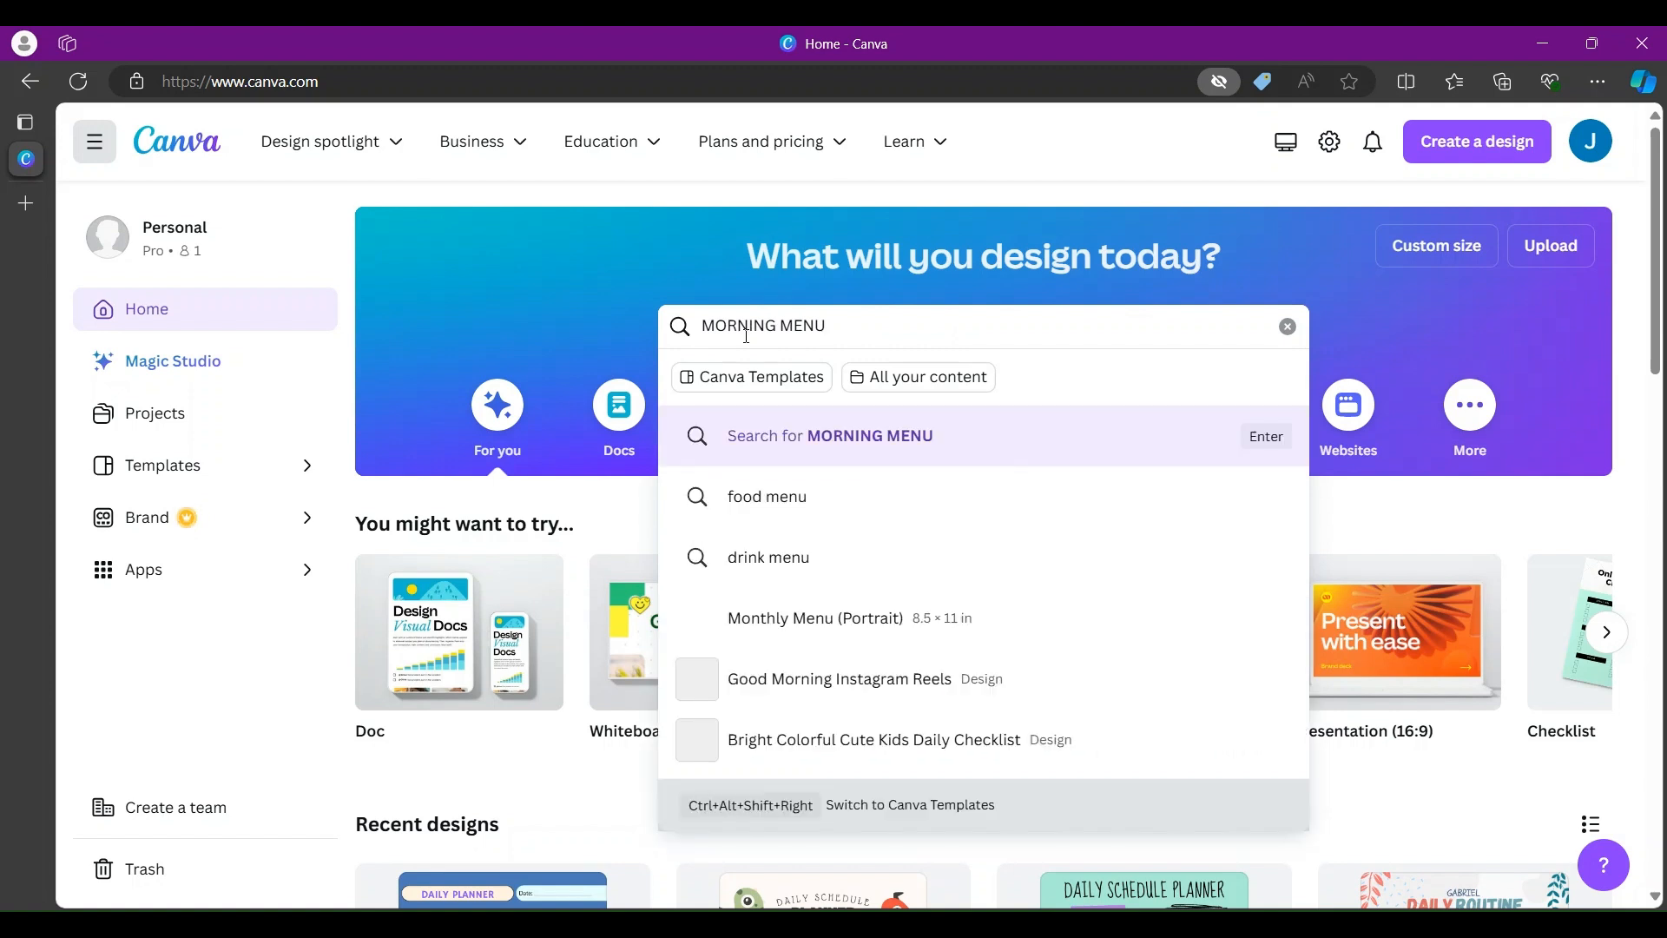
{"action": "key", "text": "Return"}
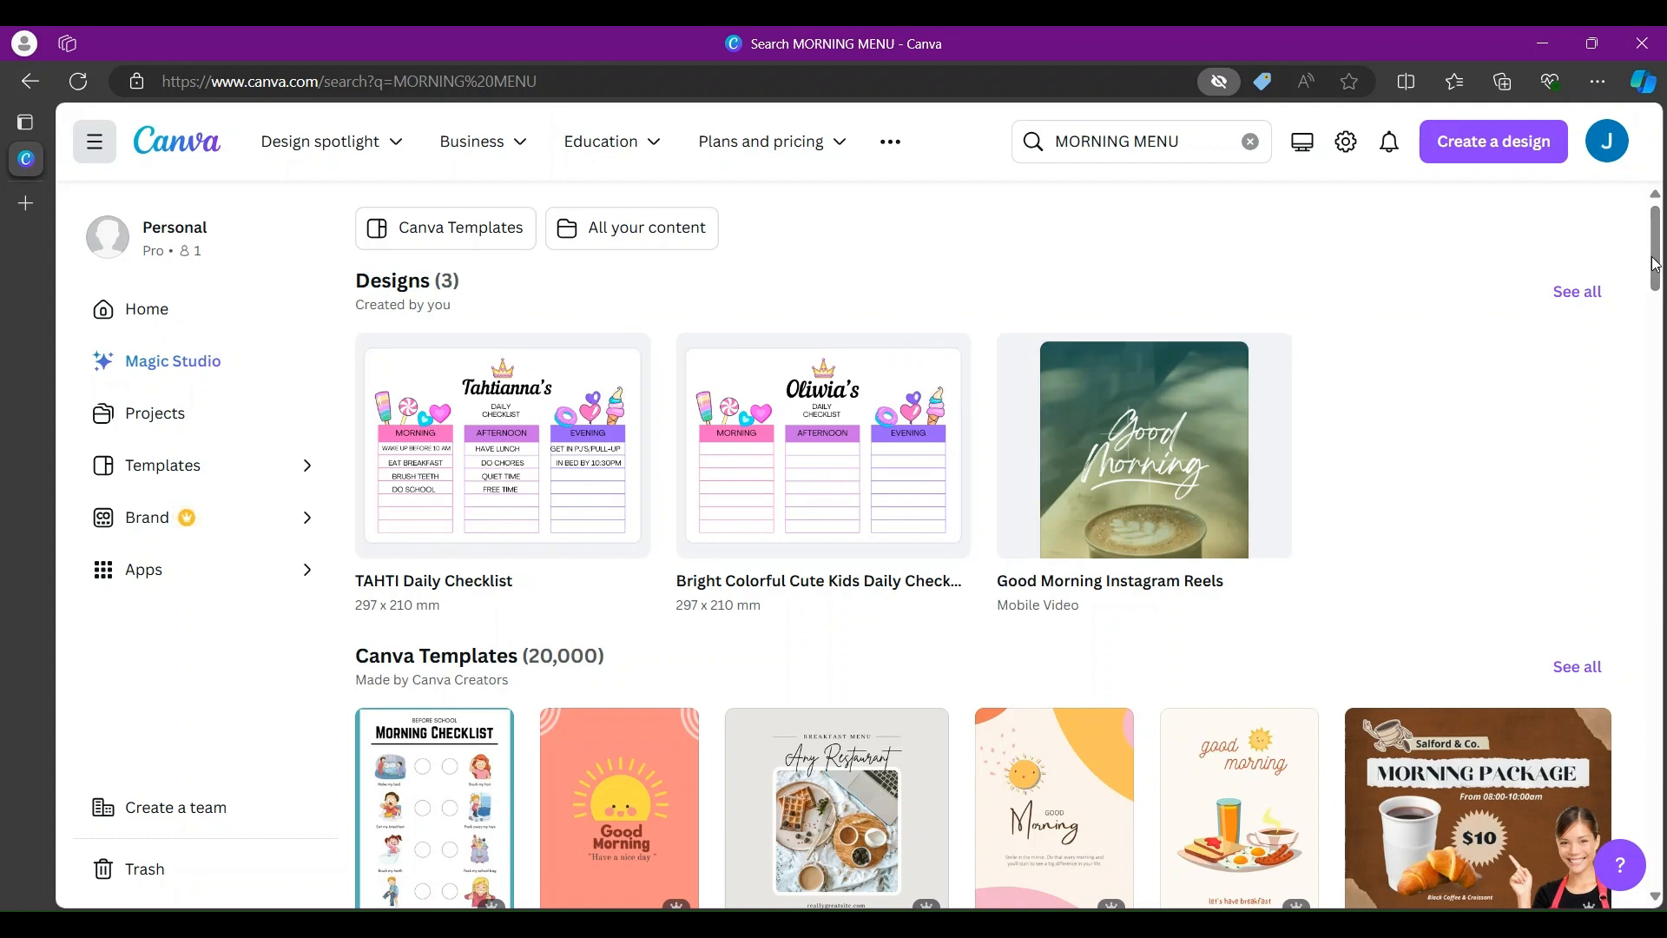
{"action": "scroll", "coordinate": [1652, 297], "scroll_direction": "down", "scroll_amount": 4}
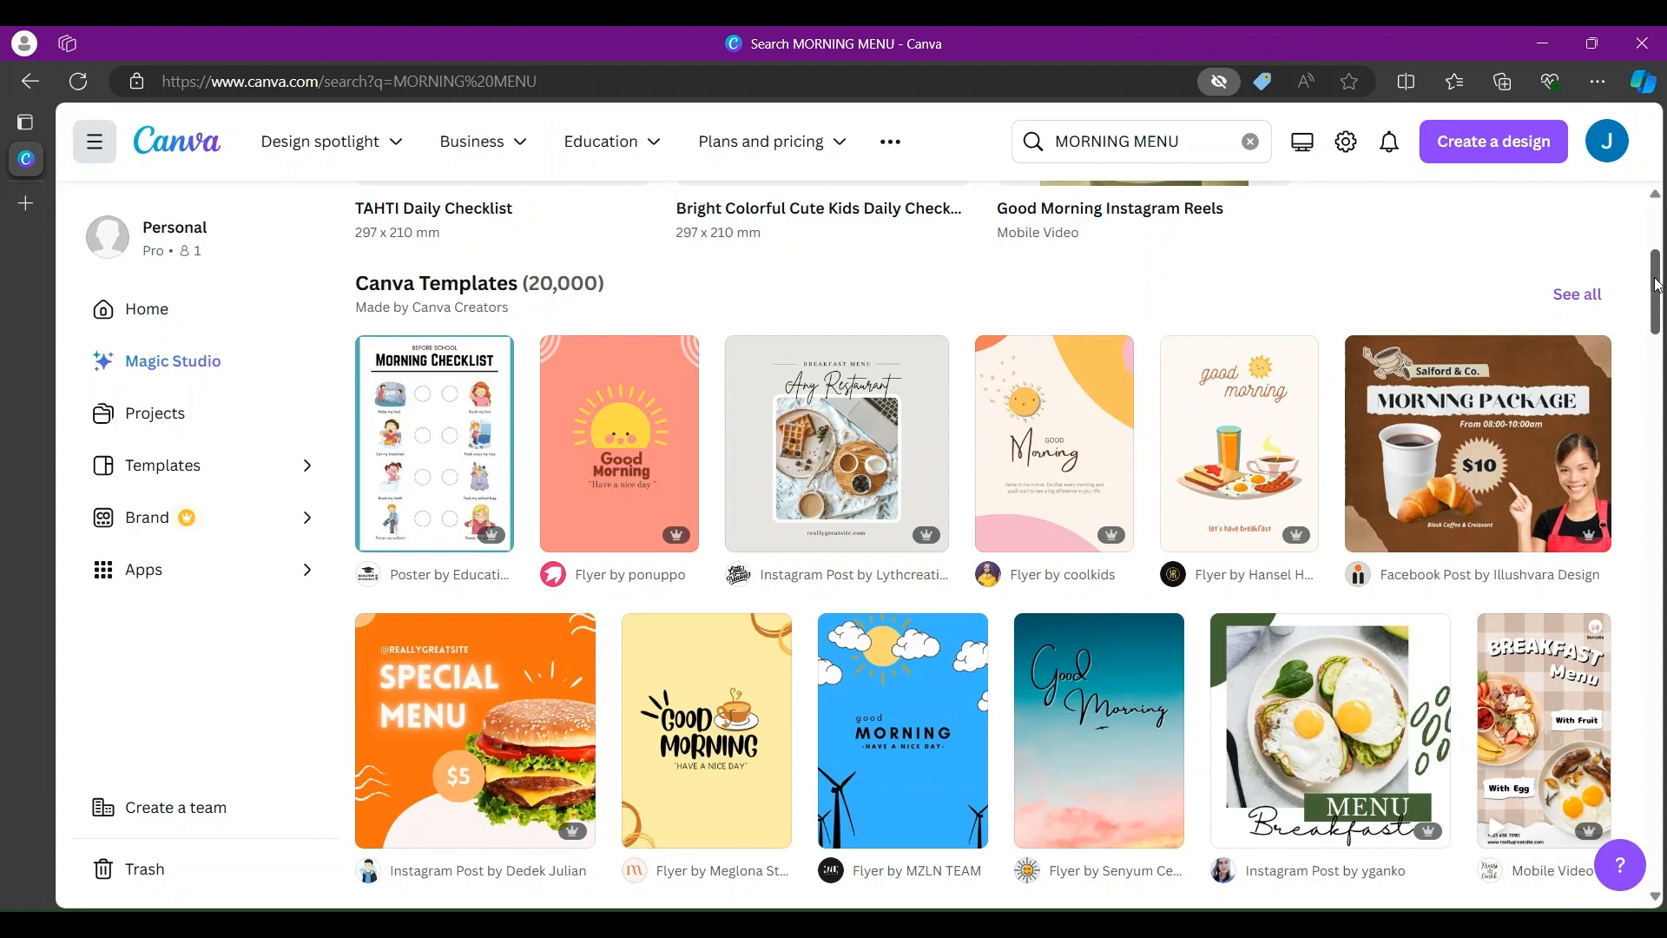
{"action": "mouse_move", "coordinate": [1656, 290]}
{"action": "left_mouse_down"}
{"action": "mouse_move", "coordinate": [1626, 408]}
{"action": "mouse_move", "coordinate": [1640, 203]}
{"action": "left_mouse_up"}
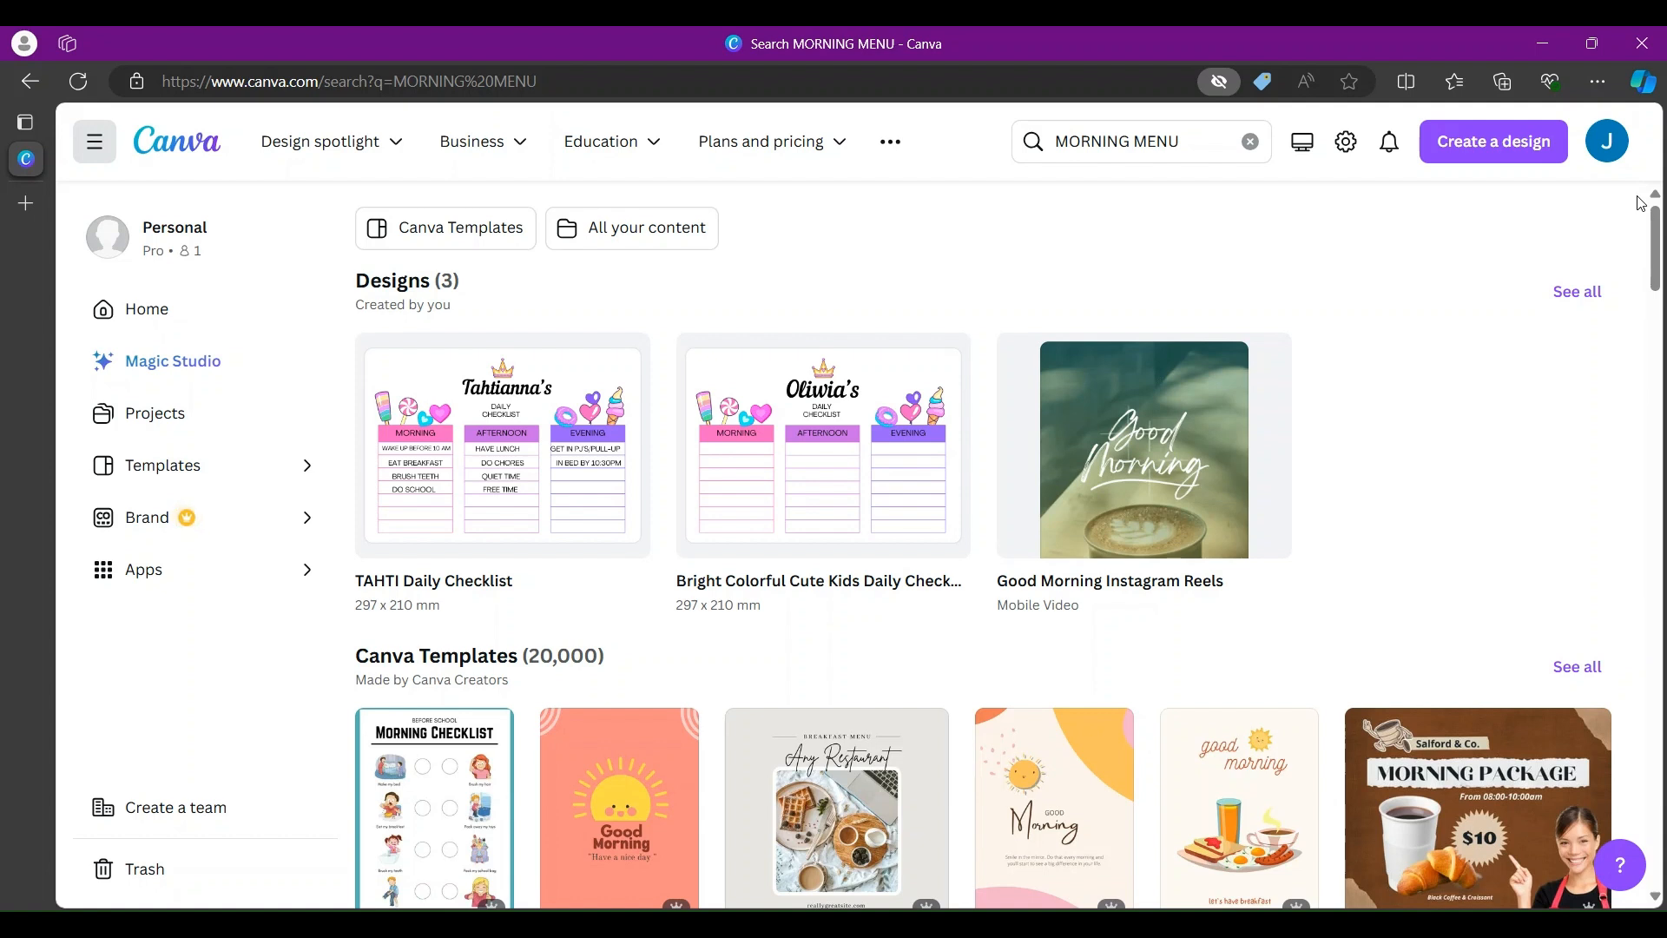
Step: Return to the home page, rerun the recent "daily schedule planner" search and browse the template results
{"action": "left_click", "coordinate": [128, 311]}
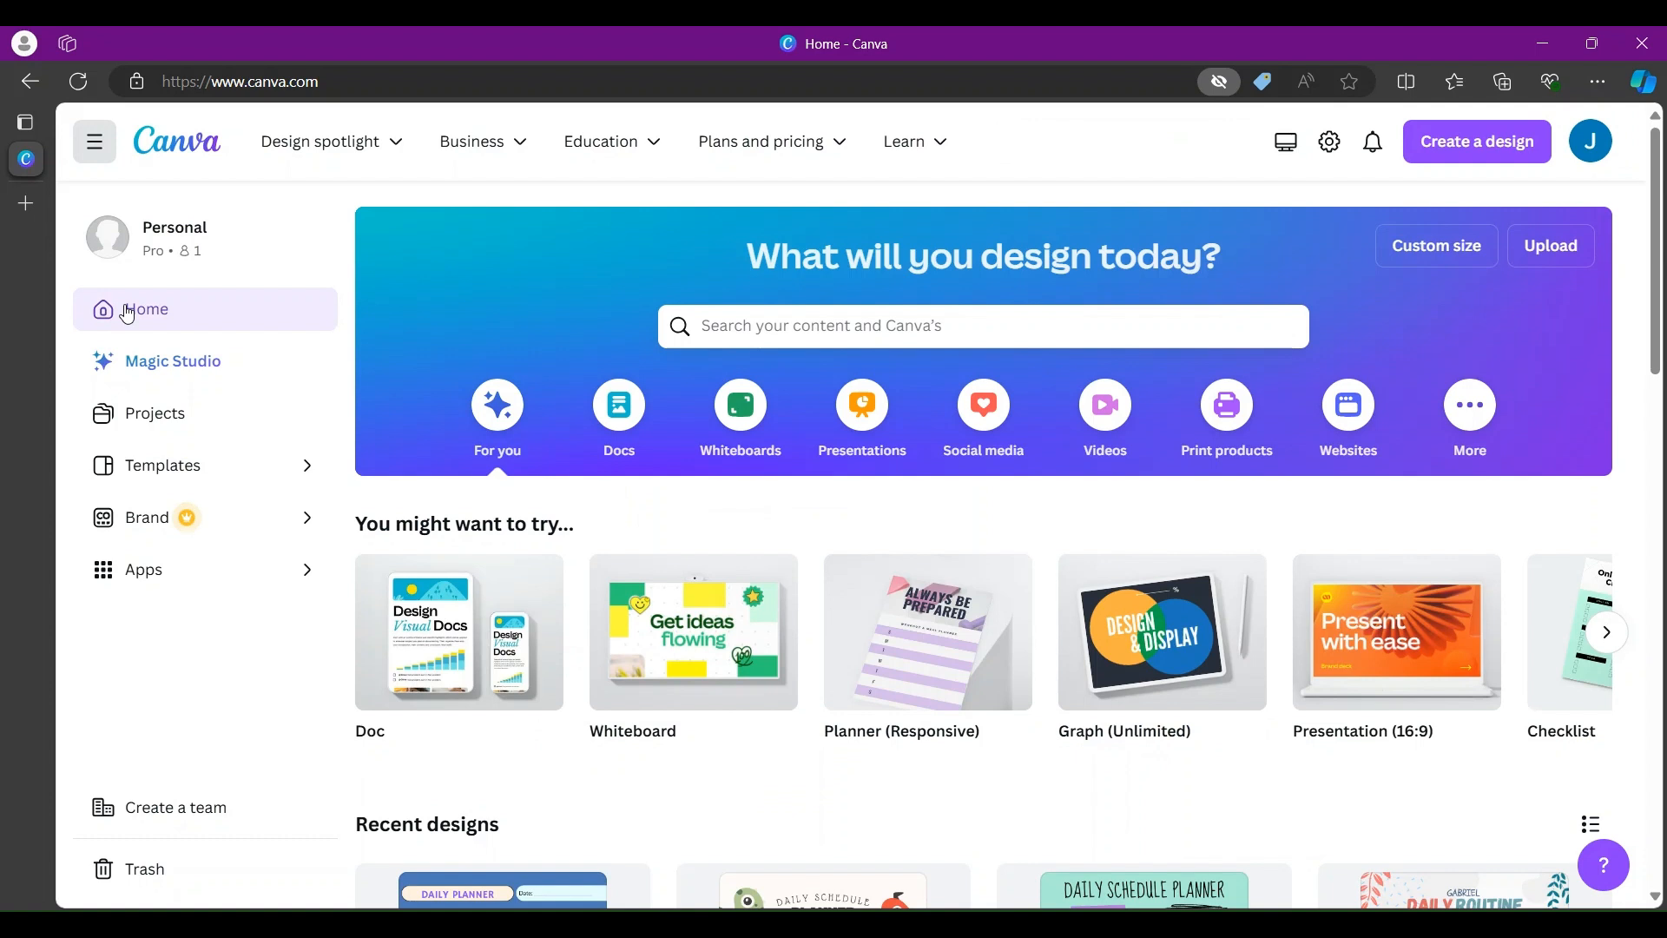
{"action": "left_click", "coordinate": [952, 327]}
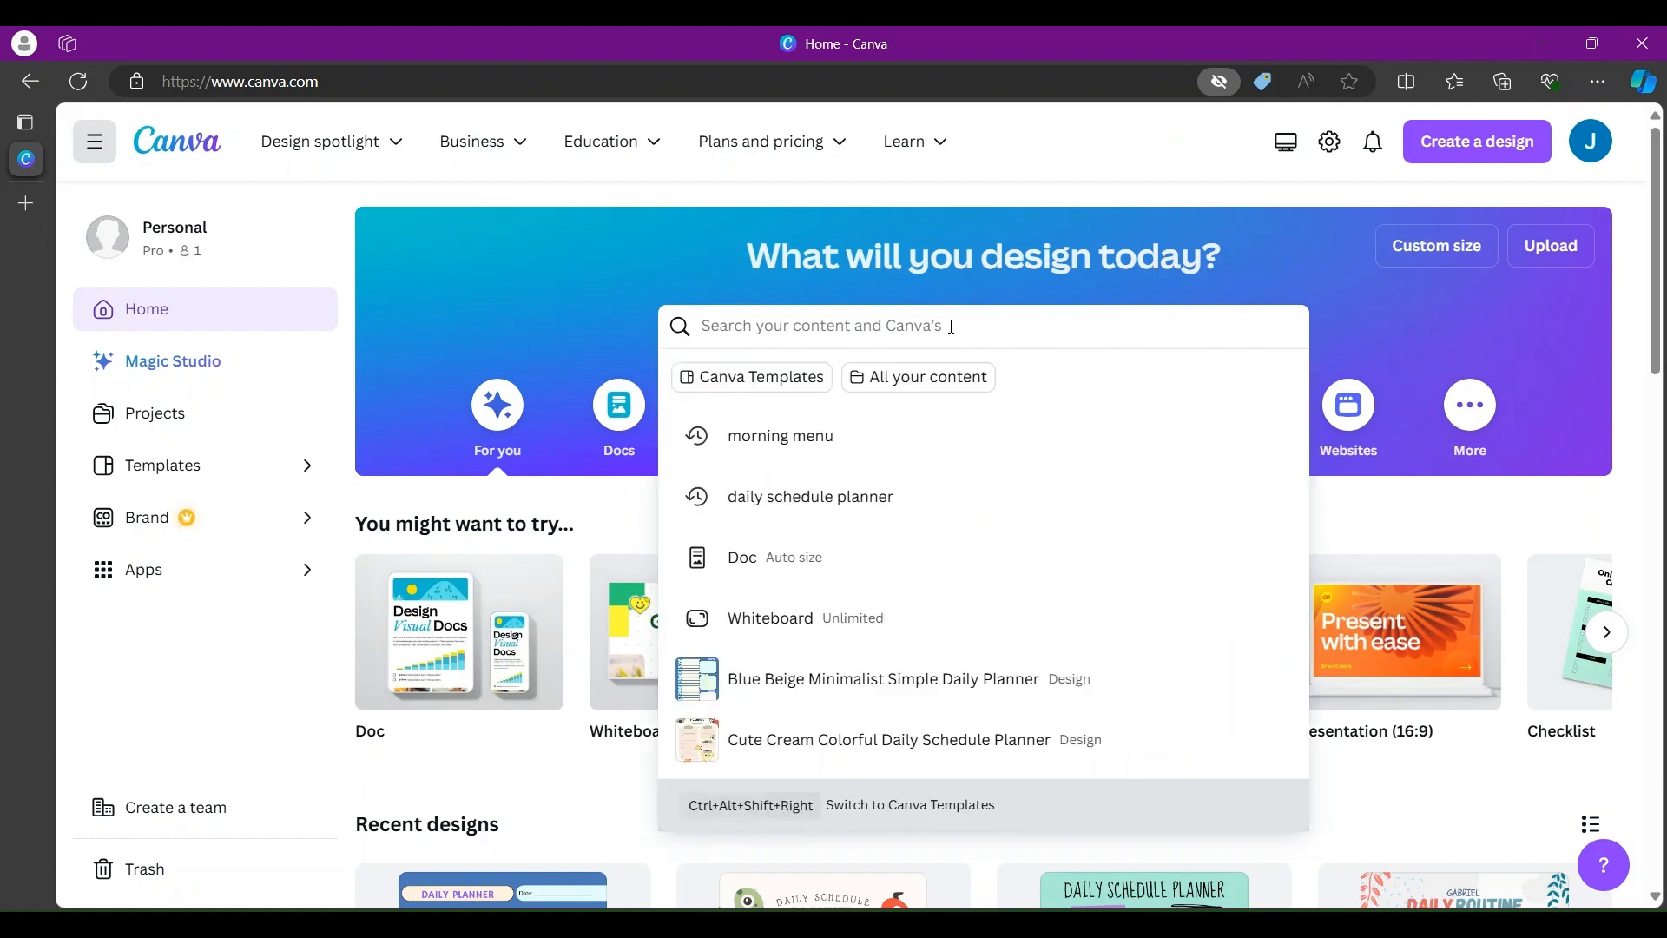
{"action": "left_click", "coordinate": [789, 510]}
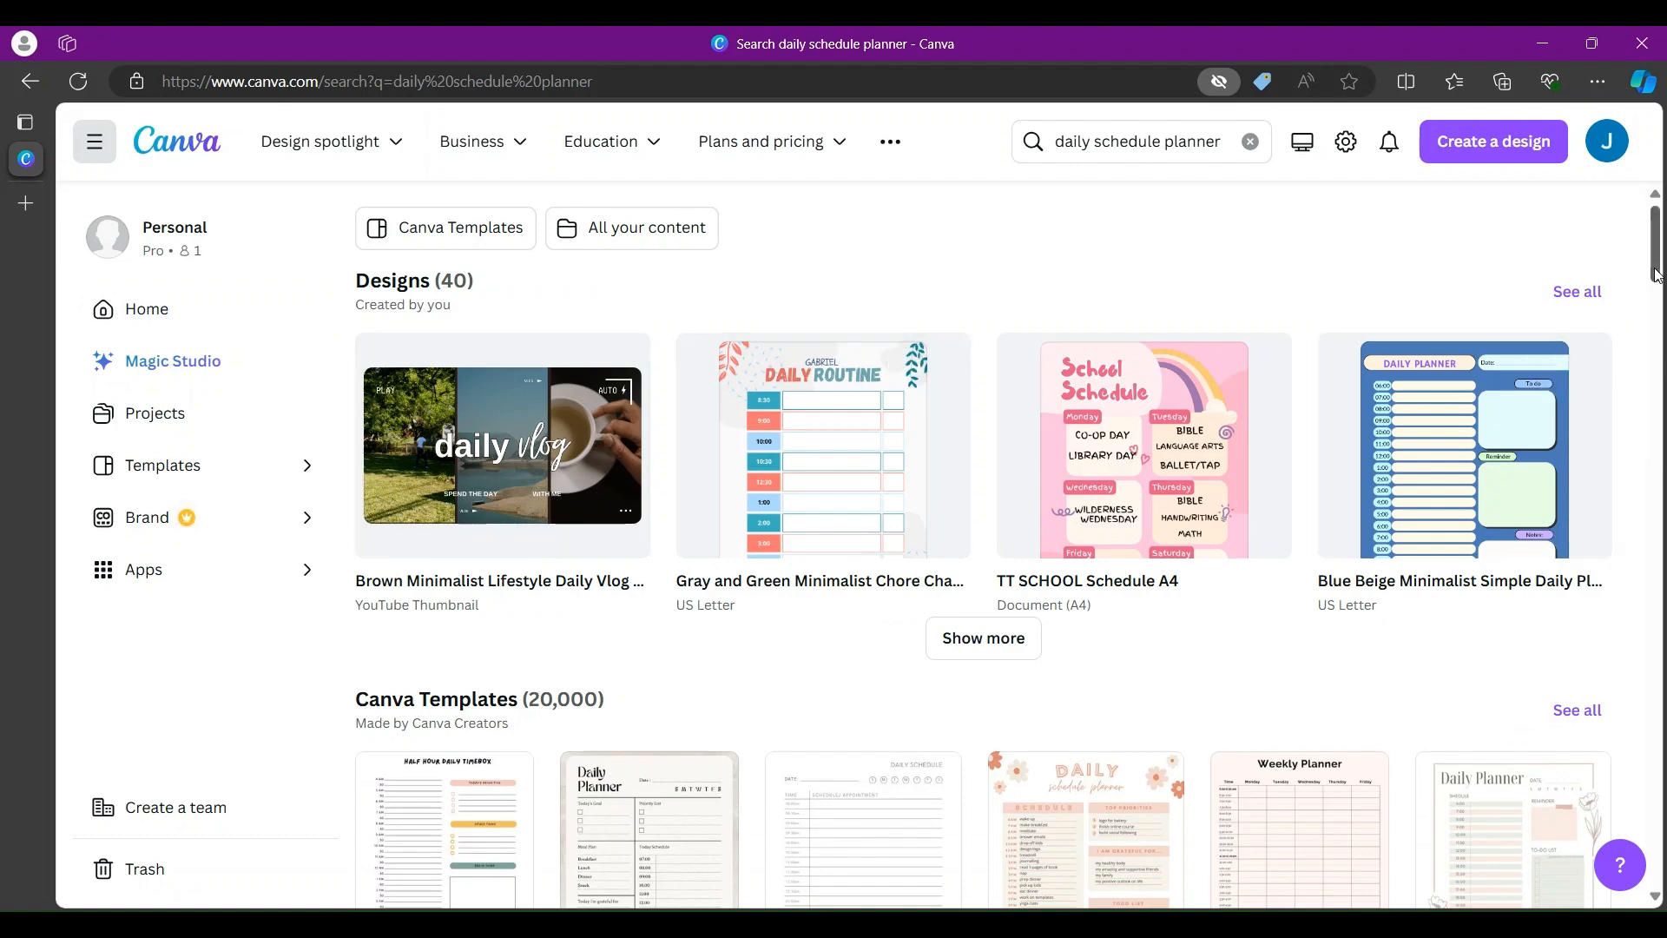
{"action": "left_click_drag", "start_coordinate": [1657, 276], "coordinate": [1637, 369]}
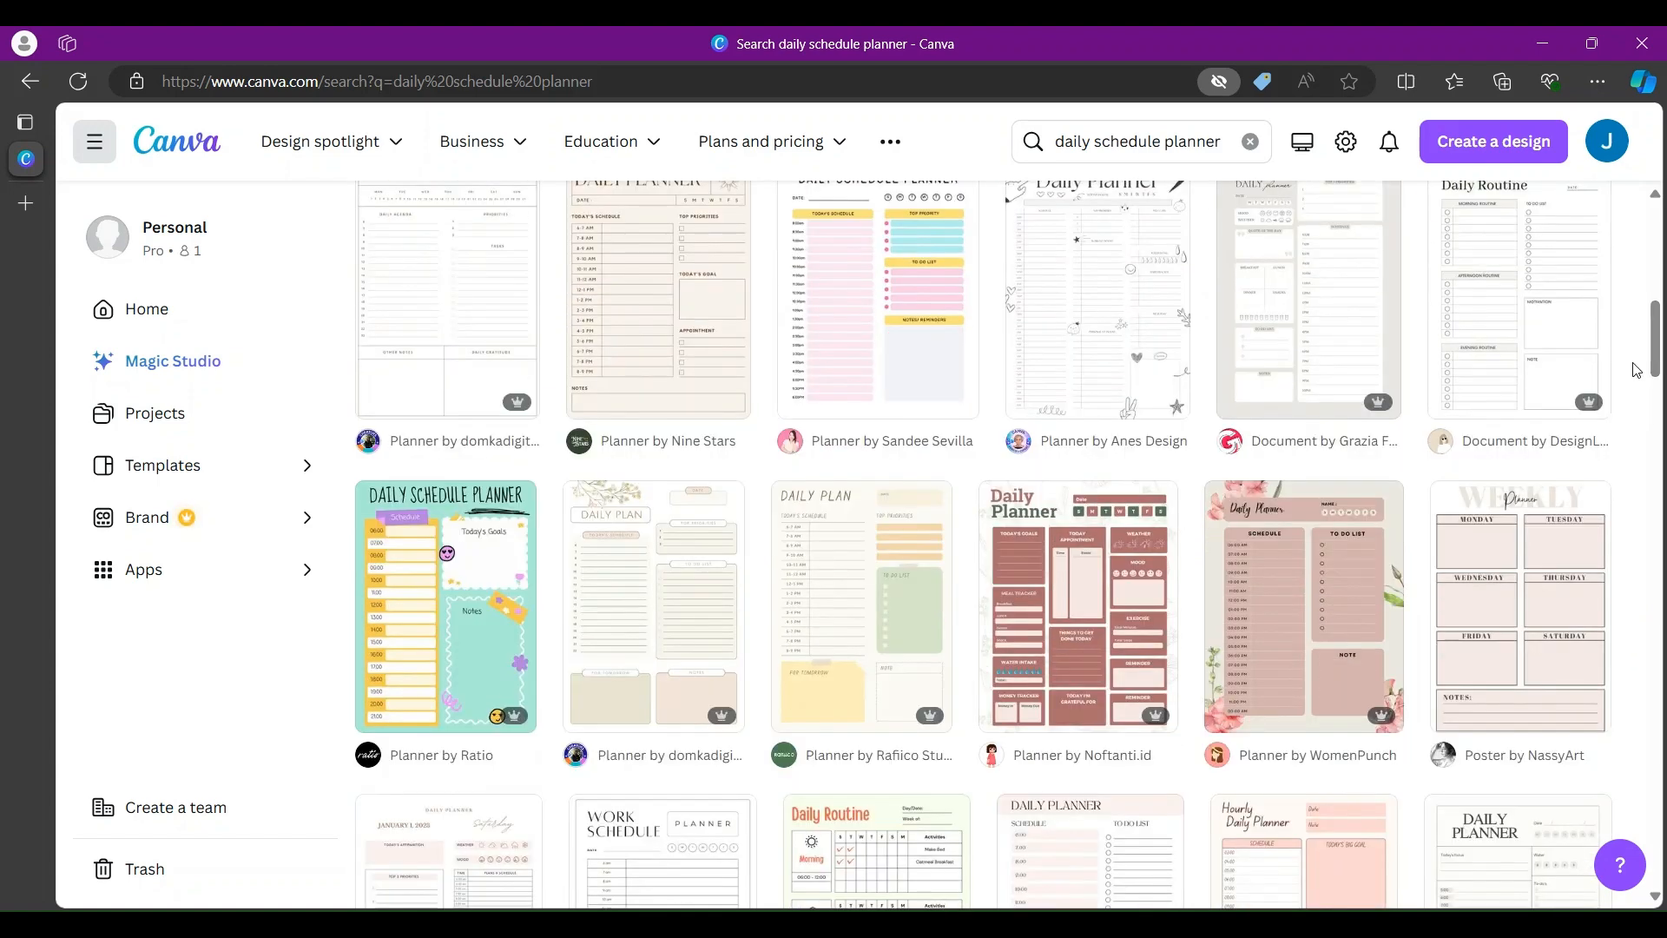
Step: Preview the Teal Playful Cute To Do List Daily Schedule Planner template and go back to the search results
{"action": "left_click", "coordinate": [452, 638]}
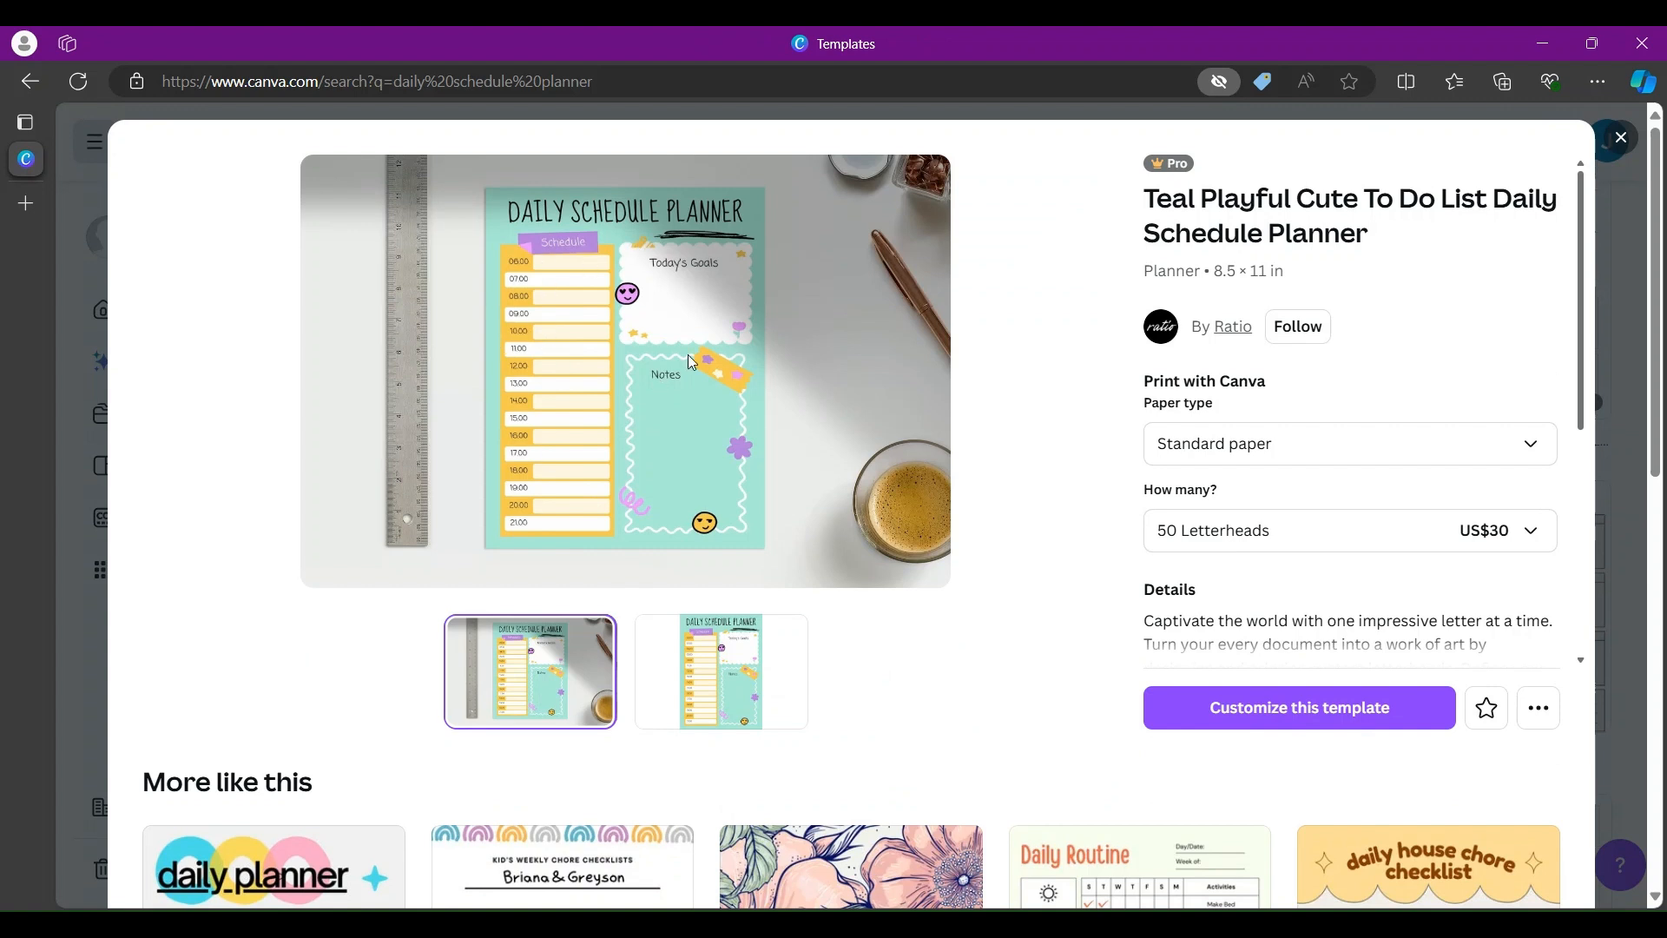
{"action": "left_click", "coordinate": [1618, 139]}
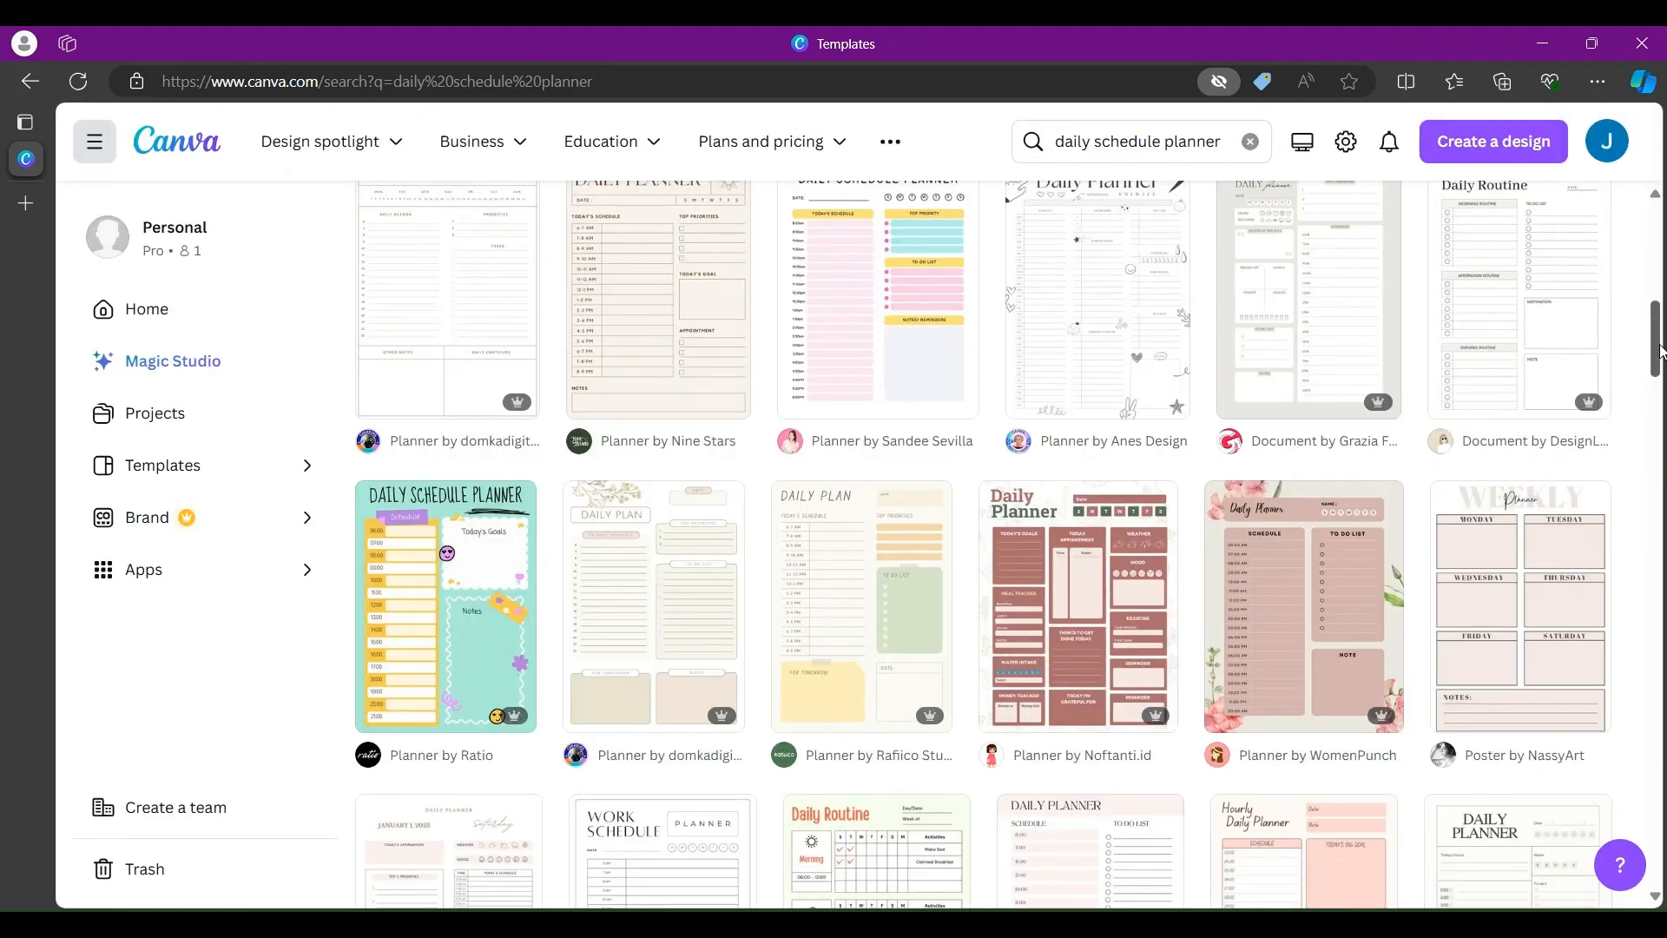
{"action": "left_click_drag", "start_coordinate": [1658, 334], "coordinate": [1637, 241]}
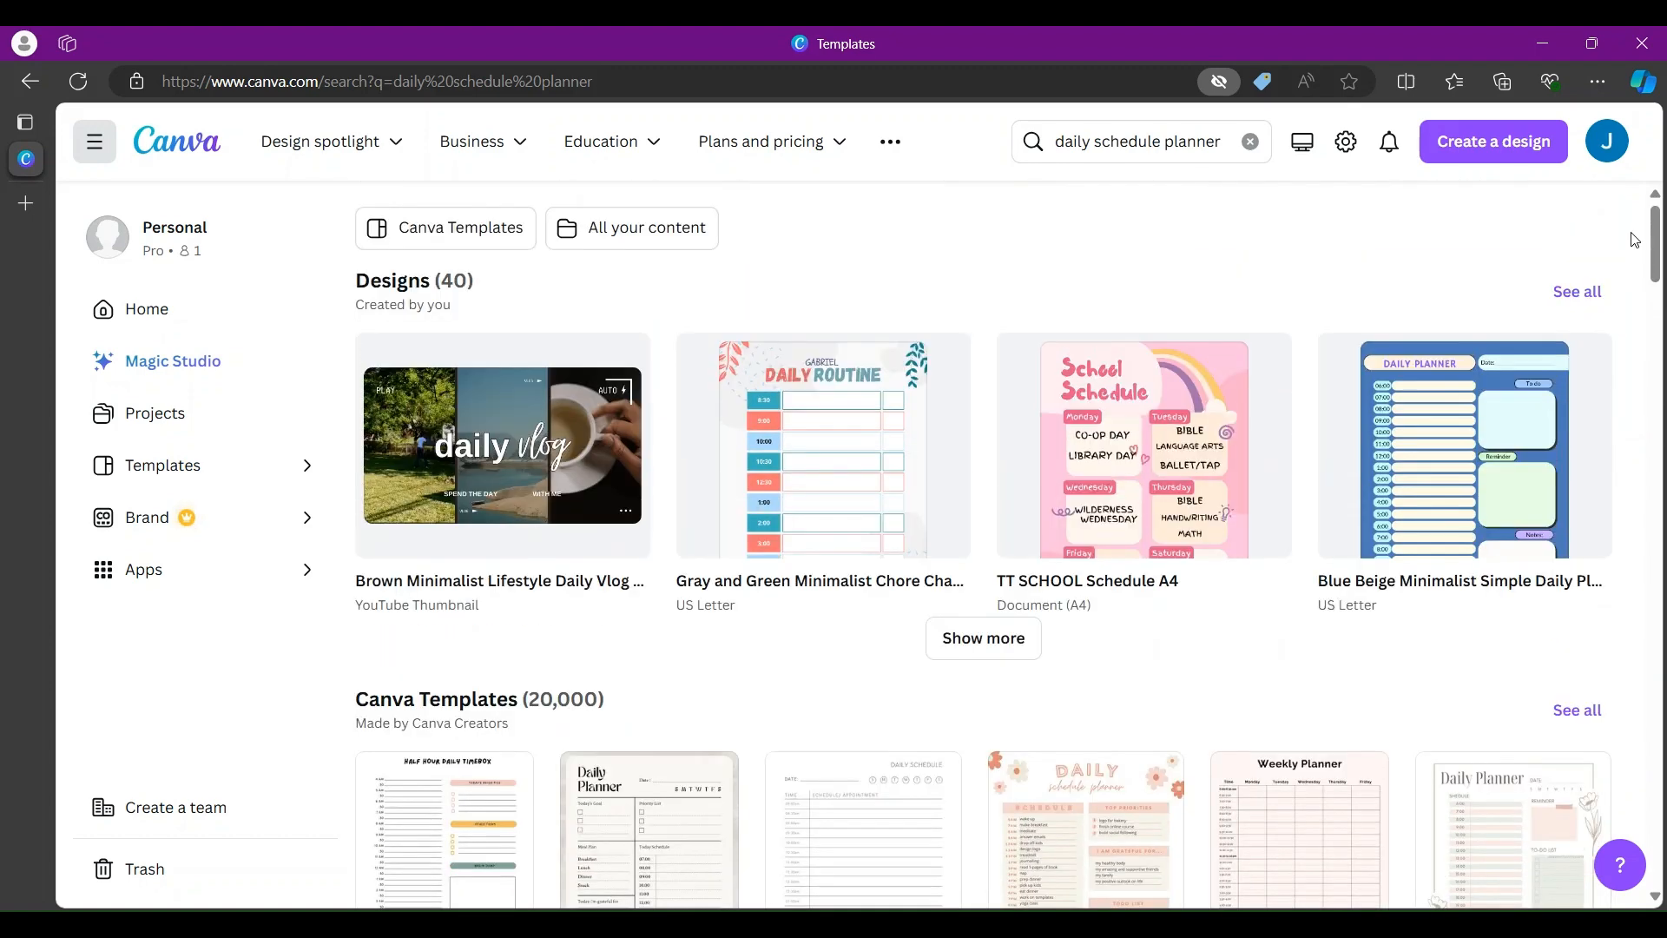
Step: Create a new blank design in the Flyer (Portrait 8.5 × 11 in) format
{"action": "left_click", "coordinate": [1154, 145]}
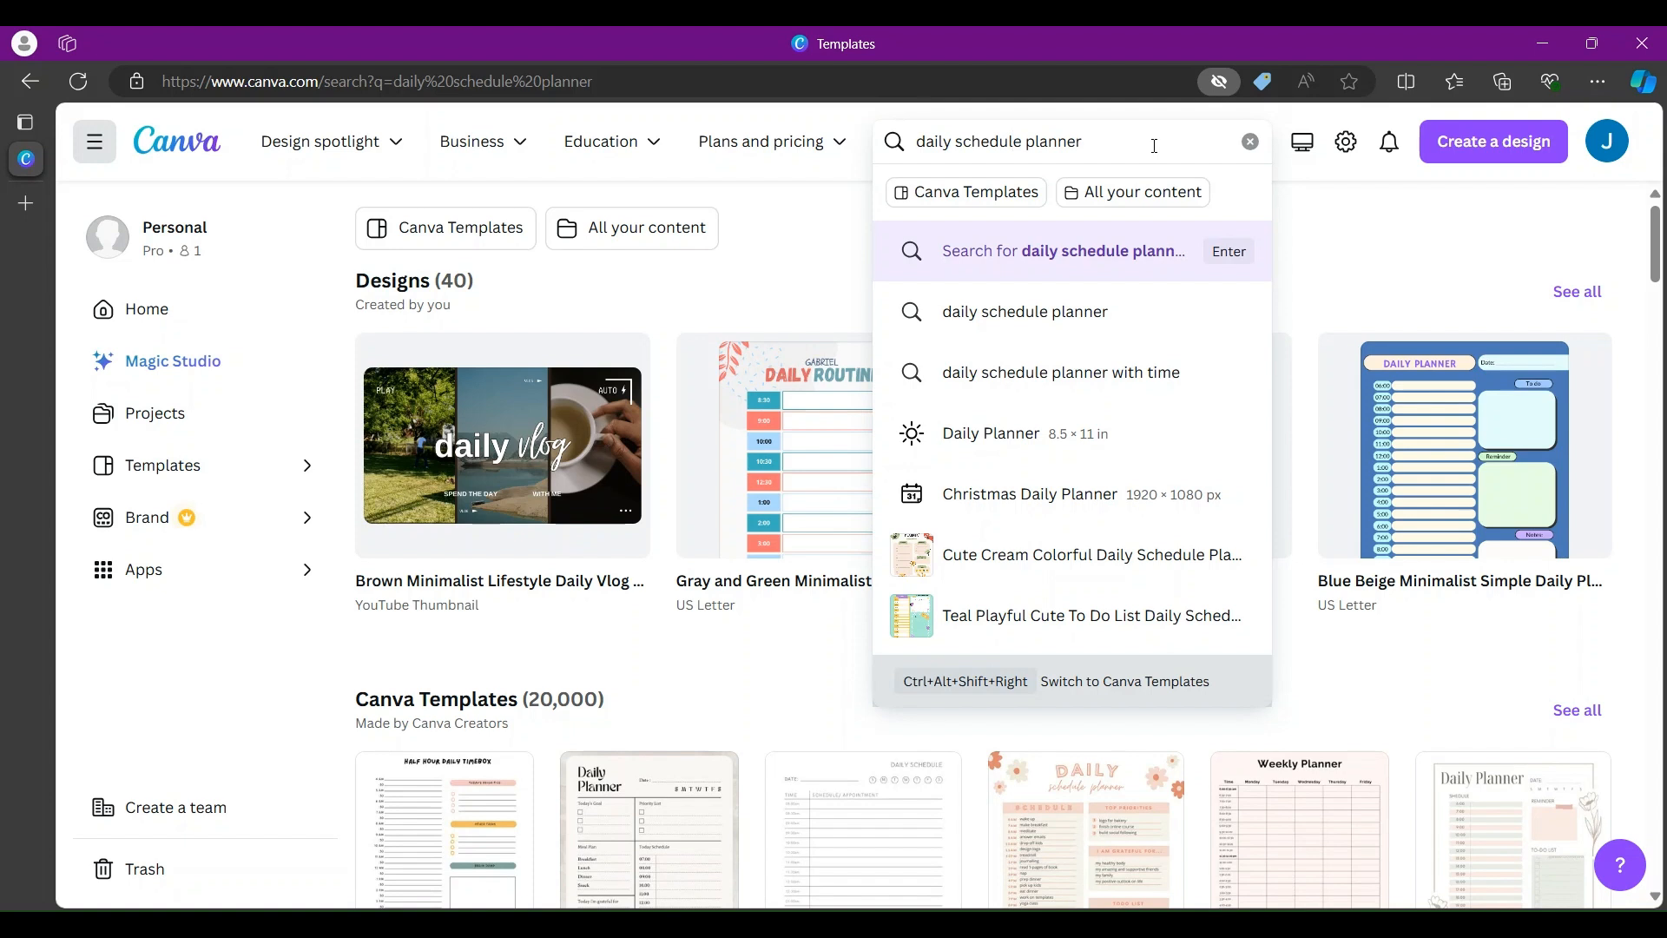
{"action": "left_click", "coordinate": [1502, 152]}
{"action": "left_click", "coordinate": [1502, 148]}
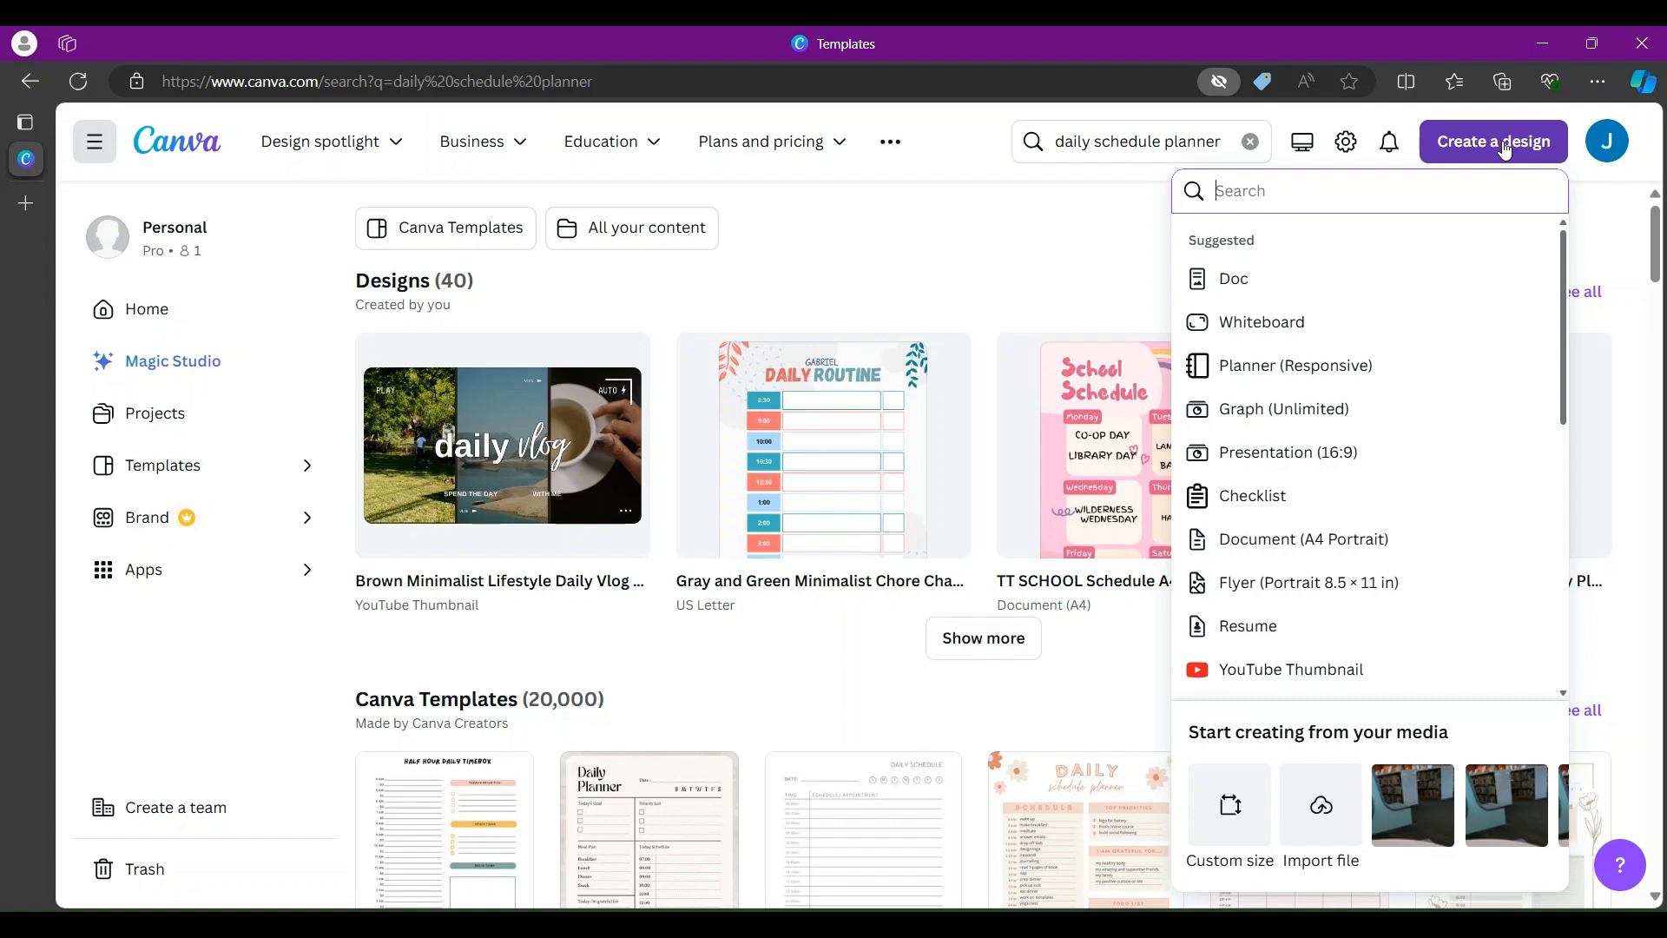
{"action": "left_click", "coordinate": [1312, 589]}
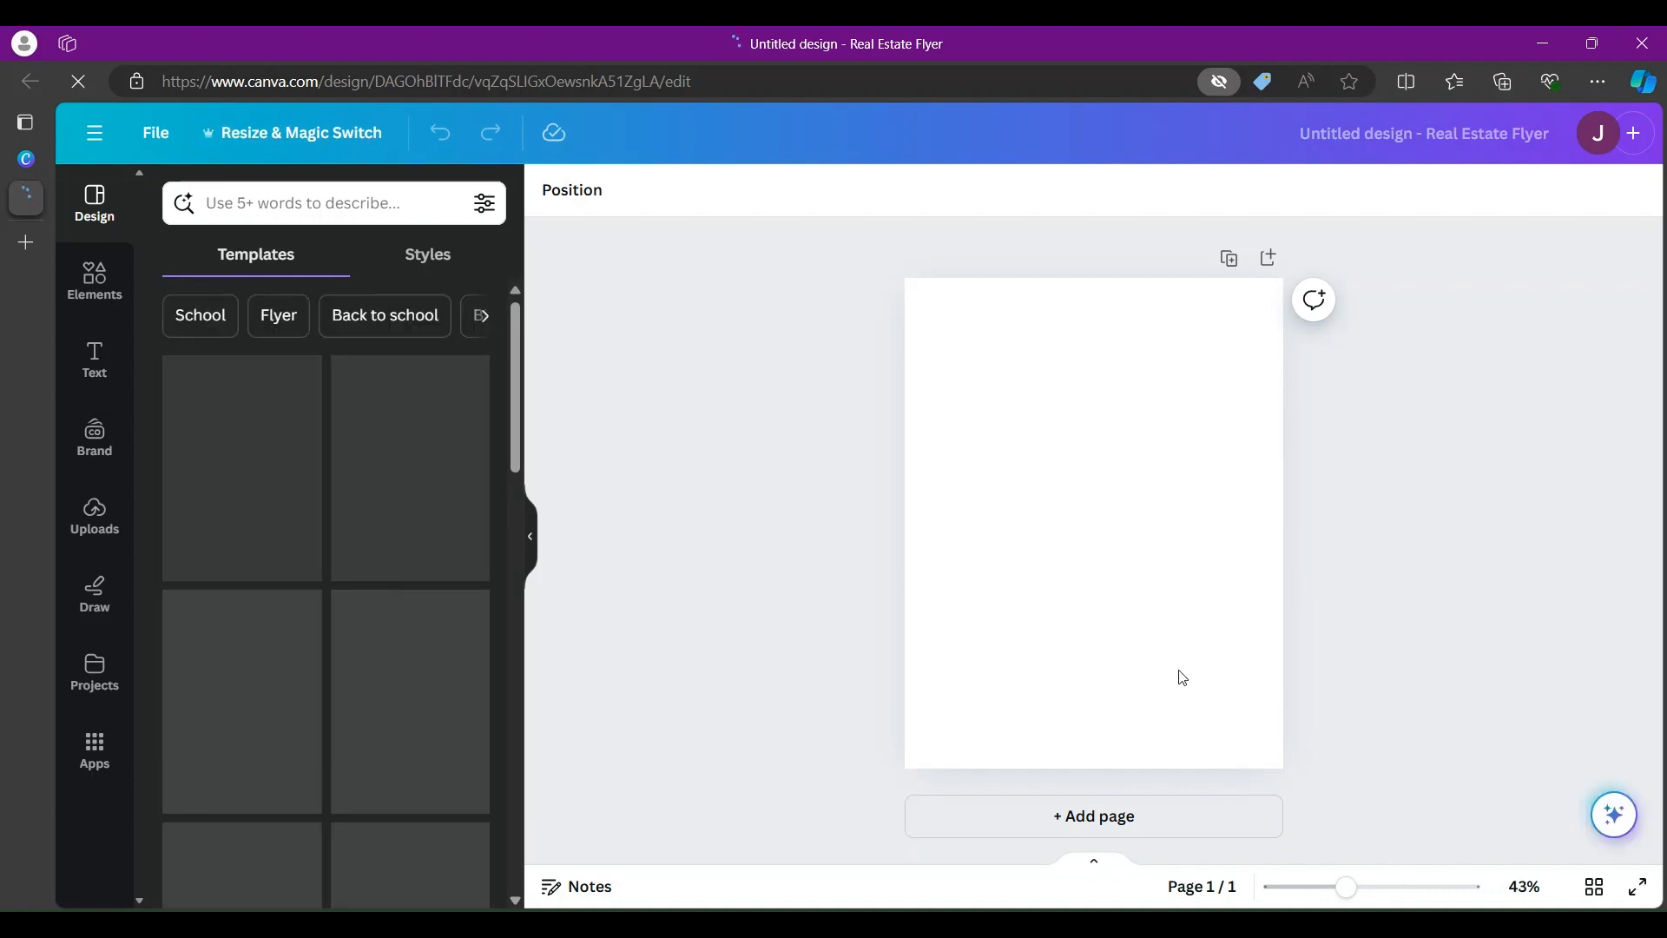
Step: Browse the suggested flyer templates and their categories, and look through the Back to school templates
{"action": "mouse_move", "coordinate": [307, 383]}
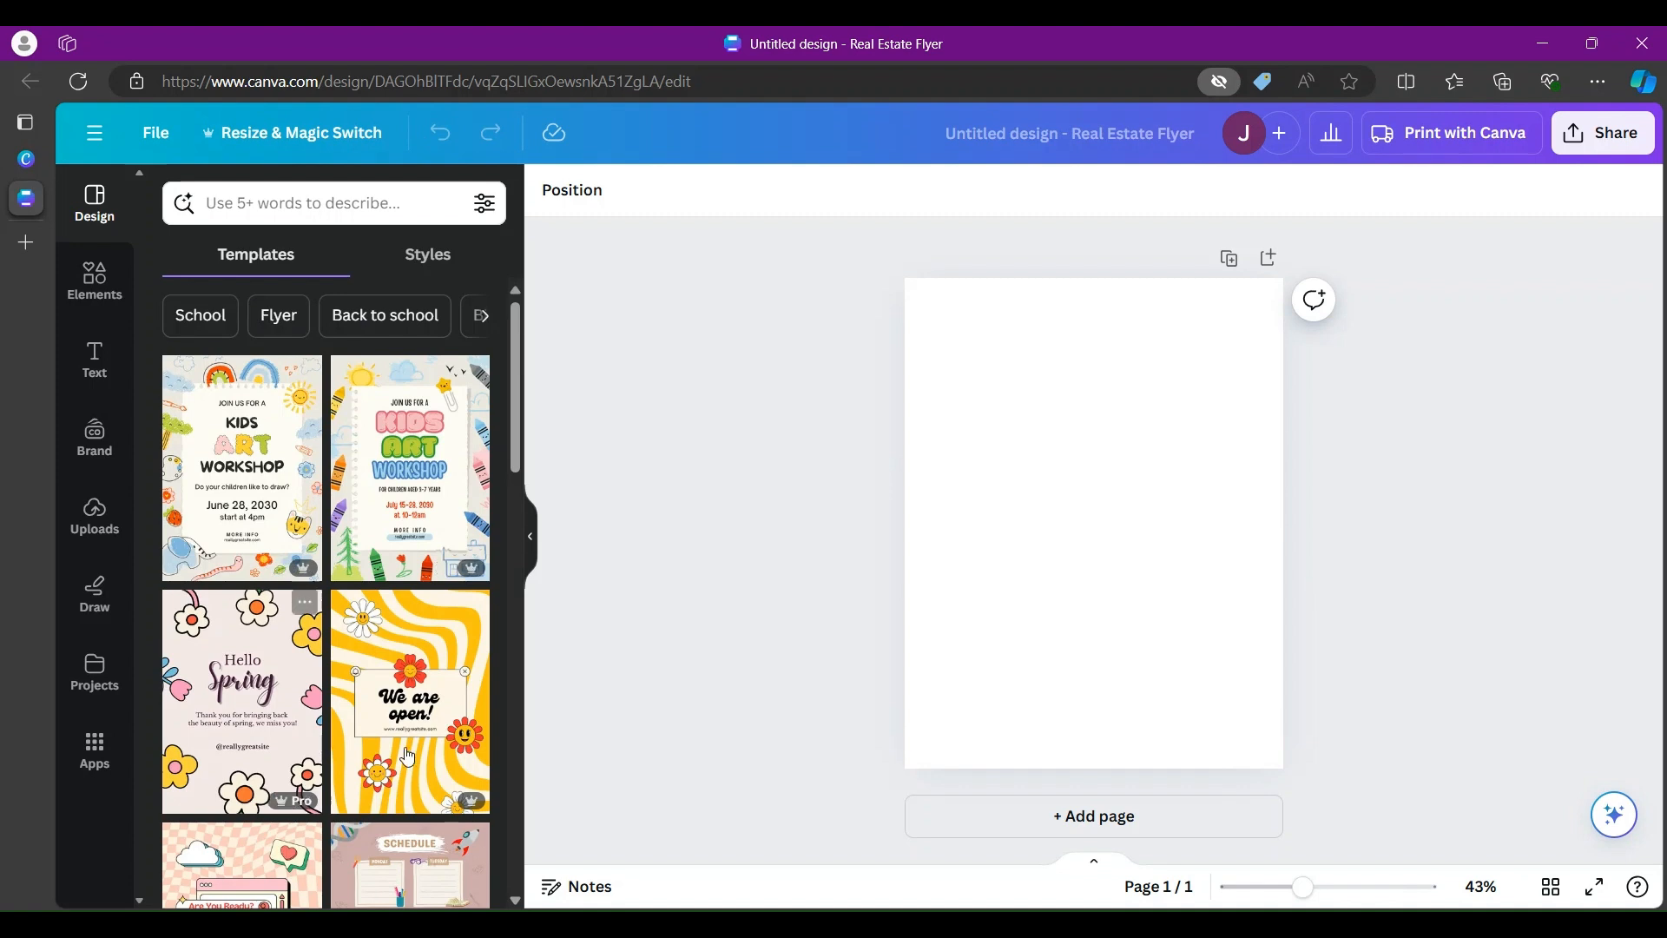
{"action": "mouse_move", "coordinate": [342, 451]}
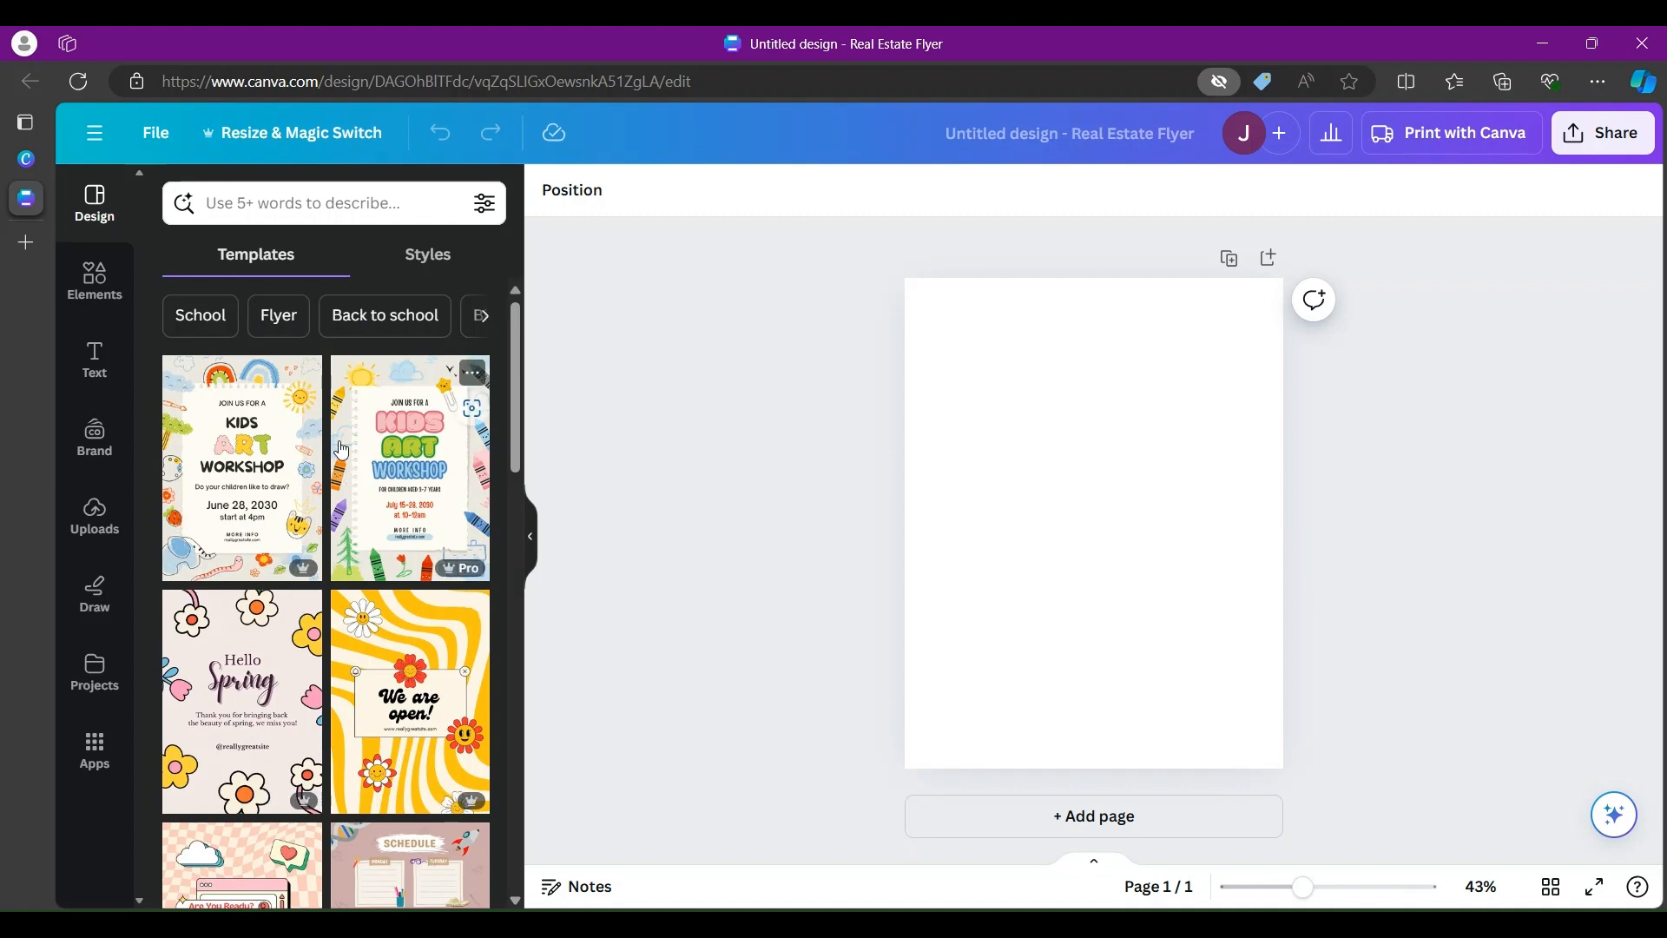
{"action": "mouse_move", "coordinate": [301, 574]}
{"action": "mouse_move", "coordinate": [445, 804]}
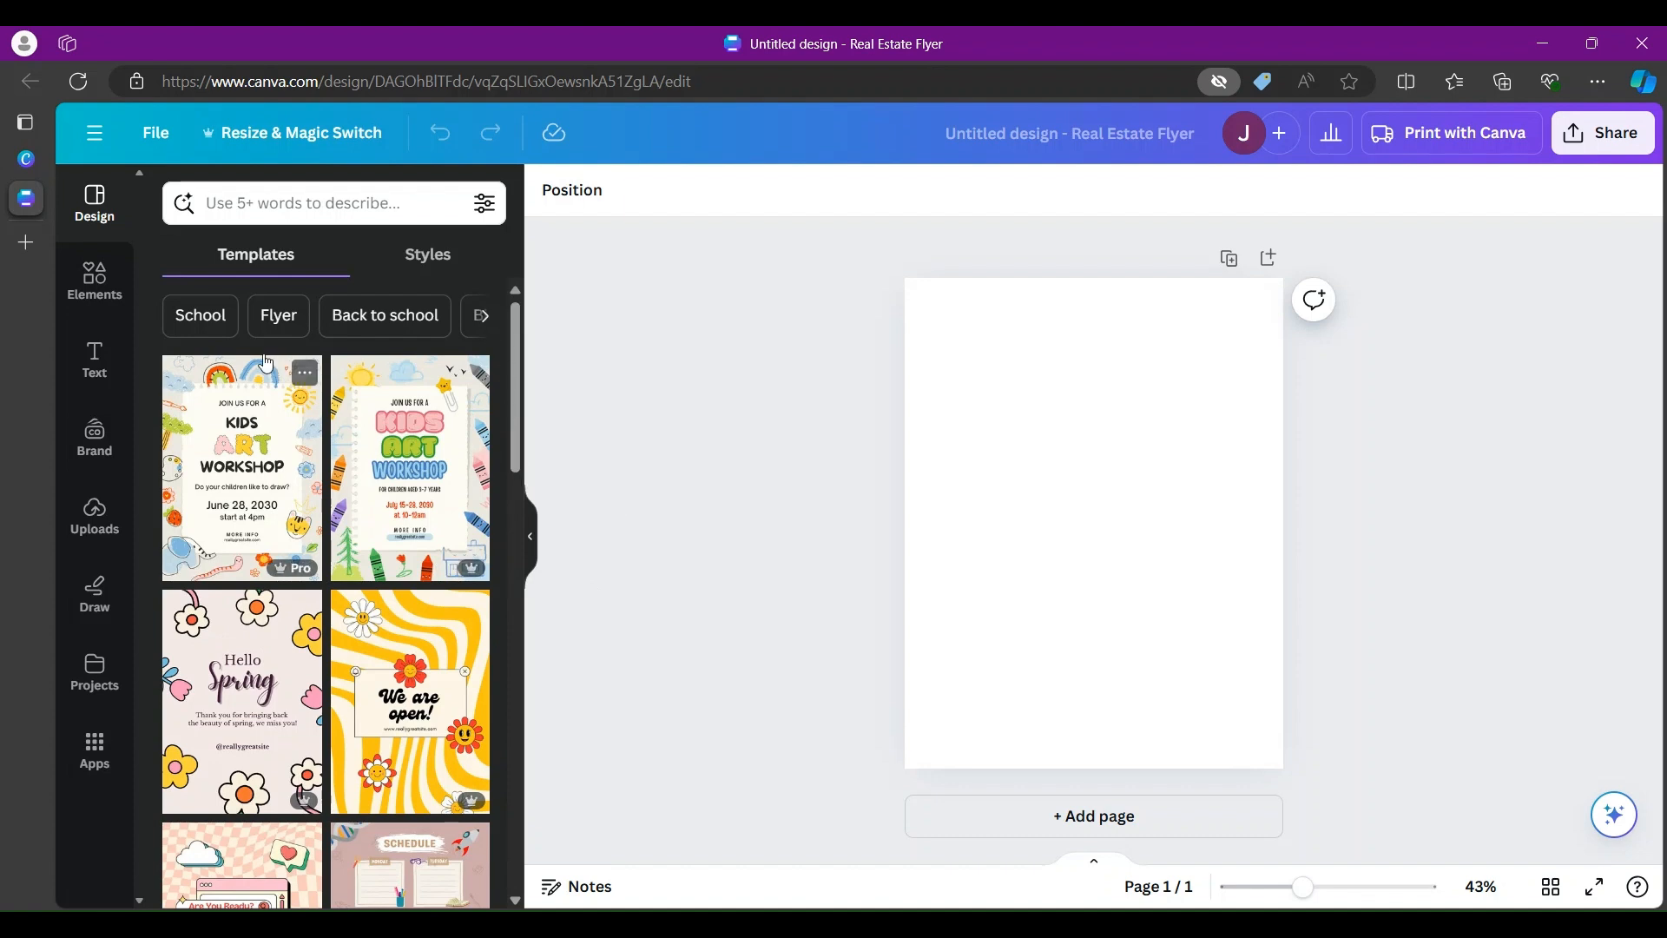
{"action": "left_click", "coordinate": [485, 325]}
{"action": "left_click", "coordinate": [485, 323]}
{"action": "left_click", "coordinate": [484, 323]}
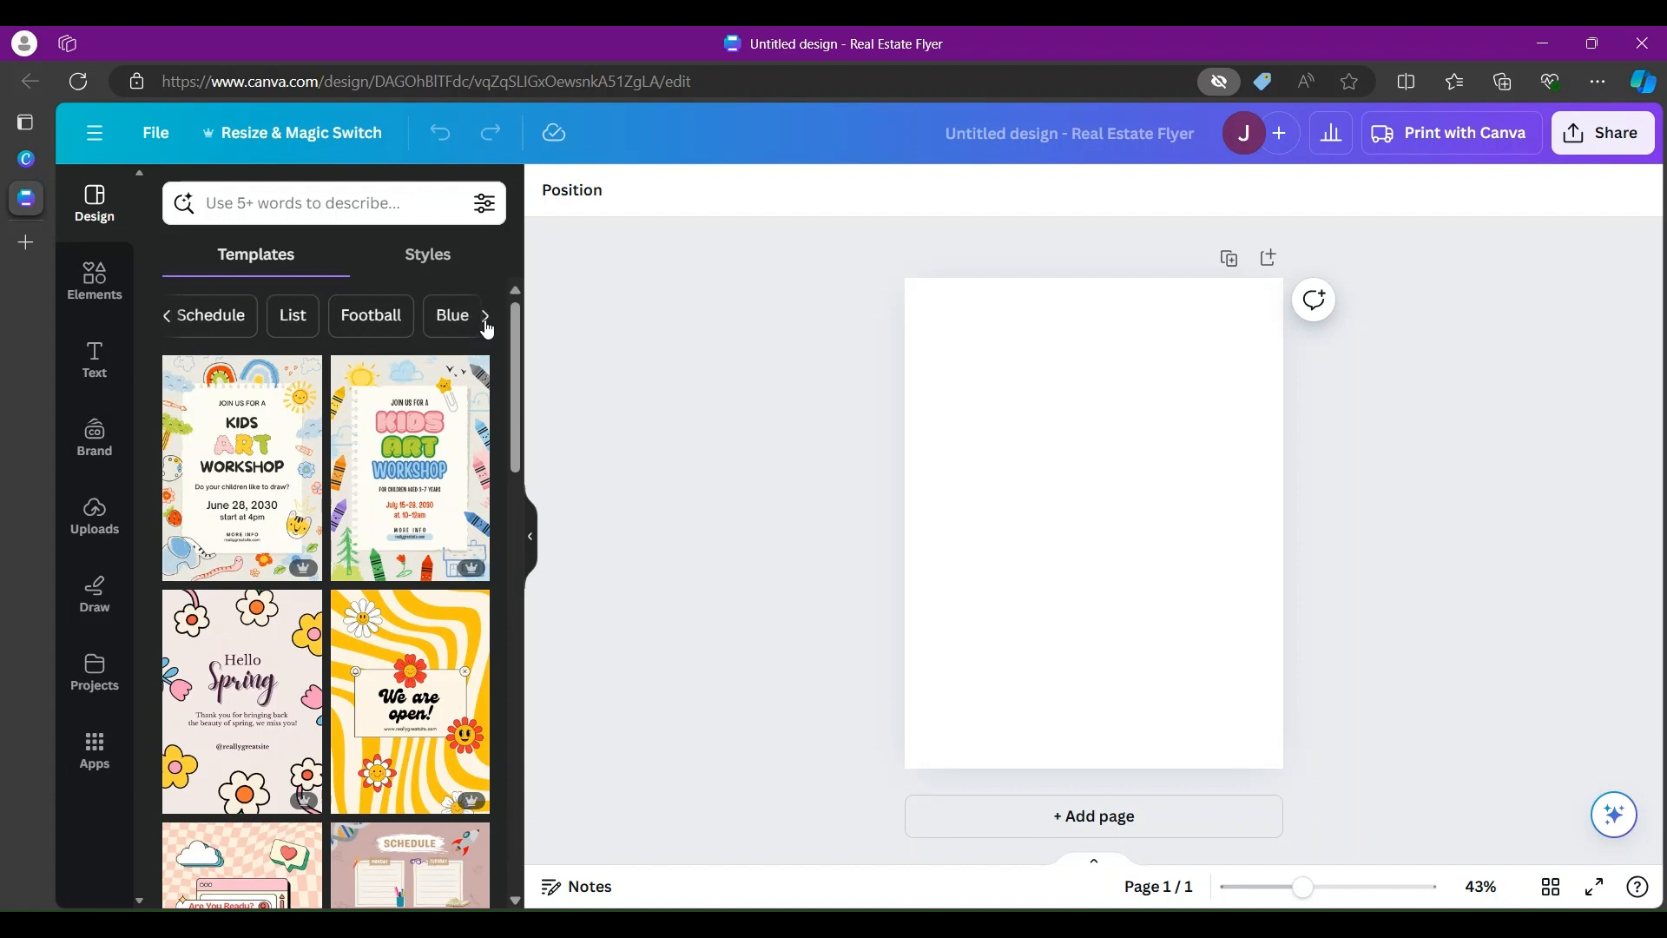
{"action": "left_click", "coordinate": [168, 317]}
{"action": "left_click", "coordinate": [168, 317]}
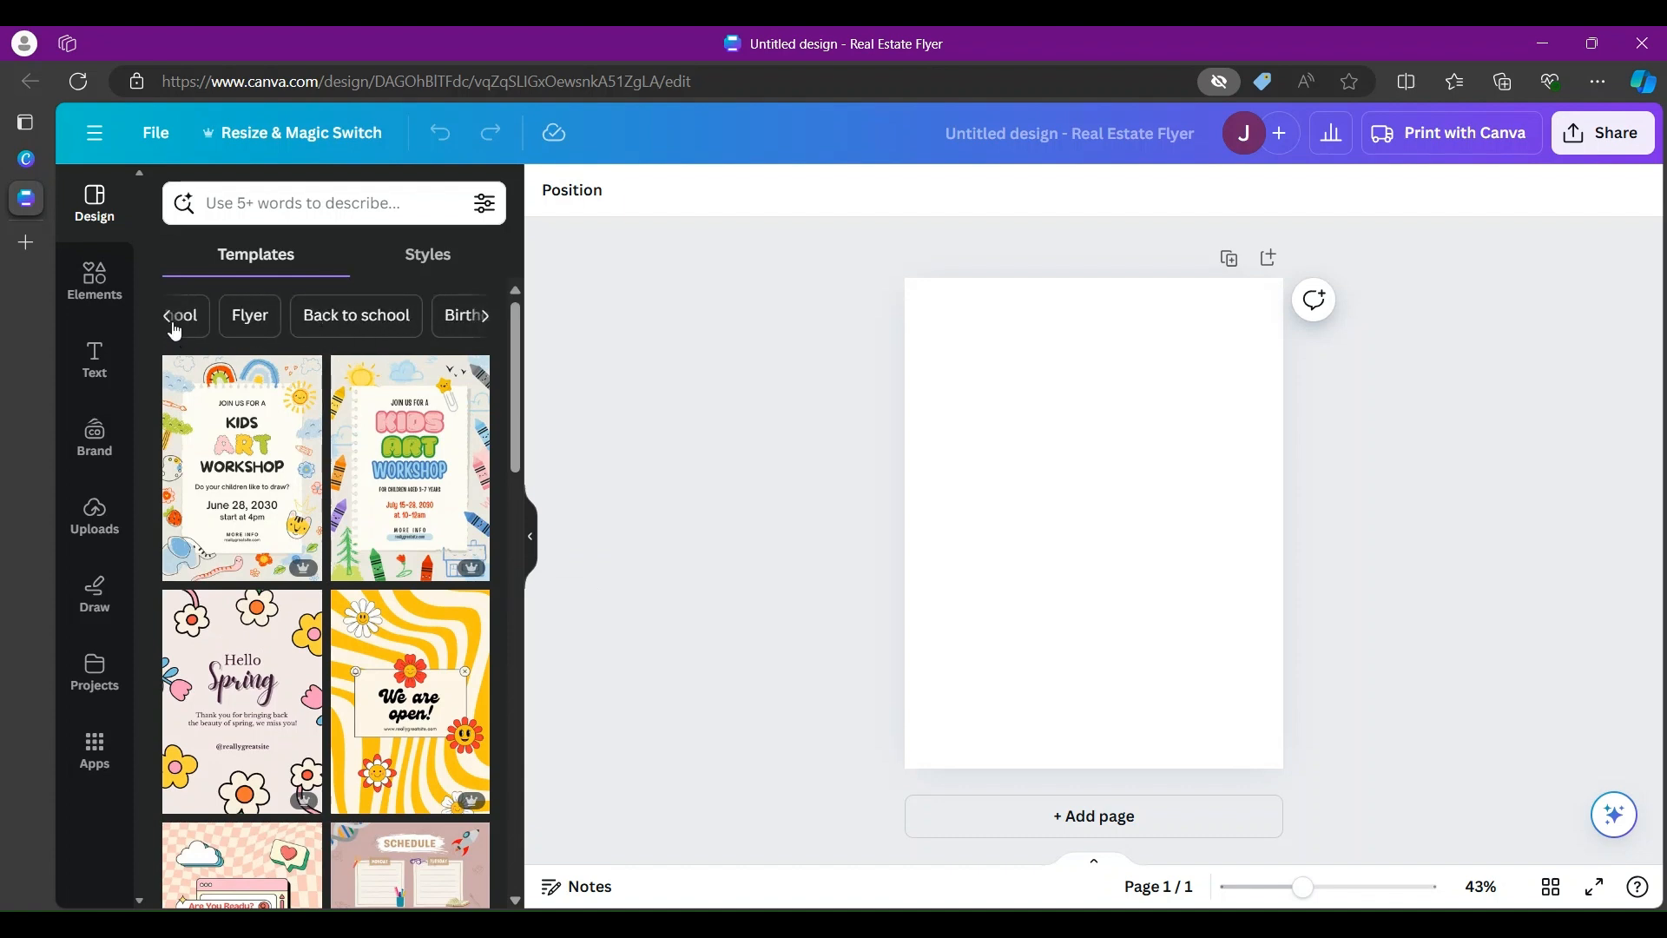
{"action": "left_click", "coordinate": [410, 312]}
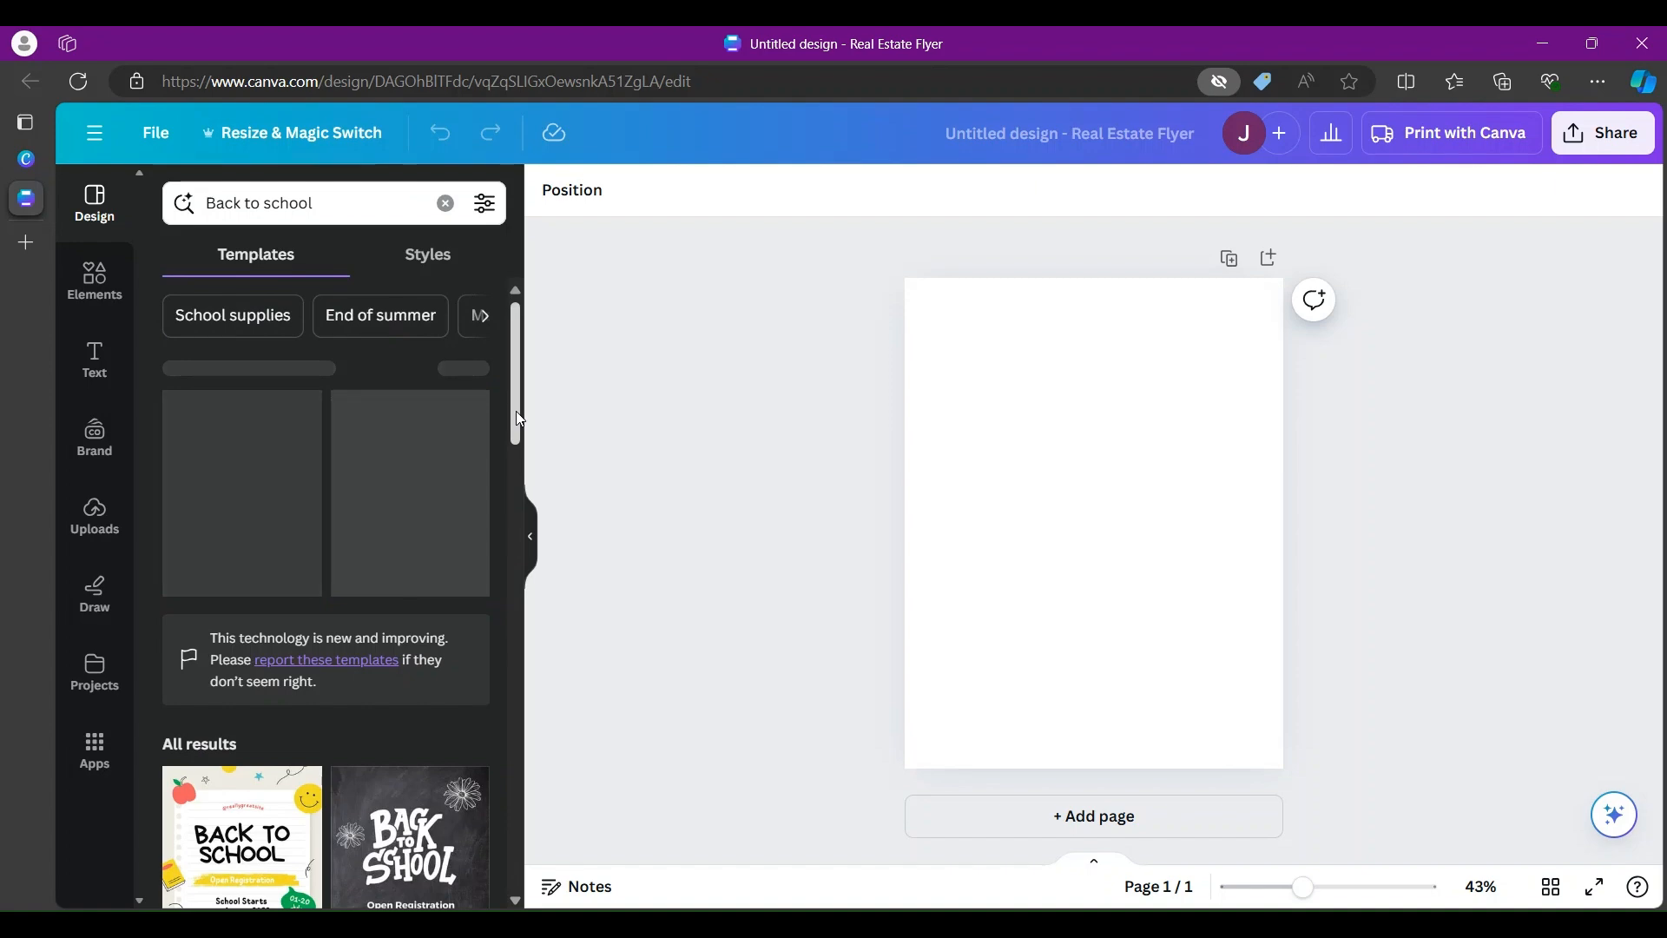
{"action": "left_click_drag", "start_coordinate": [520, 419], "coordinate": [491, 306]}
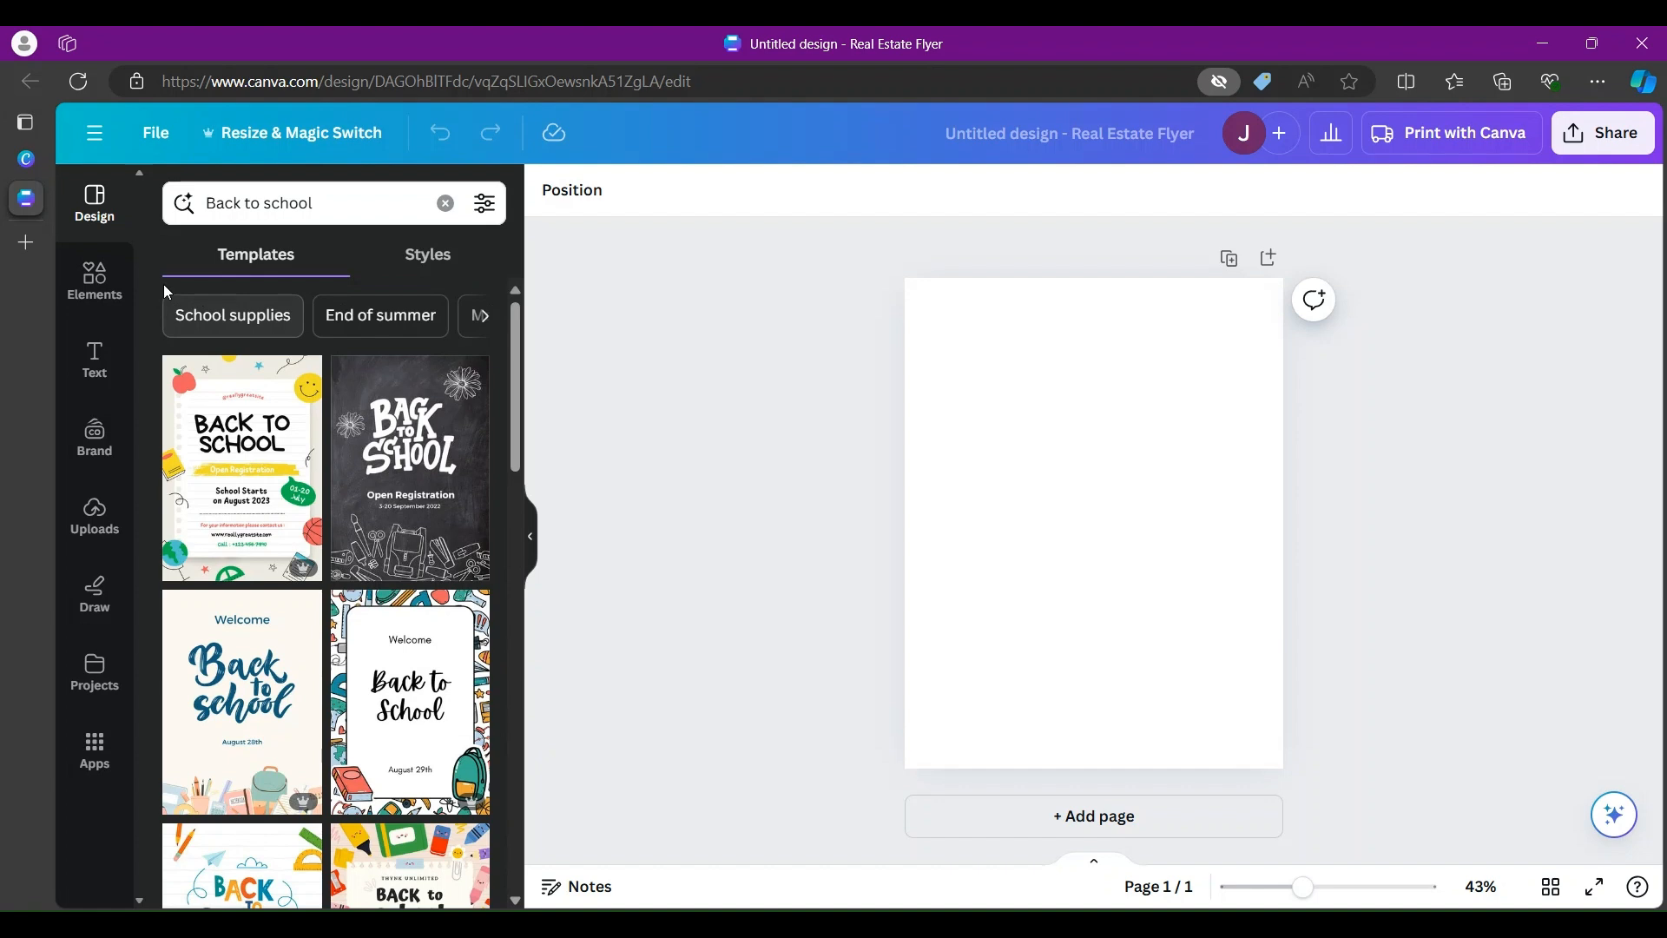
Step: Look over the elements library with its search categories, and check the styles and templates offered for Back to school
{"action": "left_click", "coordinate": [91, 285]}
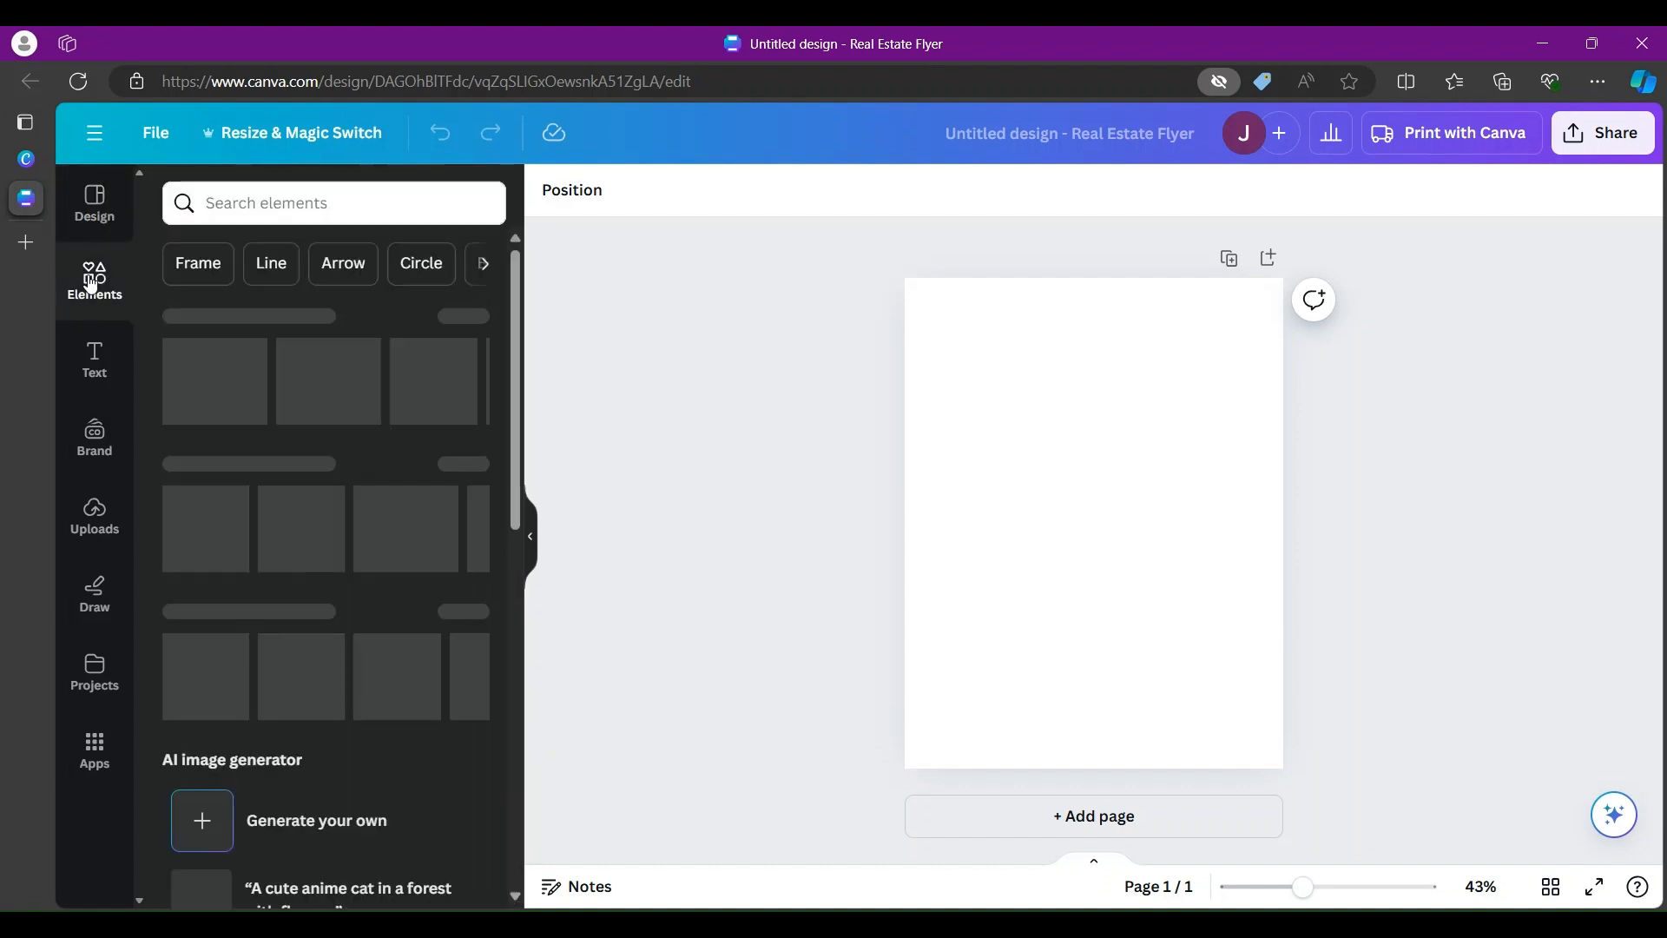
{"action": "left_click", "coordinate": [359, 198]}
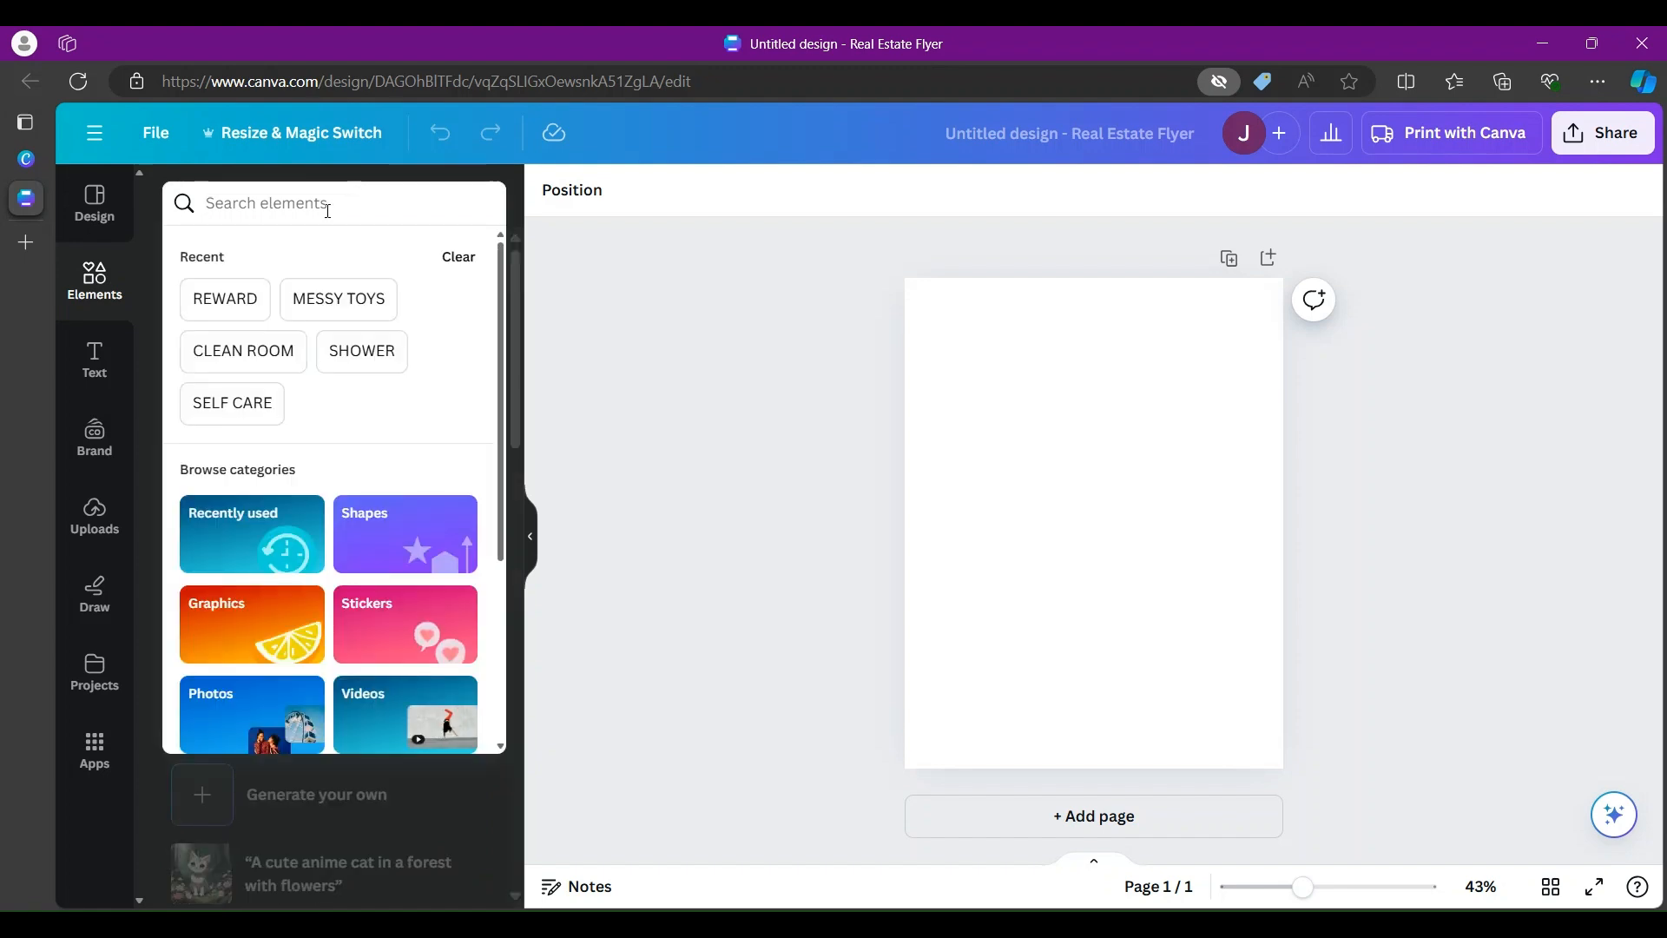
{"action": "left_click", "coordinate": [326, 208]}
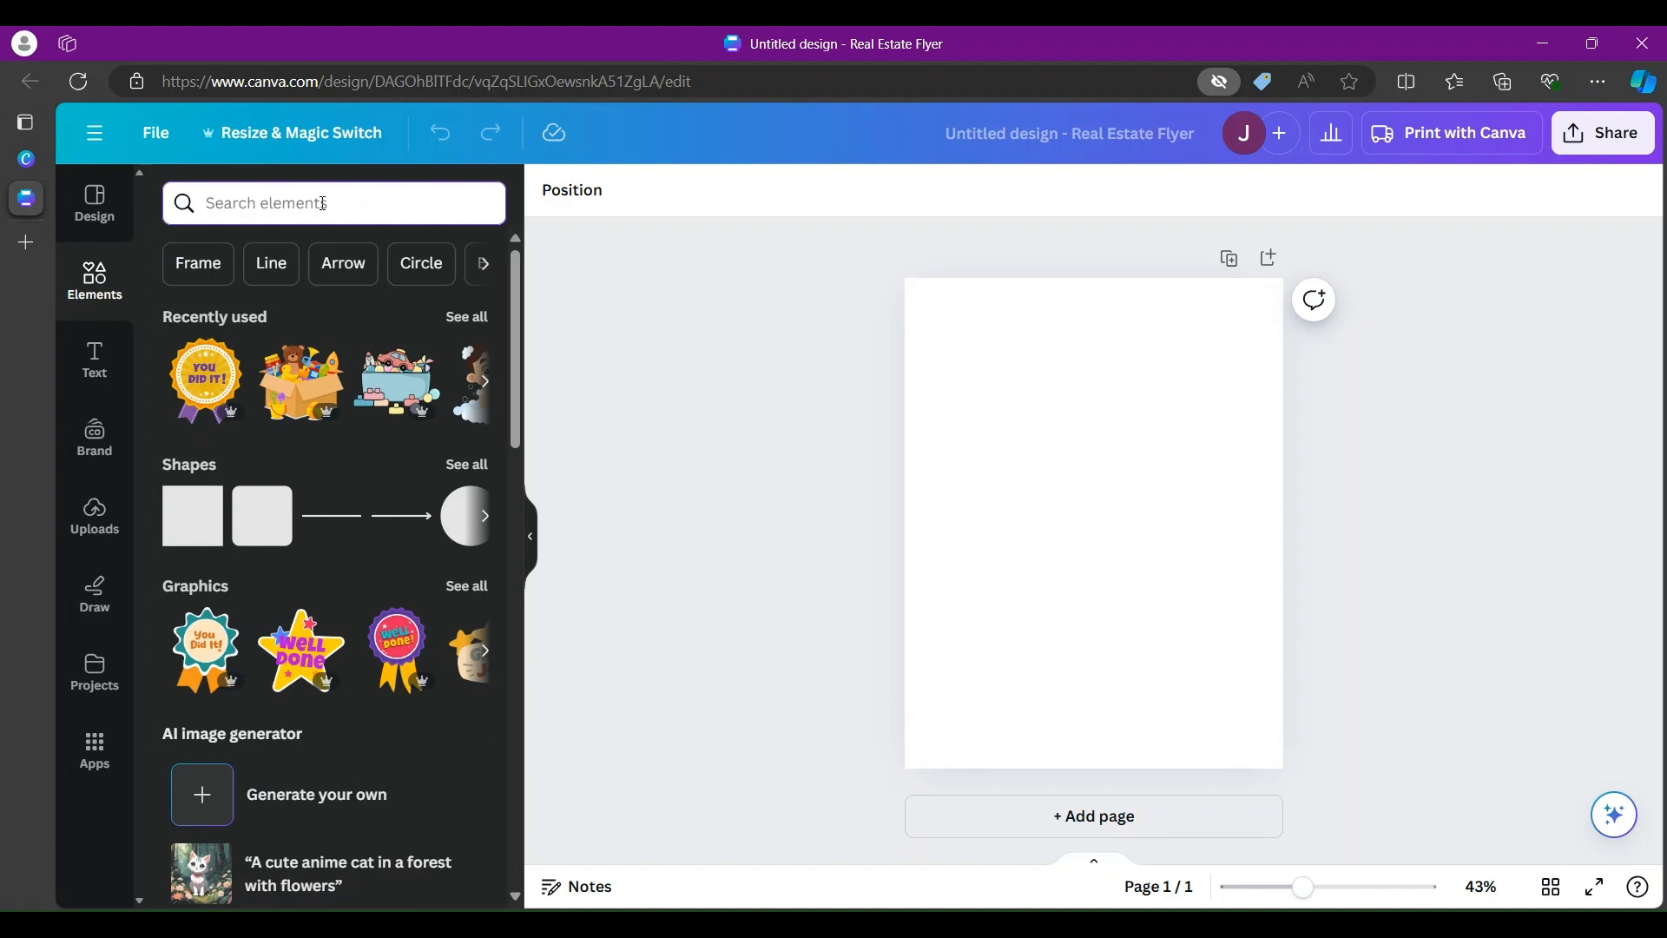
{"action": "left_click", "coordinate": [84, 213]}
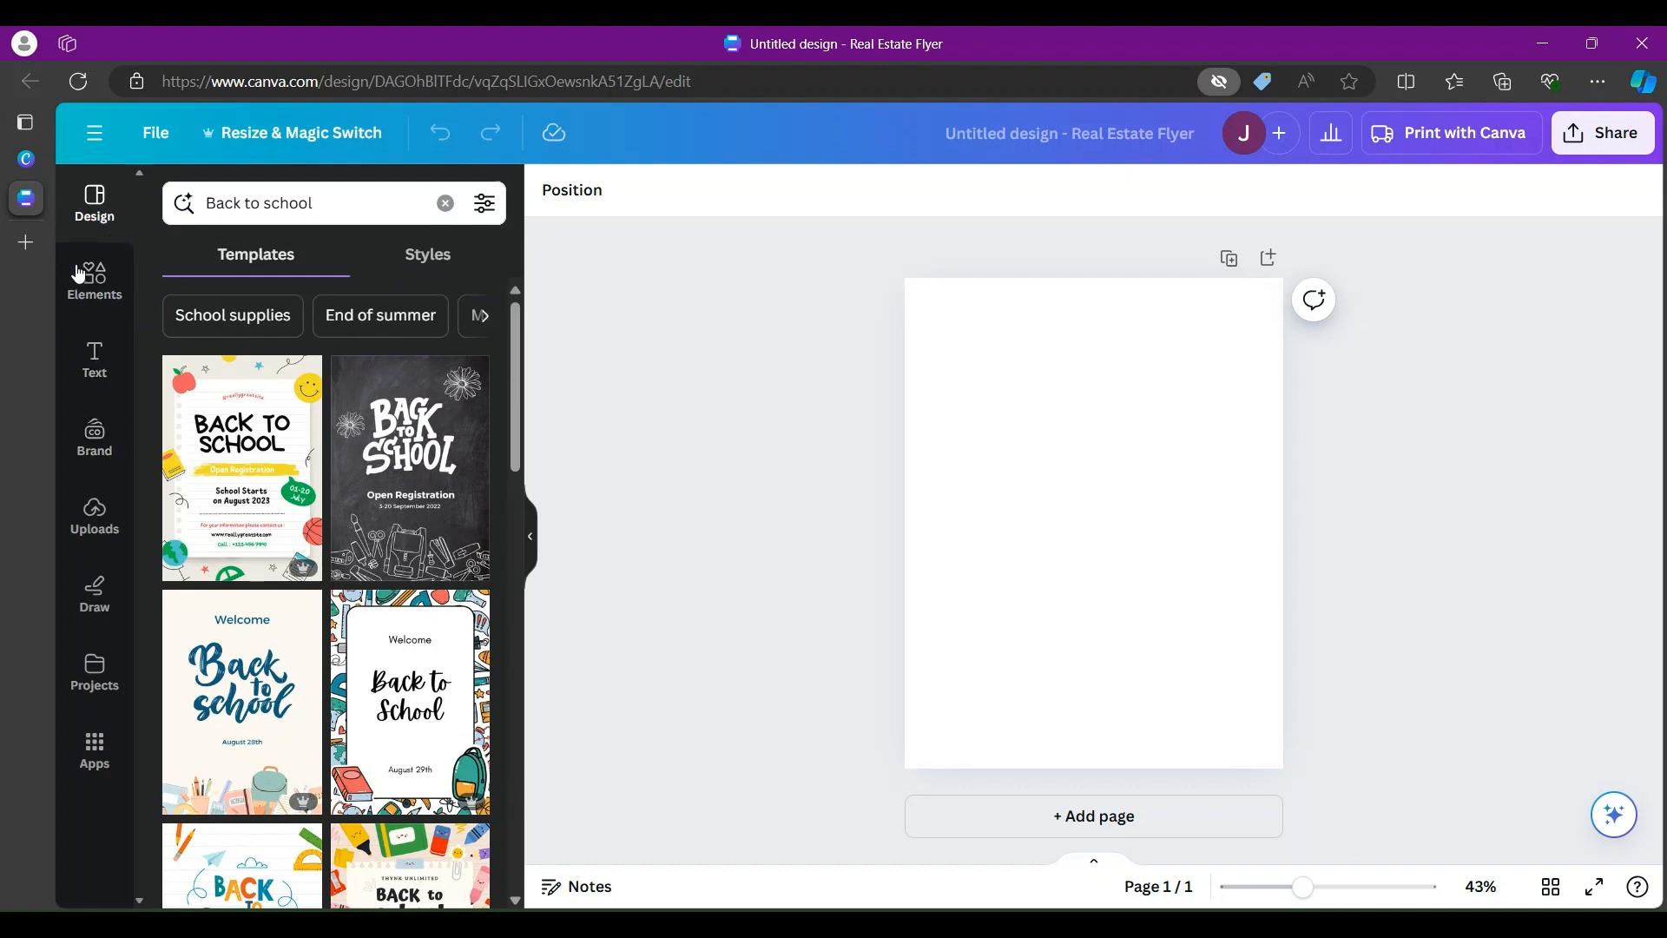
{"action": "left_click", "coordinate": [426, 257]}
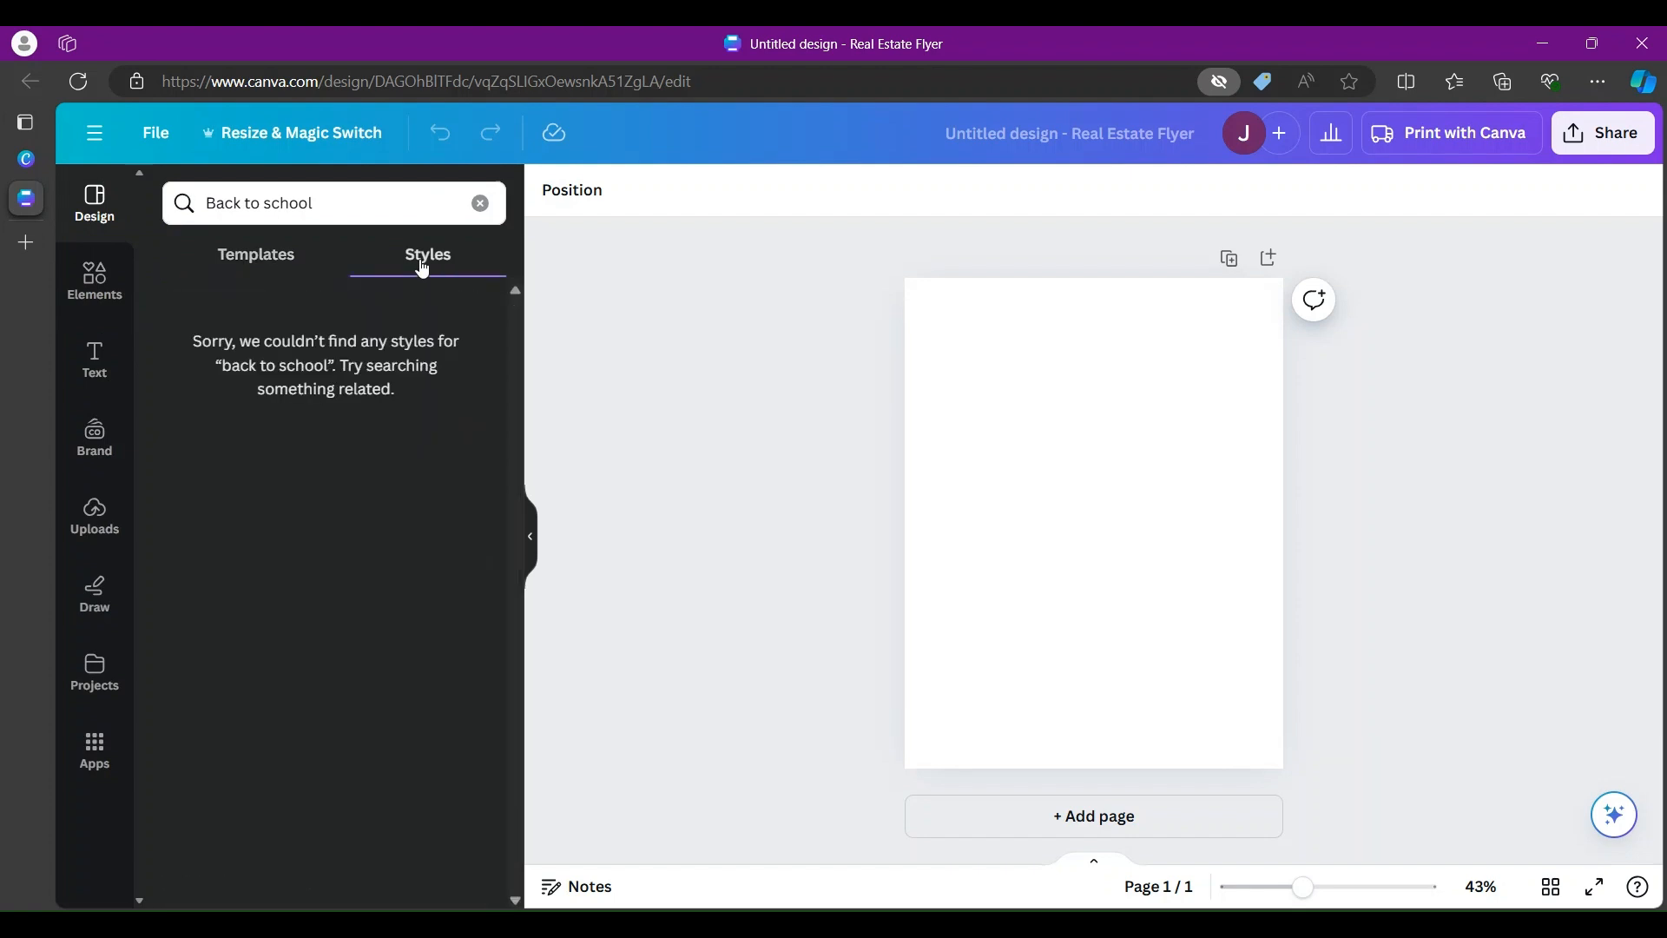
{"action": "left_click", "coordinate": [278, 263]}
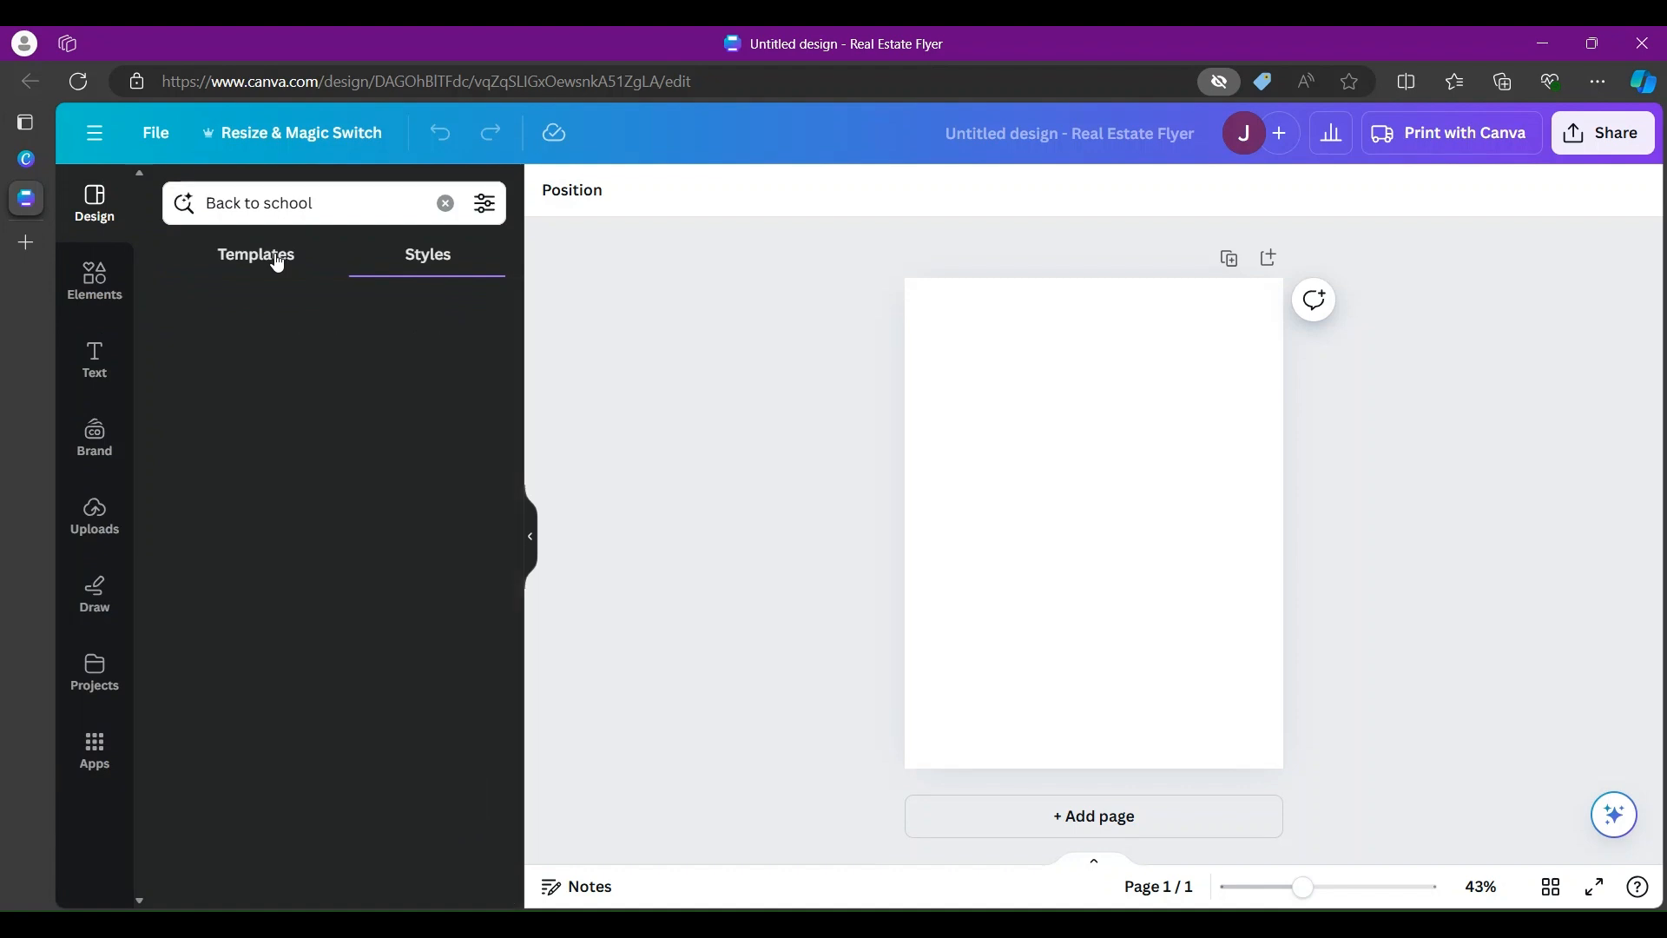
Step: Search the elements library for RAINBOW and look over the result categories, from graphics and photos to frames, videos and audio
{"action": "left_click", "coordinate": [82, 295]}
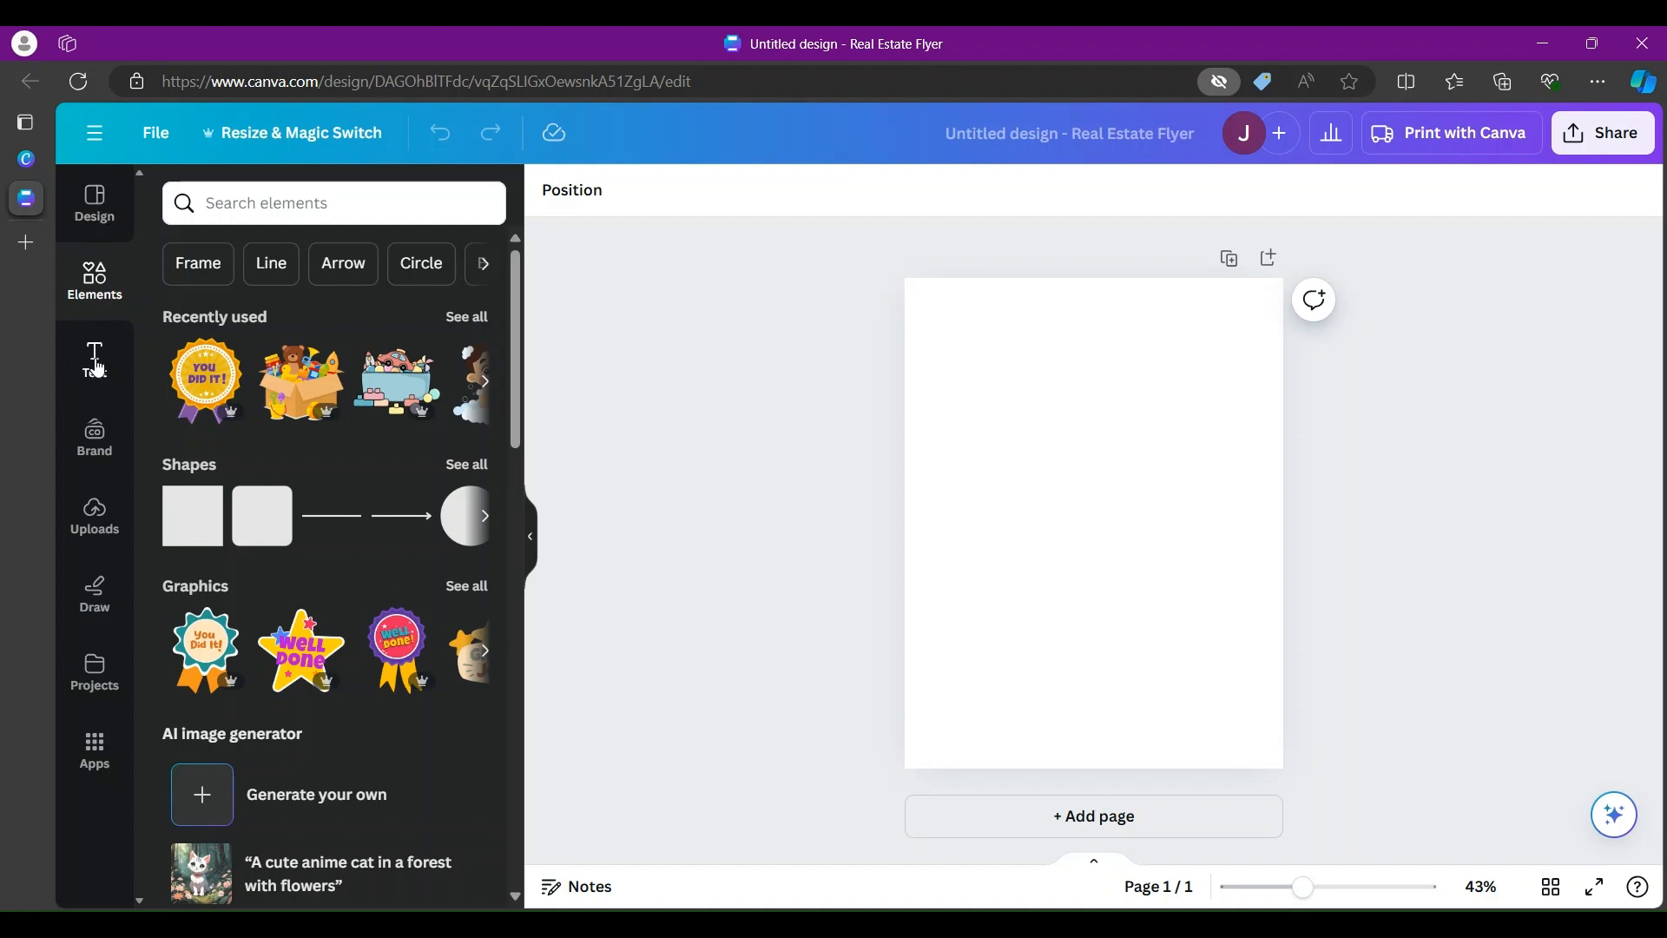
{"action": "left_click", "coordinate": [274, 206]}
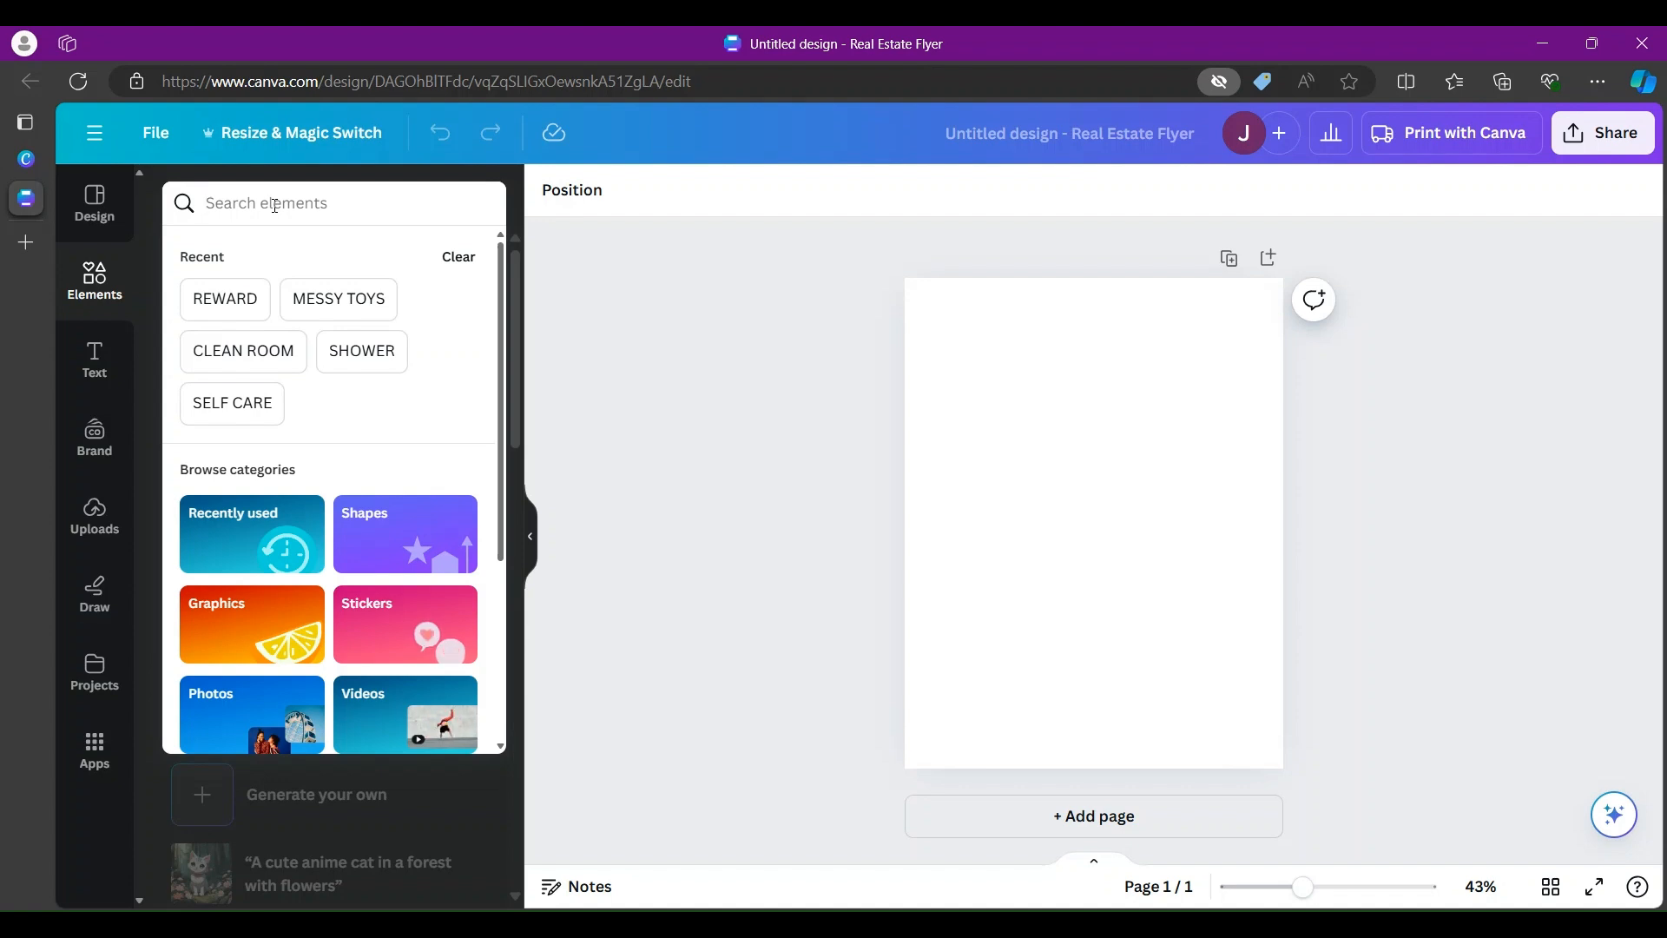
{"action": "type", "text": "RAON"}
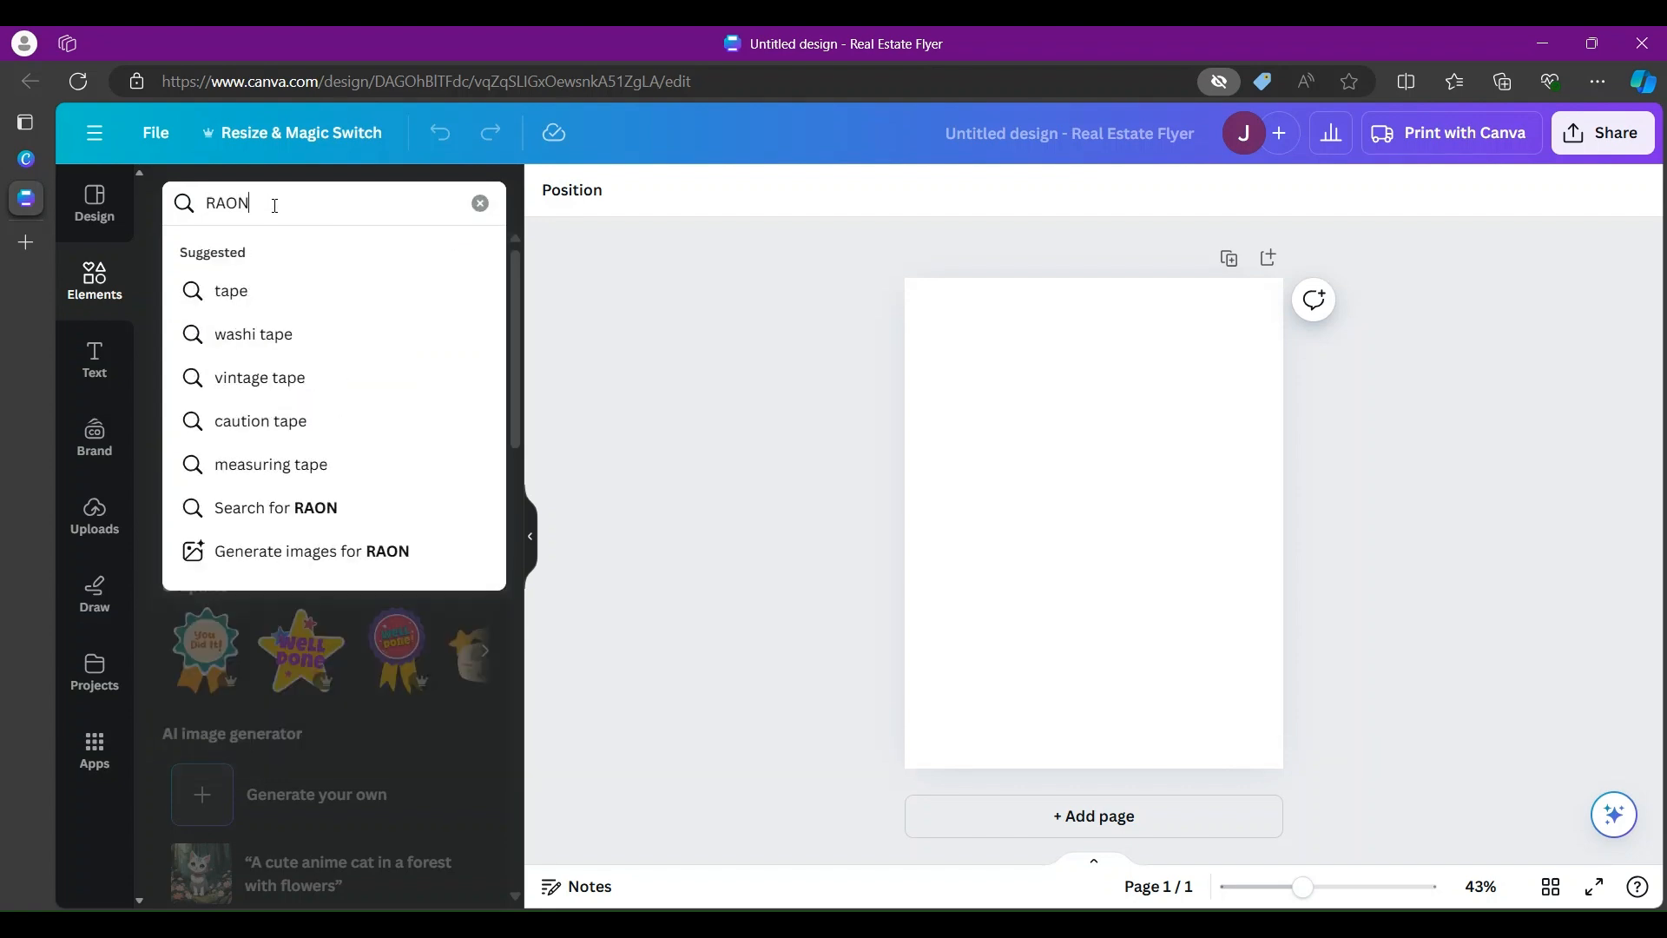
{"action": "key", "text": "BackSpace"}
{"action": "key", "text": "BackSpace"}
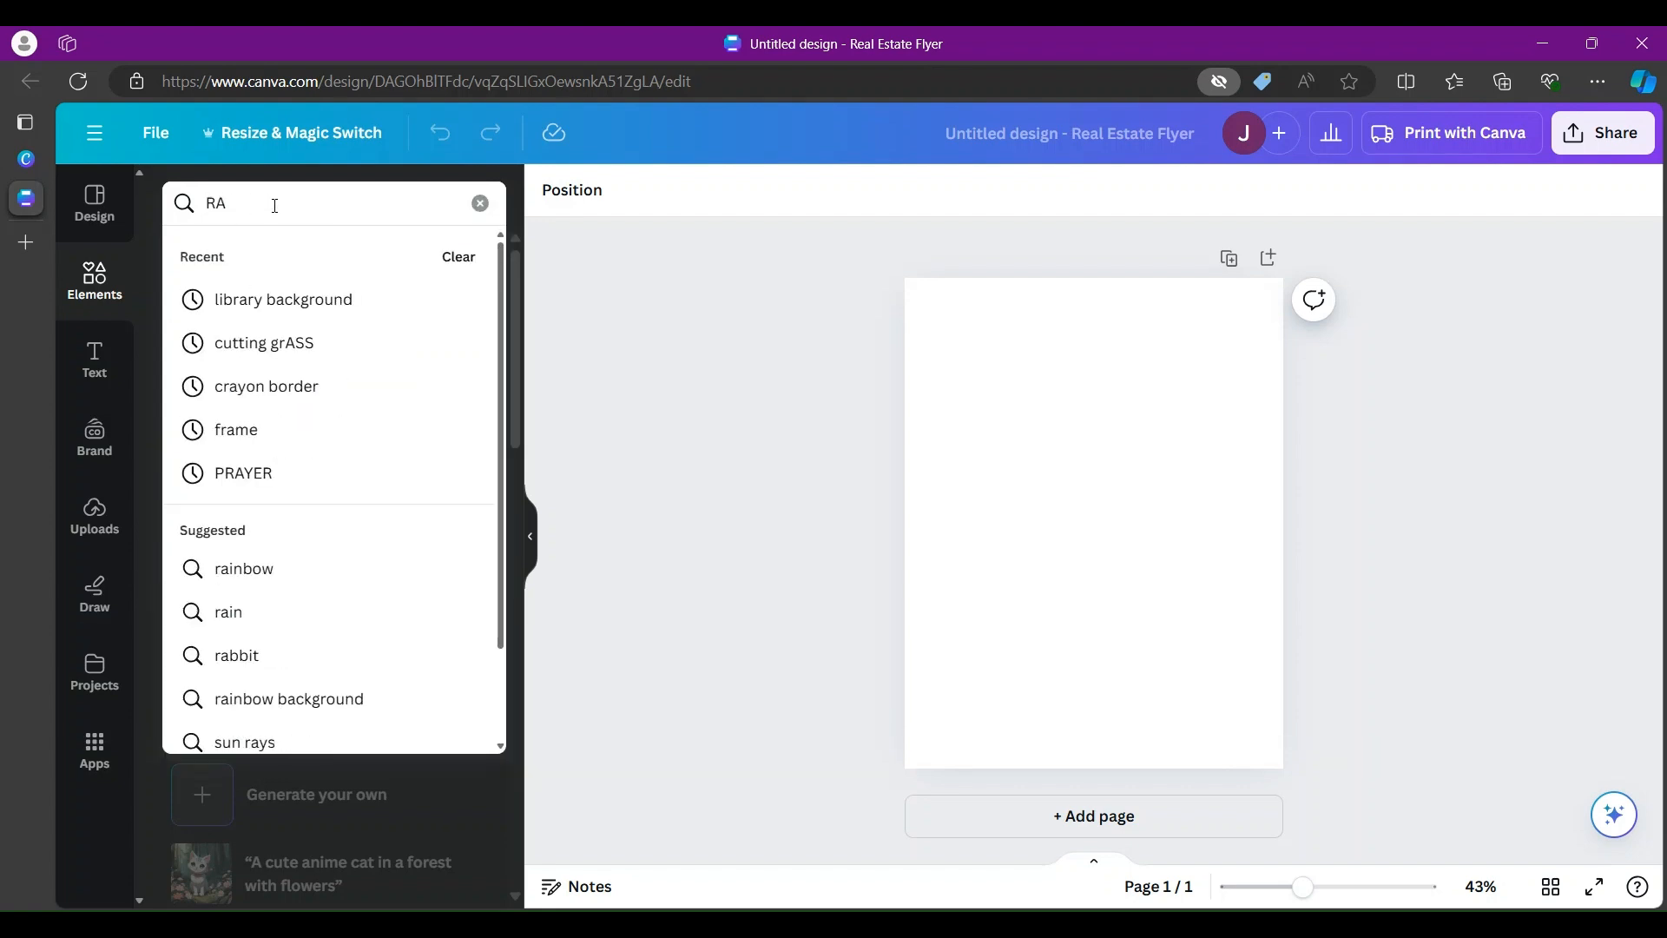
{"action": "type", "text": "INBOW"}
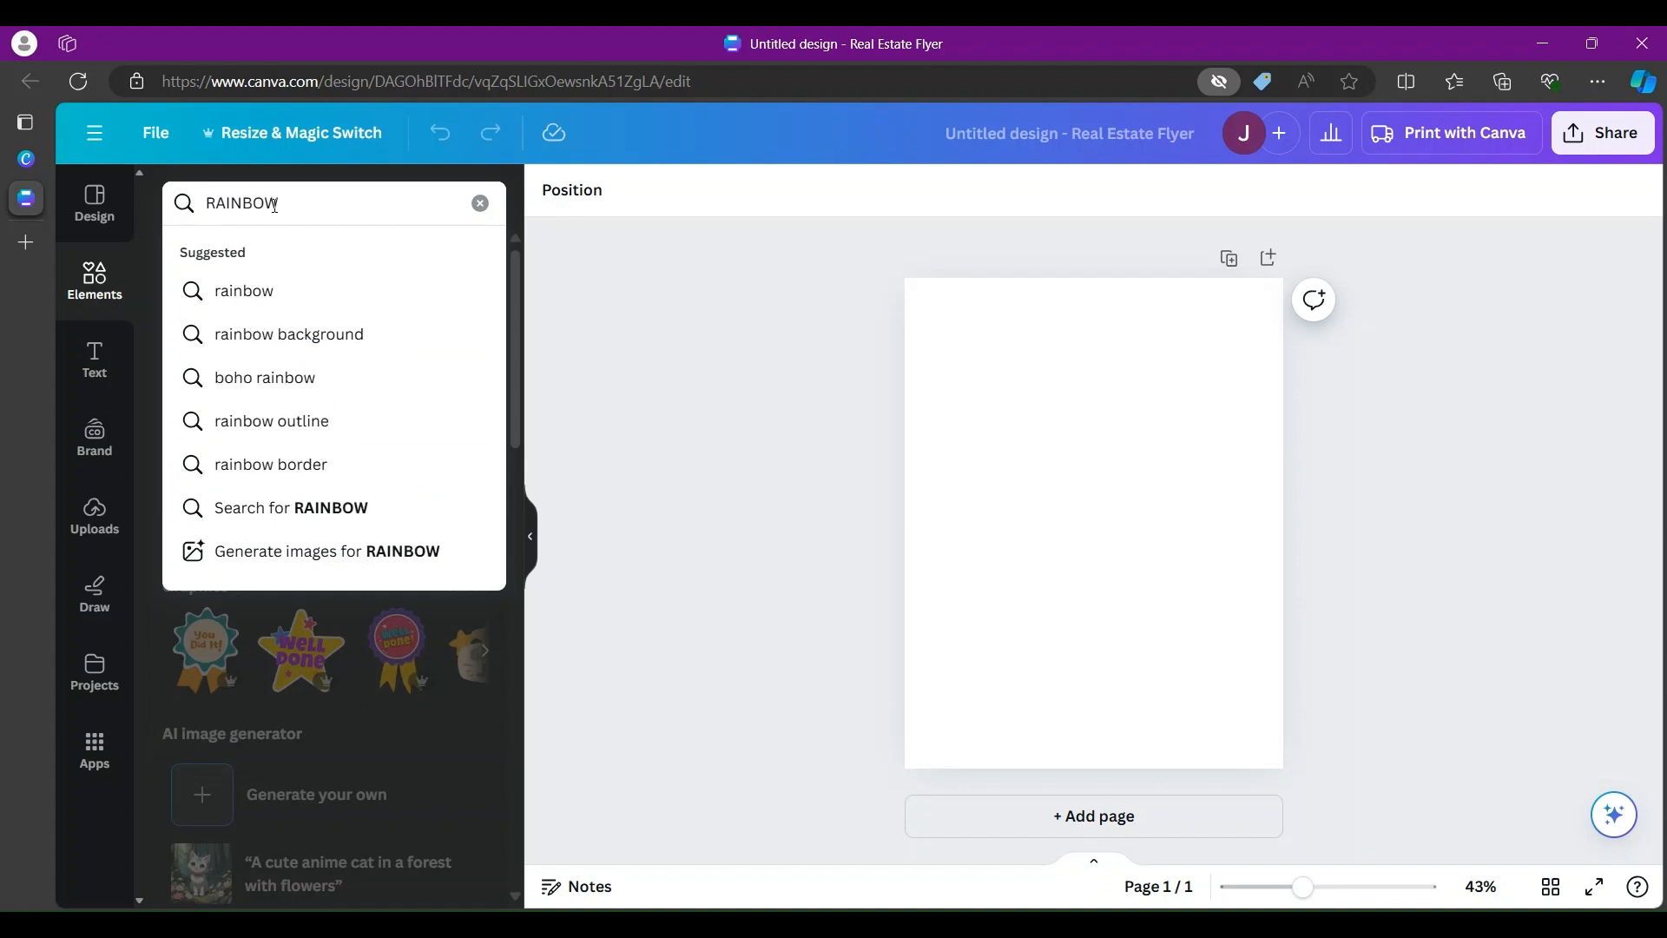
{"action": "key", "text": "Return"}
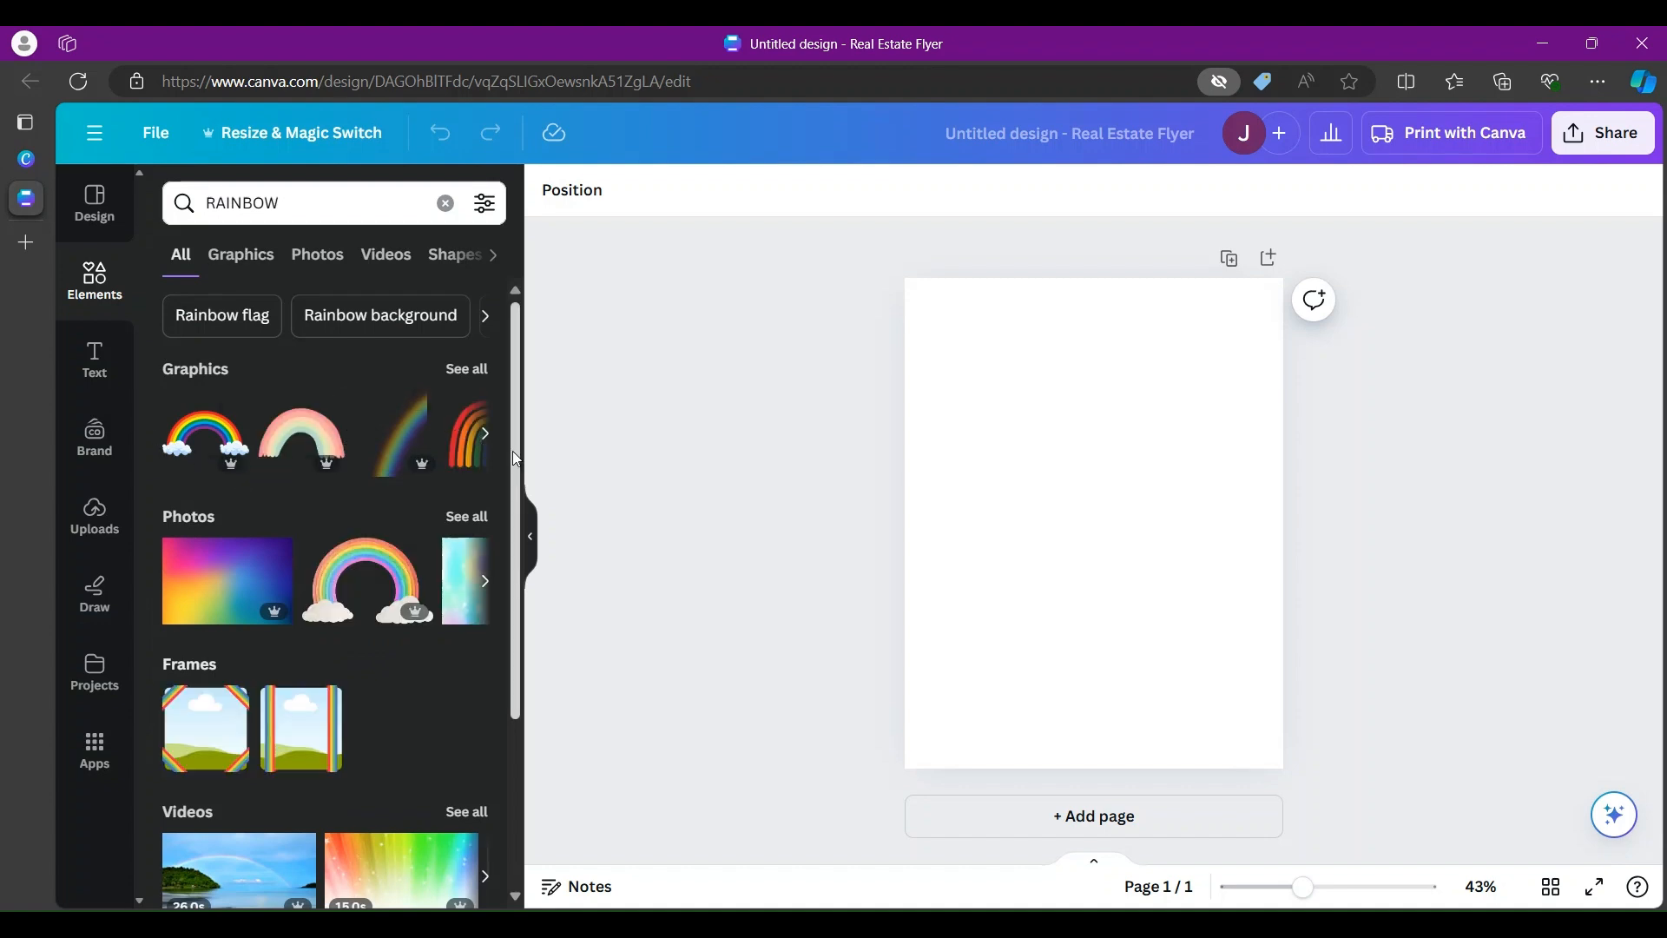
{"action": "left_click_drag", "start_coordinate": [512, 451], "coordinate": [504, 647]}
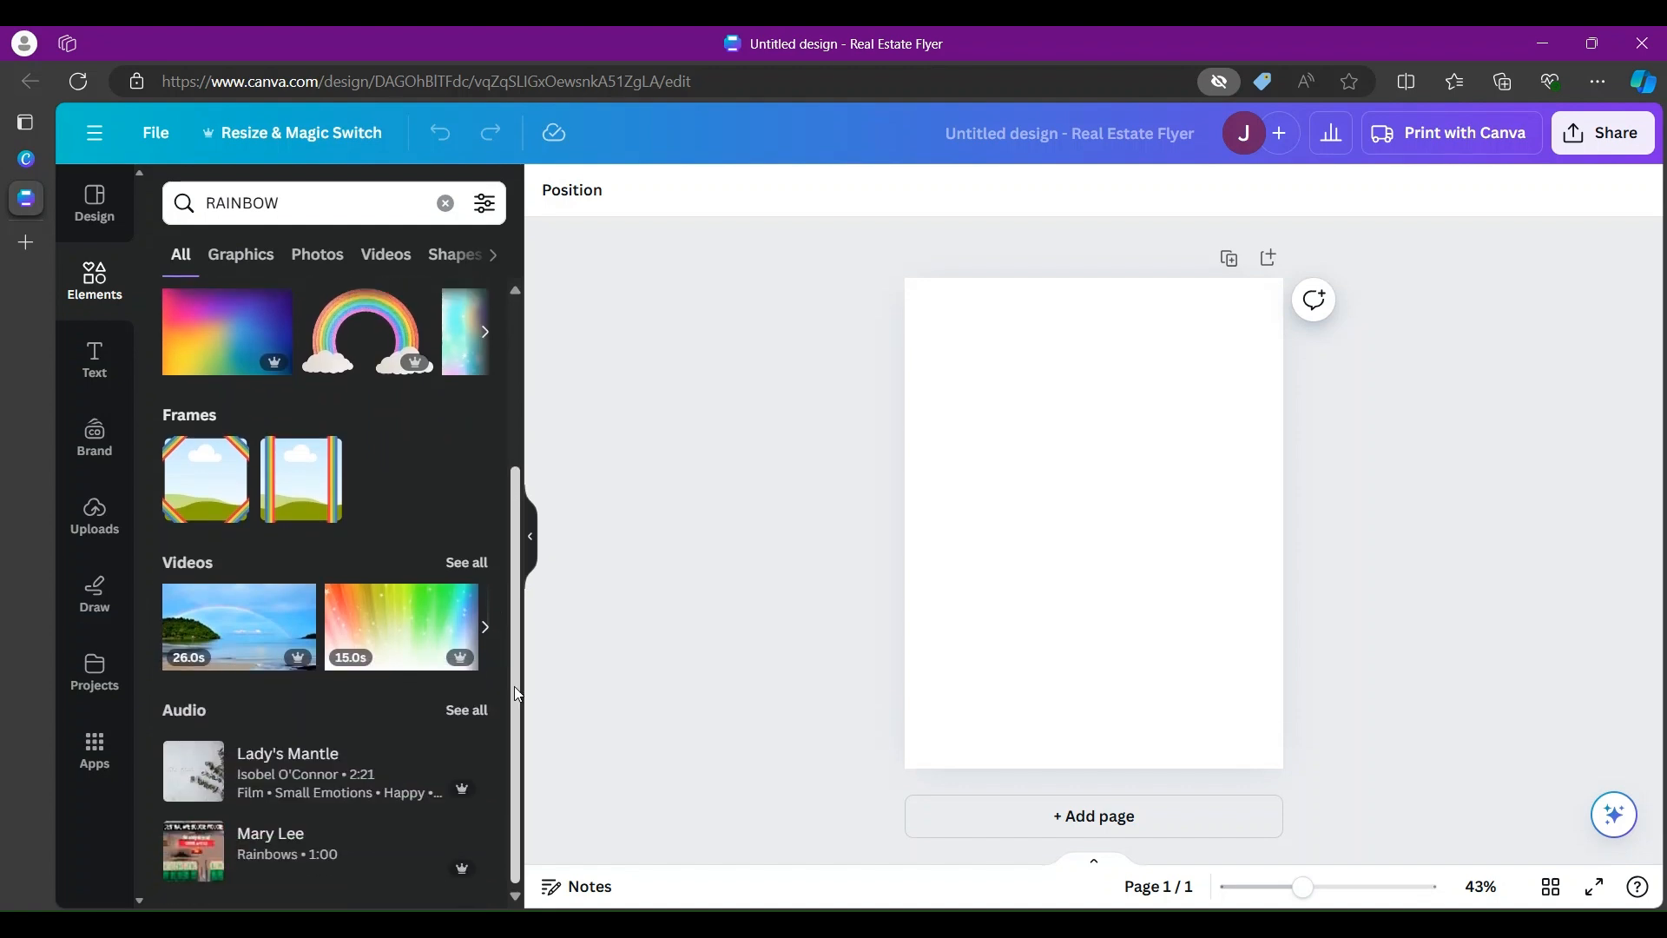
{"action": "left_click_drag", "start_coordinate": [516, 670], "coordinate": [528, 362]}
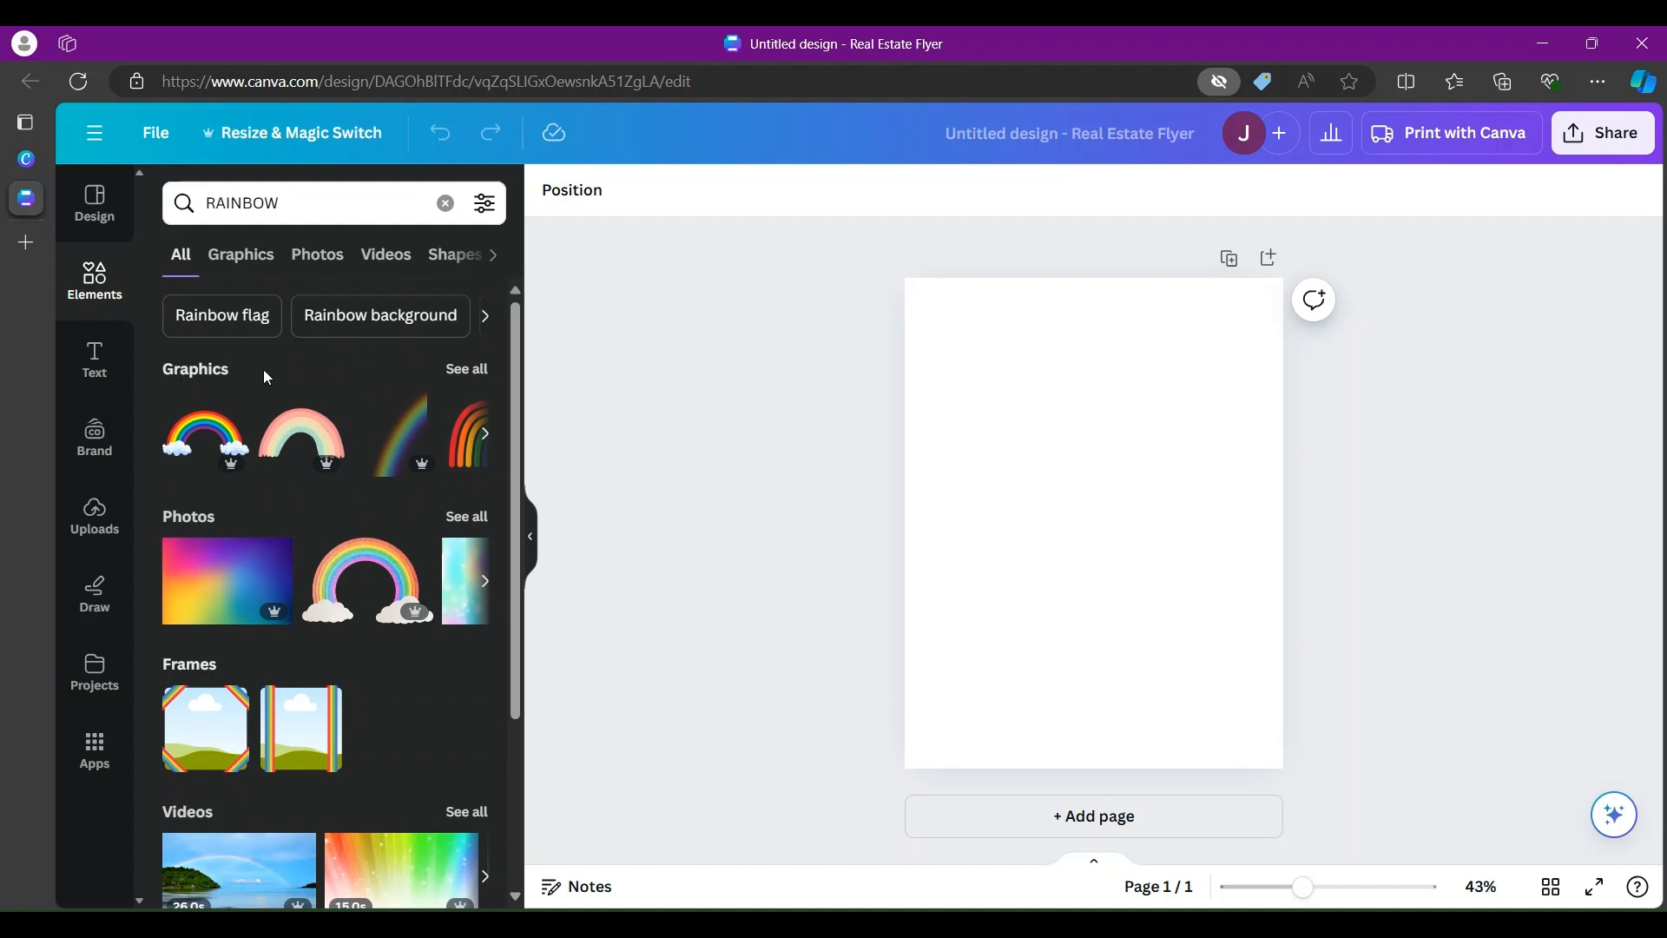
Step: Show all graphics for RAINBOW and browse through them for a rainbow illustration suited to the flyer
{"action": "left_click", "coordinate": [461, 379]}
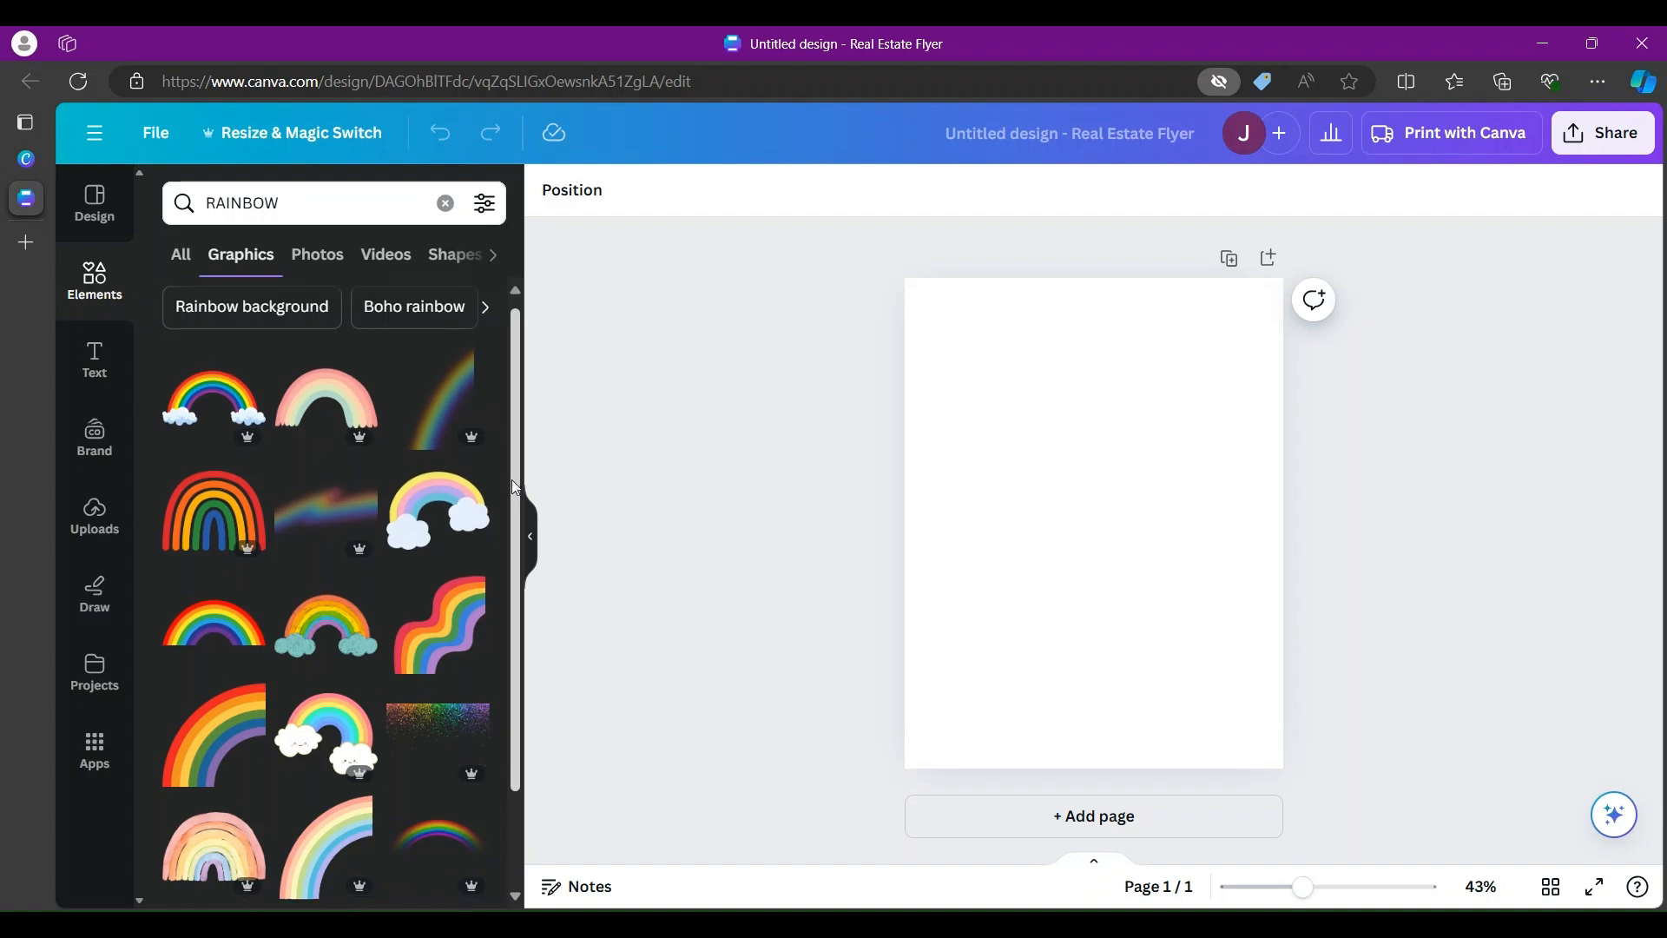
{"action": "left_click_drag", "start_coordinate": [514, 481], "coordinate": [524, 735]}
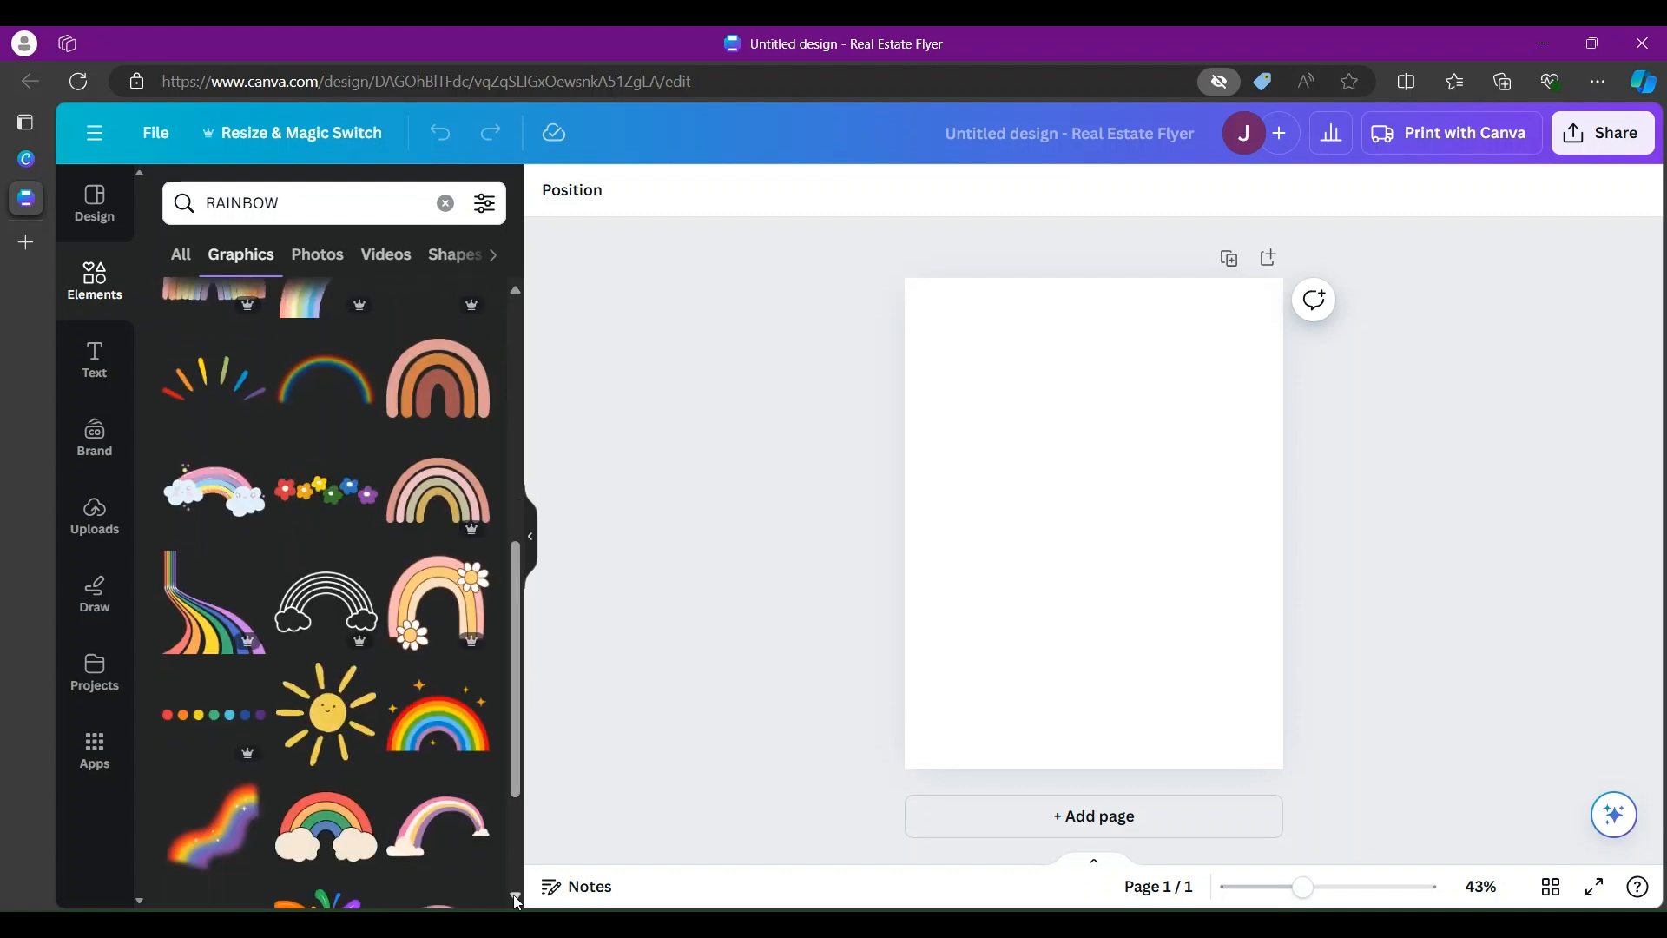
{"action": "scroll", "coordinate": [516, 901], "scroll_direction": "down", "scroll_amount": 4}
{"action": "scroll", "coordinate": [517, 901], "scroll_direction": "down", "scroll_amount": 5}
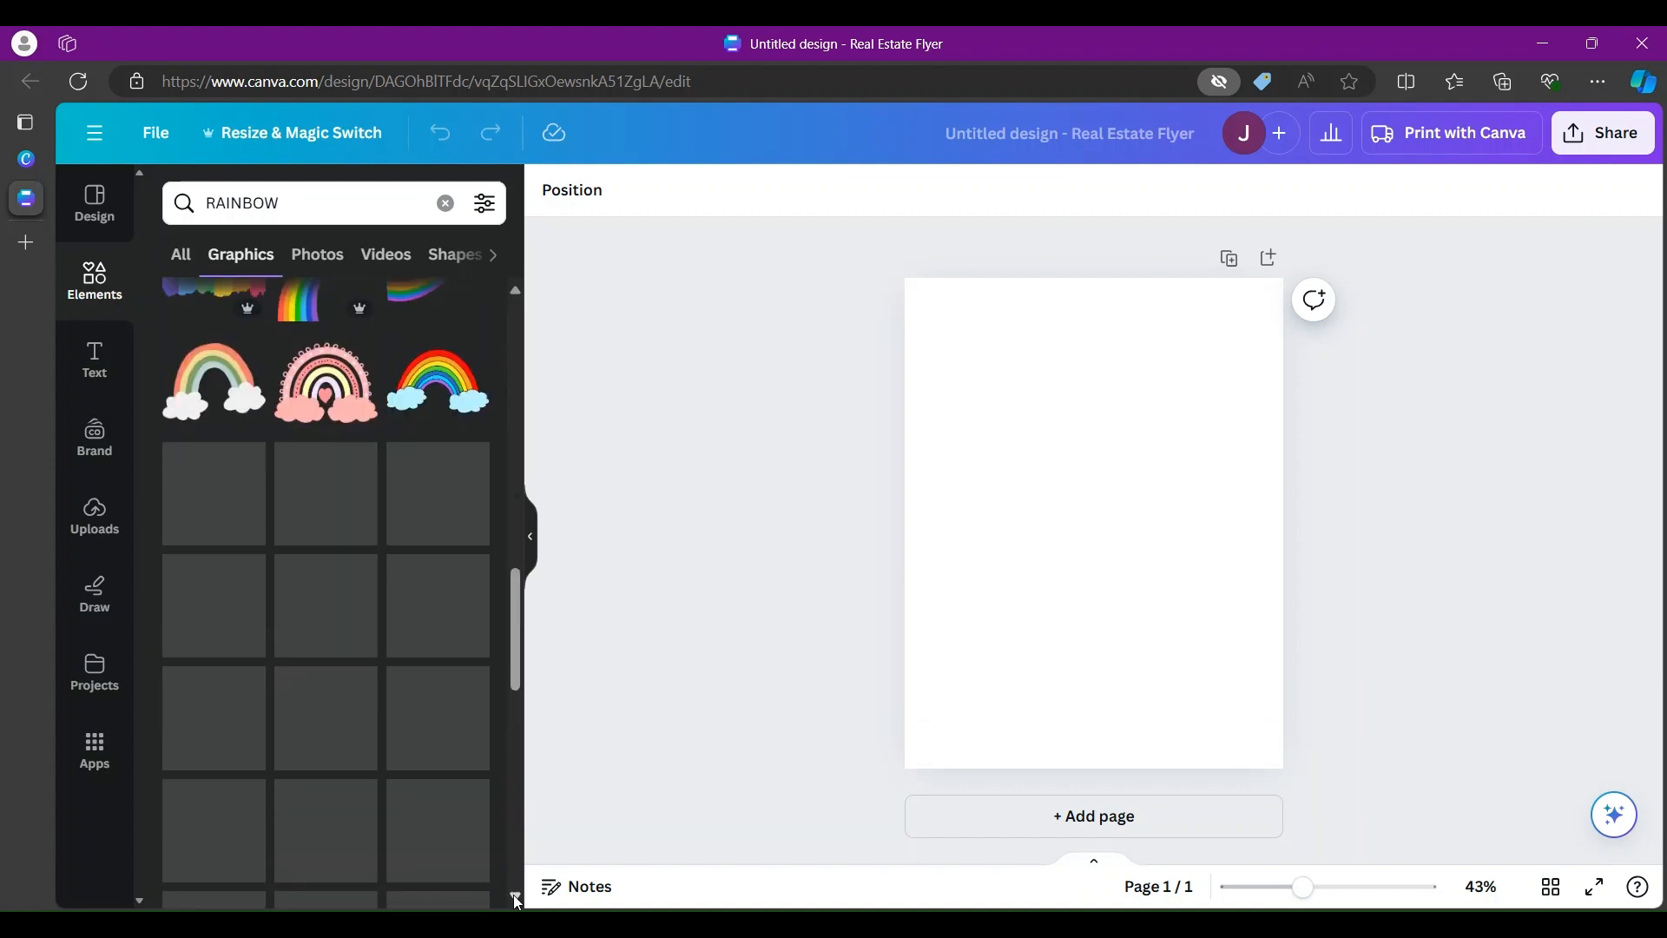
{"action": "scroll", "coordinate": [517, 902], "scroll_direction": "down", "scroll_amount": 3}
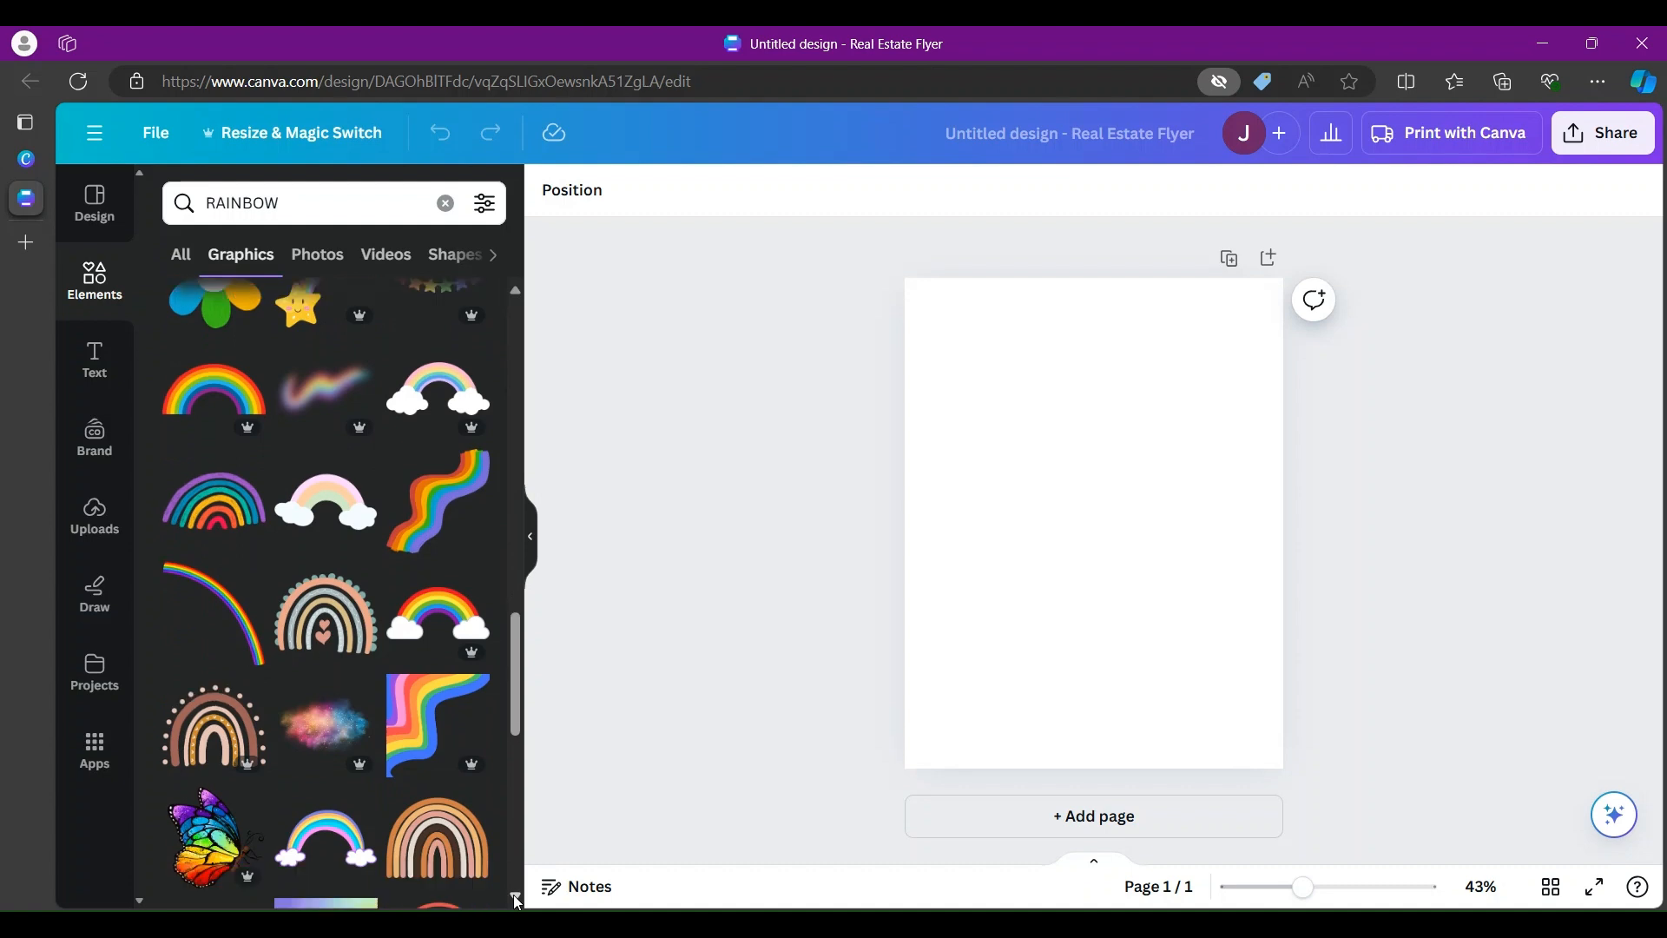
{"action": "scroll", "coordinate": [517, 901], "scroll_direction": "down", "scroll_amount": 5}
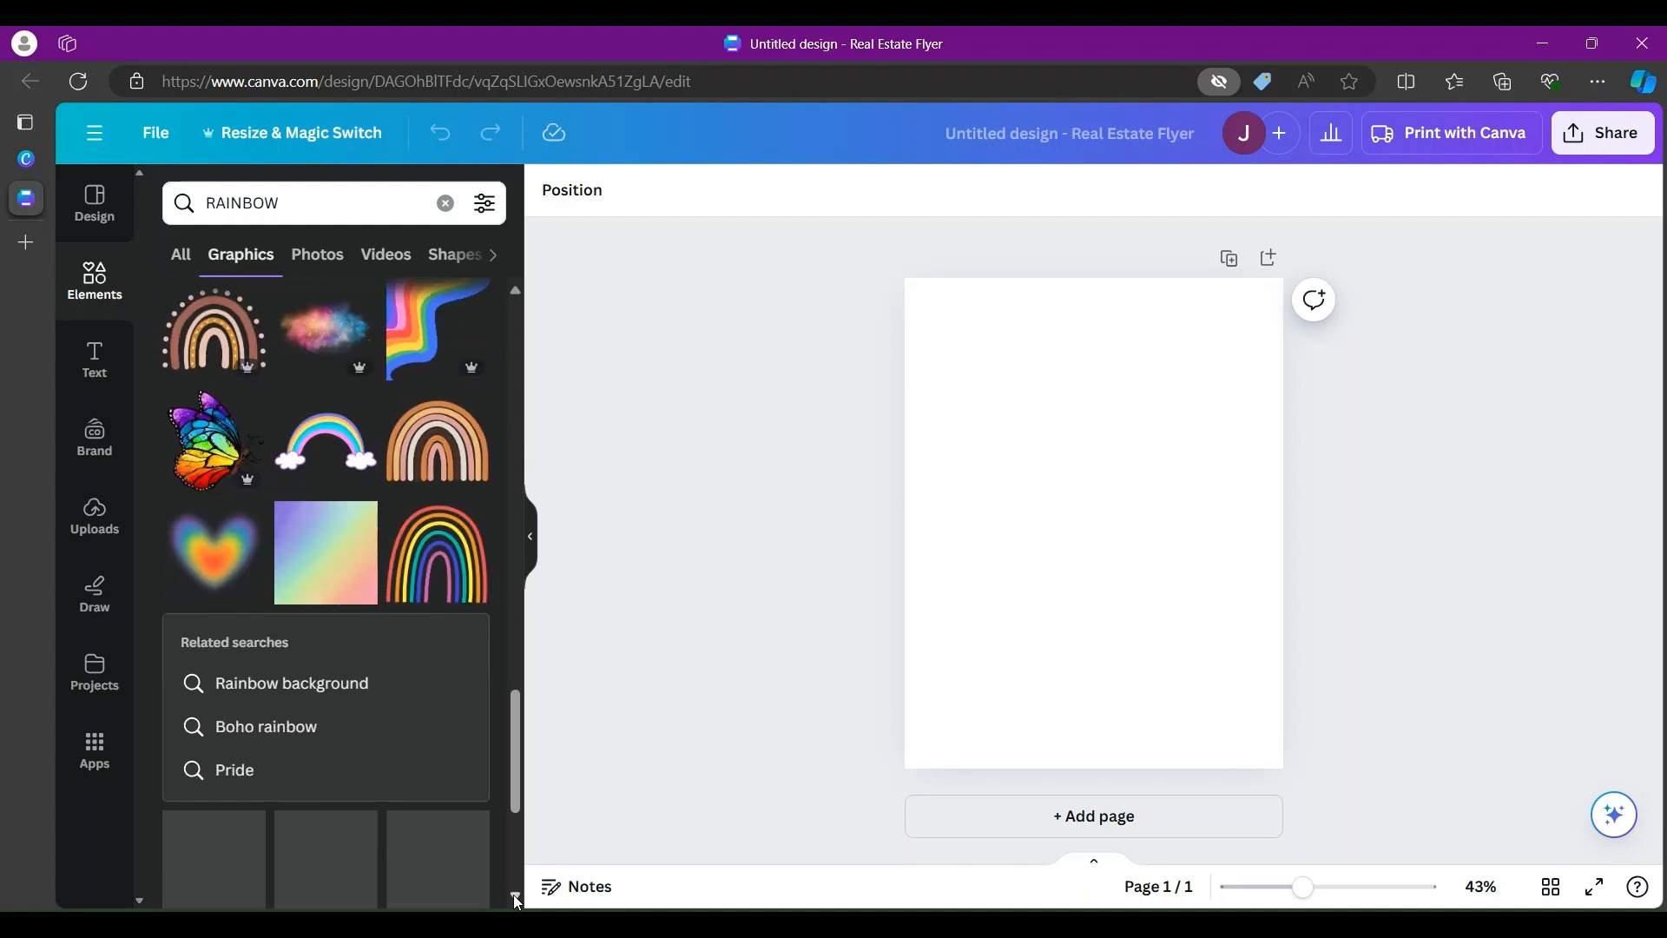
{"action": "scroll", "coordinate": [516, 901], "scroll_direction": "down", "scroll_amount": 3}
{"action": "scroll", "coordinate": [517, 901], "scroll_direction": "down", "scroll_amount": 1}
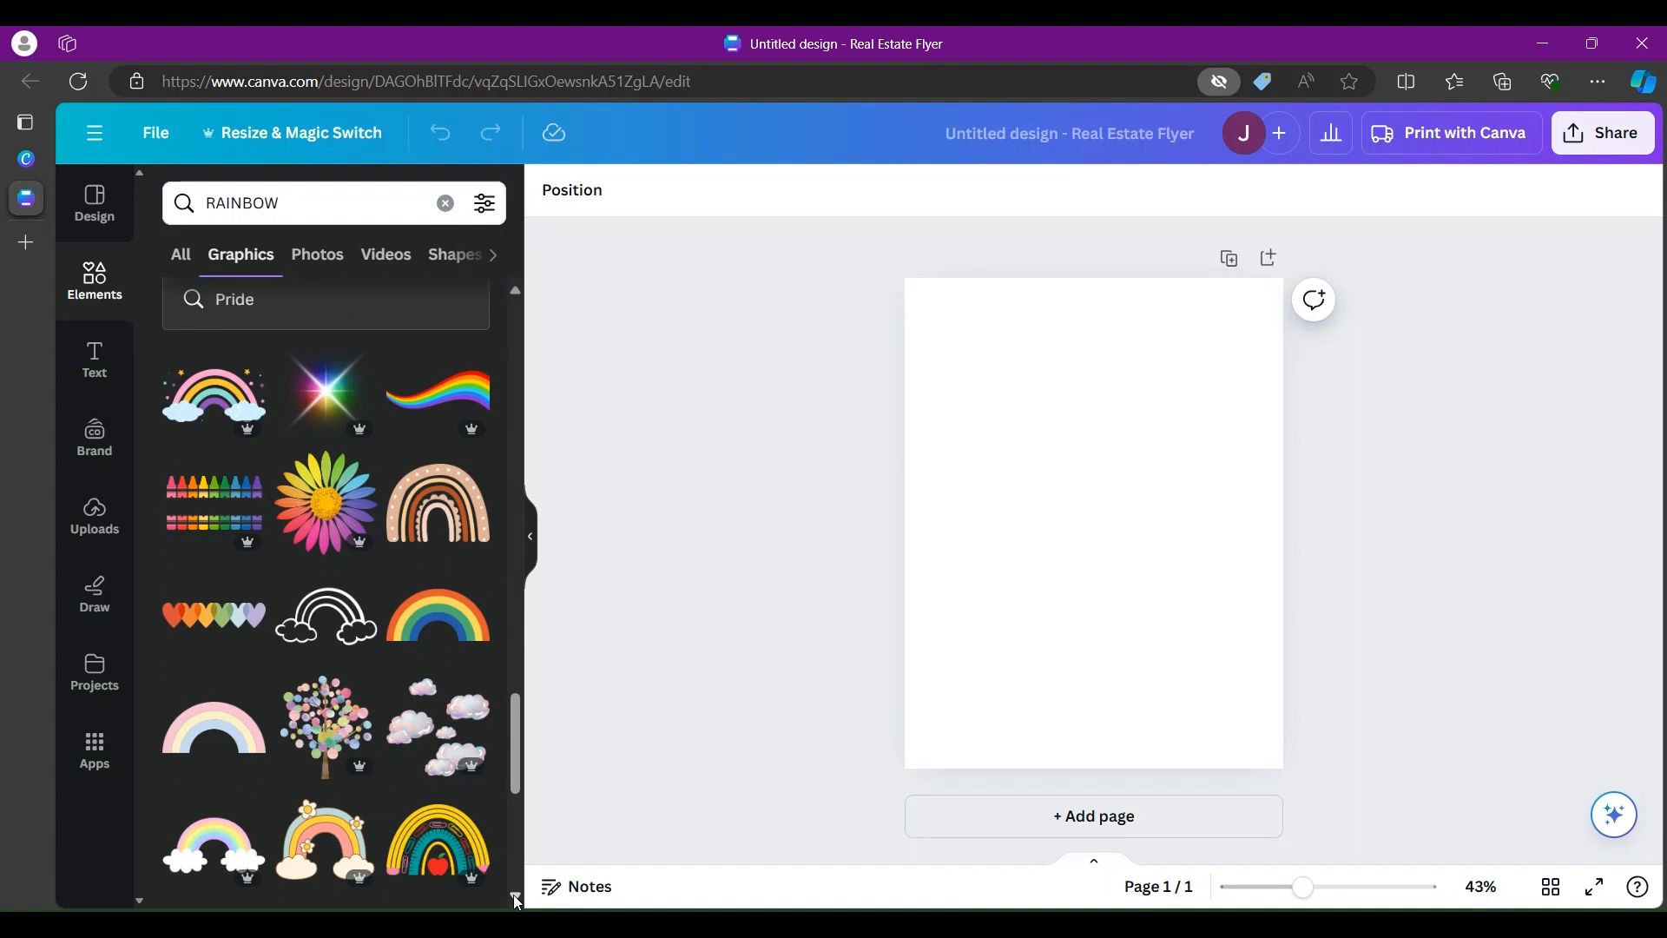
{"action": "scroll", "coordinate": [517, 902], "scroll_direction": "down", "scroll_amount": 4}
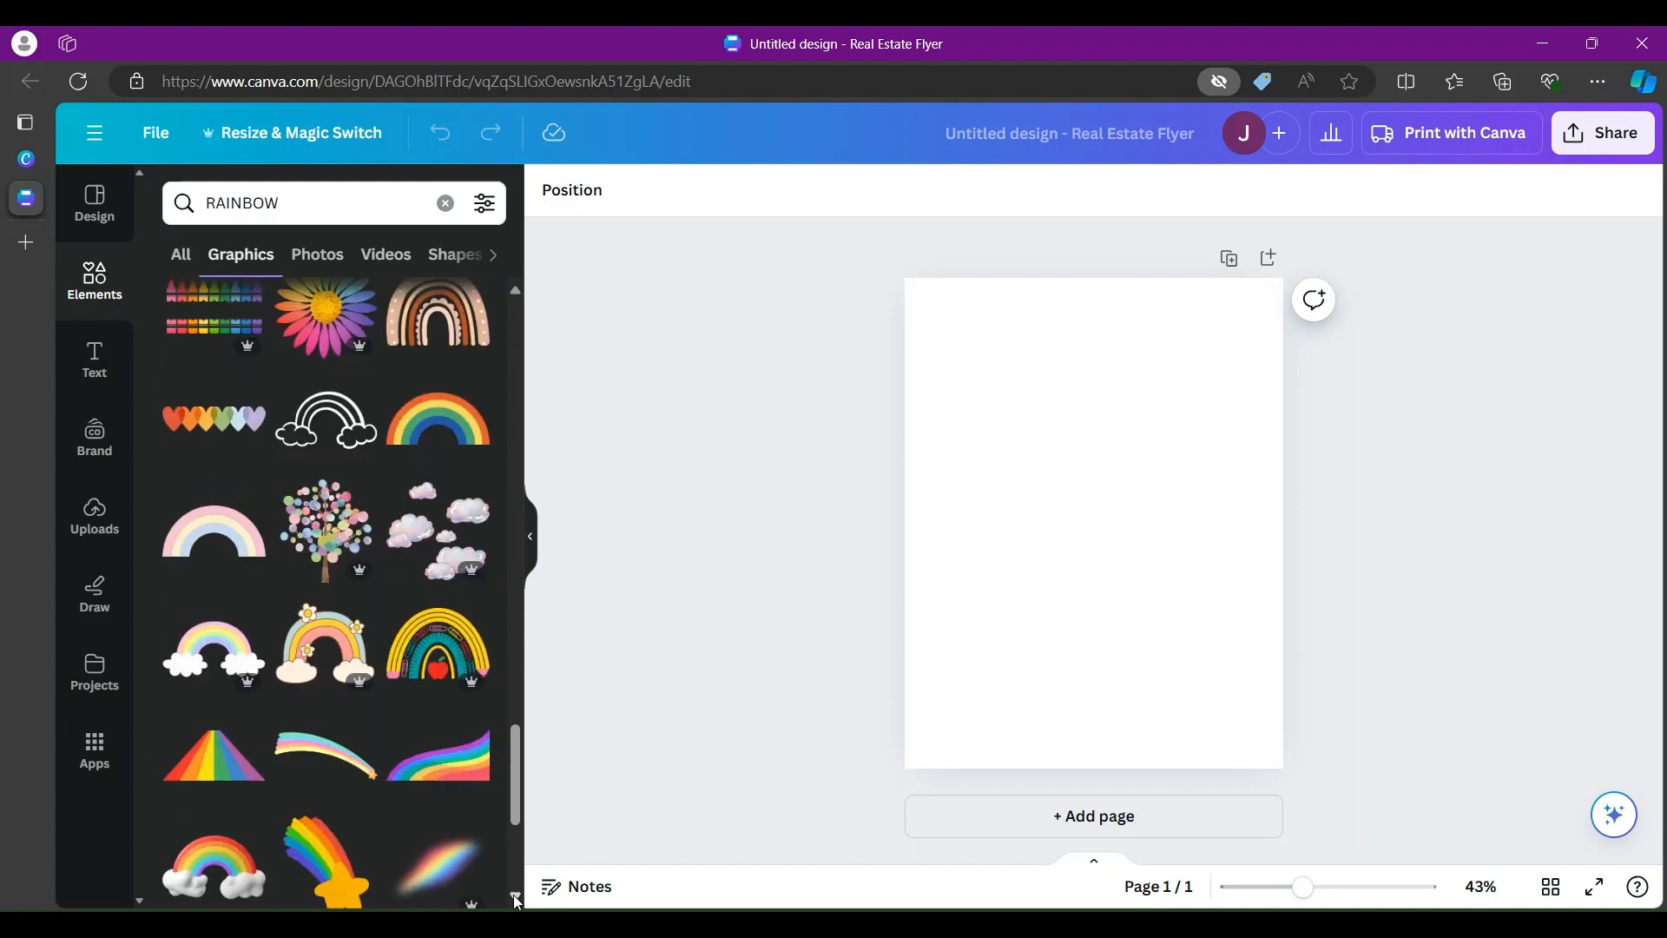
{"action": "scroll", "coordinate": [516, 901], "scroll_direction": "down", "scroll_amount": 5}
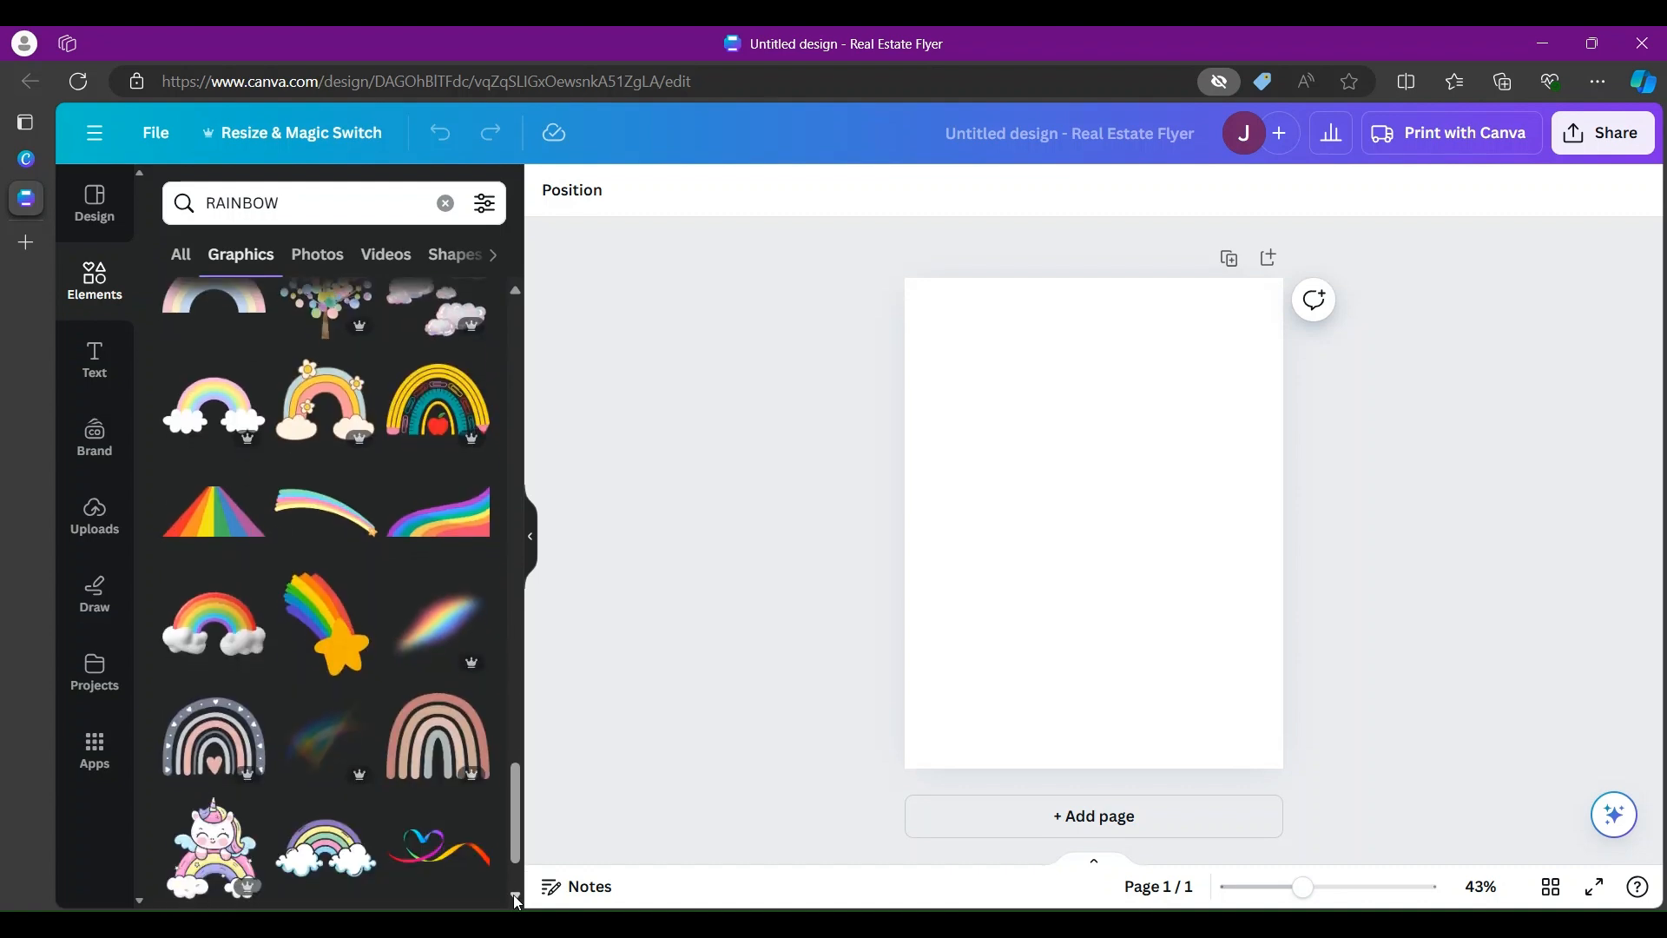
{"action": "scroll", "coordinate": [517, 901], "scroll_direction": "down", "scroll_amount": 5}
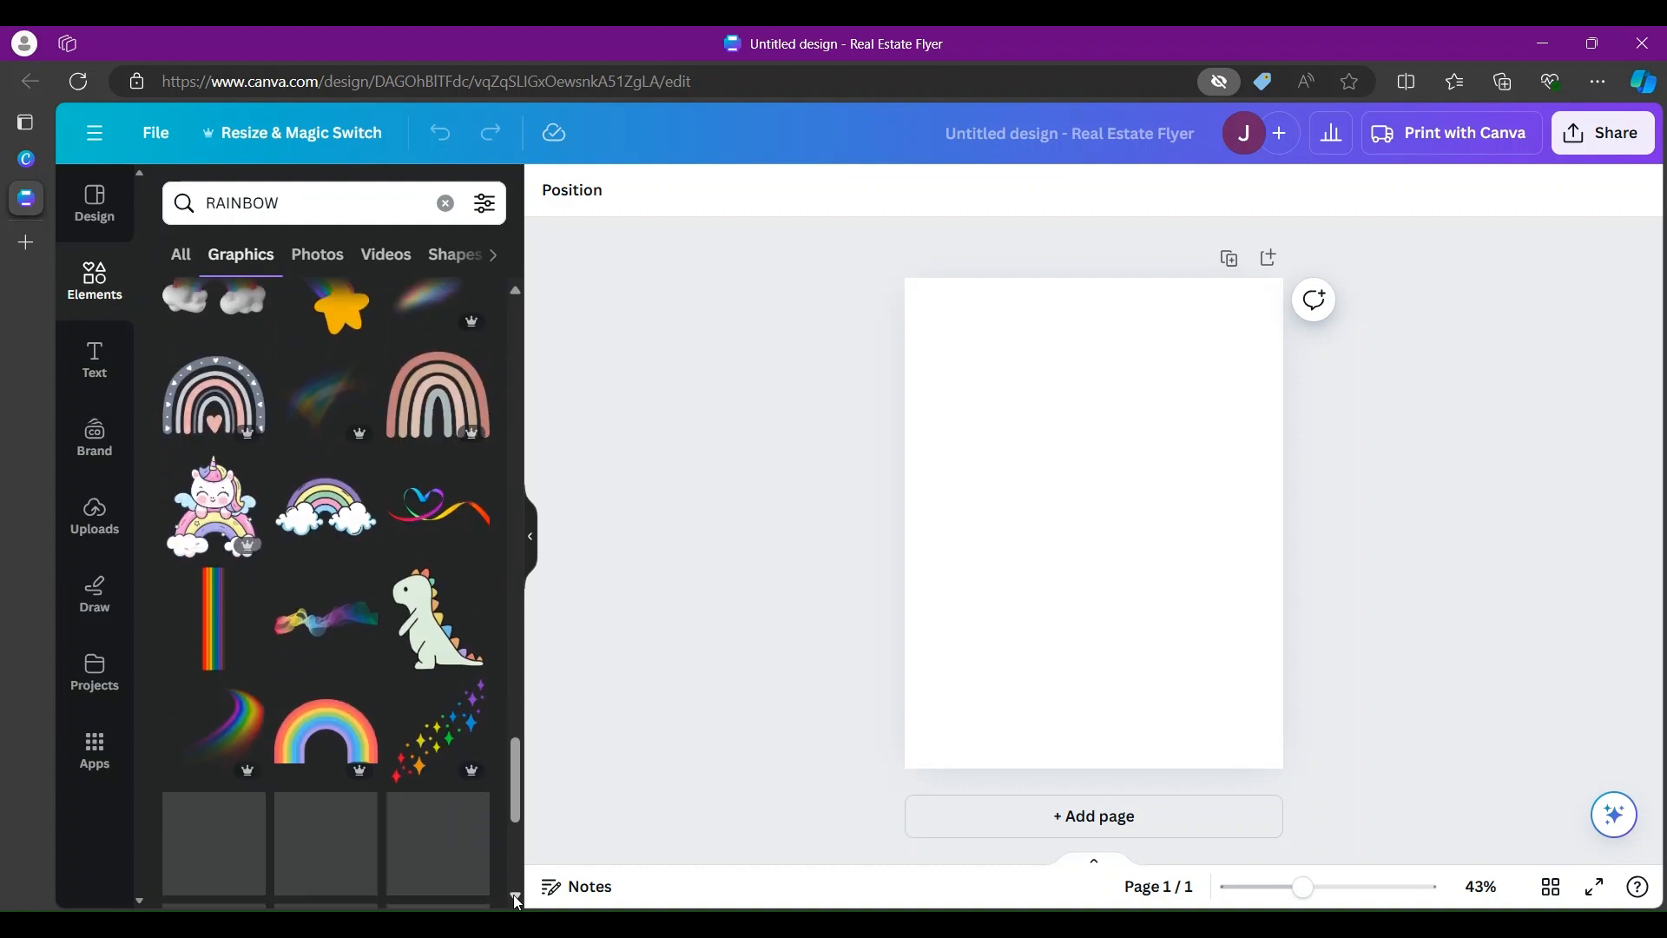
{"action": "scroll", "coordinate": [517, 902], "scroll_direction": "down", "scroll_amount": 2}
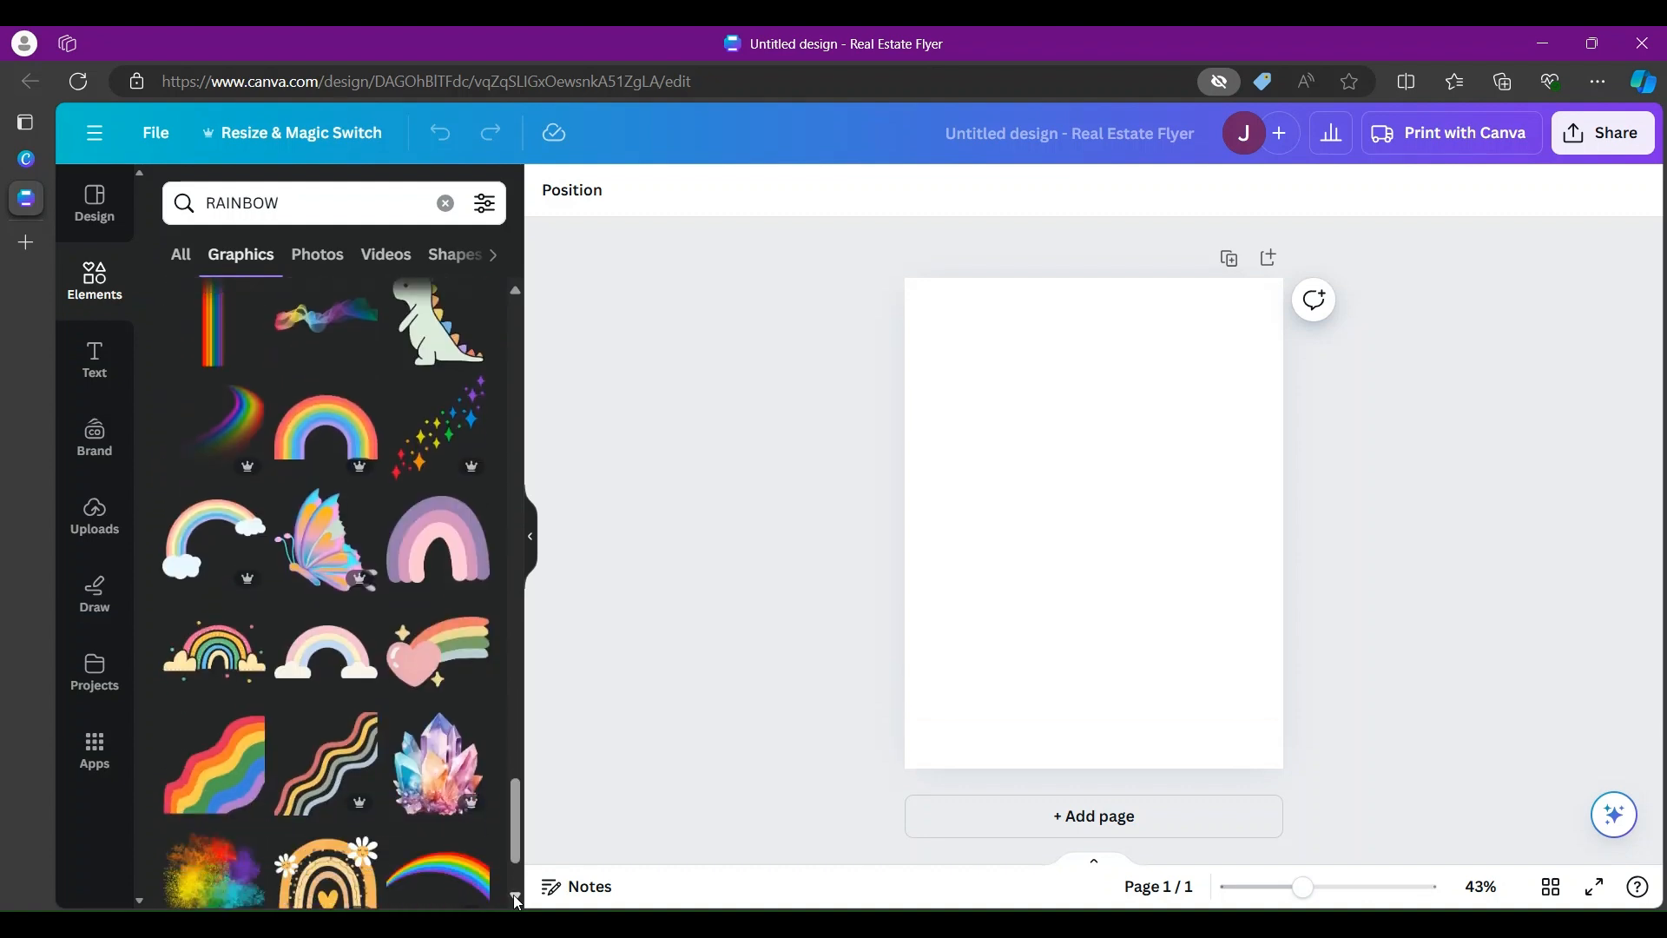
{"action": "scroll", "coordinate": [517, 901], "scroll_direction": "down", "scroll_amount": 5}
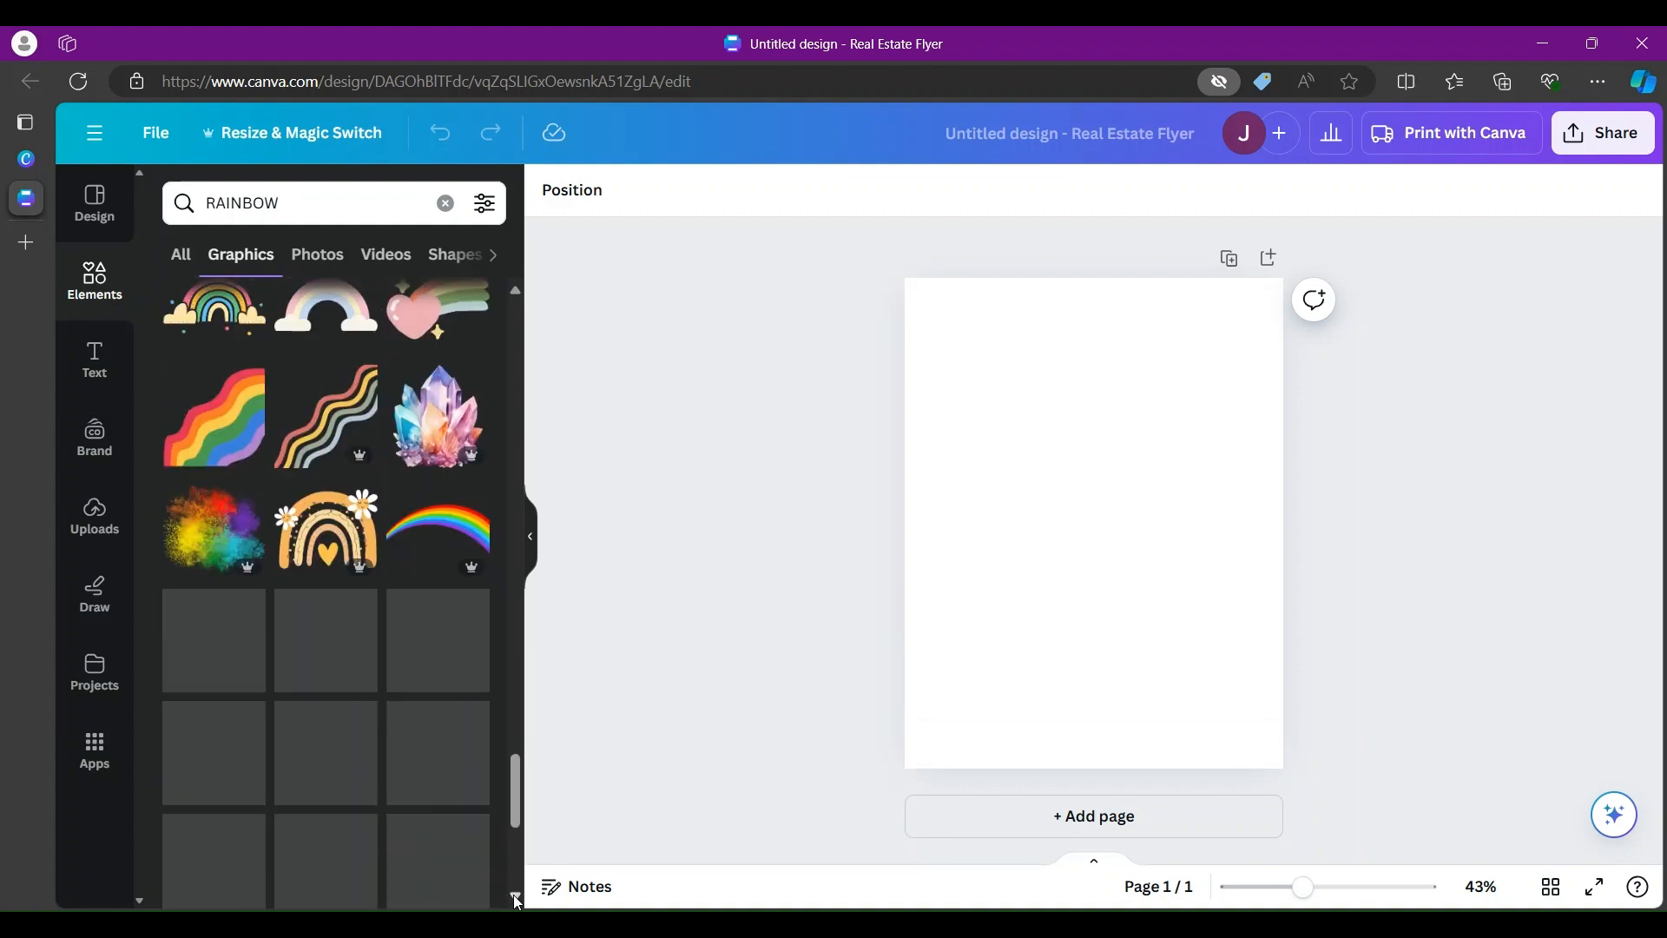
{"action": "scroll", "coordinate": [517, 902], "scroll_direction": "down", "scroll_amount": 2}
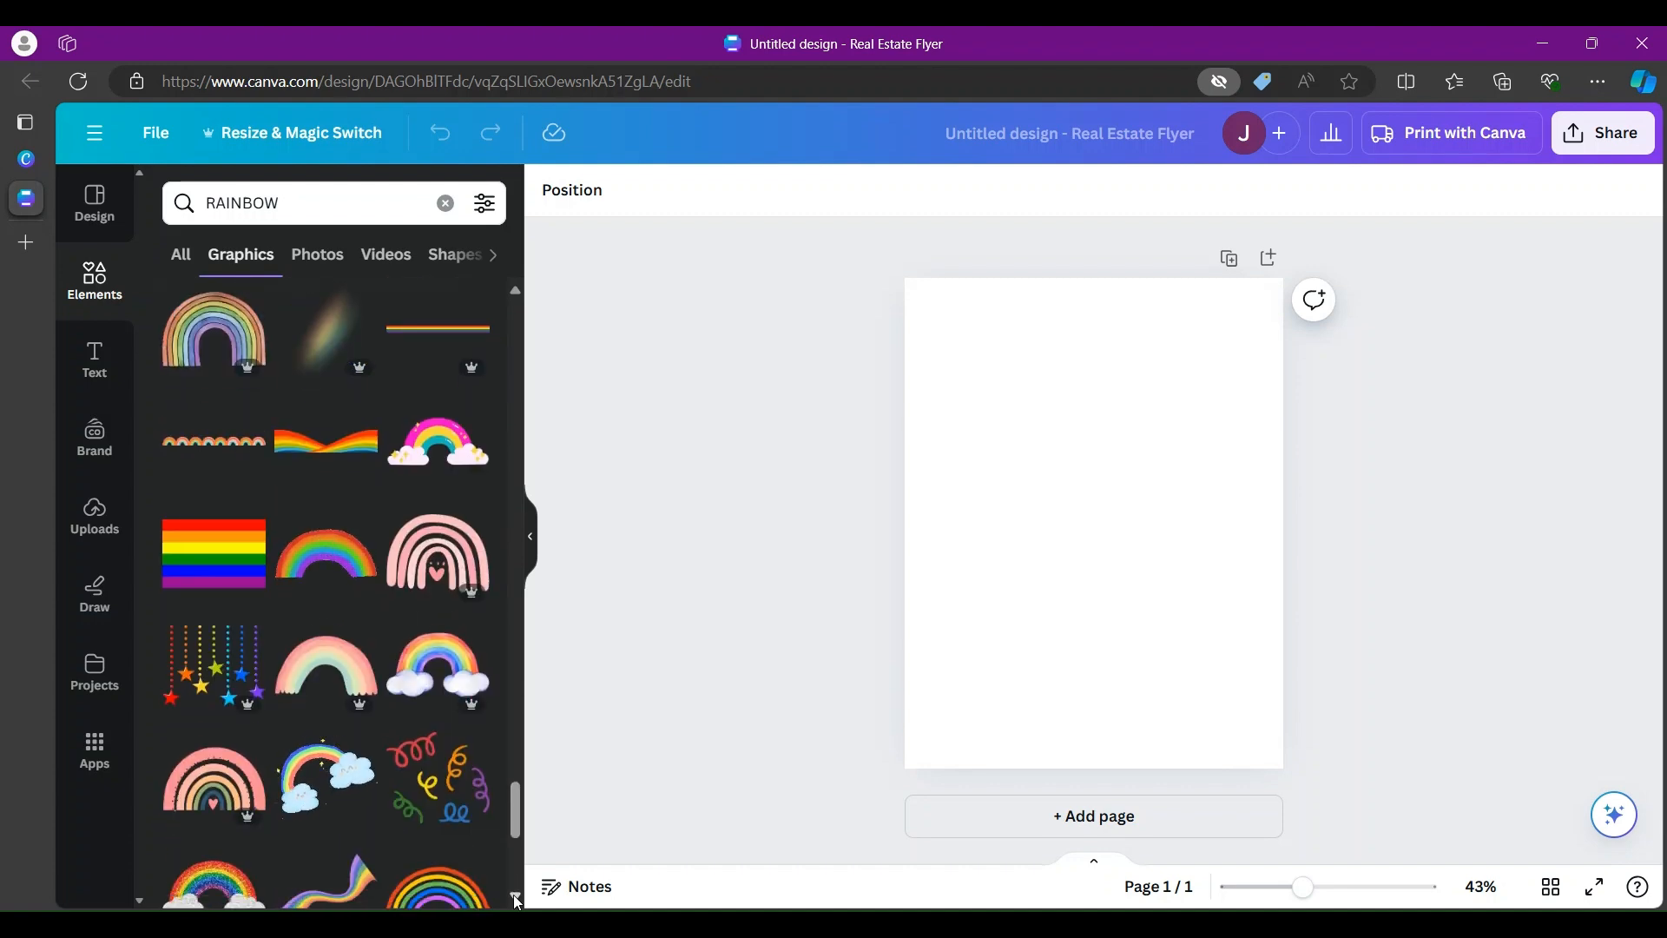
{"action": "scroll", "coordinate": [516, 901], "scroll_direction": "down", "scroll_amount": 3}
{"action": "scroll", "coordinate": [516, 901], "scroll_direction": "down", "scroll_amount": 2}
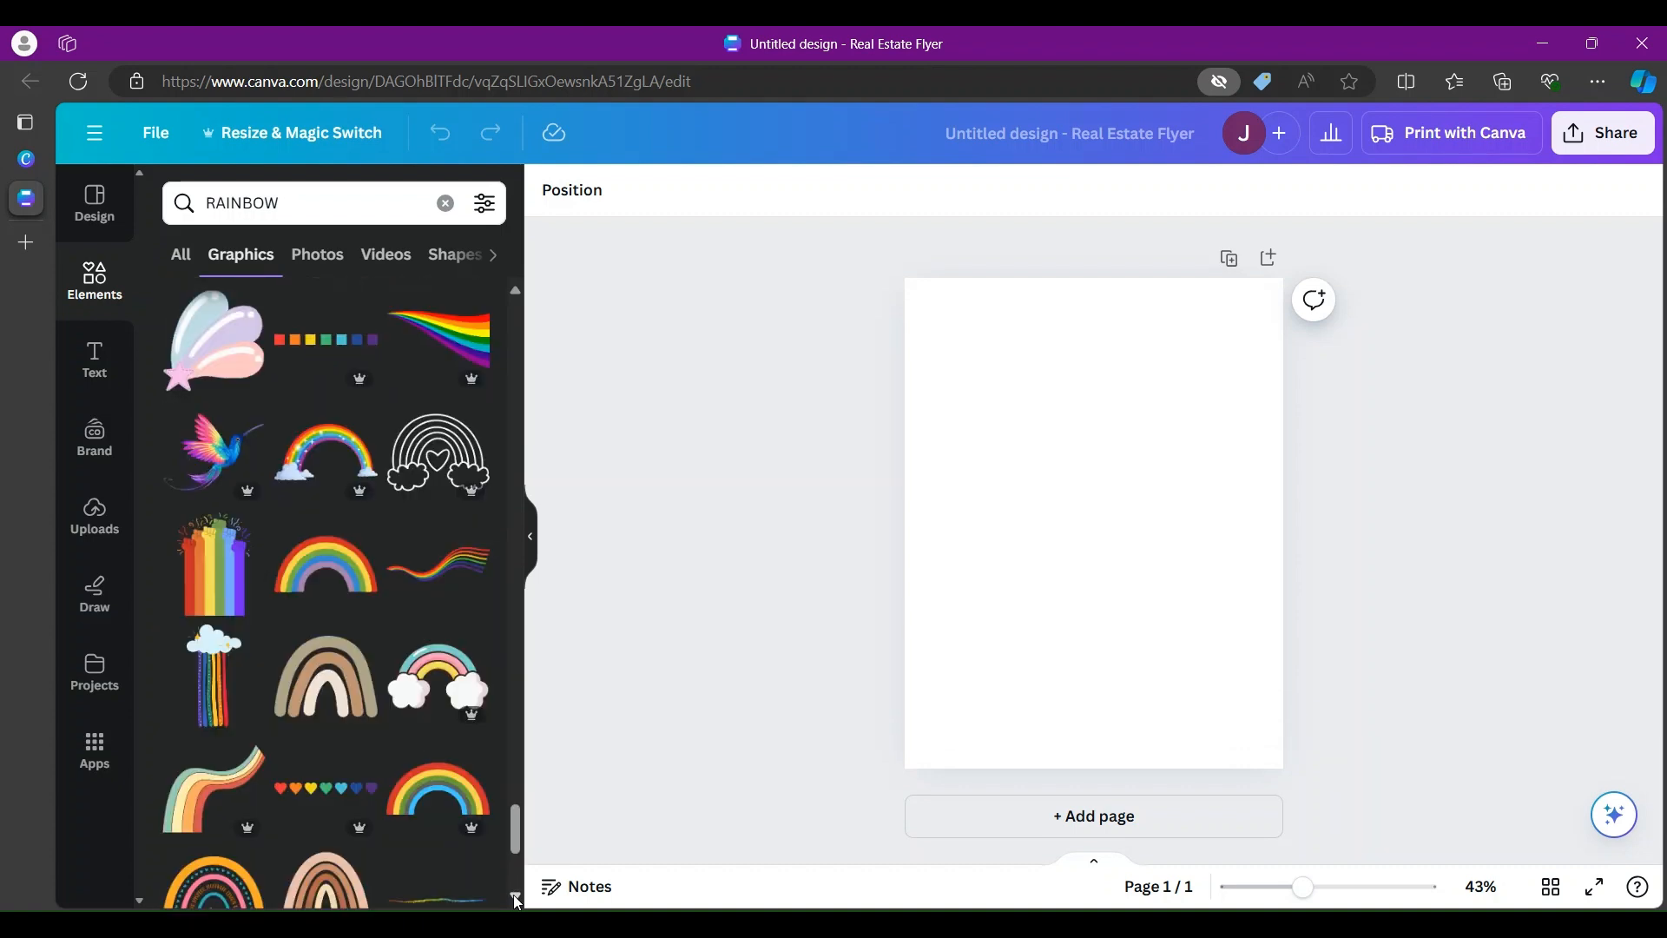
{"action": "scroll", "coordinate": [515, 901], "scroll_direction": "down", "scroll_amount": 5}
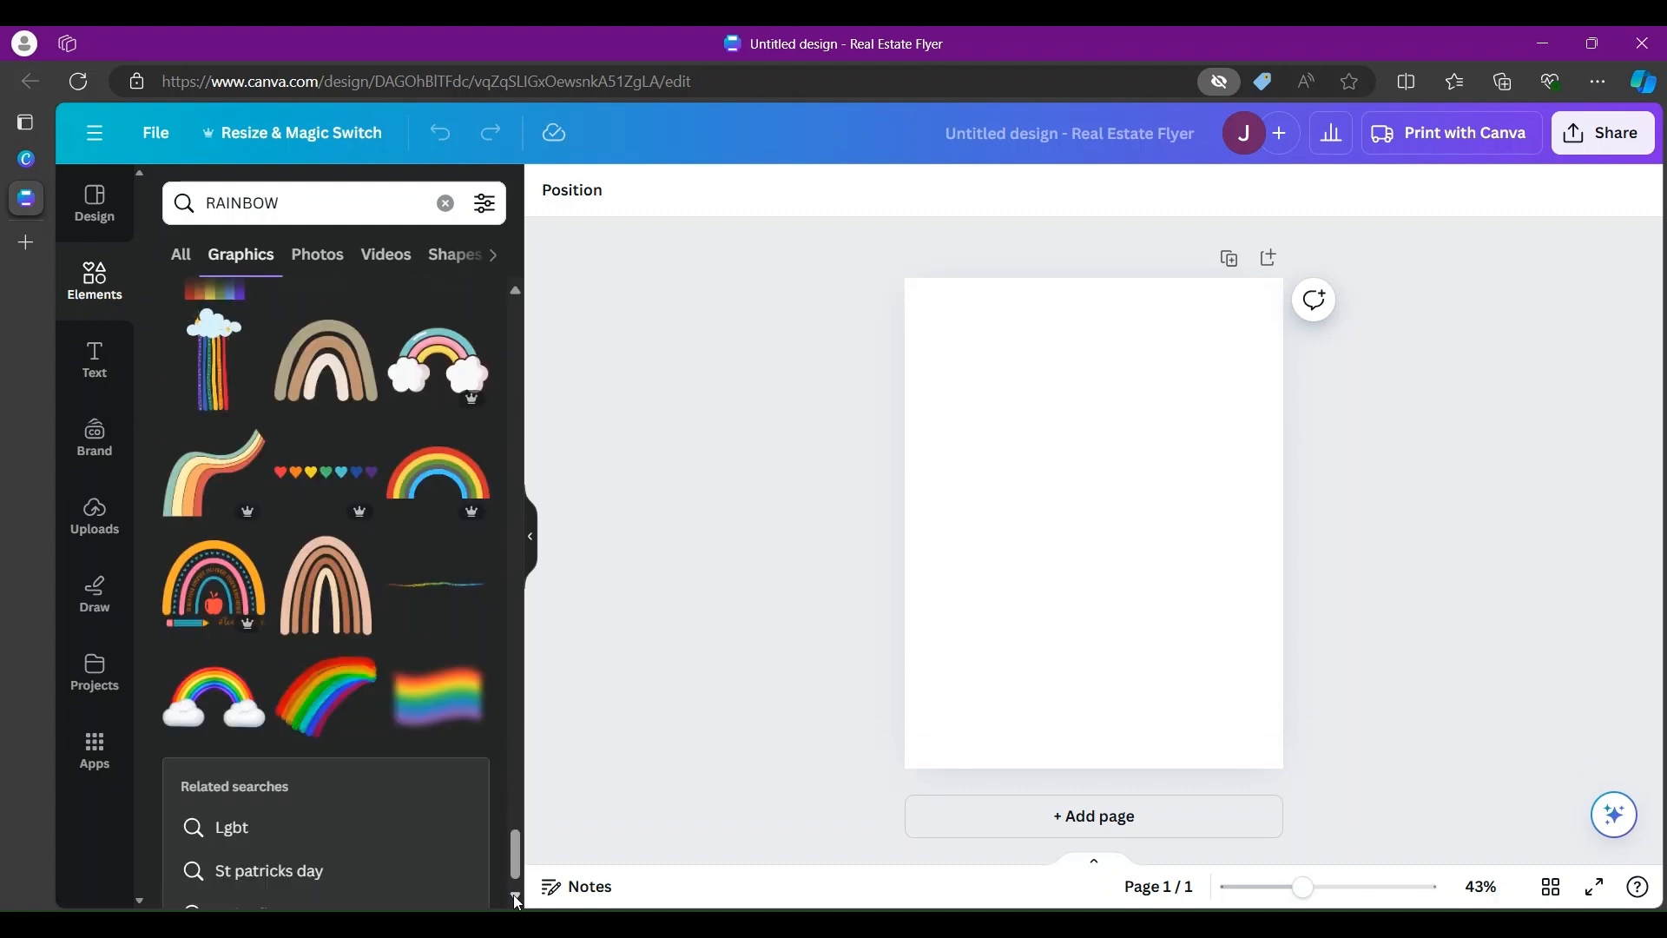
{"action": "scroll", "coordinate": [516, 901], "scroll_direction": "down", "scroll_amount": 2}
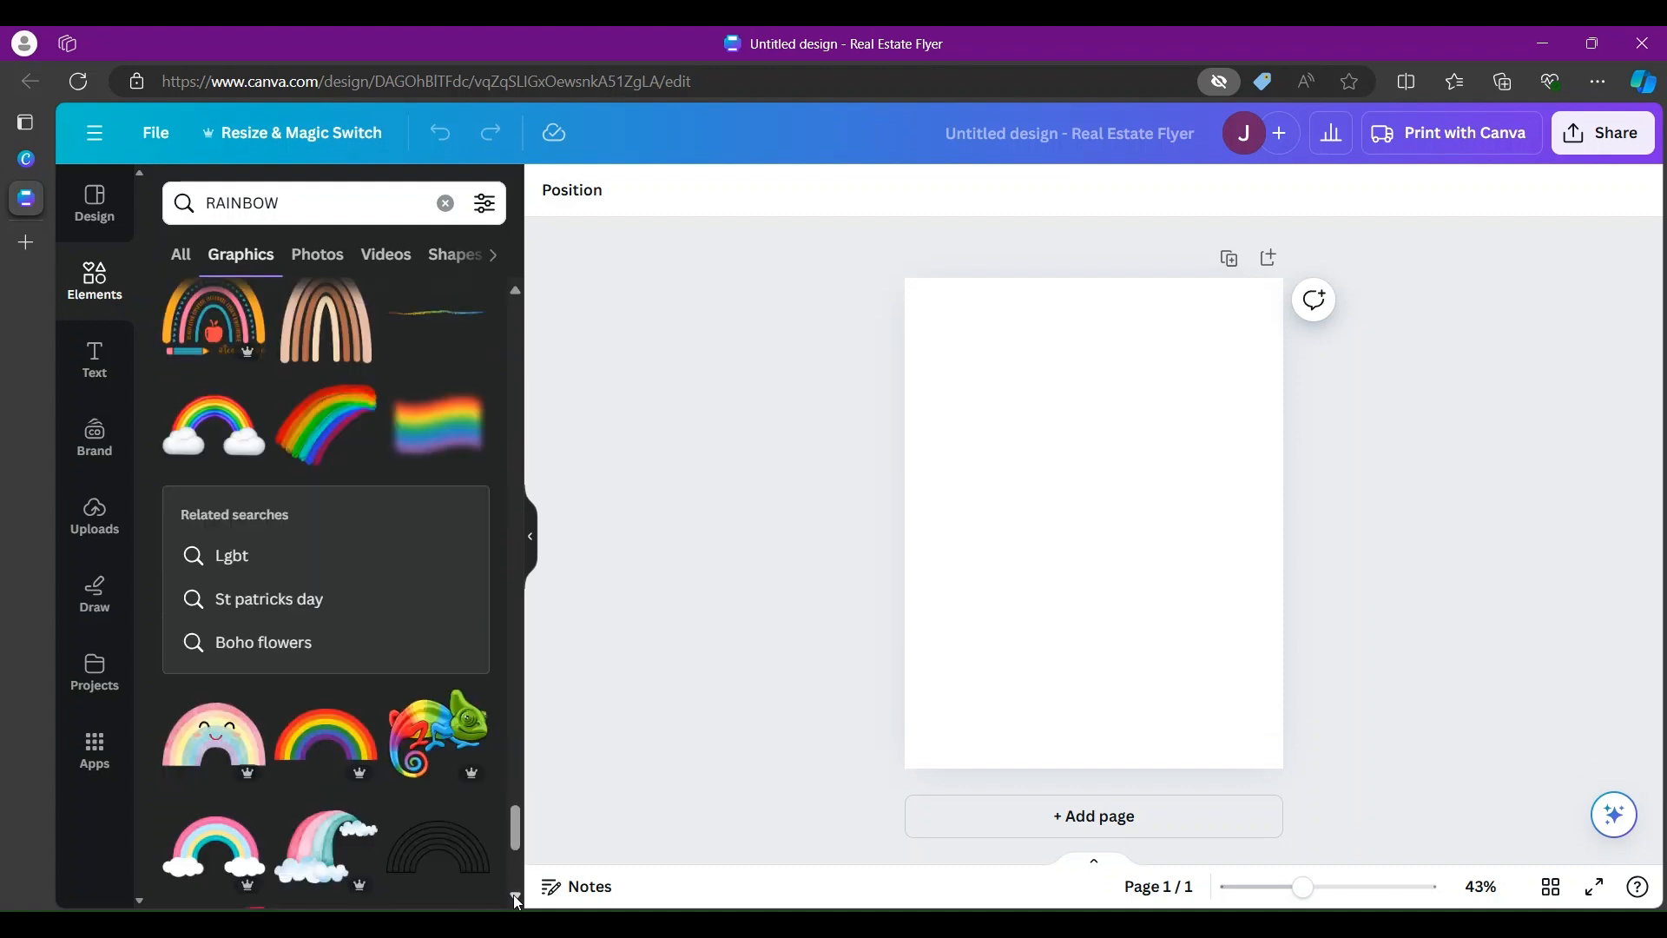
{"action": "scroll", "coordinate": [516, 901], "scroll_direction": "down", "scroll_amount": 3}
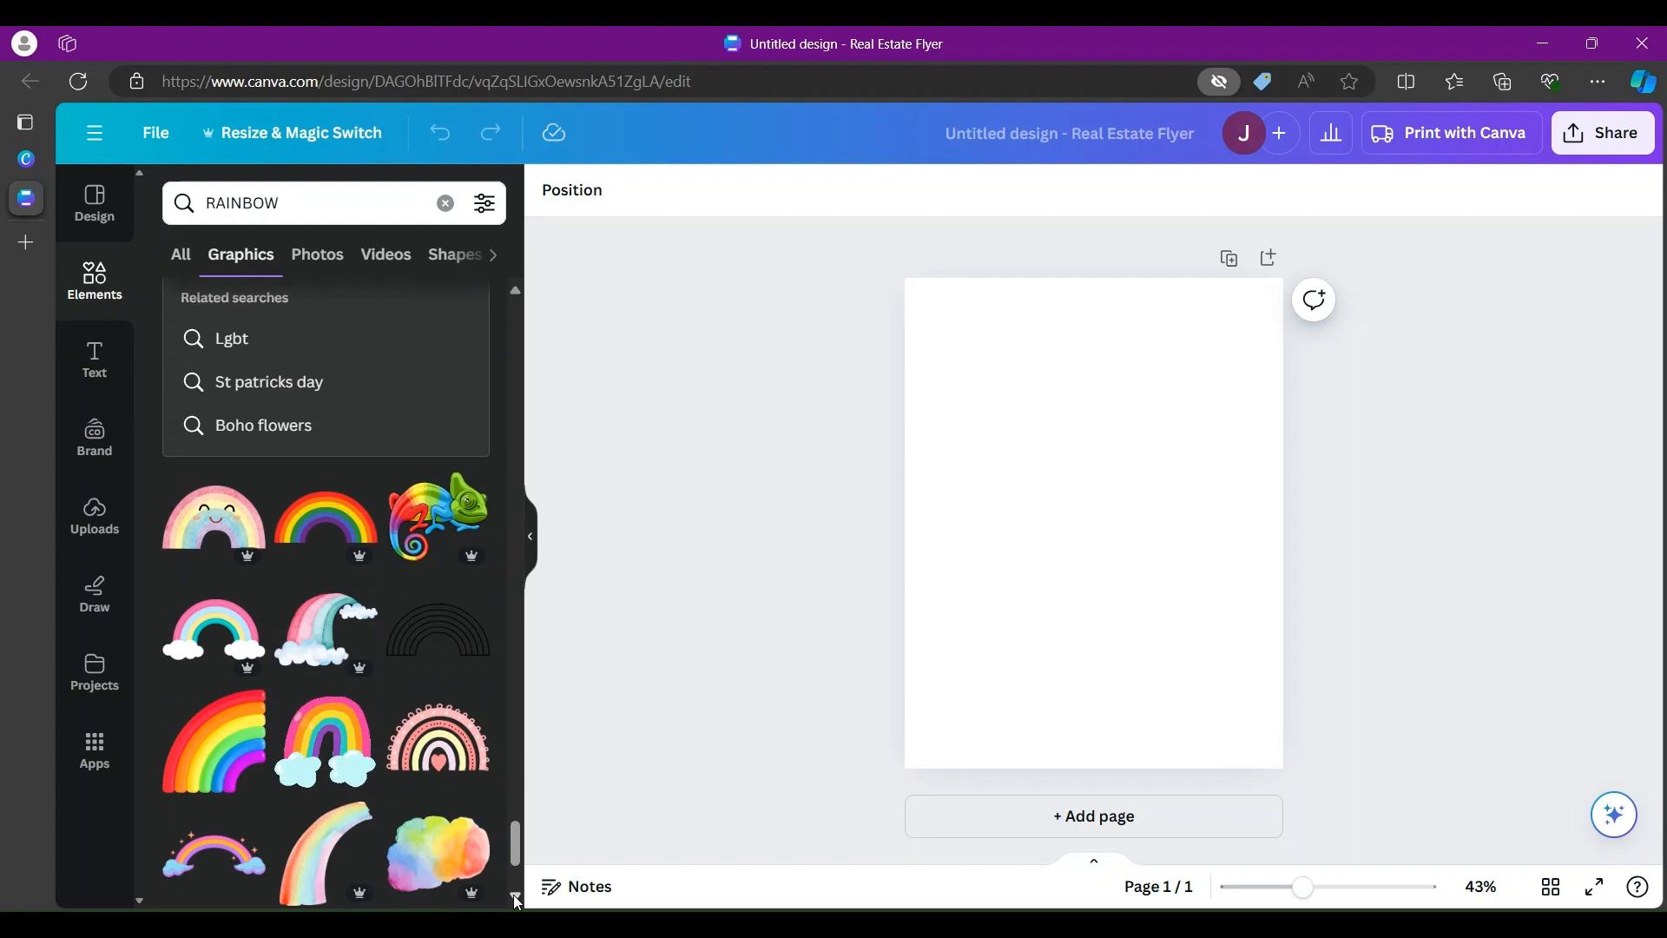
{"action": "scroll", "coordinate": [516, 901], "scroll_direction": "down", "scroll_amount": 2}
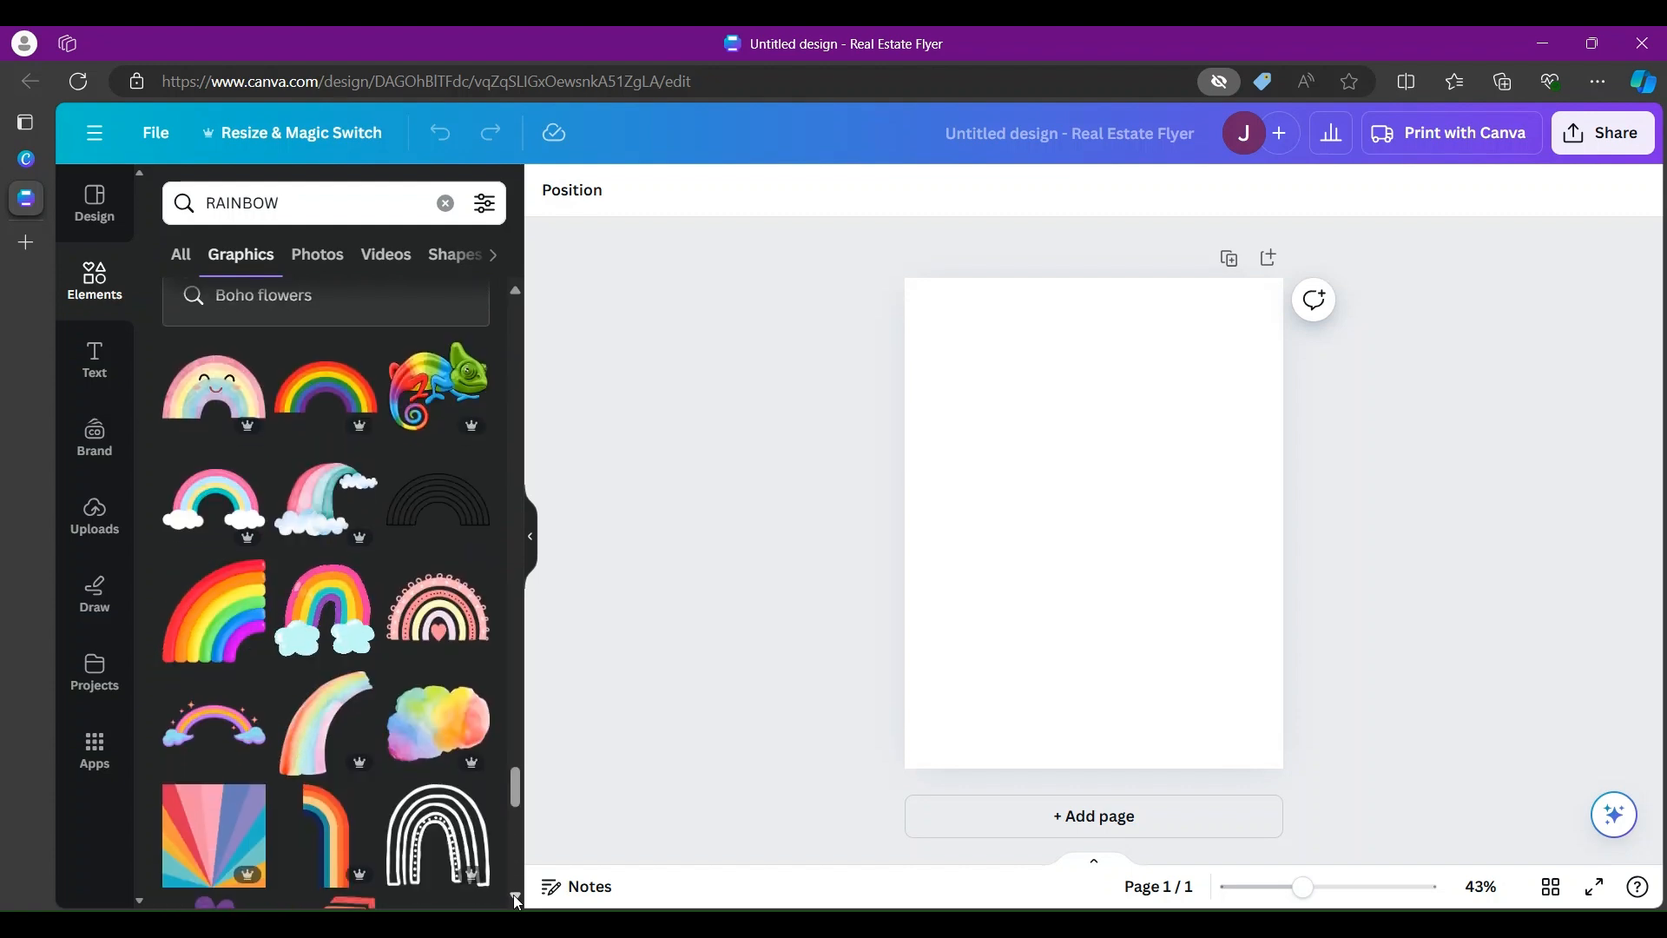
{"action": "scroll", "coordinate": [516, 901], "scroll_direction": "down", "scroll_amount": 2}
{"action": "scroll", "coordinate": [516, 901], "scroll_direction": "down", "scroll_amount": 2}
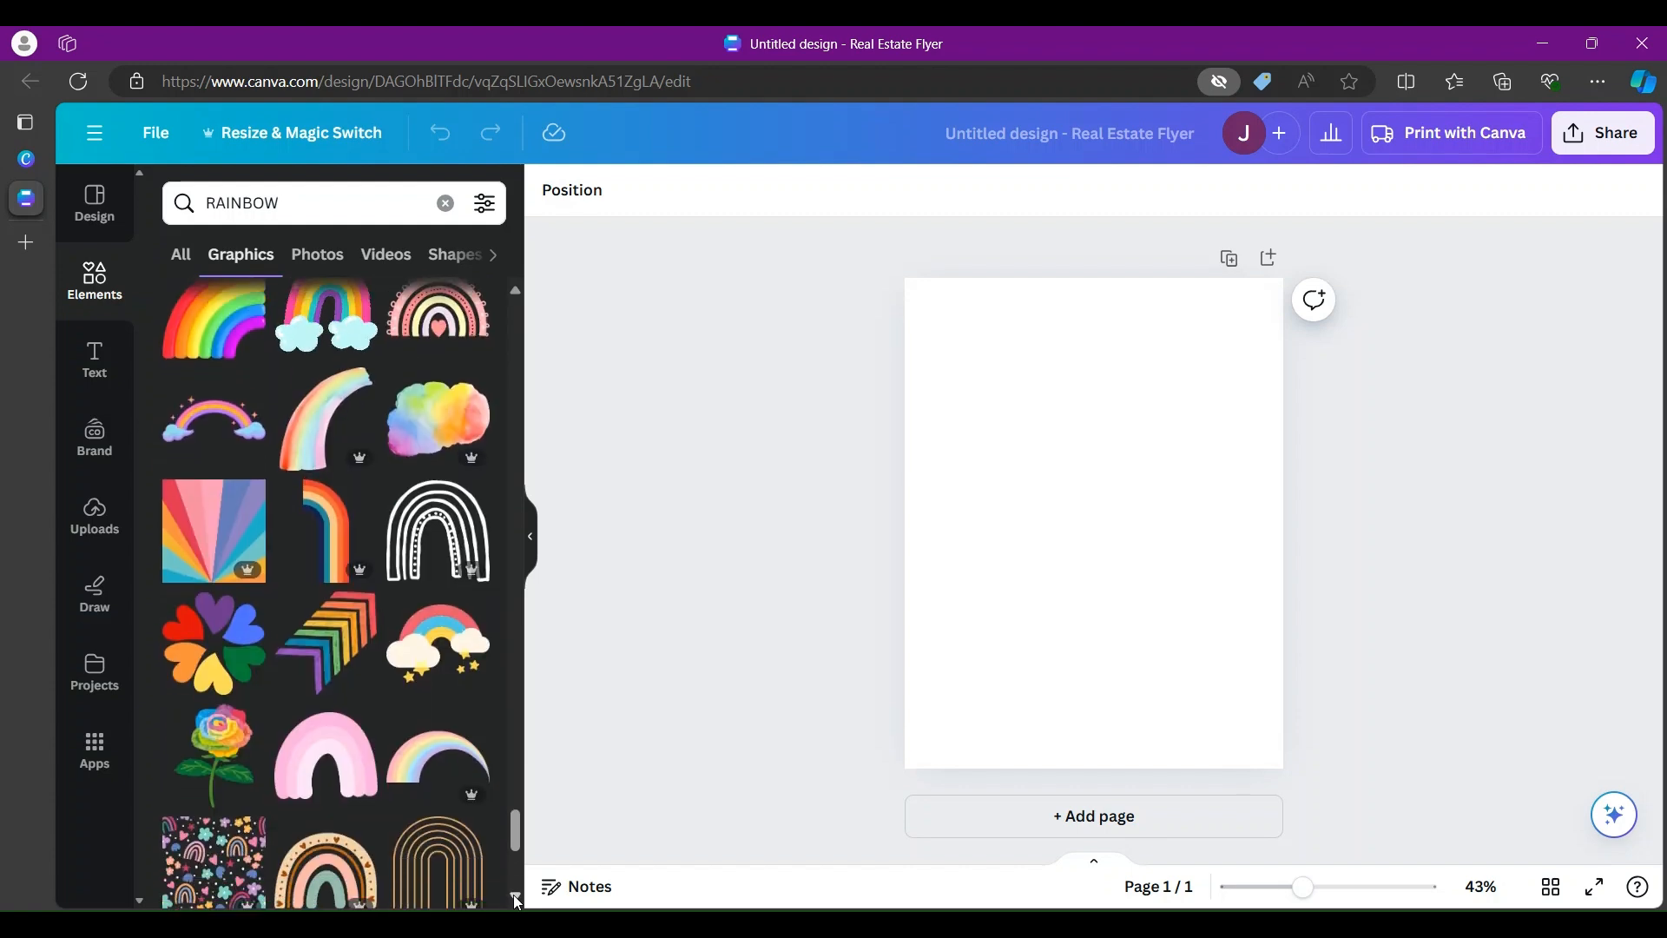
{"action": "scroll", "coordinate": [516, 901], "scroll_direction": "down", "scroll_amount": 4}
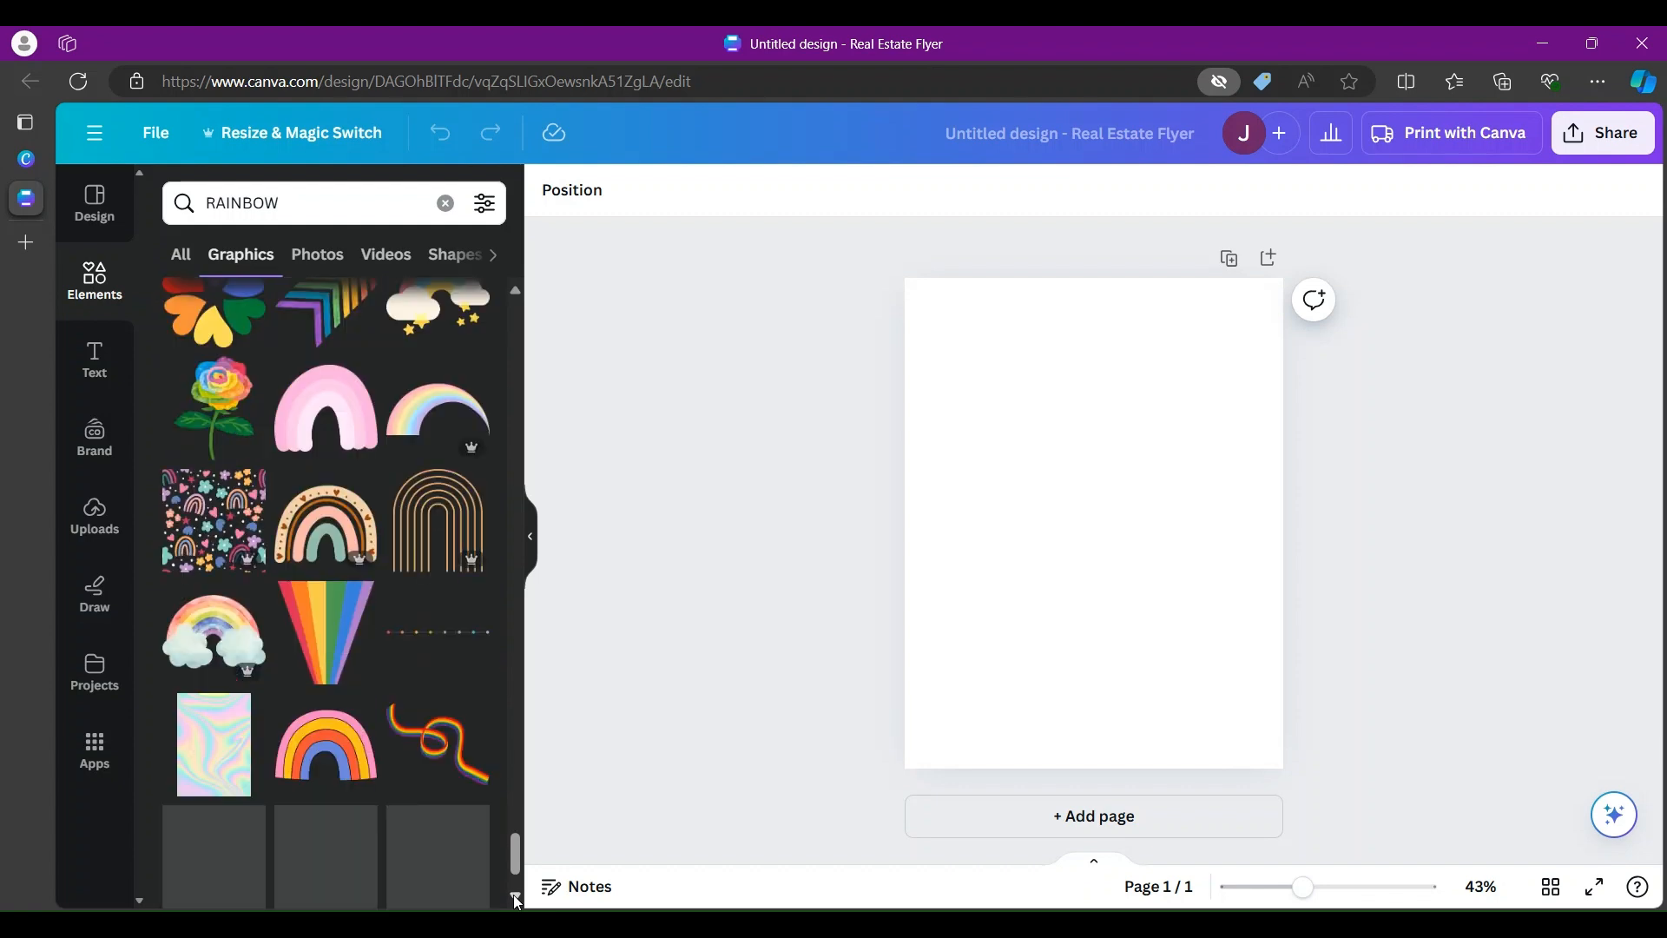
{"action": "scroll", "coordinate": [516, 901], "scroll_direction": "down", "scroll_amount": 3}
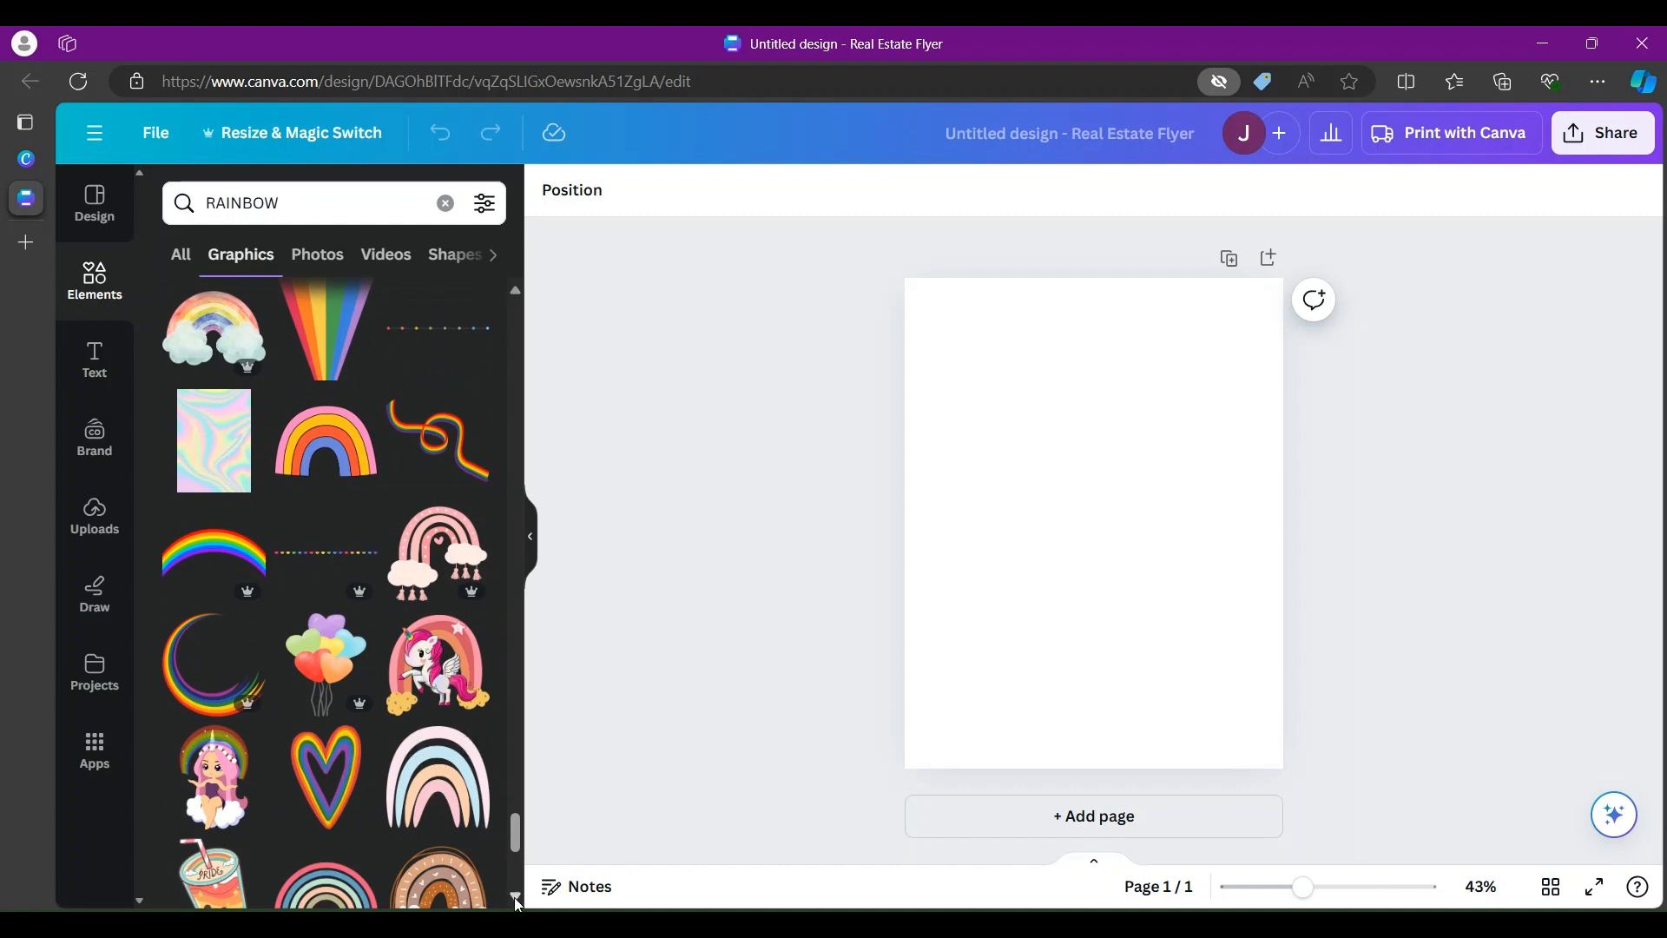
{"action": "scroll", "coordinate": [519, 904], "scroll_direction": "down", "scroll_amount": 4}
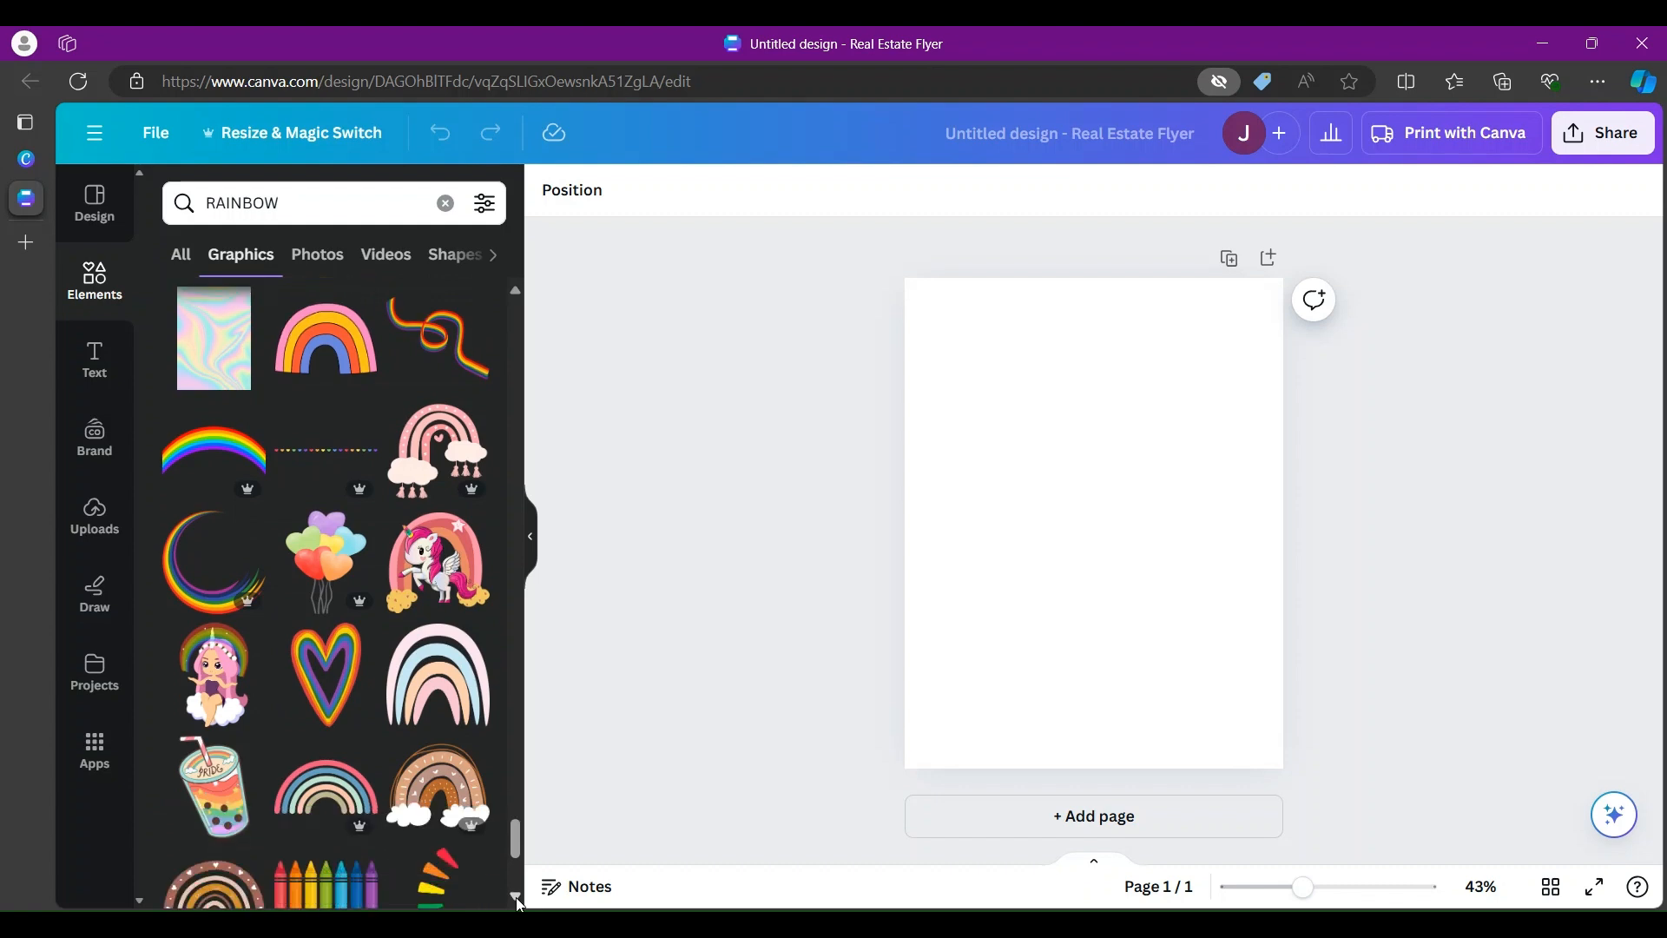
{"action": "scroll", "coordinate": [519, 903], "scroll_direction": "down", "scroll_amount": 3}
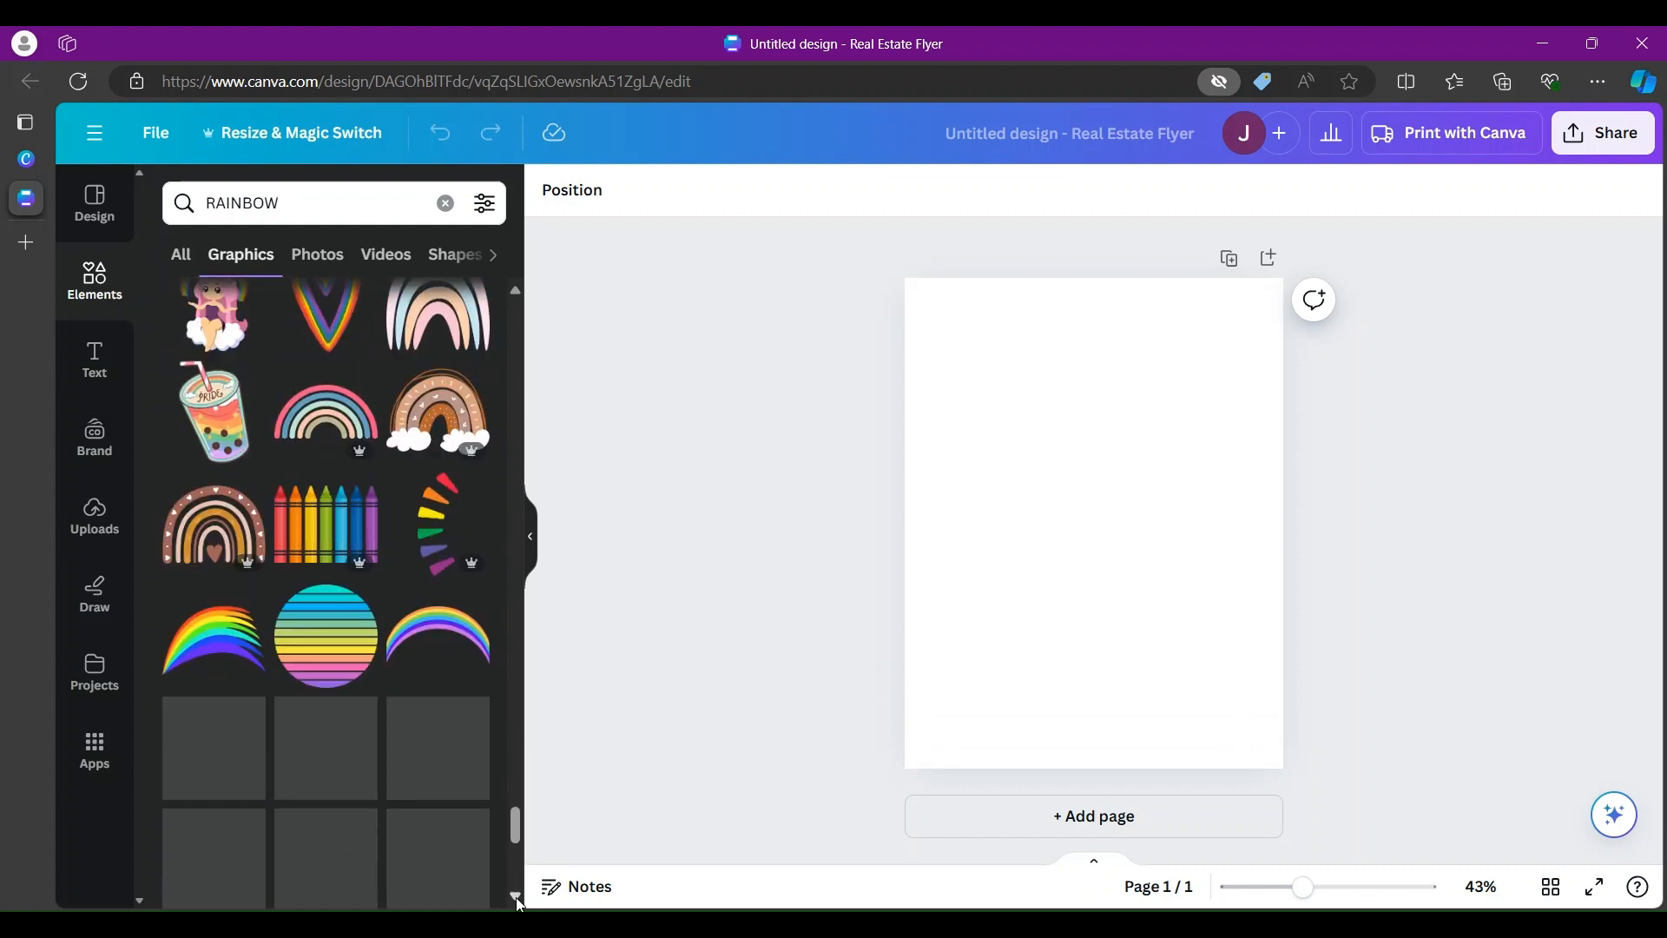
{"action": "scroll", "coordinate": [519, 904], "scroll_direction": "down", "scroll_amount": 4}
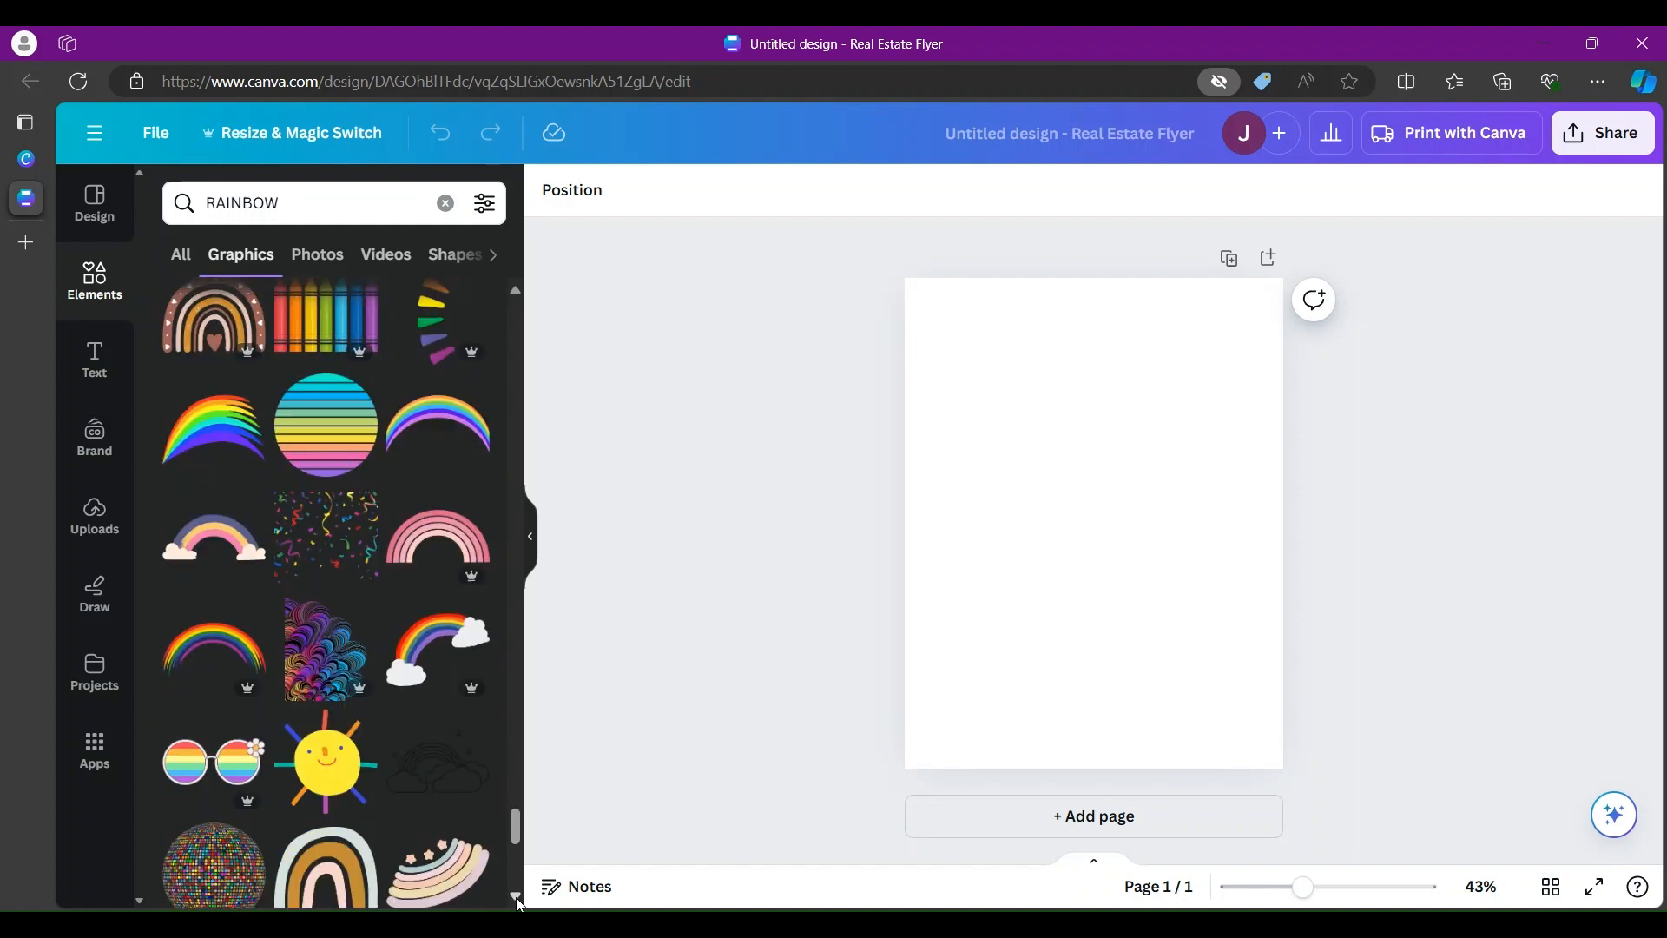
{"action": "scroll", "coordinate": [520, 904], "scroll_direction": "down", "scroll_amount": 4}
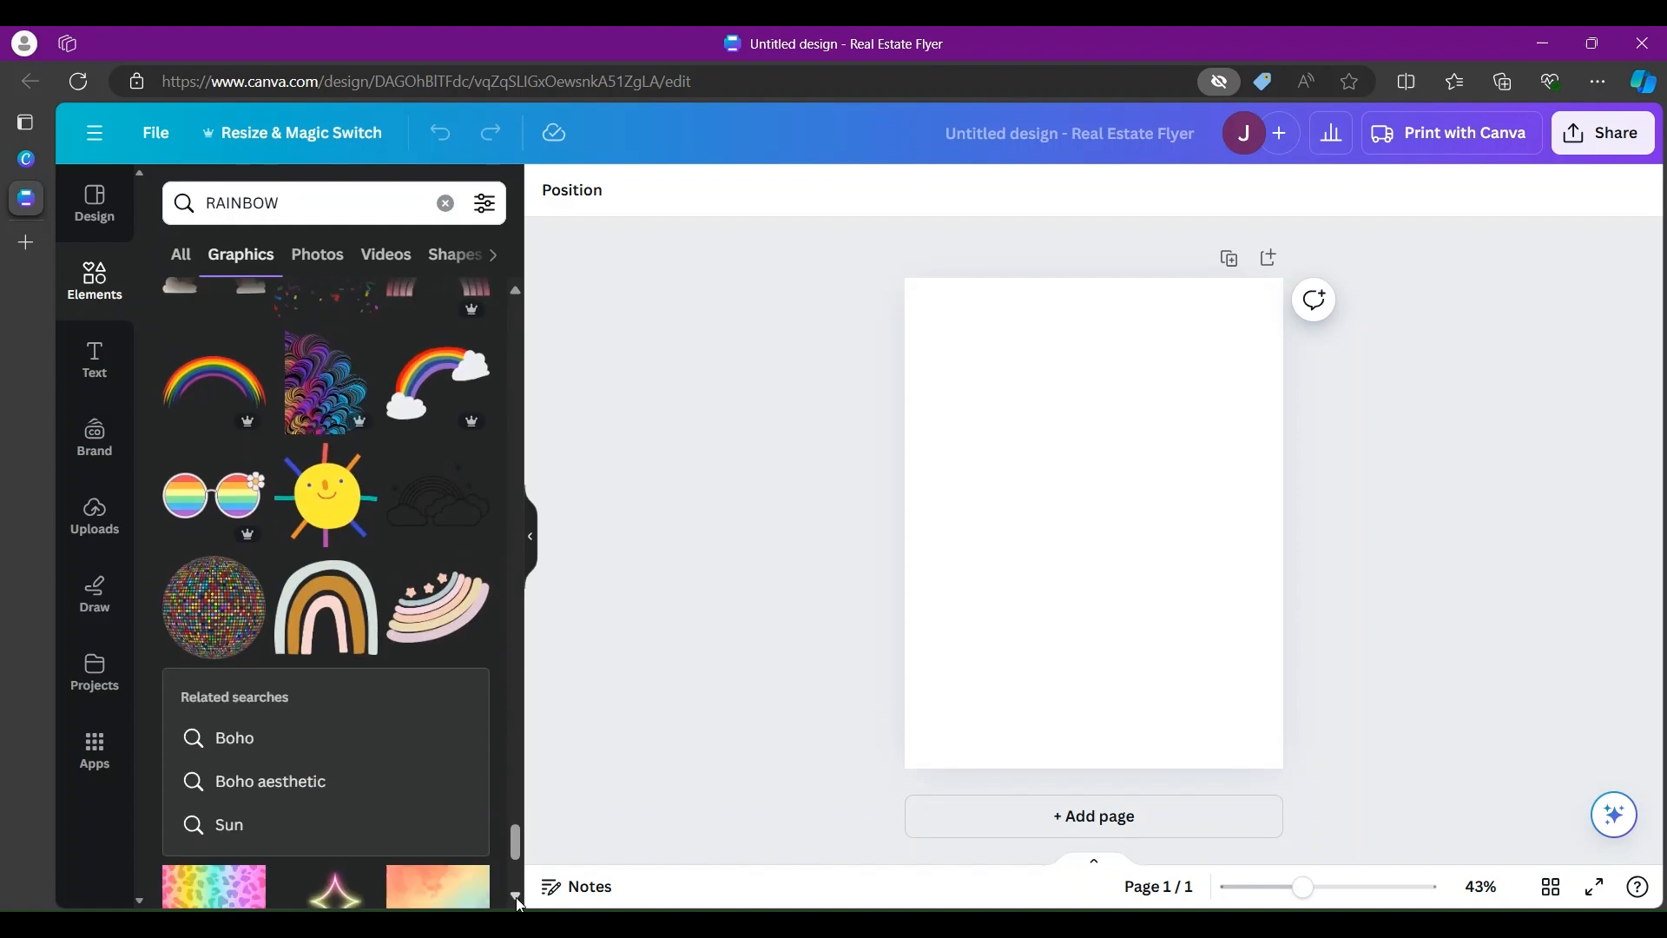
{"action": "scroll", "coordinate": [520, 904], "scroll_direction": "down", "scroll_amount": 3}
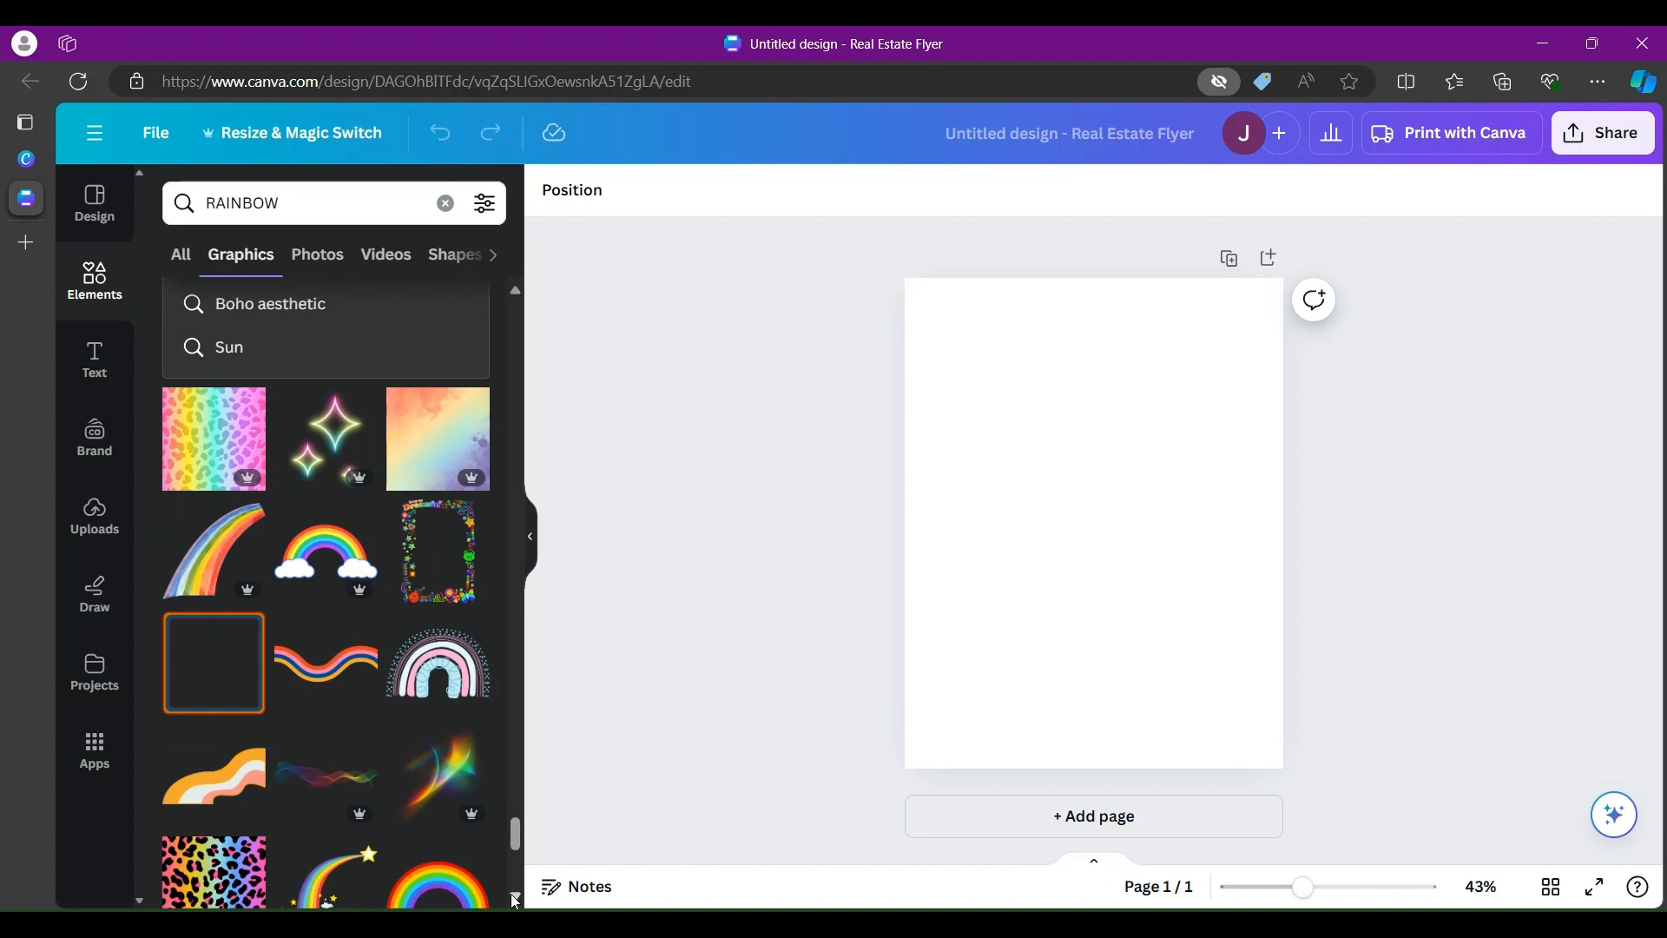
{"action": "scroll", "coordinate": [517, 904], "scroll_direction": "down", "scroll_amount": 4}
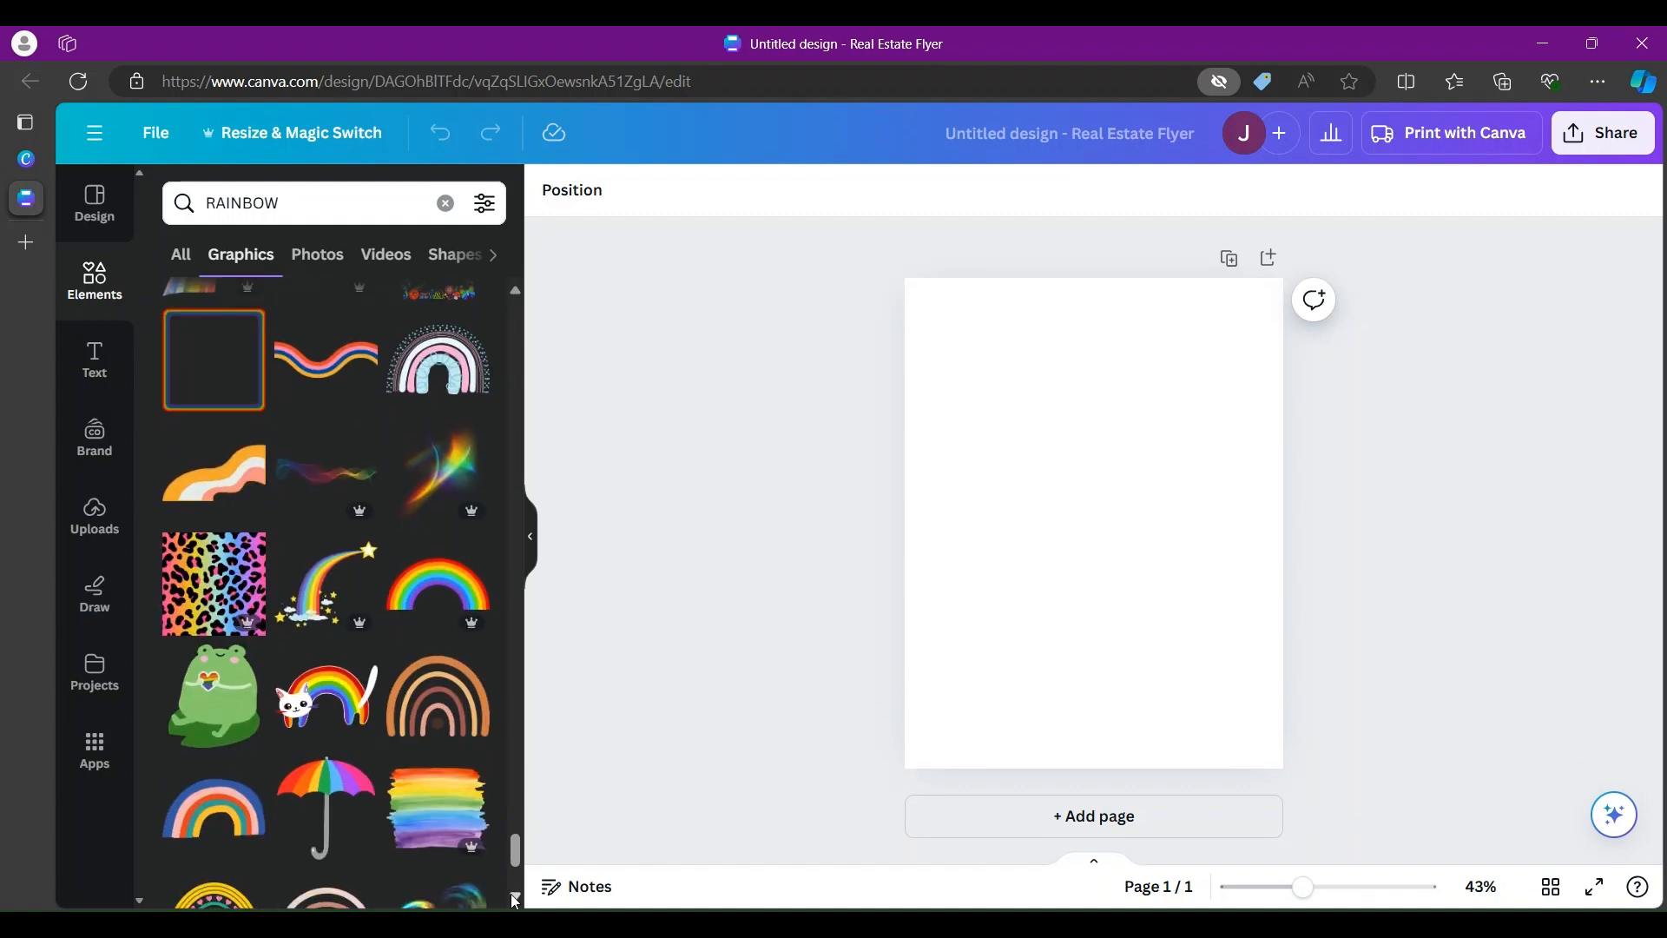
{"action": "scroll", "coordinate": [515, 903], "scroll_direction": "down", "scroll_amount": 3}
{"action": "scroll", "coordinate": [515, 903], "scroll_direction": "down", "scroll_amount": 3}
{"action": "scroll", "coordinate": [514, 903], "scroll_direction": "down", "scroll_amount": 4}
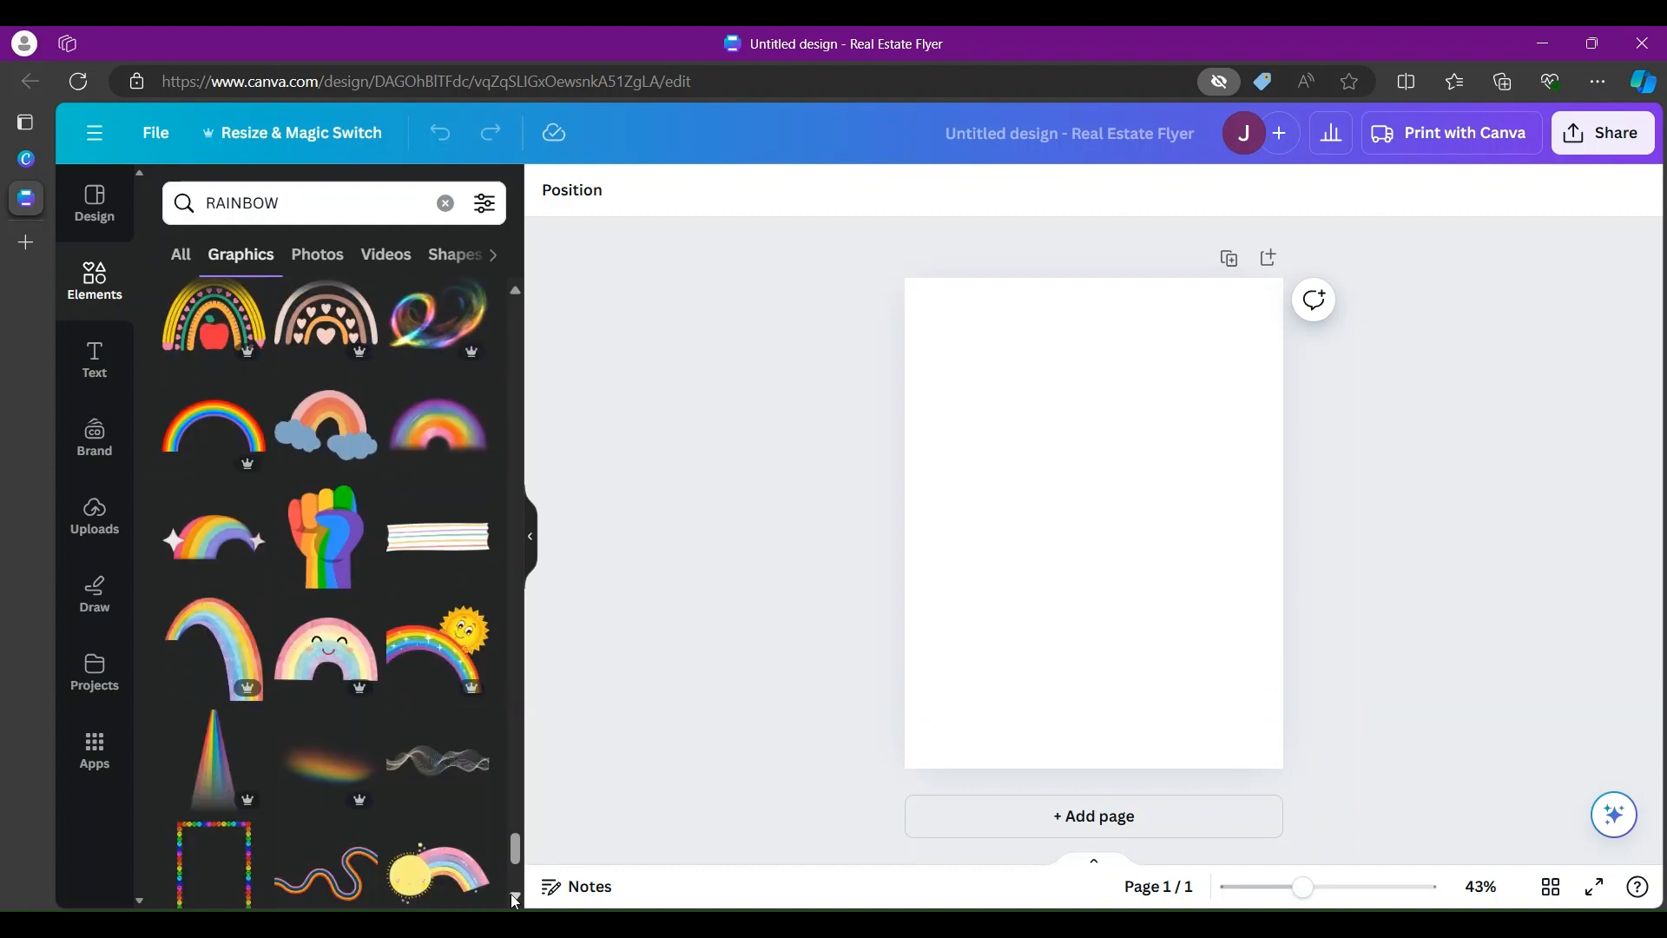
Step: Browse further through the RAINBOW graphics, past the Clouds and Colorful related searches, for an illustration suited to the flyer
{"action": "scroll", "coordinate": [515, 903], "scroll_direction": "down", "scroll_amount": 4}
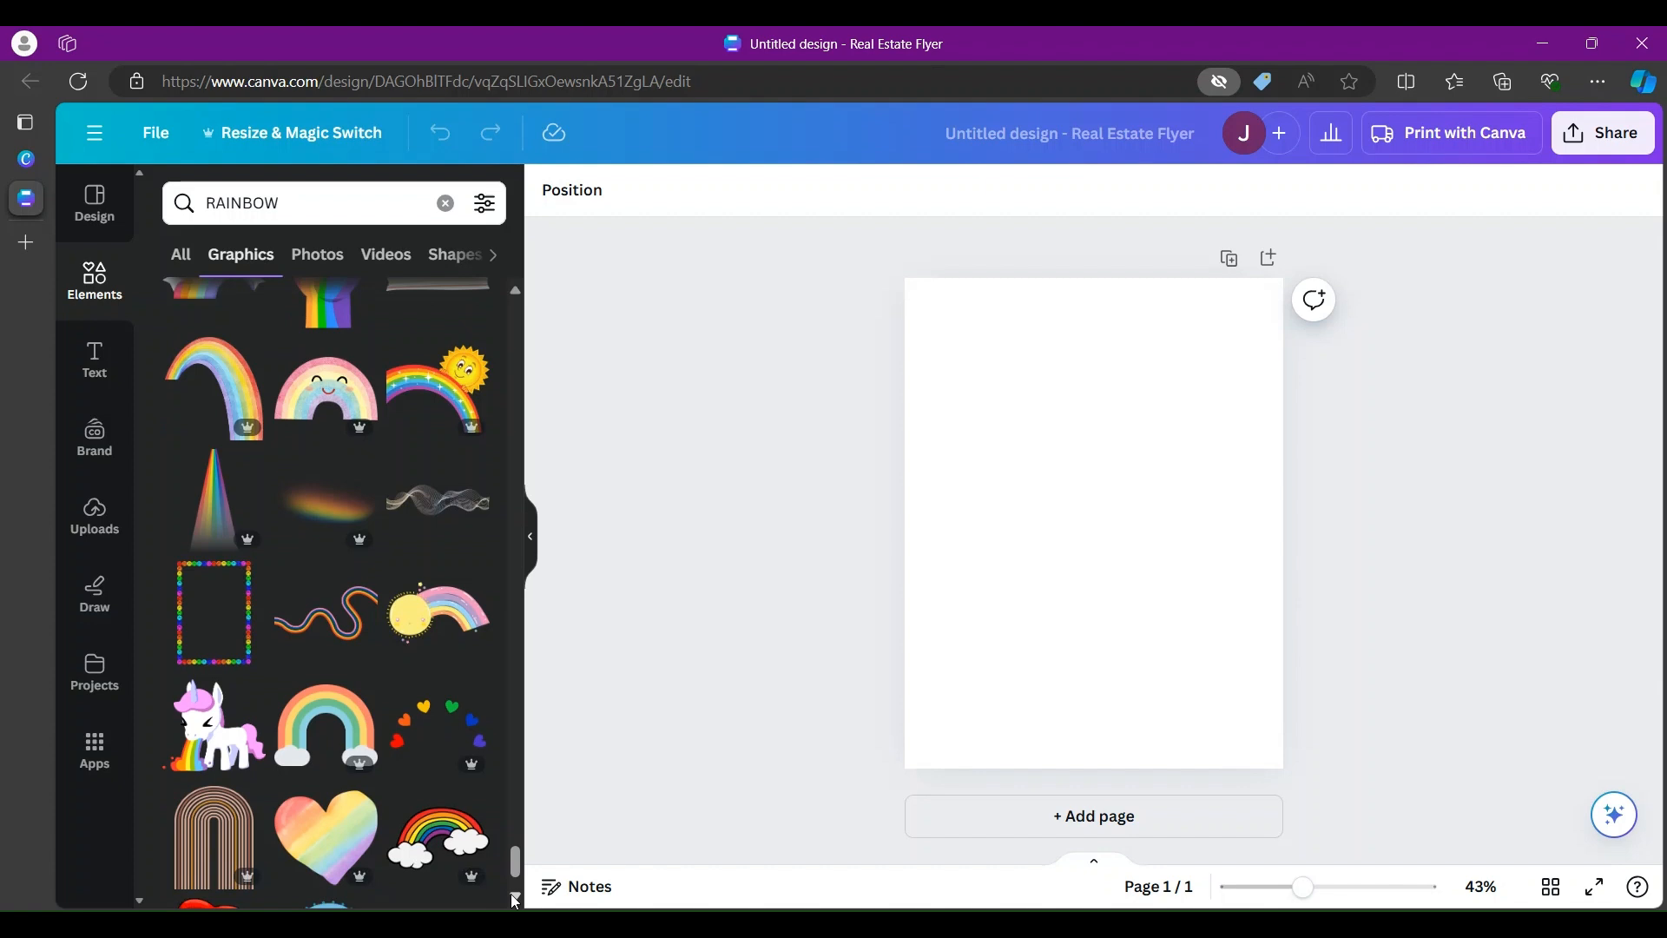
{"action": "scroll", "coordinate": [515, 903], "scroll_direction": "down", "scroll_amount": 4}
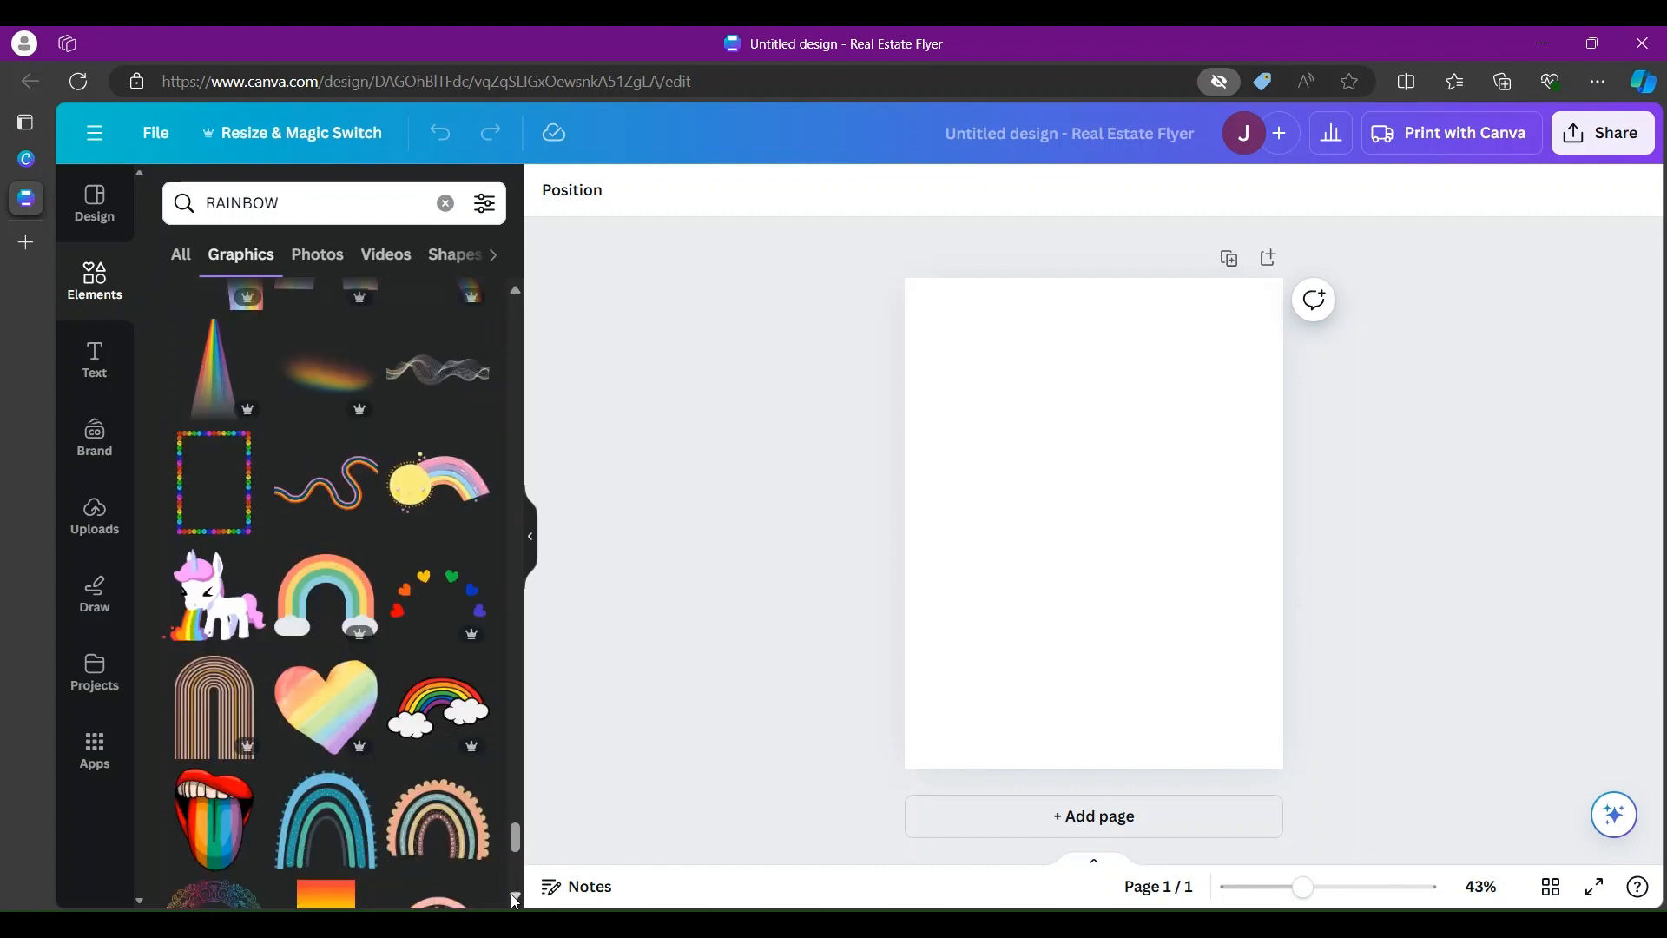
{"action": "scroll", "coordinate": [515, 903], "scroll_direction": "down", "scroll_amount": 3}
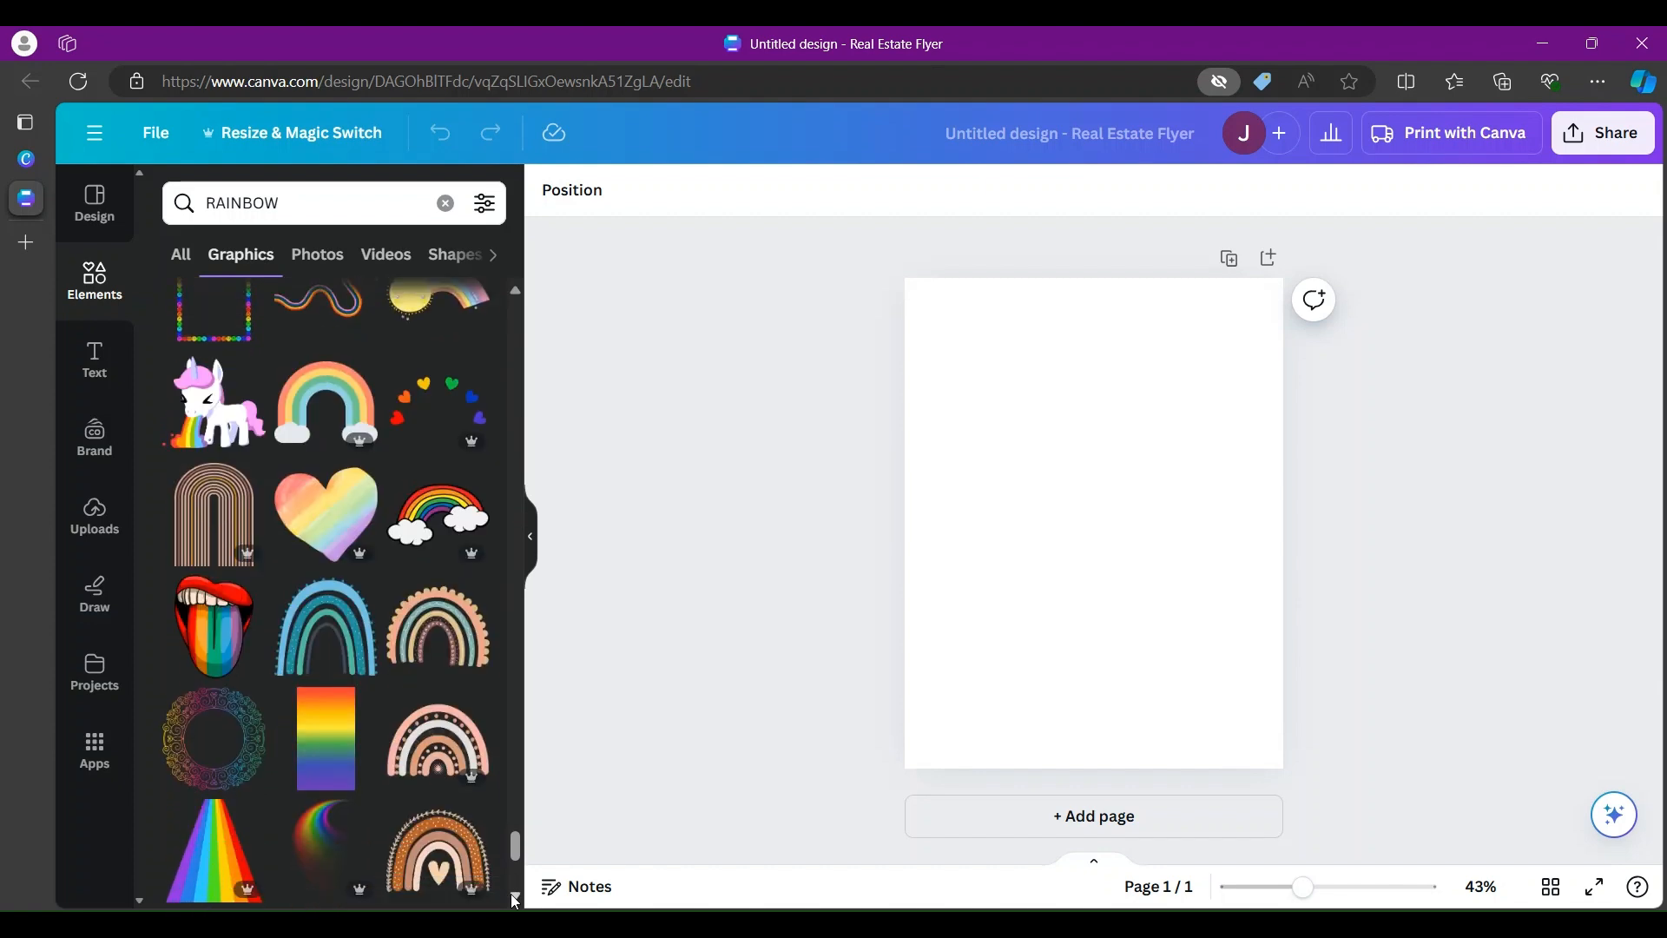
{"action": "scroll", "coordinate": [515, 903], "scroll_direction": "down", "scroll_amount": 4}
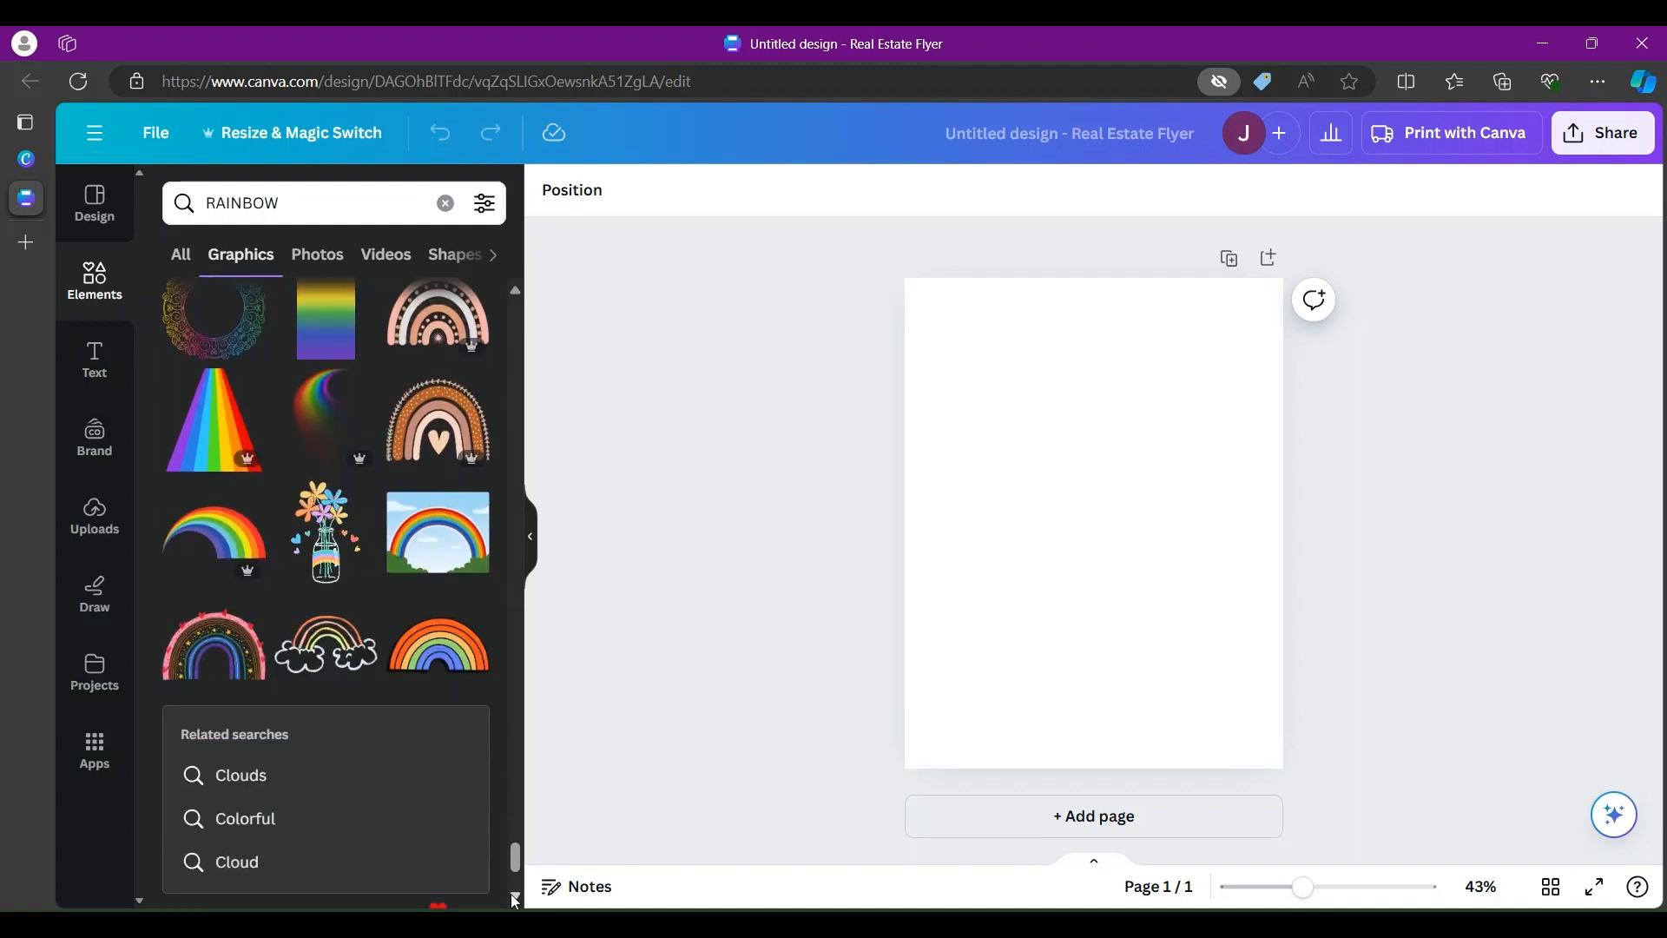
{"action": "scroll", "coordinate": [514, 903], "scroll_direction": "down", "scroll_amount": 5}
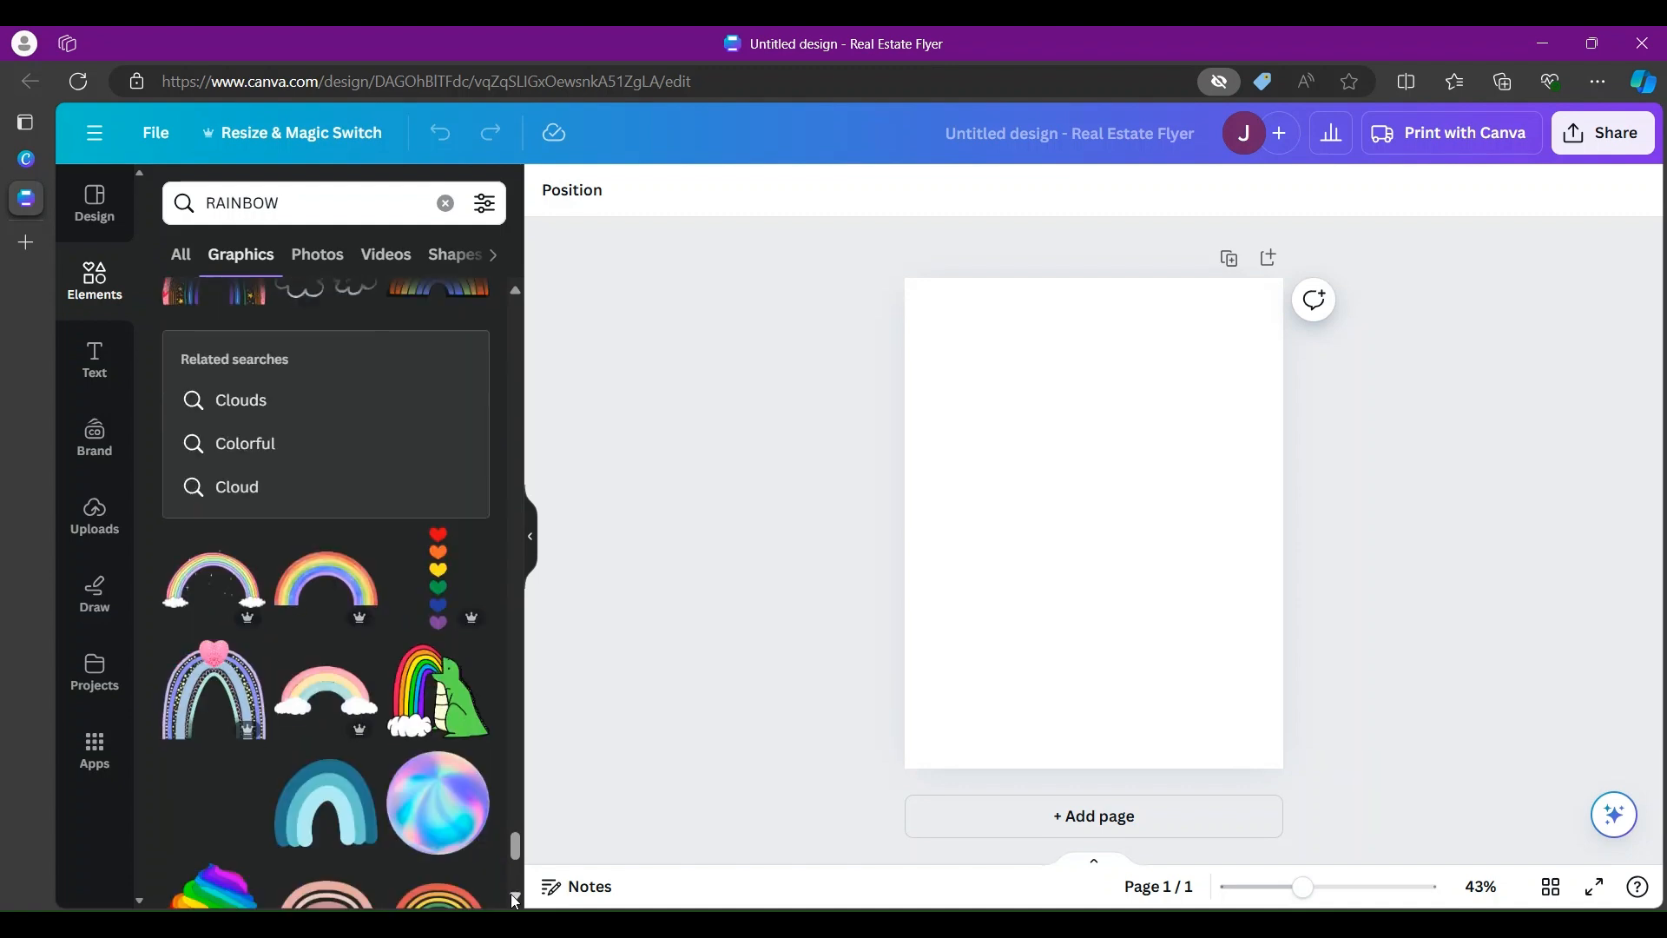
{"action": "scroll", "coordinate": [515, 903], "scroll_direction": "down", "scroll_amount": 3}
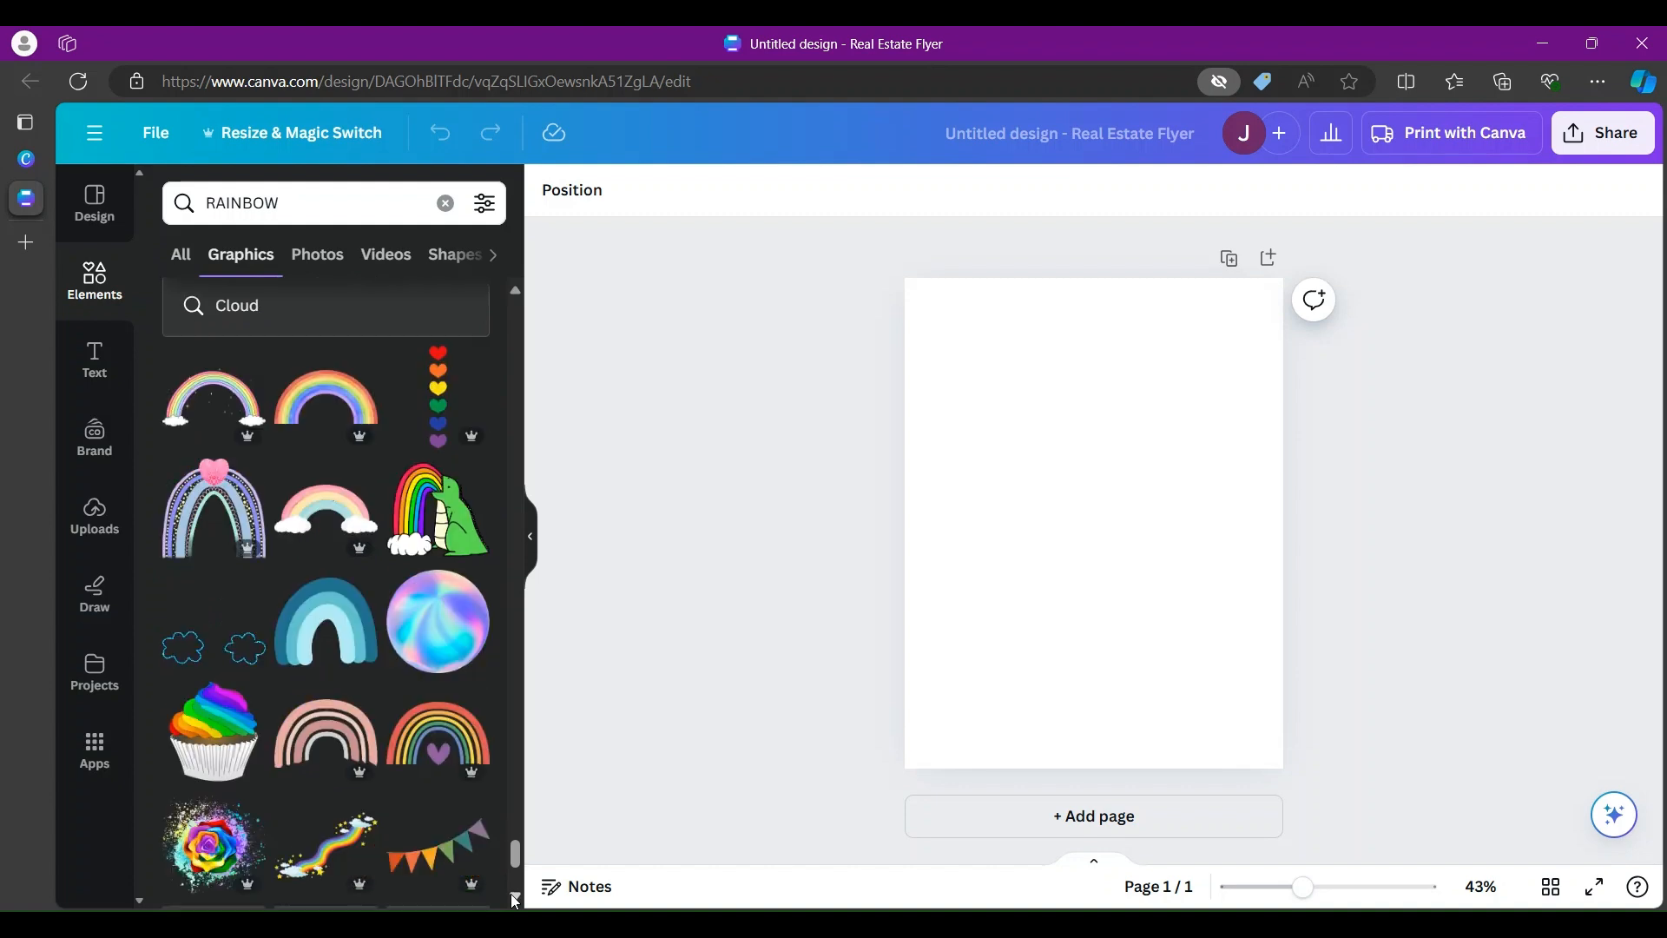
{"action": "scroll", "coordinate": [515, 903], "scroll_direction": "down", "scroll_amount": 4}
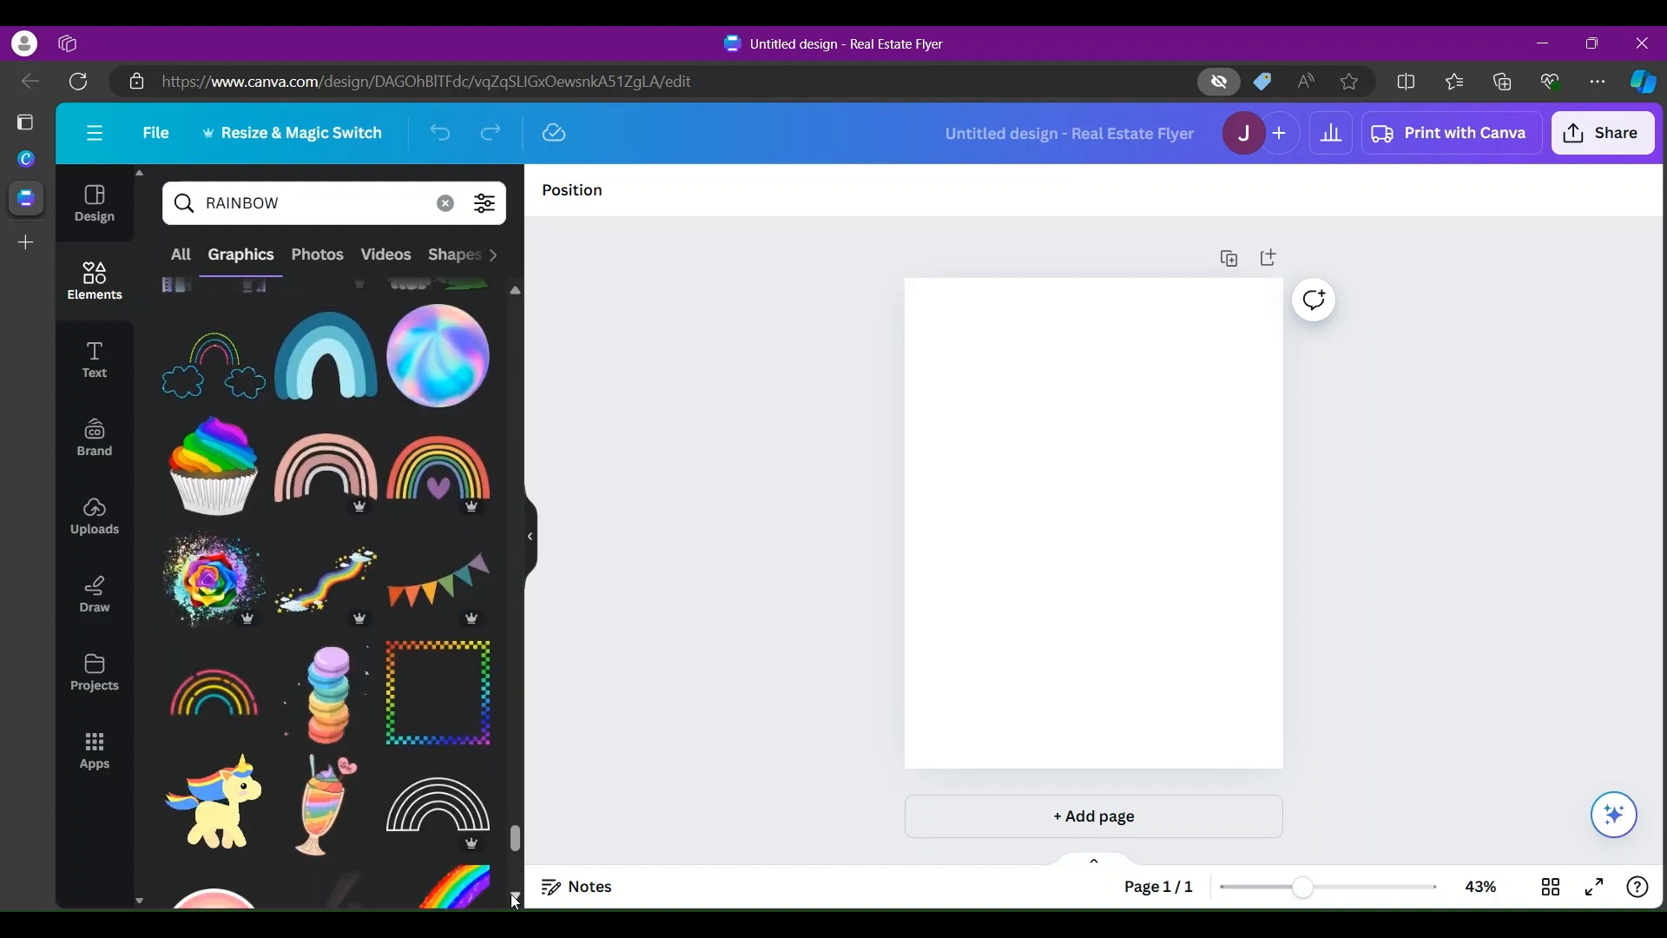
{"action": "scroll", "coordinate": [515, 903], "scroll_direction": "down", "scroll_amount": 3}
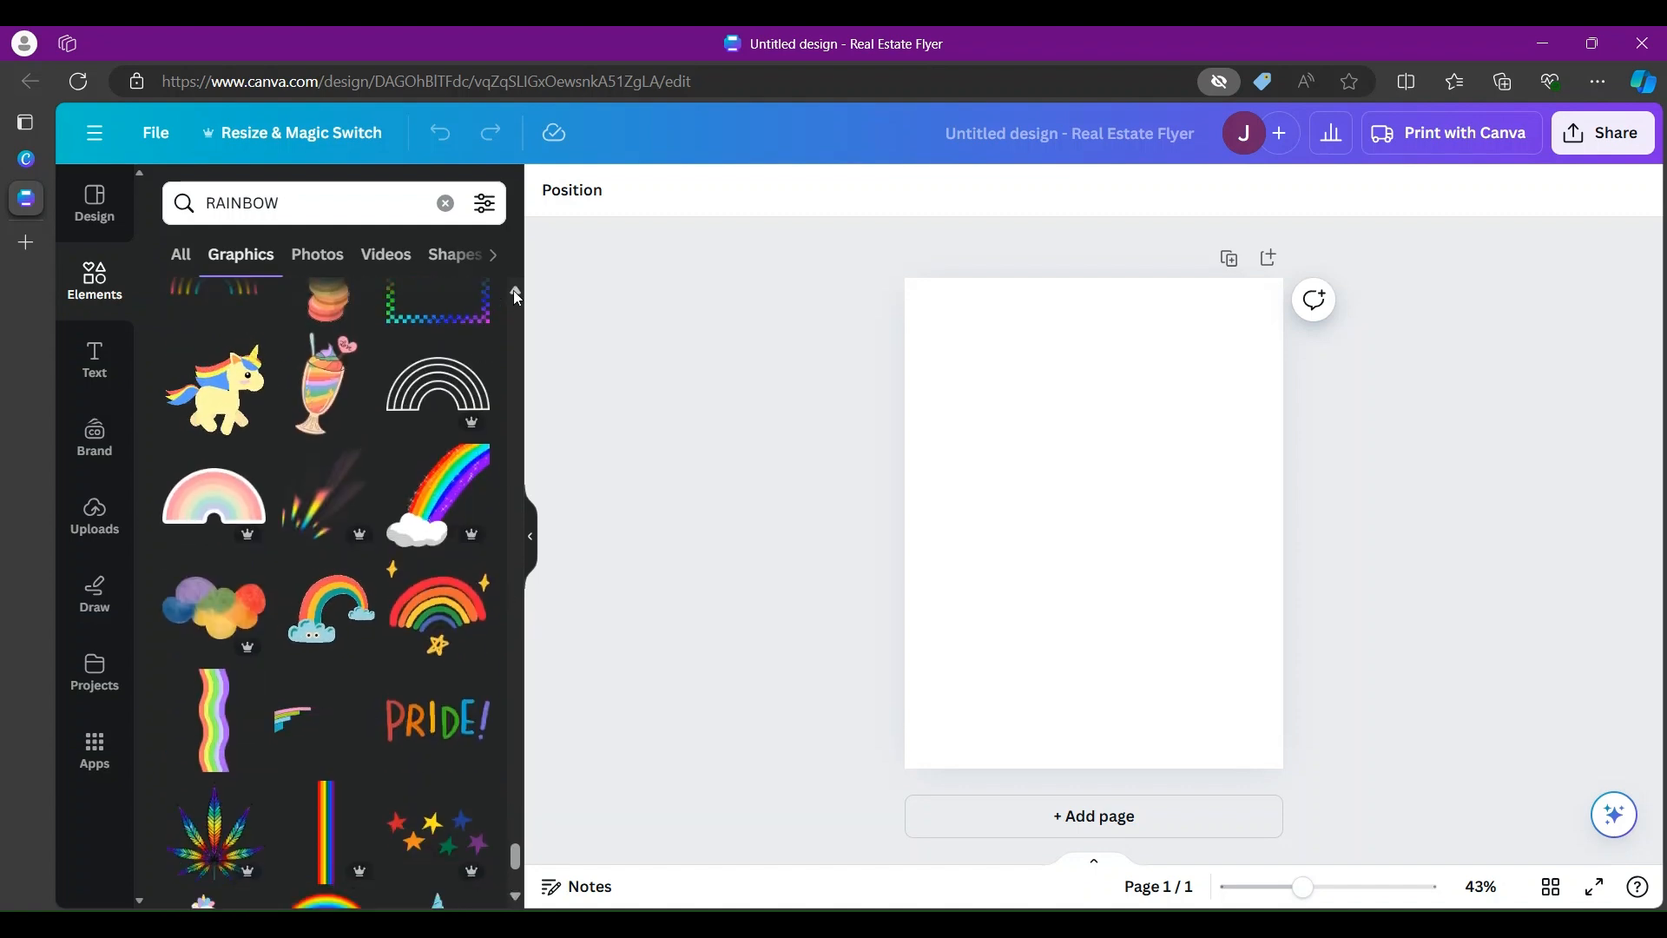
Step: Return to the earlier RAINBOW graphics and add the pastel rainbow with pink, blue and orange arches to the blank page
{"action": "scroll", "coordinate": [516, 297], "scroll_direction": "up", "scroll_amount": 6}
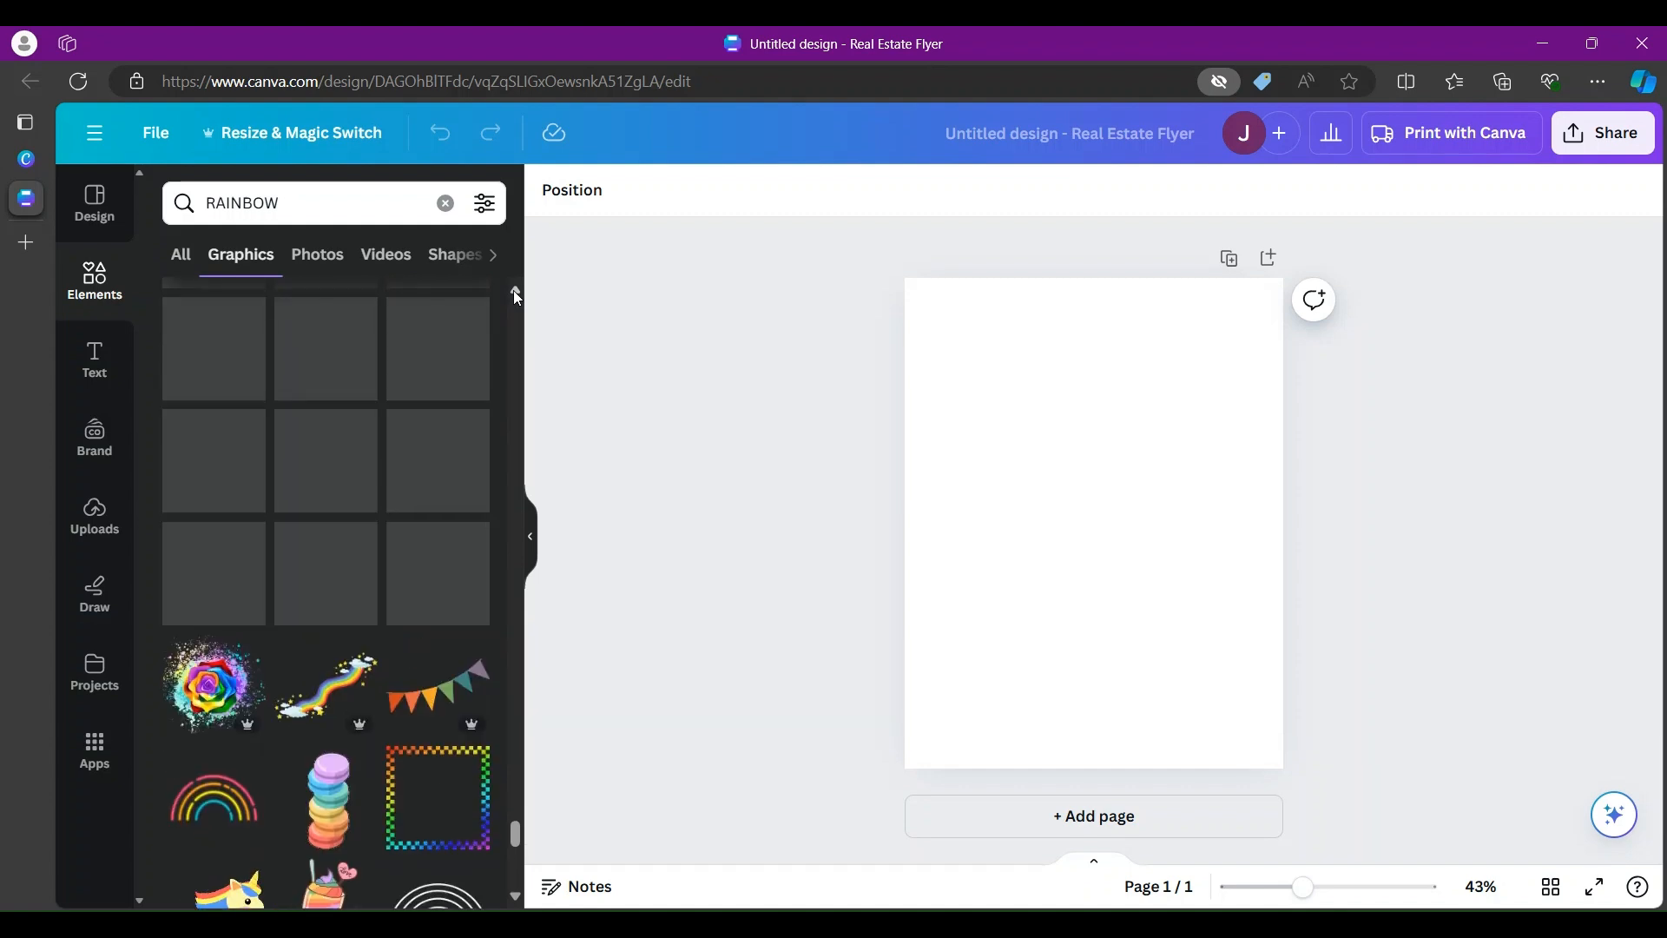
{"action": "scroll", "coordinate": [516, 297], "scroll_direction": "up", "scroll_amount": 2}
{"action": "scroll", "coordinate": [515, 297], "scroll_direction": "up", "scroll_amount": 3}
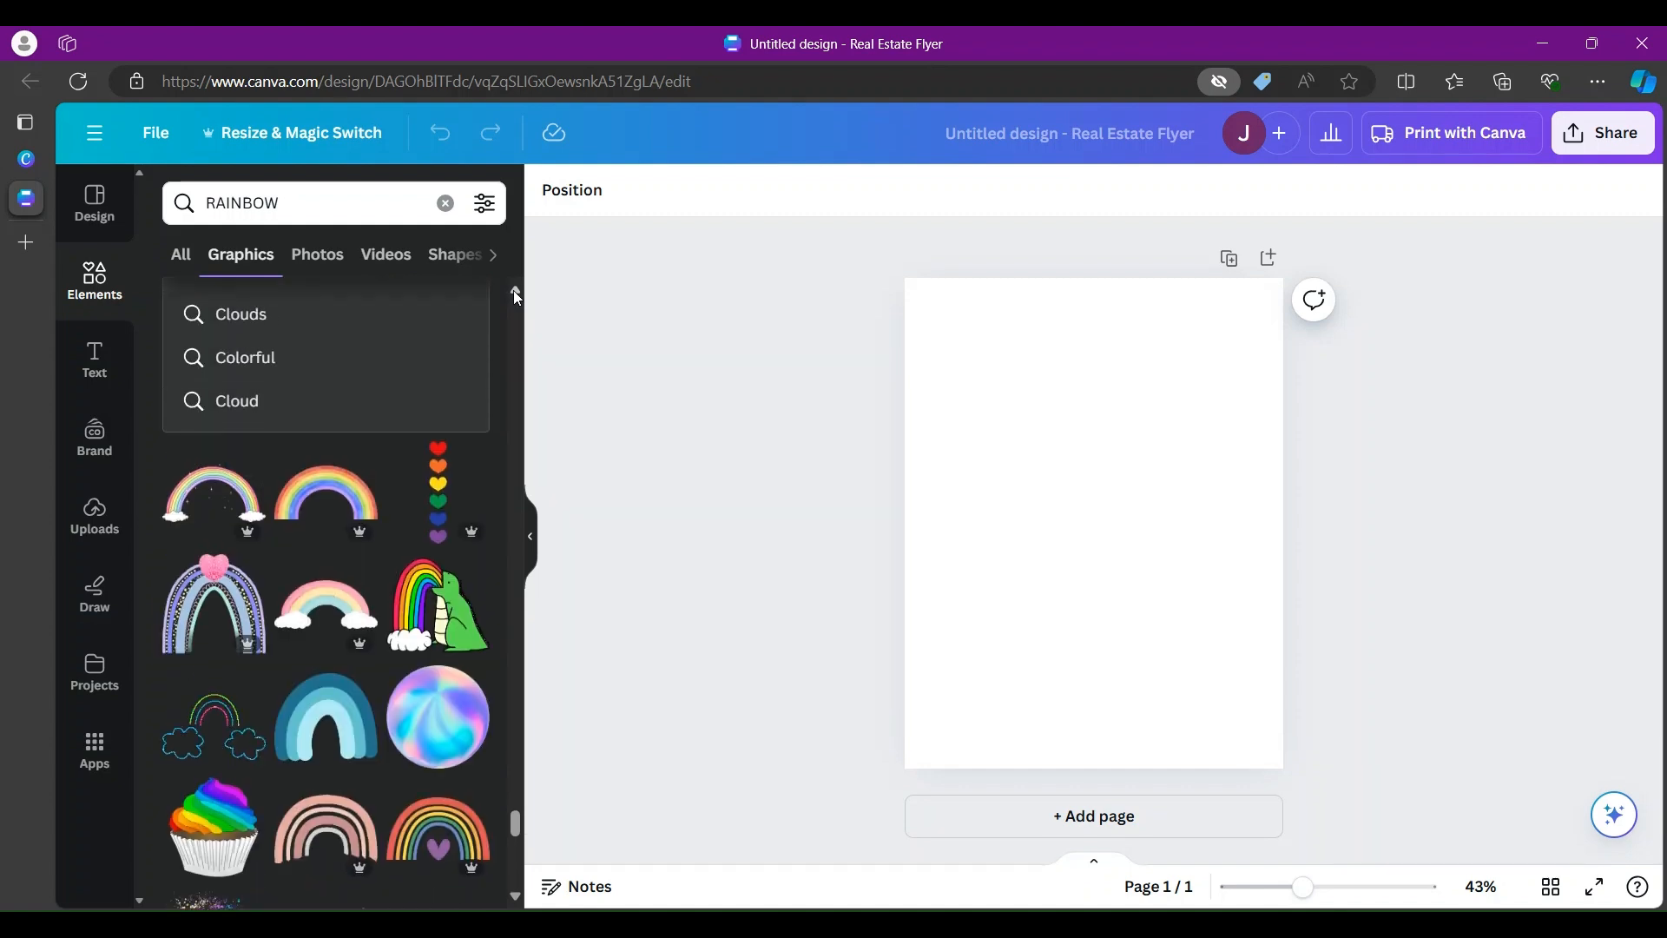
{"action": "scroll", "coordinate": [516, 297], "scroll_direction": "up", "scroll_amount": 6}
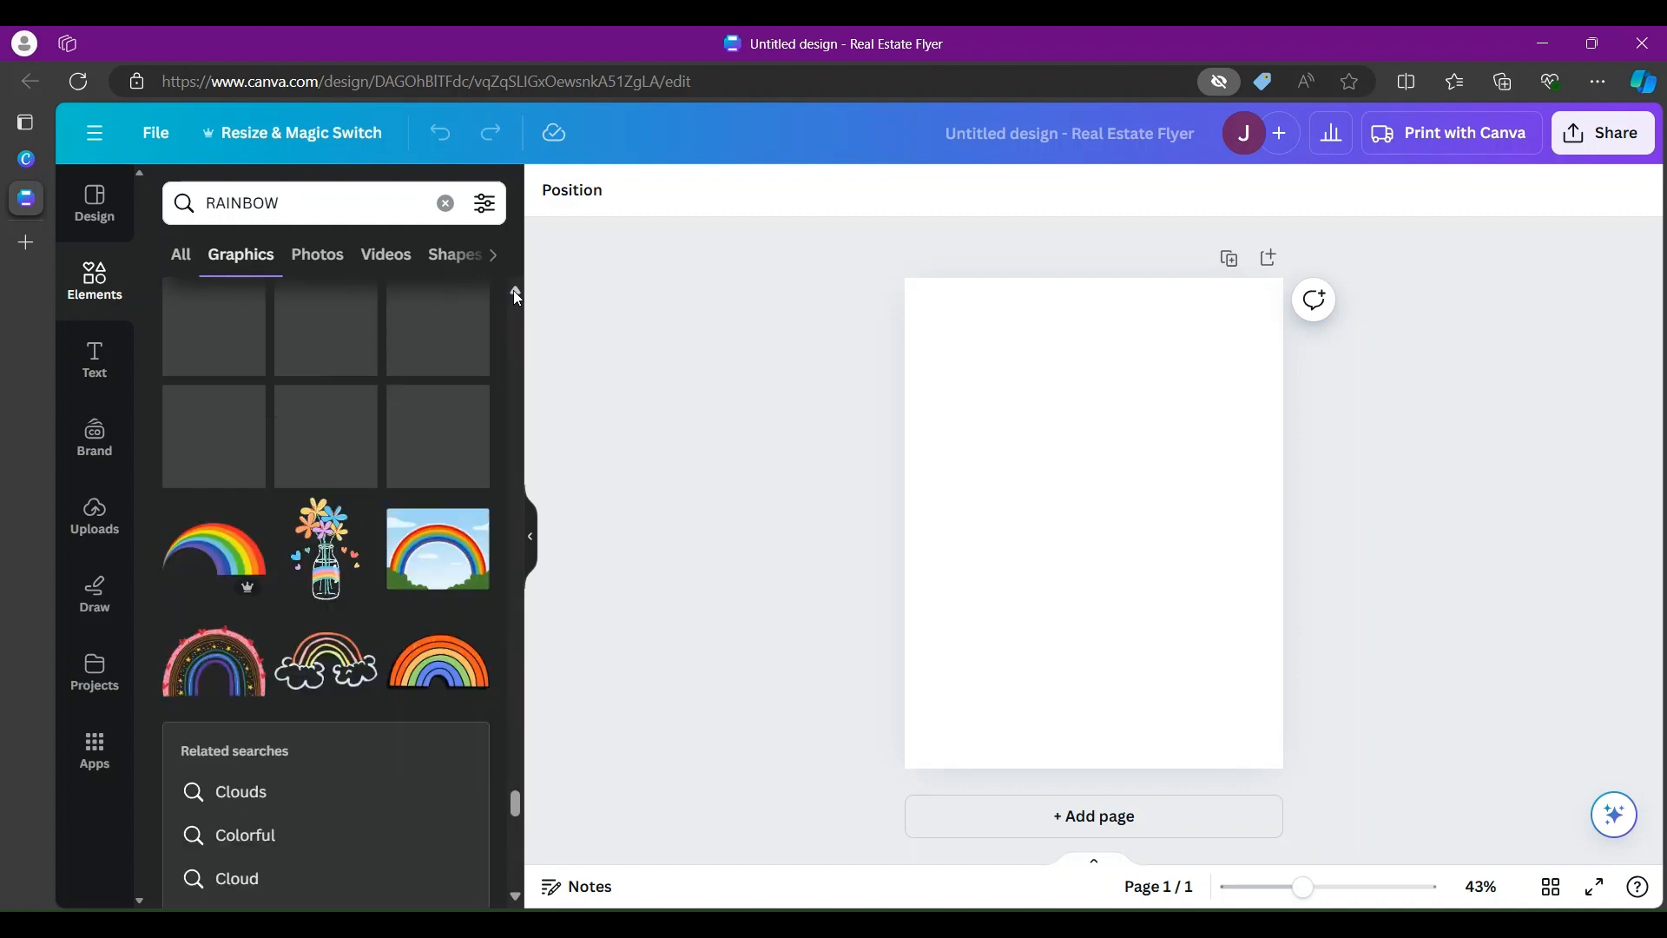
{"action": "scroll", "coordinate": [515, 297], "scroll_direction": "up", "scroll_amount": 2}
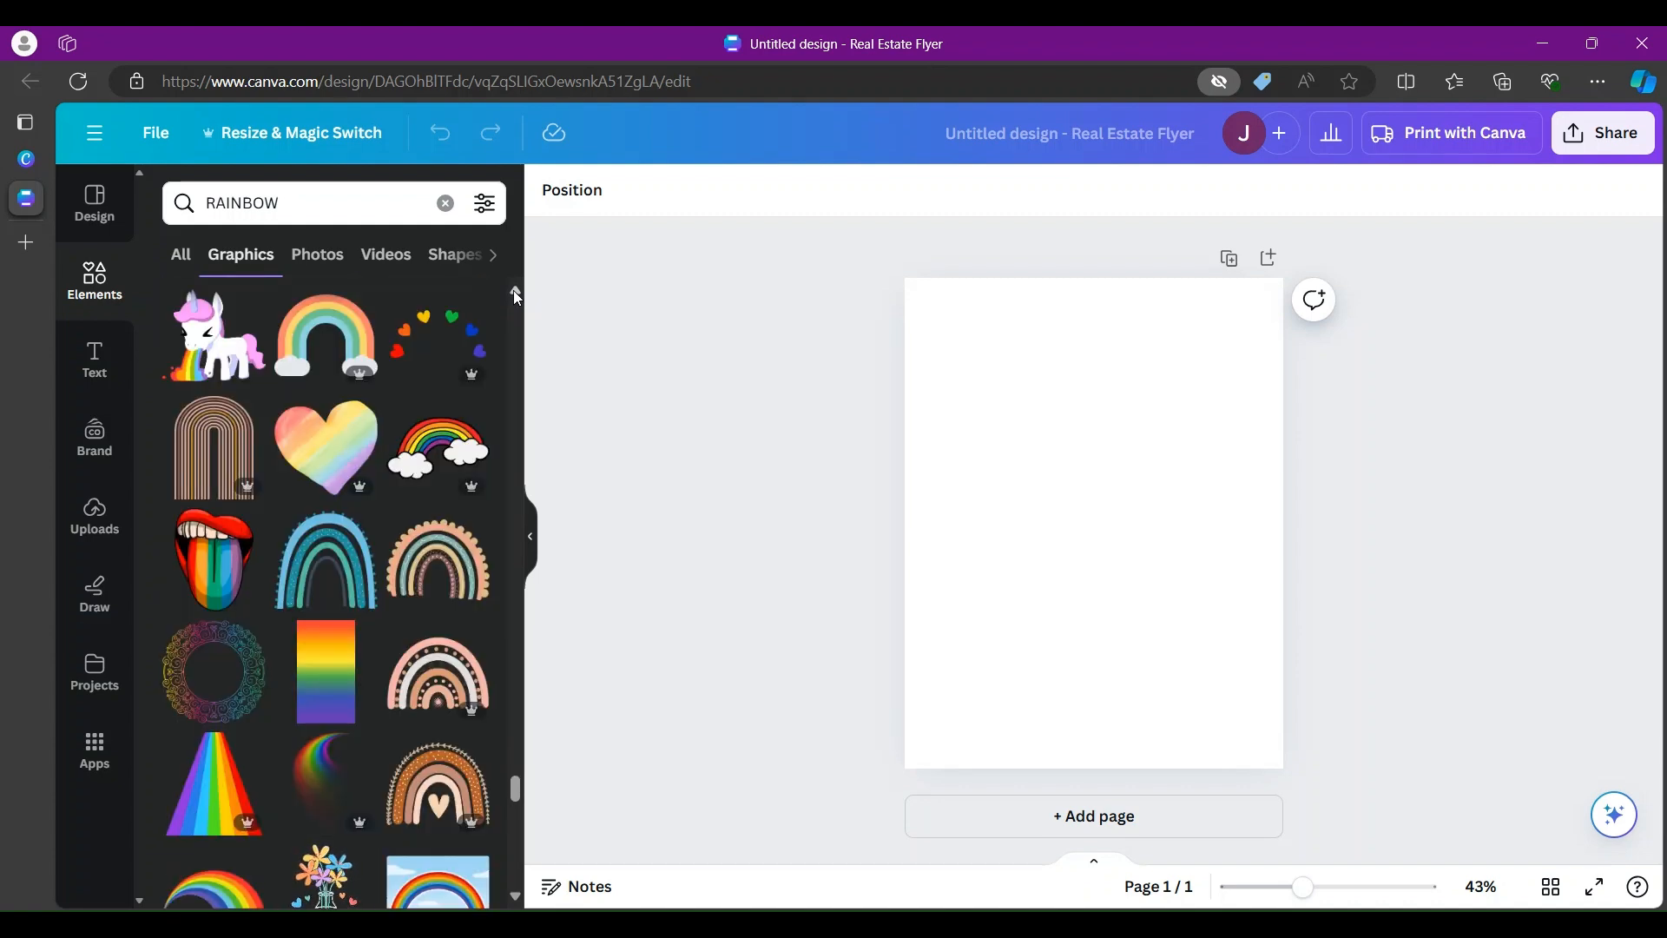
{"action": "scroll", "coordinate": [516, 297], "scroll_direction": "up", "scroll_amount": 4}
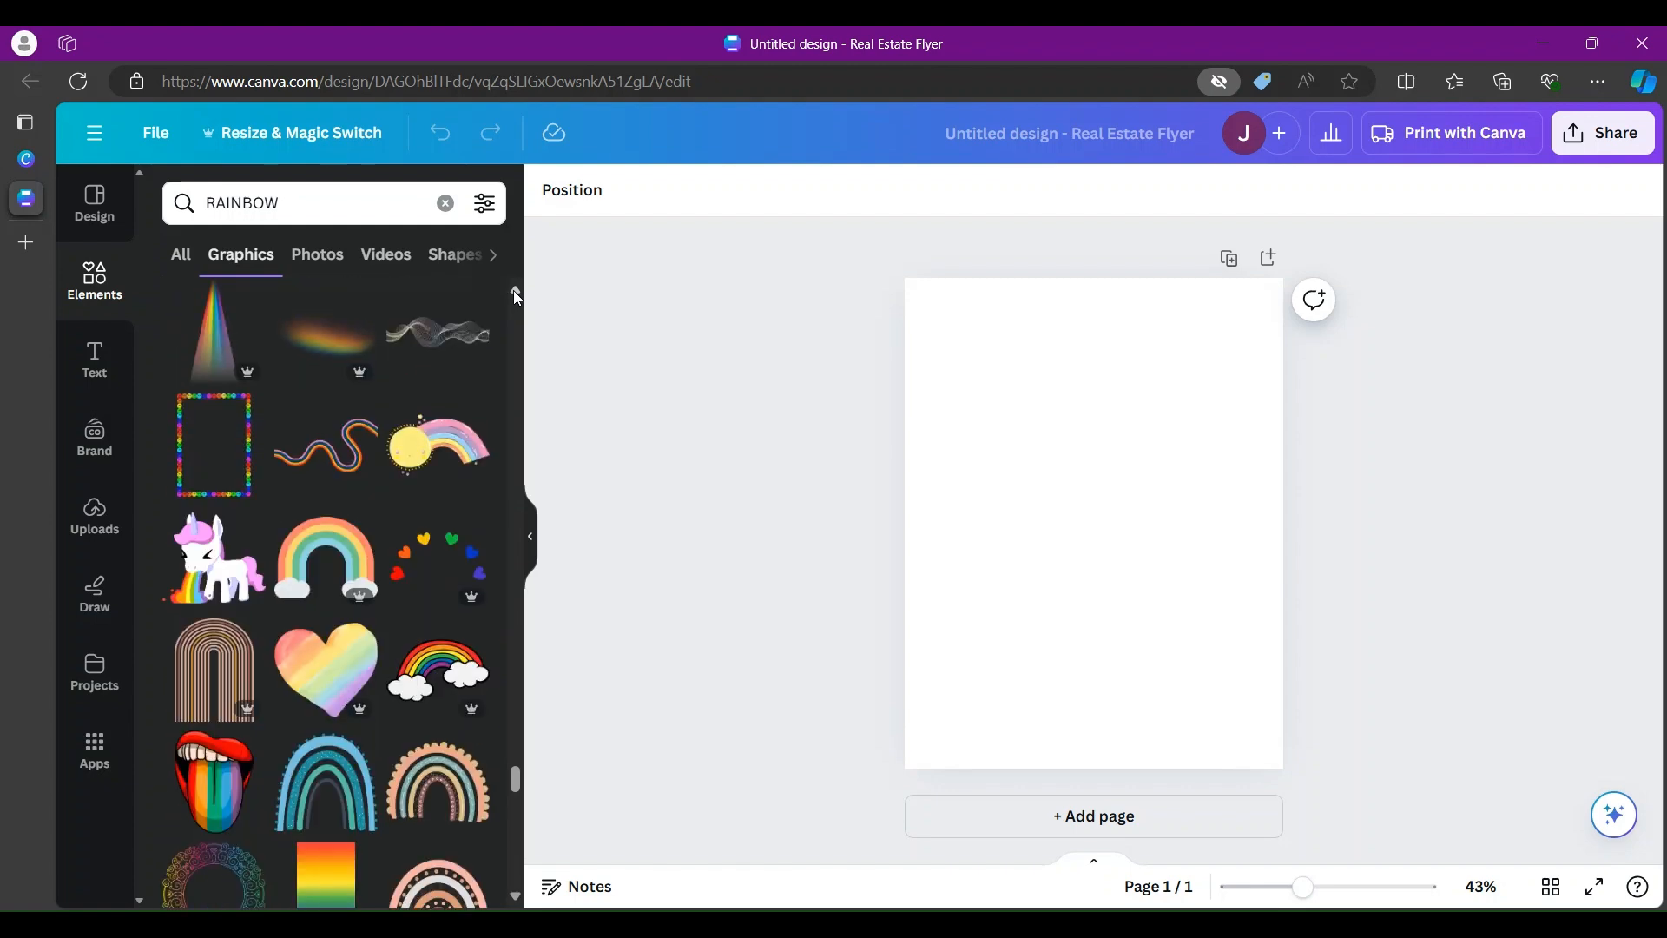
{"action": "scroll", "coordinate": [516, 297], "scroll_direction": "up", "scroll_amount": 3}
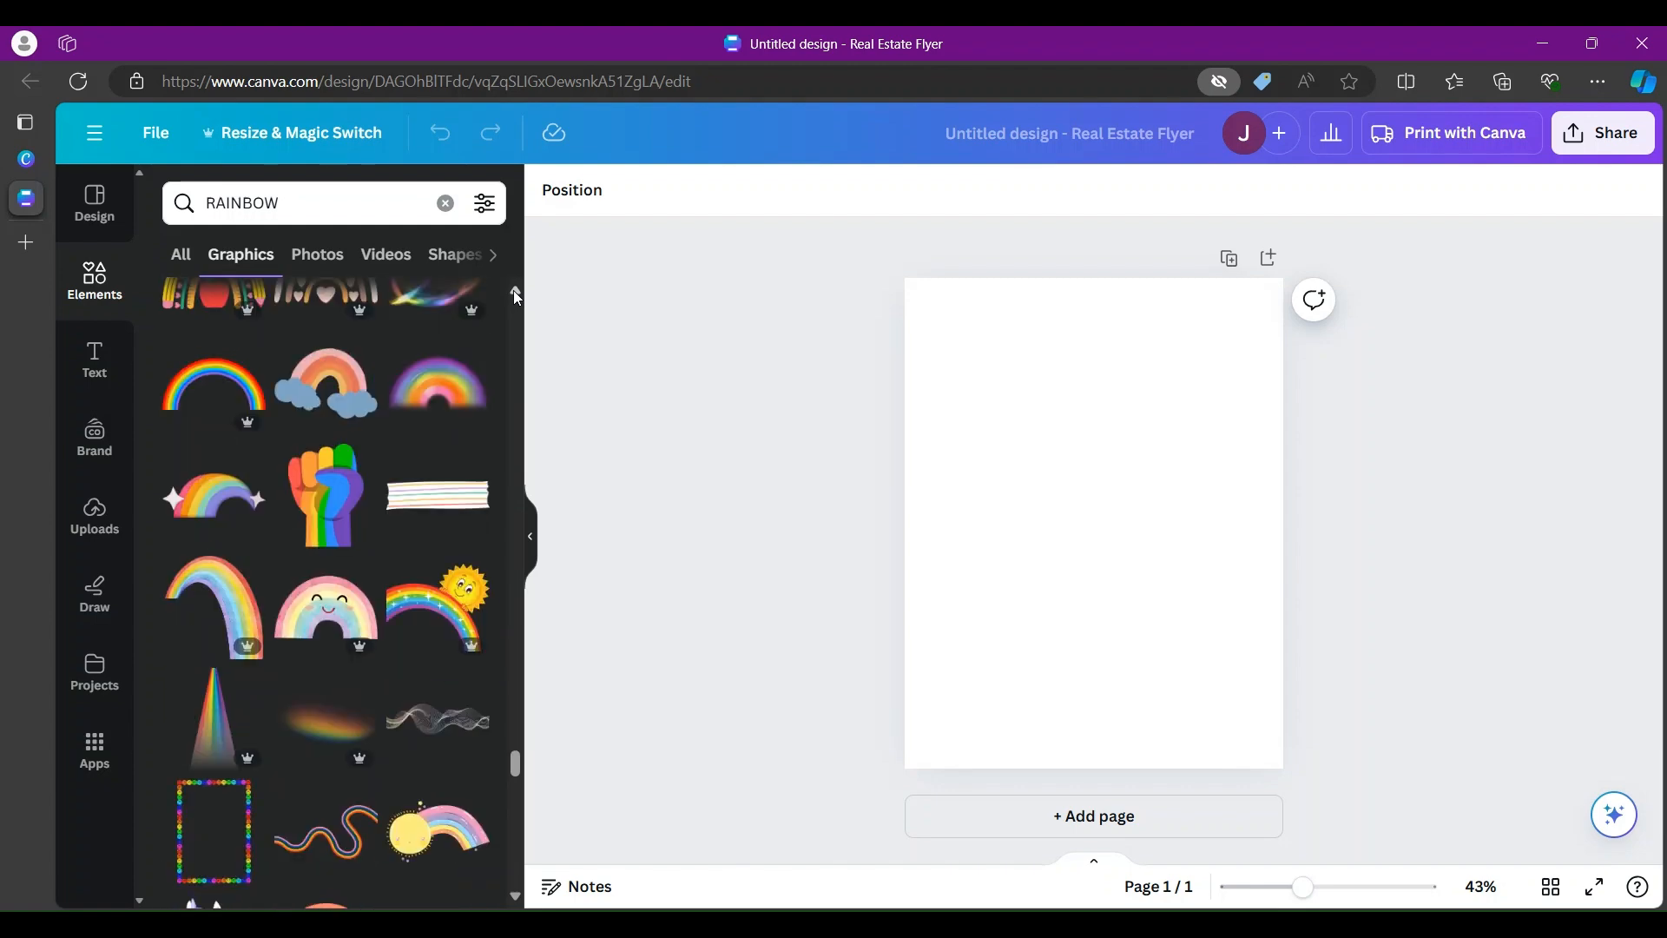
{"action": "scroll", "coordinate": [516, 297], "scroll_direction": "up", "scroll_amount": 4}
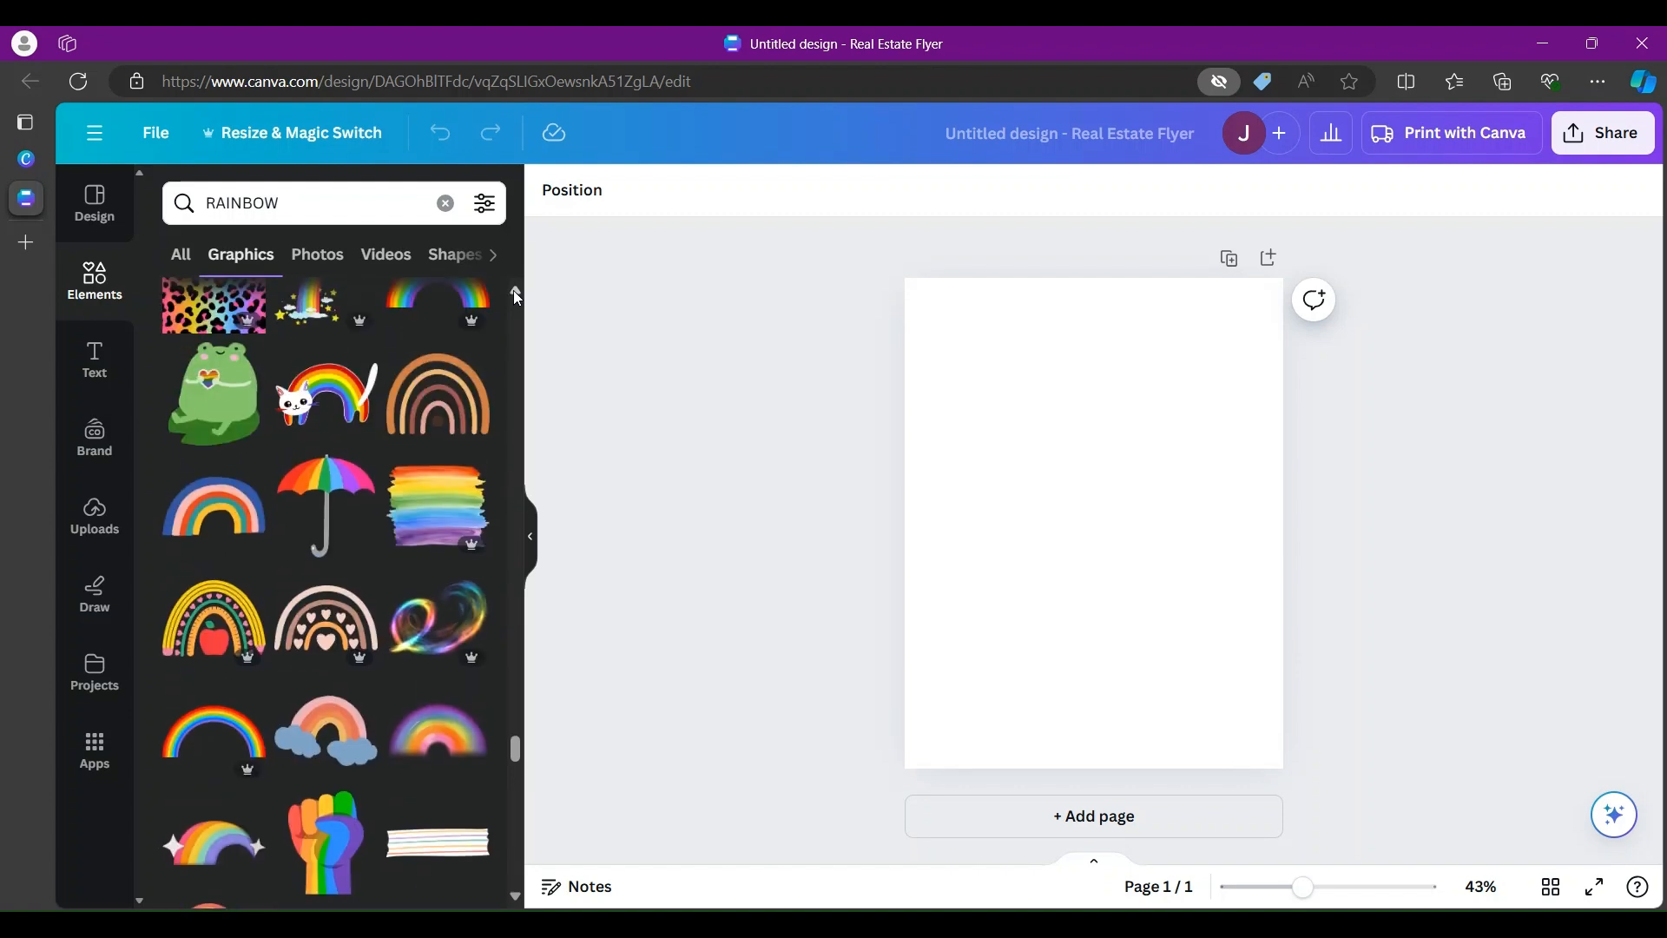
{"action": "scroll", "coordinate": [517, 298], "scroll_direction": "up", "scroll_amount": 3}
{"action": "scroll", "coordinate": [518, 298], "scroll_direction": "up", "scroll_amount": 5}
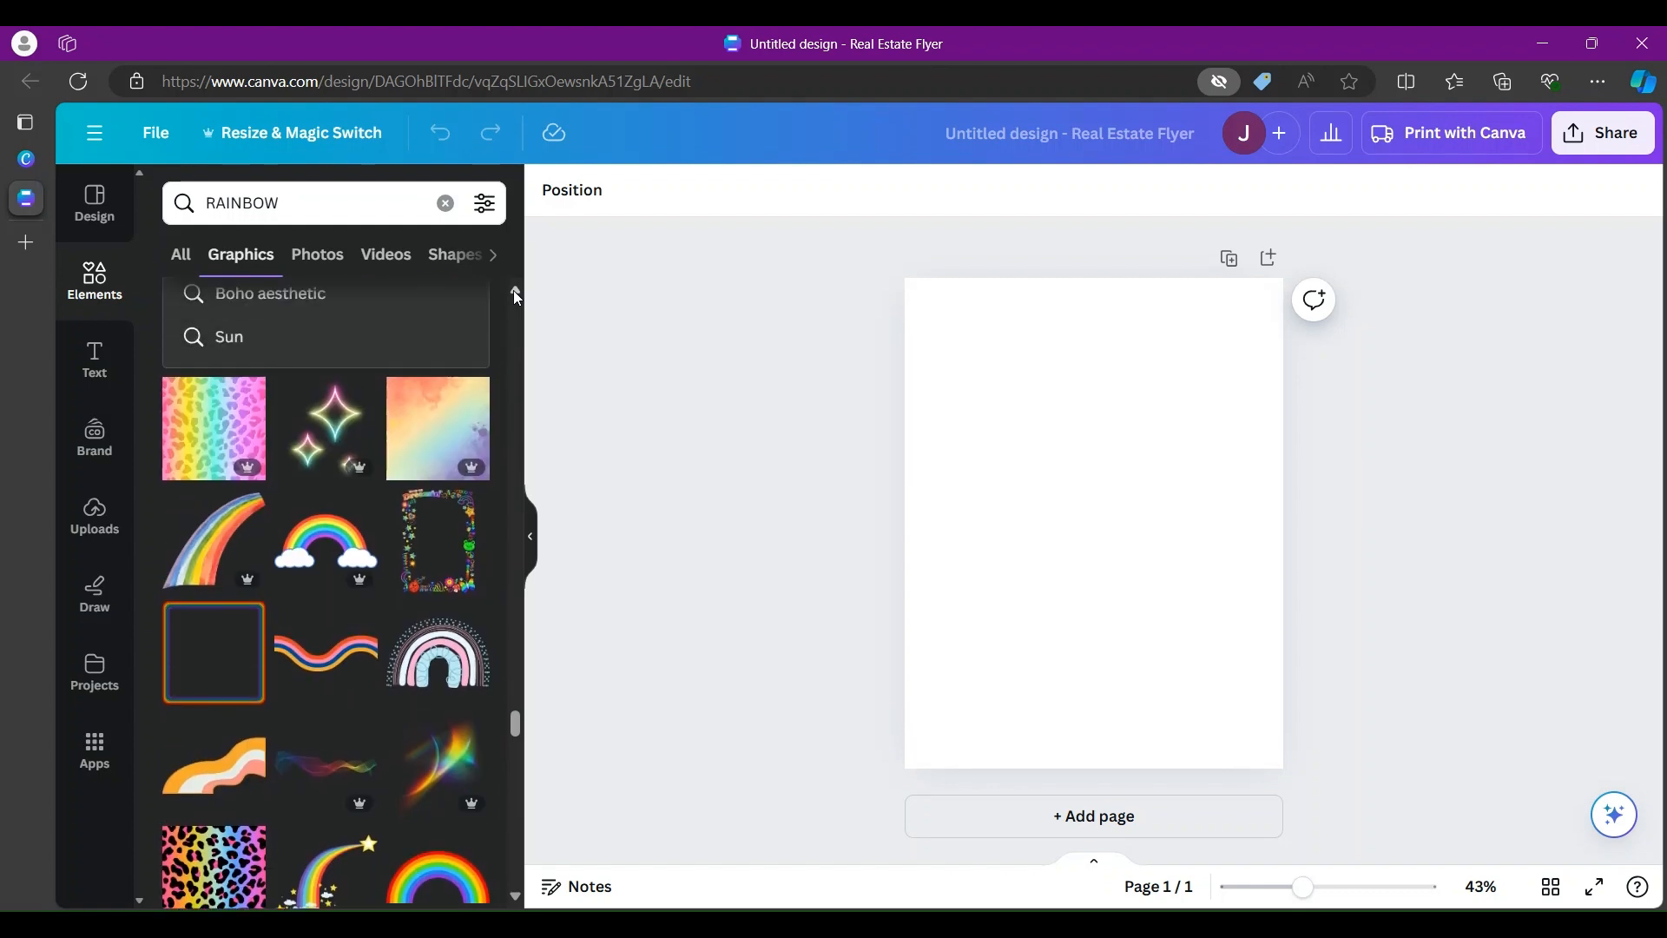
{"action": "scroll", "coordinate": [518, 298], "scroll_direction": "up", "scroll_amount": 5}
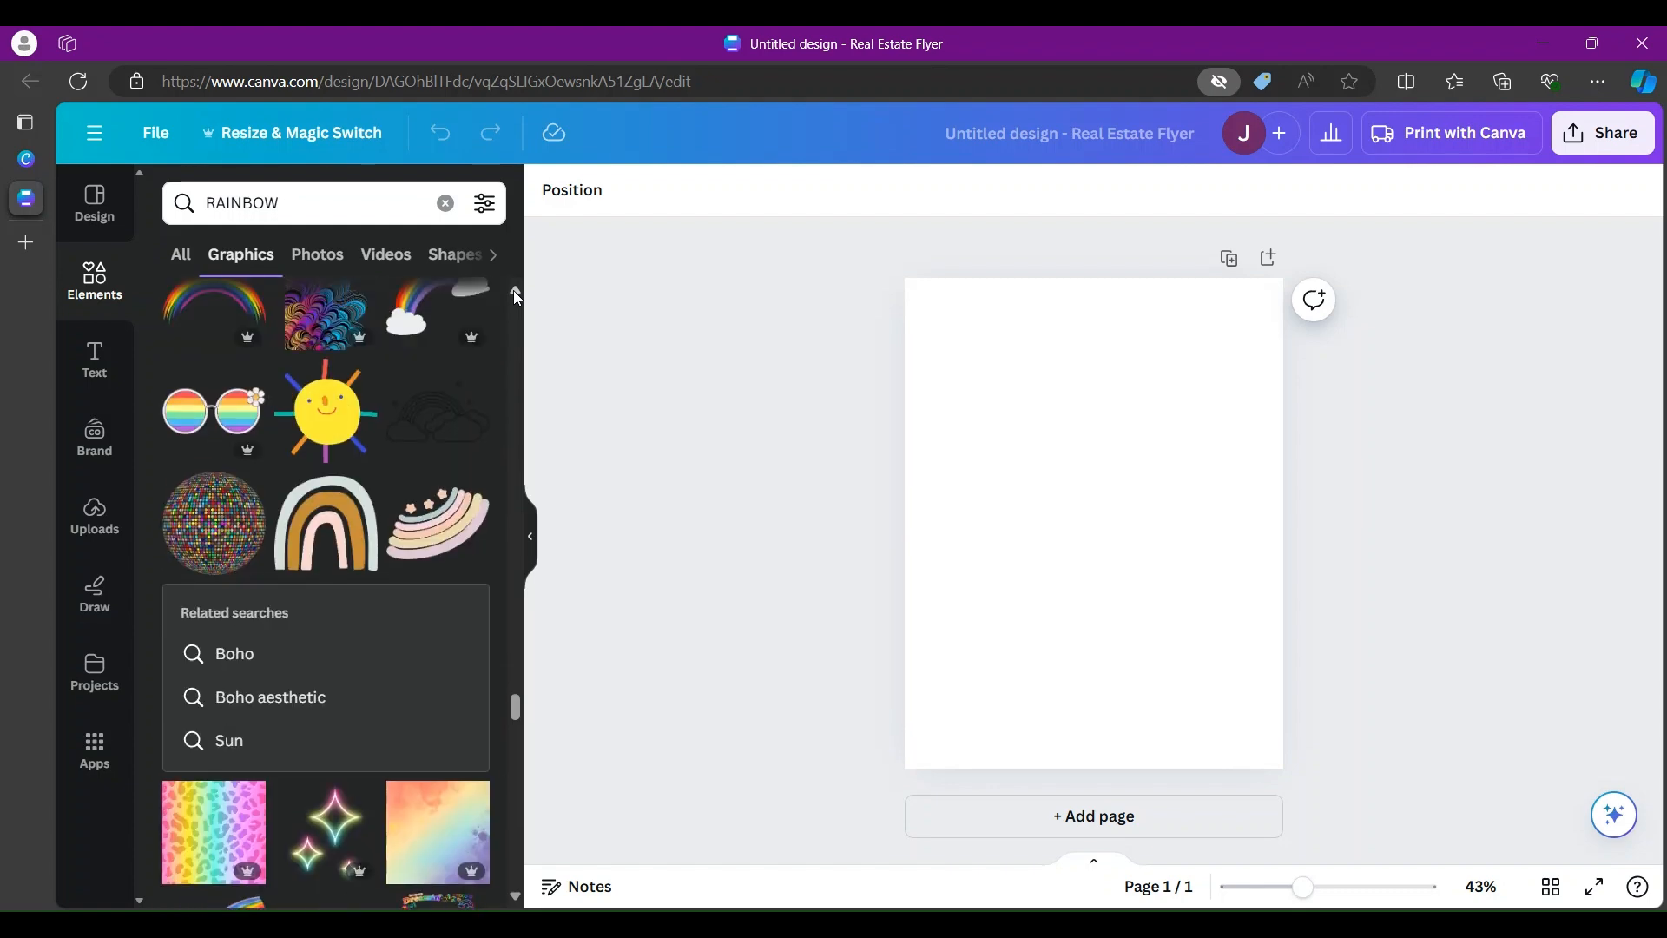
{"action": "scroll", "coordinate": [518, 298], "scroll_direction": "up", "scroll_amount": 4}
{"action": "scroll", "coordinate": [517, 298], "scroll_direction": "up", "scroll_amount": 6}
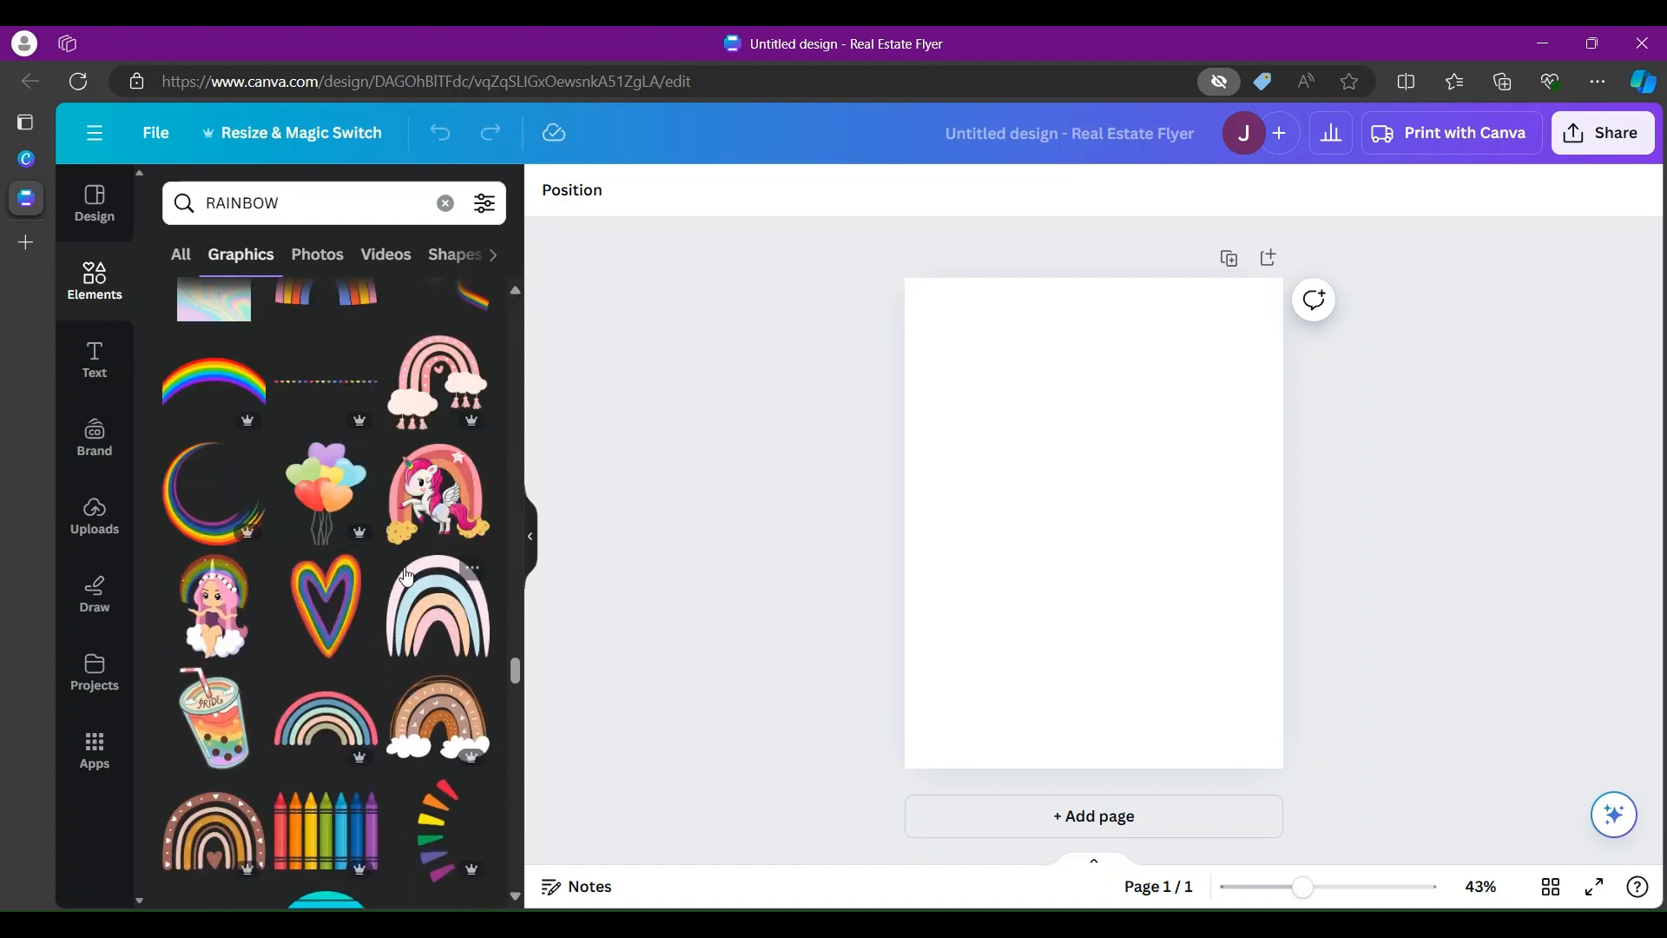
{"action": "left_click", "coordinate": [441, 612]}
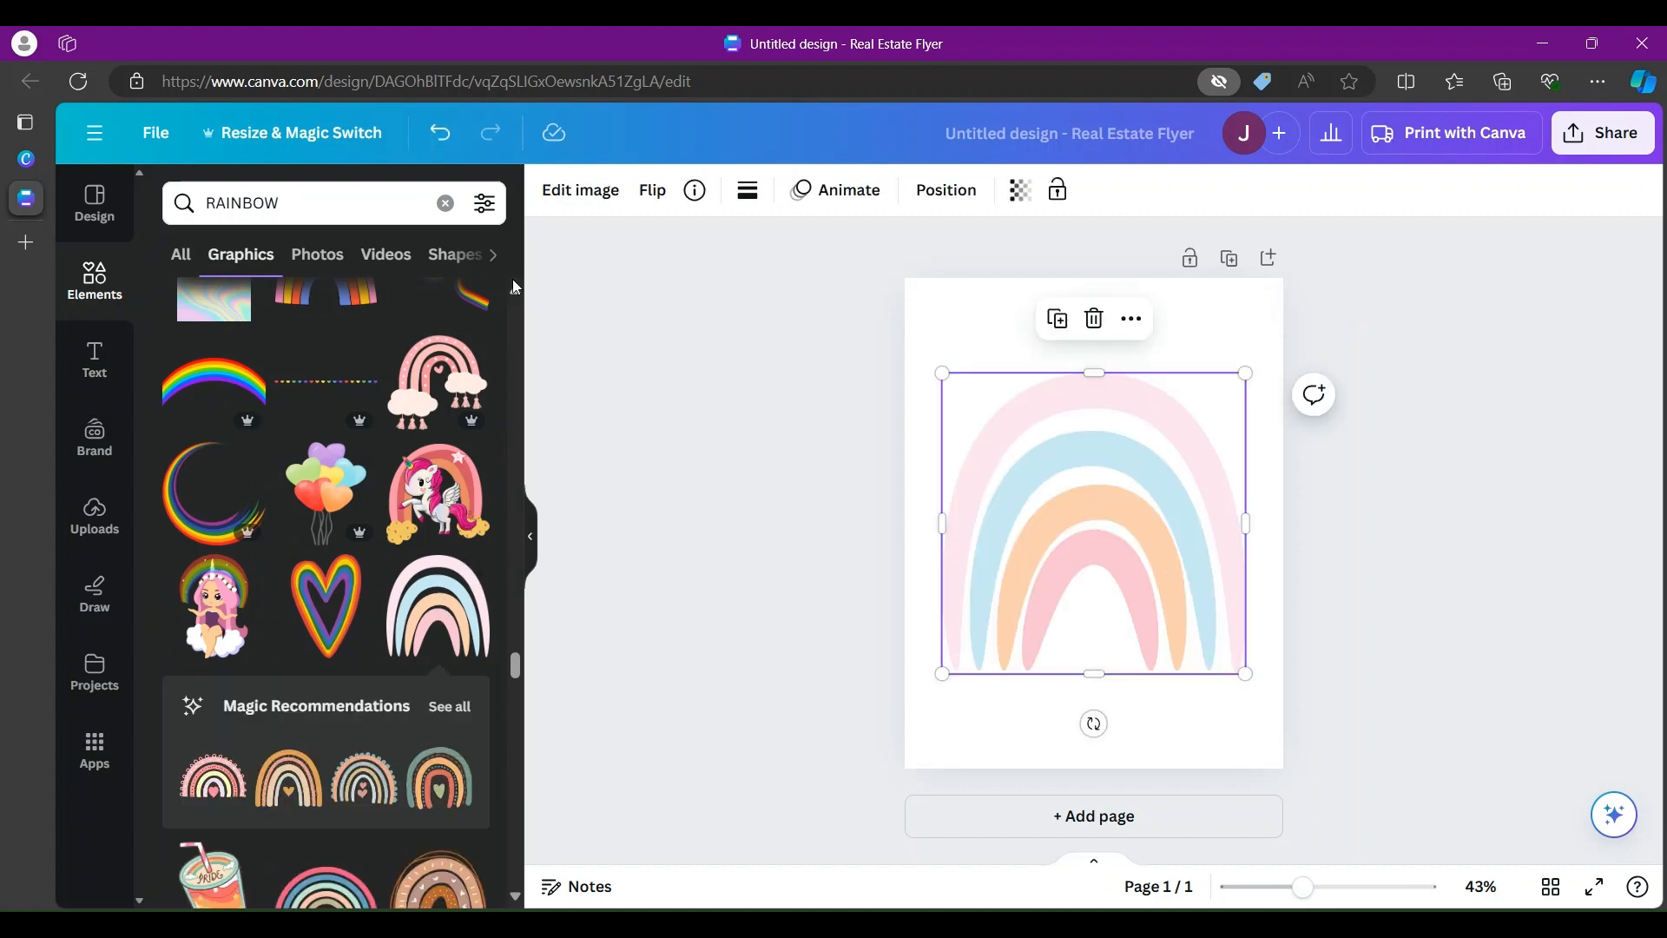
{"action": "scroll", "coordinate": [518, 293], "scroll_direction": "up", "scroll_amount": 5}
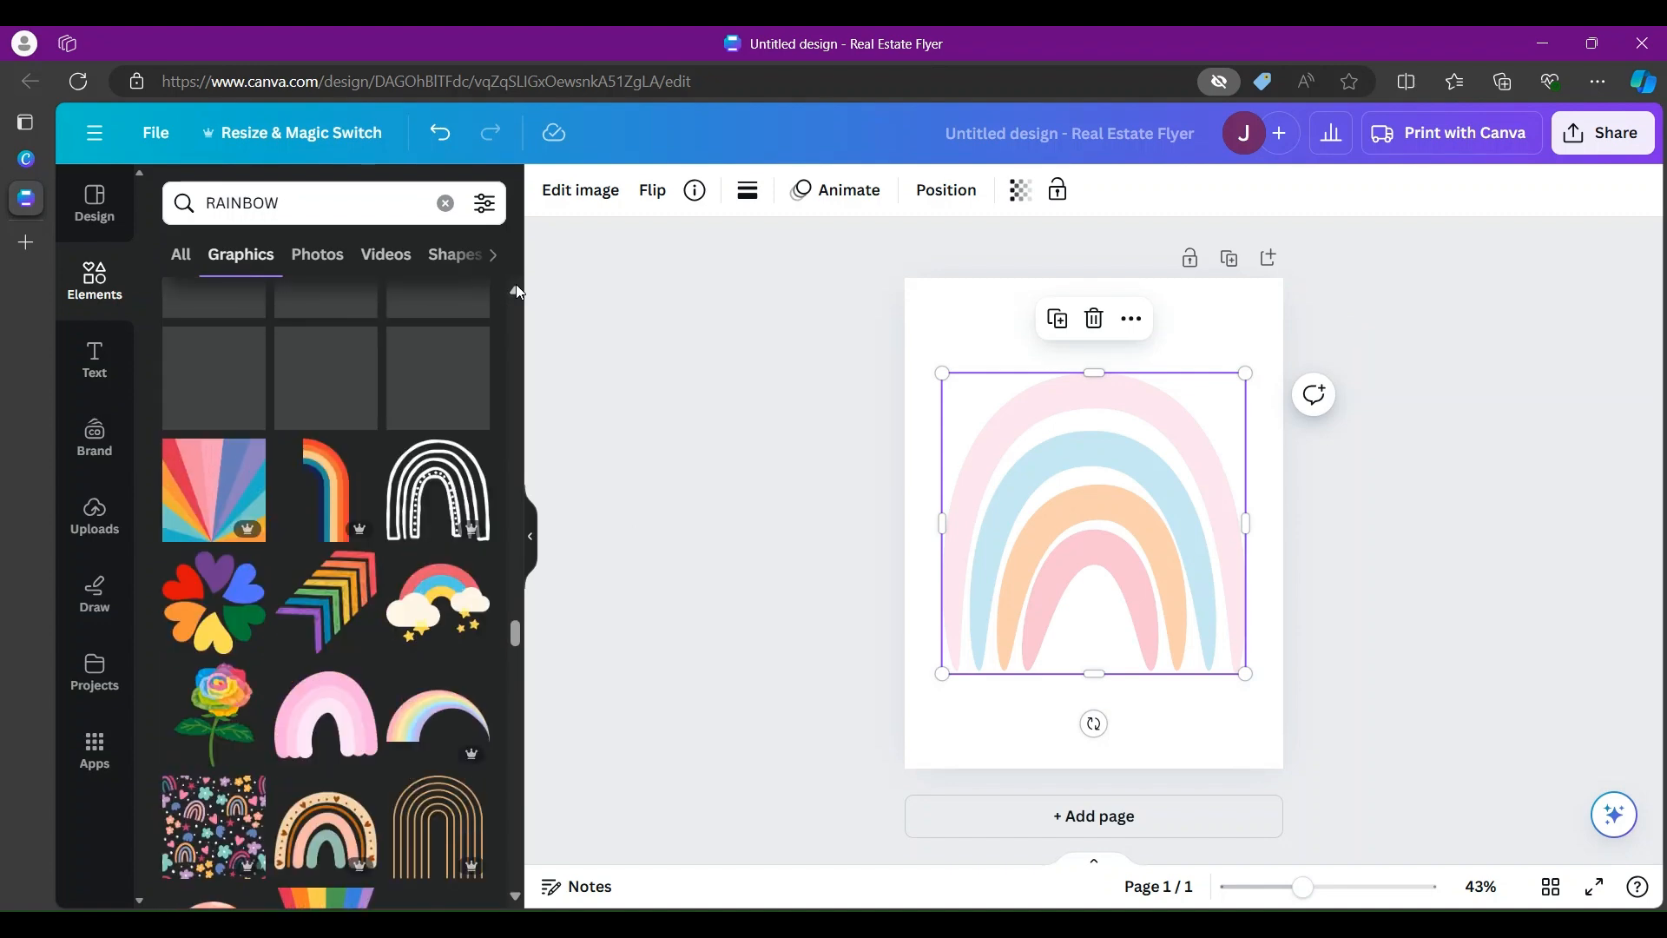
{"action": "scroll", "coordinate": [518, 292], "scroll_direction": "up", "scroll_amount": 2}
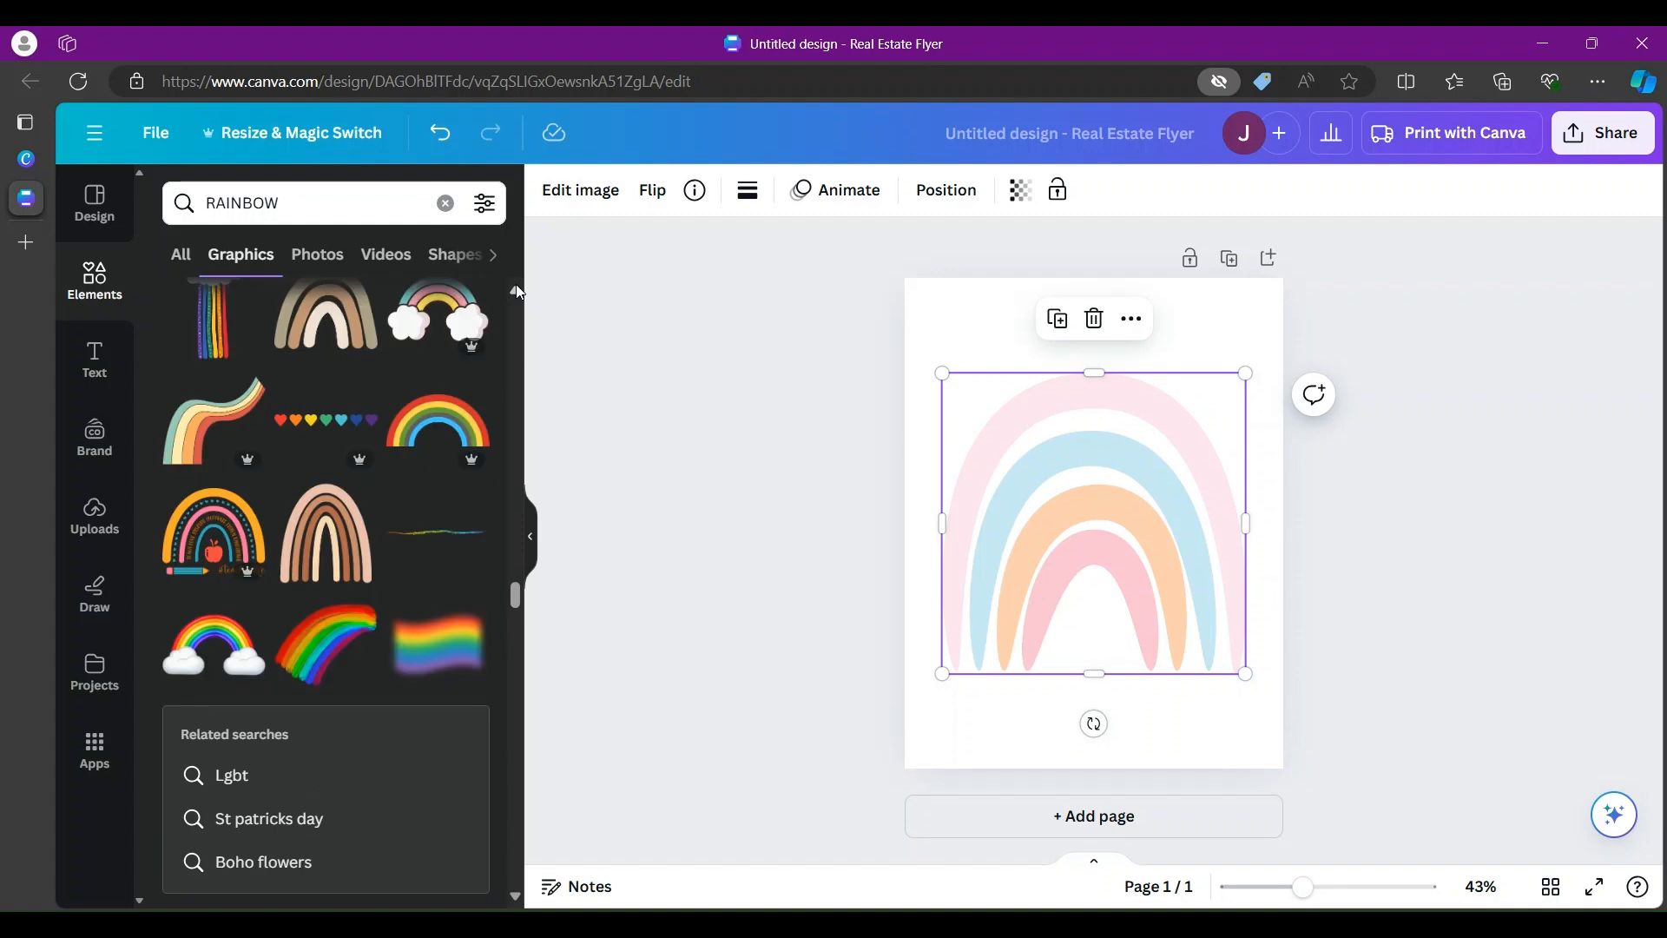
{"action": "scroll", "coordinate": [518, 292], "scroll_direction": "up", "scroll_amount": 4}
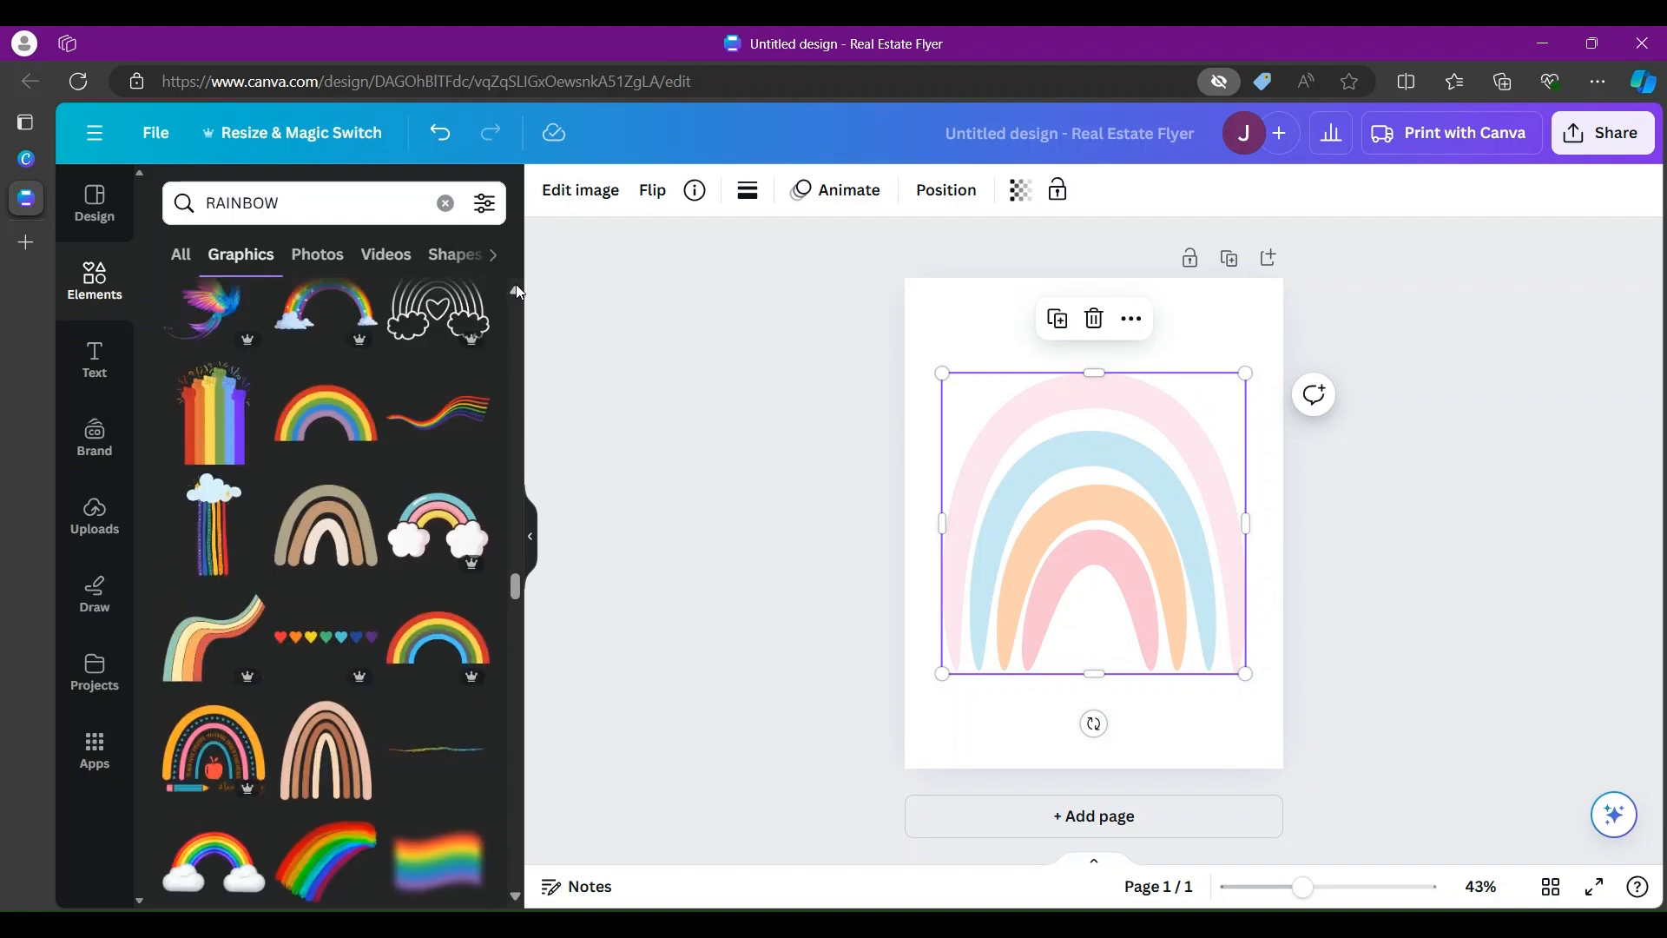
{"action": "scroll", "coordinate": [519, 293], "scroll_direction": "up", "scroll_amount": 5}
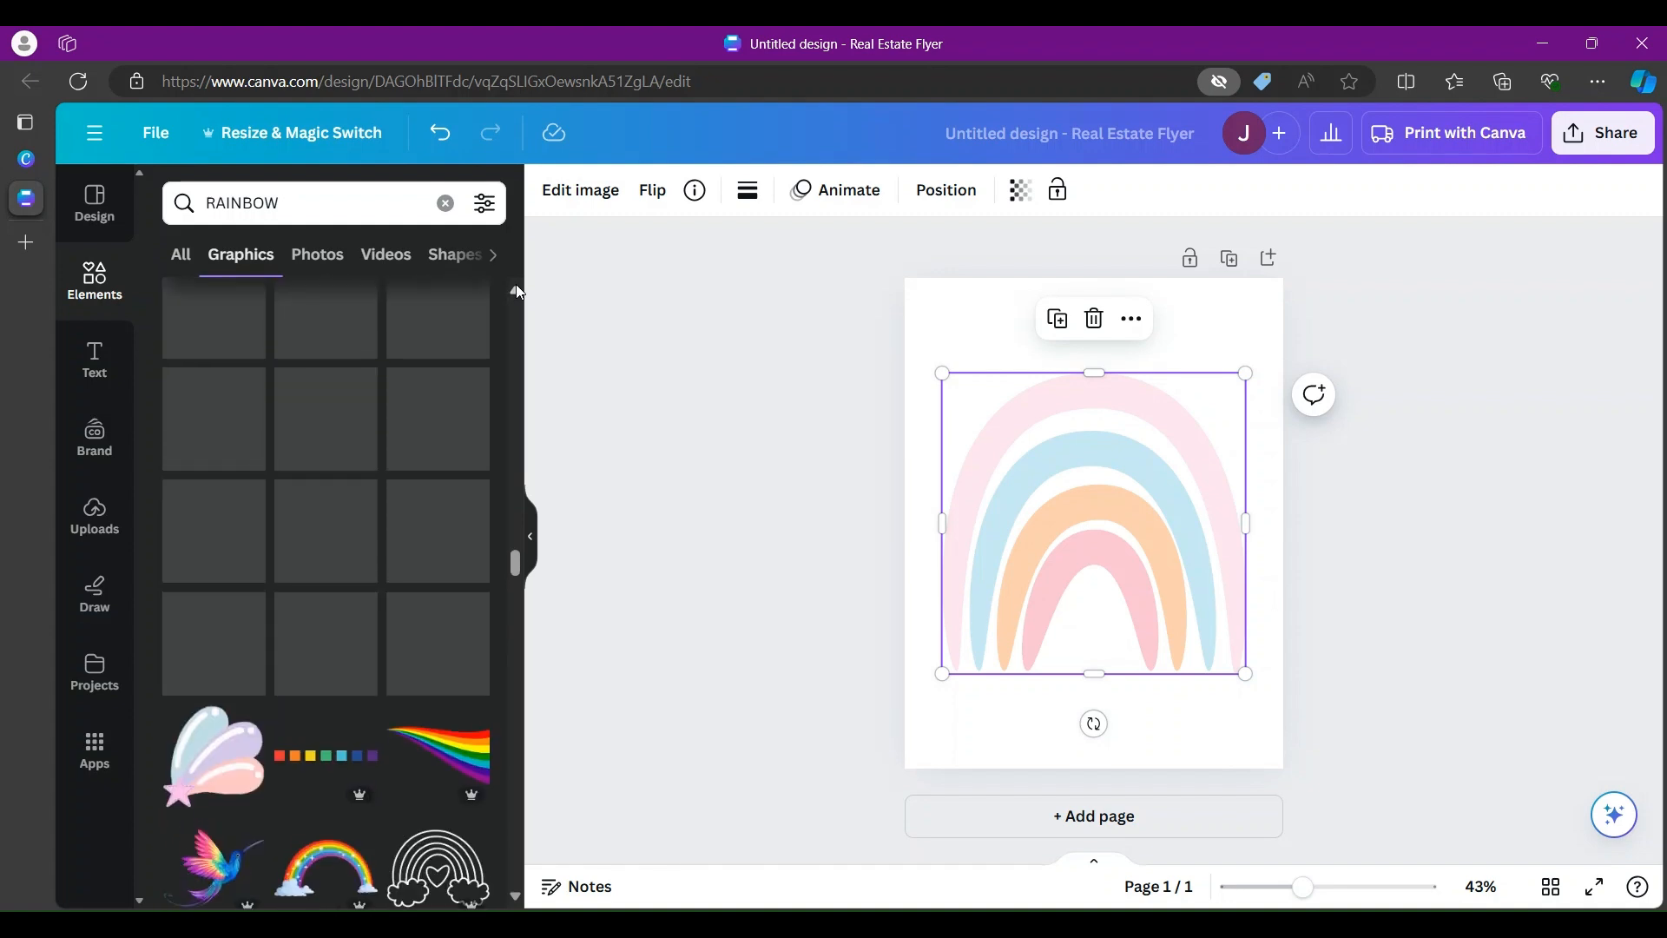
{"action": "scroll", "coordinate": [519, 293], "scroll_direction": "up", "scroll_amount": 5}
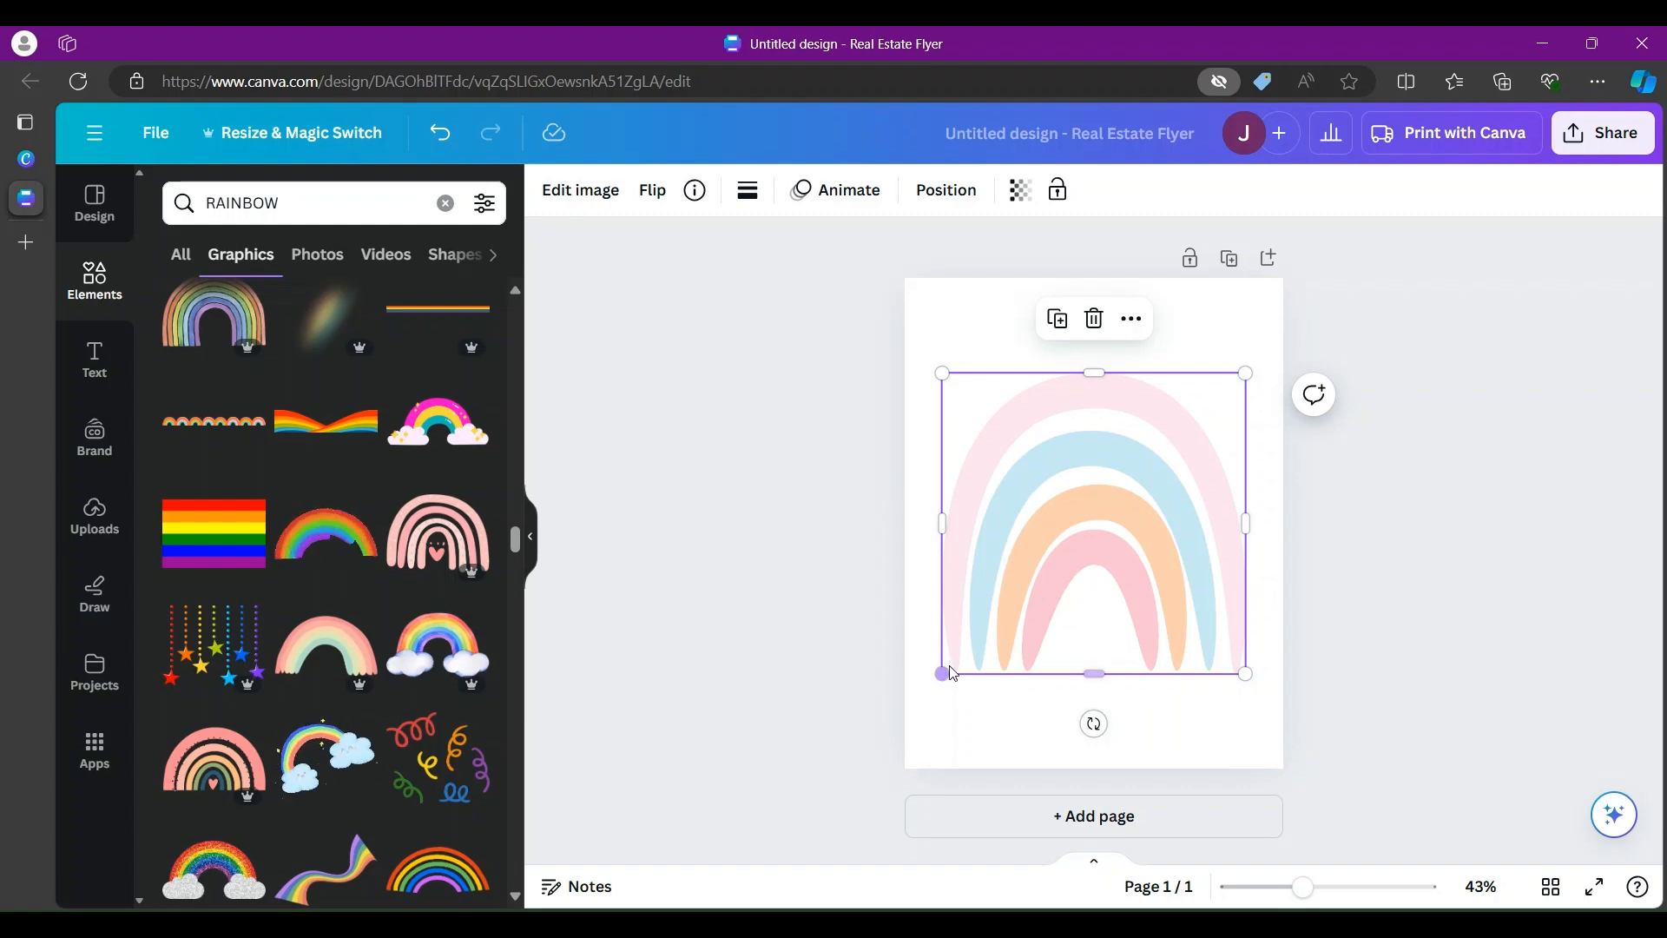
Step: Shrink the pastel rainbow to roughly half the page width and centre it horizontally near the top of the page
{"action": "left_click_drag", "start_coordinate": [943, 671], "coordinate": [1042, 520]}
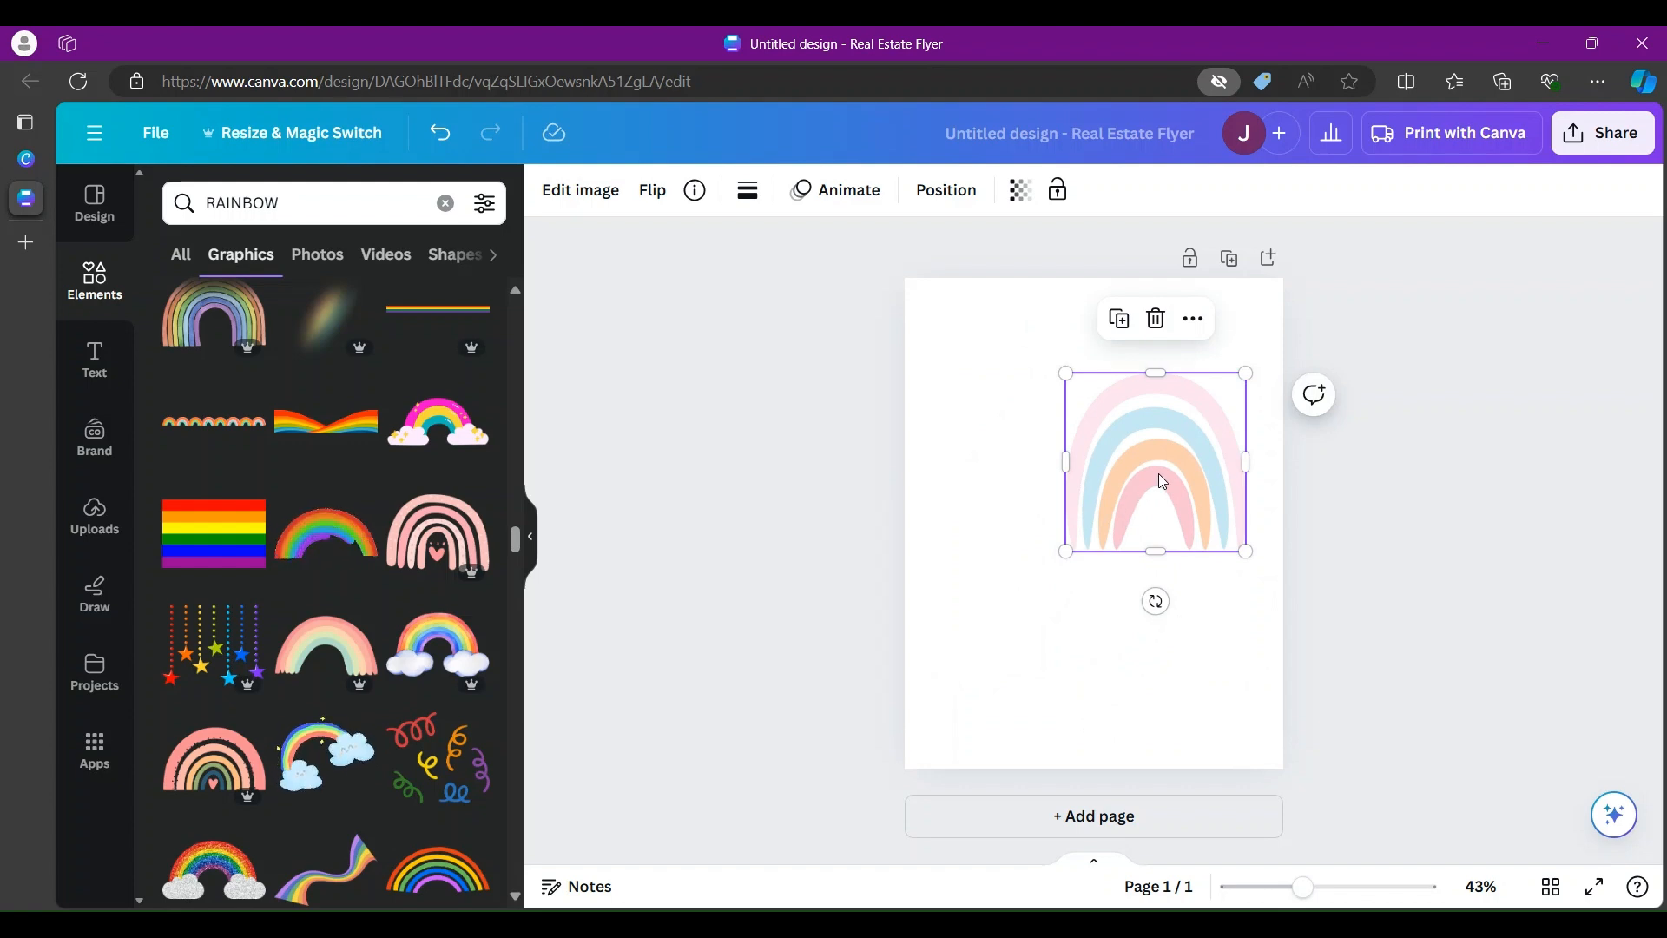
{"action": "left_click_drag", "start_coordinate": [1157, 482], "coordinate": [1101, 493]}
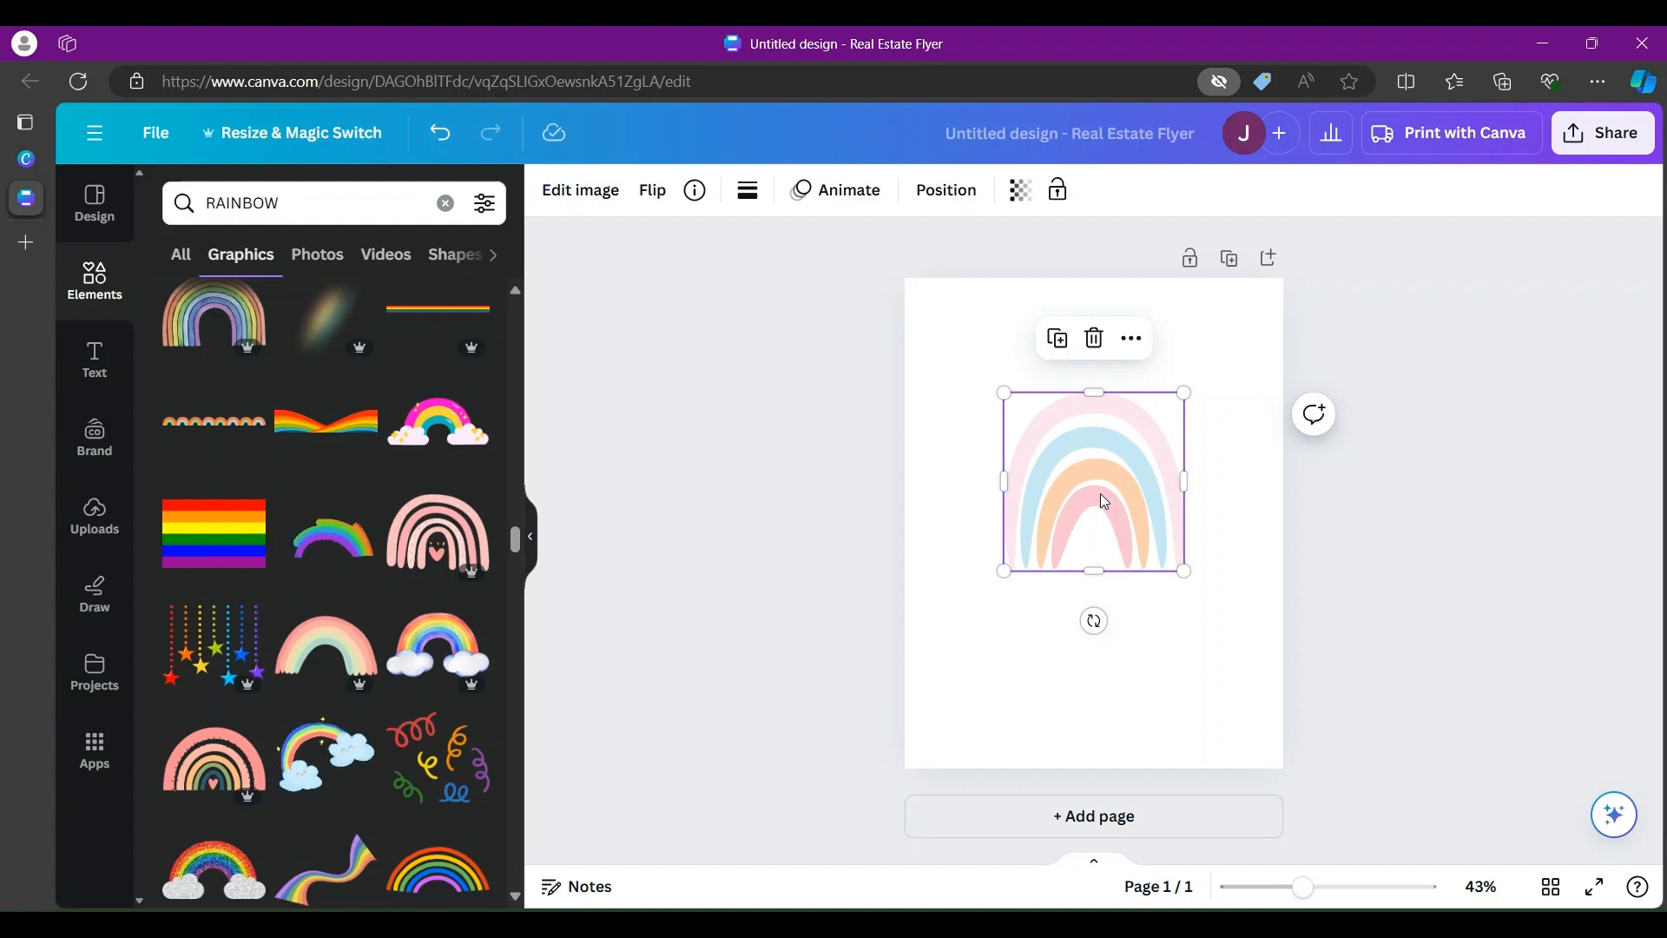
{"action": "left_click_drag", "start_coordinate": [1101, 495], "coordinate": [1094, 425]}
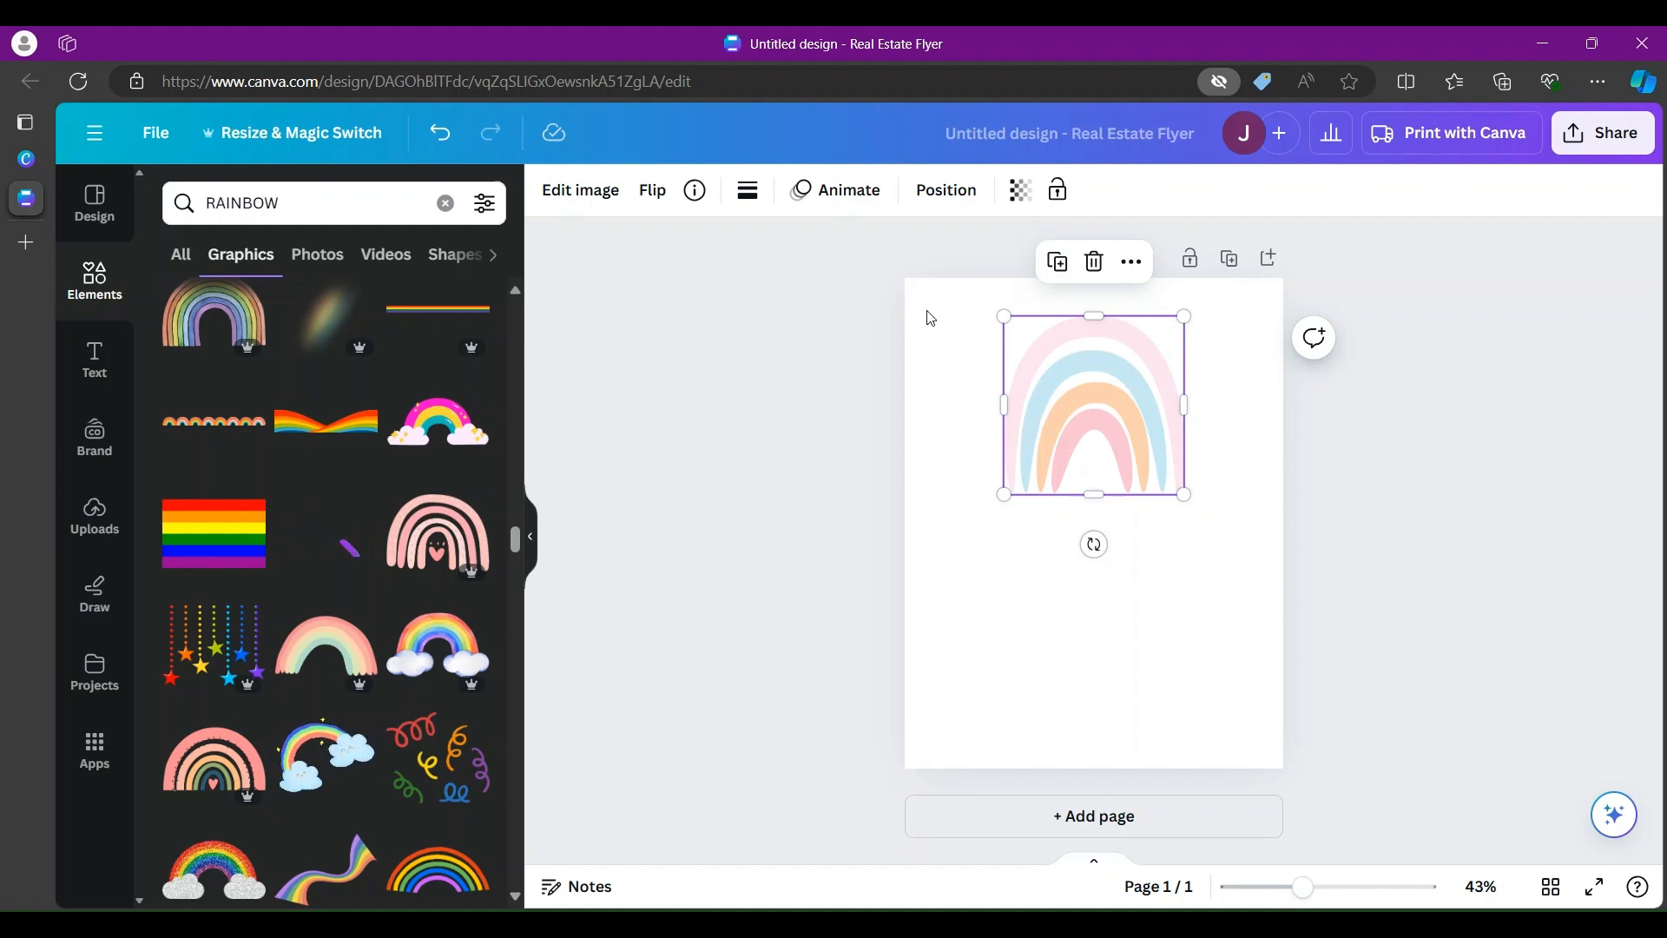
Step: Add a text box to the page and shrink the rainbow a little further to leave a gap above the text
{"action": "left_click", "coordinate": [97, 360]}
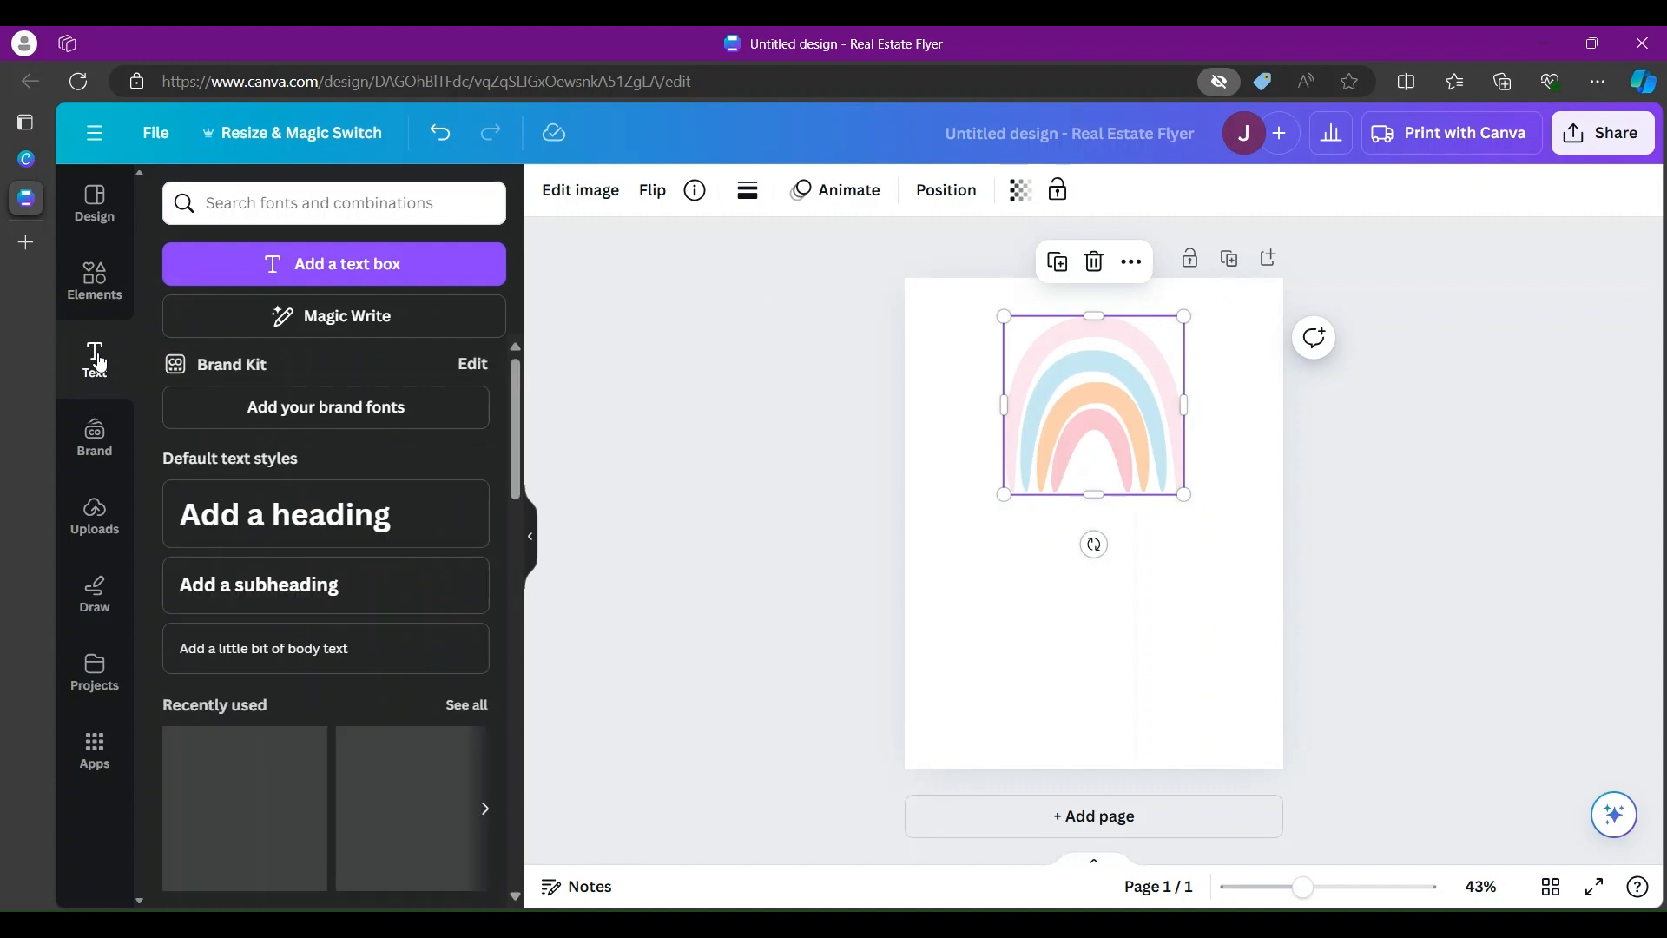
{"action": "left_click", "coordinate": [352, 273]}
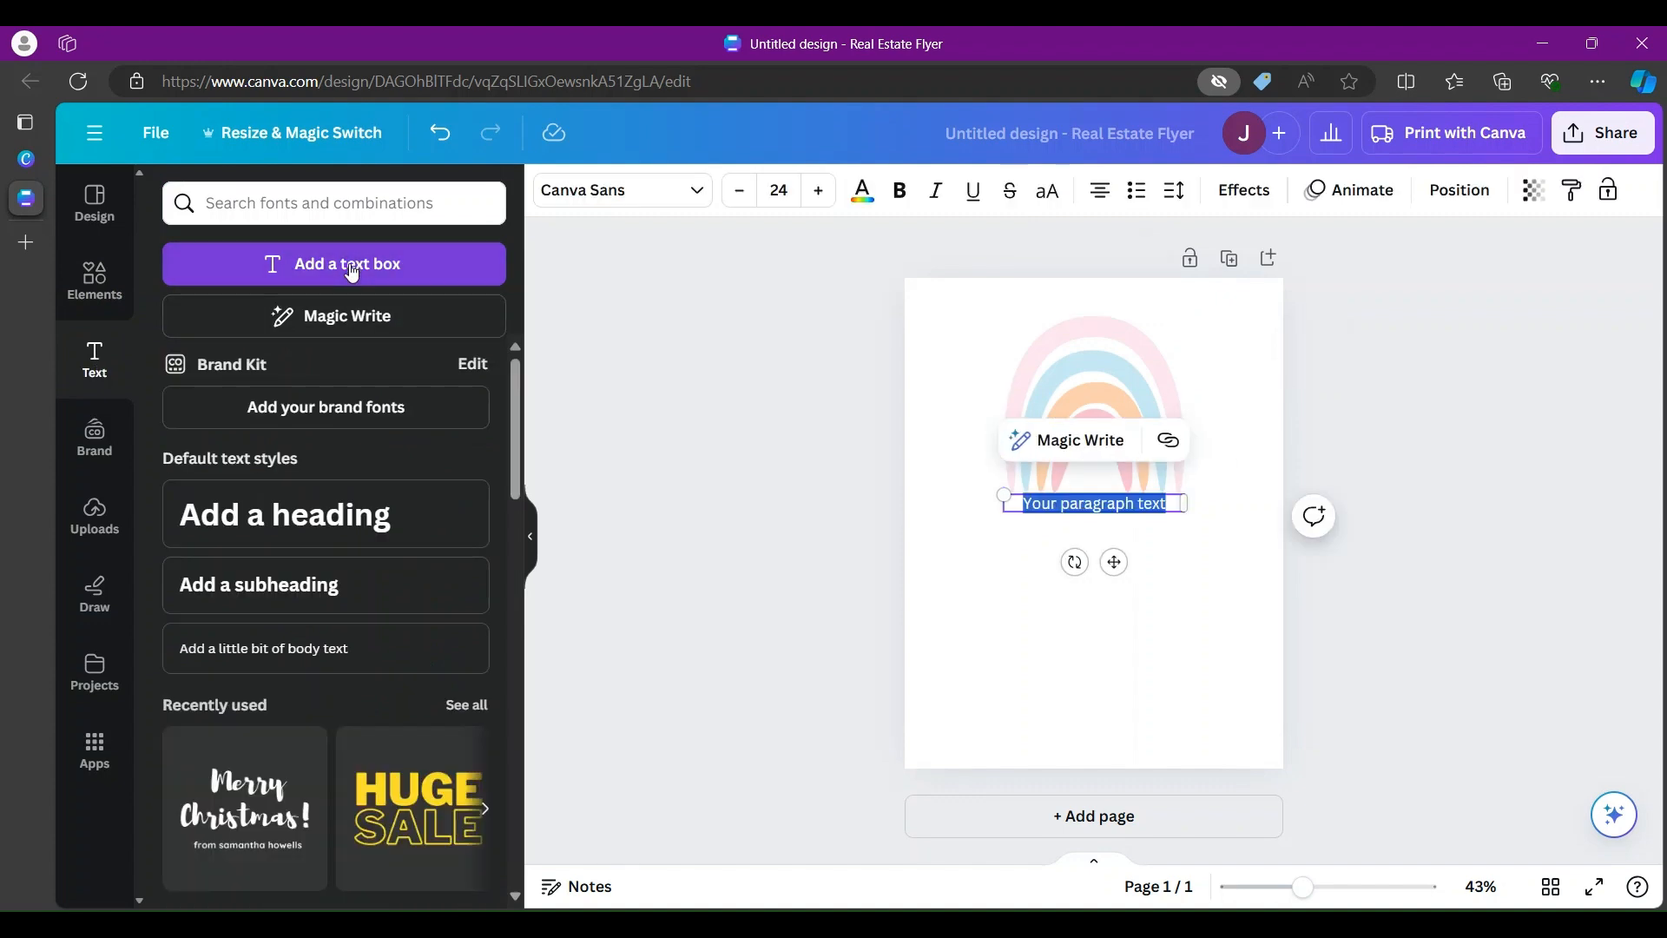
{"action": "left_click", "coordinate": [1072, 378]}
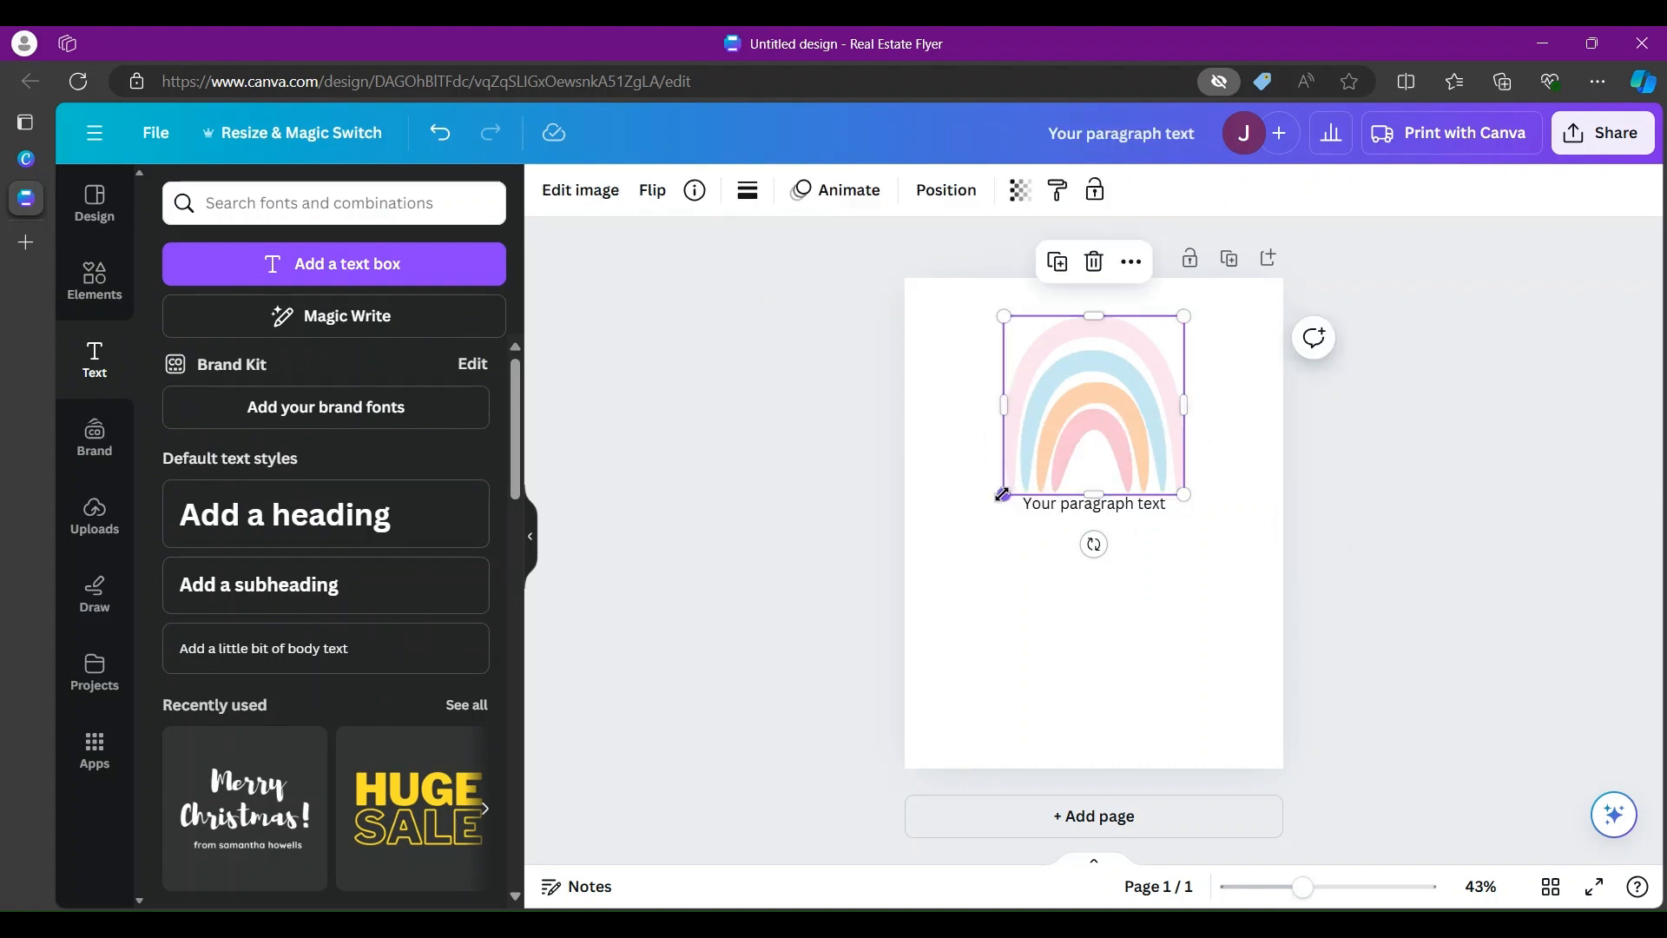
{"action": "left_click_drag", "start_coordinate": [1003, 494], "coordinate": [1081, 410]}
Step: Move the text box slightly closer to the rainbow and replace its placeholder with MORNING and MENU on two lines
{"action": "left_click", "coordinate": [1118, 505]}
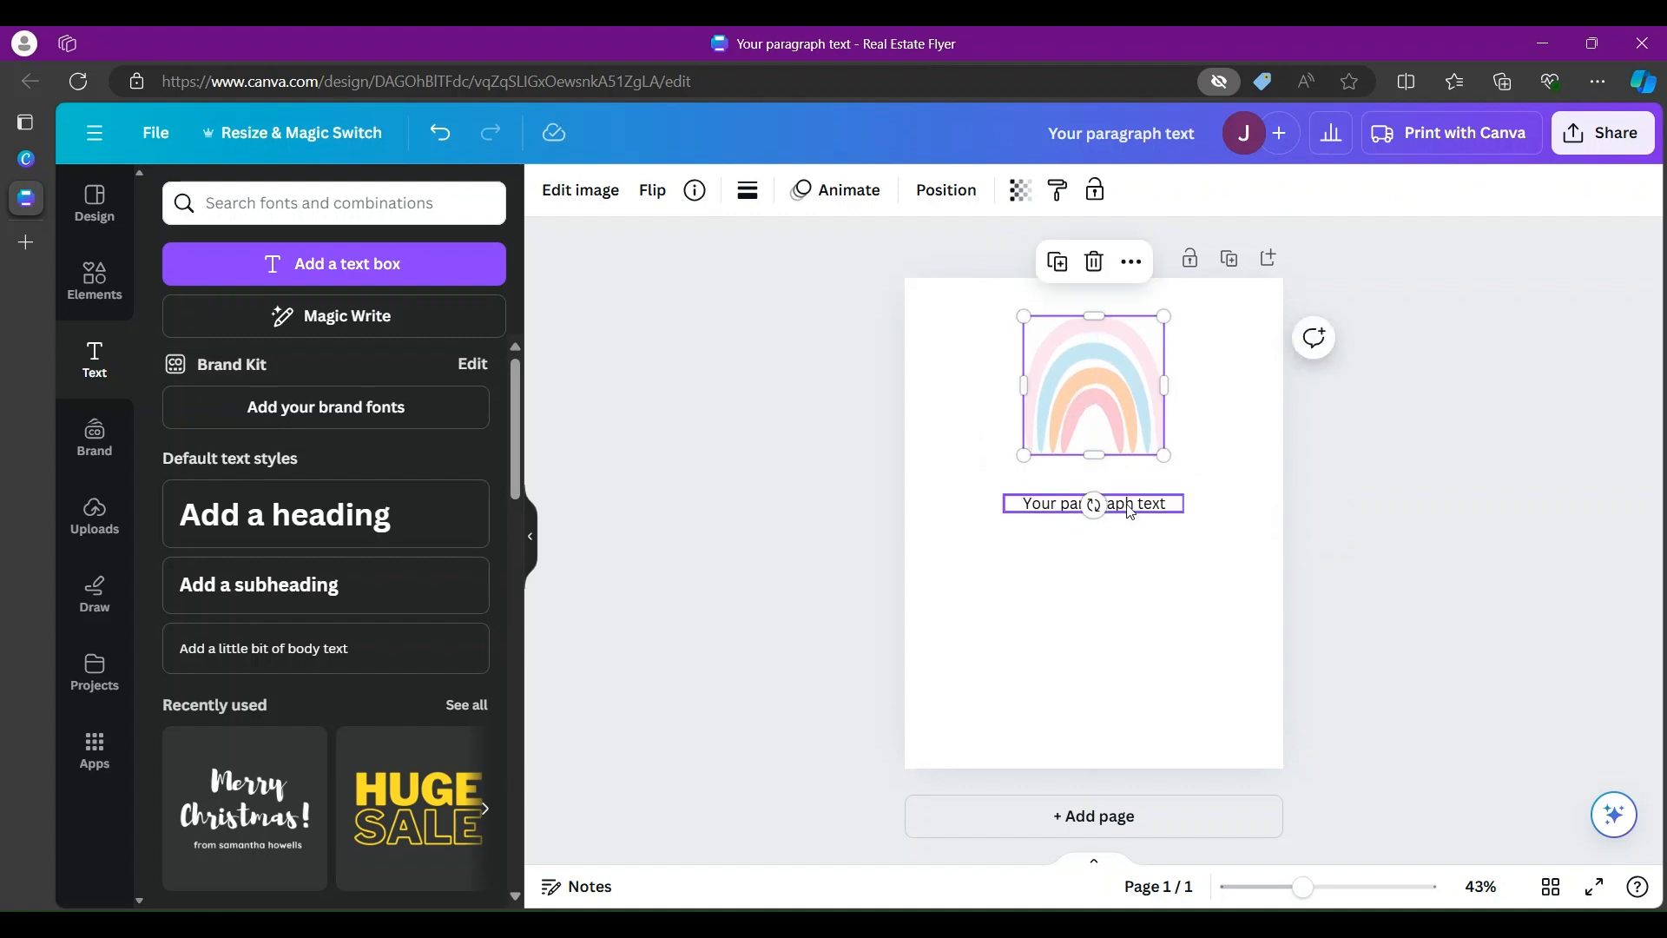
{"action": "left_click_drag", "start_coordinate": [1128, 510], "coordinate": [1126, 498]}
{"action": "double_click", "coordinate": [1126, 495]}
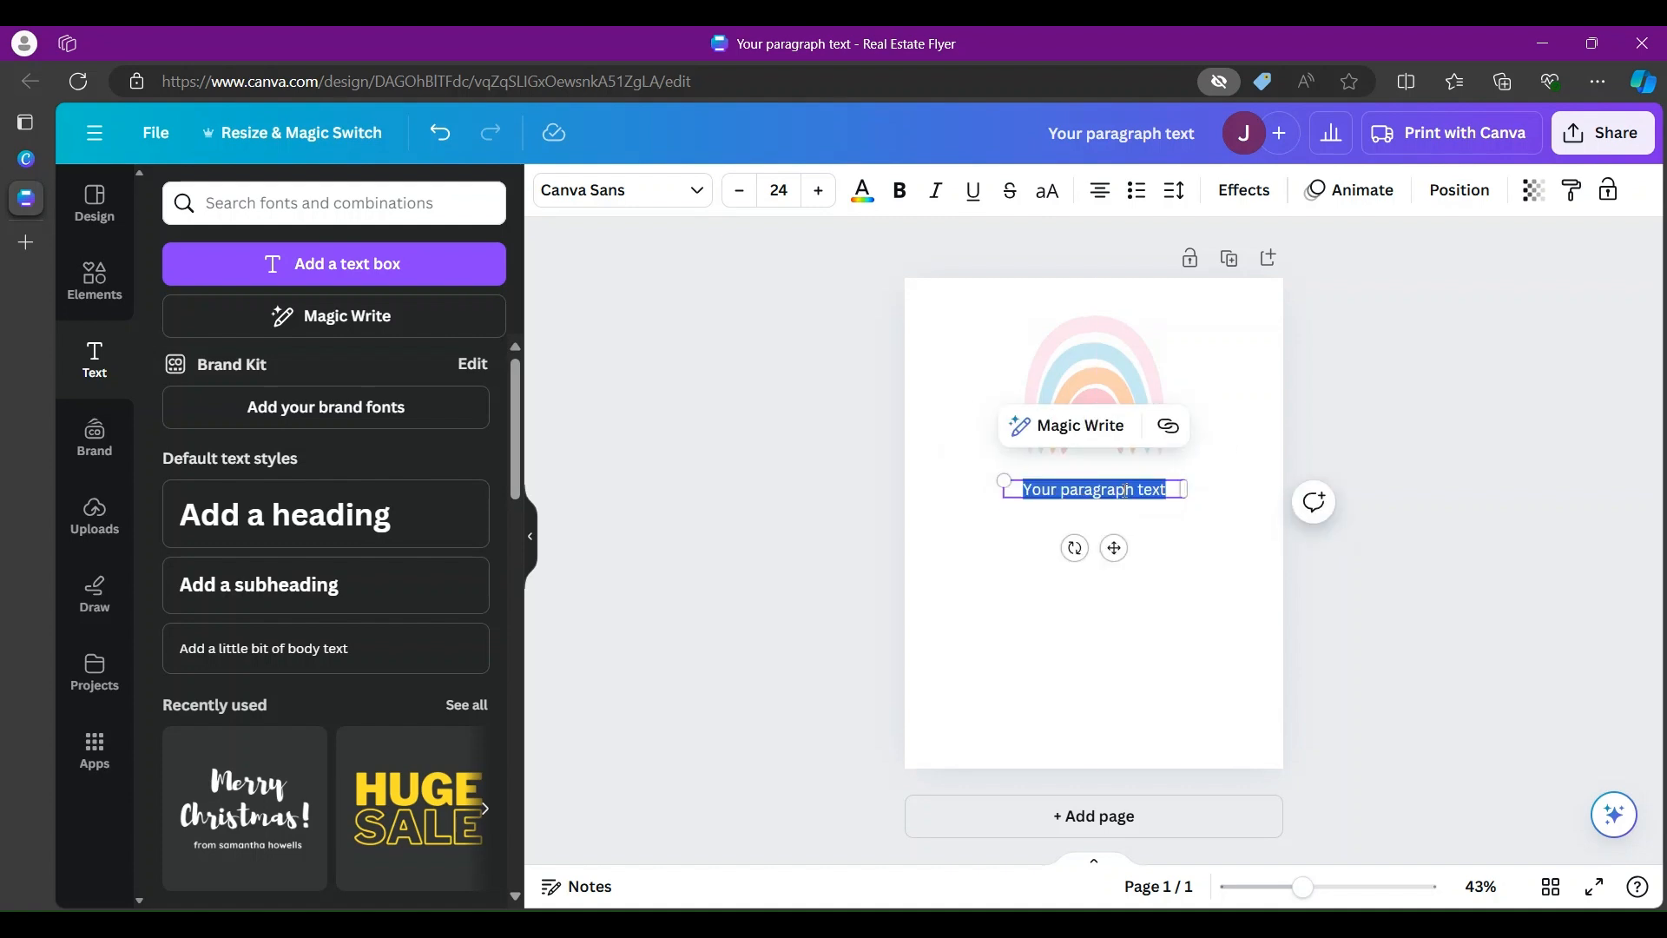
{"action": "type", "text": "MORNING"}
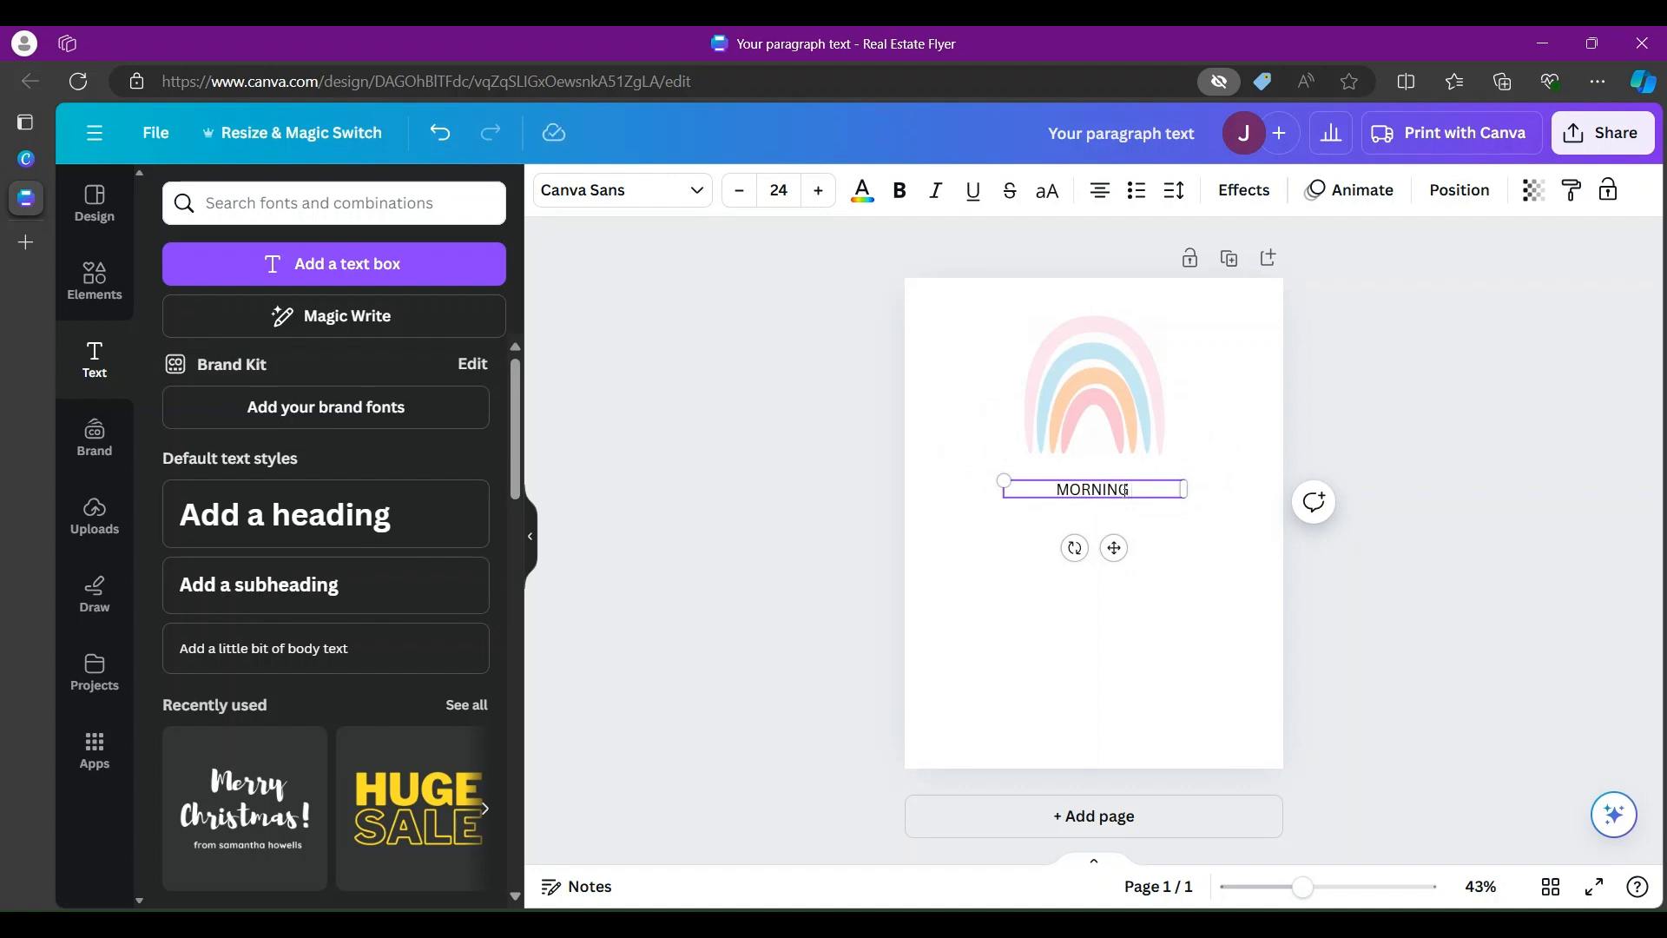
{"action": "key", "text": "Return"}
{"action": "type", "text": "MENU"}
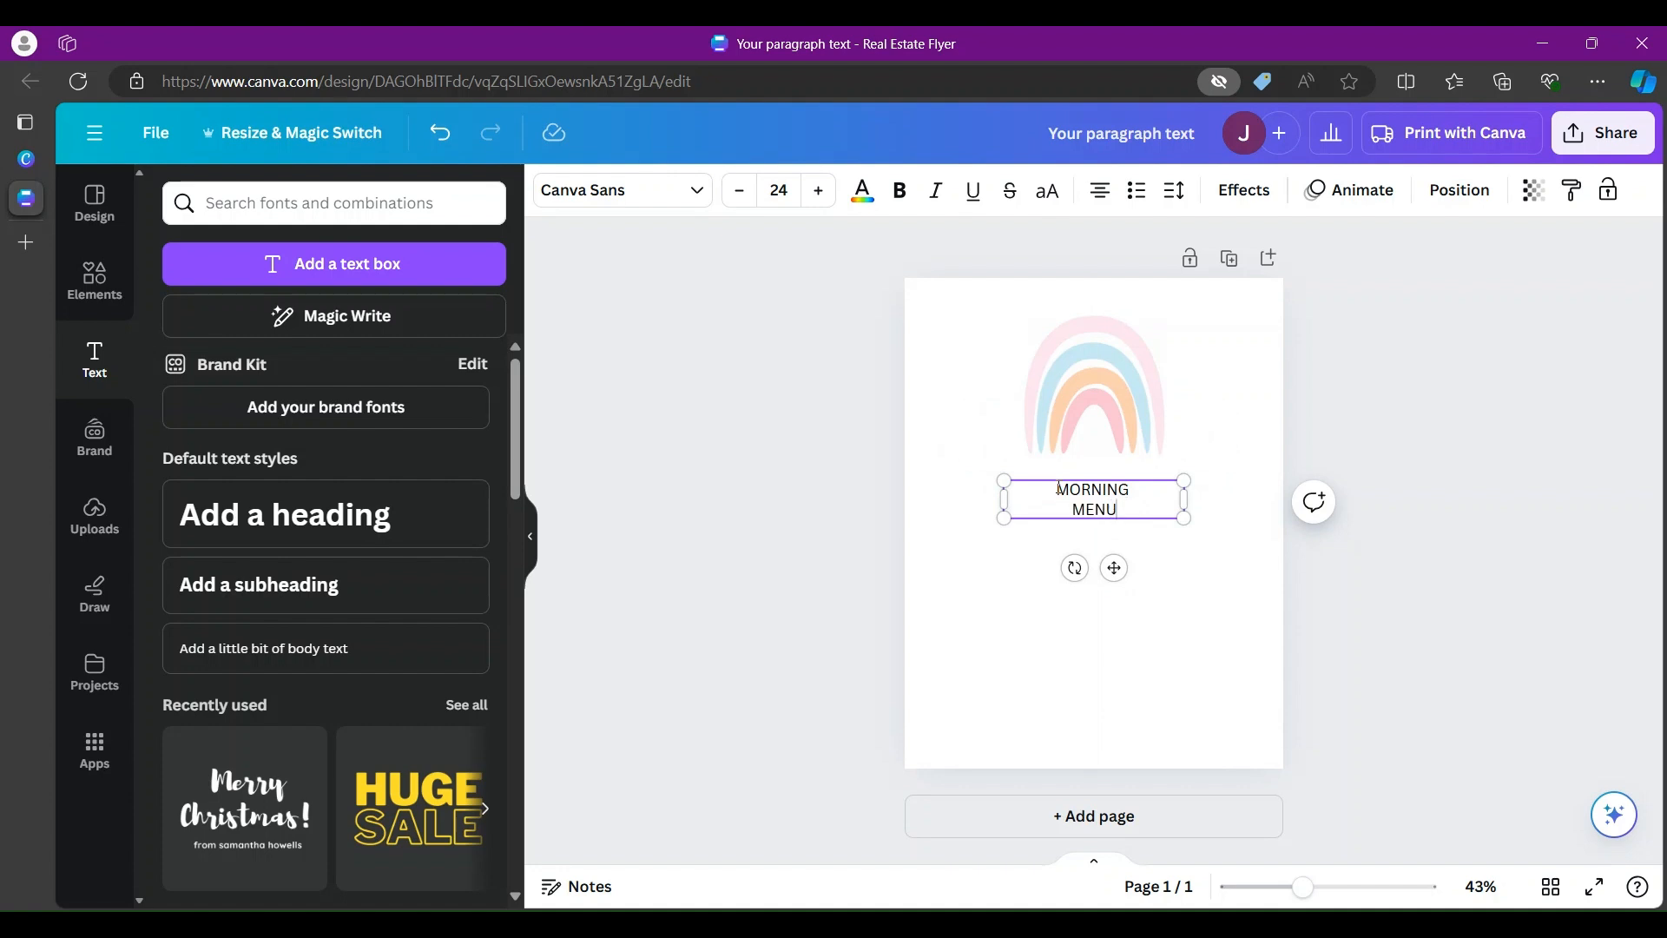
Step: Colour the MORNING MENU text with the light blue sampled from the rainbow graphic
{"action": "left_click_drag", "start_coordinate": [1058, 489], "coordinate": [1119, 507]}
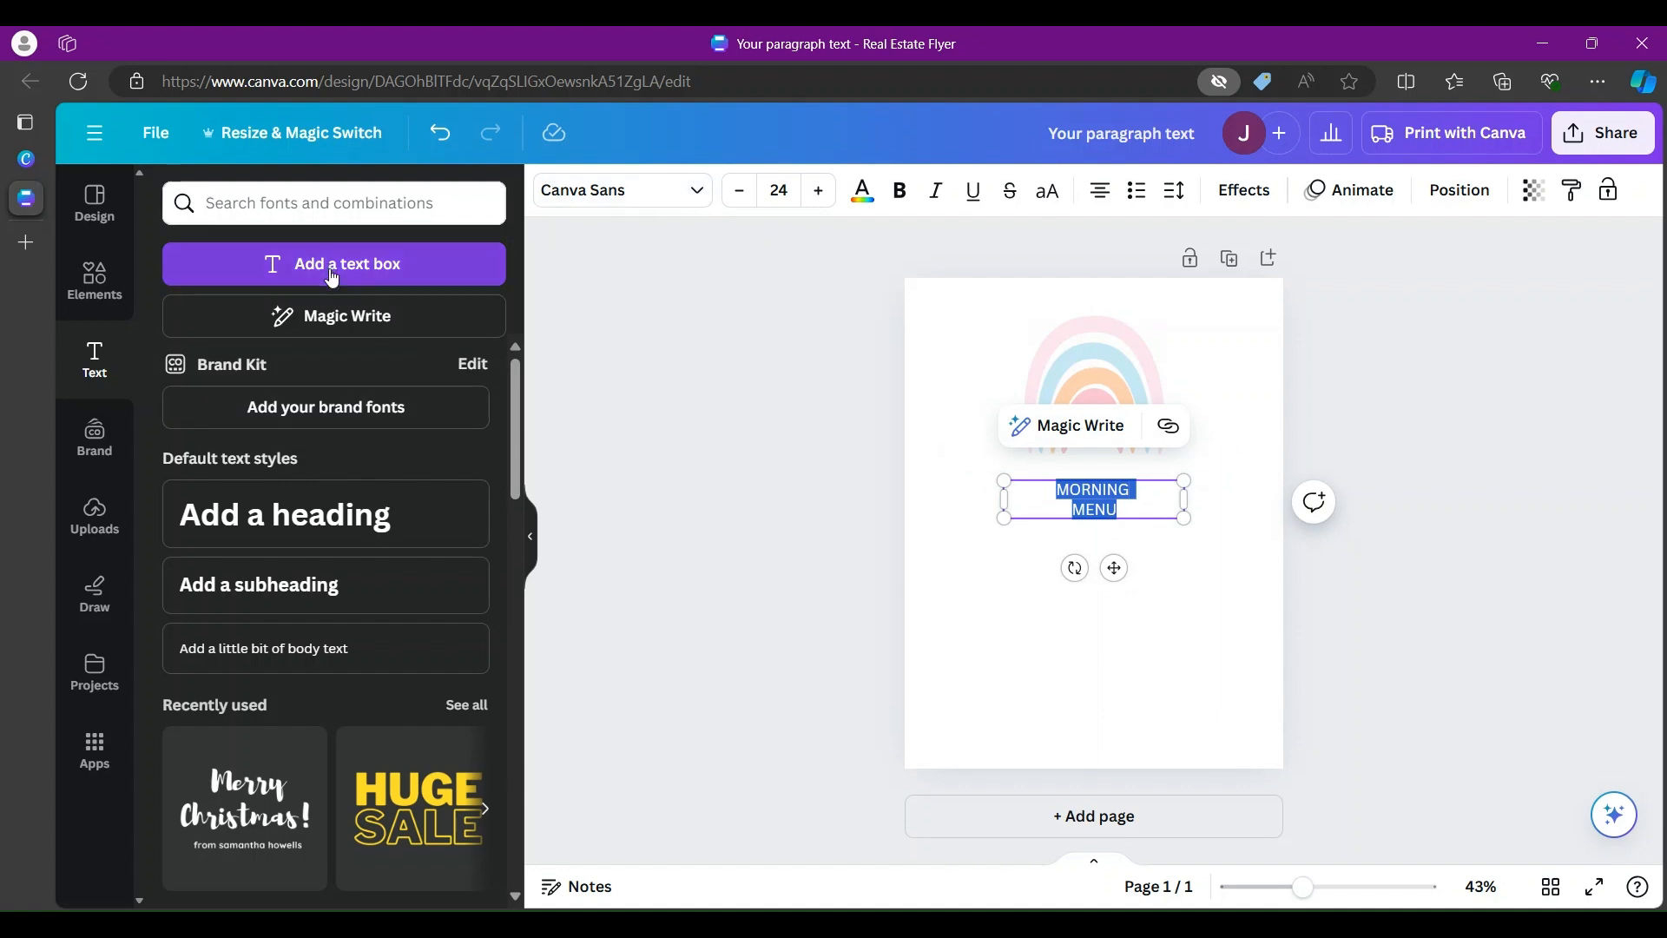
{"action": "left_click", "coordinate": [848, 202]}
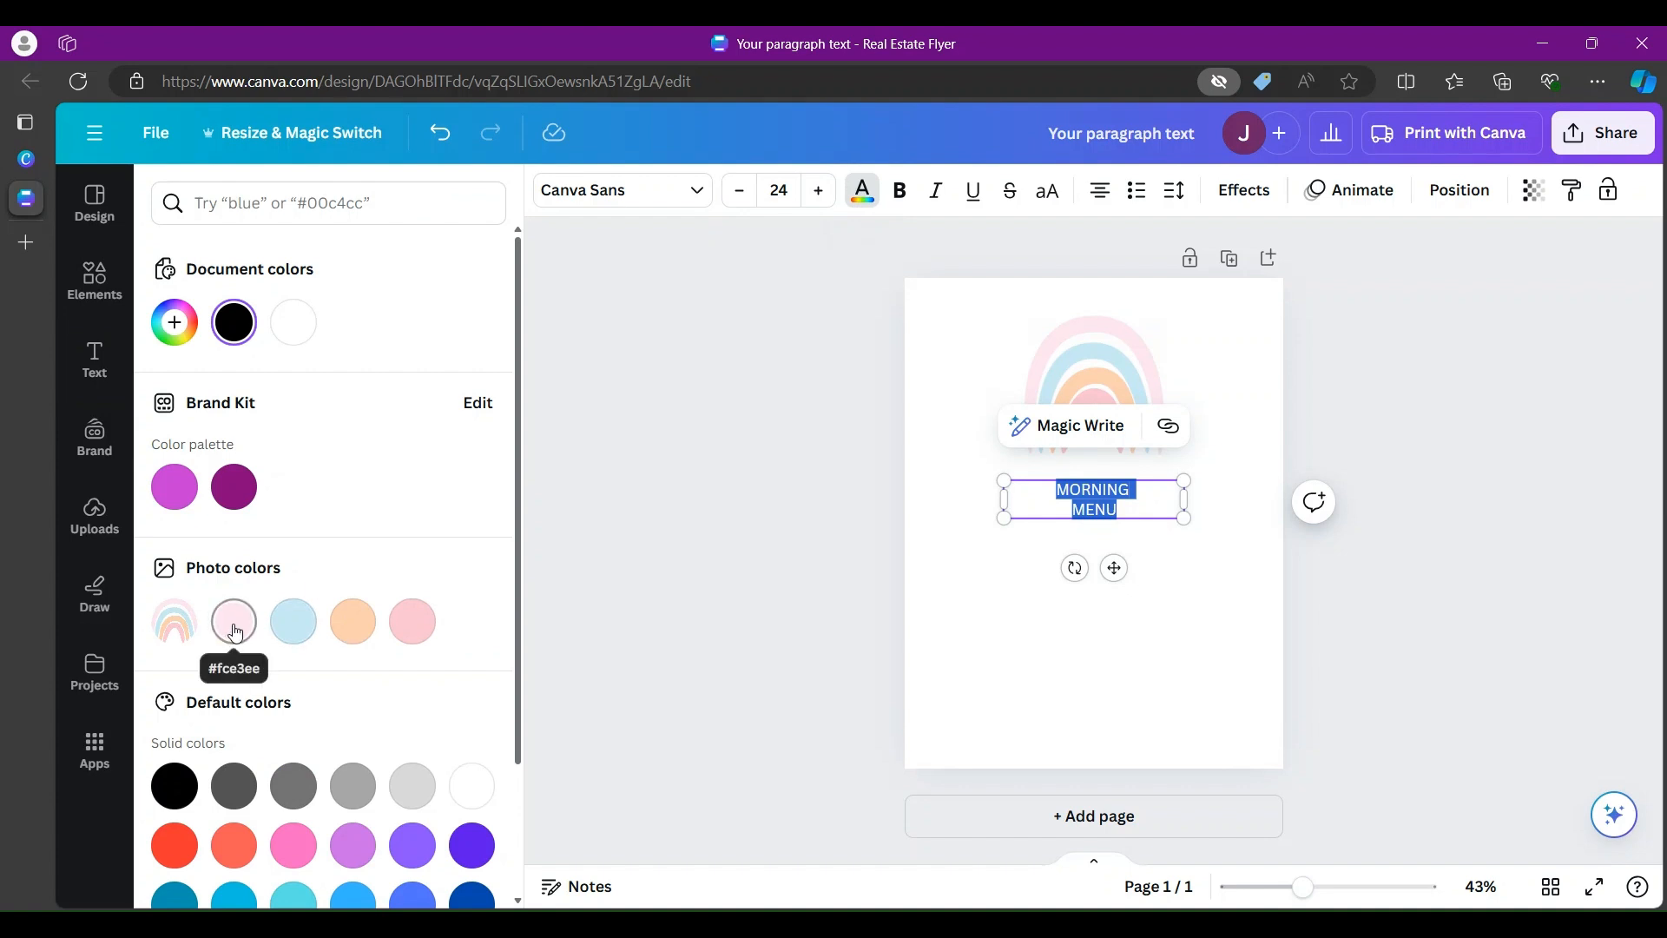
{"action": "left_click", "coordinate": [292, 621]}
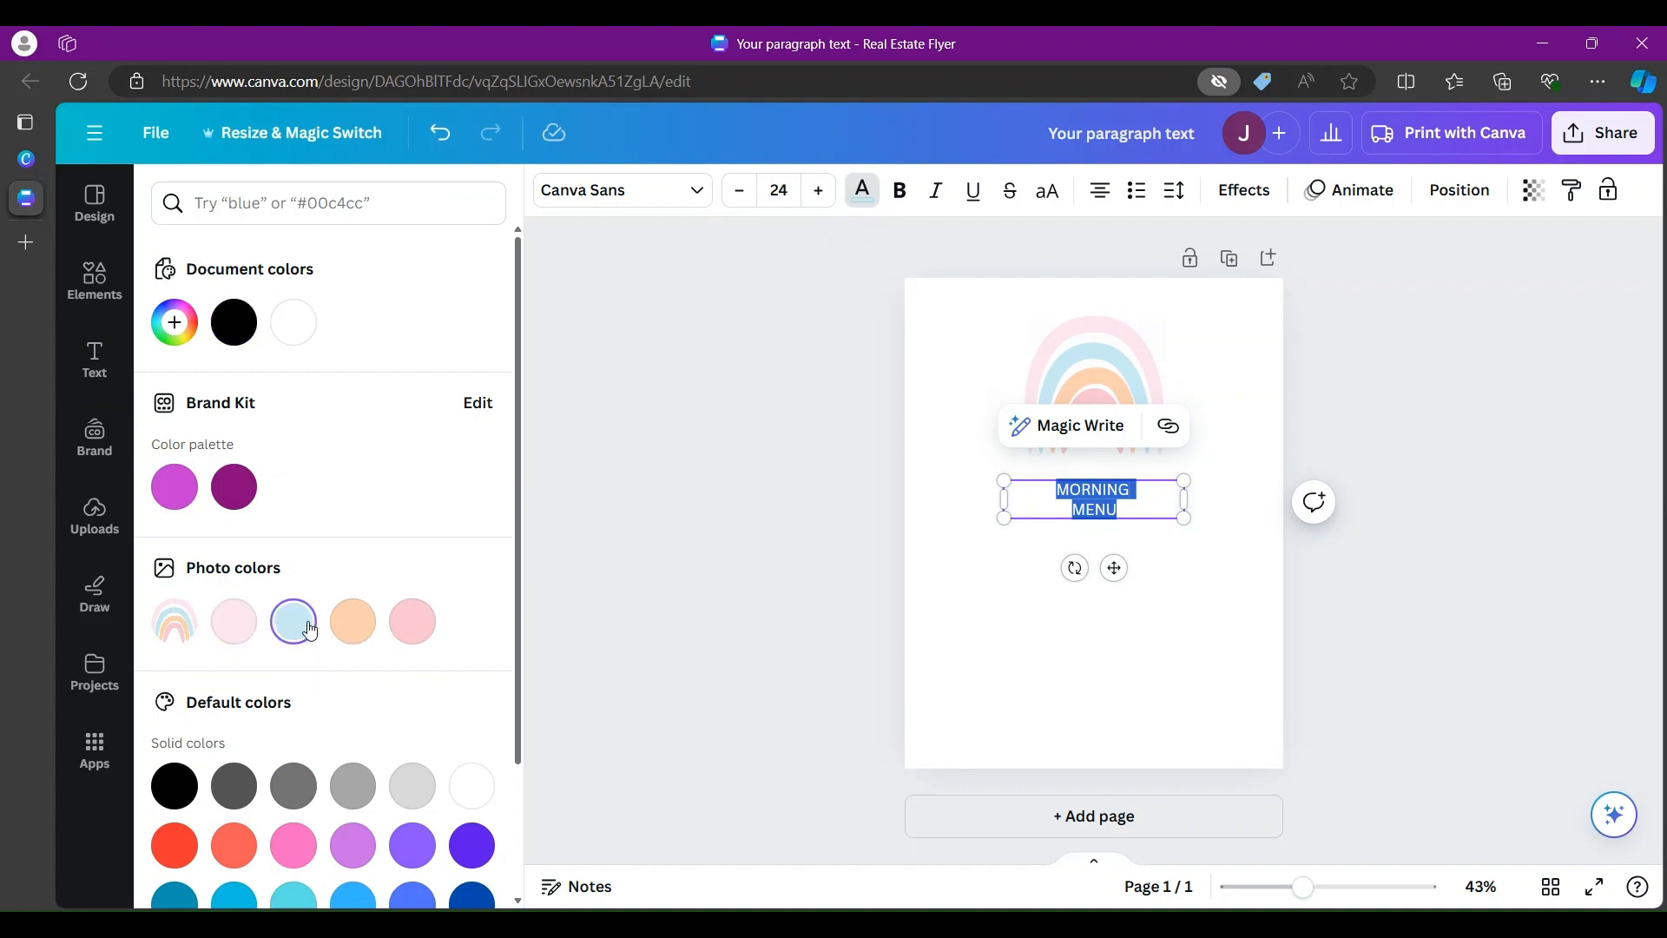
{"action": "left_click", "coordinate": [1092, 677]}
Step: Recolour both lines of the MORNING MENU text with the darker pink sampled from the rainbow graphic
{"action": "left_click", "coordinate": [1096, 489]}
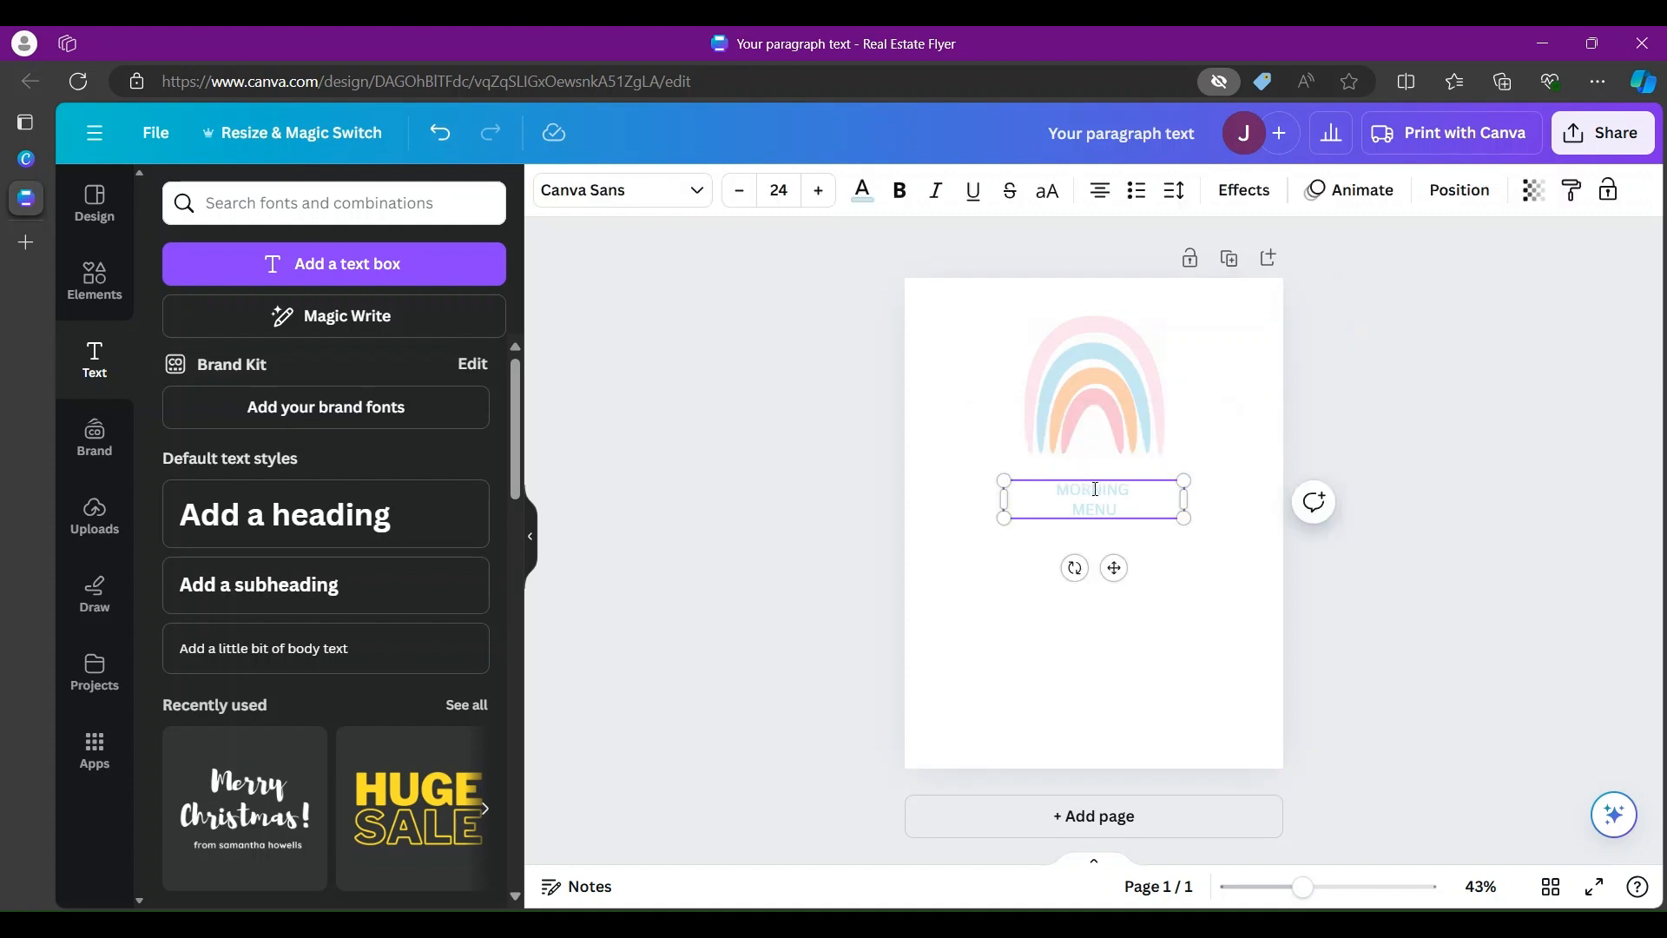
{"action": "double_click", "coordinate": [1095, 491]}
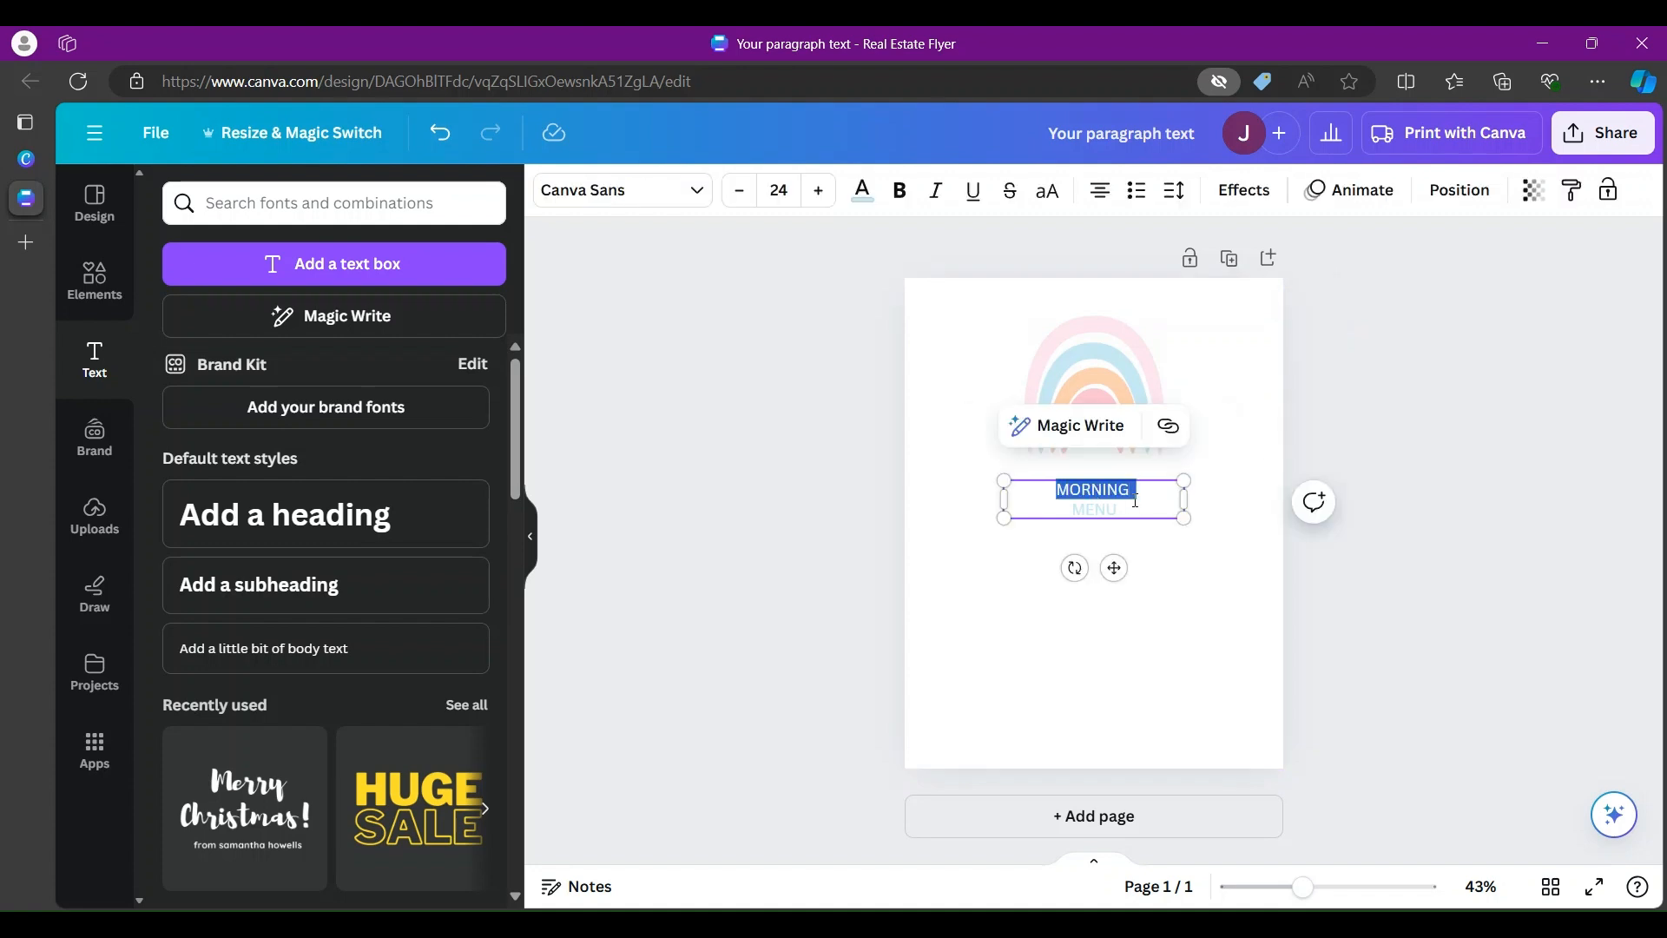
{"action": "left_click", "coordinate": [1130, 512]}
{"action": "left_click_drag", "start_coordinate": [1130, 512], "coordinate": [1055, 493]}
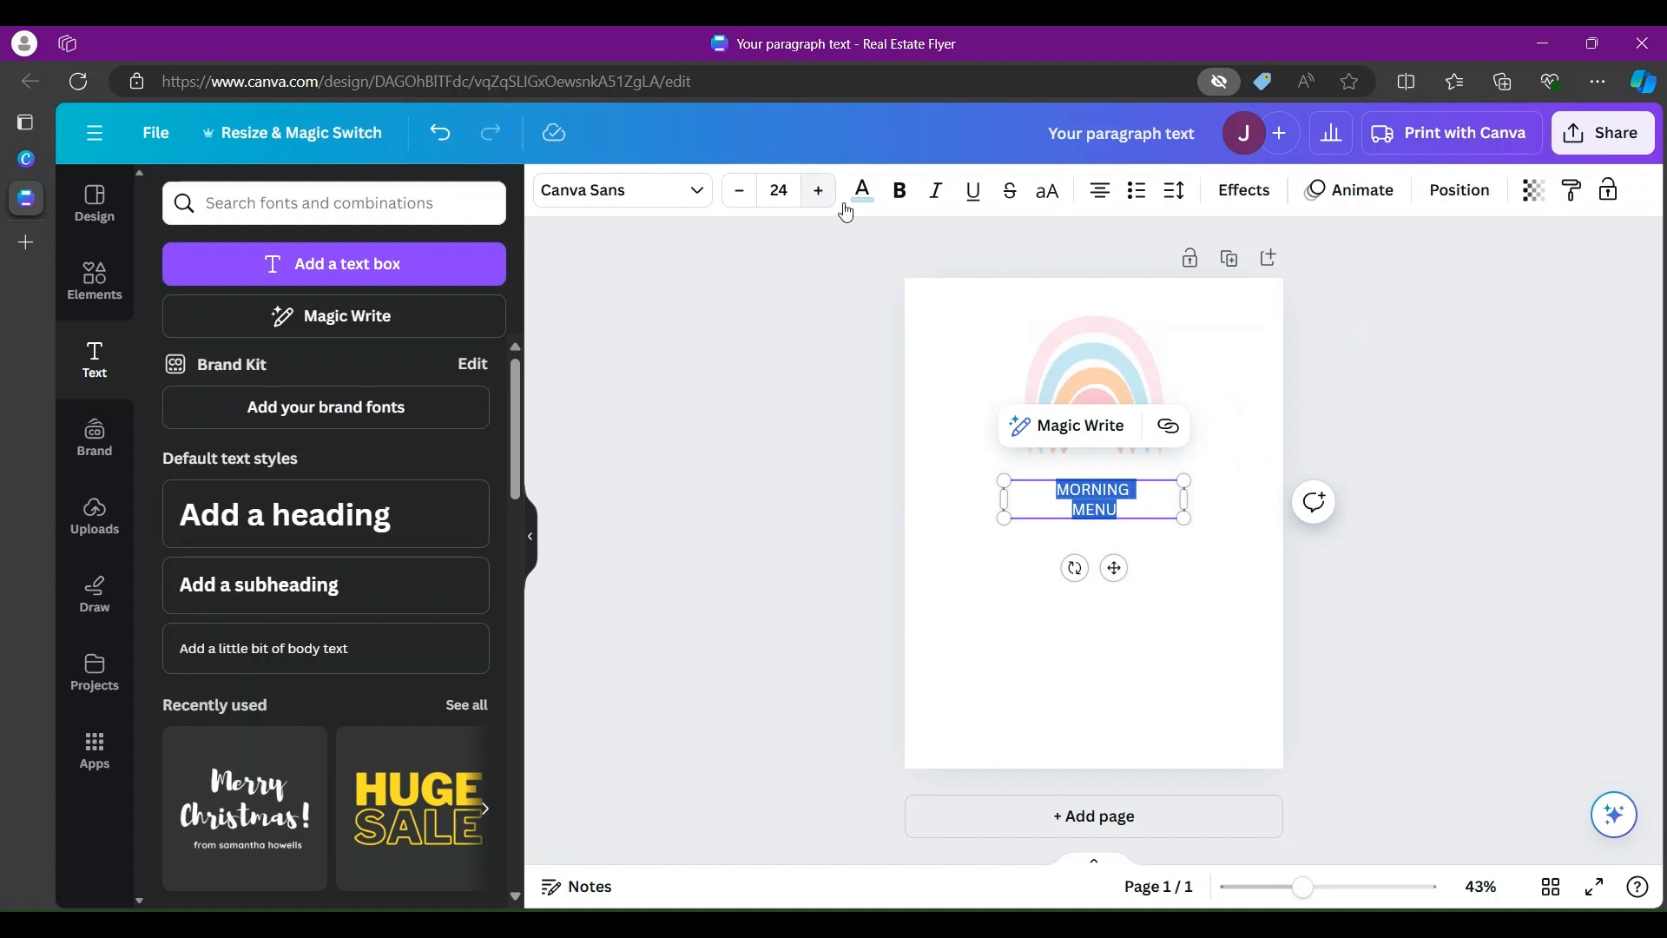
{"action": "left_click", "coordinate": [871, 198]}
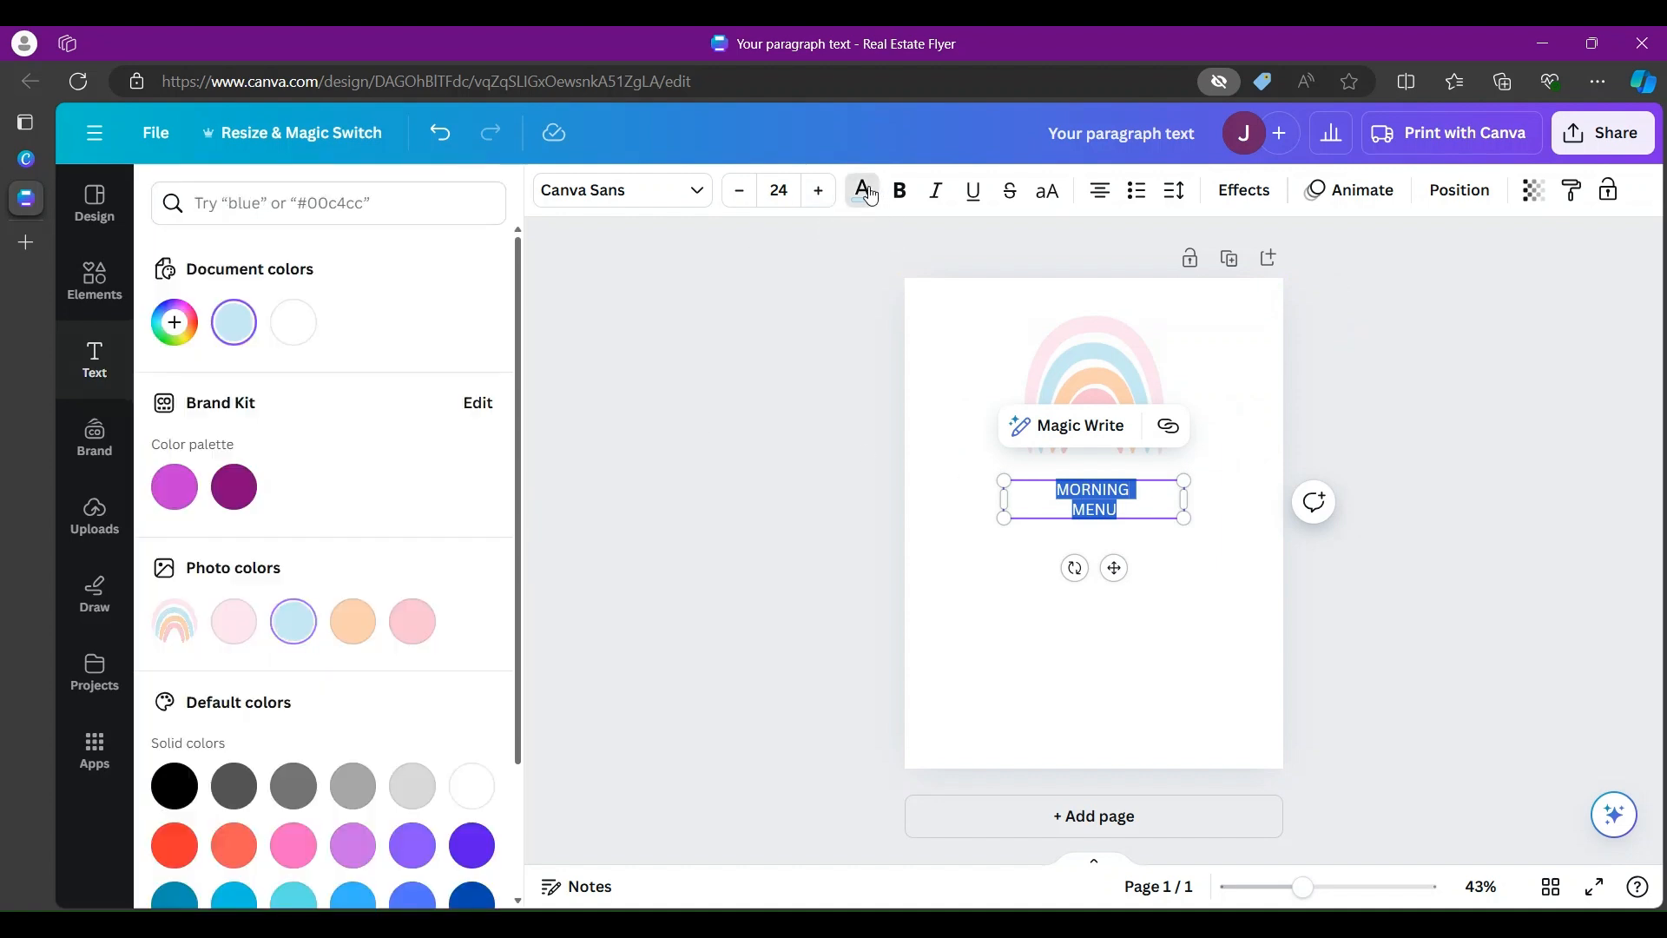
{"action": "left_click", "coordinate": [413, 622]}
{"action": "left_click", "coordinate": [1060, 726]}
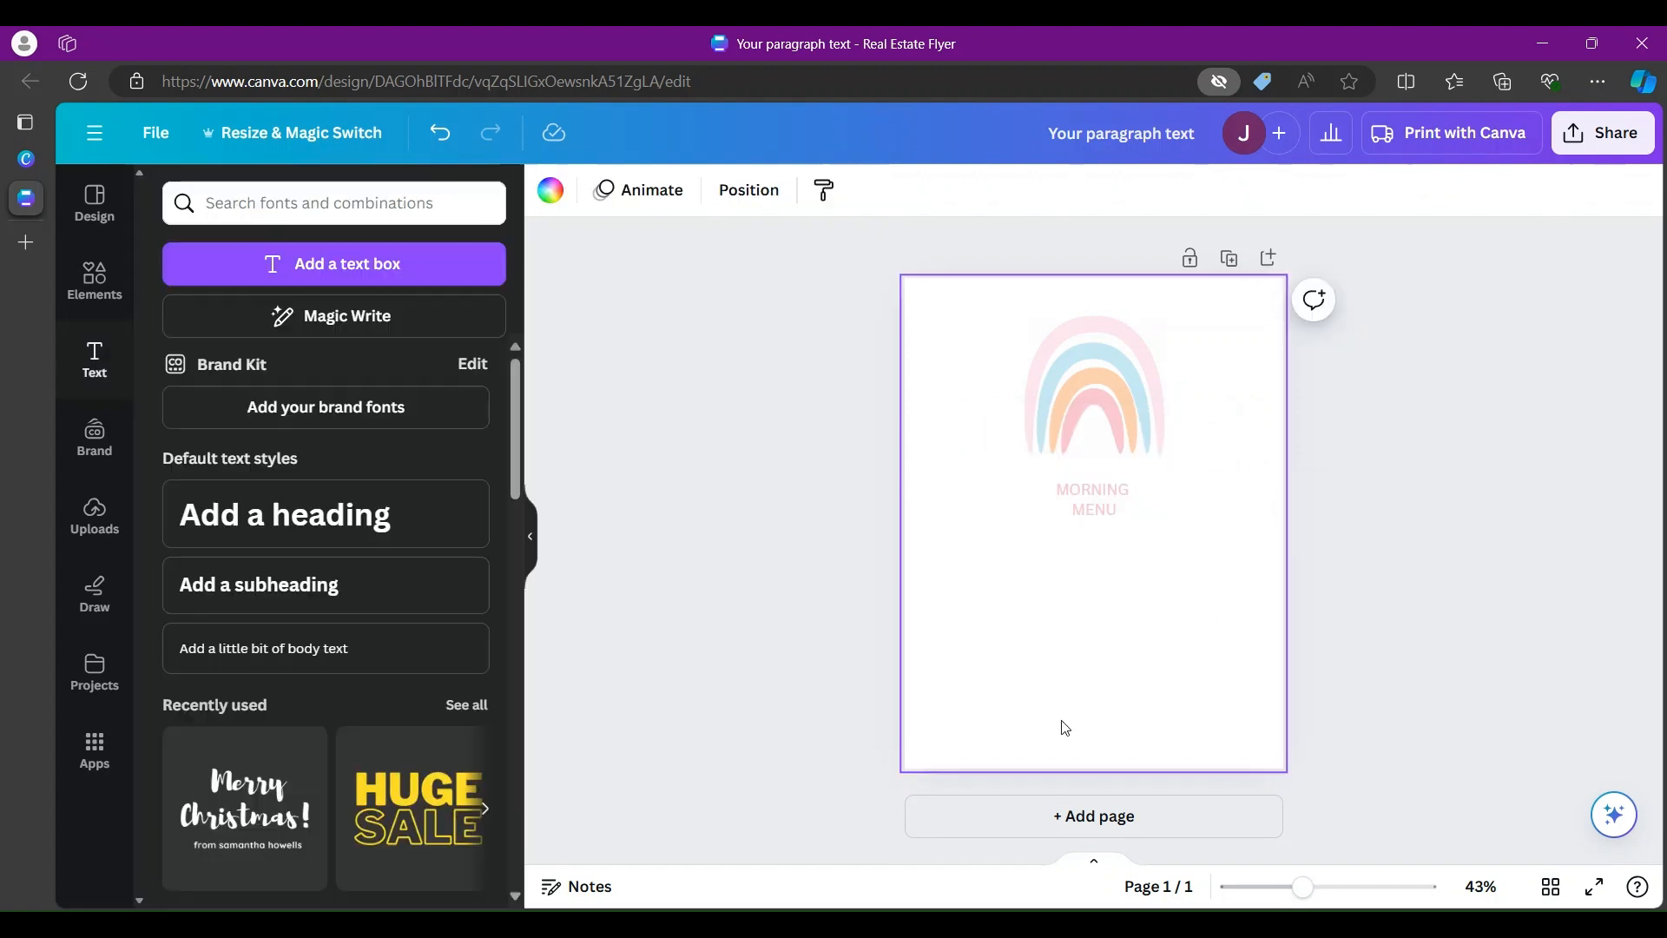
Step: Increase the MORNING MENU text size to 38 and move its text box up slightly, closer to the rainbow
{"action": "left_click", "coordinate": [1117, 507]}
{"action": "double_click", "coordinate": [1117, 509]}
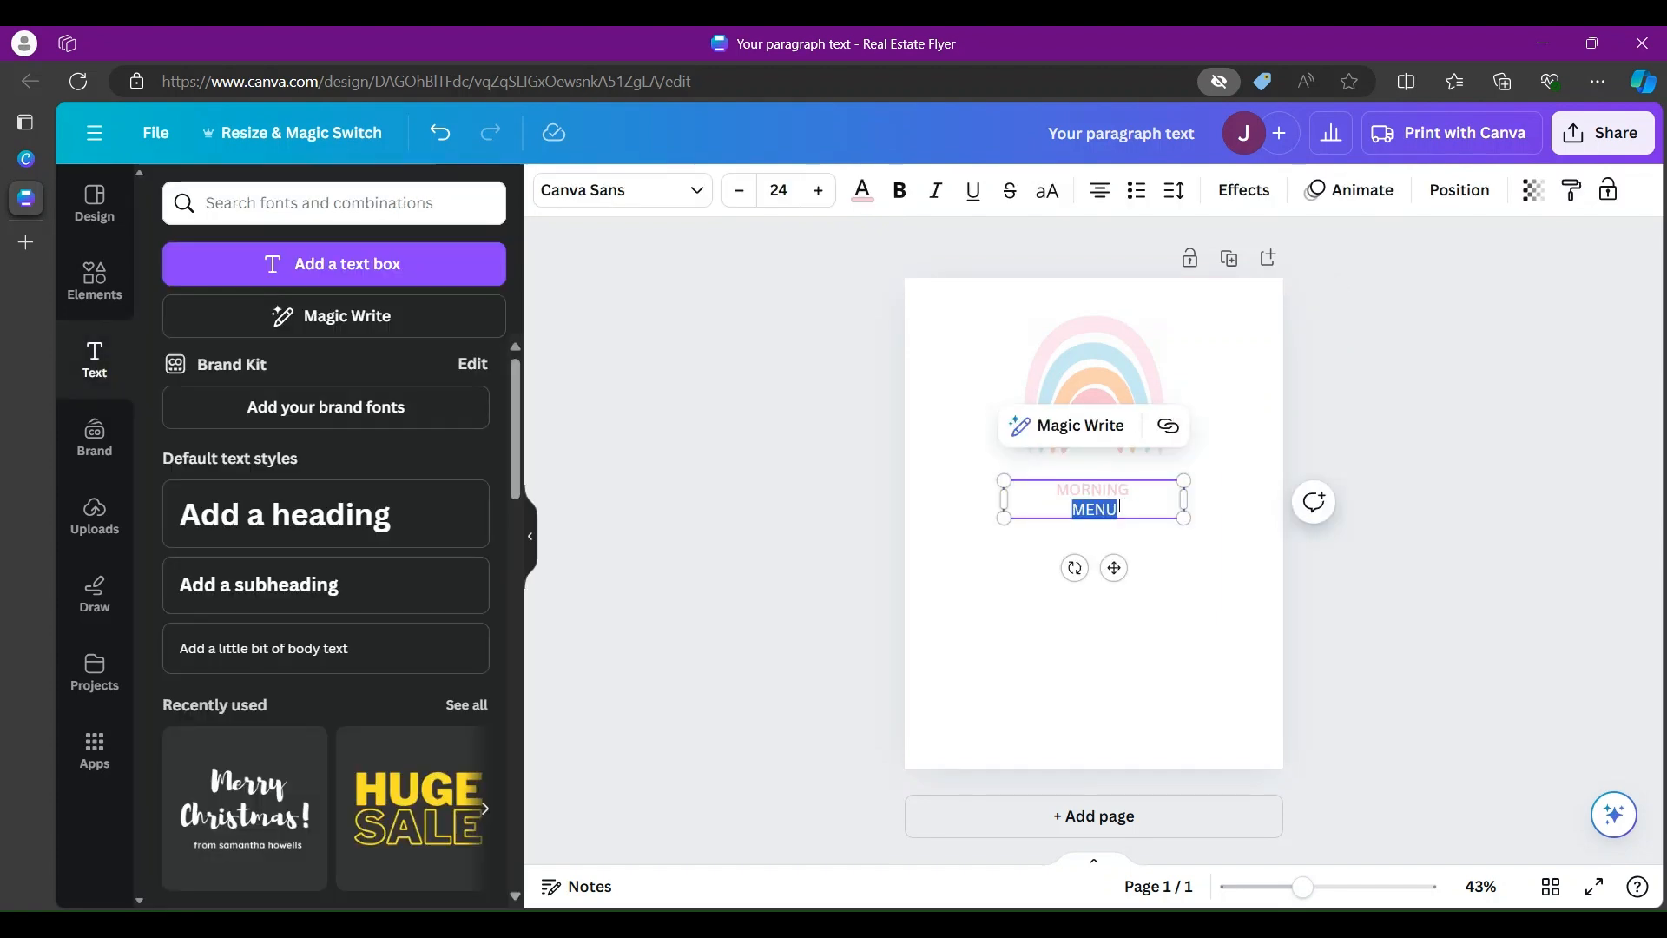
{"action": "left_click", "coordinate": [1120, 506]}
{"action": "key", "text": "ctrl+a"}
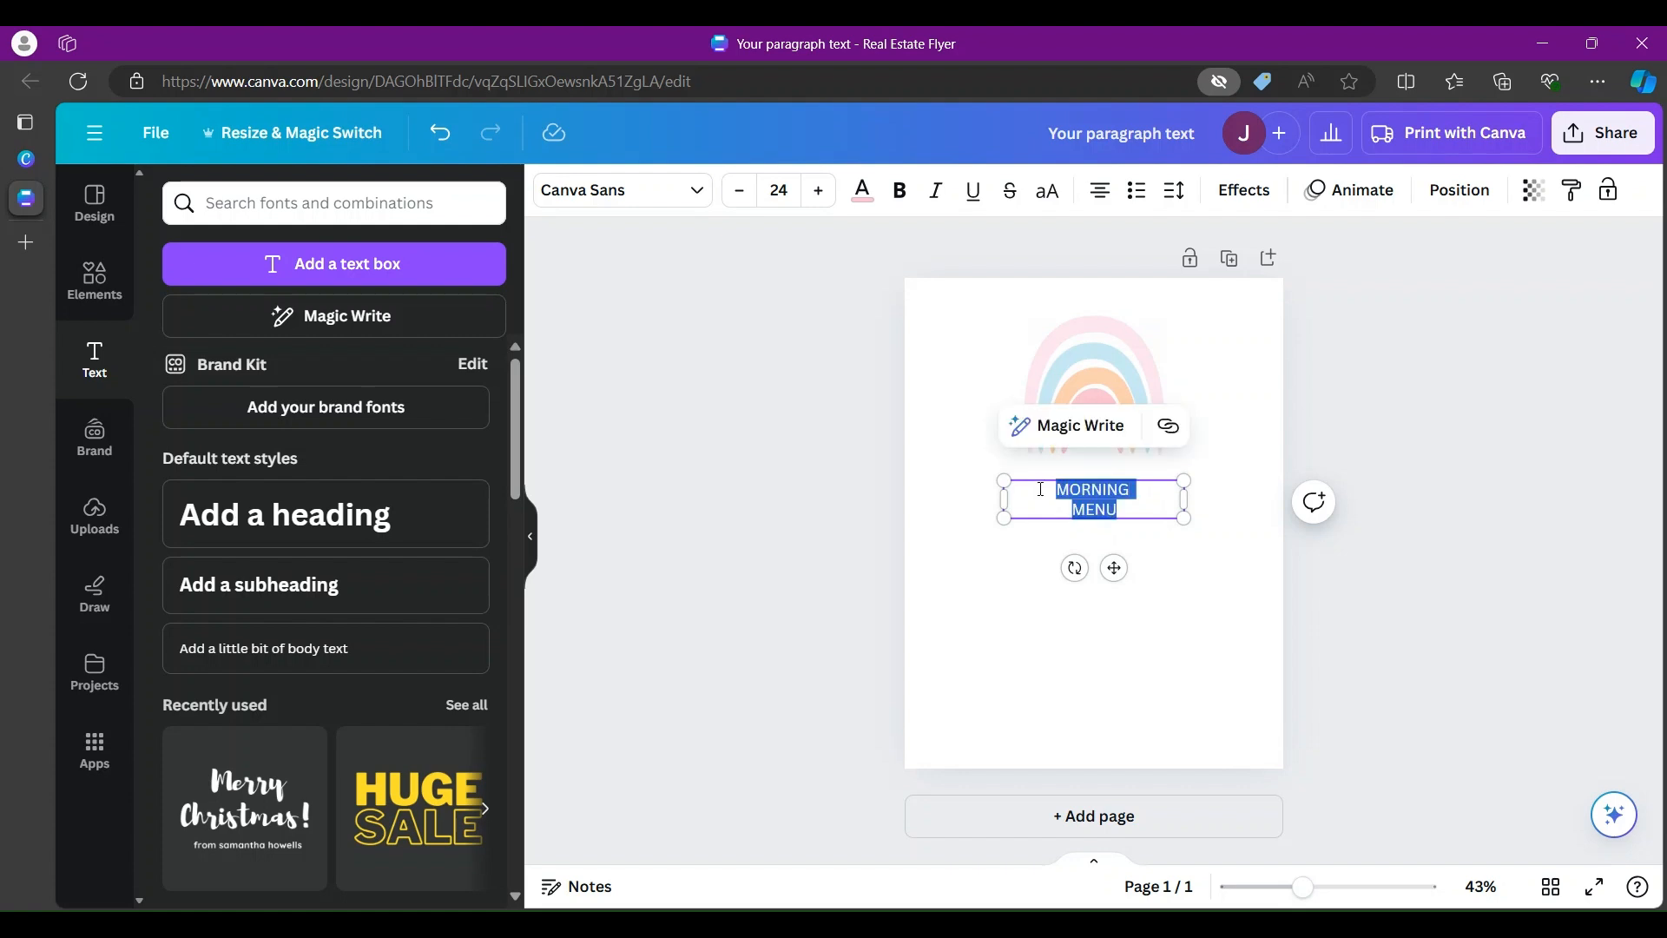
{"action": "left_click", "coordinate": [694, 193]}
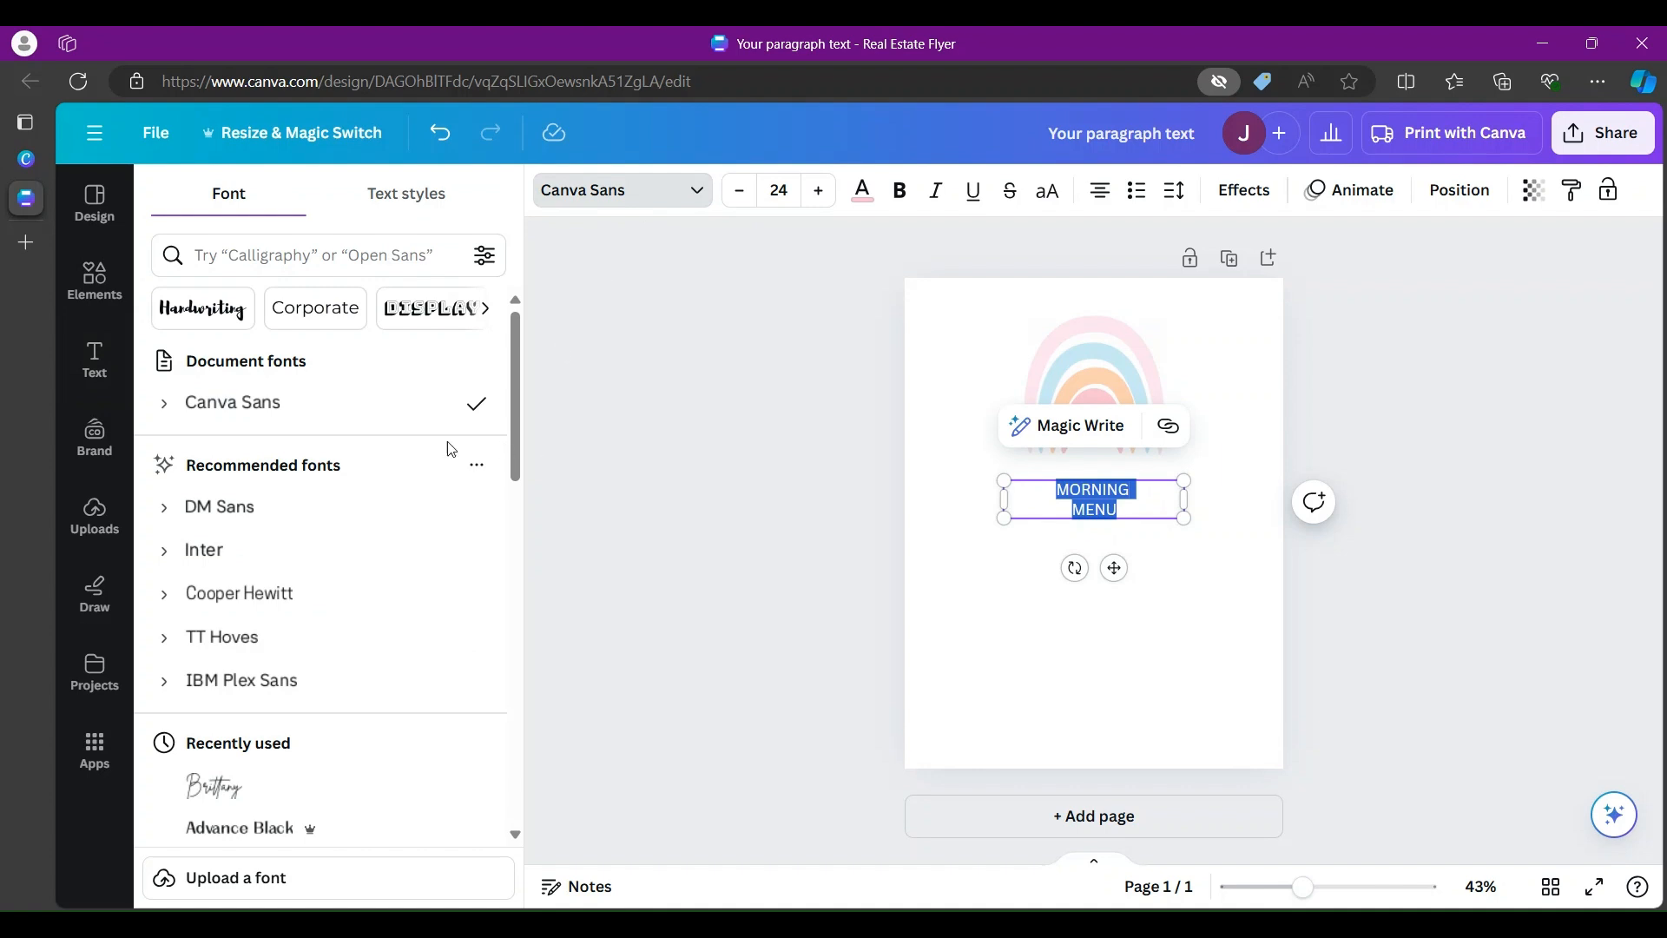
{"action": "left_click", "coordinate": [823, 204]}
{"action": "left_click", "coordinate": [823, 204]}
{"action": "left_click", "coordinate": [823, 204]}
{"action": "left_click", "coordinate": [823, 204]}
{"action": "left_click", "coordinate": [823, 204]}
{"action": "left_click", "coordinate": [823, 204]}
{"action": "left_click", "coordinate": [823, 205]}
{"action": "left_click", "coordinate": [823, 205]}
{"action": "left_click", "coordinate": [824, 205]}
{"action": "left_click", "coordinate": [824, 205]}
{"action": "left_click", "coordinate": [823, 205]}
{"action": "left_click", "coordinate": [823, 206]}
{"action": "left_click", "coordinate": [823, 206]}
{"action": "left_click", "coordinate": [823, 206]}
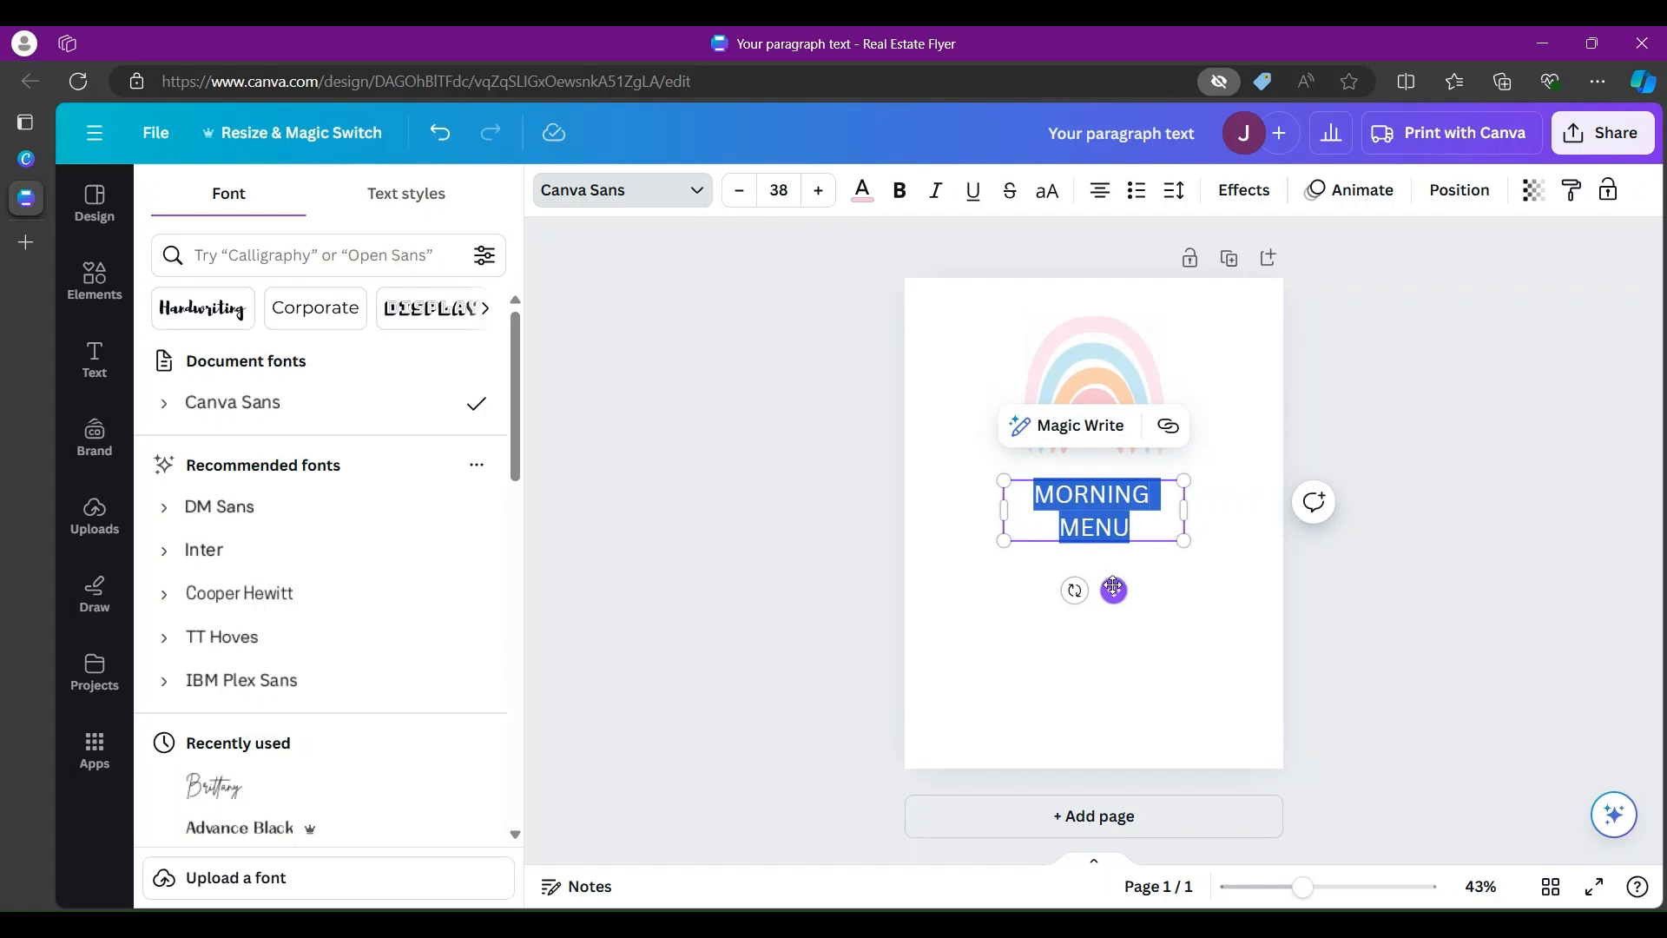
{"action": "left_click_drag", "start_coordinate": [1112, 587], "coordinate": [1109, 575]}
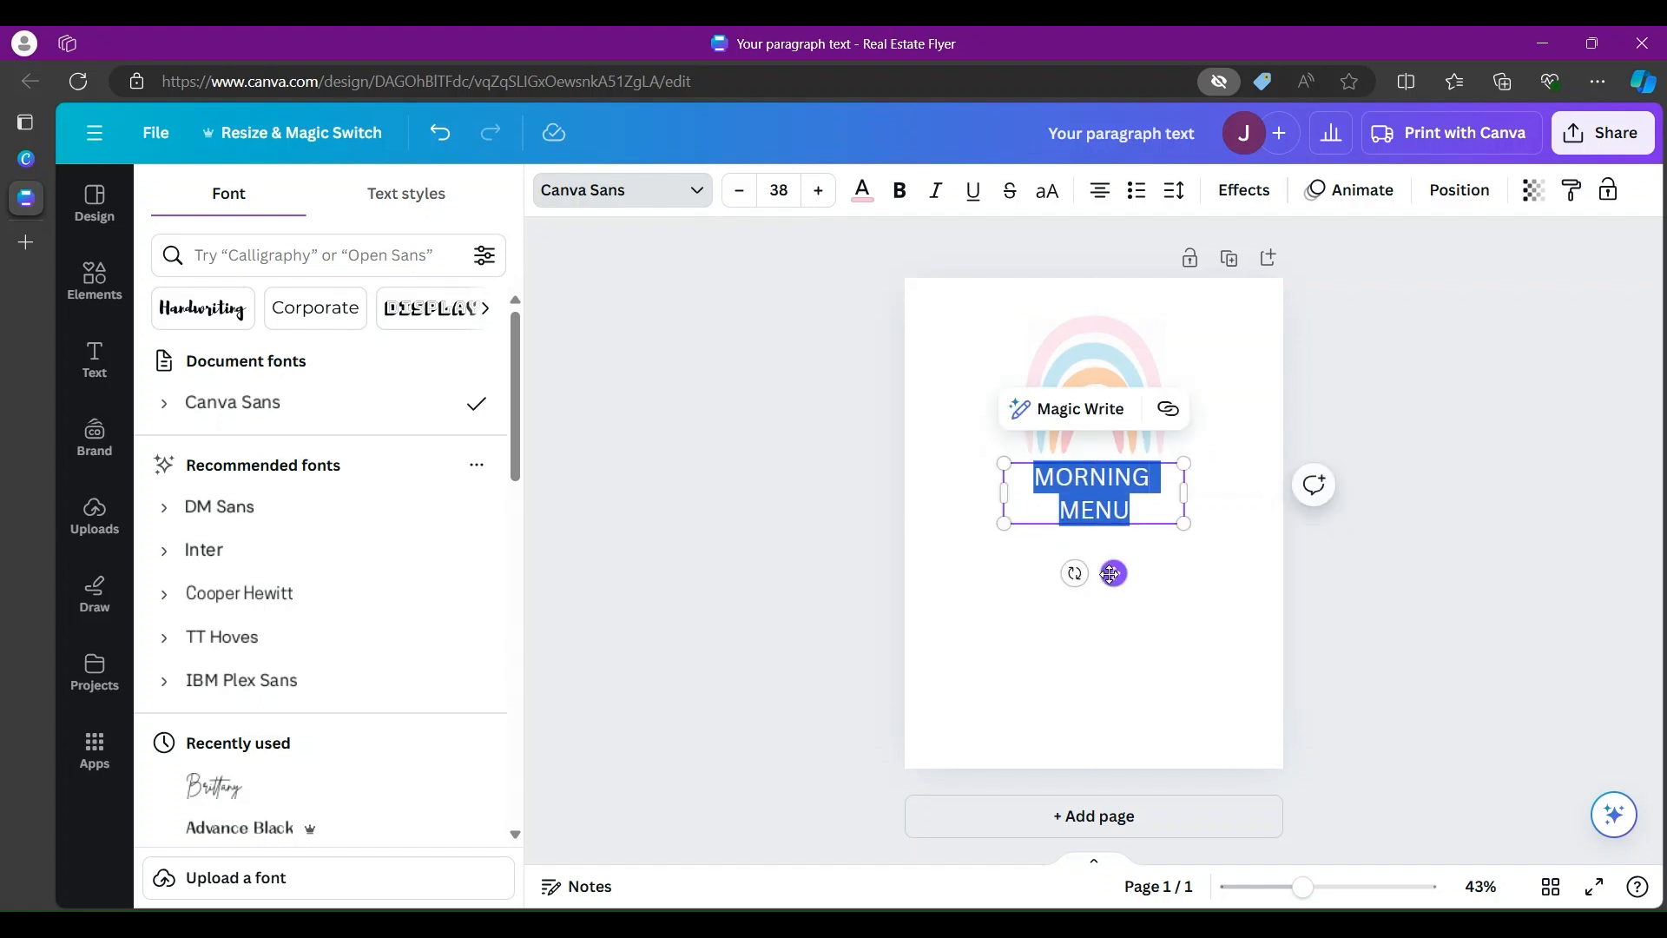
Step: Change the font of the MORNING MENU text to Lulu Font TH
{"action": "left_click", "coordinate": [708, 196]}
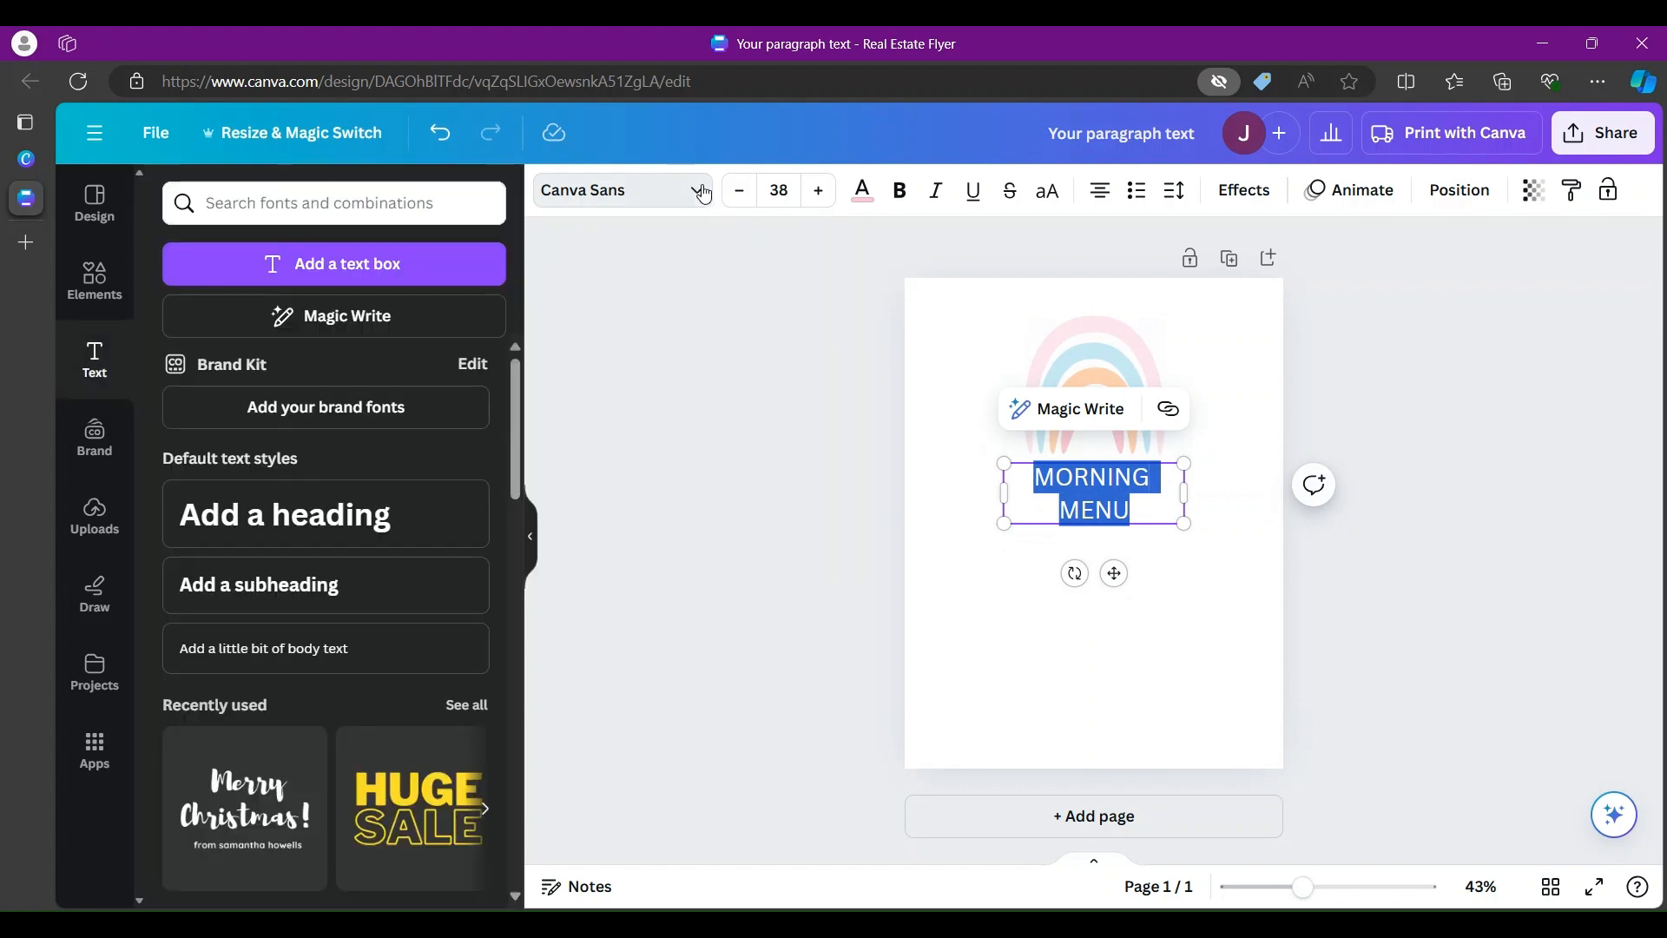
{"action": "left_click", "coordinate": [704, 193]}
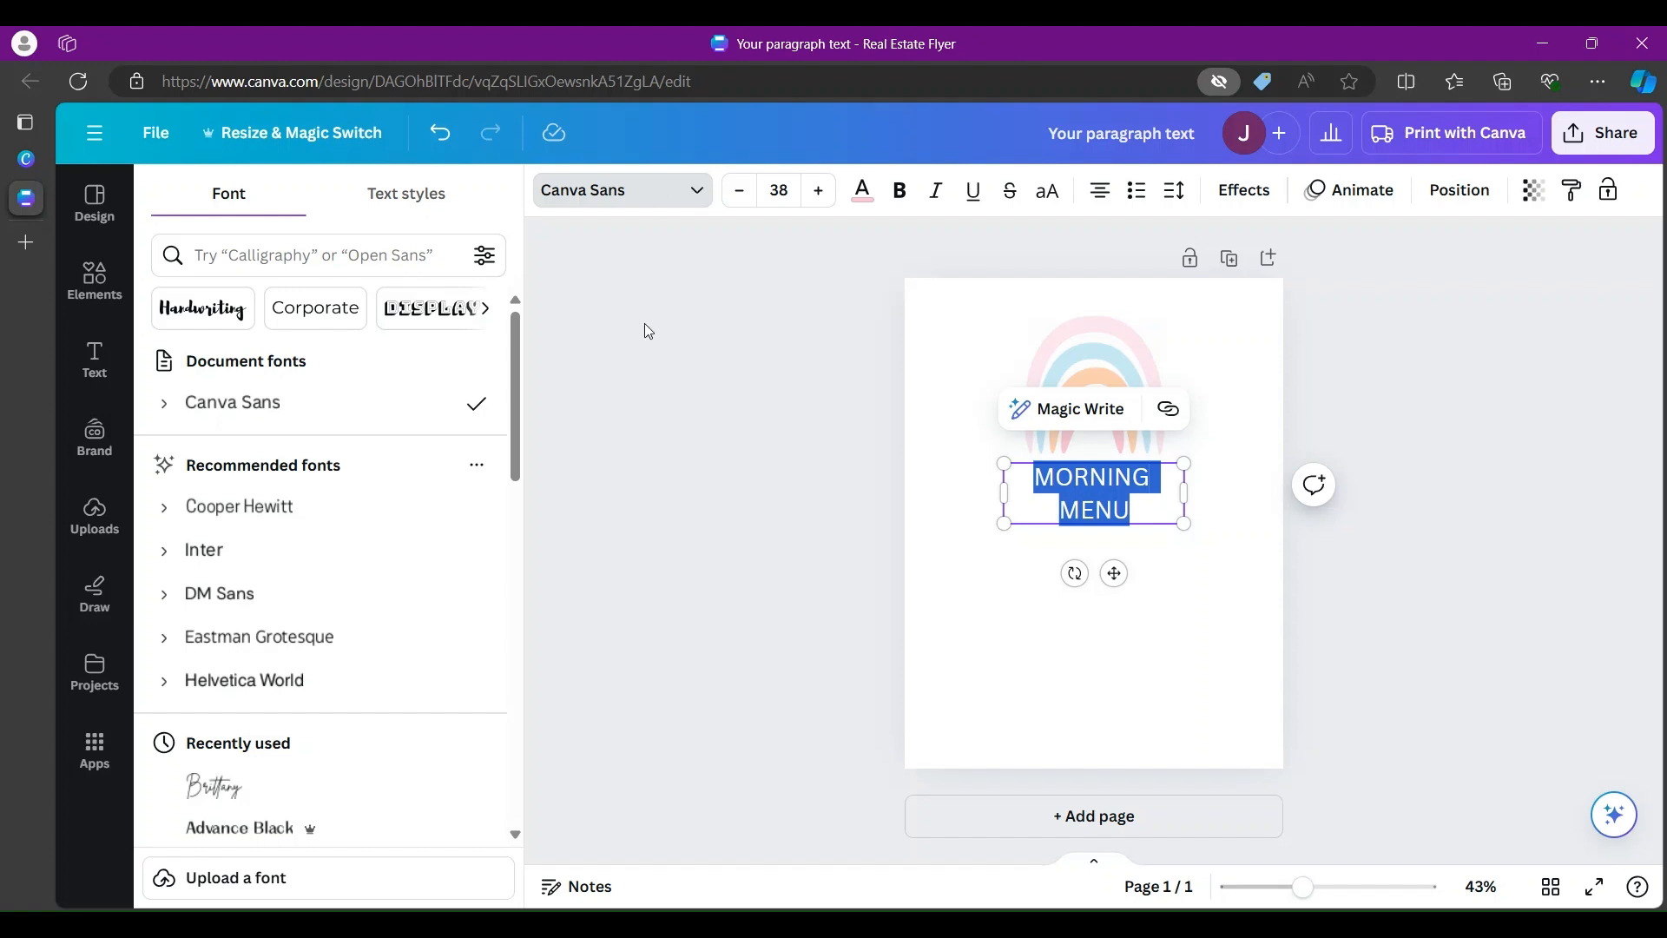
{"action": "left_click_drag", "start_coordinate": [517, 476], "coordinate": [532, 554]}
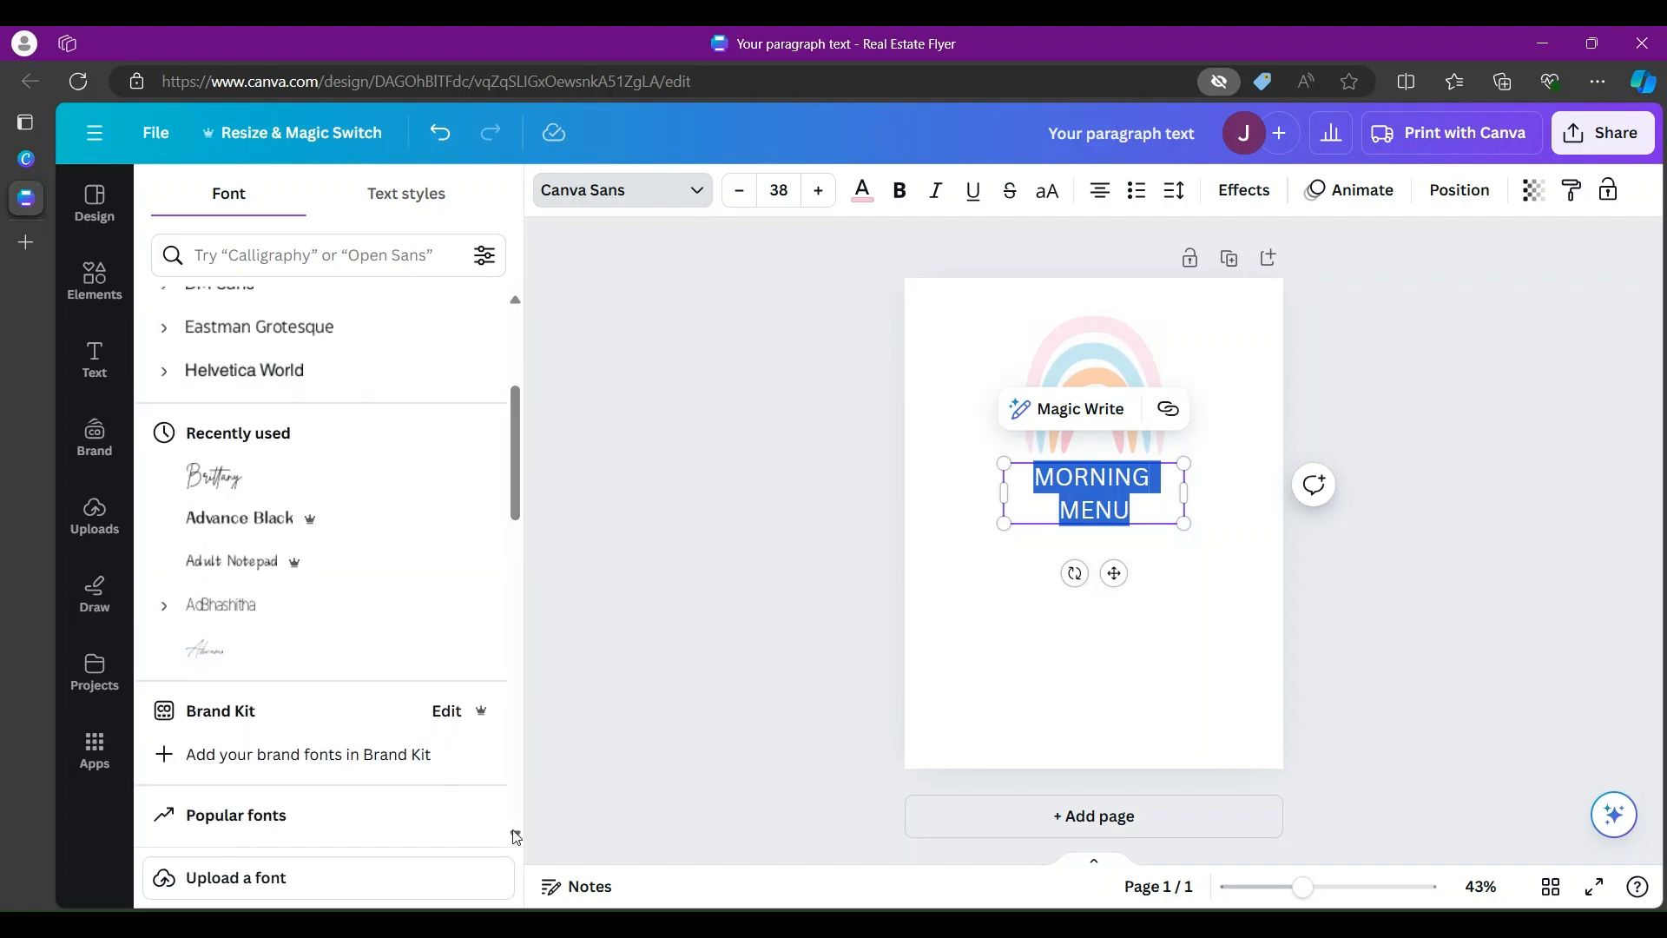
{"action": "scroll", "coordinate": [519, 839], "scroll_direction": "down", "scroll_amount": 5}
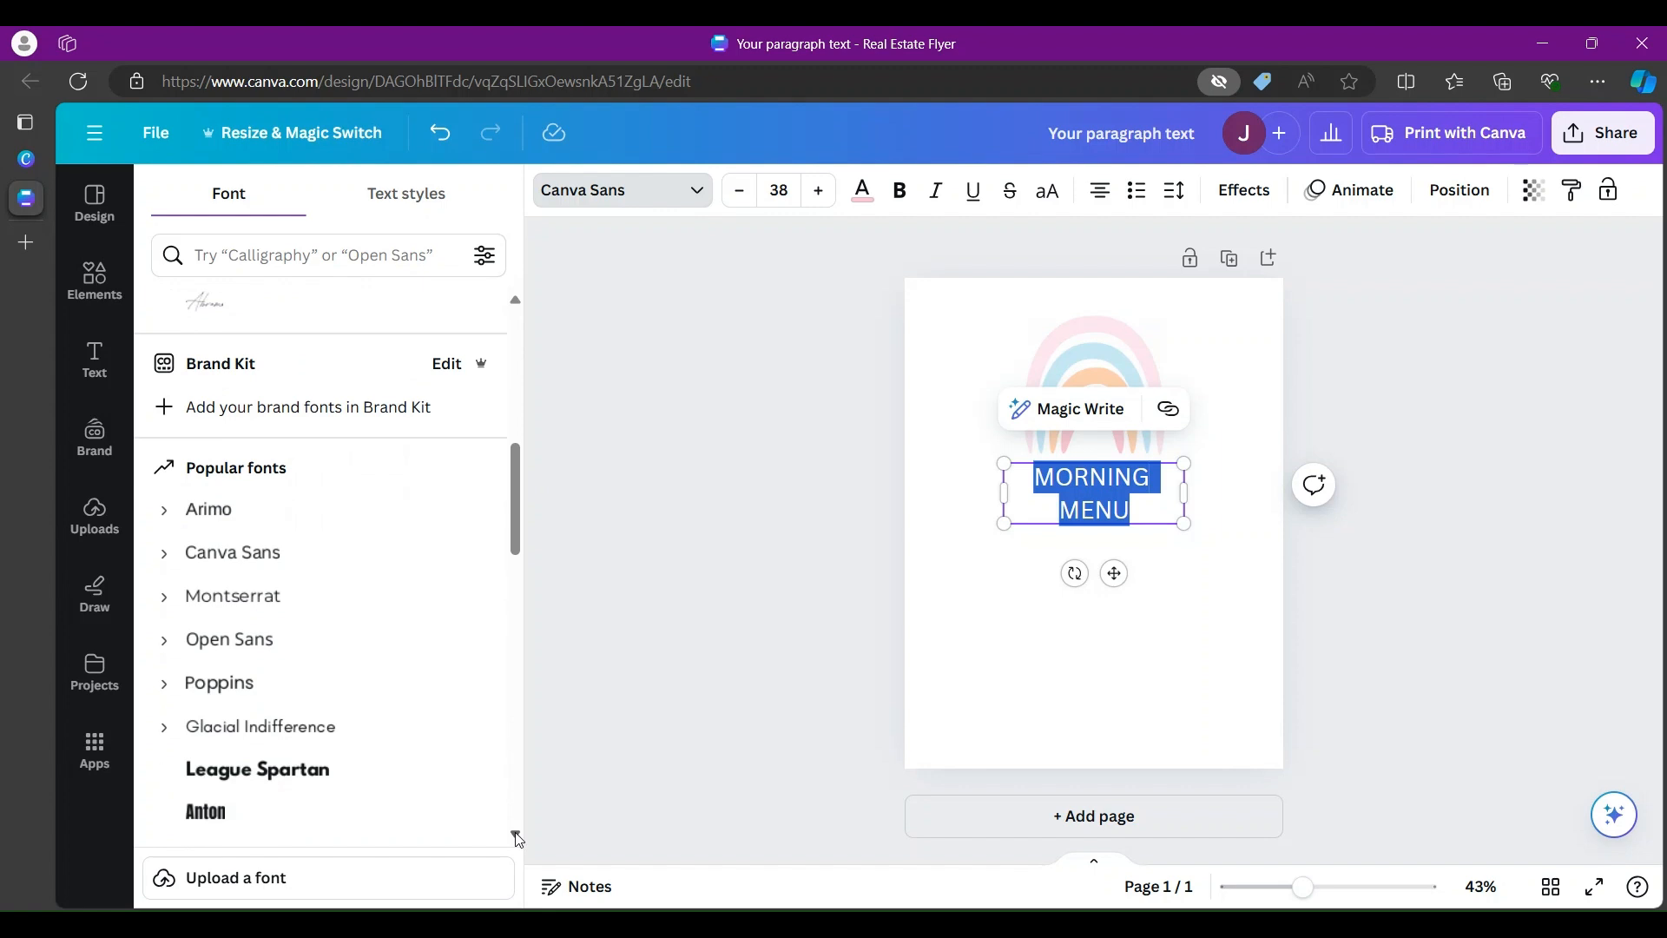
{"action": "scroll", "coordinate": [519, 838], "scroll_direction": "down", "scroll_amount": 5}
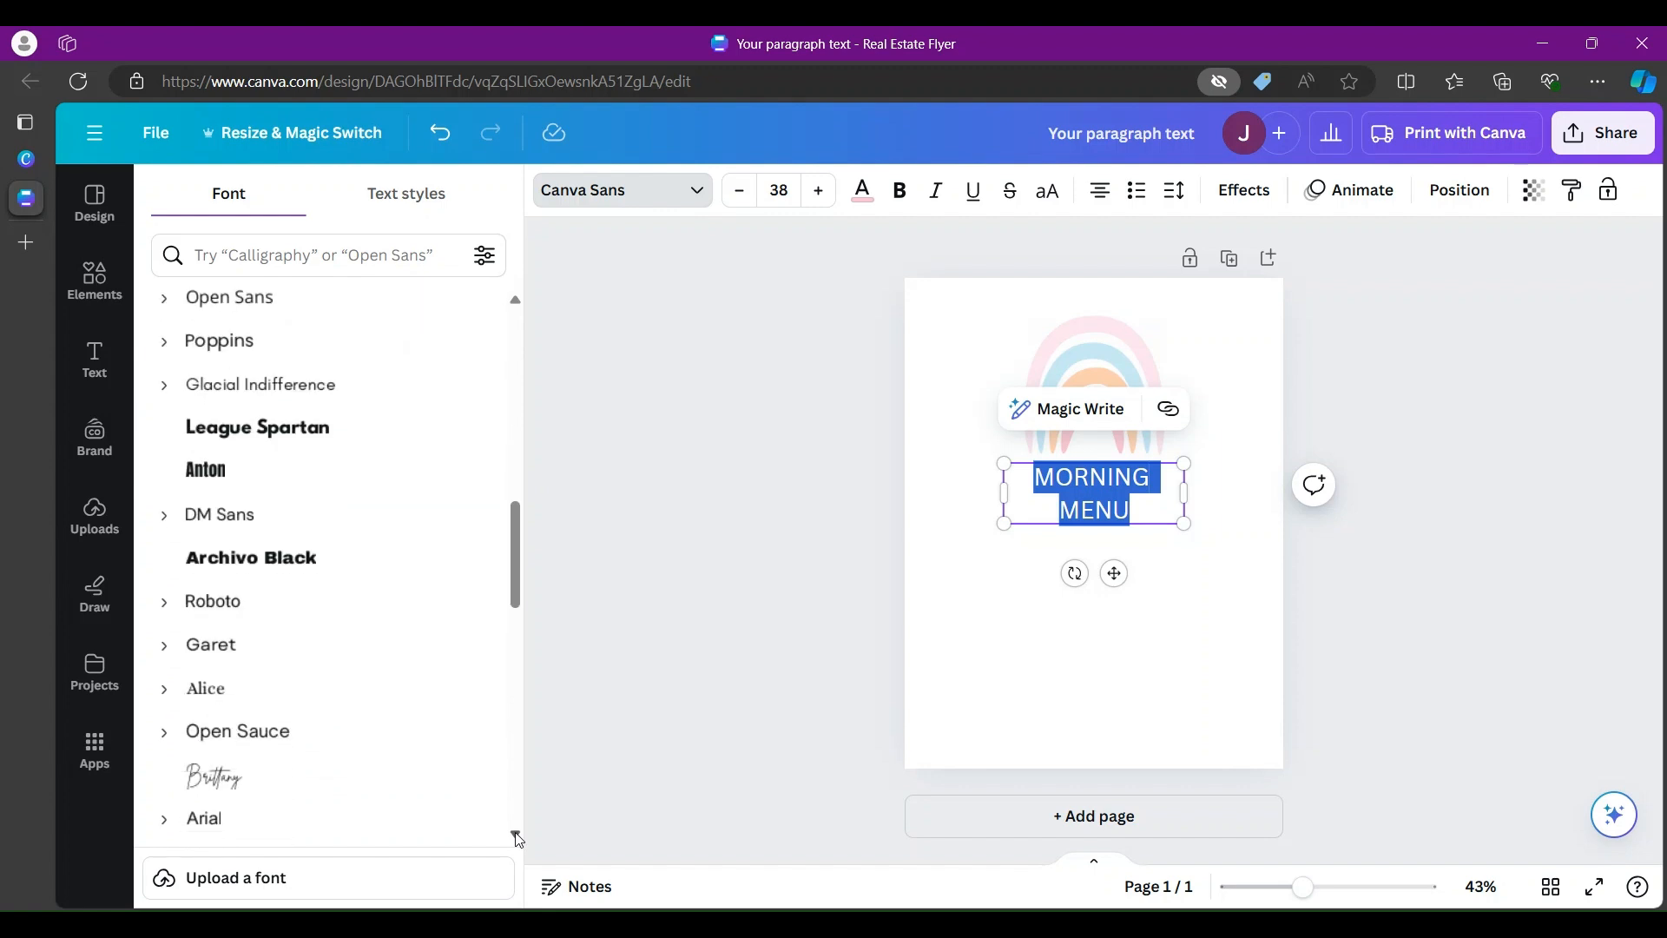
{"action": "scroll", "coordinate": [518, 838], "scroll_direction": "down", "scroll_amount": 1}
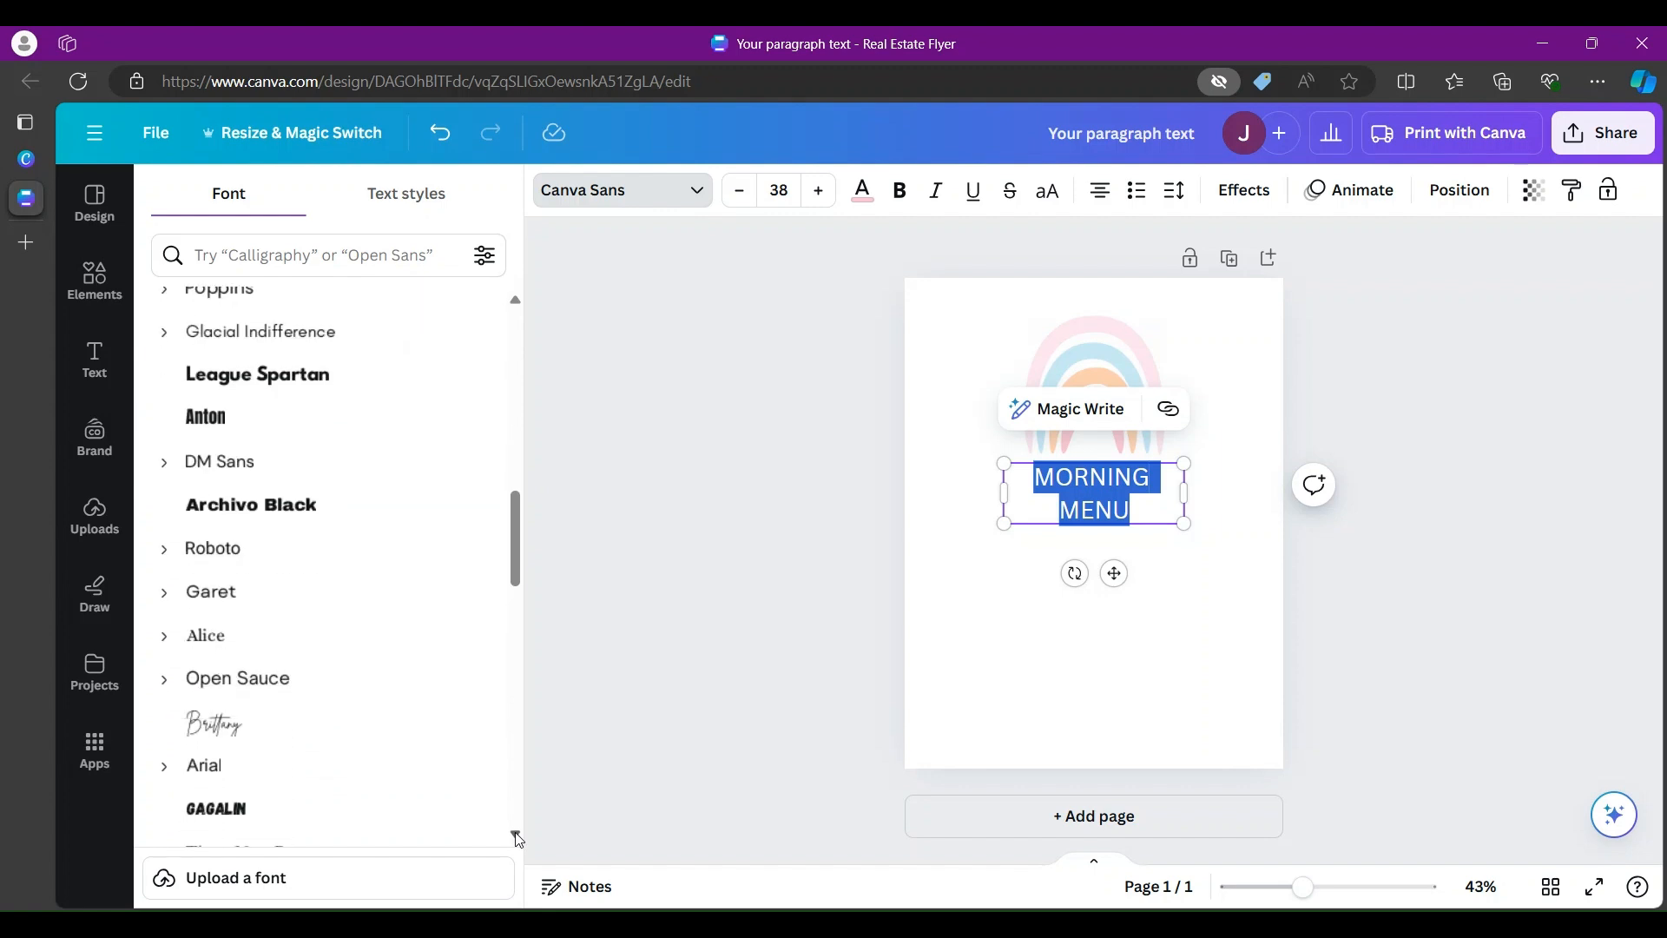
{"action": "scroll", "coordinate": [518, 839], "scroll_direction": "down", "scroll_amount": 5}
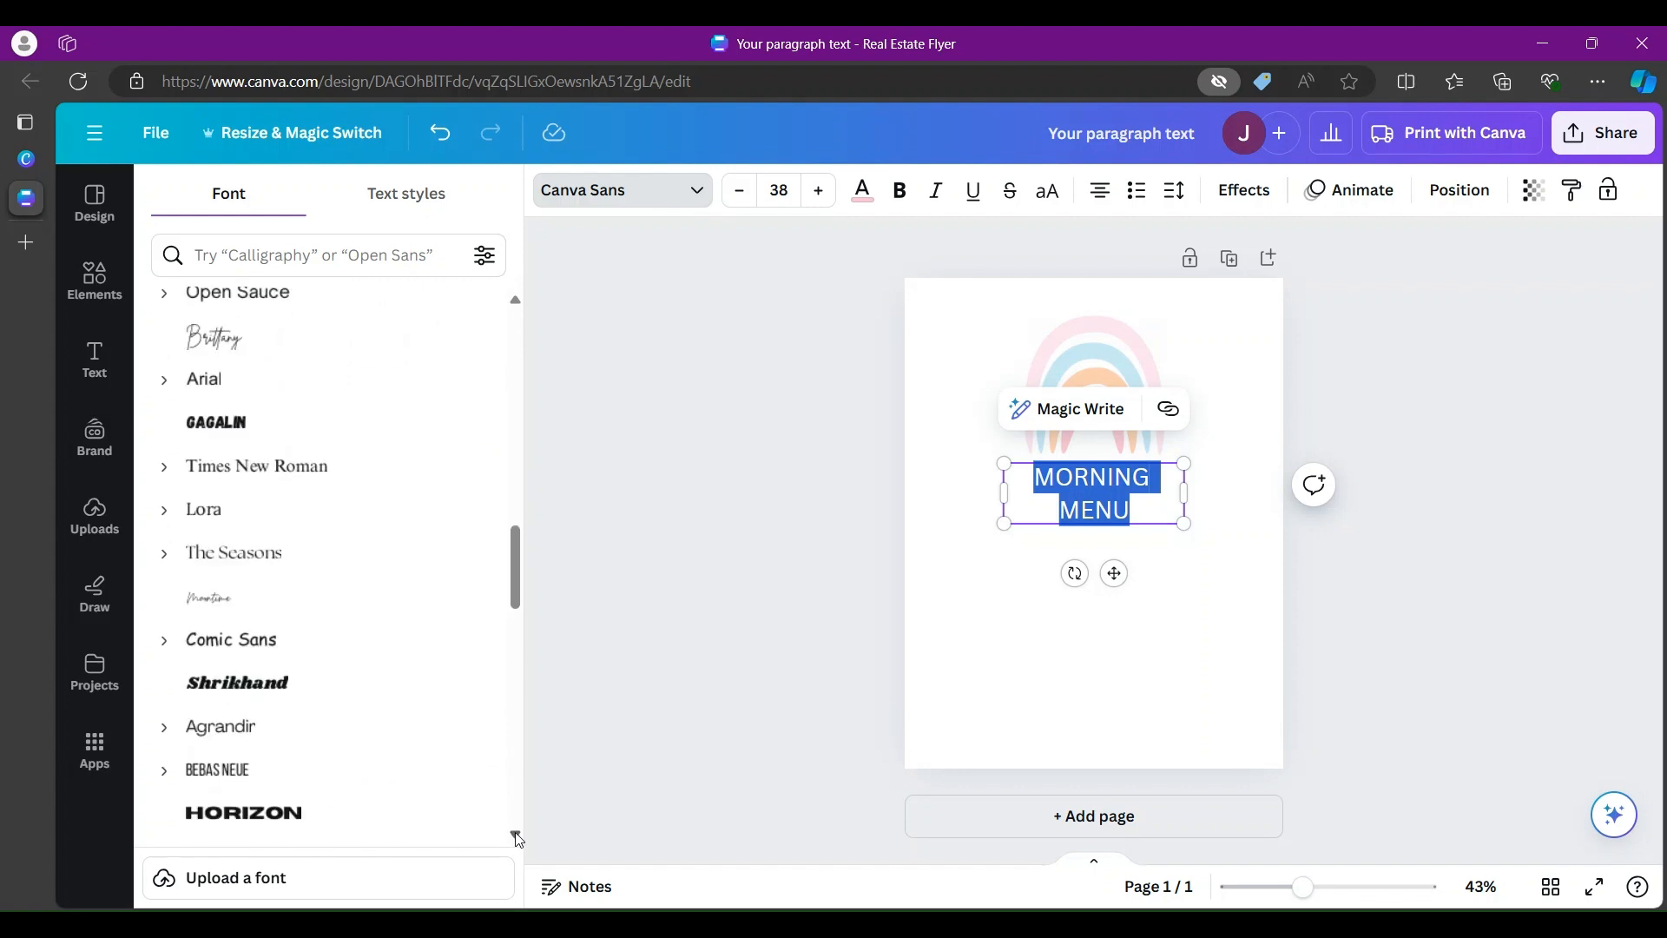
{"action": "scroll", "coordinate": [518, 839], "scroll_direction": "down", "scroll_amount": 2}
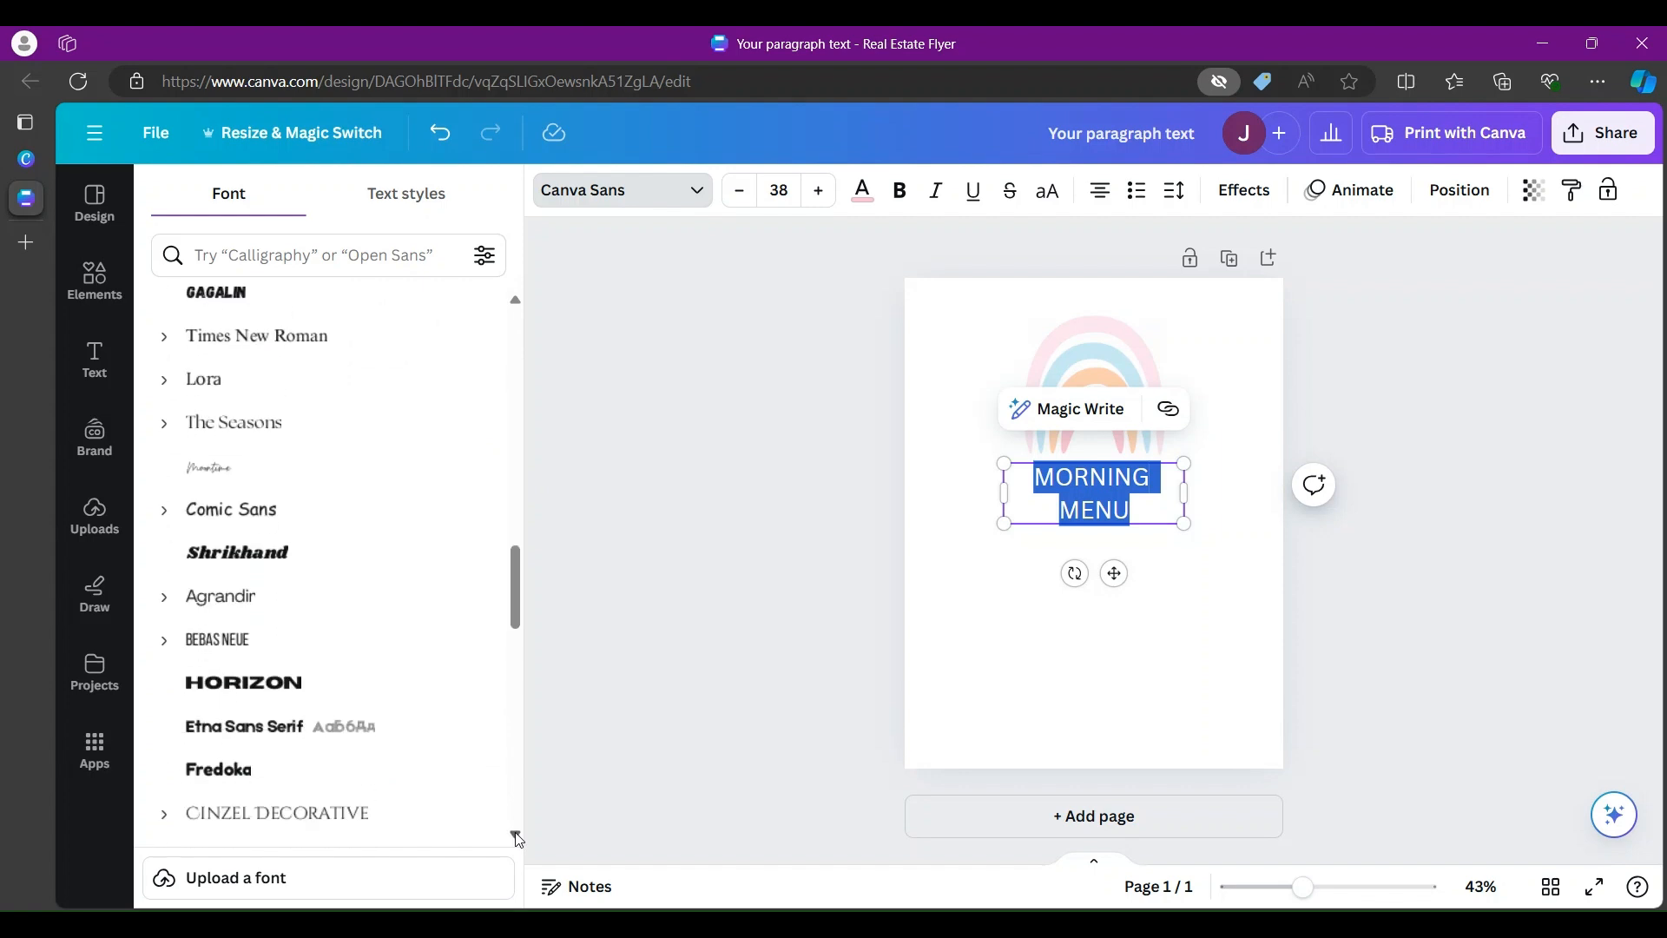
{"action": "scroll", "coordinate": [519, 839], "scroll_direction": "down", "scroll_amount": 3}
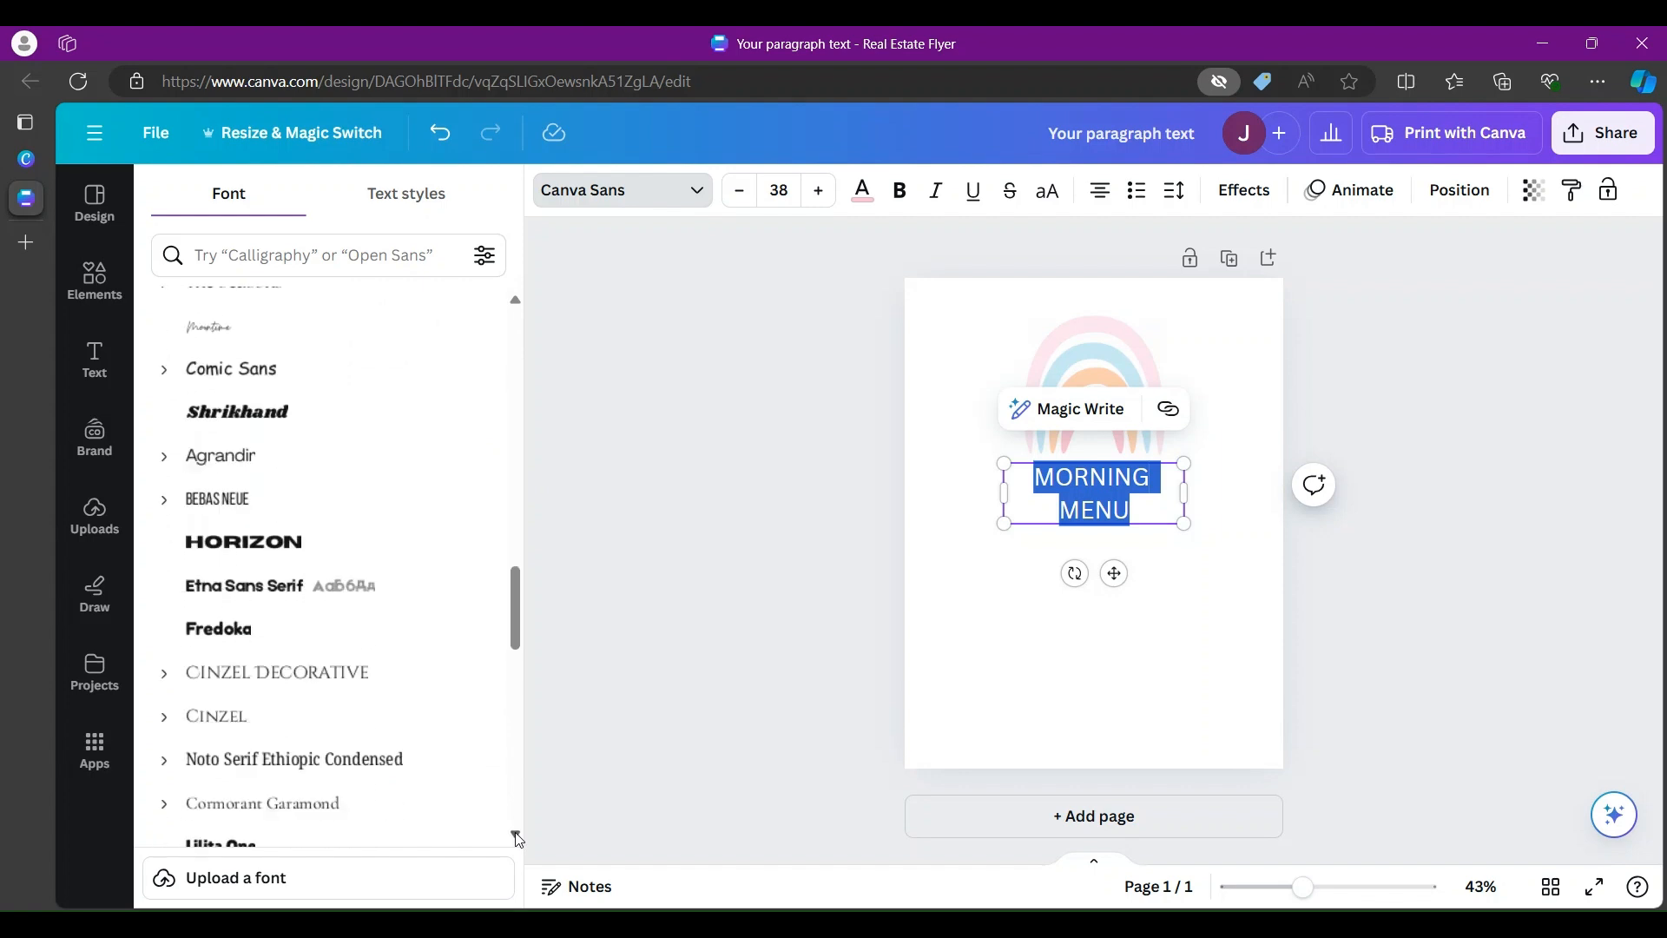
{"action": "scroll", "coordinate": [518, 839], "scroll_direction": "down", "scroll_amount": 4}
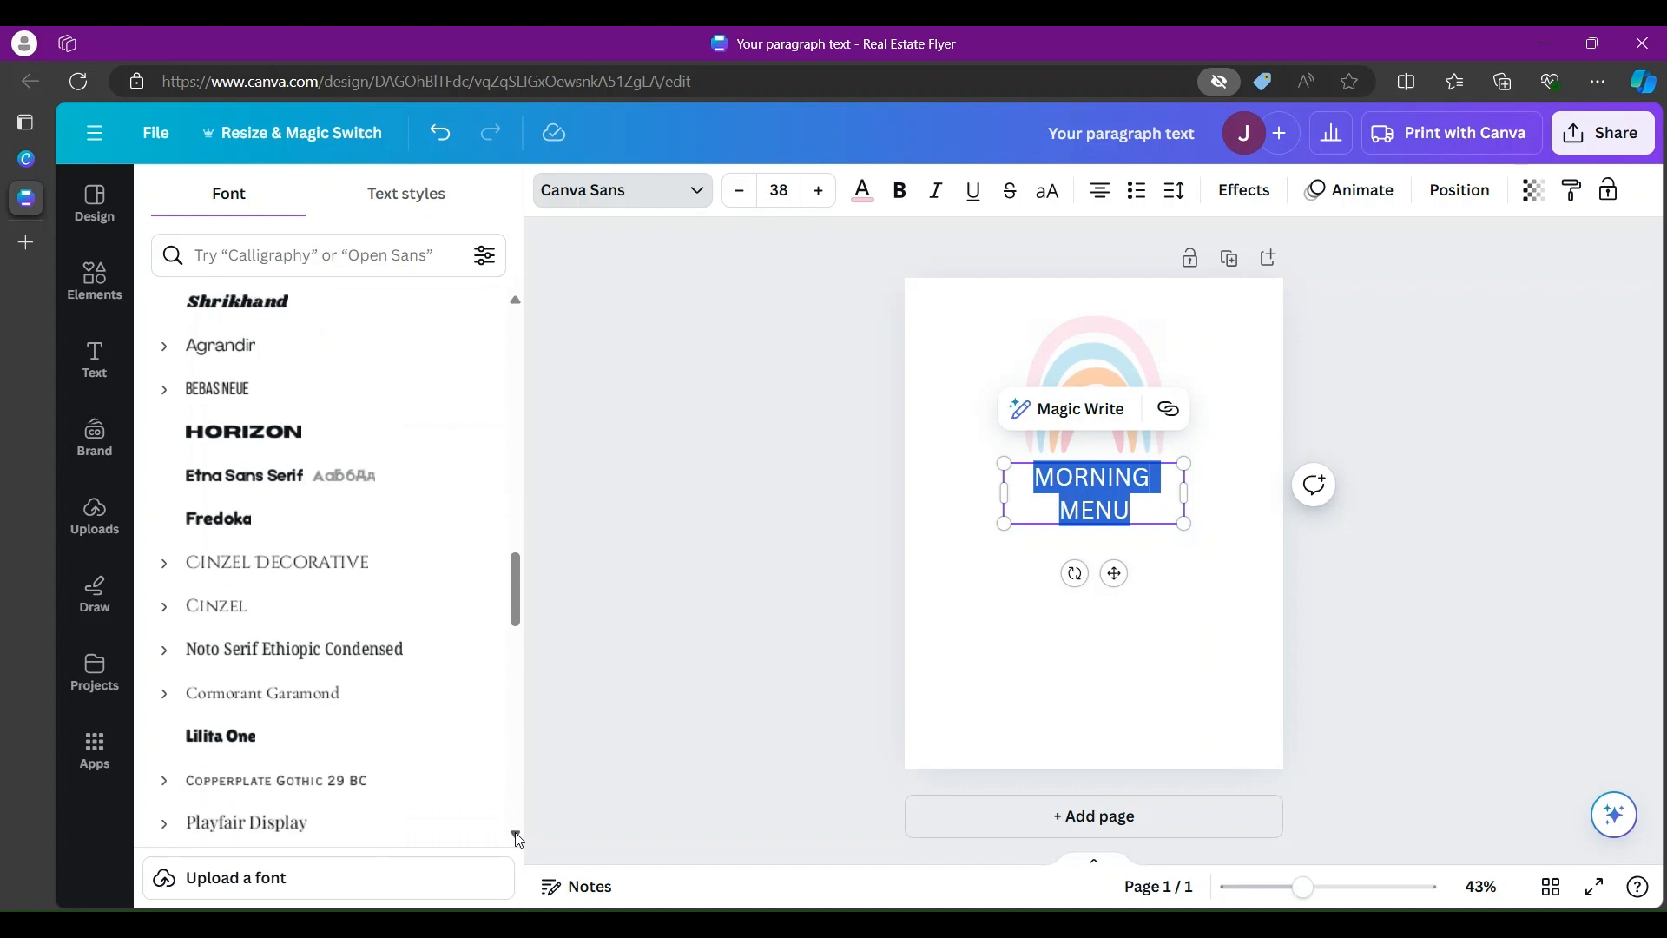
{"action": "scroll", "coordinate": [519, 839], "scroll_direction": "down", "scroll_amount": 11}
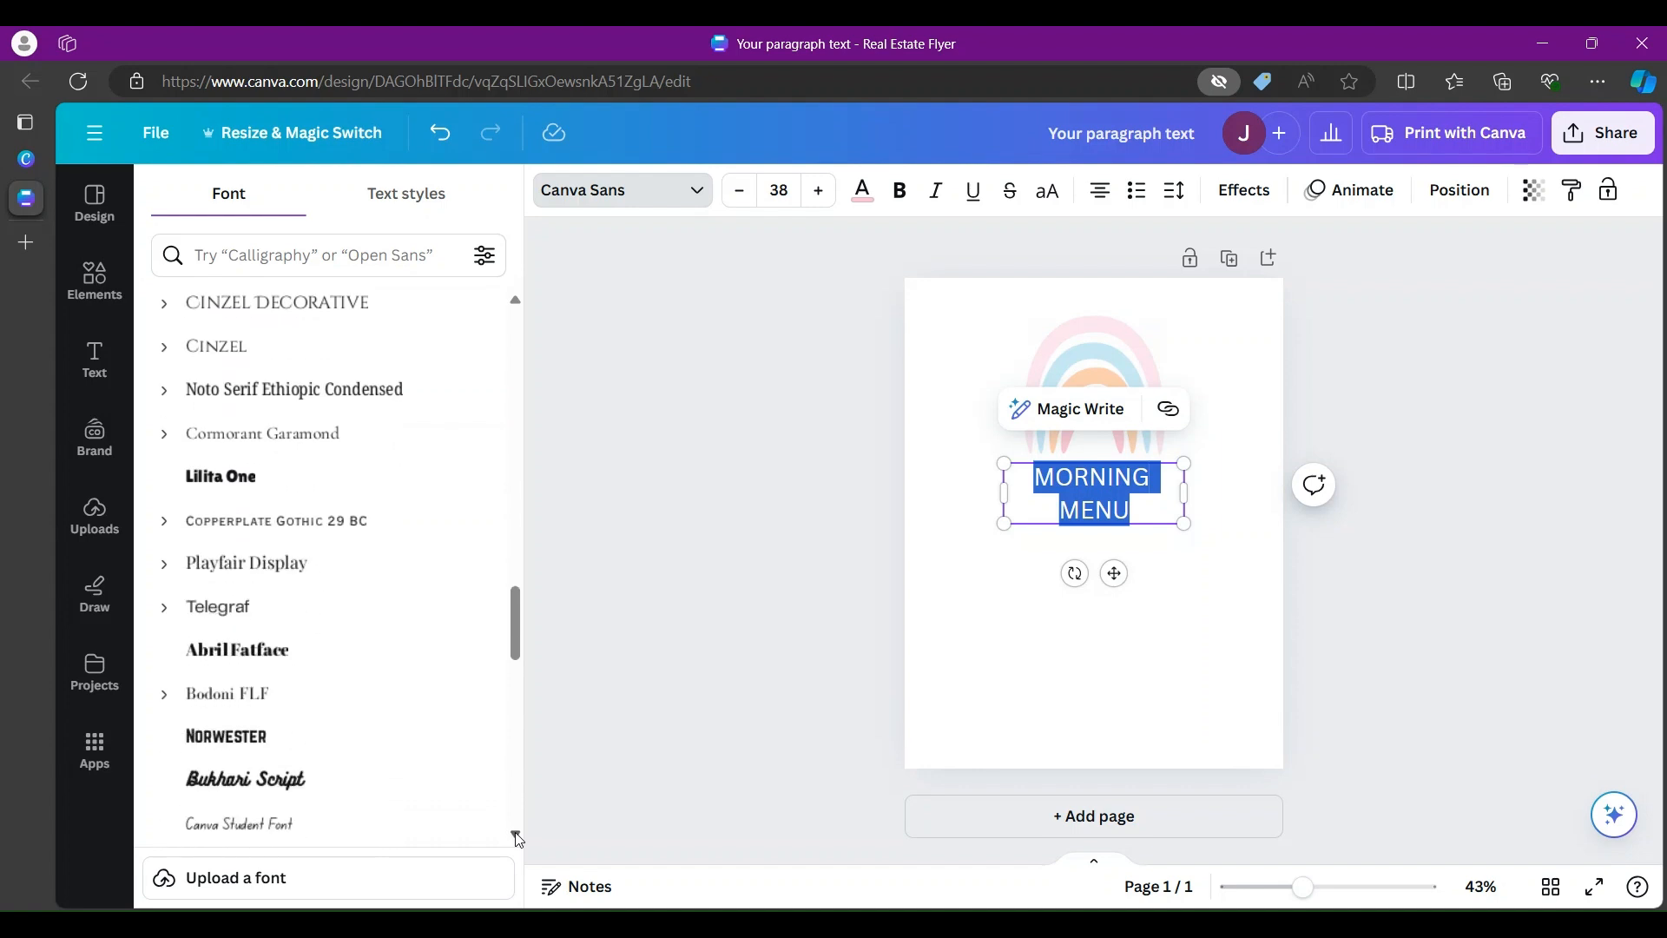
{"action": "scroll", "coordinate": [519, 839], "scroll_direction": "down", "scroll_amount": 12}
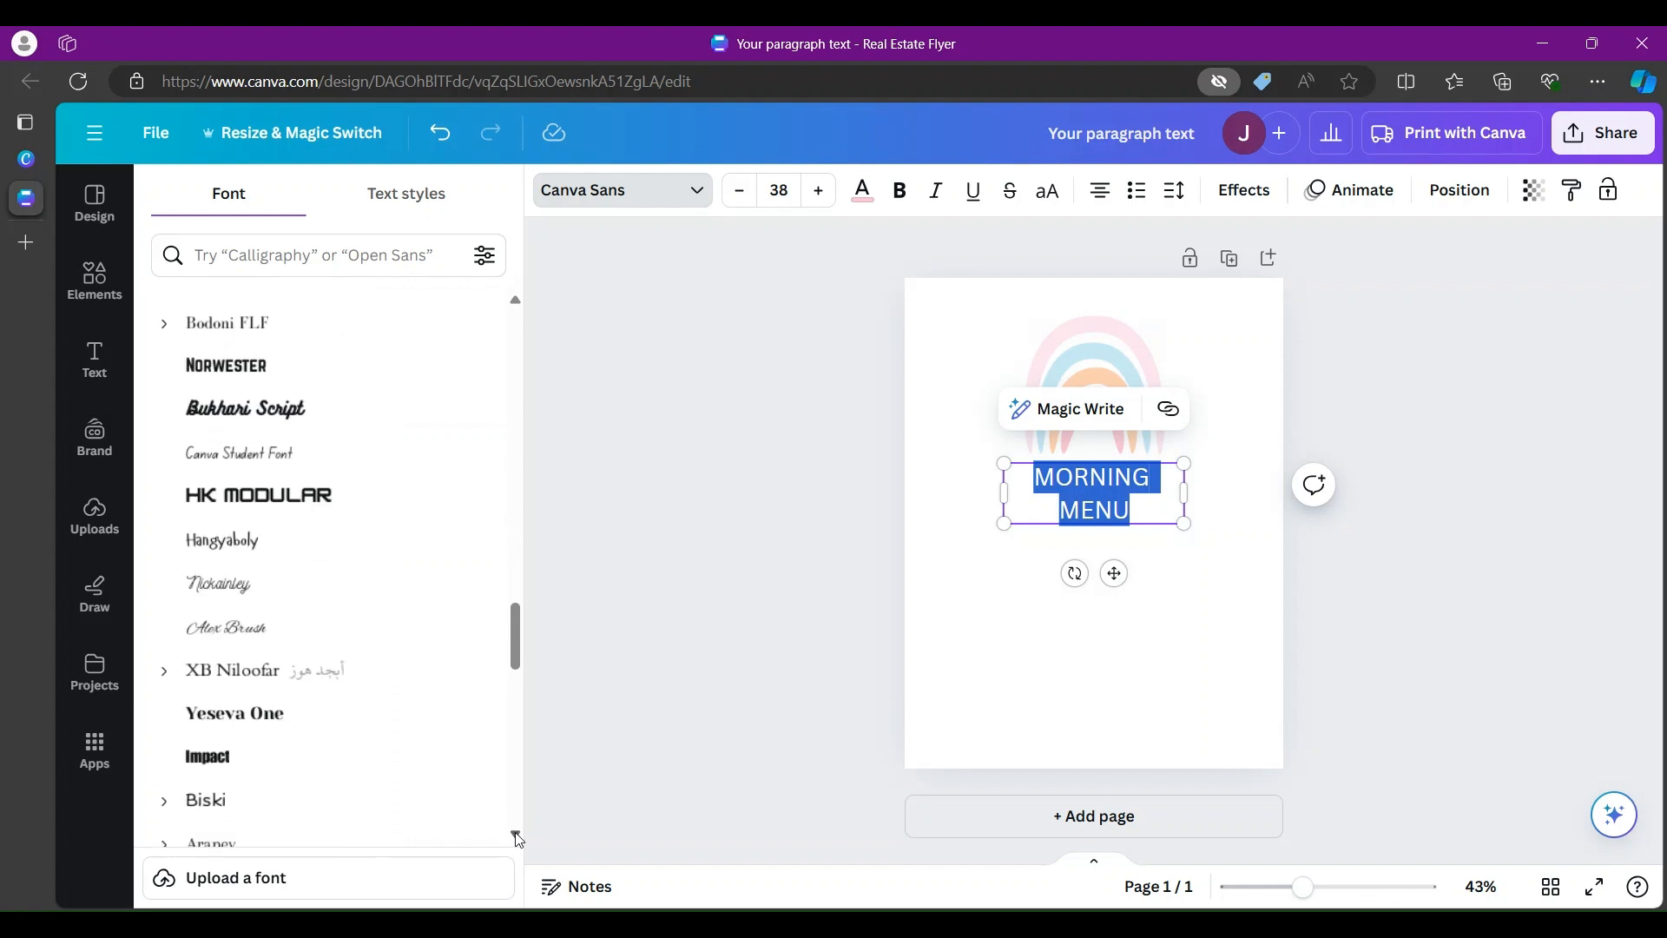
{"action": "scroll", "coordinate": [518, 839], "scroll_direction": "down", "scroll_amount": 4}
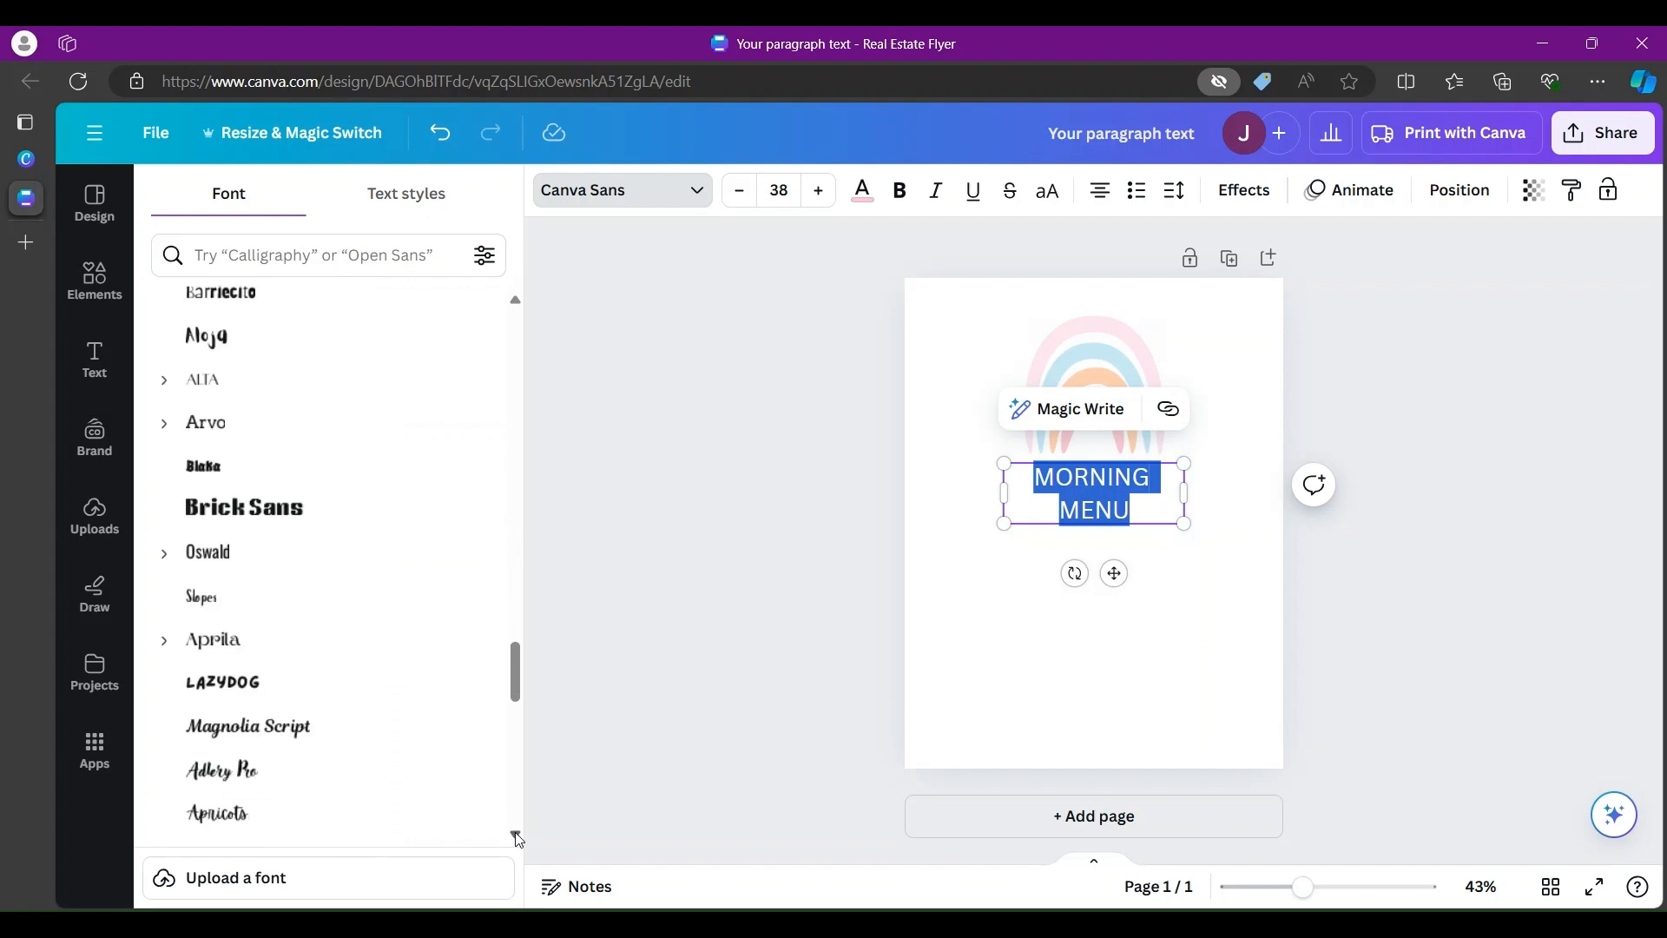
{"action": "scroll", "coordinate": [518, 839], "scroll_direction": "down", "scroll_amount": 8}
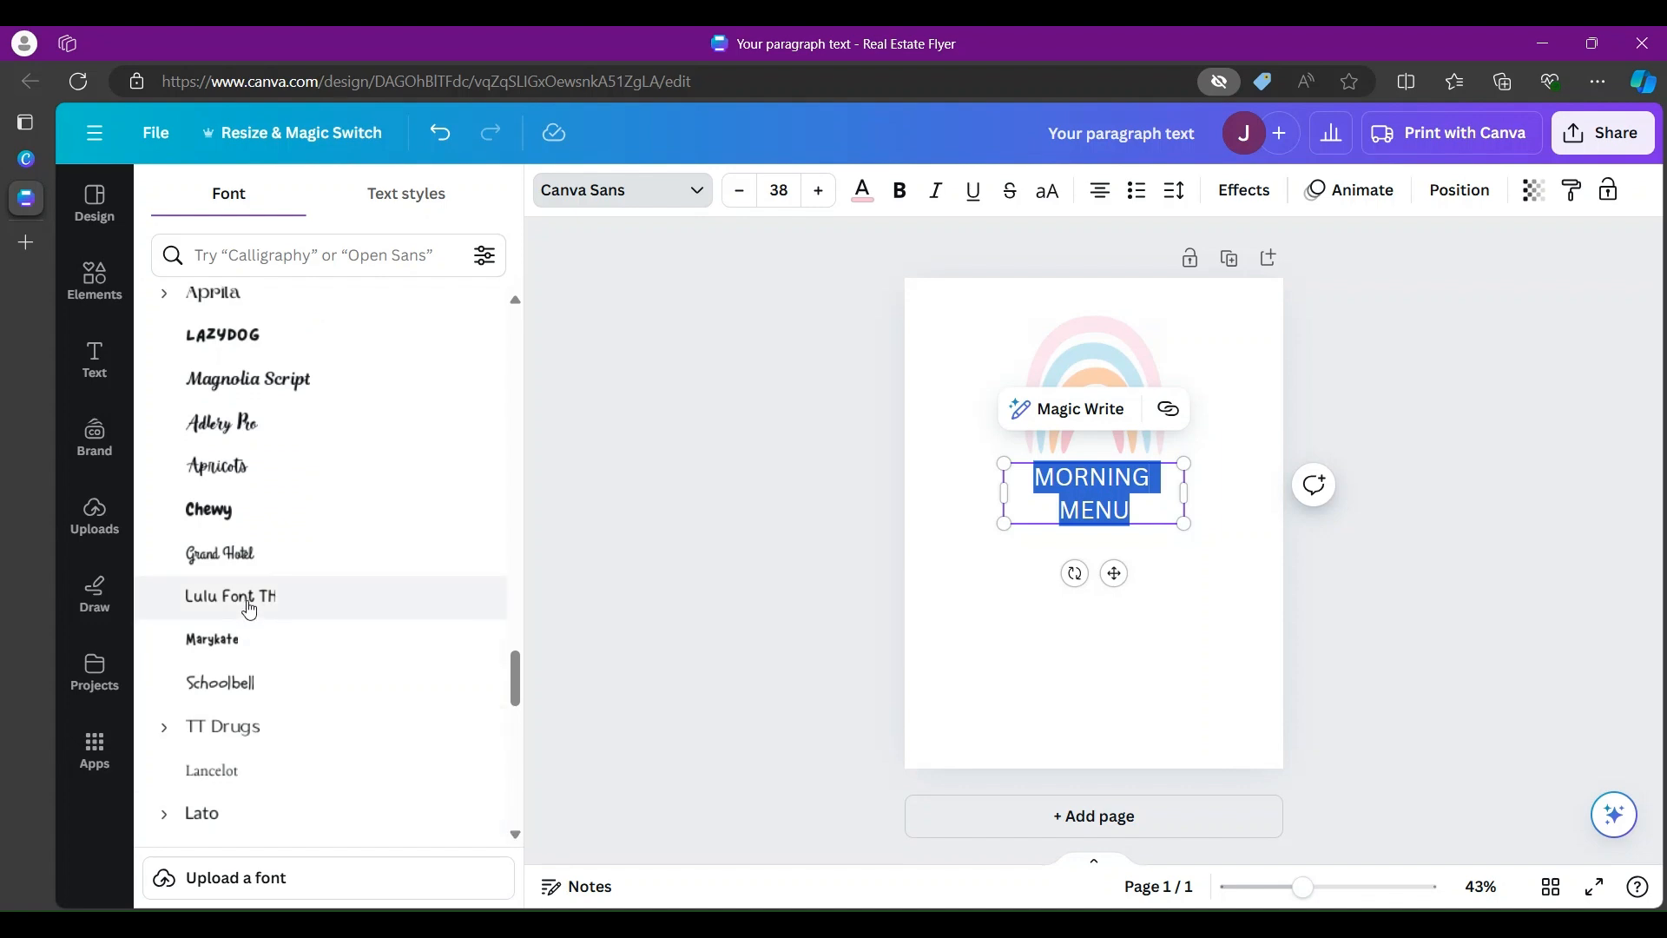
{"action": "left_click", "coordinate": [250, 610]}
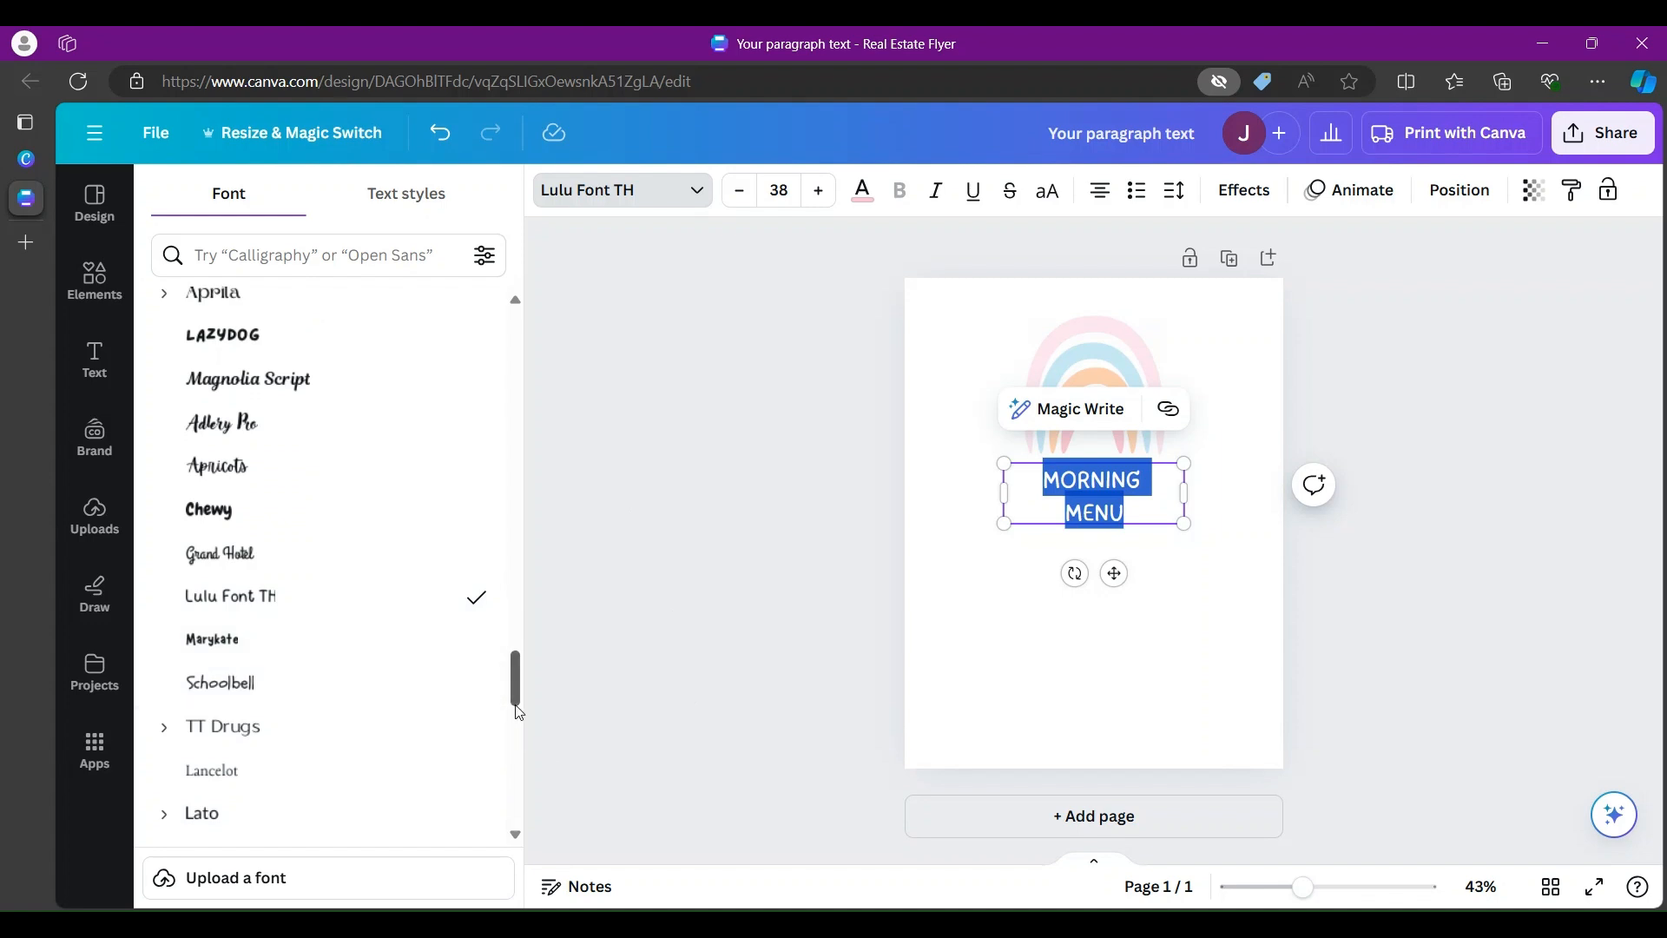
{"action": "left_click", "coordinate": [1042, 719]}
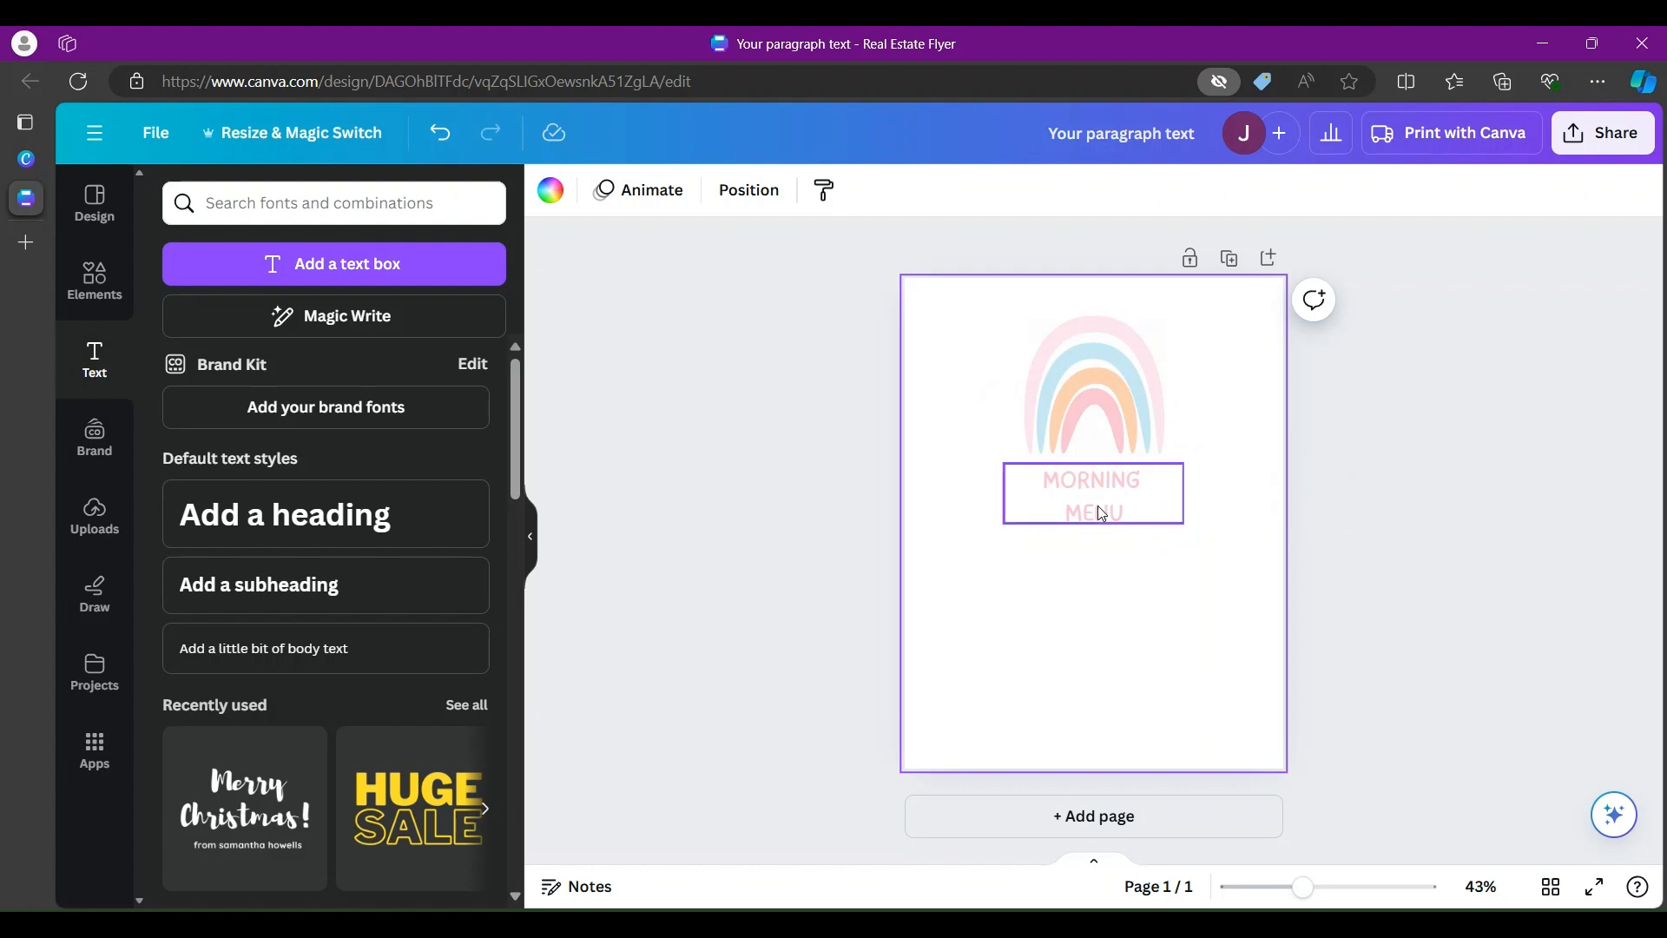
{"action": "left_click", "coordinate": [1485, 556]}
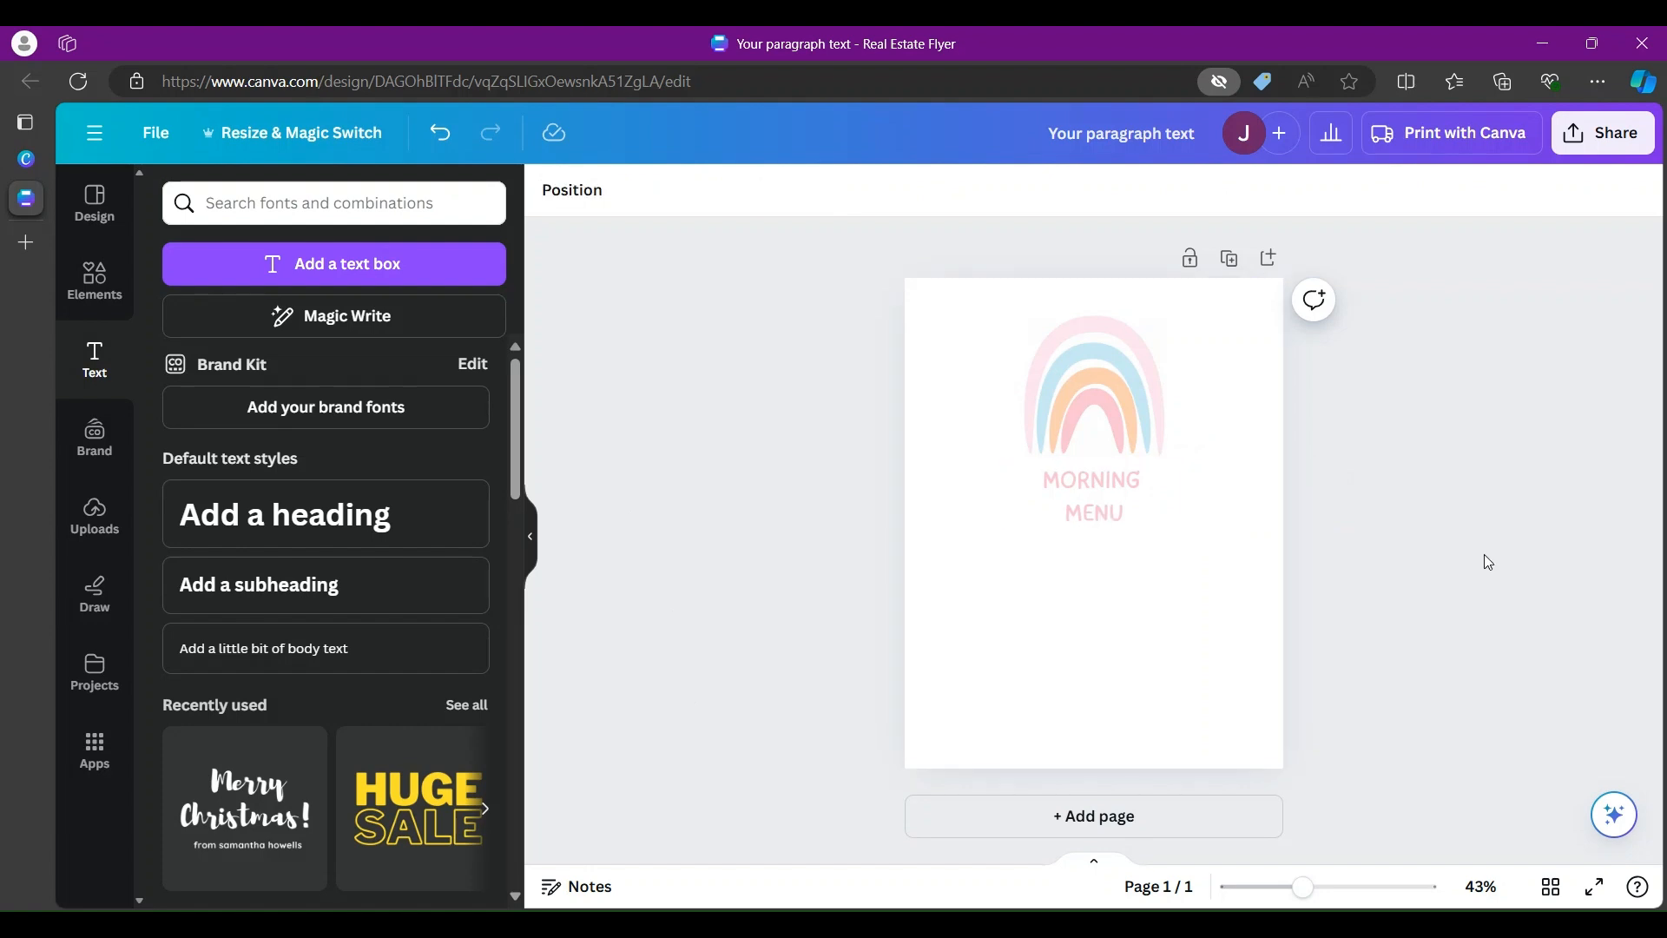
Step: Reapply the rainbow's darker pink to both lines of the MORNING MENU text and reselect its text box
{"action": "double_click", "coordinate": [1085, 497]}
{"action": "left_click", "coordinate": [1114, 502]}
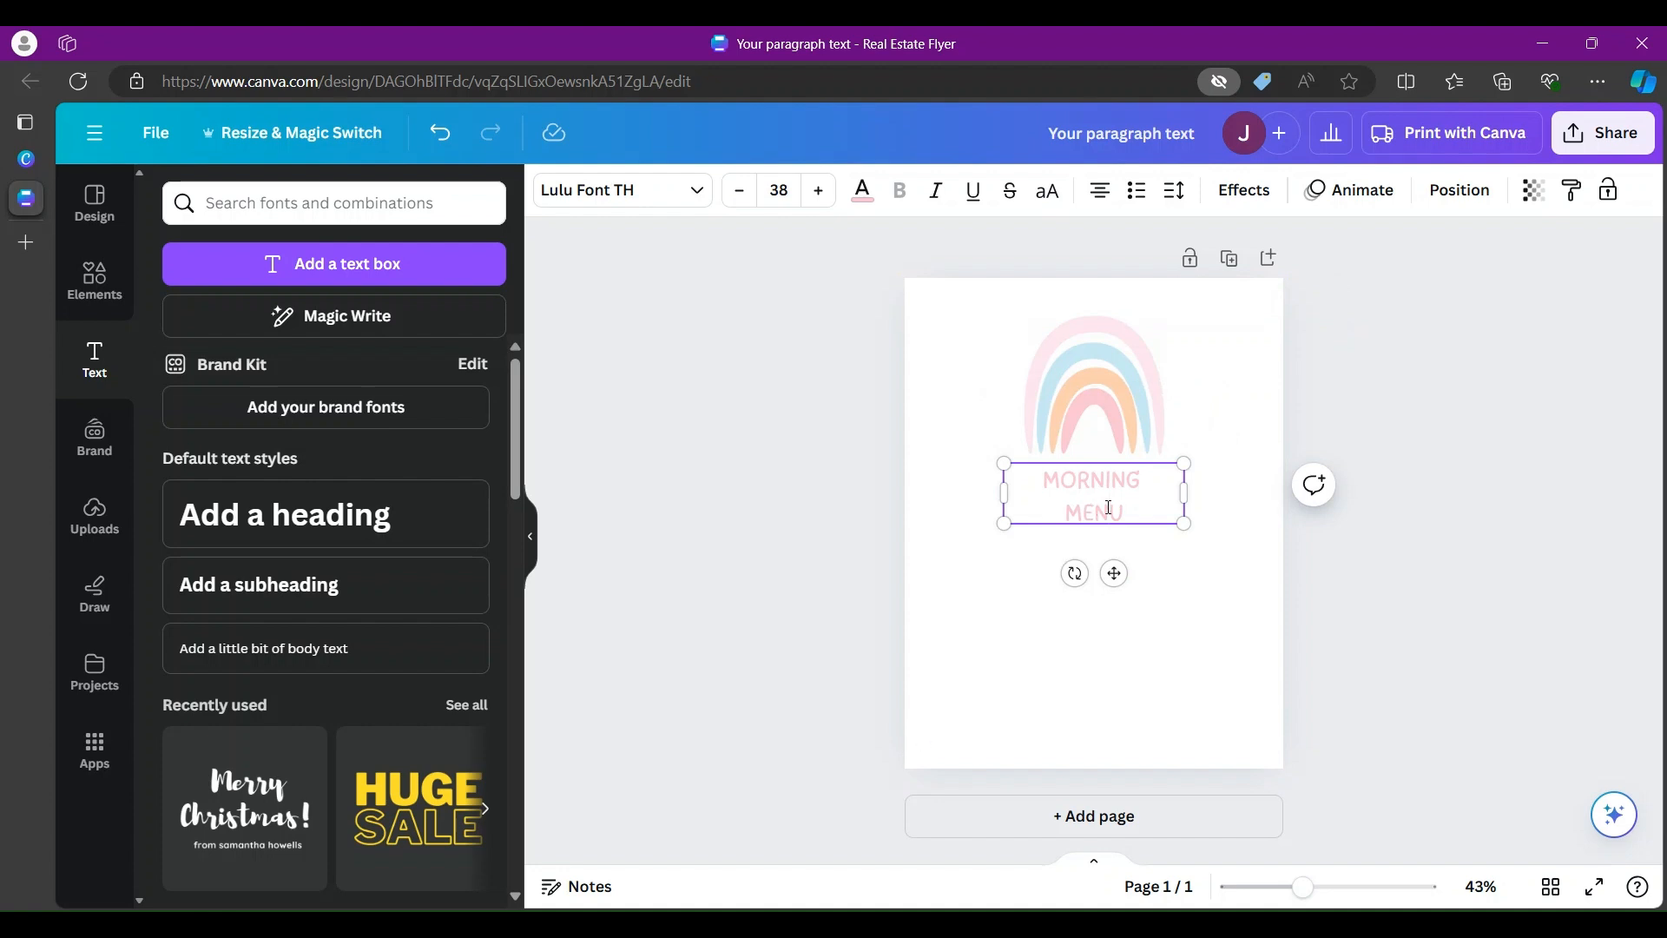
{"action": "left_click_drag", "start_coordinate": [1123, 512], "coordinate": [1039, 477]}
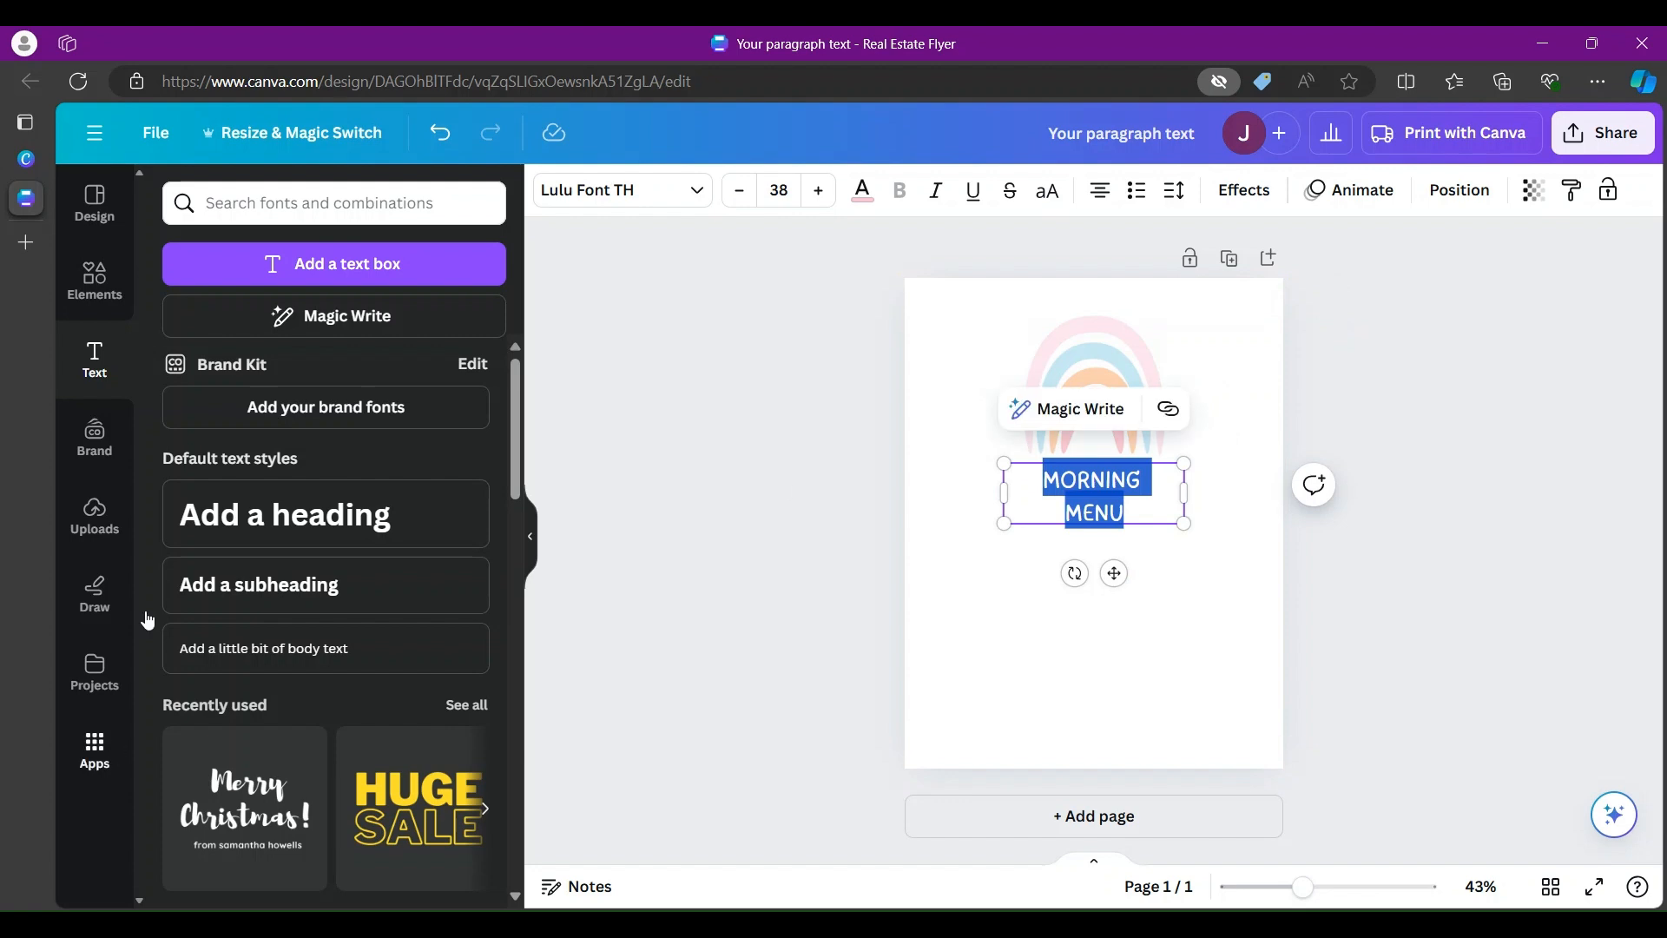
{"action": "left_click", "coordinate": [868, 206]}
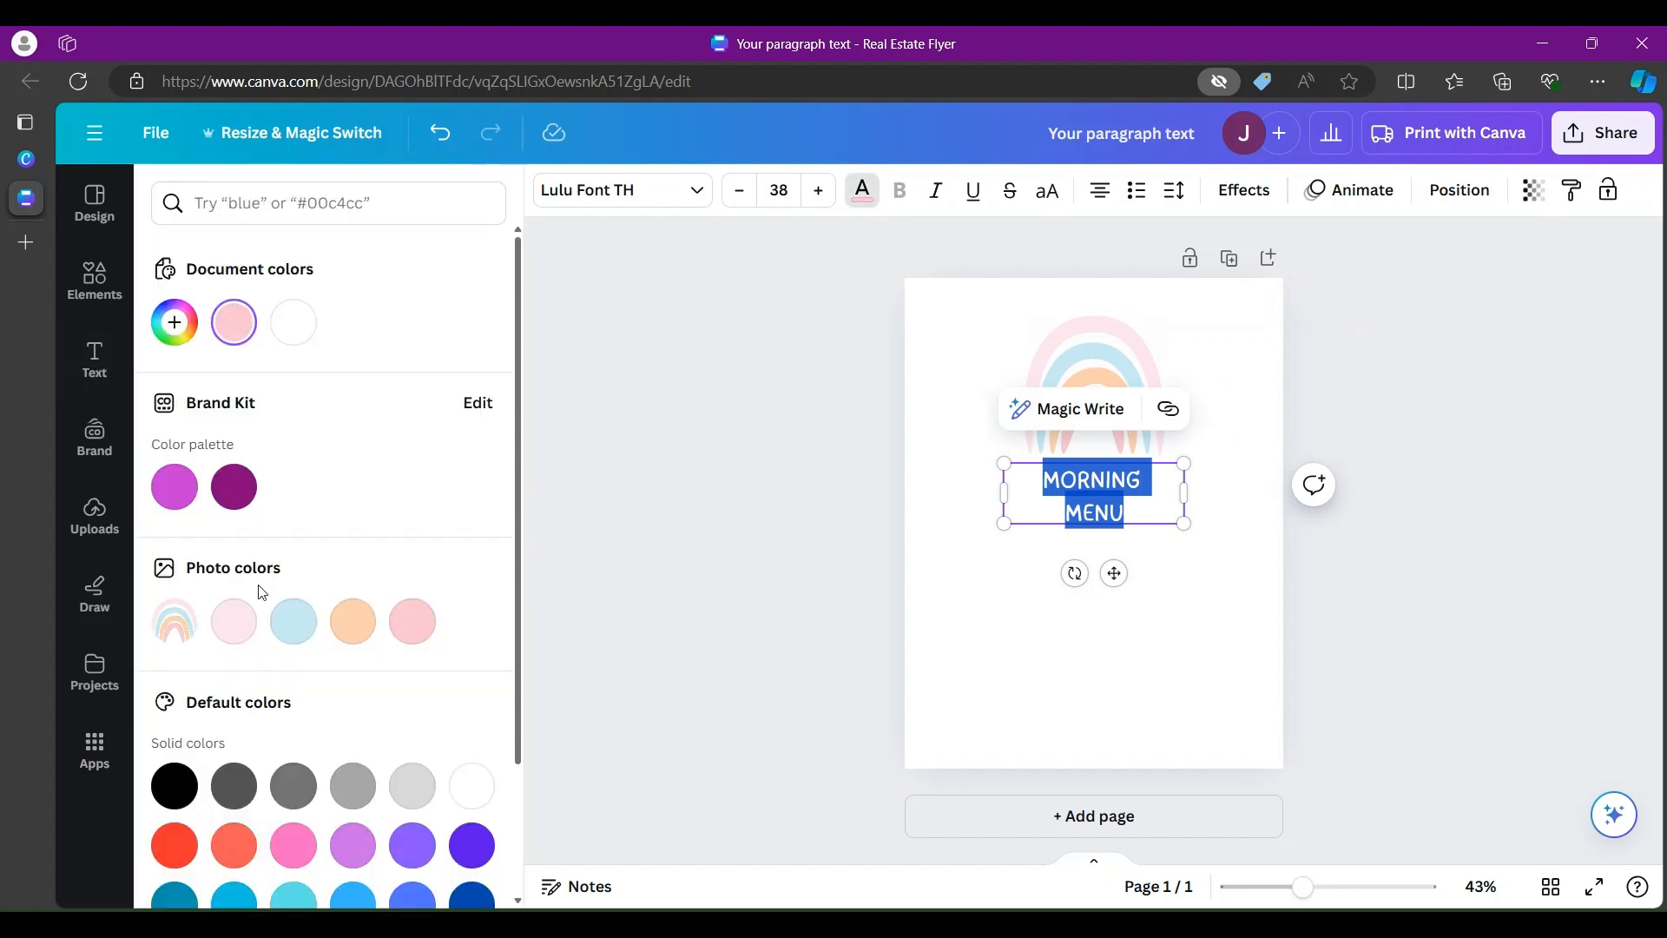
{"action": "left_click", "coordinate": [428, 616]}
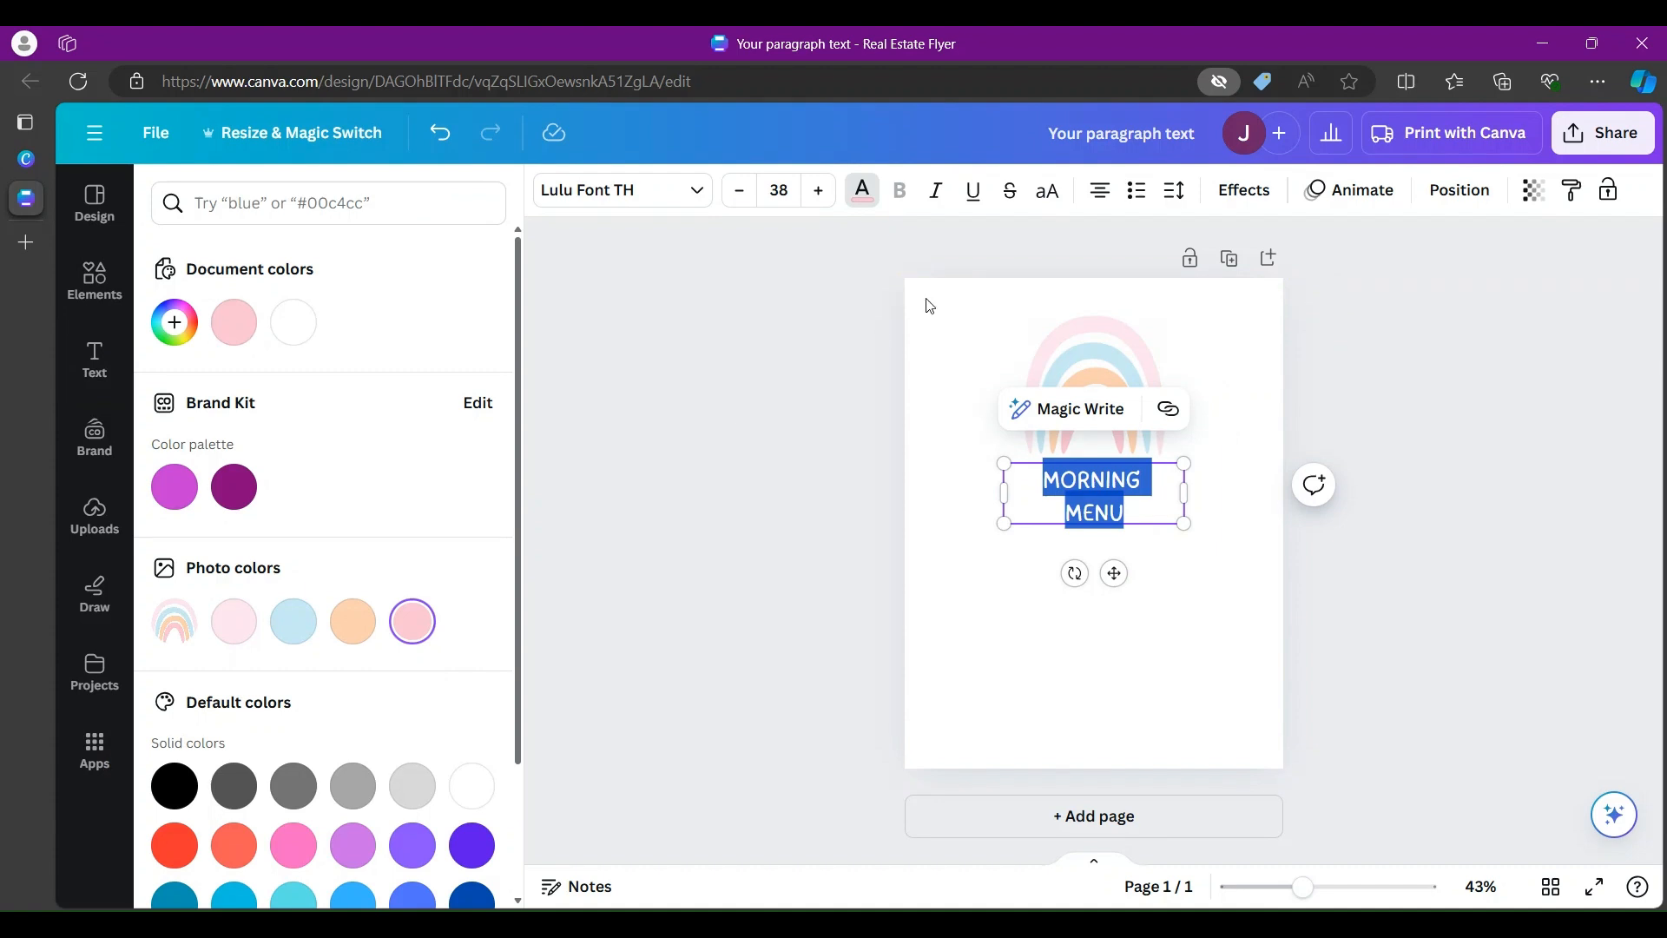
{"action": "left_click", "coordinate": [933, 634]}
{"action": "left_click", "coordinate": [1110, 488]}
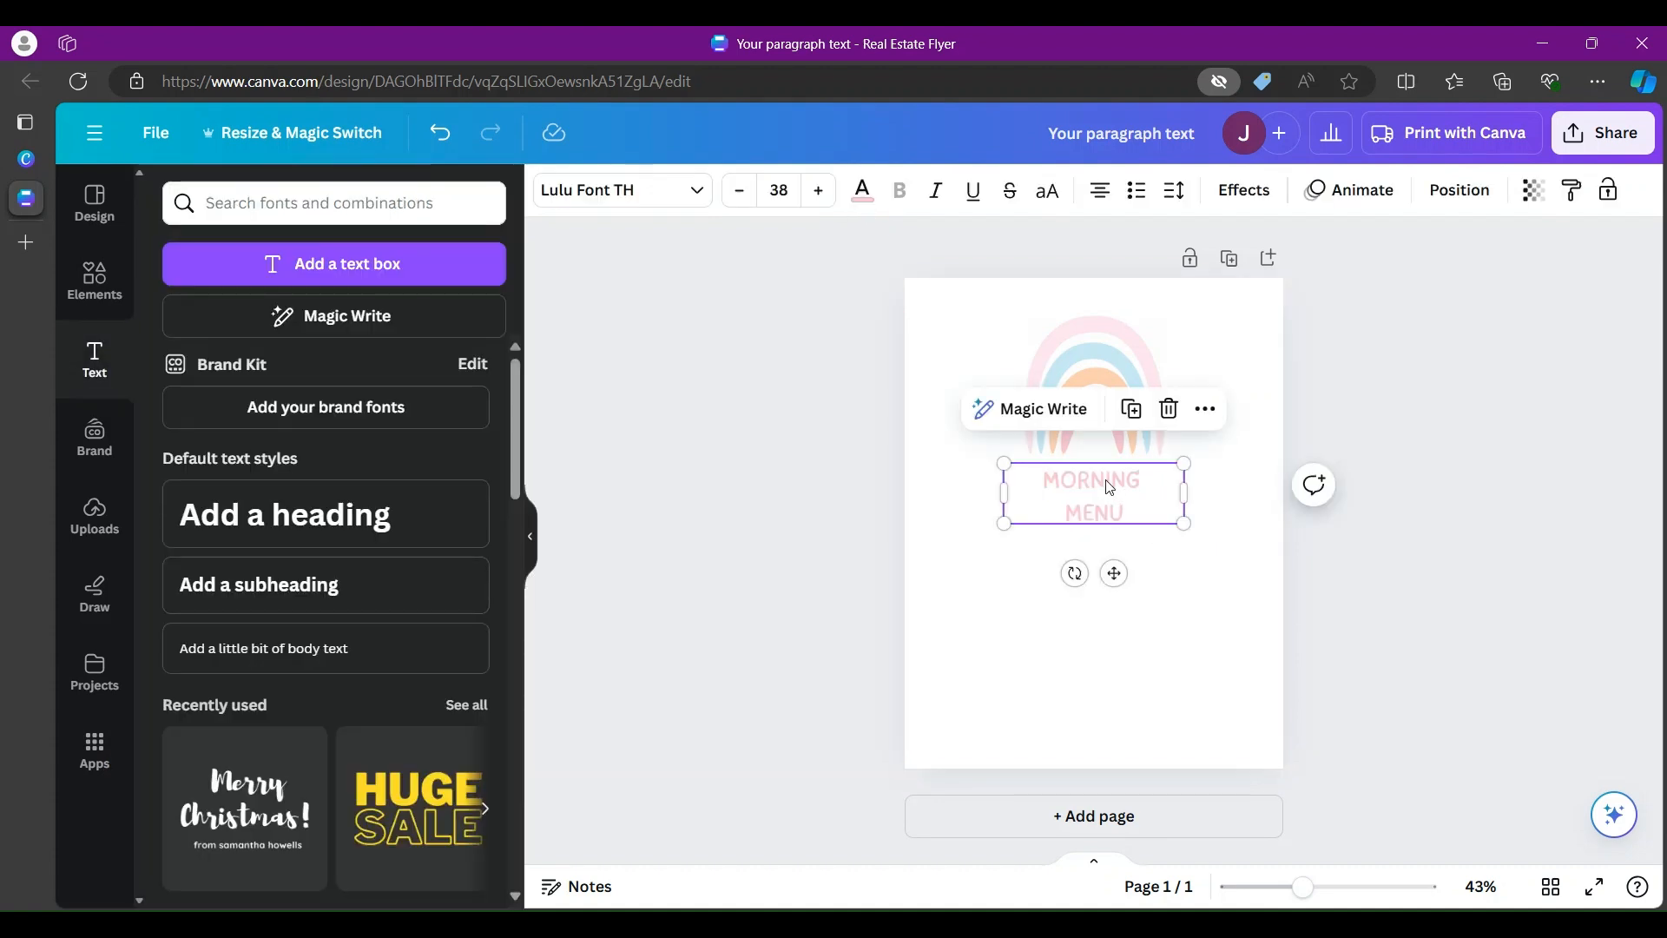
Step: Increase the size of both lines of the MORNING MENU text to 41 and deselect the text box
{"action": "double_click", "coordinate": [1109, 482]}
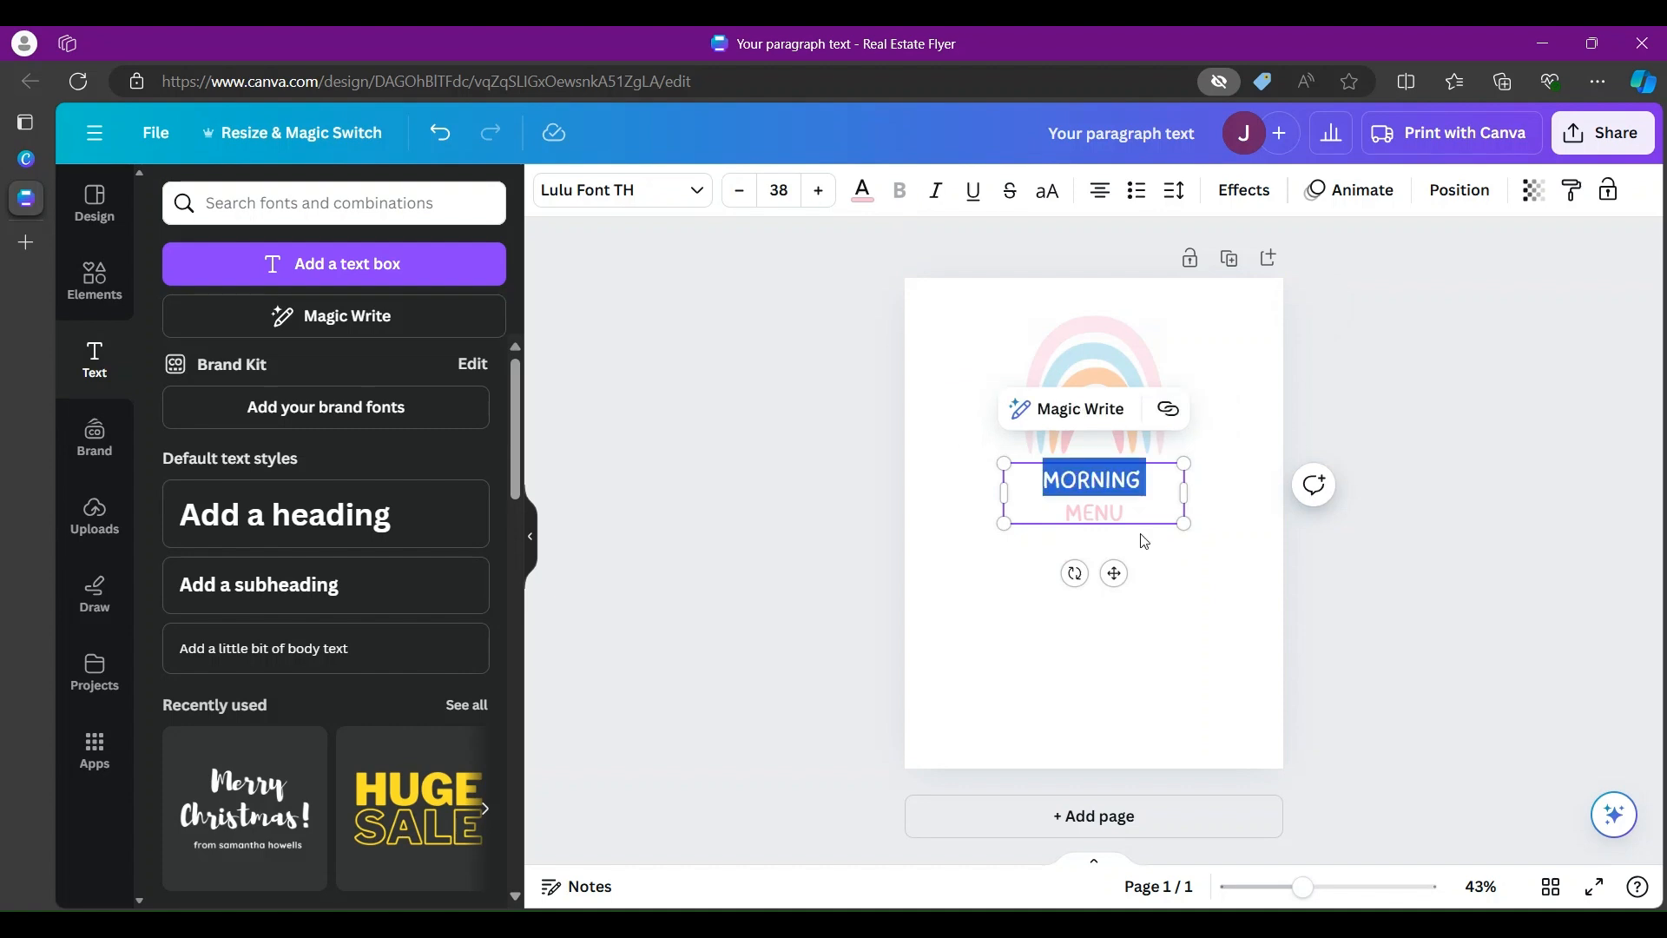
{"action": "left_click", "coordinate": [1126, 513]}
{"action": "left_click_drag", "start_coordinate": [1124, 513], "coordinate": [1033, 476]}
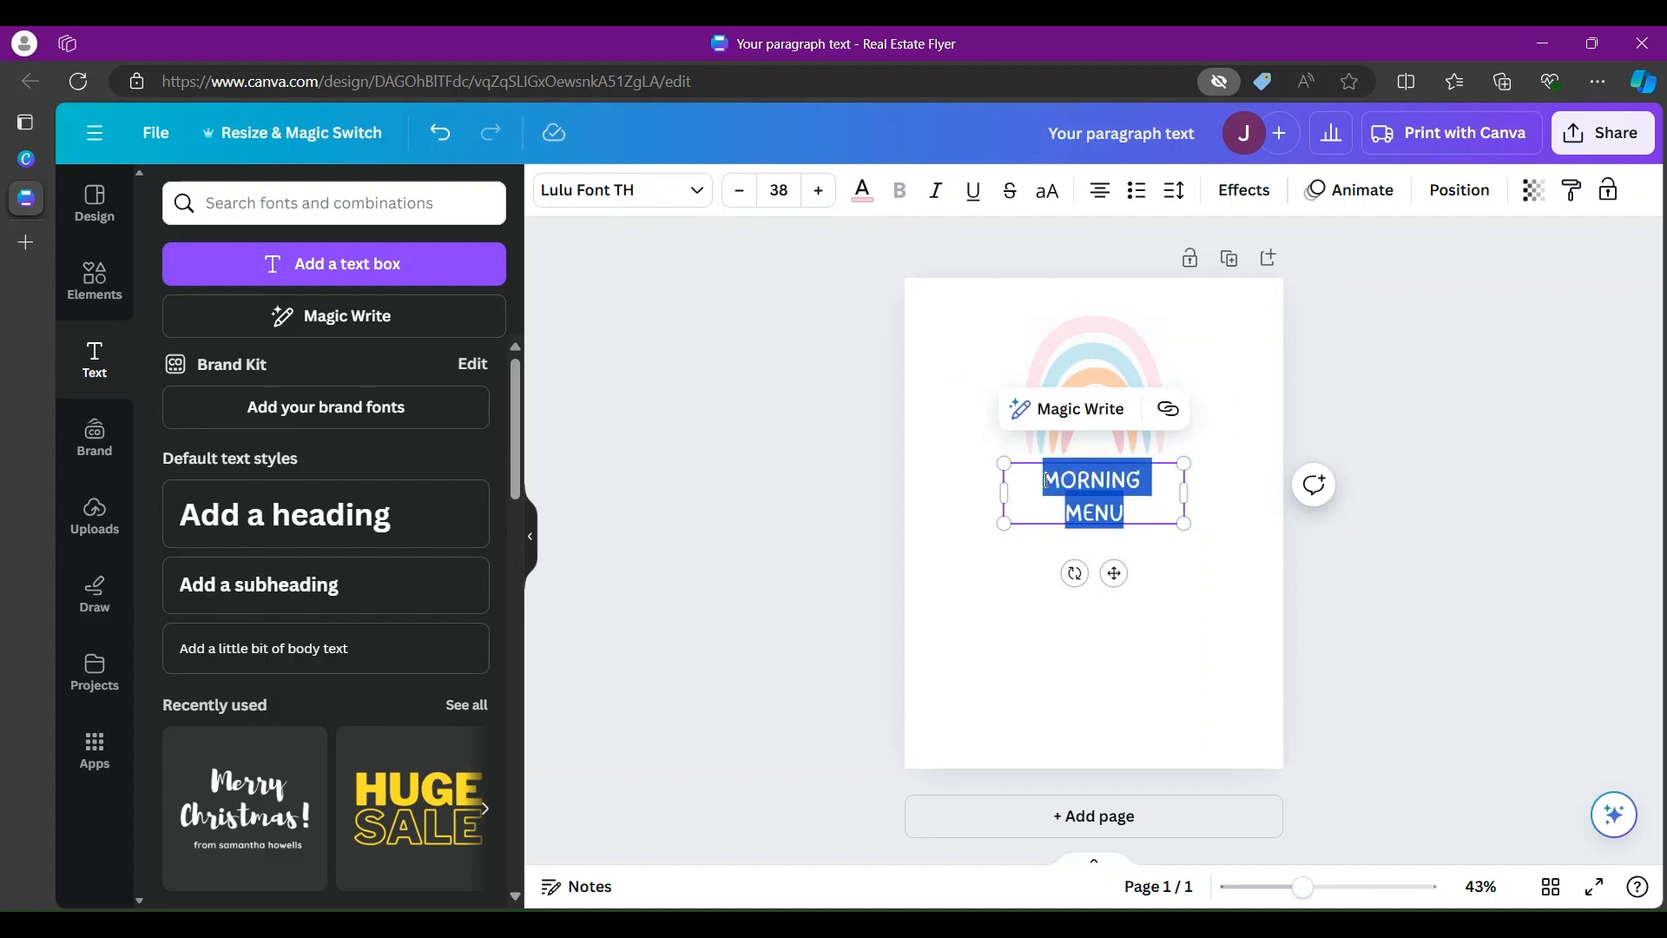
{"action": "left_click", "coordinate": [820, 191]}
{"action": "left_click", "coordinate": [820, 191]}
{"action": "left_click", "coordinate": [820, 191]}
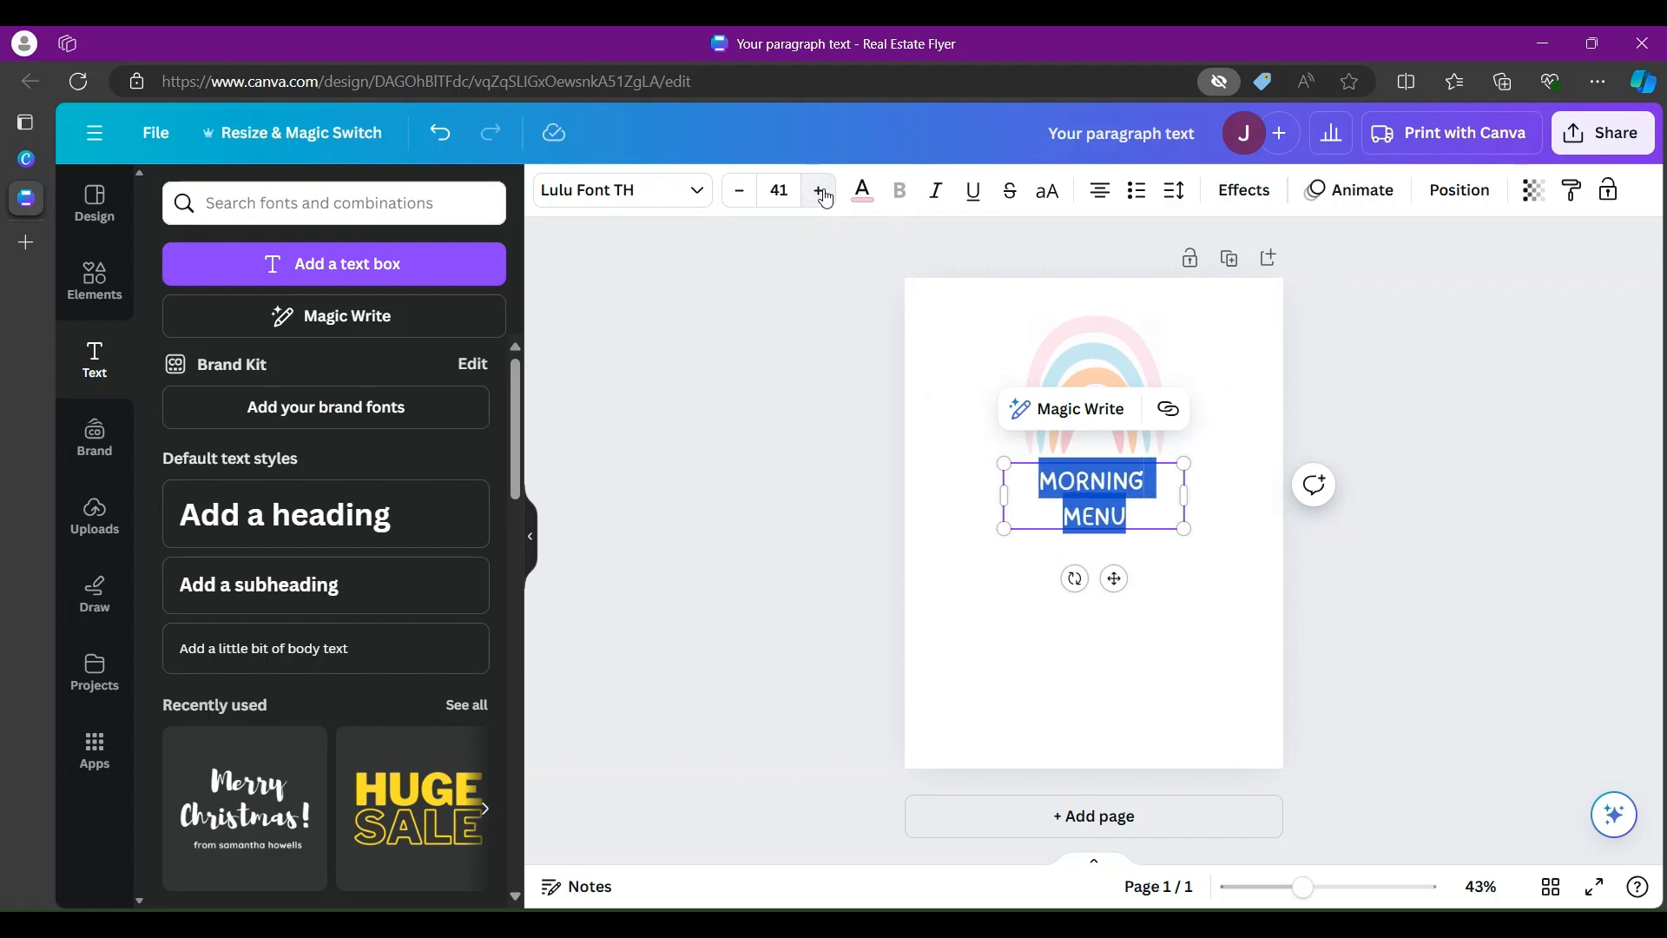
{"action": "left_click", "coordinate": [1282, 665]}
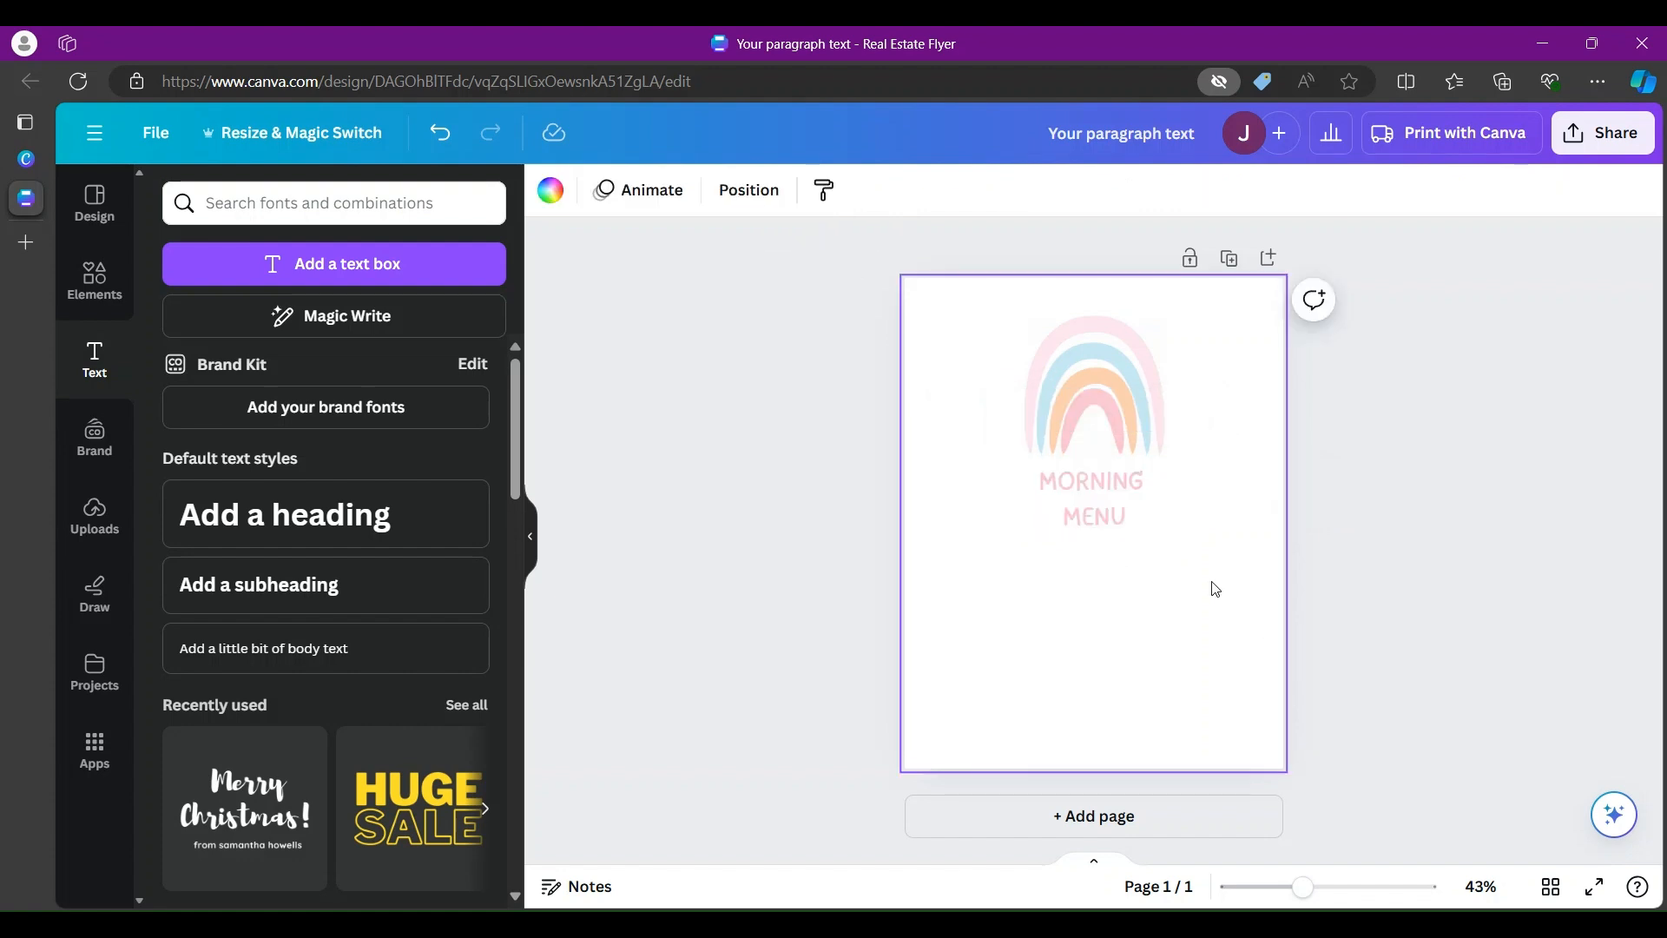
{"action": "left_click", "coordinate": [1091, 494]}
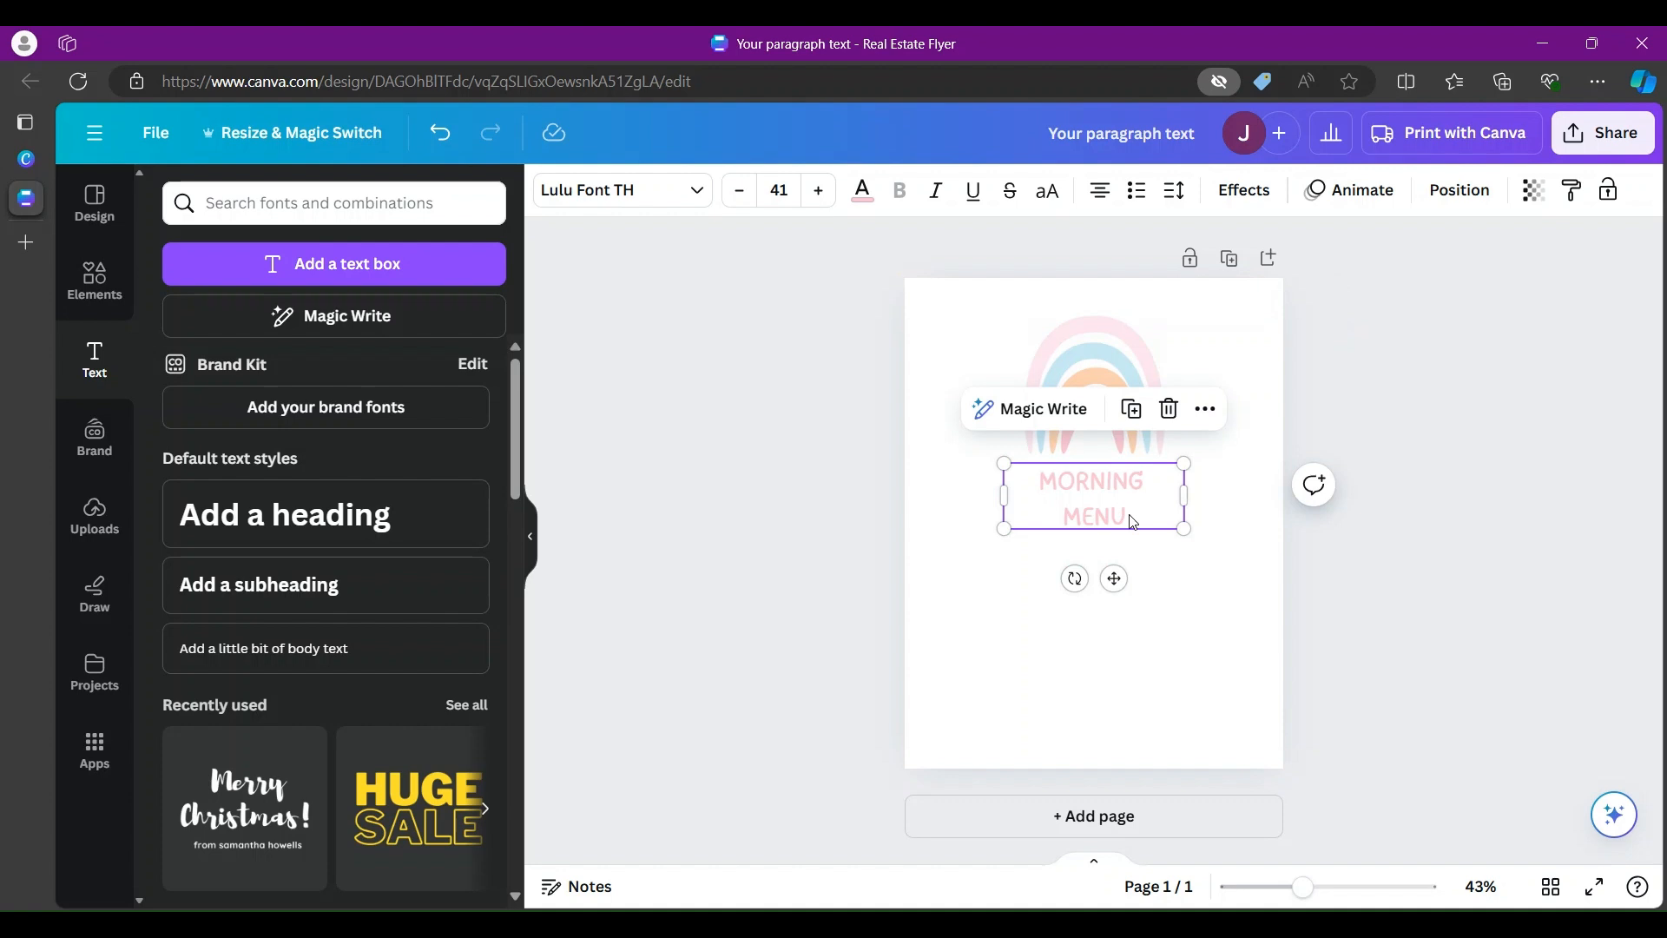
{"action": "left_click", "coordinate": [1173, 575]}
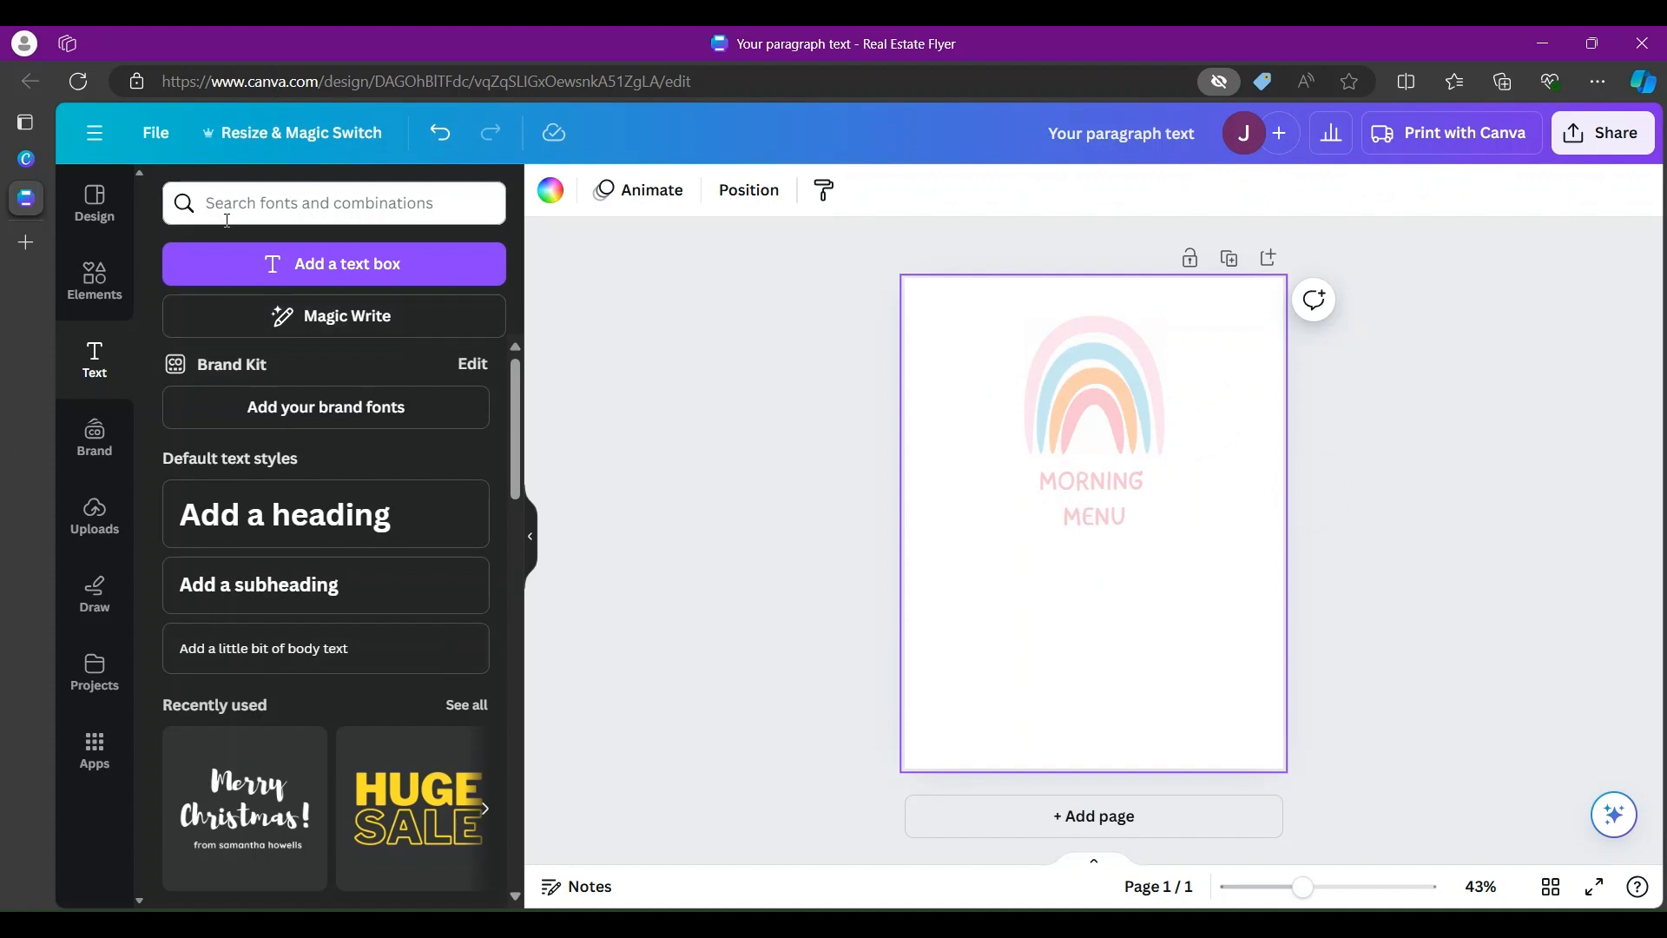
Step: Replace the RAINBOW search in the element graphics with a search for purple flowers
{"action": "left_click", "coordinate": [108, 294]}
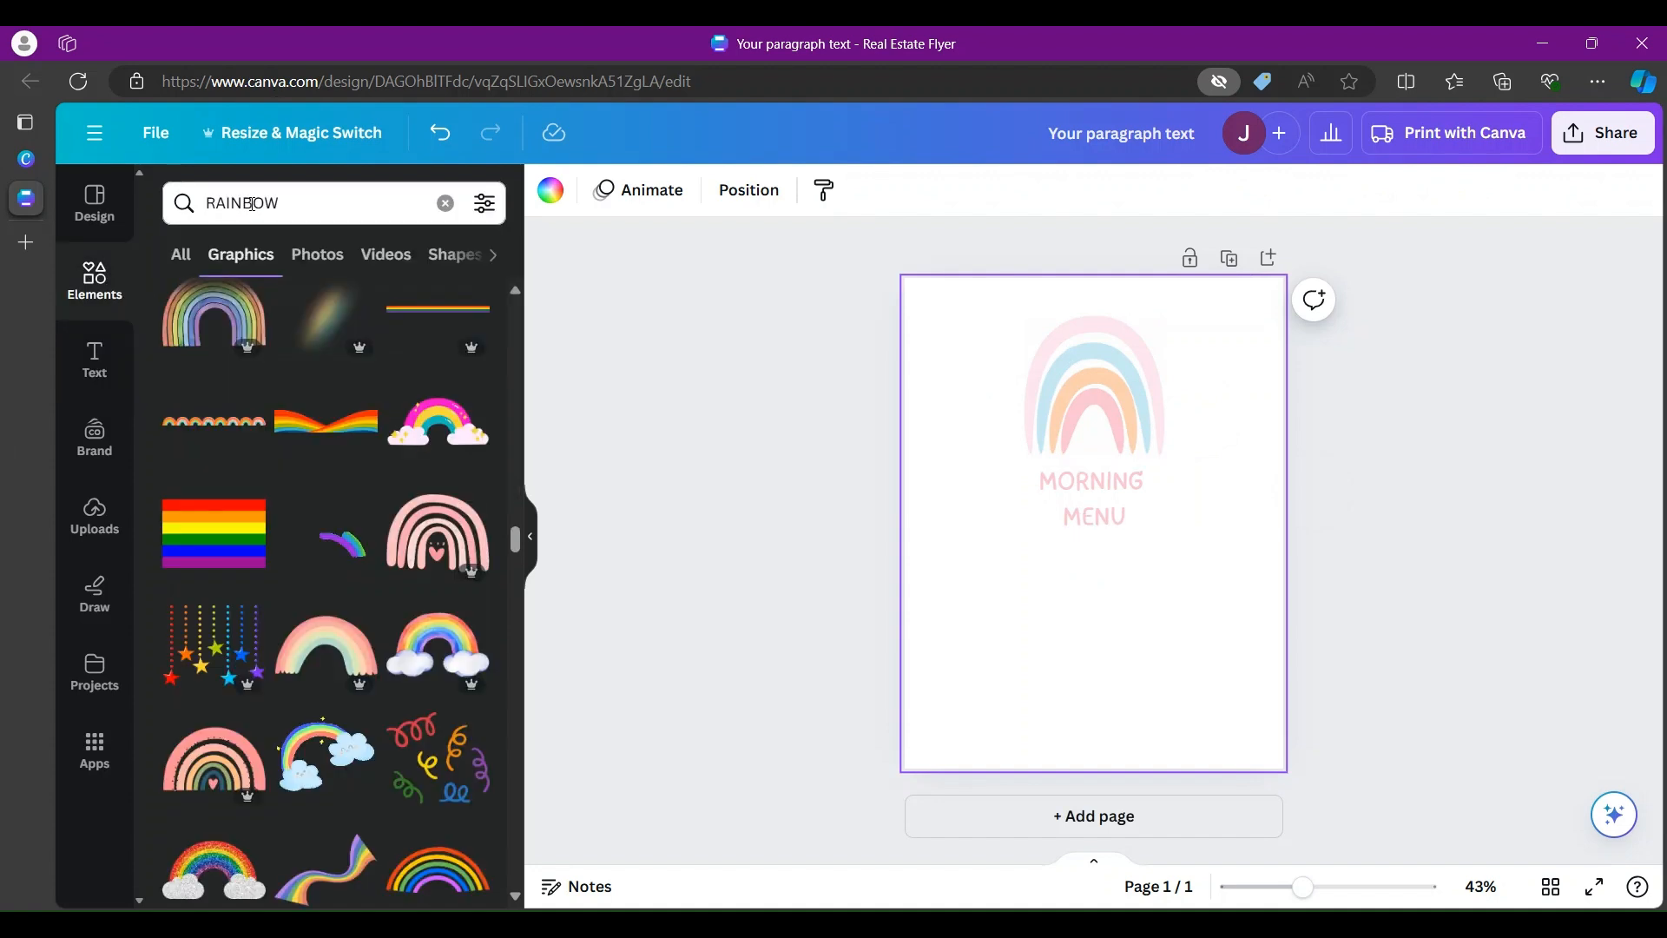
{"action": "left_click", "coordinate": [254, 205]}
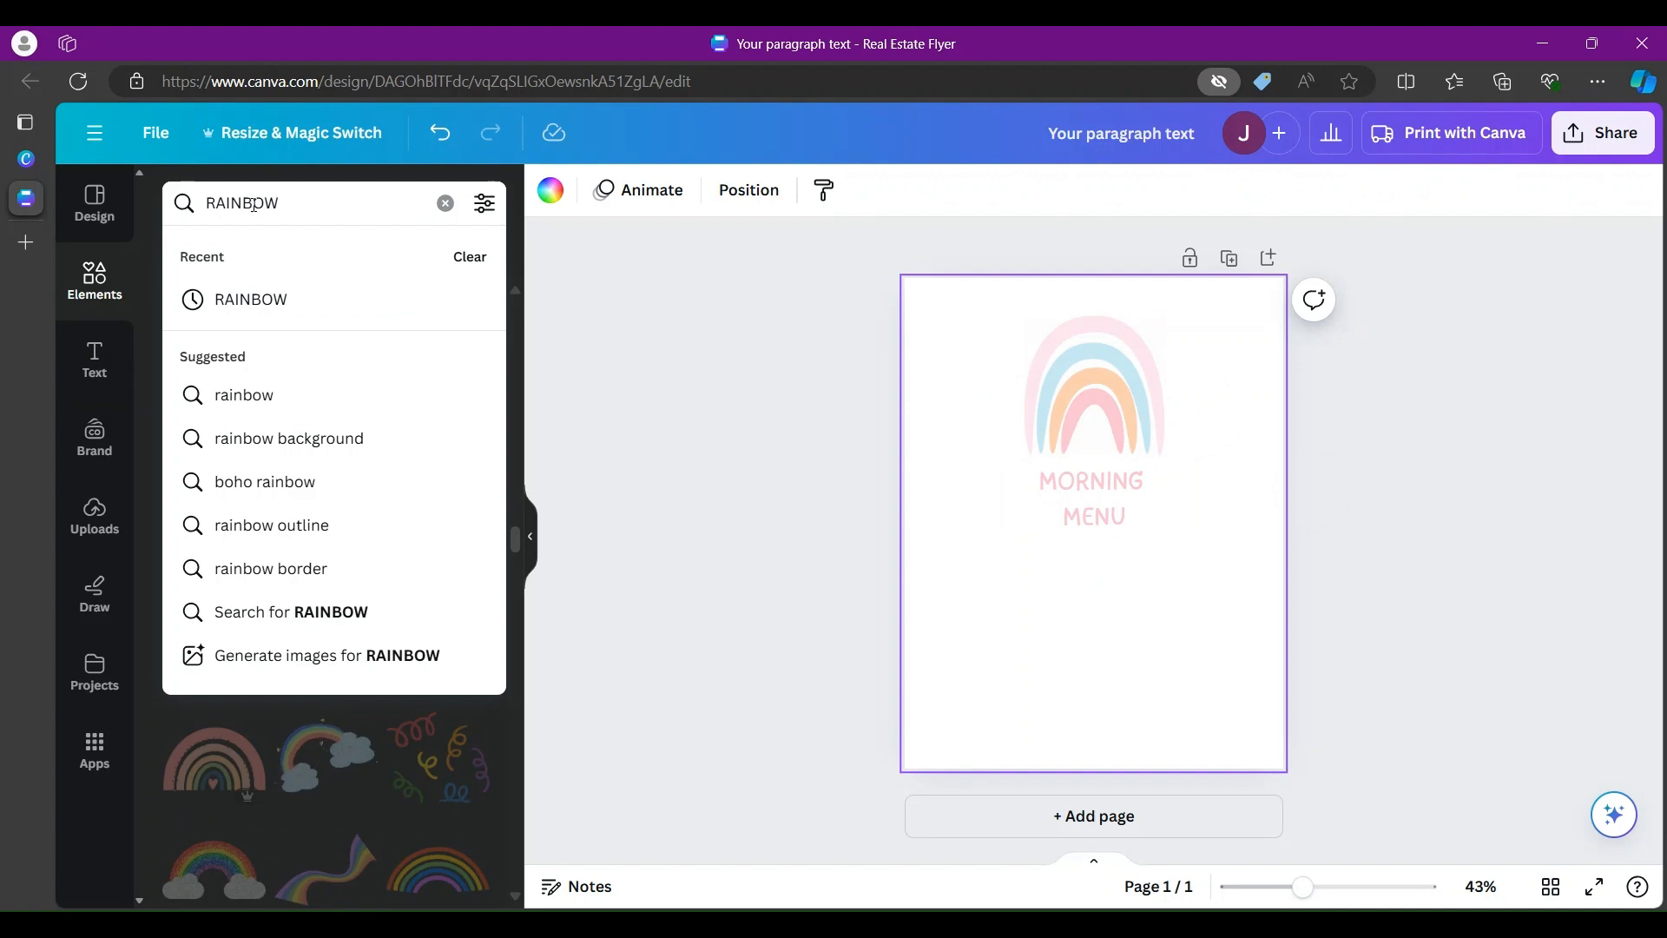
{"action": "key", "text": "BackSpace"}
{"action": "key", "text": "BackSpace"}
{"action": "key", "text": "BackSpace"}
{"action": "key", "text": "BackSpace"}
{"action": "key", "text": "BackSpace"}
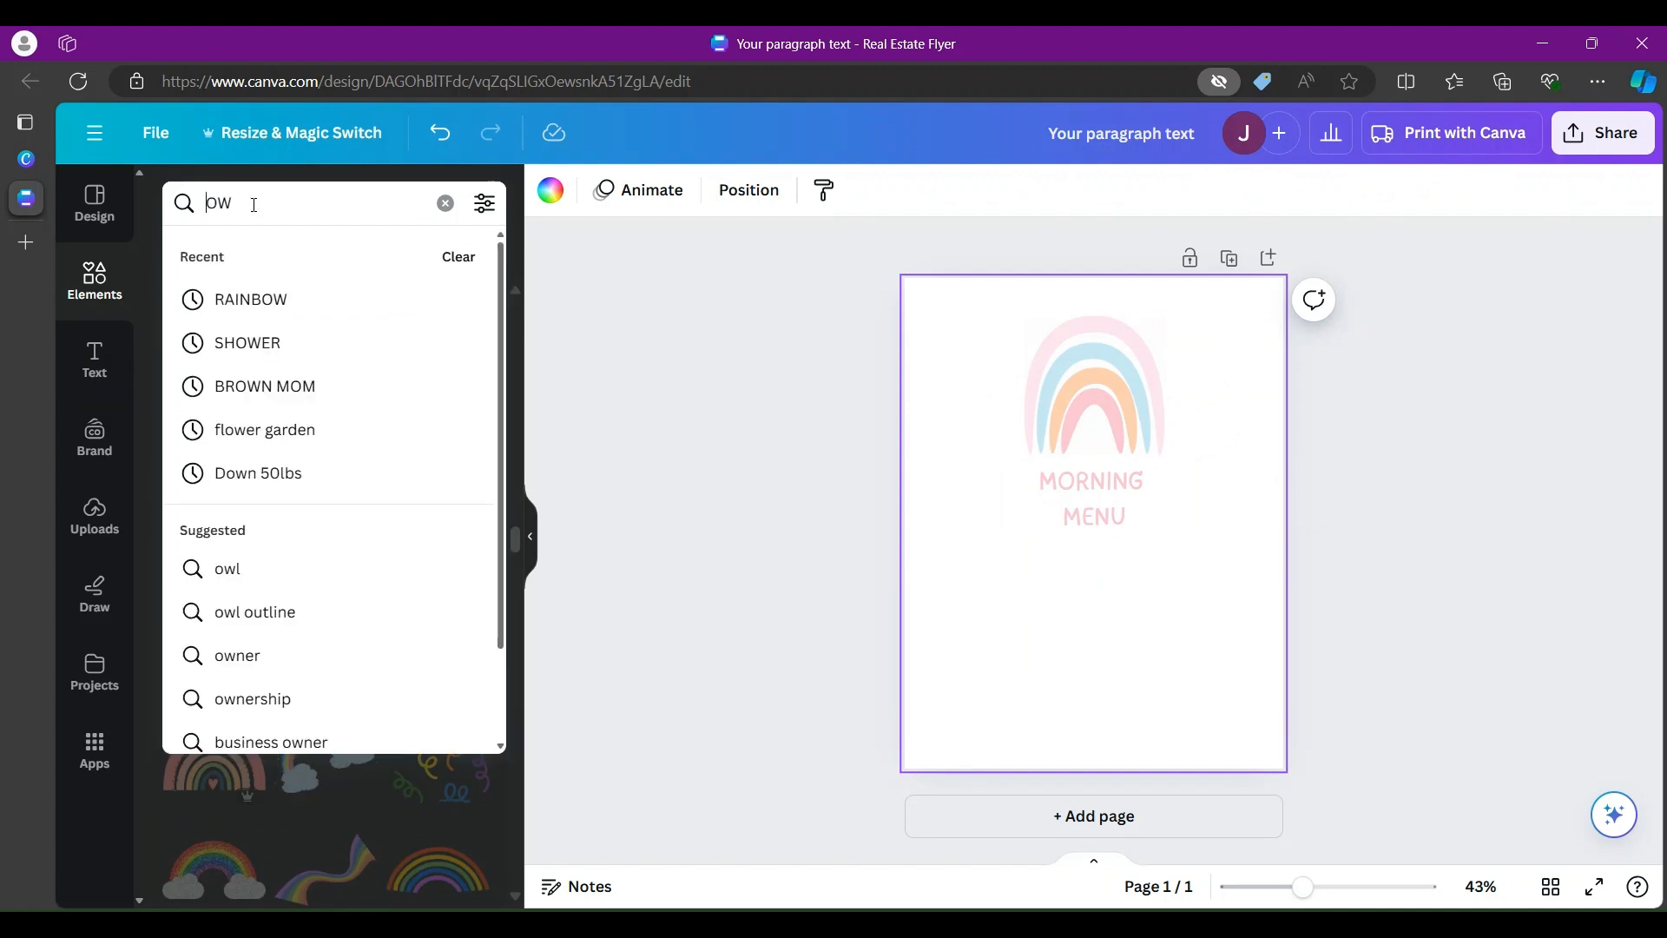
{"action": "key", "text": "Delete"}
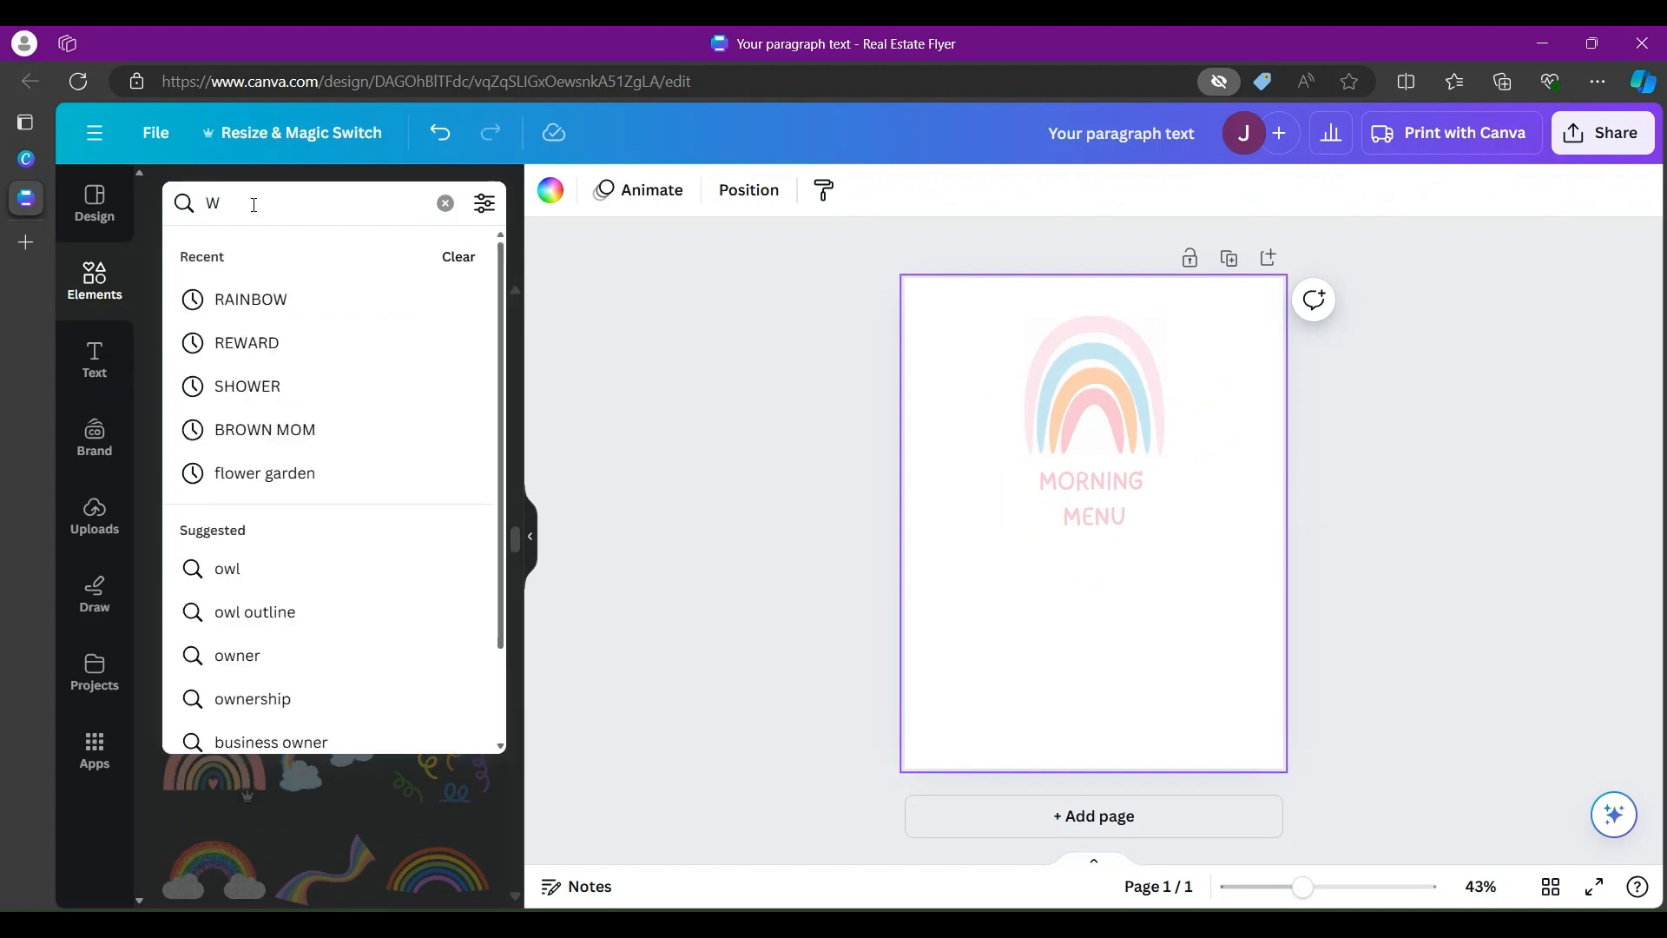
{"action": "key", "text": "Delete"}
{"action": "type", "text": "FLOWER"}
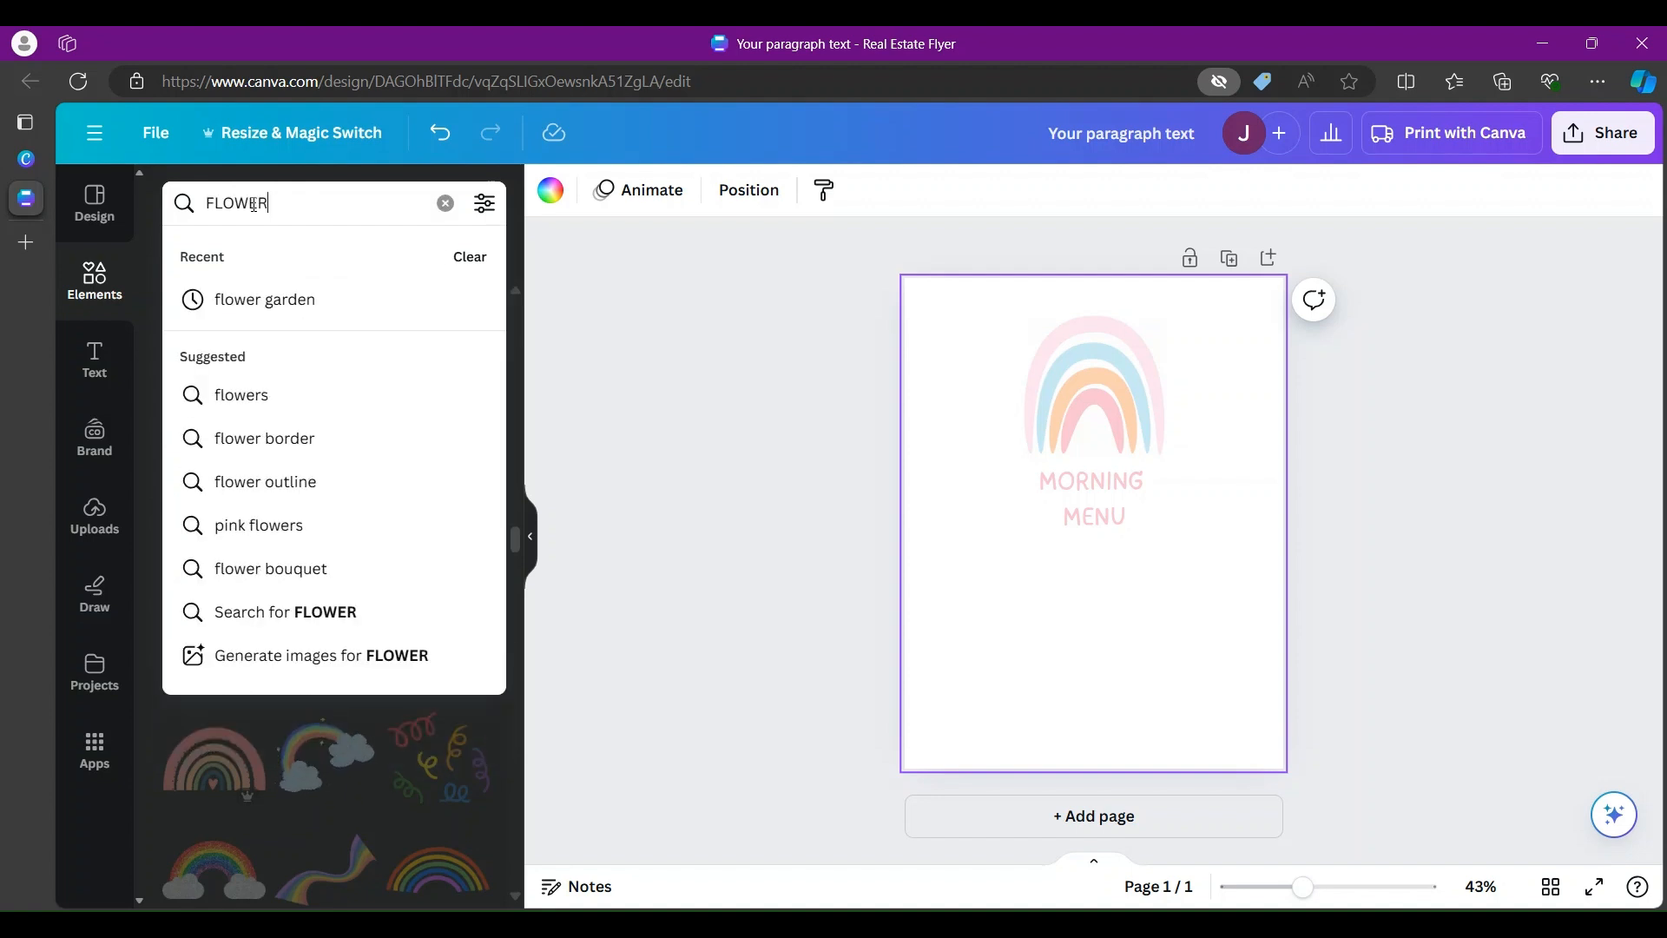
{"action": "type", "text": "A"}
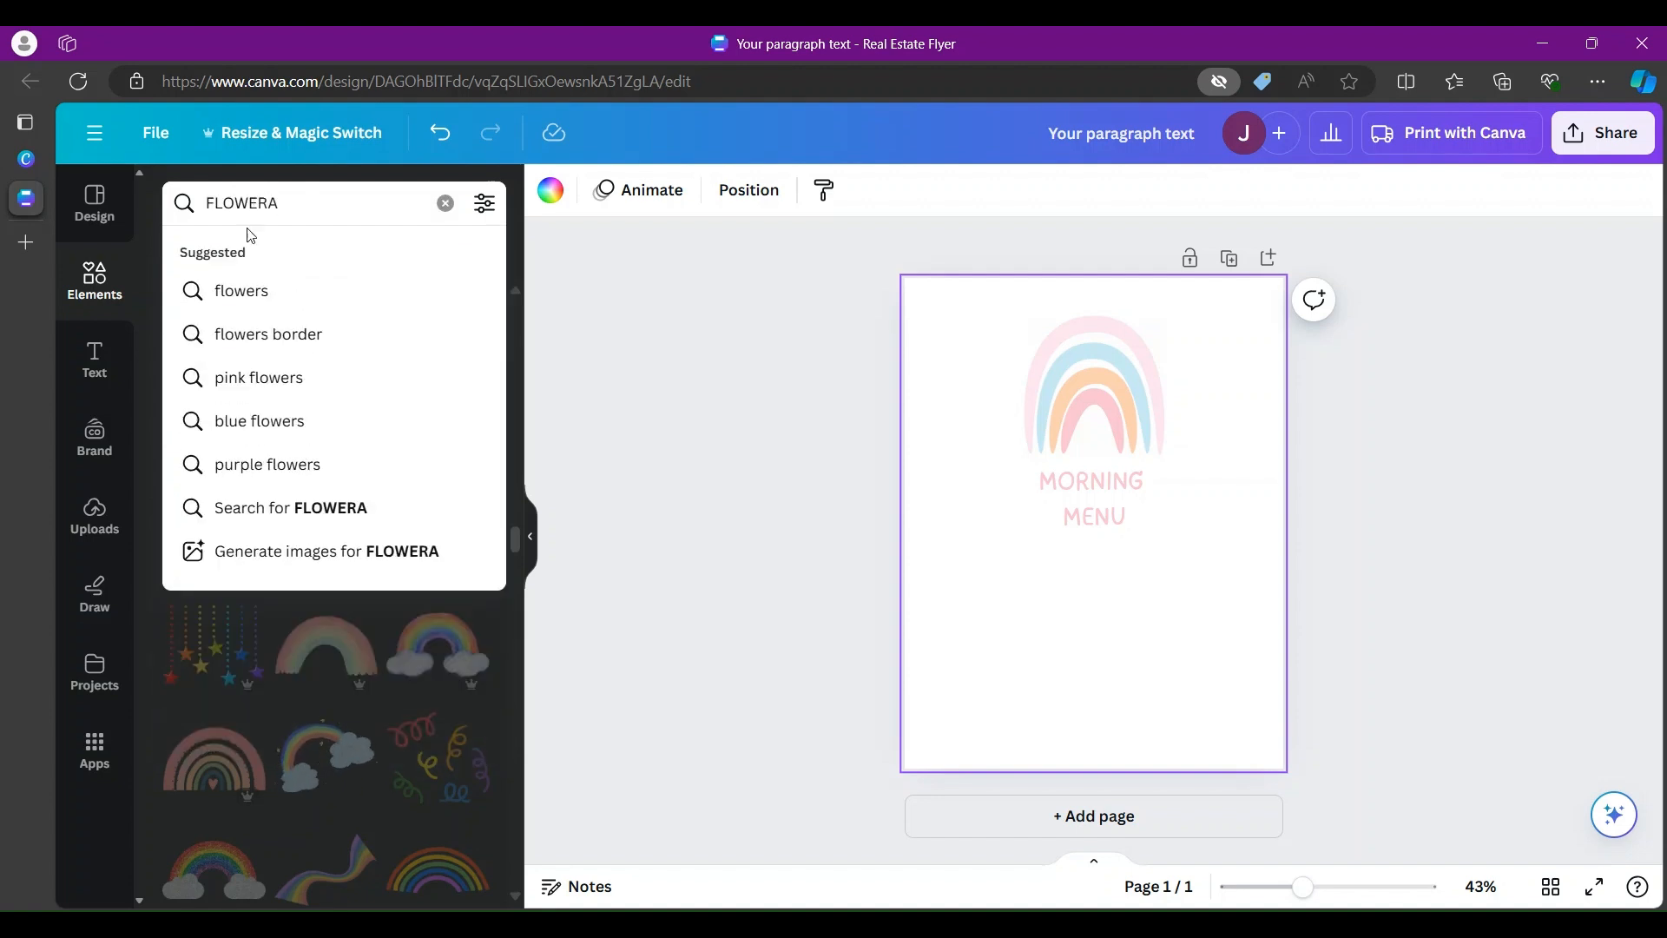
{"action": "left_click", "coordinate": [272, 476]}
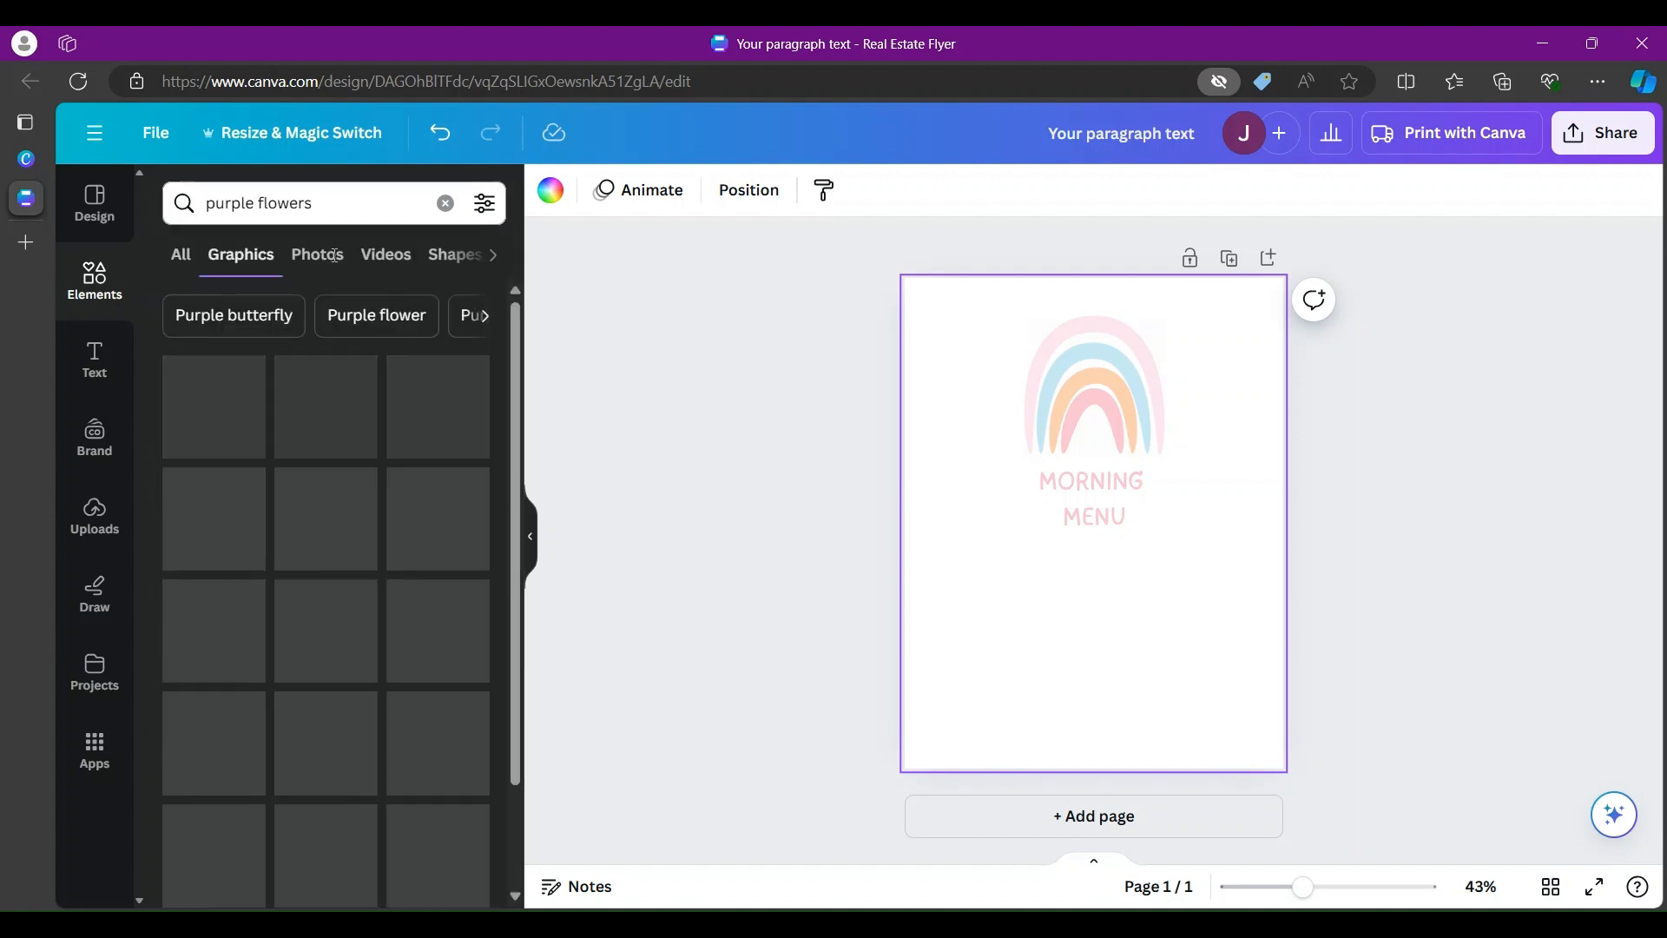
Step: Switch the graphics search to the related term Purple butterfly and browse the results
{"action": "left_click", "coordinate": [253, 326]}
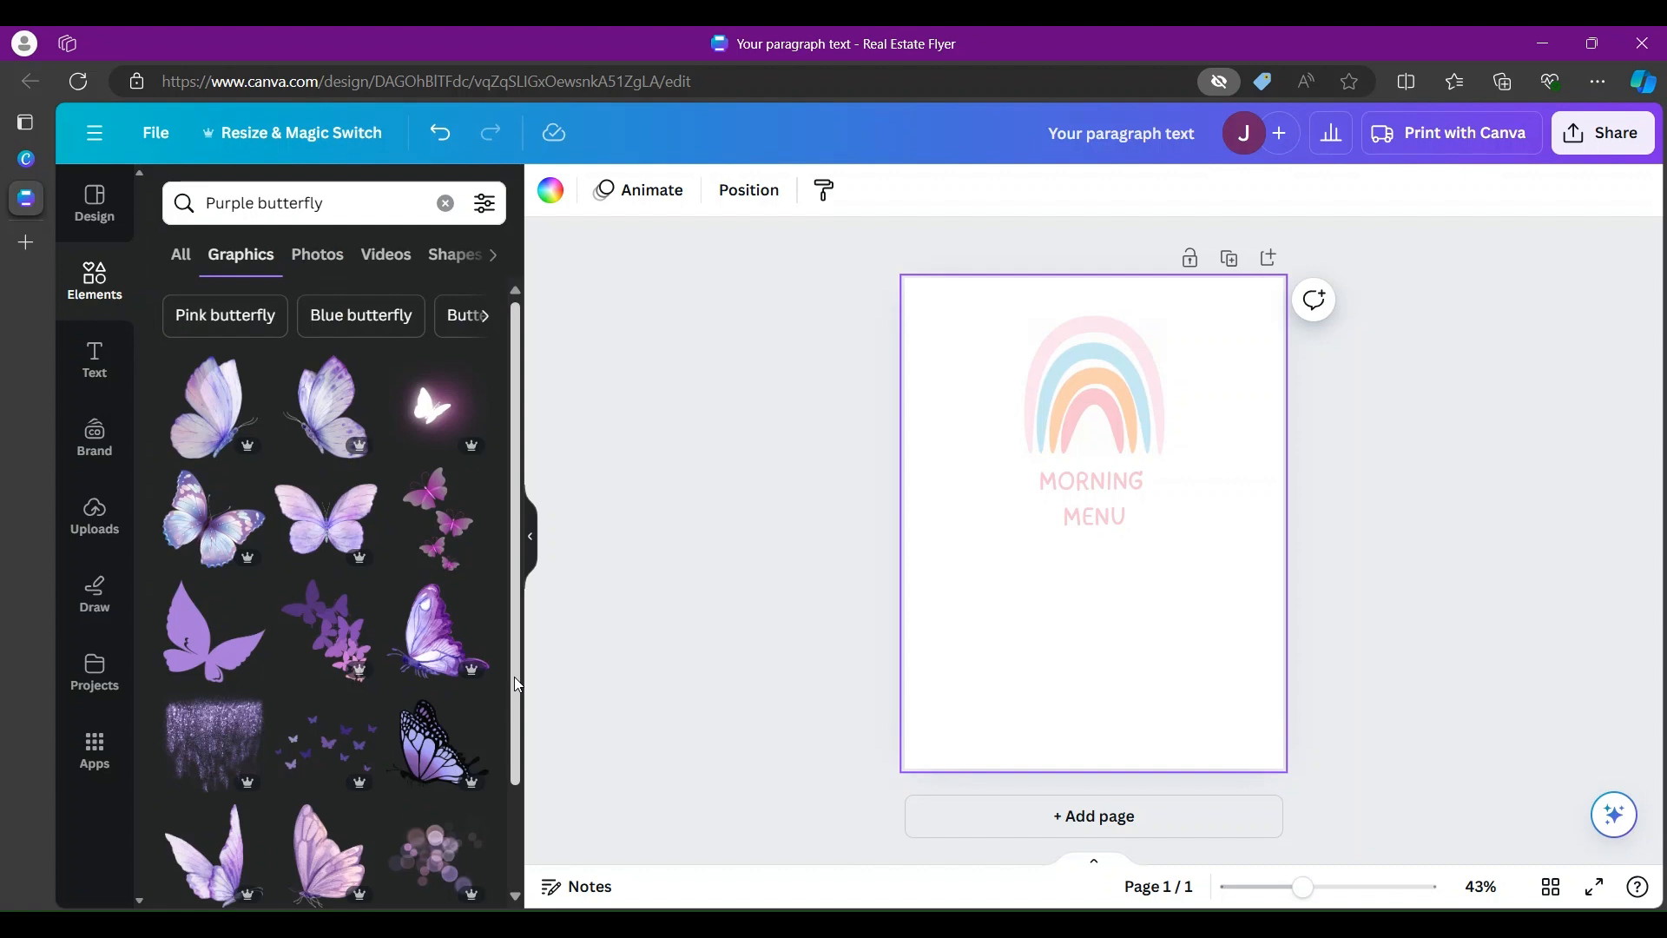
{"action": "scroll", "coordinate": [514, 675], "scroll_direction": "down", "scroll_amount": 3}
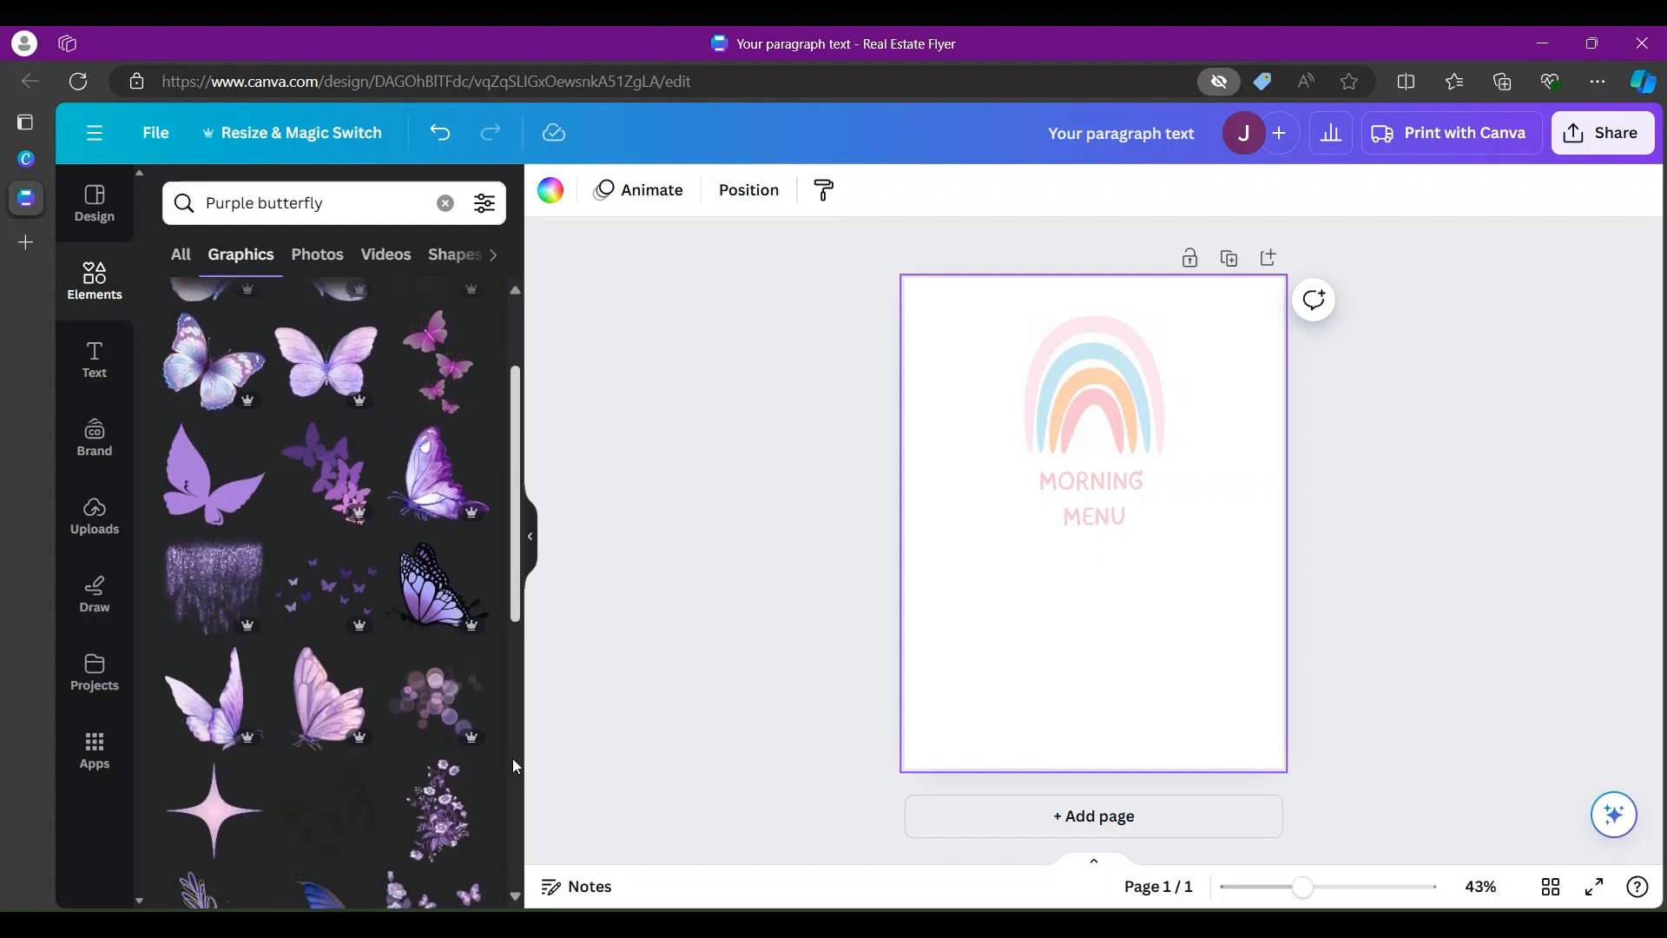
{"action": "scroll", "coordinate": [513, 762], "scroll_direction": "down", "scroll_amount": 3}
{"action": "scroll", "coordinate": [512, 828], "scroll_direction": "down", "scroll_amount": 3}
{"action": "scroll", "coordinate": [512, 899], "scroll_direction": "down", "scroll_amount": 1}
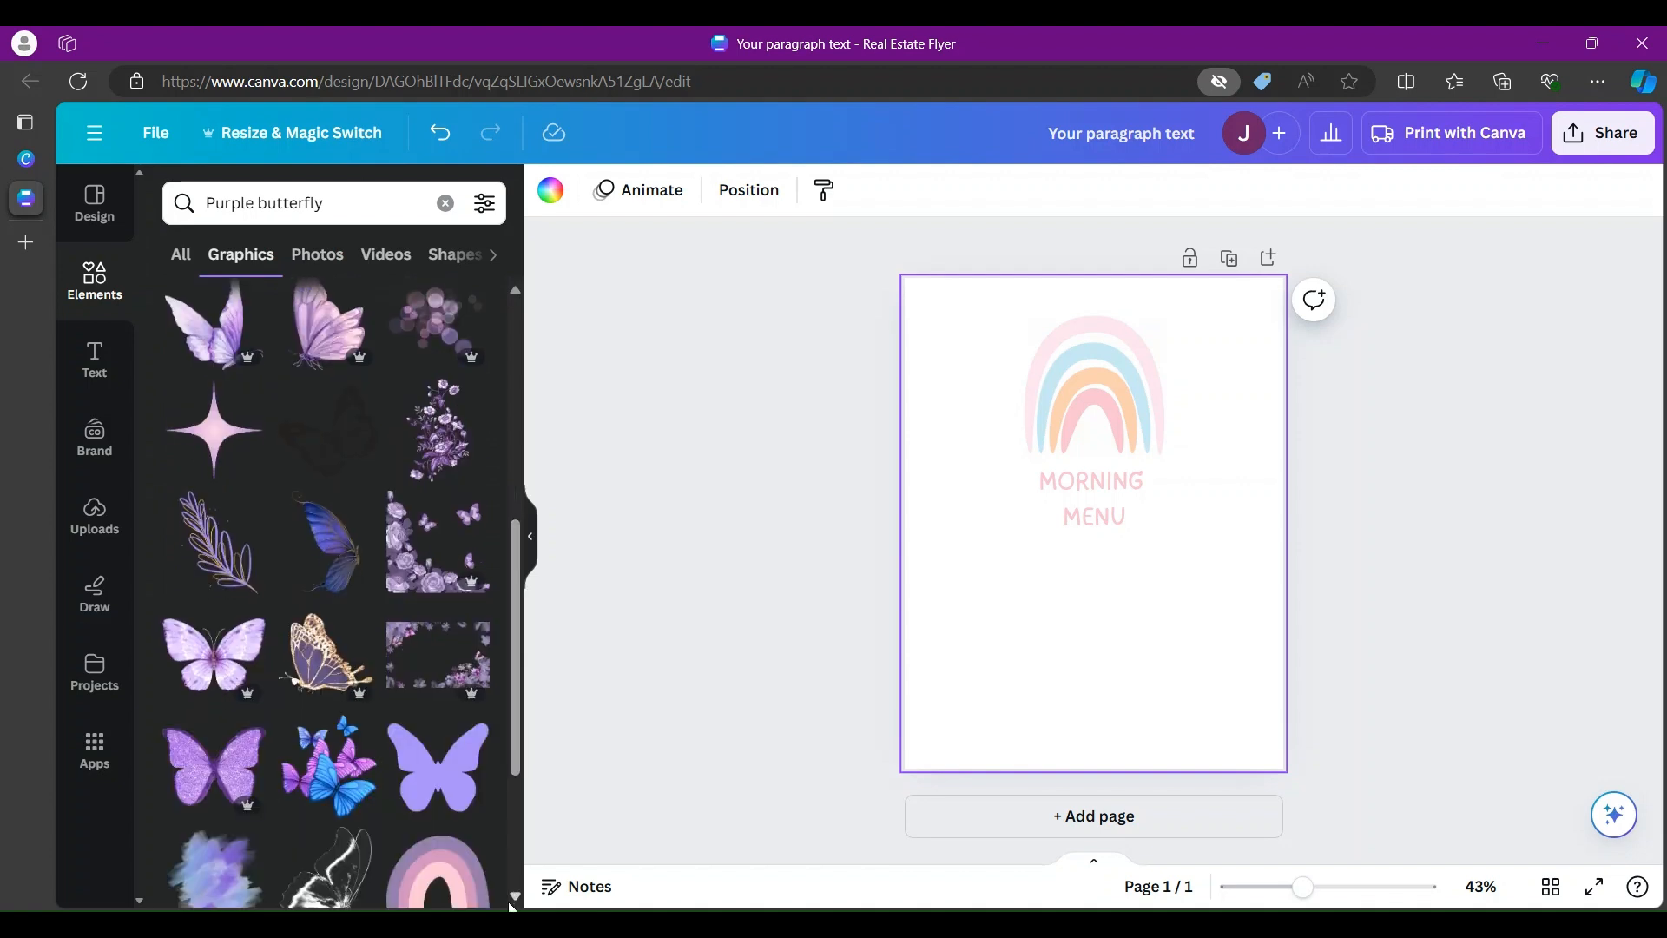
Step: Add KID to the Purple butterfly search, then switch to the suggested search butterfly kids
{"action": "left_click", "coordinate": [205, 205]}
{"action": "type", "text": "KID"}
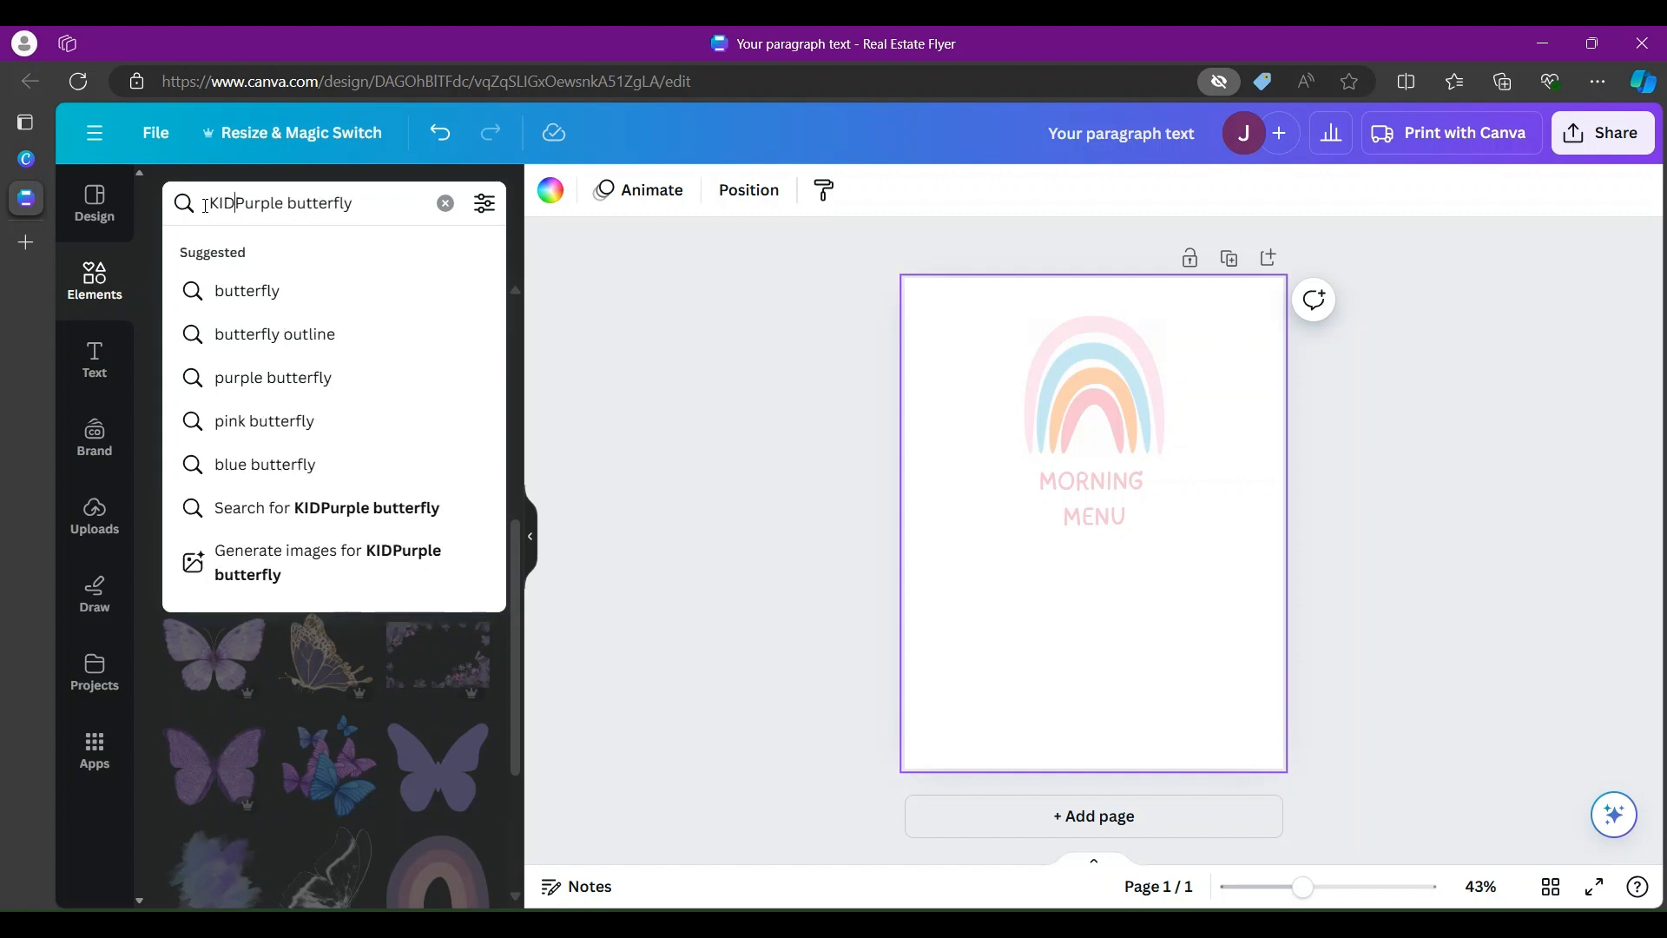
{"action": "key", "text": "Return"}
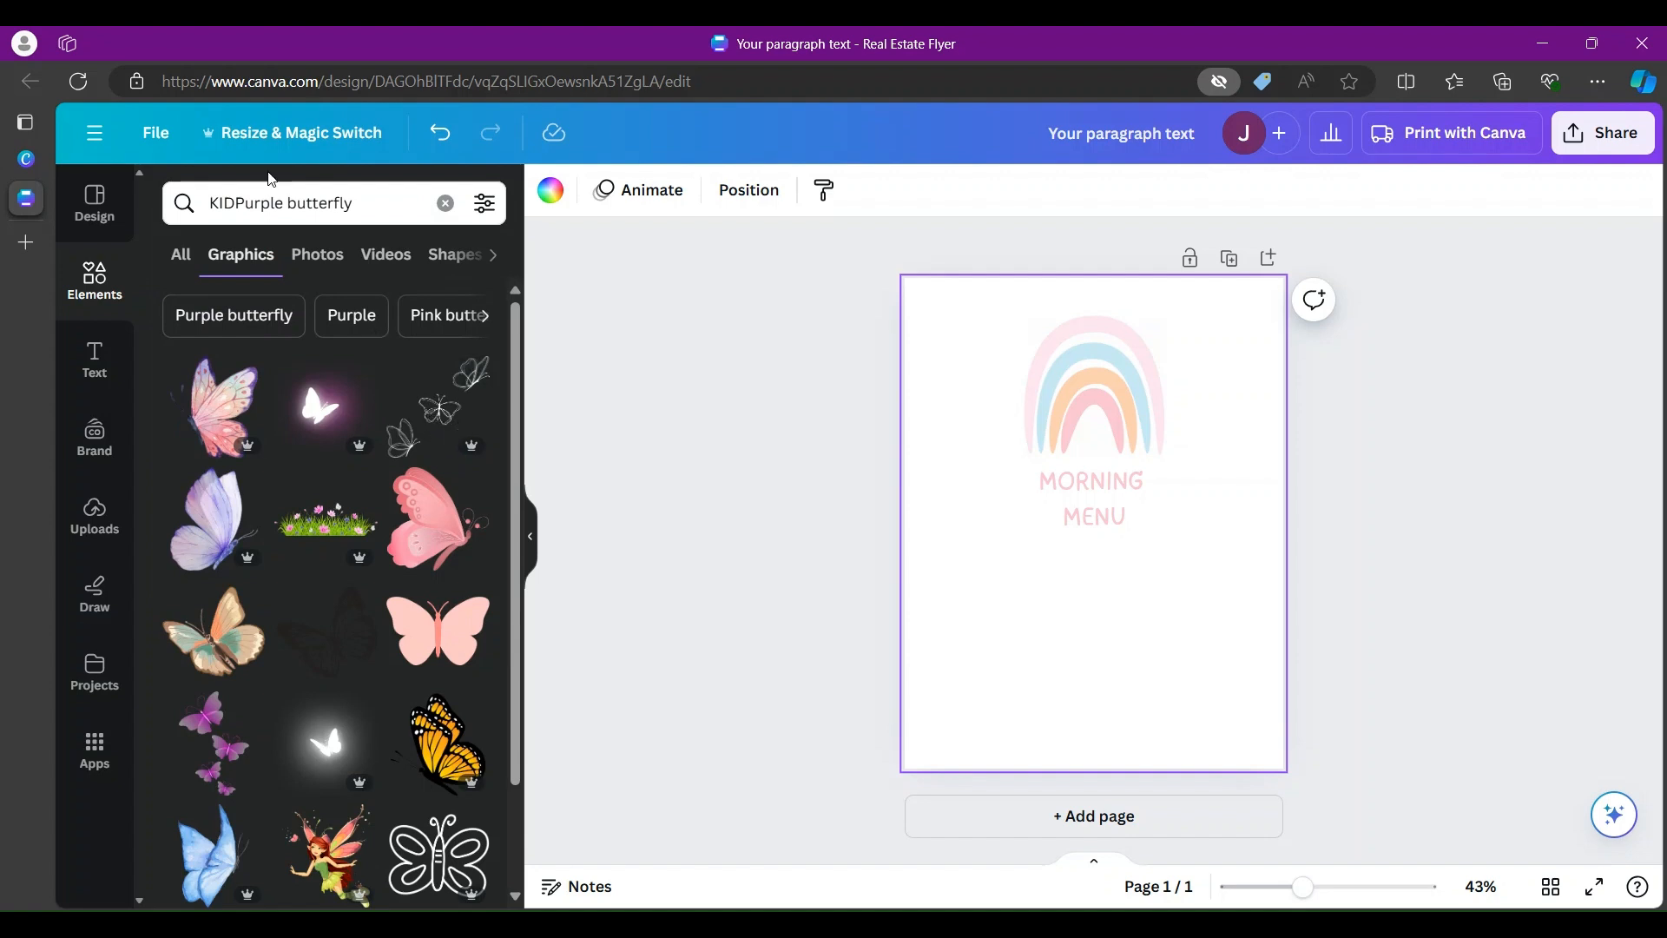
{"action": "left_click", "coordinate": [235, 200]}
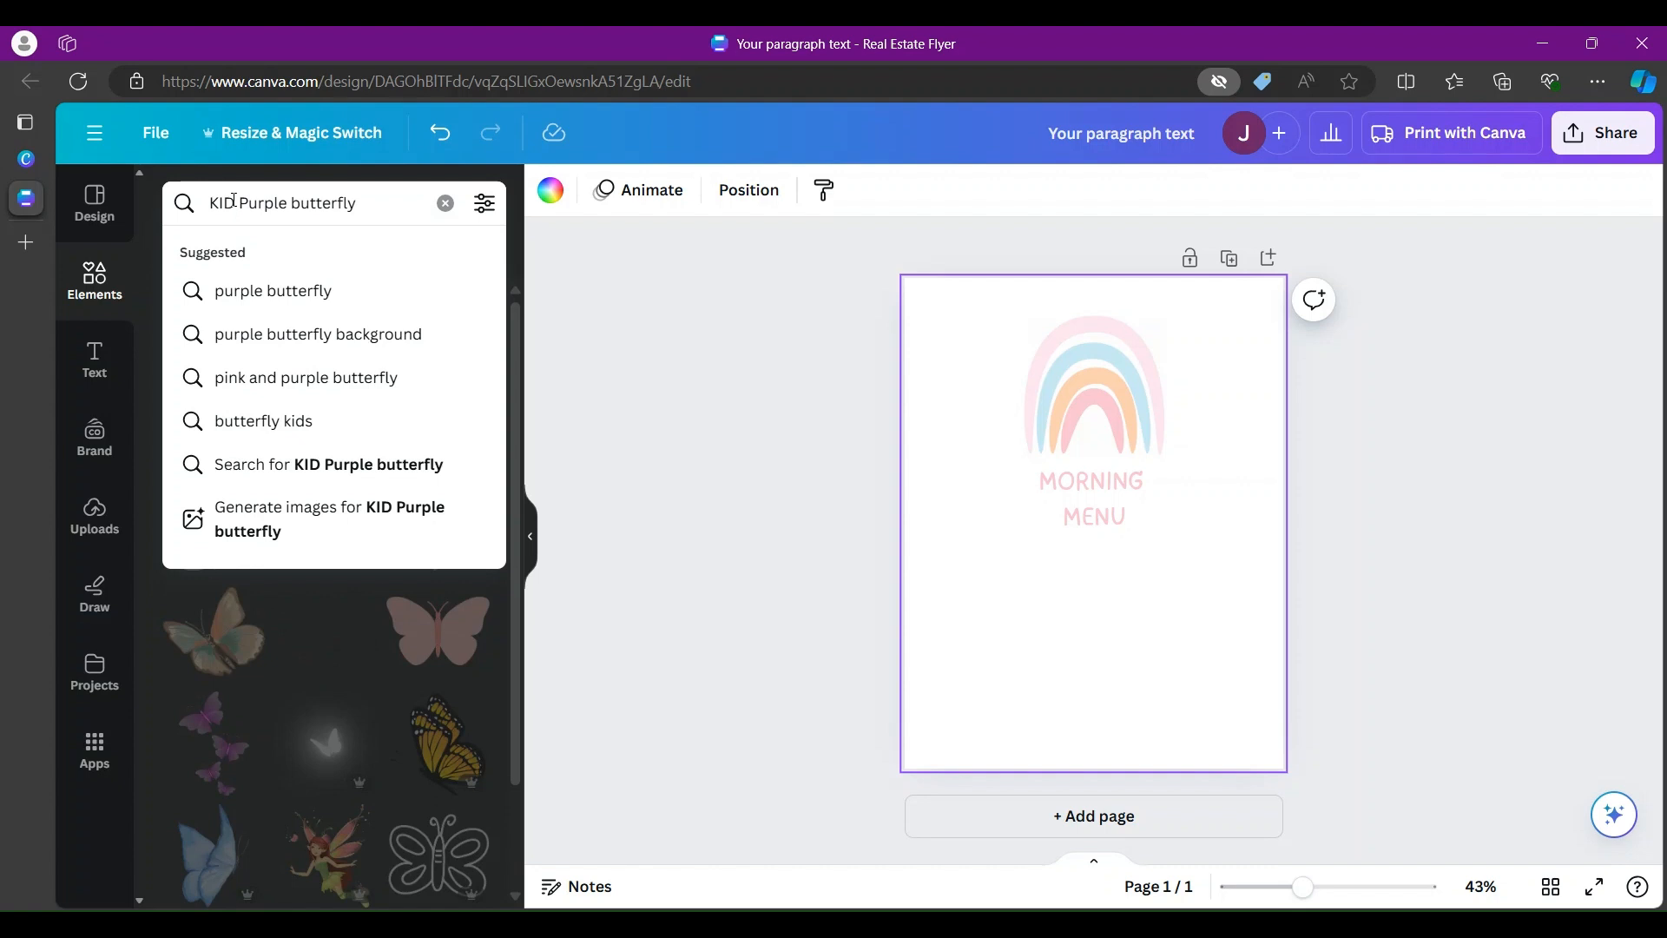
{"action": "left_click", "coordinate": [300, 430]}
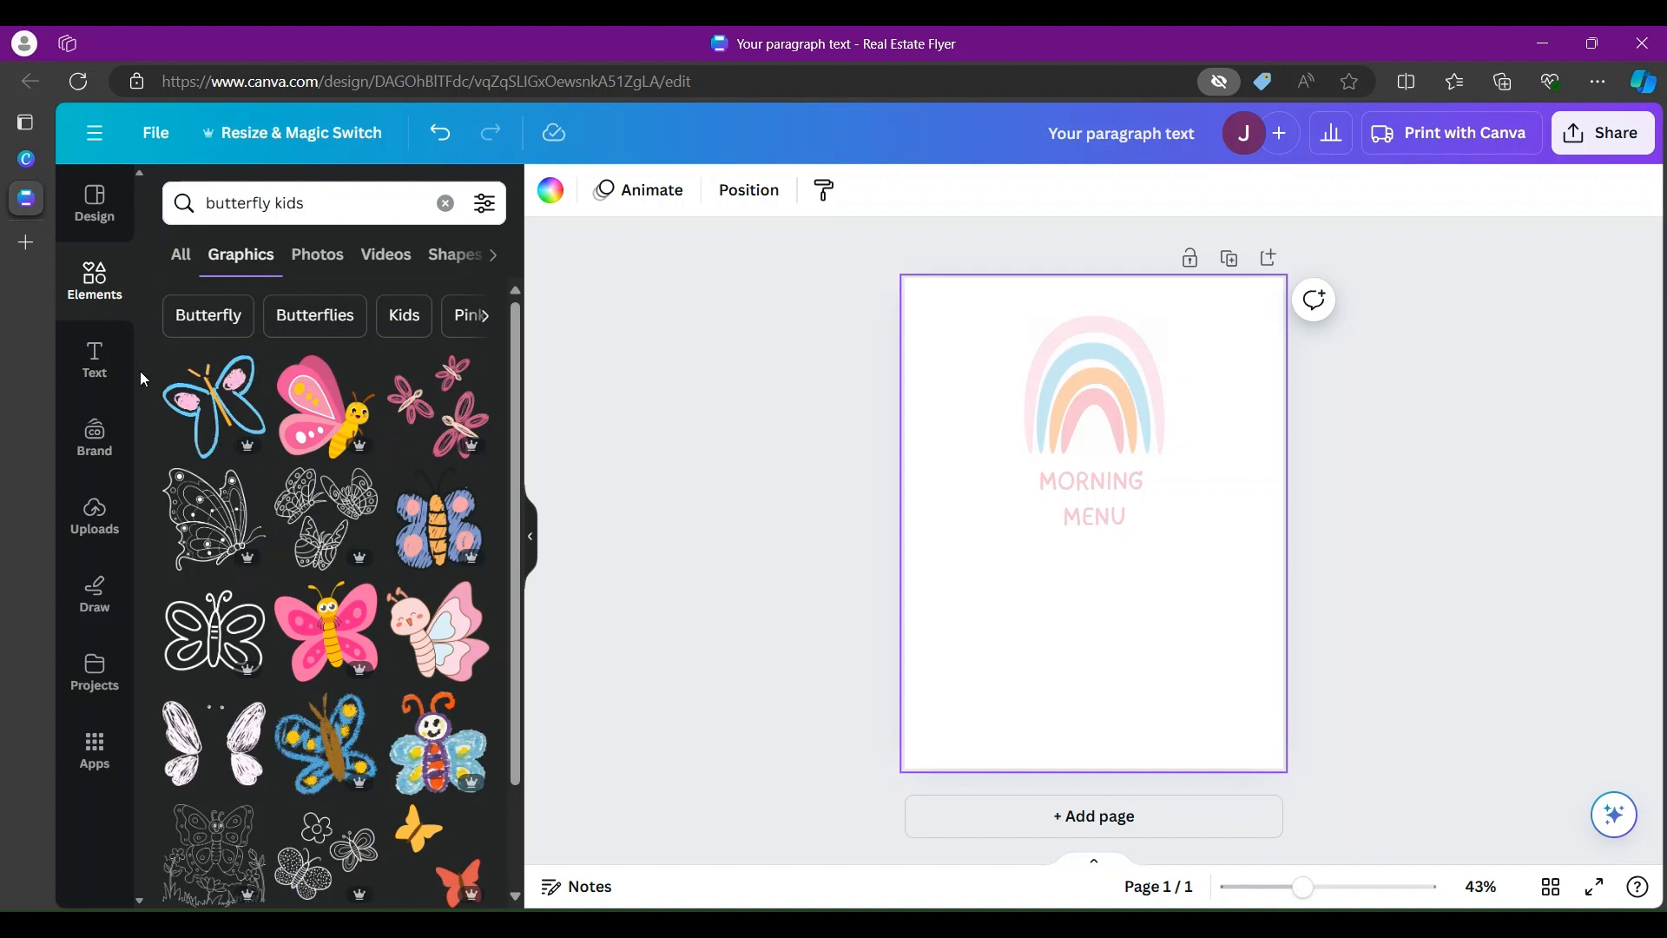
Step: Insert the blue-outlined butterfly with pink wing spots, shrink it, and place it beside the rainbow near the page's upper-right corner
{"action": "left_click", "coordinate": [201, 412]}
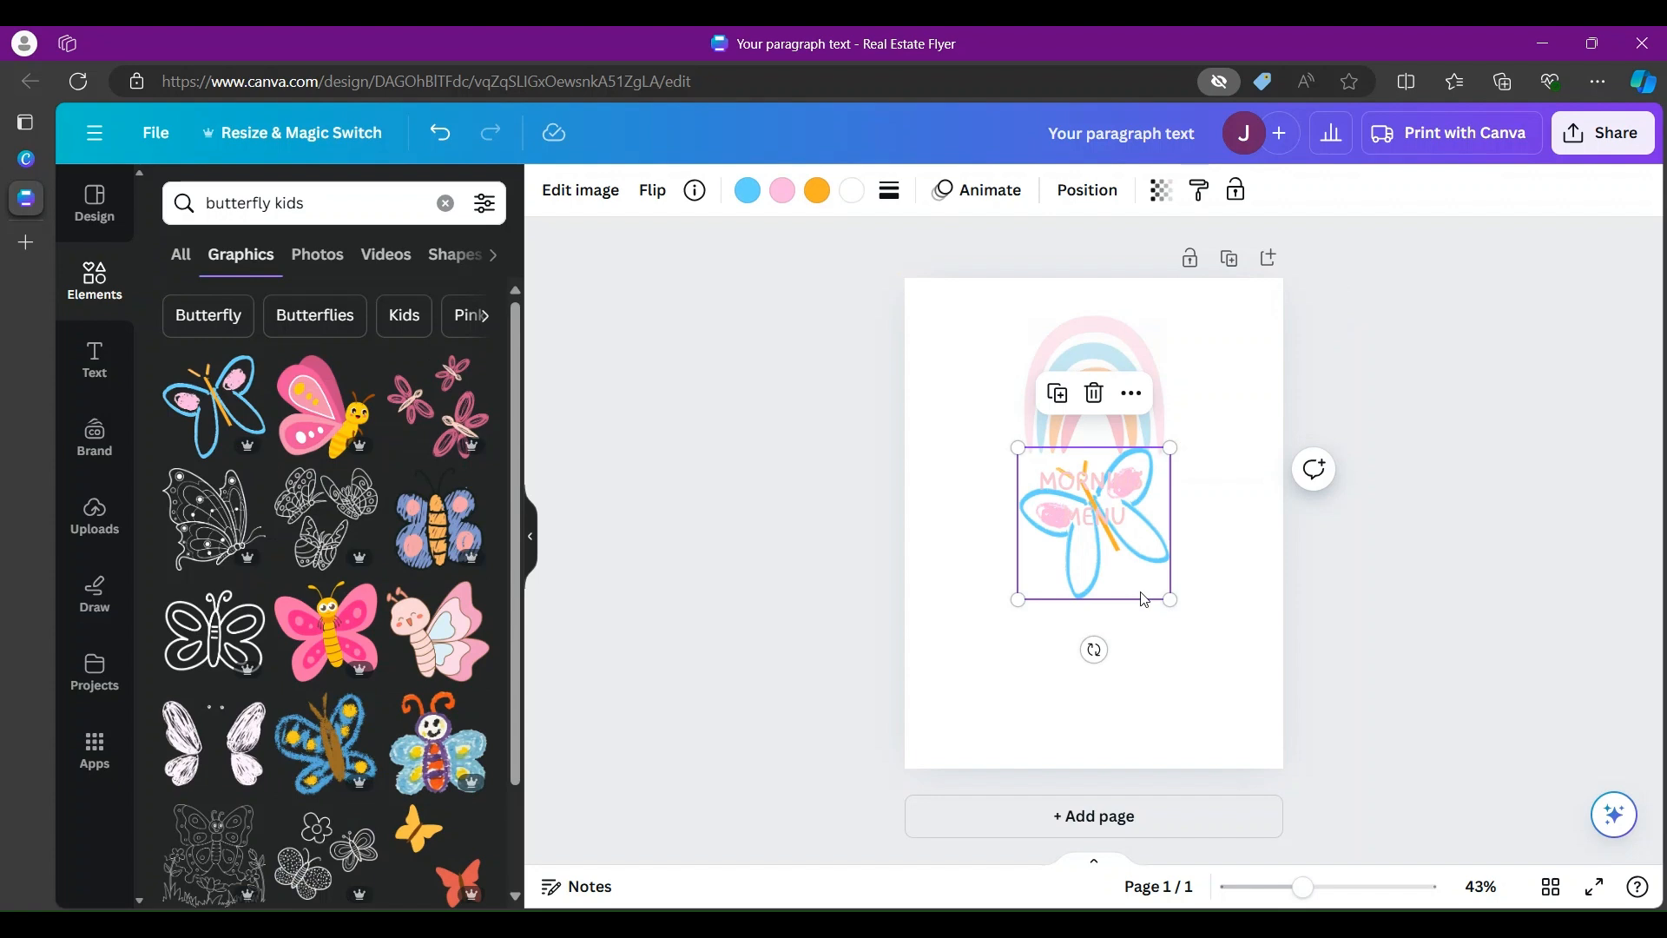
{"action": "left_click_drag", "start_coordinate": [1146, 599], "coordinate": [1236, 676]}
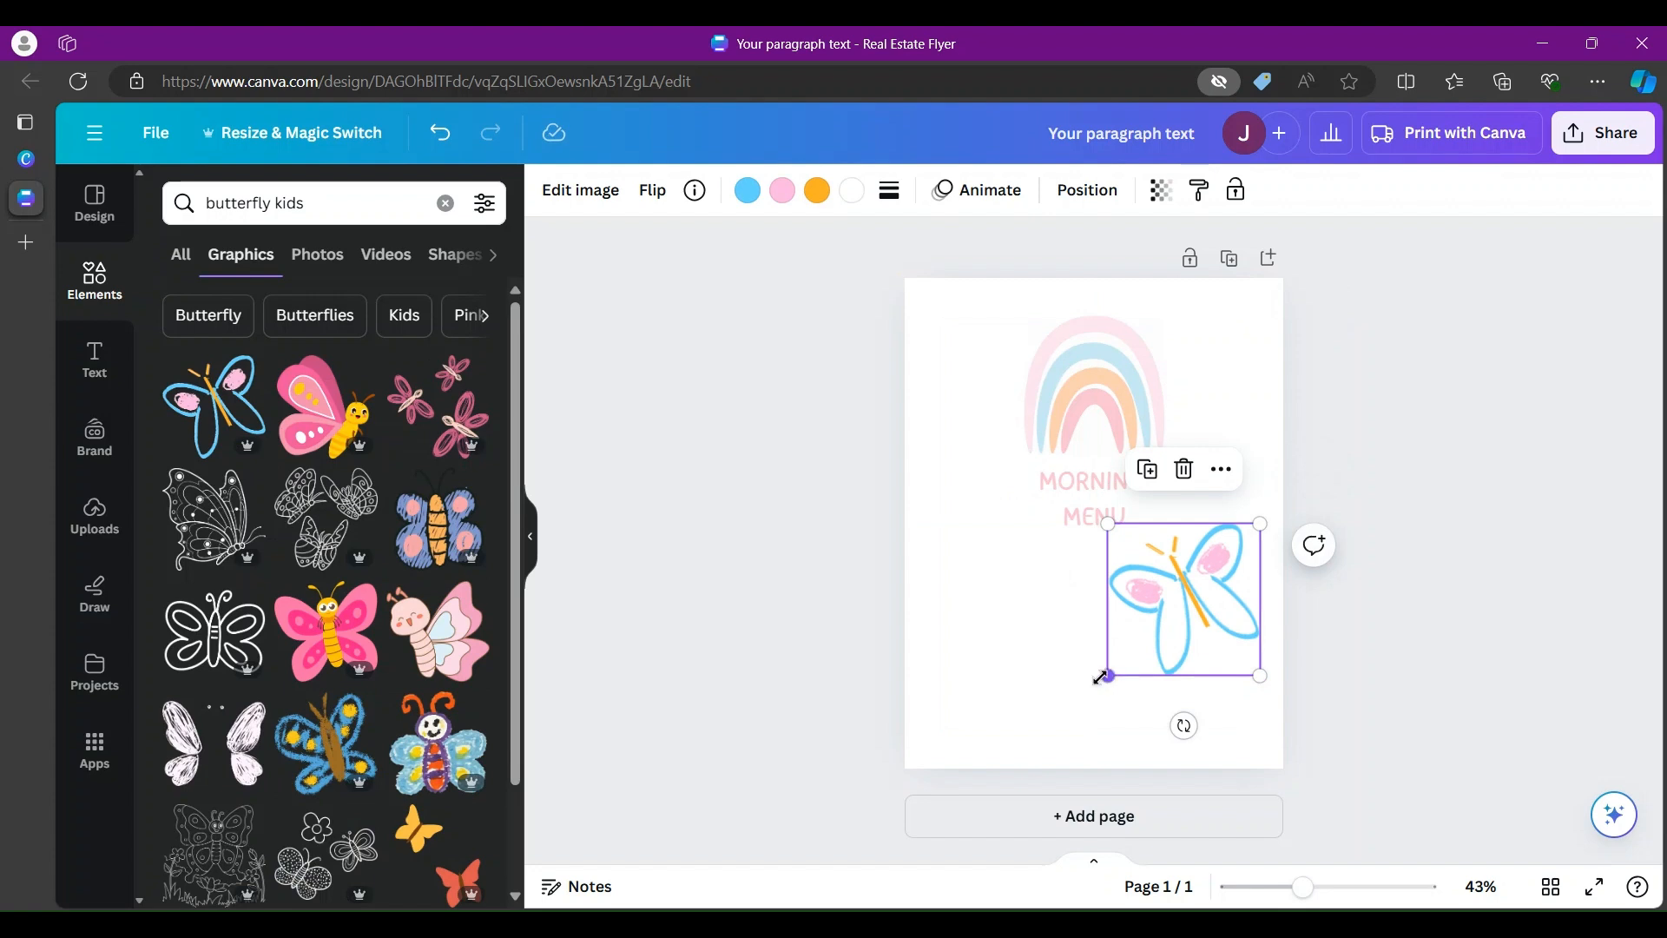
{"action": "left_click_drag", "start_coordinate": [1102, 677], "coordinate": [1209, 365]}
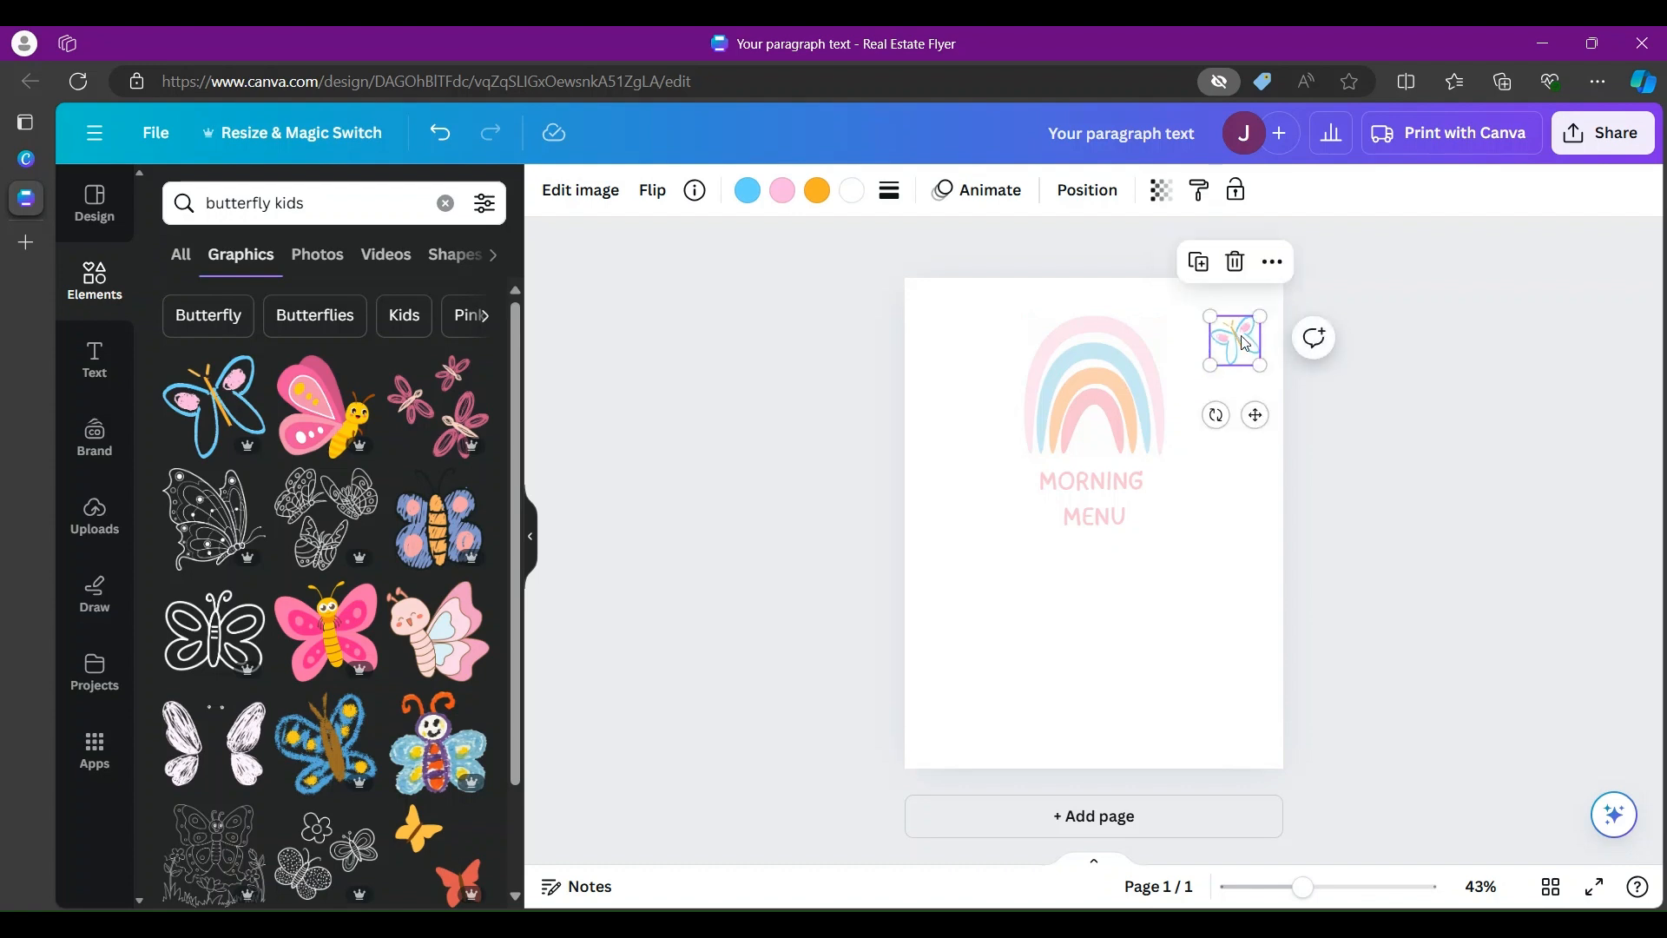
{"action": "left_click_drag", "start_coordinate": [1246, 343], "coordinate": [1235, 337]}
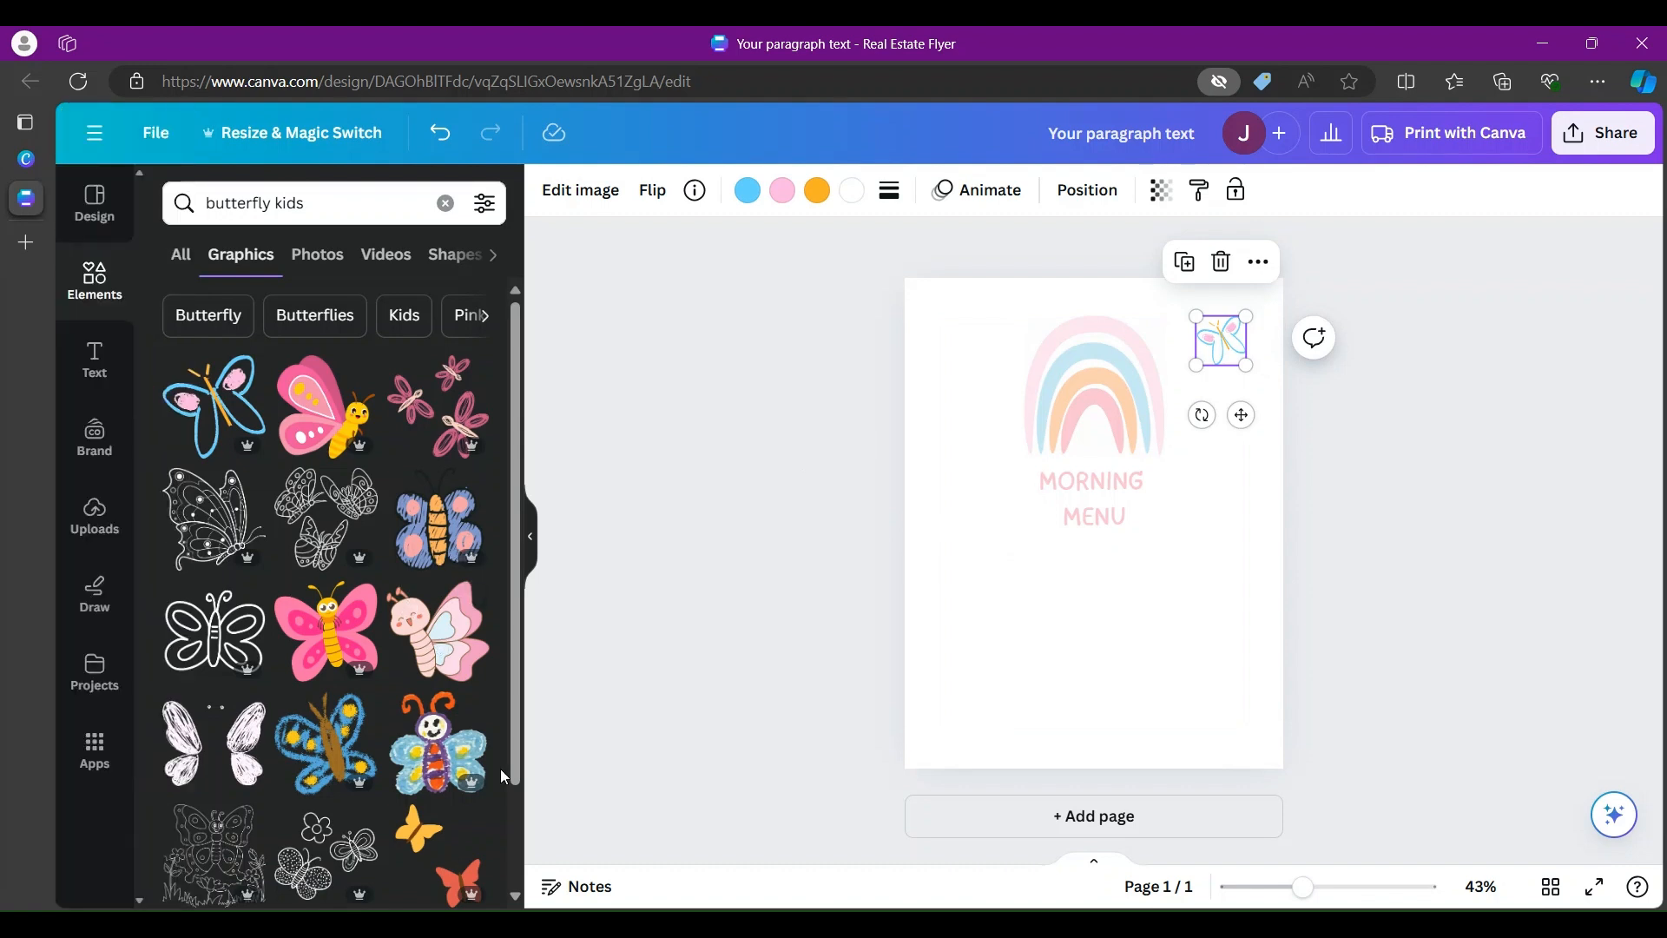
Step: Look through the butterfly kids graphics for a second butterfly that suits the pastel flyer
{"action": "left_click", "coordinate": [519, 895]}
{"action": "left_click", "coordinate": [518, 895]}
{"action": "scroll", "coordinate": [521, 903], "scroll_direction": "down", "scroll_amount": 5}
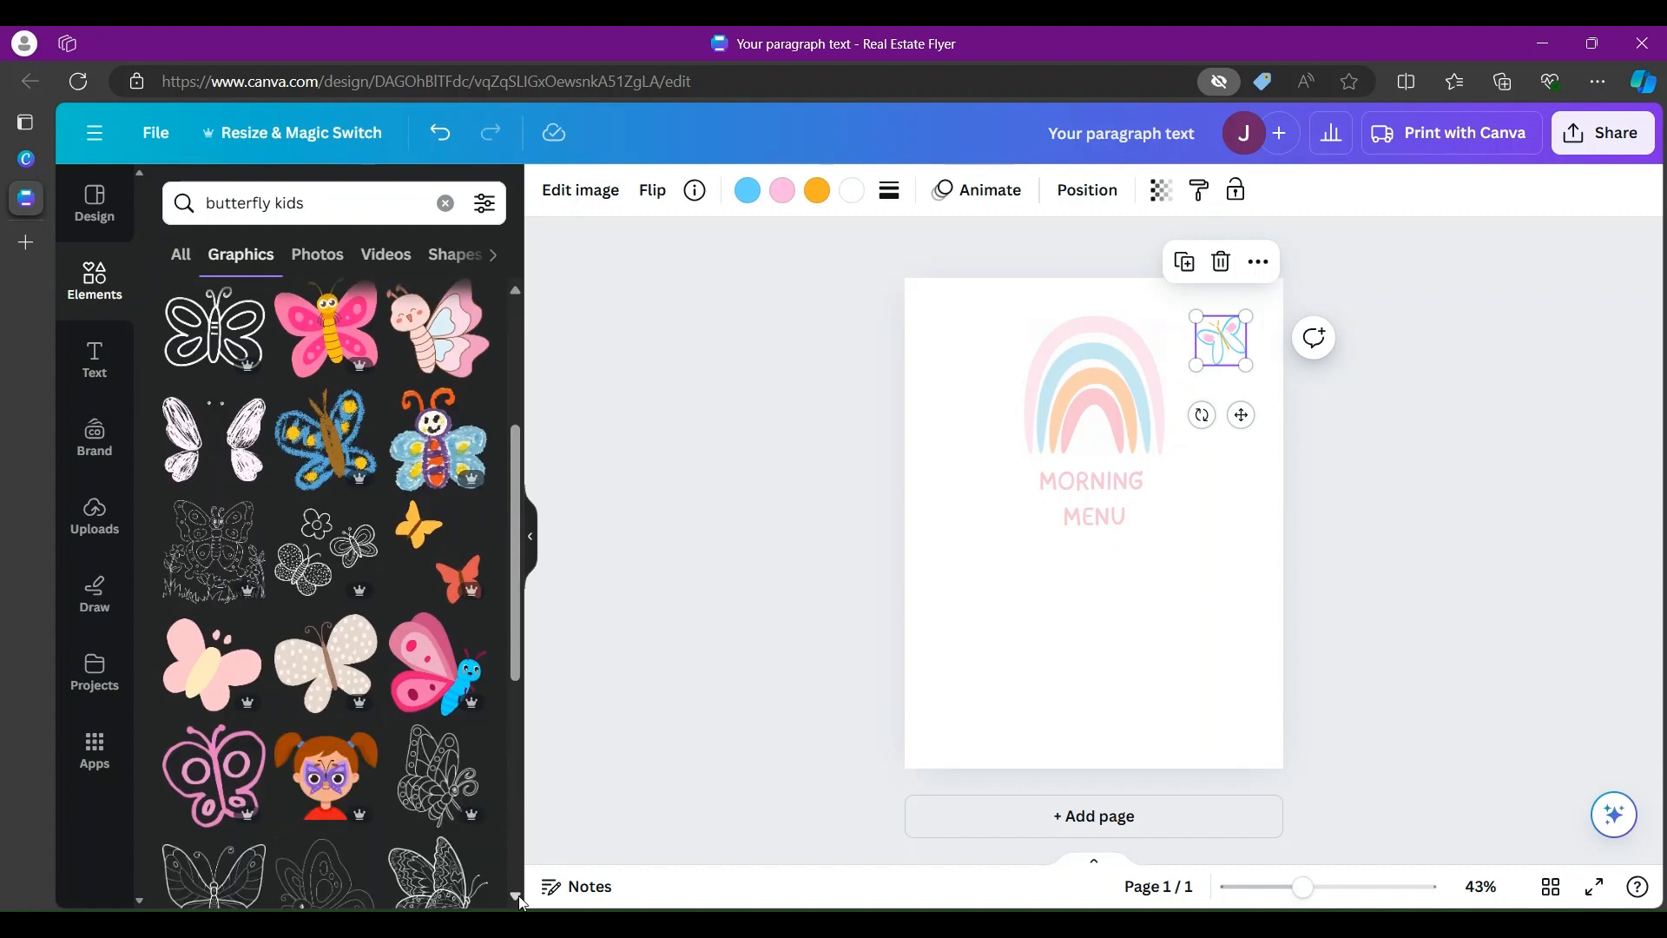
{"action": "scroll", "coordinate": [521, 904], "scroll_direction": "down", "scroll_amount": 4}
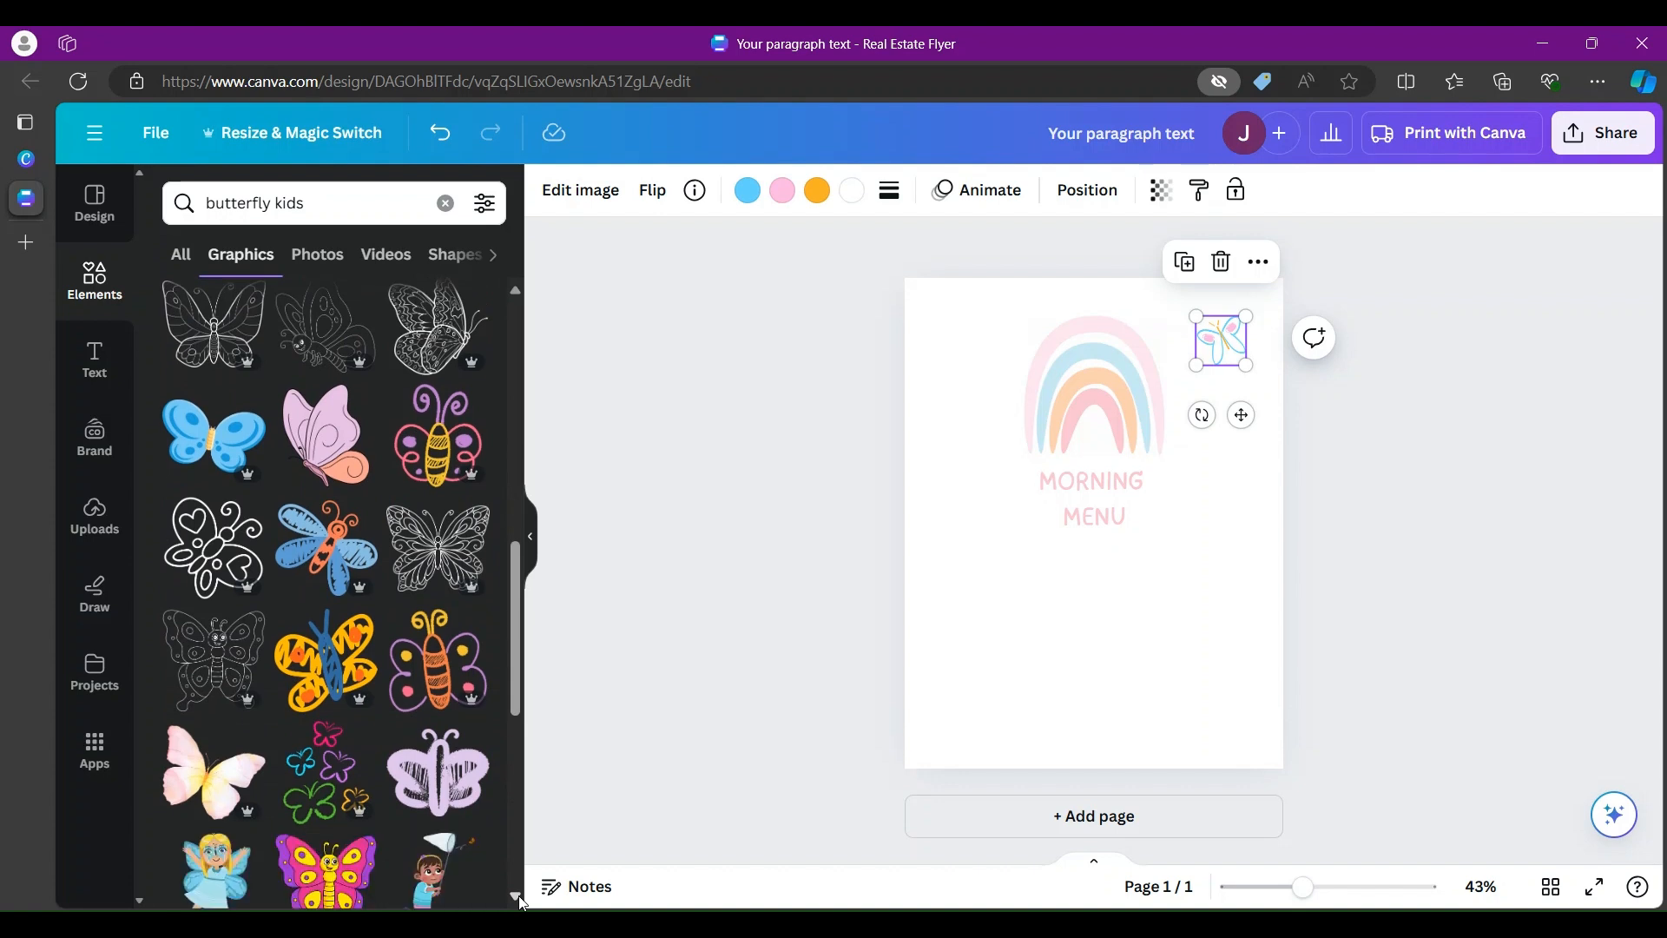
{"action": "scroll", "coordinate": [521, 903], "scroll_direction": "down", "scroll_amount": 1}
{"action": "scroll", "coordinate": [521, 903], "scroll_direction": "down", "scroll_amount": 3}
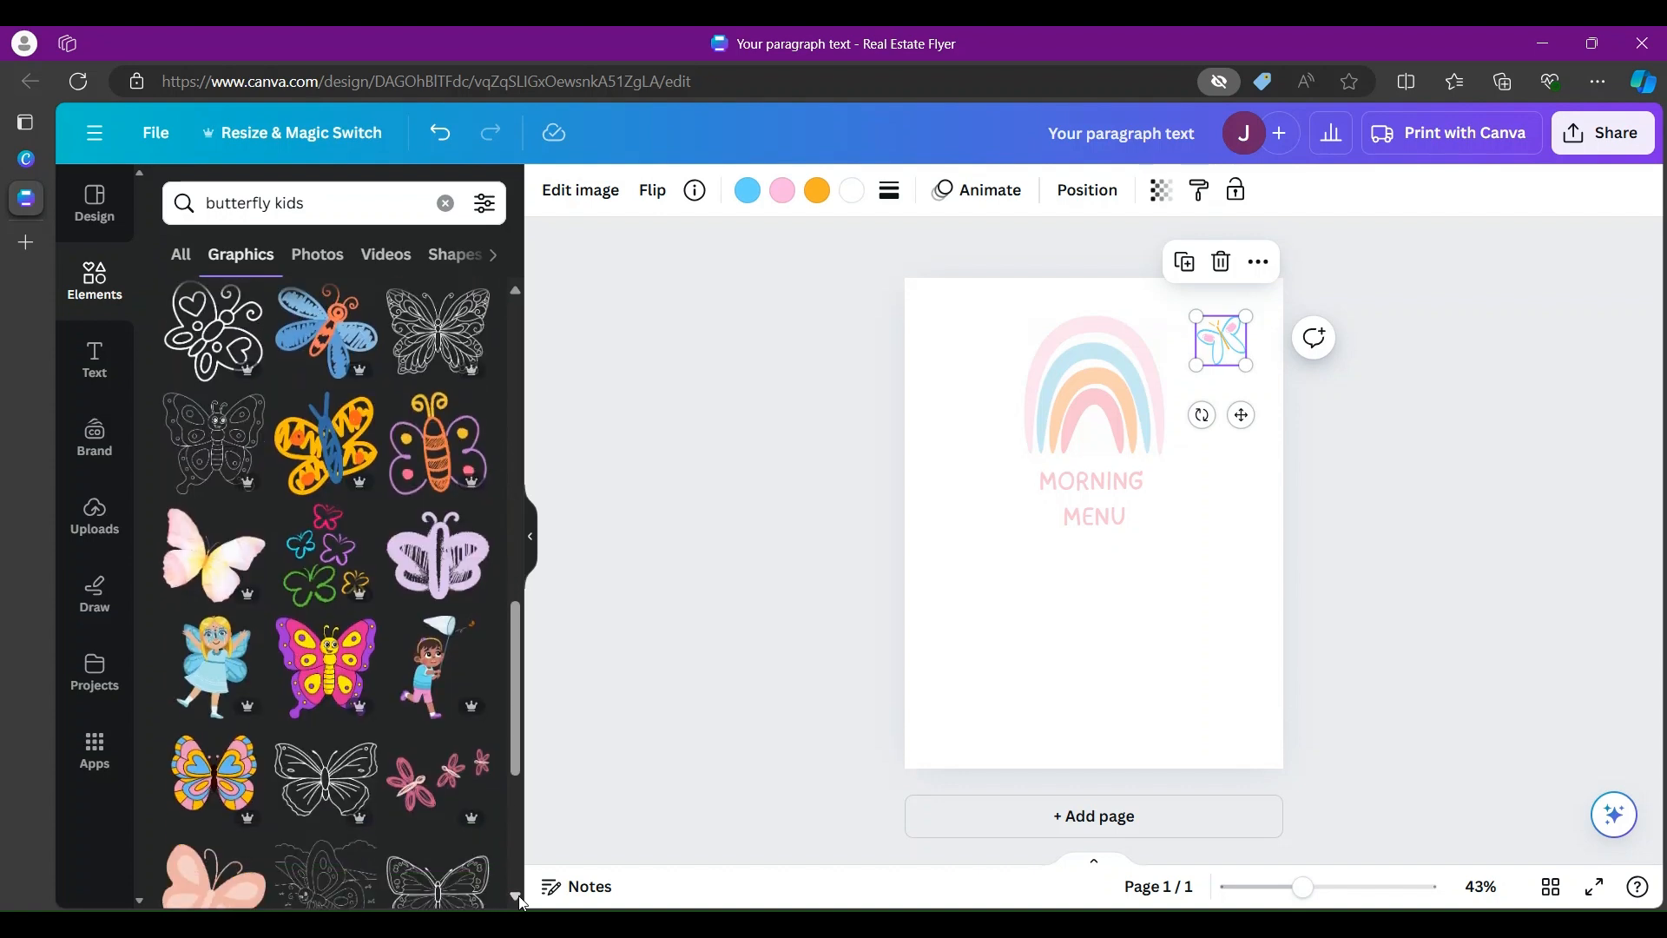
{"action": "scroll", "coordinate": [521, 903], "scroll_direction": "down", "scroll_amount": 4}
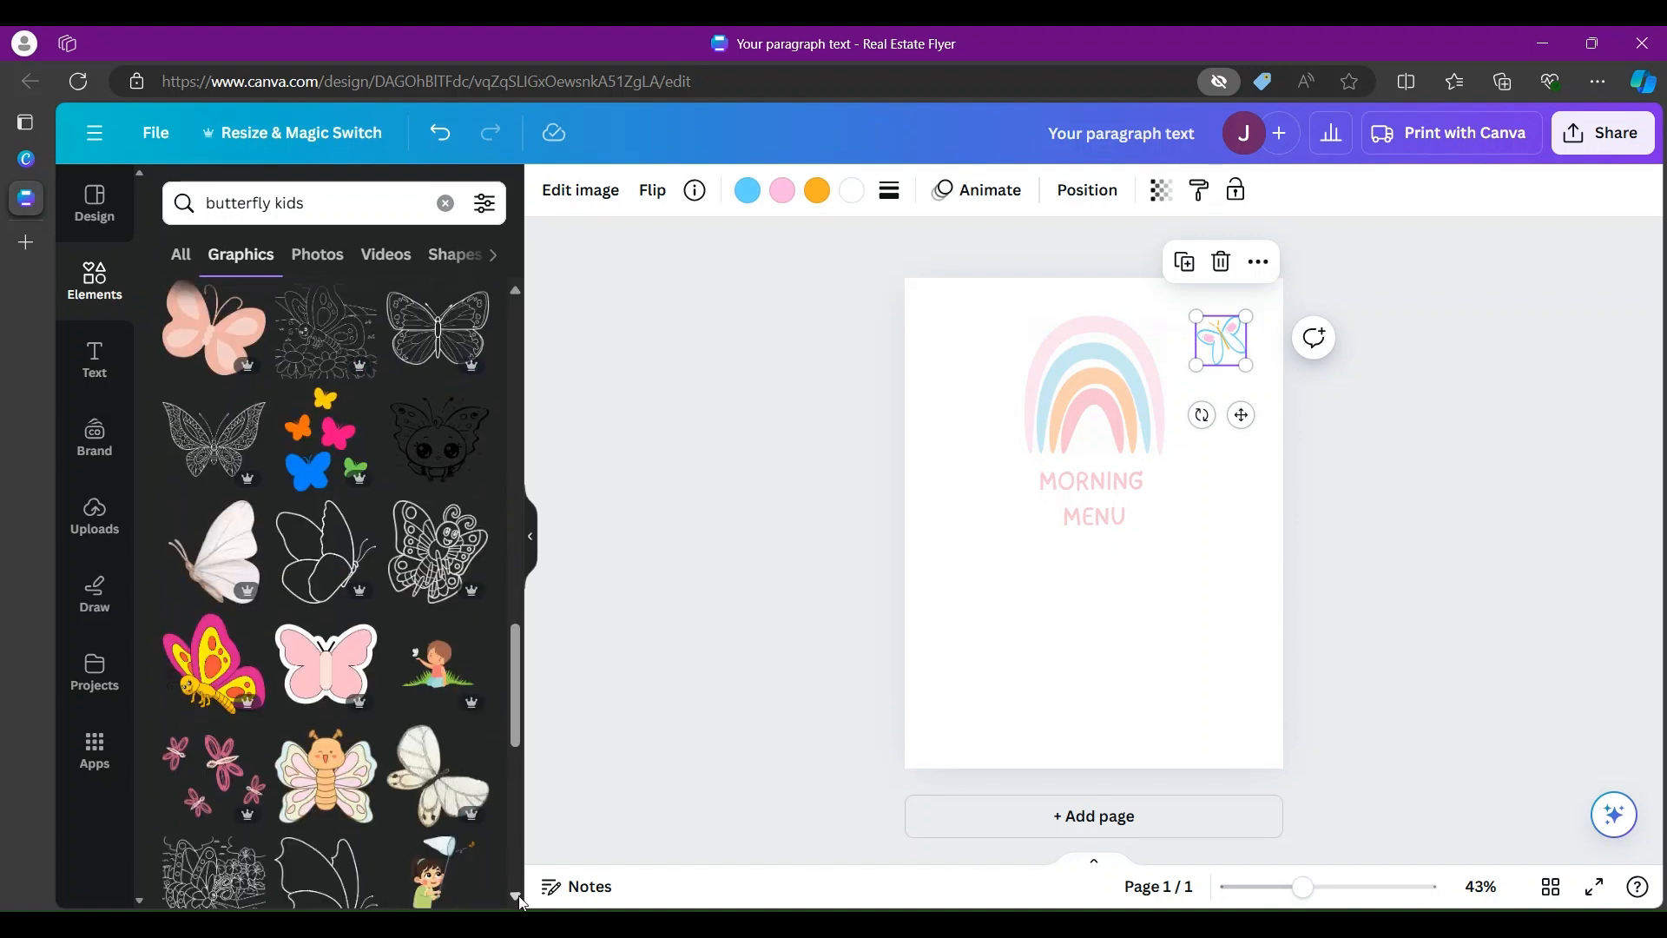
{"action": "scroll", "coordinate": [521, 903], "scroll_direction": "down", "scroll_amount": 5}
{"action": "scroll", "coordinate": [521, 903], "scroll_direction": "down", "scroll_amount": 2}
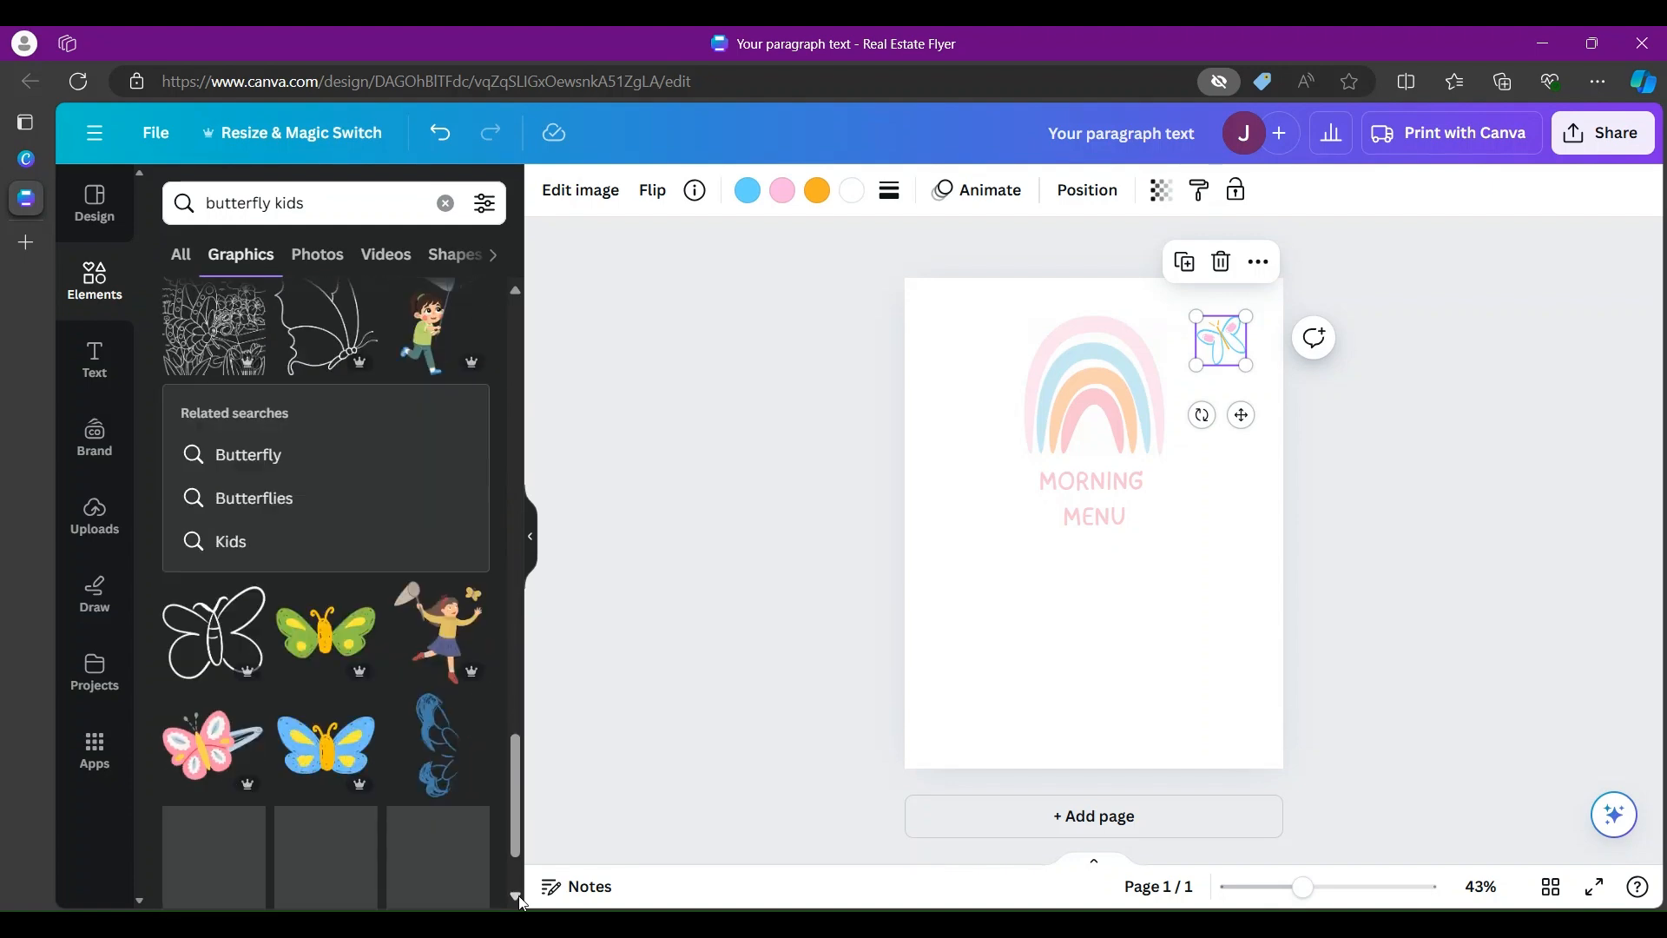
{"action": "scroll", "coordinate": [521, 903], "scroll_direction": "down", "scroll_amount": 5}
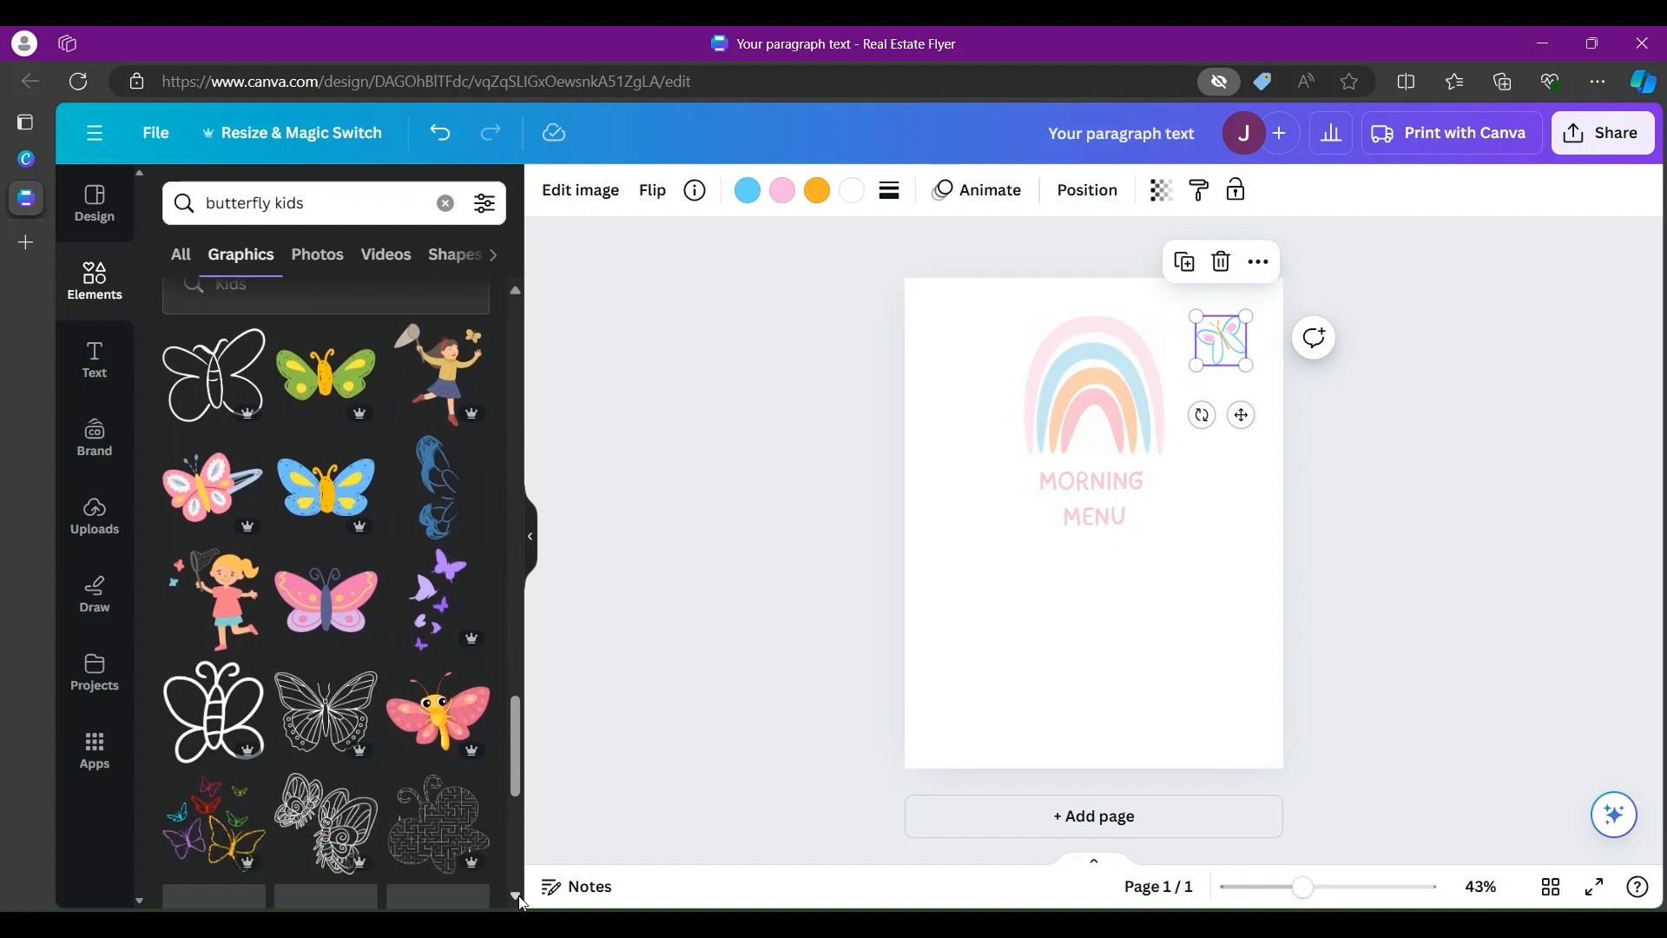
{"action": "scroll", "coordinate": [522, 903], "scroll_direction": "down", "scroll_amount": 1}
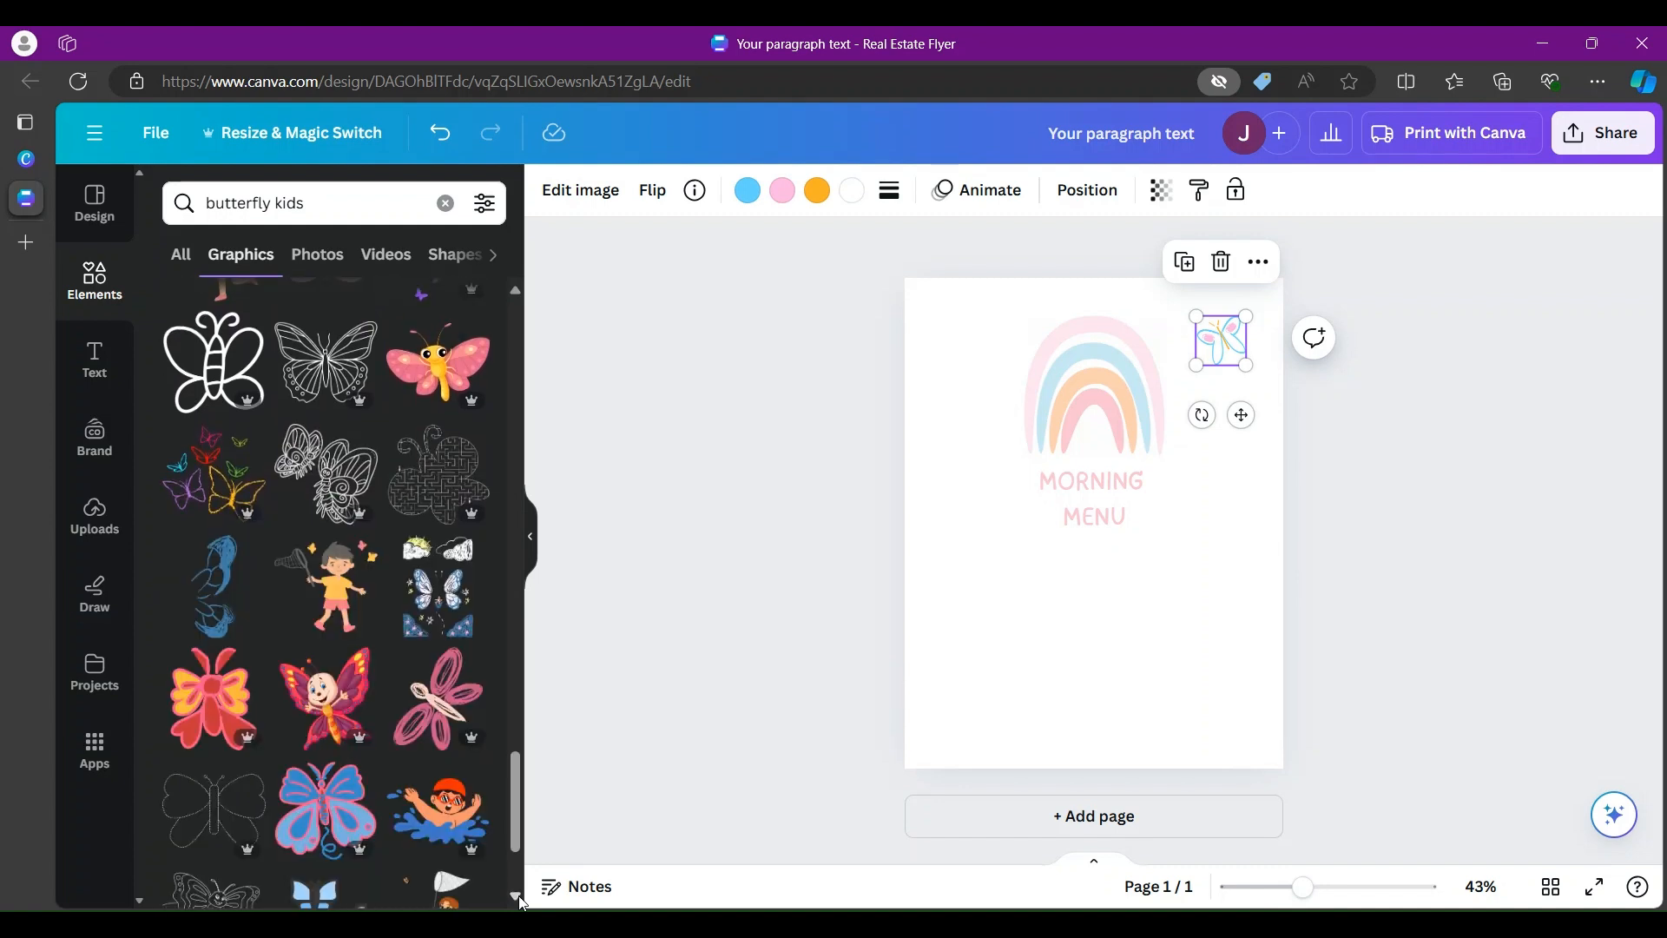
{"action": "scroll", "coordinate": [521, 903], "scroll_direction": "down", "scroll_amount": 3}
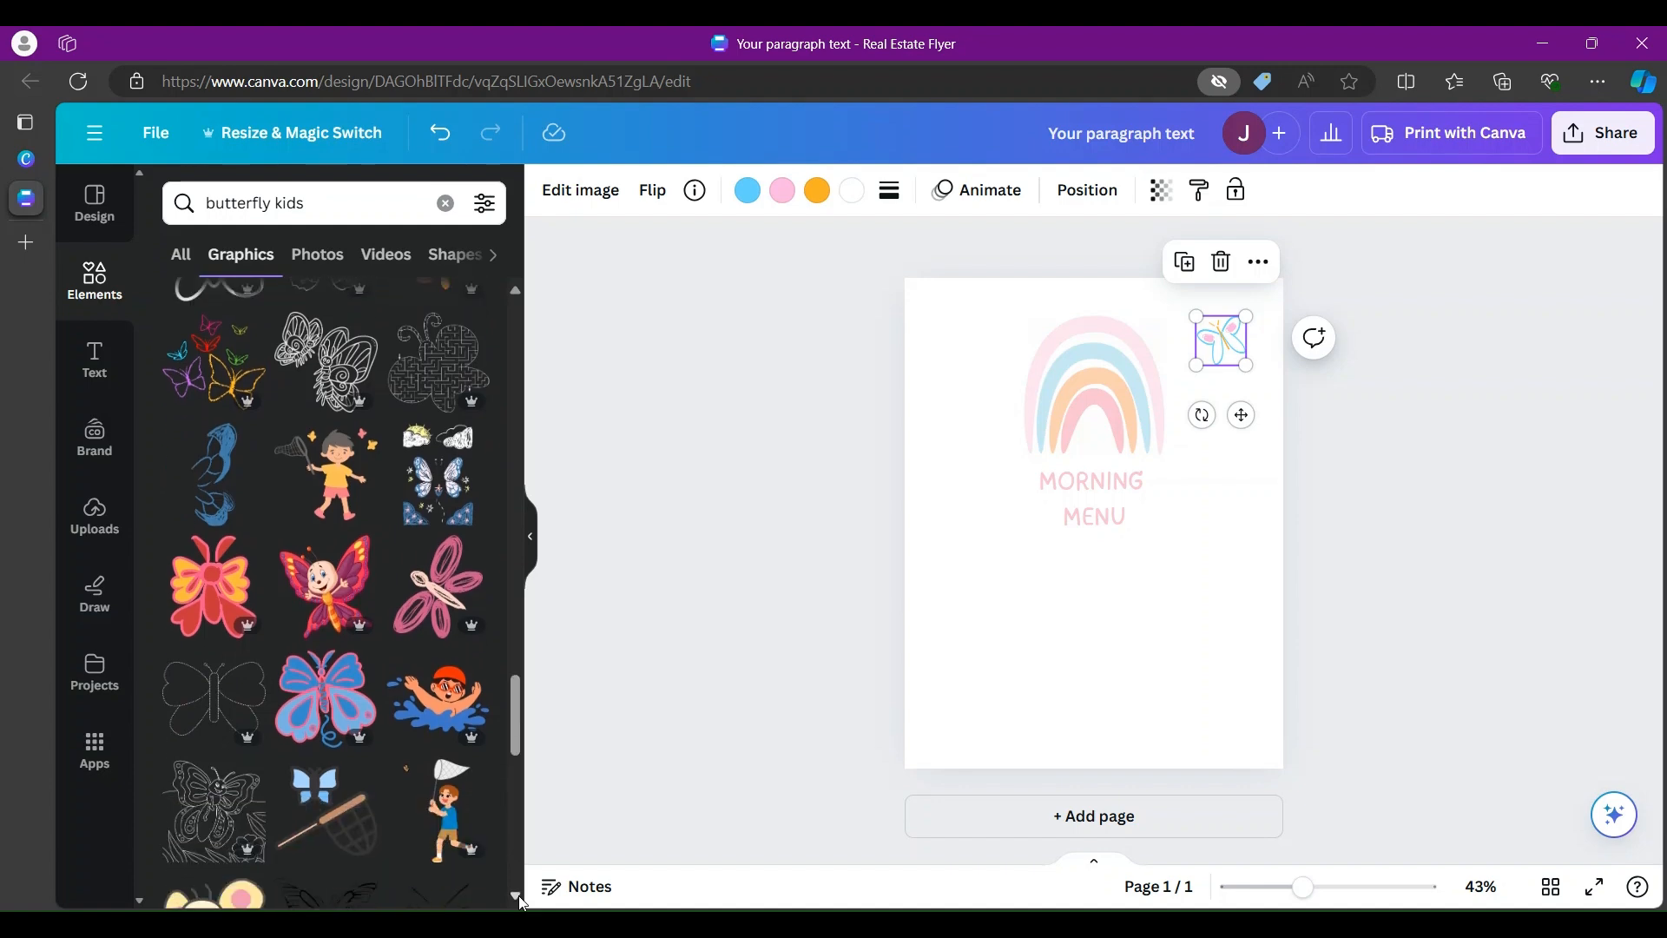
{"action": "scroll", "coordinate": [522, 903], "scroll_direction": "down", "scroll_amount": 5}
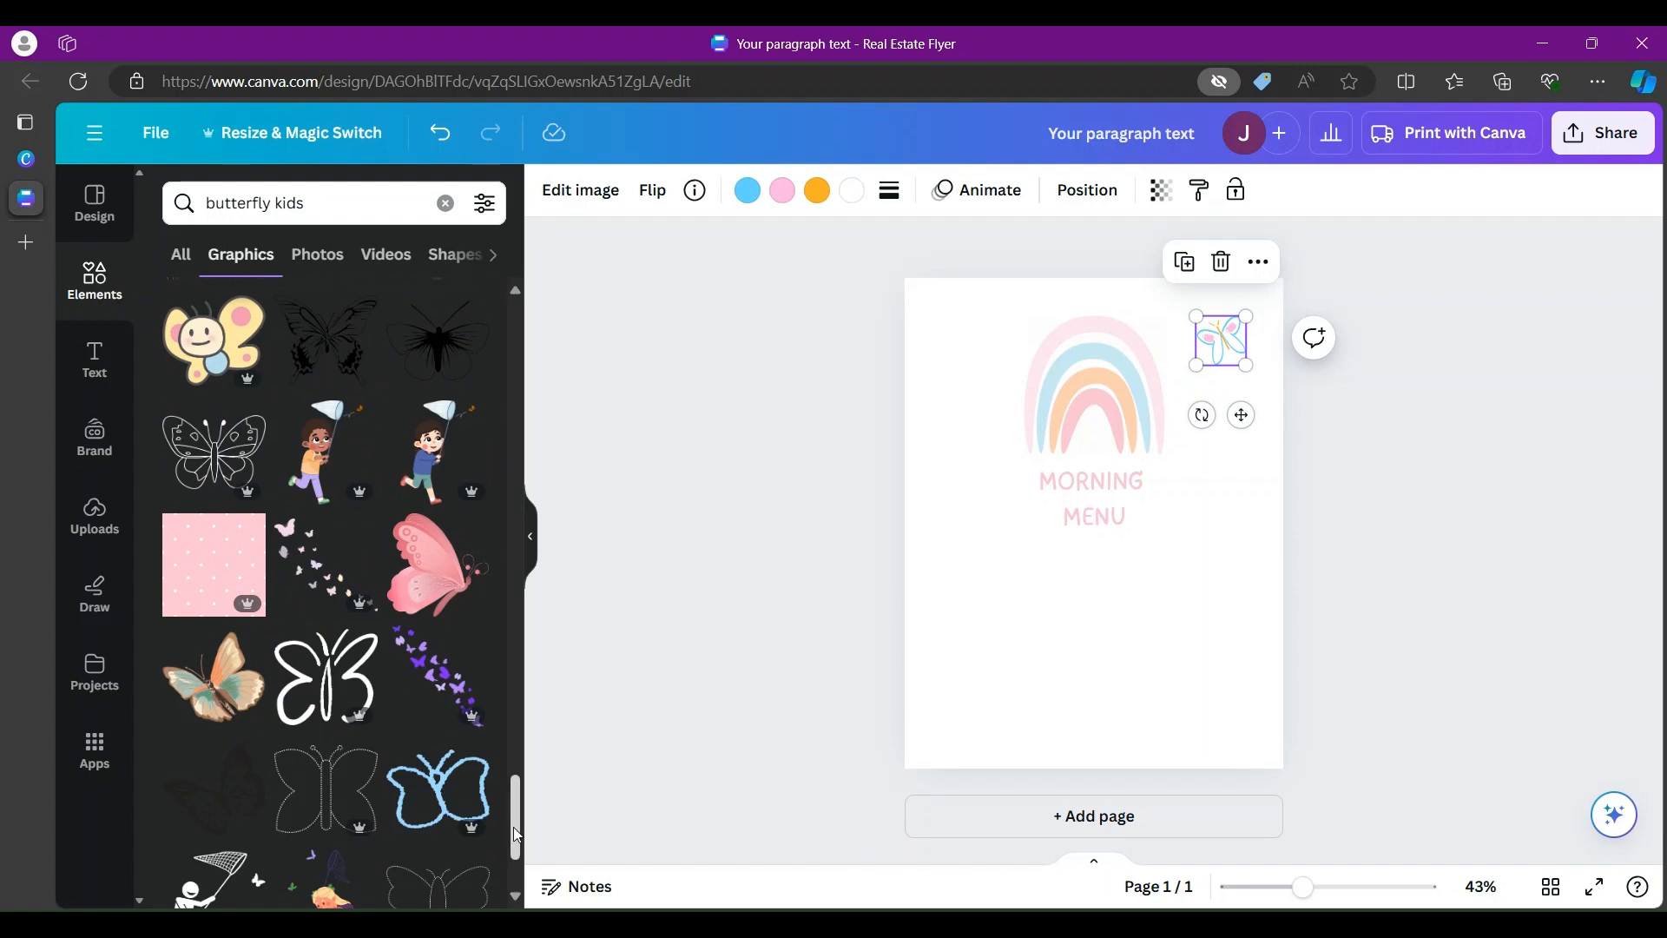
Step: Insert the solid lavender butterfly with sketched wings, shrink it, and place it in the page's lower-left area
{"action": "left_click_drag", "start_coordinate": [517, 835], "coordinate": [492, 619]}
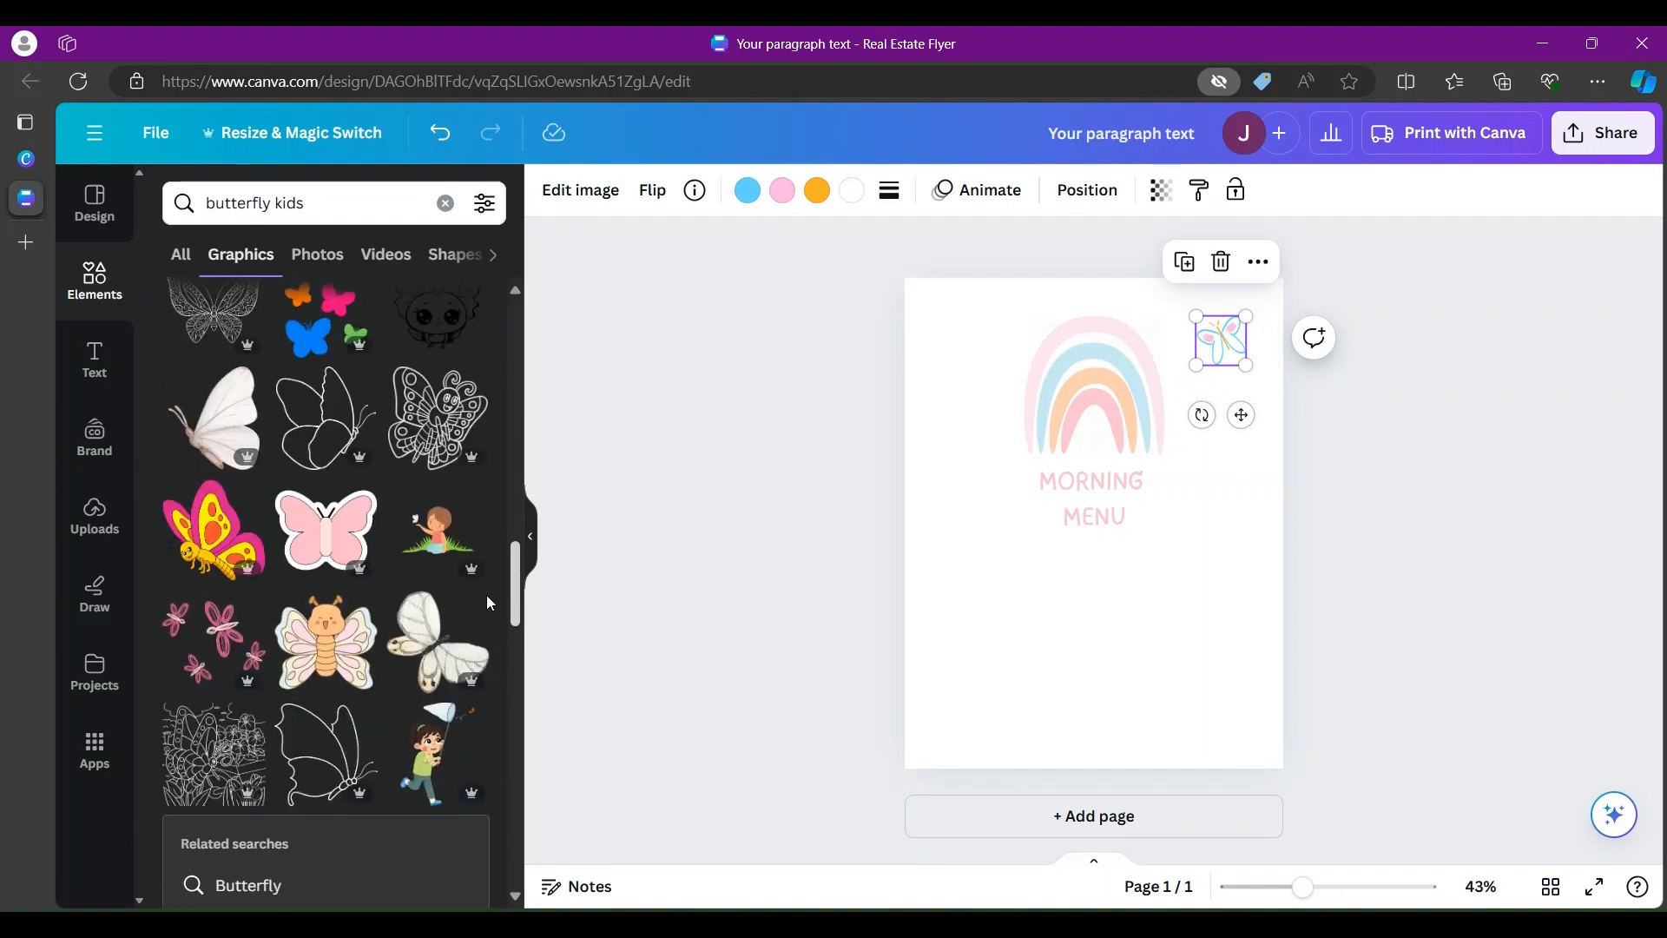
{"action": "scroll", "coordinate": [487, 595], "scroll_direction": "up", "scroll_amount": 5}
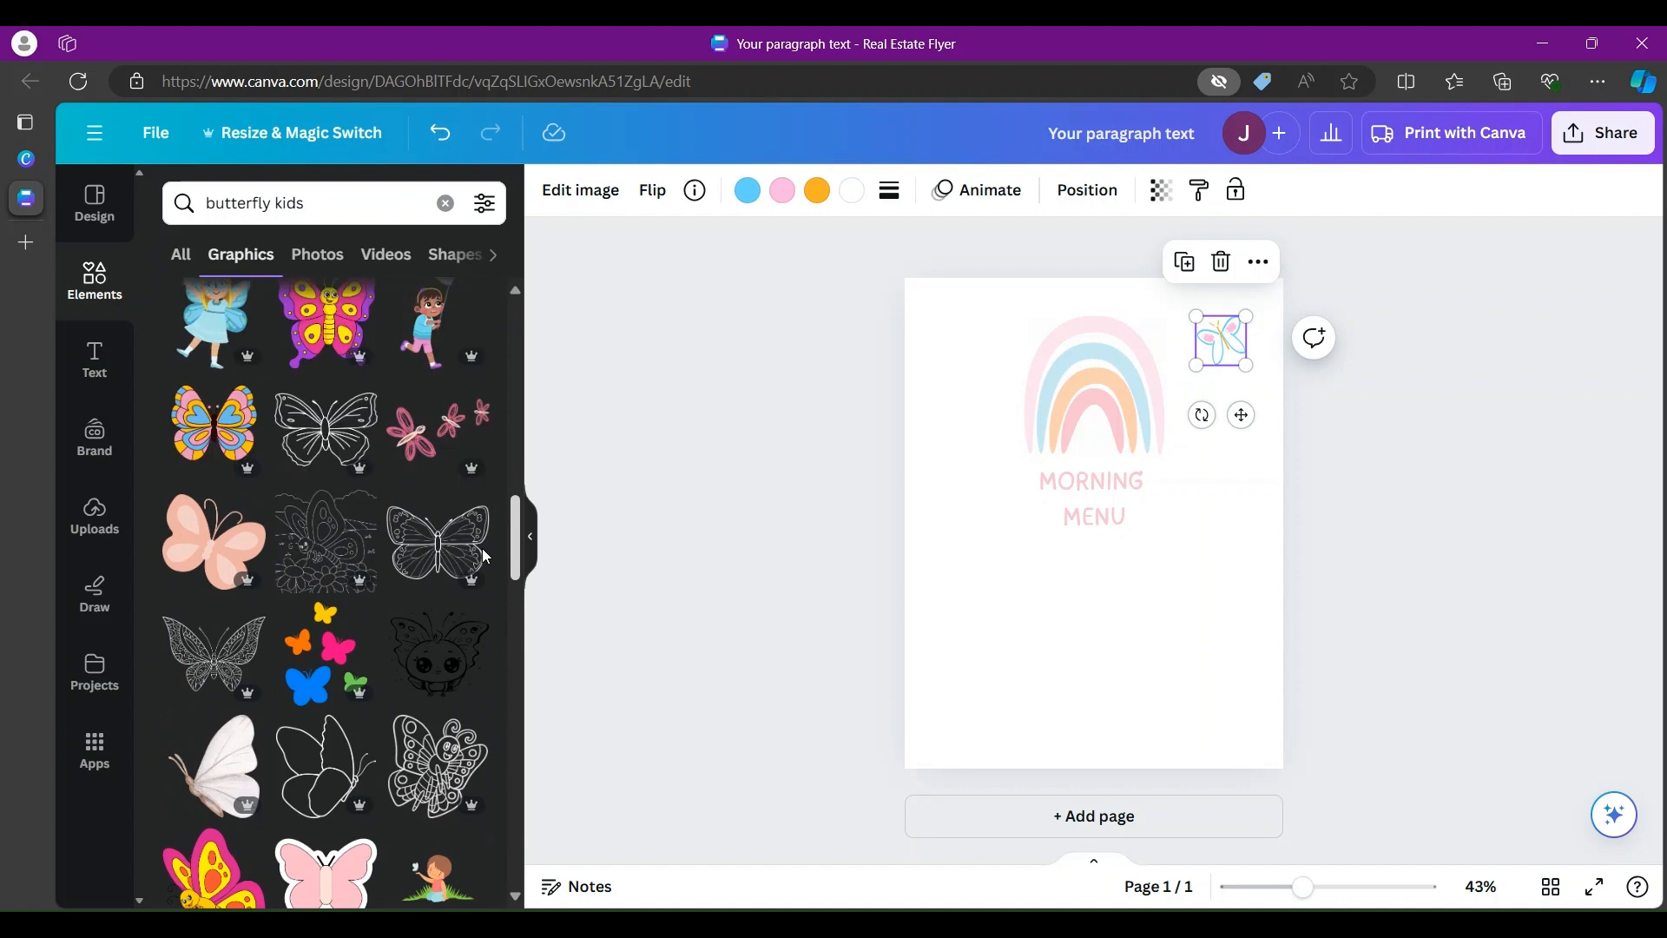
{"action": "scroll", "coordinate": [484, 547], "scroll_direction": "up", "scroll_amount": 3}
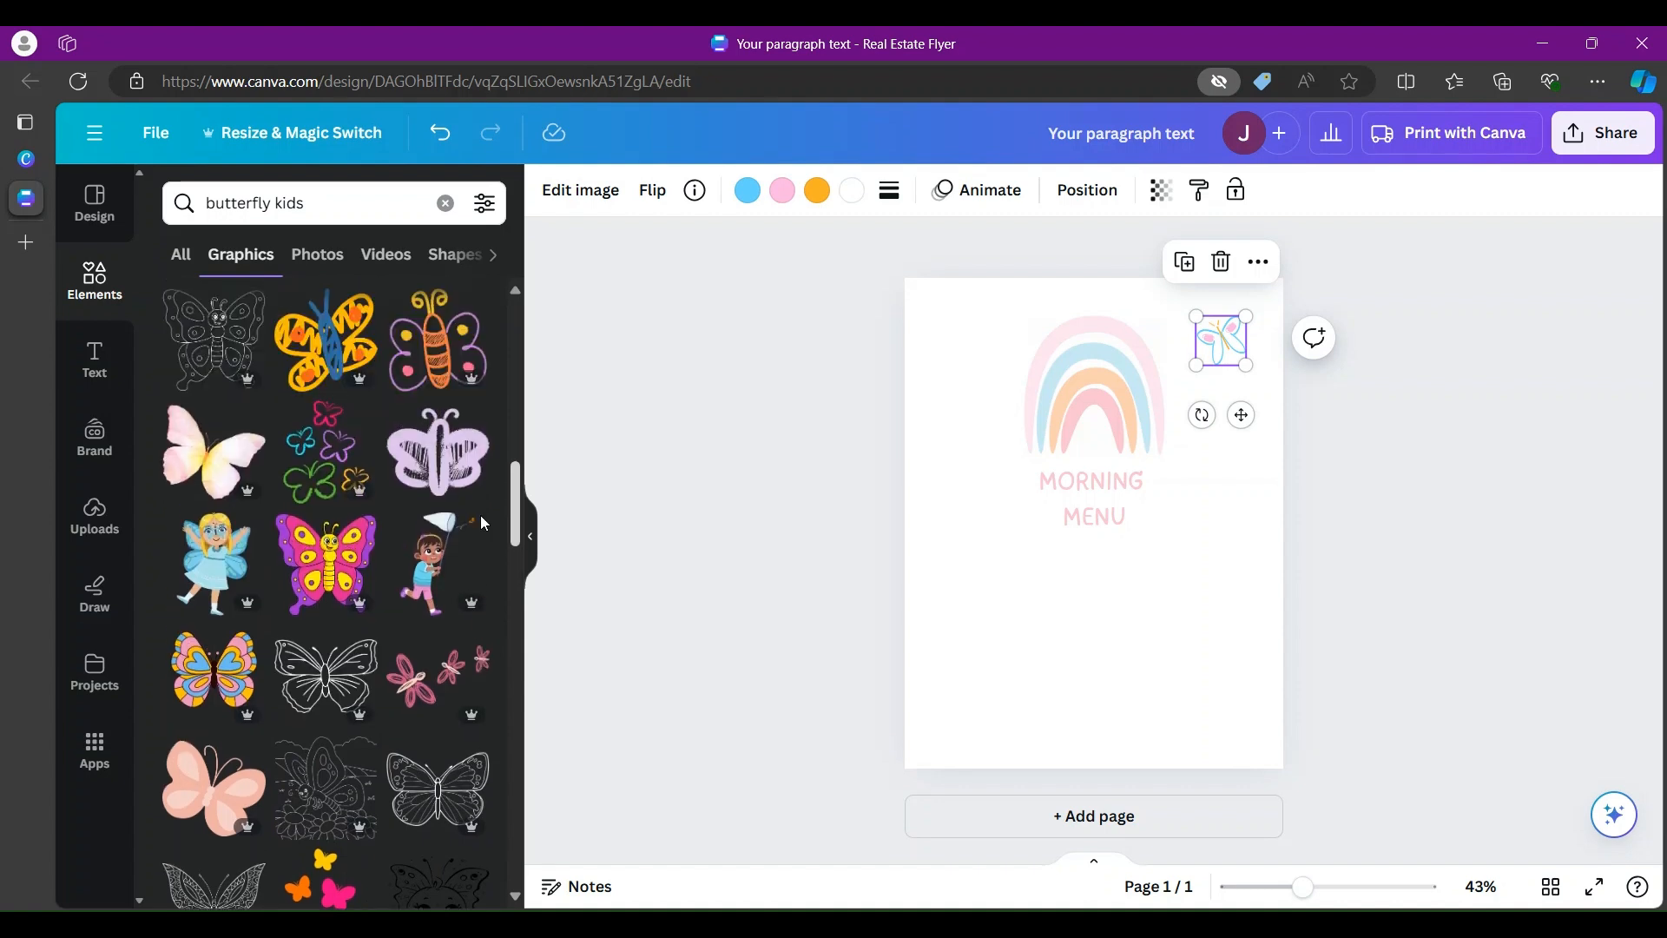
{"action": "scroll", "coordinate": [483, 524], "scroll_direction": "up", "scroll_amount": 1}
{"action": "left_click", "coordinate": [450, 519]}
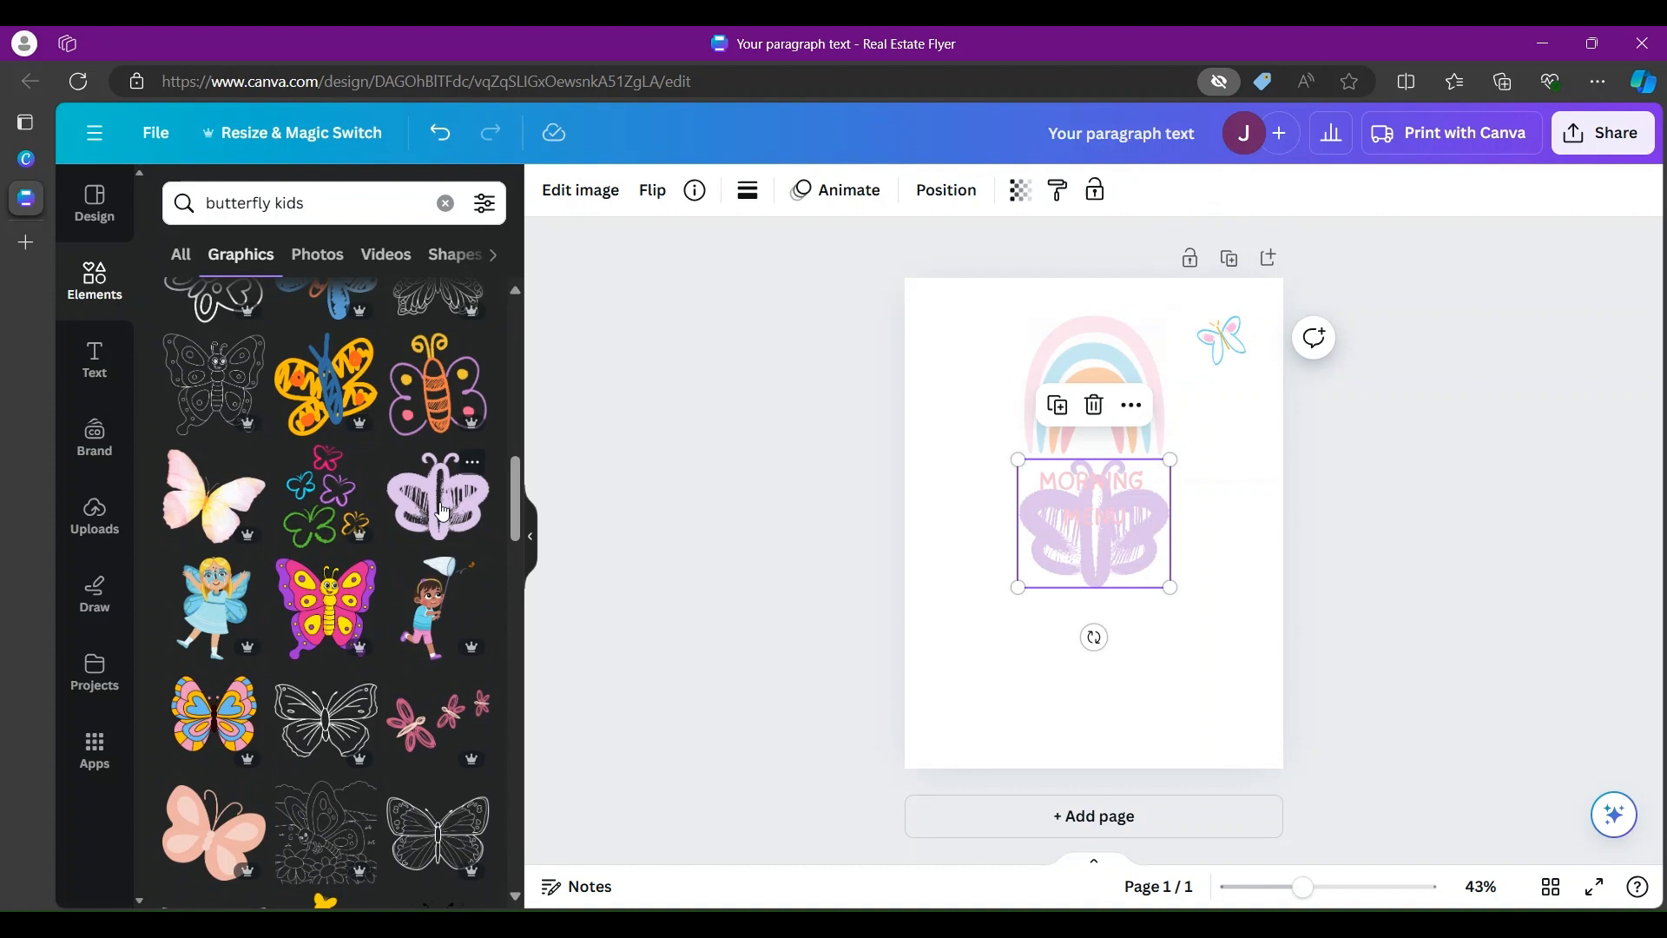
{"action": "left_click_drag", "start_coordinate": [1095, 533], "coordinate": [988, 692]}
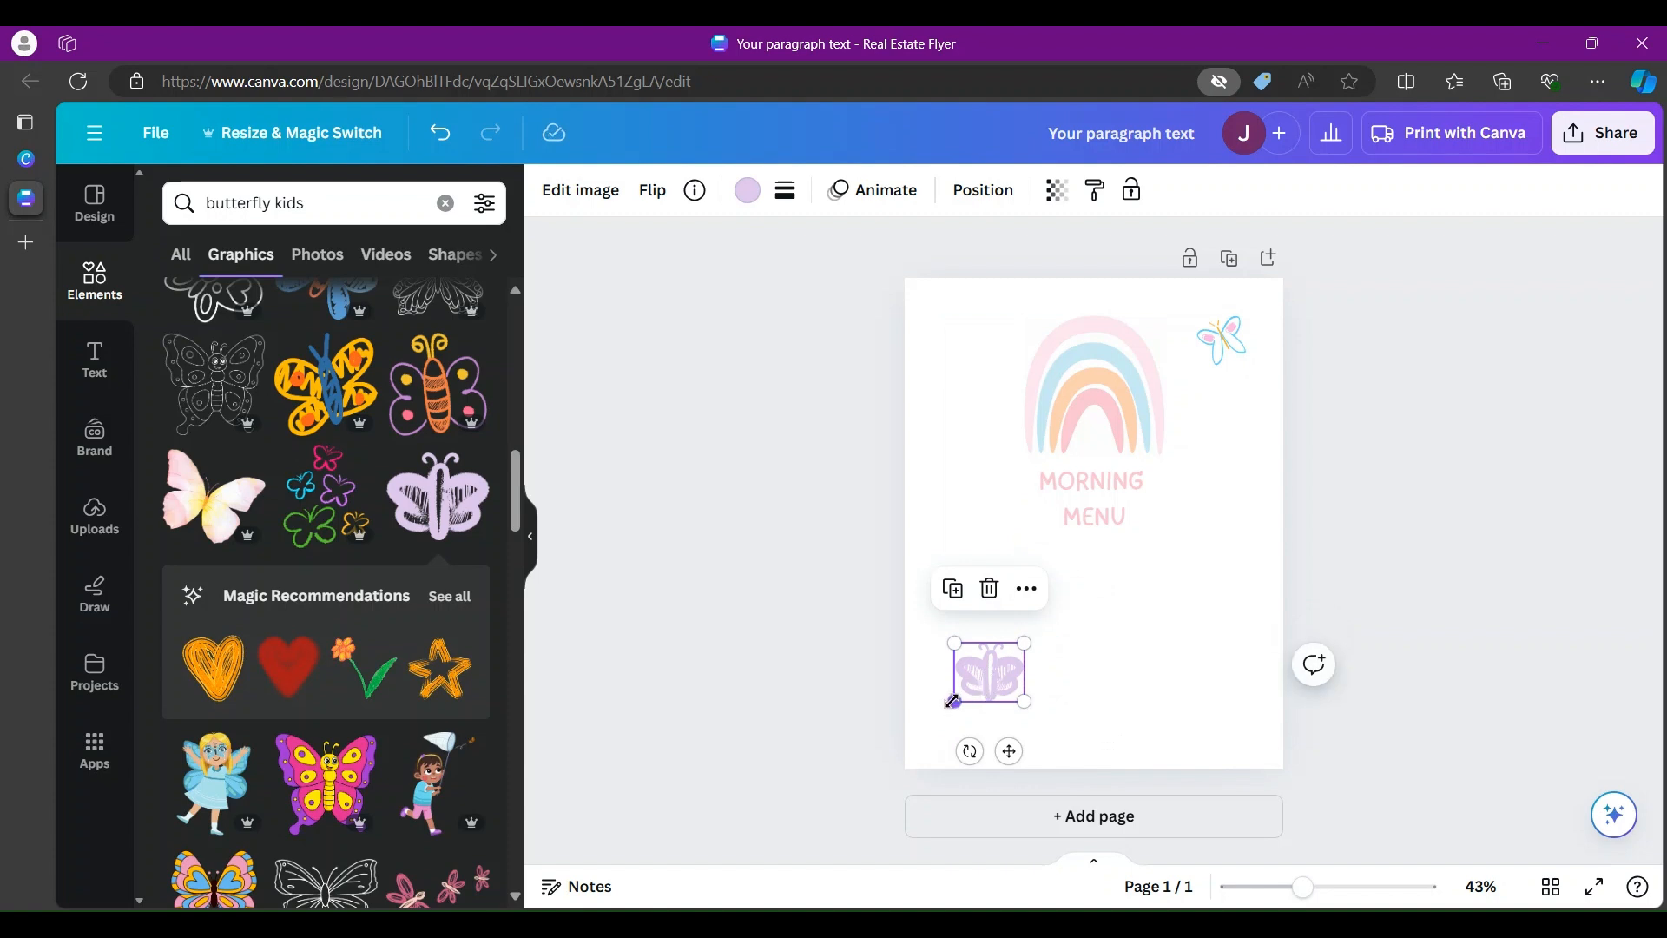
{"action": "left_click_drag", "start_coordinate": [954, 700], "coordinate": [964, 693]}
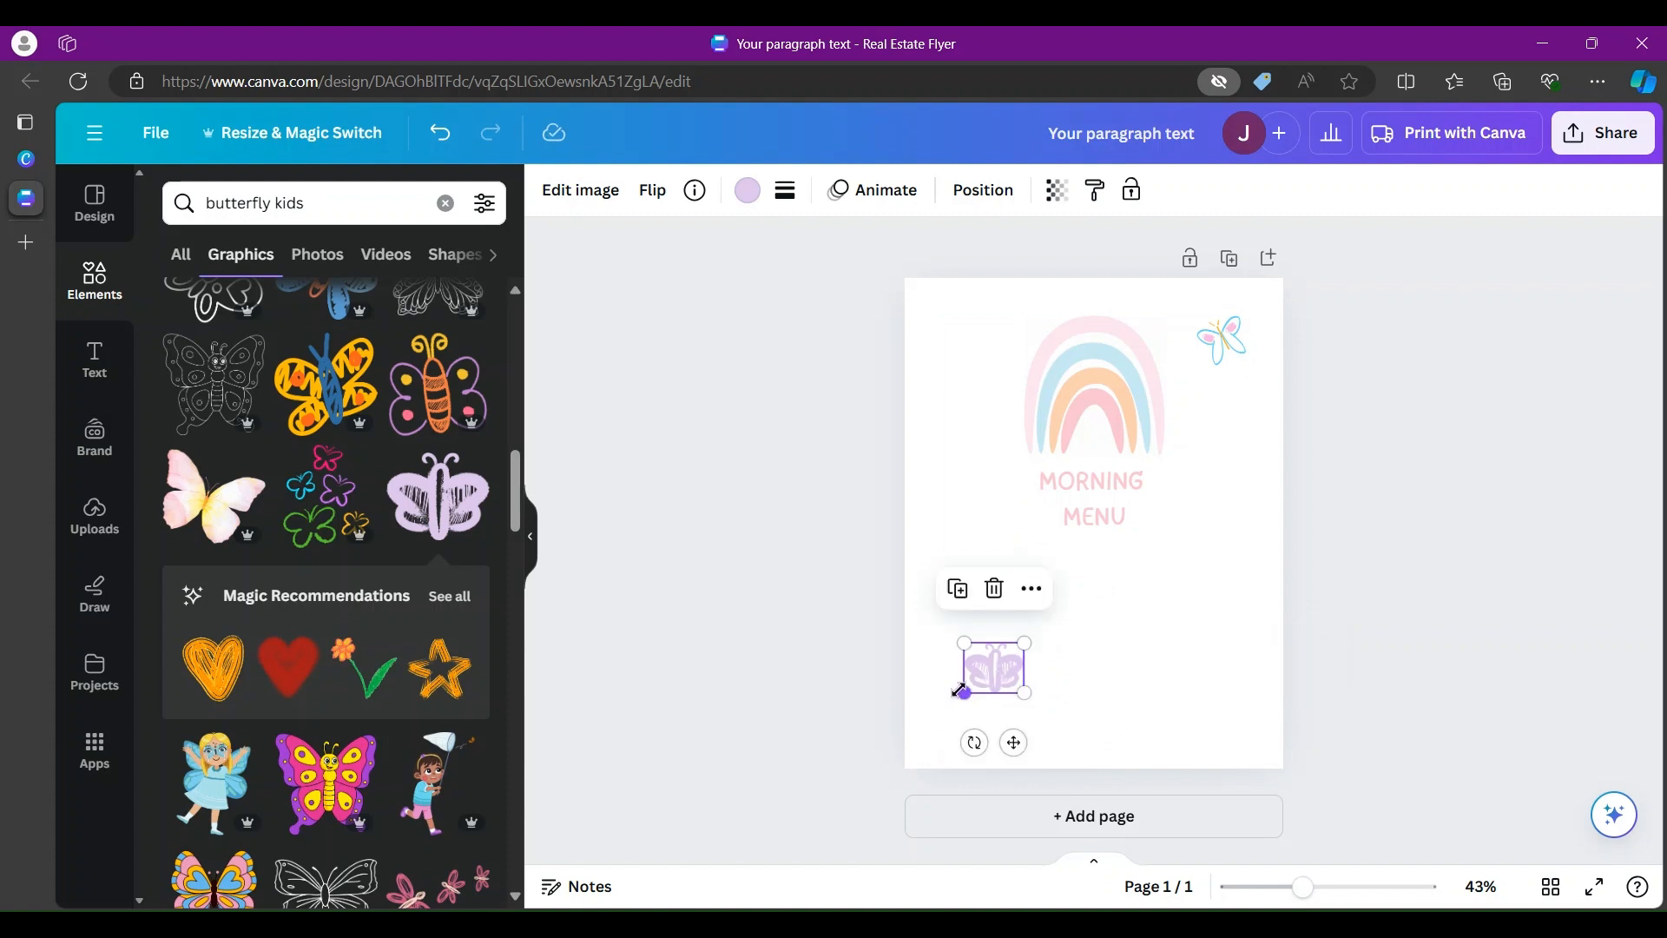
Step: Replace butterfly with HEARTS in the graphics search and search for HEARTS kids
{"action": "left_click", "coordinate": [268, 205]}
{"action": "key", "text": "BackSpace"}
{"action": "key", "text": "BackSpace"}
{"action": "key", "text": "BackSpace"}
{"action": "key", "text": "BackSpace"}
{"action": "key", "text": "BackSpace"}
{"action": "key", "text": "BackSpace"}
{"action": "key", "text": "BackSpace"}
{"action": "key", "text": "BackSpace"}
{"action": "key", "text": "BackSpace"}
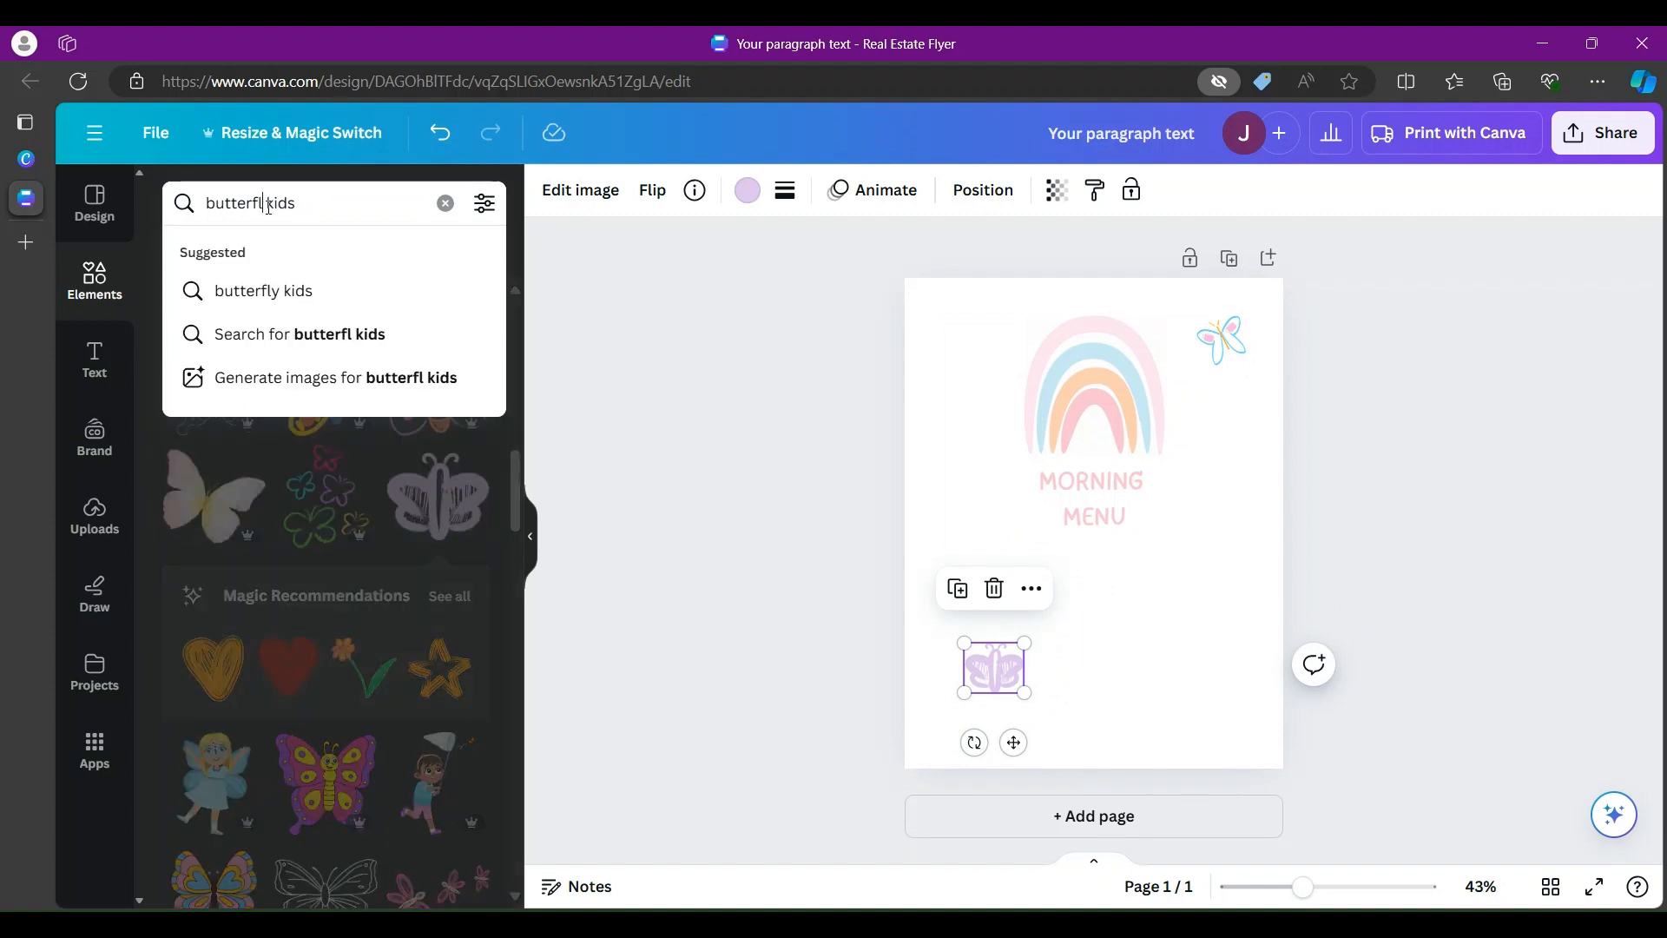
{"action": "type", "text": "HEARTS"}
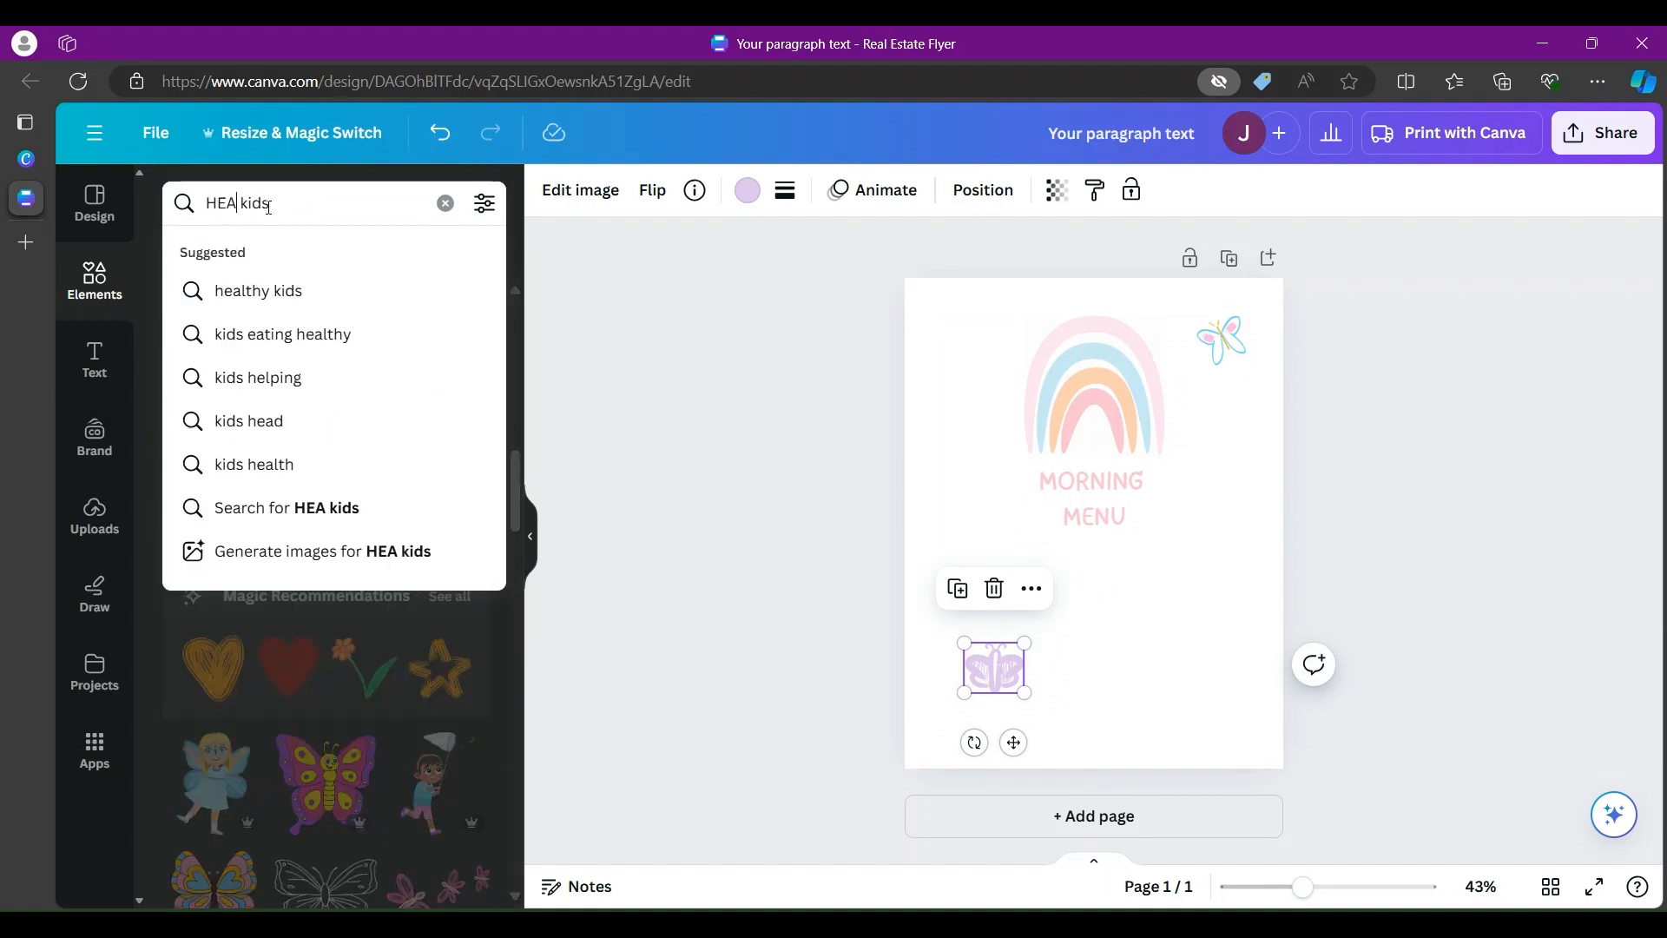
{"action": "left_click", "coordinate": [295, 519]}
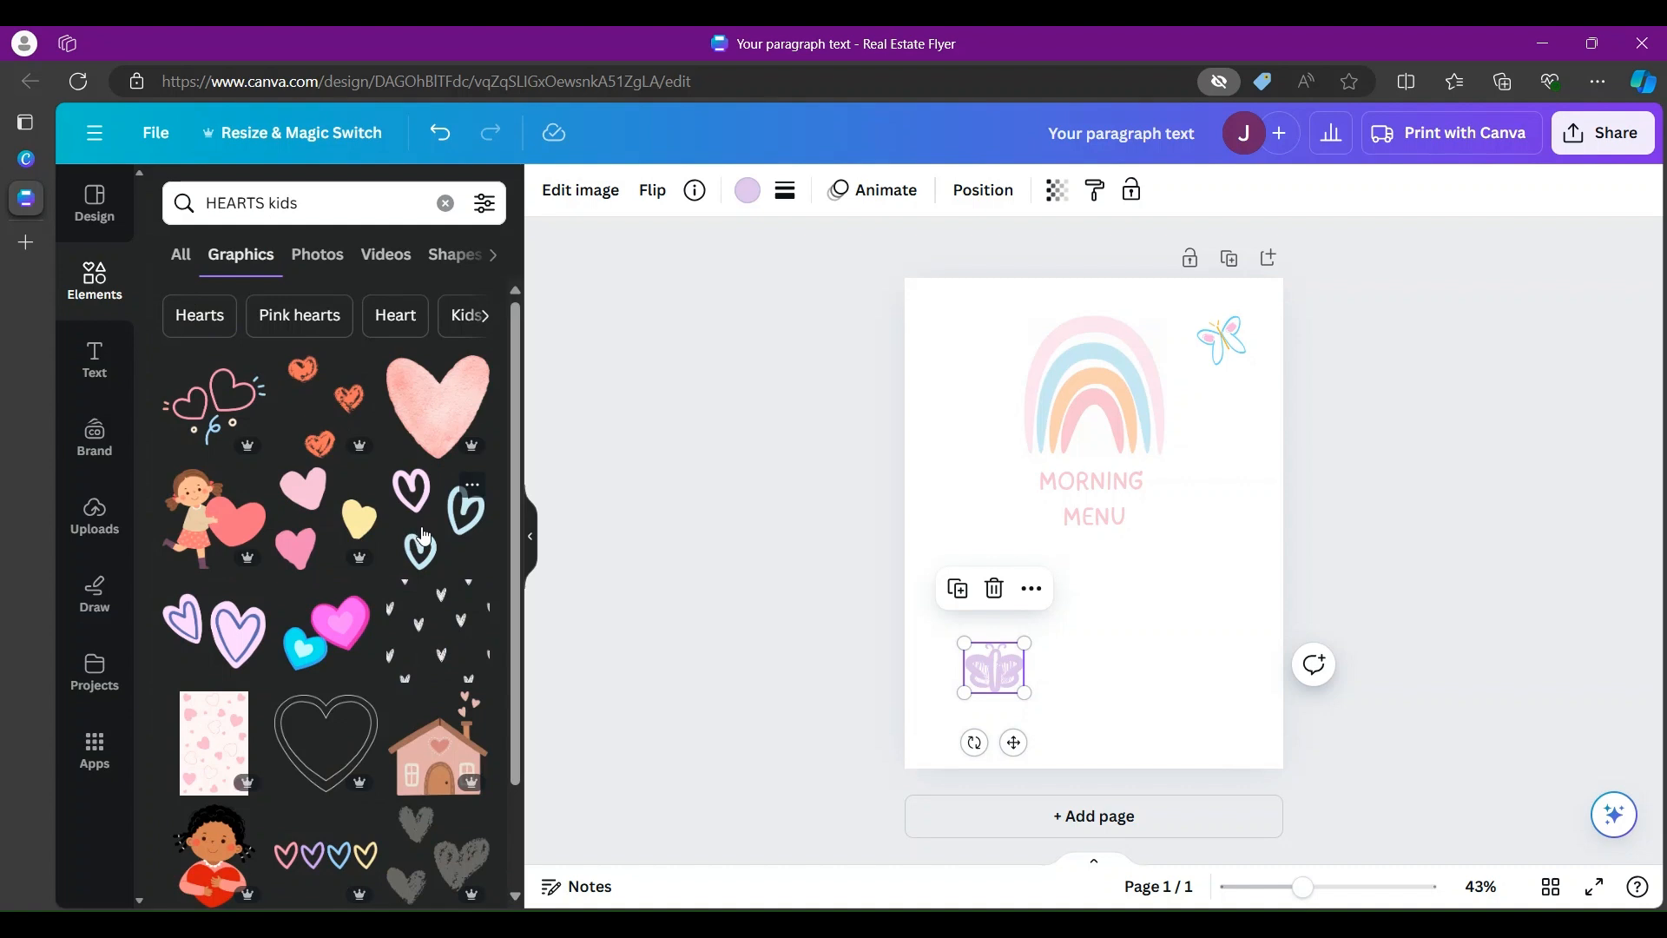
Step: Insert the graphic of three outlined pink and blue hearts, shrink it, and place it near the page's lower-right corner
{"action": "left_click", "coordinate": [423, 536]}
{"action": "left_click_drag", "start_coordinate": [1168, 606], "coordinate": [1079, 562]}
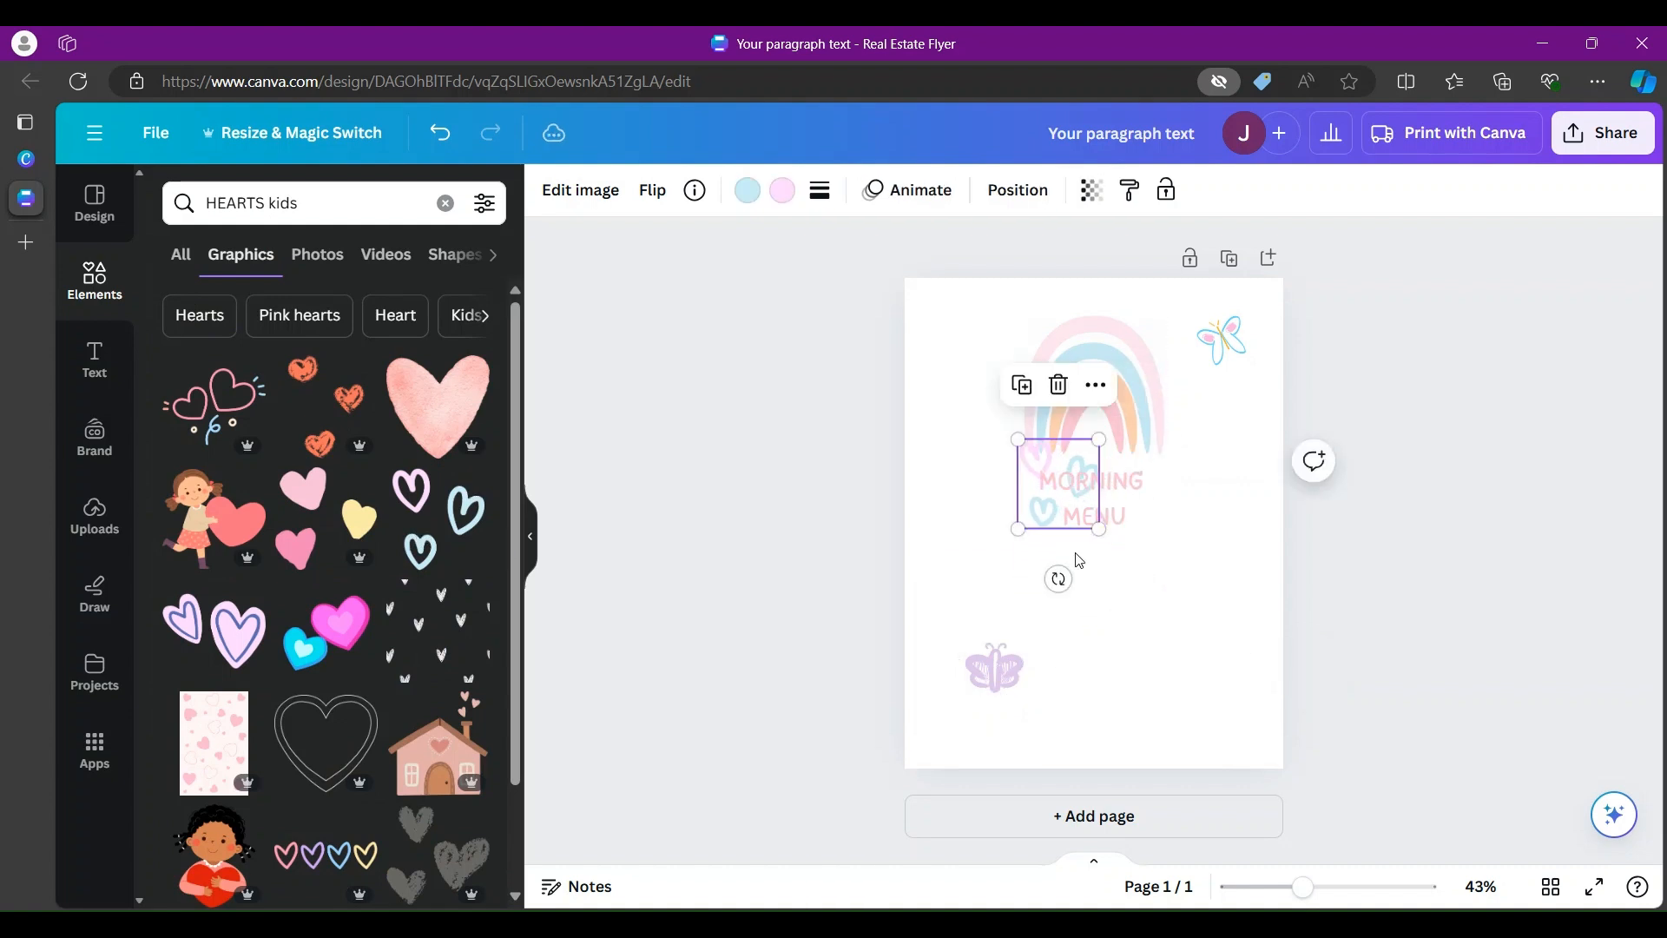
{"action": "left_click_drag", "start_coordinate": [1056, 518], "coordinate": [1204, 708]}
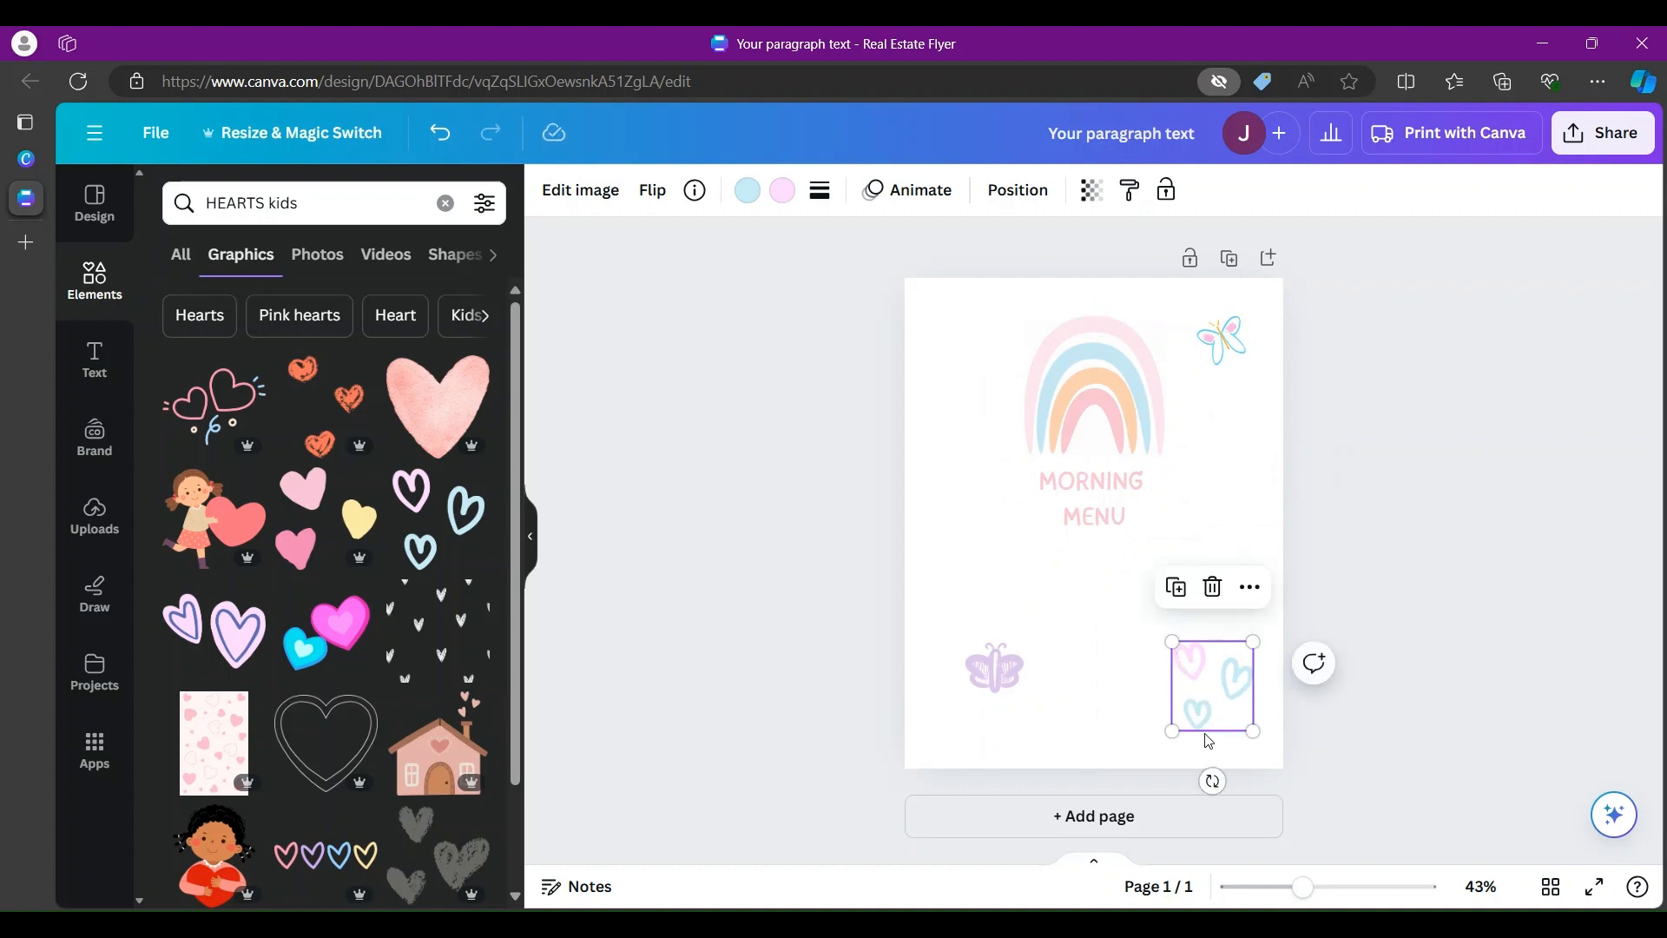
Step: Duplicate the three-hearts graphic, placing the copy in the page's upper-left corner and the original in the lower-right area
{"action": "left_click_drag", "start_coordinate": [1218, 686], "coordinate": [1124, 615]}
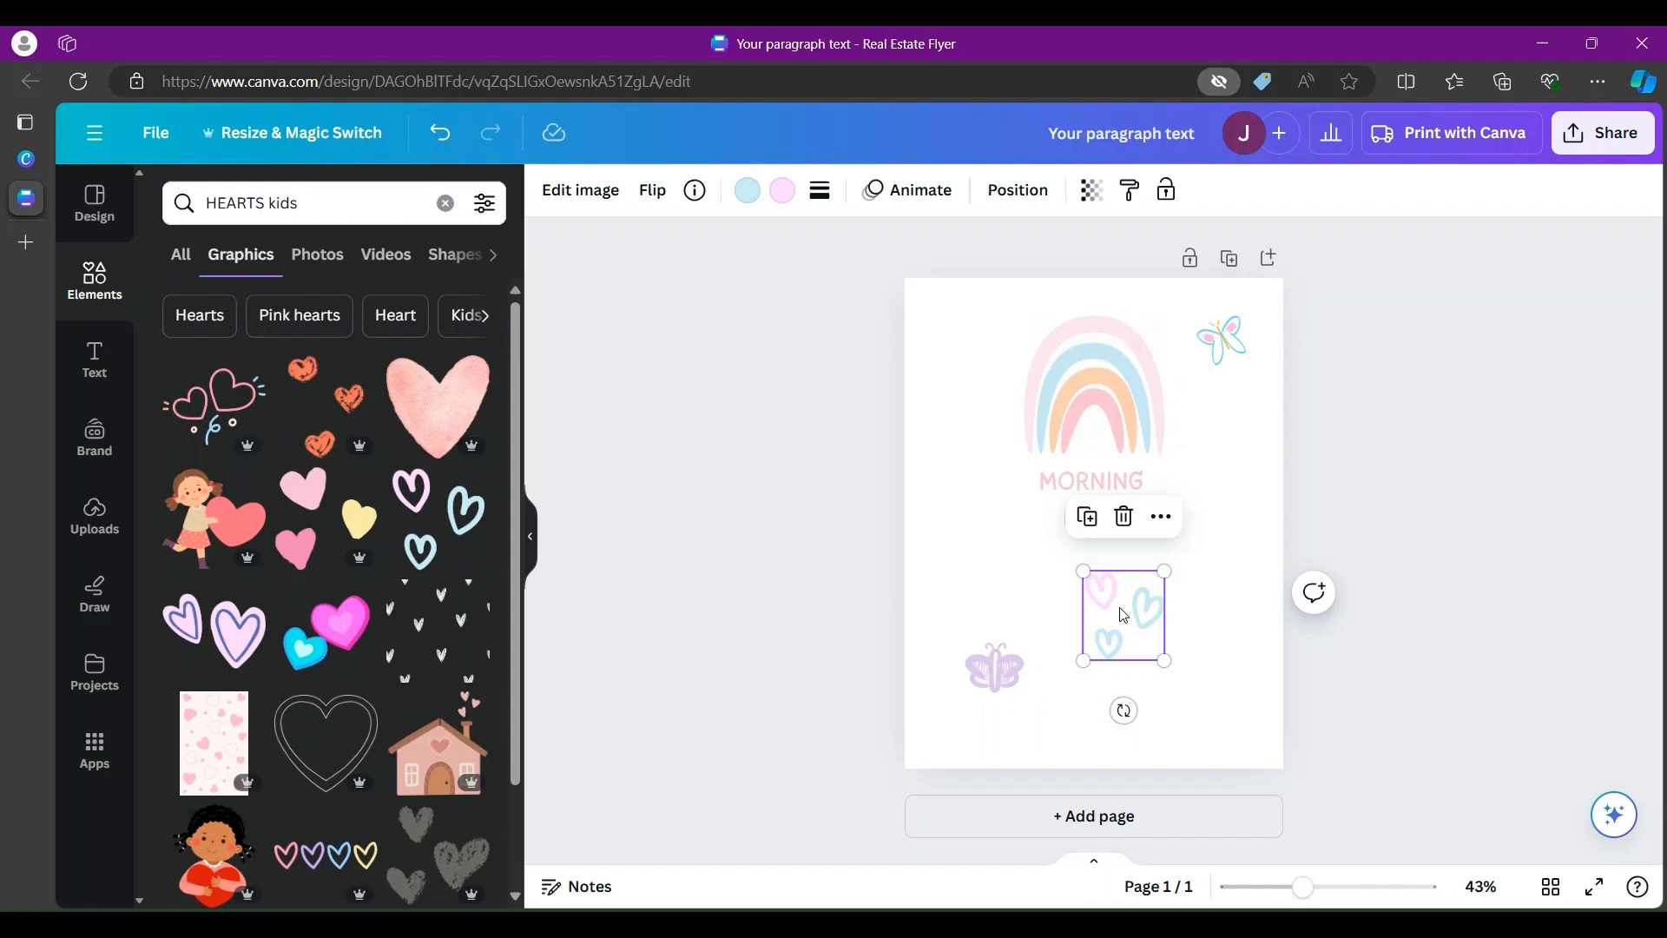
{"action": "key", "text": "ctrl+d"}
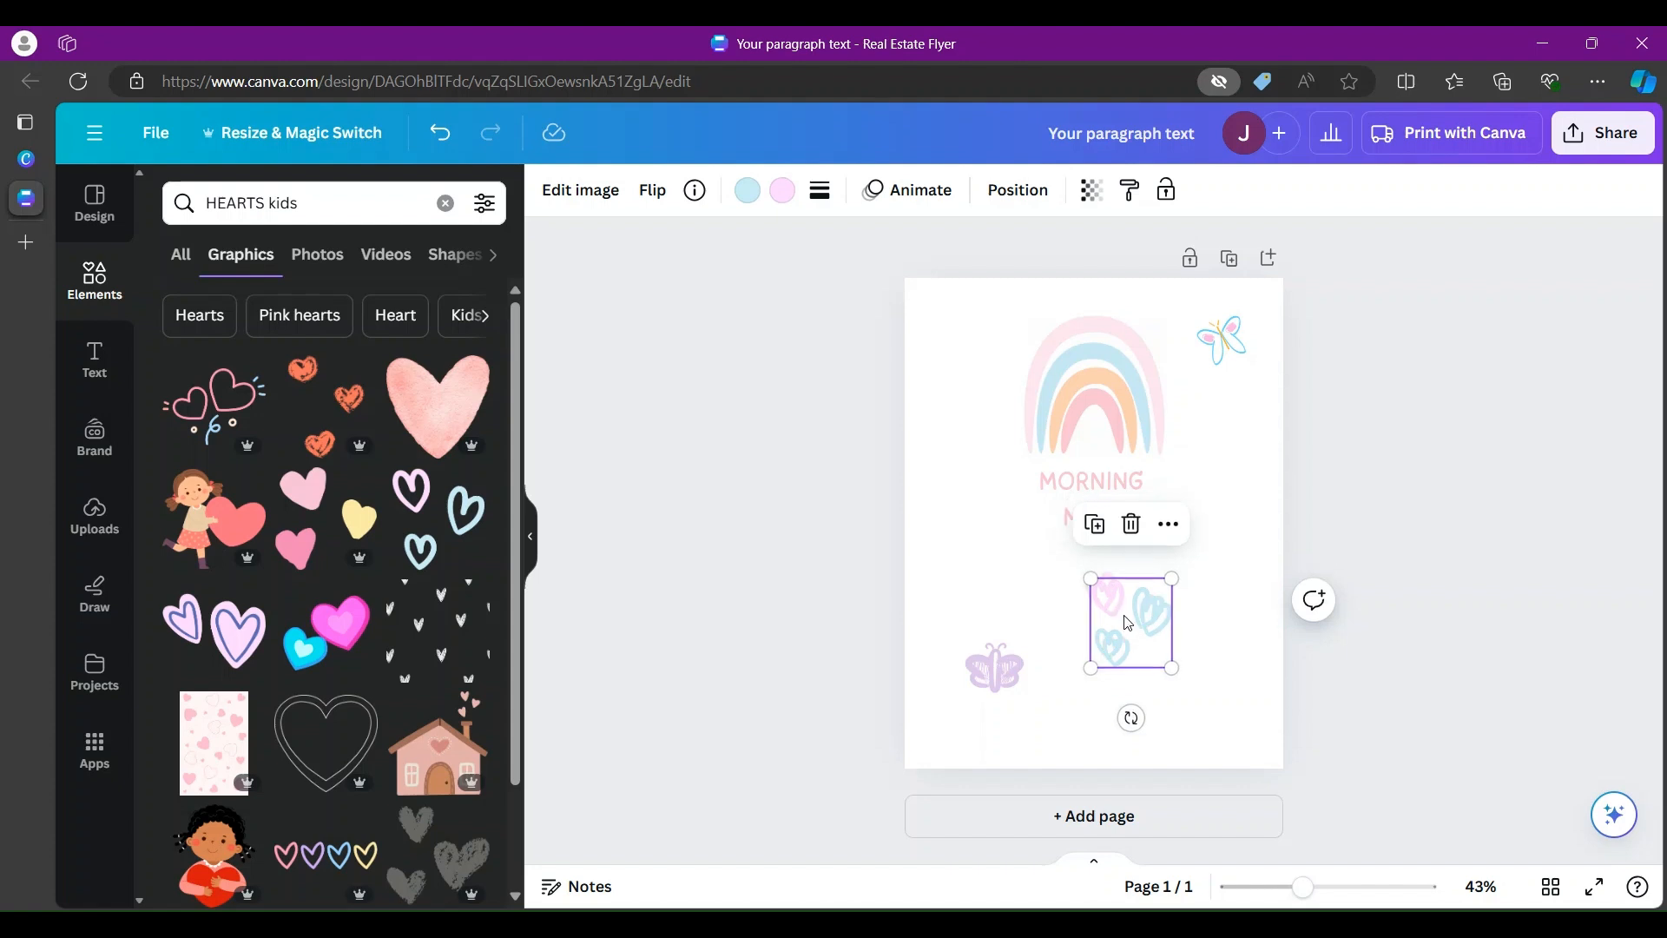
{"action": "left_click_drag", "start_coordinate": [1134, 635], "coordinate": [954, 339]}
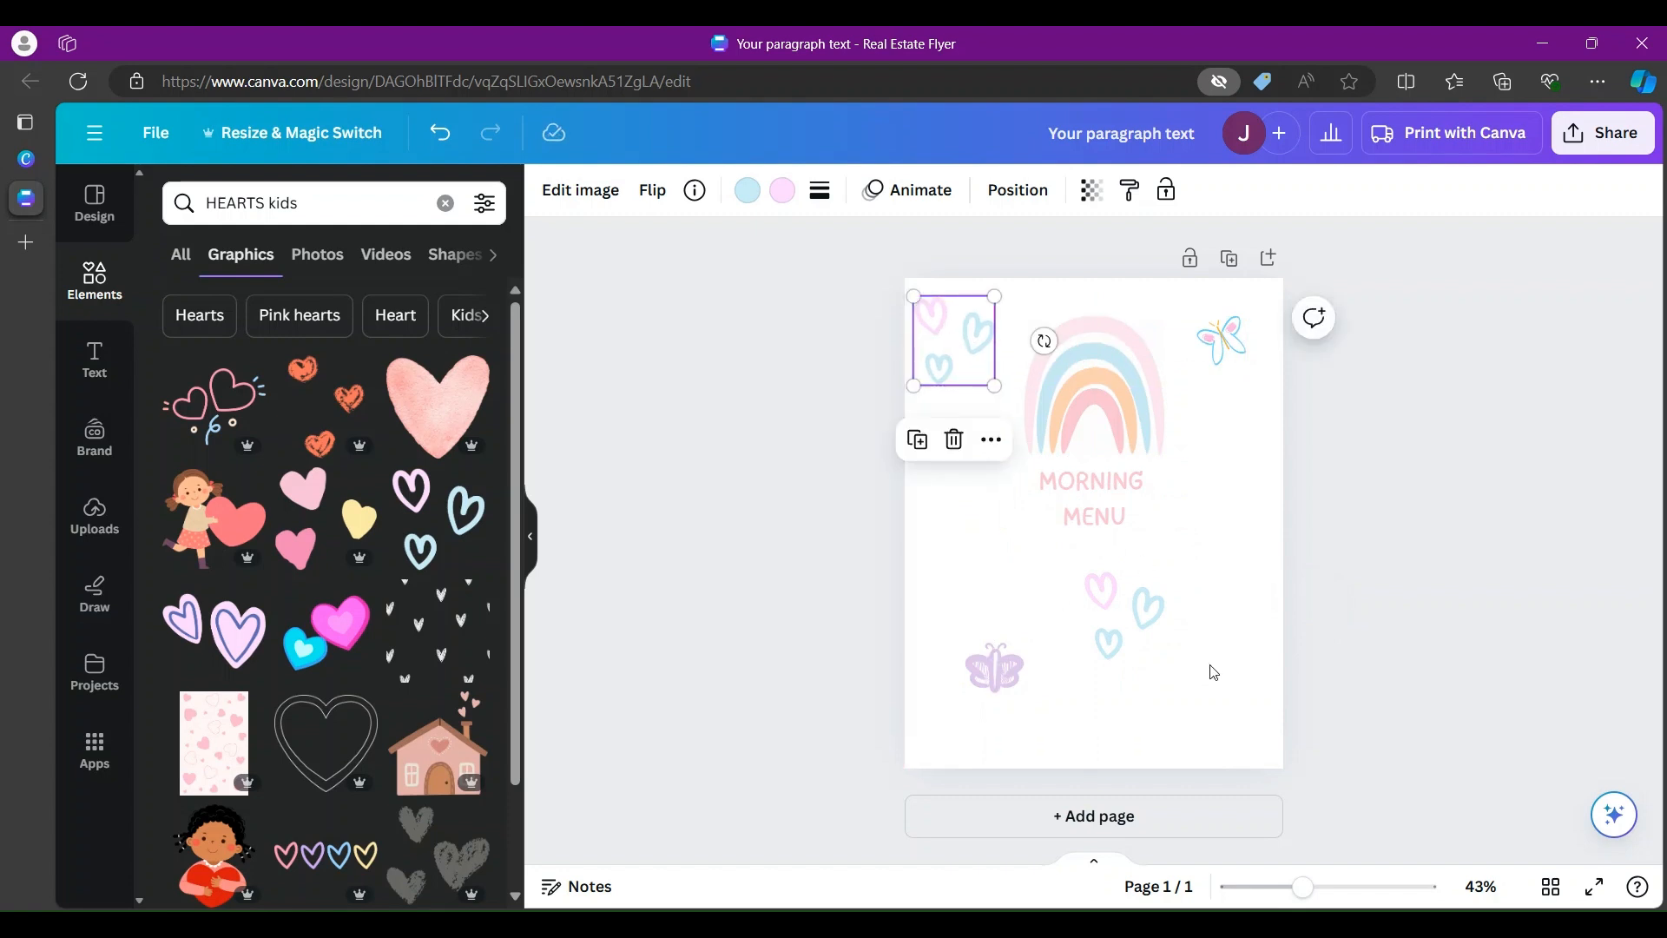
{"action": "left_click", "coordinate": [1142, 643]}
{"action": "left_click_drag", "start_coordinate": [1143, 643], "coordinate": [1207, 708]}
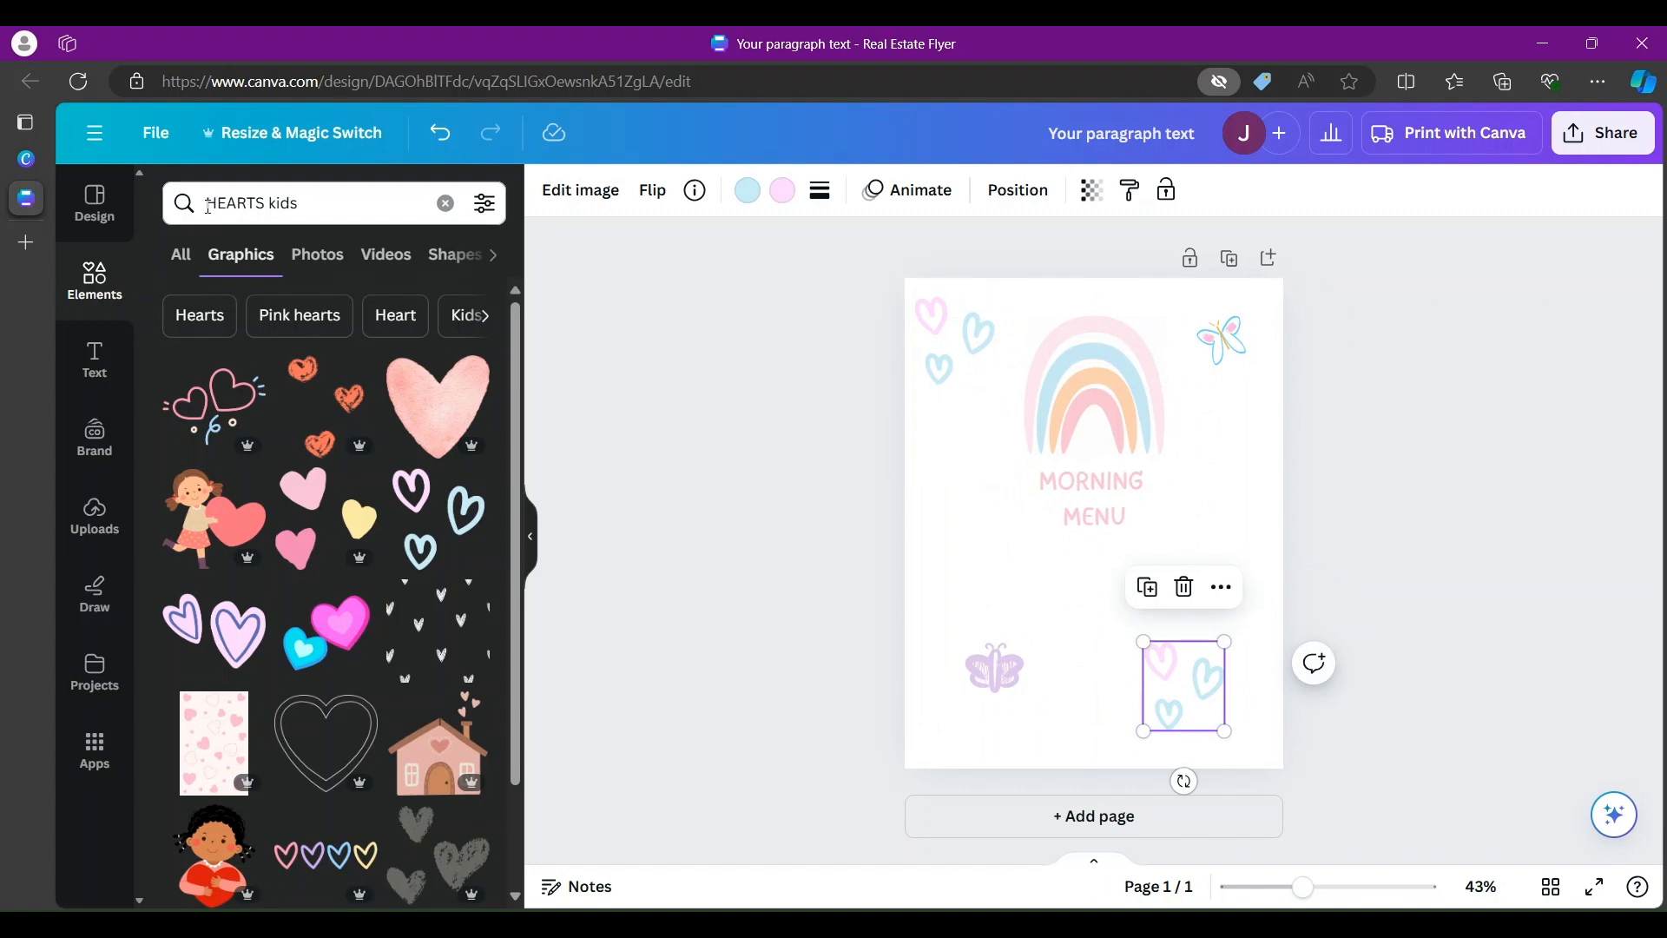
Step: Replace HEARTS with PRINCESS CROWN in the graphics search and search for PRINCESS CROWN kids
{"action": "left_click", "coordinate": [264, 201]}
{"action": "key", "text": "BackSpace"}
{"action": "key", "text": "BackSpace"}
{"action": "key", "text": "BackSpace"}
{"action": "key", "text": "BackSpace"}
{"action": "key", "text": "BackSpace"}
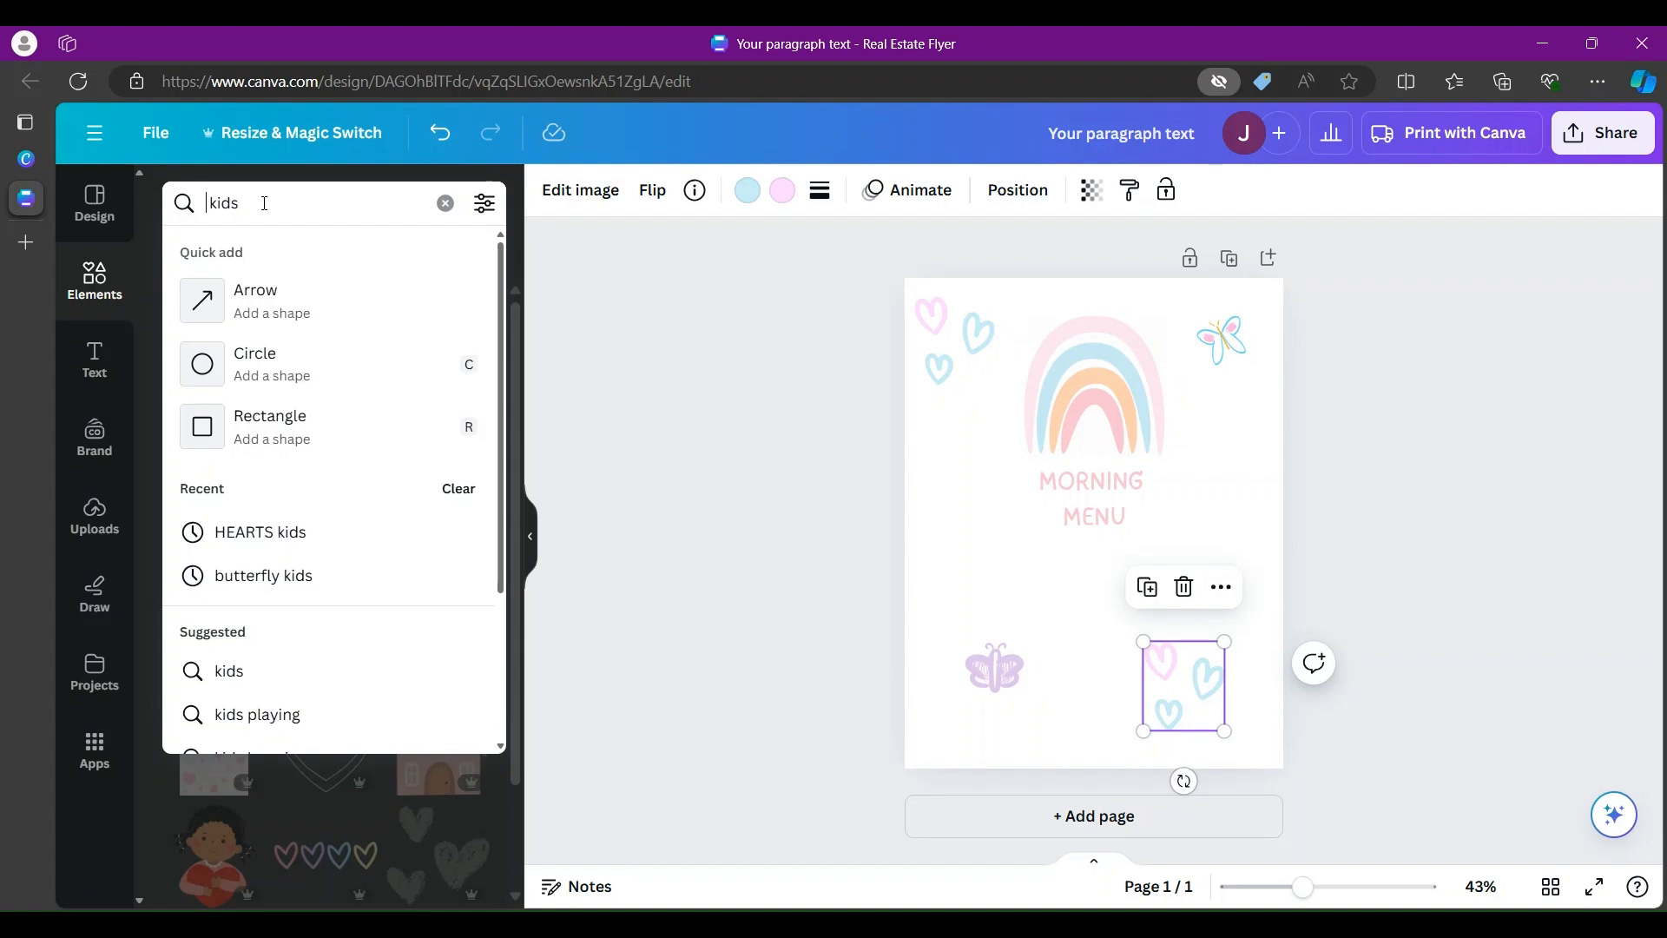
{"action": "type", "text": "PRINCESS CROWN"}
{"action": "key", "text": "Return"}
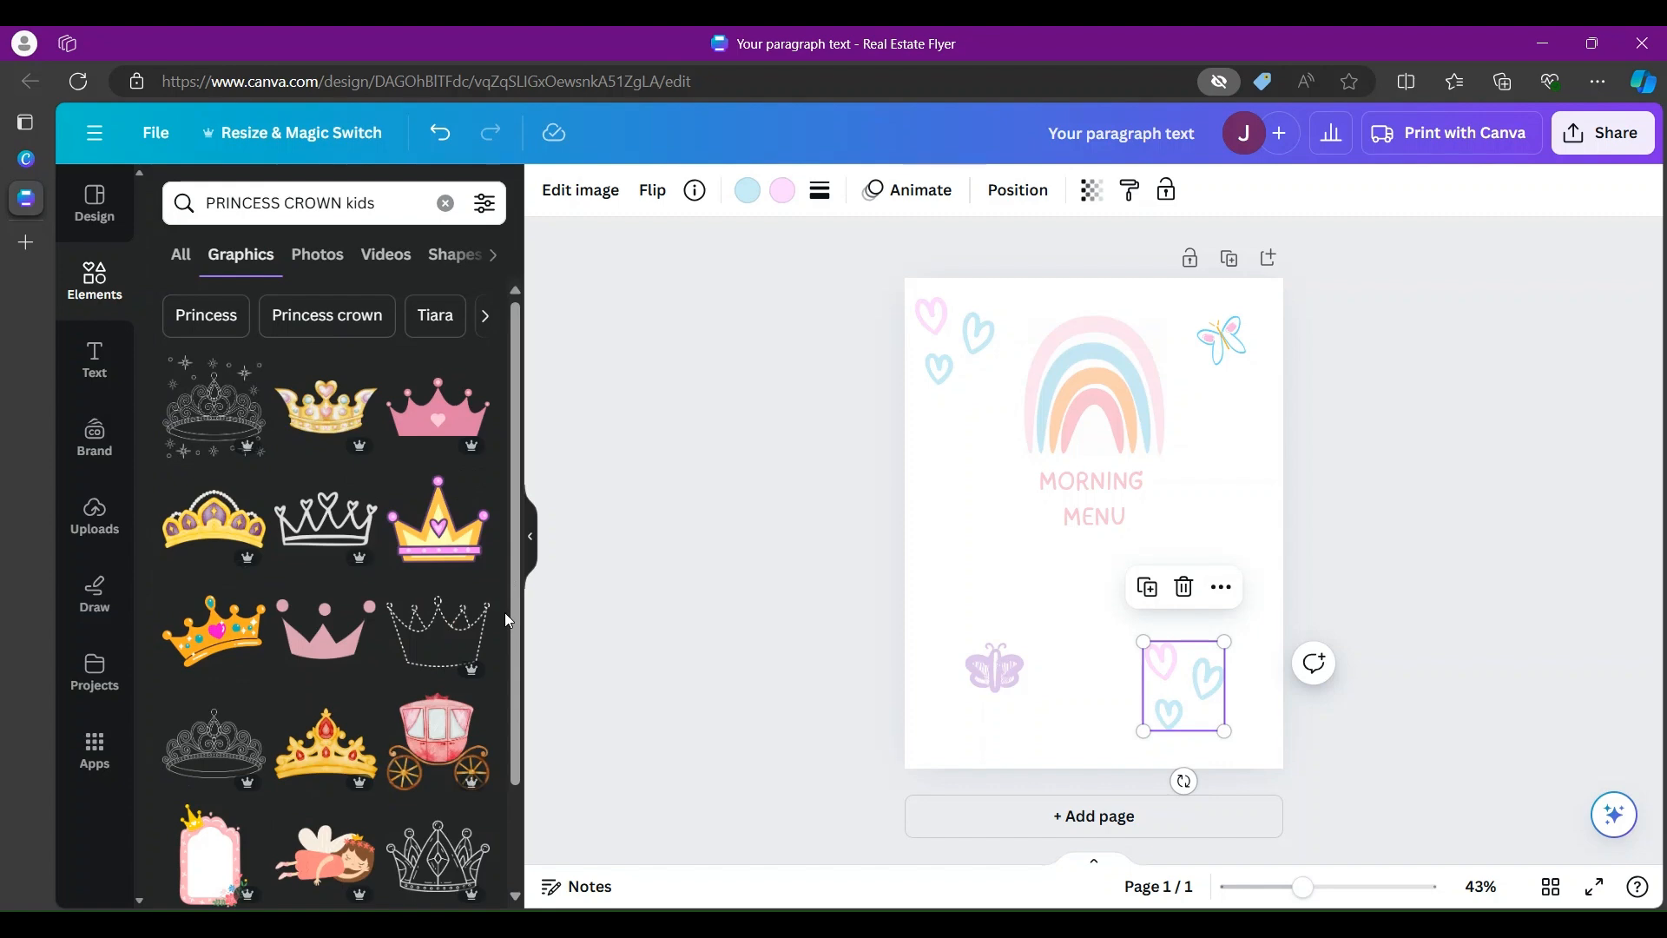
Step: Look through the PRINCESS CROWN kids graphics for a crown that suits the pastel flyer
{"action": "left_click_drag", "start_coordinate": [516, 659], "coordinate": [505, 905]}
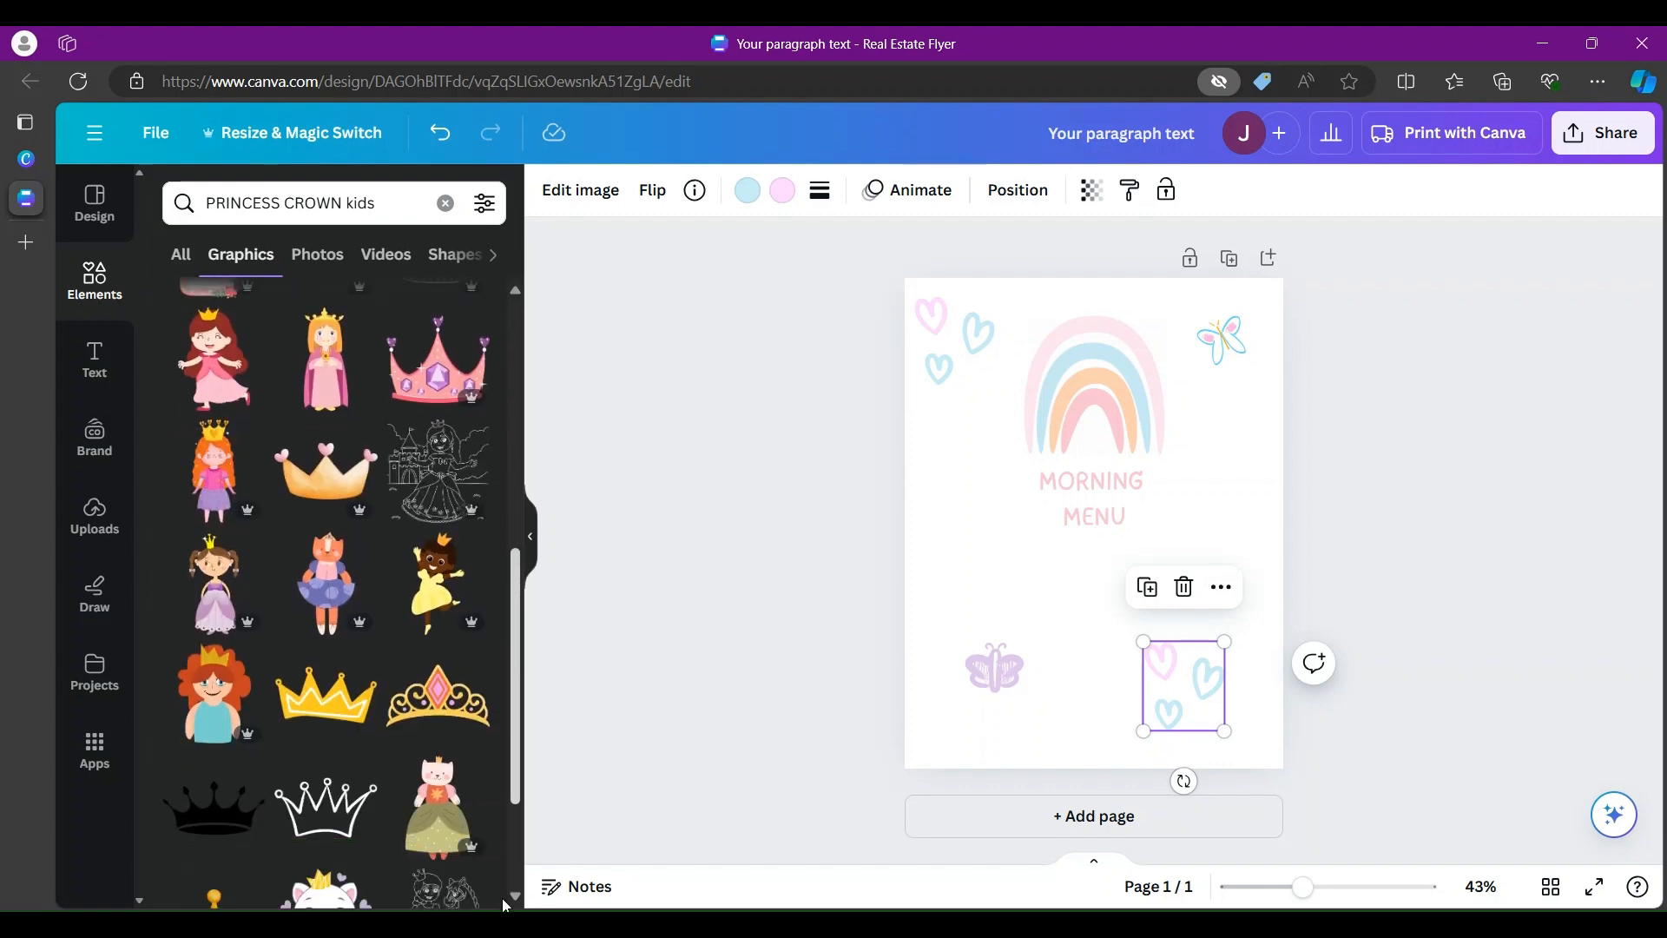
{"action": "scroll", "coordinate": [505, 907], "scroll_direction": "down", "scroll_amount": 2}
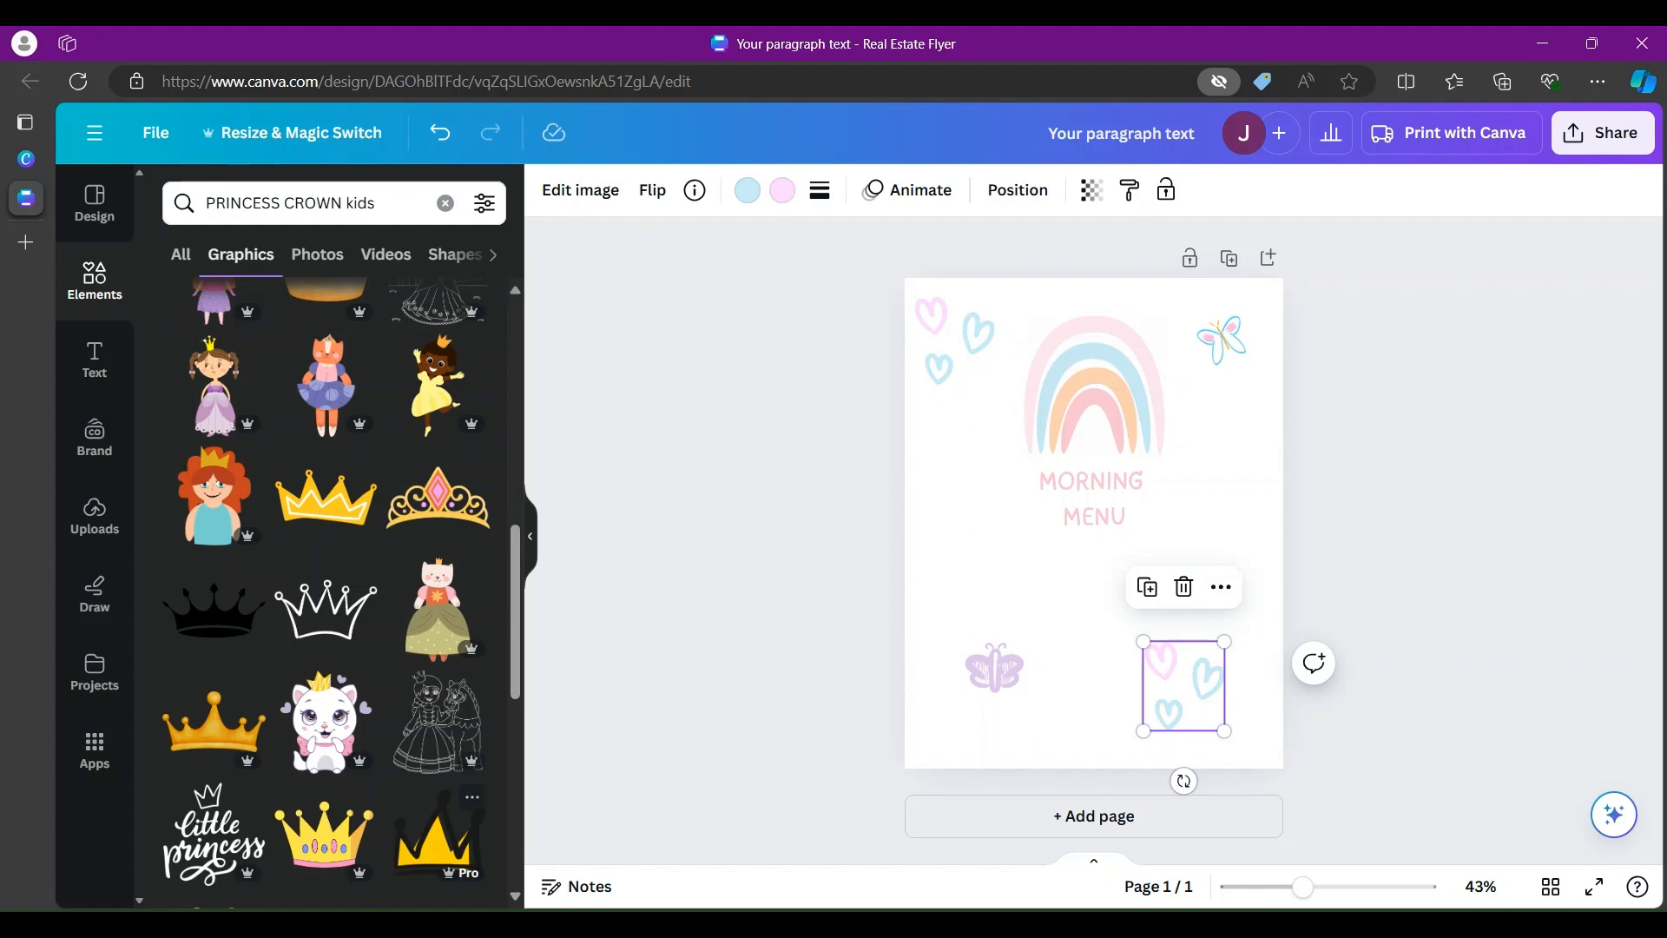
{"action": "scroll", "coordinate": [518, 903], "scroll_direction": "down", "scroll_amount": 3}
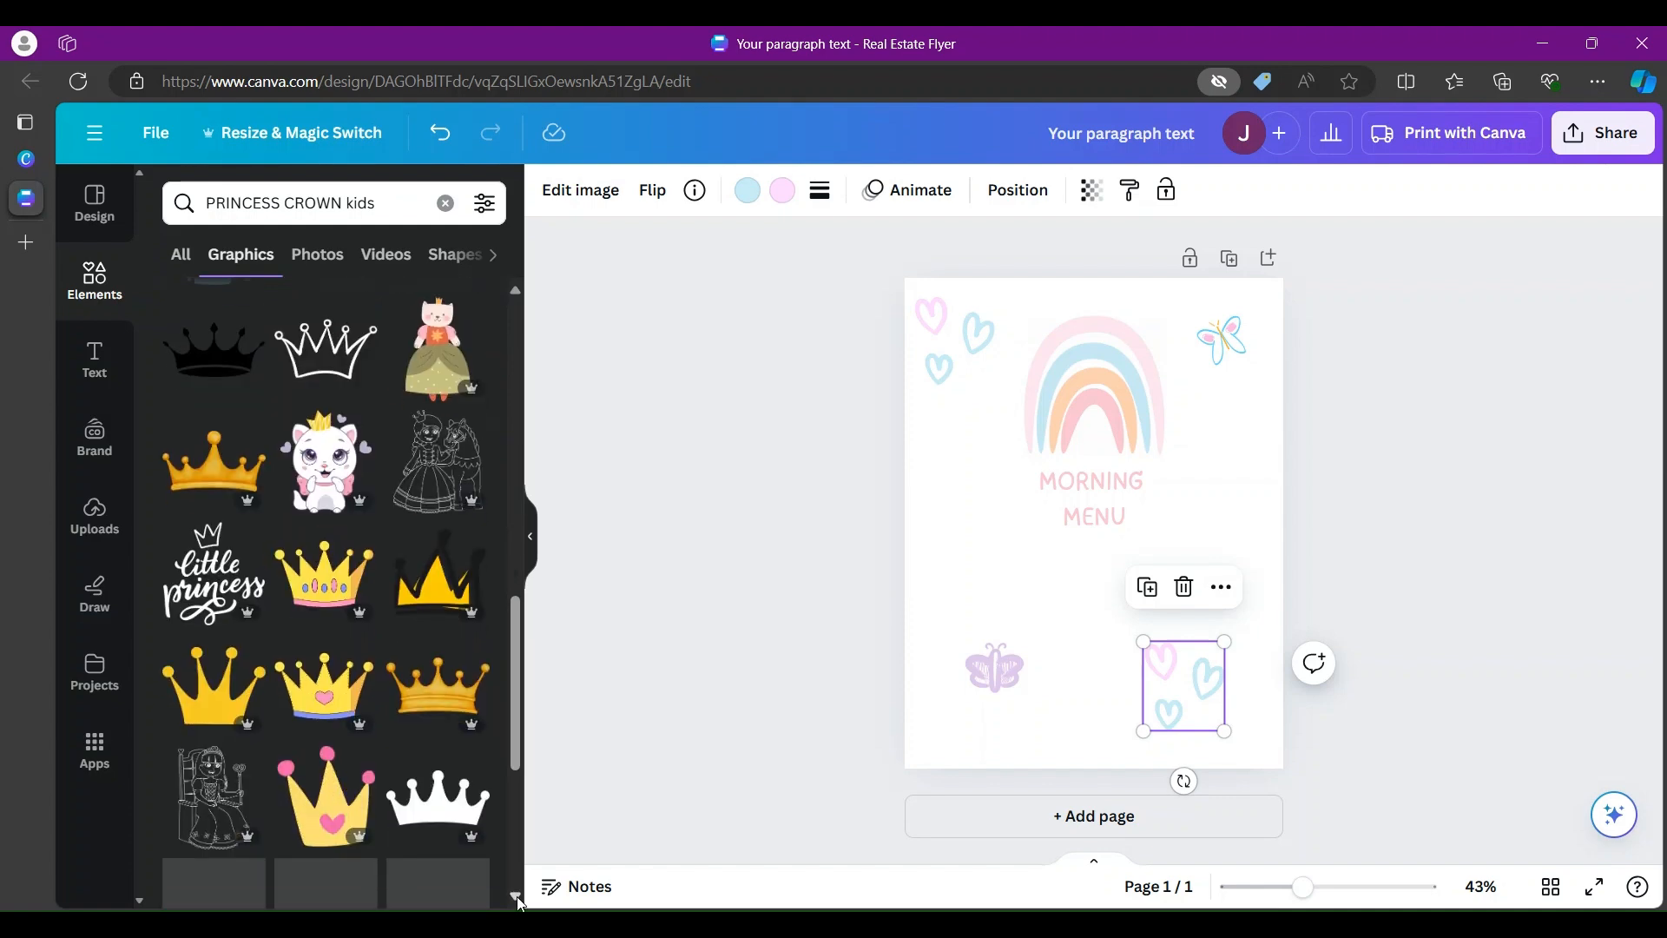
{"action": "scroll", "coordinate": [520, 903], "scroll_direction": "down", "scroll_amount": 5}
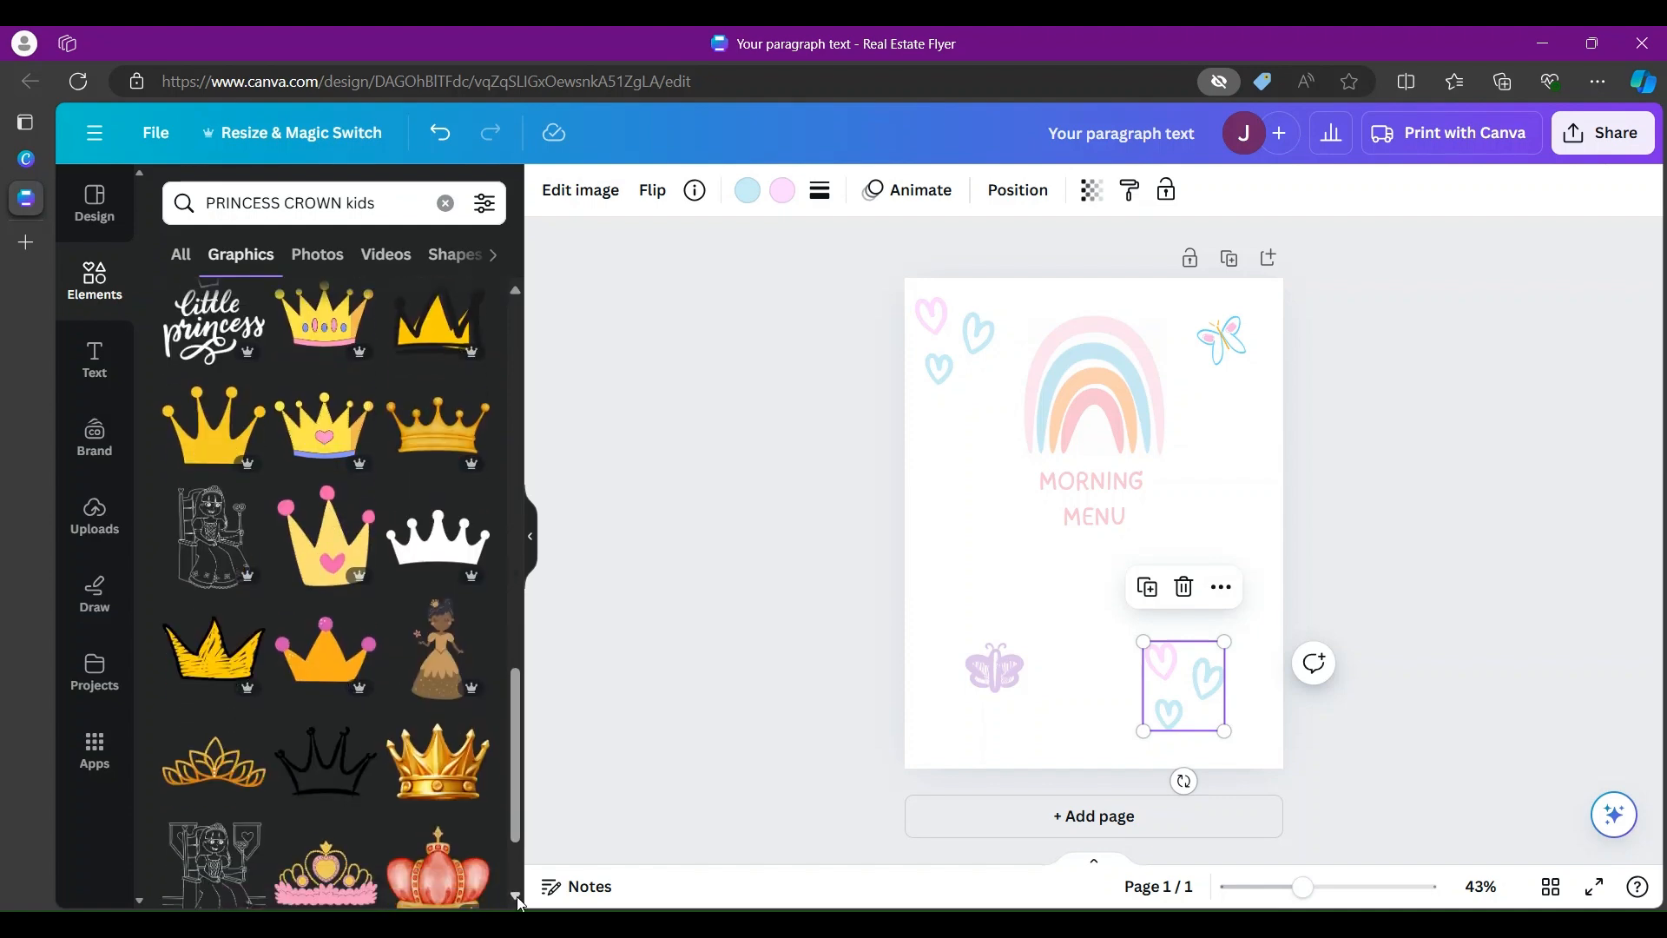
{"action": "scroll", "coordinate": [517, 897], "scroll_direction": "down", "scroll_amount": 2}
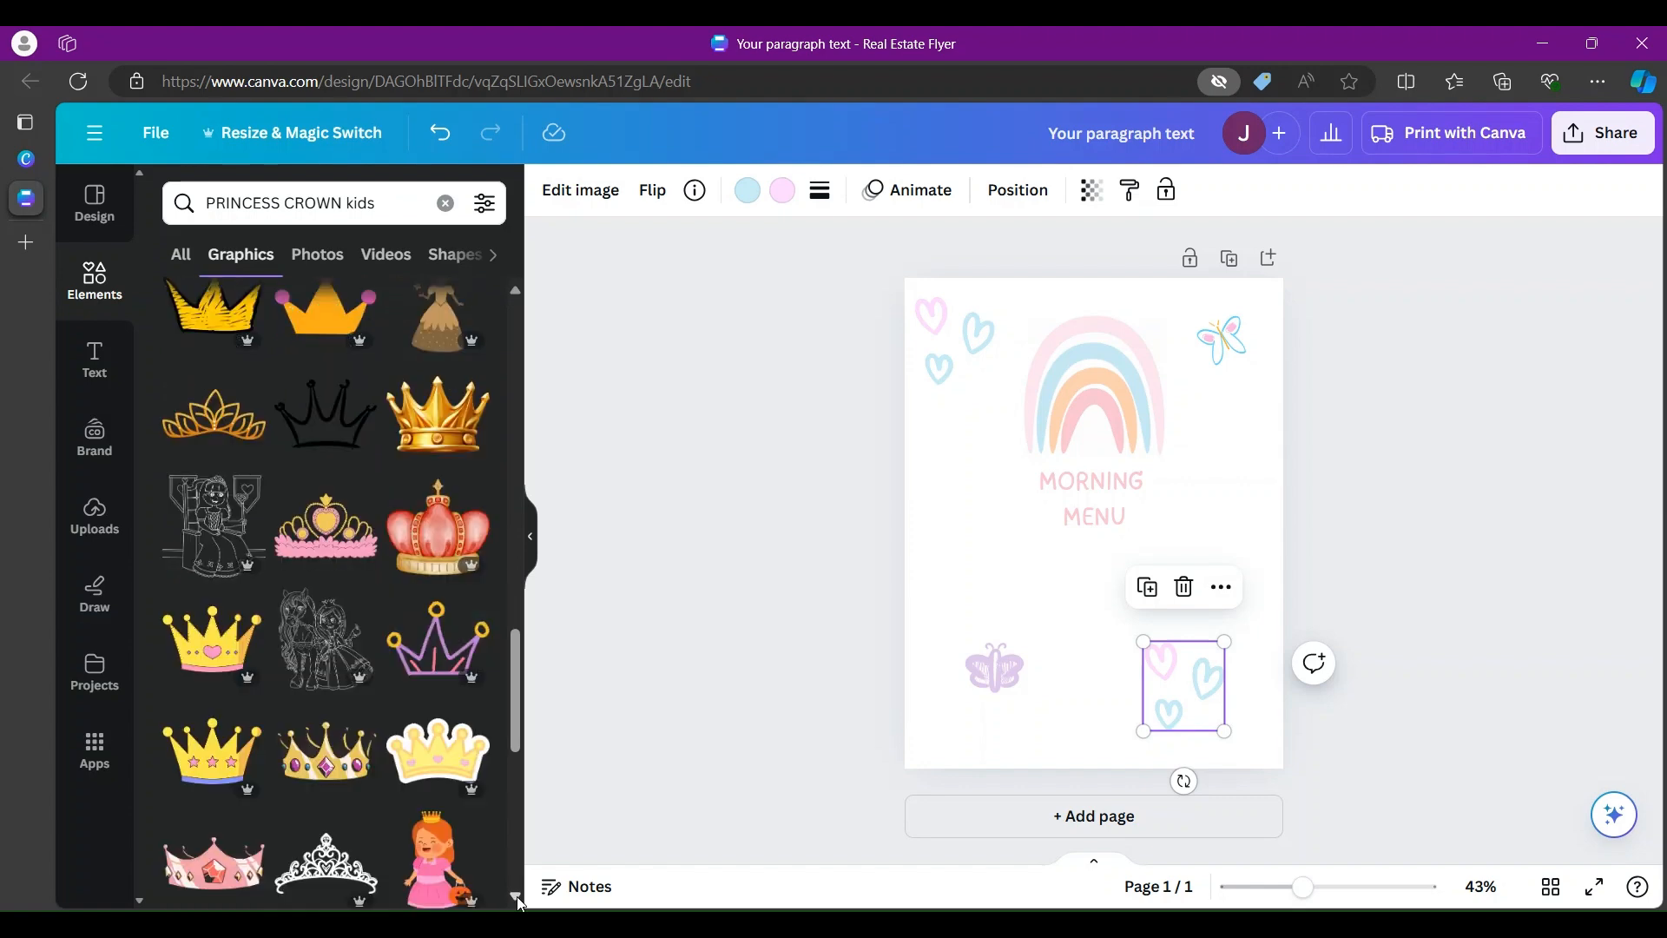
{"action": "scroll", "coordinate": [518, 903], "scroll_direction": "down", "scroll_amount": 1}
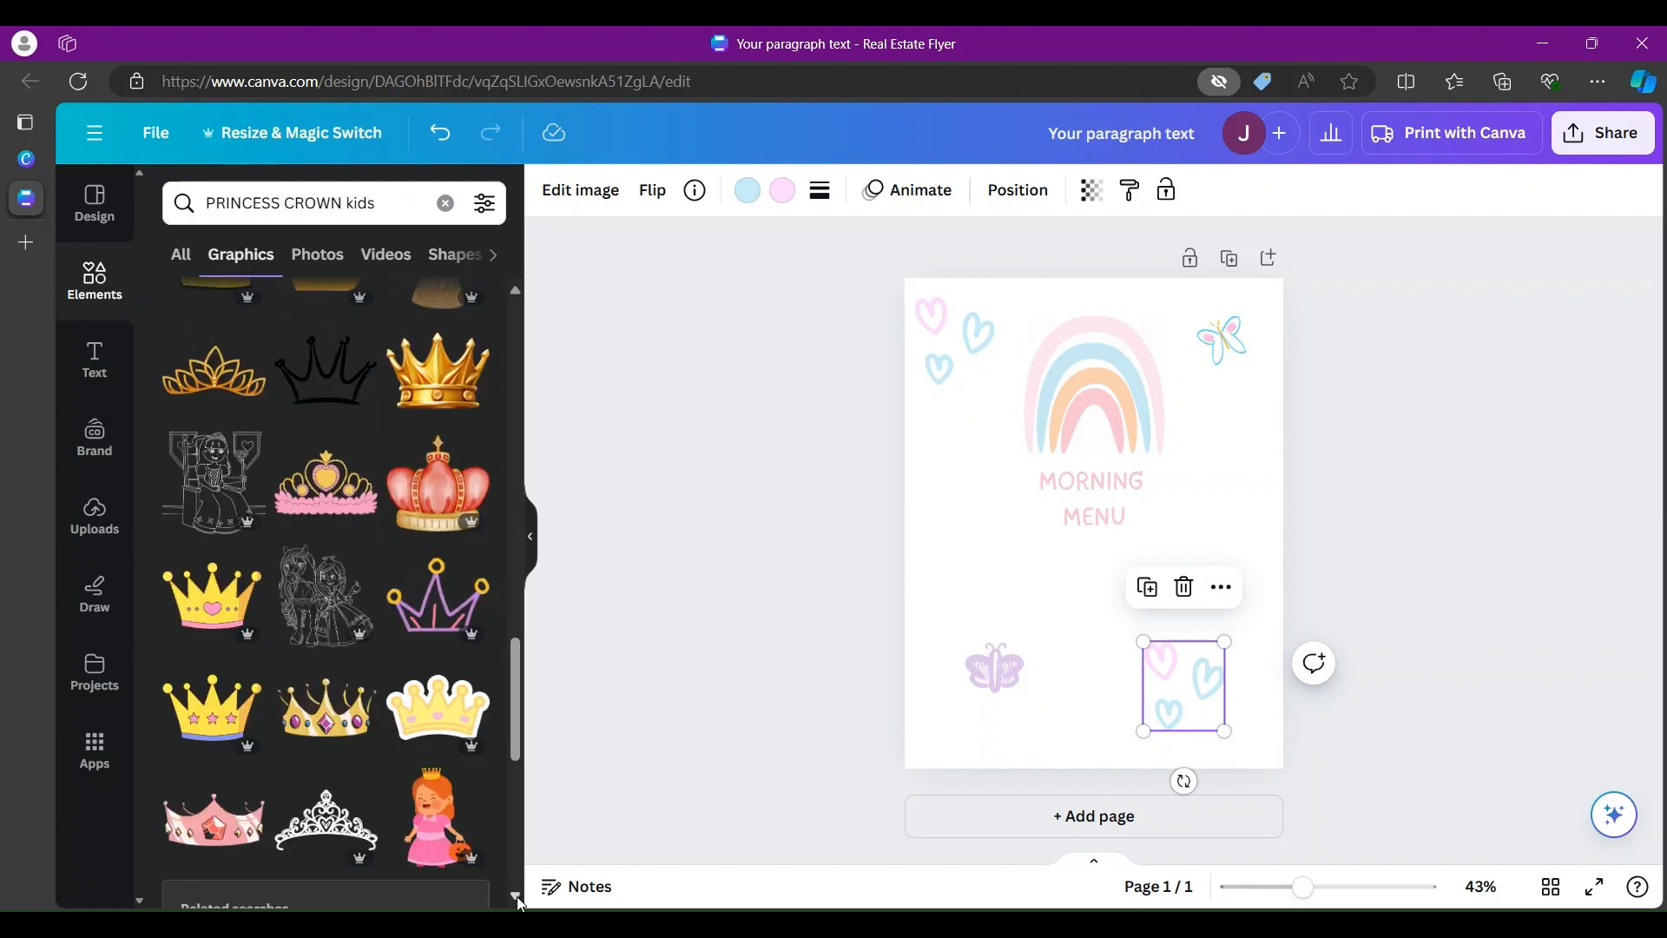
{"action": "scroll", "coordinate": [518, 903], "scroll_direction": "down", "scroll_amount": 3}
{"action": "scroll", "coordinate": [518, 896], "scroll_direction": "down", "scroll_amount": 4}
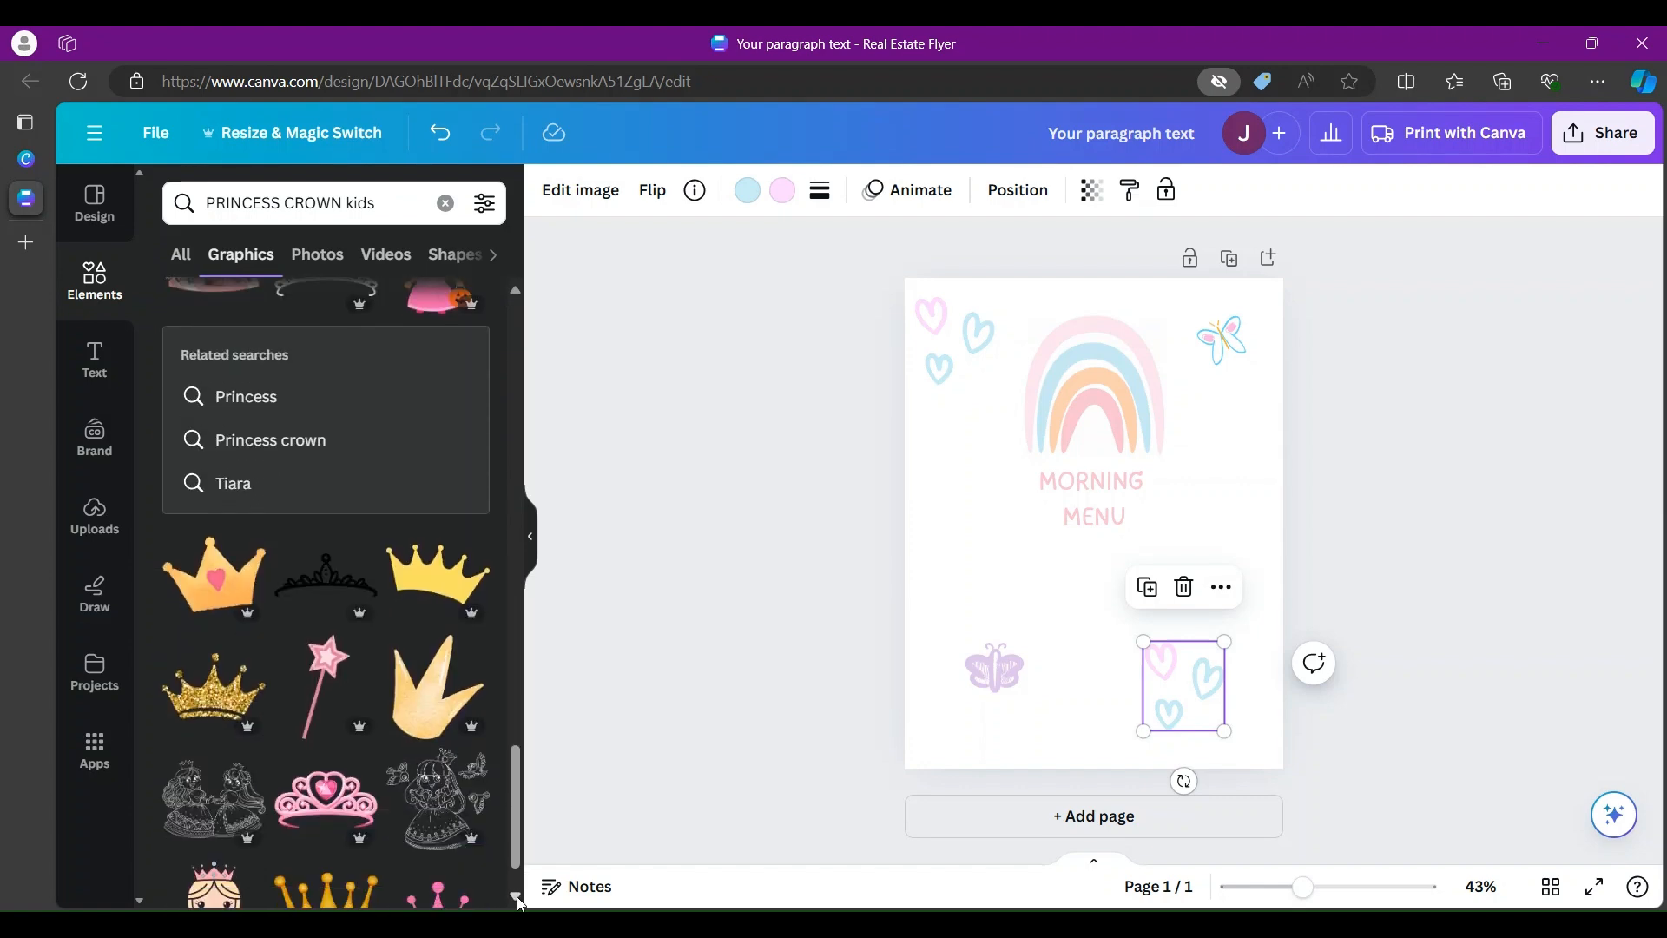
{"action": "scroll", "coordinate": [518, 899], "scroll_direction": "down", "scroll_amount": 1}
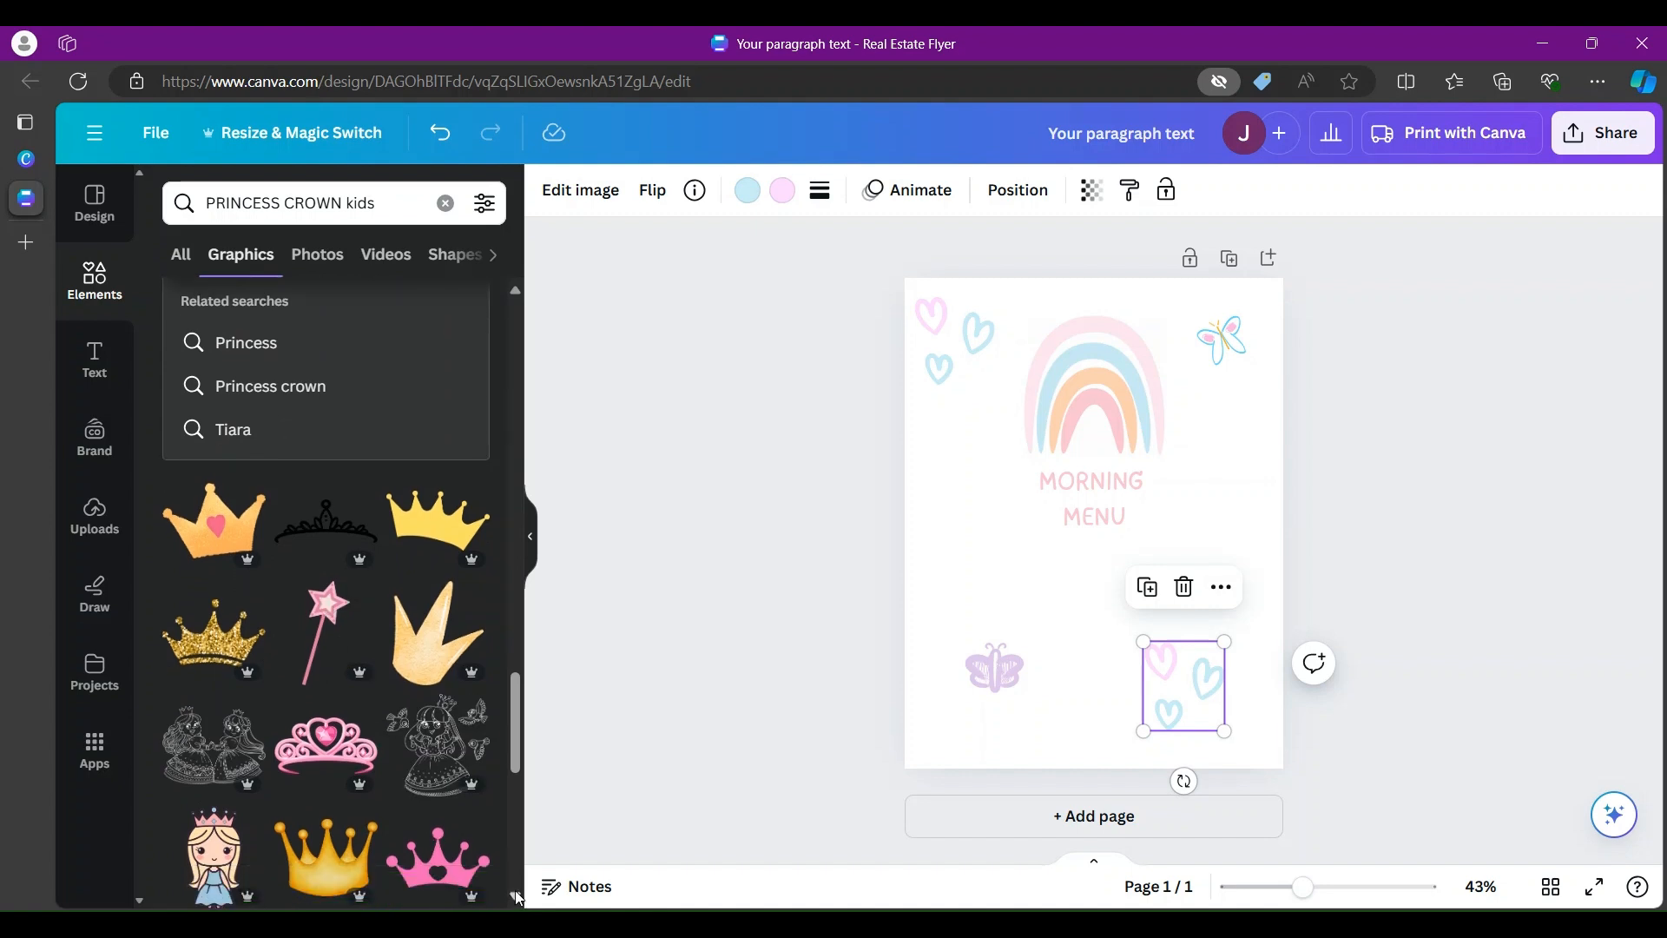
{"action": "scroll", "coordinate": [518, 897], "scroll_direction": "down", "scroll_amount": 4}
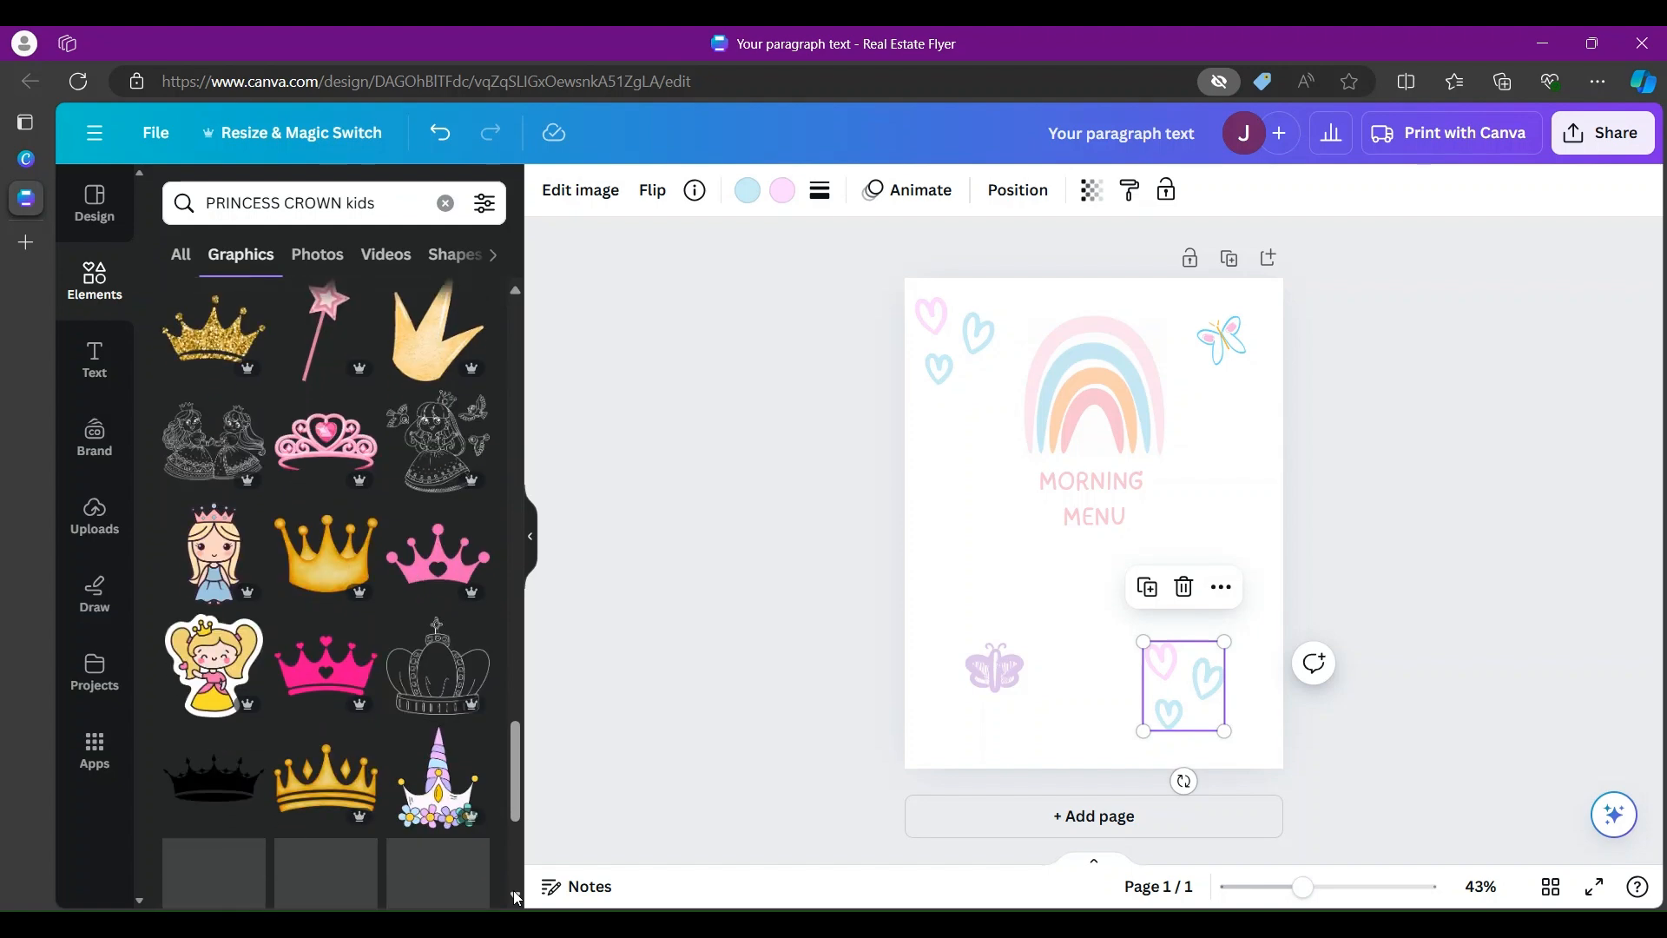
{"action": "scroll", "coordinate": [516, 897], "scroll_direction": "down", "scroll_amount": 2}
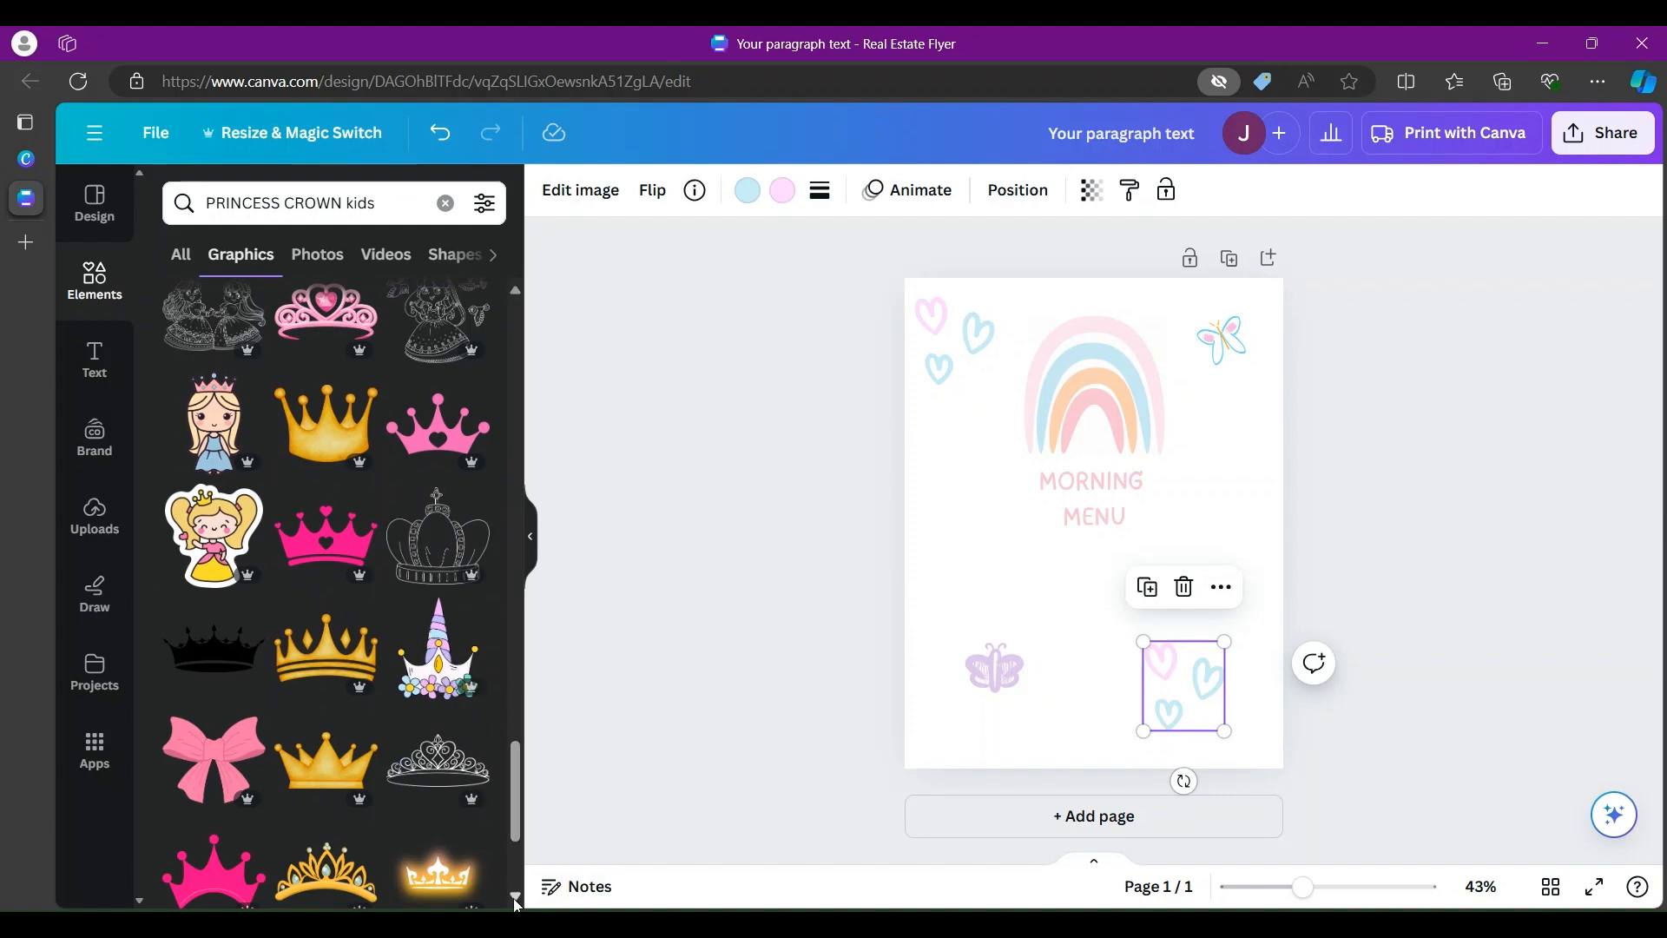
{"action": "scroll", "coordinate": [516, 903], "scroll_direction": "down", "scroll_amount": 4}
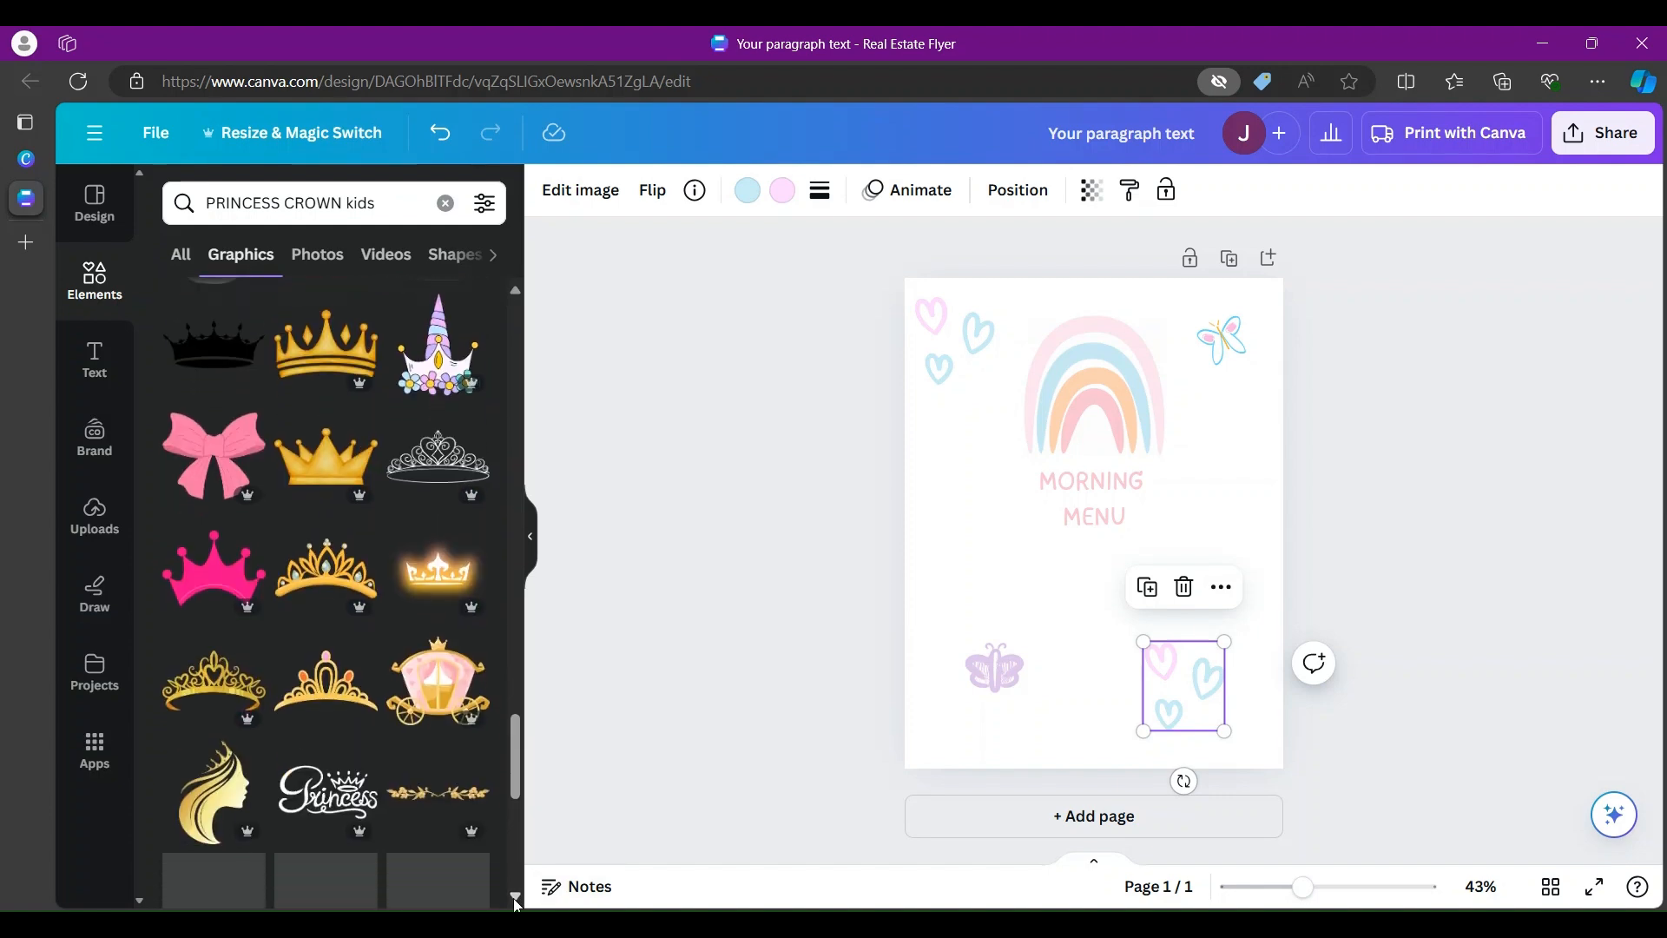
{"action": "scroll", "coordinate": [516, 903], "scroll_direction": "down", "scroll_amount": 2}
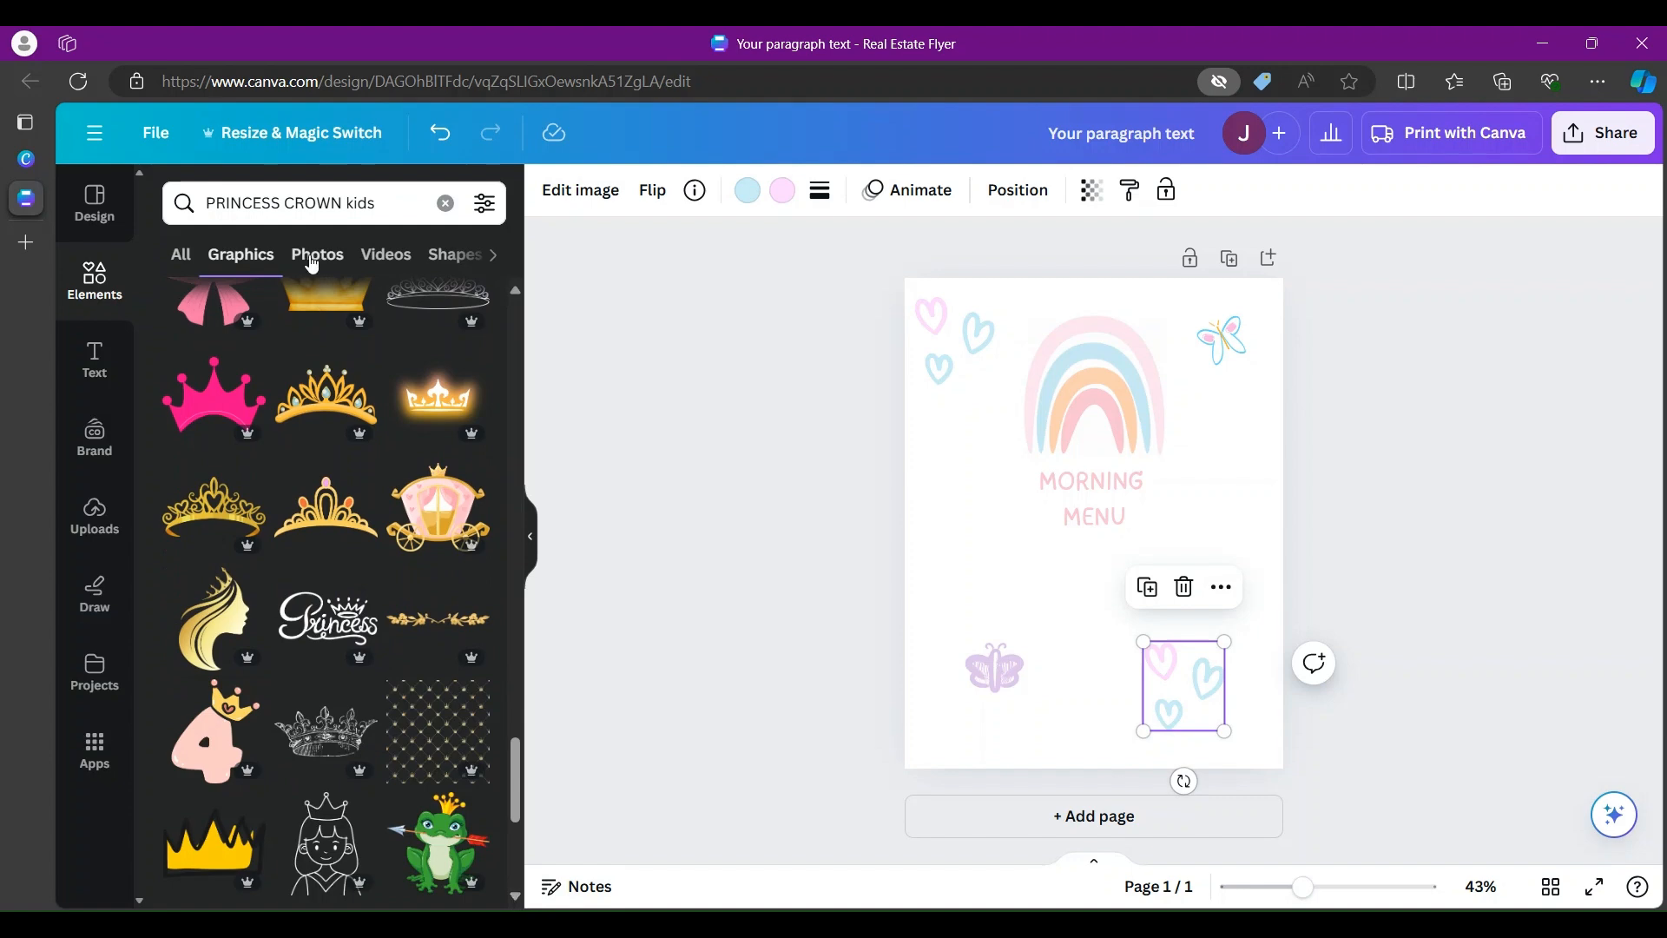
Step: Search the graphics for unicorn, insert the ice cream cone graphic, and place it small near the page's left edge beside the heading
{"action": "triple_click", "coordinate": [265, 198]}
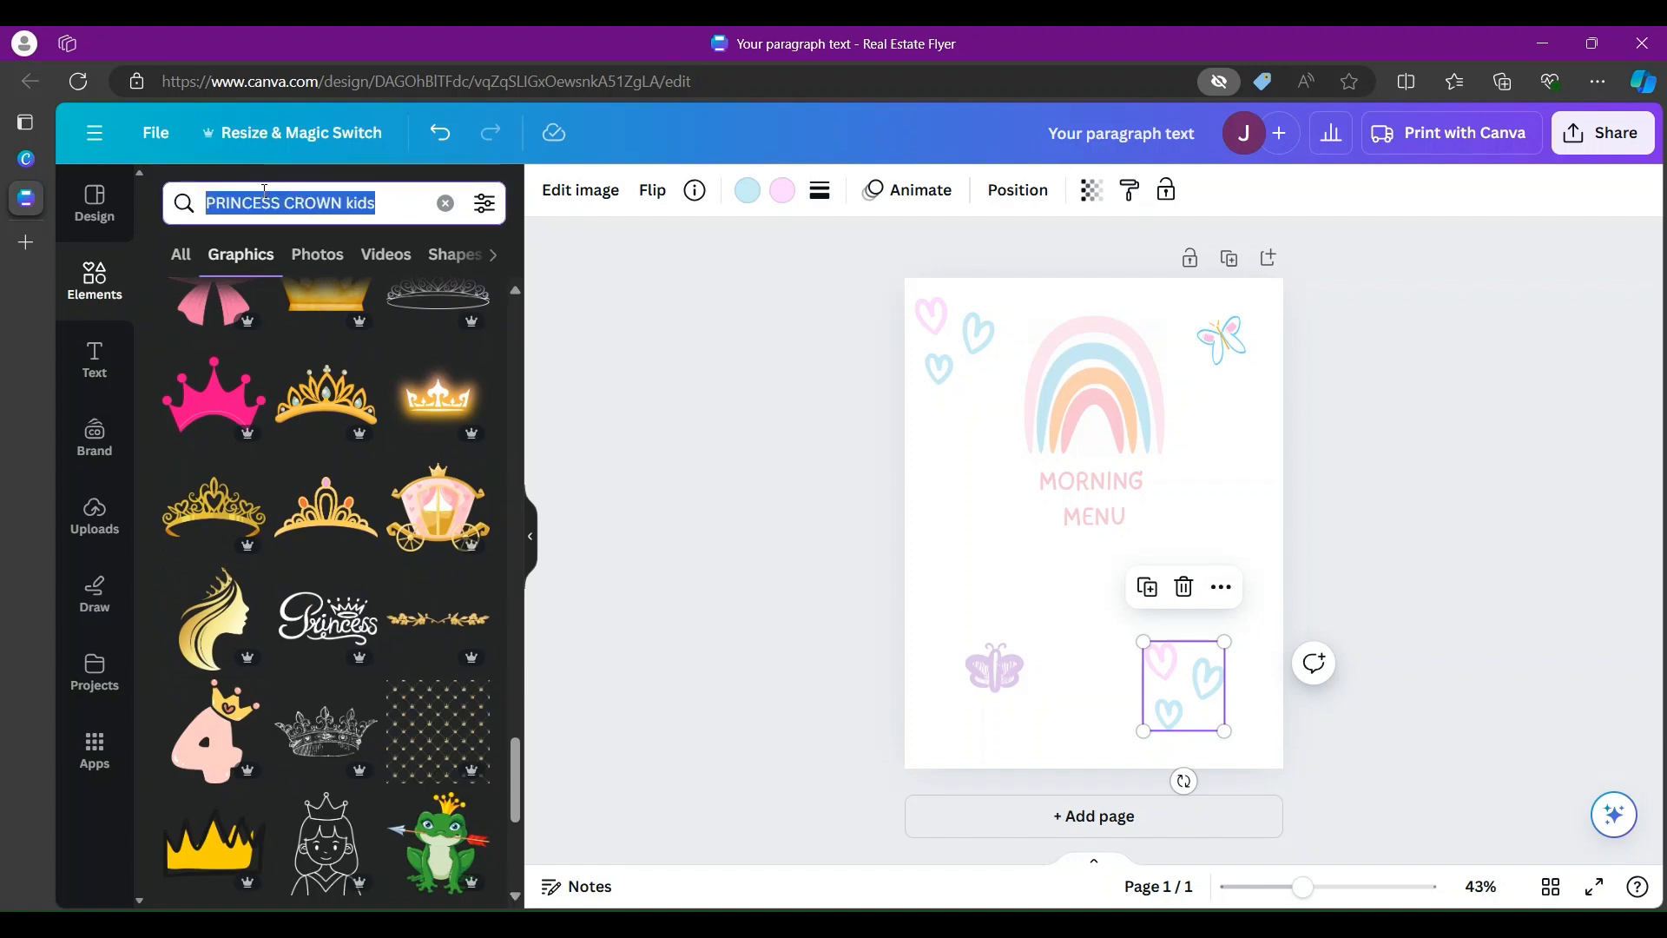
{"action": "type", "text": "UNICORN"}
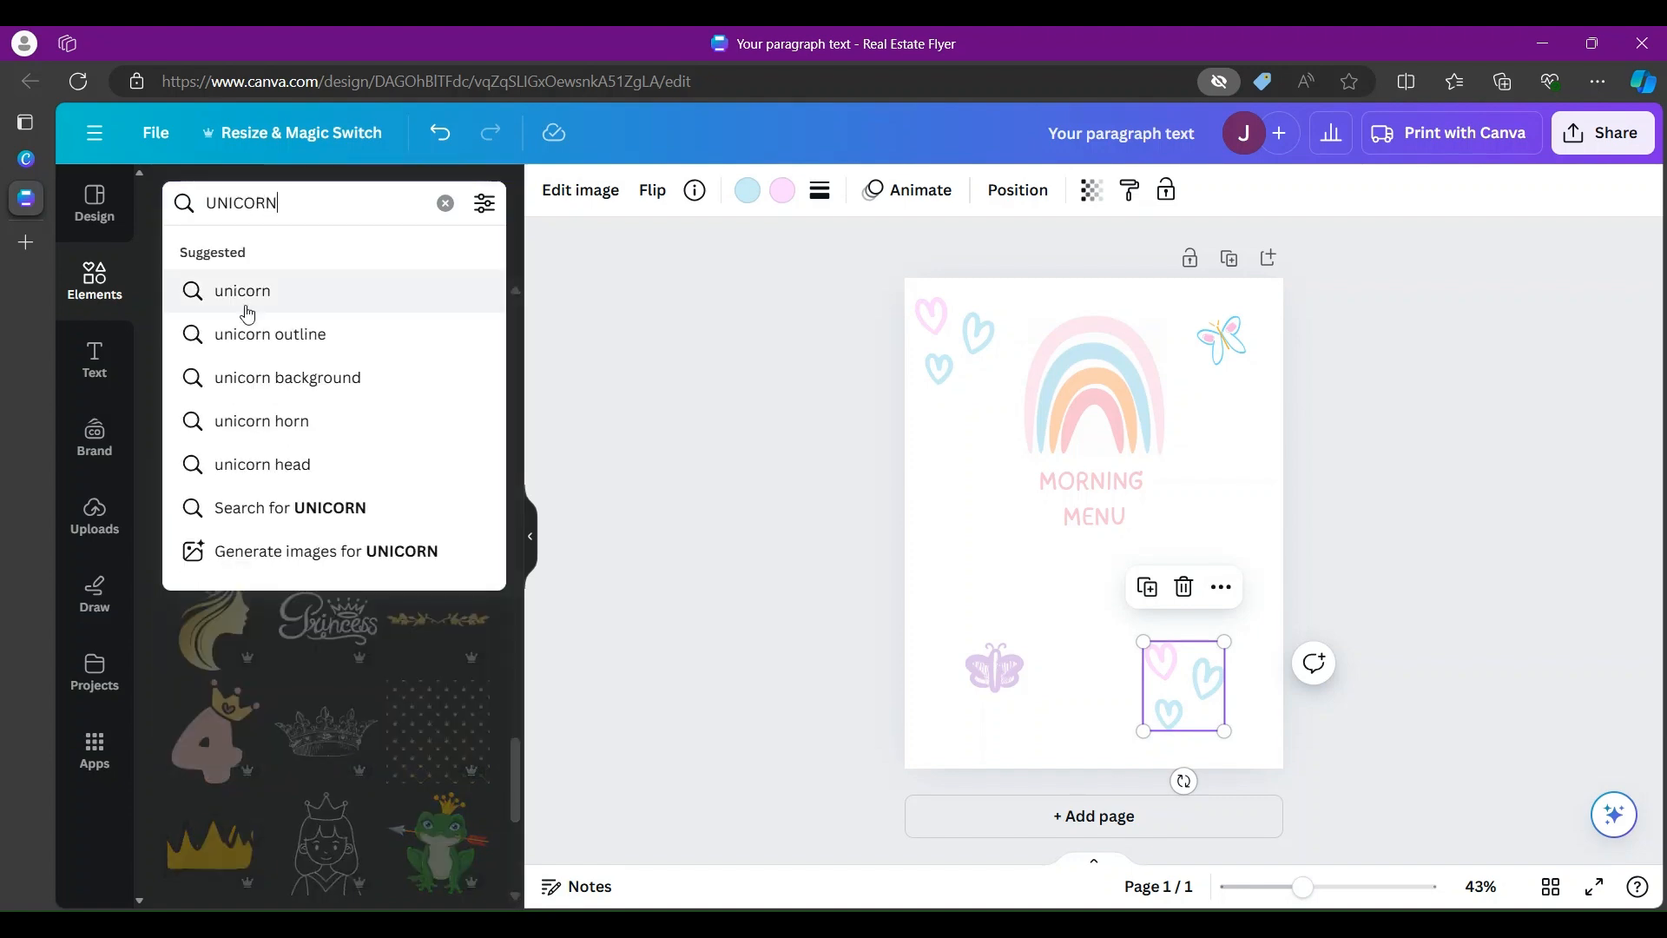
{"action": "left_click", "coordinate": [242, 292]}
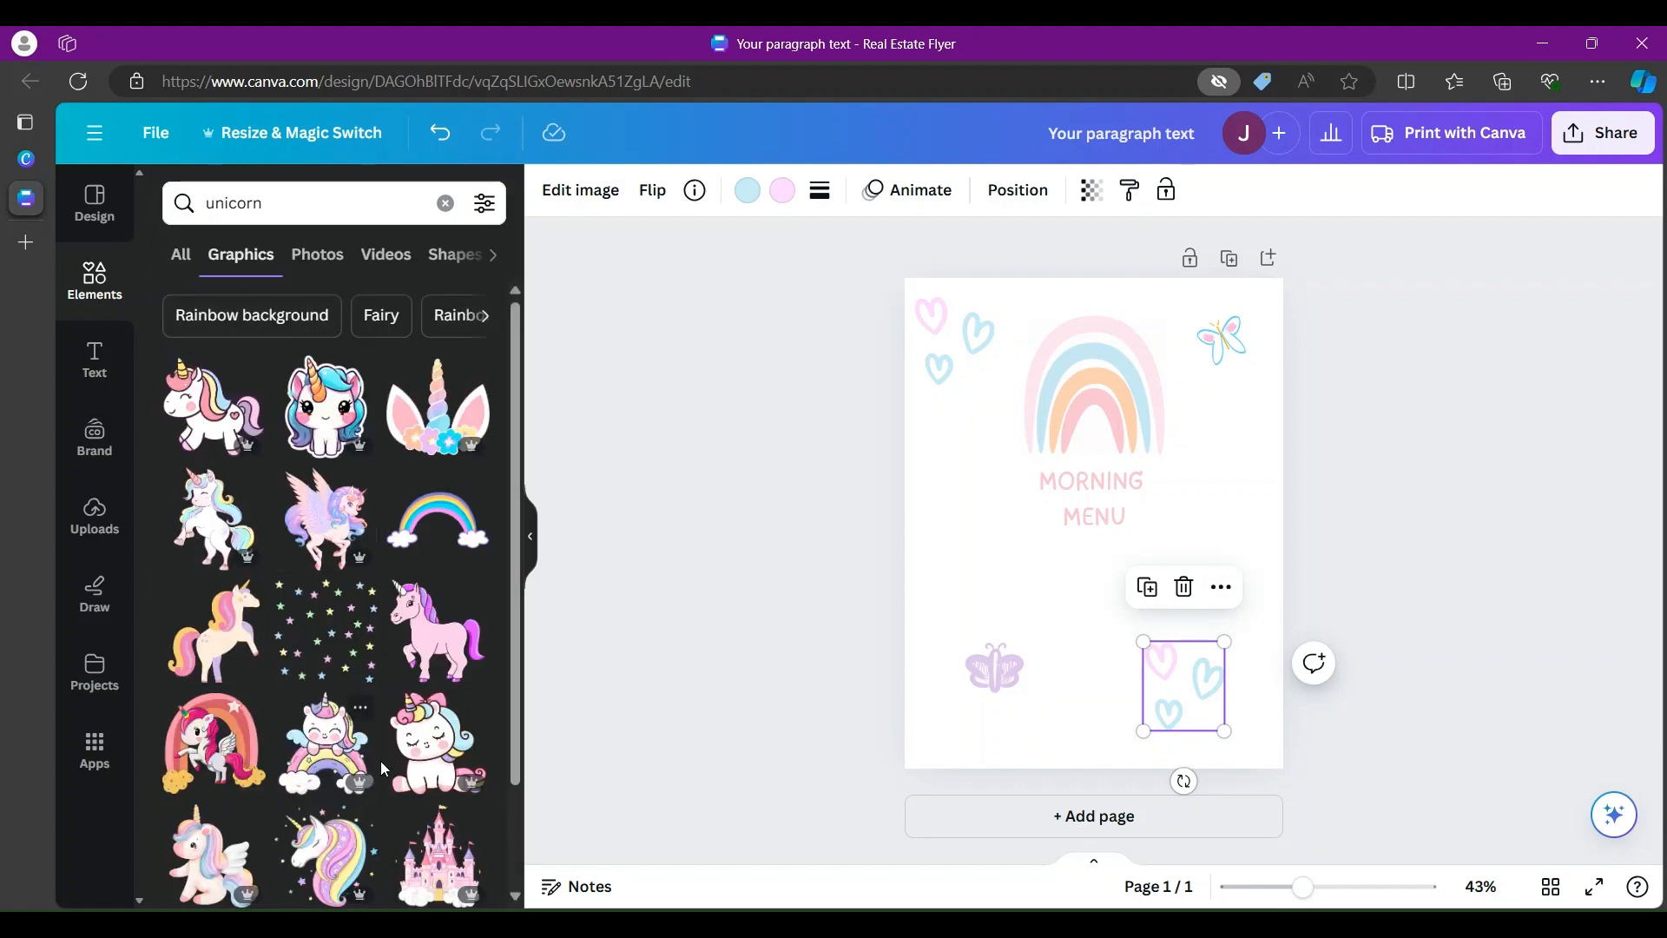
{"action": "scroll", "coordinate": [516, 894], "scroll_direction": "down", "scroll_amount": 6}
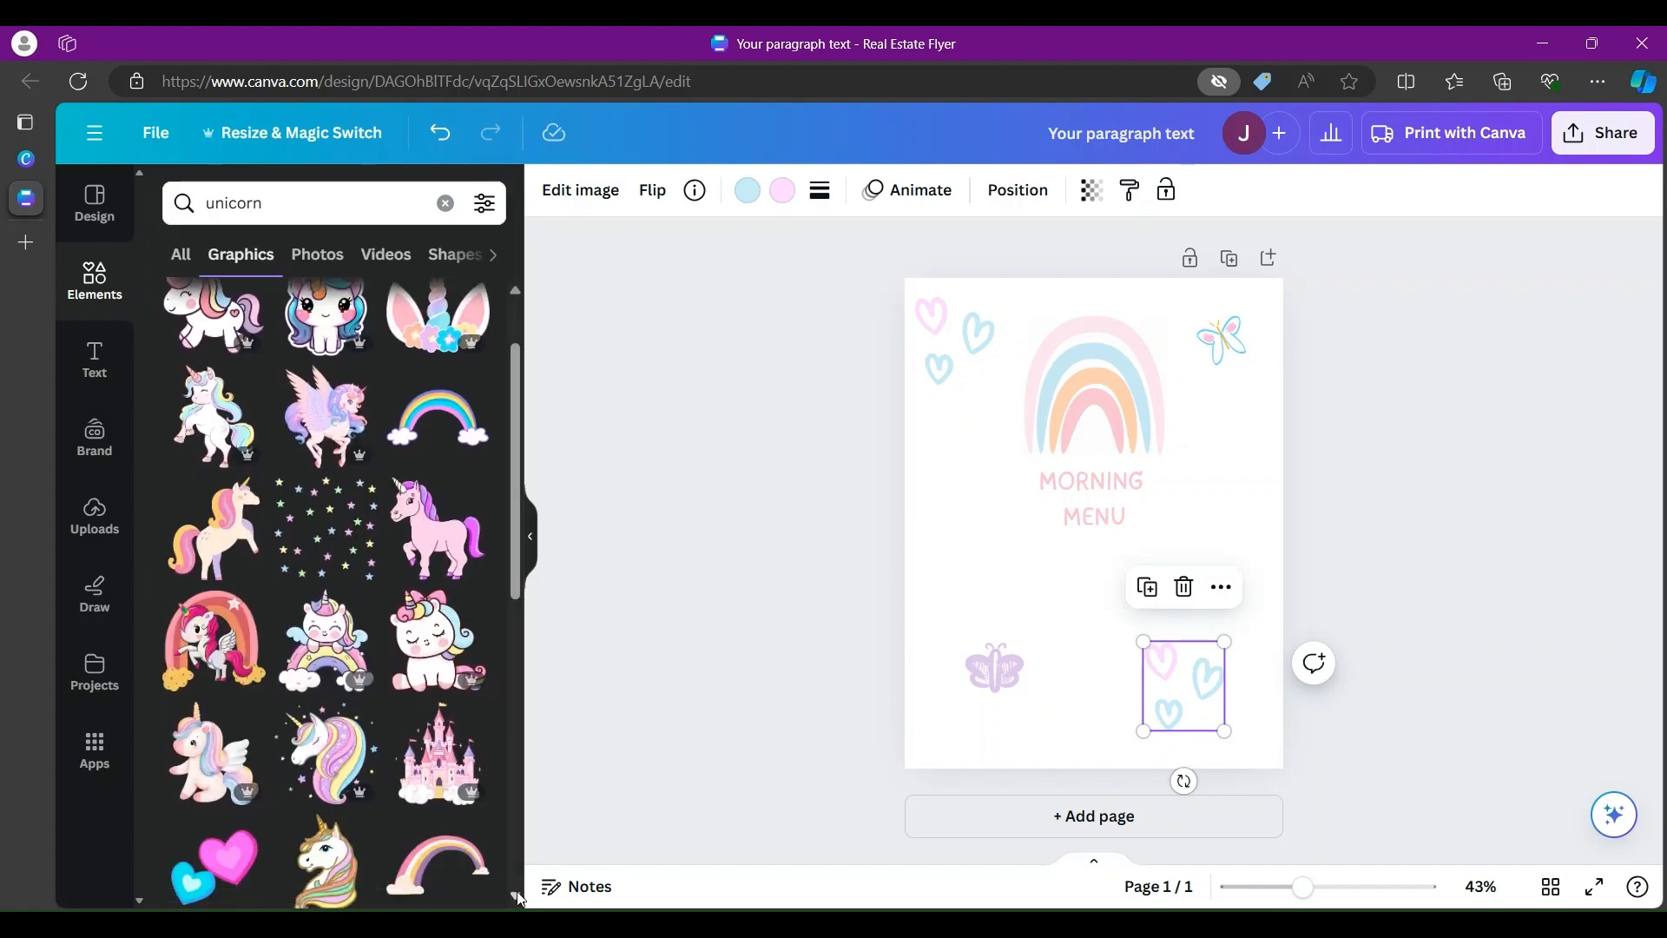
{"action": "scroll", "coordinate": [519, 899], "scroll_direction": "down", "scroll_amount": 6}
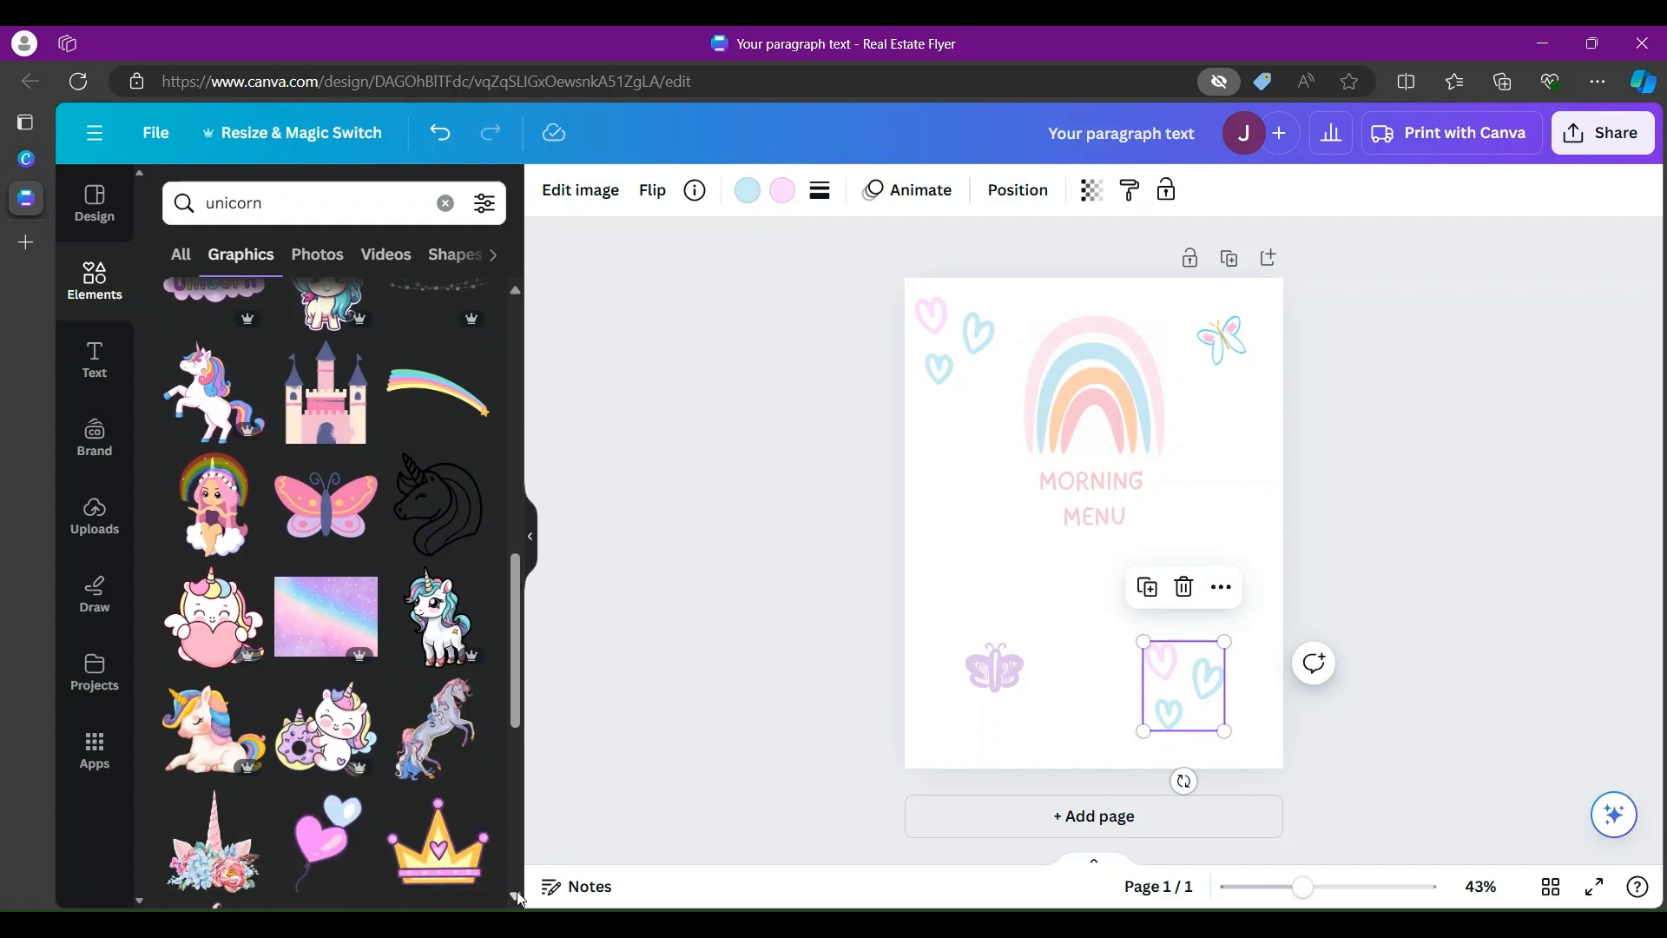
{"action": "left_click", "coordinate": [212, 691]}
{"action": "left_click_drag", "start_coordinate": [1061, 623], "coordinate": [944, 513]}
Step: Search the graphics for squiggle
{"action": "left_click", "coordinate": [365, 209]}
{"action": "type", "text": "SQ"}
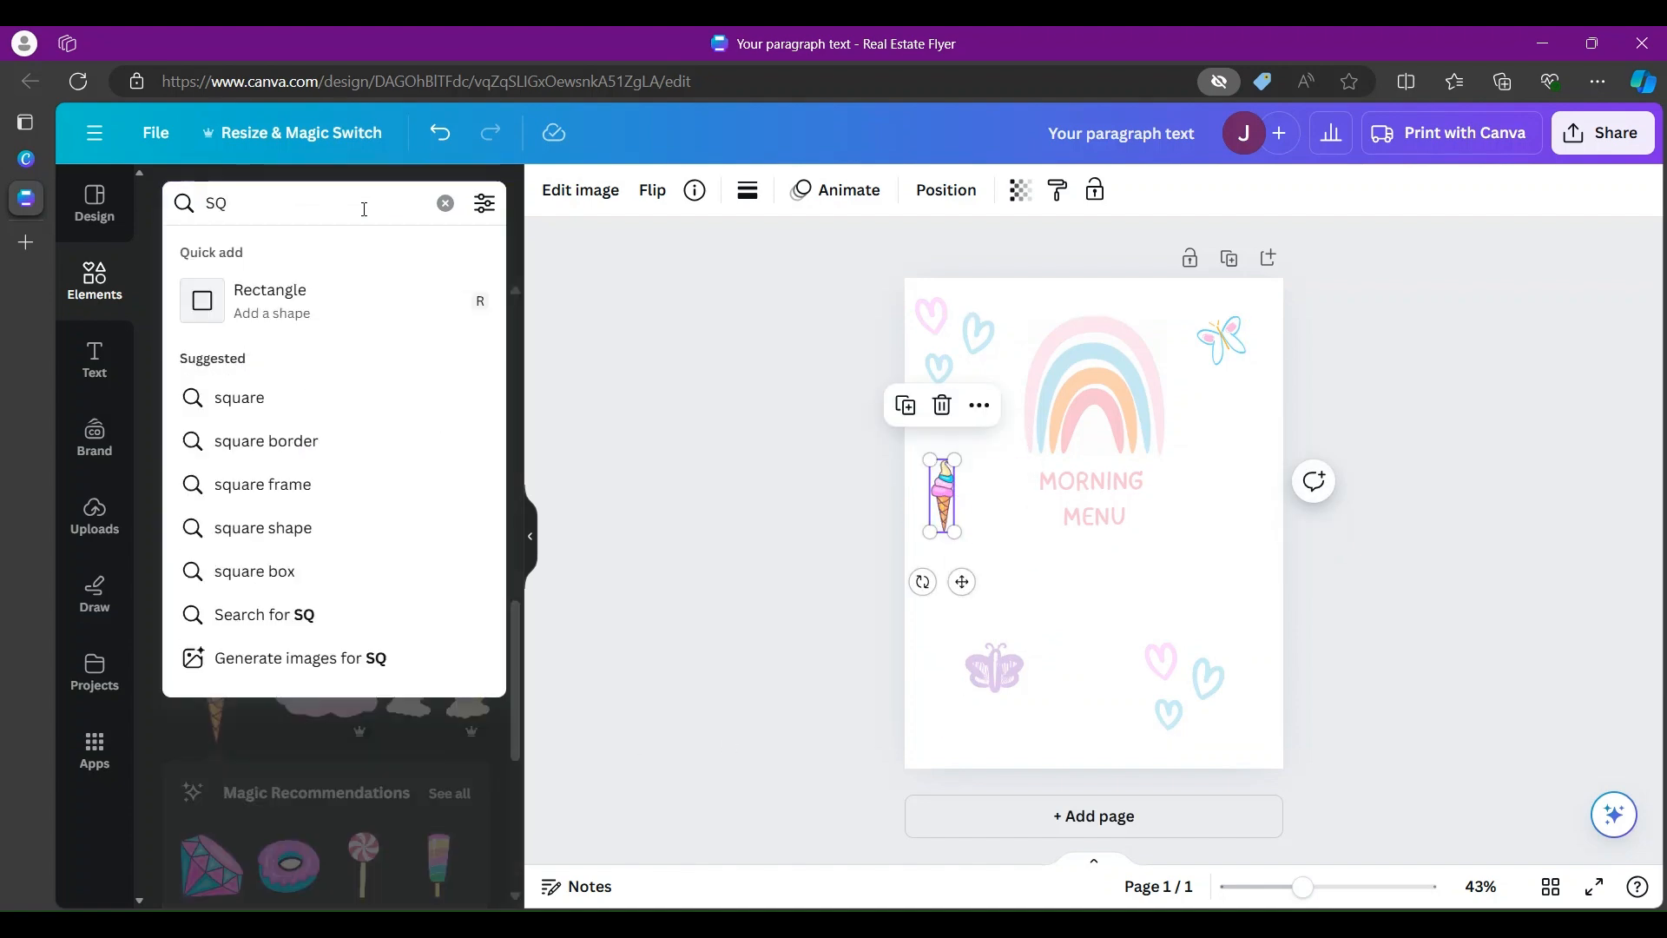
{"action": "type", "text": "UIGG"}
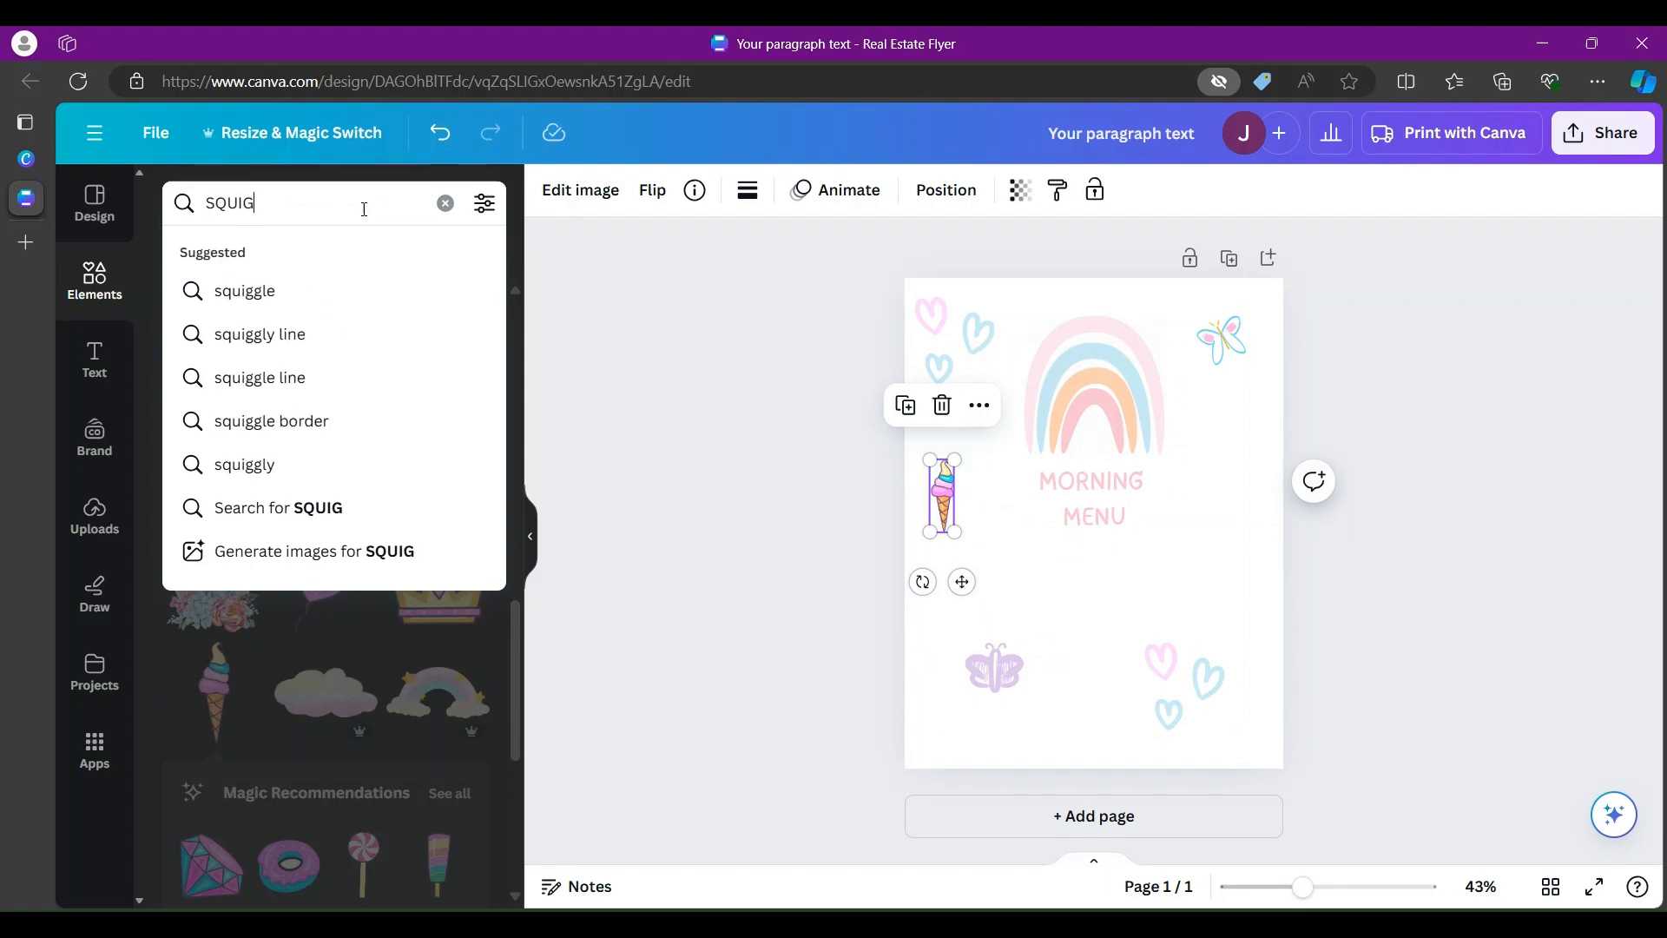
{"action": "left_click", "coordinate": [274, 288]}
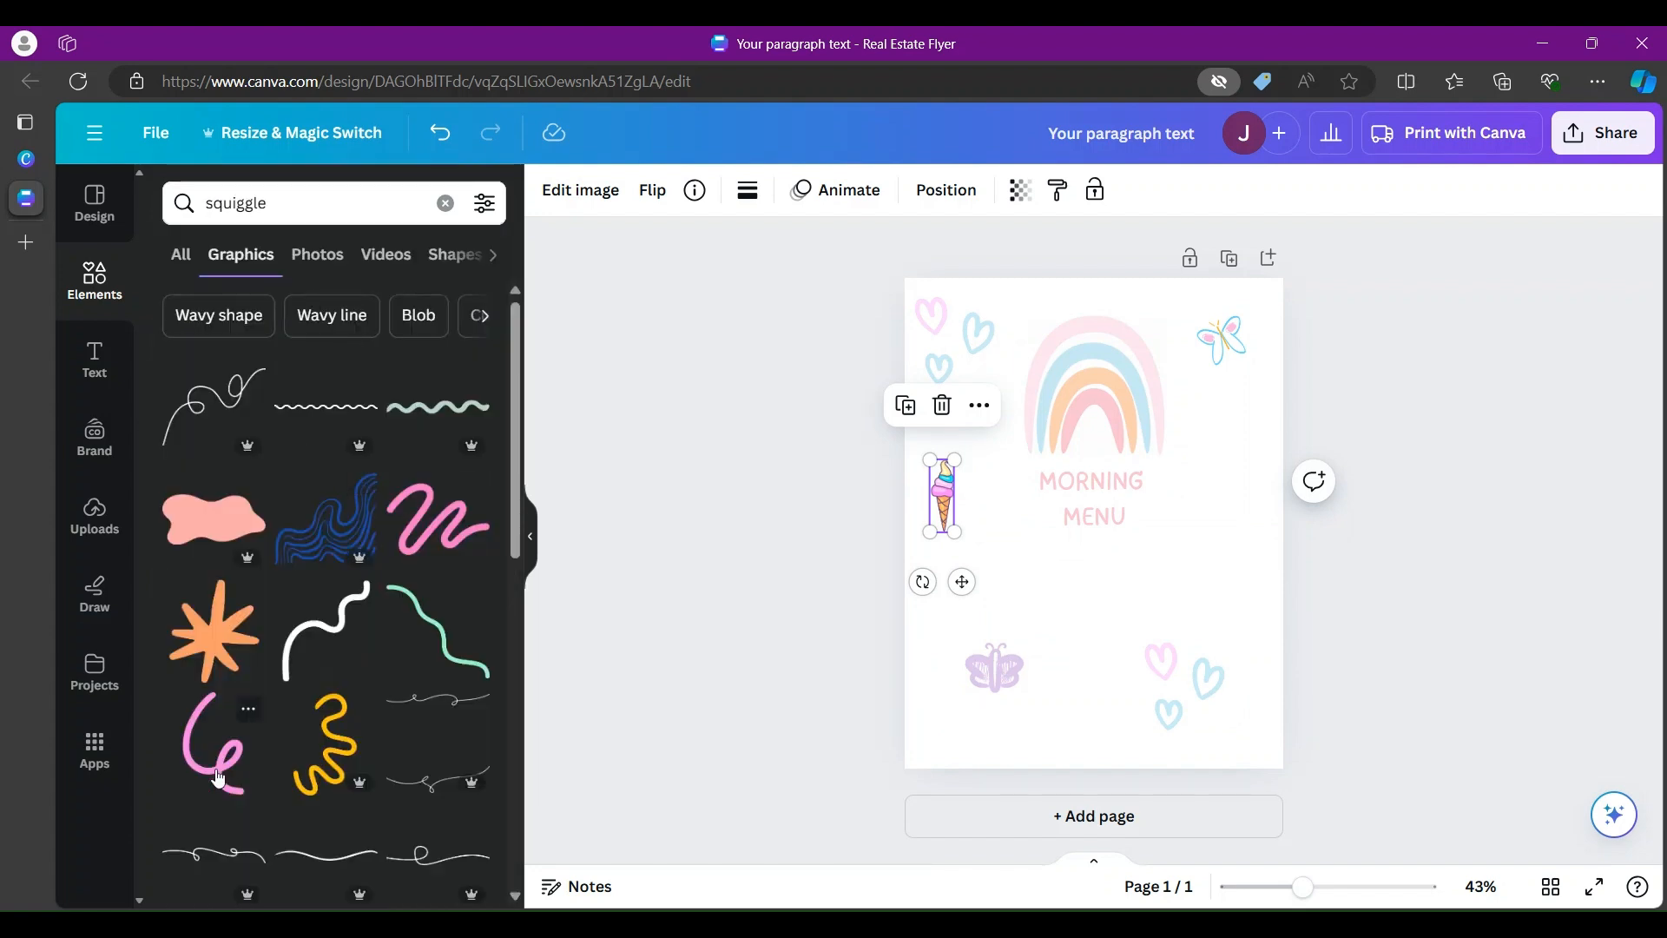
Step: Insert the pink curl squiggle, duplicate it, and place one copy, shrunk, near the page's right edge below the butterfly
{"action": "left_click", "coordinate": [212, 742]}
{"action": "key", "text": "ctrl+d"}
{"action": "mouse_move", "coordinate": [1082, 600]}
{"action": "left_mouse_down"}
{"action": "mouse_move", "coordinate": [1204, 600]}
{"action": "mouse_move", "coordinate": [1249, 497]}
{"action": "left_mouse_up"}
{"action": "left_click_drag", "start_coordinate": [1266, 467], "coordinate": [1239, 455]}
Step: Shrink the other pink squiggle and place it below the MORNING MENU heading, and move the right-edge squiggle up closer to the butterfly
{"action": "left_click", "coordinate": [1104, 569]}
{"action": "left_click_drag", "start_coordinate": [1033, 618], "coordinate": [1098, 521]}
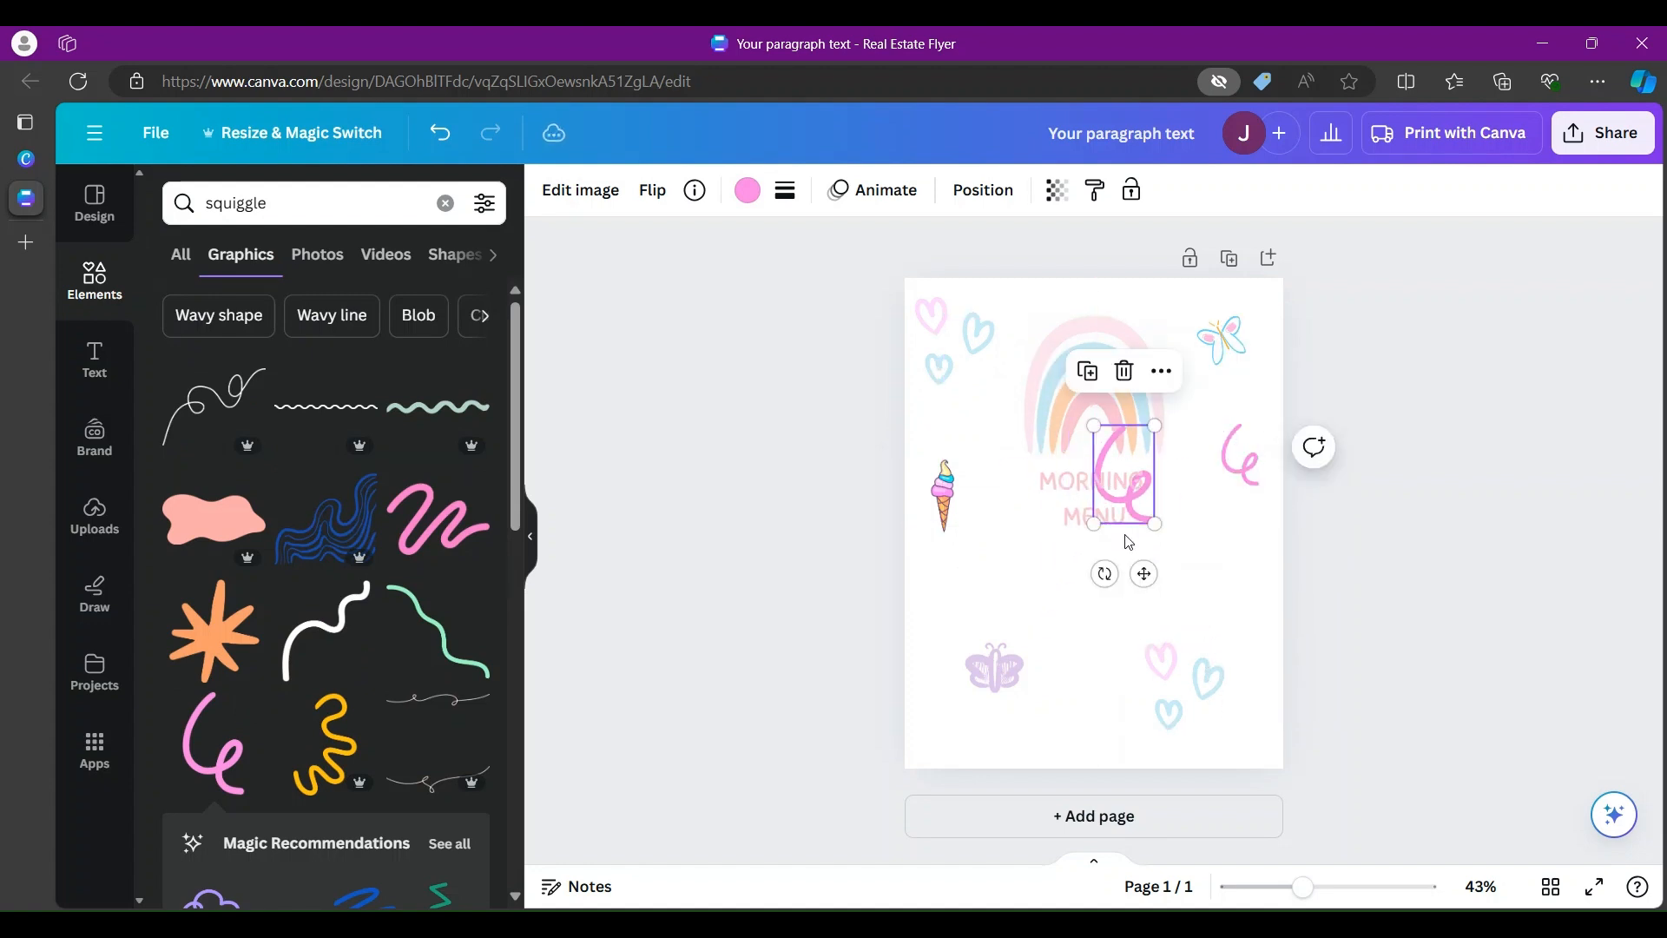
{"action": "left_click_drag", "start_coordinate": [1120, 438], "coordinate": [939, 582]}
{"action": "left_click_drag", "start_coordinate": [913, 667], "coordinate": [916, 617]}
{"action": "mouse_move", "coordinate": [967, 620]}
{"action": "left_mouse_down"}
{"action": "mouse_move", "coordinate": [1021, 573]}
{"action": "mouse_move", "coordinate": [1057, 586]}
{"action": "left_mouse_up"}
{"action": "left_click_drag", "start_coordinate": [1261, 458], "coordinate": [1267, 419]}
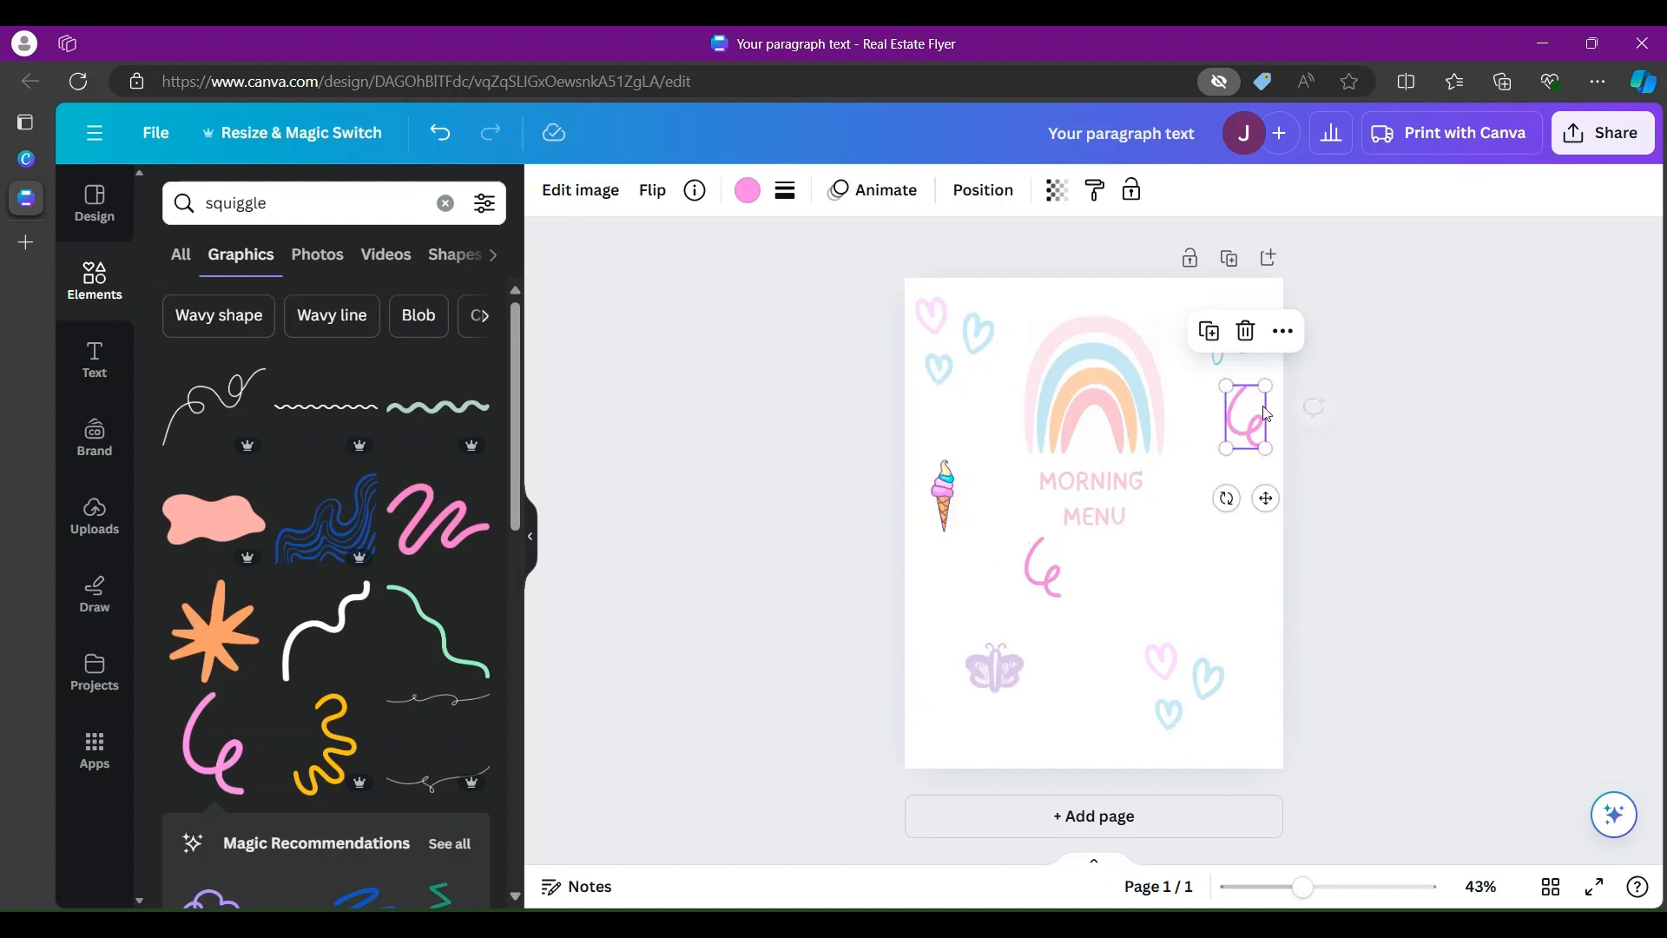
{"action": "left_click", "coordinate": [1418, 621]}
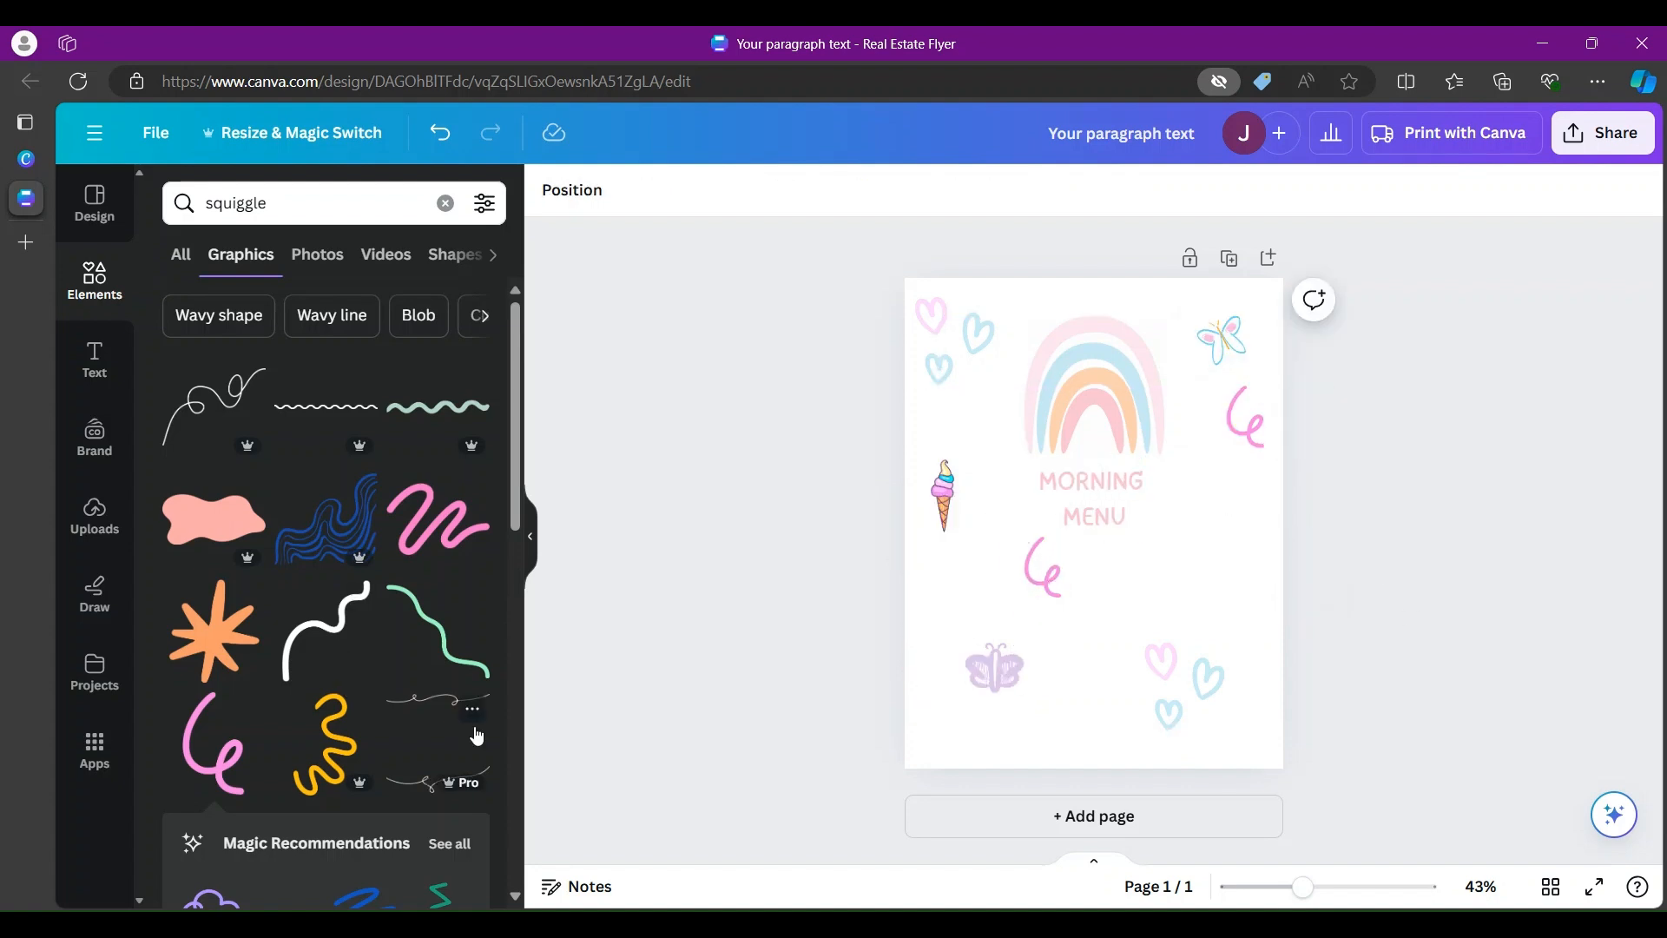
Step: Search the graphics for FLOWER KIDS
{"action": "left_click", "coordinate": [309, 202]}
{"action": "type", "text": "FLOWER KIDS"}
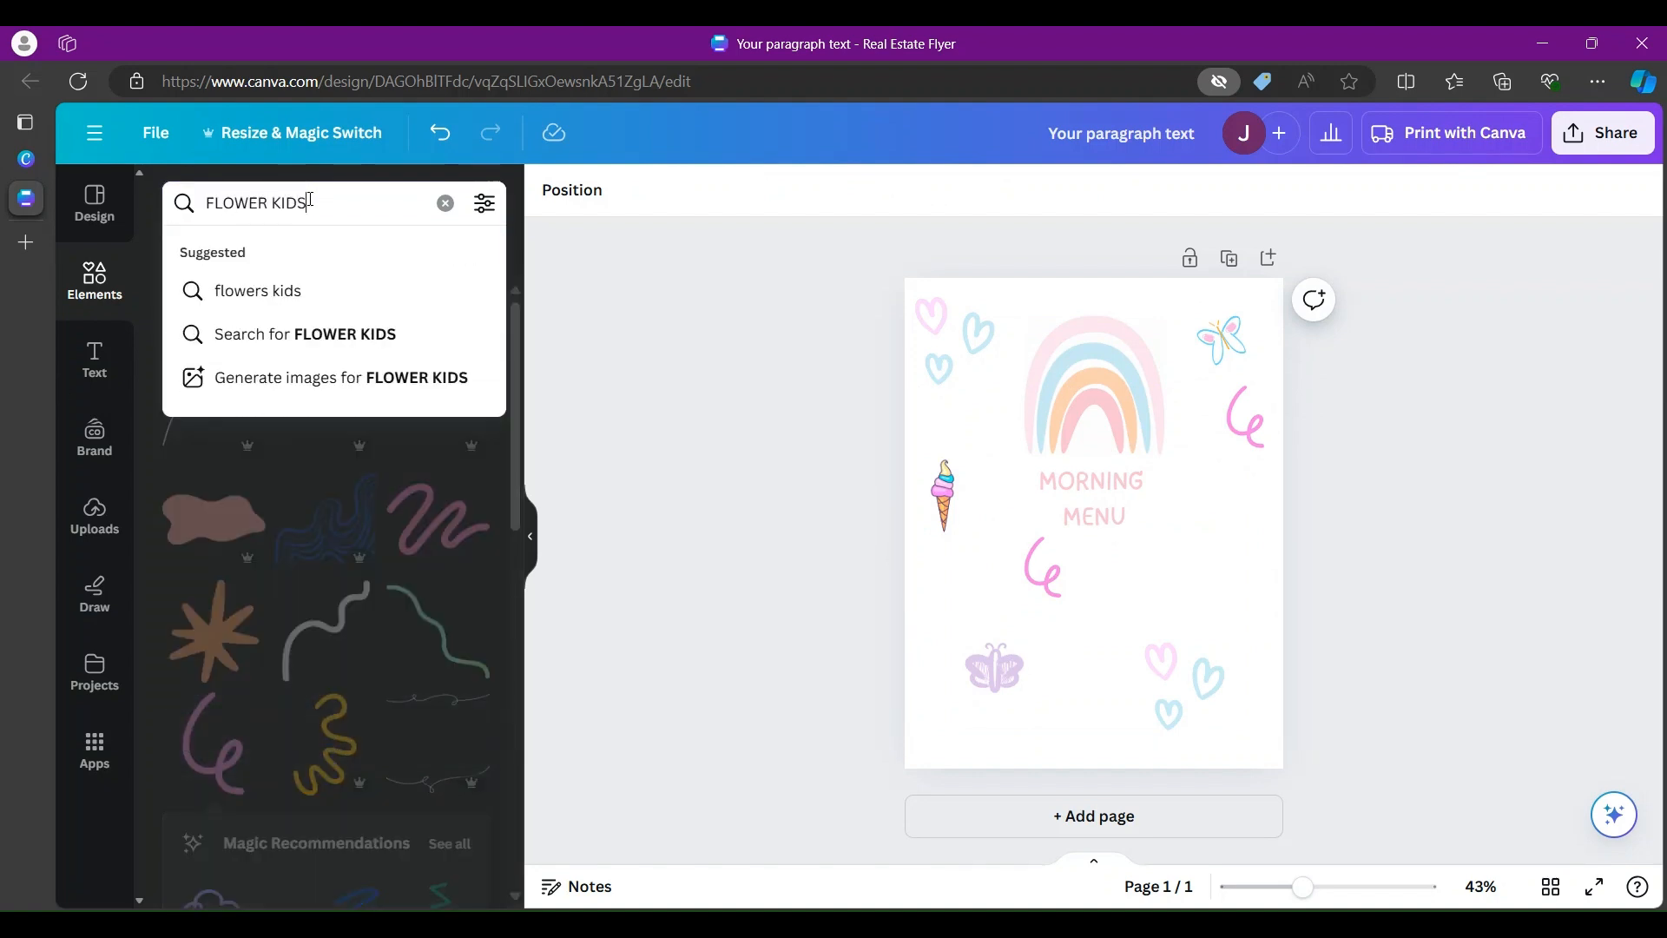
{"action": "key", "text": "Return"}
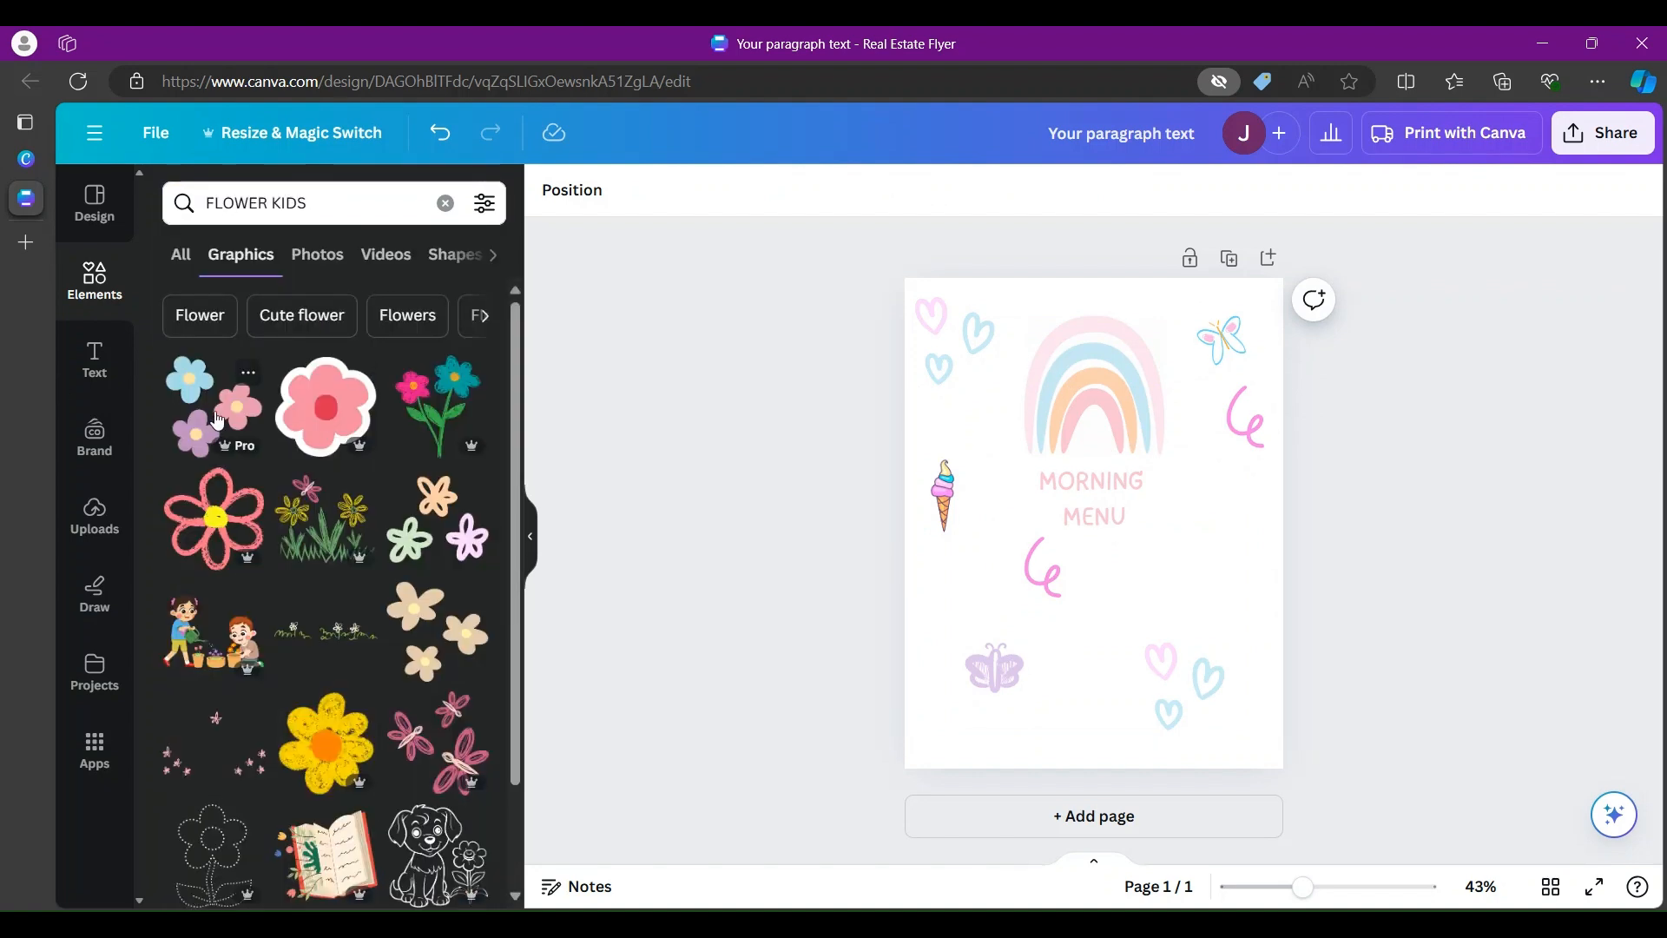
Step: Insert the green, orange and pink three-flowers graphic, placing one small copy at the page's right edge and another near the bottom centre
{"action": "left_click", "coordinate": [439, 545]}
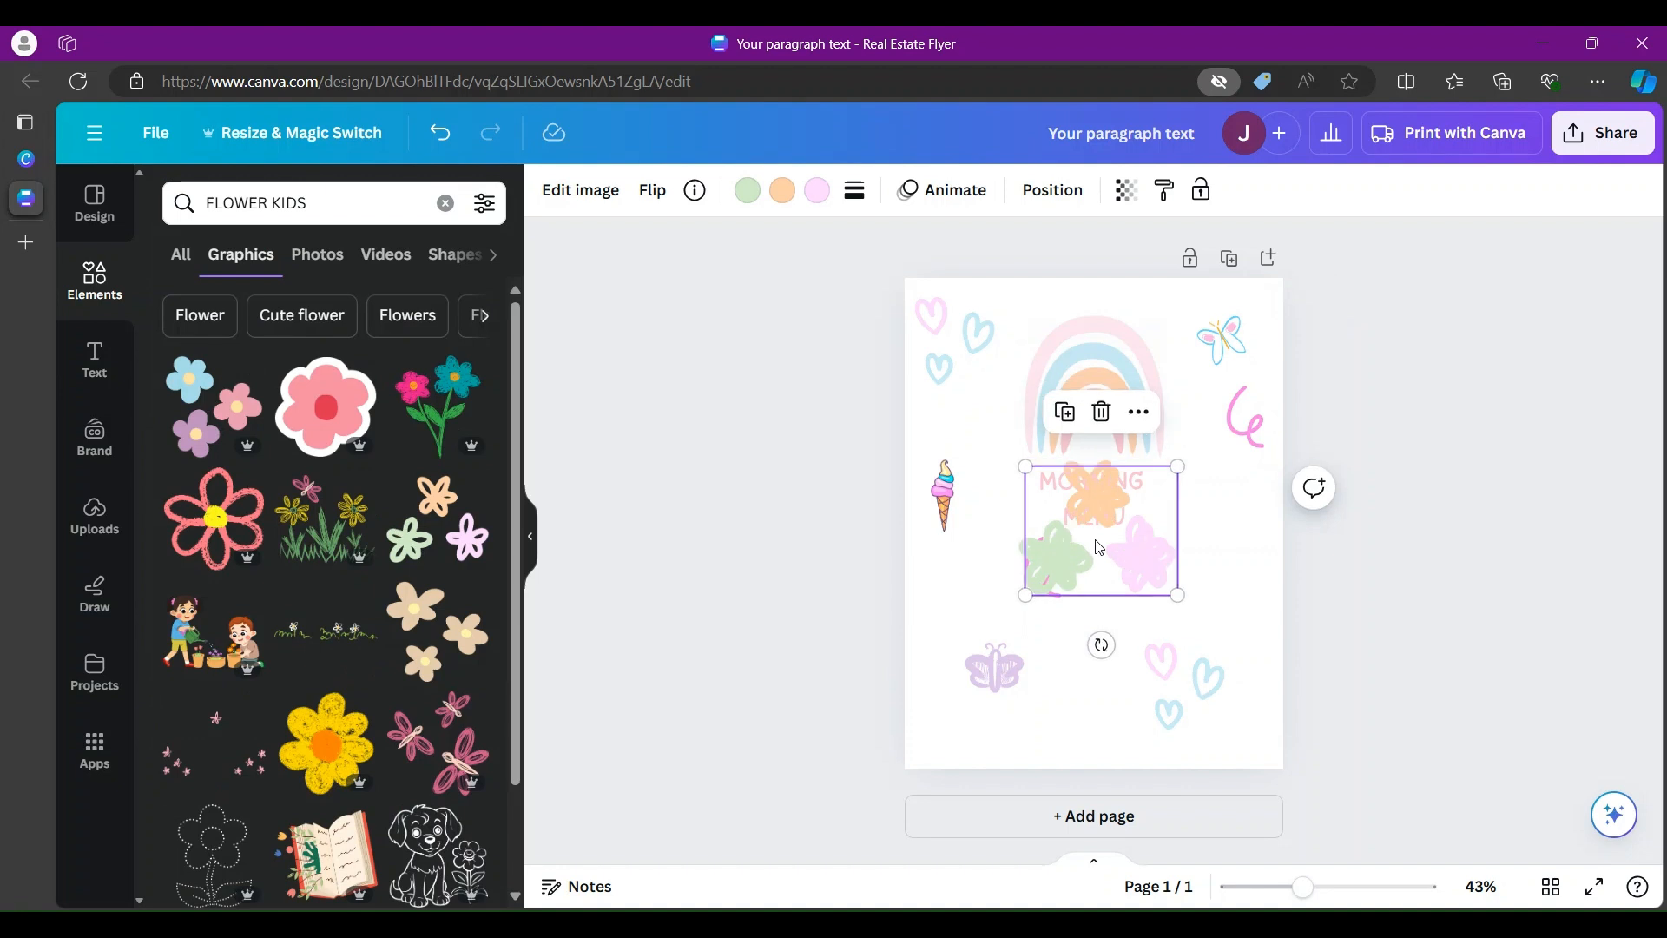
{"action": "left_click_drag", "start_coordinate": [1152, 549], "coordinate": [1247, 558]}
{"action": "left_click_drag", "start_coordinate": [1121, 604], "coordinate": [1205, 532]}
{"action": "left_click_drag", "start_coordinate": [1153, 566], "coordinate": [1110, 713]}
{"action": "mouse_move", "coordinate": [978, 736]}
{"action": "left_mouse_down"}
{"action": "mouse_move", "coordinate": [1051, 673]}
{"action": "mouse_move", "coordinate": [1226, 653]}
{"action": "mouse_move", "coordinate": [1111, 668]}
{"action": "mouse_move", "coordinate": [1110, 738]}
{"action": "left_mouse_up"}
Step: Delete the ice cream cone, shift the lower squiggle left, and move the lower three-hearts graphic up above the bottom flowers
{"action": "left_click", "coordinate": [944, 496]}
{"action": "left_click", "coordinate": [942, 404]}
{"action": "left_click_drag", "start_coordinate": [1044, 575], "coordinate": [1005, 564]}
{"action": "left_click_drag", "start_coordinate": [1210, 640], "coordinate": [1186, 629]}
{"action": "left_click", "coordinate": [1089, 734]}
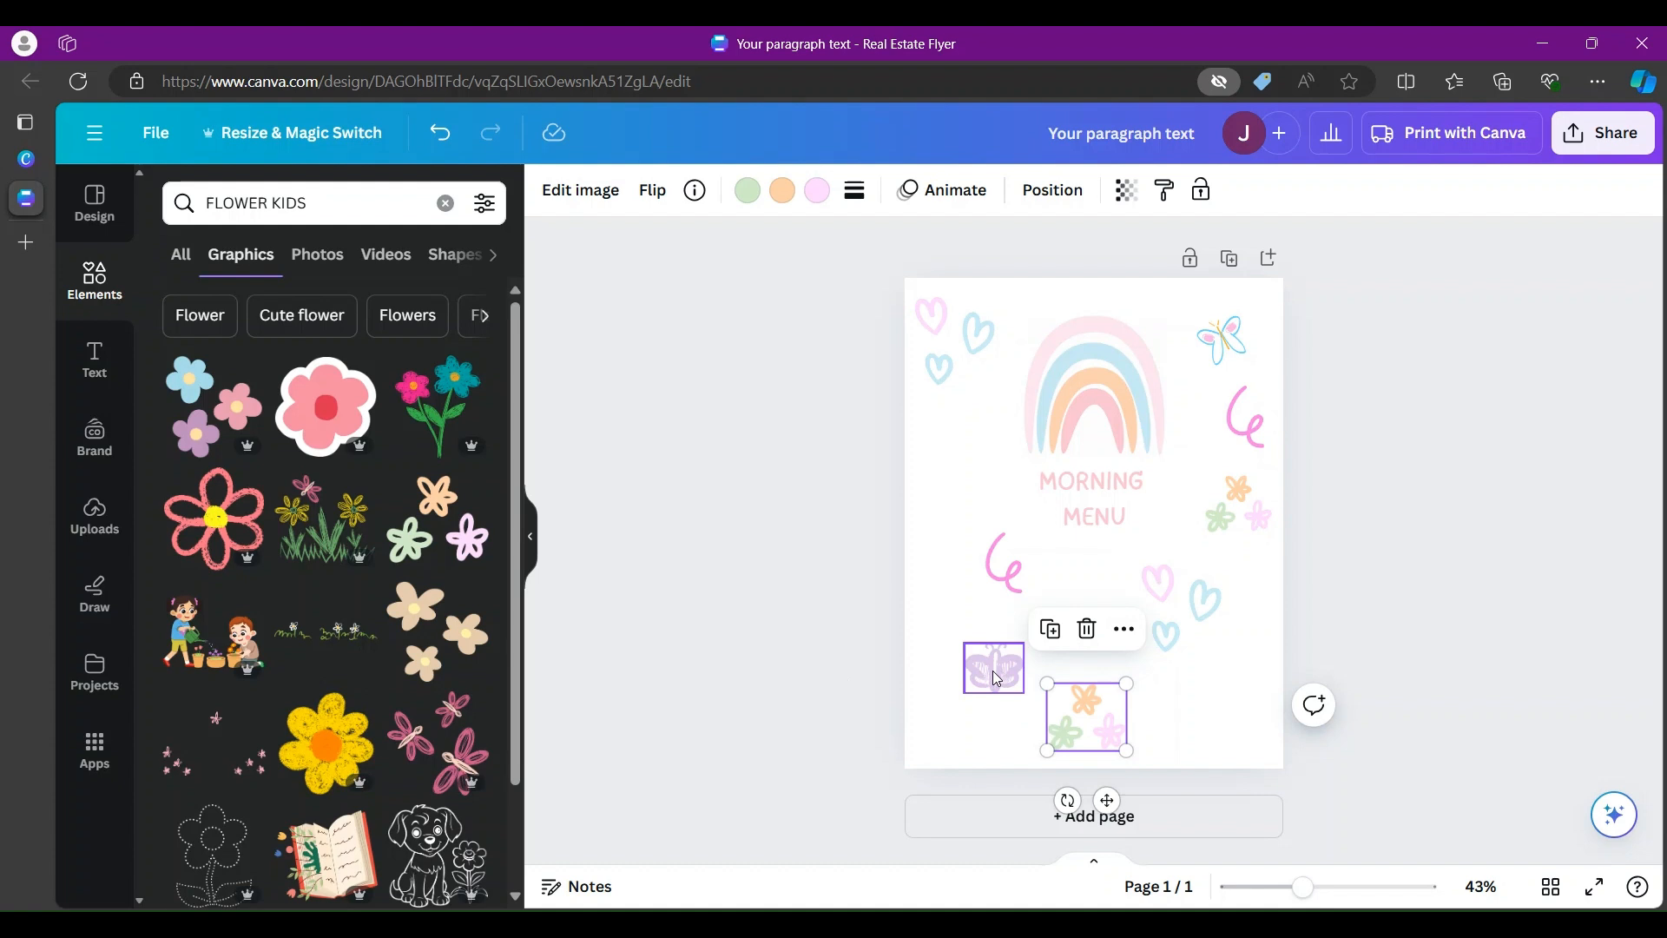
Step: Replace FLOWER with DESIGN in the graphics search and search for DESIGN KIDS
{"action": "left_click", "coordinate": [267, 205]}
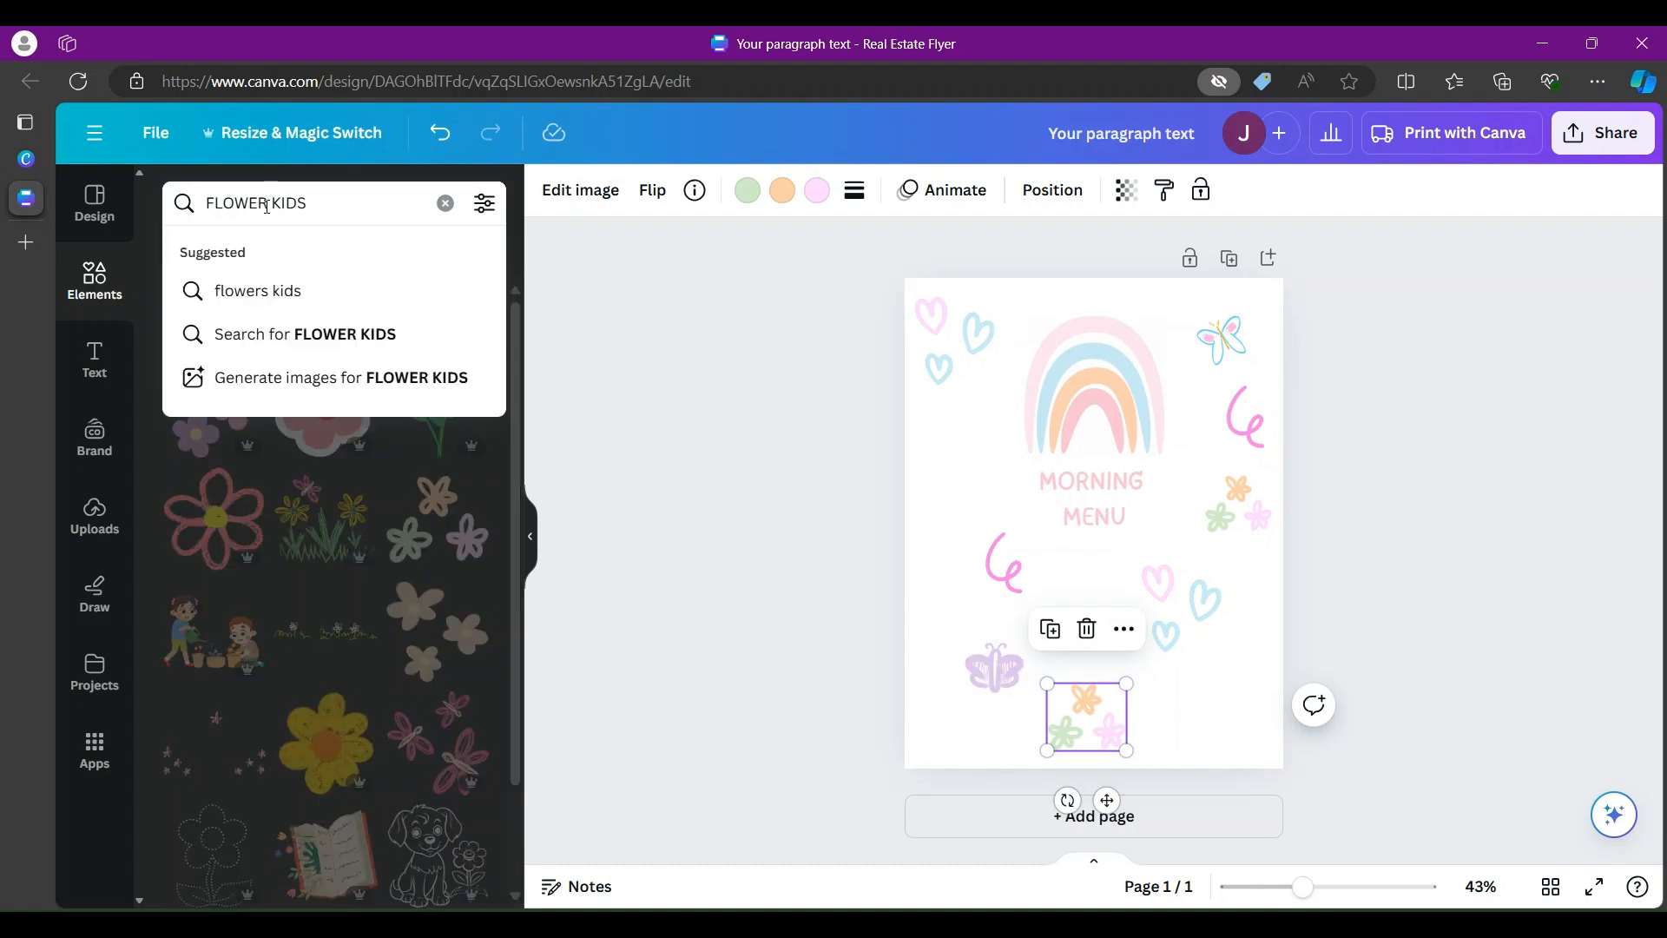
{"action": "key", "text": "BackSpace"}
{"action": "key", "text": "BackSpace"}
{"action": "key", "text": "BackSpace"}
{"action": "key", "text": "BackSpace"}
{"action": "key", "text": "BackSpace"}
{"action": "key", "text": "BackSpace"}
{"action": "key", "text": "BackSpace"}
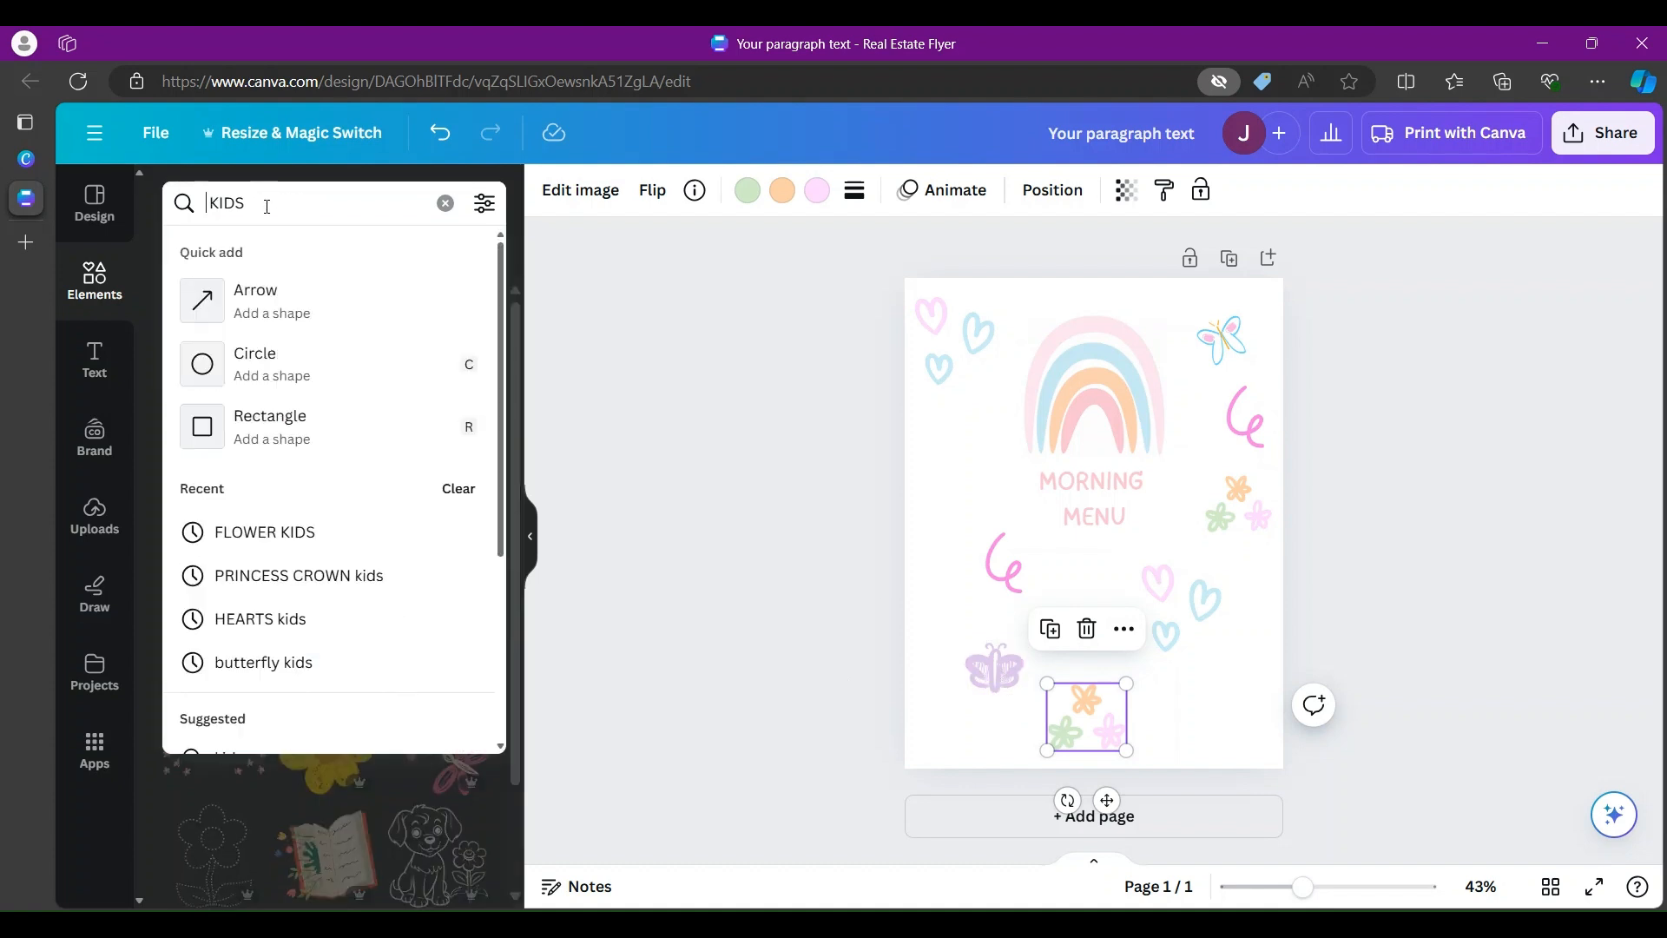
{"action": "type", "text": "DESIGN"}
{"action": "key", "text": "Return"}
Step: Insert the white hand-drawn starburst graphic from the DESIGN KIDS results onto the page
{"action": "scroll", "coordinate": [508, 453], "scroll_direction": "down", "scroll_amount": 15}
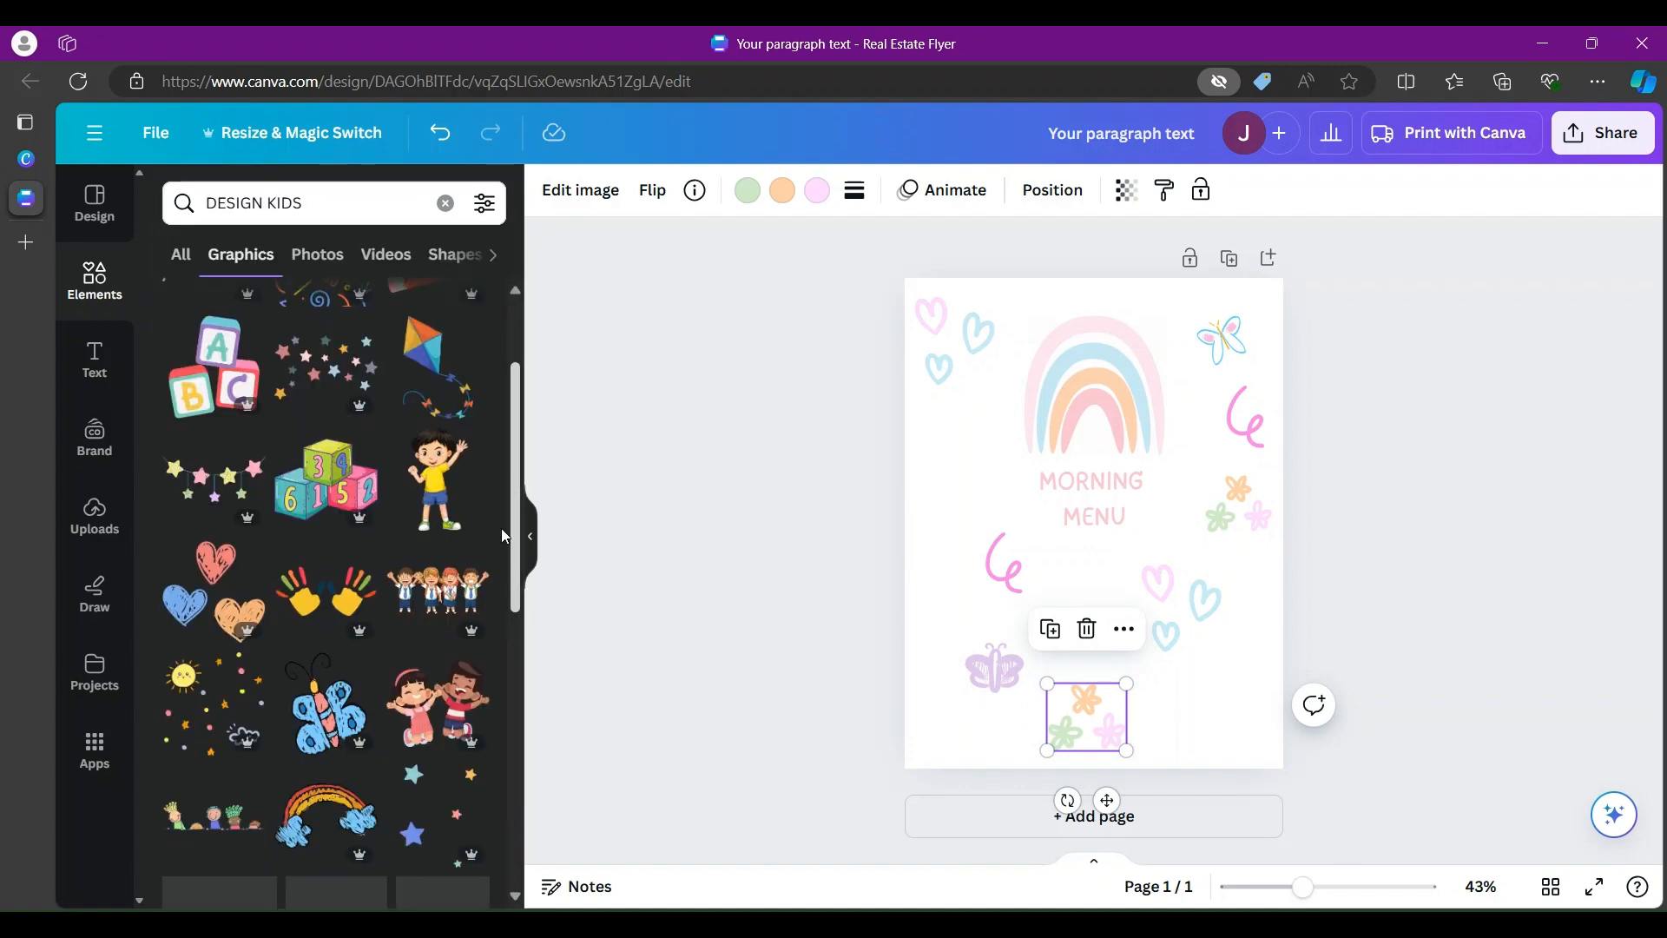
{"action": "scroll", "coordinate": [483, 903], "scroll_direction": "down", "scroll_amount": 6}
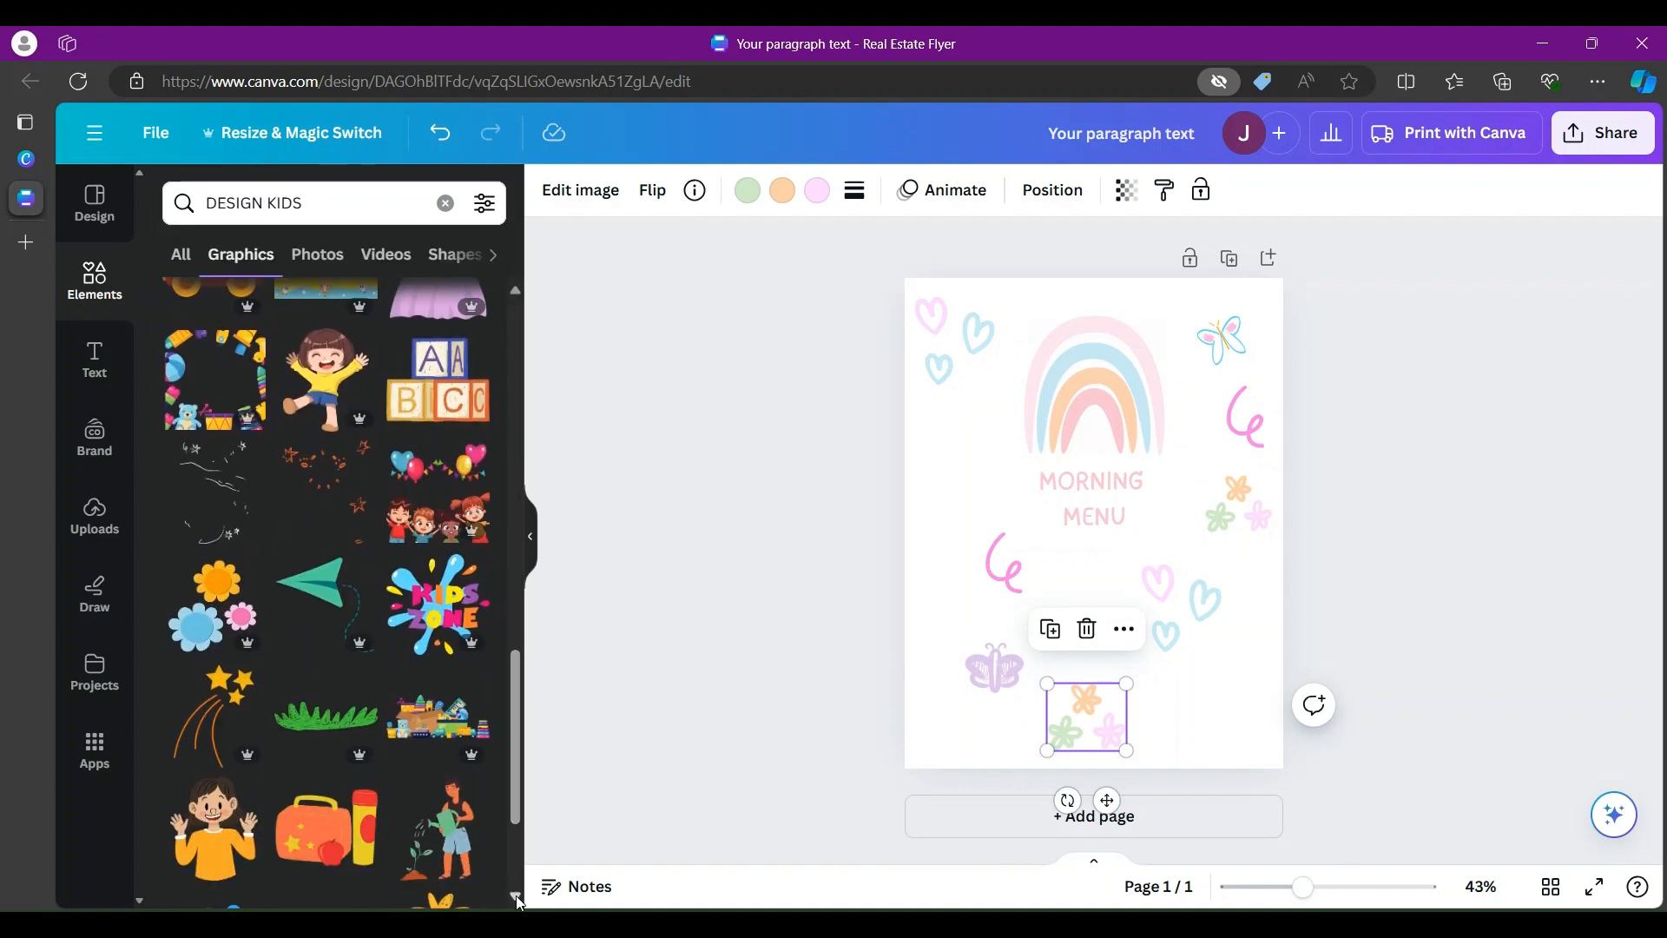
{"action": "left_click", "coordinate": [1105, 584]}
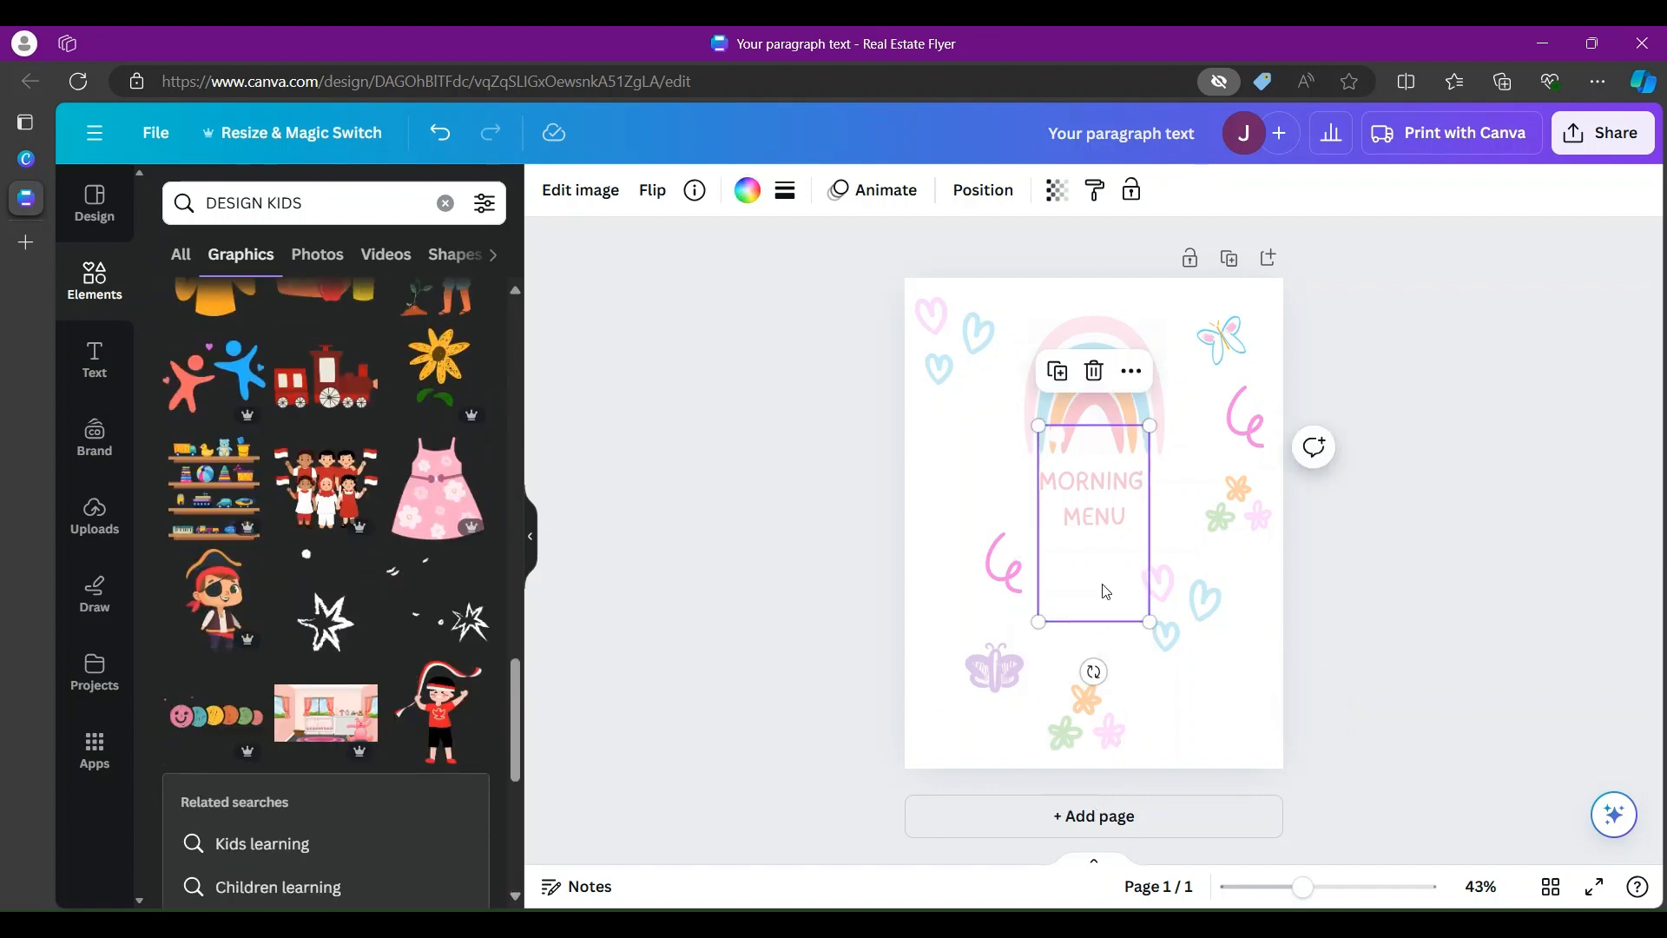
Step: Shrink the starburst graphic, place it at the page's left edge below the hearts, and recolour it light orange #fecfa7
{"action": "left_click", "coordinate": [747, 190]}
{"action": "left_click", "coordinate": [233, 382]}
{"action": "left_click", "coordinate": [472, 322]}
{"action": "left_click_drag", "start_coordinate": [1094, 538], "coordinate": [948, 421]}
{"action": "left_click_drag", "start_coordinate": [887, 507], "coordinate": [939, 492]}
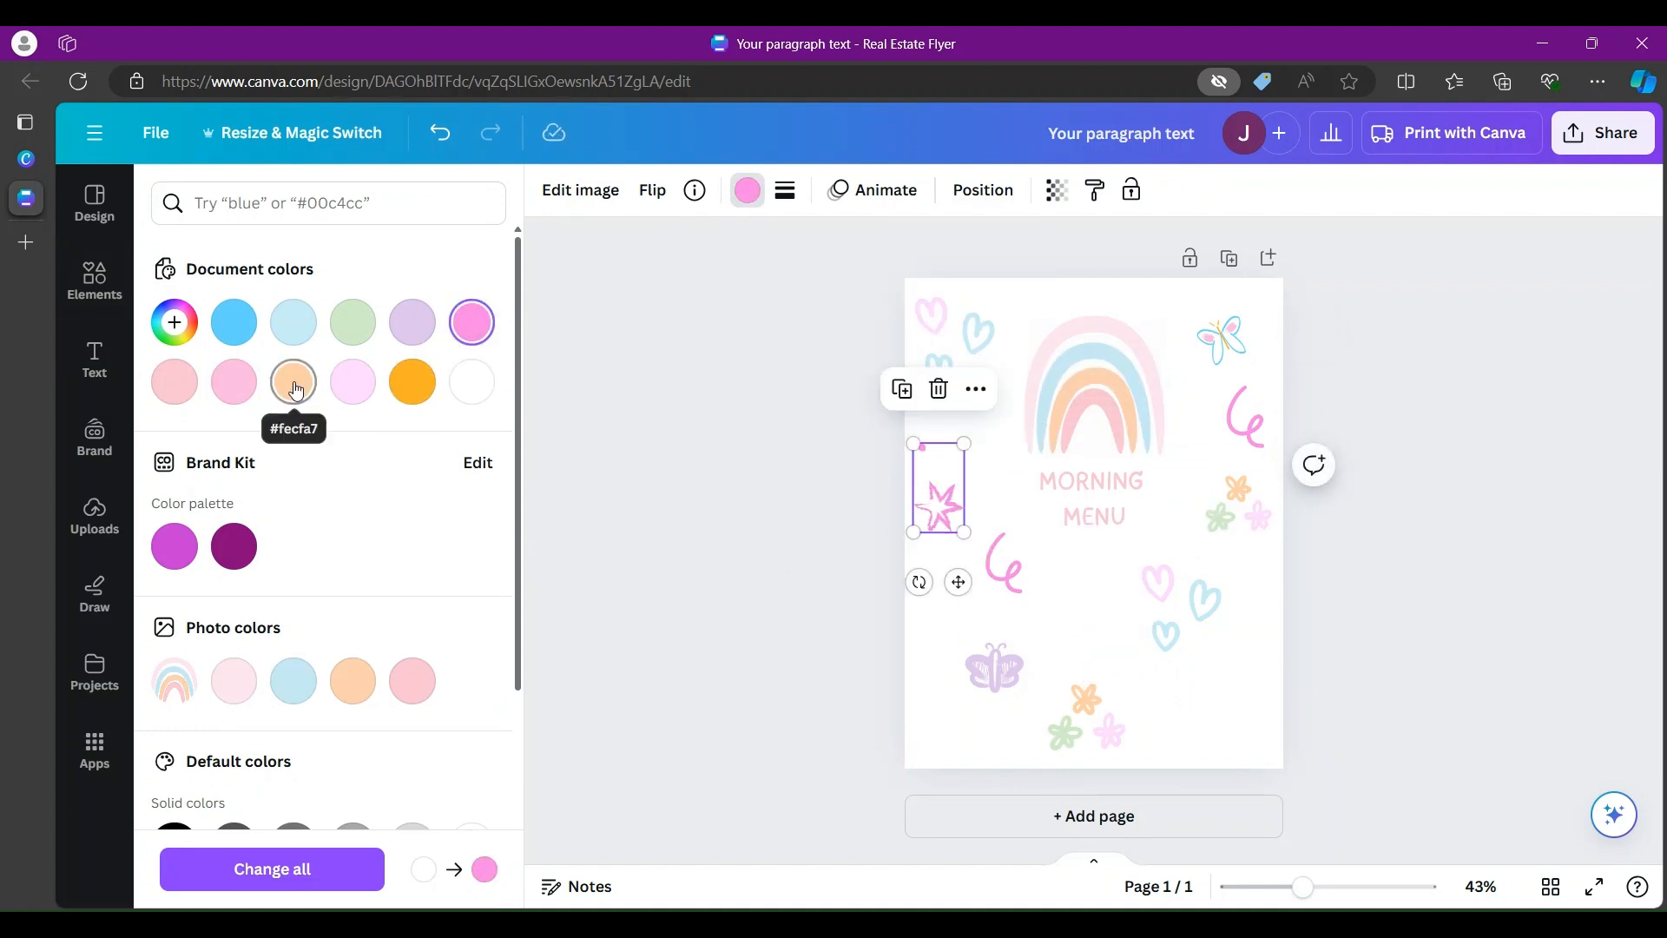
{"action": "left_click", "coordinate": [294, 382]}
Step: Browse further through the DESIGN KIDS graphics and shift the lower squiggle slightly right and down on the page
{"action": "left_click", "coordinate": [97, 280]}
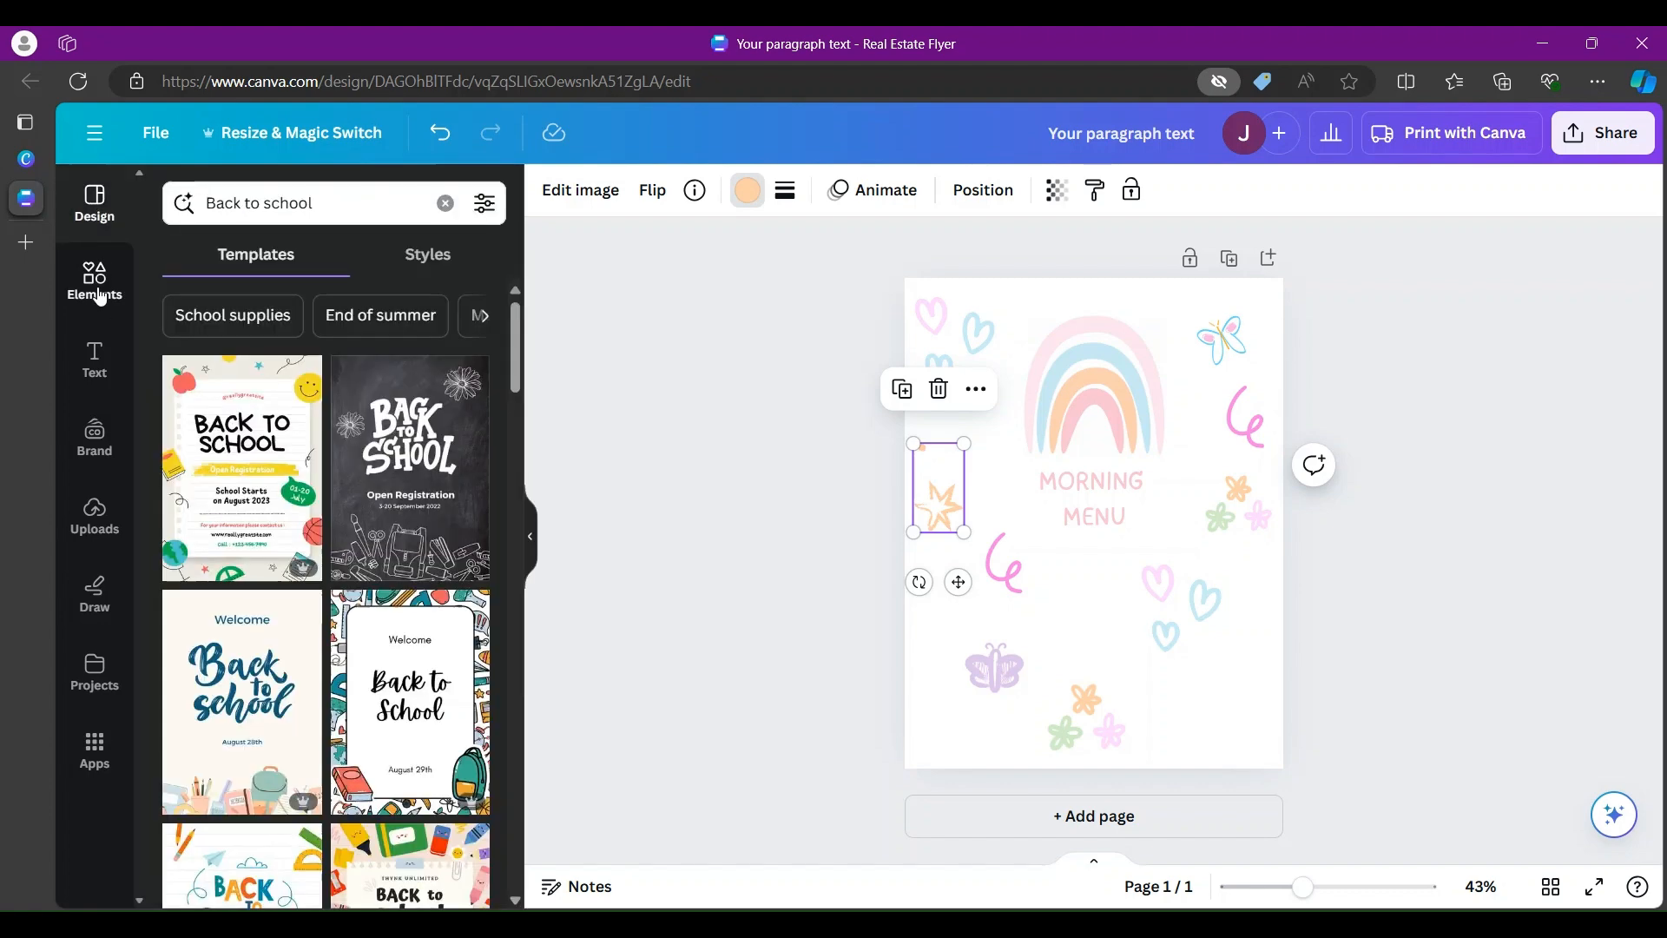
{"action": "scroll", "coordinate": [514, 700], "scroll_direction": "down", "scroll_amount": 10}
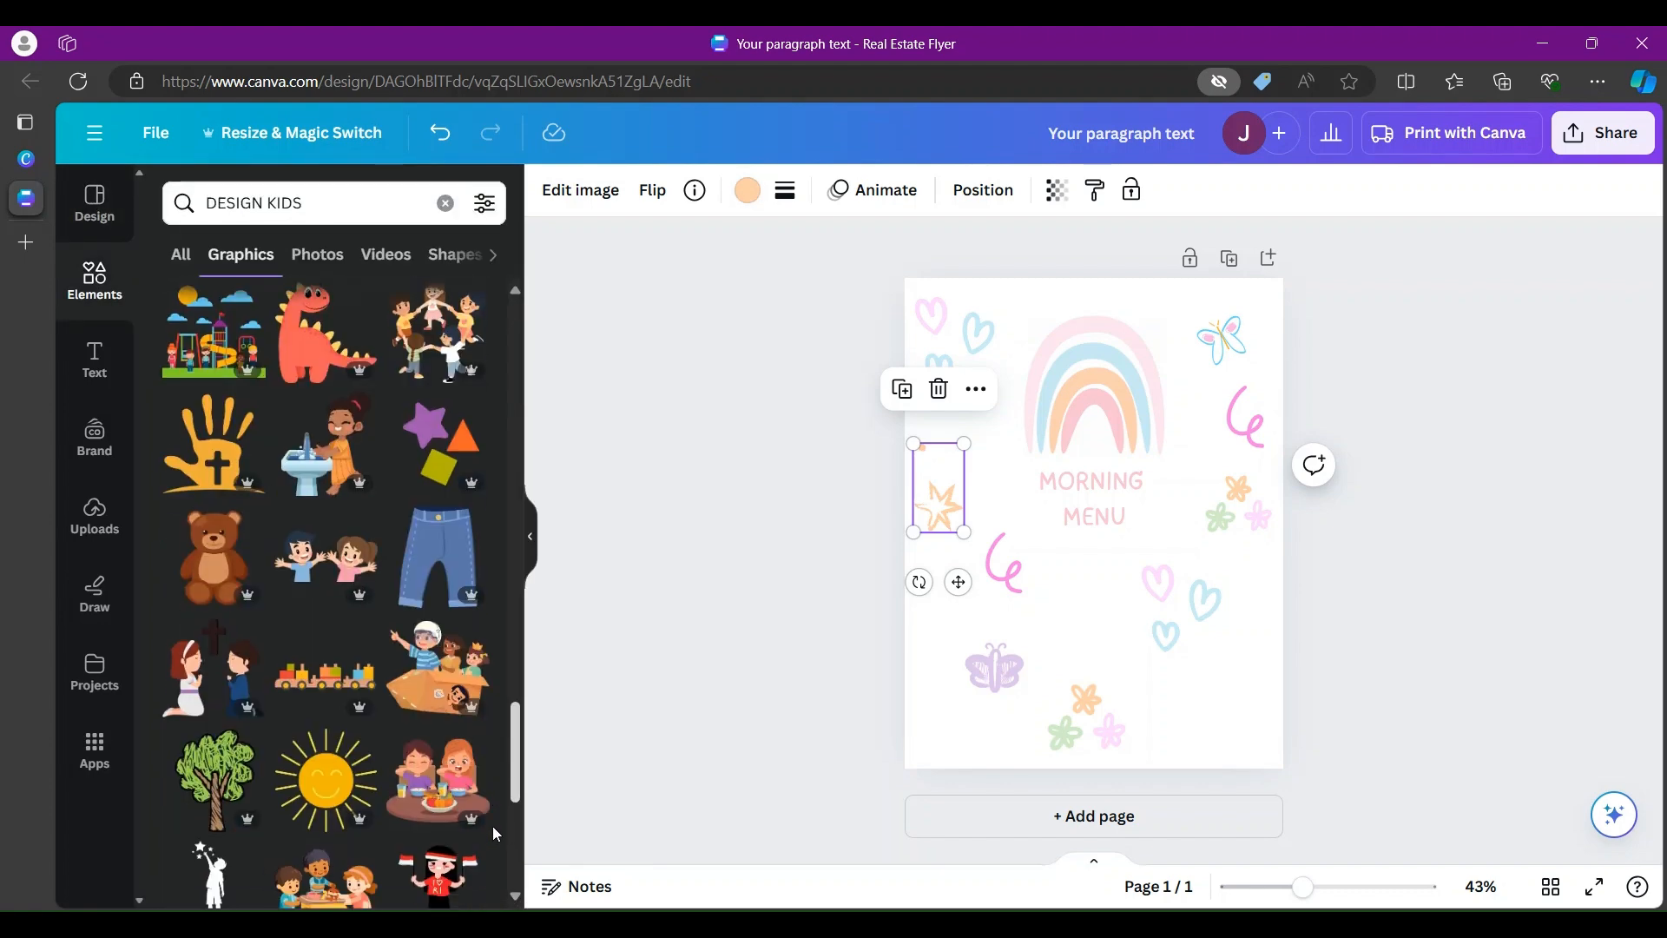
{"action": "scroll", "coordinate": [489, 901], "scroll_direction": "down", "scroll_amount": 6}
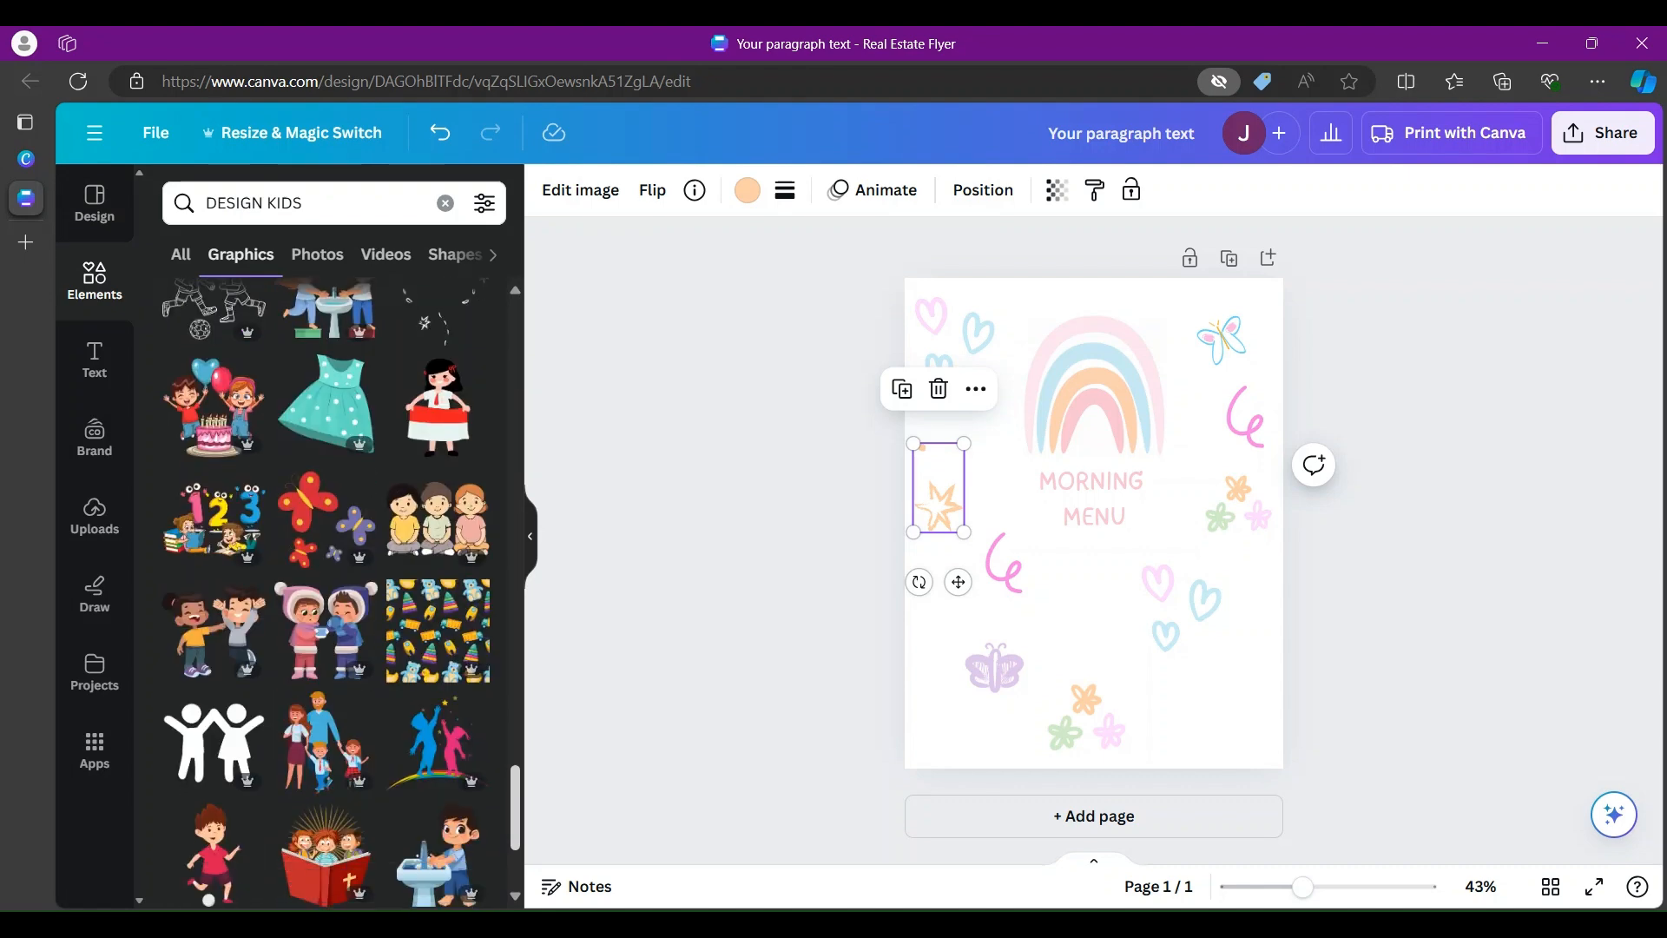
{"action": "left_click", "coordinate": [1023, 580]}
{"action": "left_click_drag", "start_coordinate": [1026, 582], "coordinate": [1063, 595]}
{"action": "left_click", "coordinate": [1199, 663]}
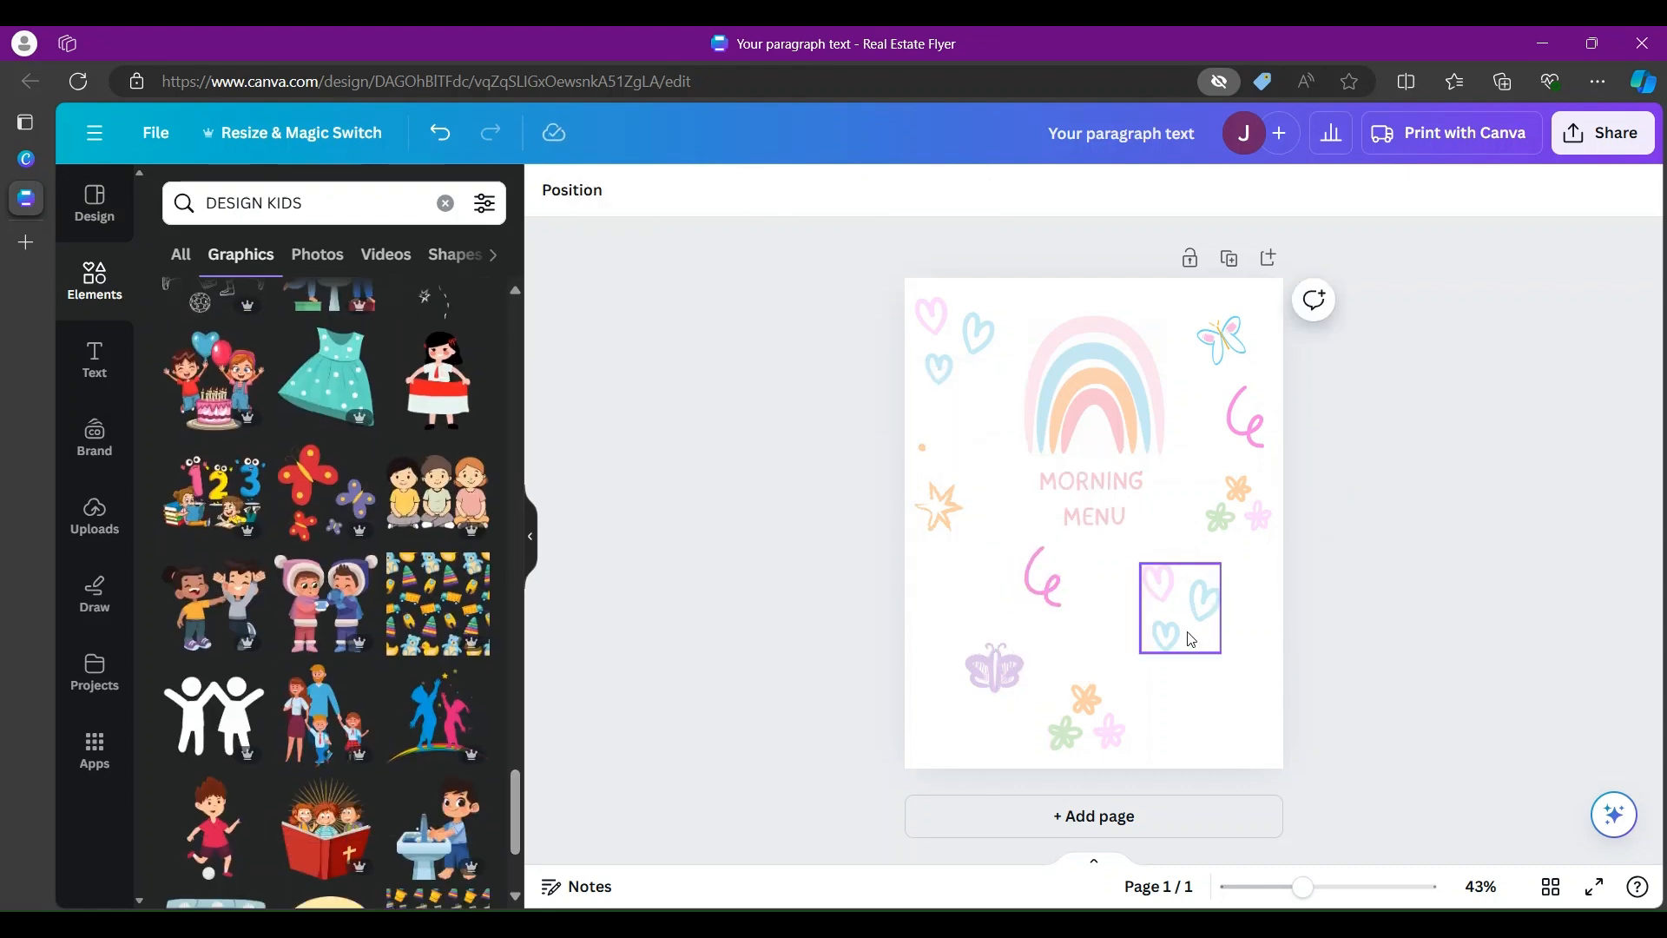
Step: Replace the DESIGN KIDS search with lined notebook paper and show all of its graphics results
{"action": "left_click", "coordinate": [448, 205]}
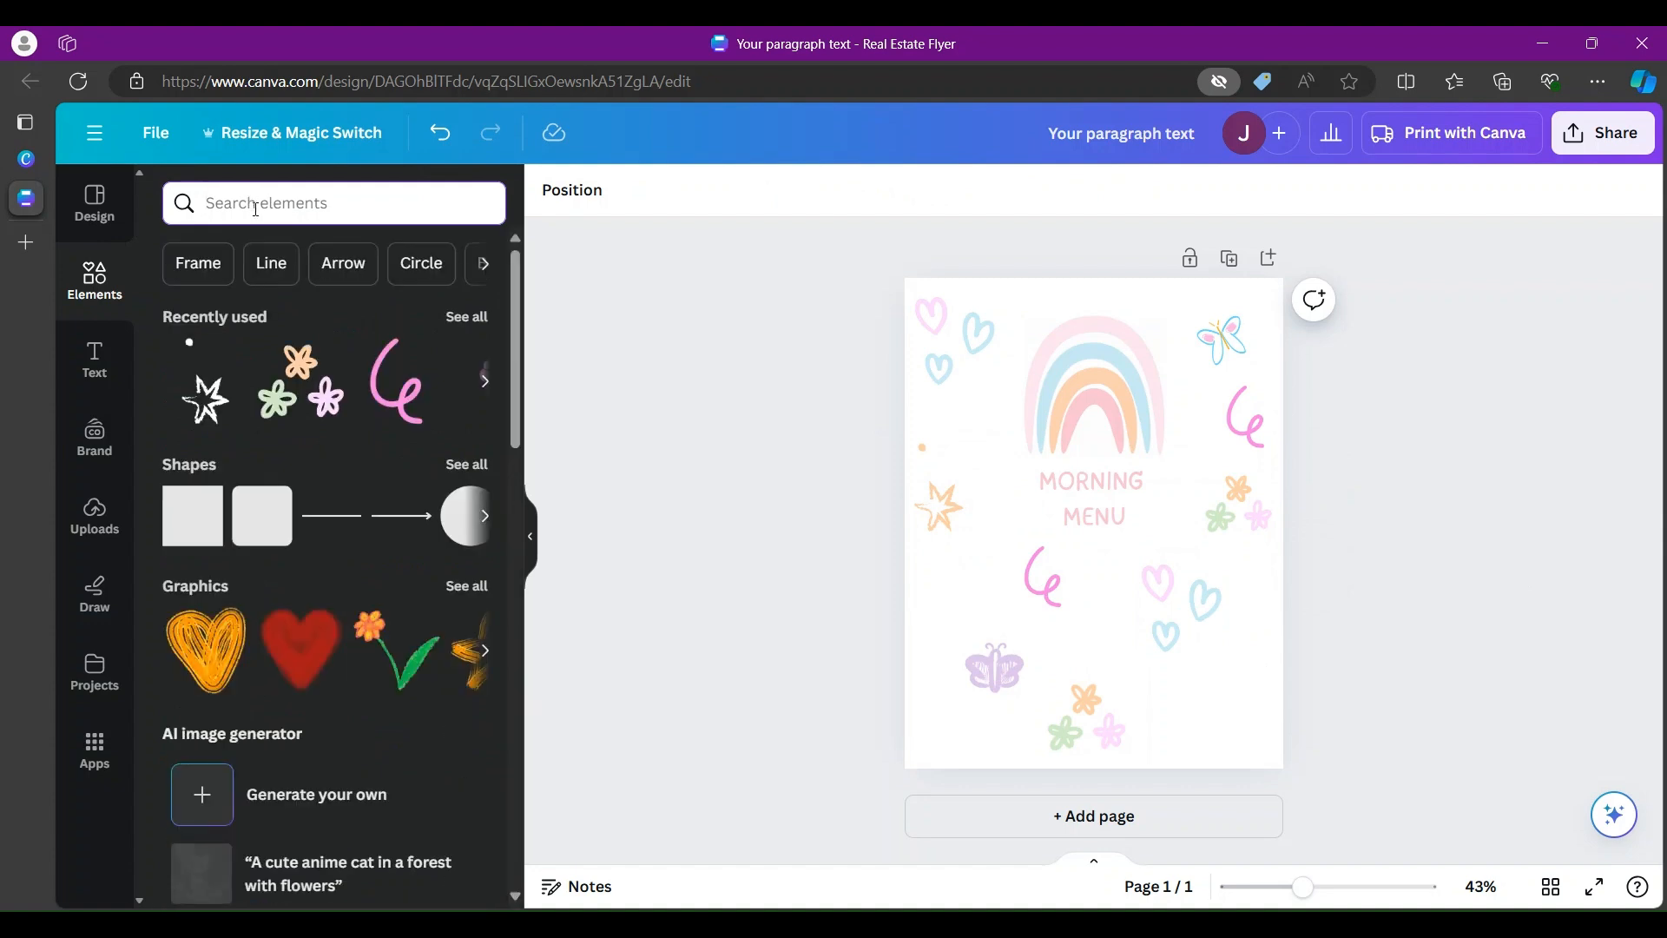
{"action": "type", "text": "NOTEBOOK"}
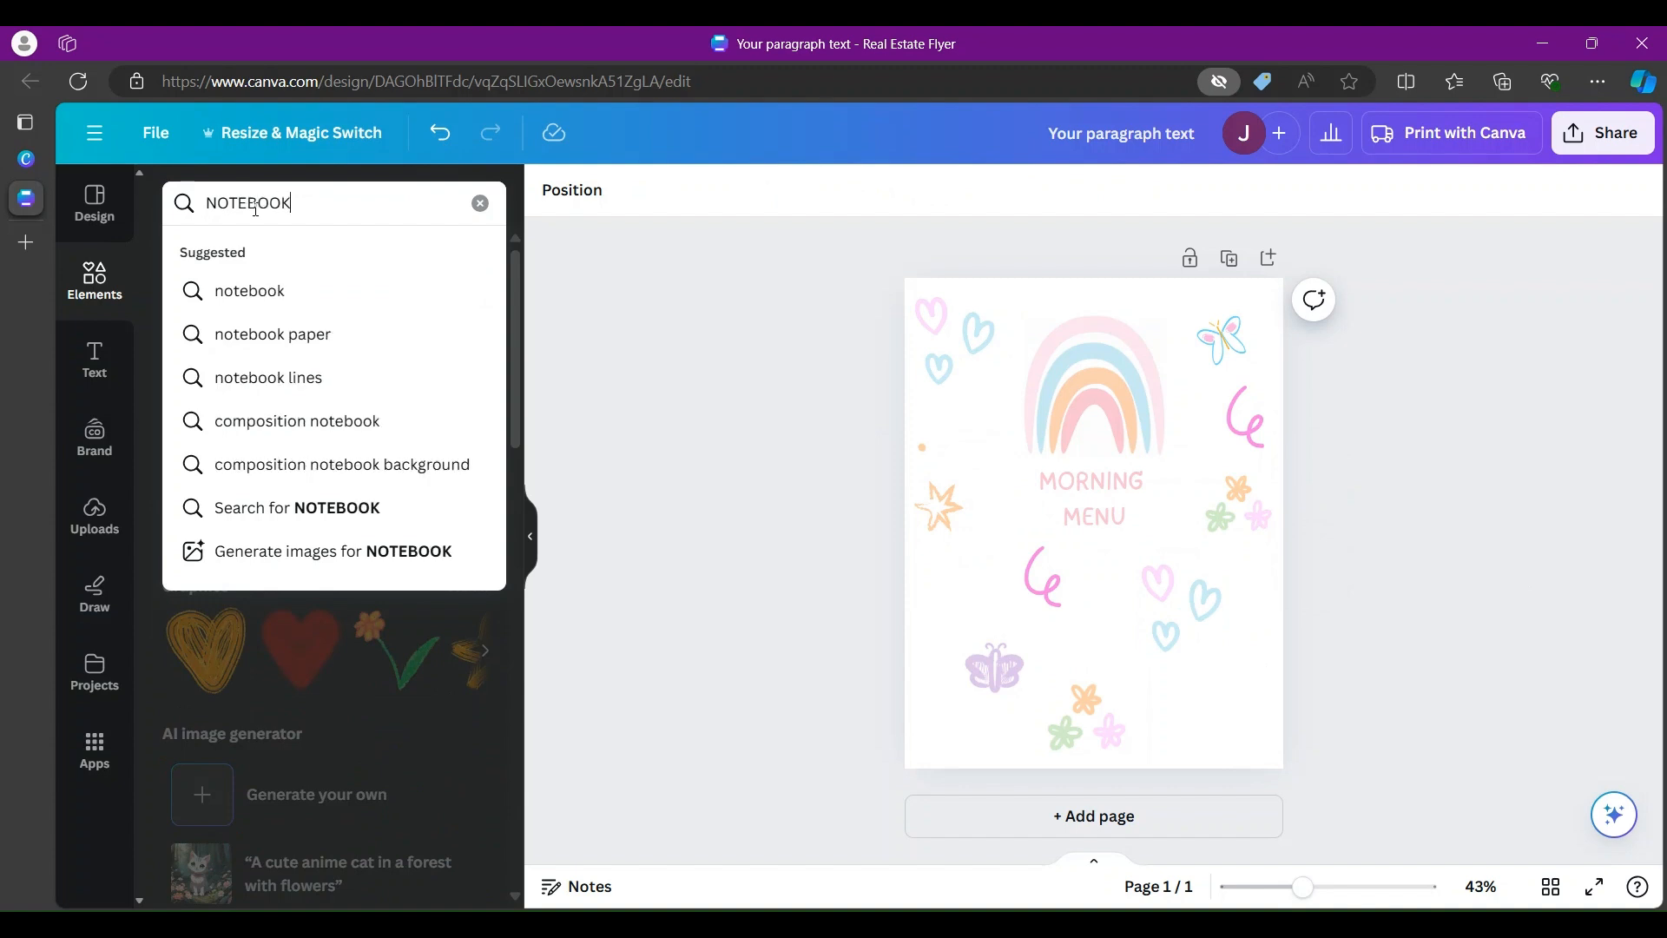
{"action": "type", "text": " PAPER"}
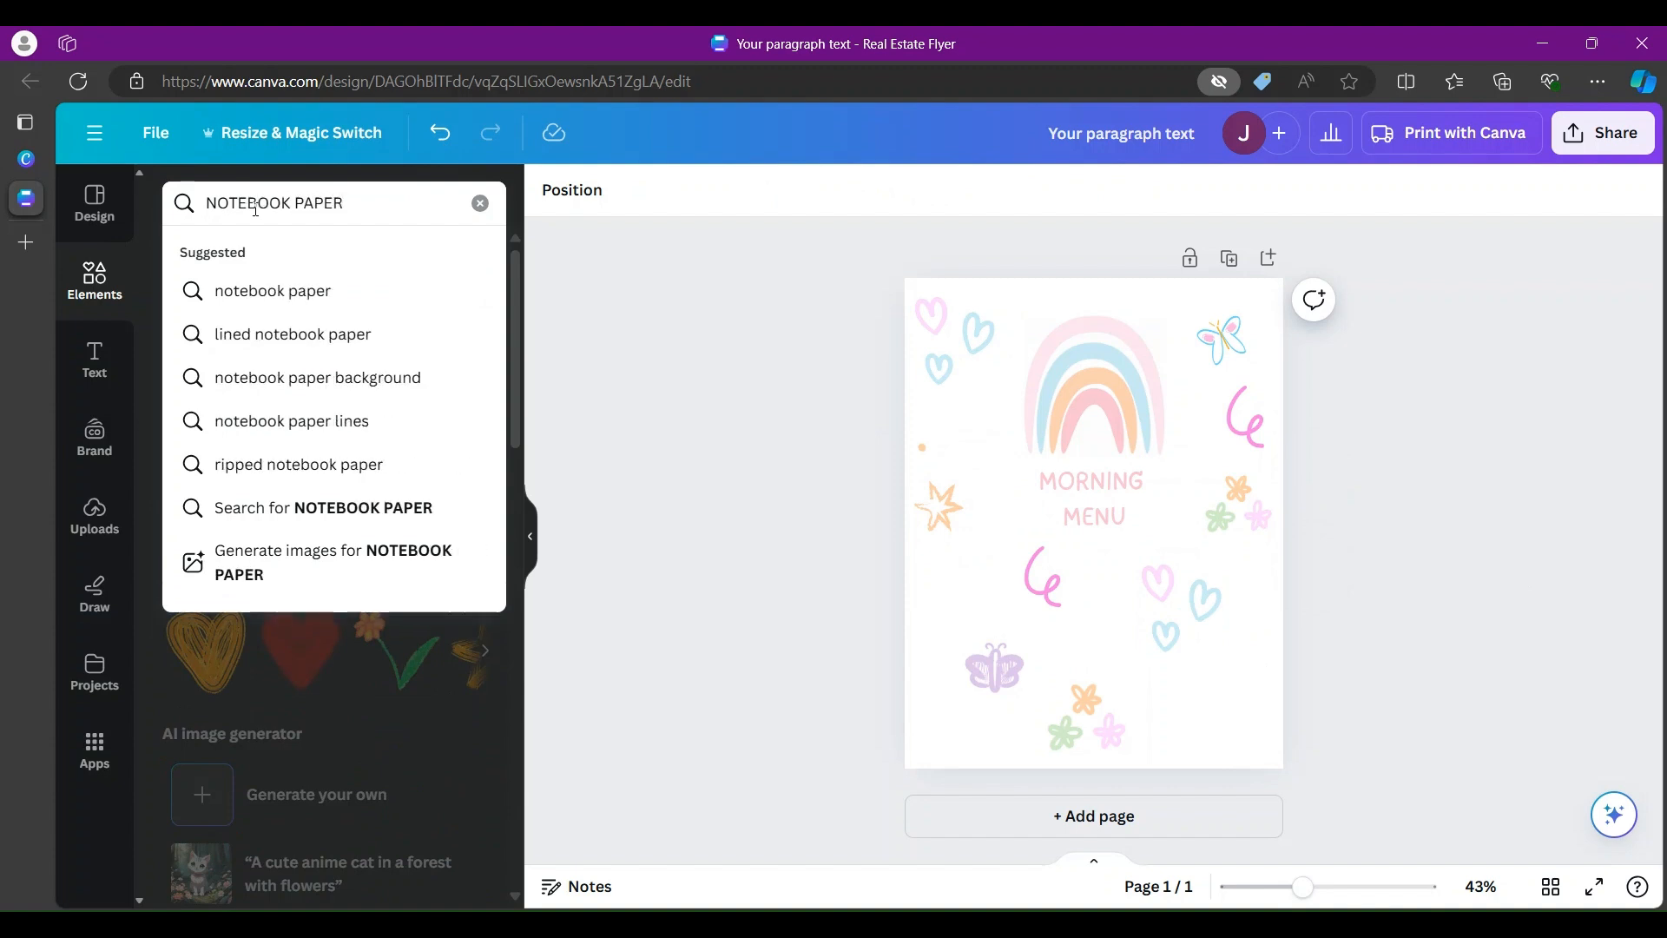
{"action": "left_click", "coordinate": [278, 342]}
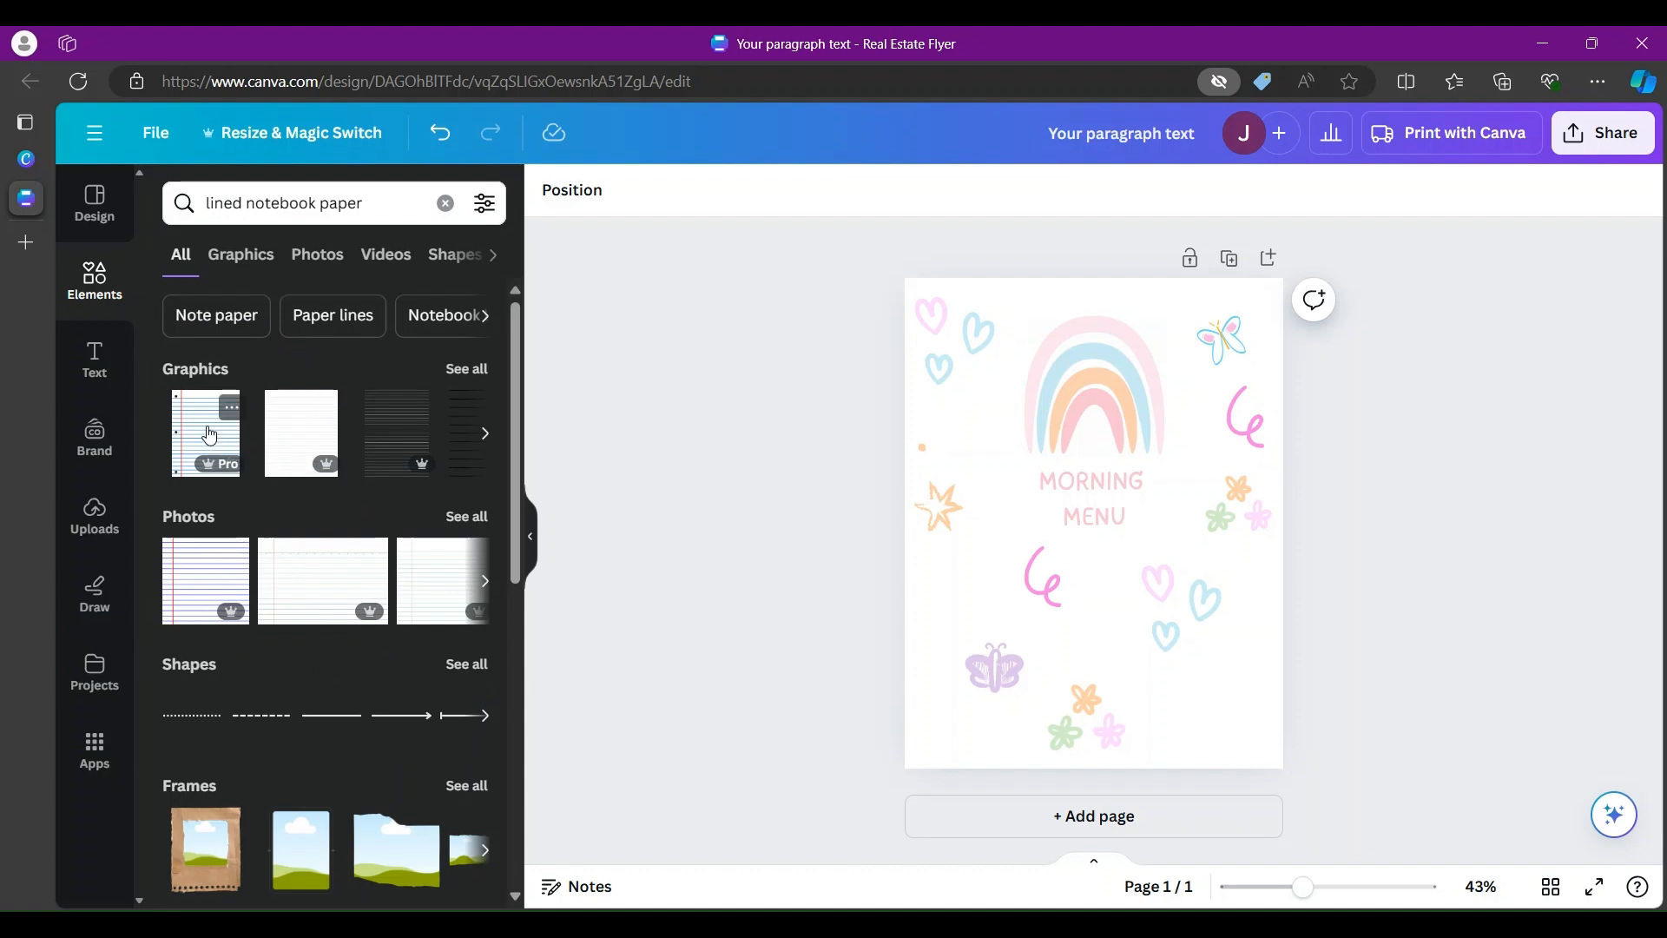
{"action": "left_click", "coordinate": [467, 370]}
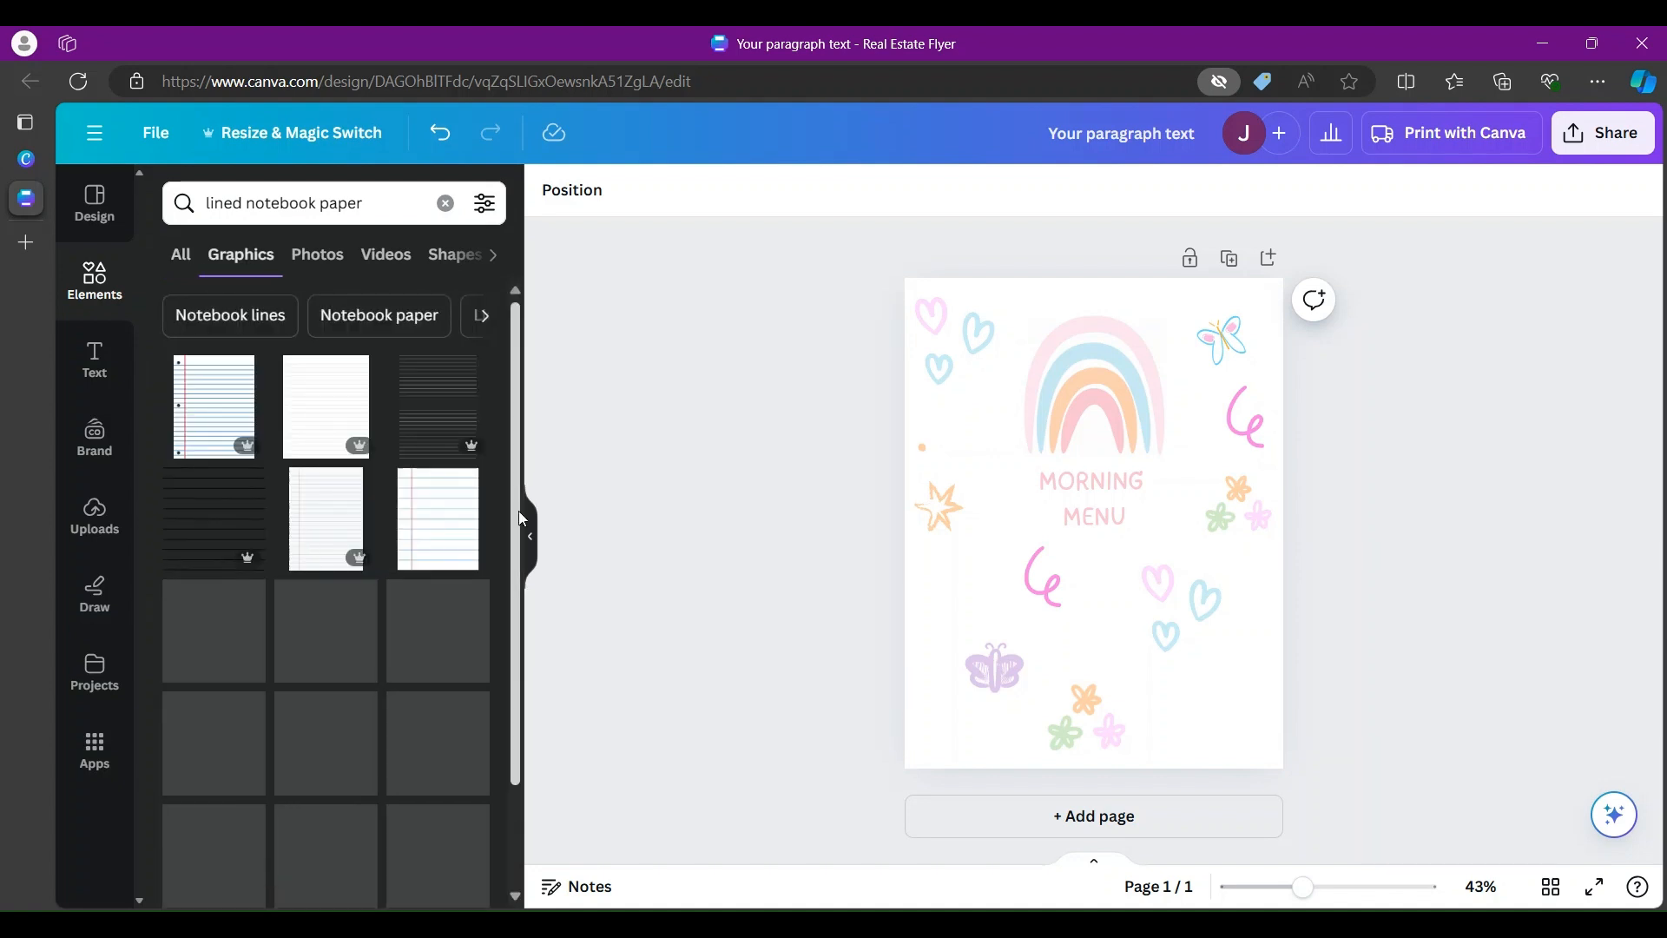
Step: Insert the blue-lined notebook paper graphic with the pink margin line and enlarge it to cover nearly the whole page
{"action": "left_click", "coordinate": [450, 532]}
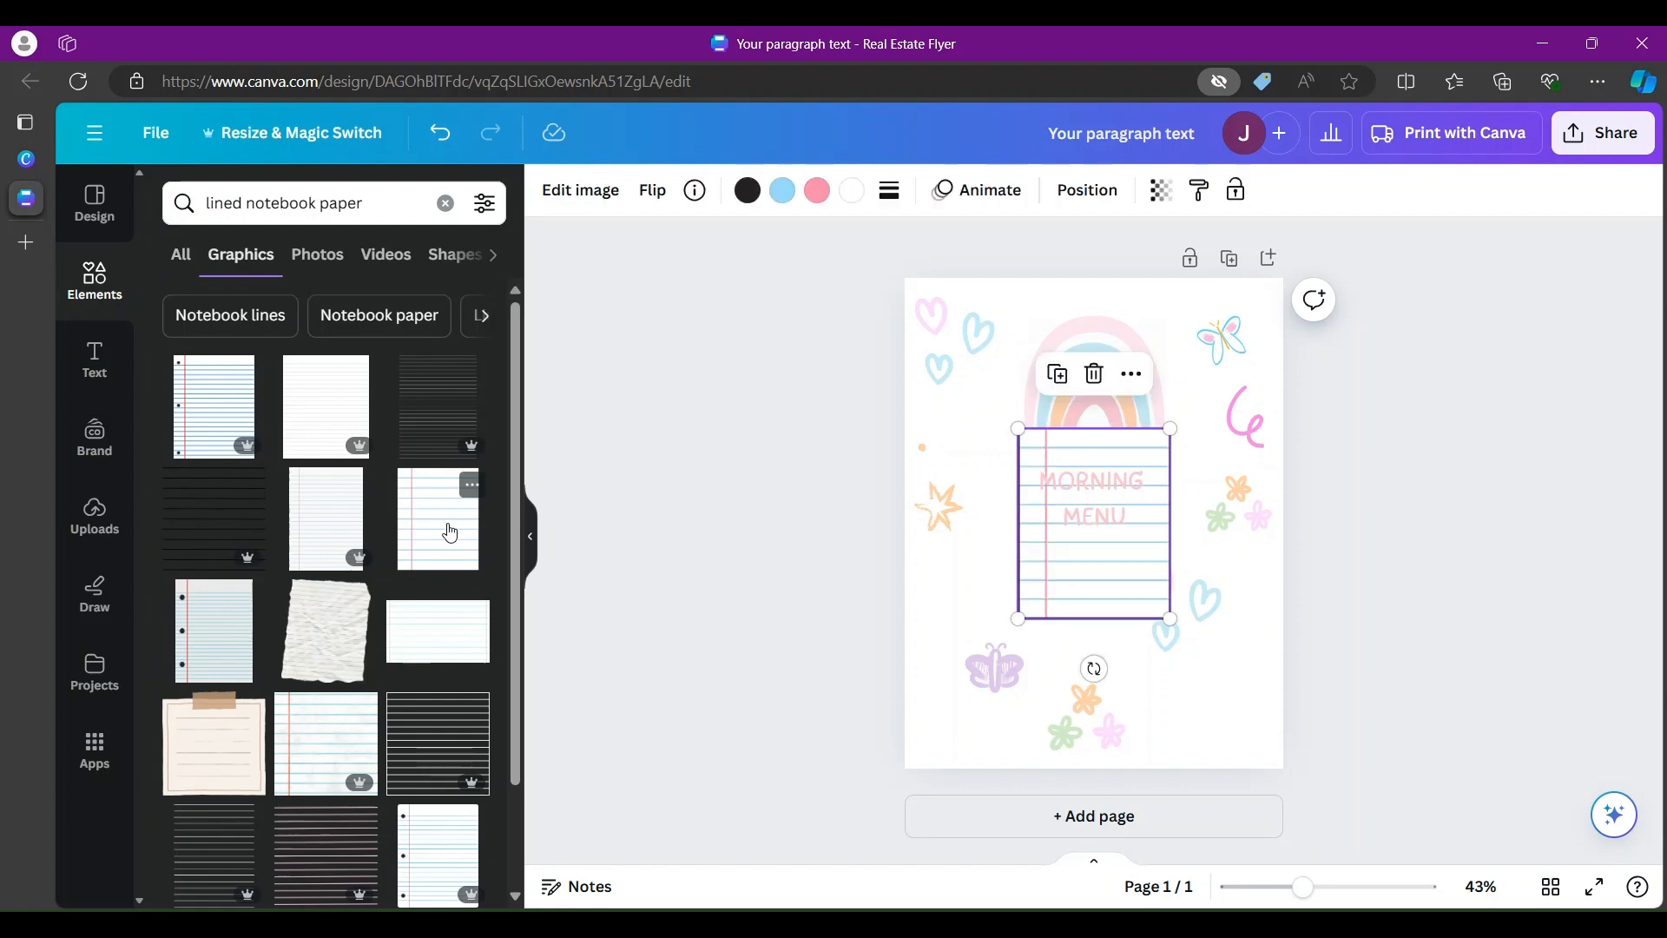
{"action": "left_click_drag", "start_coordinate": [1018, 619], "coordinate": [927, 772]}
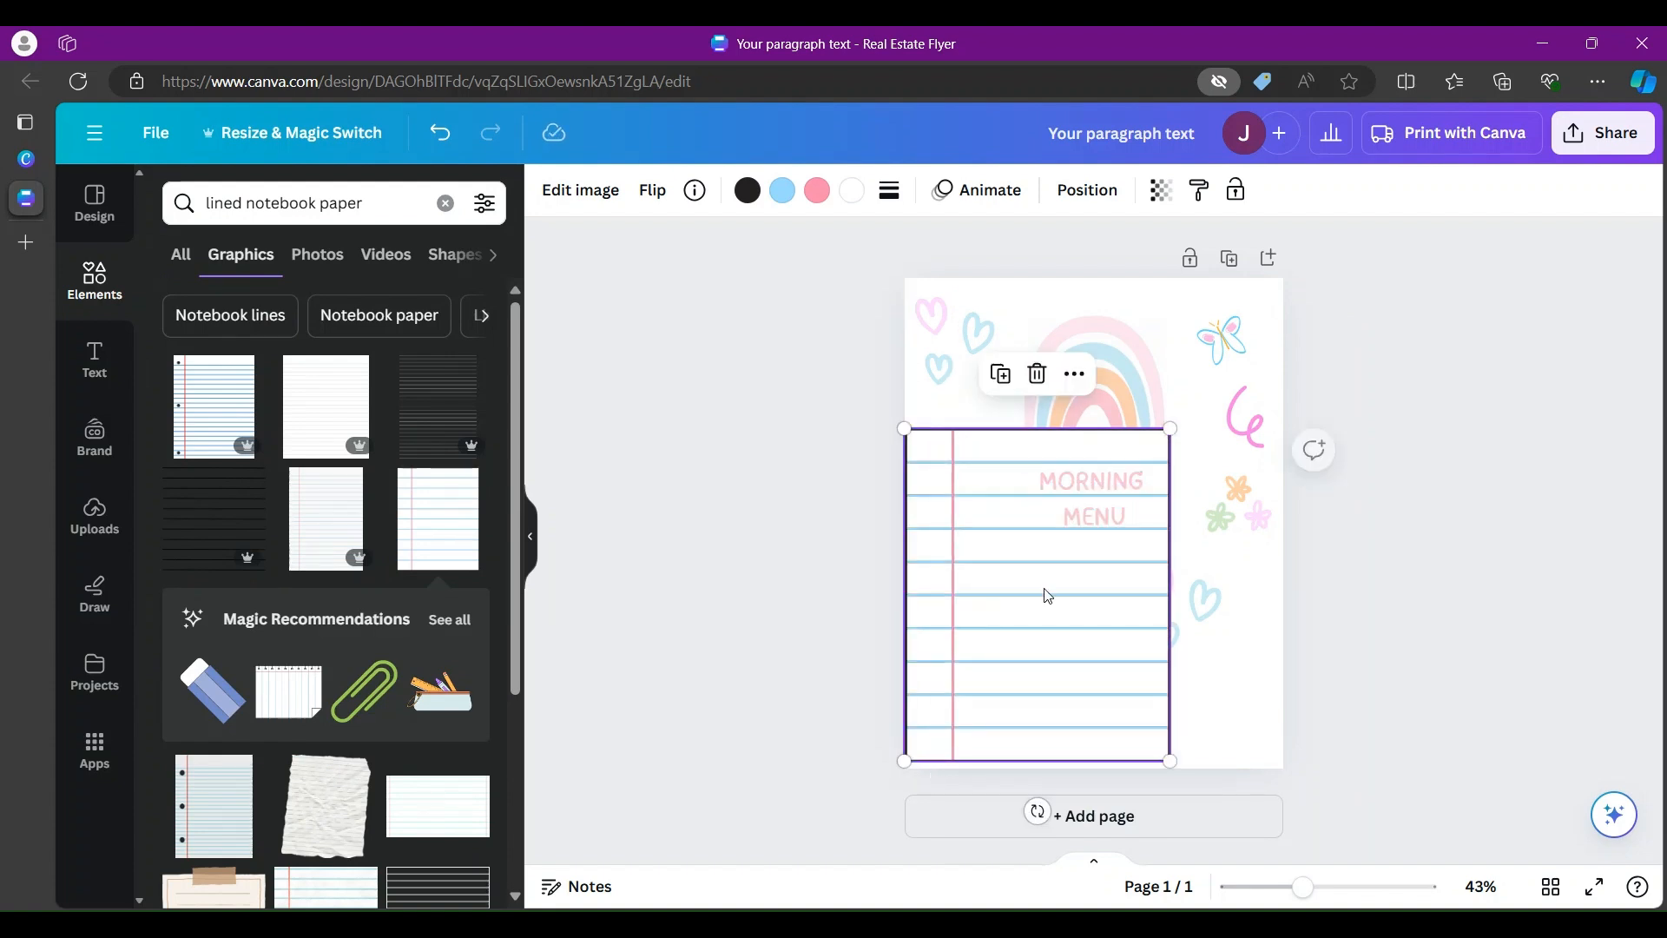
{"action": "left_click_drag", "start_coordinate": [1169, 429], "coordinate": [1268, 280]}
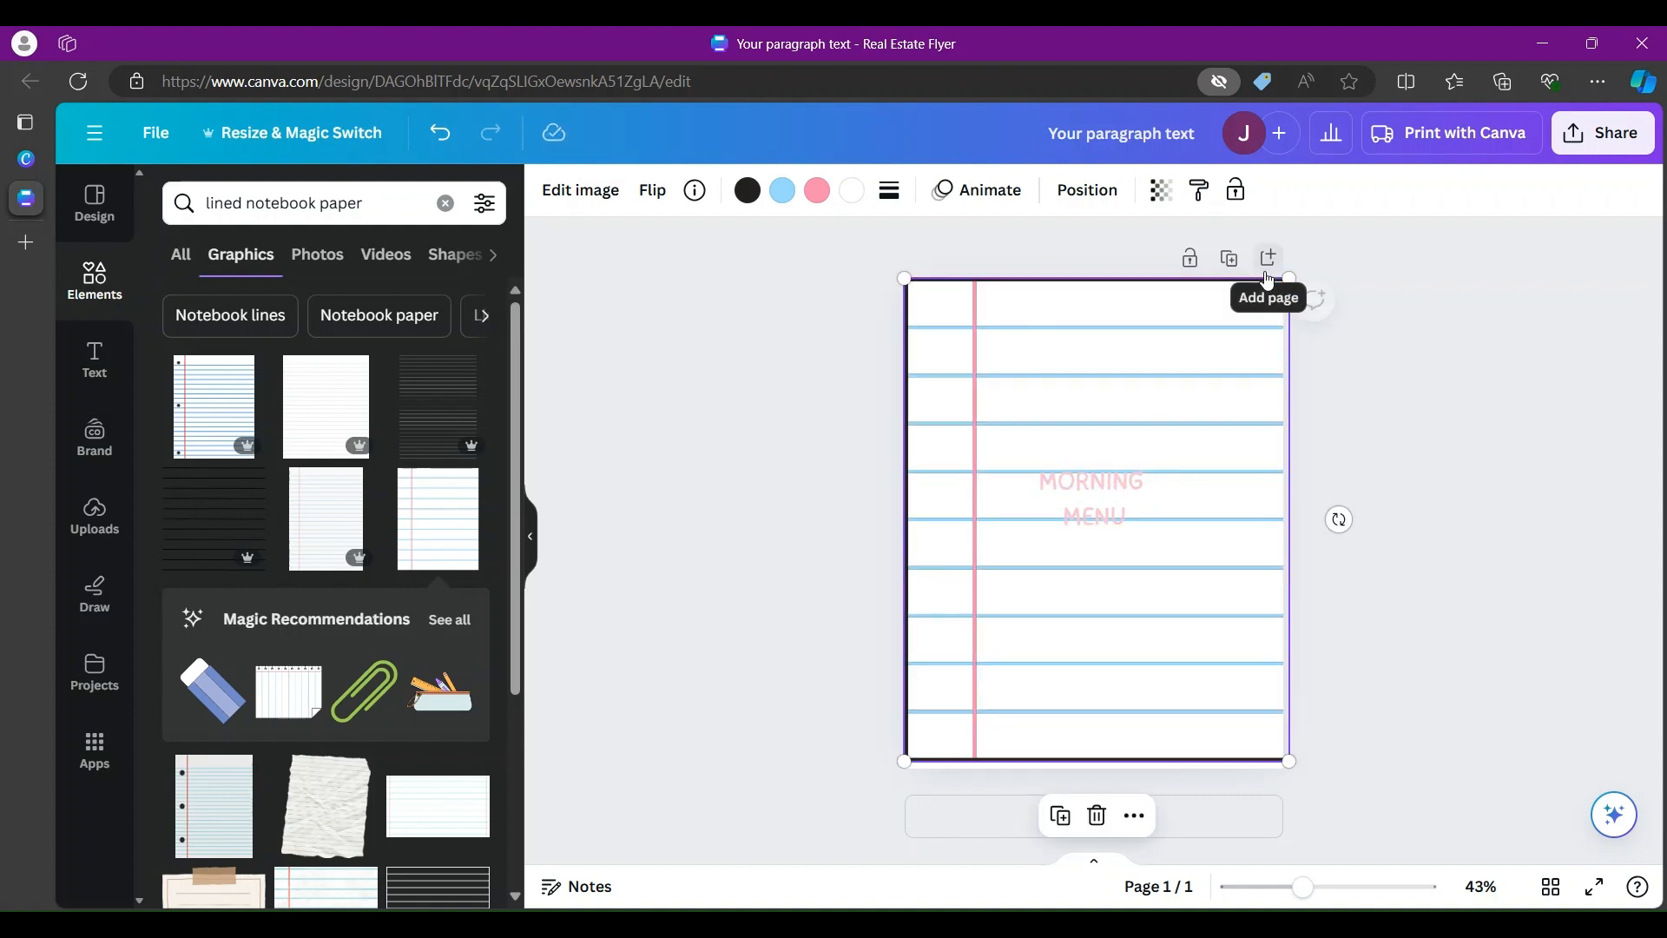
Step: Send the notebook paper graphic backward by two layers, behind the starburst and the right-hand flowers
{"action": "right_click", "coordinate": [1193, 340]}
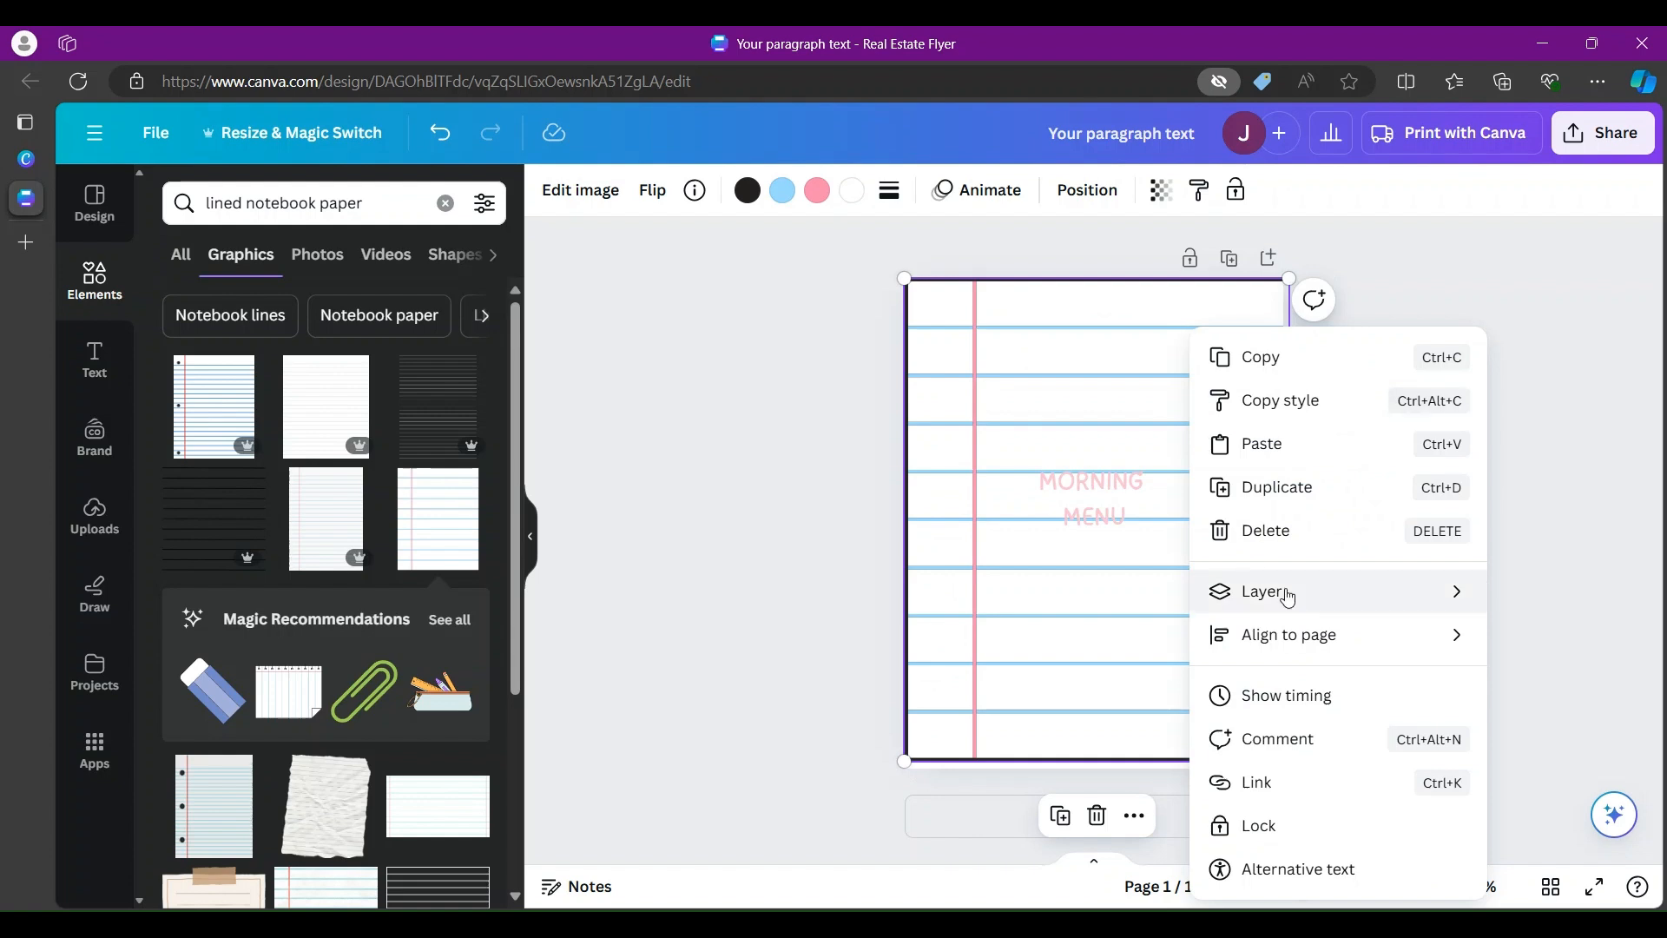
{"action": "mouse_move", "coordinate": [1288, 597]}
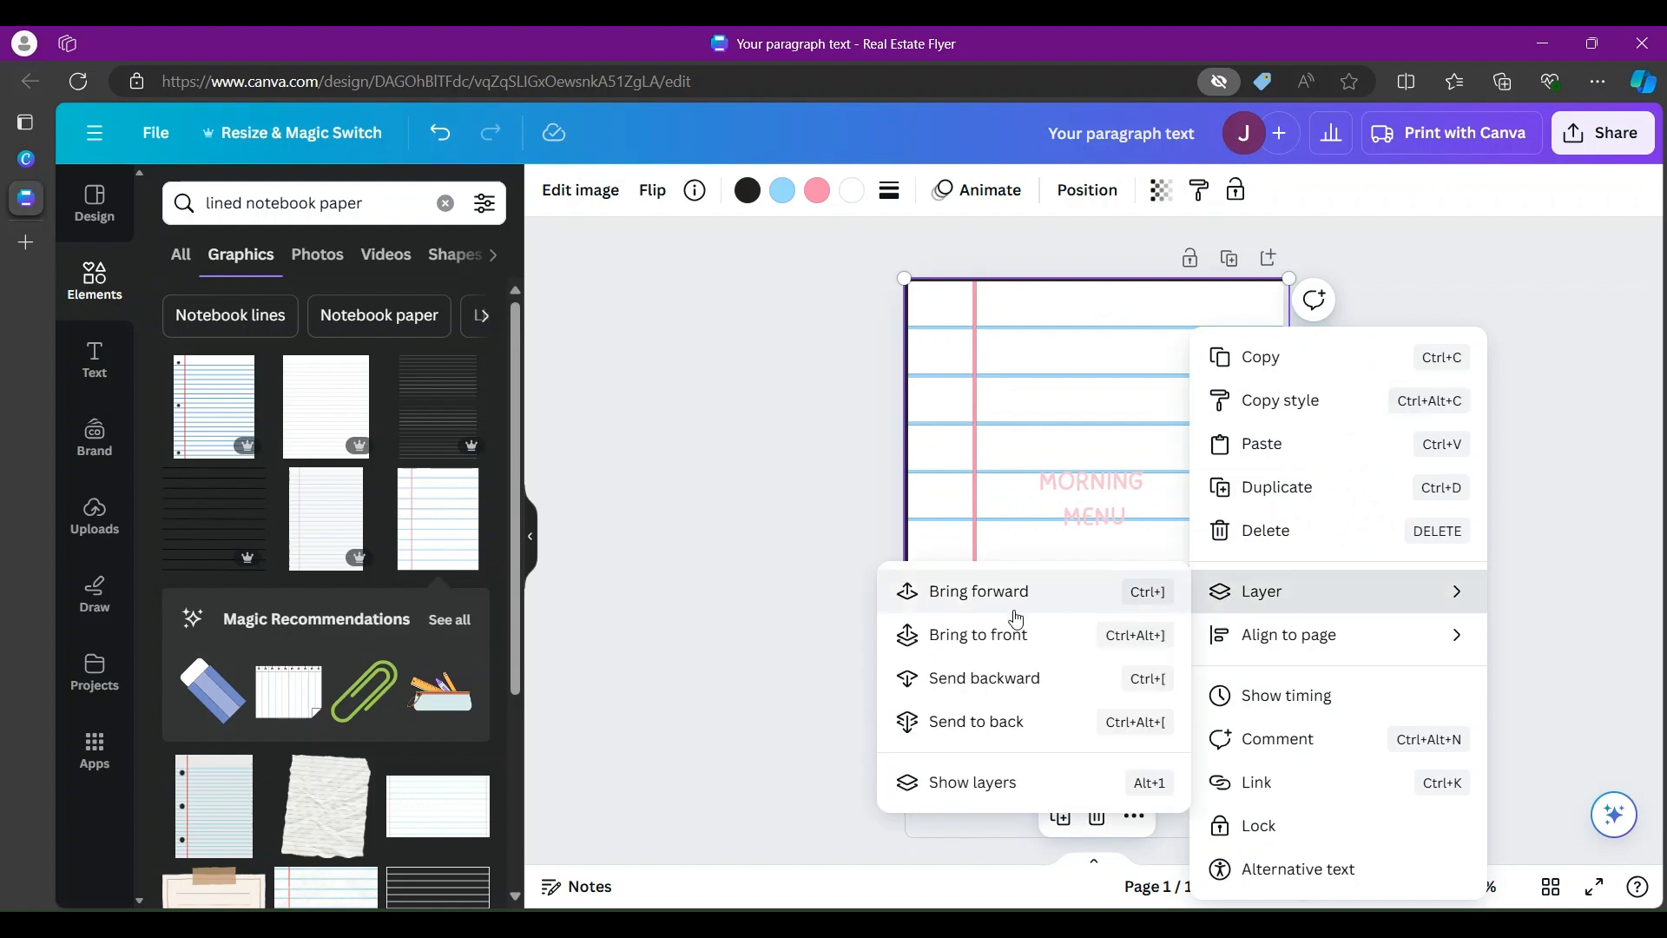
{"action": "left_click", "coordinate": [971, 679]}
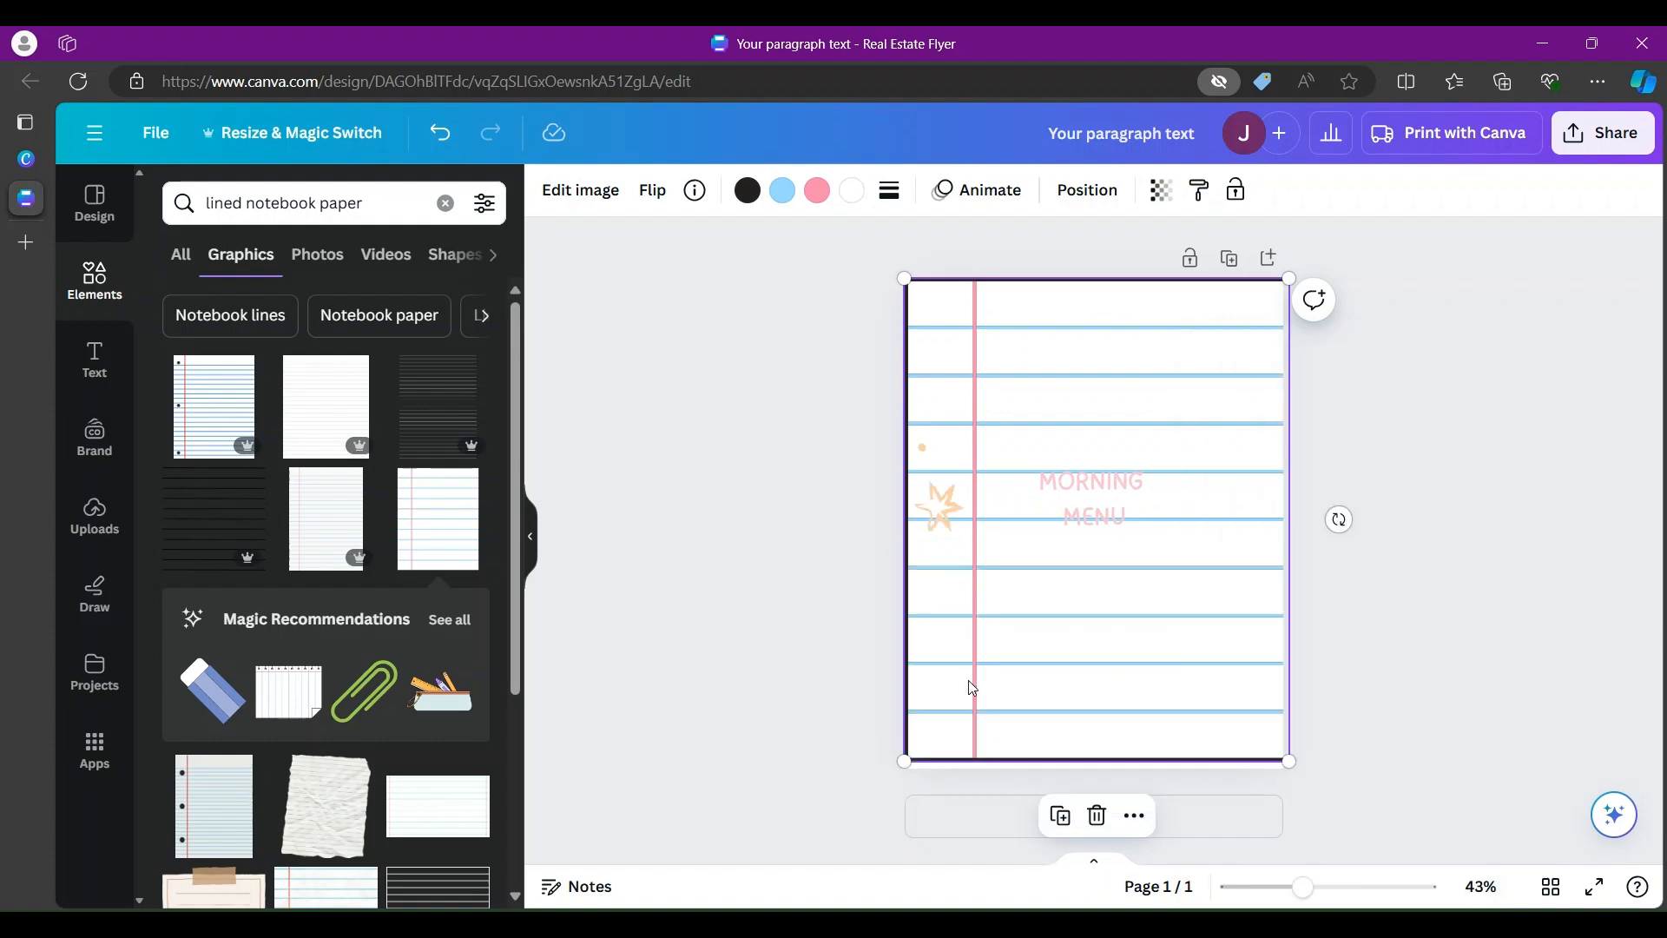
{"action": "right_click", "coordinate": [971, 688]}
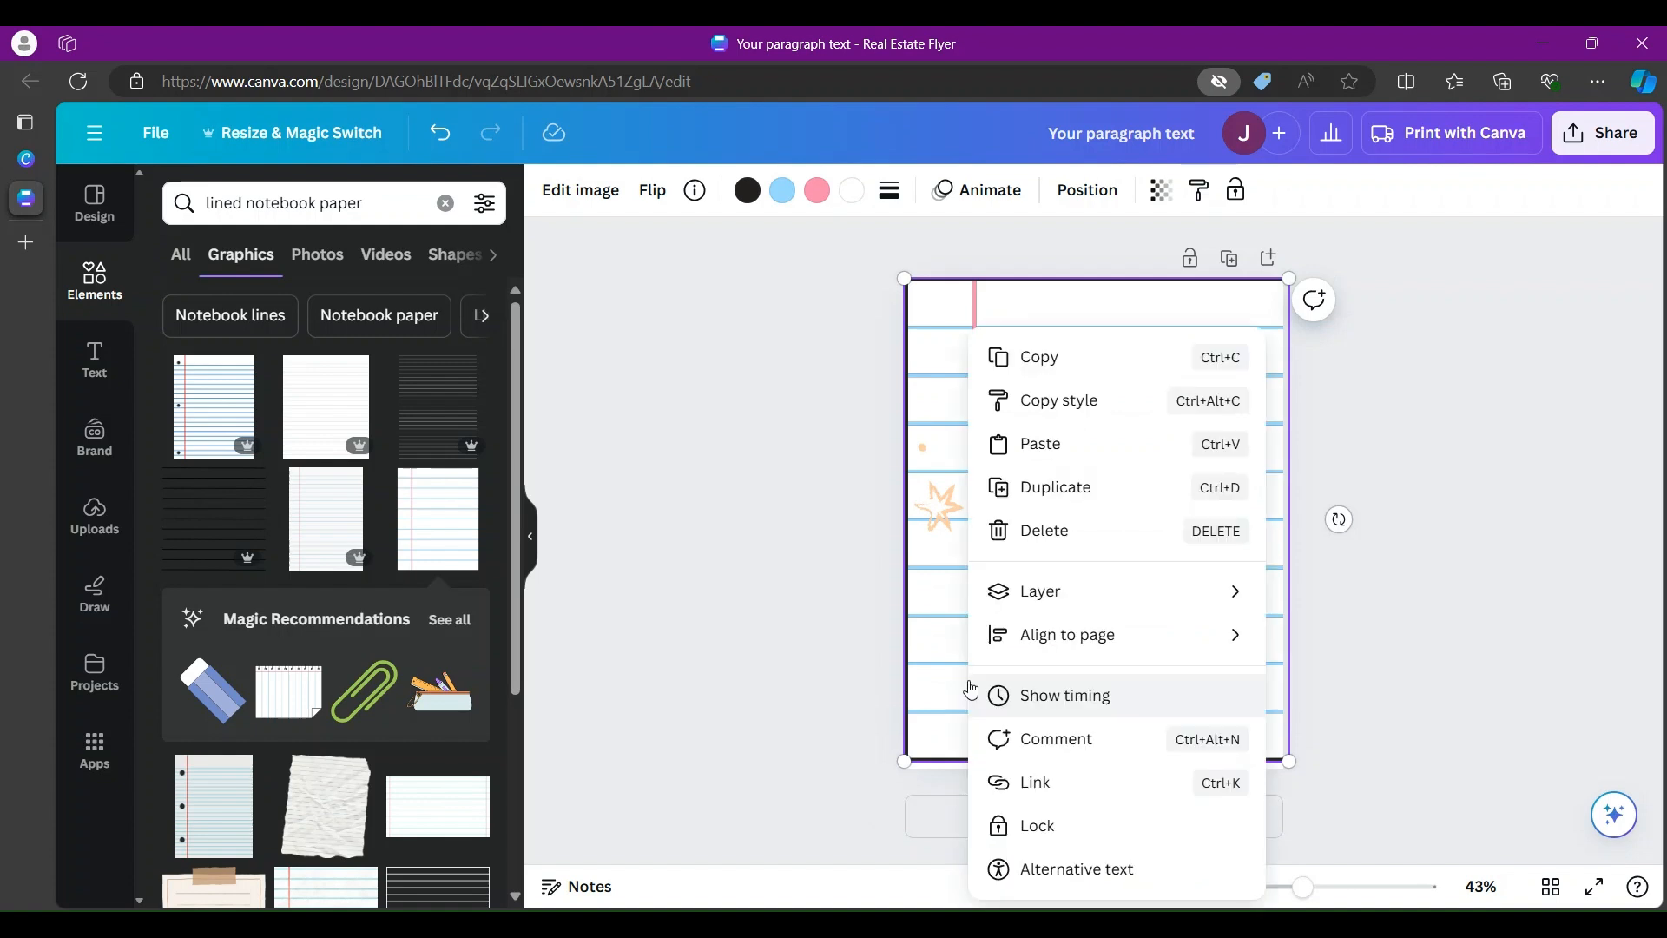
{"action": "mouse_move", "coordinate": [1071, 594]}
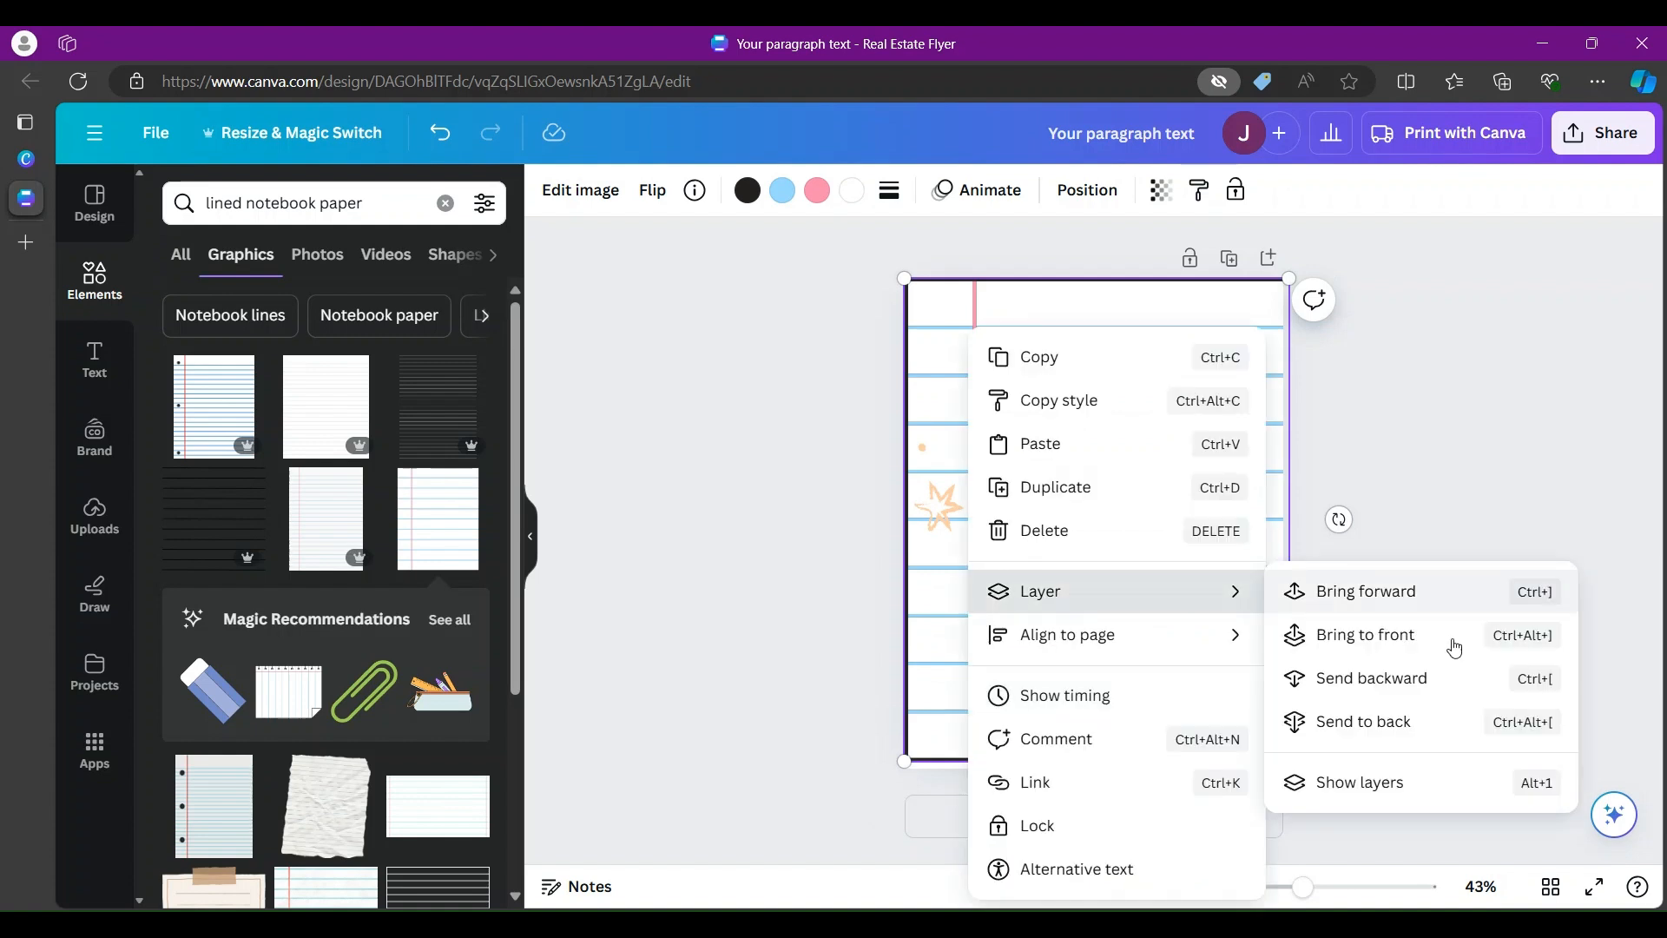
{"action": "left_click", "coordinate": [1469, 683]}
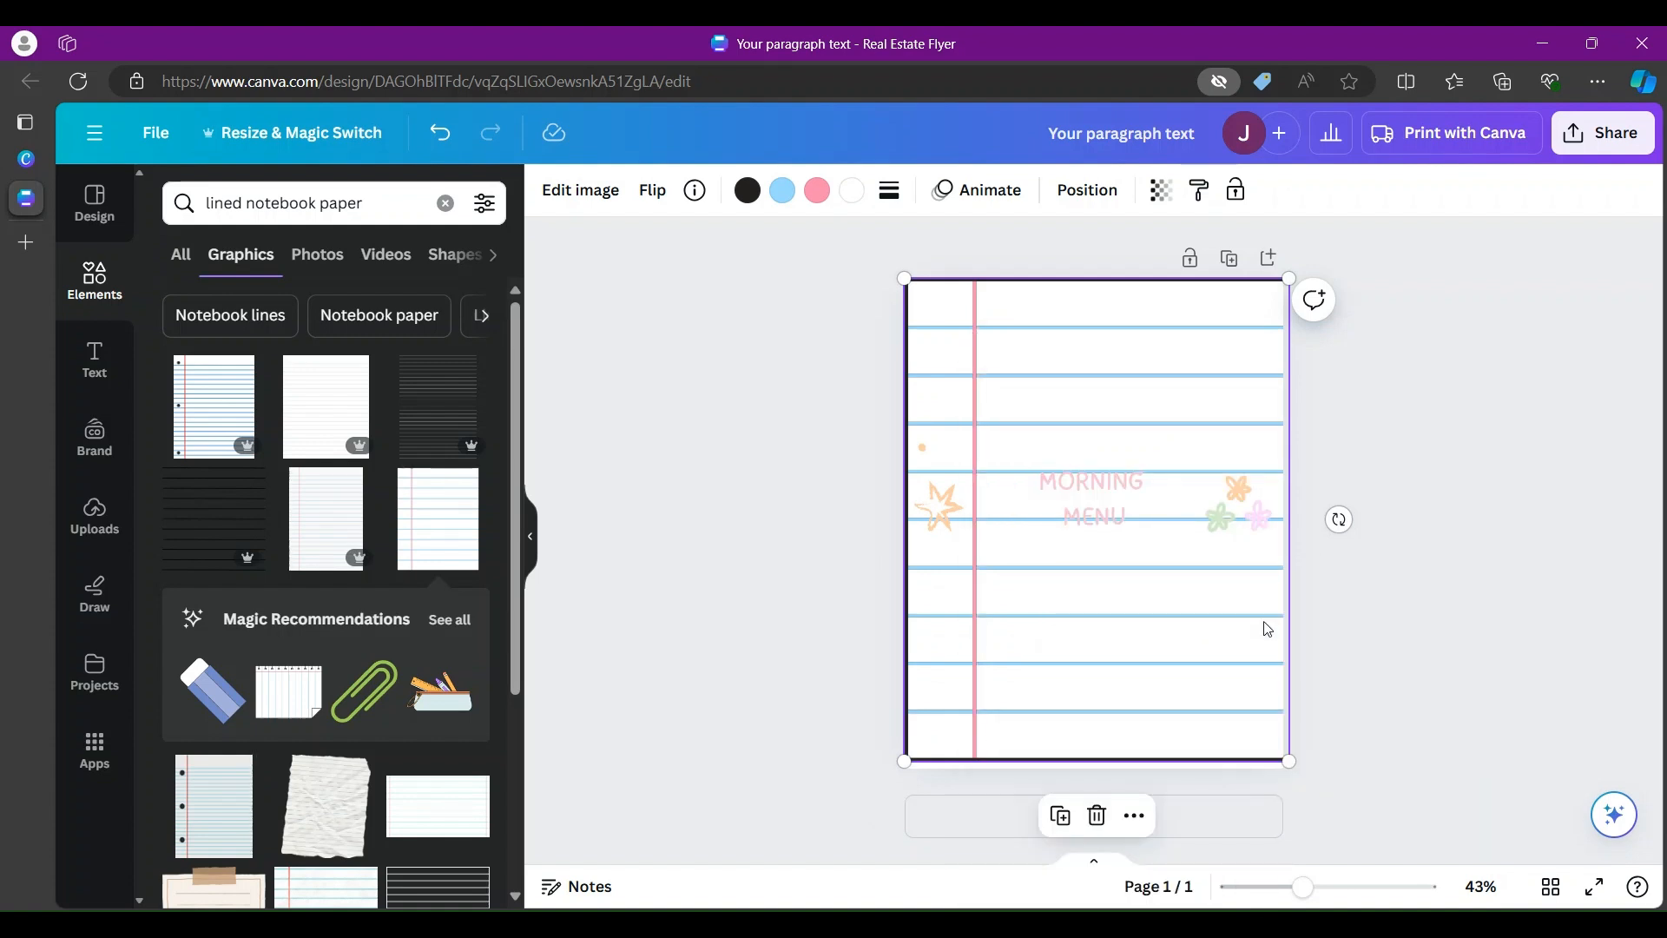
Step: Show the page's layer list with the notebook paper graphic selected
{"action": "right_click", "coordinate": [1105, 607]}
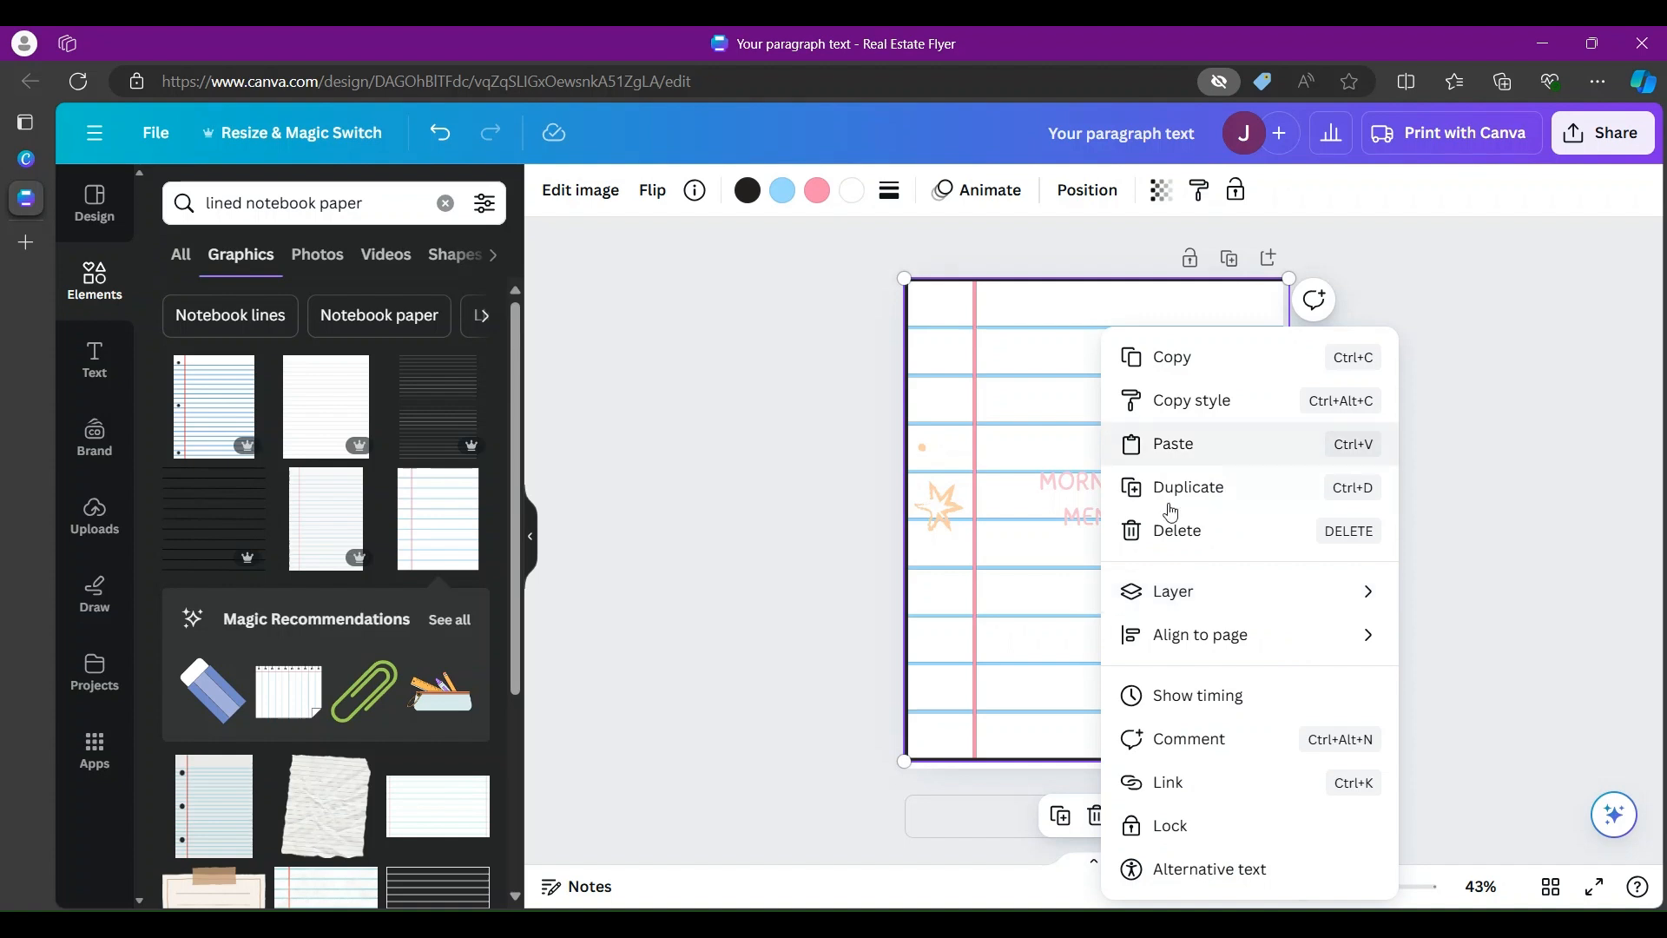
{"action": "mouse_move", "coordinate": [1193, 601]}
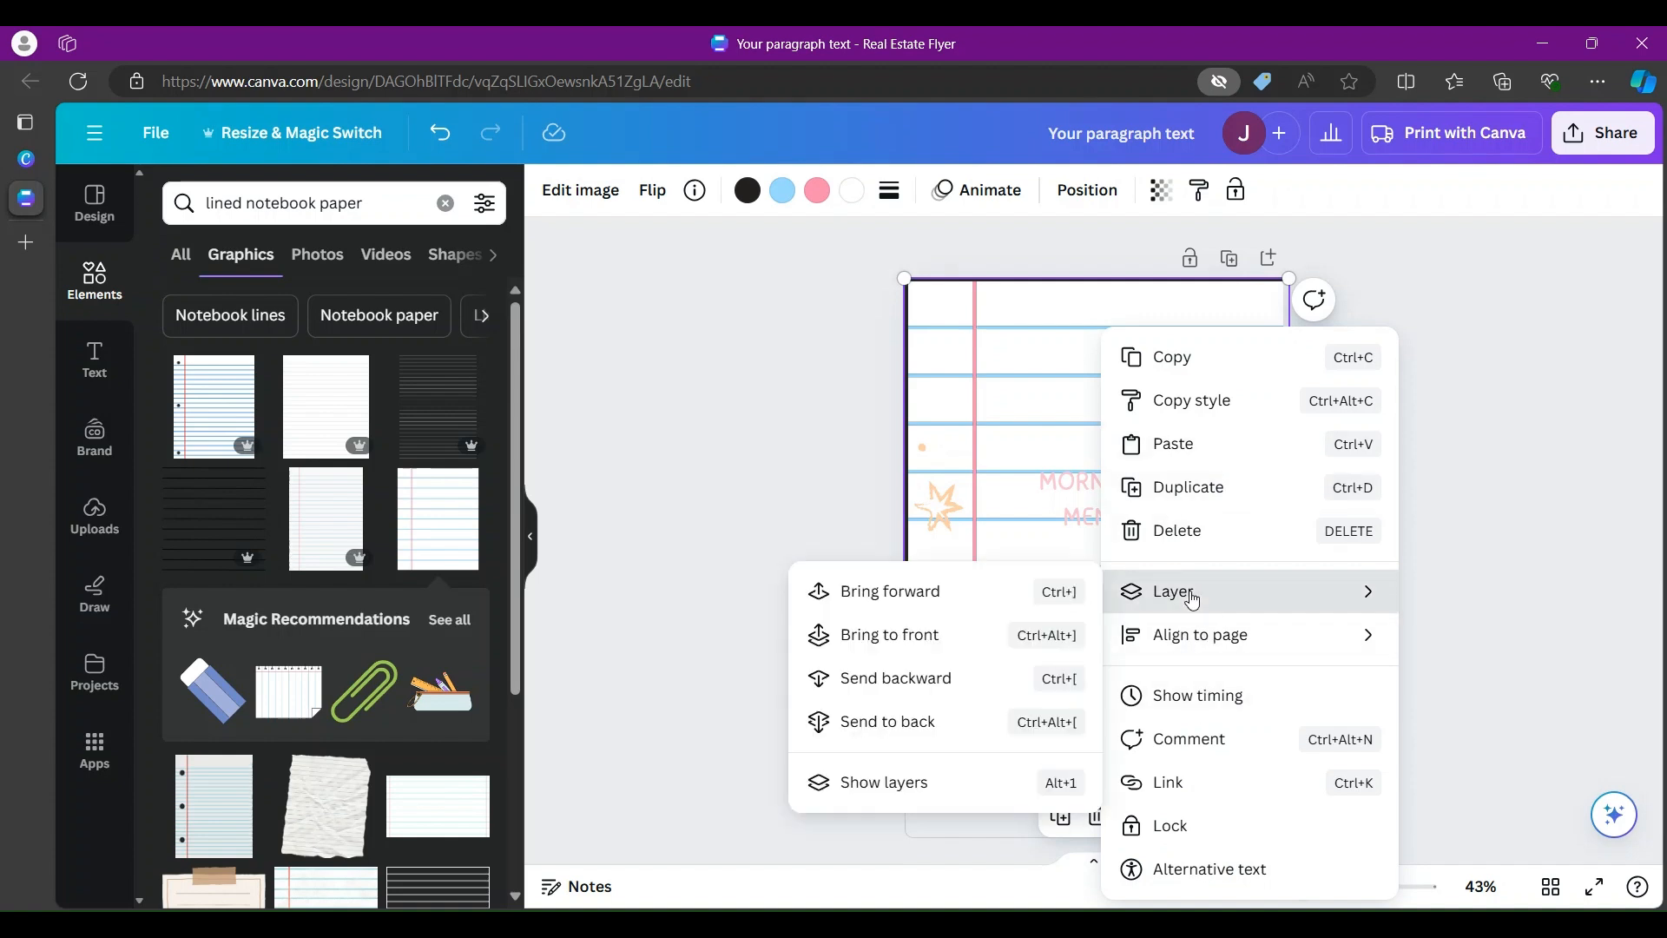
{"action": "left_click", "coordinate": [886, 783]}
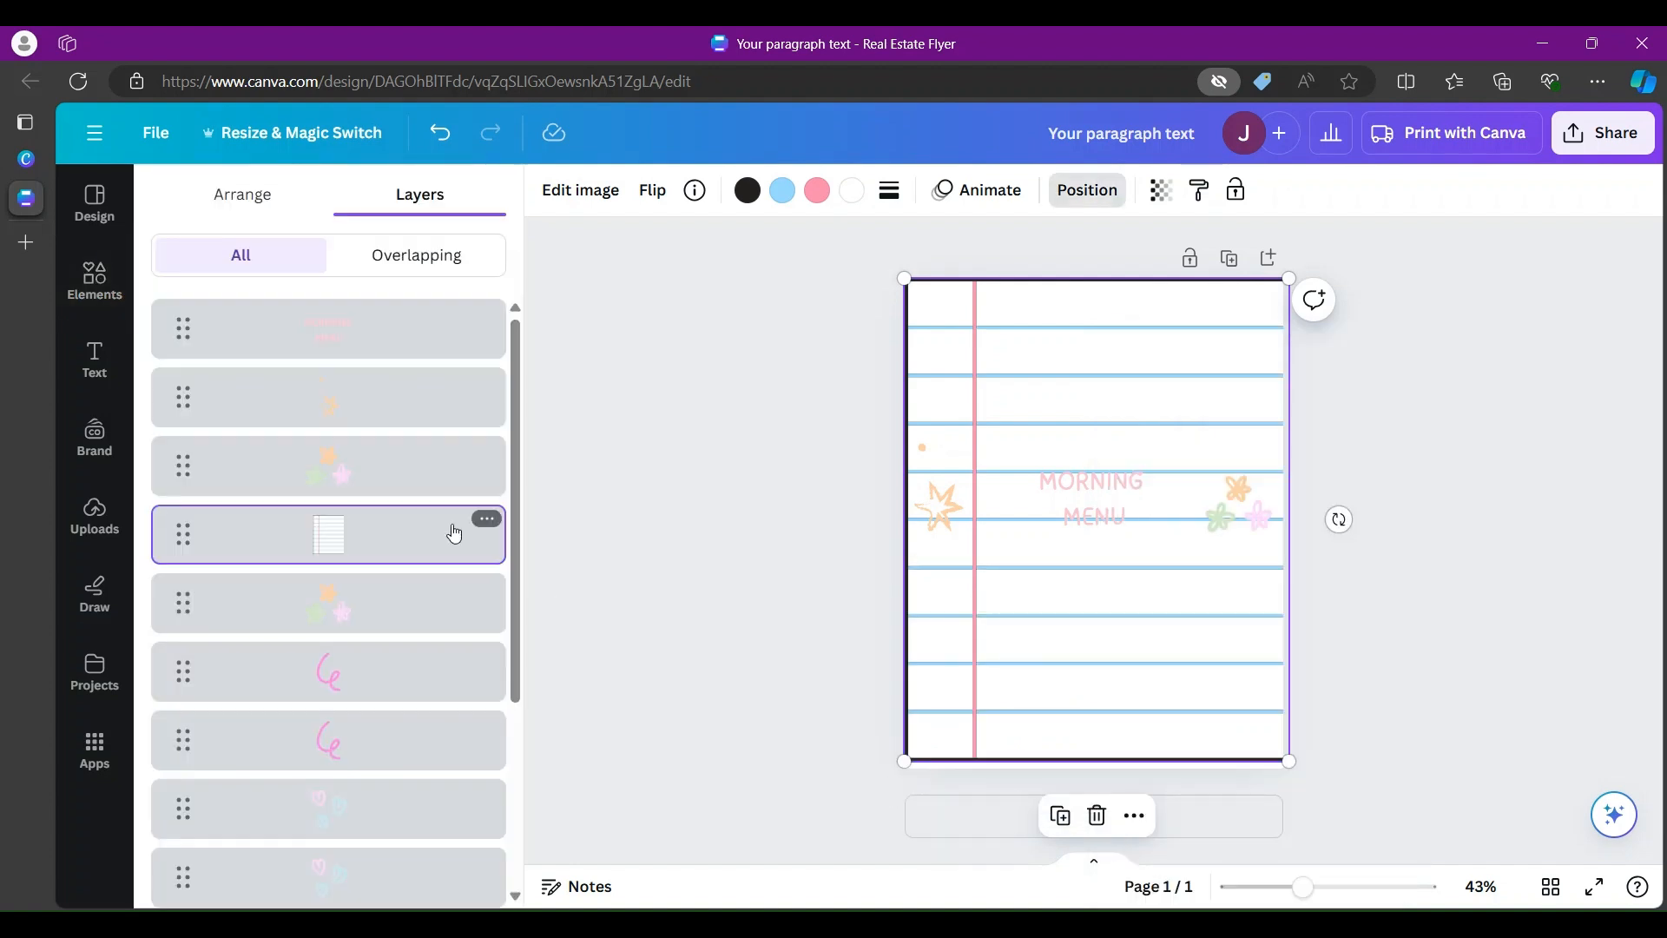
Step: Try moving the lined paper to the bottom of the layer order, and delete the stray small paper copy at the page centre
{"action": "left_click_drag", "start_coordinate": [454, 533], "coordinate": [419, 859]}
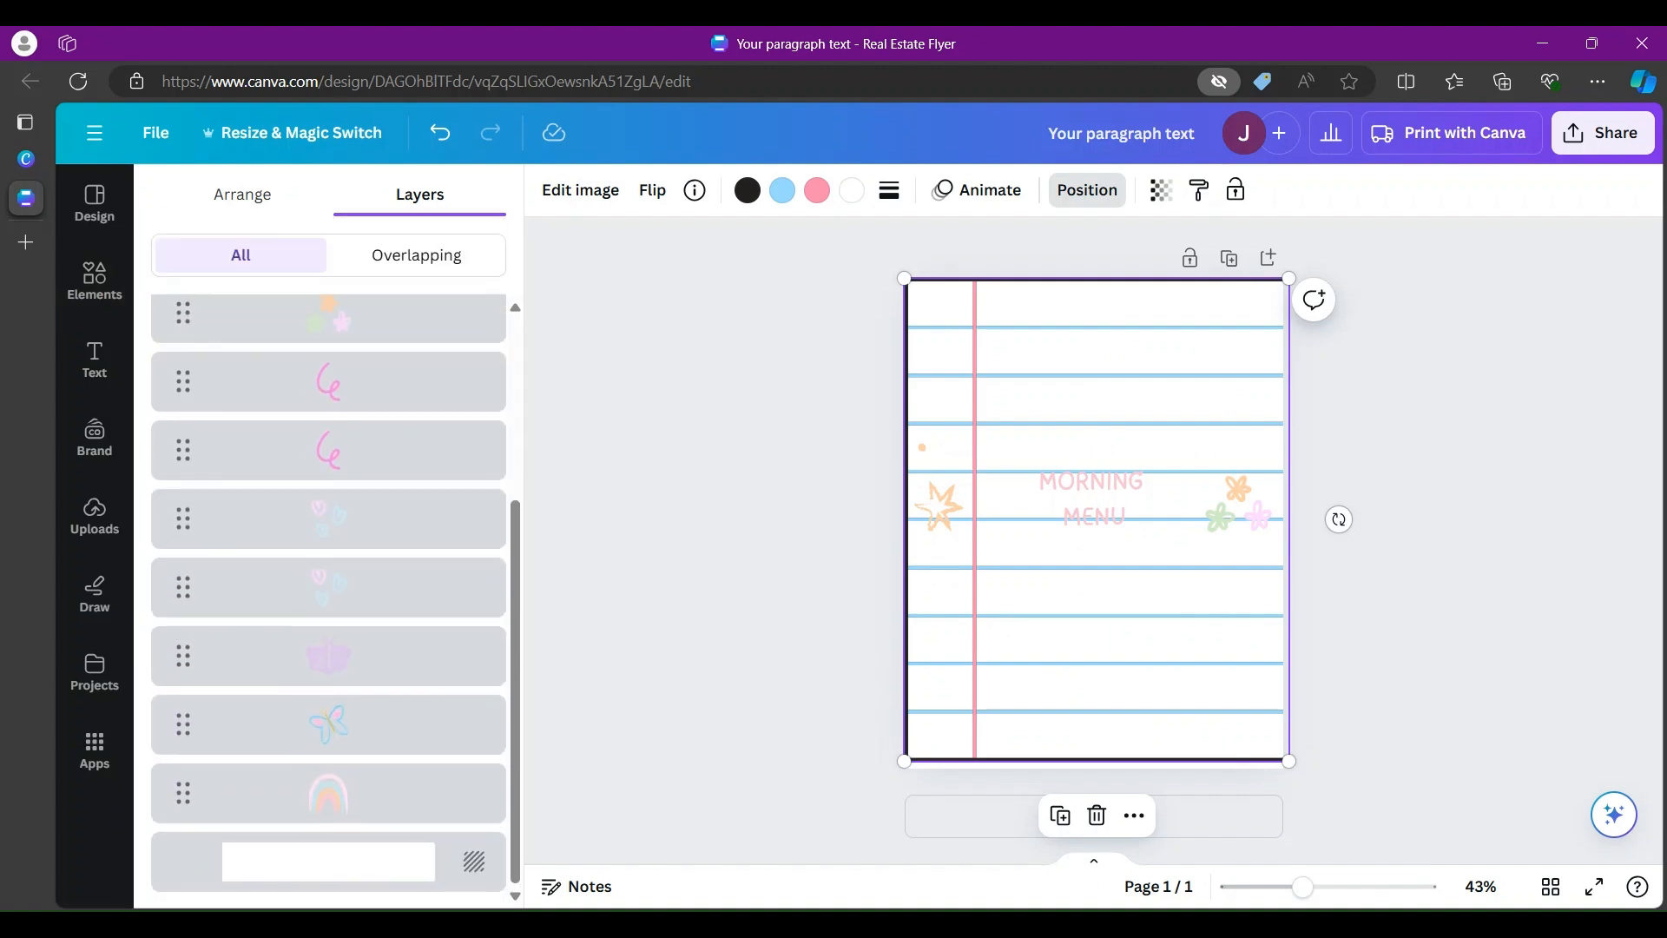
{"action": "left_click", "coordinate": [661, 560]}
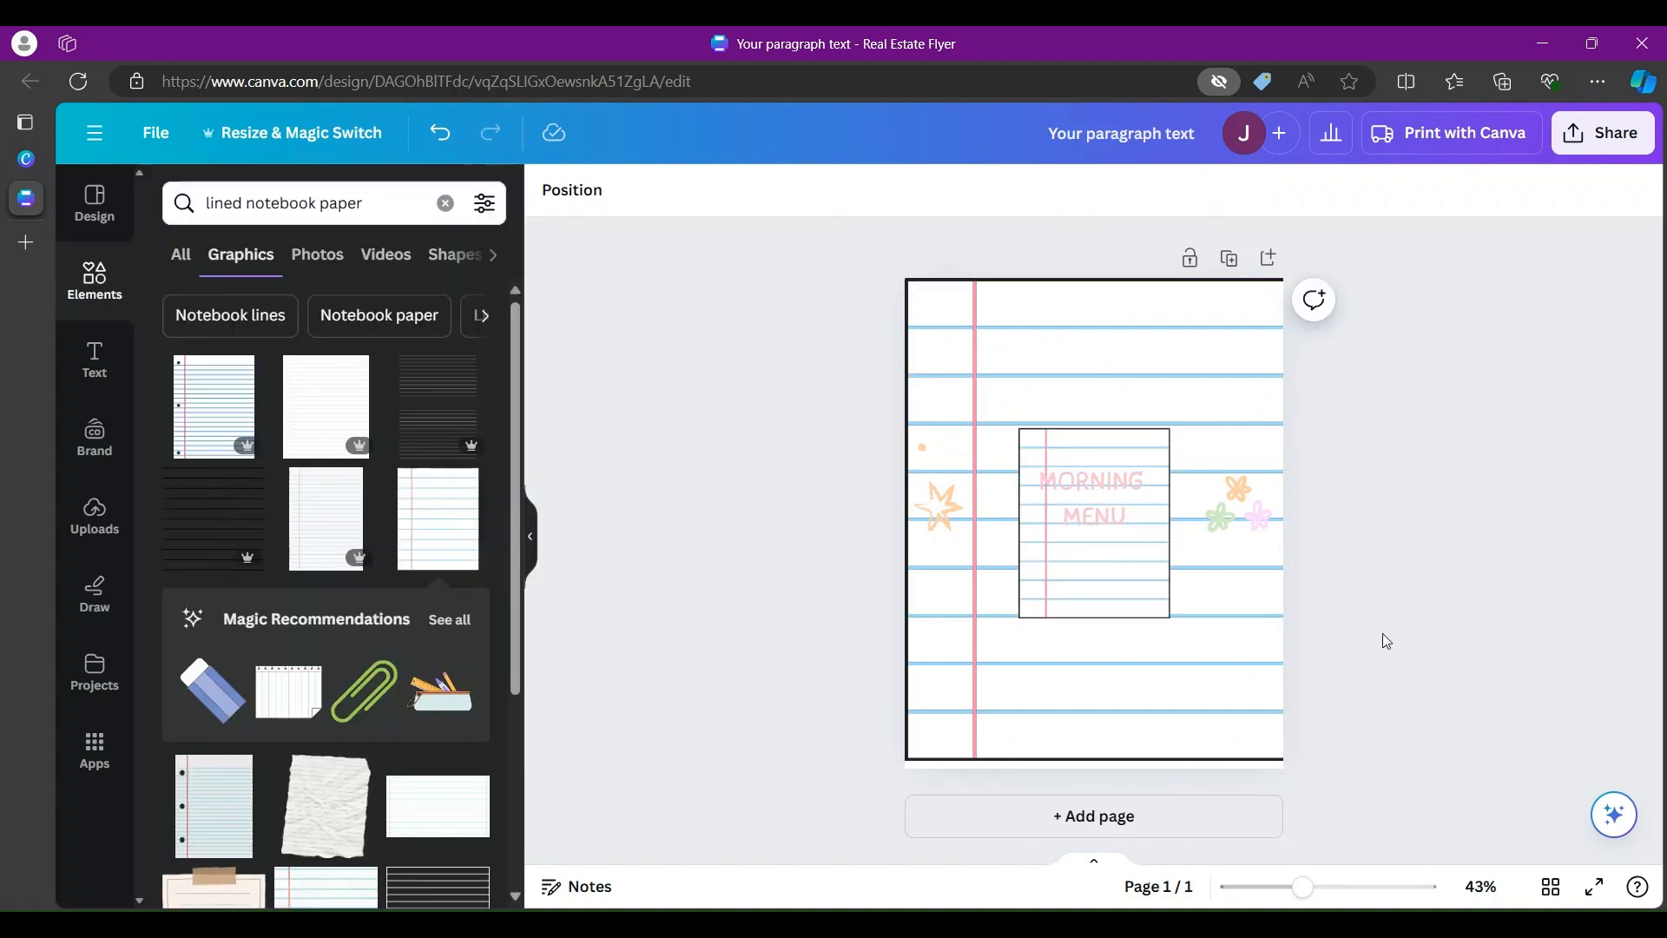
{"action": "left_click", "coordinate": [1094, 544]}
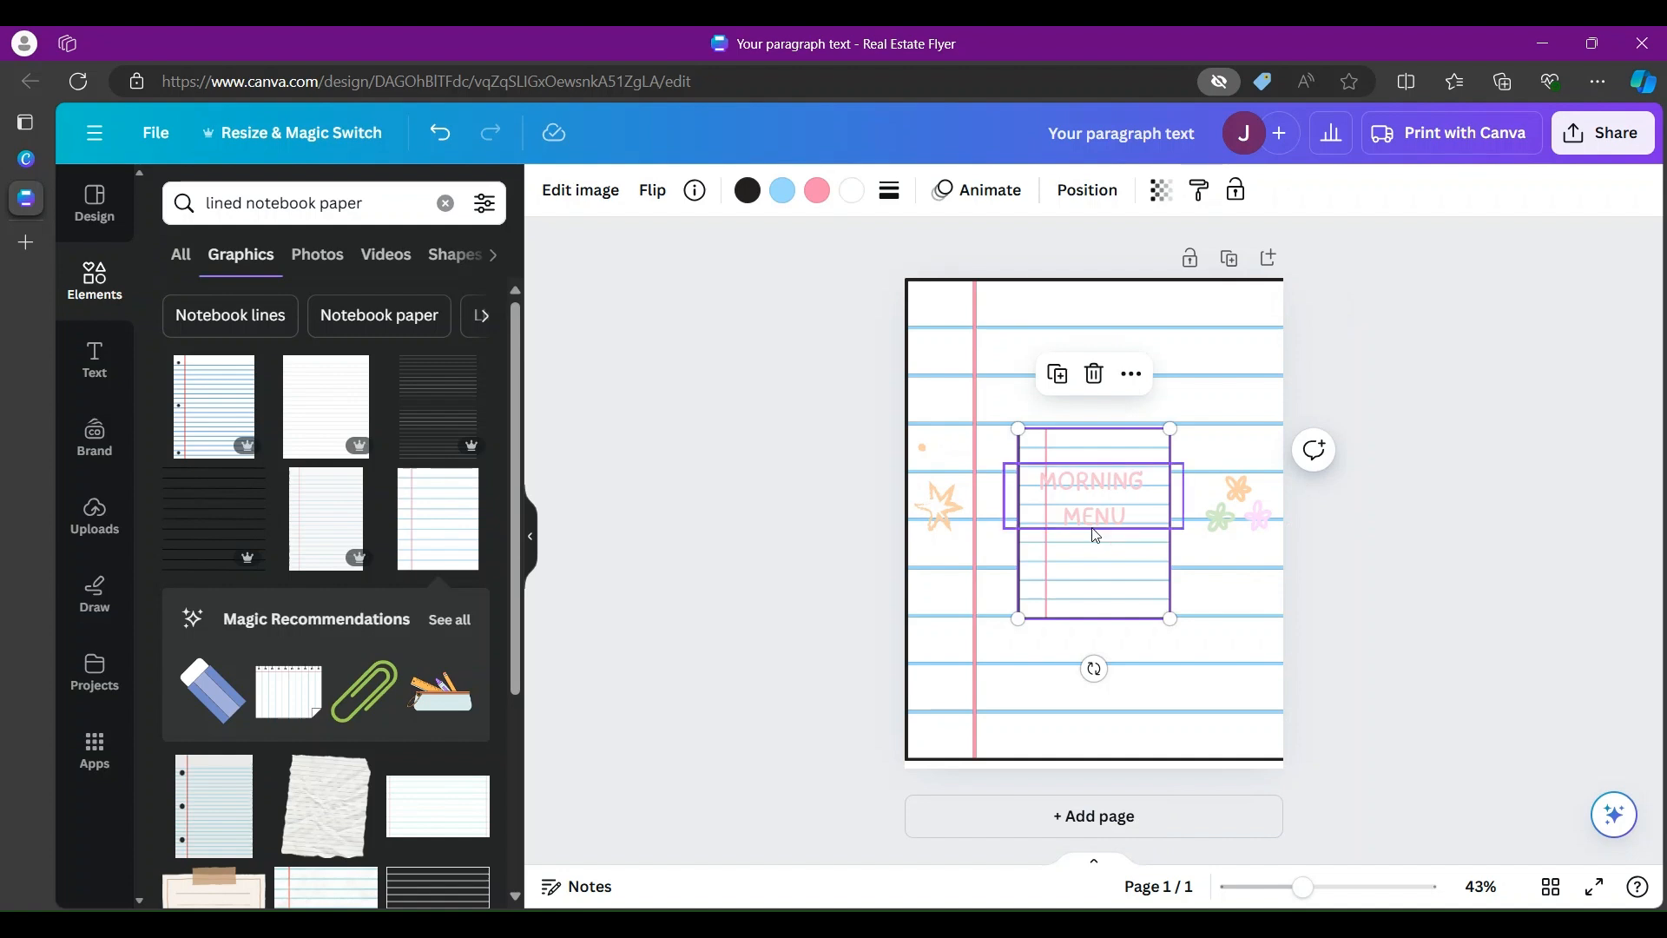
{"action": "left_click", "coordinate": [1095, 375]}
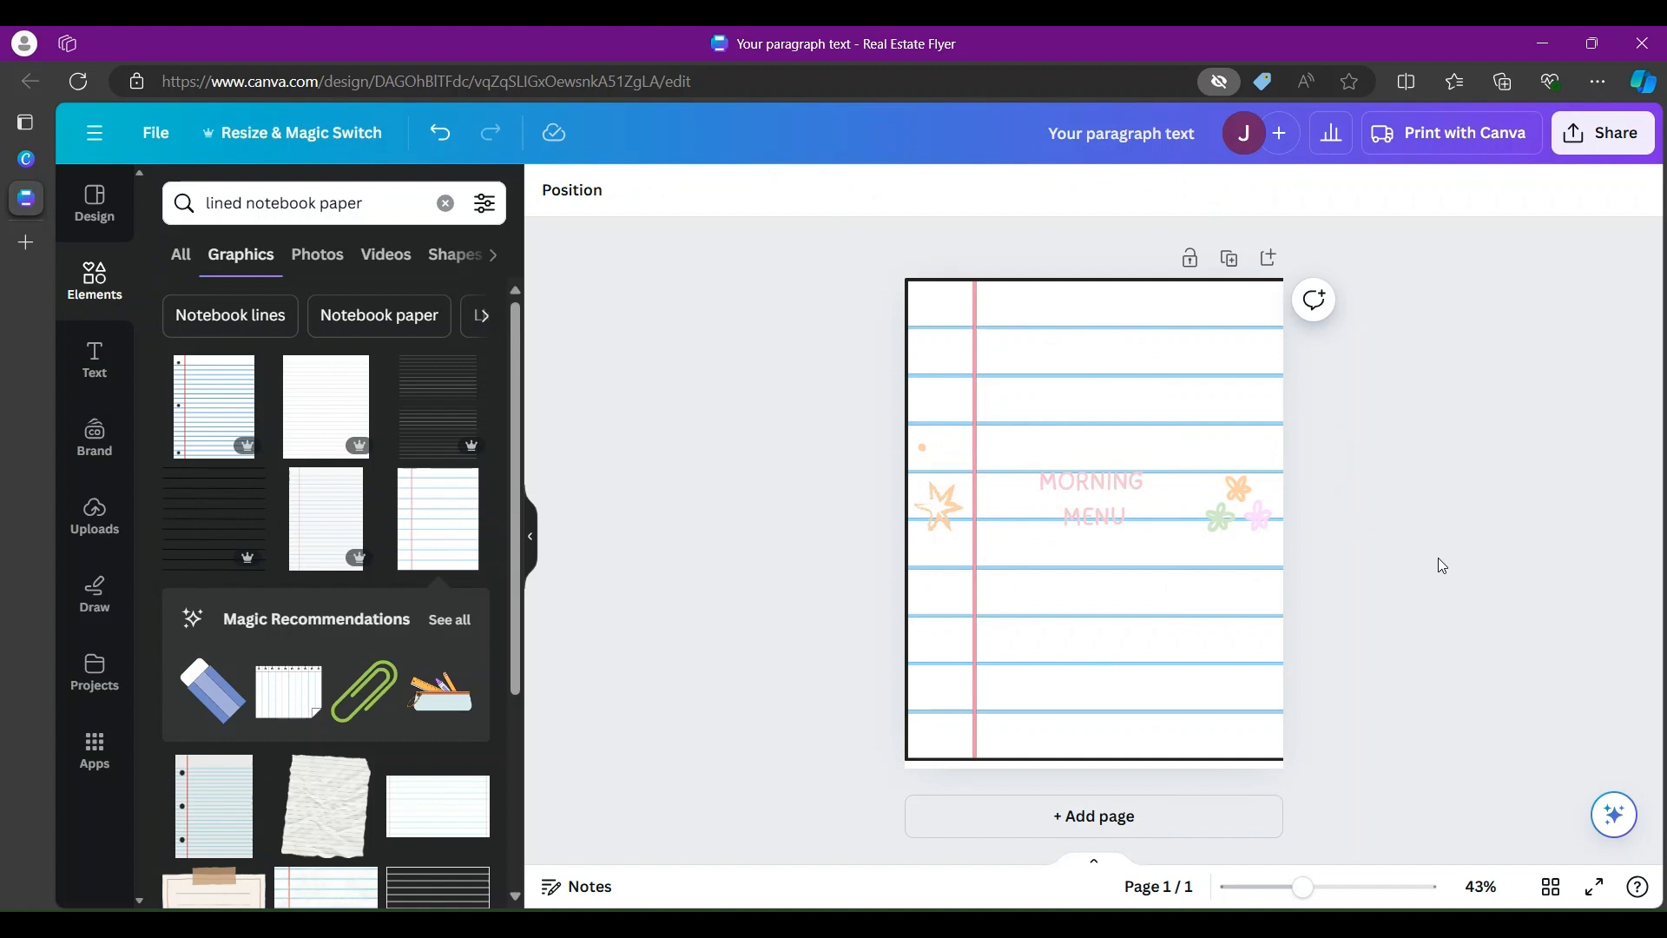
Step: Send the full-page lined notebook paper to the back so it lies behind all decorations
{"action": "left_click", "coordinate": [1112, 404]}
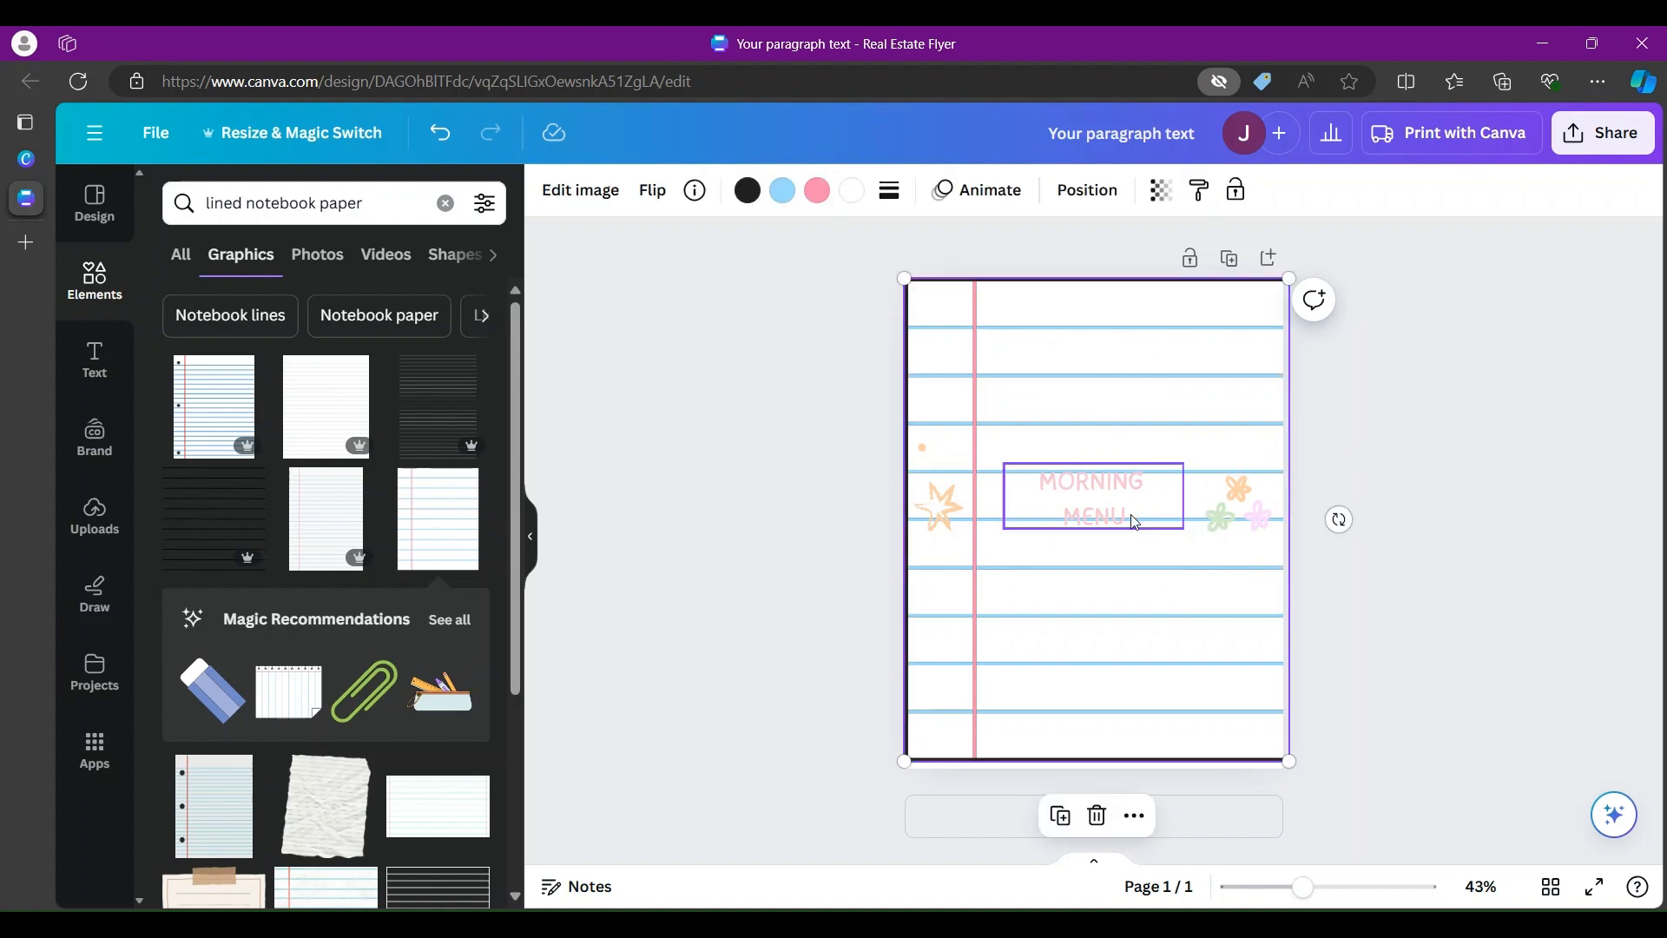
{"action": "right_click", "coordinate": [1150, 608]}
{"action": "mouse_move", "coordinate": [1196, 598]}
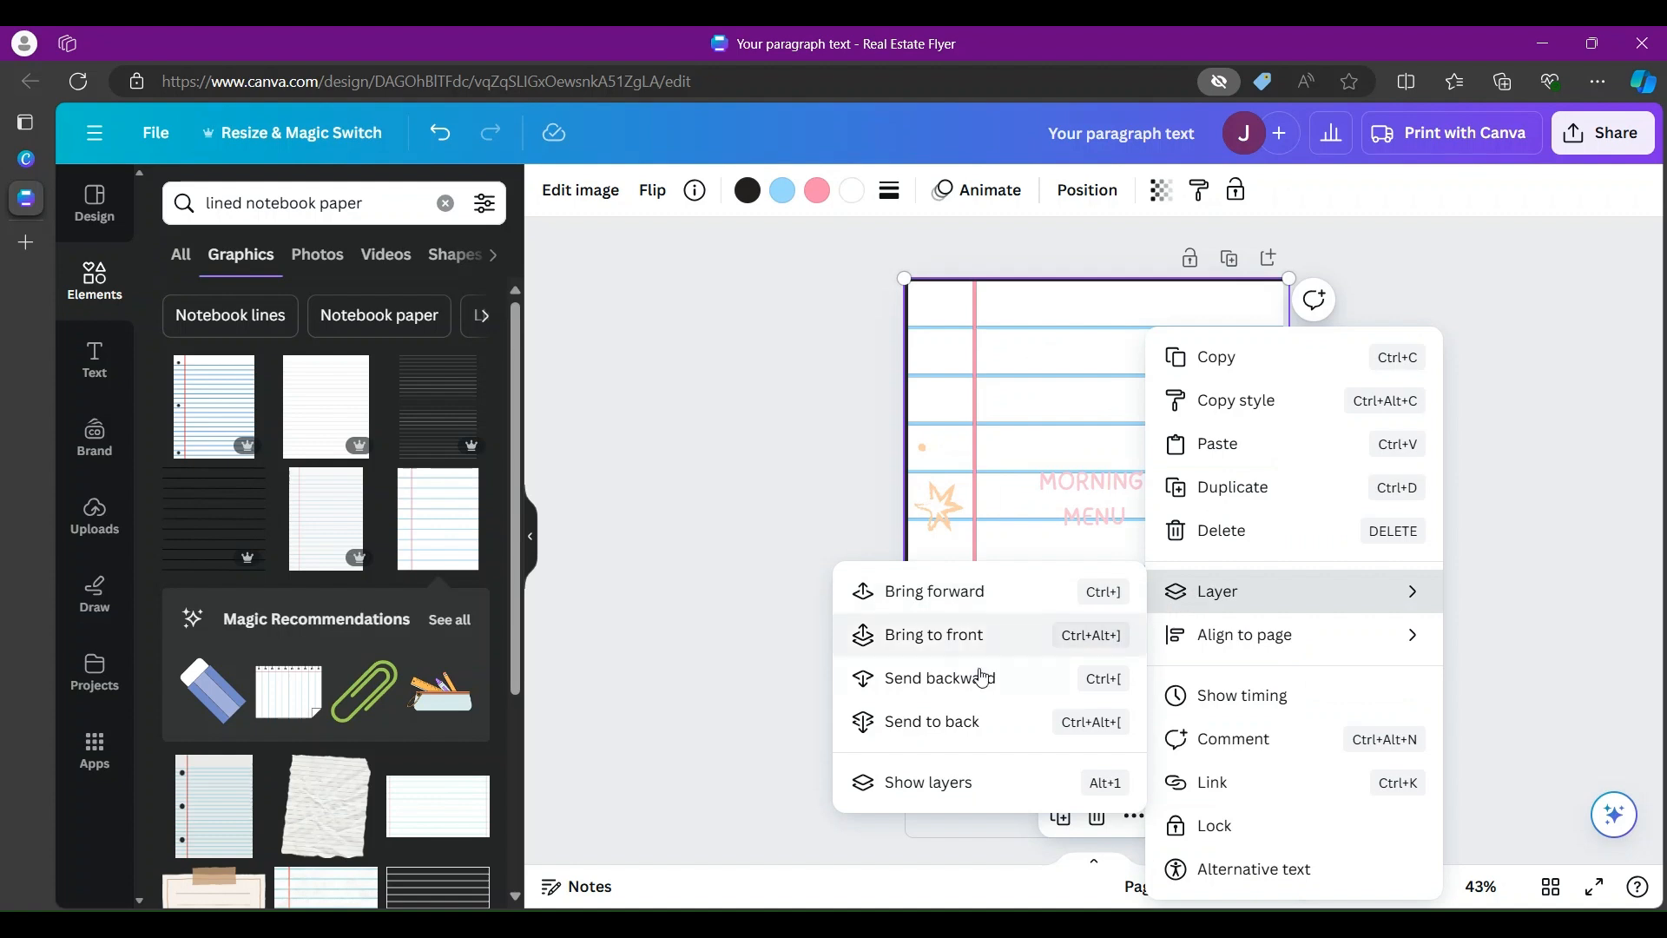
{"action": "left_click", "coordinate": [973, 724]}
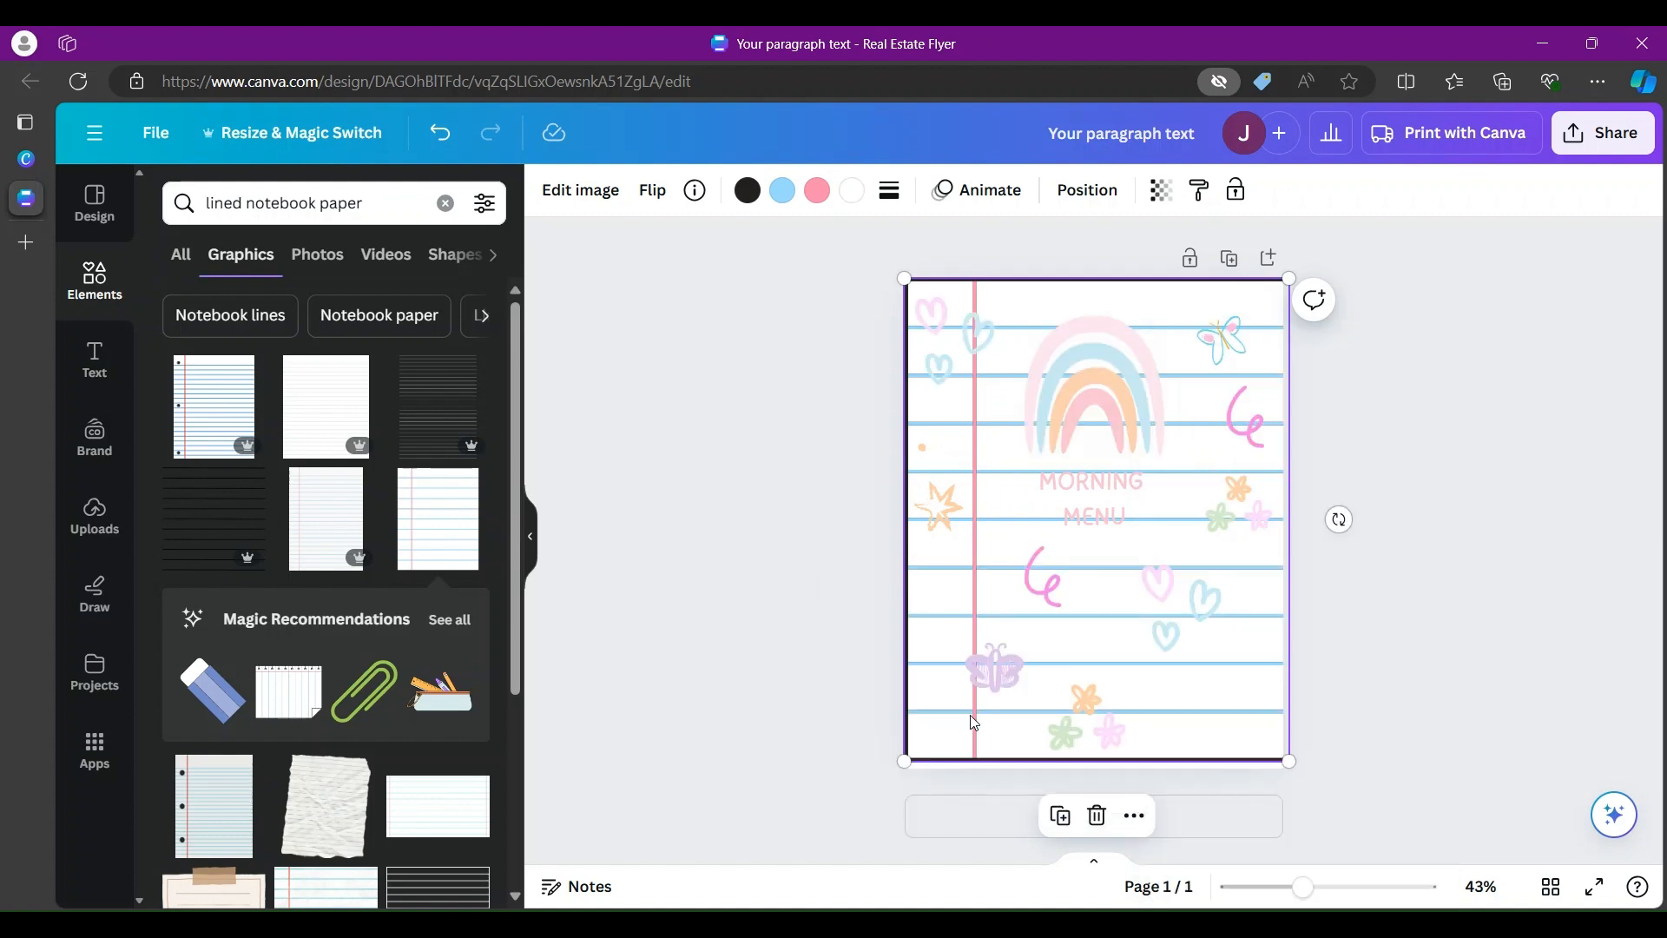
{"action": "left_click", "coordinate": [1529, 670]}
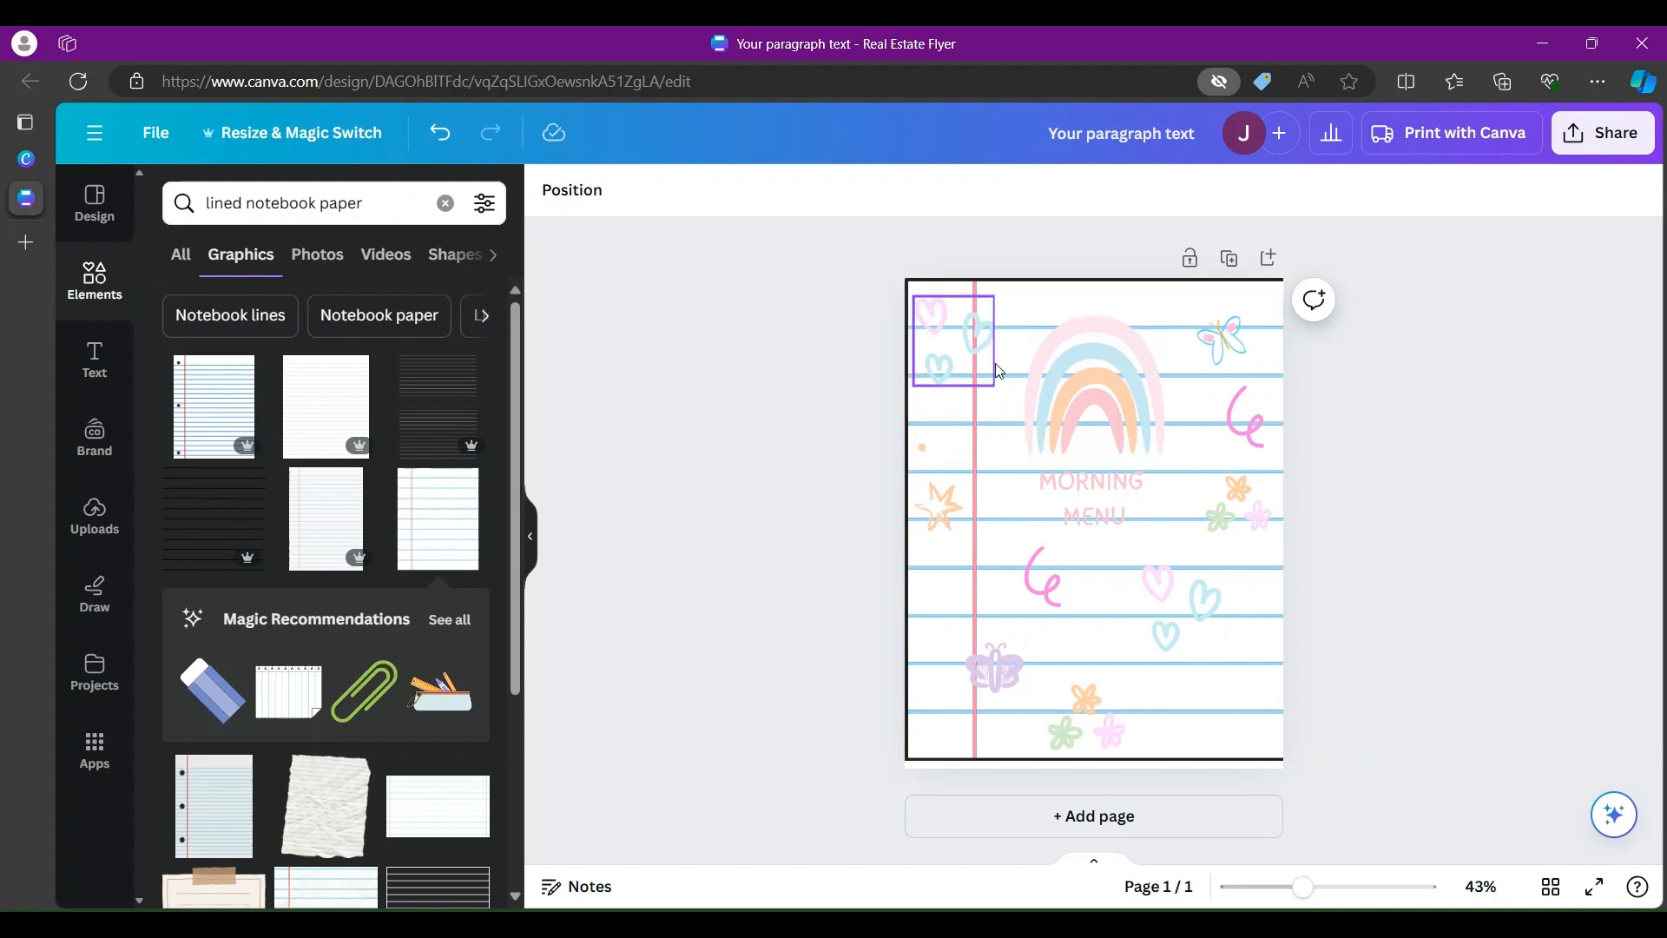
Step: Slightly enlarge the blue-outlined butterfly near the page's upper right corner, and enlarge the rainbow to about 3.3 by 3.3
{"action": "left_click", "coordinate": [1215, 340]}
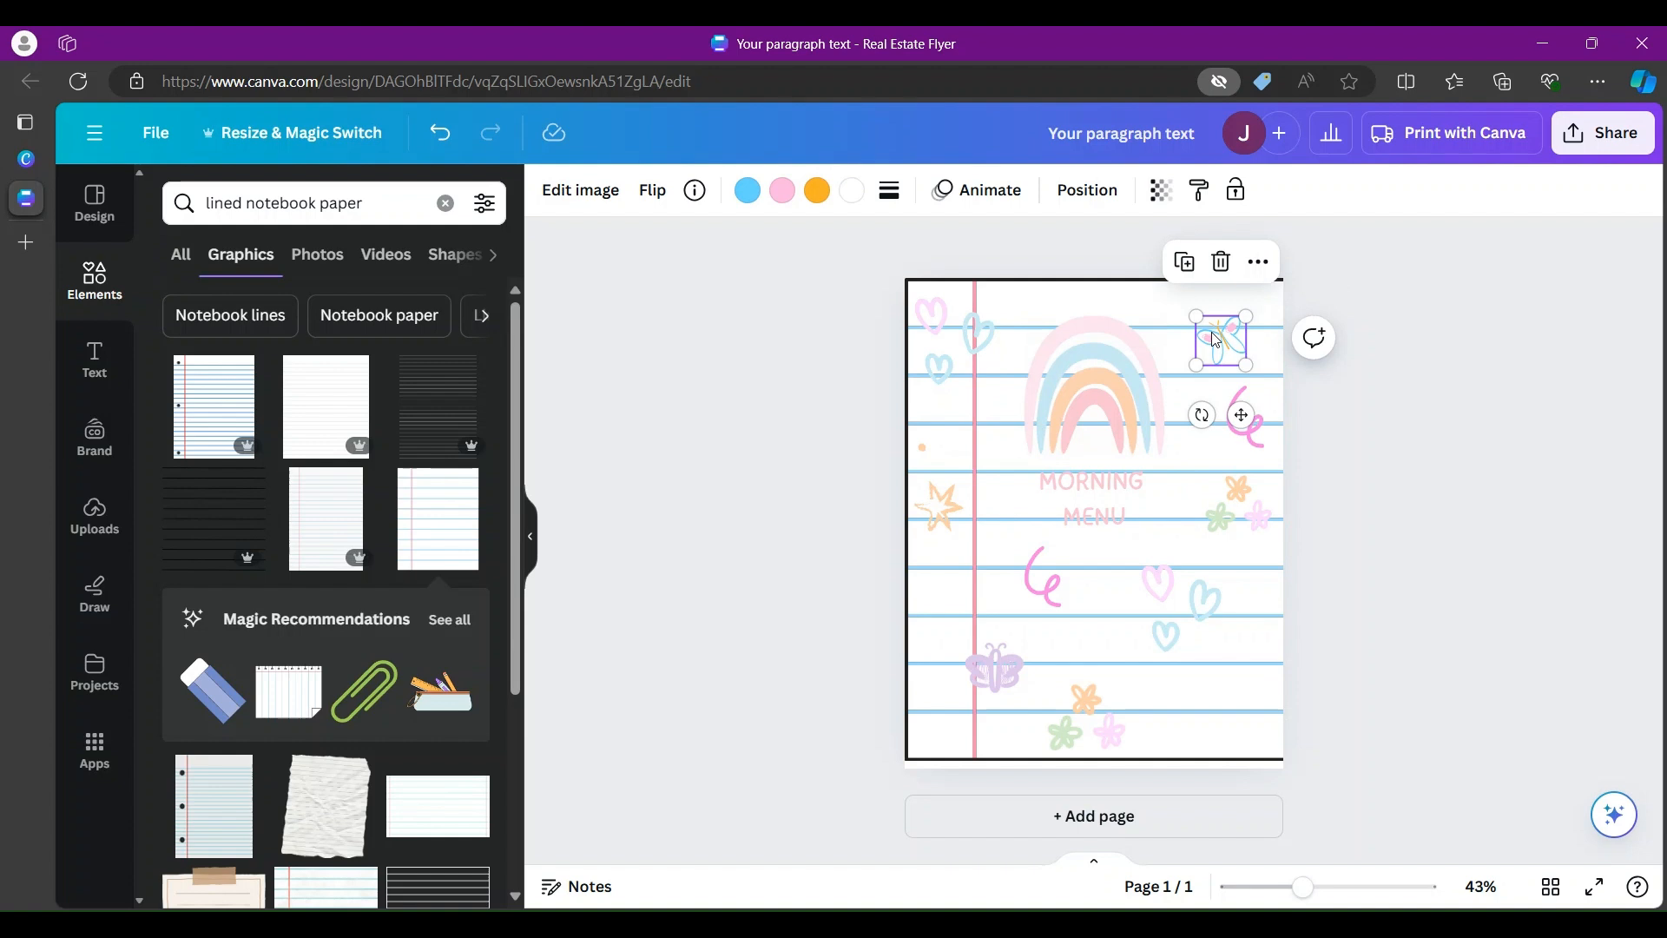
{"action": "left_click_drag", "start_coordinate": [1244, 360], "coordinate": [1253, 372]}
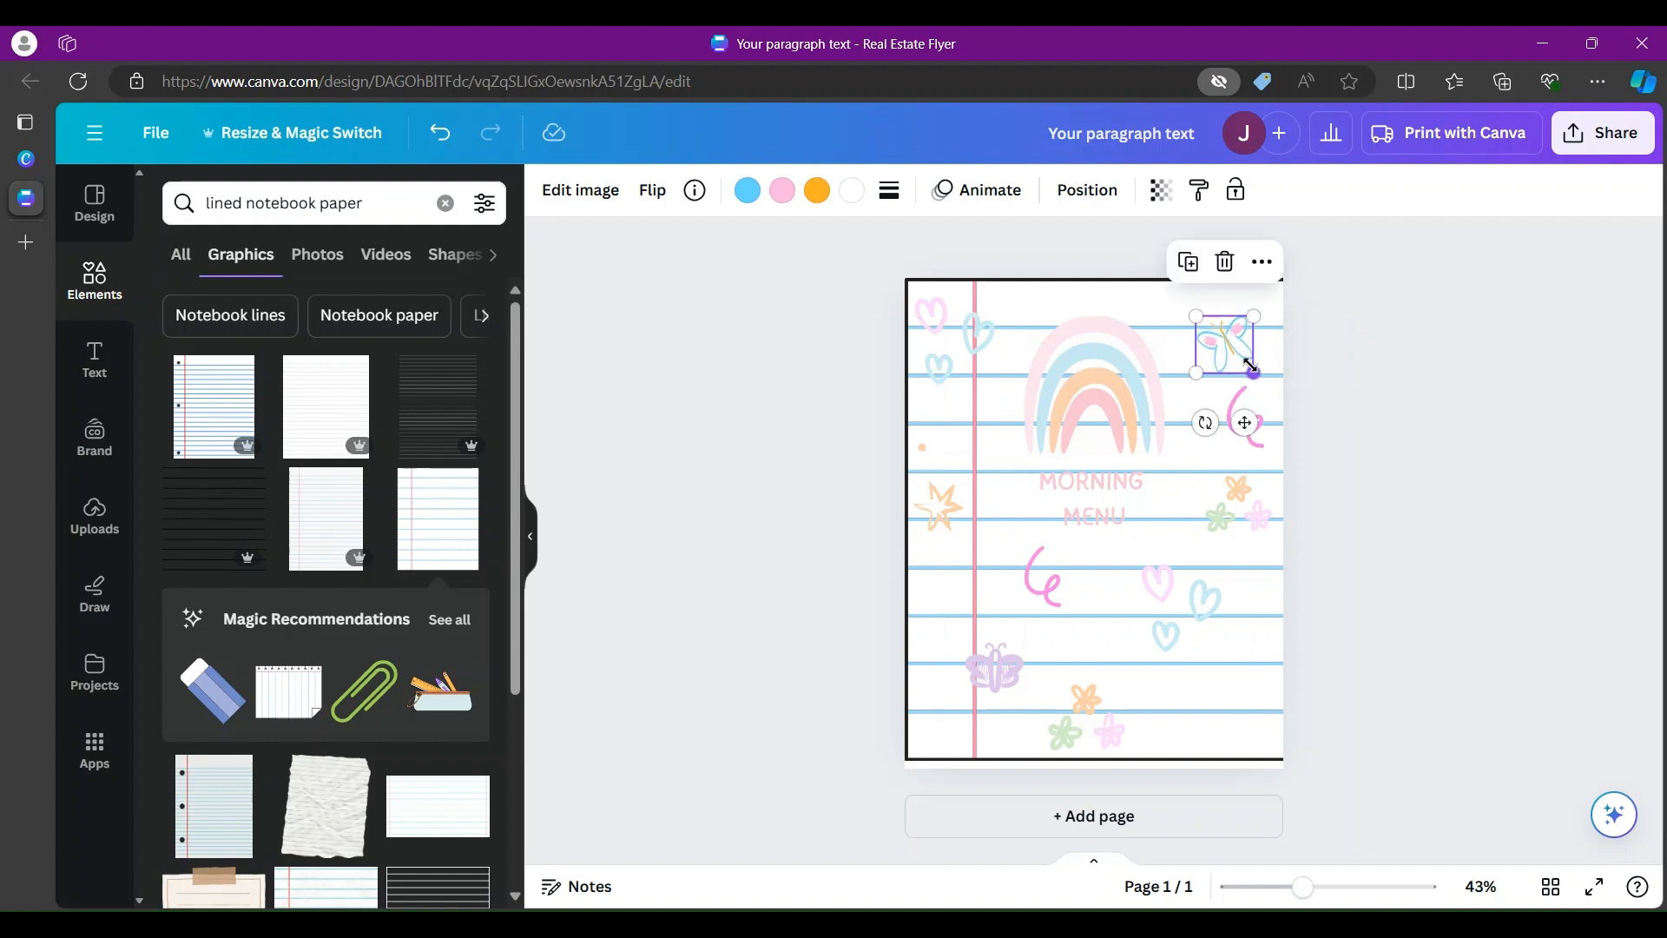
{"action": "left_click", "coordinate": [1100, 426]}
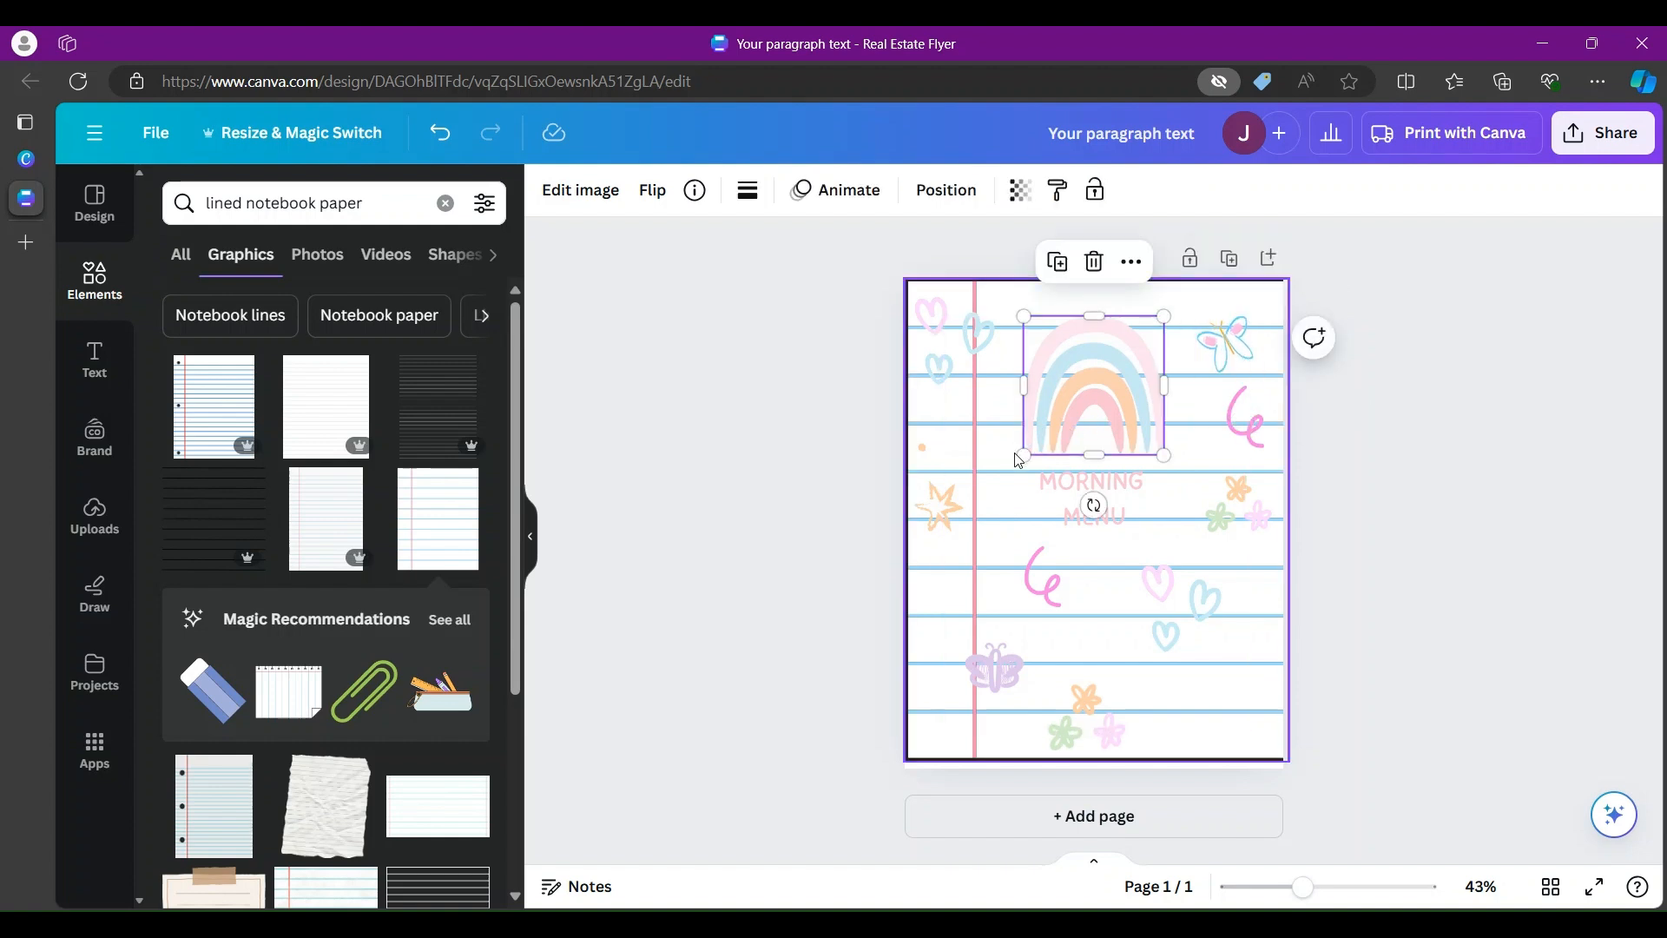
{"action": "left_click_drag", "start_coordinate": [1021, 458], "coordinate": [1018, 464]}
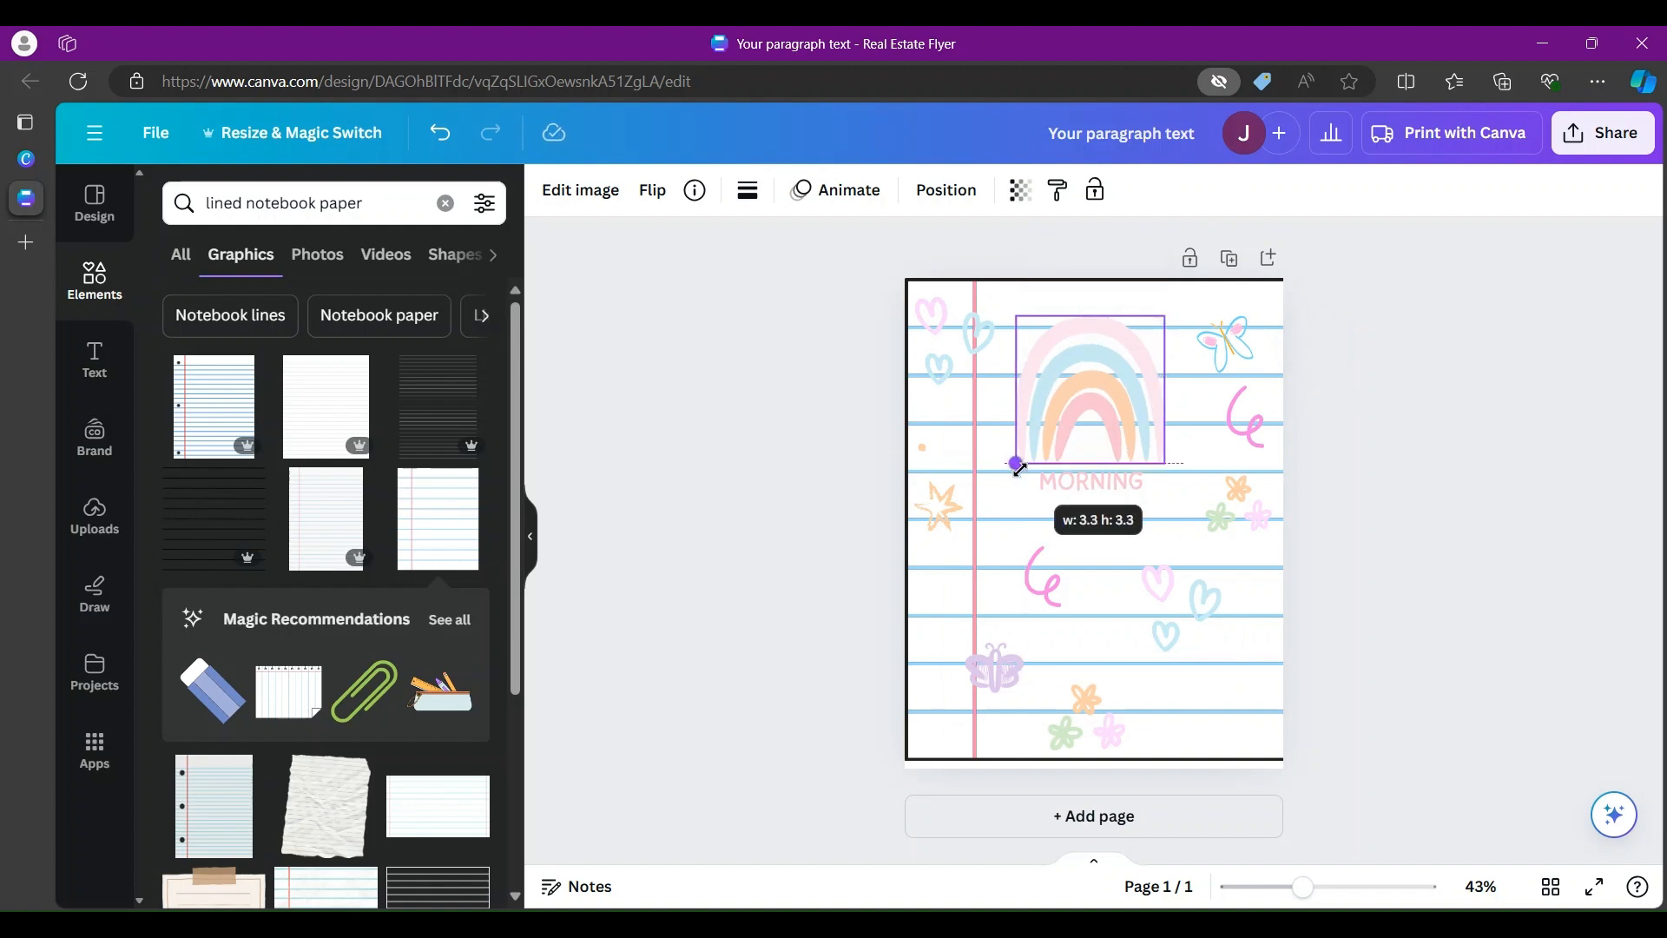
{"action": "left_click_drag", "start_coordinate": [1017, 464], "coordinate": [1012, 465]}
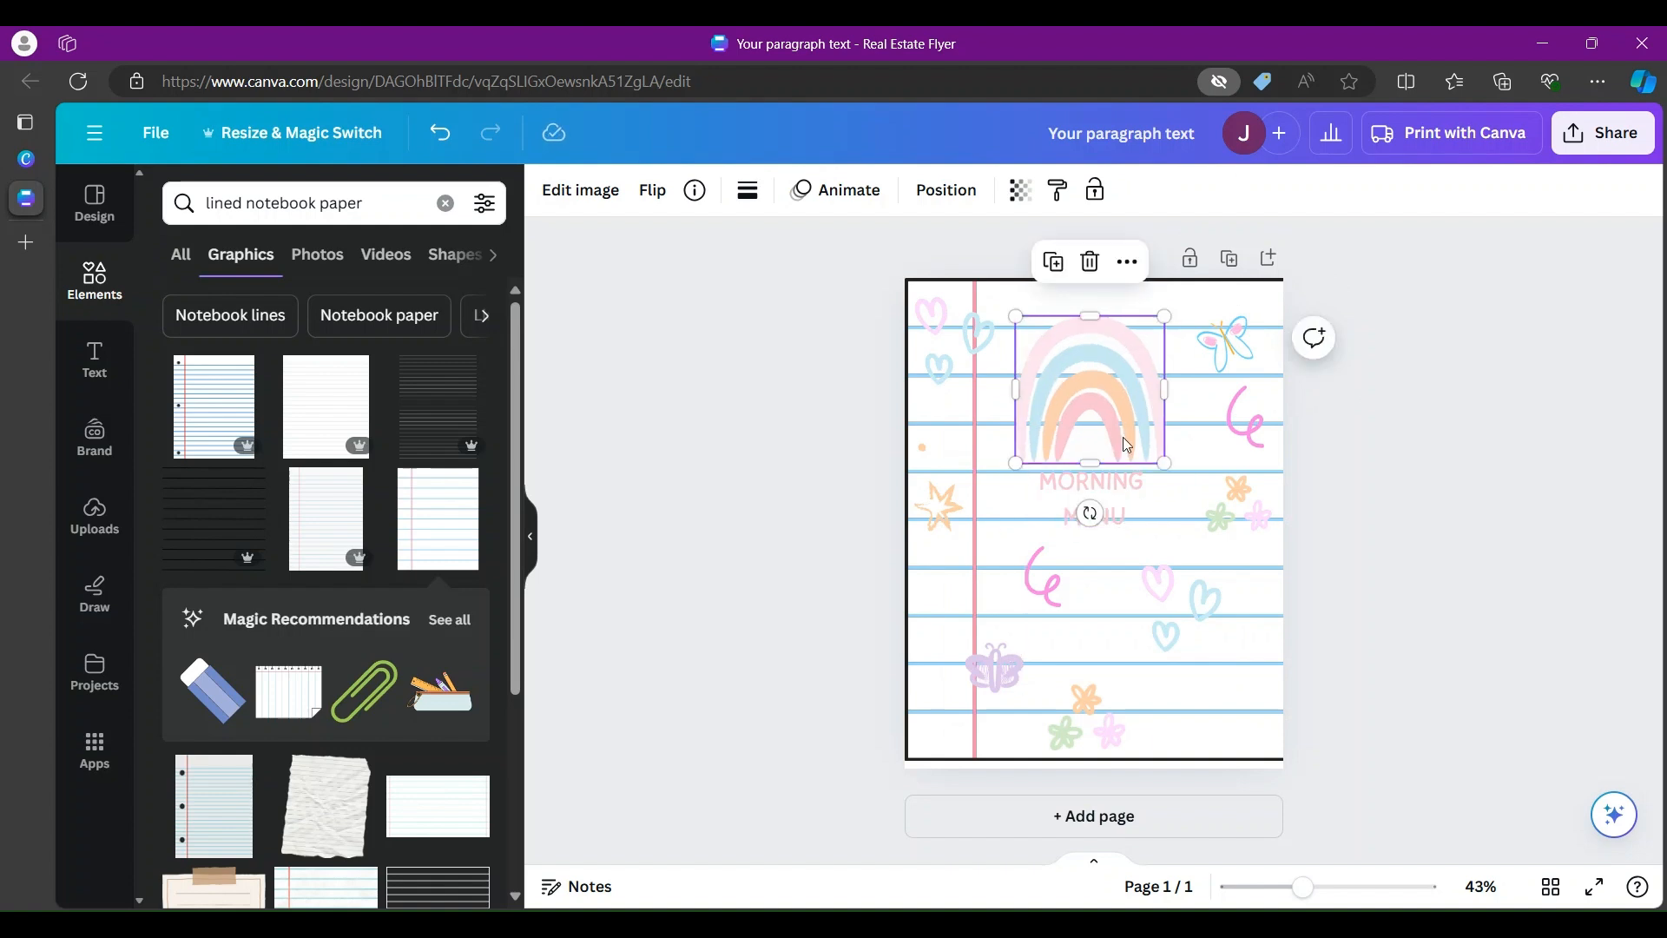
Step: Set the font of the title word MORNING to Chewy
{"action": "left_click", "coordinate": [1129, 508]}
{"action": "double_click", "coordinate": [1092, 516]}
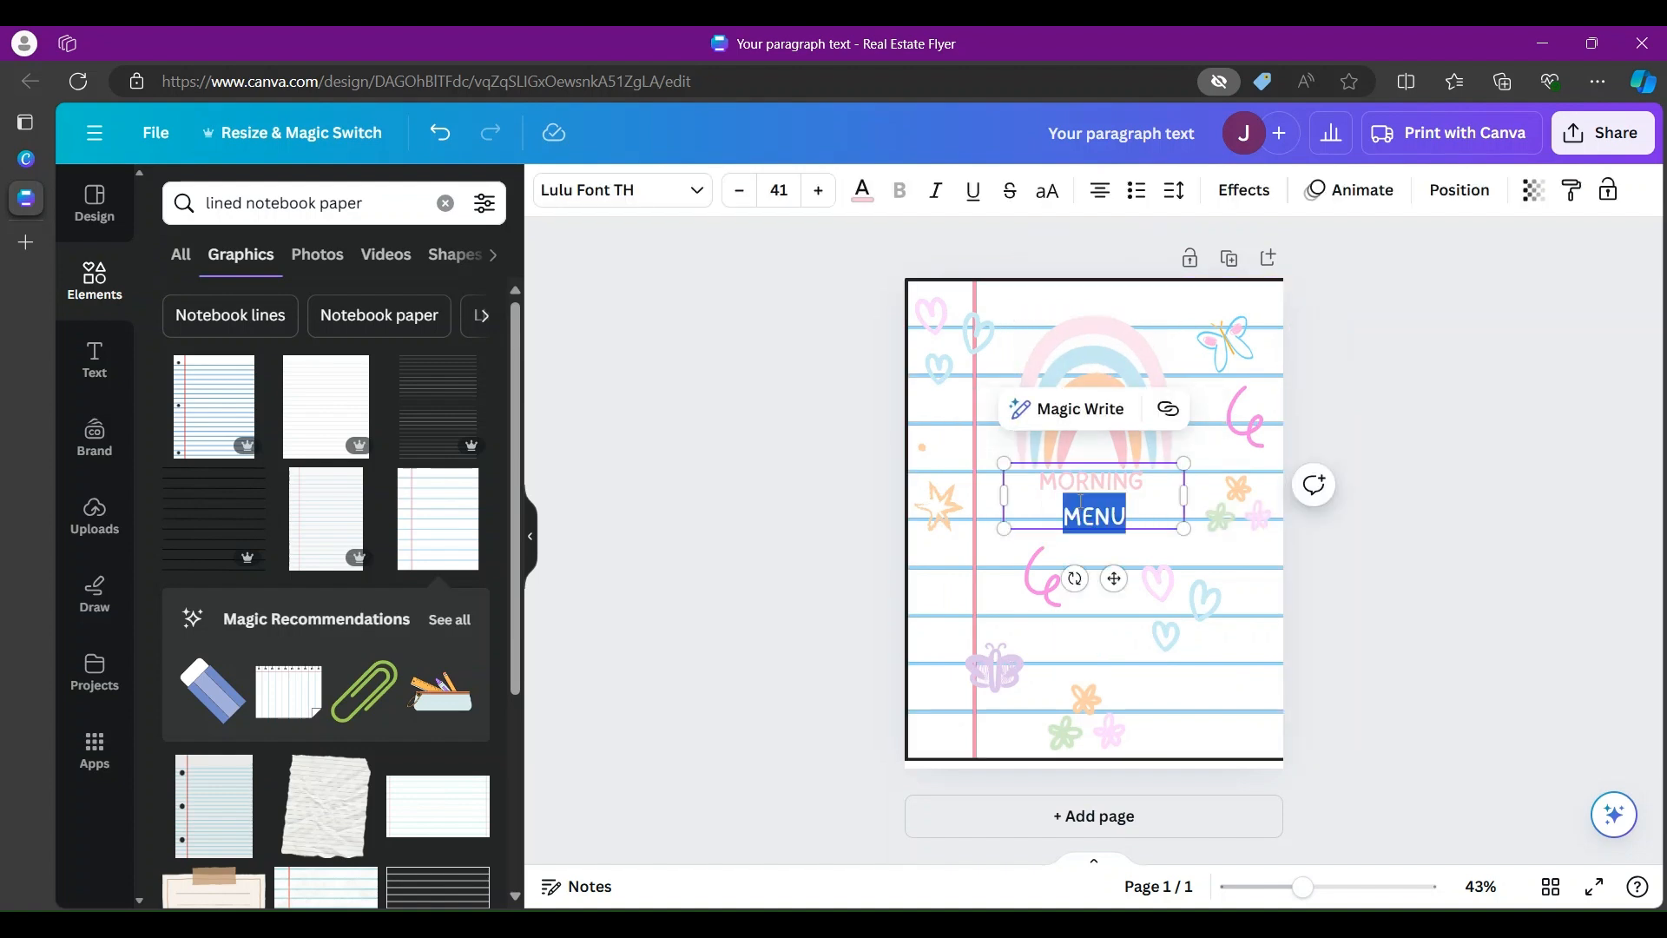
{"action": "double_click", "coordinate": [1077, 495]}
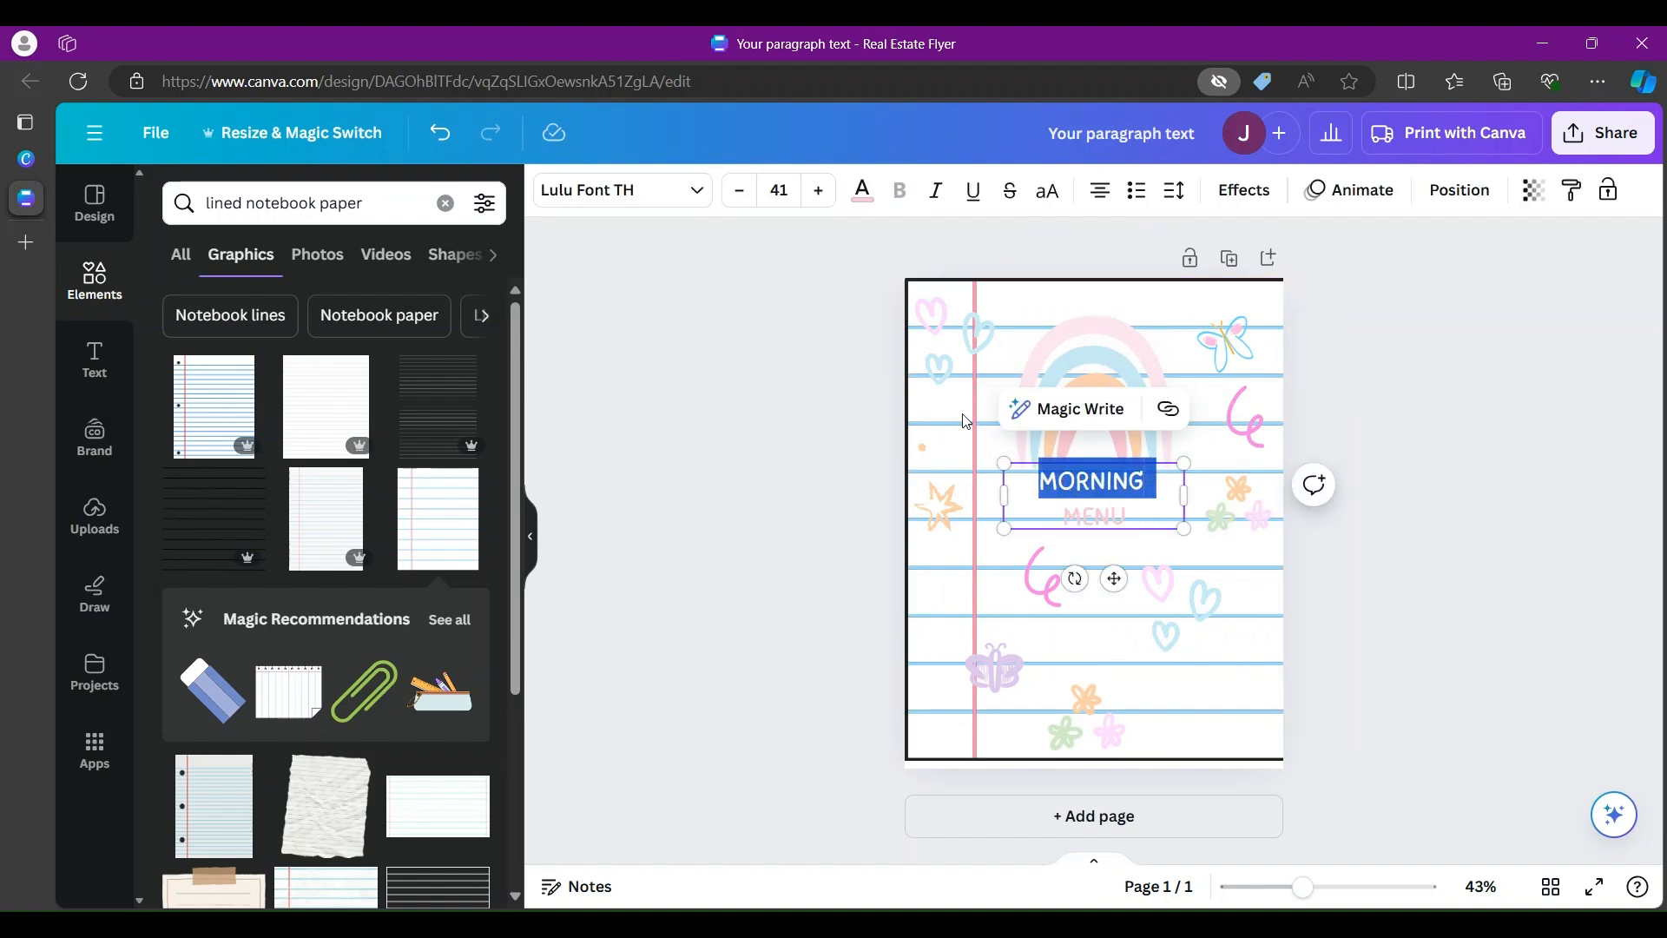
{"action": "key", "text": "Escape"}
{"action": "double_click", "coordinate": [1086, 487]}
{"action": "left_click", "coordinate": [624, 191]}
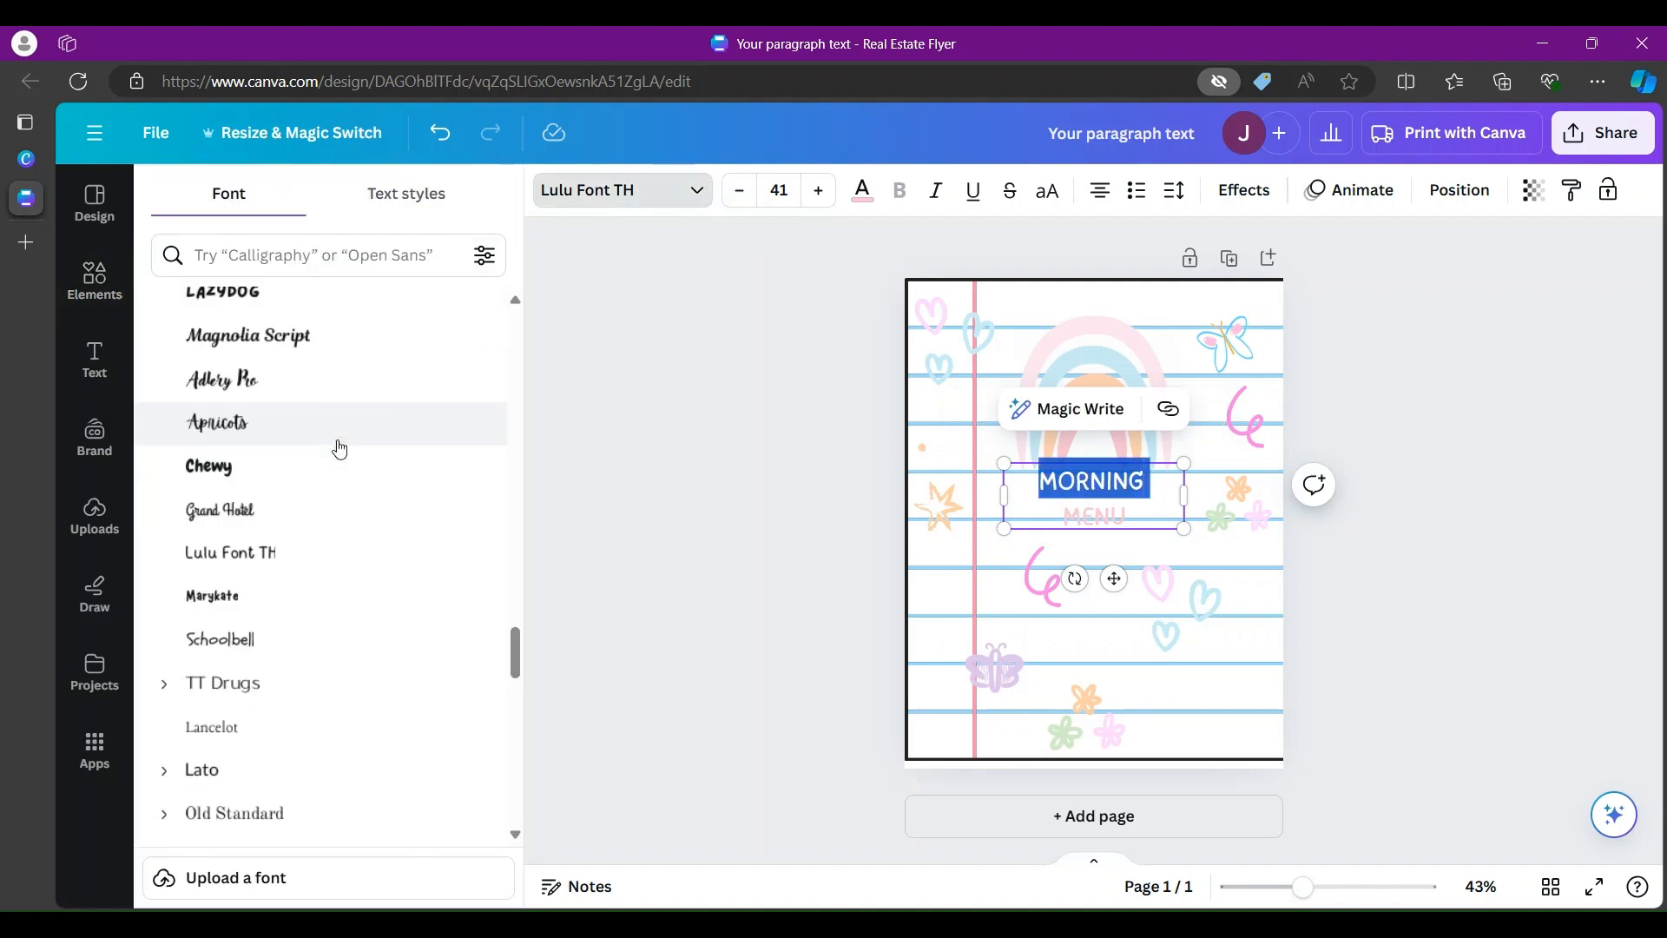
{"action": "left_click", "coordinate": [212, 467]}
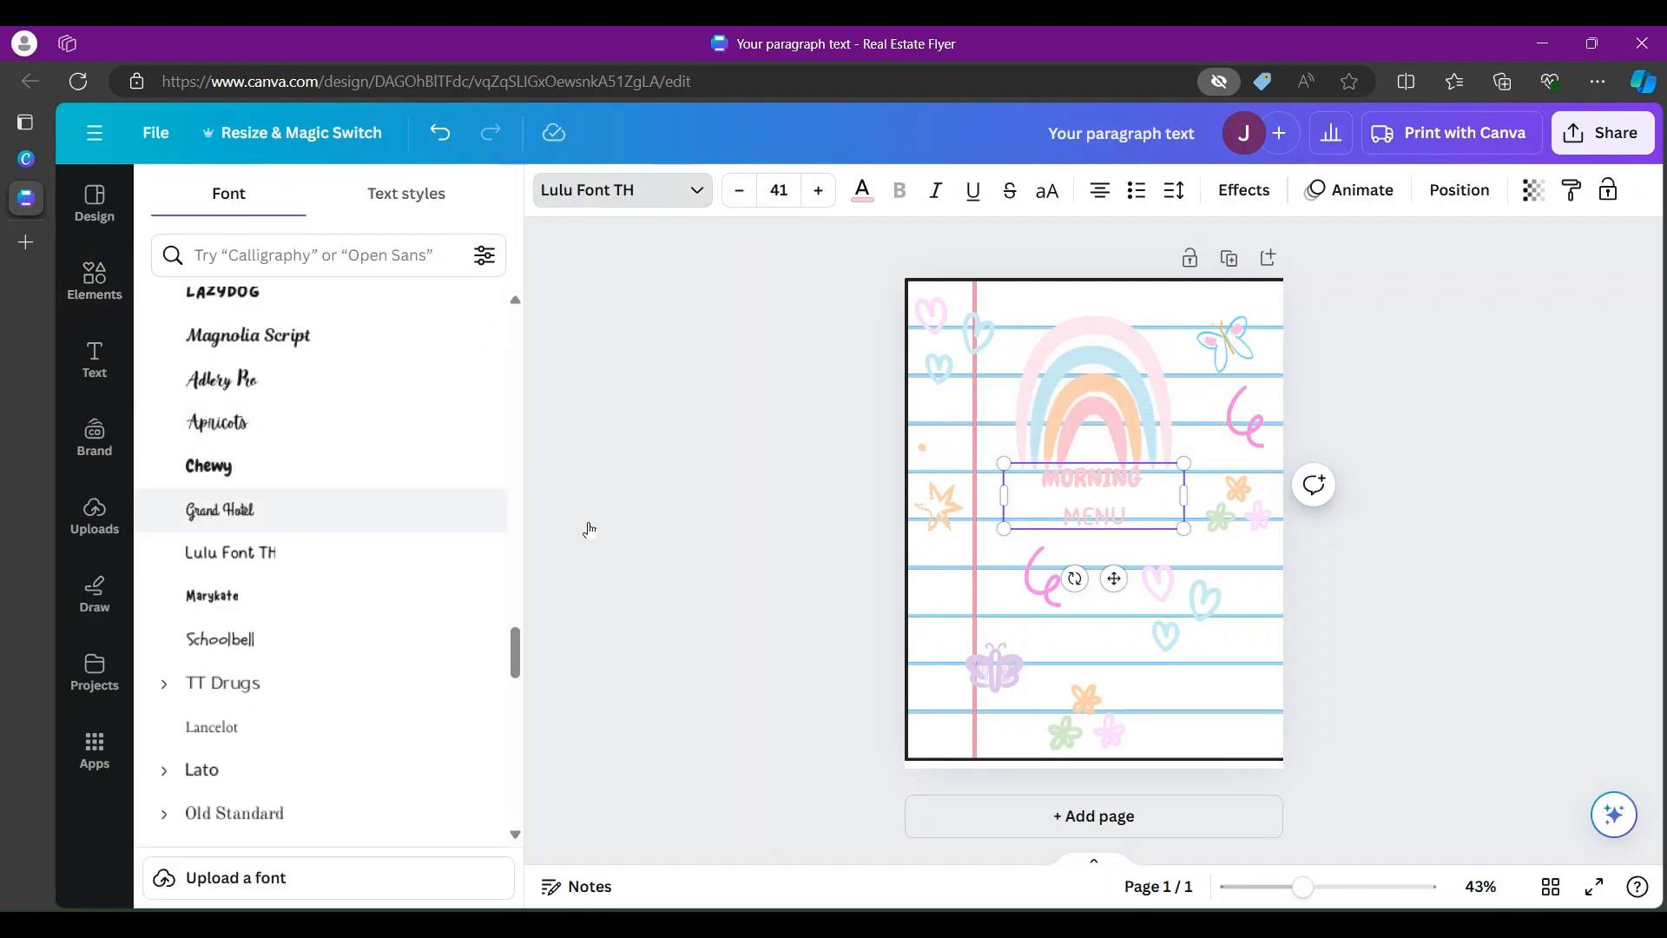
Step: Change the font of the word MORNING to Abstracted Dream
{"action": "left_click", "coordinate": [518, 834]}
{"action": "scroll", "coordinate": [524, 840], "scroll_direction": "down", "scroll_amount": 20}
{"action": "scroll", "coordinate": [525, 840], "scroll_direction": "down", "scroll_amount": 20}
{"action": "scroll", "coordinate": [524, 840], "scroll_direction": "down", "scroll_amount": 10}
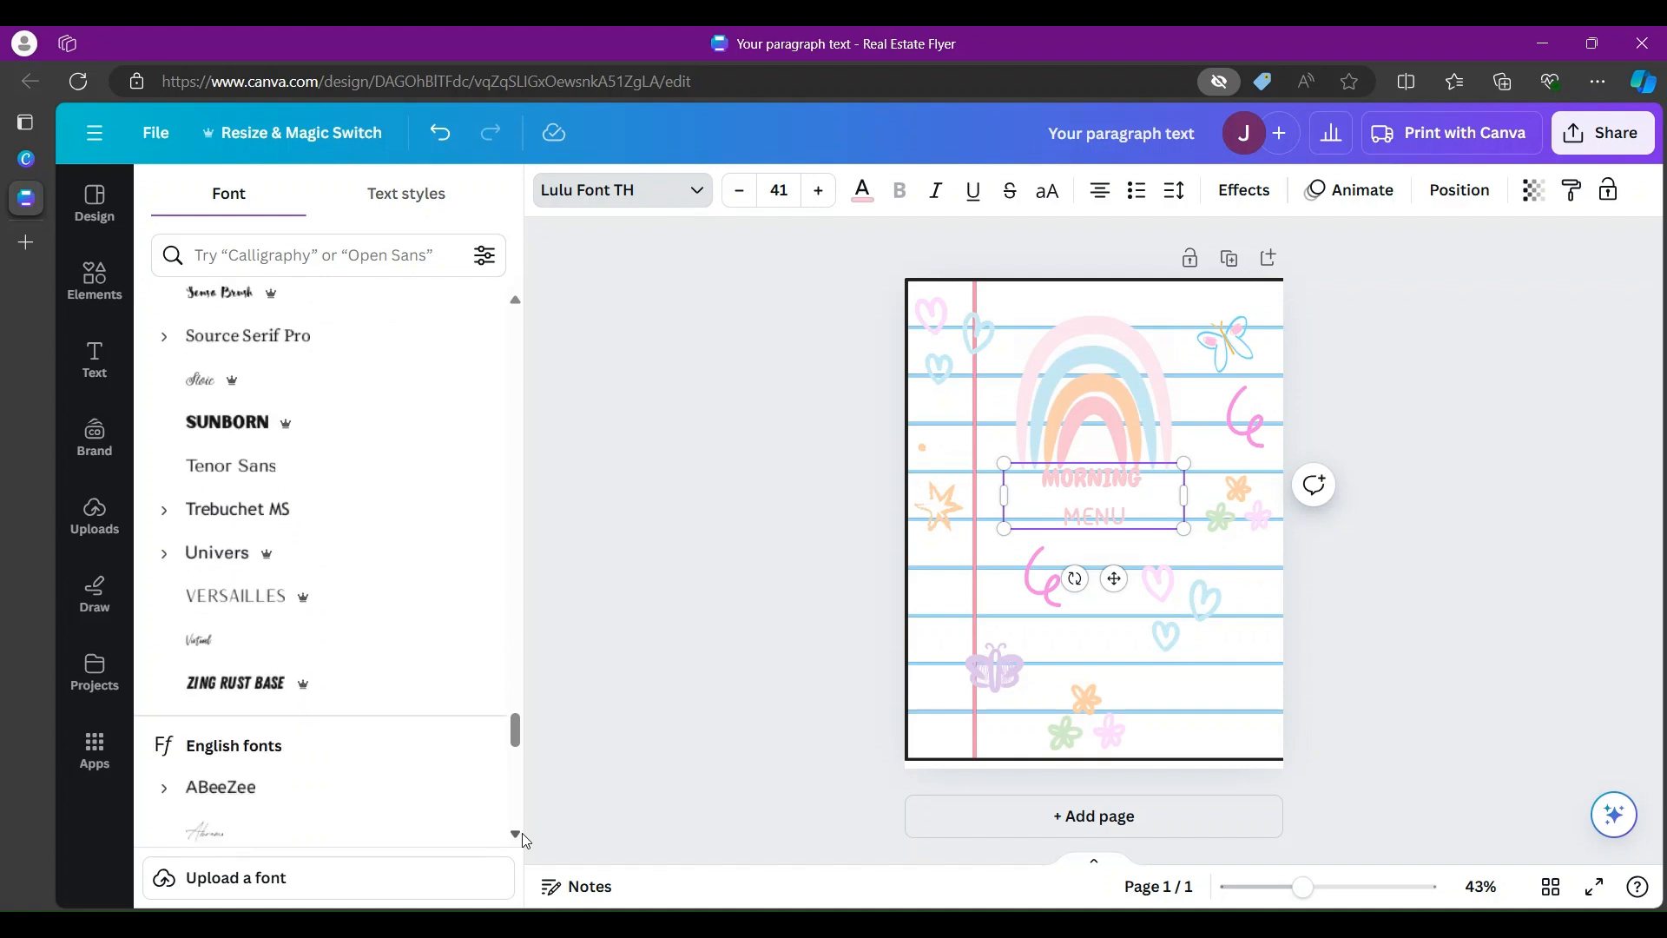
{"action": "double_click", "coordinate": [1074, 483]}
{"action": "left_click", "coordinate": [304, 745]}
Step: Recolor the title words MORNING and MENU with the lighter purple of the Brand Kit palette
{"action": "double_click", "coordinate": [1101, 513]}
{"action": "double_click", "coordinate": [1092, 477]}
{"action": "left_click", "coordinate": [863, 189]}
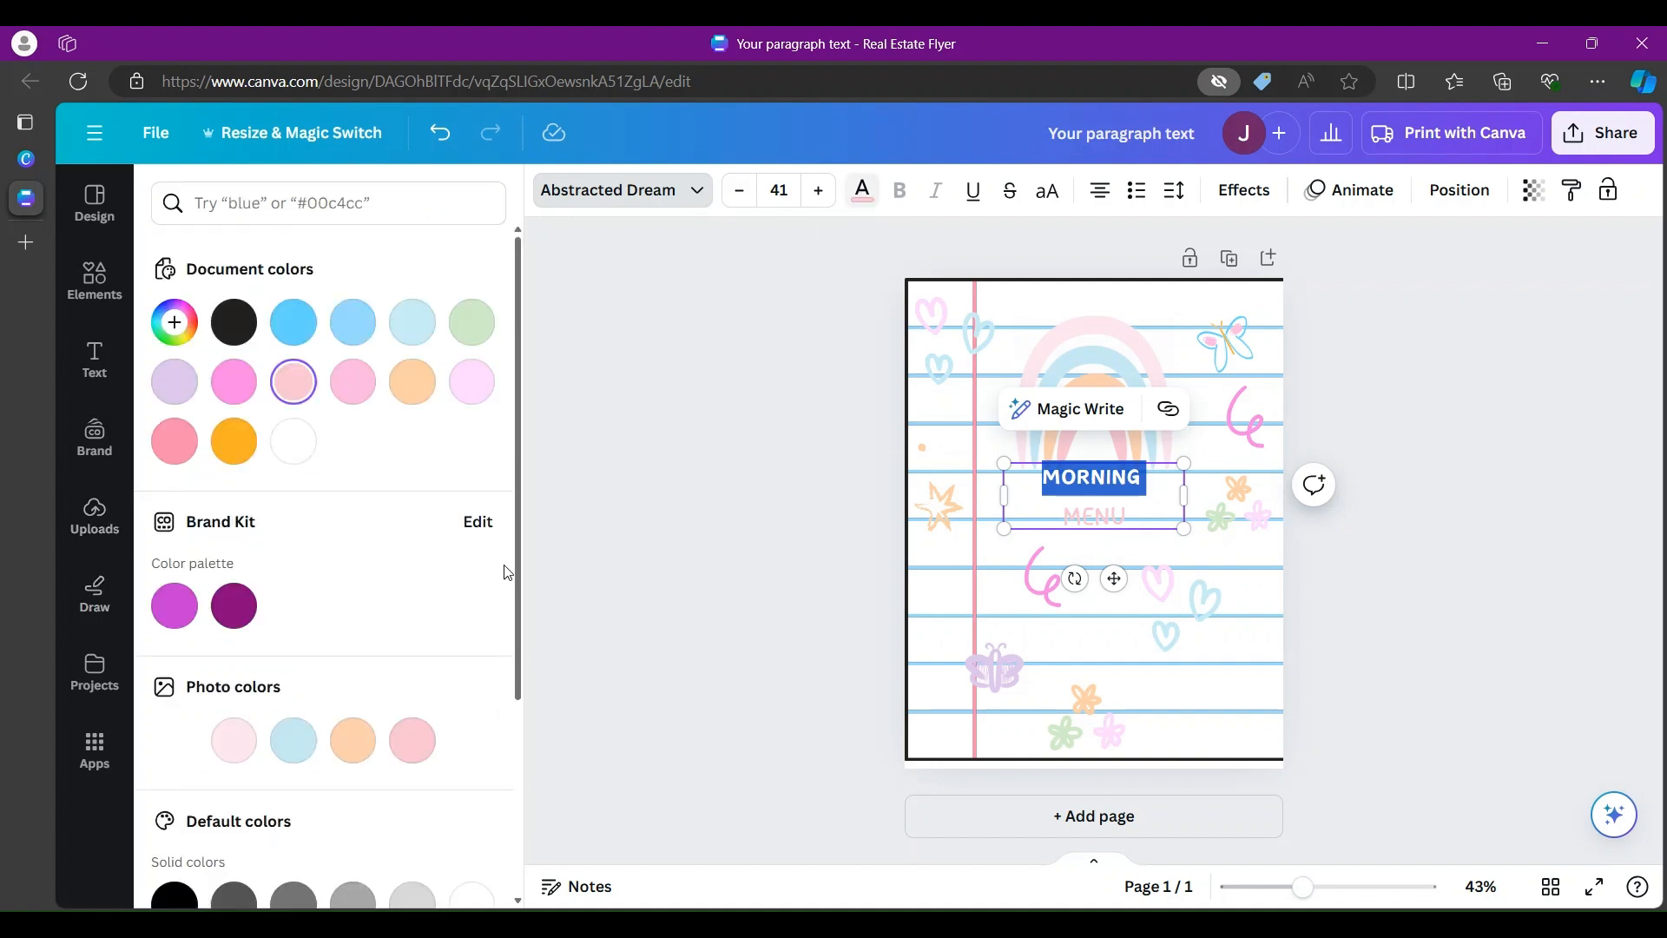
{"action": "left_click", "coordinate": [175, 605]}
{"action": "left_click", "coordinate": [1272, 521]}
{"action": "double_click", "coordinate": [1094, 515]}
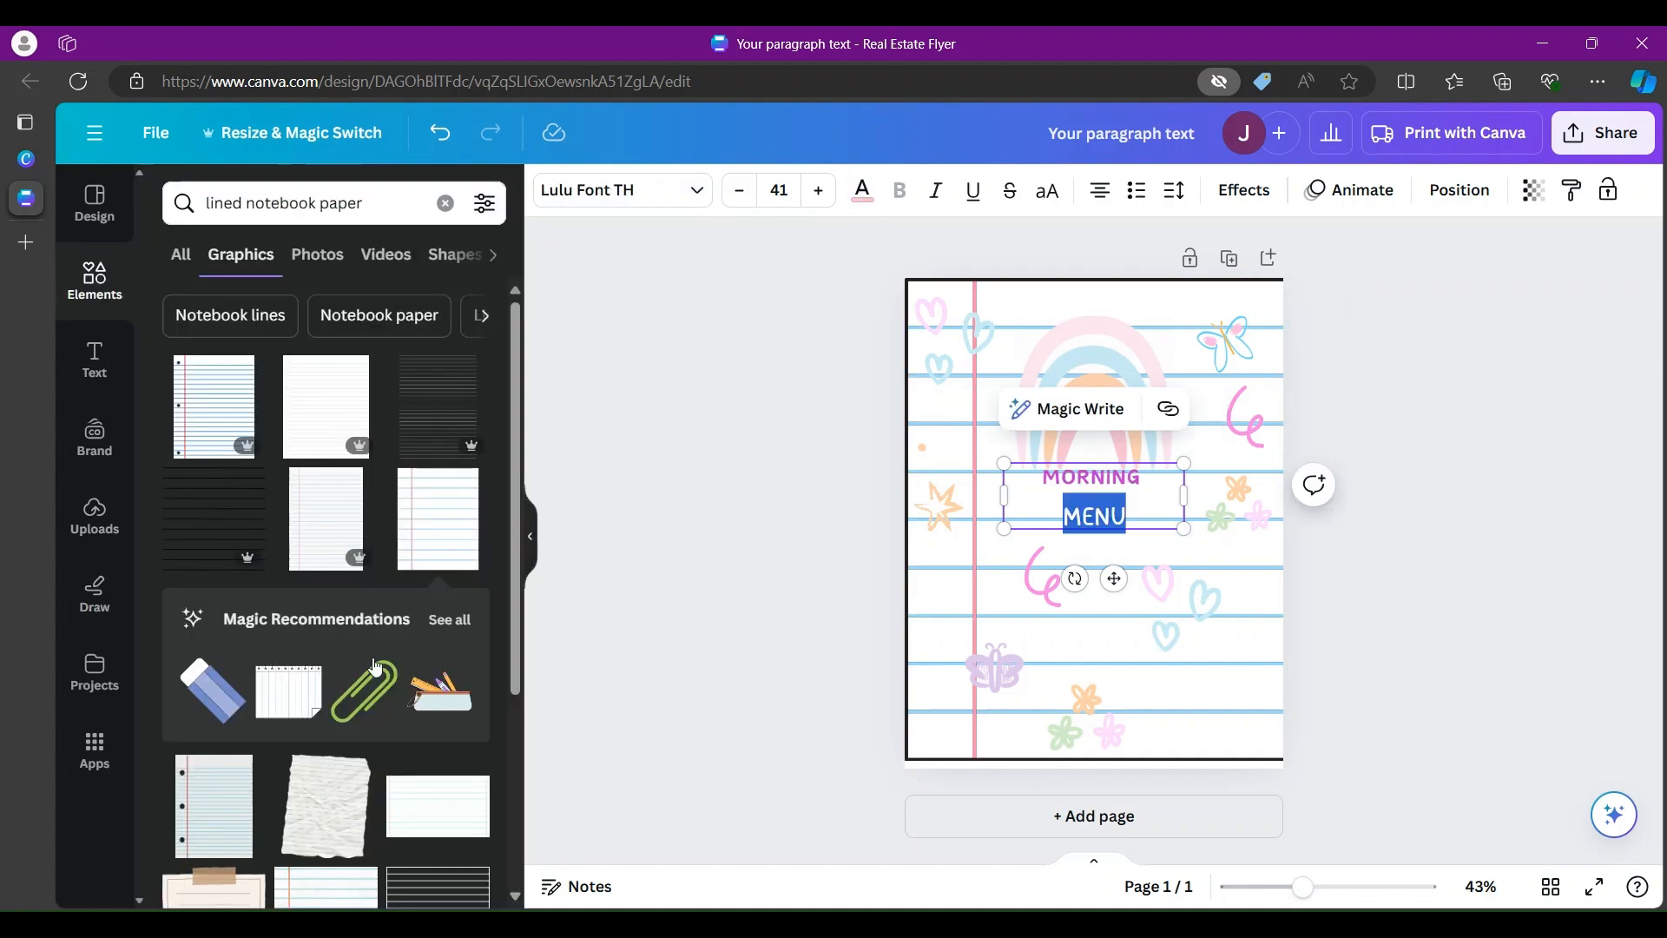
{"action": "left_click", "coordinate": [862, 189]}
{"action": "left_click", "coordinate": [158, 625]}
{"action": "left_click", "coordinate": [608, 586]}
{"action": "left_click", "coordinate": [1209, 561]}
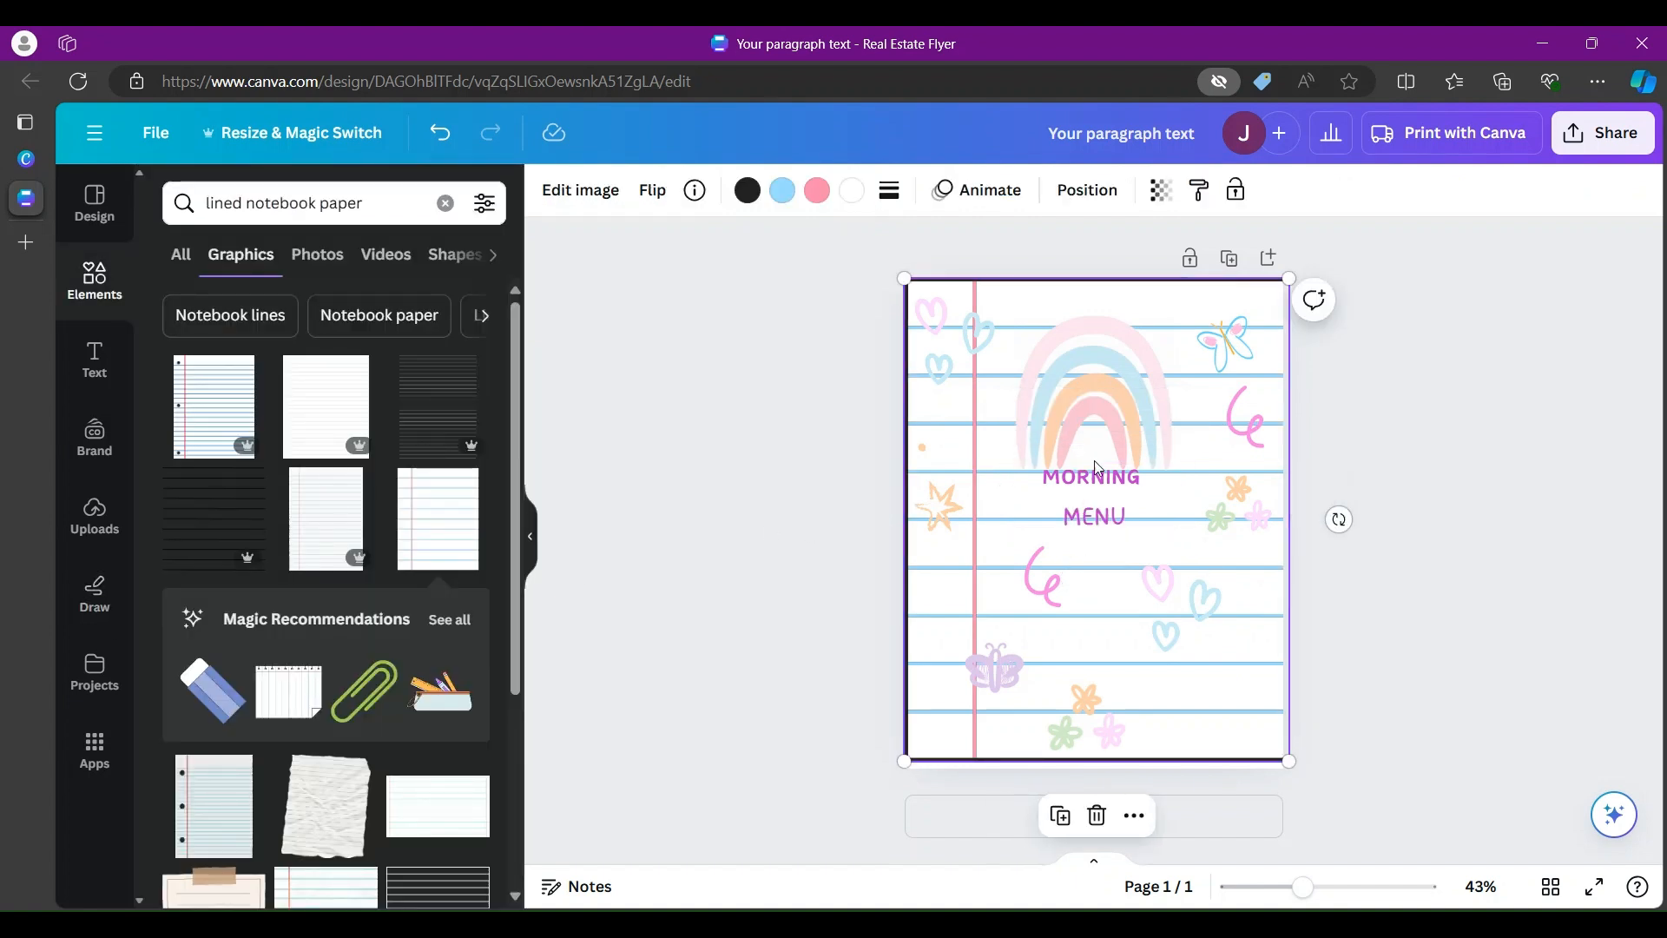
Step: Set the font of the word MORNING back to Lulu Font TH to match MENU
{"action": "double_click", "coordinate": [1122, 516]}
{"action": "double_click", "coordinate": [1096, 475]}
{"action": "left_click", "coordinate": [675, 187]}
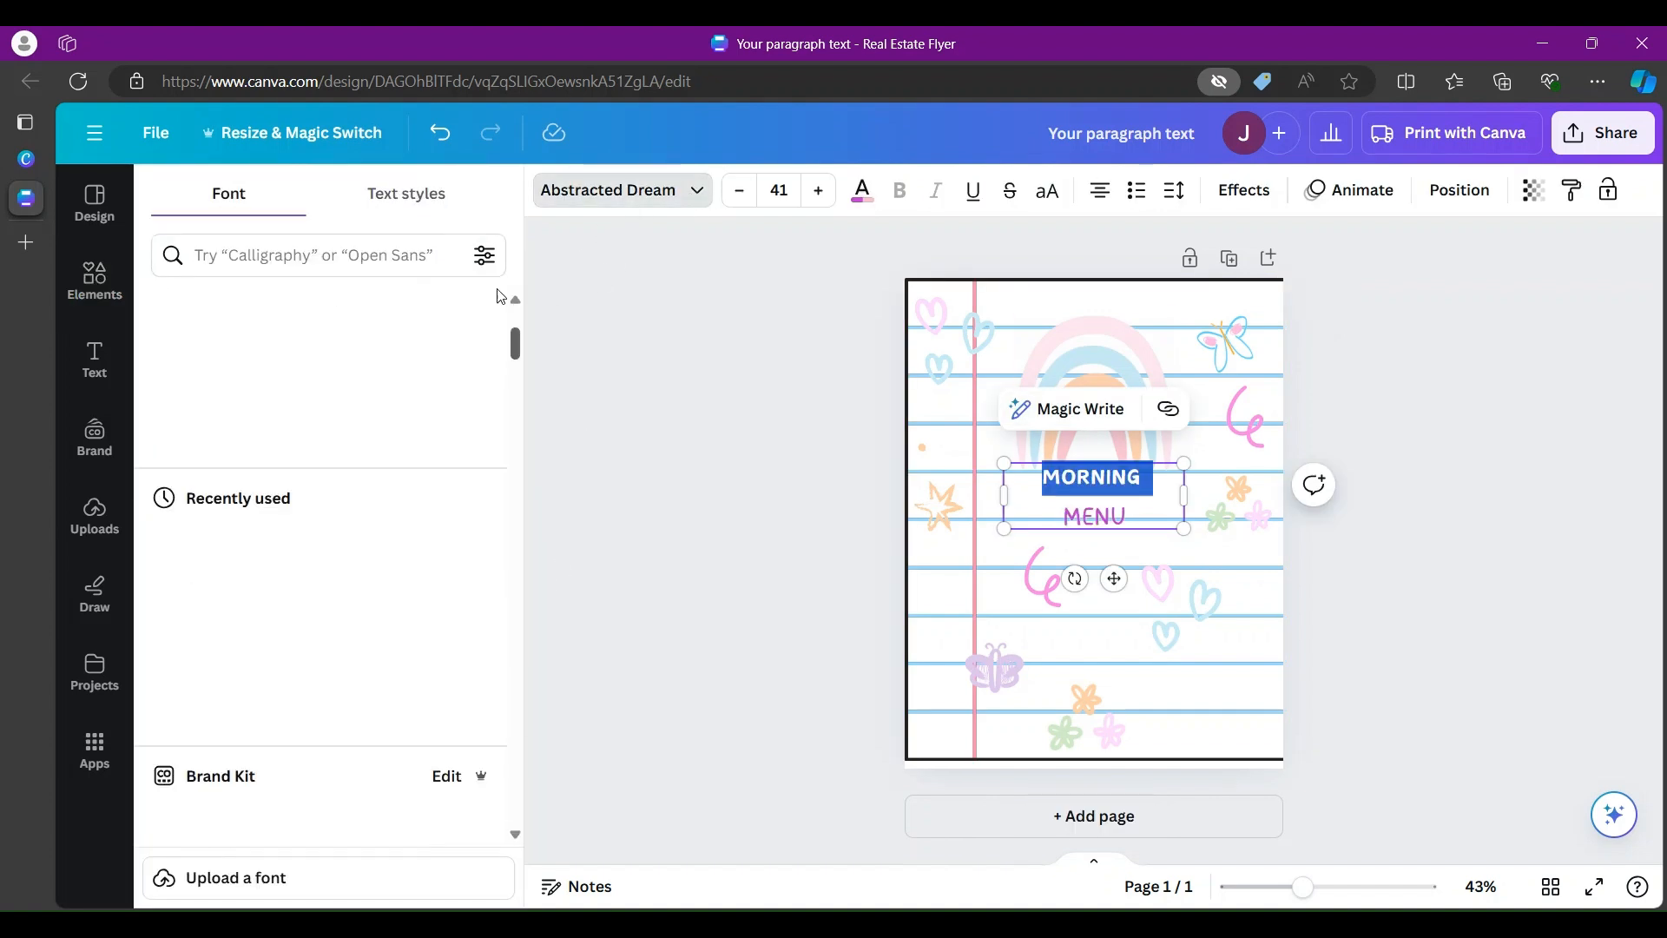
{"action": "left_click", "coordinate": [271, 453]}
{"action": "key", "text": "Escape"}
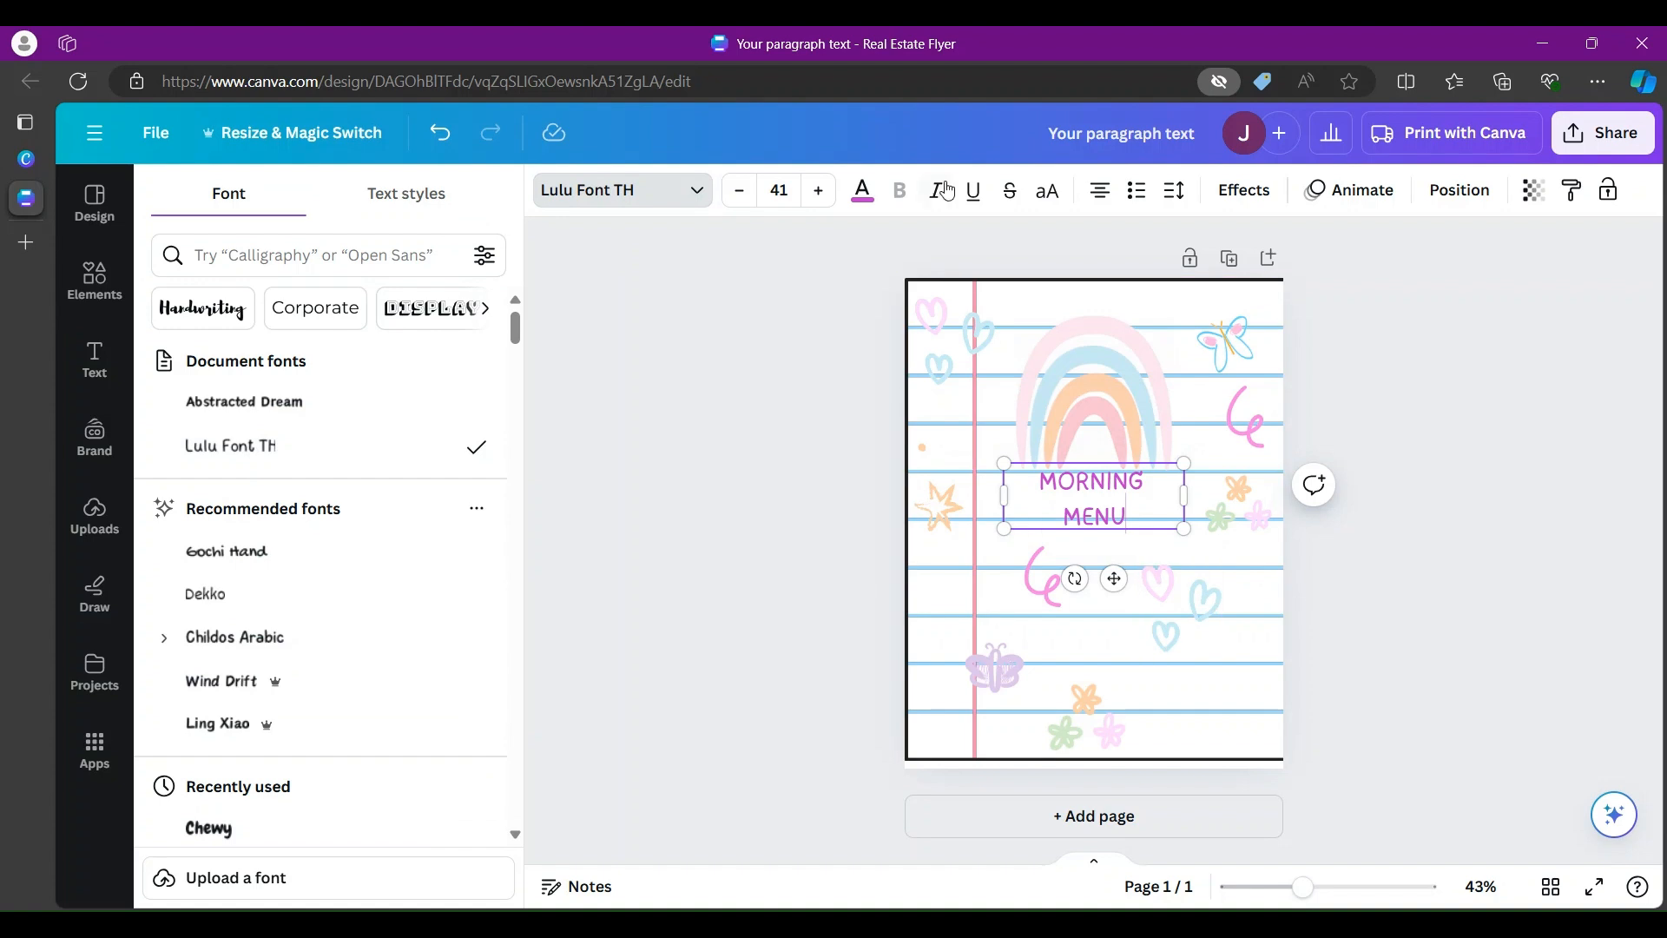
{"action": "left_click", "coordinate": [1440, 550]}
Step: Nudge the decorations: lower hearts slightly left, the squiggle below the title right, and the orange star and upper hearts down
{"action": "mouse_move", "coordinate": [1190, 626]}
{"action": "left_mouse_down"}
{"action": "mouse_move", "coordinate": [1226, 627]}
{"action": "mouse_move", "coordinate": [1181, 625]}
{"action": "left_mouse_up"}
{"action": "left_click_drag", "start_coordinate": [1037, 569], "coordinate": [1062, 570]}
{"action": "left_click", "coordinate": [991, 677]}
{"action": "left_click_drag", "start_coordinate": [943, 518], "coordinate": [947, 562]}
{"action": "left_click_drag", "start_coordinate": [941, 365], "coordinate": [944, 385]}
{"action": "left_click", "coordinate": [807, 369]}
Step: Search the graphics elements for "fairy wand"
{"action": "left_click", "coordinate": [409, 202]}
{"action": "left_click", "coordinate": [387, 203]}
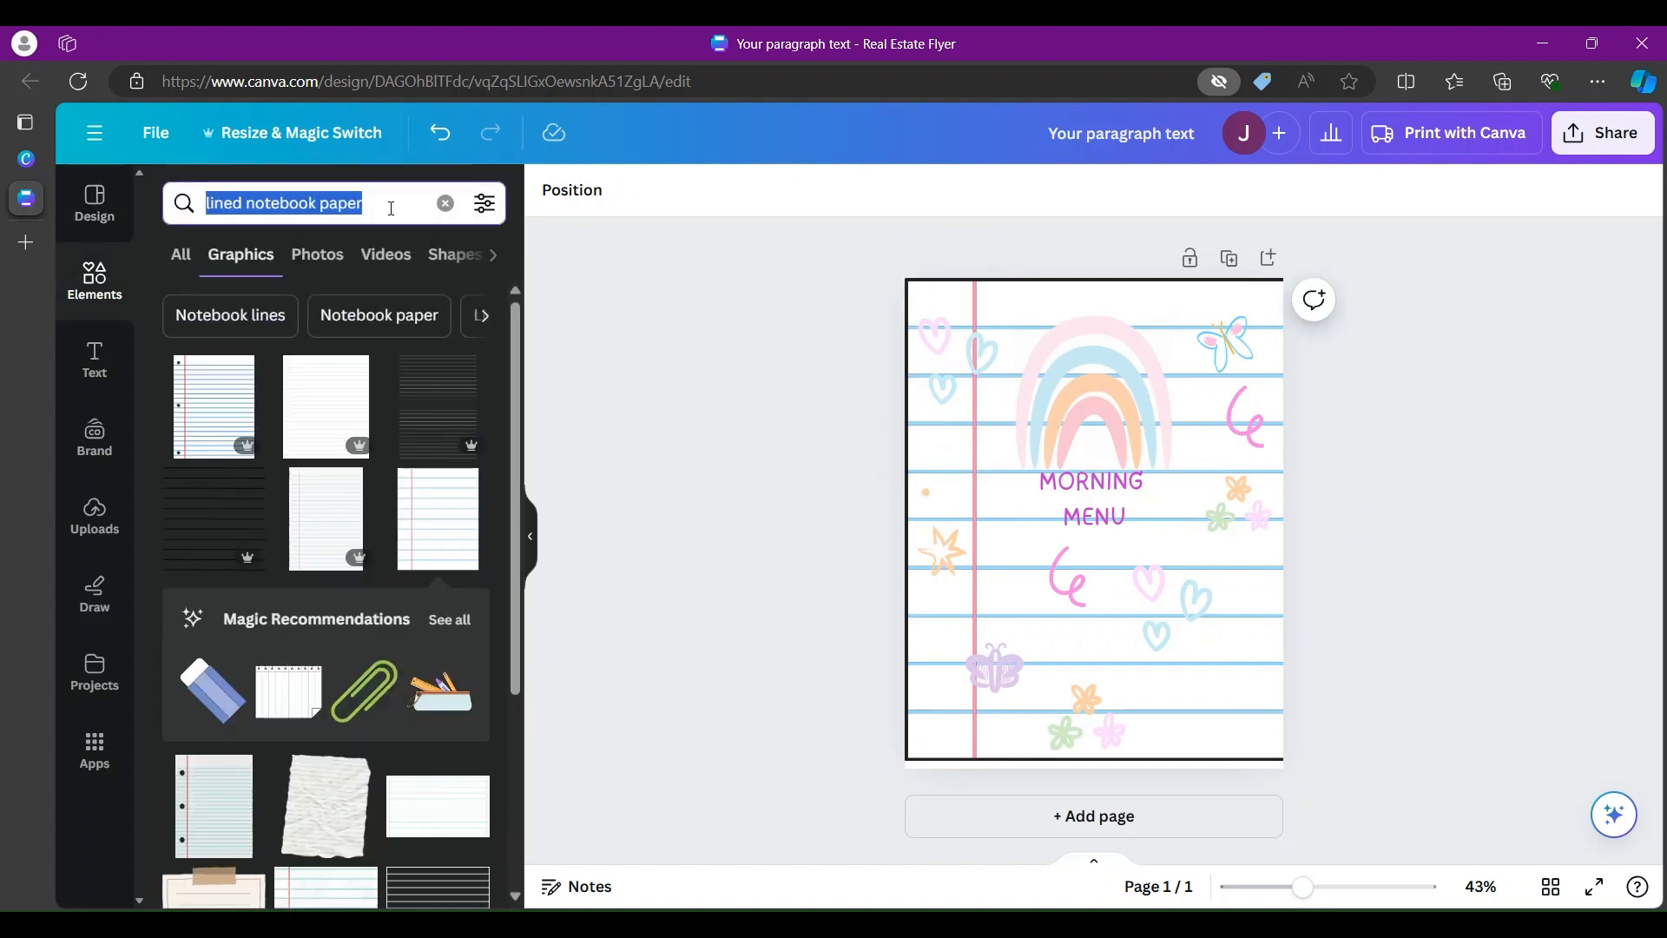
{"action": "type", "text": "FAIRY WAND"}
{"action": "left_click", "coordinate": [272, 280]}
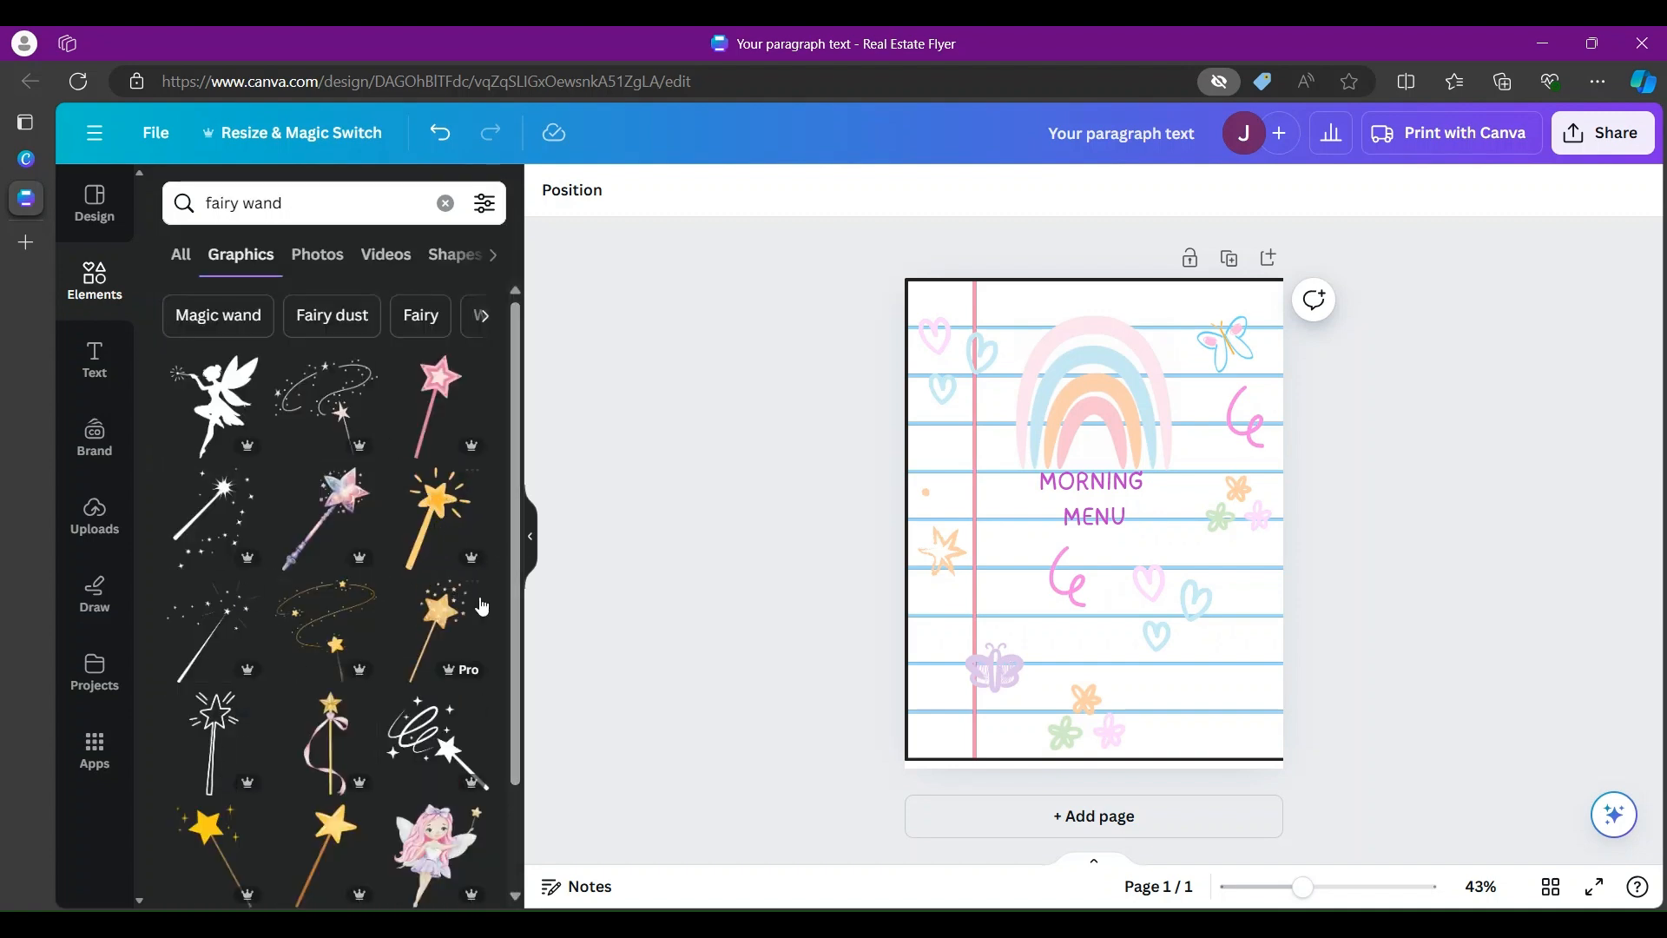
Step: Try out the pink heart-star wand with ribbons and the orange star wand with a pink handle, removing each from the page
{"action": "left_click_drag", "start_coordinate": [512, 623], "coordinate": [503, 858]}
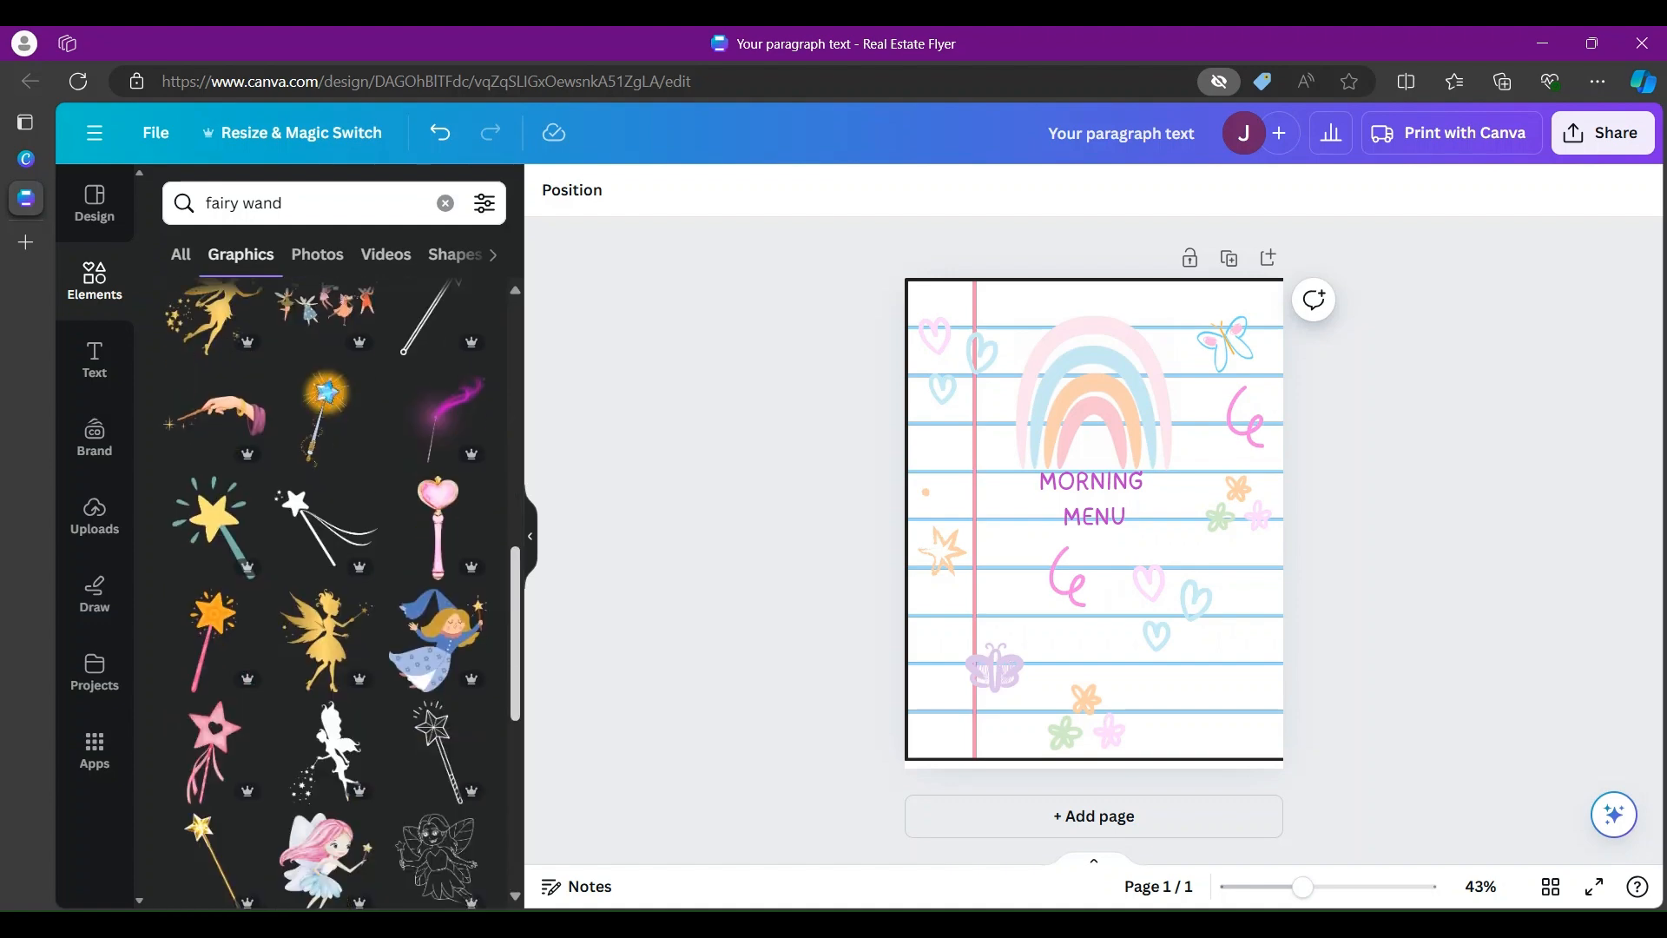
{"action": "left_click", "coordinate": [217, 721]}
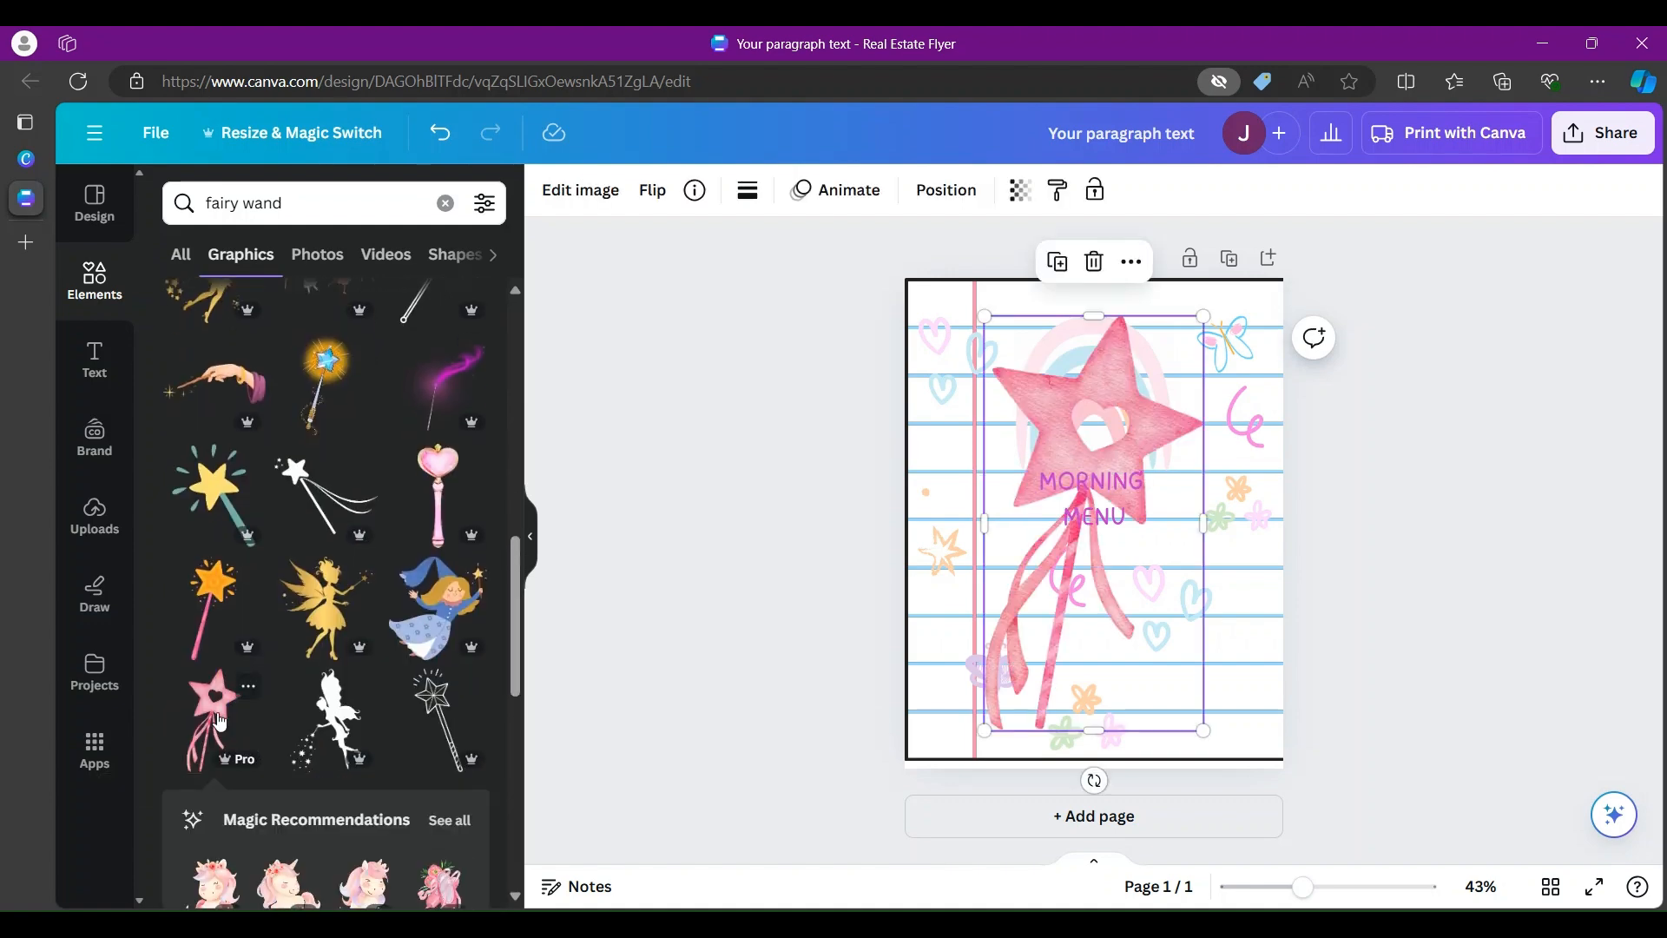
{"action": "left_click_drag", "start_coordinate": [984, 731], "coordinate": [1127, 460]}
{"action": "left_click_drag", "start_coordinate": [1161, 370], "coordinate": [1222, 675]}
{"action": "left_click", "coordinate": [1215, 552]}
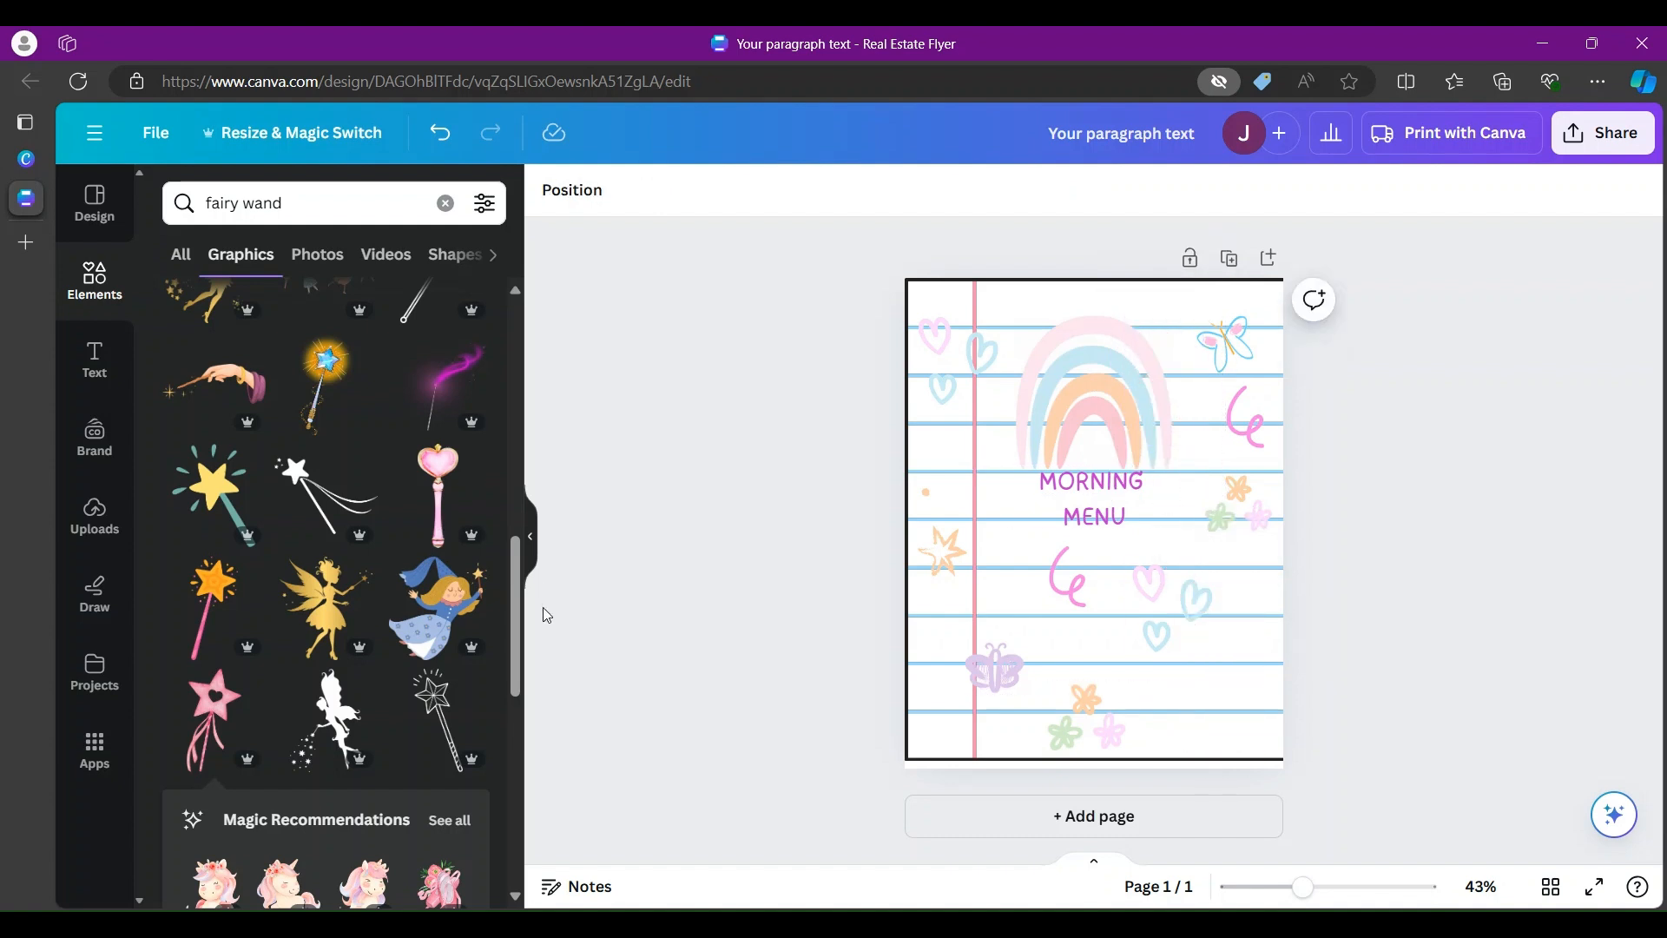
{"action": "left_click", "coordinate": [213, 608]}
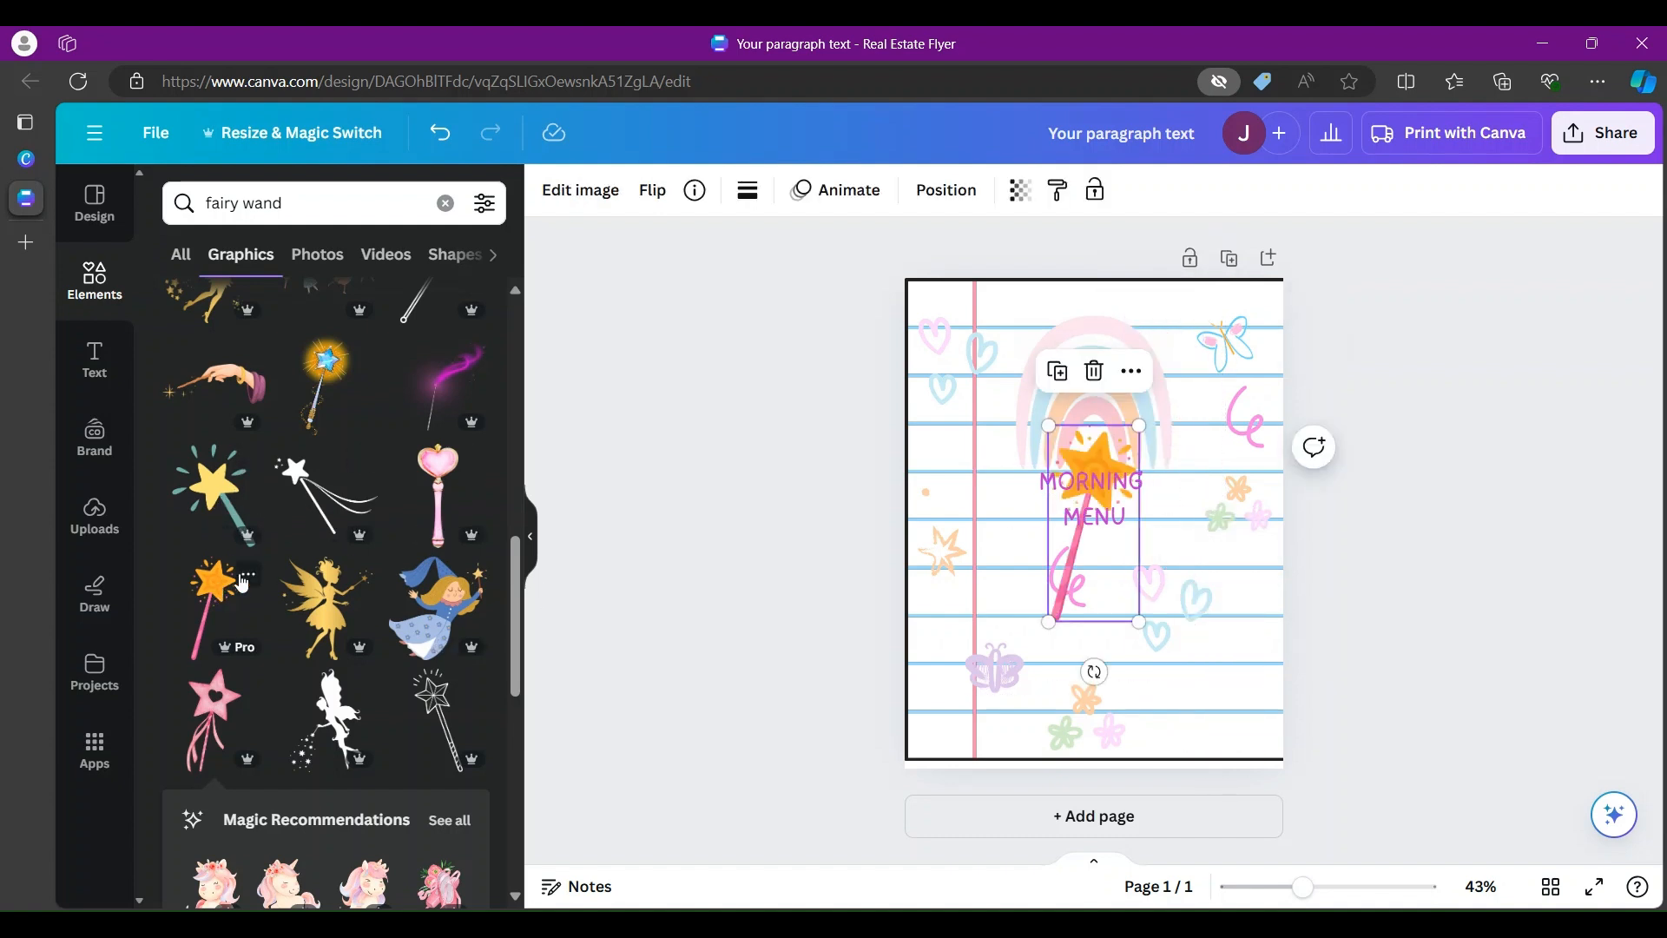
{"action": "left_click", "coordinate": [1085, 379]}
Step: Add the golden star wand with radiating rays and place it in the page's lower right corner
{"action": "scroll", "coordinate": [512, 556], "scroll_direction": "up", "scroll_amount": 4}
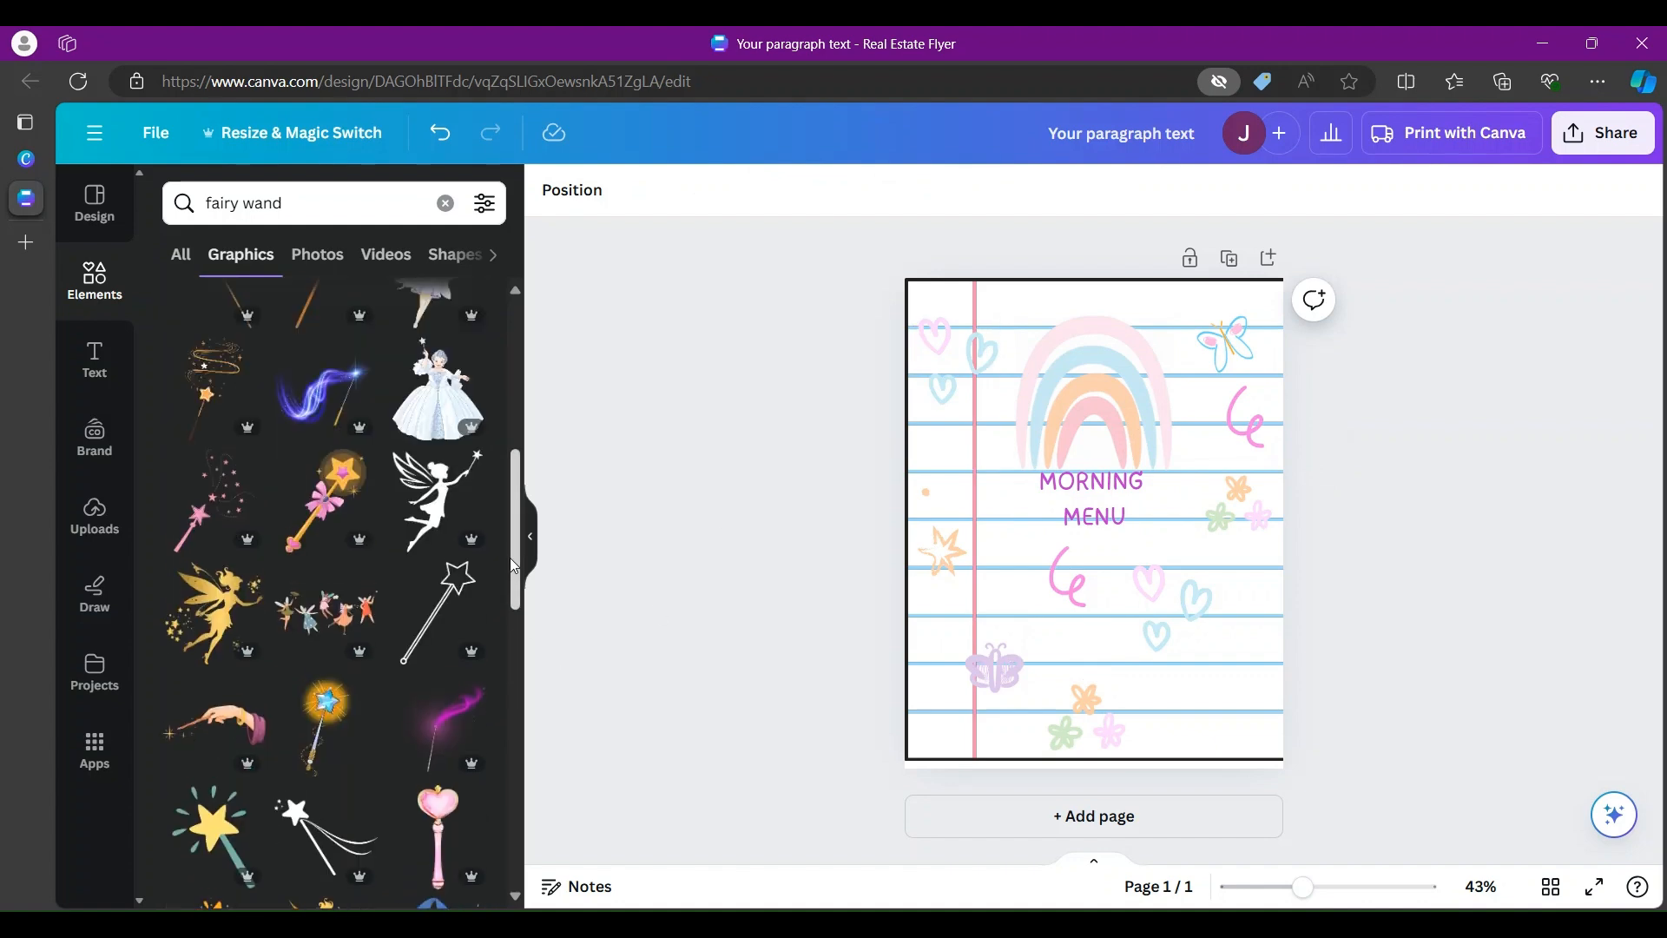
{"action": "scroll", "coordinate": [508, 556], "scroll_direction": "up", "scroll_amount": 5}
{"action": "left_click", "coordinate": [438, 518]}
{"action": "left_click_drag", "start_coordinate": [1152, 741], "coordinate": [1212, 716]}
{"action": "left_click", "coordinate": [1432, 655]}
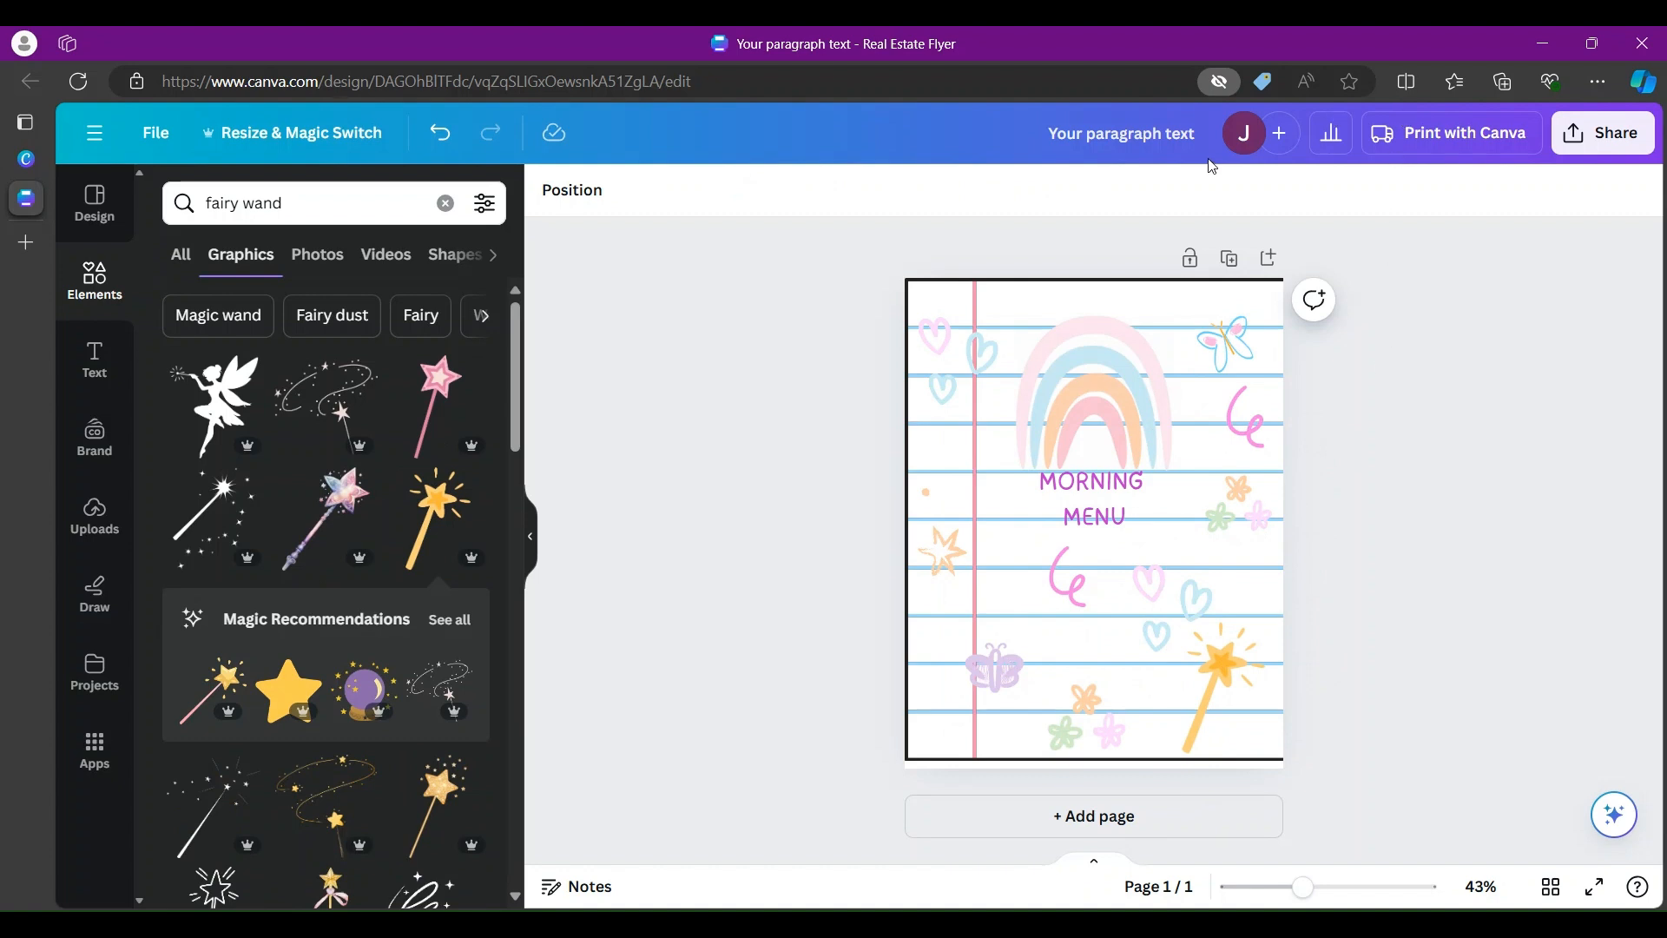
{"action": "left_click", "coordinate": [1103, 514]}
{"action": "double_click", "coordinate": [1096, 516]}
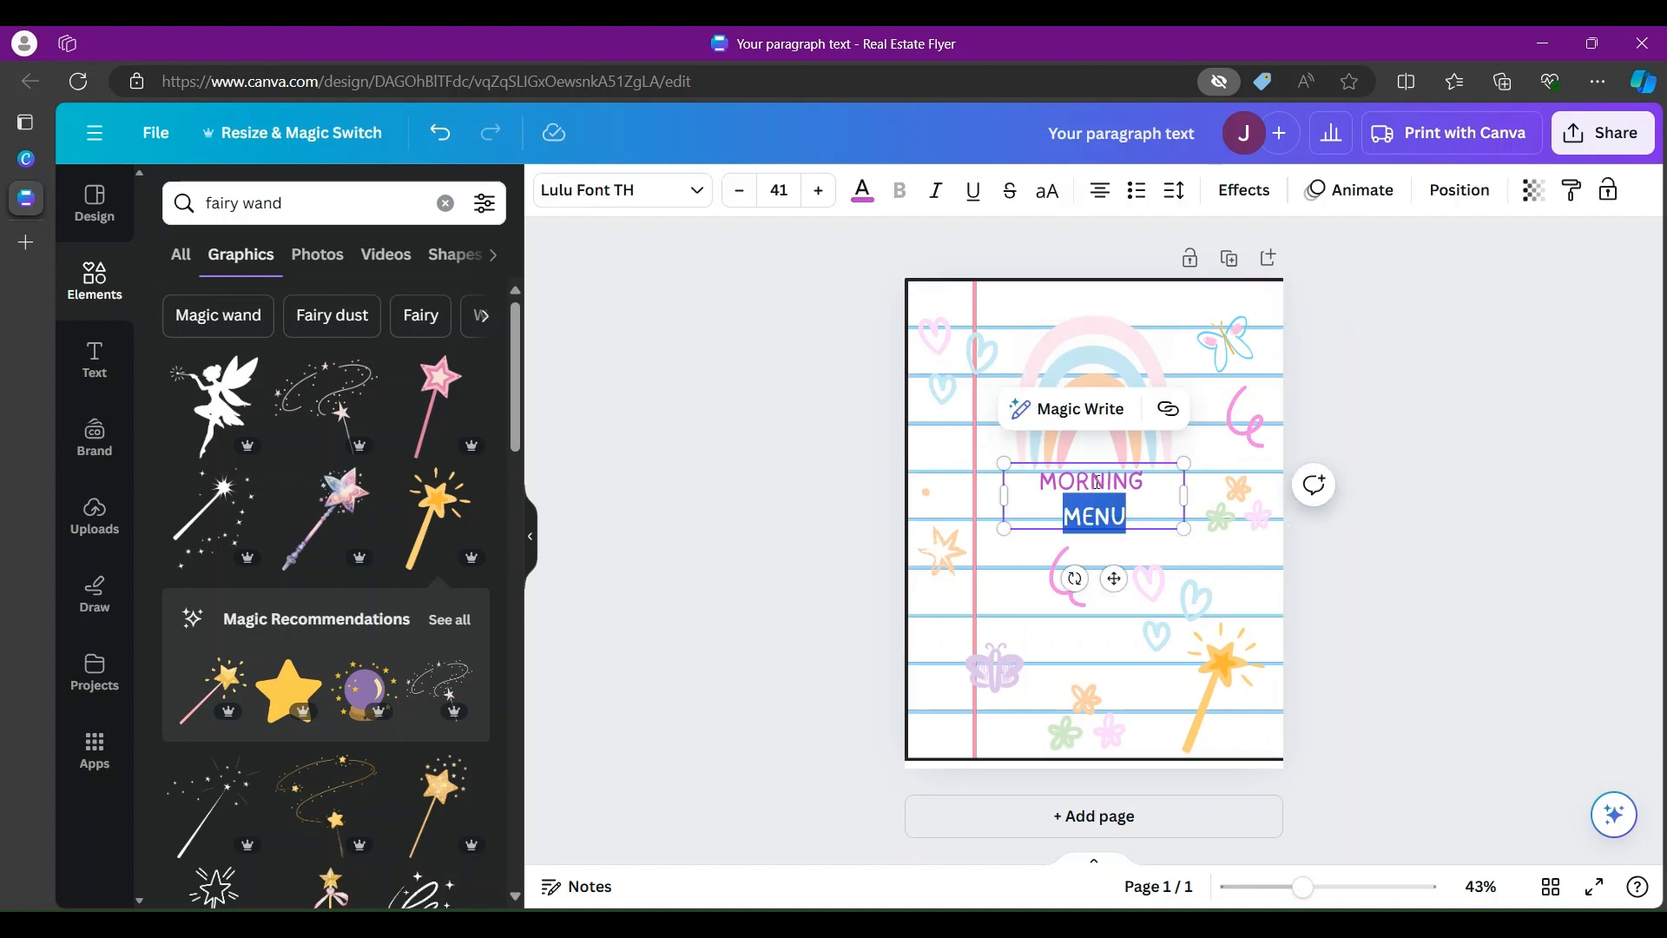
{"action": "double_click", "coordinate": [1094, 479]}
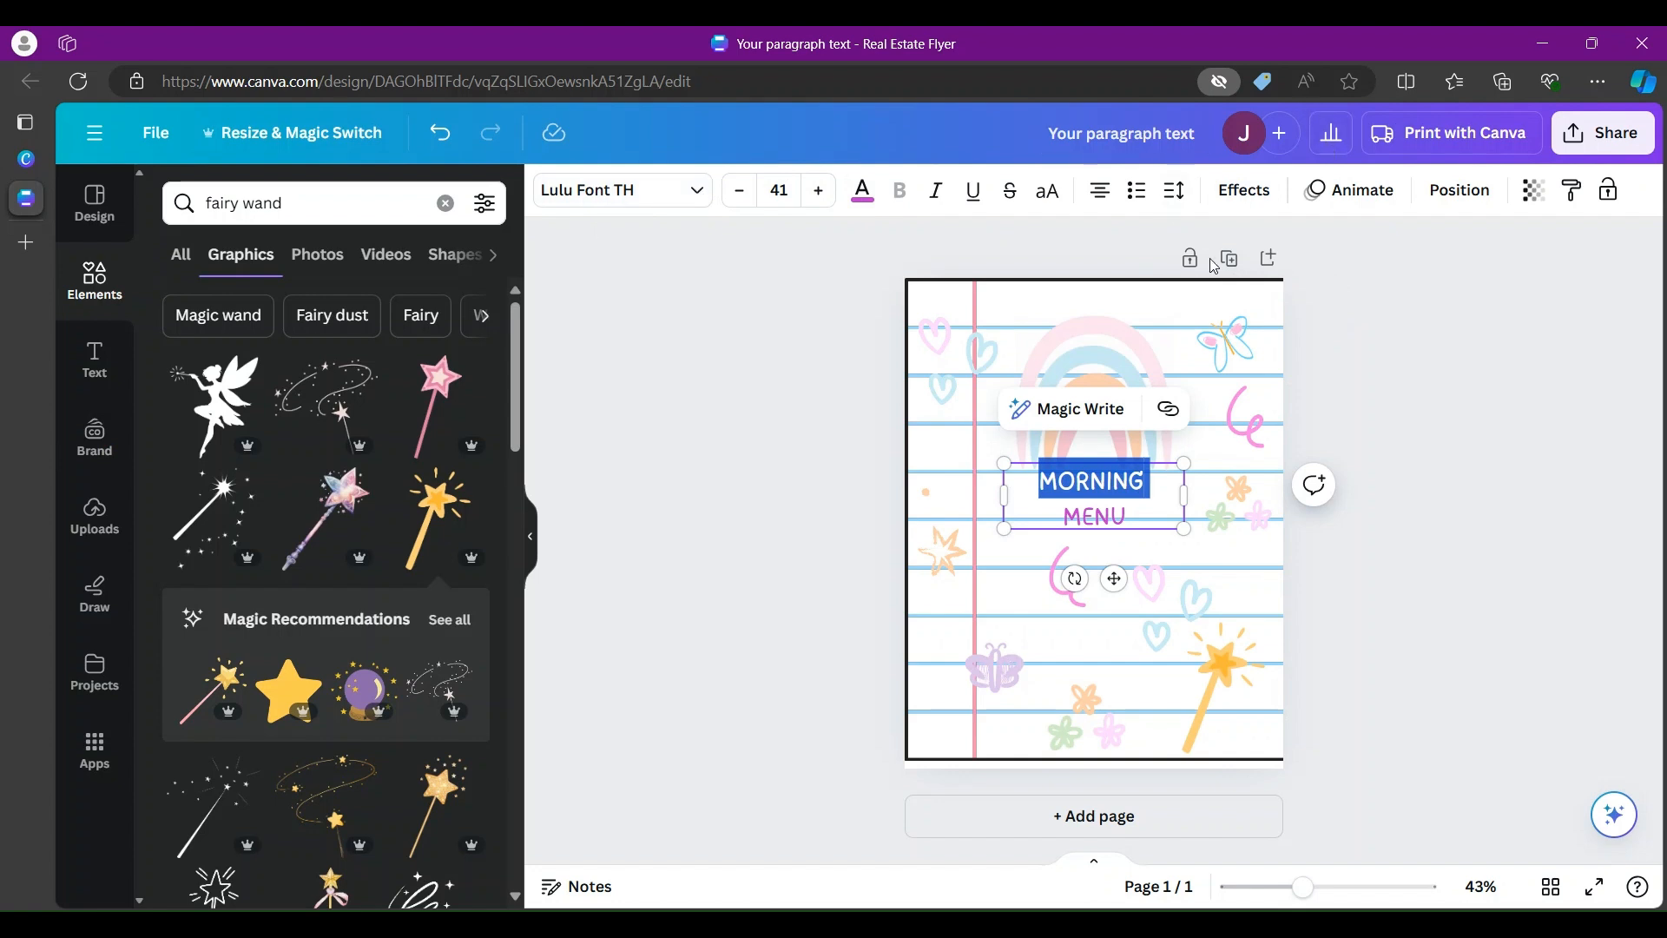
{"action": "left_click", "coordinate": [1402, 346]}
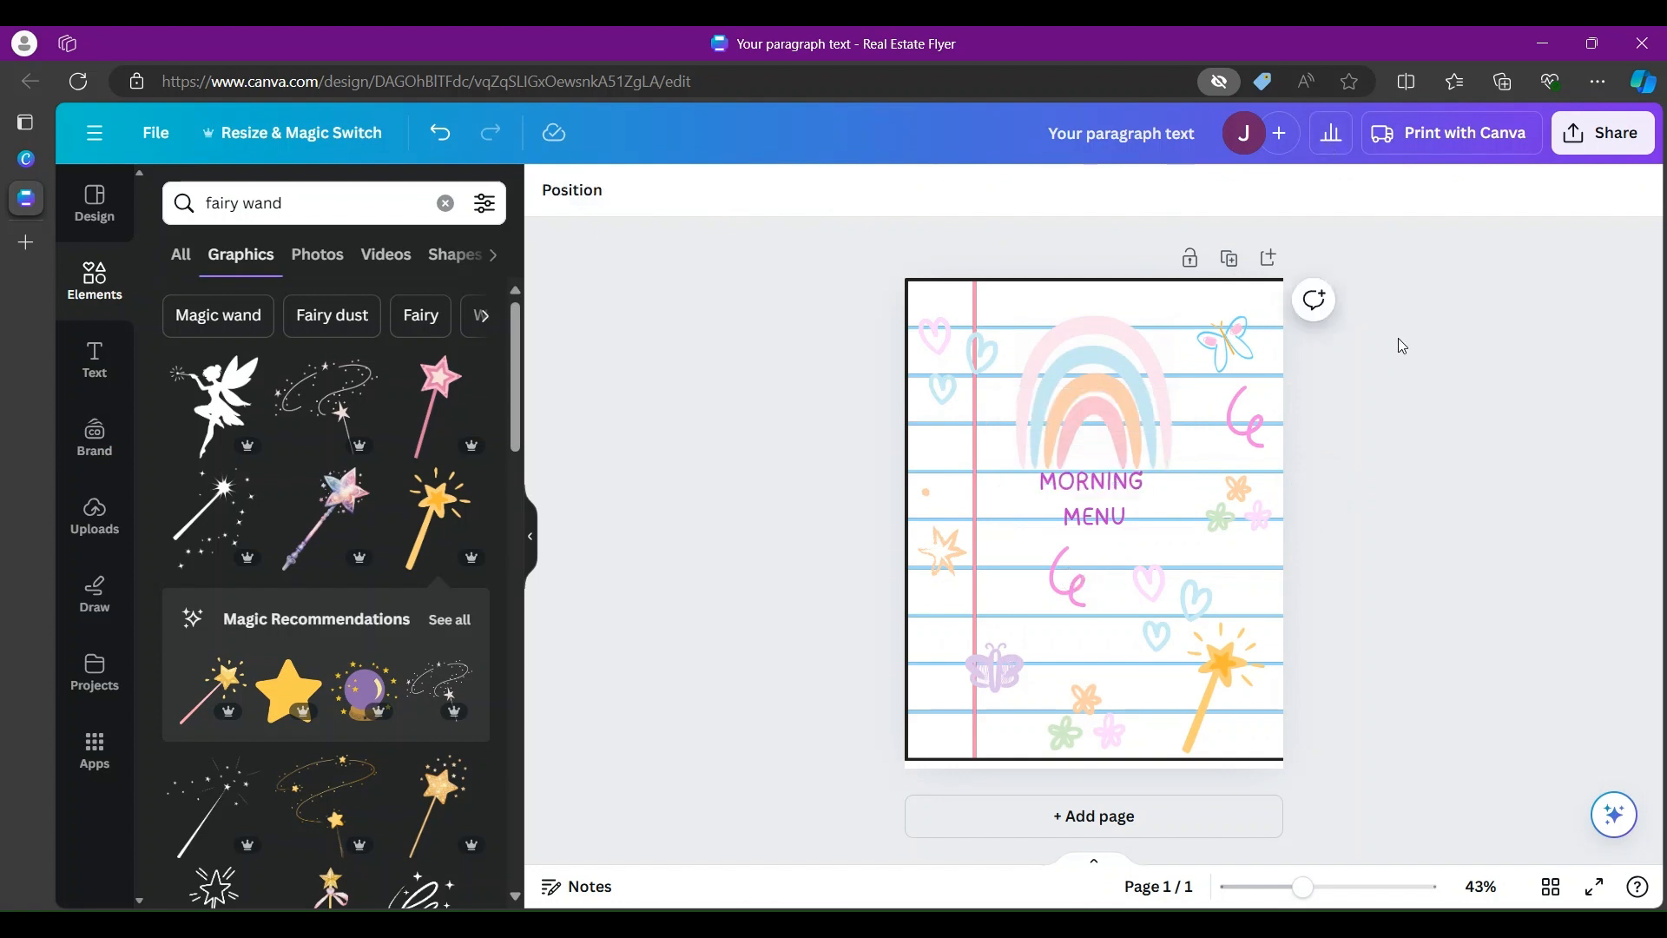
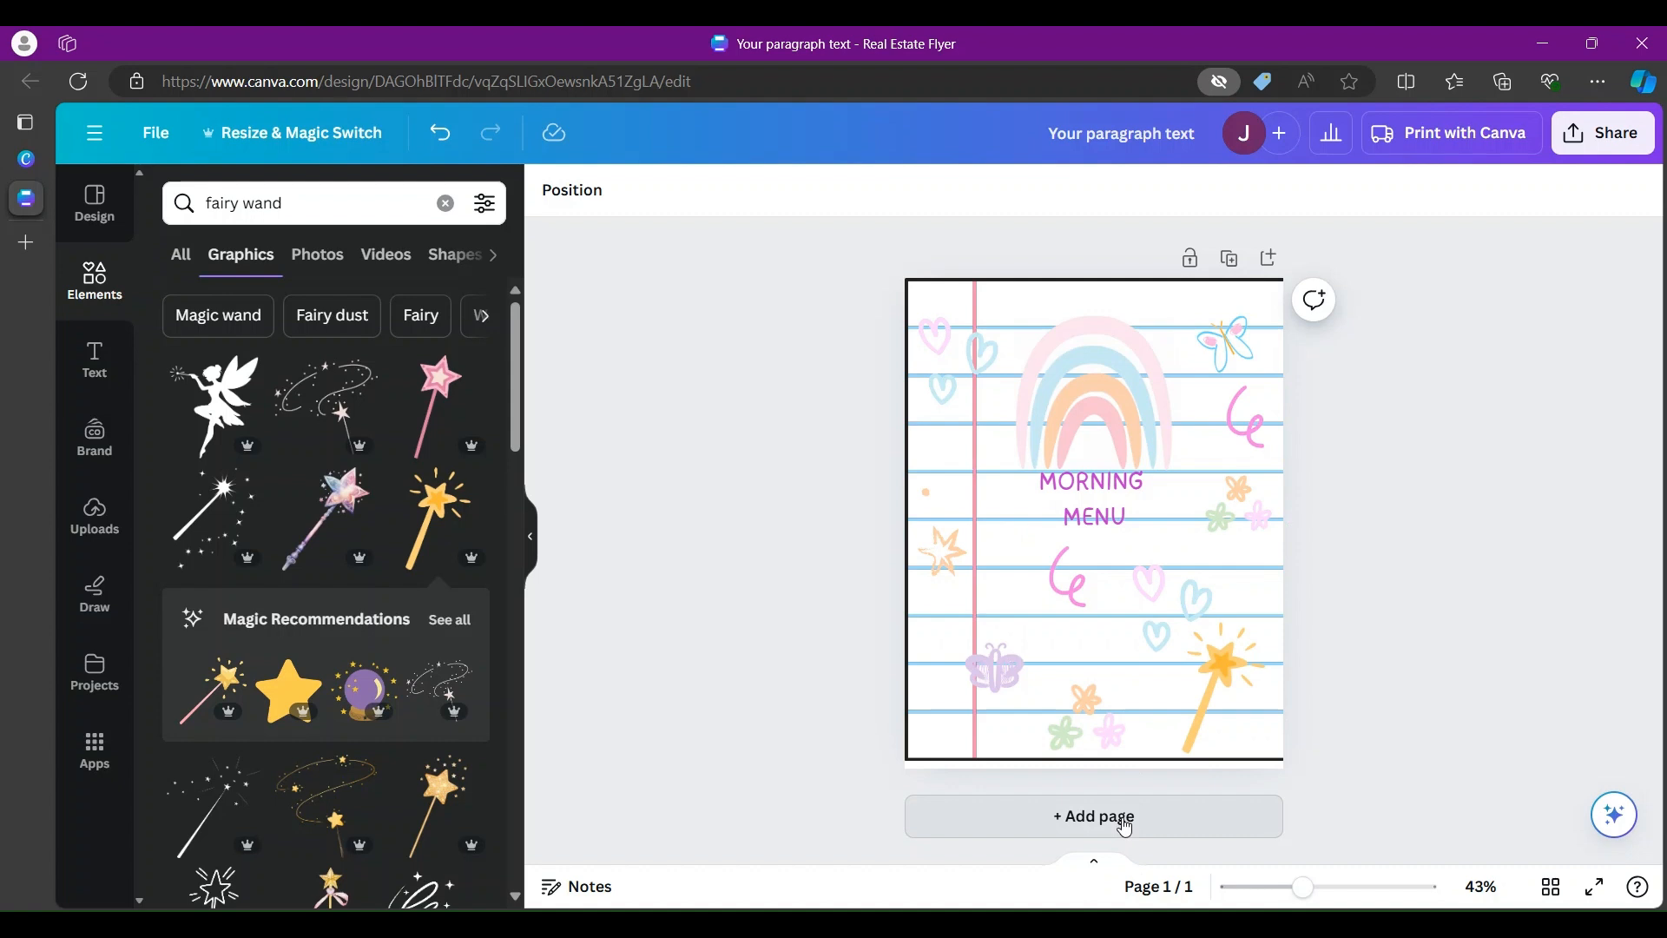
Step: Add a blank second page, and on page 1 shift the Morning Menu title and the rainbow slightly right
{"action": "left_click", "coordinate": [1125, 820]}
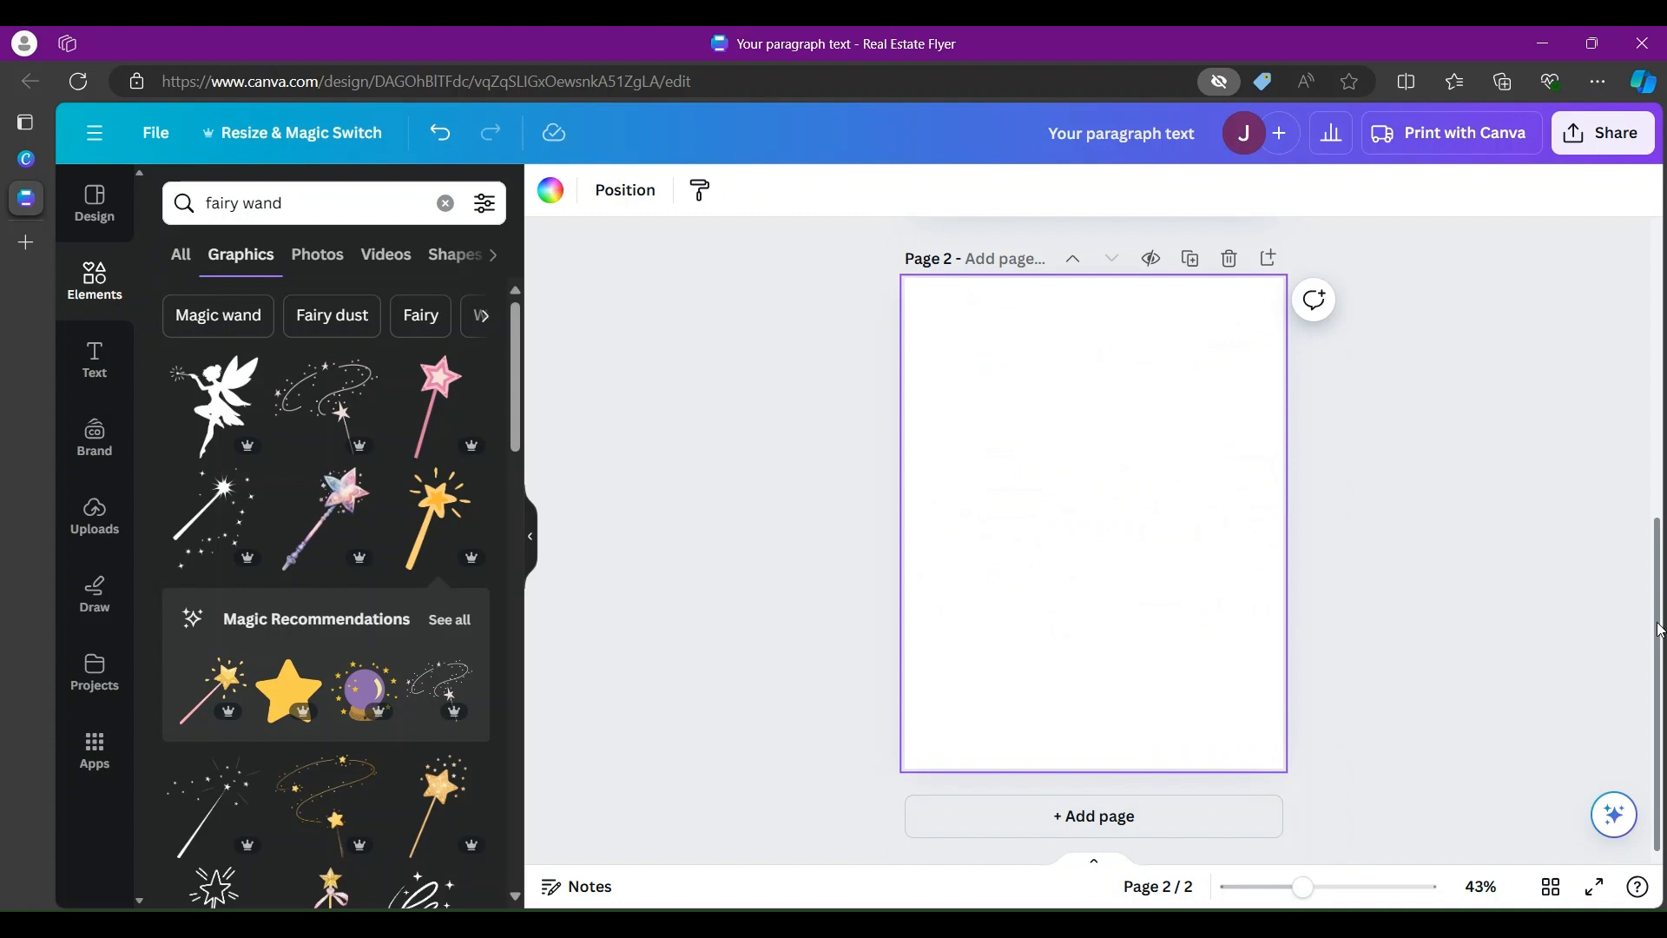
{"action": "left_click_drag", "start_coordinate": [1658, 632], "coordinate": [1641, 319]}
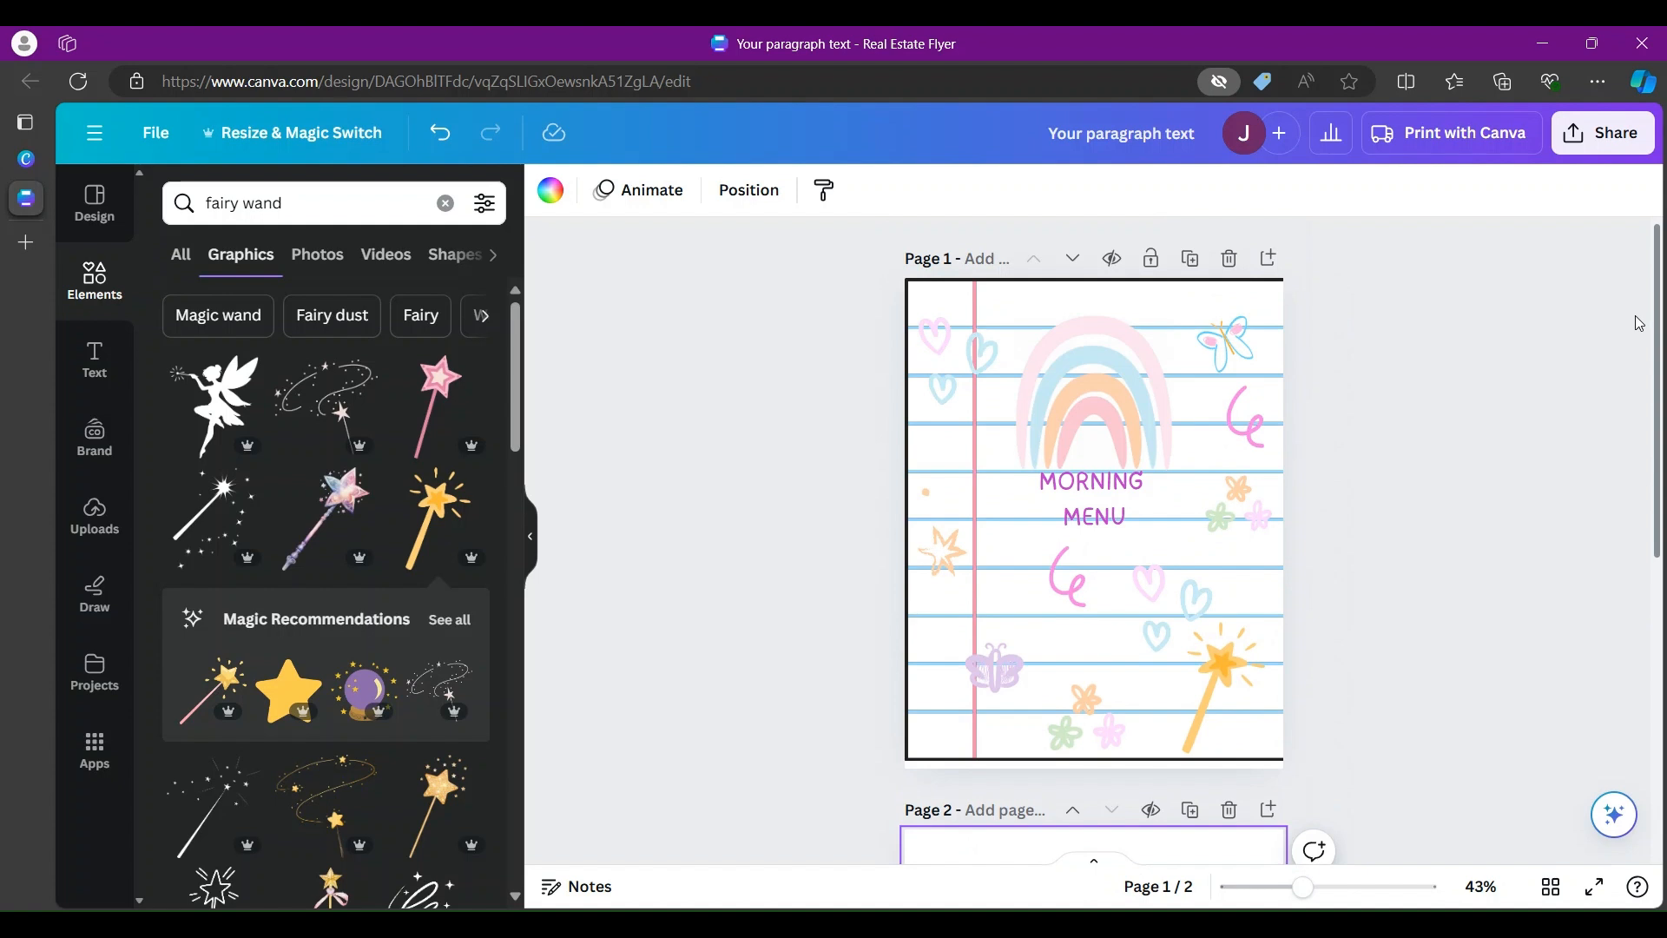
{"action": "left_click", "coordinate": [1113, 493]}
{"action": "left_click_drag", "start_coordinate": [1114, 494], "coordinate": [1121, 495]}
{"action": "left_click", "coordinate": [1403, 522]}
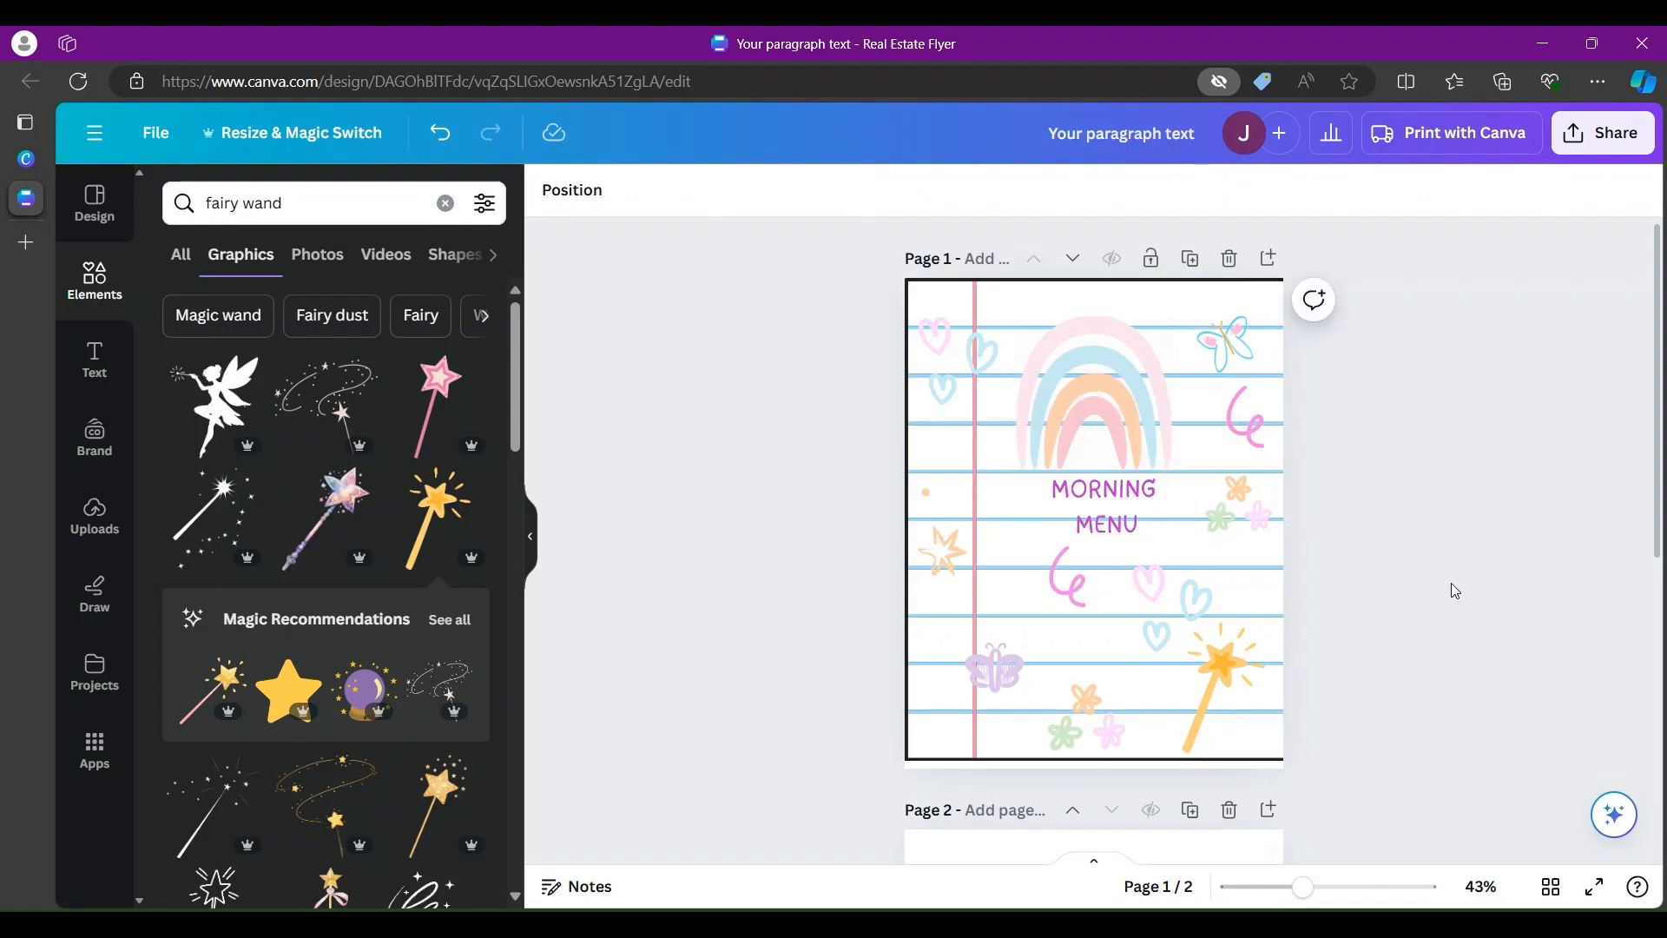
{"action": "left_click_drag", "start_coordinate": [1101, 444], "coordinate": [1112, 443]}
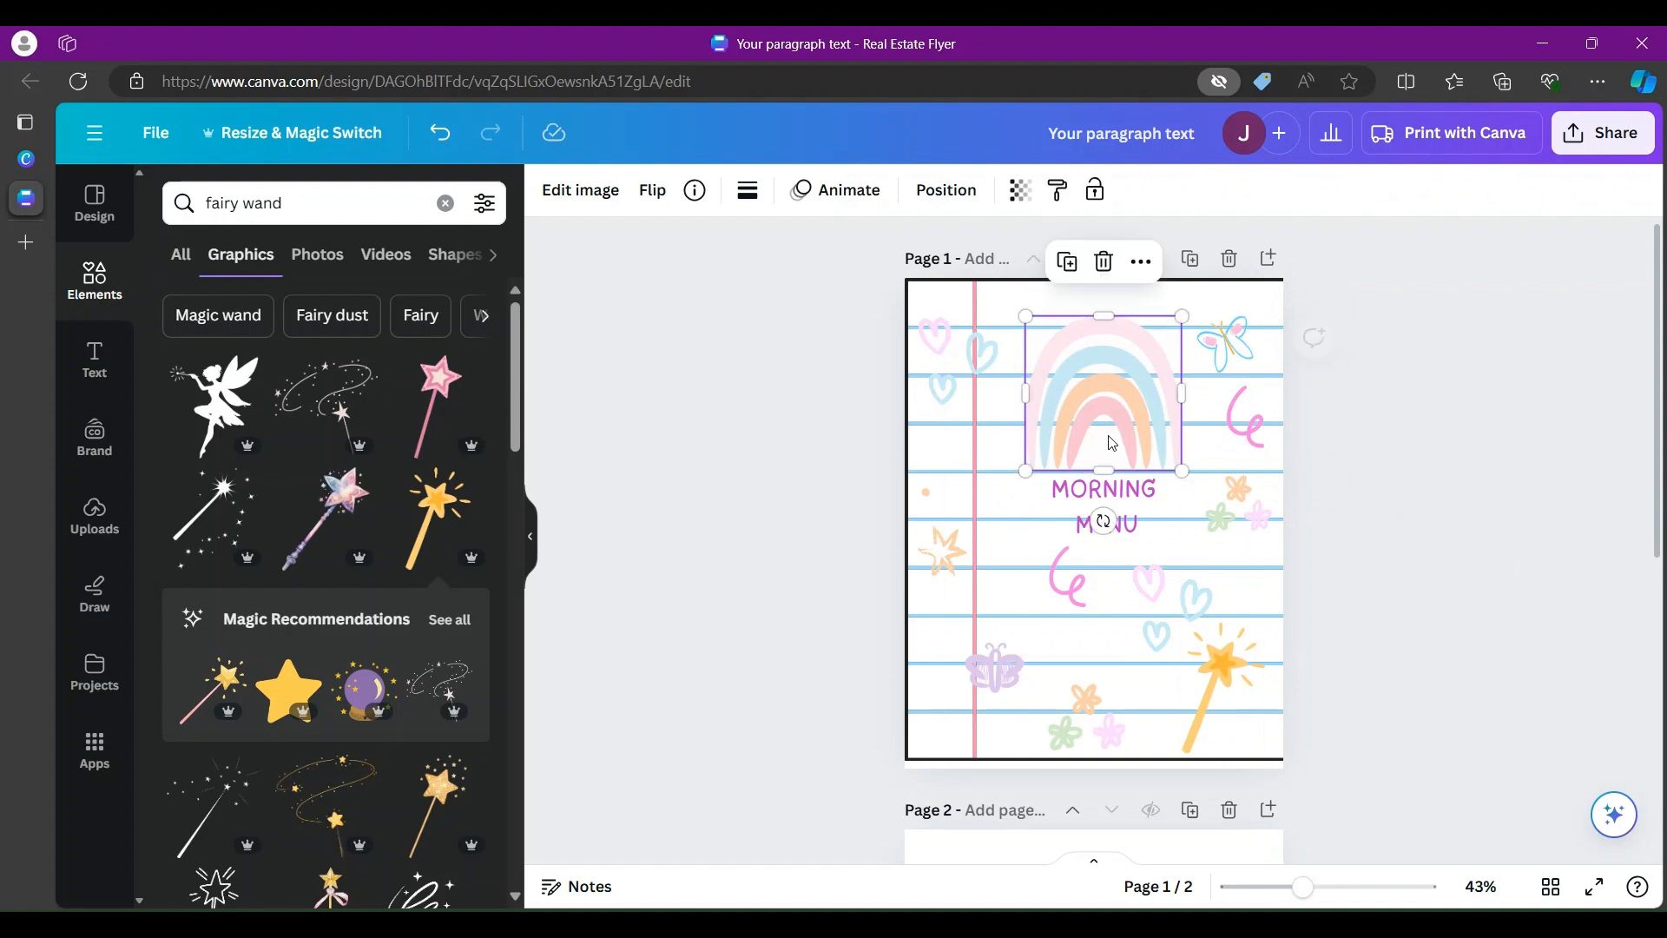
{"action": "left_click", "coordinate": [1405, 458]}
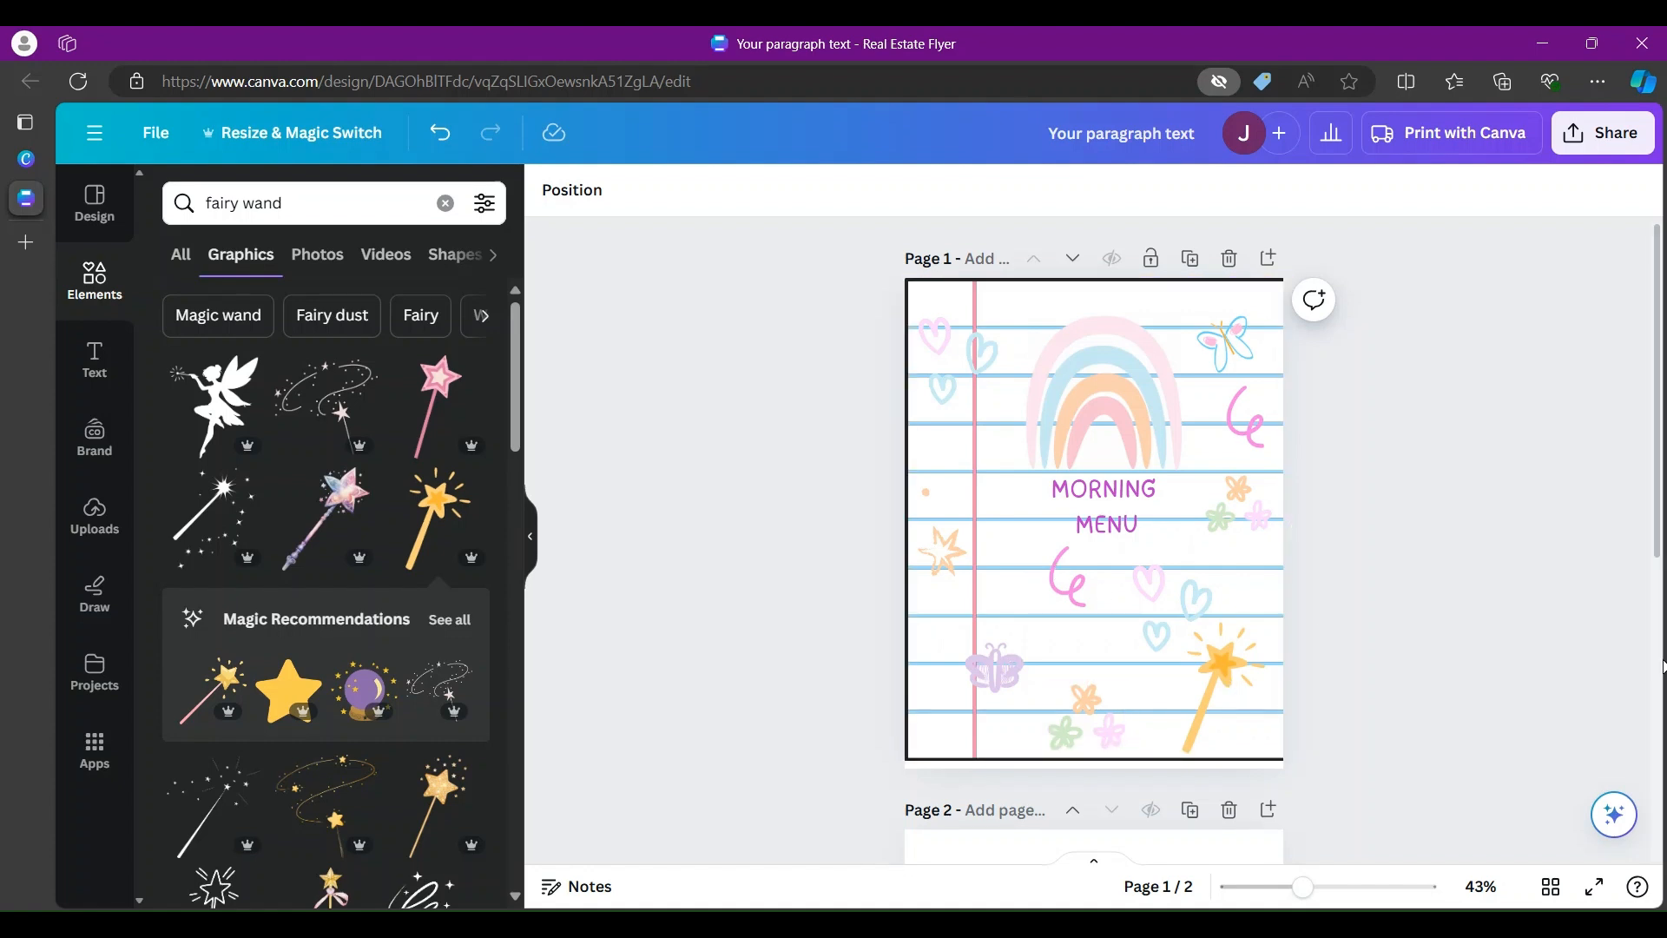
Step: Place the recently used notebook paper graphic with wide blue lines and a pink margin on page 2
{"action": "scroll", "coordinate": [1663, 649], "scroll_direction": "down", "scroll_amount": 5}
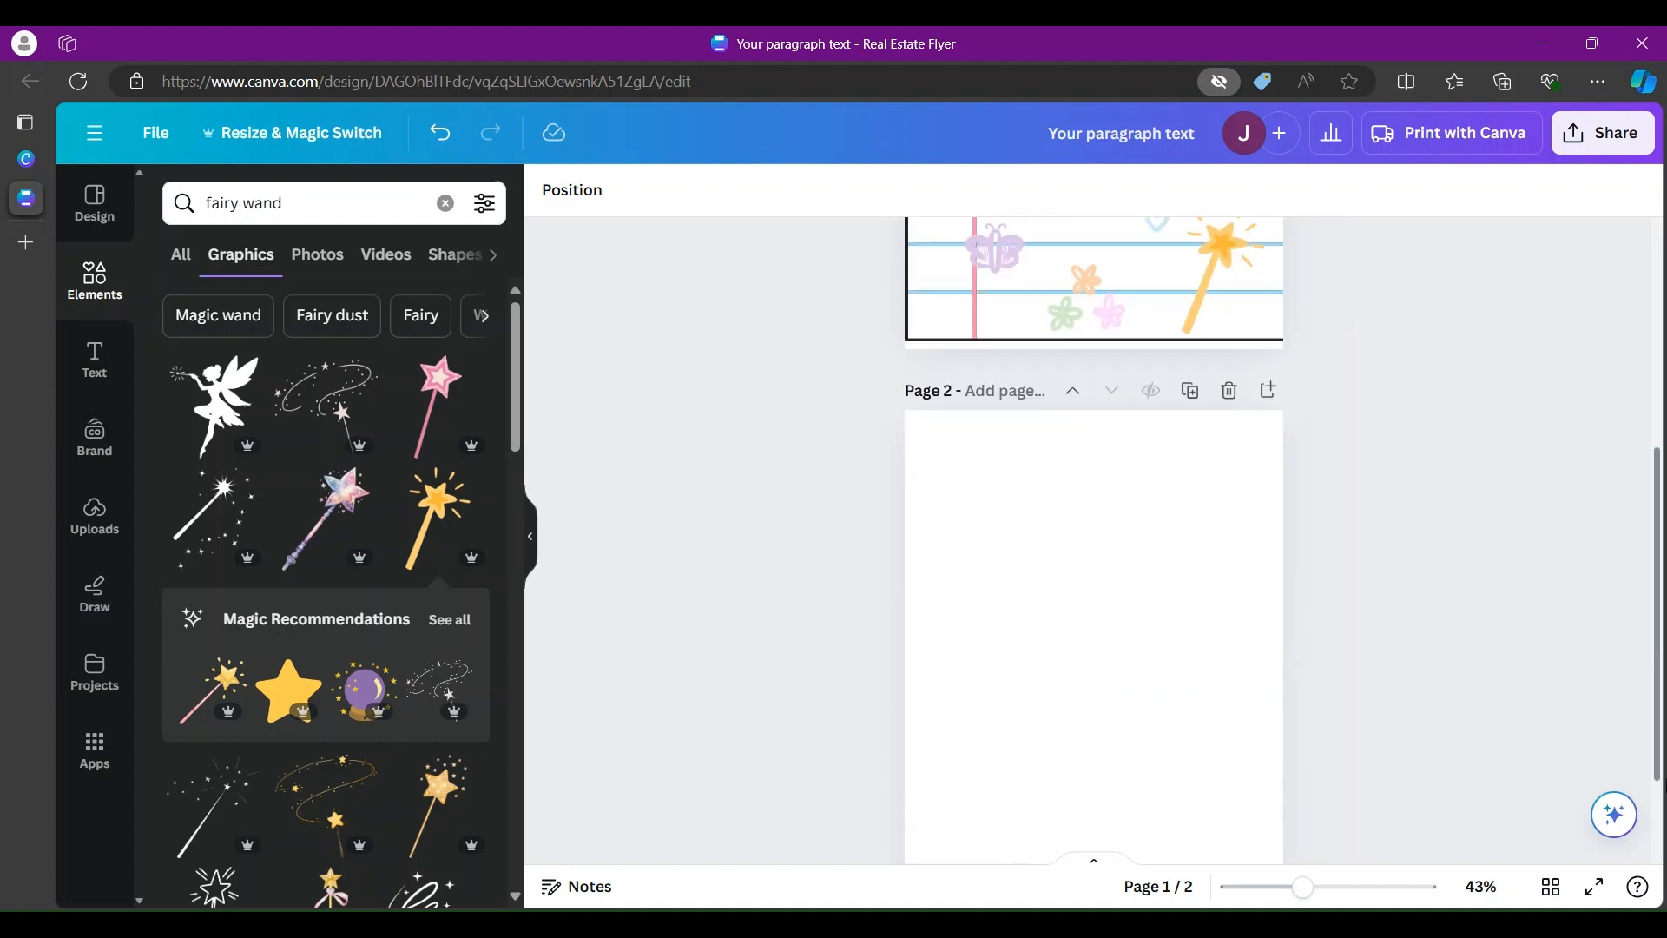
{"action": "scroll", "coordinate": [1663, 782], "scroll_direction": "down", "scroll_amount": 2}
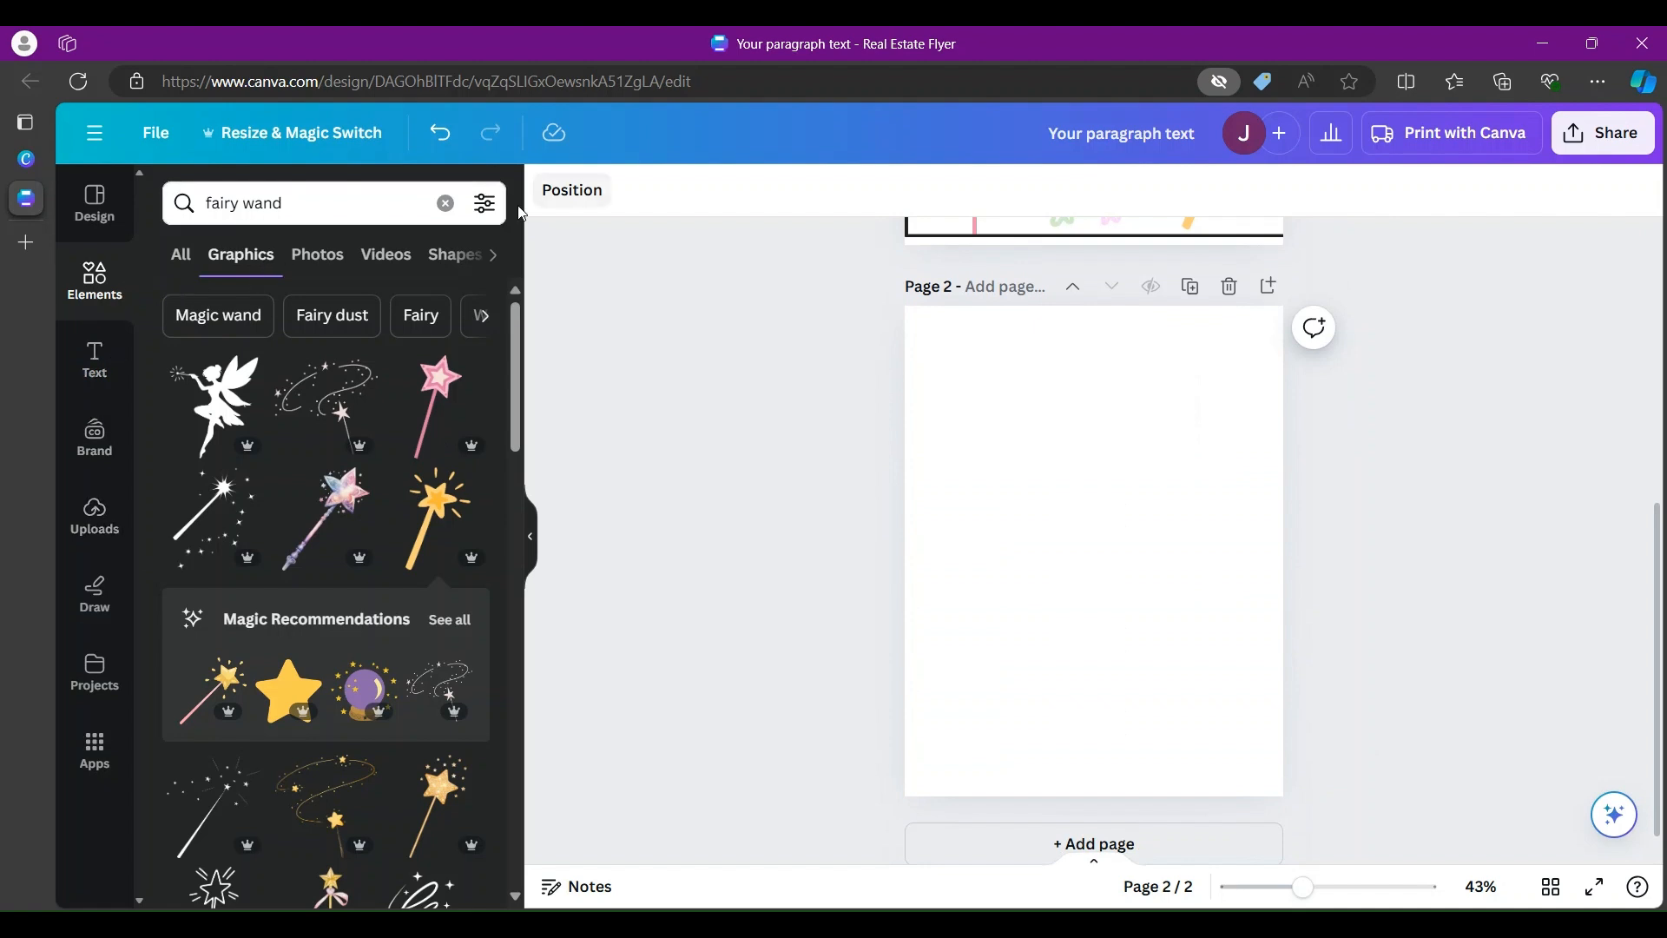
{"action": "left_click", "coordinate": [451, 210]}
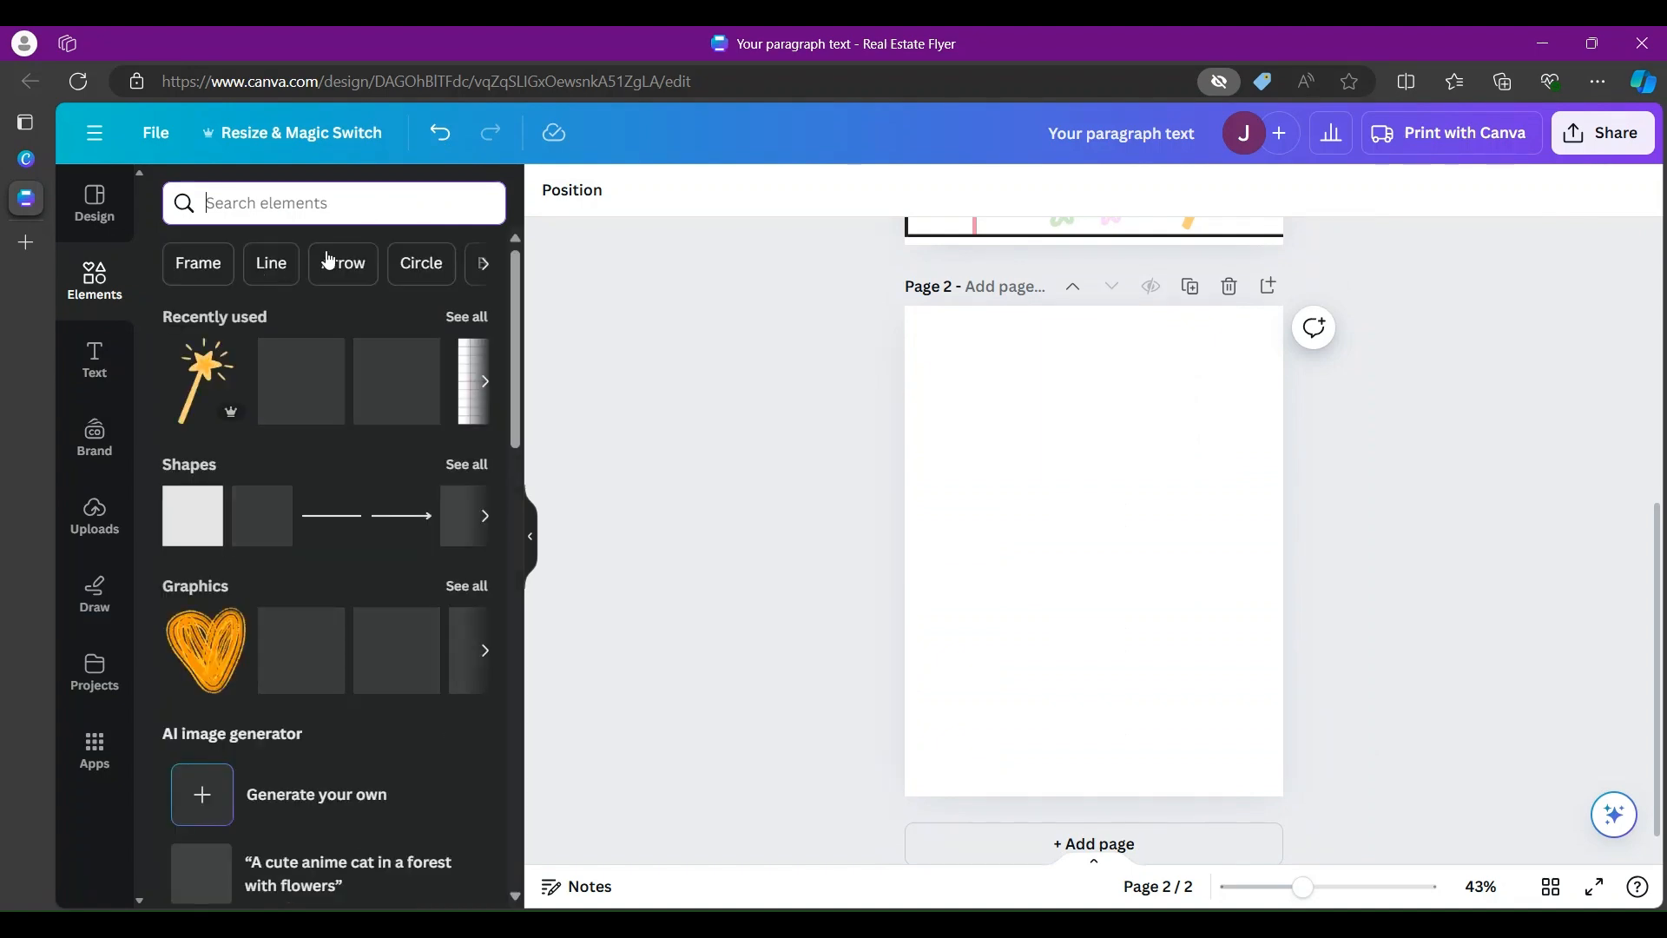
{"action": "left_click", "coordinate": [470, 386]}
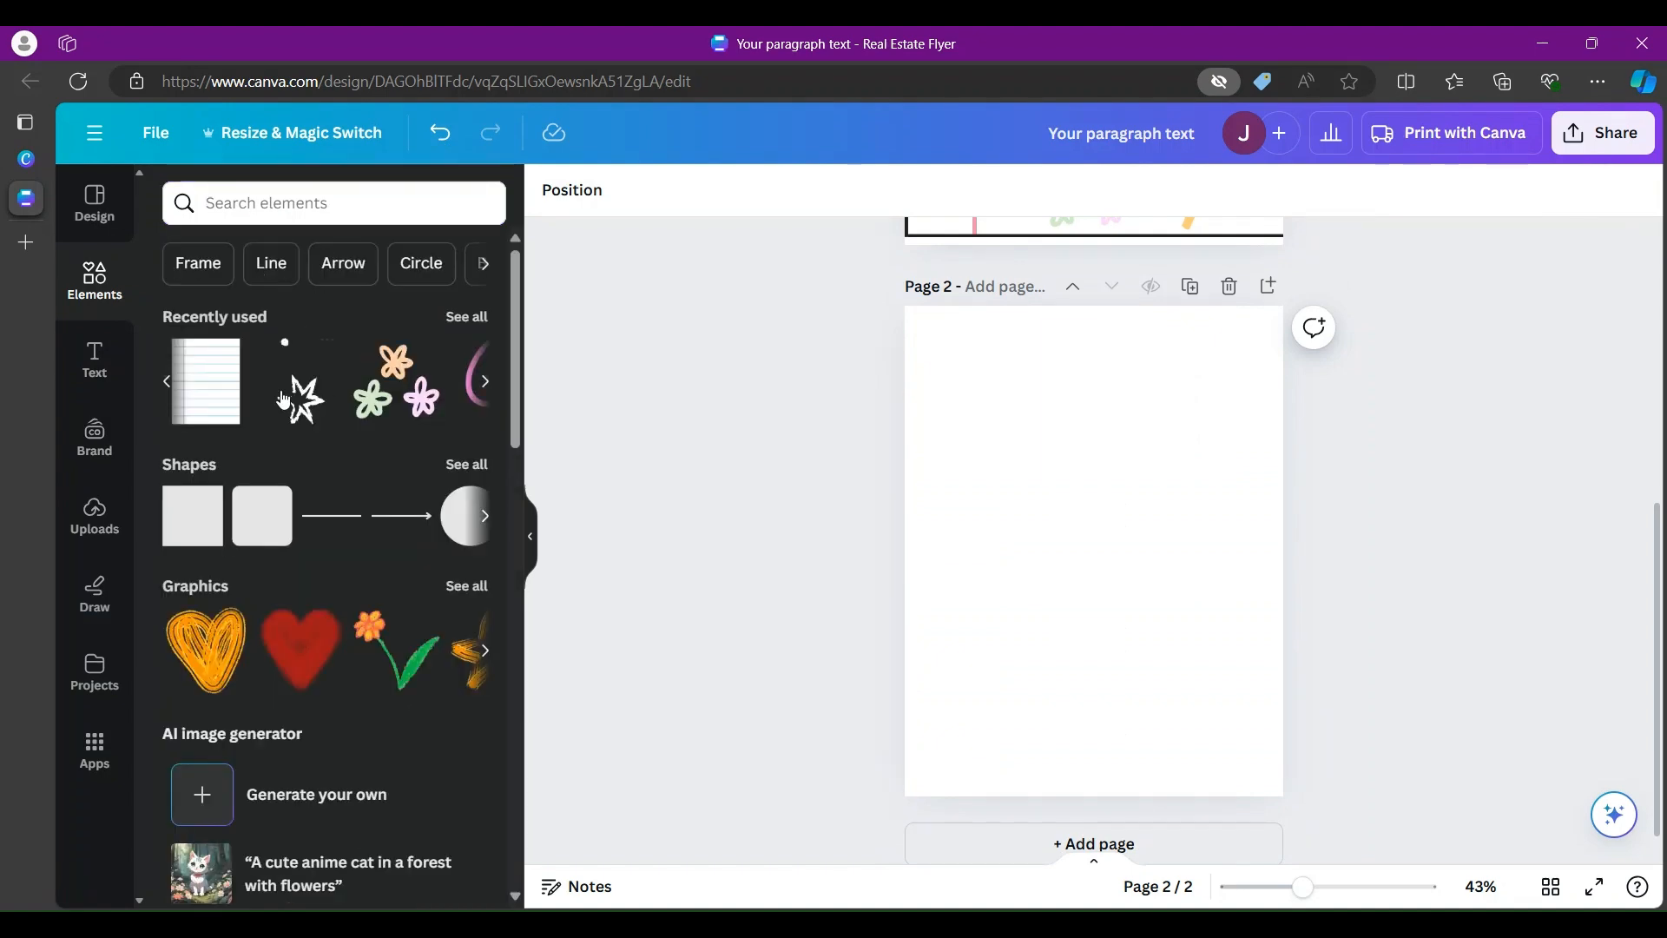
{"action": "left_click", "coordinate": [212, 383]}
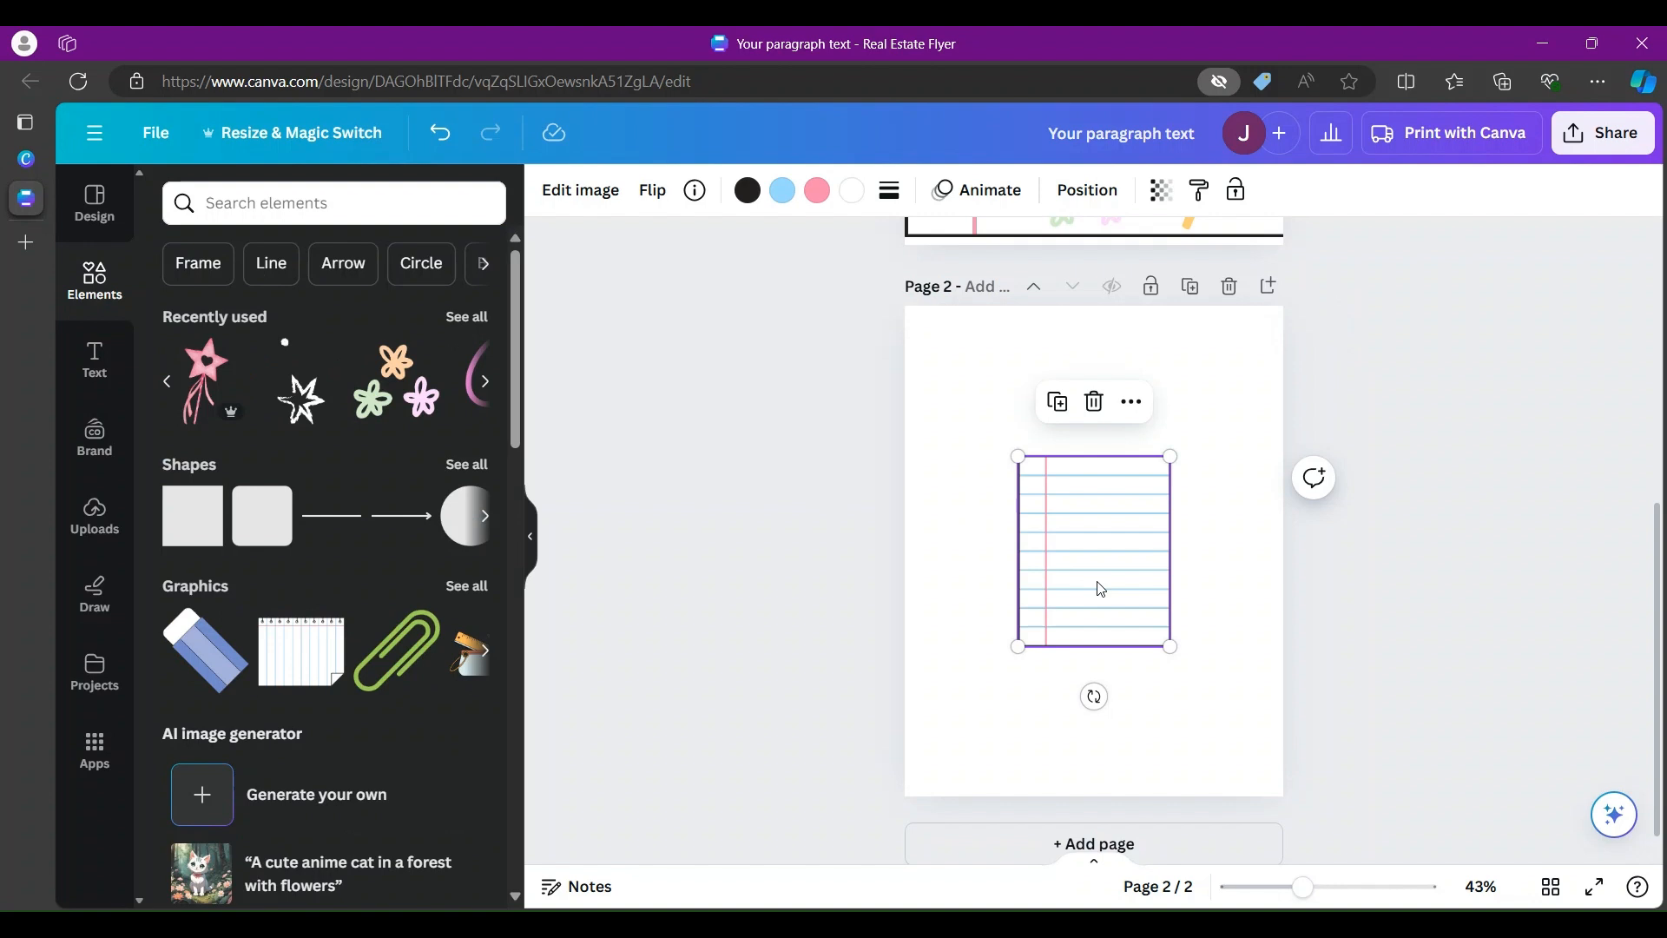
{"action": "right_click", "coordinate": [1100, 588]}
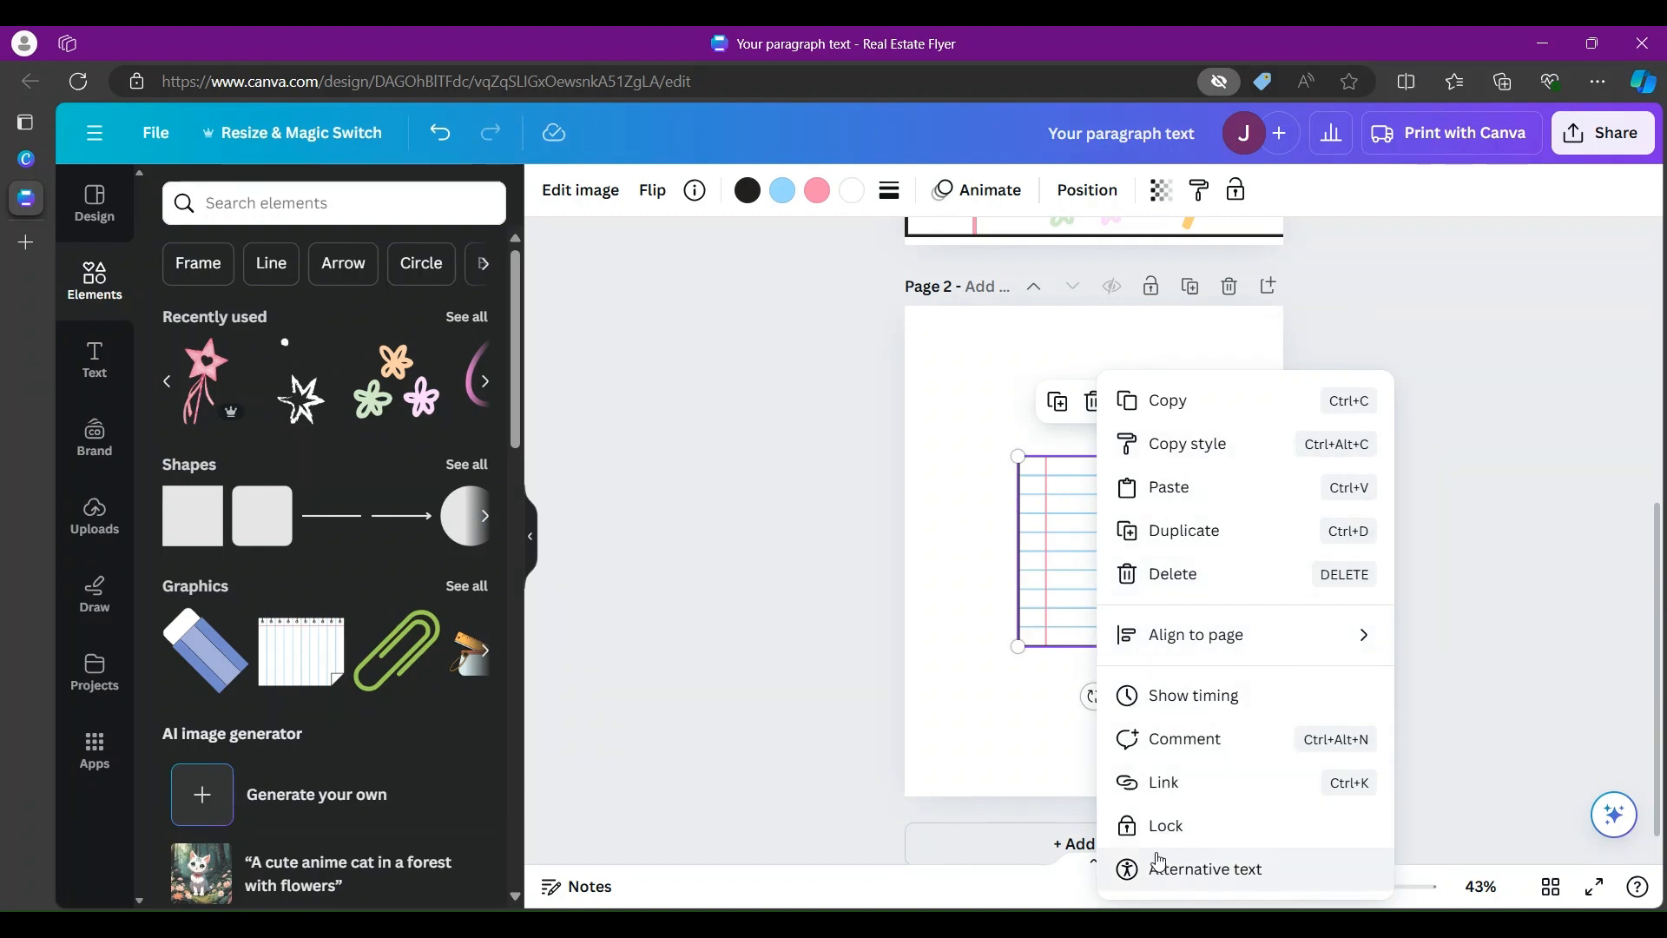
{"action": "left_click", "coordinate": [961, 680]}
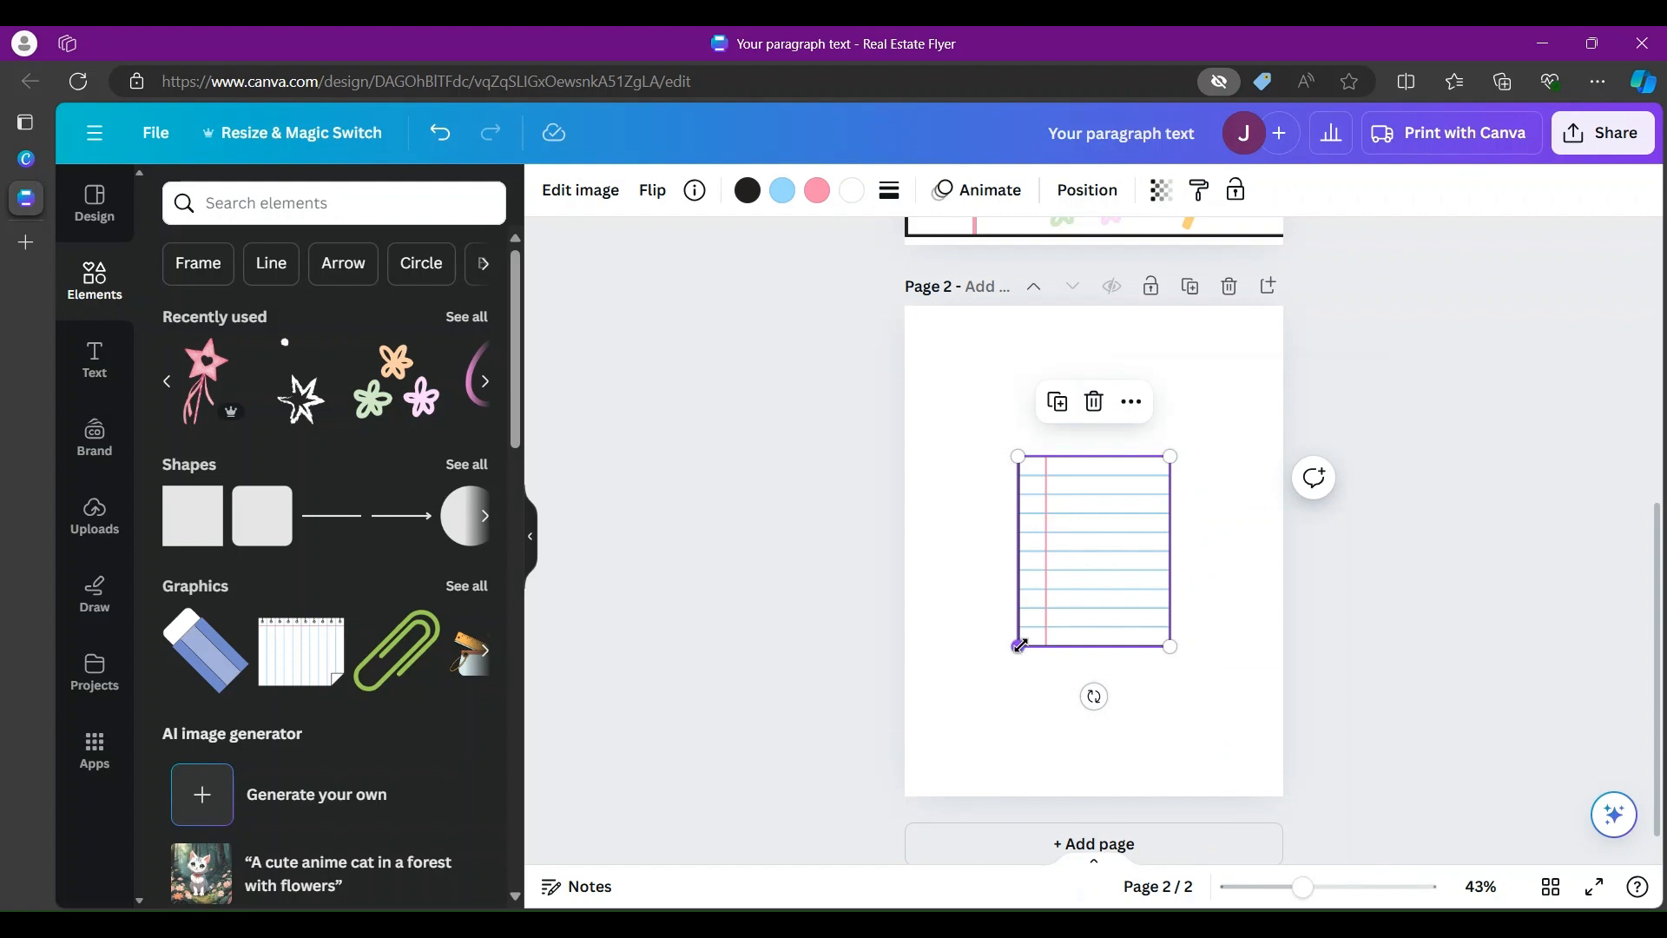
Step: Try to enlarge and reposition the notebook paper graphic so that it covers the whole of page 2
{"action": "left_click_drag", "start_coordinate": [1020, 645], "coordinate": [939, 823]}
{"action": "left_click_drag", "start_coordinate": [1171, 790], "coordinate": [1267, 790]}
{"action": "left_click_drag", "start_coordinate": [1010, 598], "coordinate": [1050, 517]}
{"action": "left_click_drag", "start_coordinate": [943, 372], "coordinate": [907, 323]}
{"action": "left_click_drag", "start_coordinate": [1075, 460], "coordinate": [1079, 461]}
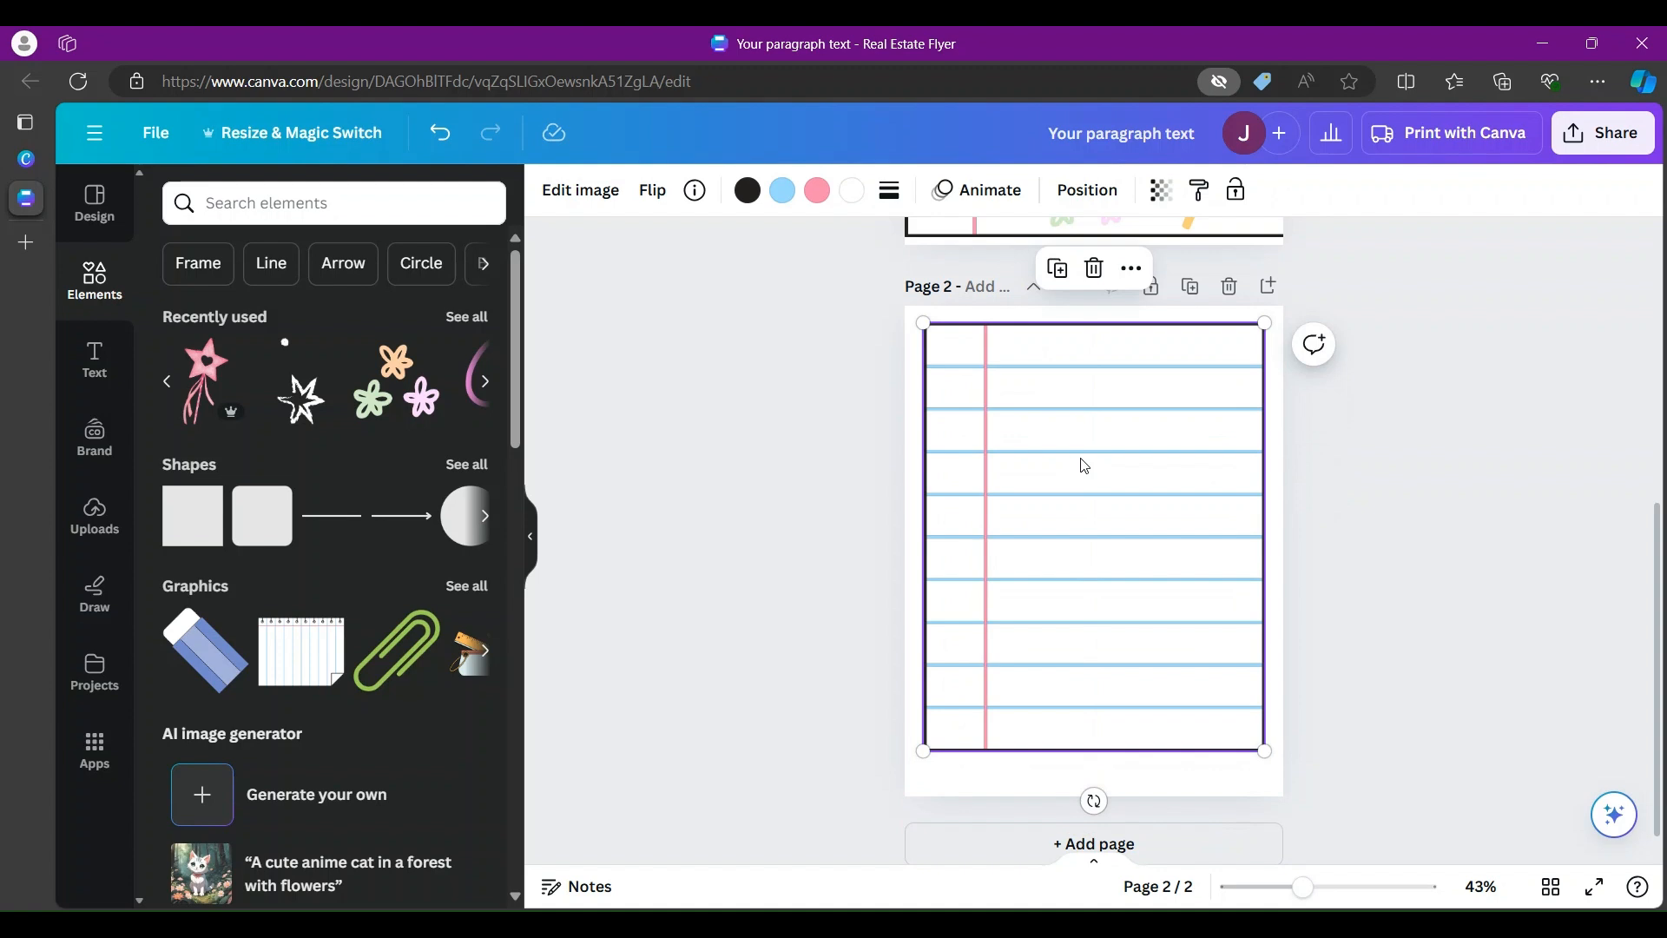
{"action": "left_click_drag", "start_coordinate": [1265, 323], "coordinate": [1277, 306]}
{"action": "left_click_drag", "start_coordinate": [923, 307], "coordinate": [847, 324]}
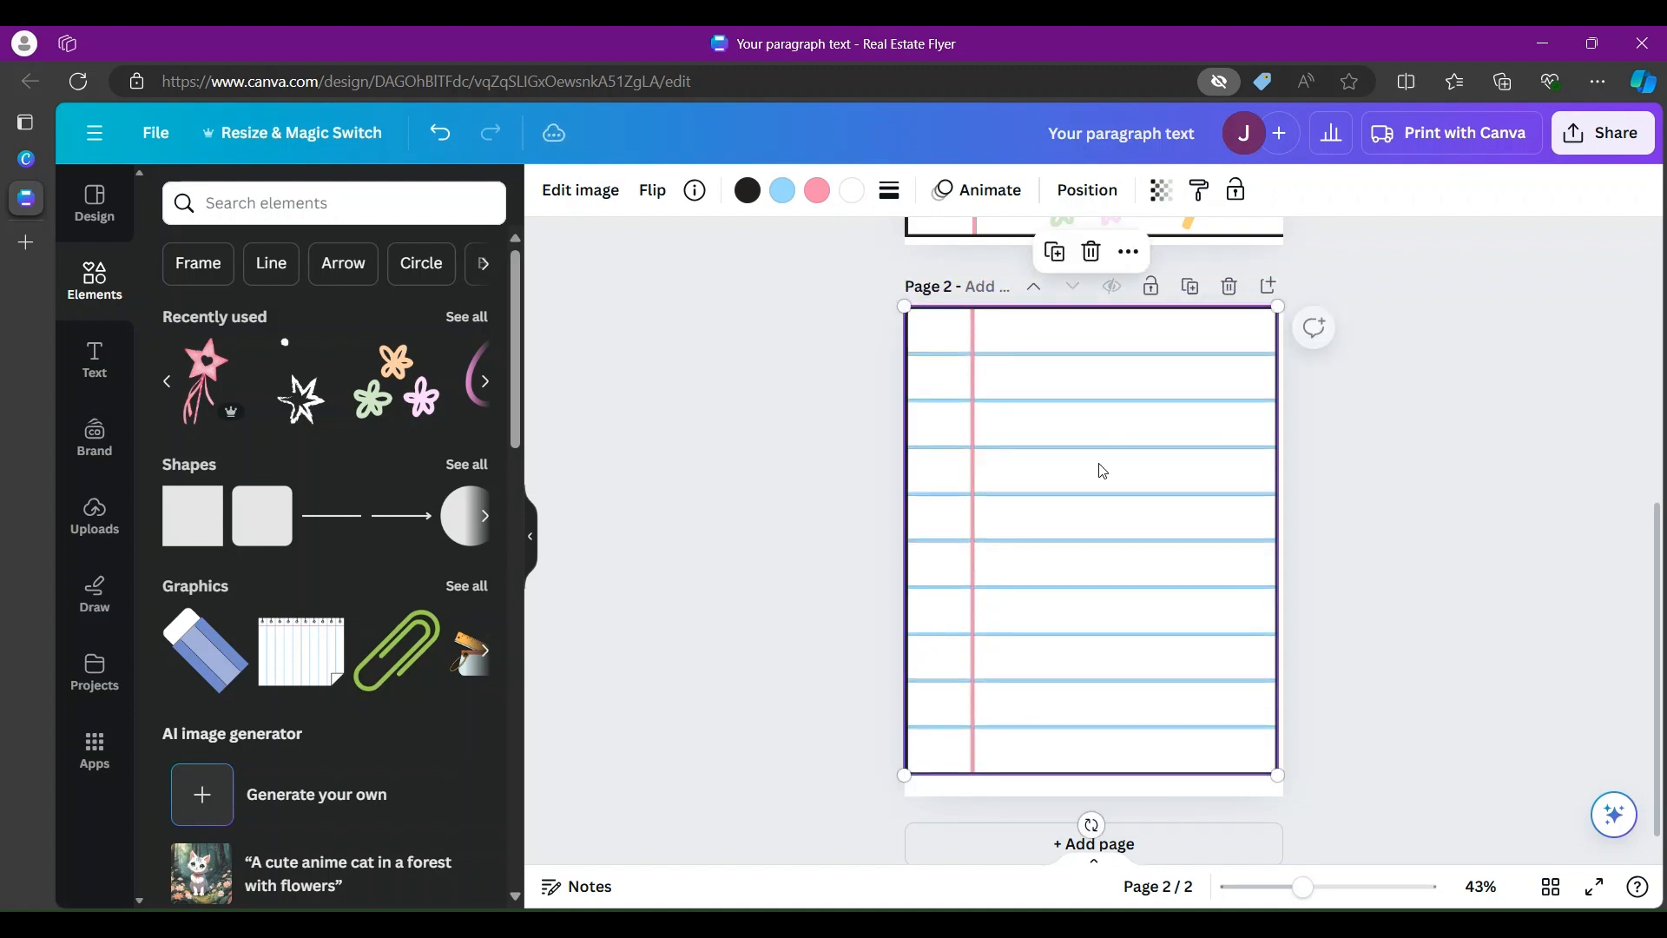
{"action": "left_click_drag", "start_coordinate": [904, 775], "coordinate": [854, 837]}
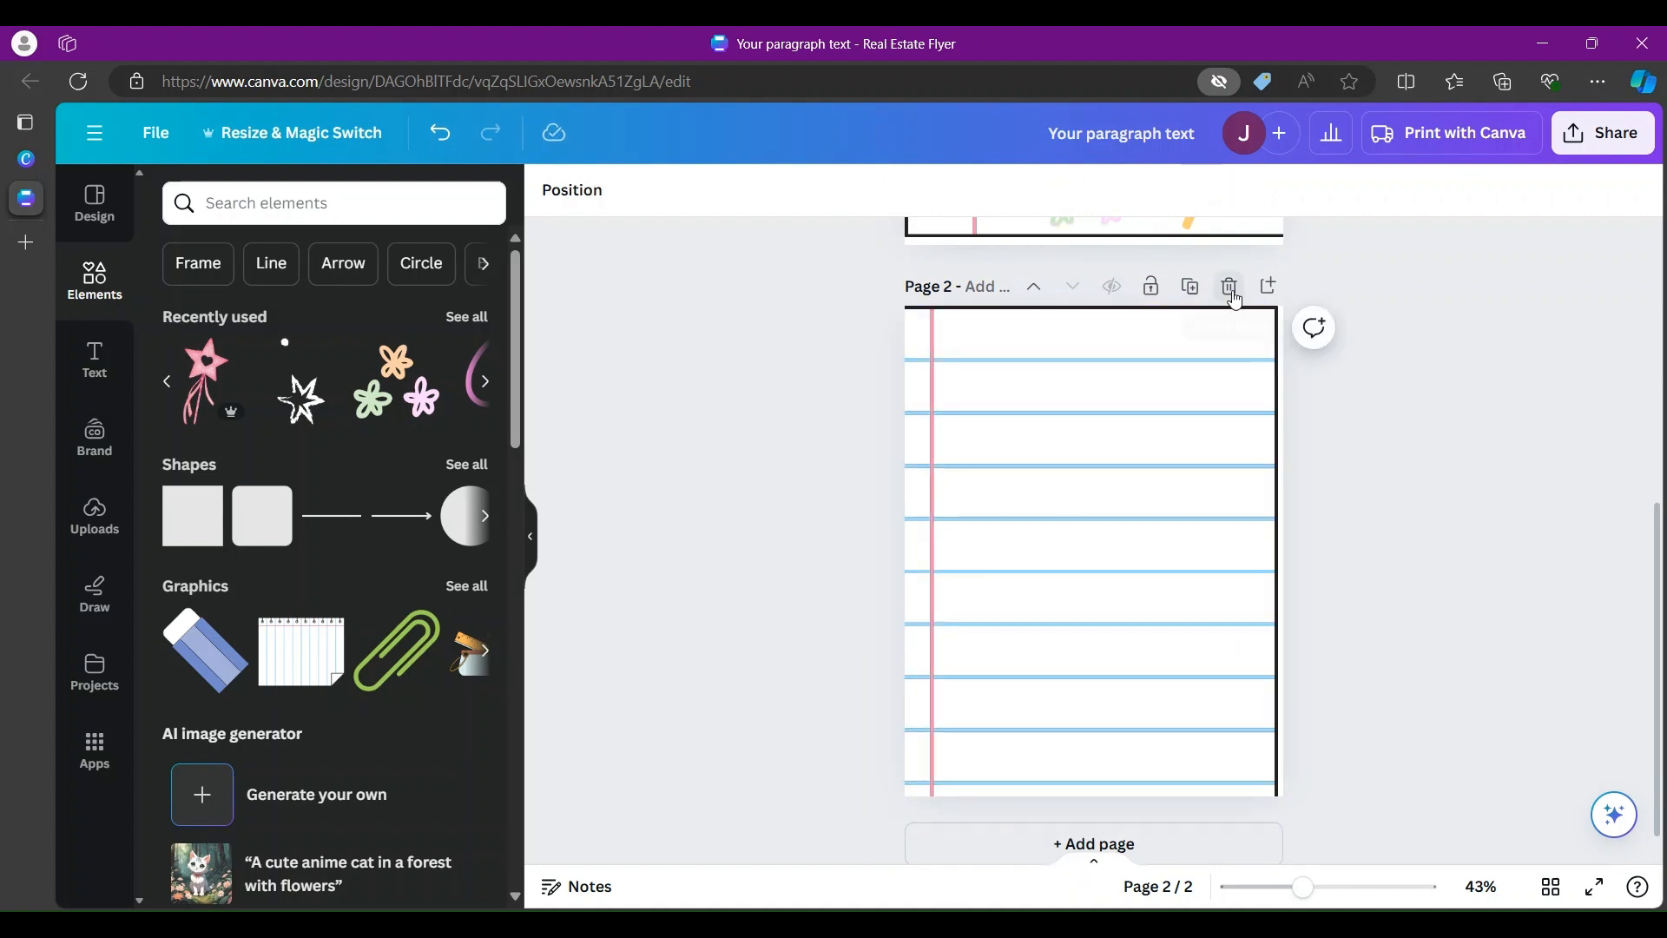
Step: Undo the latest changes to the notebook paper graphic and delete it from page 2
{"action": "left_click", "coordinate": [440, 133]}
{"action": "left_click", "coordinate": [440, 133]}
{"action": "left_click", "coordinate": [1231, 503]}
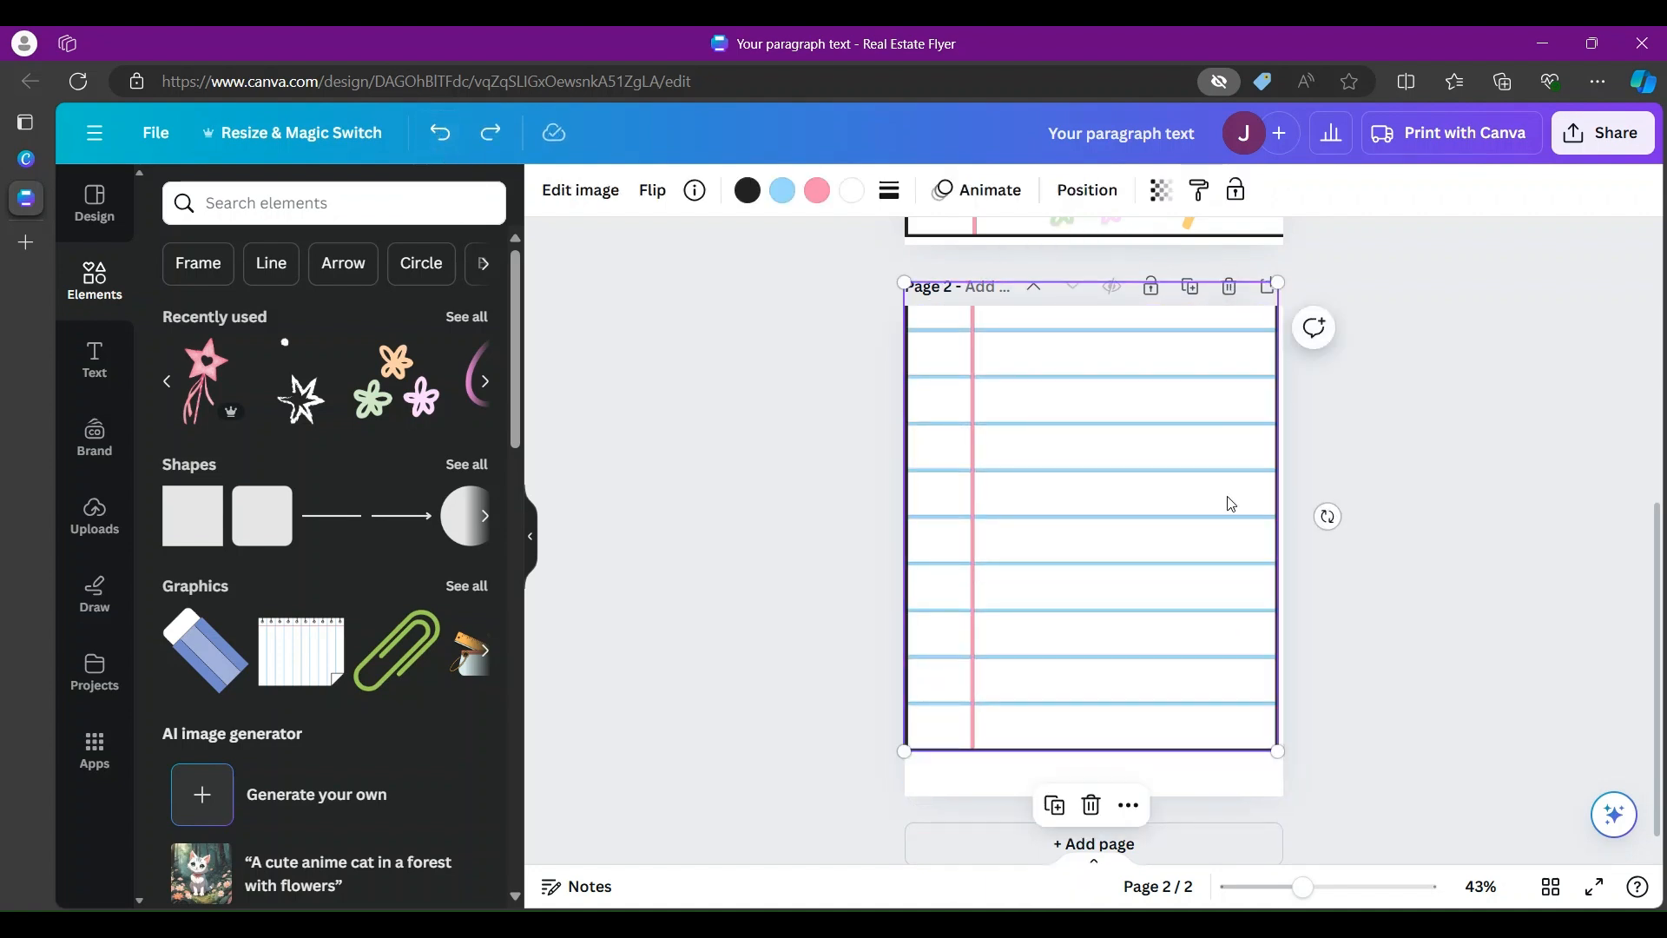
{"action": "left_click", "coordinate": [1090, 805]}
Step: Search the elements for "lined notebook paper"
{"action": "left_click", "coordinate": [321, 206]}
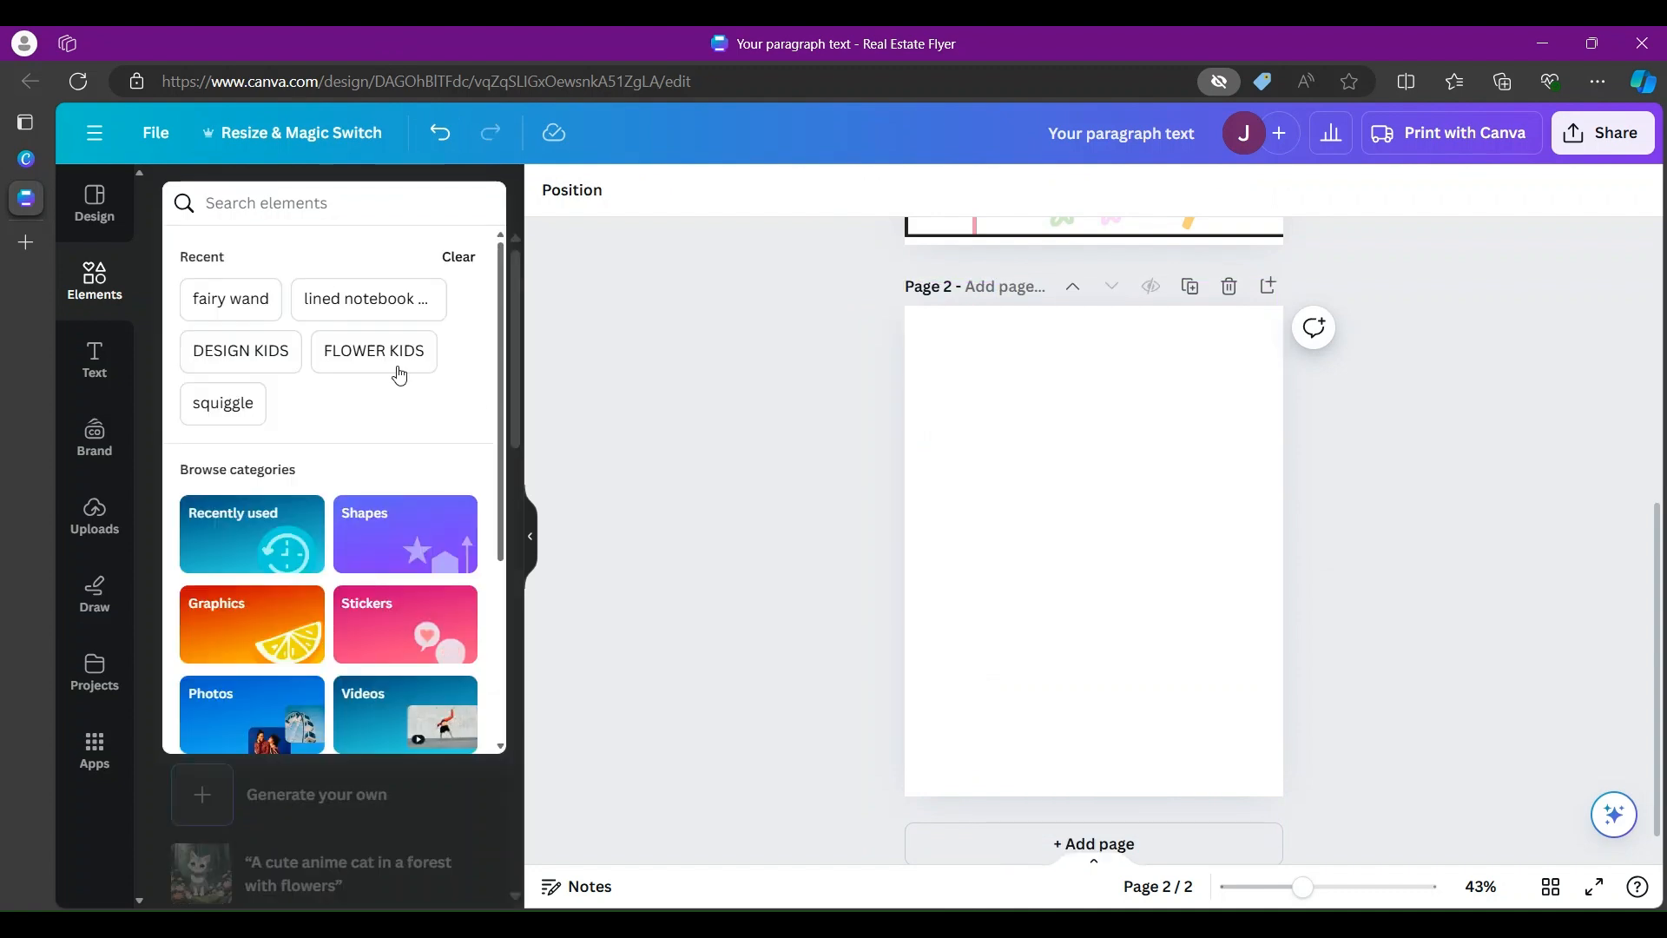
{"action": "left_click", "coordinate": [392, 301]}
Step: Try out the narrow blue-lined sheet with a red margin on page 2, enlarging and moving it, and delete it
{"action": "left_click", "coordinate": [213, 432]}
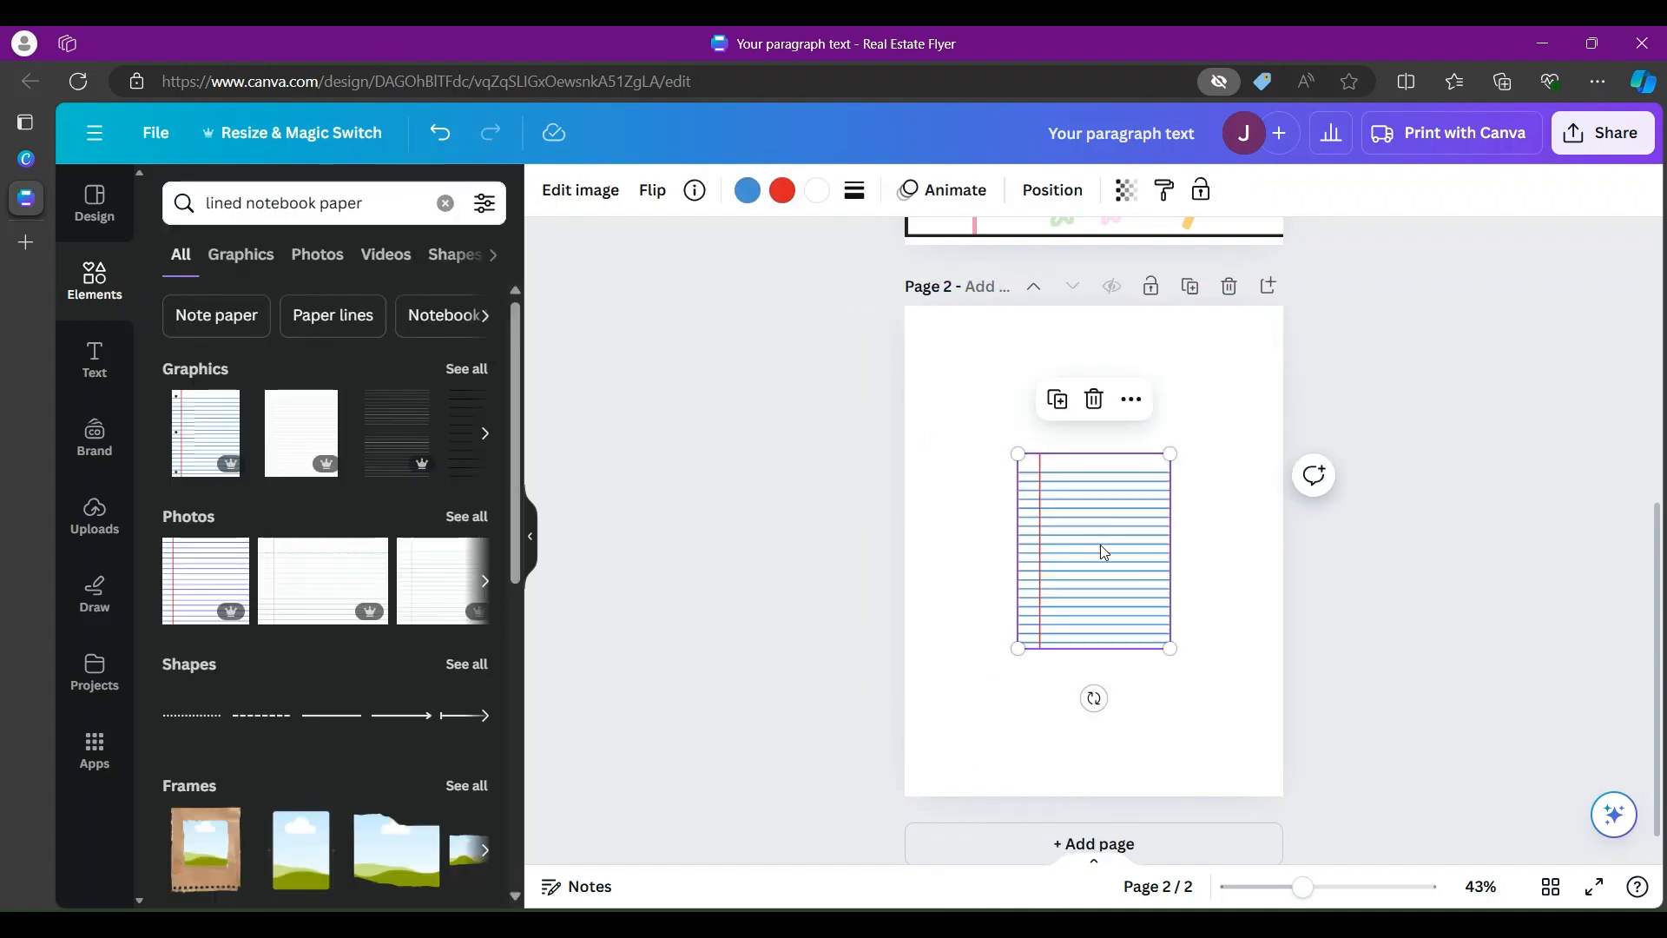
{"action": "right_click", "coordinate": [1099, 551]}
{"action": "mouse_move", "coordinate": [1188, 650]}
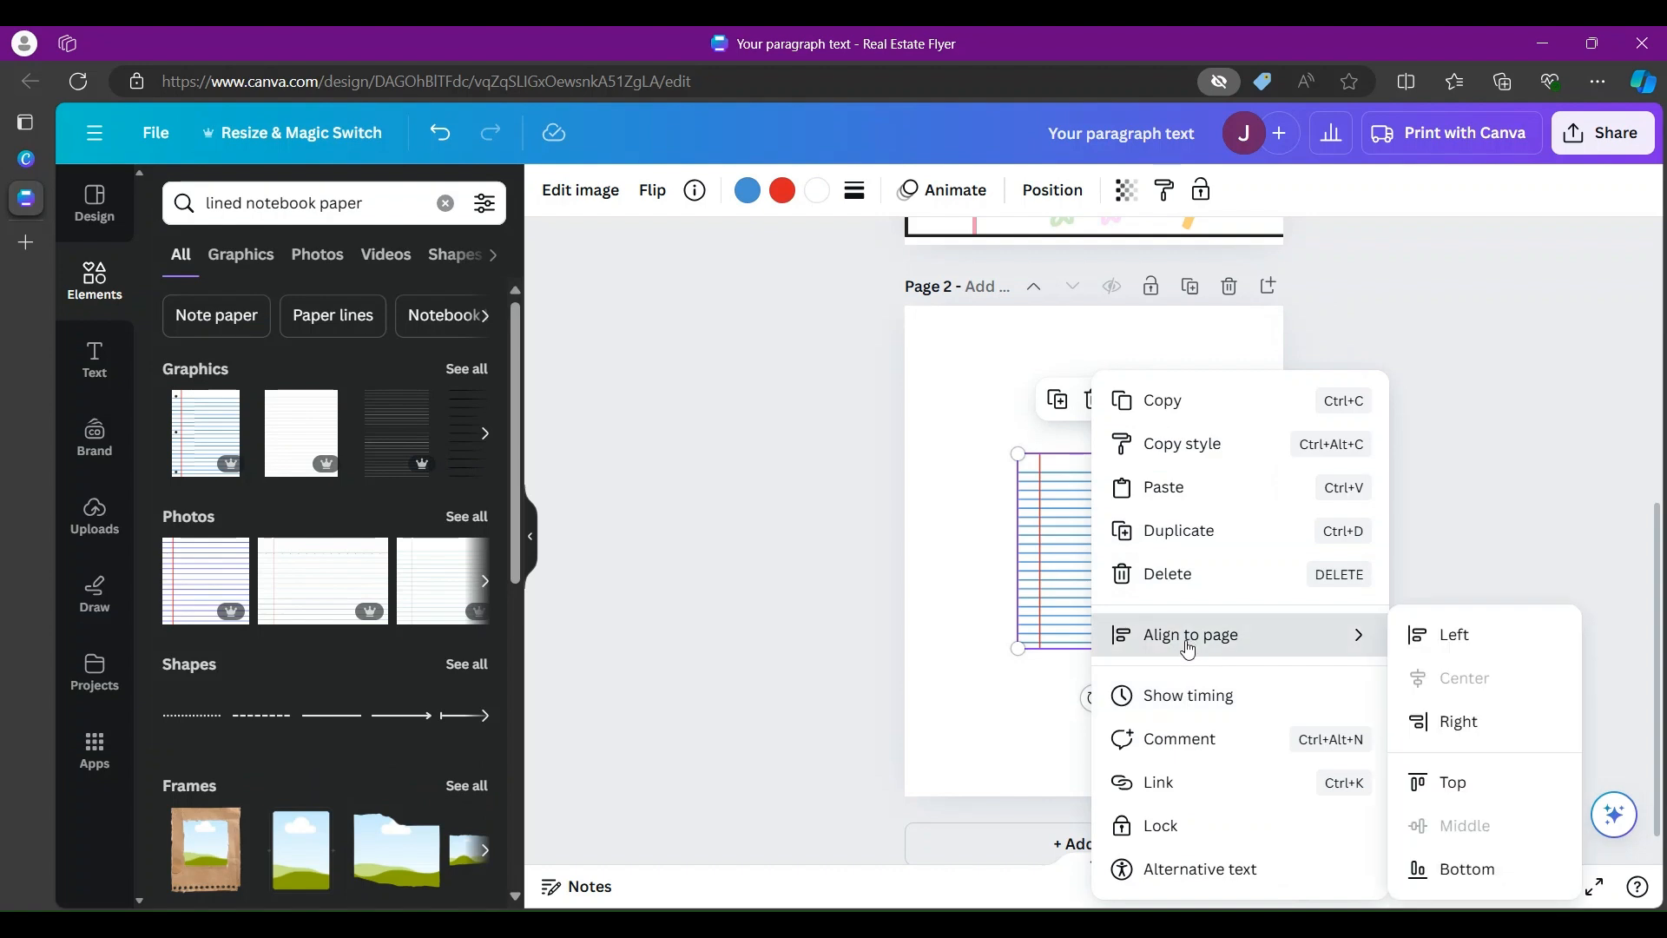
{"action": "left_click", "coordinate": [1060, 544]}
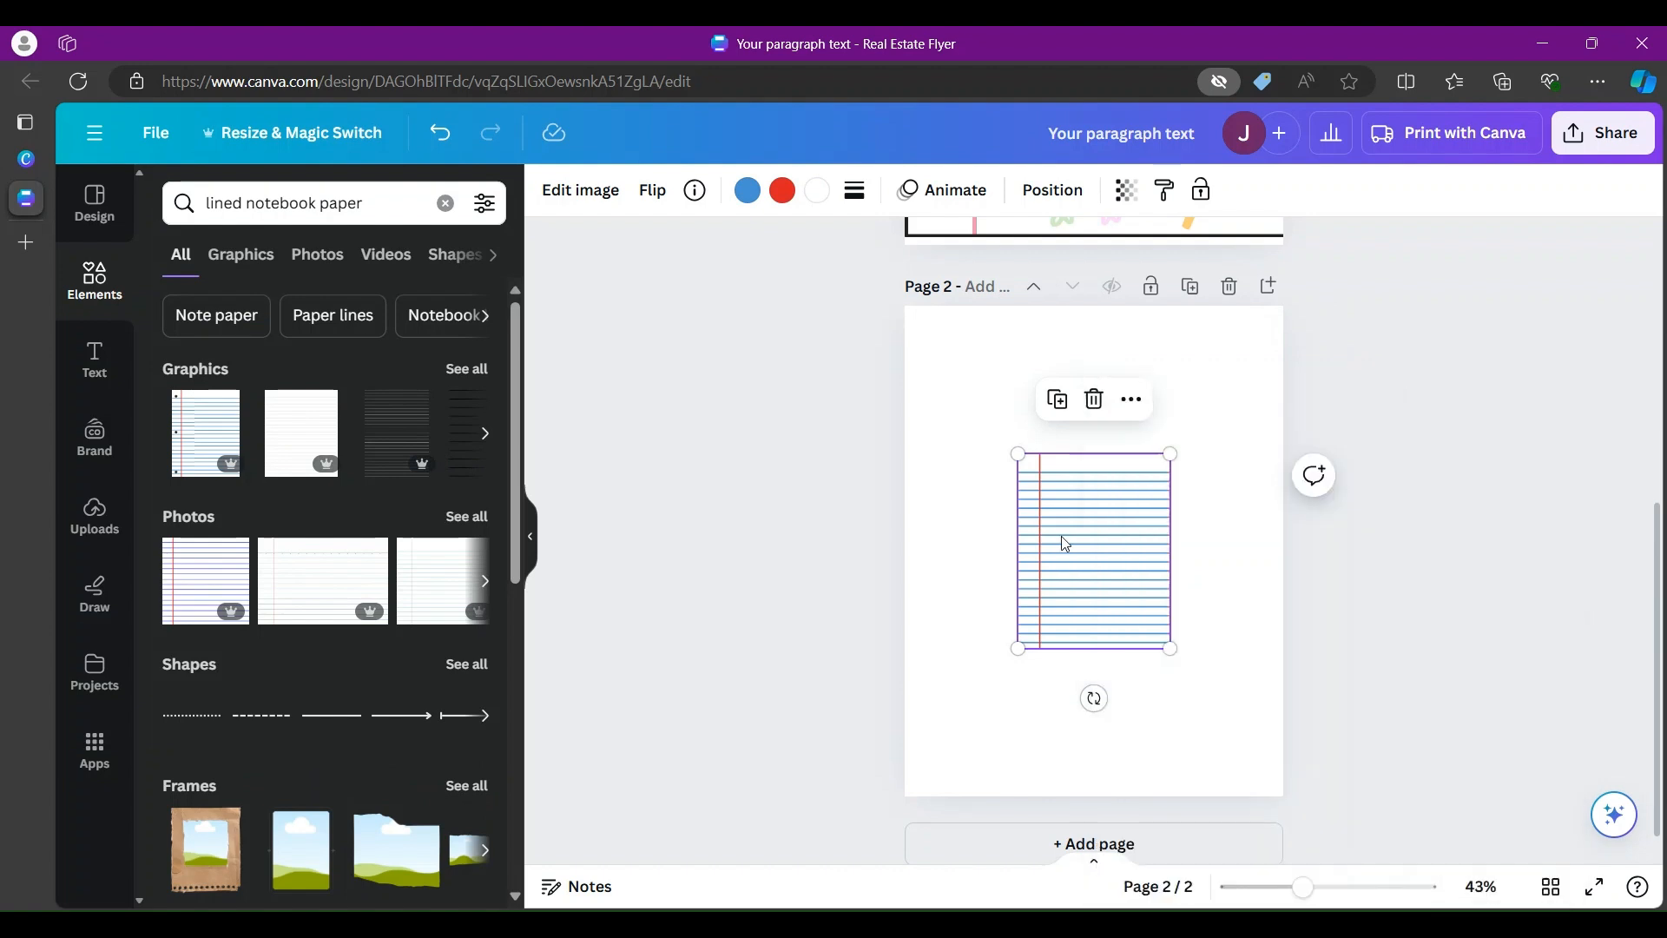
{"action": "left_click_drag", "start_coordinate": [1016, 452], "coordinate": [962, 380]}
{"action": "left_click_drag", "start_coordinate": [1076, 454], "coordinate": [1076, 382]}
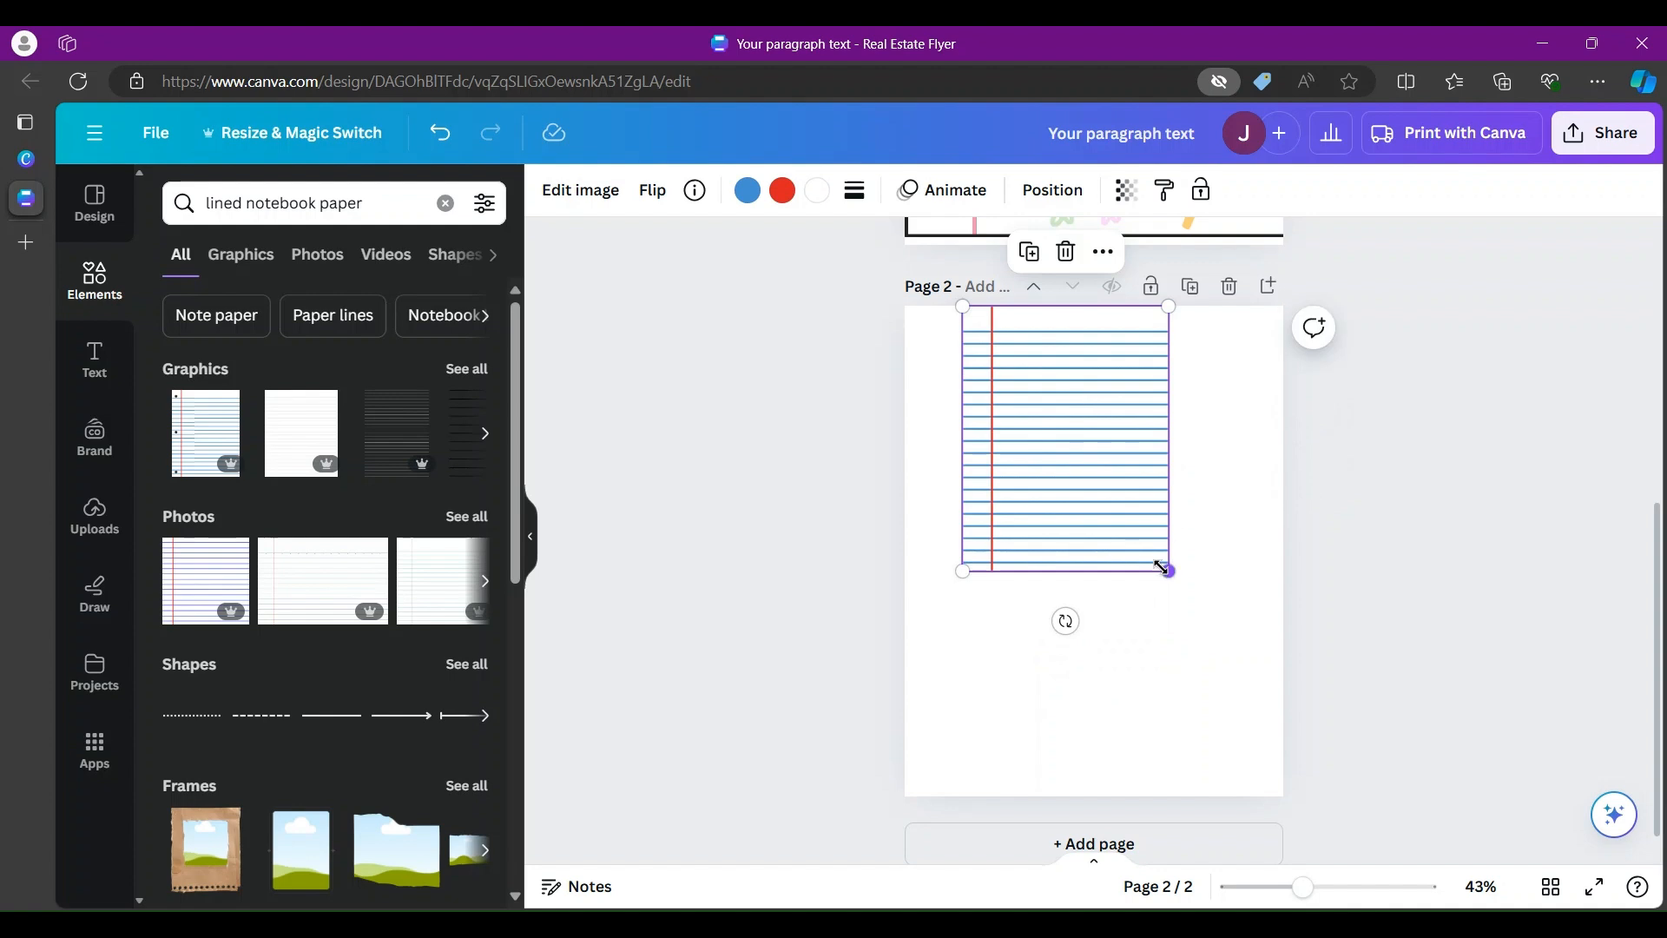
{"action": "left_click", "coordinate": [1066, 251]}
Step: Add the landscape lined paper photo with a faint red margin and stretch it across the upper part of page 2
{"action": "left_click", "coordinate": [368, 556]}
{"action": "left_click_drag", "start_coordinate": [1039, 575], "coordinate": [1039, 423]}
{"action": "left_click_drag", "start_coordinate": [943, 501], "coordinate": [905, 521]}
{"action": "left_click_drag", "start_coordinate": [1246, 526], "coordinate": [1299, 527]}
{"action": "left_click", "coordinate": [1389, 533]}
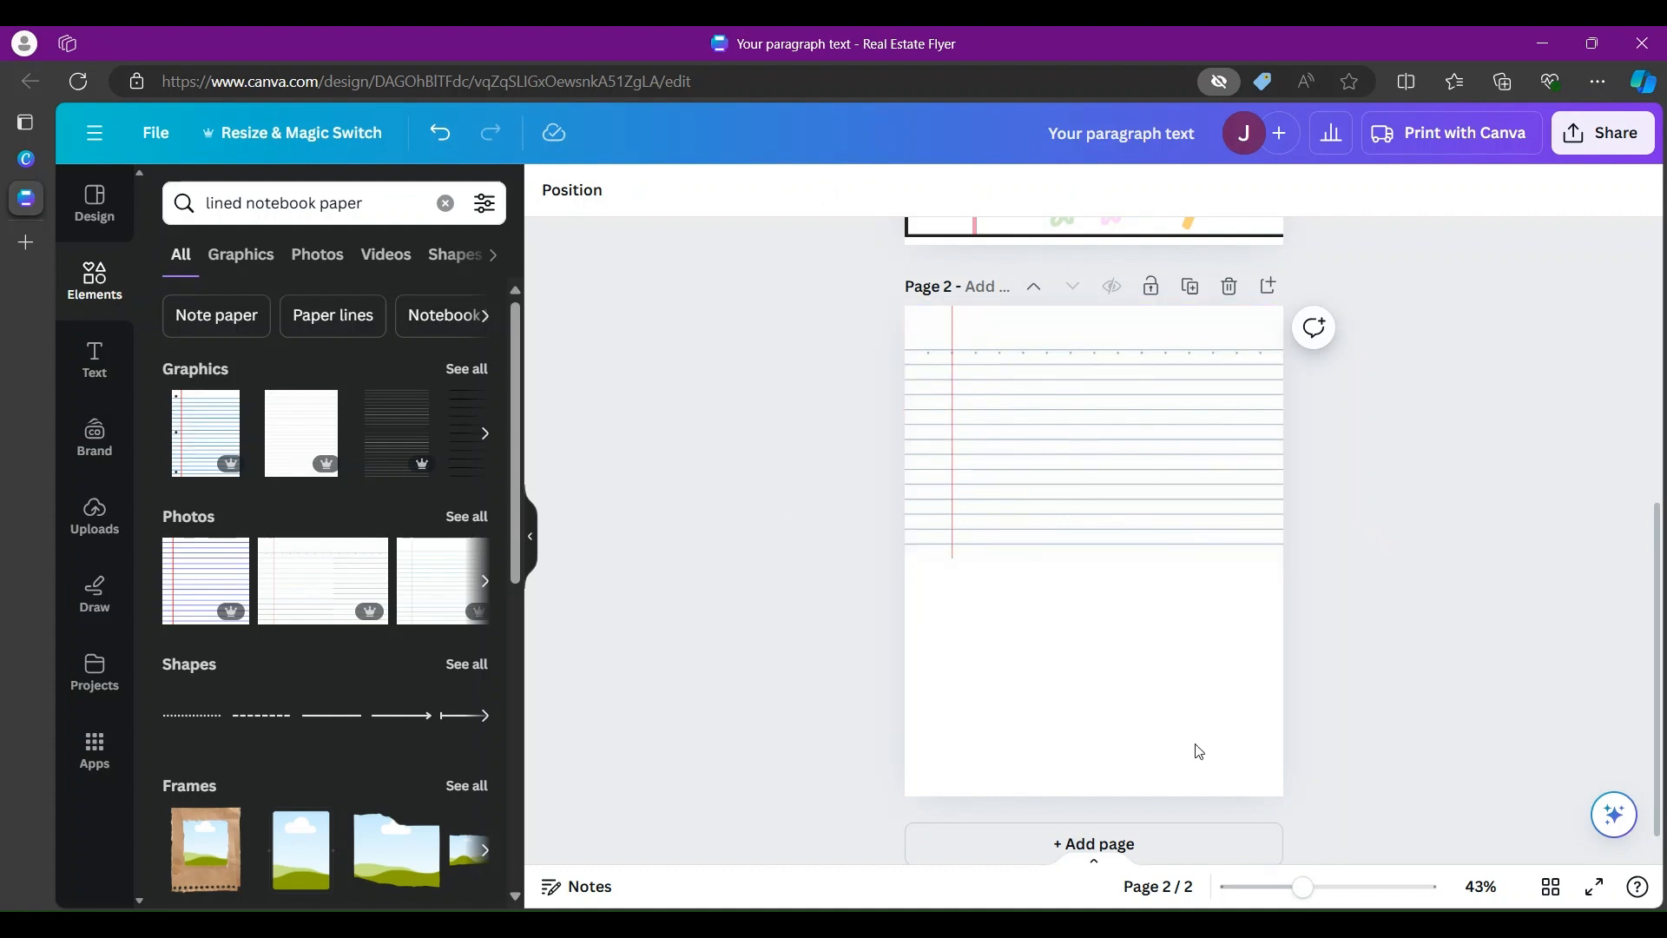
Step: Add the text "MONTHS OF THE YEAR" at size 23 and place it in the lined paper's header
{"action": "left_click", "coordinate": [96, 360]}
{"action": "left_click", "coordinate": [819, 192]}
{"action": "type", "text": "mONTHS"}
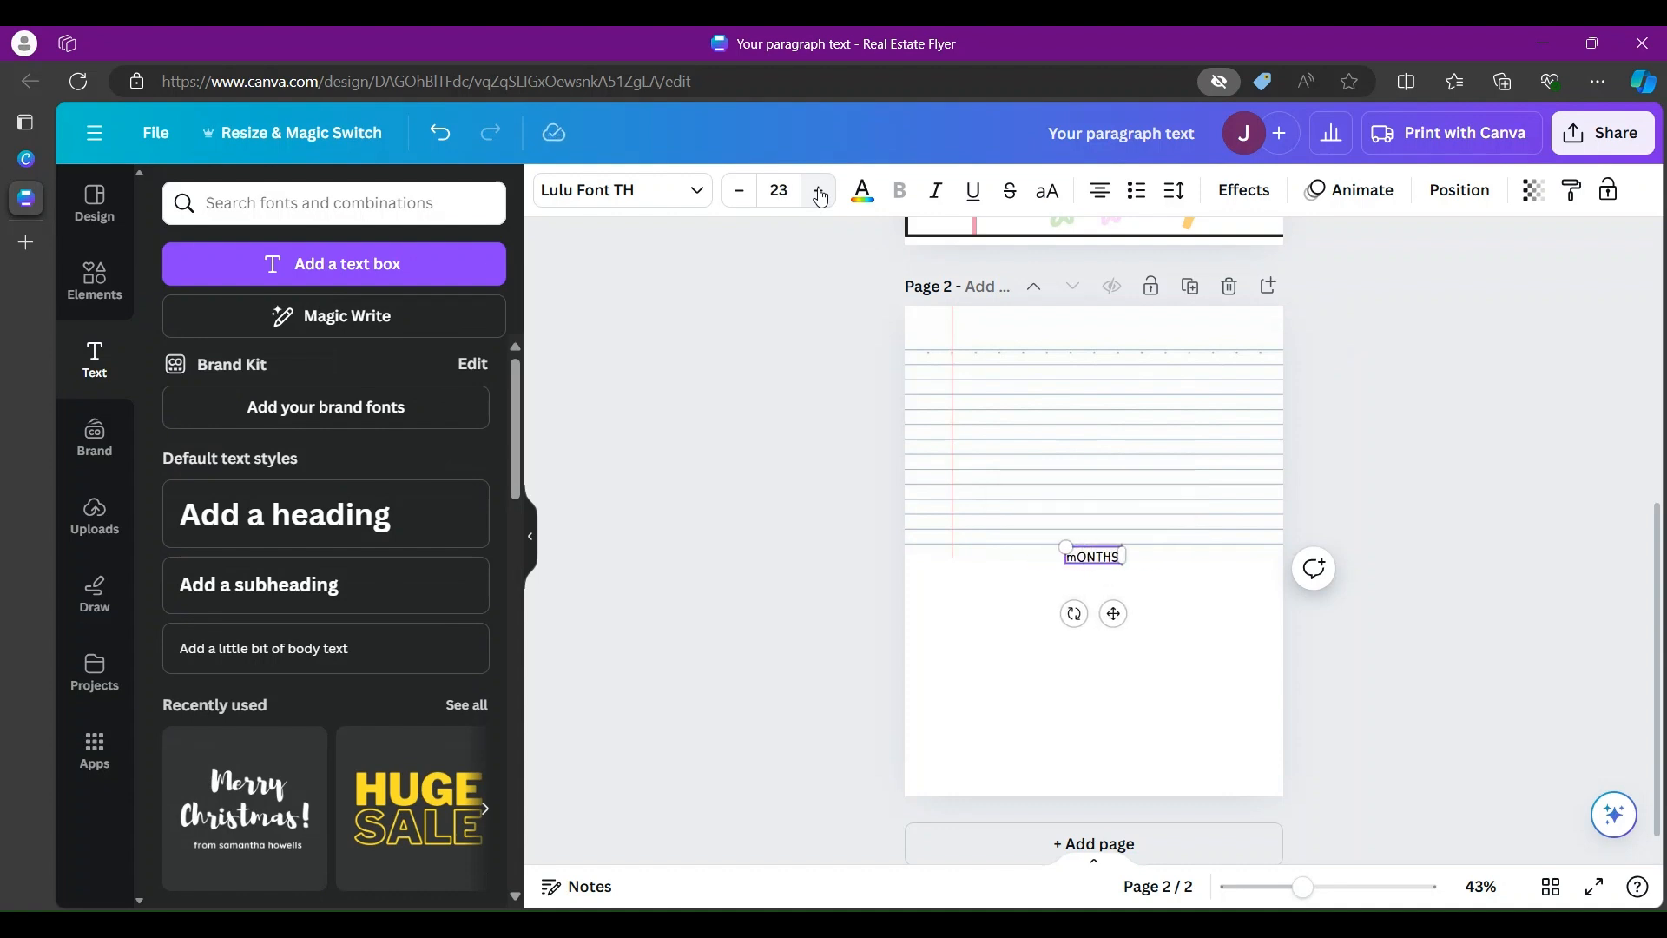
{"action": "type", "text": " OF THE YEAR"}
{"action": "left_click_drag", "start_coordinate": [1111, 619], "coordinate": [1097, 387]}
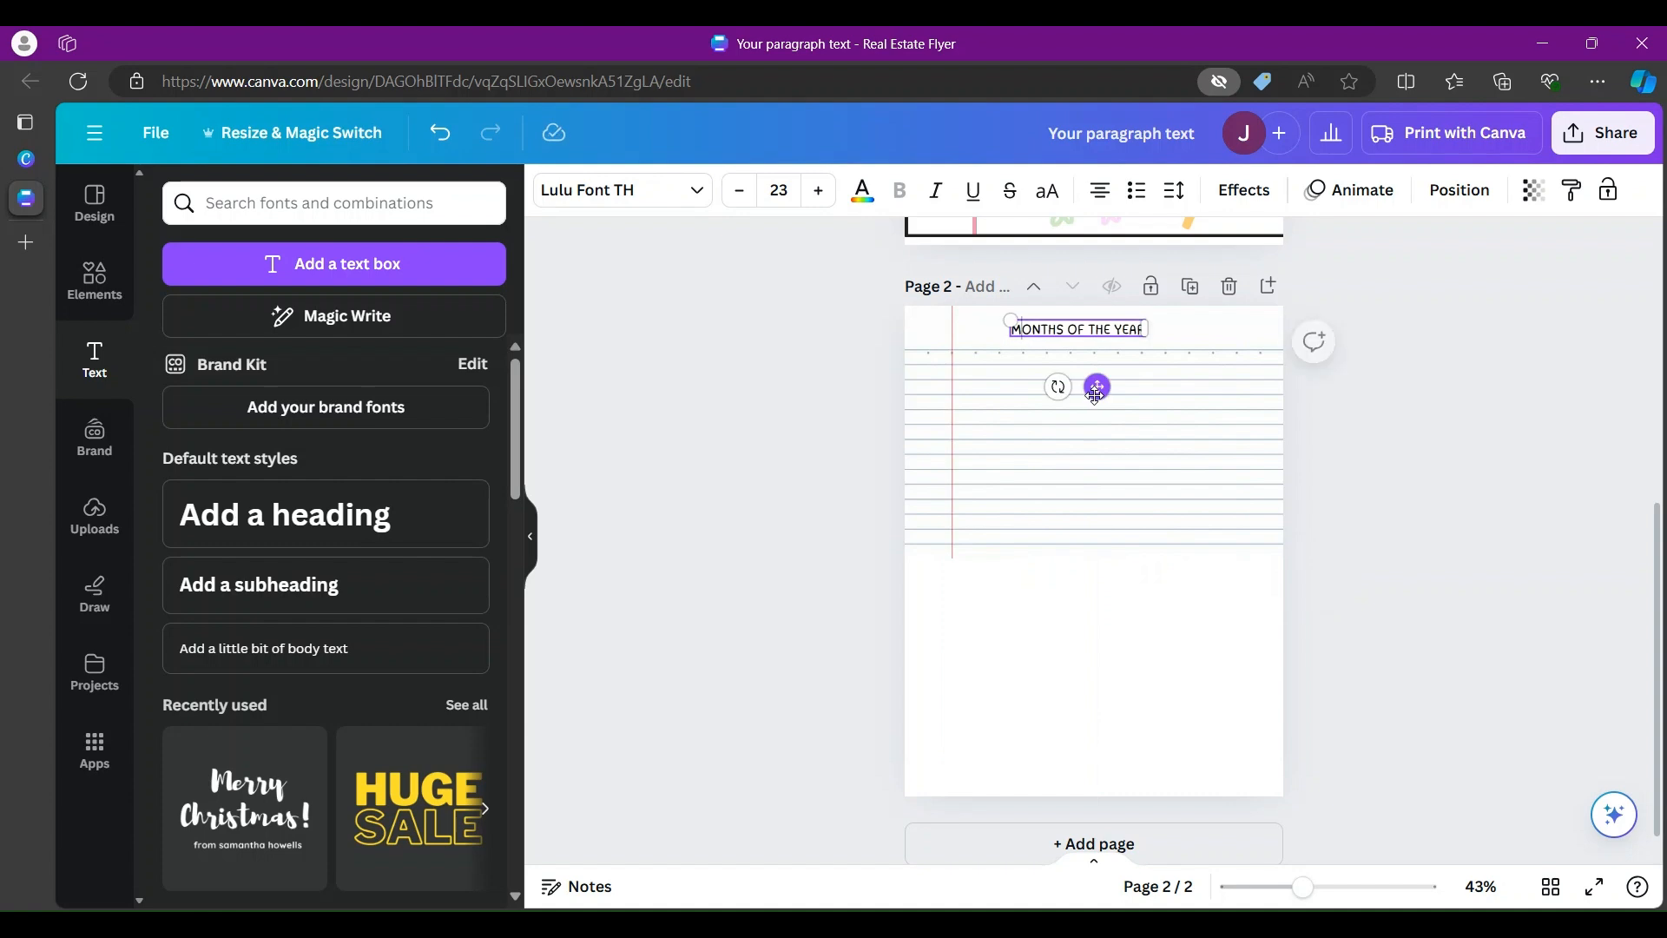
Step: Colour the MONTHS OF THE YEAR title purple and set its font size to 32
{"action": "triple_click", "coordinate": [1077, 329]}
{"action": "left_click", "coordinate": [862, 189]}
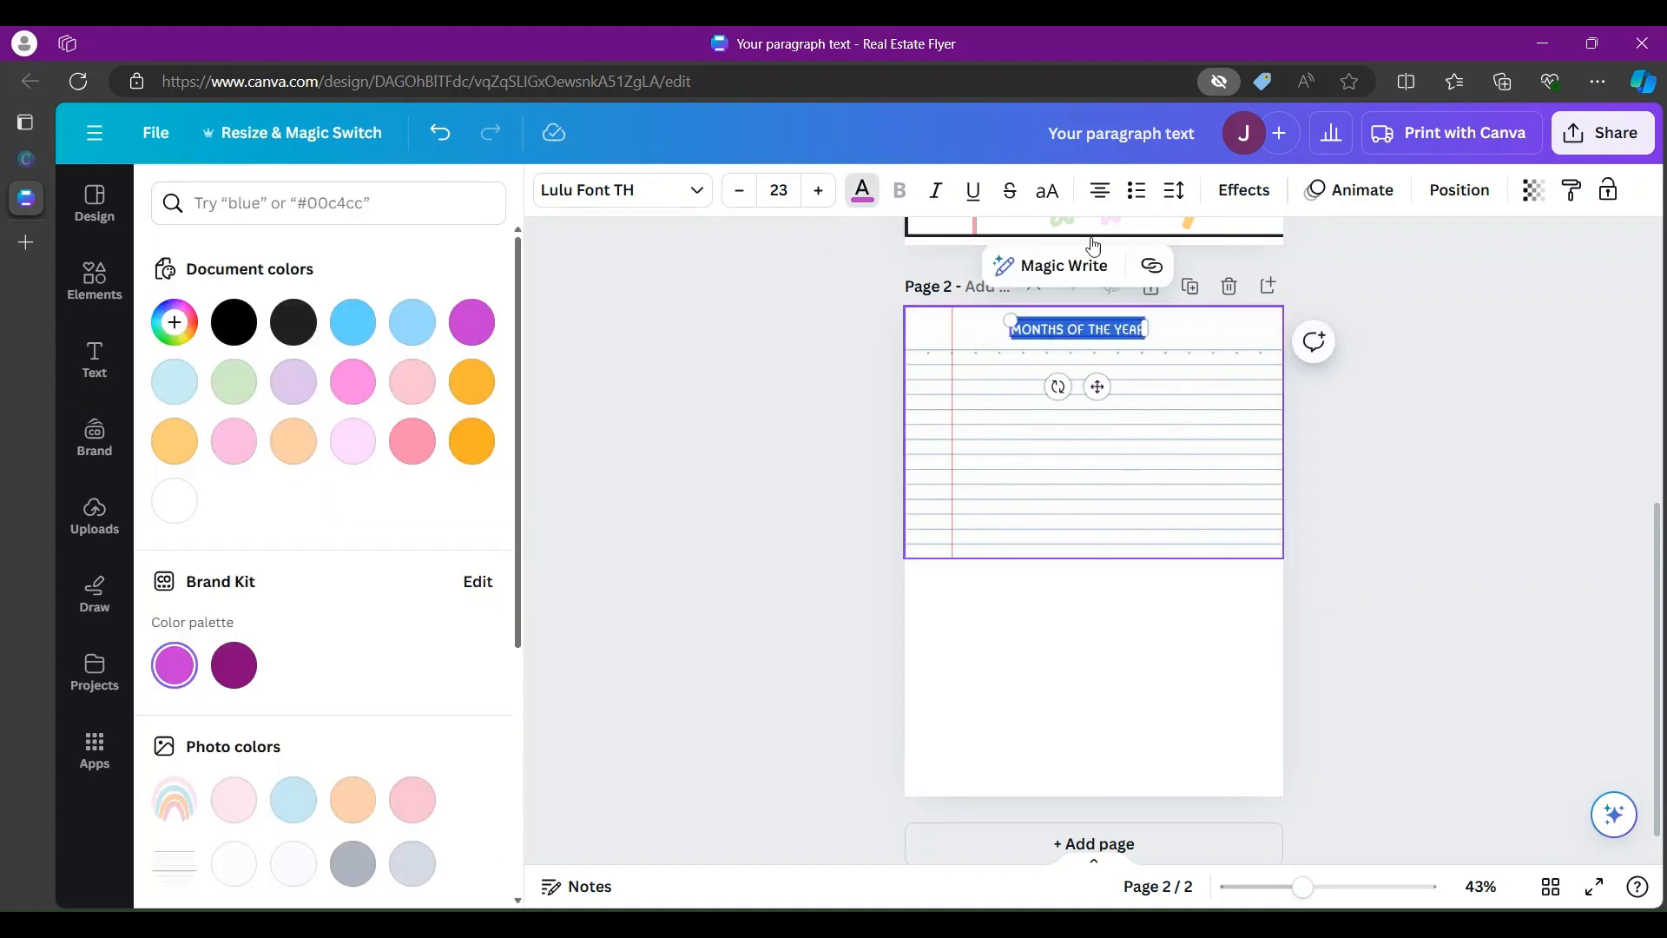
{"action": "left_click", "coordinate": [816, 193]}
{"action": "left_click", "coordinate": [816, 193]}
{"action": "left_click", "coordinate": [816, 192]}
{"action": "left_click", "coordinate": [816, 193]}
{"action": "left_click", "coordinate": [816, 193]}
{"action": "left_click", "coordinate": [816, 192]}
{"action": "left_click", "coordinate": [816, 192]}
{"action": "left_click", "coordinate": [816, 193]}
{"action": "left_click", "coordinate": [817, 192]}
{"action": "left_click", "coordinate": [1099, 343]}
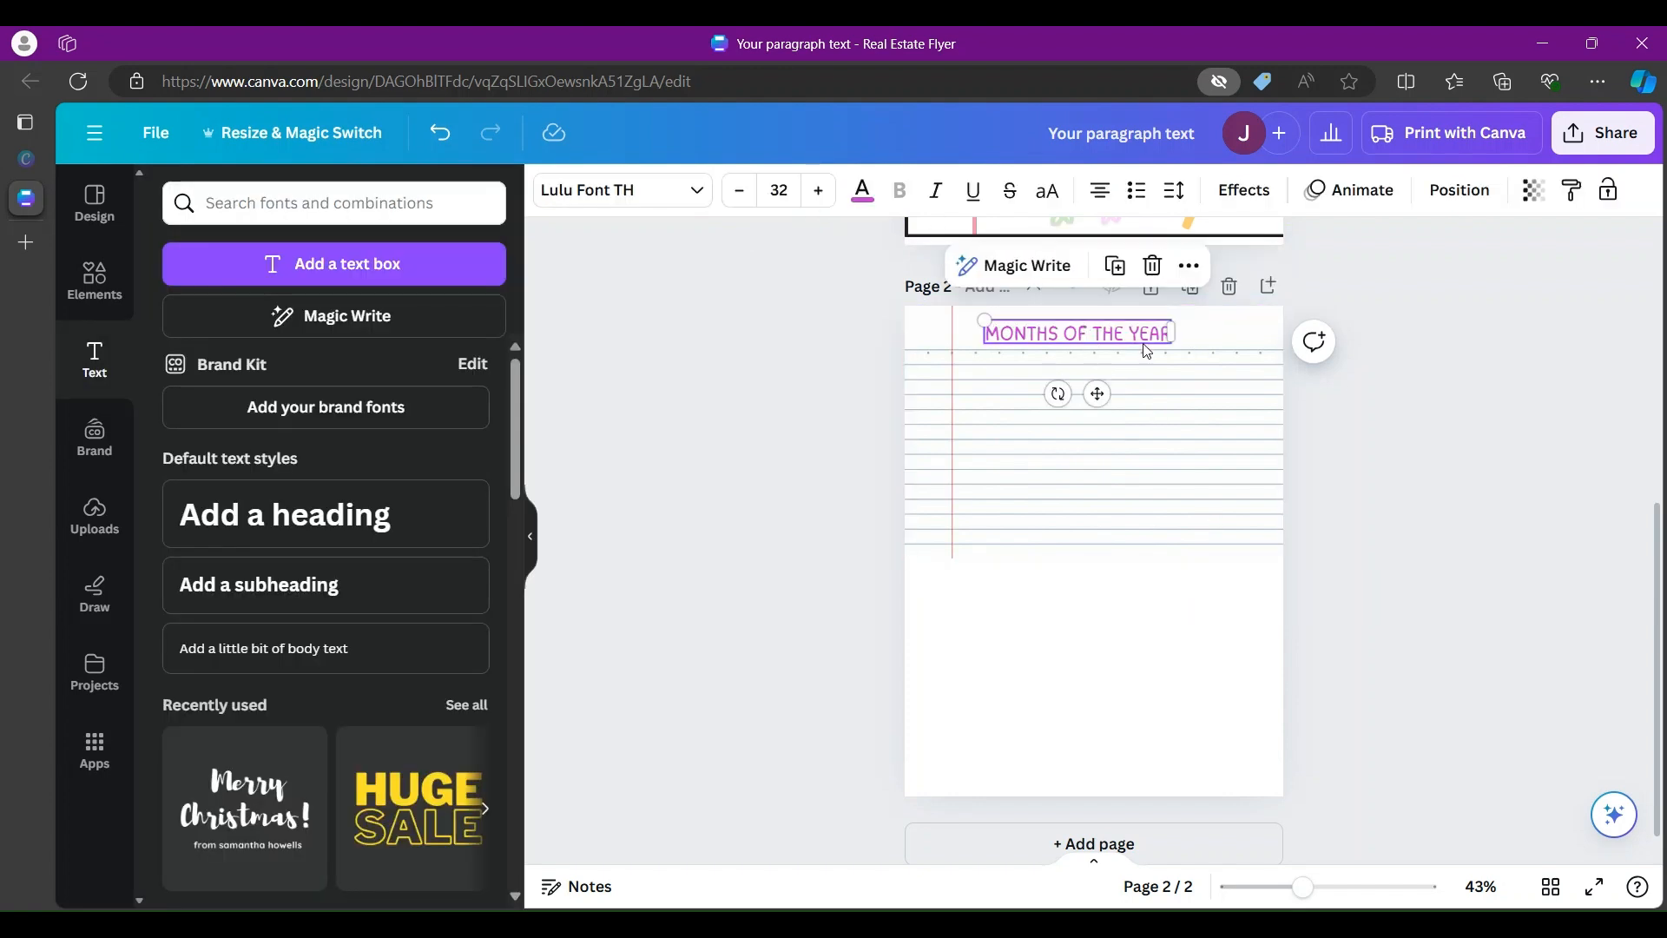
Step: Set the MONTHS OF THE YEAR title's font size to 35 and shift it slightly right
{"action": "left_click", "coordinate": [1112, 333]}
{"action": "double_click", "coordinate": [1112, 333]}
{"action": "key", "text": "ctrl+a"}
{"action": "left_click", "coordinate": [822, 191]}
{"action": "left_click", "coordinate": [822, 191]}
{"action": "left_click", "coordinate": [822, 191]}
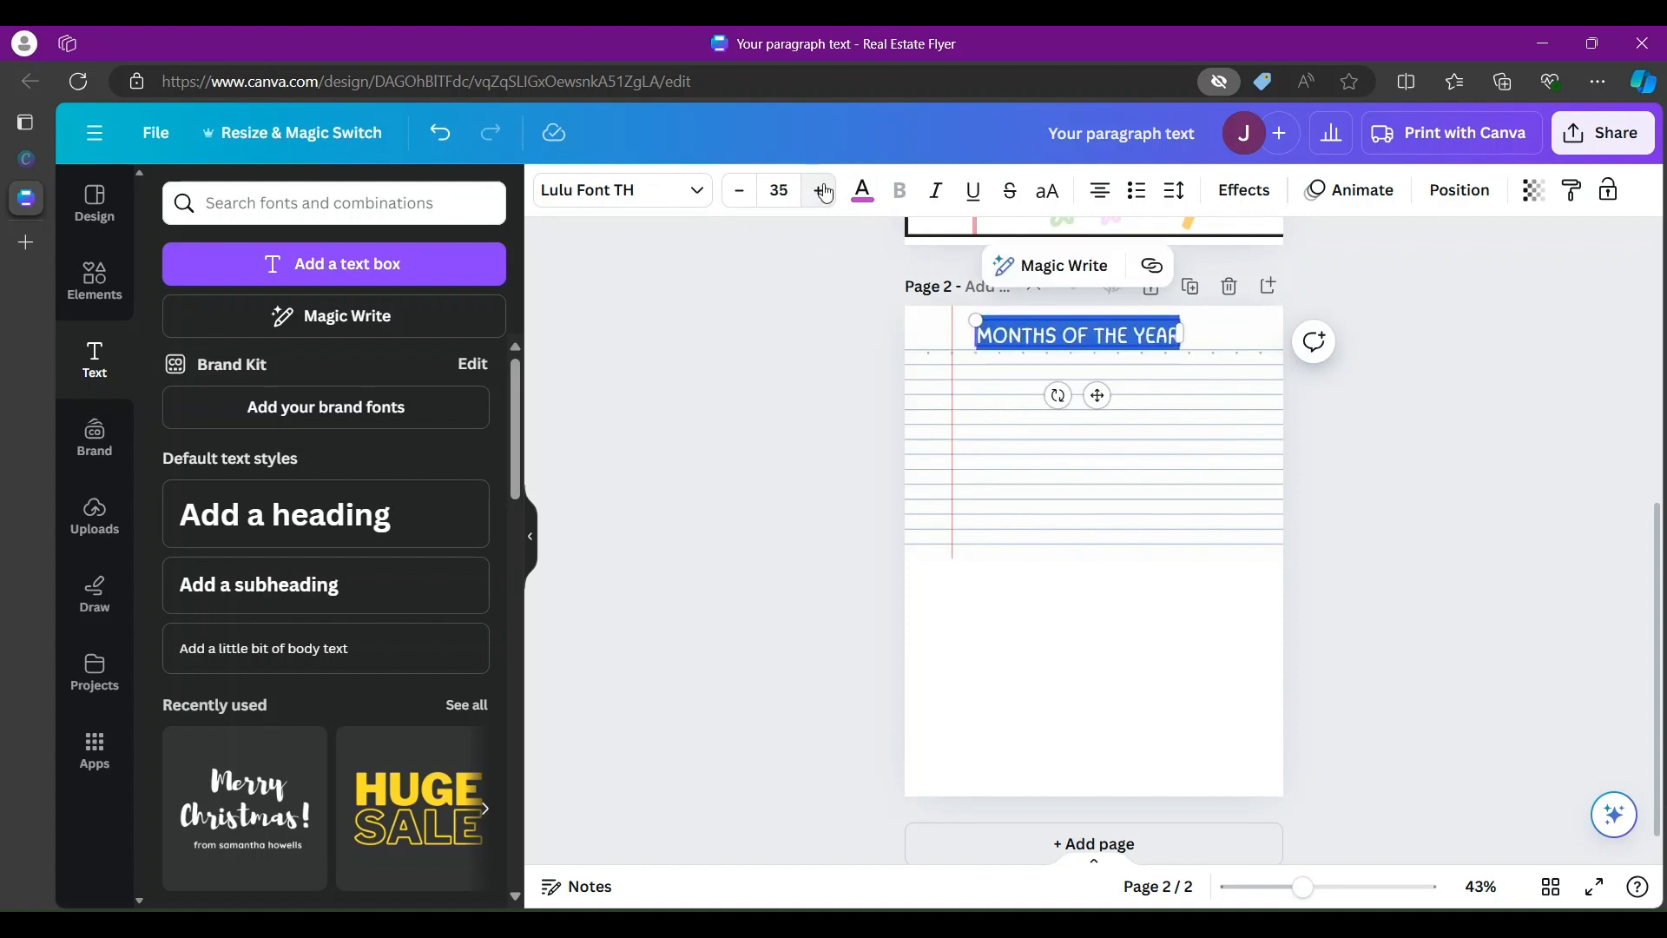
{"action": "left_click", "coordinate": [1187, 614]}
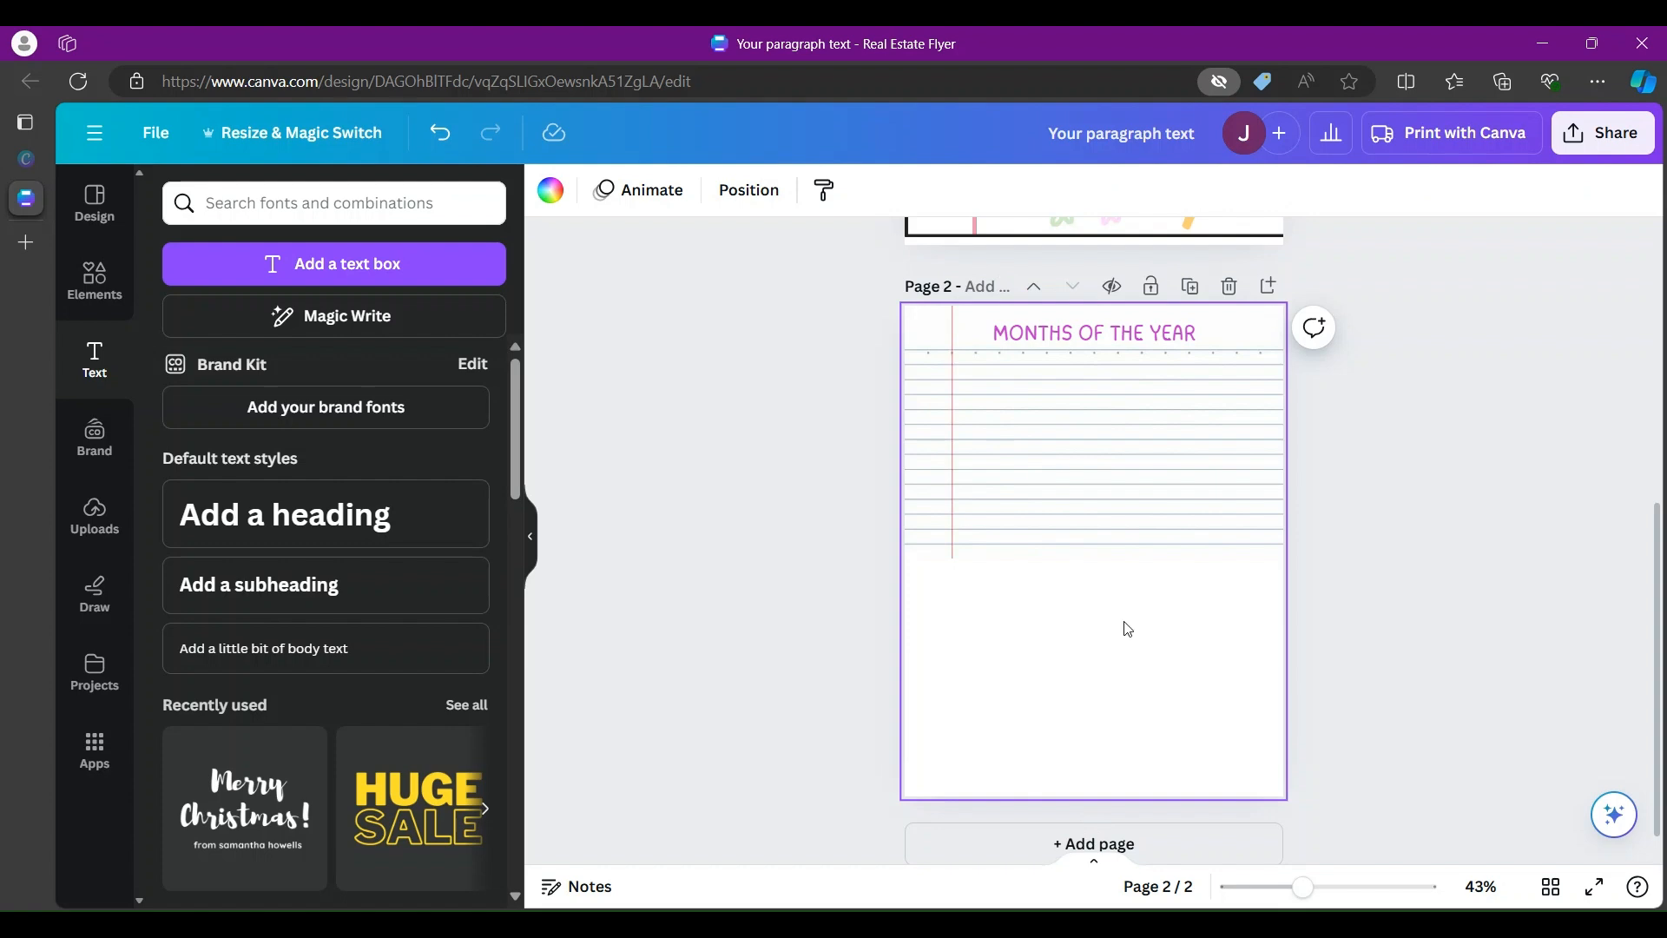
Step: Add twelve default paragraph text boxes to page 2
{"action": "left_click", "coordinate": [329, 264]}
{"action": "left_click", "coordinate": [329, 266]}
{"action": "left_click", "coordinate": [329, 266]}
{"action": "left_click", "coordinate": [329, 267]}
{"action": "left_click", "coordinate": [329, 267]}
{"action": "left_click", "coordinate": [330, 266]}
{"action": "left_click", "coordinate": [329, 266]}
{"action": "left_click", "coordinate": [329, 267]}
{"action": "left_click", "coordinate": [329, 267]}
{"action": "left_click", "coordinate": [329, 267]}
{"action": "left_click", "coordinate": [329, 267]}
{"action": "left_click", "coordinate": [329, 267]}
{"action": "left_click", "coordinate": [1224, 630]}
Step: Move one of the new text boxes up below the title beside the margin line and change its text to "JANUARY"
{"action": "left_click", "coordinate": [1101, 576]}
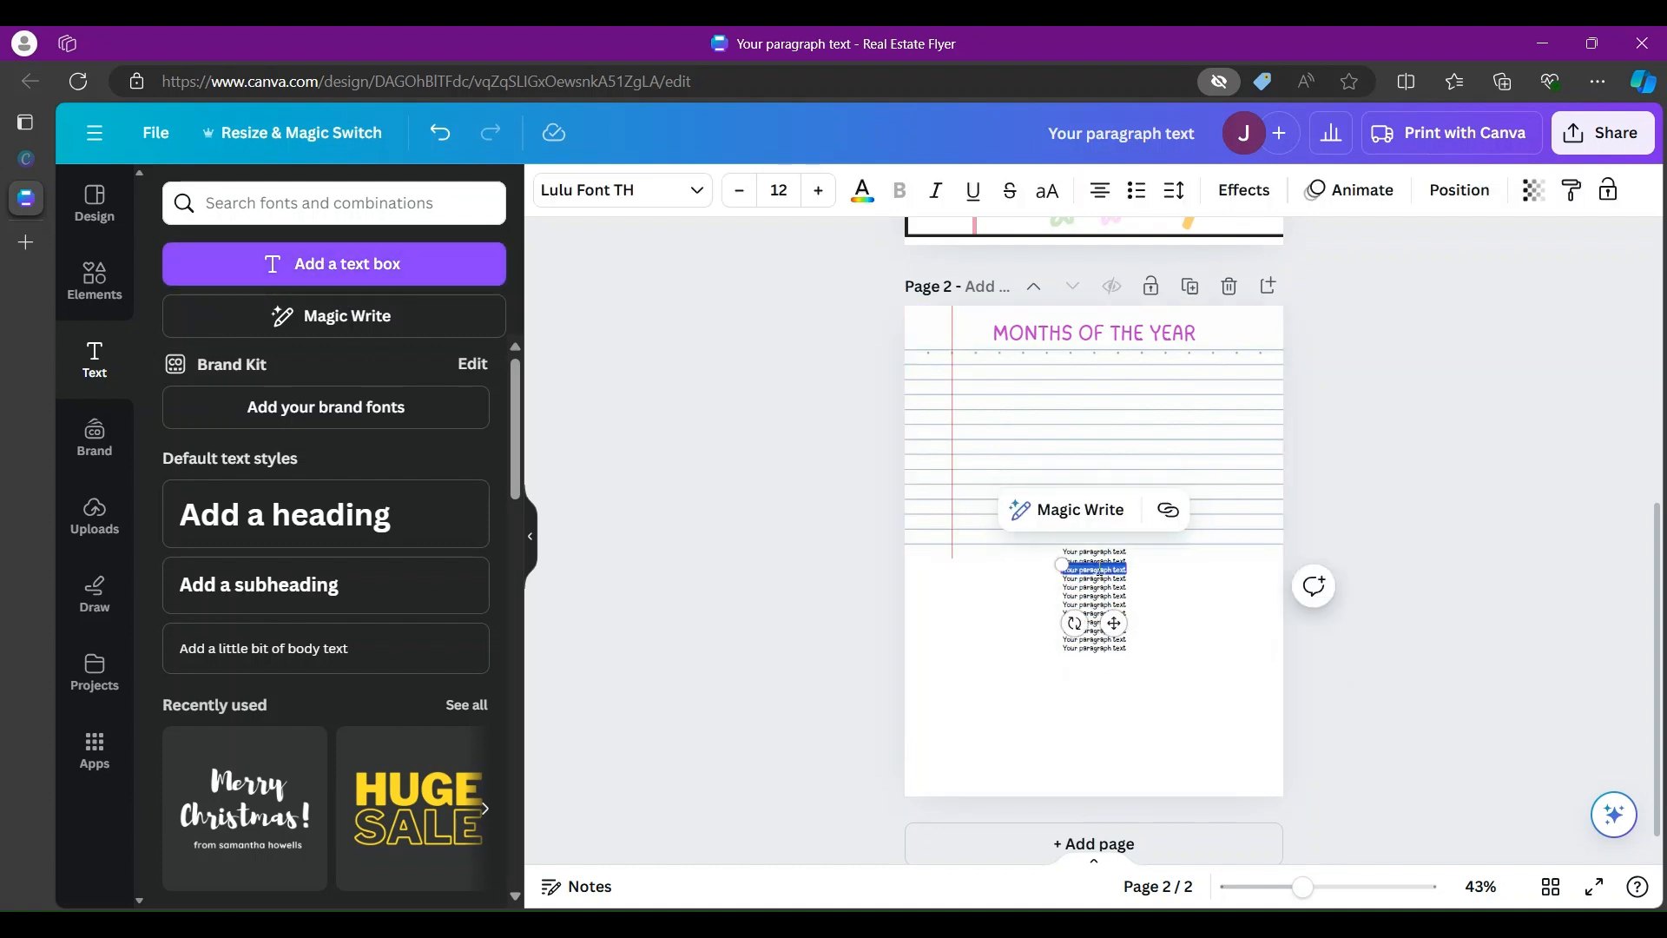
{"action": "left_click_drag", "start_coordinate": [1097, 571], "coordinate": [1008, 431]}
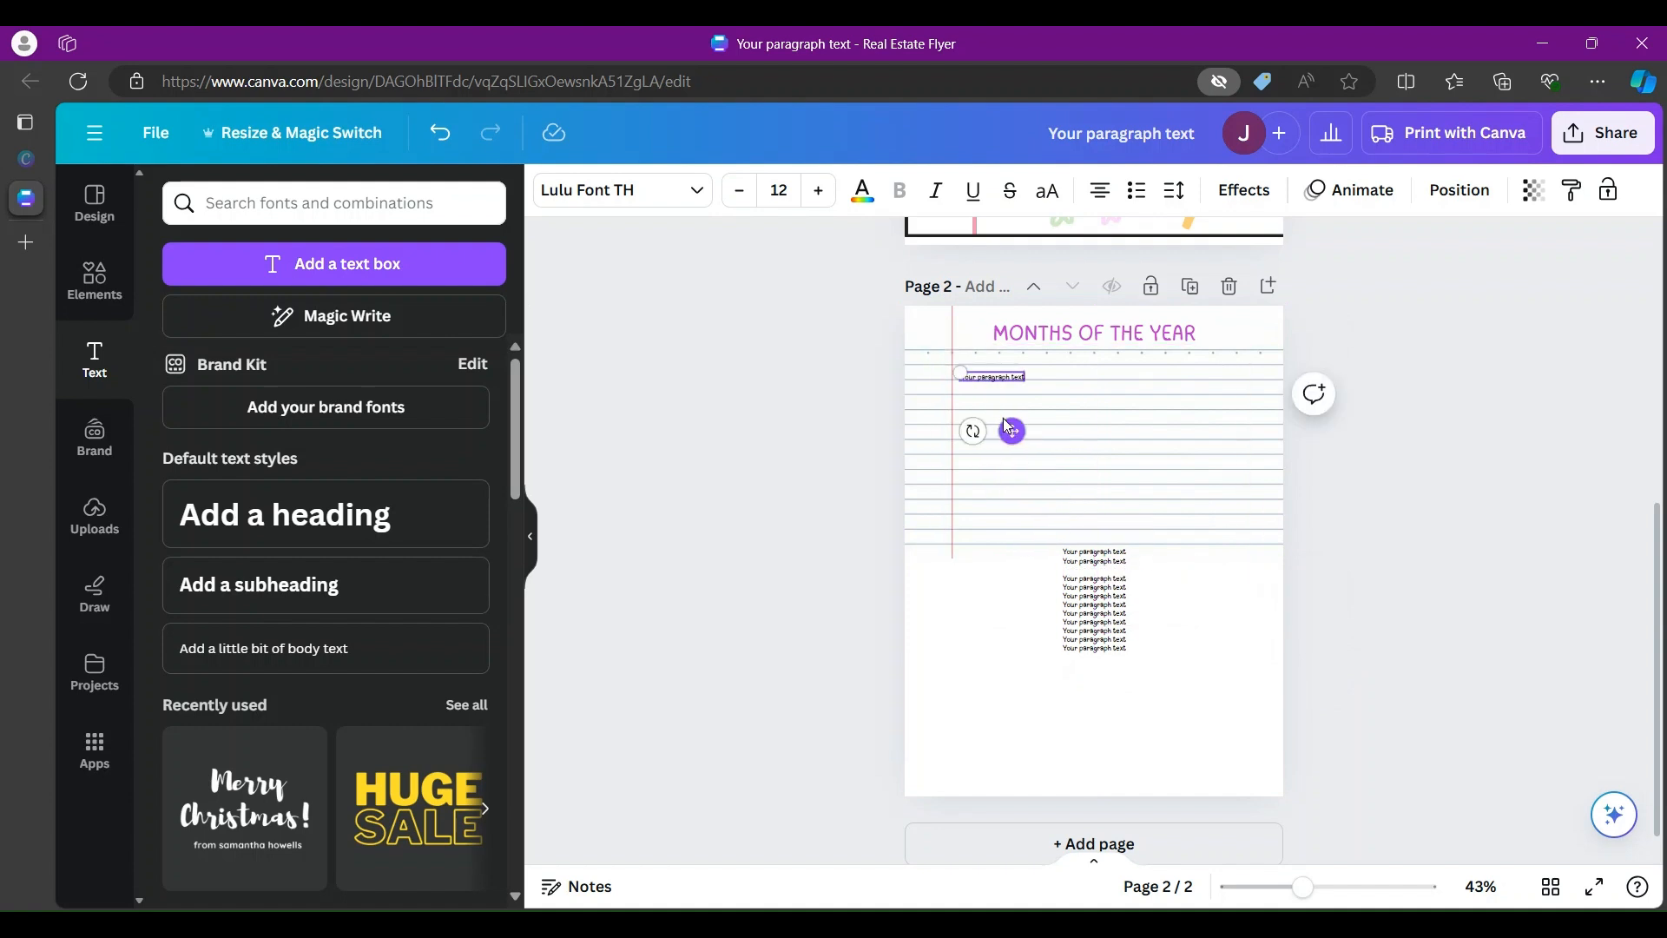
{"action": "double_click", "coordinate": [999, 376]}
{"action": "type", "text": "JANUARY"}
Step: Colour JANUARY pink at font size 27, and widen and position its box to fit on one line directly beneath the header
{"action": "double_click", "coordinate": [999, 376]}
{"action": "left_click", "coordinate": [863, 189]}
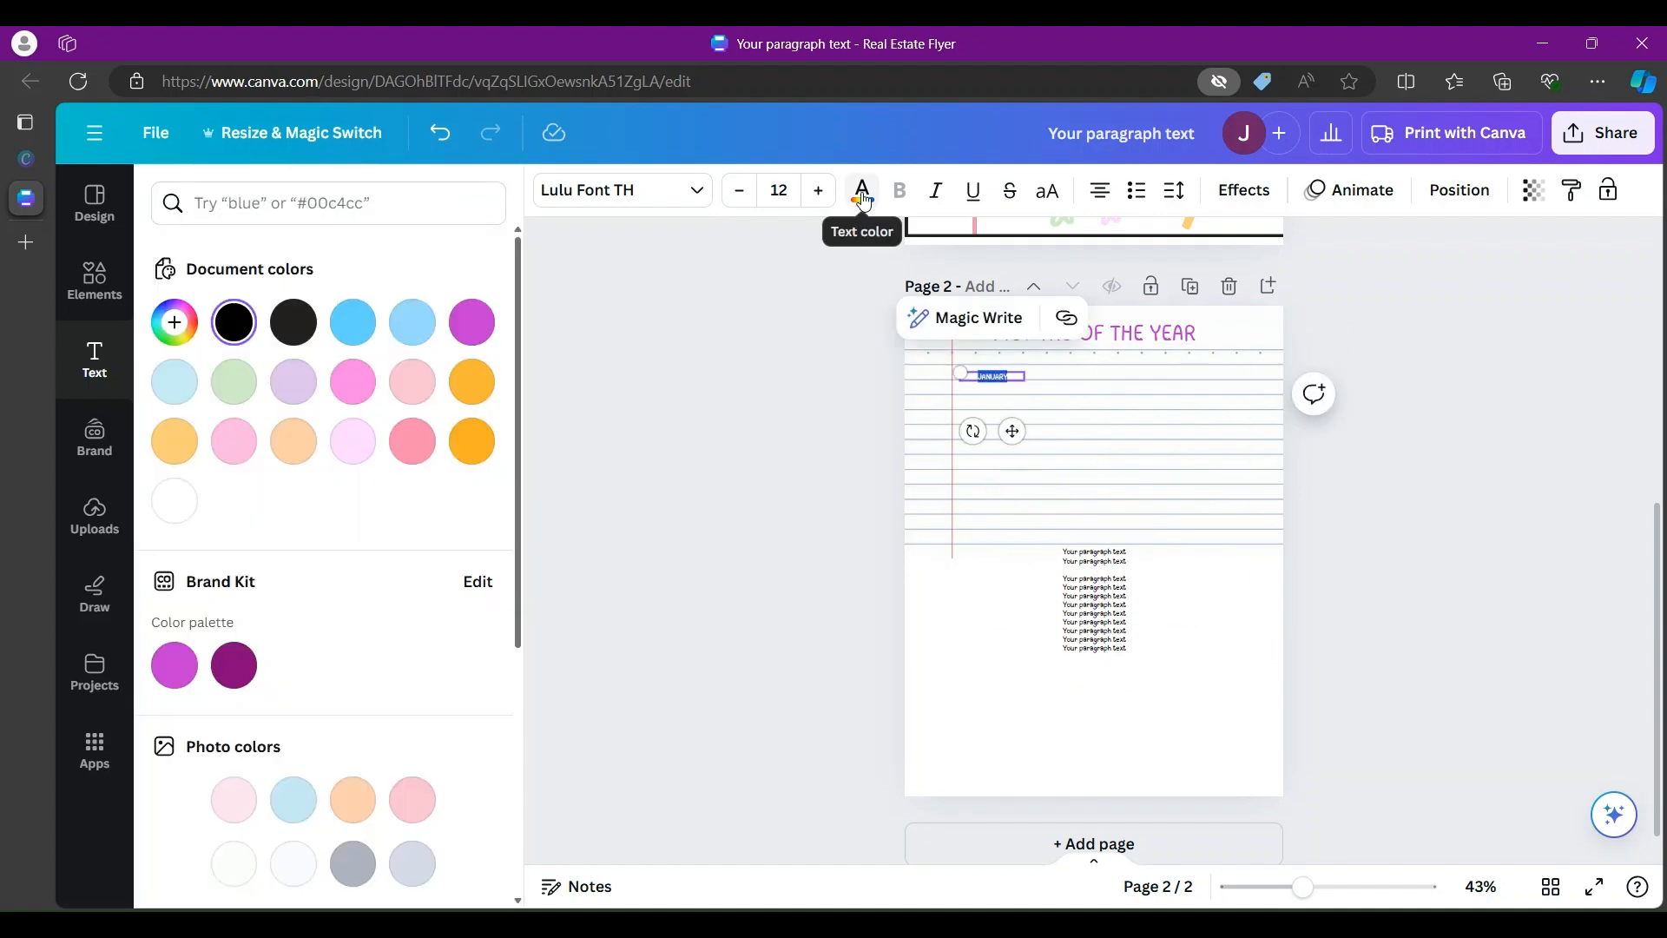
{"action": "left_click", "coordinate": [412, 434]}
{"action": "left_click", "coordinate": [818, 191]}
{"action": "left_click", "coordinate": [818, 191]}
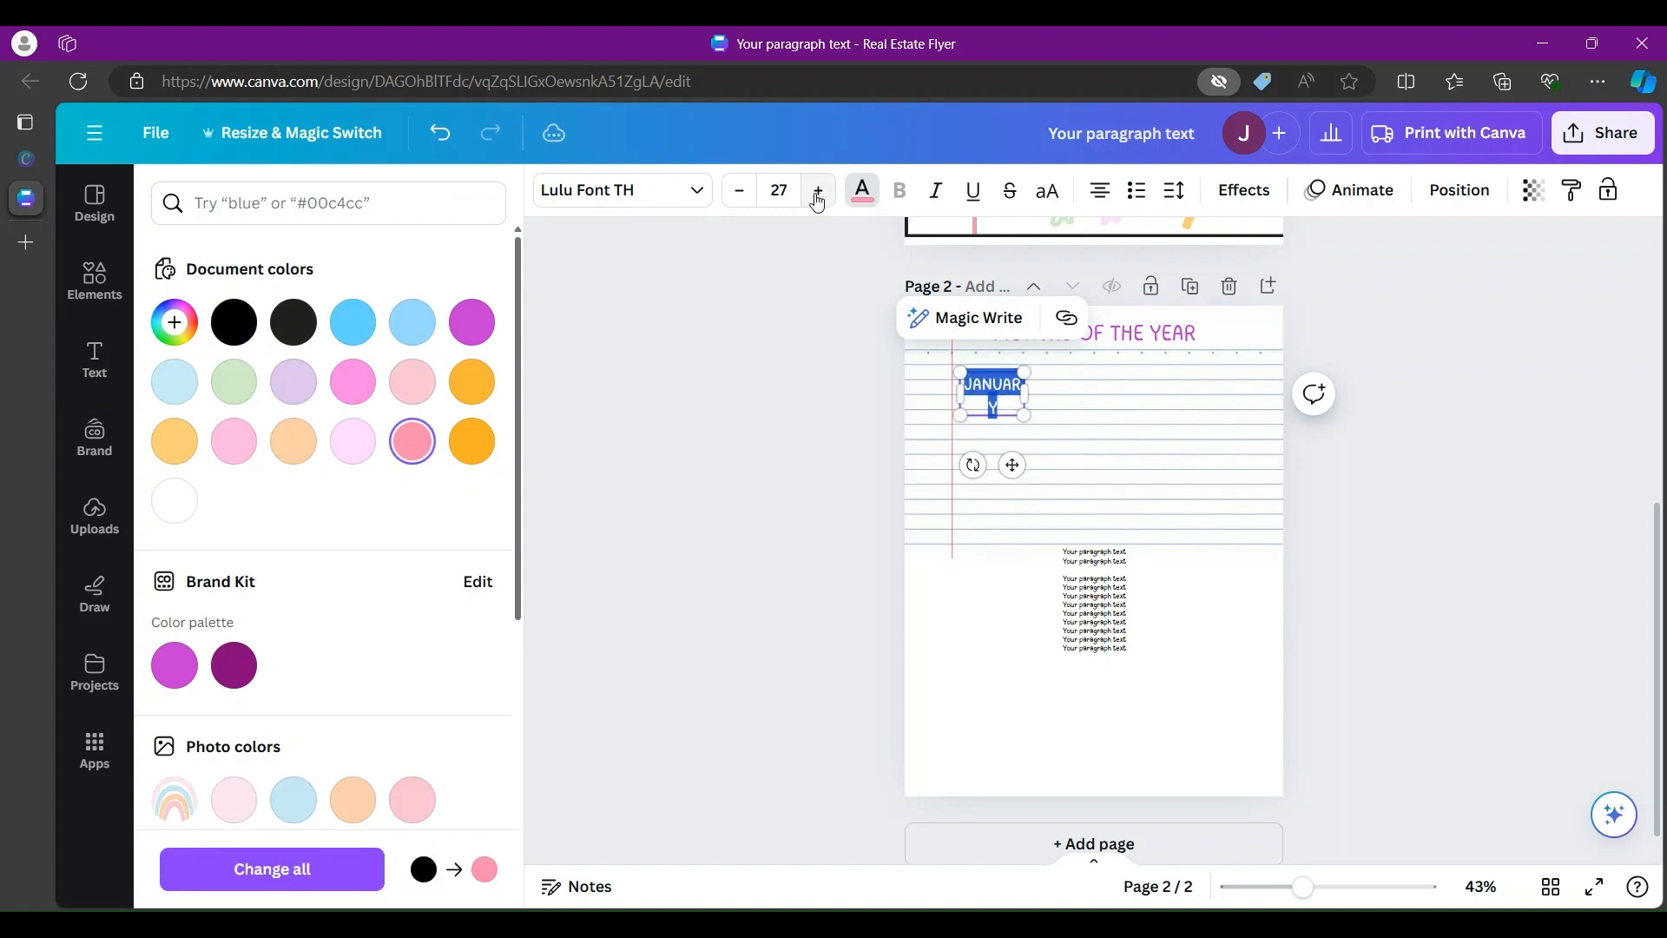
{"action": "mouse_move", "coordinate": [1026, 395]}
{"action": "left_mouse_down"}
{"action": "mouse_move", "coordinate": [1040, 396]}
{"action": "mouse_move", "coordinate": [1005, 421]}
{"action": "left_mouse_up"}
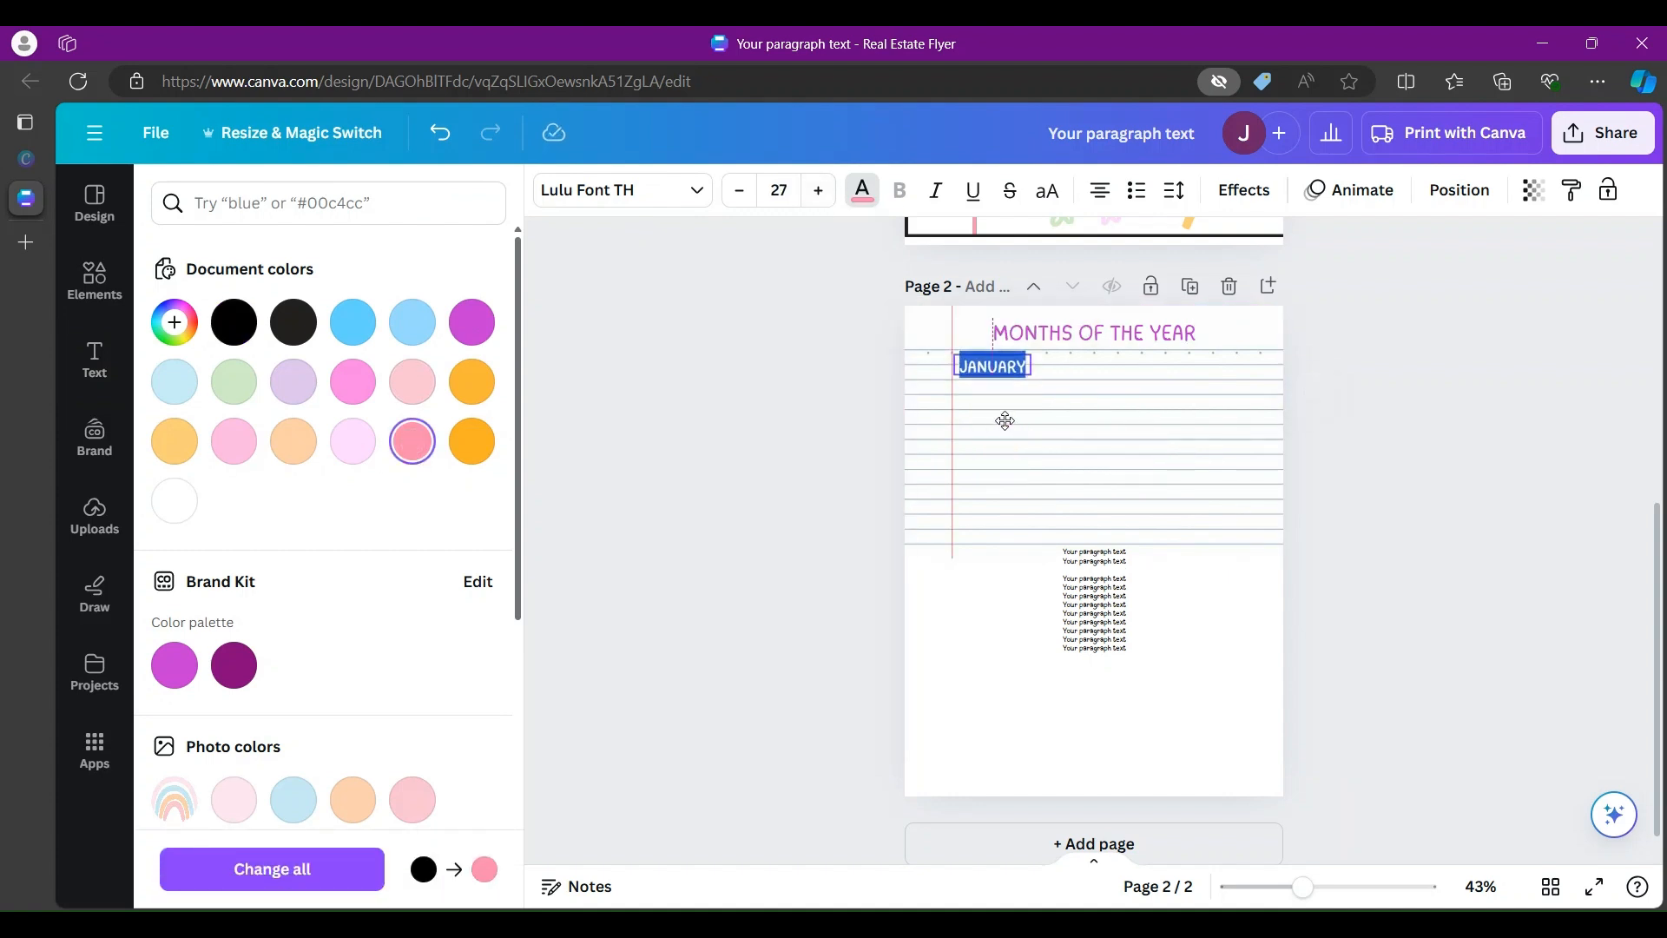
{"action": "left_click", "coordinate": [998, 426]}
Step: Recolour the JANUARY text light blue
{"action": "double_click", "coordinate": [993, 367]}
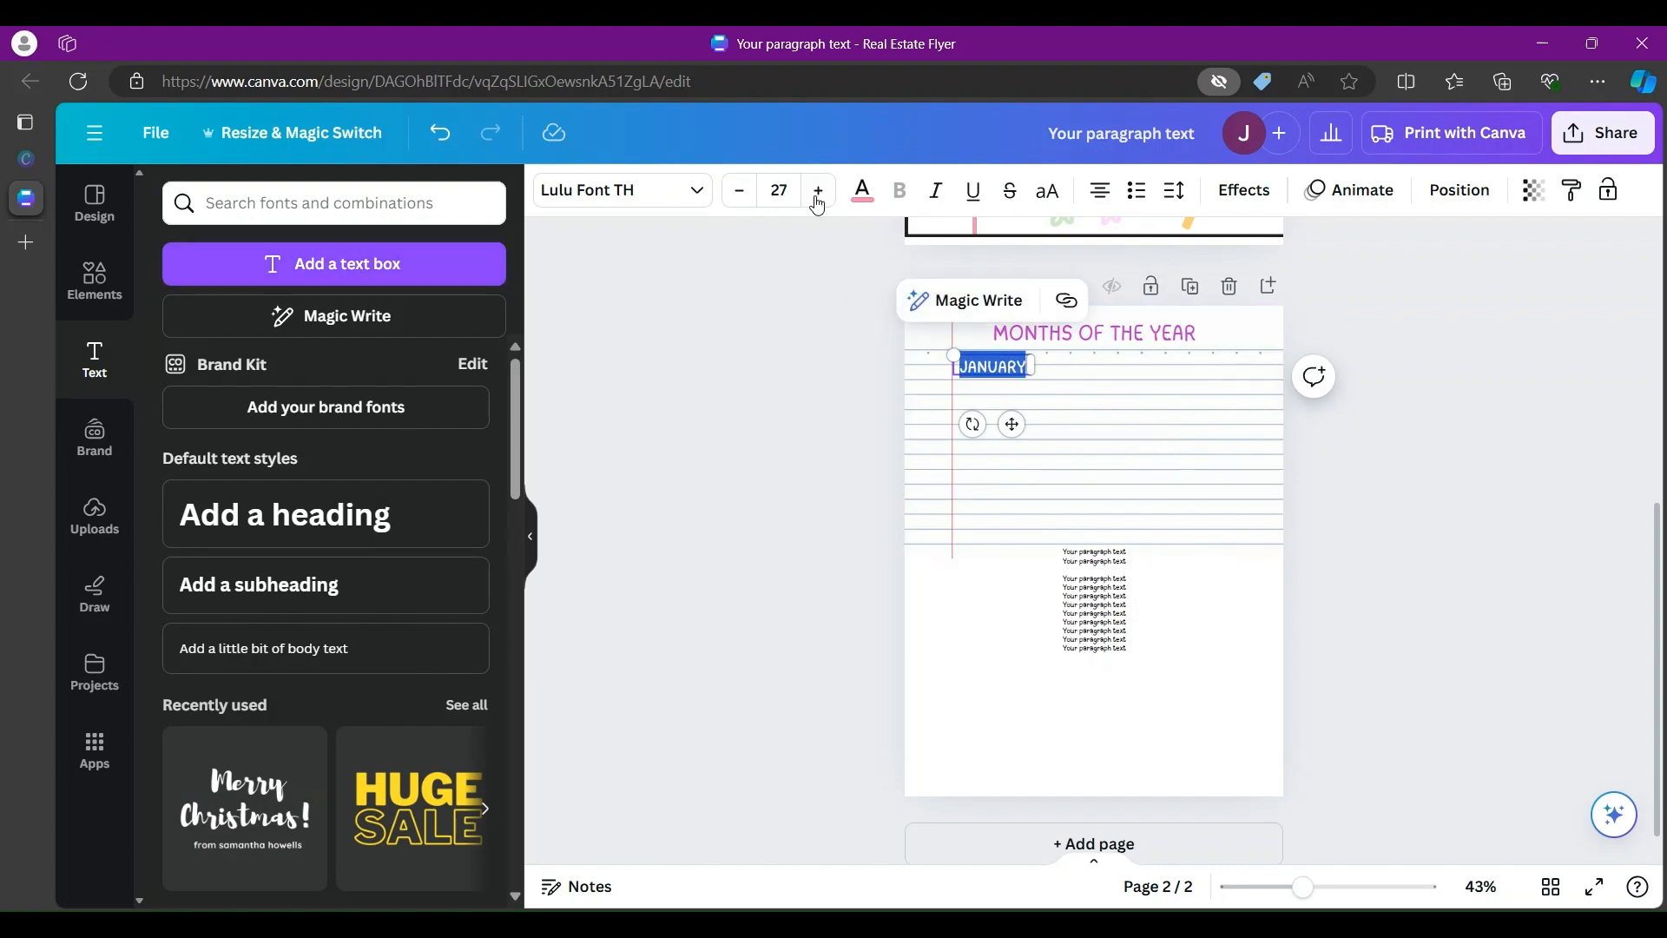
{"action": "left_click", "coordinate": [862, 190]}
{"action": "left_click", "coordinate": [412, 322]}
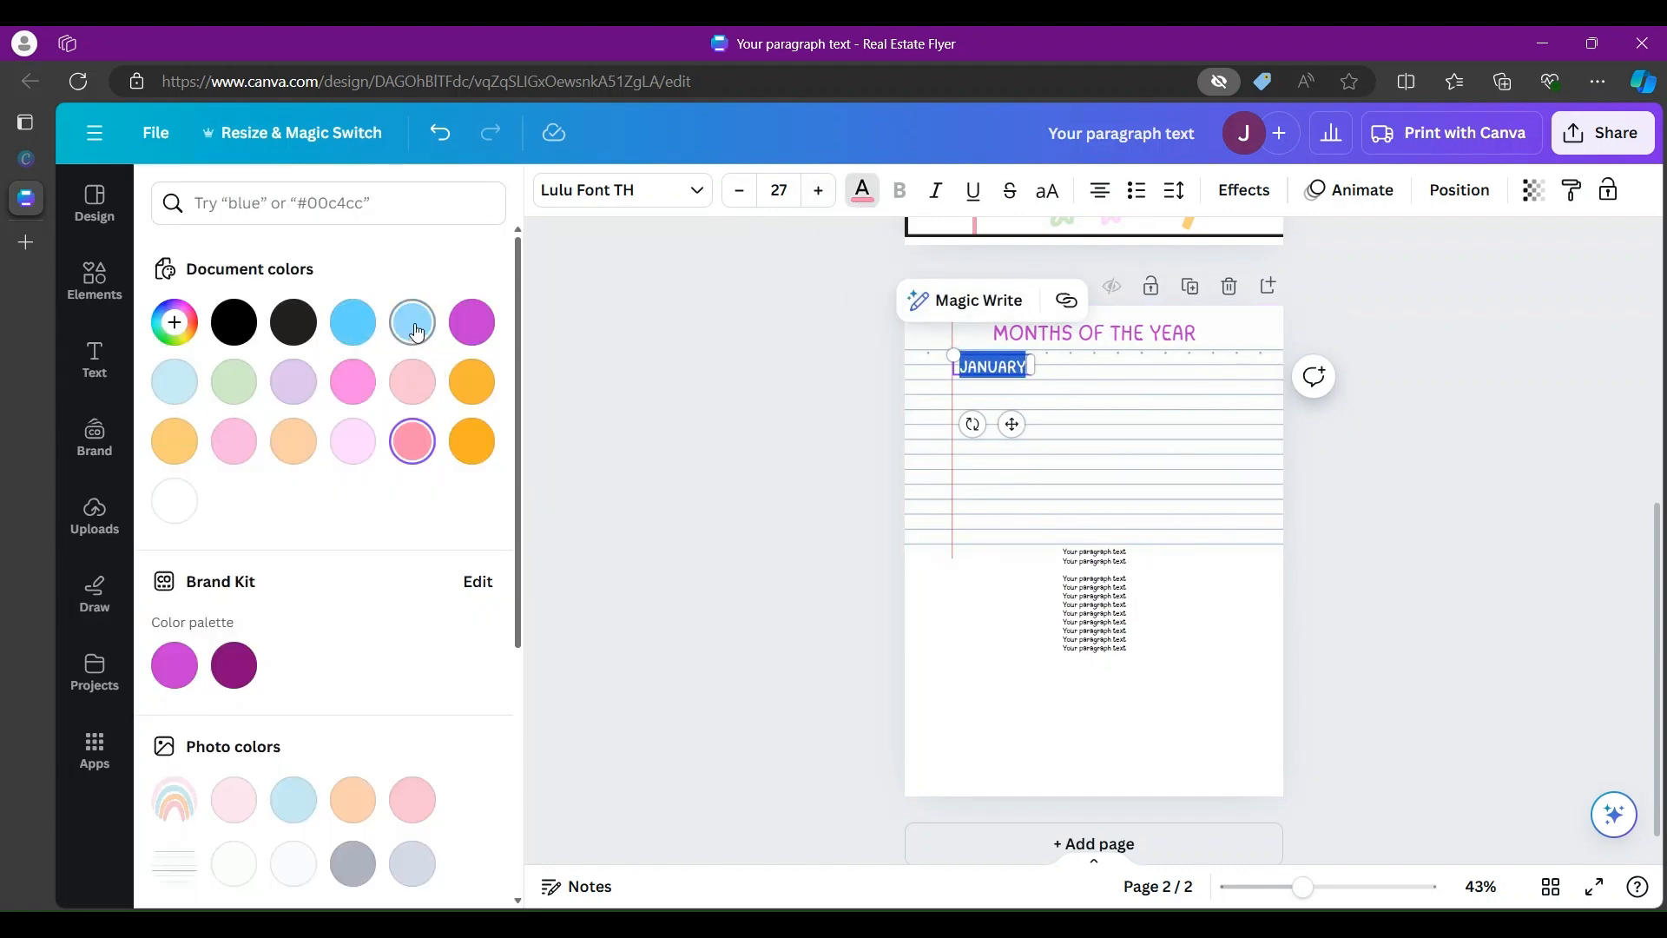
Step: Move JANUARY slightly down onto its ruled line and recolour the text pink
{"action": "left_click", "coordinate": [1010, 431]}
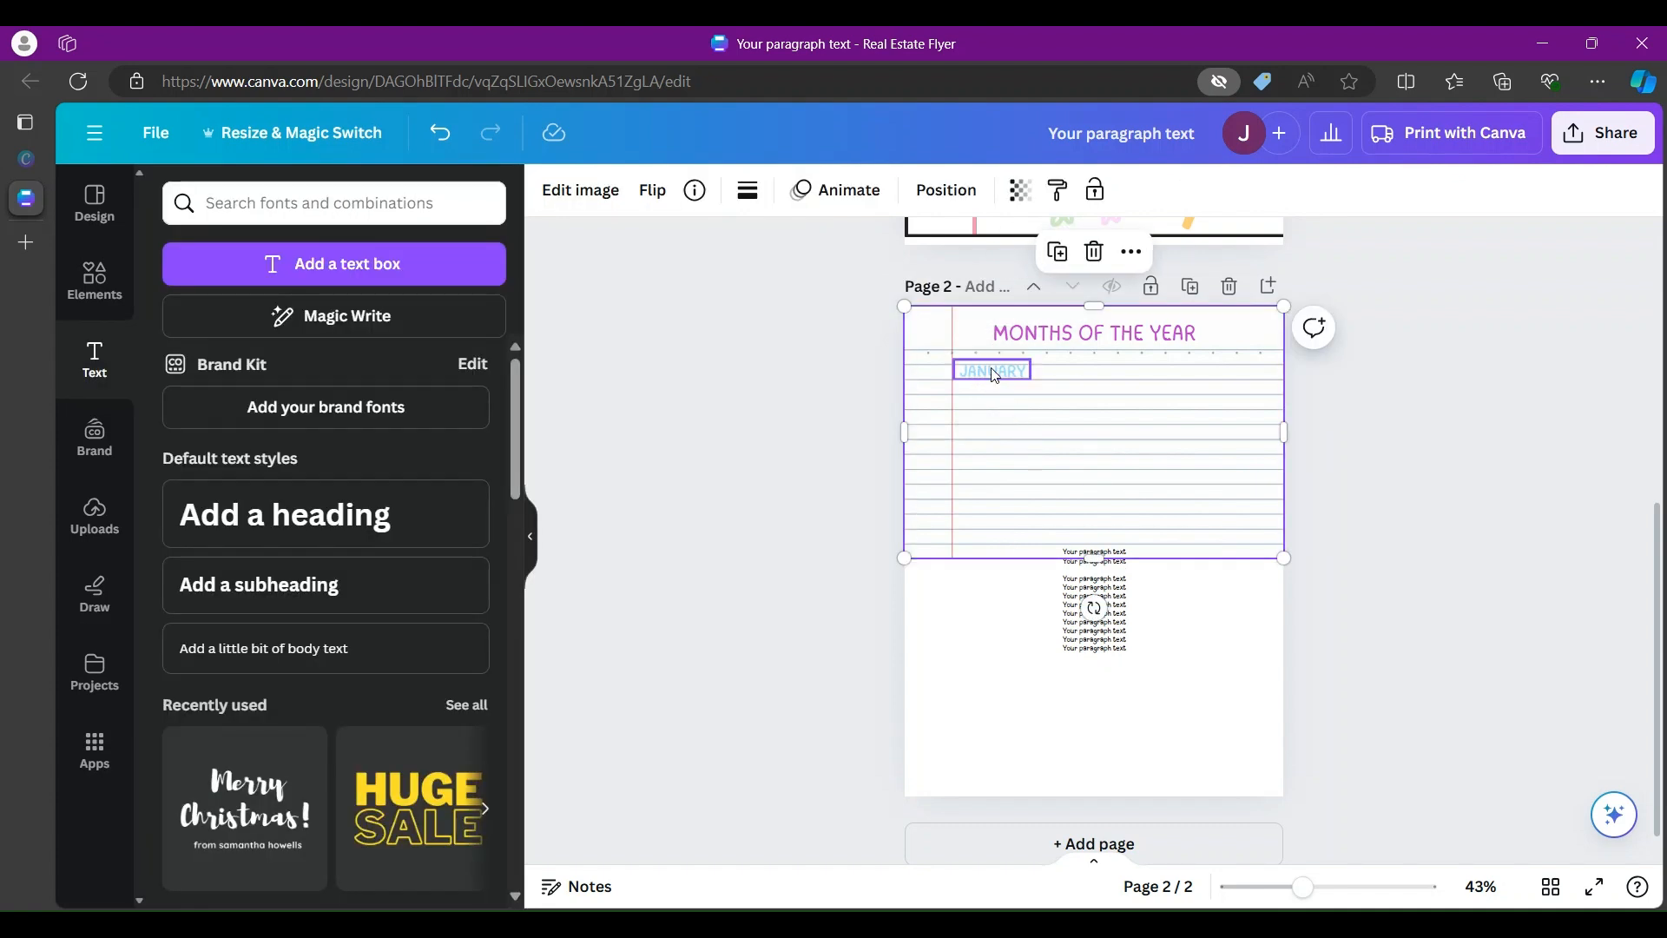
{"action": "double_click", "coordinate": [995, 372]}
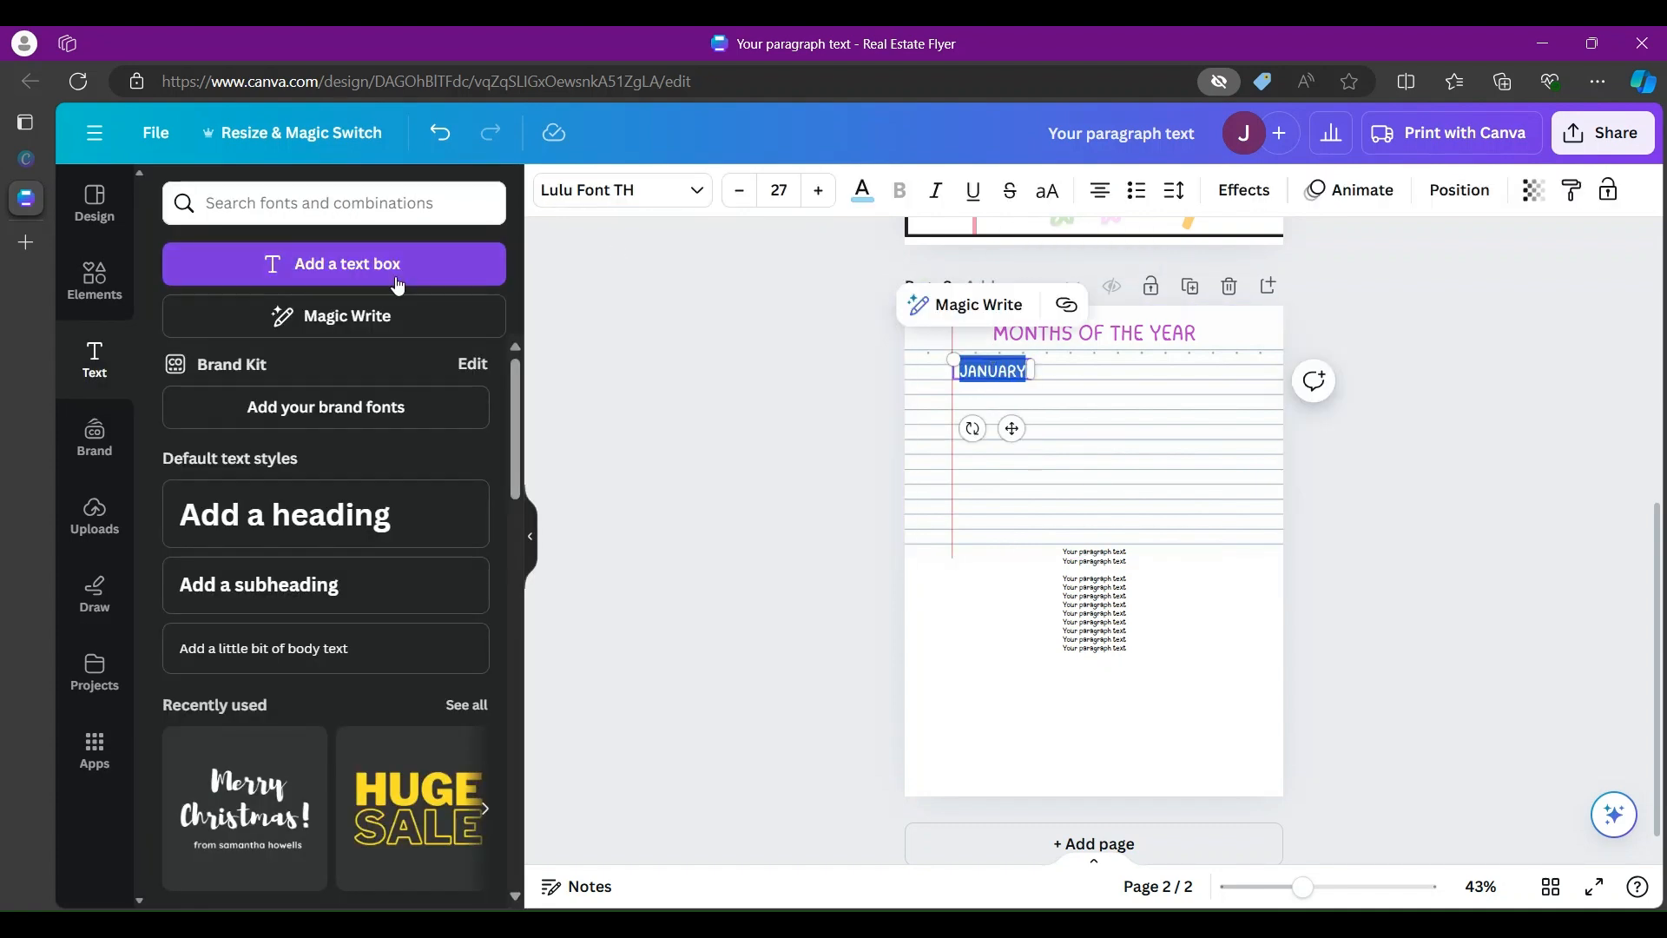
{"action": "left_click", "coordinate": [864, 192]}
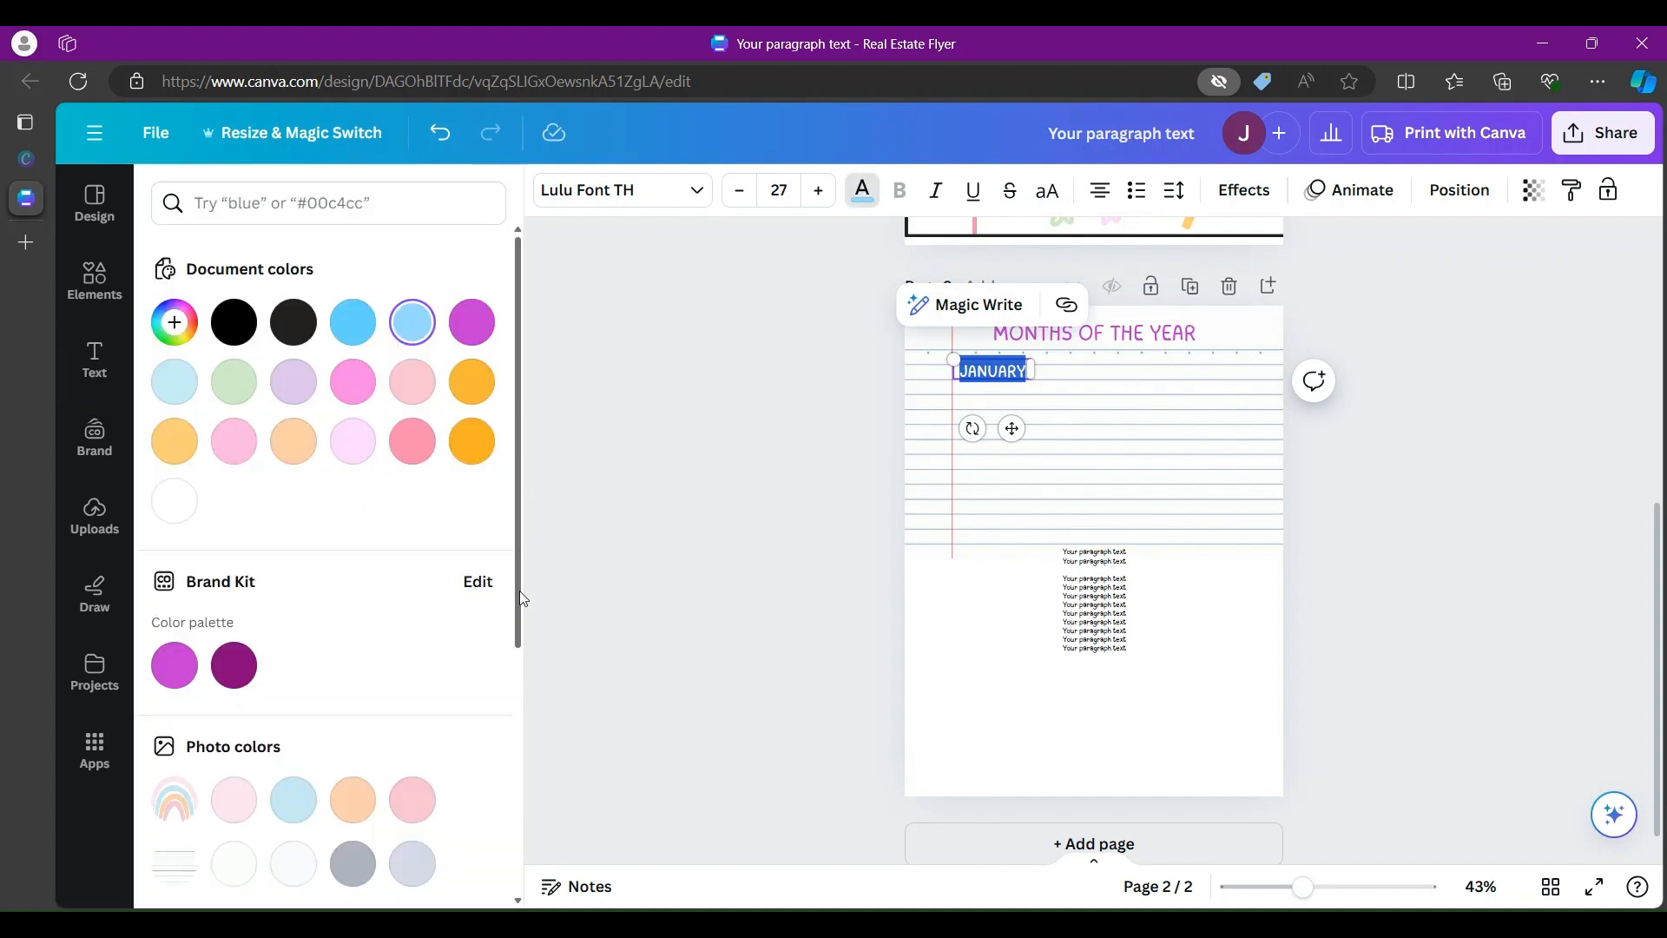
{"action": "scroll", "coordinate": [519, 590], "scroll_direction": "down", "scroll_amount": 5}
{"action": "left_click", "coordinate": [1076, 503]}
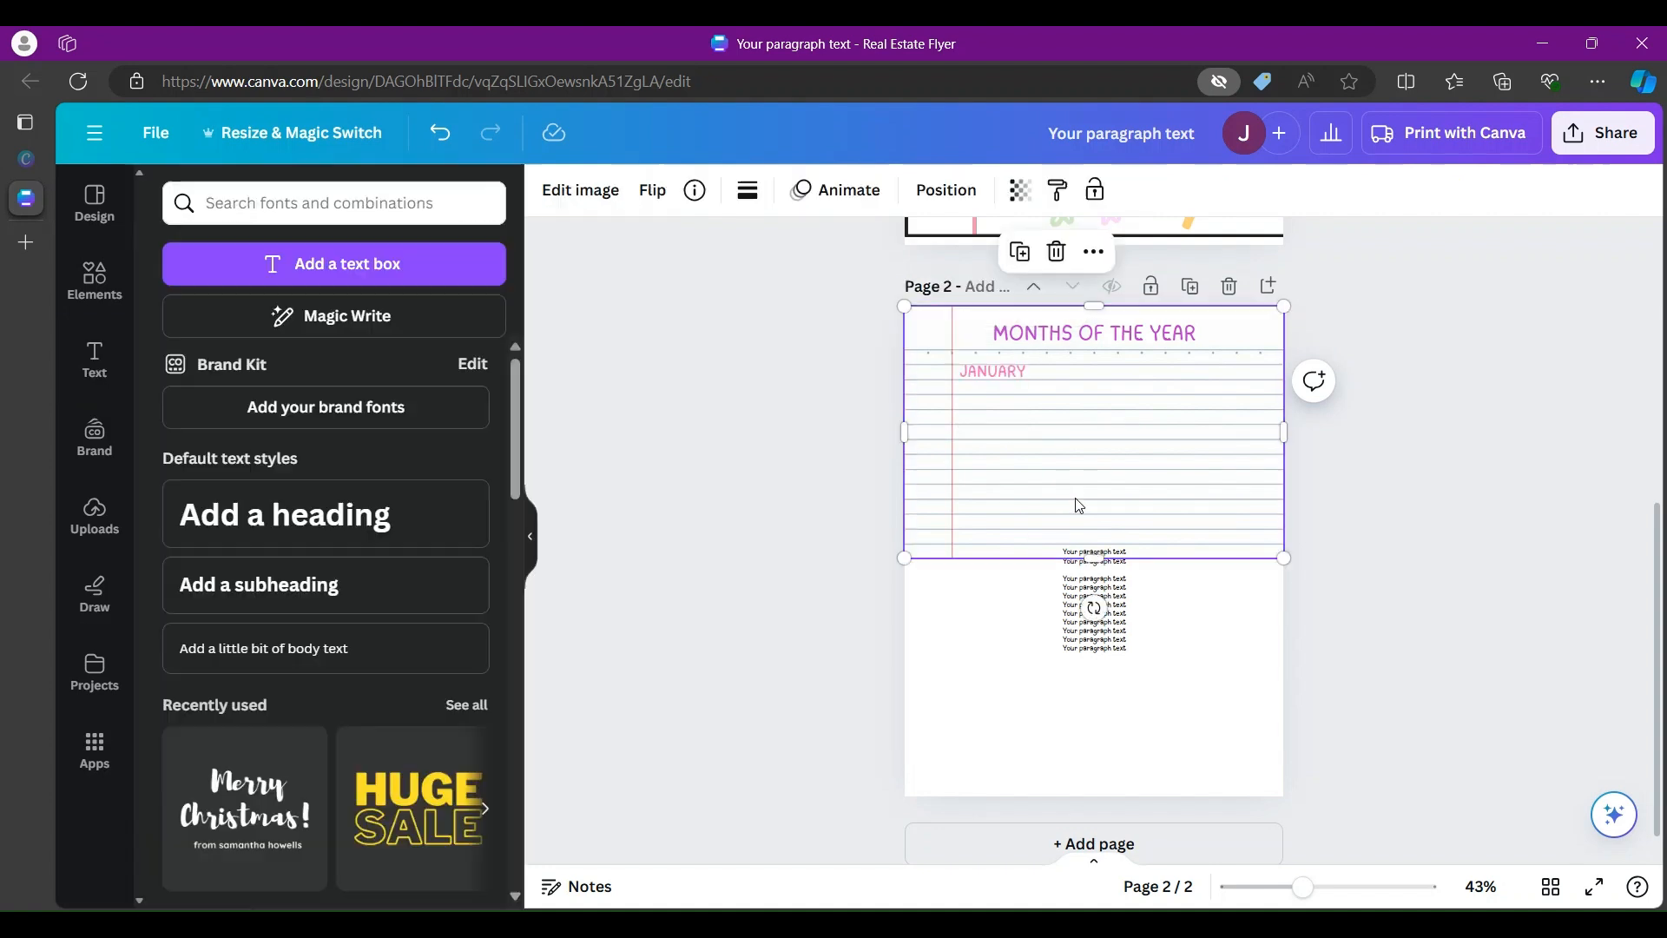
Step: Move one of the spare paragraph boxes up beneath JANUARY and change its text to "FEBRUARY"
{"action": "left_click", "coordinate": [1111, 594]}
{"action": "left_click_drag", "start_coordinate": [1107, 637], "coordinate": [1003, 450]}
{"action": "double_click", "coordinate": [990, 400]}
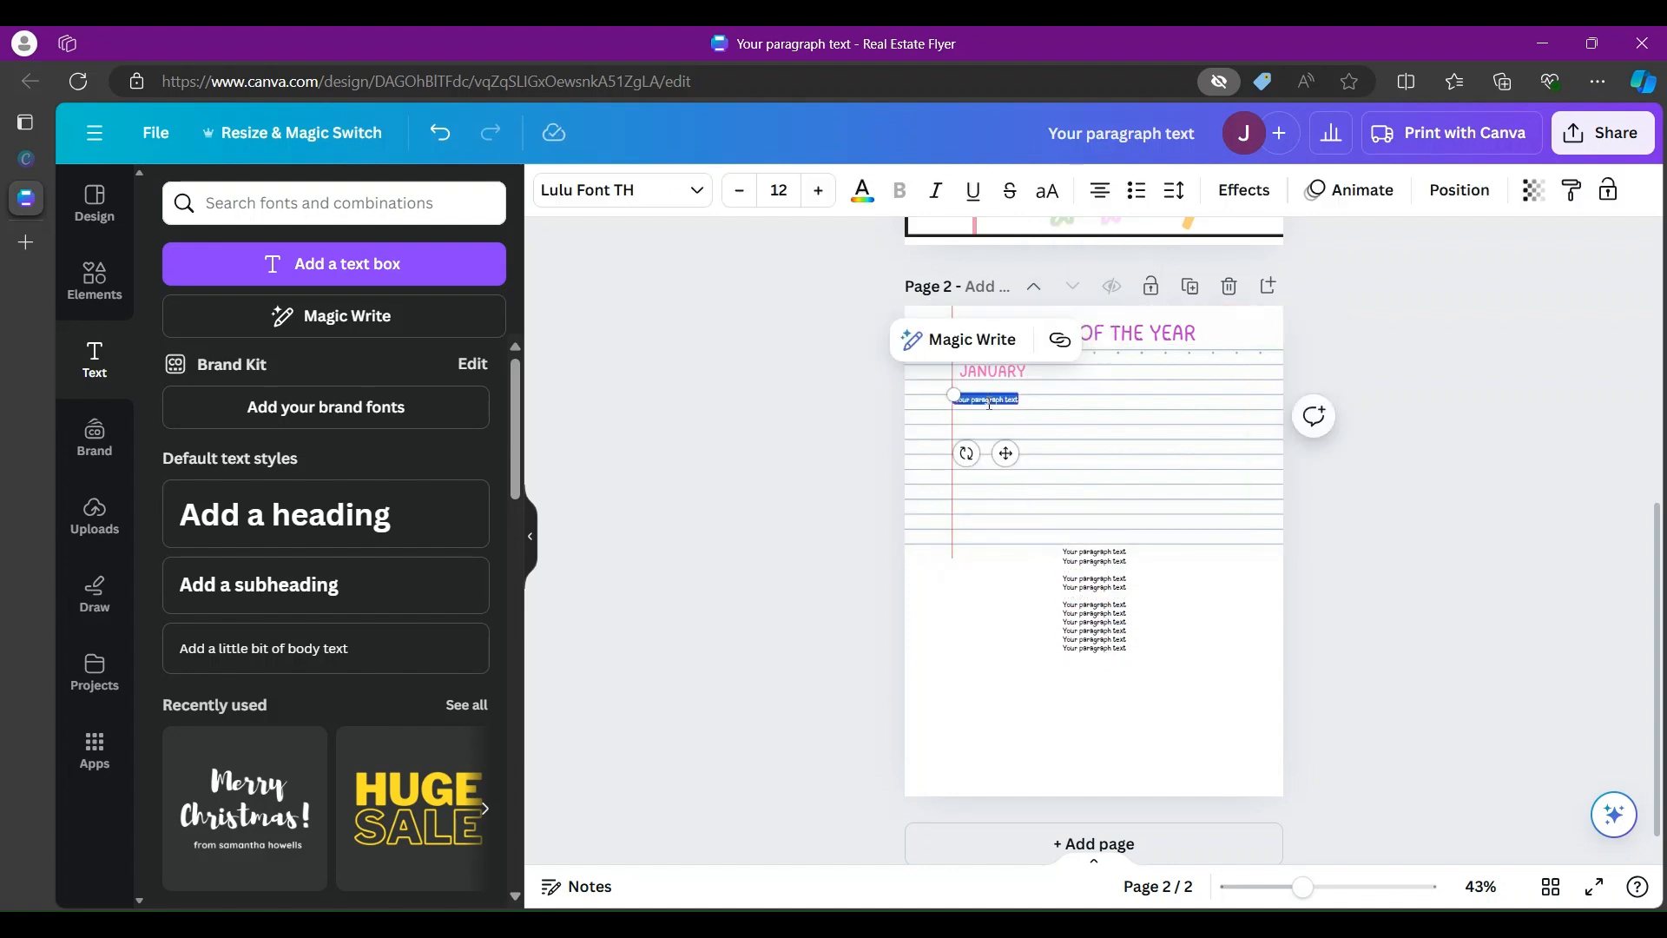
{"action": "type", "text": "Fe"}
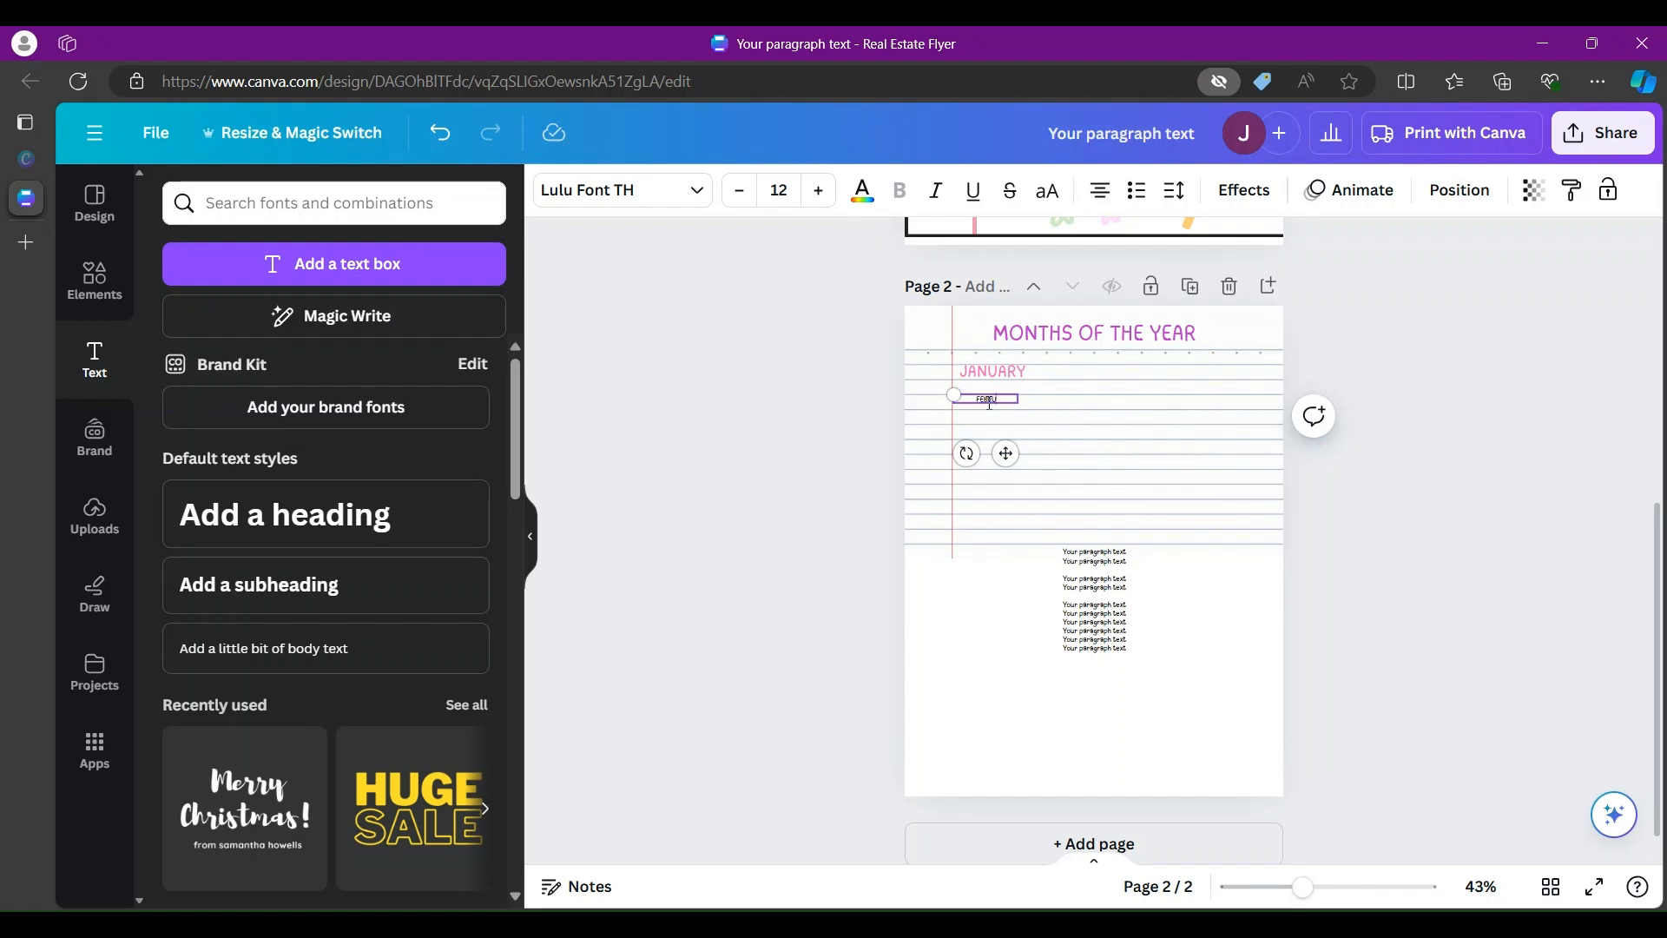
Step: Colour FEBRUARY pink, enlarge its text and place it on the same line as JANUARY
{"action": "double_click", "coordinate": [990, 401]}
{"action": "left_click", "coordinate": [862, 192]}
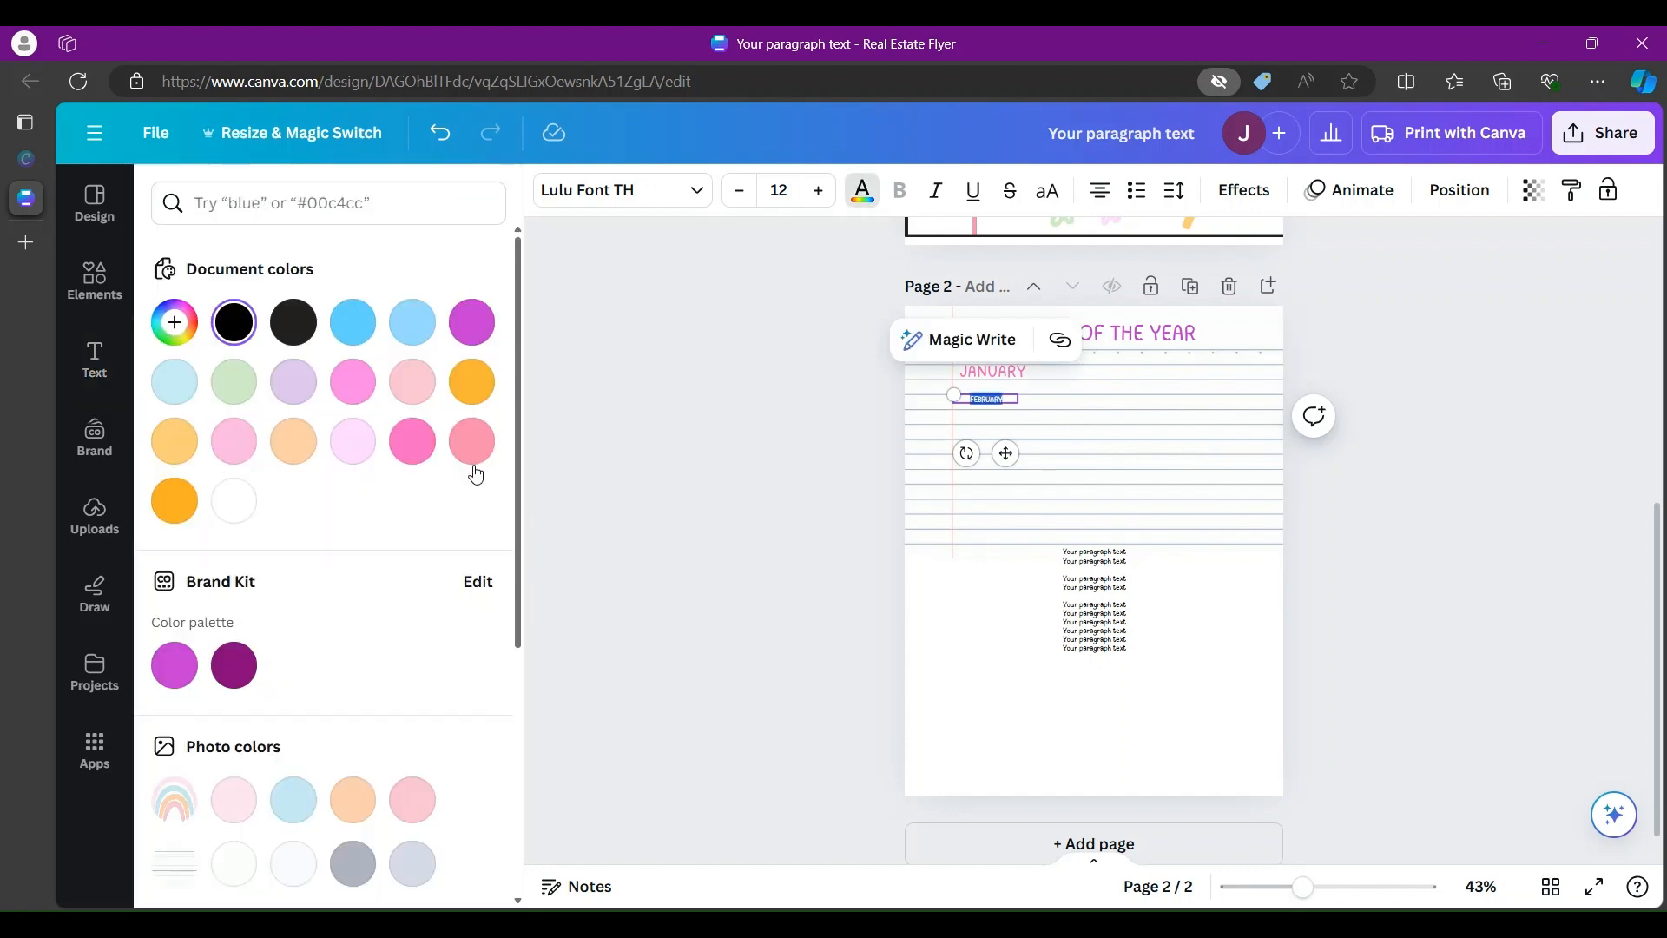
{"action": "left_click_drag", "start_coordinate": [530, 518], "coordinate": [538, 826]}
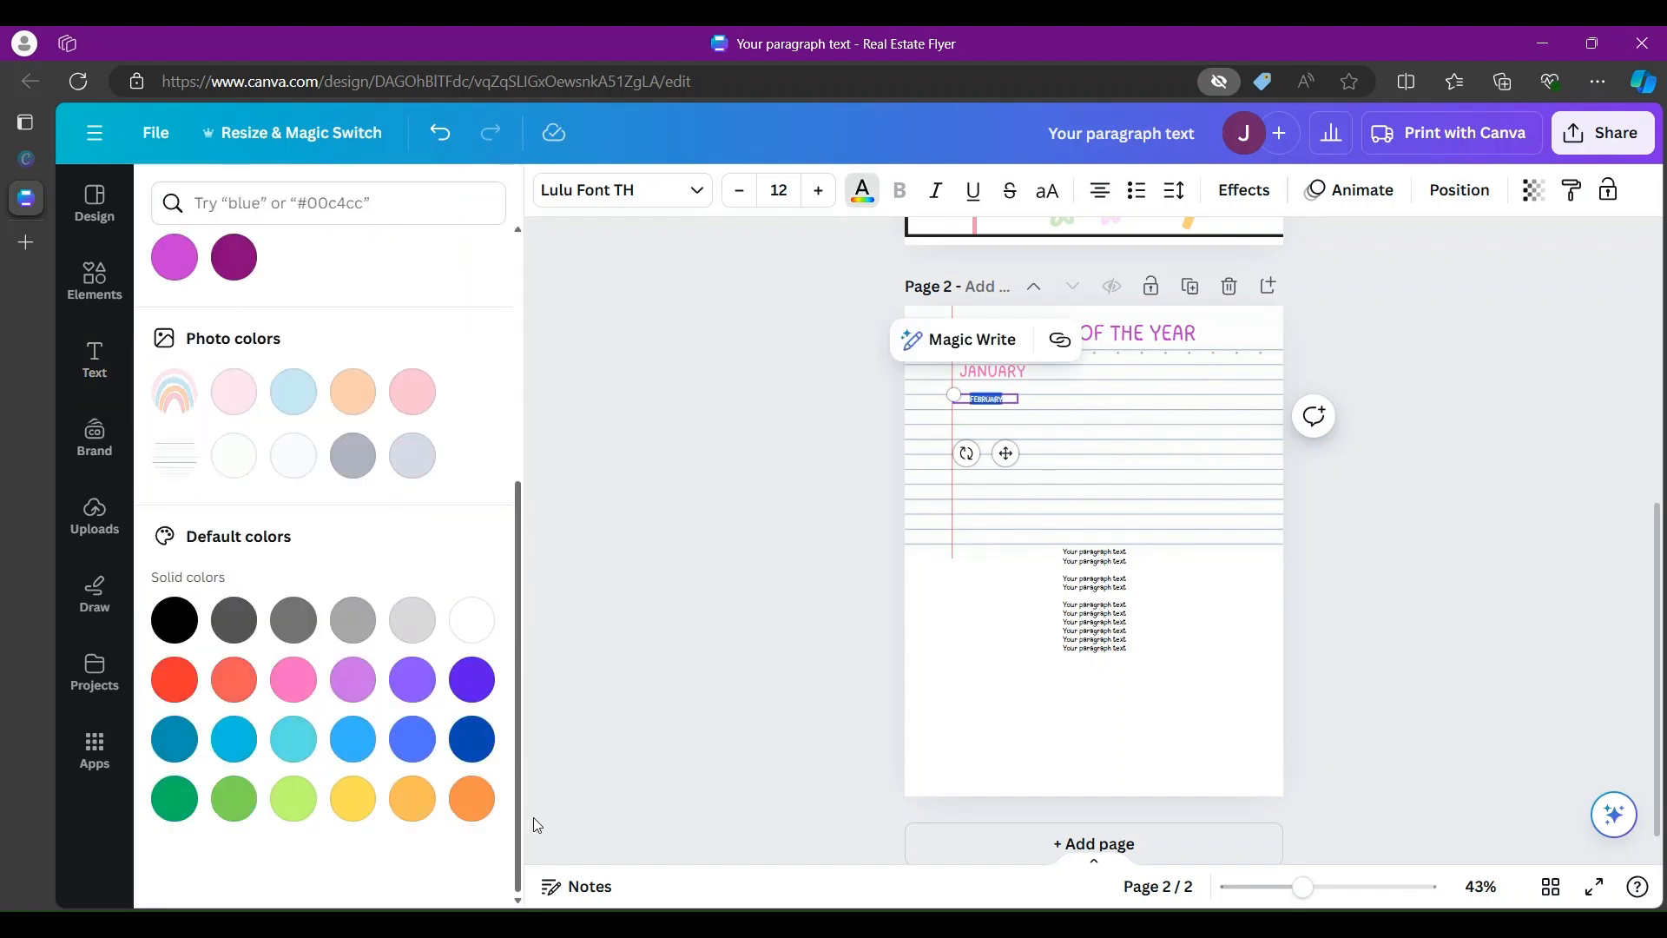
{"action": "left_click", "coordinate": [295, 688]}
{"action": "left_click", "coordinate": [821, 192]}
{"action": "left_click", "coordinate": [820, 192]}
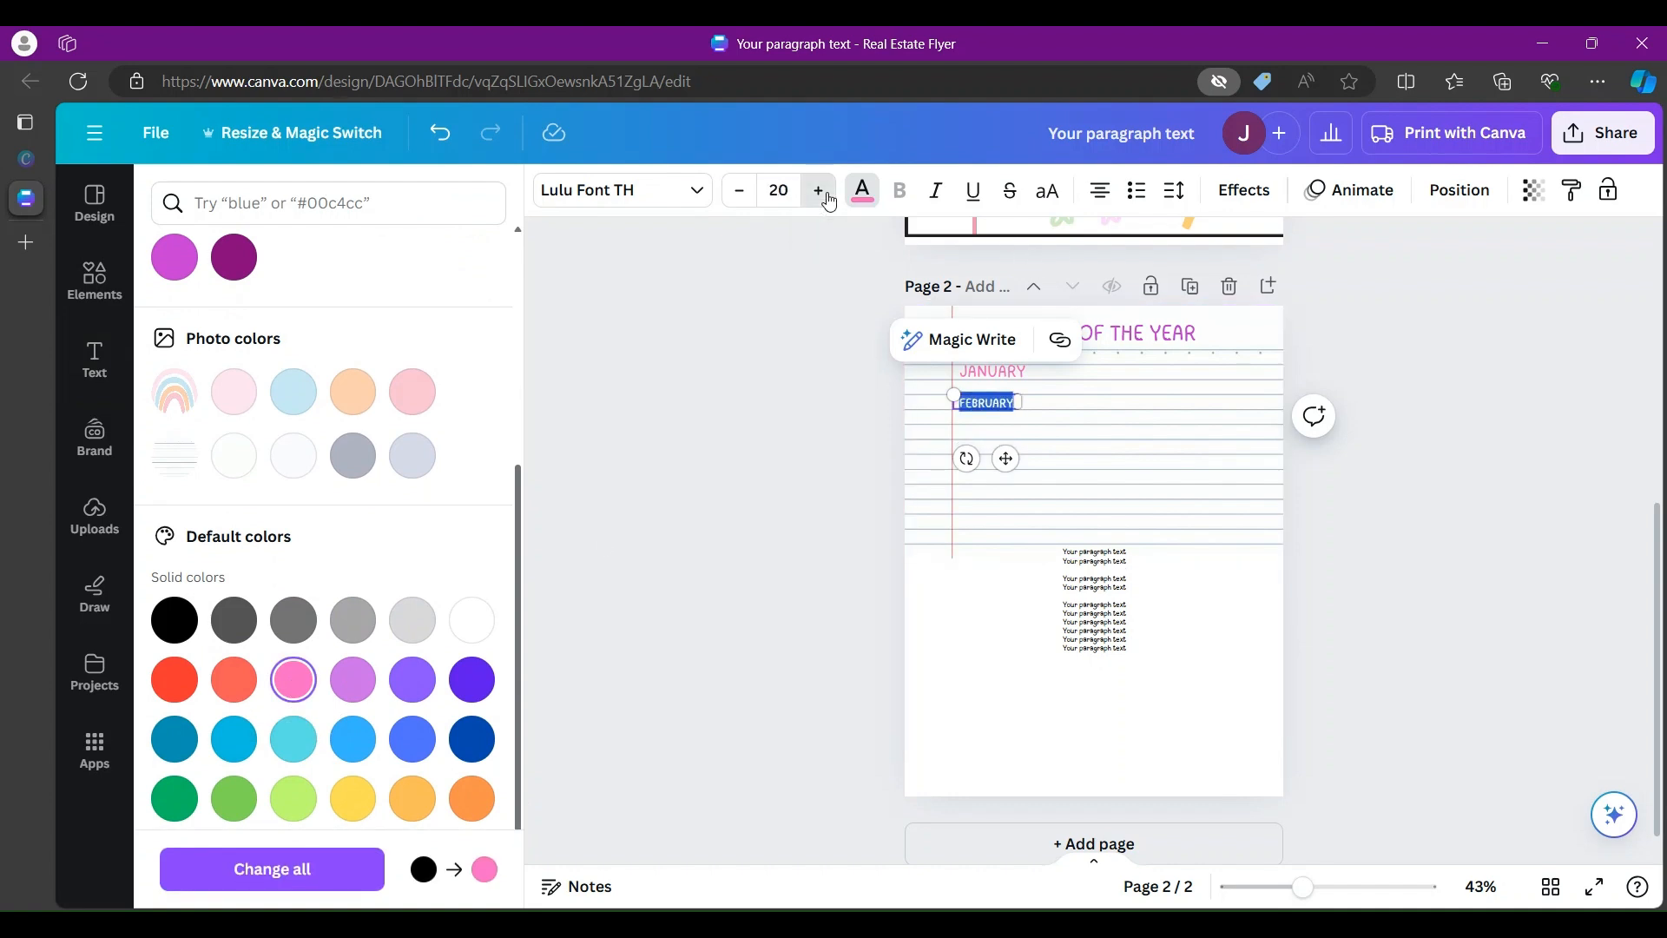
{"action": "left_click", "coordinate": [821, 192]}
{"action": "left_click_drag", "start_coordinate": [1021, 418], "coordinate": [1182, 427]}
Step: Set JANUARY's font size to 30 and shift it slightly away from the margin line
{"action": "left_click", "coordinate": [993, 372]}
{"action": "left_click", "coordinate": [823, 193]}
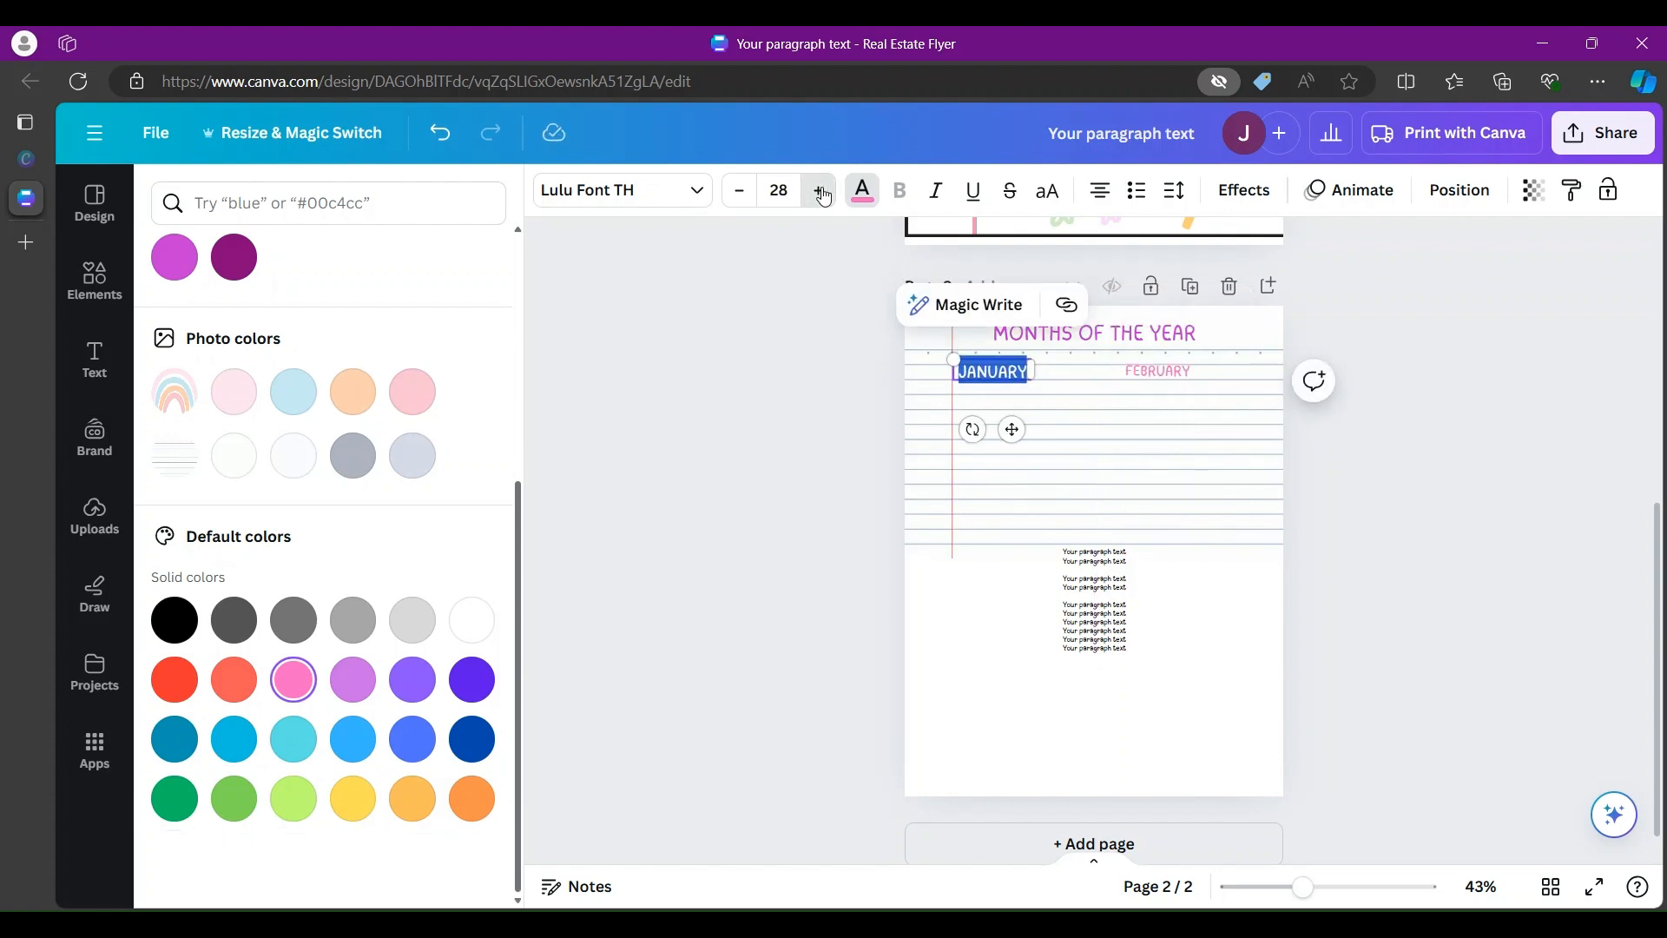
{"action": "left_click", "coordinate": [821, 193]}
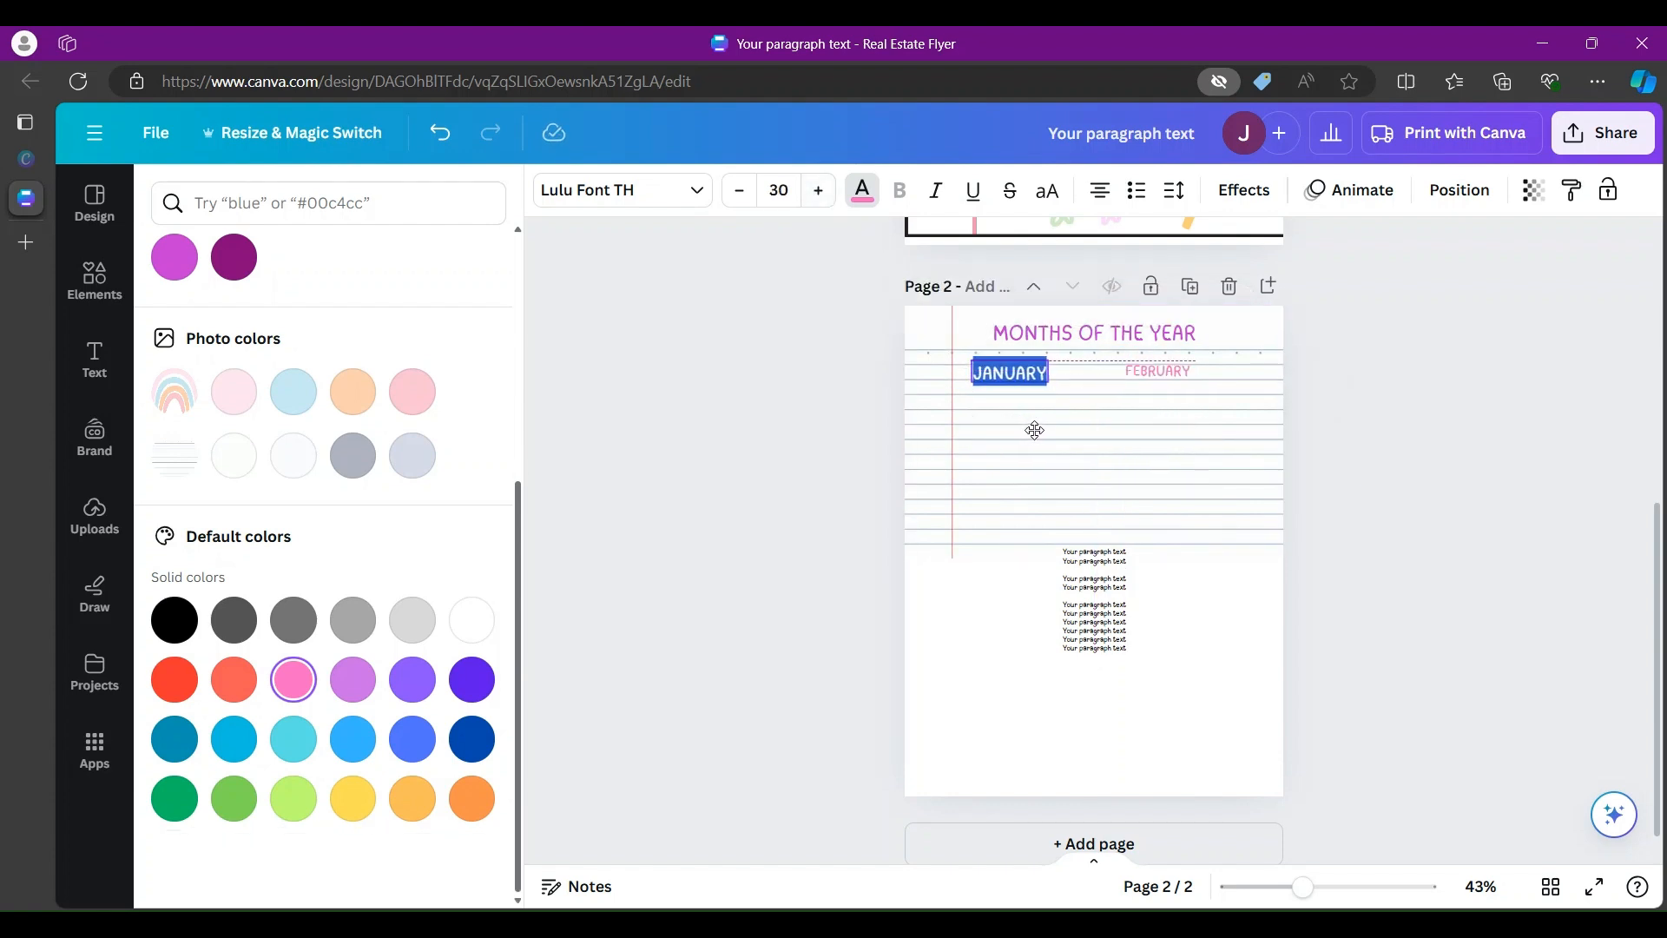
Step: Set FEBRUARY's font size to 30, then widen and align its box on the JANUARY line
{"action": "double_click", "coordinate": [1173, 379]}
{"action": "left_click", "coordinate": [819, 192]}
{"action": "left_click", "coordinate": [819, 193]}
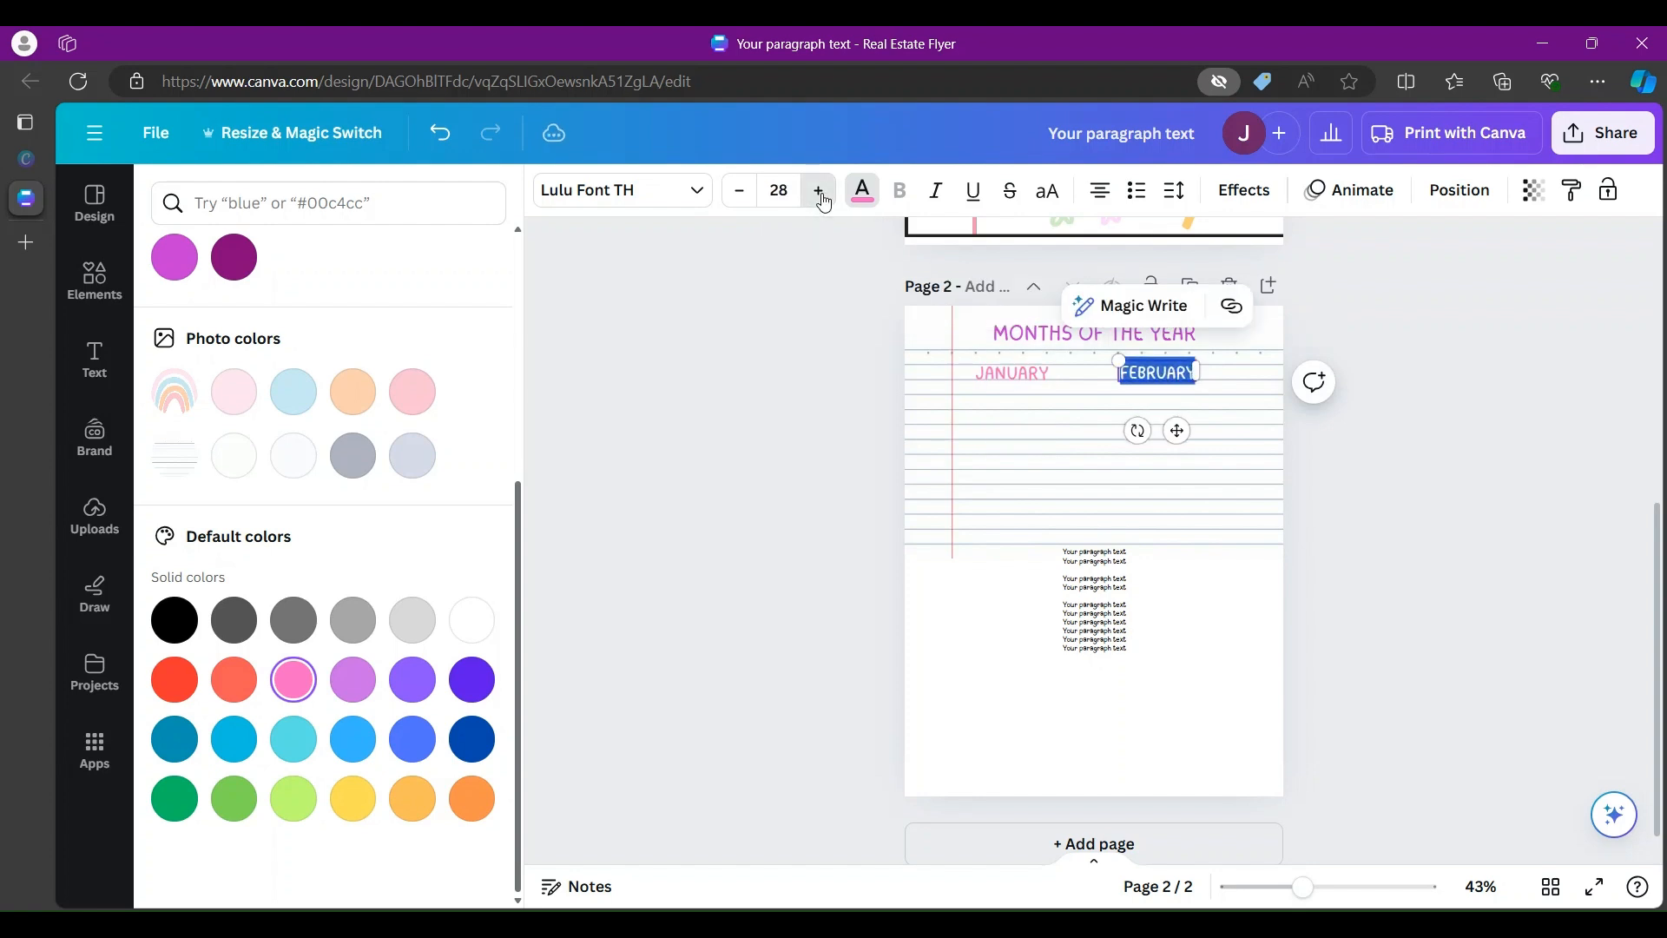
{"action": "left_click_drag", "start_coordinate": [1197, 385], "coordinate": [1181, 432]}
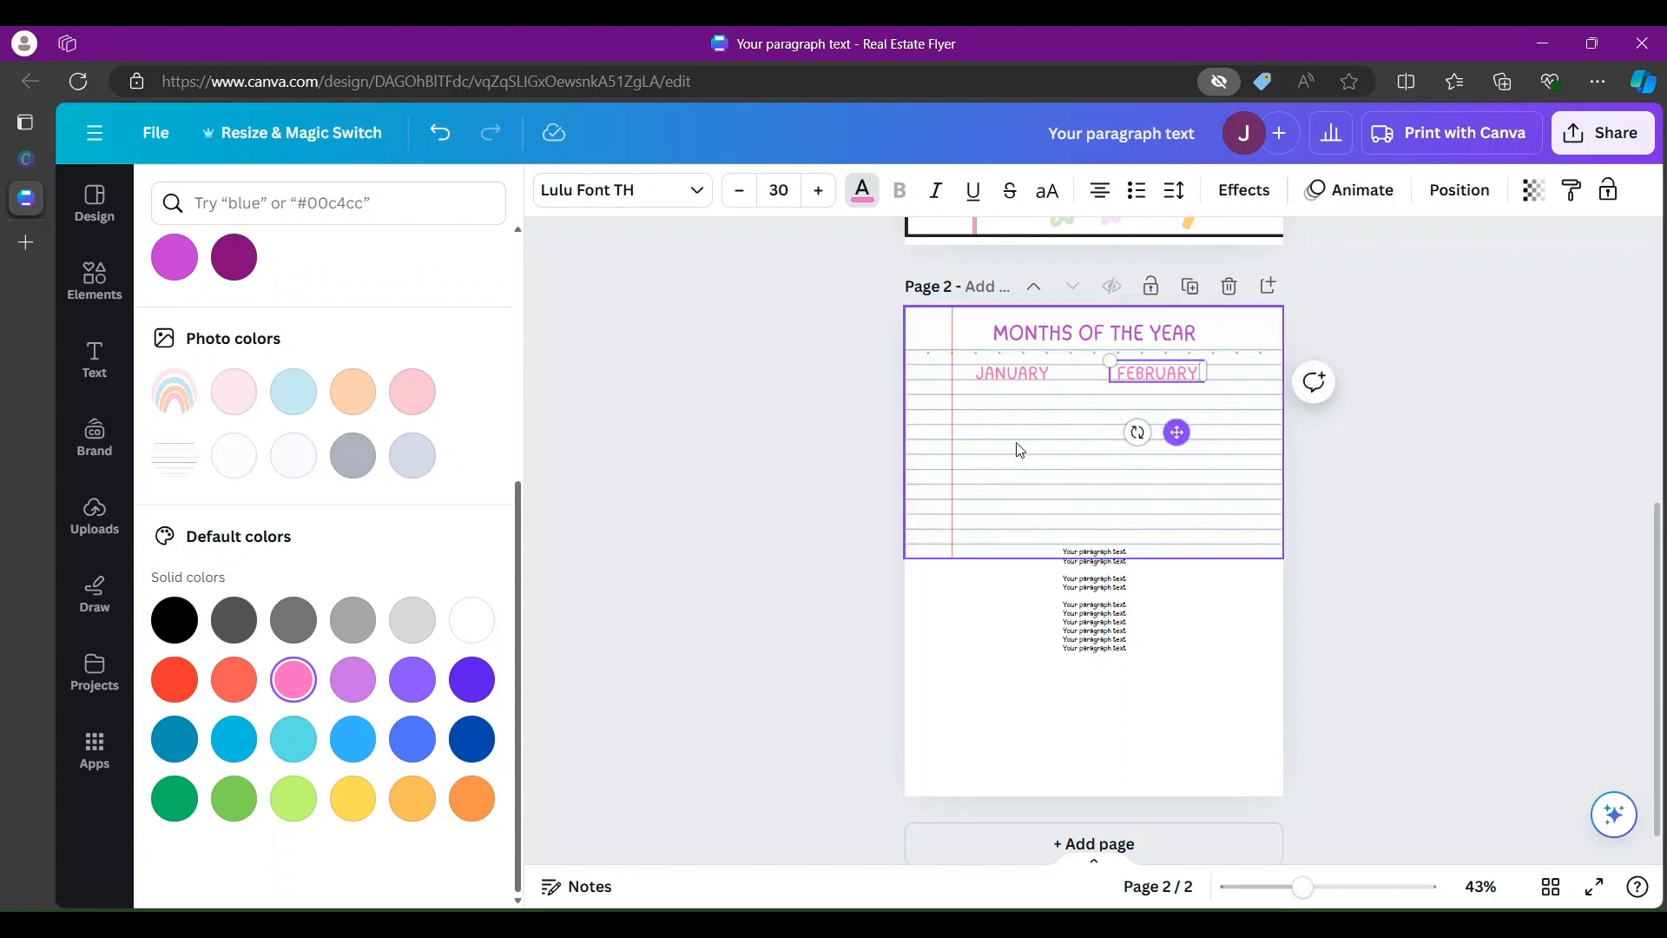
Step: Move another spare paragraph box beneath JANUARY and change its text to "APRIL"
{"action": "left_click", "coordinate": [1168, 475]}
{"action": "left_click", "coordinate": [1100, 632]}
{"action": "left_click_drag", "start_coordinate": [1090, 671], "coordinate": [990, 444]}
{"action": "double_click", "coordinate": [1003, 406]}
{"action": "type", "text": "APRIL"}
Step: Set the APRIL text to font size 30 and colour it pink
{"action": "key", "text": "ctrl+a"}
{"action": "left_click", "coordinate": [819, 190]}
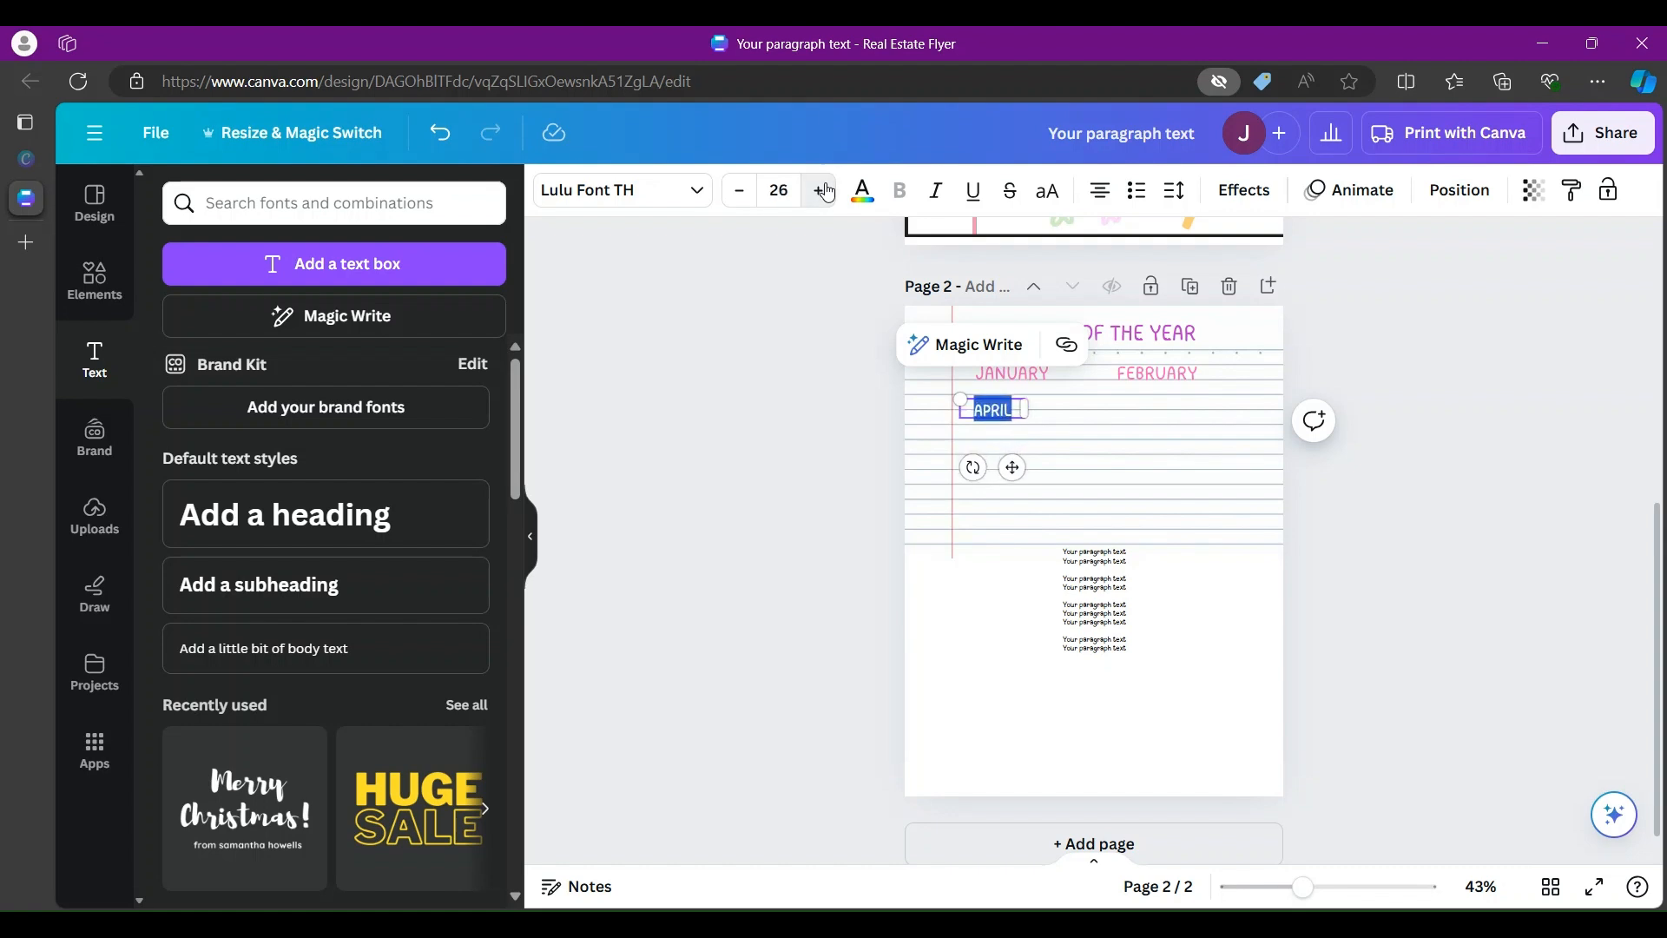
{"action": "left_click", "coordinate": [862, 193]}
{"action": "left_click", "coordinate": [411, 440]}
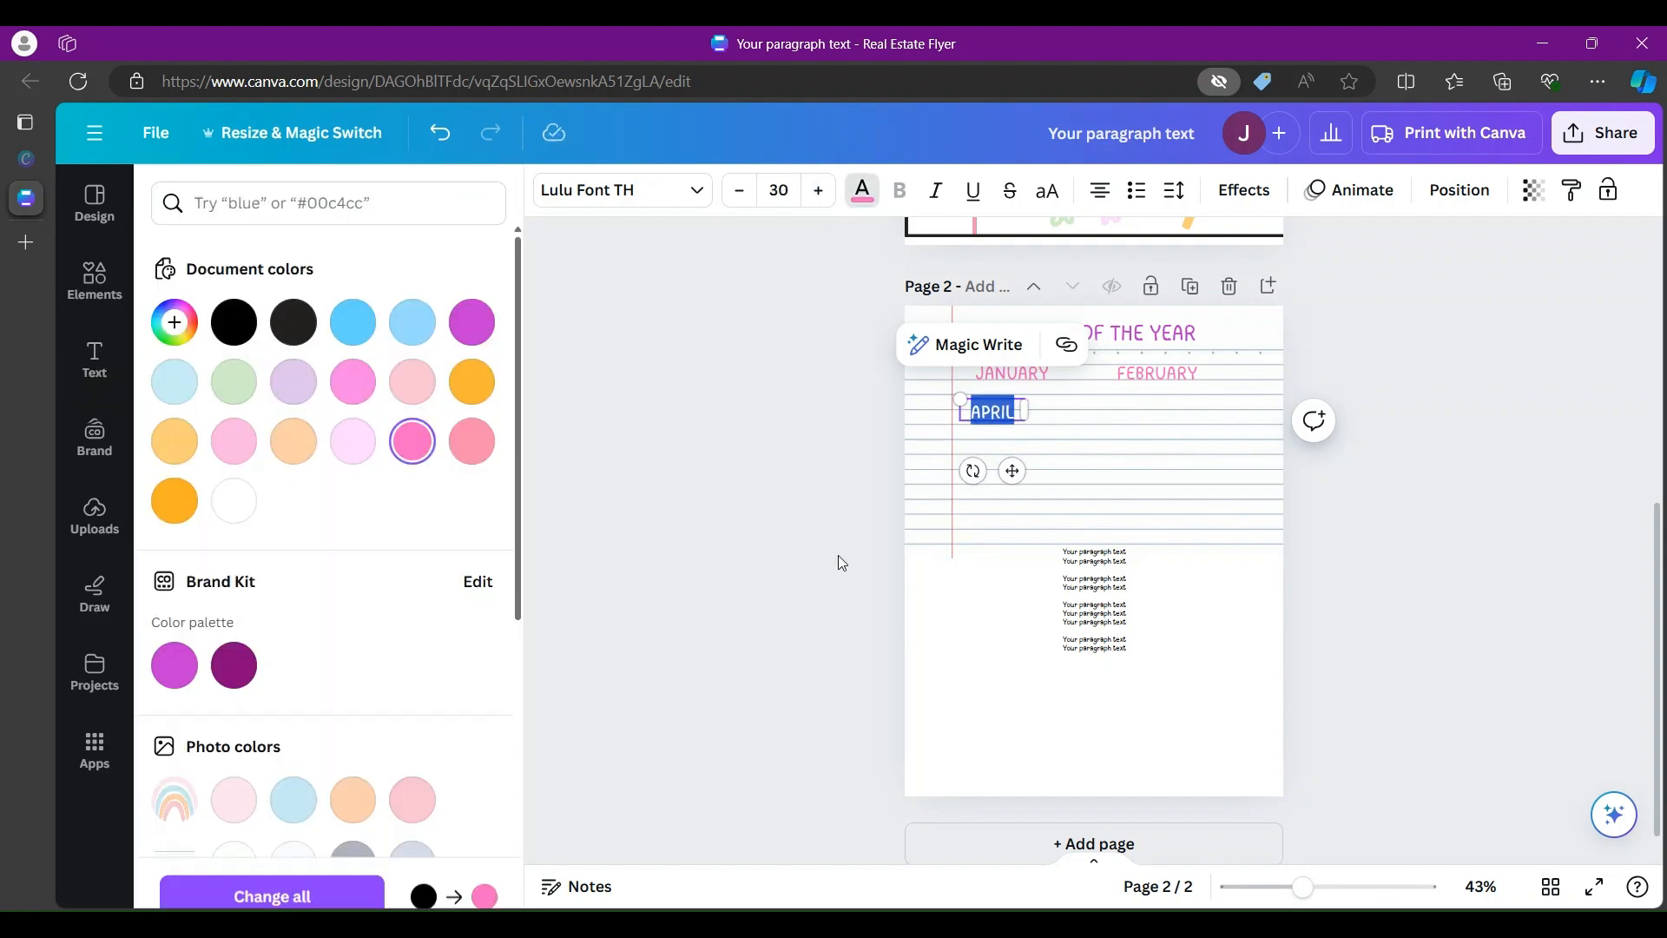
Step: Move a spare paragraph box beside APRIL and change its text to "MAY"
{"action": "left_click", "coordinate": [1094, 556]}
{"action": "left_click_drag", "start_coordinate": [1114, 619], "coordinate": [1102, 469]}
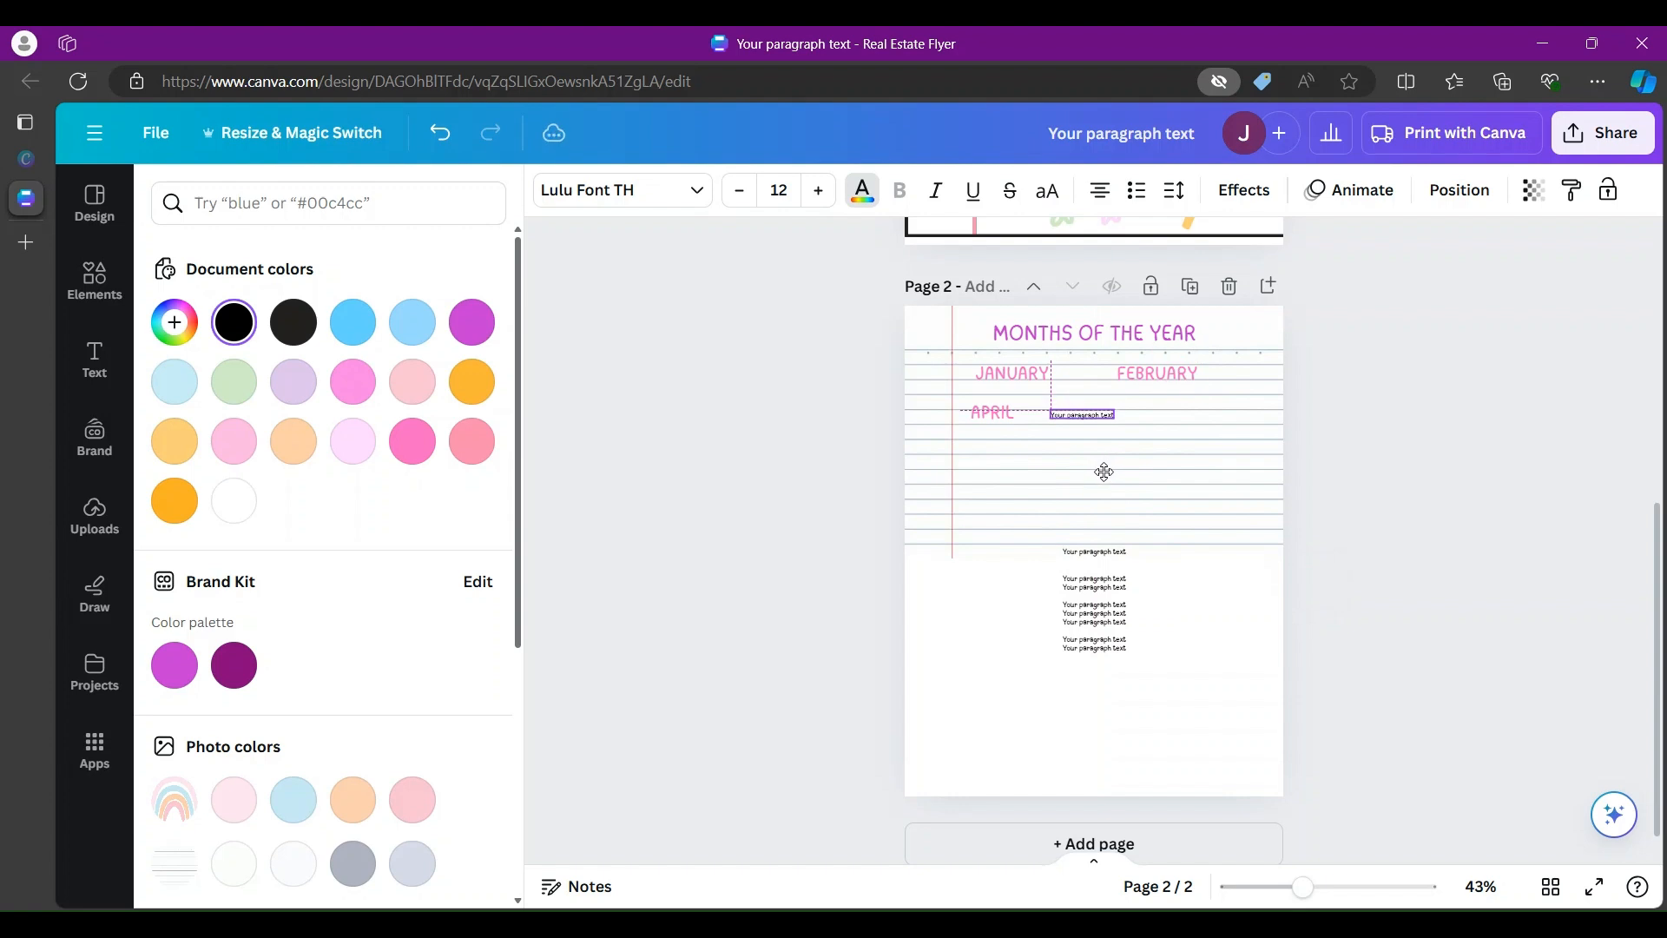
{"action": "double_click", "coordinate": [1081, 415]}
{"action": "type", "text": "MAY"}
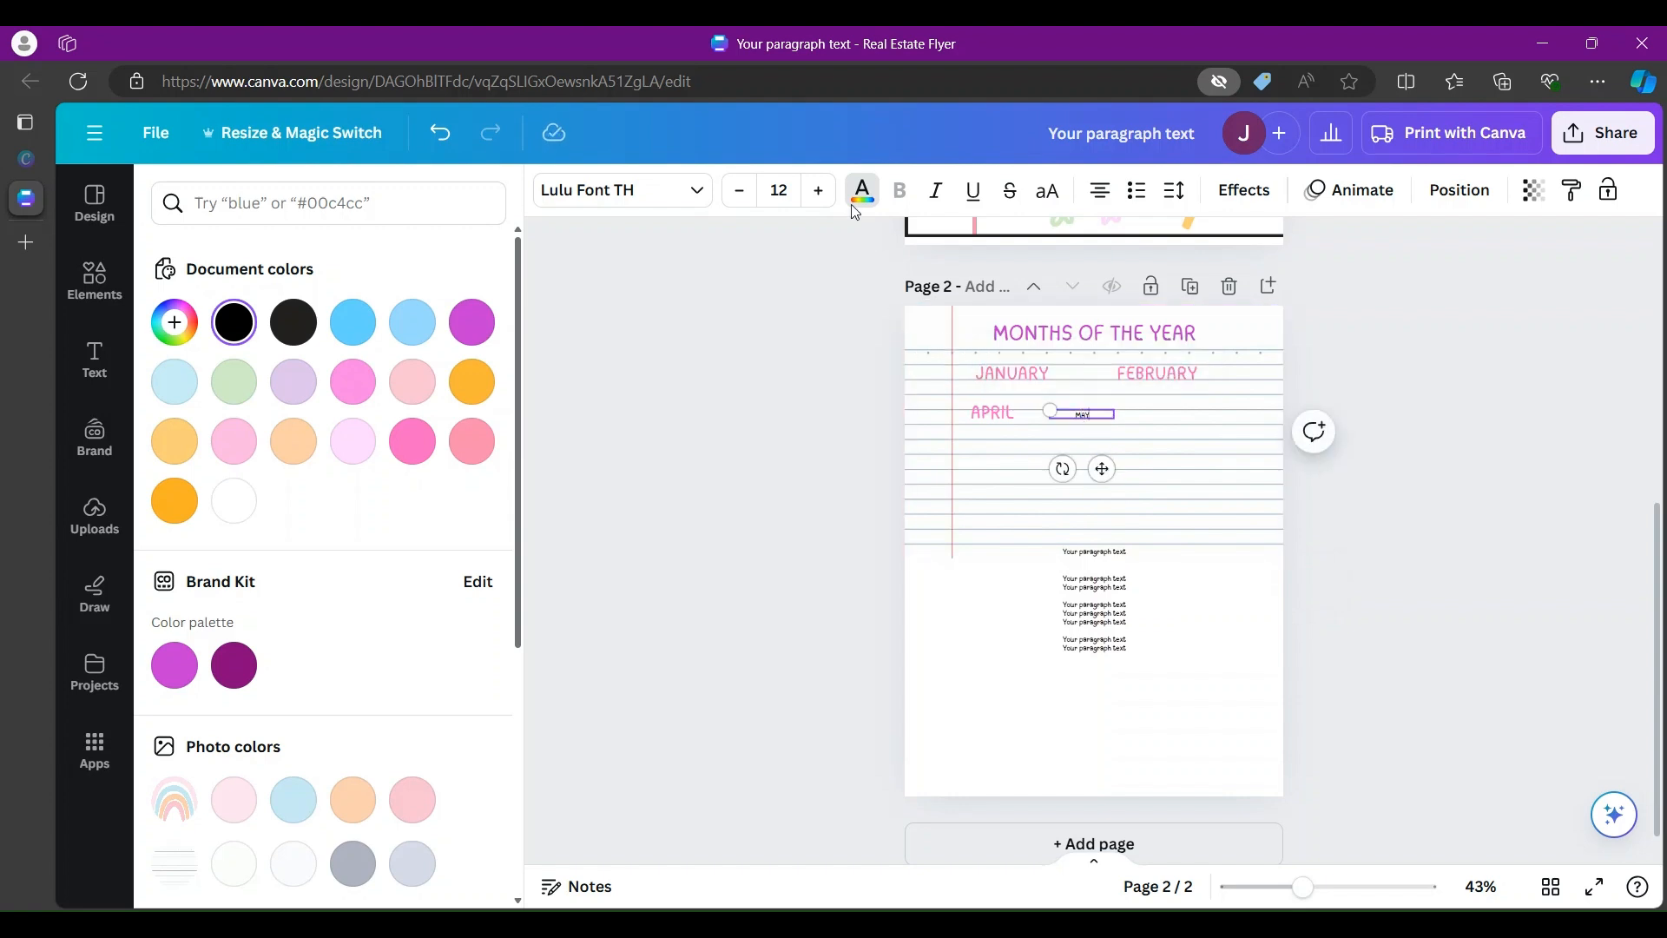
Step: Set the MAY text to font size 30 and colour it pink
{"action": "key", "text": "ctrl+a"}
{"action": "left_click", "coordinate": [817, 198]}
{"action": "left_click", "coordinate": [817, 198]}
{"action": "left_click", "coordinate": [817, 198]}
{"action": "left_click", "coordinate": [817, 198]}
{"action": "left_click", "coordinate": [412, 440]}
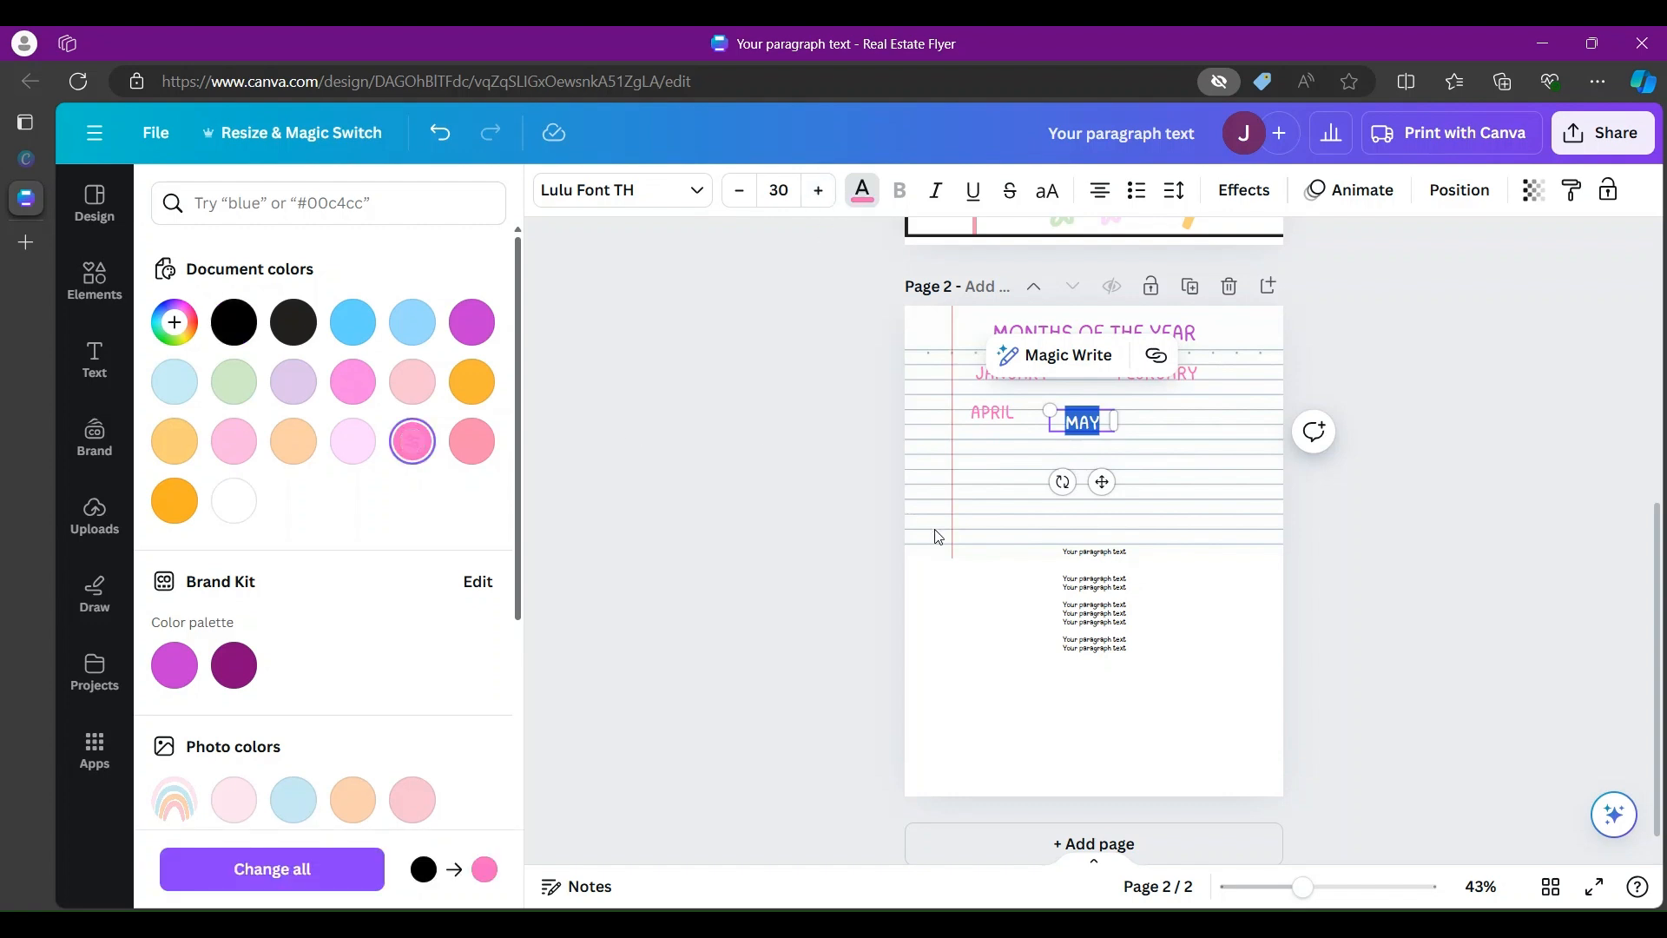
Step: Move MAY and APRIL up so they align on the line directly beneath JANUARY and FEBRUARY
{"action": "left_click", "coordinate": [937, 532]}
{"action": "right_click", "coordinate": [1086, 422]}
{"action": "double_click", "coordinate": [1091, 419]}
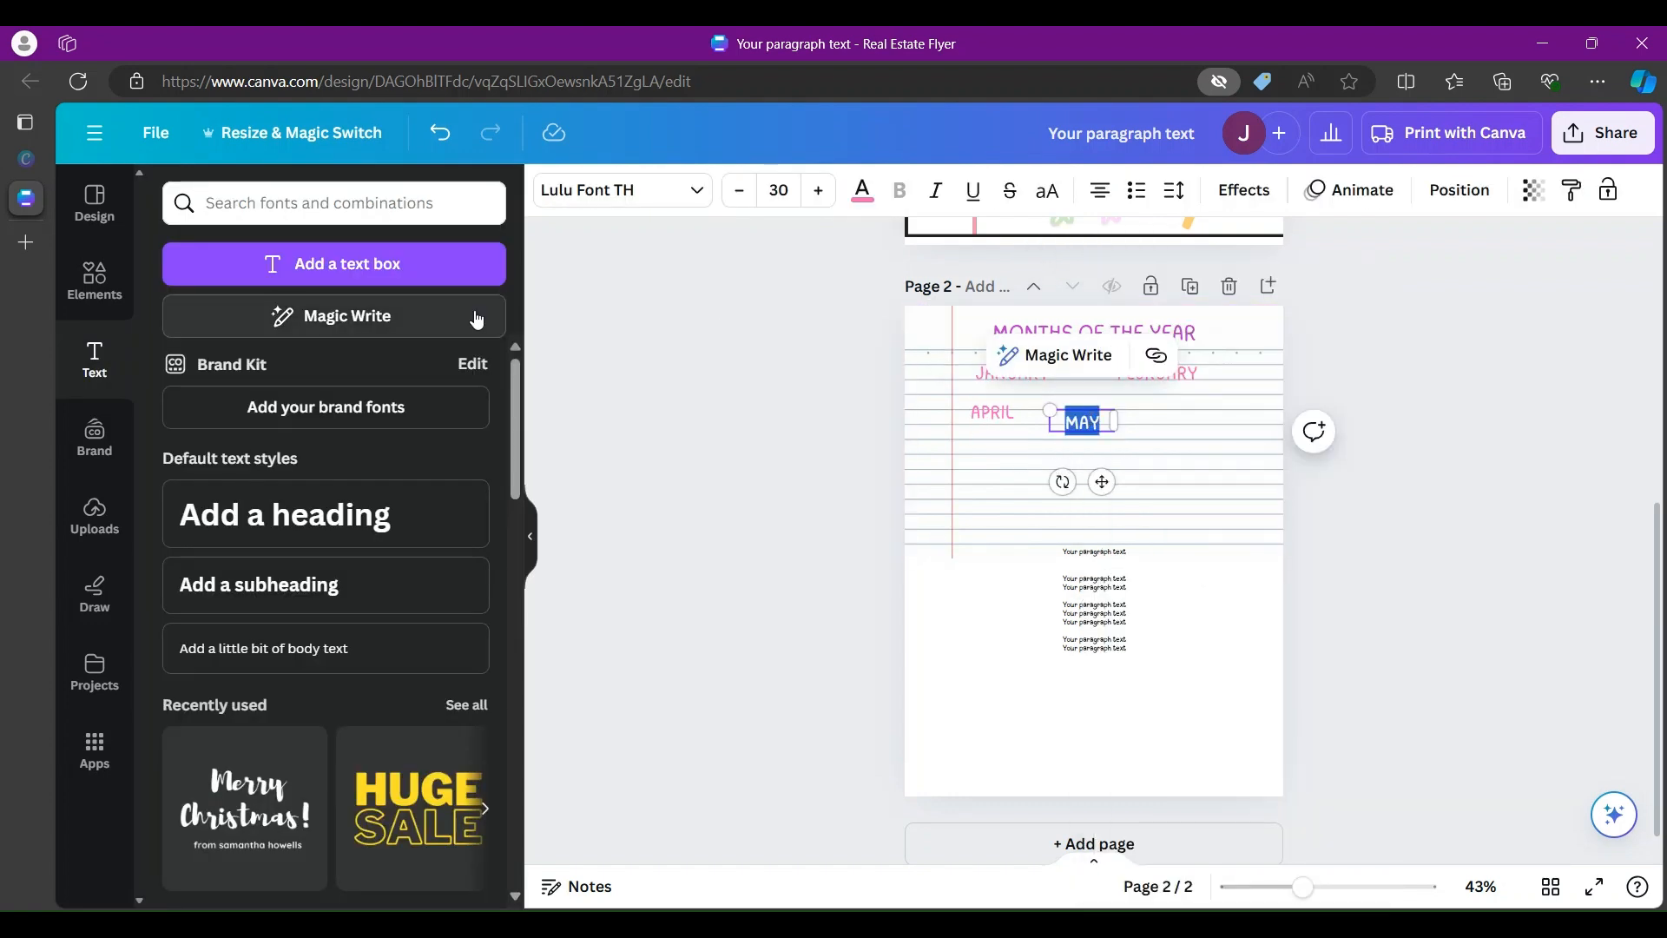
{"action": "left_click", "coordinate": [862, 189]}
{"action": "scroll", "coordinate": [517, 586], "scroll_direction": "down", "scroll_amount": 4}
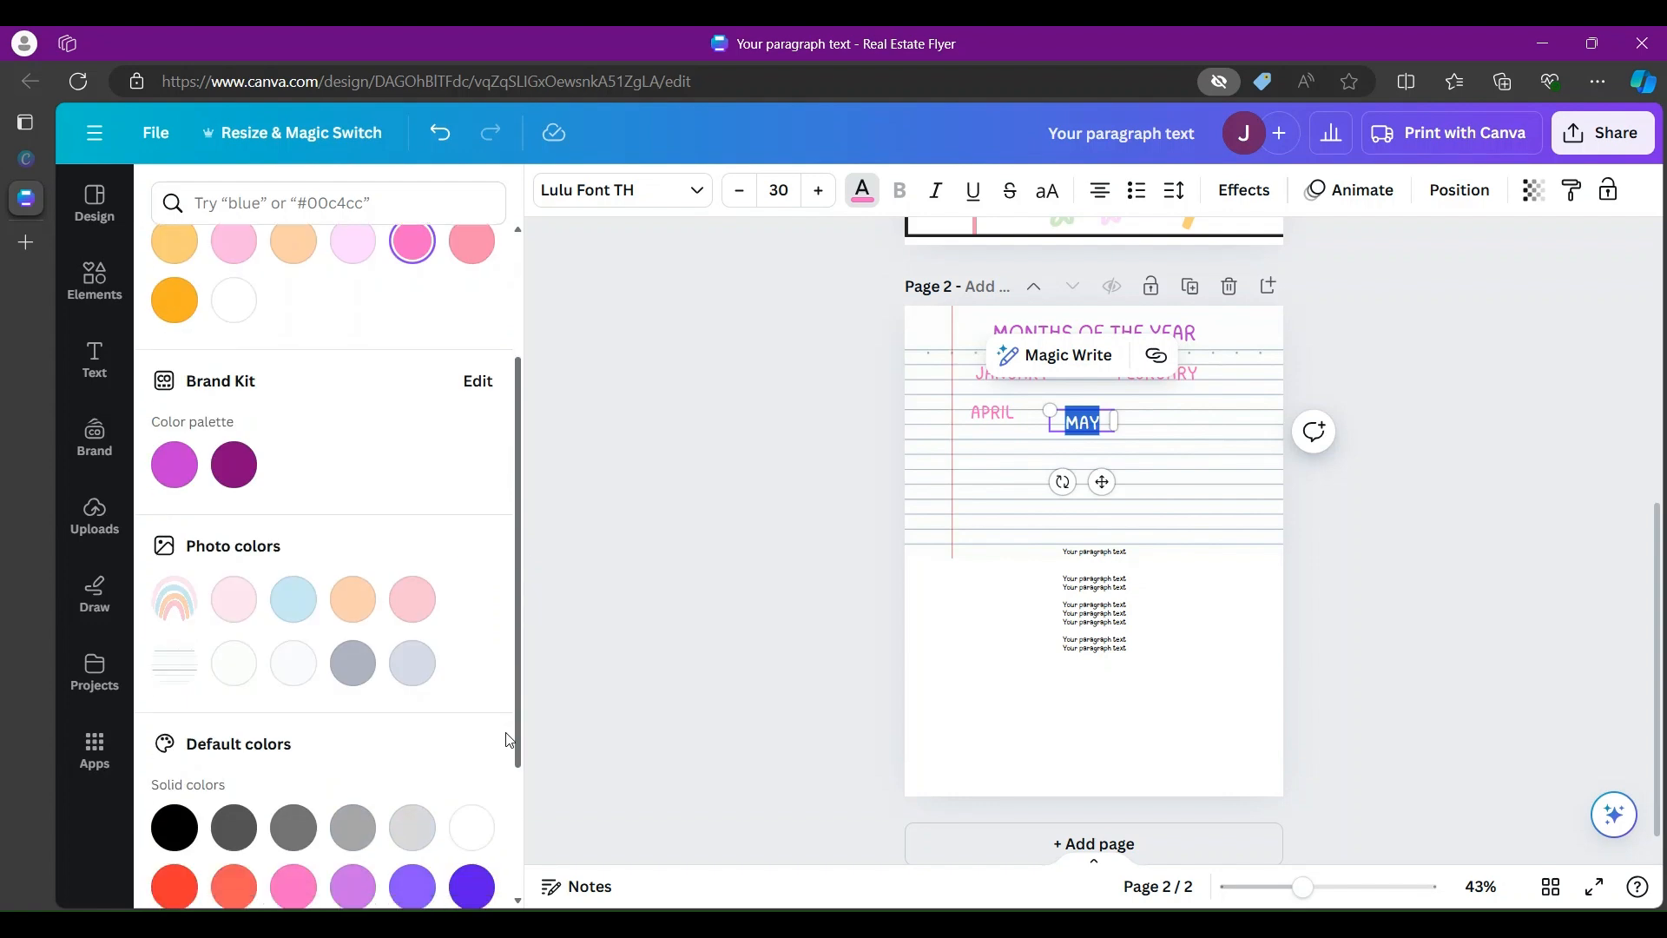
{"action": "left_click_drag", "start_coordinate": [1102, 481], "coordinate": [1015, 456]}
{"action": "left_click", "coordinate": [1172, 450]}
{"action": "left_click", "coordinate": [1063, 412]}
{"action": "left_click", "coordinate": [992, 411]}
{"action": "left_click", "coordinate": [969, 508]}
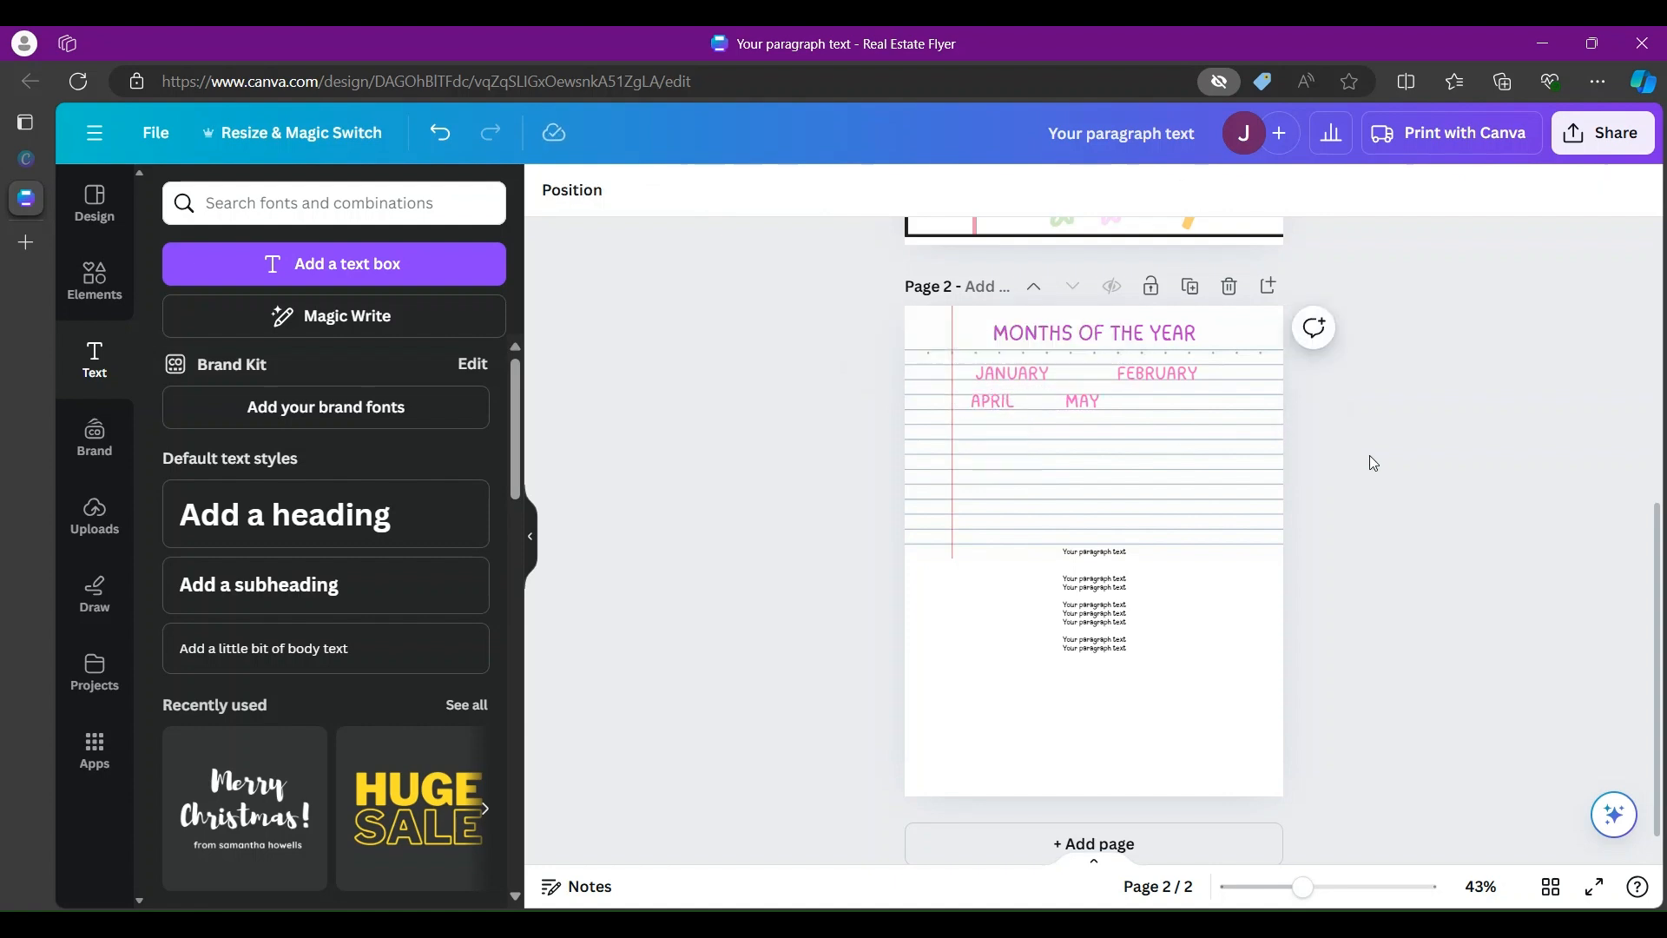
Step: Move a spare paragraph box beside MAY, change its text to "JUNE" and enlarge it to match the other months
{"action": "left_click_drag", "start_coordinate": [1112, 595], "coordinate": [1187, 454]}
{"action": "type", "text": "JUNE"}
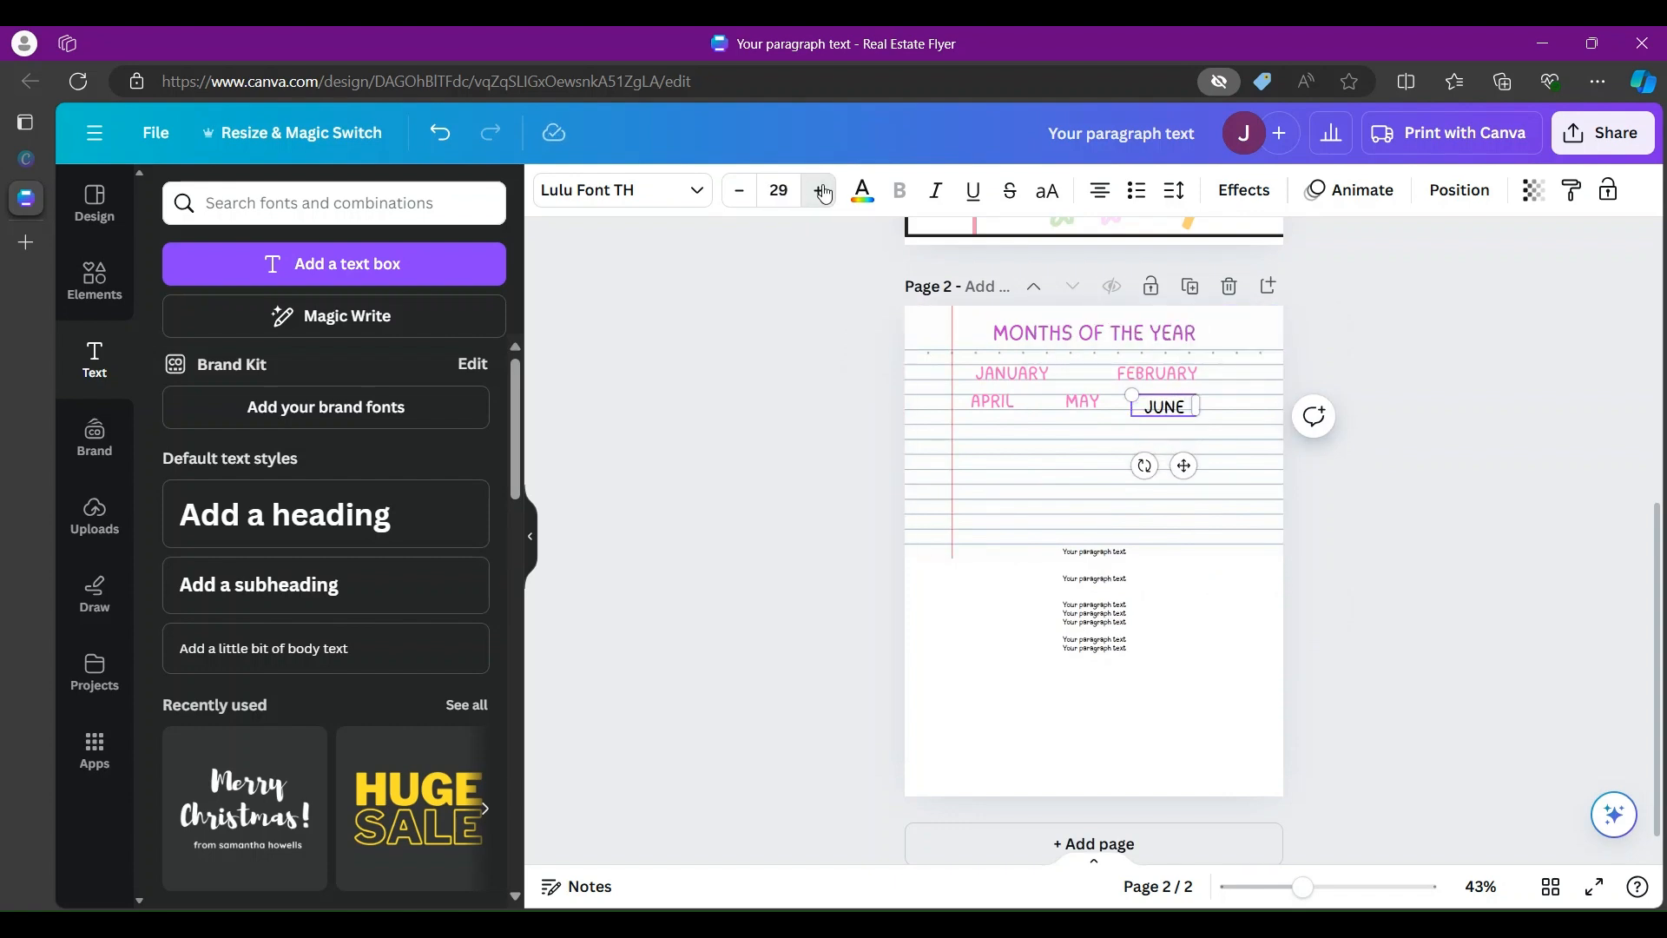
{"action": "left_click", "coordinate": [740, 192]}
Step: Colour JUNE pink and nudge it up into line with APRIL and MAY
{"action": "left_click", "coordinate": [862, 190]}
{"action": "scroll", "coordinate": [517, 683], "scroll_direction": "down", "scroll_amount": 1}
{"action": "scroll", "coordinate": [518, 682], "scroll_direction": "down", "scroll_amount": 3}
{"action": "left_click", "coordinate": [293, 744]}
{"action": "left_click", "coordinate": [1240, 539]}
{"action": "left_click", "coordinate": [1186, 467]}
{"action": "left_click_drag", "start_coordinate": [1186, 461], "coordinate": [1186, 455]}
{"action": "left_click", "coordinate": [1408, 429]}
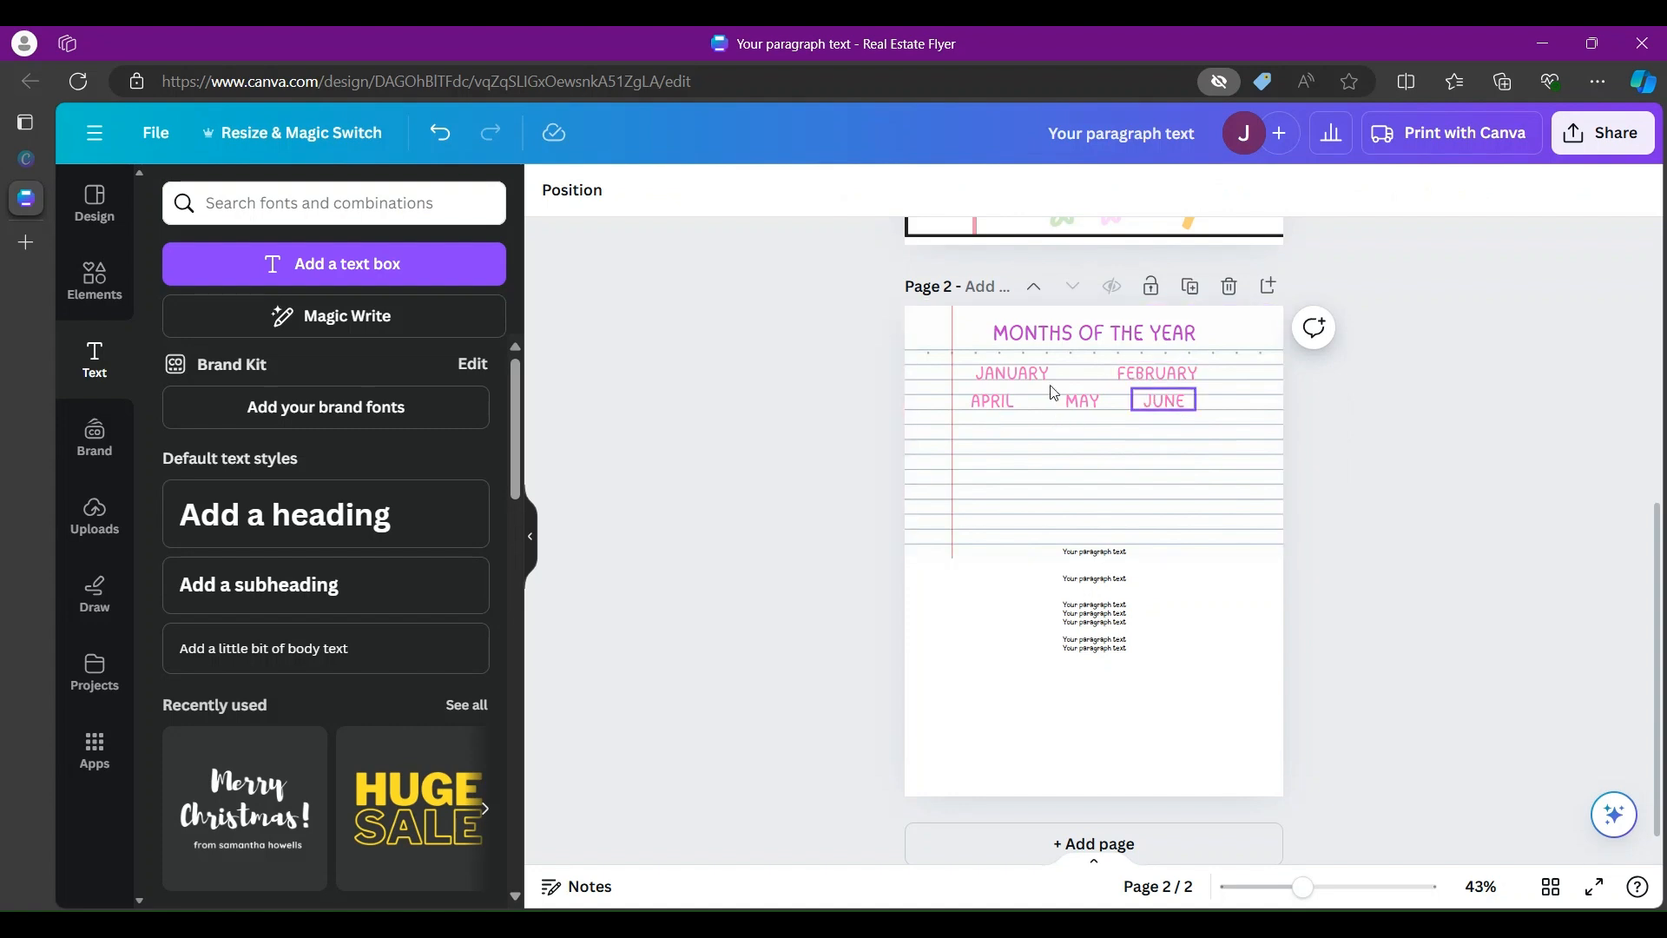
Step: Move a spare paragraph box below APRIL and change its text to "JULY"
{"action": "left_click", "coordinate": [1106, 581]}
{"action": "left_click_drag", "start_coordinate": [1106, 581], "coordinate": [989, 436]}
{"action": "left_click", "coordinate": [989, 436]}
{"action": "type", "text": "J"}
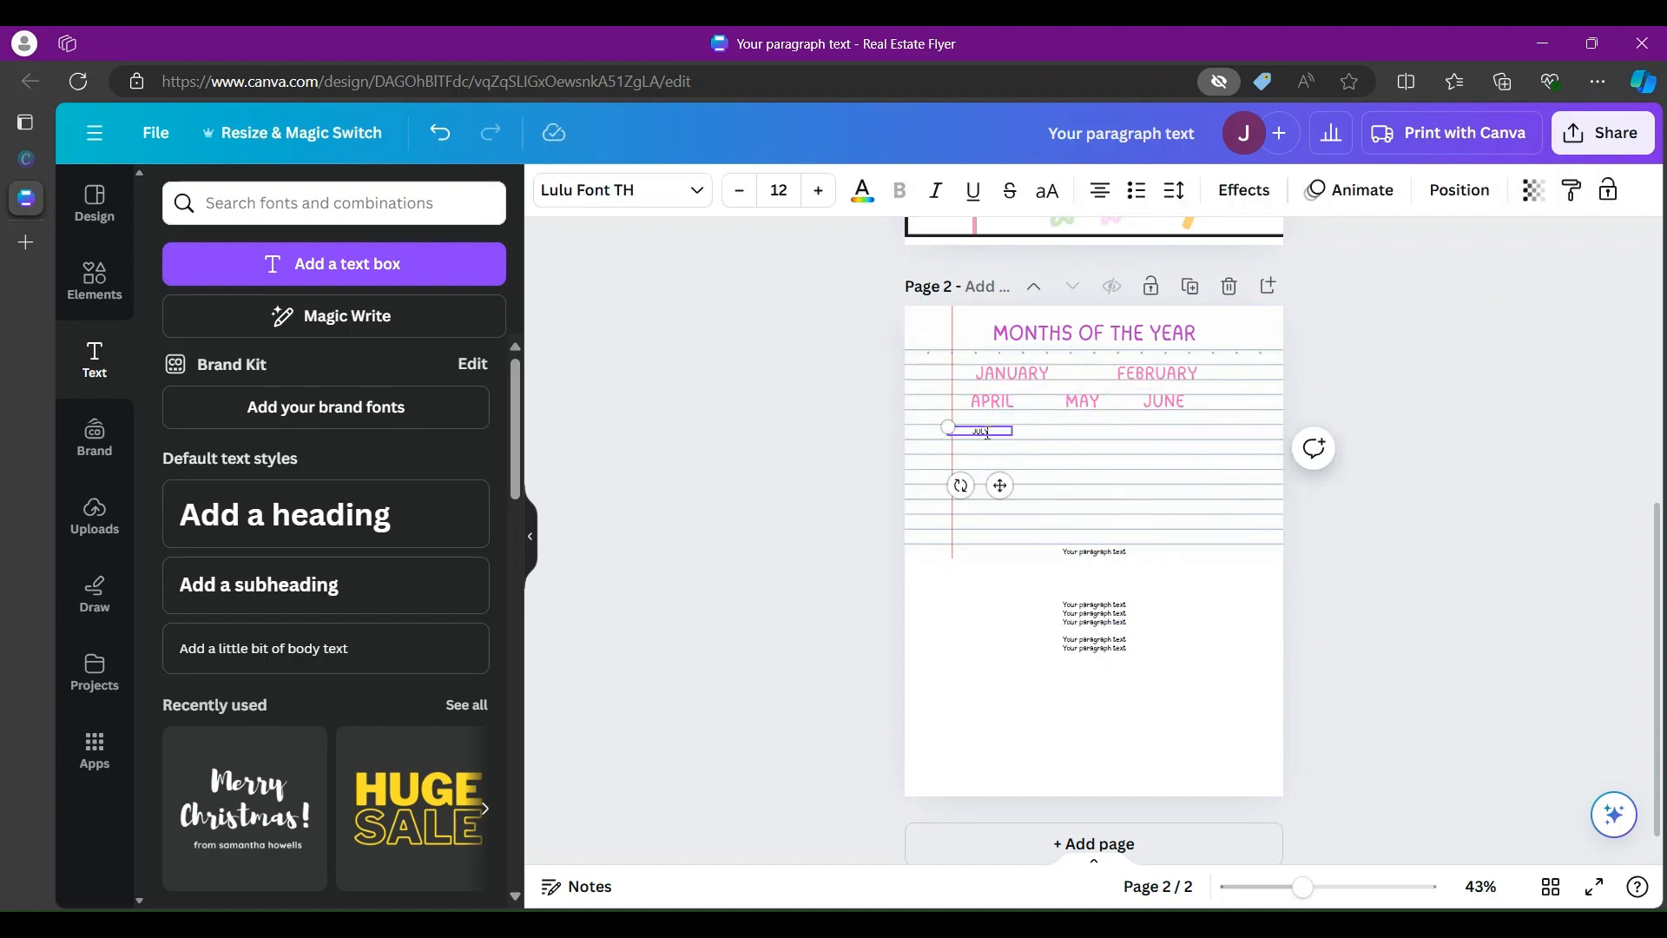
{"action": "type", "text": "ULY"}
Step: Set the JULY text to font size 30 and colour it pink
{"action": "double_click", "coordinate": [981, 432]}
{"action": "left_click", "coordinate": [819, 191]}
{"action": "left_click", "coordinate": [819, 190]}
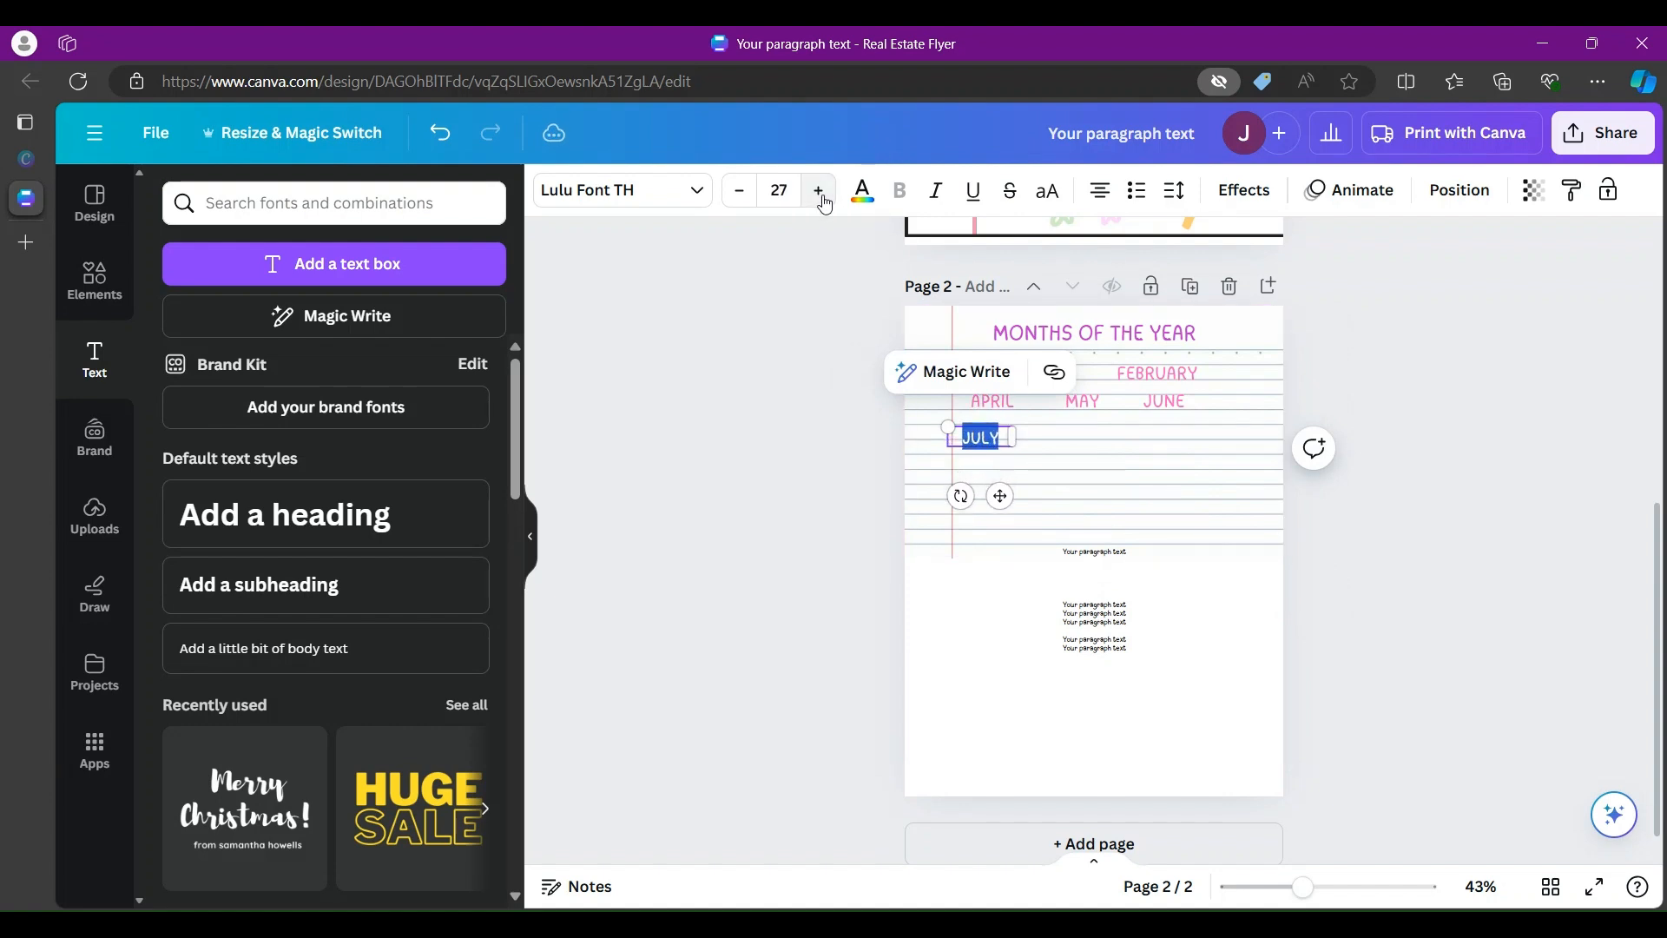
{"action": "left_click", "coordinate": [862, 190]}
{"action": "left_click_drag", "start_coordinate": [518, 569], "coordinate": [519, 751]}
{"action": "left_click", "coordinate": [294, 731]}
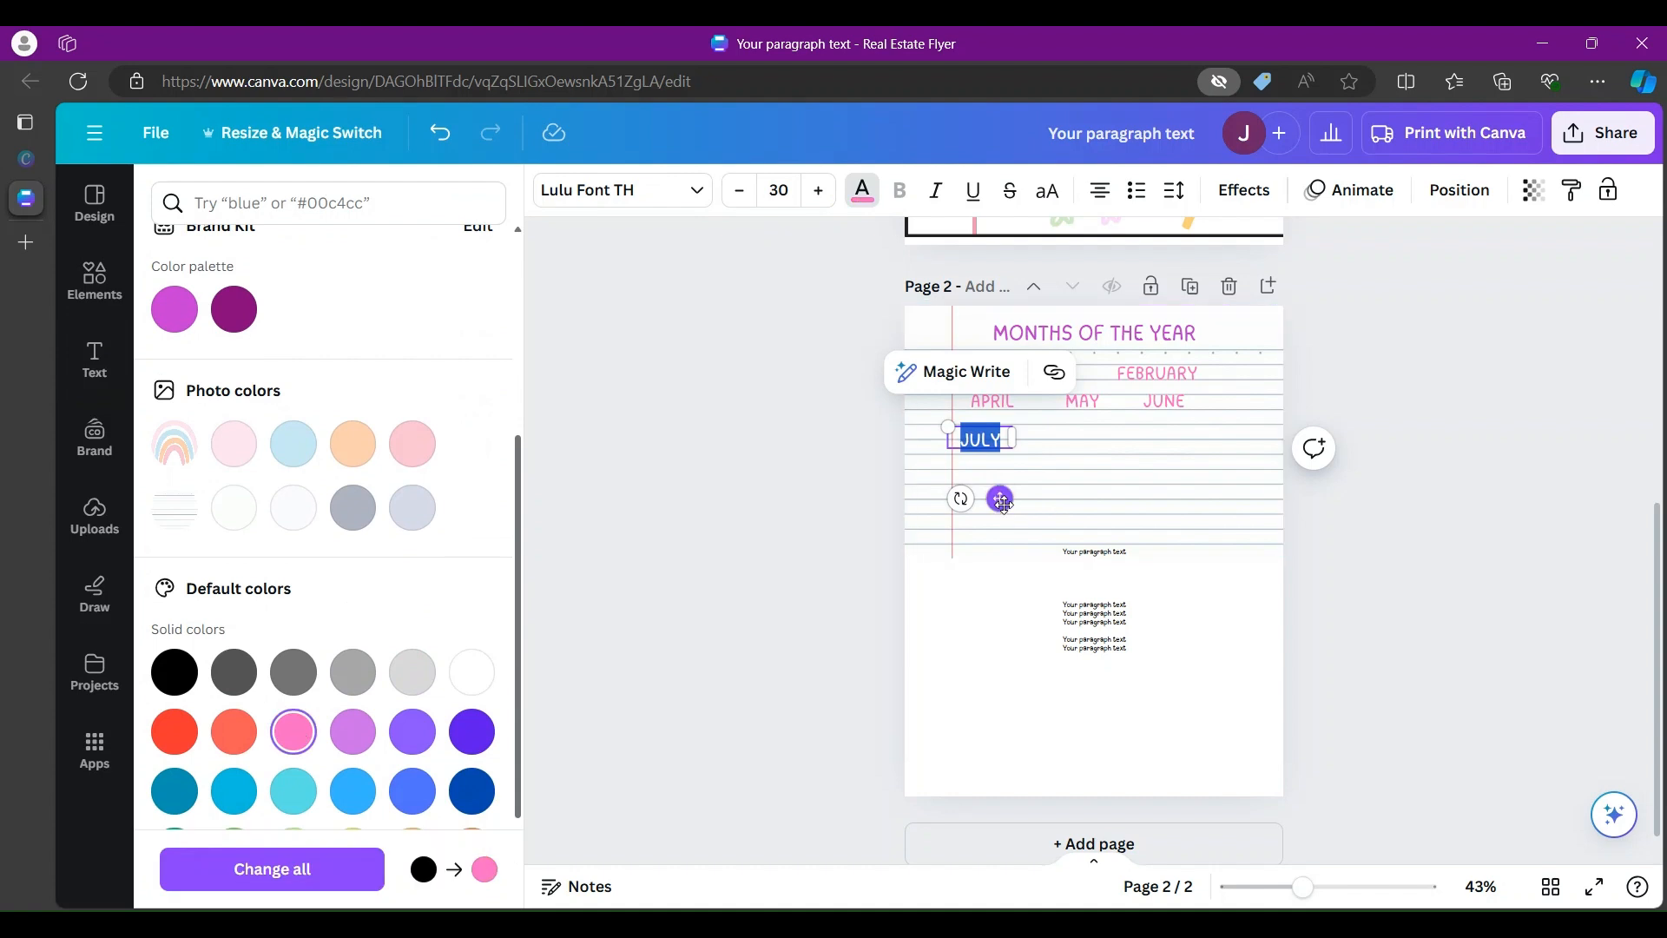
Step: Reposition JULY on its ruled line so it lines up beneath APRIL
{"action": "left_click", "coordinate": [1054, 480]}
{"action": "left_click", "coordinate": [987, 439]}
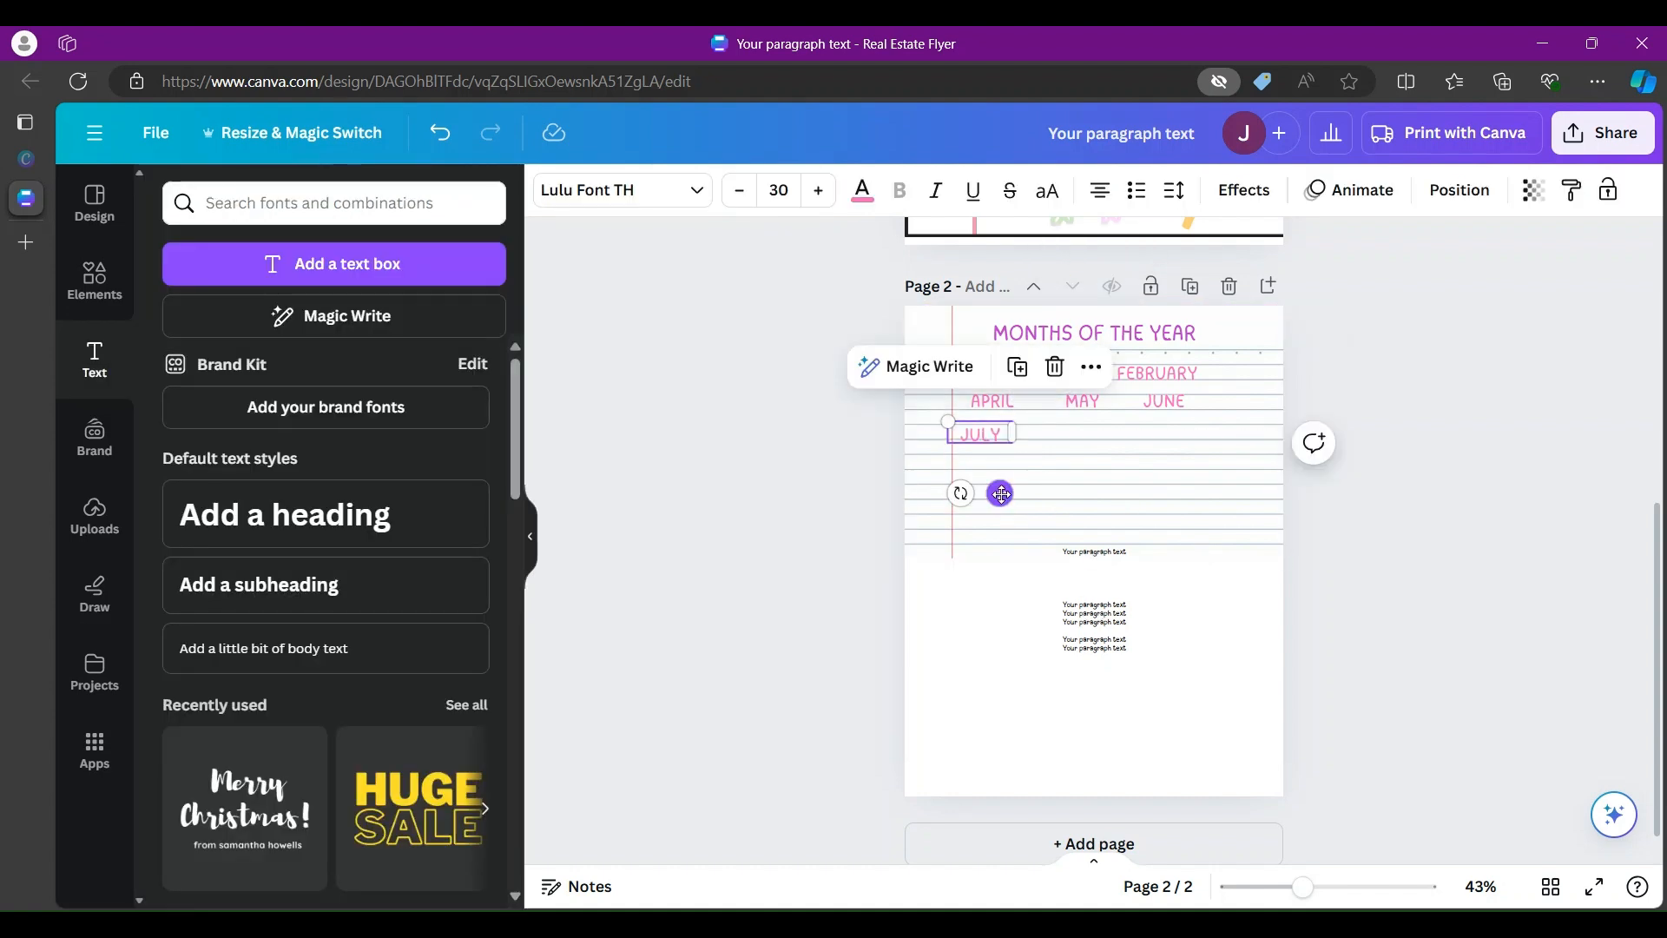
{"action": "left_click_drag", "start_coordinate": [1001, 491], "coordinate": [1005, 489]}
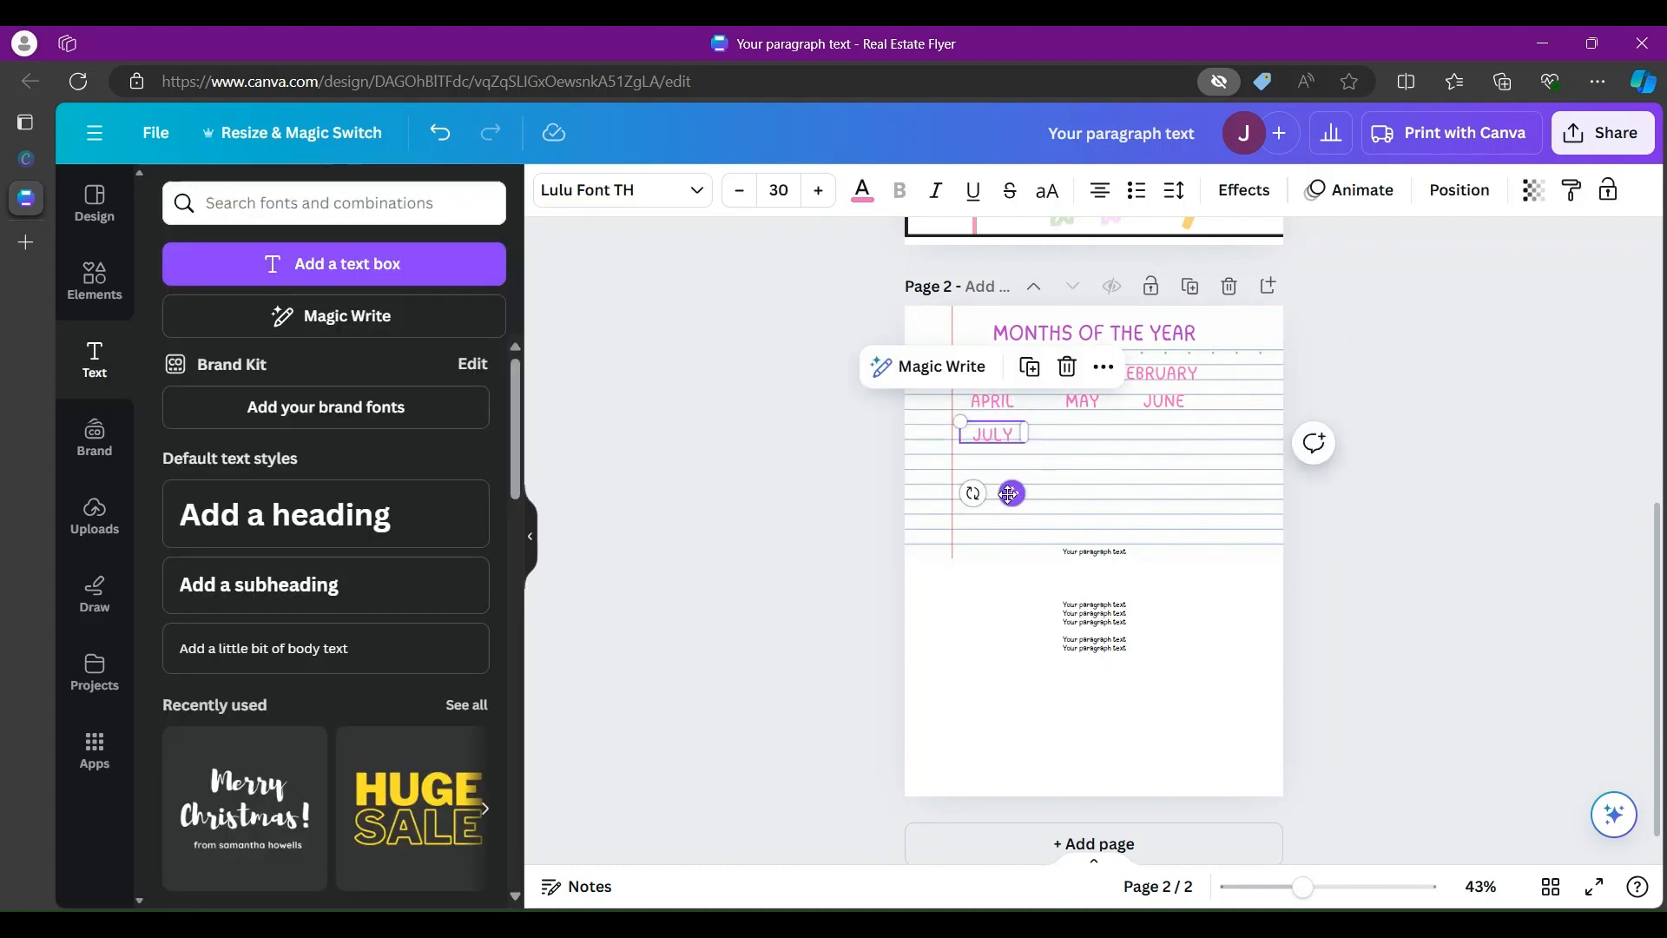
{"action": "left_click", "coordinate": [1051, 525]}
Step: Move a spare paragraph box beside JULY and change its text to "AUGUST"
{"action": "left_click", "coordinate": [1120, 625]}
{"action": "left_click_drag", "start_coordinate": [1114, 677], "coordinate": [1114, 491]}
{"action": "double_click", "coordinate": [1084, 439]}
{"action": "type", "text": "AUGUST"}
Step: Set the AUGUST text to font size 30 and colour it pink
{"action": "key", "text": "ctrl+a"}
{"action": "left_click", "coordinate": [779, 189]}
{"action": "type", "text": "30"}
{"action": "key", "text": "Return"}
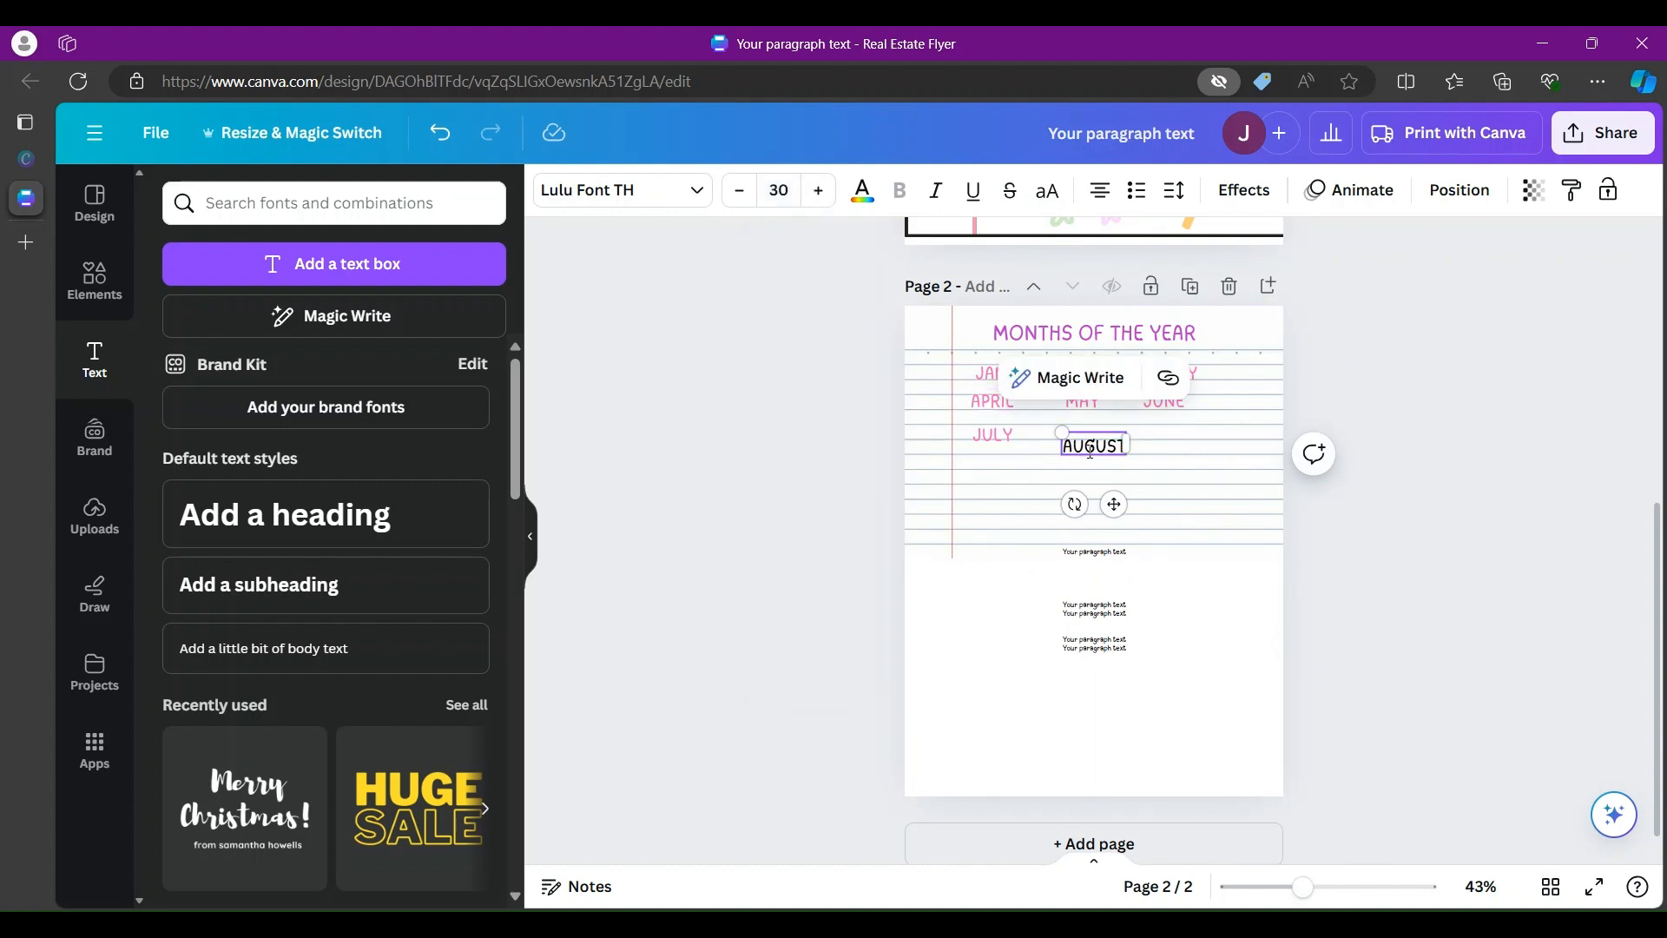
{"action": "left_click", "coordinate": [854, 204]}
{"action": "left_click", "coordinate": [413, 441]}
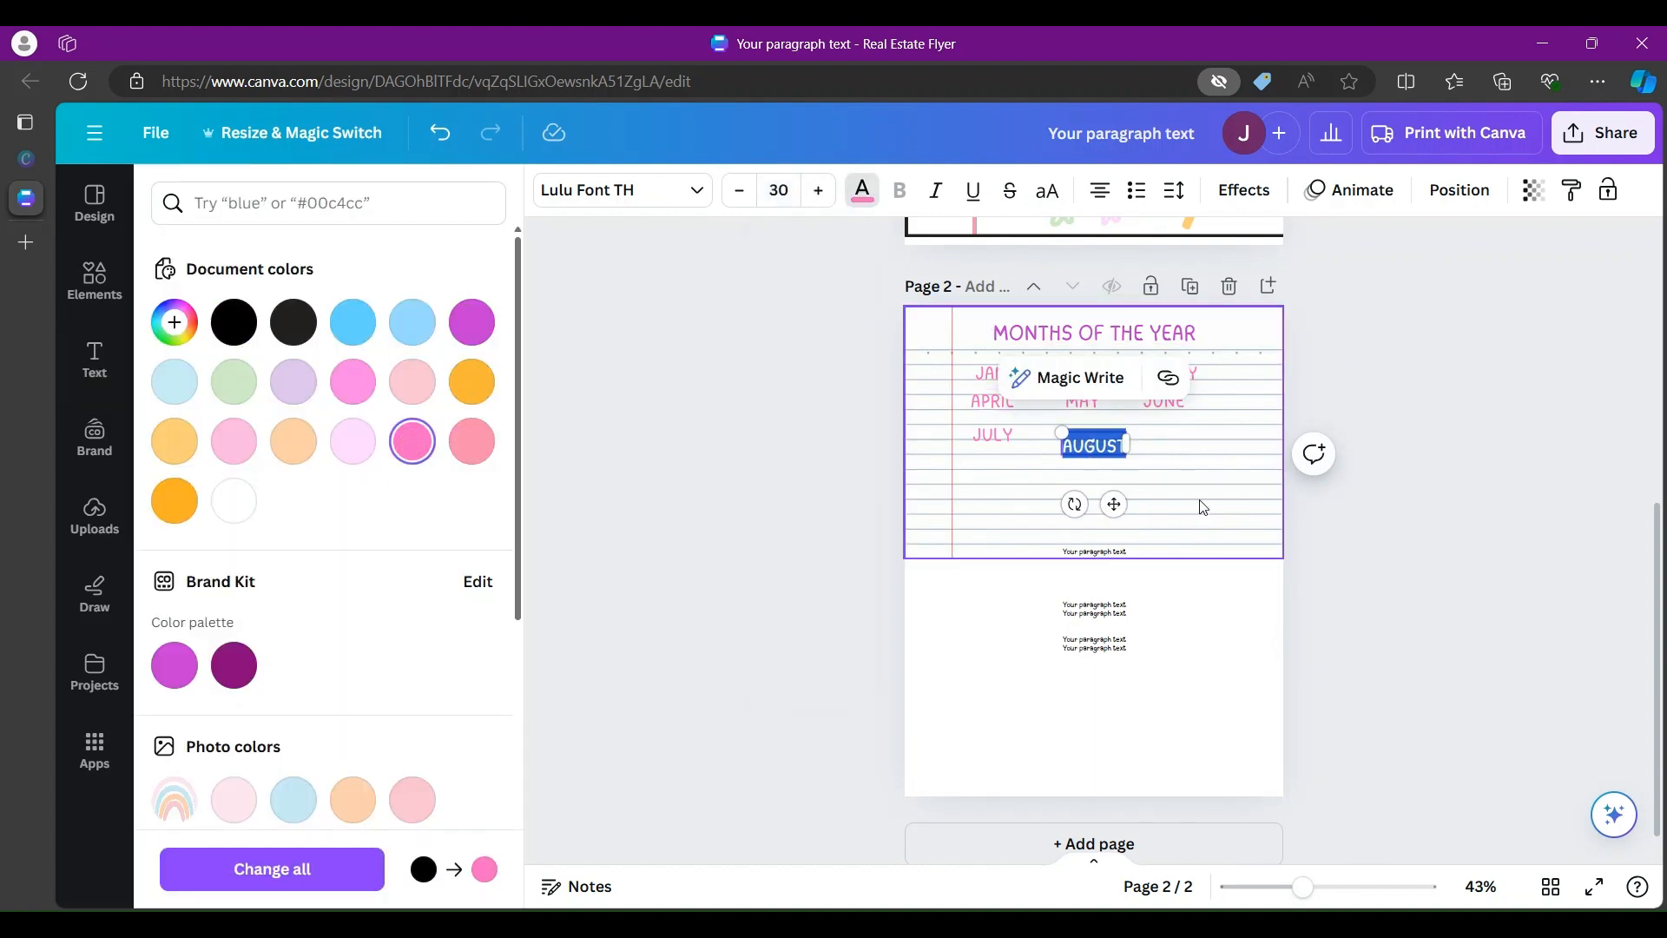
Step: Move AUGUST onto the JULY line below JUNE, and shift JULY inward to balance the row
{"action": "left_click", "coordinate": [1088, 470]}
{"action": "left_click", "coordinate": [1088, 470]}
{"action": "left_click_drag", "start_coordinate": [1101, 499], "coordinate": [1165, 491]}
{"action": "left_click", "coordinate": [1075, 455]}
{"action": "left_click", "coordinate": [1092, 440]}
{"action": "left_click", "coordinate": [994, 434]}
{"action": "left_click_drag", "start_coordinate": [1011, 491], "coordinate": [1038, 491]}
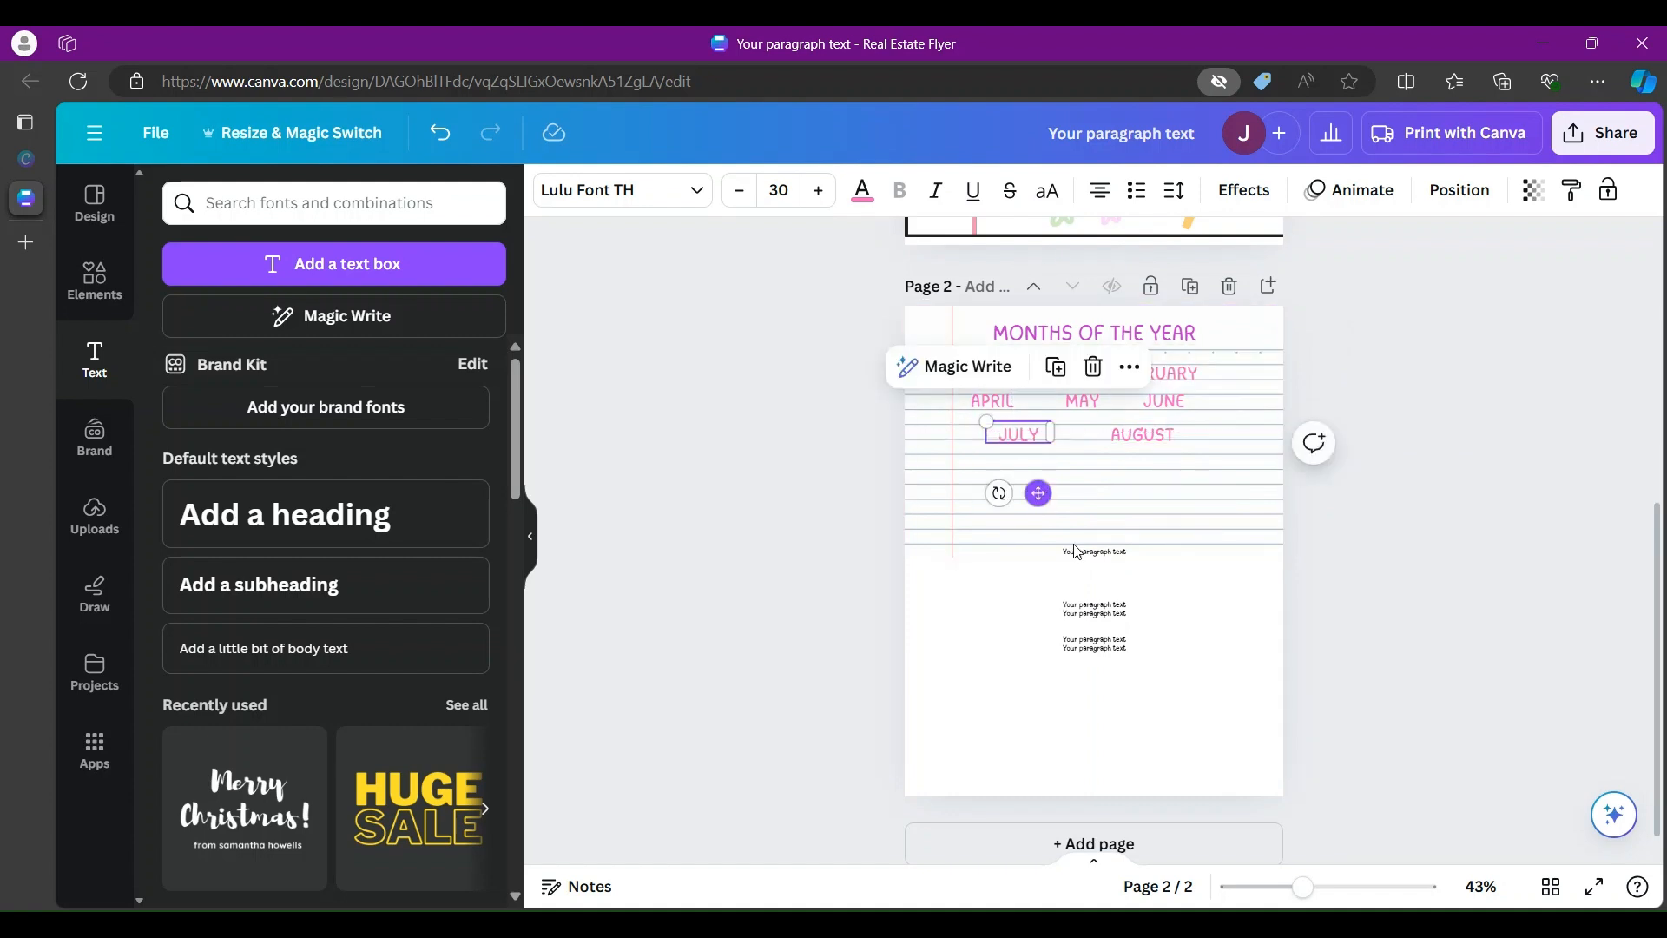
Step: Move a spare paragraph box below JULY near the margin line and change its text to "SEPTEMBER"
{"action": "left_click", "coordinate": [1092, 634]}
{"action": "left_click_drag", "start_coordinate": [1118, 668], "coordinate": [999, 518]}
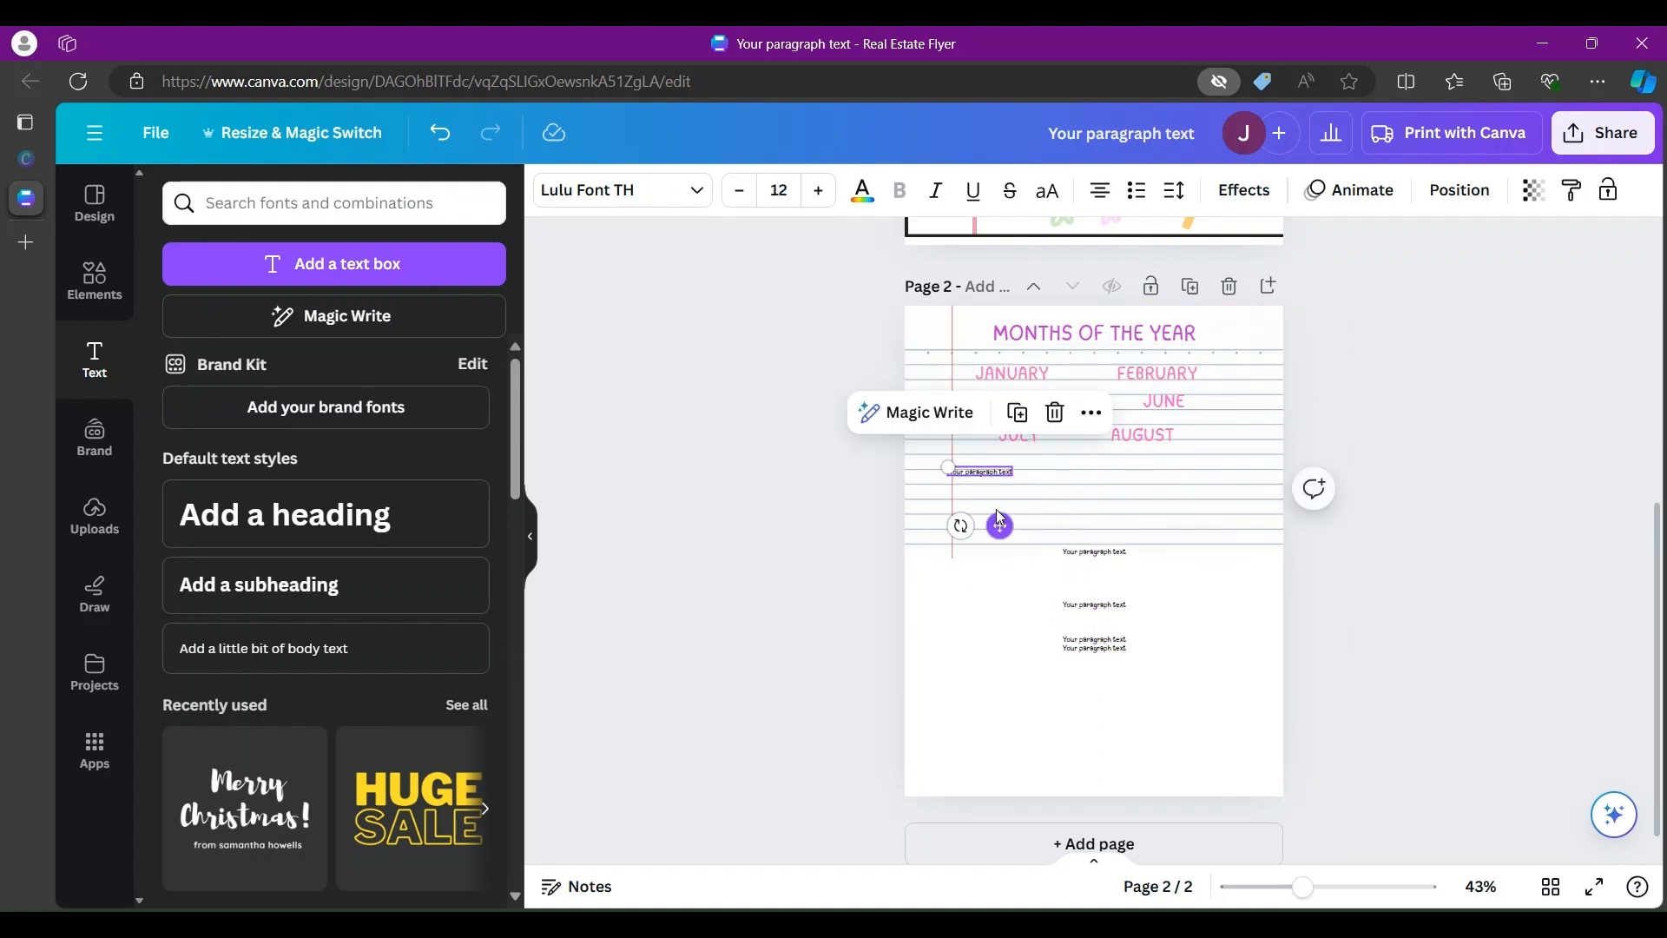
{"action": "double_click", "coordinate": [972, 480]}
{"action": "type", "text": "SEPTEMBER"}
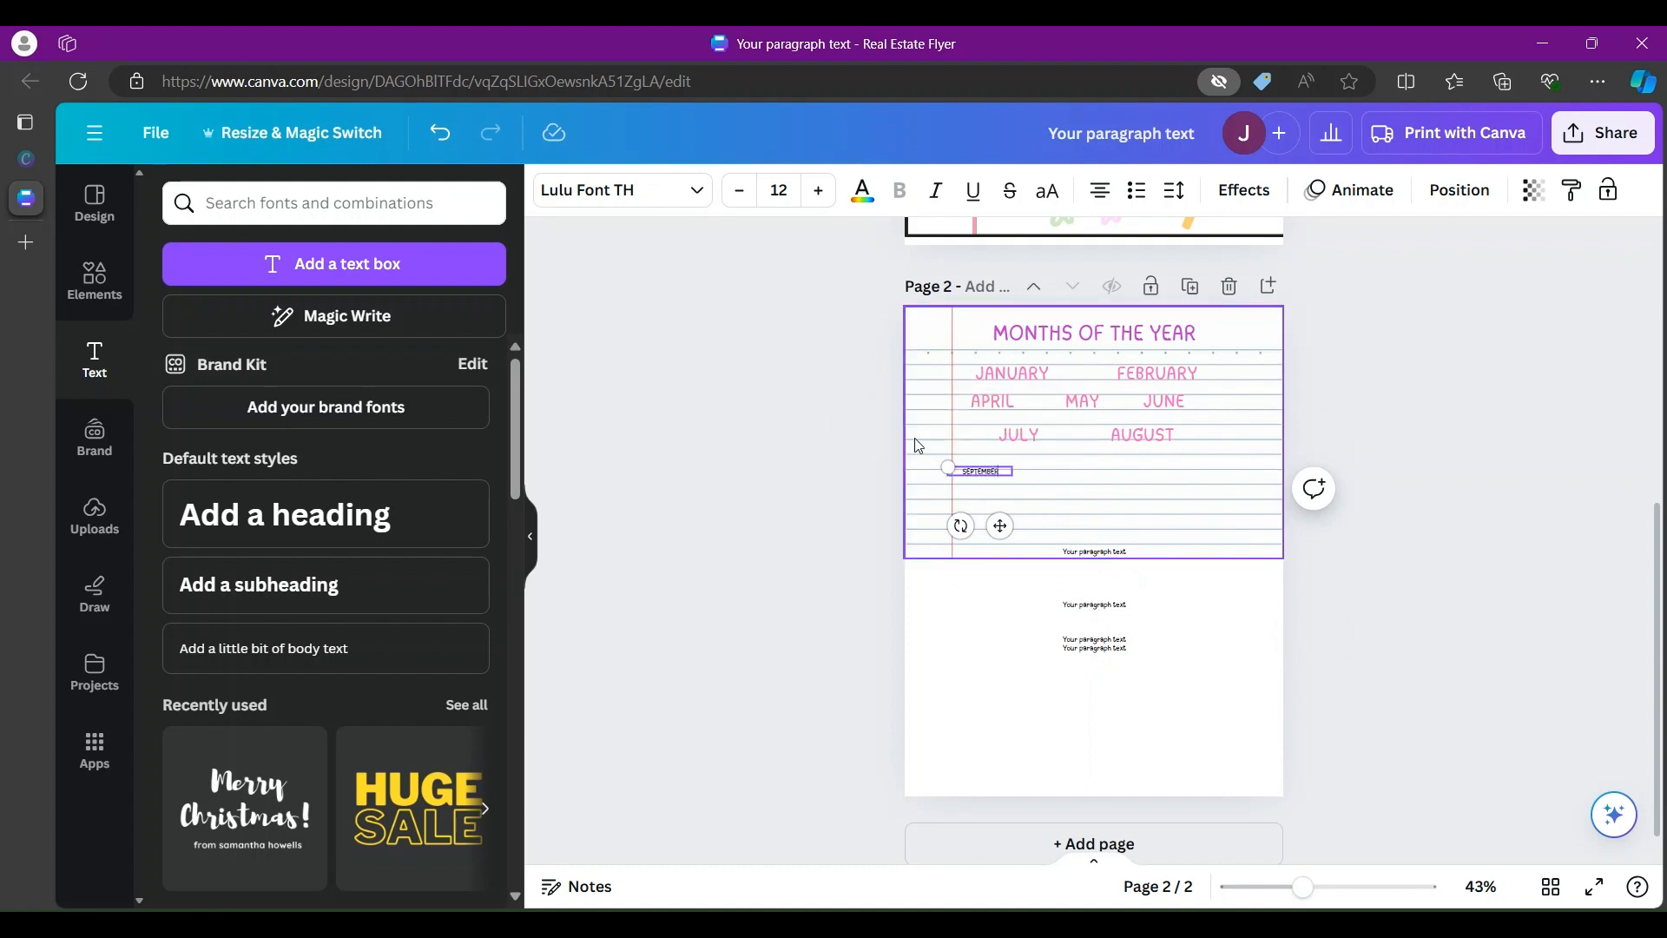
Step: Set SEPTEMBER's font size to 30 and widen its box so the word fits on one line
{"action": "key", "text": "ctrl+a"}
{"action": "left_click", "coordinate": [788, 194]}
{"action": "type", "text": "30"}
{"action": "key", "text": "Return"}
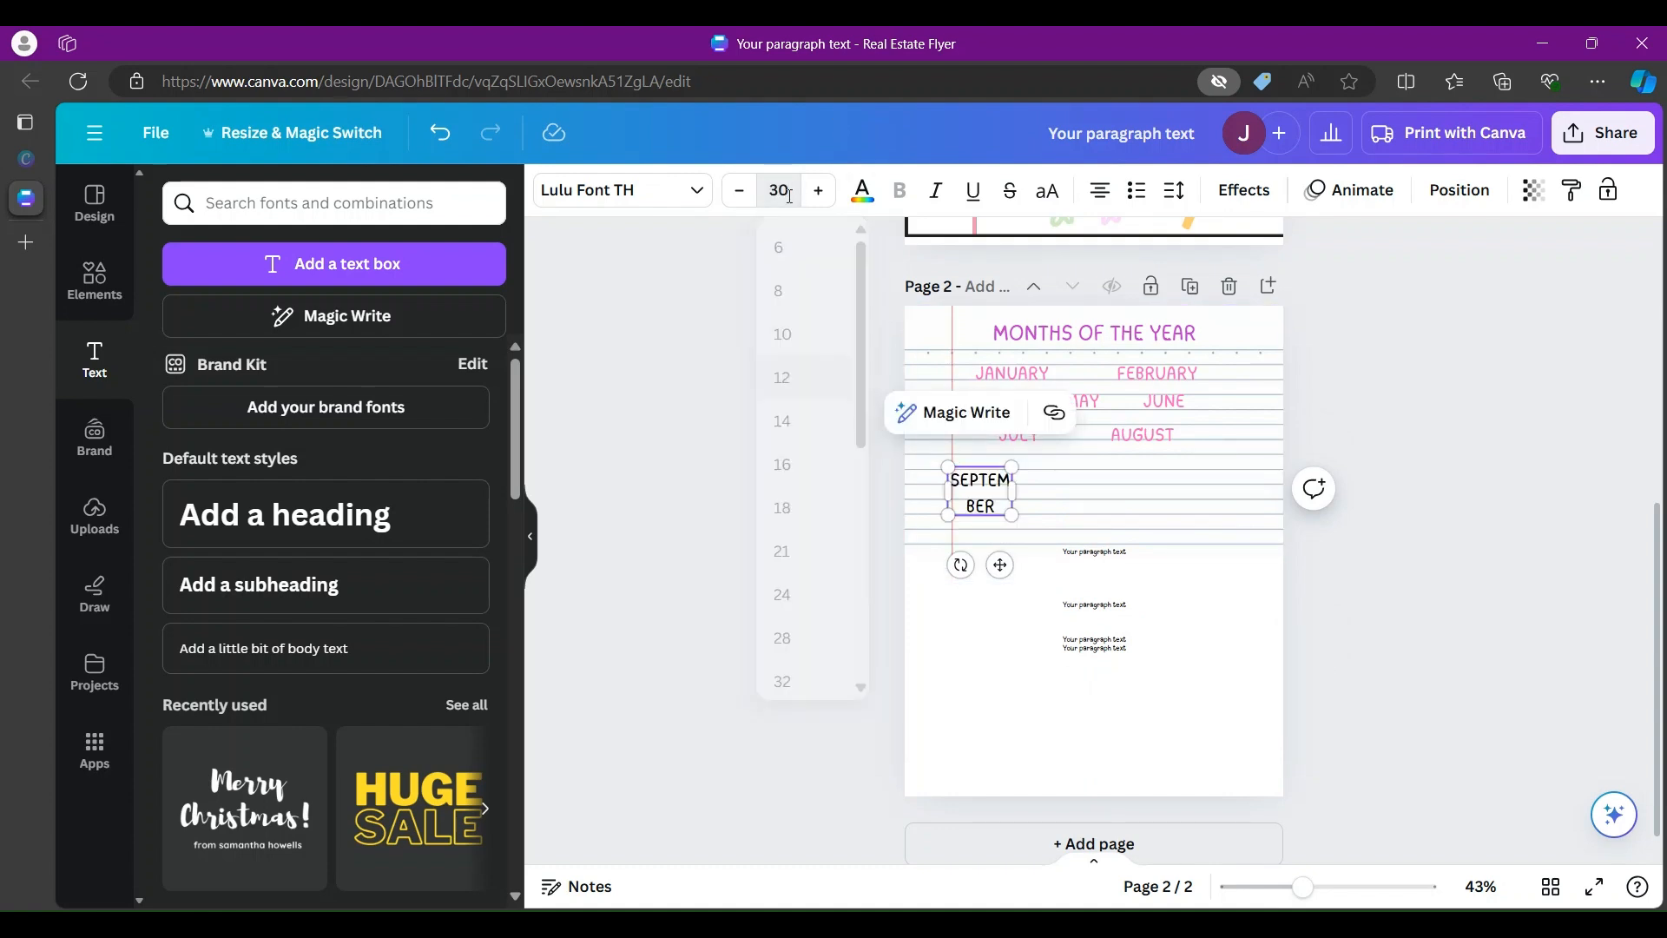
{"action": "left_click_drag", "start_coordinate": [1021, 493], "coordinate": [1053, 491]}
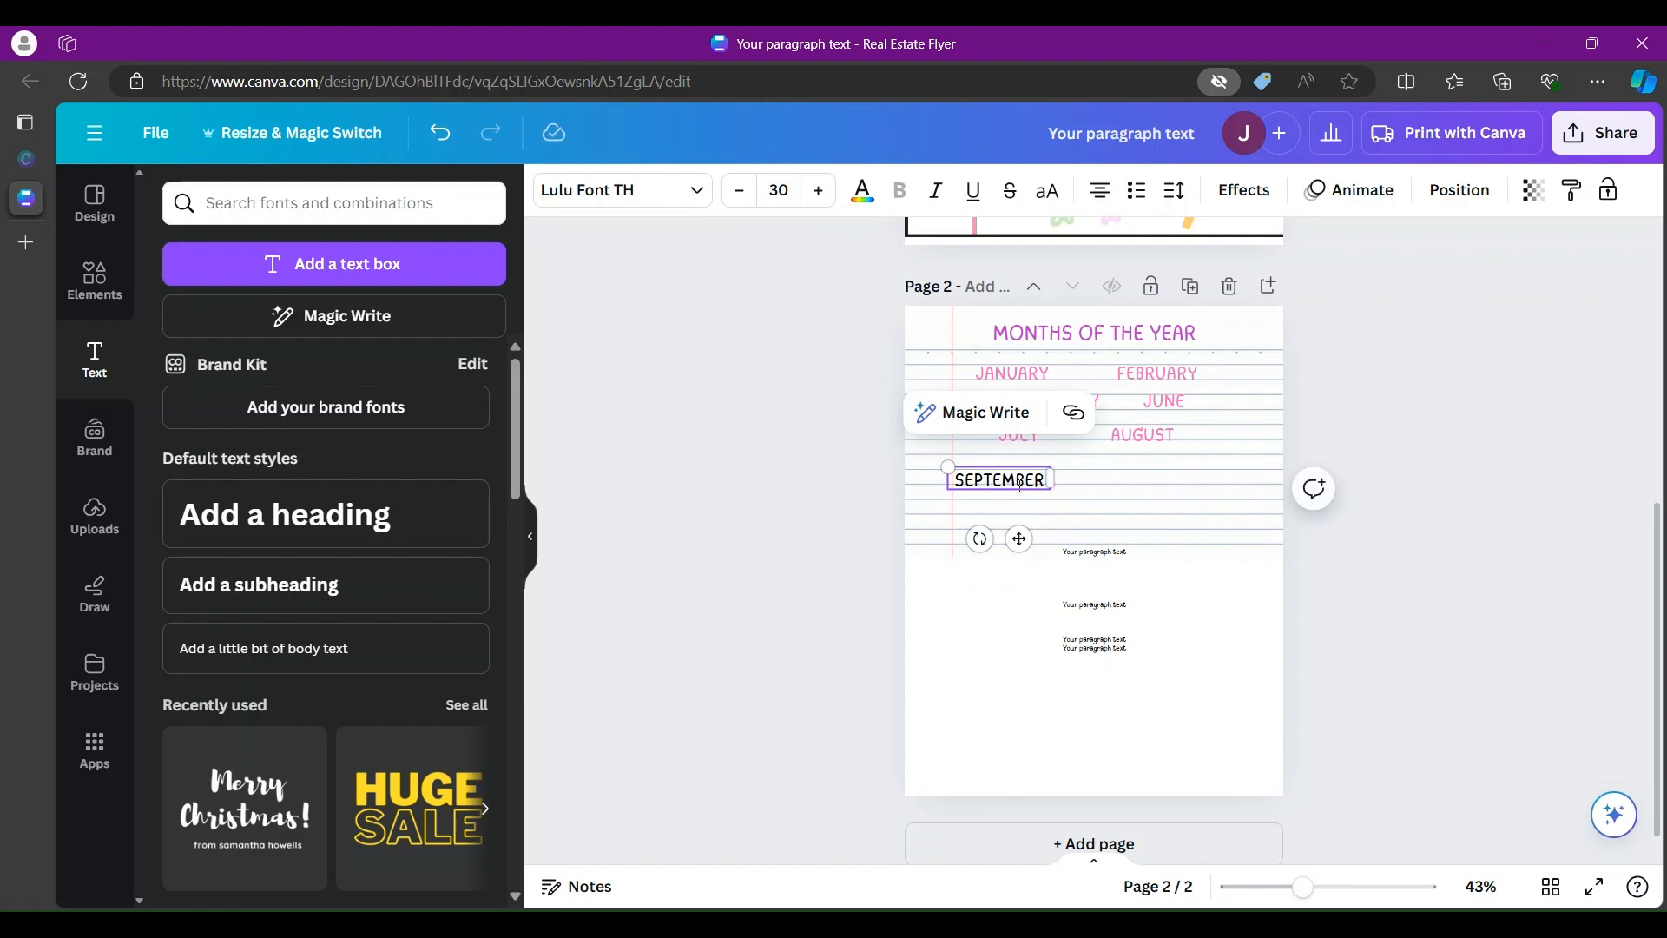
Step: Colour the SEPTEMBER text pink and move it up onto the ruled line below JULY
{"action": "key", "text": "ctrl+a"}
{"action": "left_click", "coordinate": [863, 190]}
{"action": "left_click", "coordinate": [412, 440]}
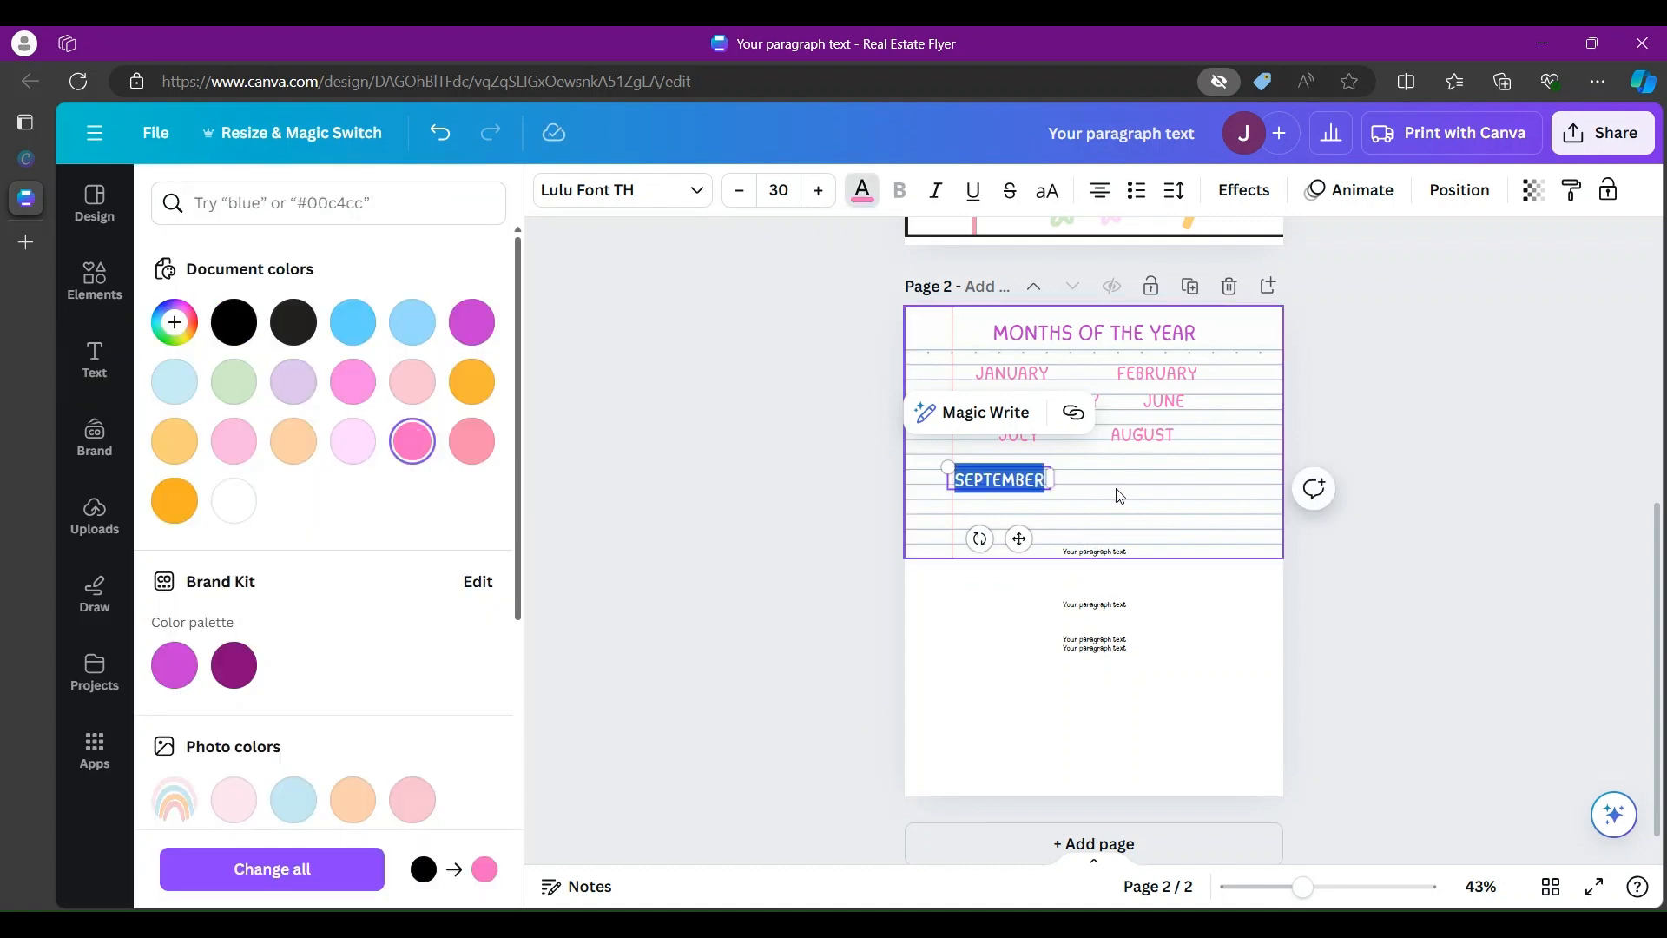
{"action": "left_click", "coordinate": [1031, 539]}
{"action": "left_click", "coordinate": [1019, 484]}
{"action": "mouse_move", "coordinate": [1020, 540]}
{"action": "left_mouse_down"}
{"action": "mouse_move", "coordinate": [1012, 517]}
{"action": "mouse_move", "coordinate": [1030, 520]}
{"action": "left_mouse_up"}
Step: Move a spare paragraph box beside SEPTEMBER, below AUGUST, and change its text to "OCTOBER"
{"action": "left_click", "coordinate": [1094, 605]}
{"action": "left_click_drag", "start_coordinate": [1106, 640], "coordinate": [1163, 514]}
{"action": "left_click", "coordinate": [1168, 461]}
{"action": "type", "text": "october"}
Step: Set OCTOBER's font size to 30, widen its box to fit the word on one line, and colour the text pink
{"action": "left_click", "coordinate": [784, 193]}
{"action": "type", "text": "3"}
{"action": "key", "text": "Return"}
{"action": "left_click_drag", "start_coordinate": [1183, 480], "coordinate": [1200, 478]}
{"action": "double_click", "coordinate": [1149, 464]}
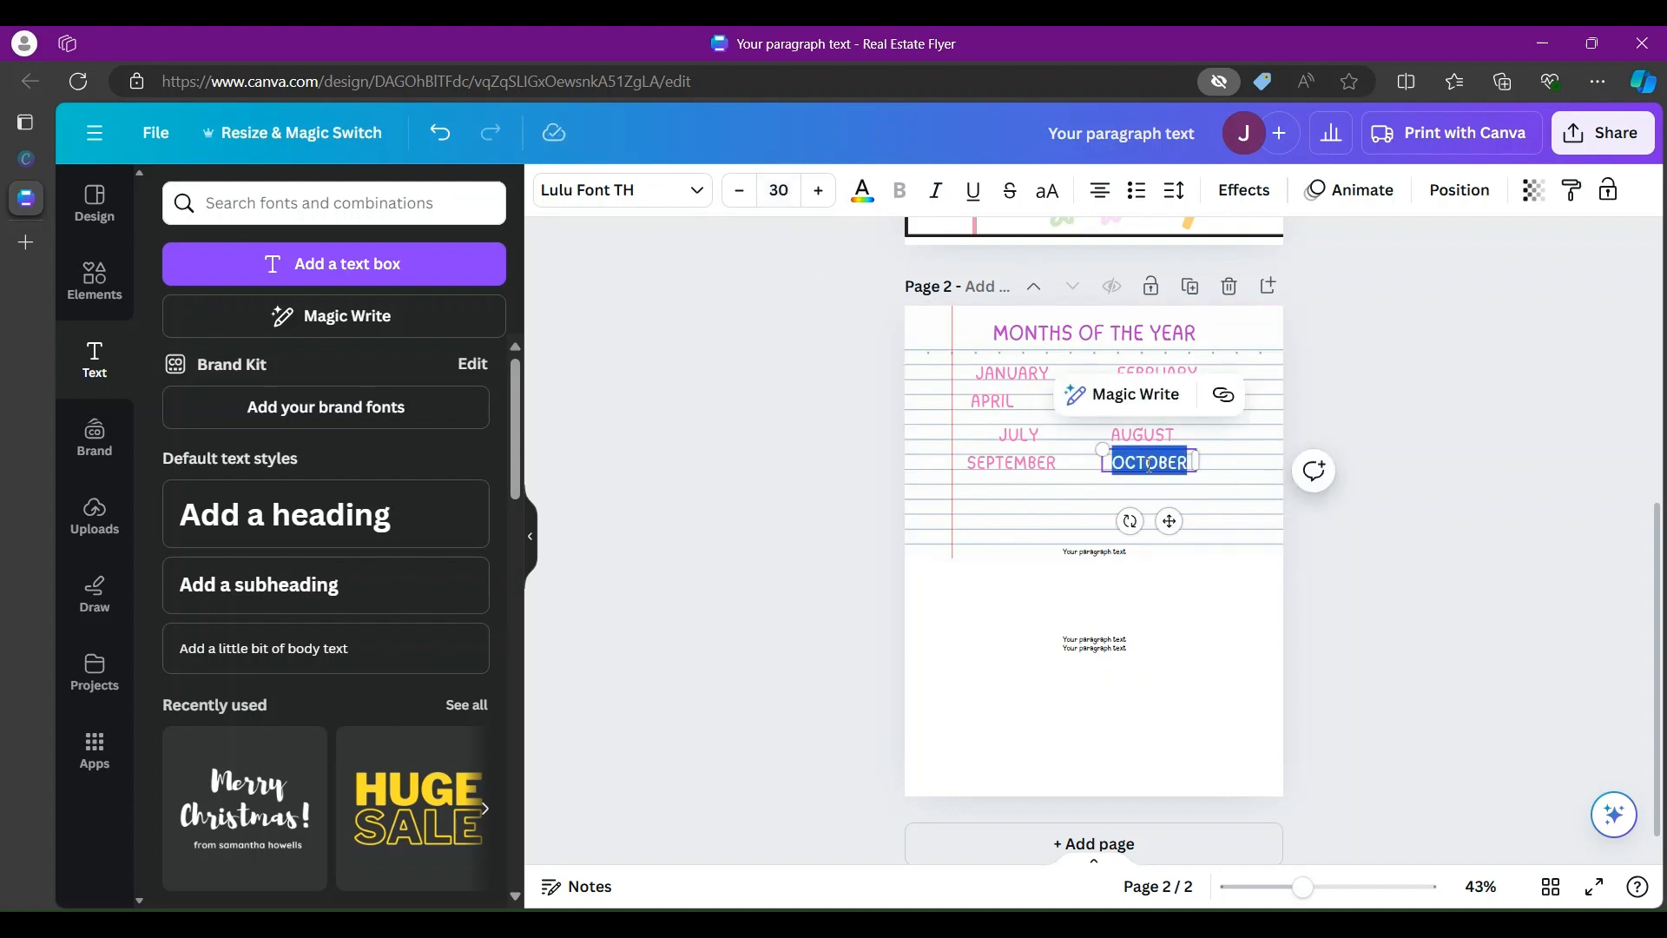
{"action": "left_click", "coordinate": [862, 190]}
{"action": "left_click", "coordinate": [413, 439]}
{"action": "left_click", "coordinate": [1026, 513]}
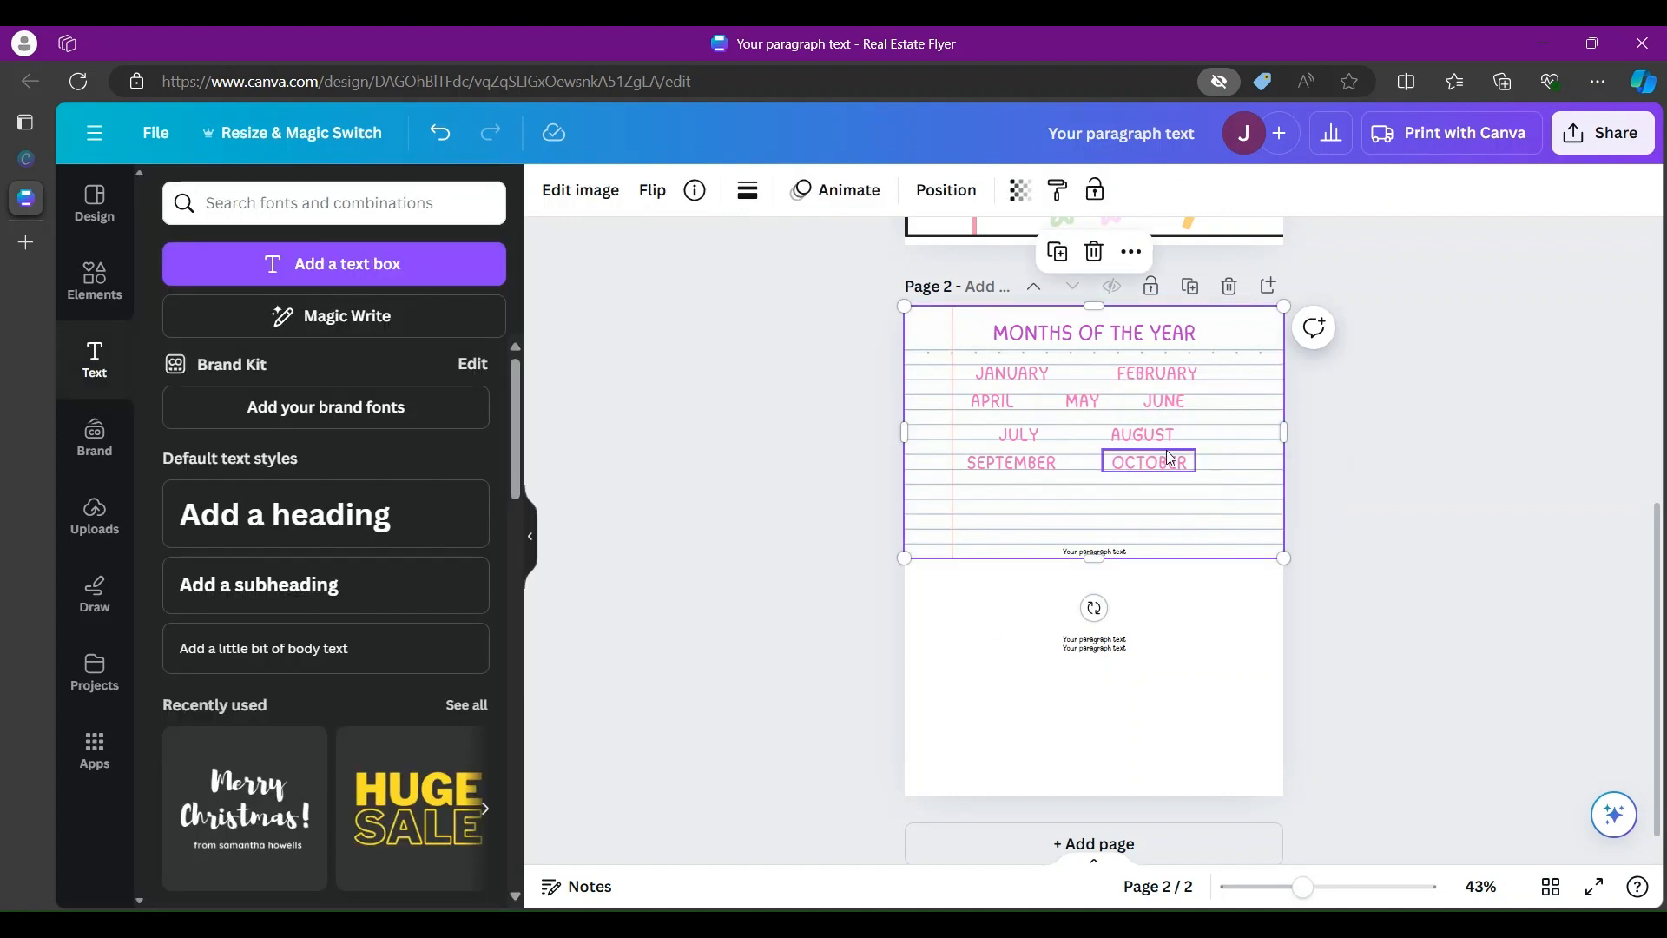
Step: Move the spare paragraph box at the lined paper's lower edge to below SEPTEMBER and change its text to "NOVEMBER"
{"action": "right_click", "coordinate": [1100, 553]}
{"action": "left_click", "coordinate": [1076, 552]}
{"action": "left_click", "coordinate": [1079, 551]}
{"action": "left_click_drag", "start_coordinate": [1111, 603], "coordinate": [997, 547]}
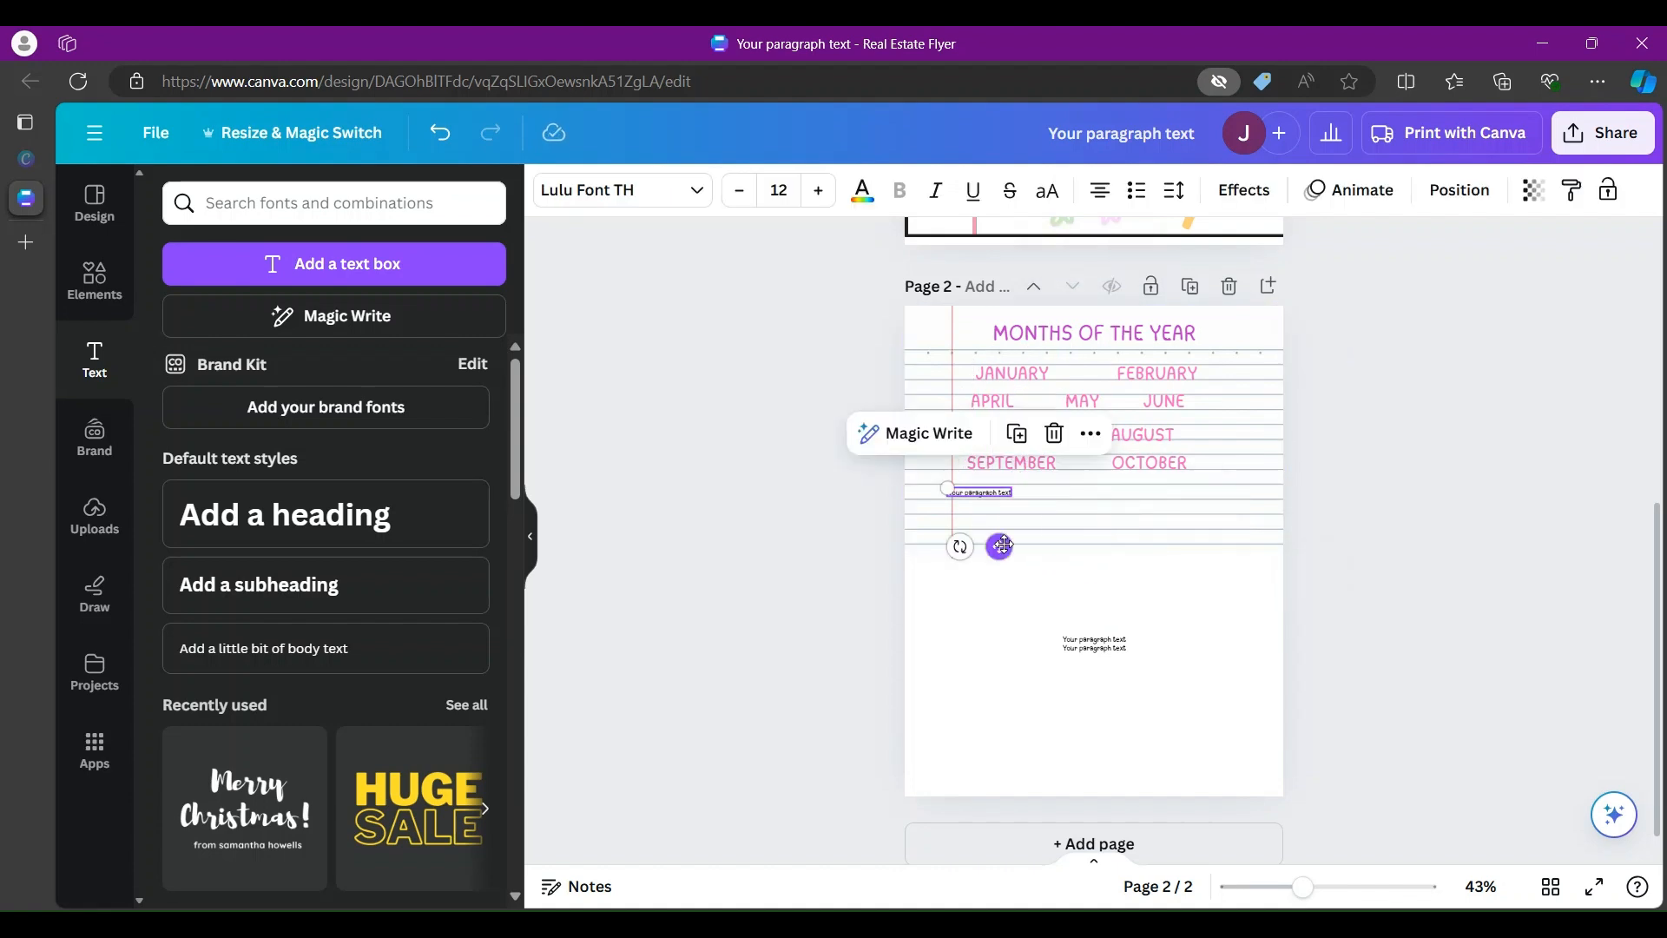
{"action": "double_click", "coordinate": [984, 491]}
{"action": "type", "text": "NO"}
Step: Set NOVEMBER to font size 30, colour it pink, and move it down near the bottom lines of the paper
{"action": "left_click", "coordinate": [779, 190]}
{"action": "type", "text": "30"}
{"action": "key", "text": "Return"}
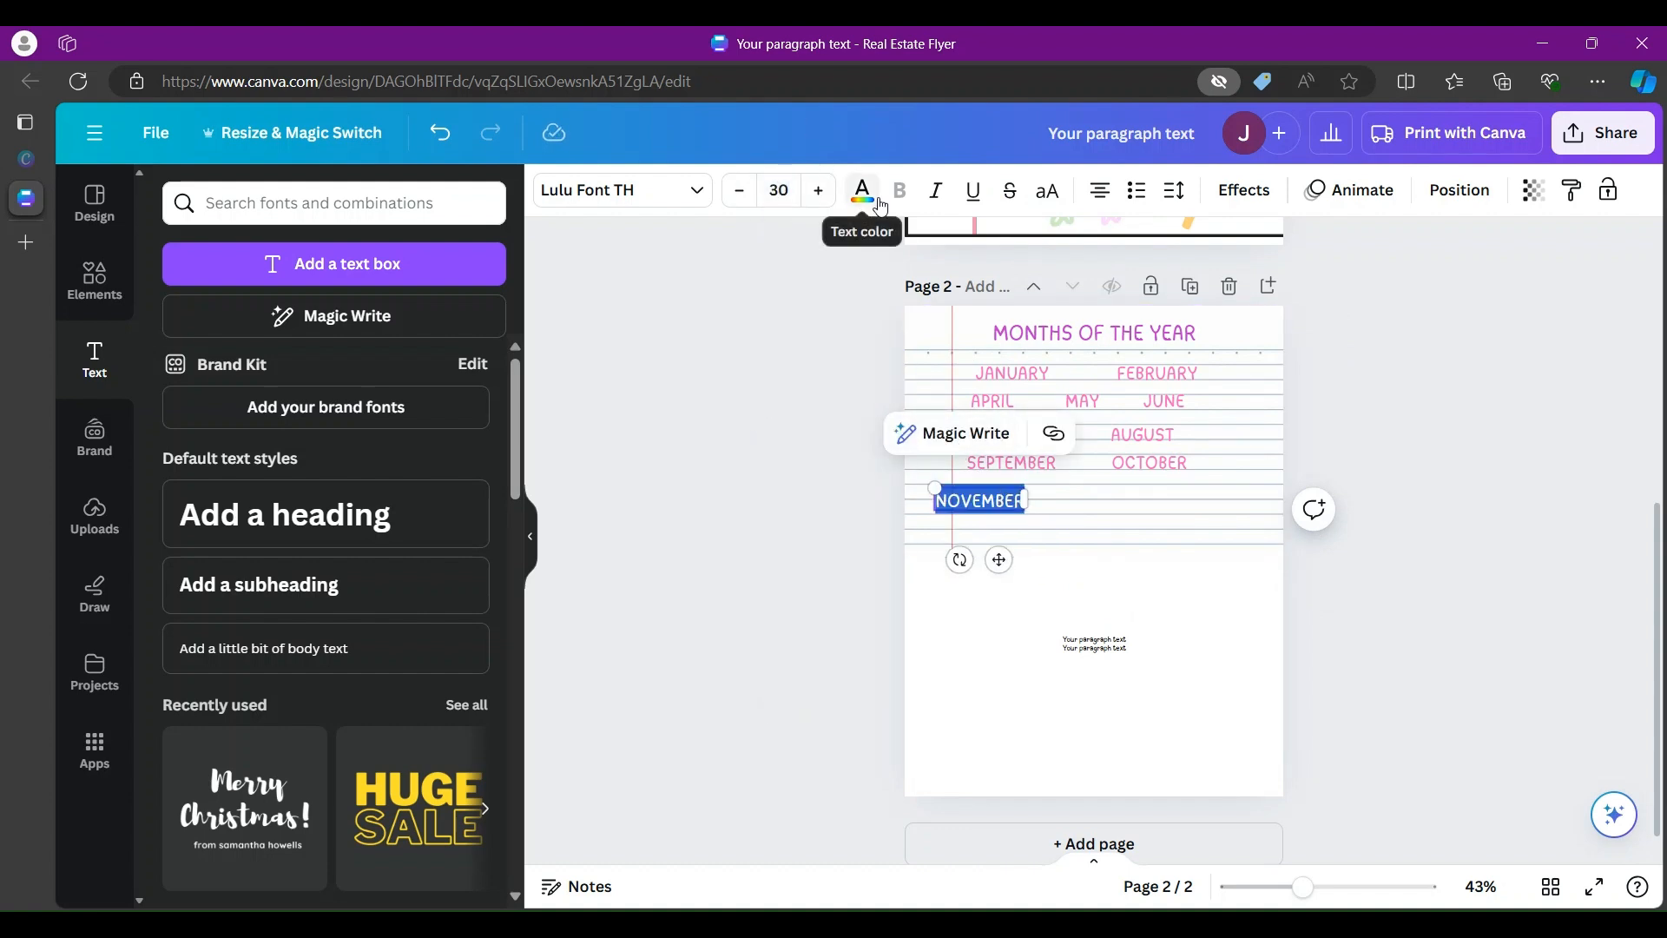
{"action": "left_click", "coordinate": [863, 190]}
{"action": "left_click_drag", "start_coordinate": [999, 560], "coordinate": [1013, 576]}
Step: Move a spare paragraph box opposite NOVEMBER, below OCTOBER, and change its text to "DECEMBER"
{"action": "left_click", "coordinate": [1094, 639]}
{"action": "left_click_drag", "start_coordinate": [1107, 699], "coordinate": [1166, 575]}
{"action": "double_click", "coordinate": [1151, 517]}
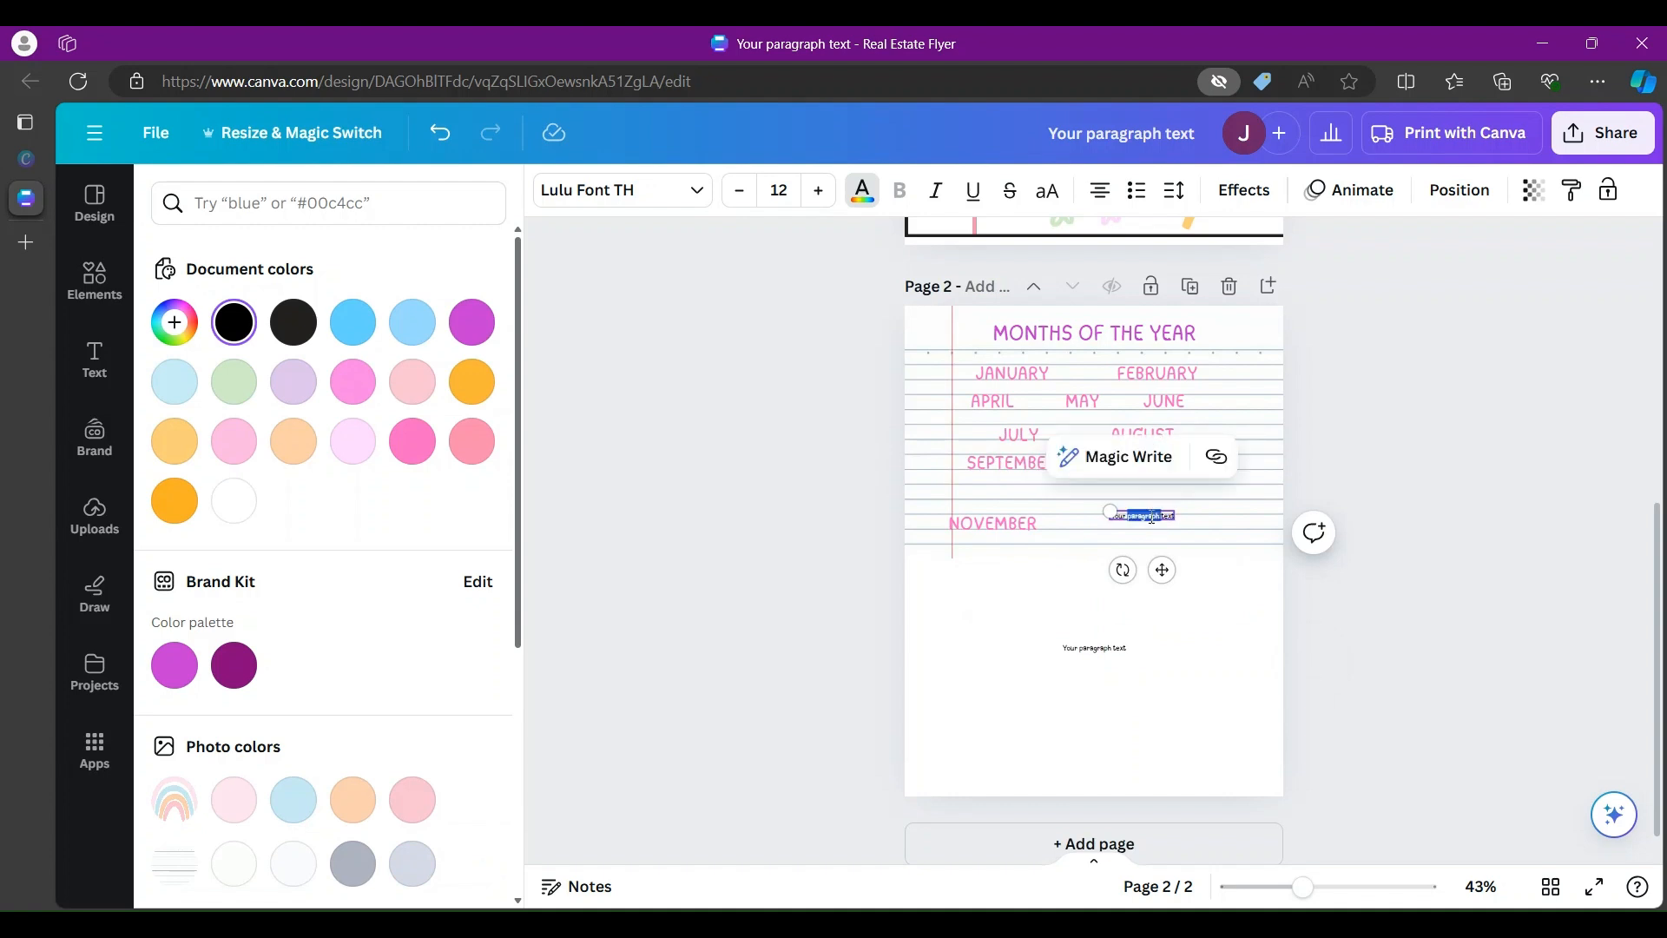
{"action": "type", "text": "DECEMBER"}
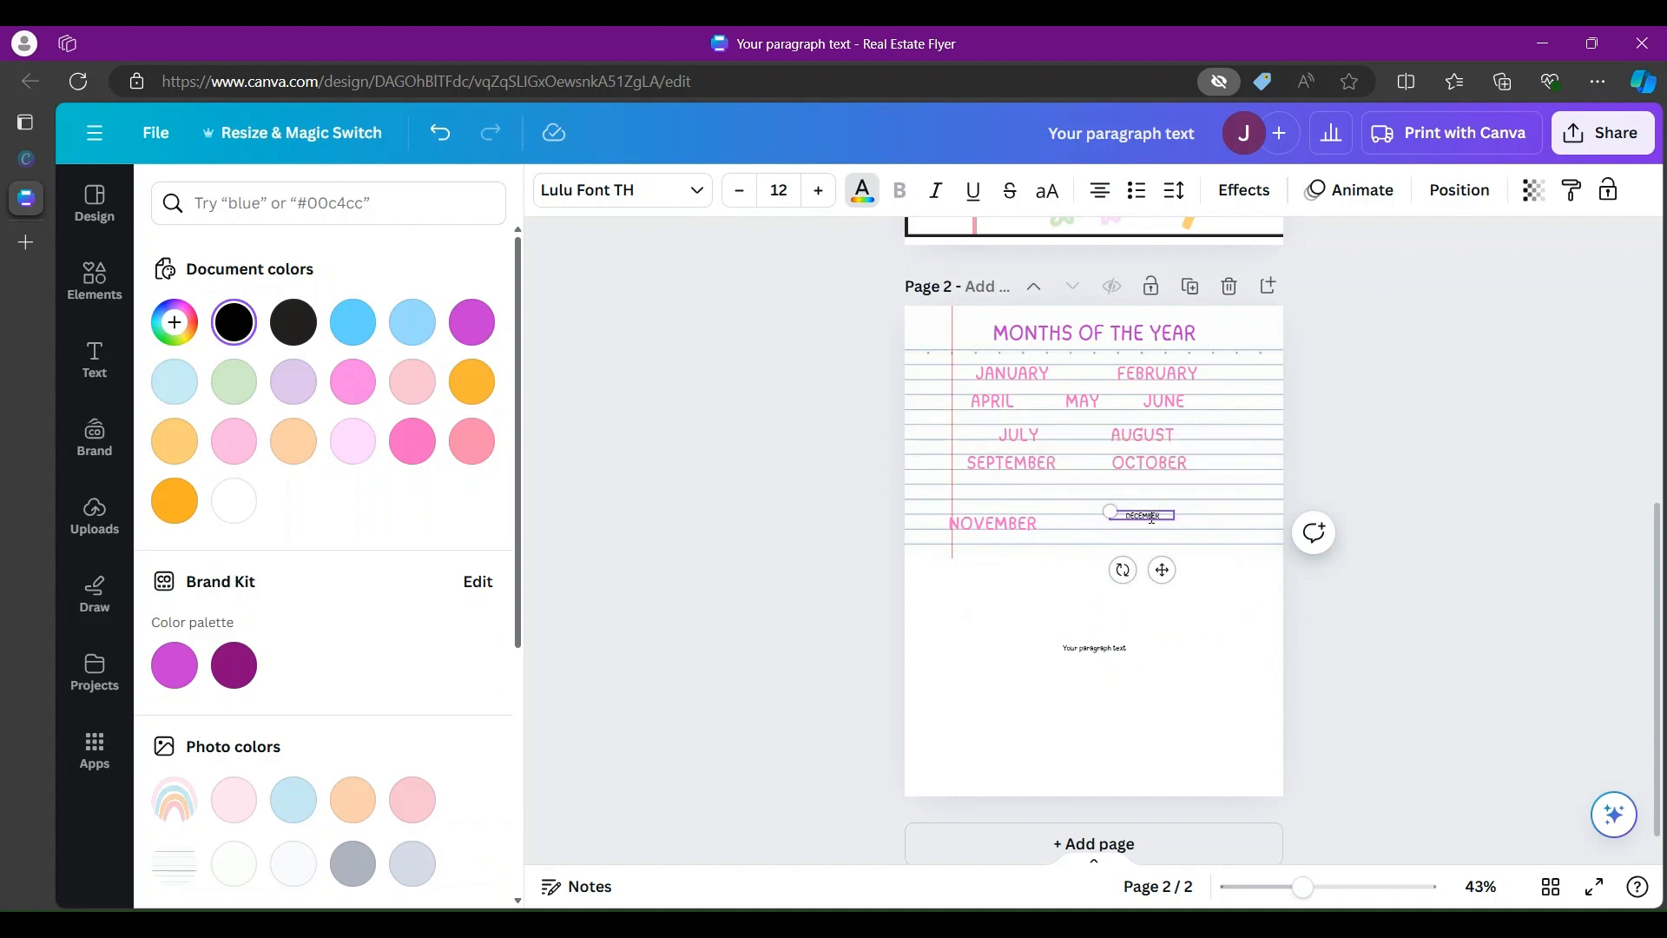
Step: Set DECEMBER to font size 30, widen its box so the word fits on one line, and colour it pink
{"action": "double_click", "coordinate": [1152, 518]}
{"action": "type", "text": "30"}
{"action": "key", "text": "Return"}
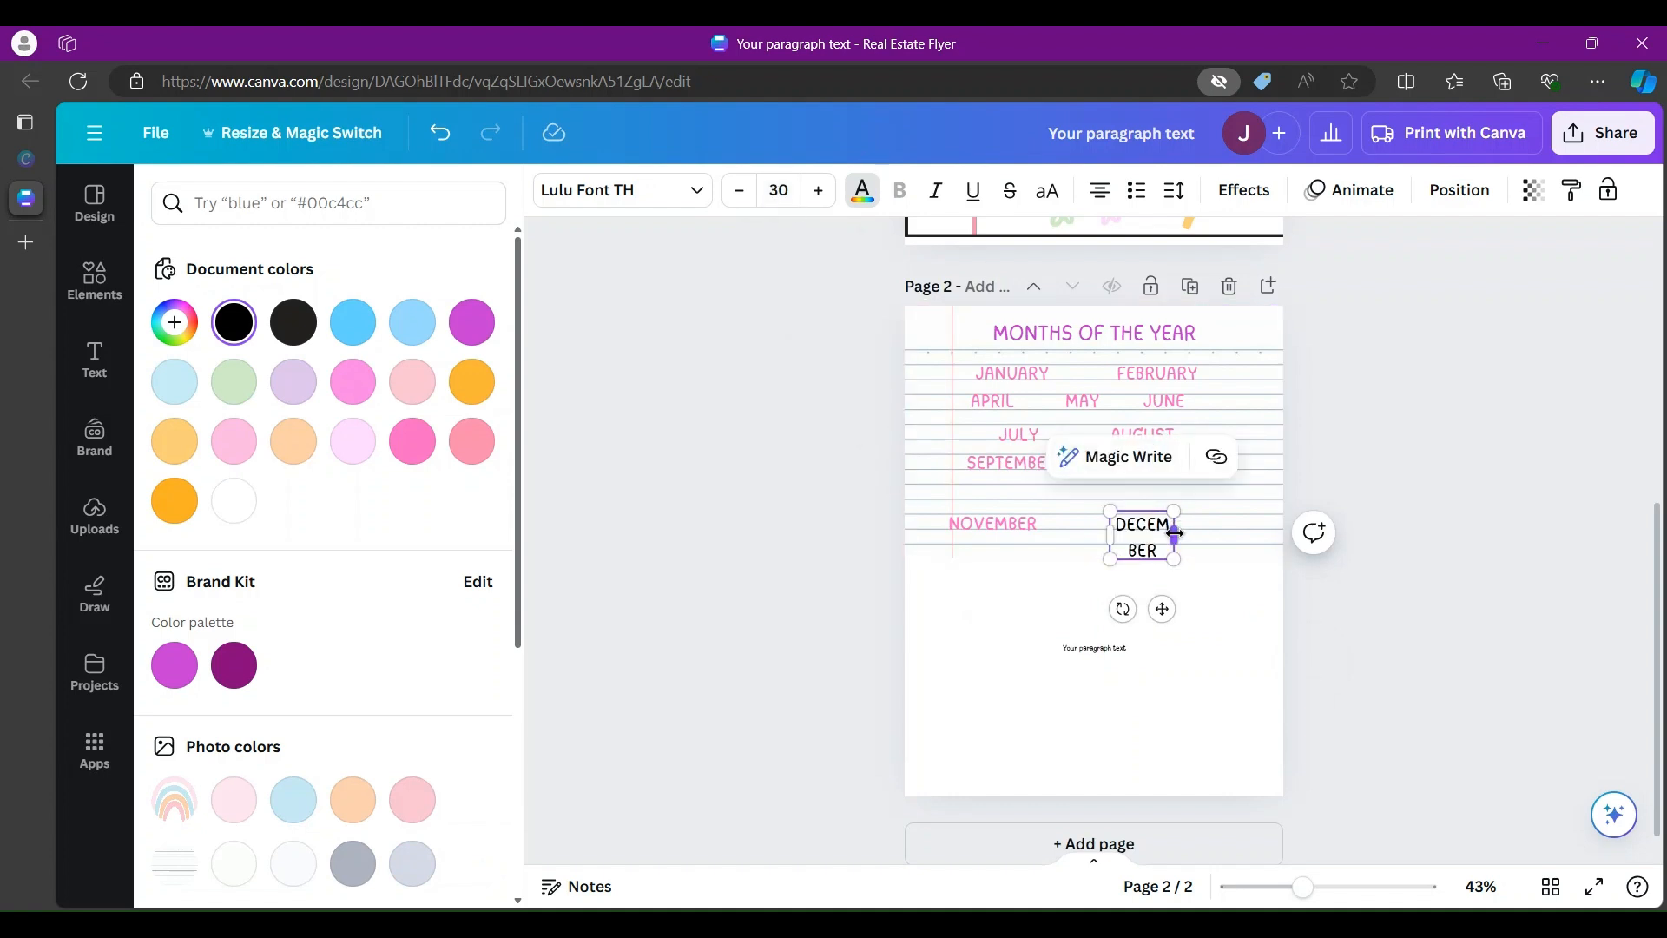
{"action": "left_click_drag", "start_coordinate": [1168, 525], "coordinate": [1206, 521]}
{"action": "left_click", "coordinate": [862, 190]}
{"action": "left_click", "coordinate": [862, 189]}
{"action": "left_click", "coordinate": [412, 441]}
Step: Move OCTOBER and SEPTEMBER down together to a line closer to the NOVEMBER and DECEMBER row
{"action": "type", "text": "OCTOBER"}
{"action": "left_click_drag", "start_coordinate": [1160, 524], "coordinate": [1160, 495]}
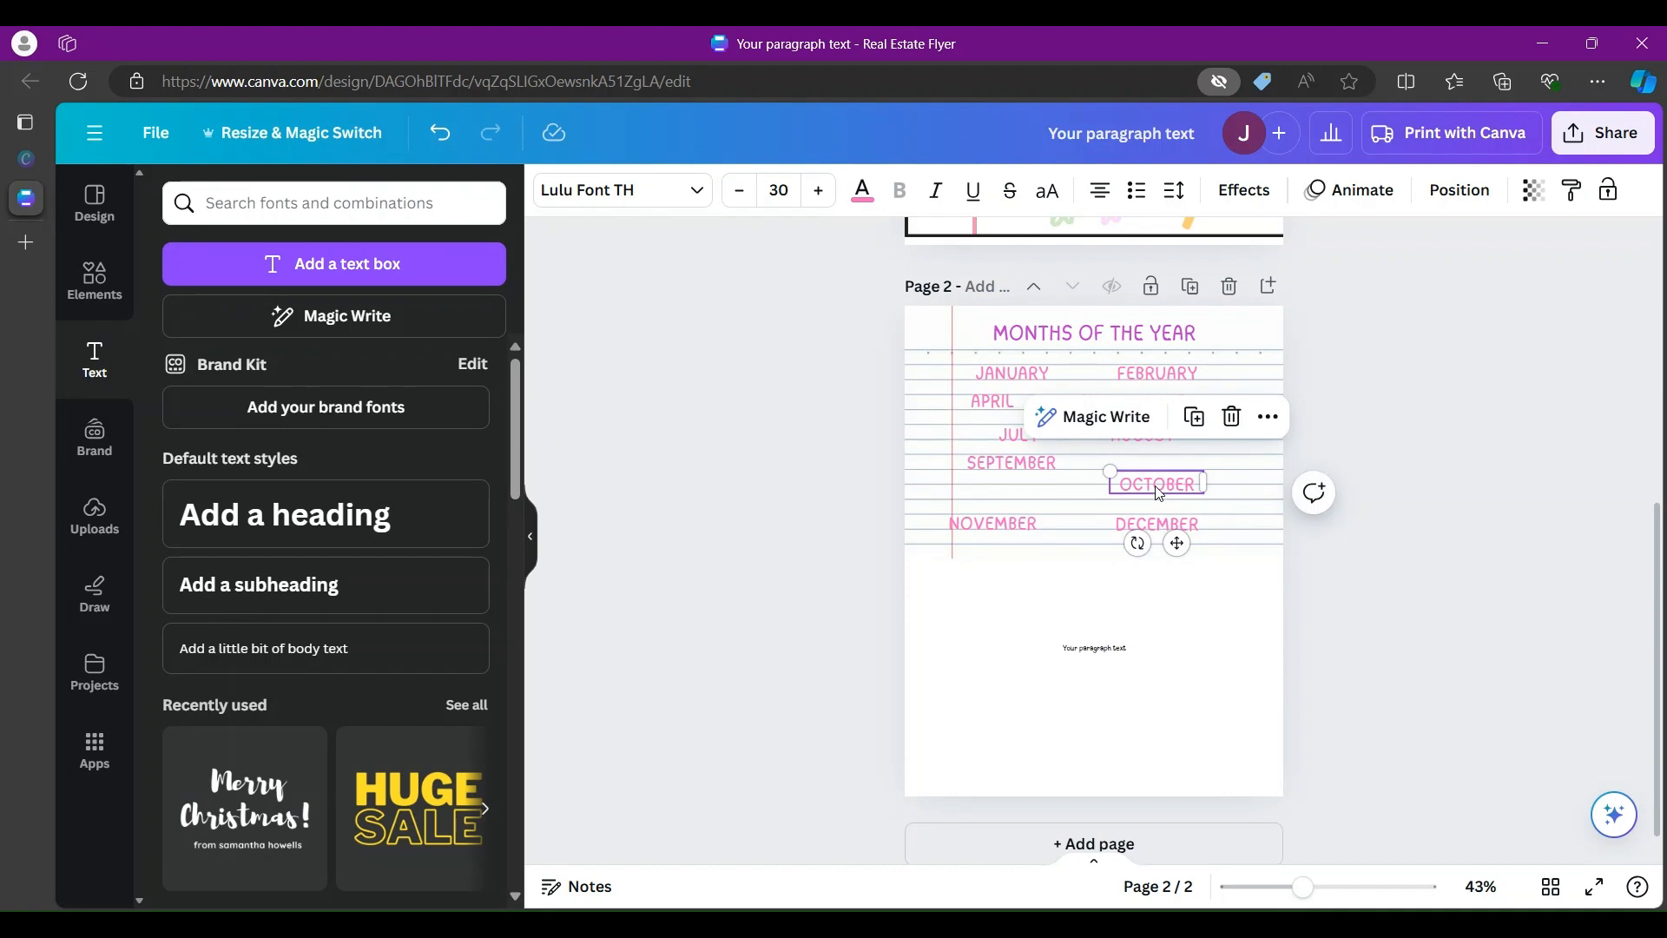
{"action": "left_click_drag", "start_coordinate": [1011, 463], "coordinate": [1011, 484]}
Step: Lower AUGUST and JULY onto a shared line above SEPTEMBER, shifting both toward the outer edge to free space before JULY
{"action": "left_click", "coordinate": [1151, 454]}
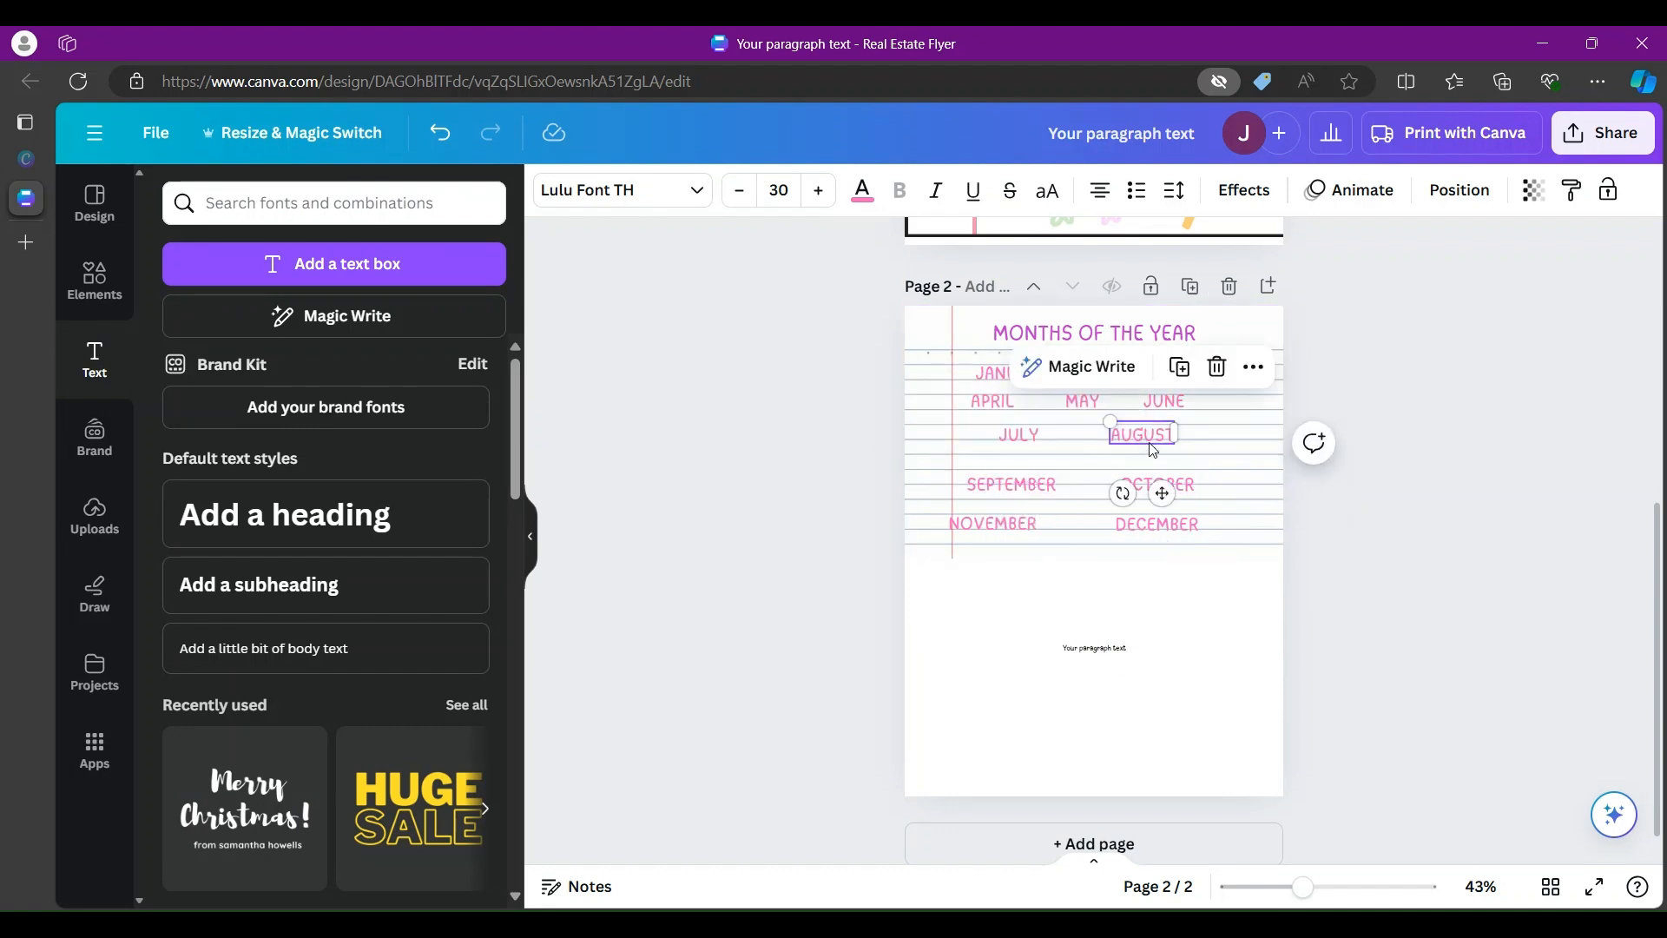
{"action": "left_click_drag", "start_coordinate": [1151, 453], "coordinate": [1157, 461]}
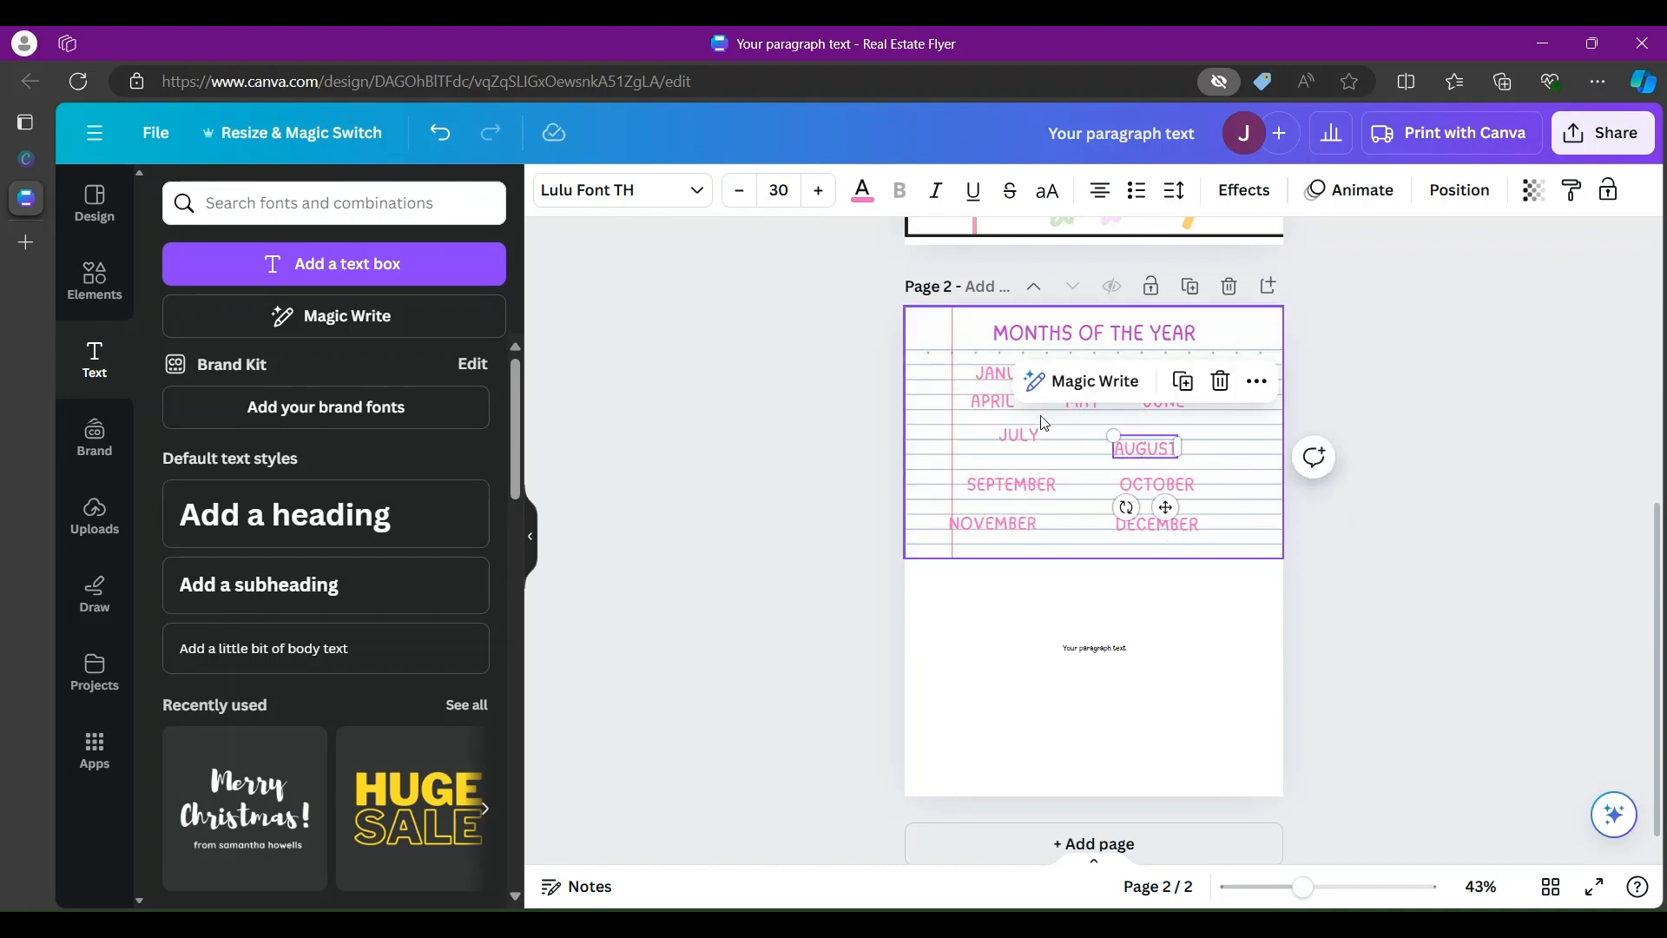
{"action": "left_click", "coordinate": [1441, 439]}
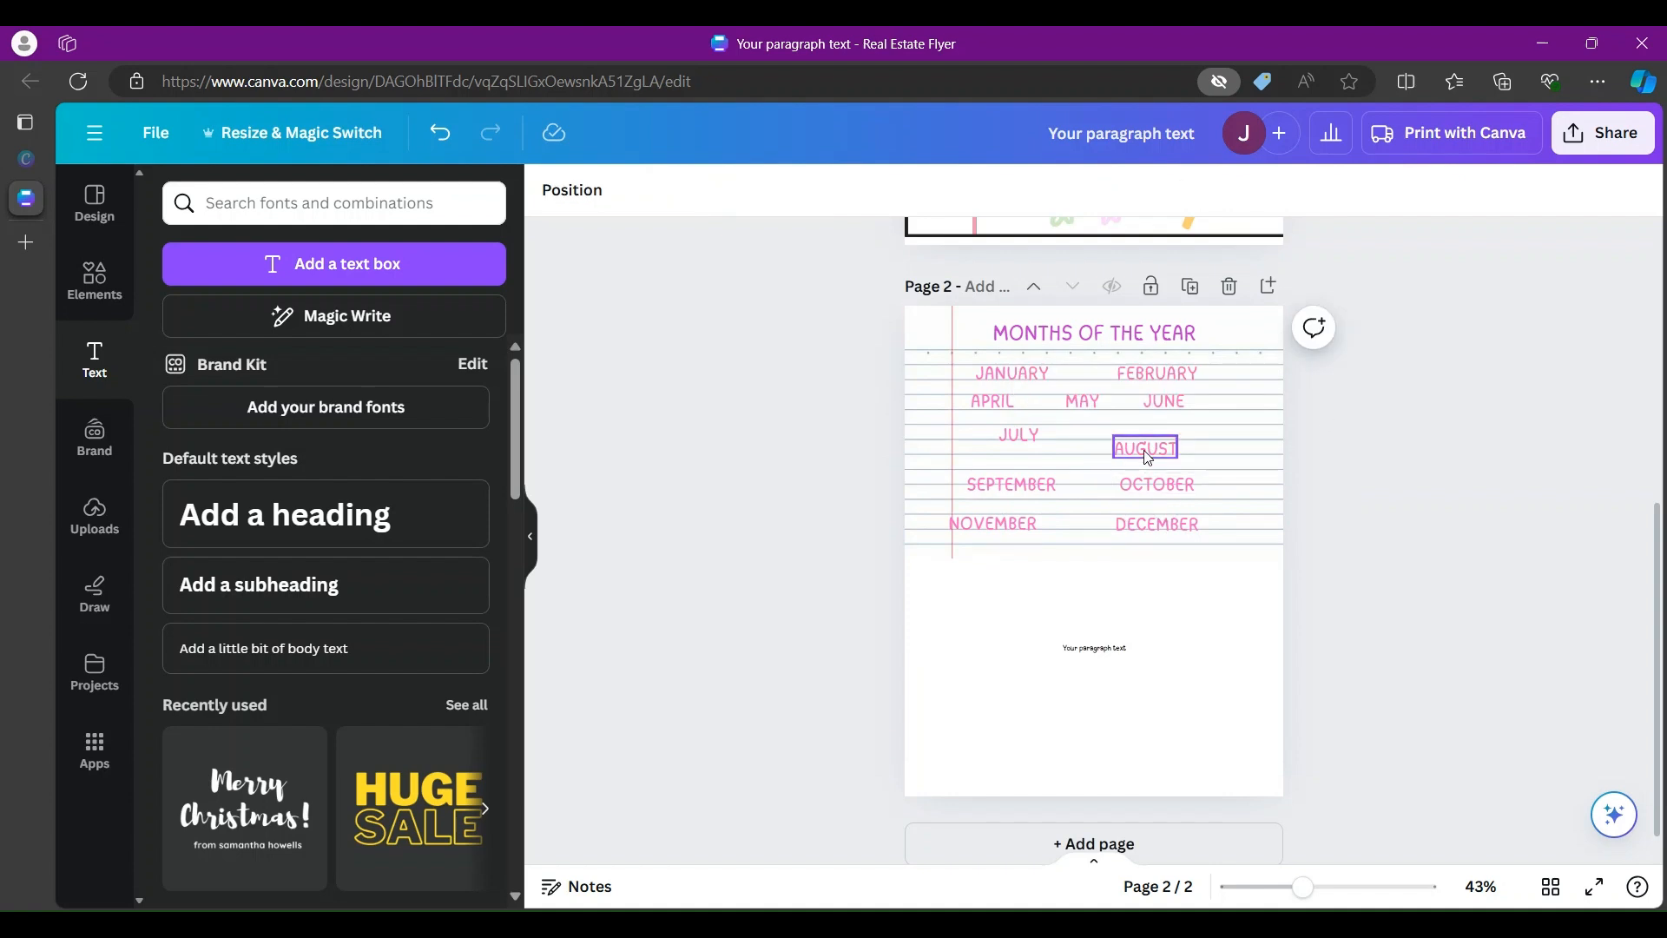
{"action": "left_click", "coordinate": [1148, 458]}
{"action": "left_click_drag", "start_coordinate": [1148, 458], "coordinate": [1174, 457]}
{"action": "left_click_drag", "start_coordinate": [1020, 449], "coordinate": [1071, 462]}
Step: Move JUNE down in front of JULY, and shift MAY and APRIL along their row to free its first position
{"action": "left_click", "coordinate": [1164, 401]}
{"action": "left_click_drag", "start_coordinate": [1163, 401], "coordinate": [991, 449]}
{"action": "left_click", "coordinate": [1086, 408]}
{"action": "left_click_drag", "start_coordinate": [1086, 408], "coordinate": [1179, 408]}
{"action": "left_click", "coordinate": [993, 401]}
{"action": "left_click_drag", "start_coordinate": [992, 401], "coordinate": [1083, 401]}
Step: Move the last spare paragraph box in front of APRIL and change its text to "MARCH"
{"action": "left_click", "coordinate": [1104, 655]}
{"action": "left_click_drag", "start_coordinate": [1103, 655], "coordinate": [991, 406]}
{"action": "type", "text": "MARCH"}
Step: Set MARCH to font size 30, colour it pink, and align it with the APRIL and MAY row
{"action": "left_click", "coordinate": [781, 190]}
{"action": "type", "text": "30"}
{"action": "key", "text": "Return"}
{"action": "double_click", "coordinate": [985, 414]}
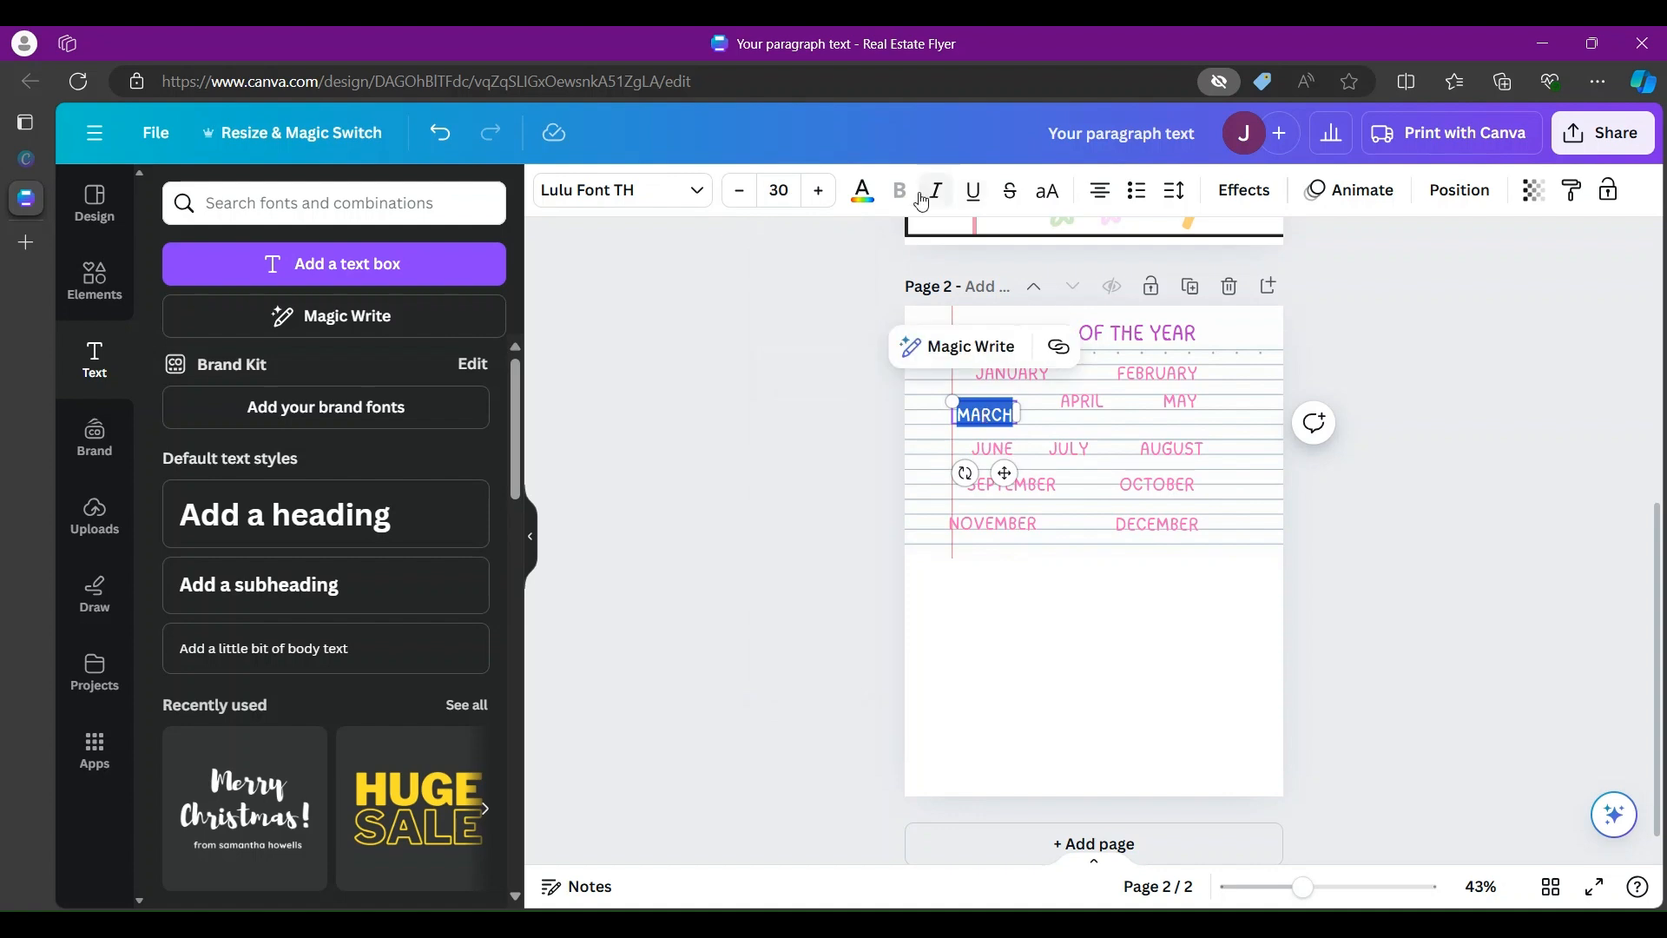
{"action": "left_click", "coordinate": [862, 190]}
{"action": "left_click", "coordinate": [411, 440]}
{"action": "mouse_move", "coordinate": [1005, 472]}
{"action": "left_mouse_down"}
{"action": "mouse_move", "coordinate": [1002, 448]}
{"action": "mouse_move", "coordinate": [1062, 421]}
{"action": "mouse_move", "coordinate": [981, 465]}
{"action": "mouse_move", "coordinate": [1005, 451]}
{"action": "left_mouse_up"}
{"action": "left_click", "coordinate": [1488, 525]}
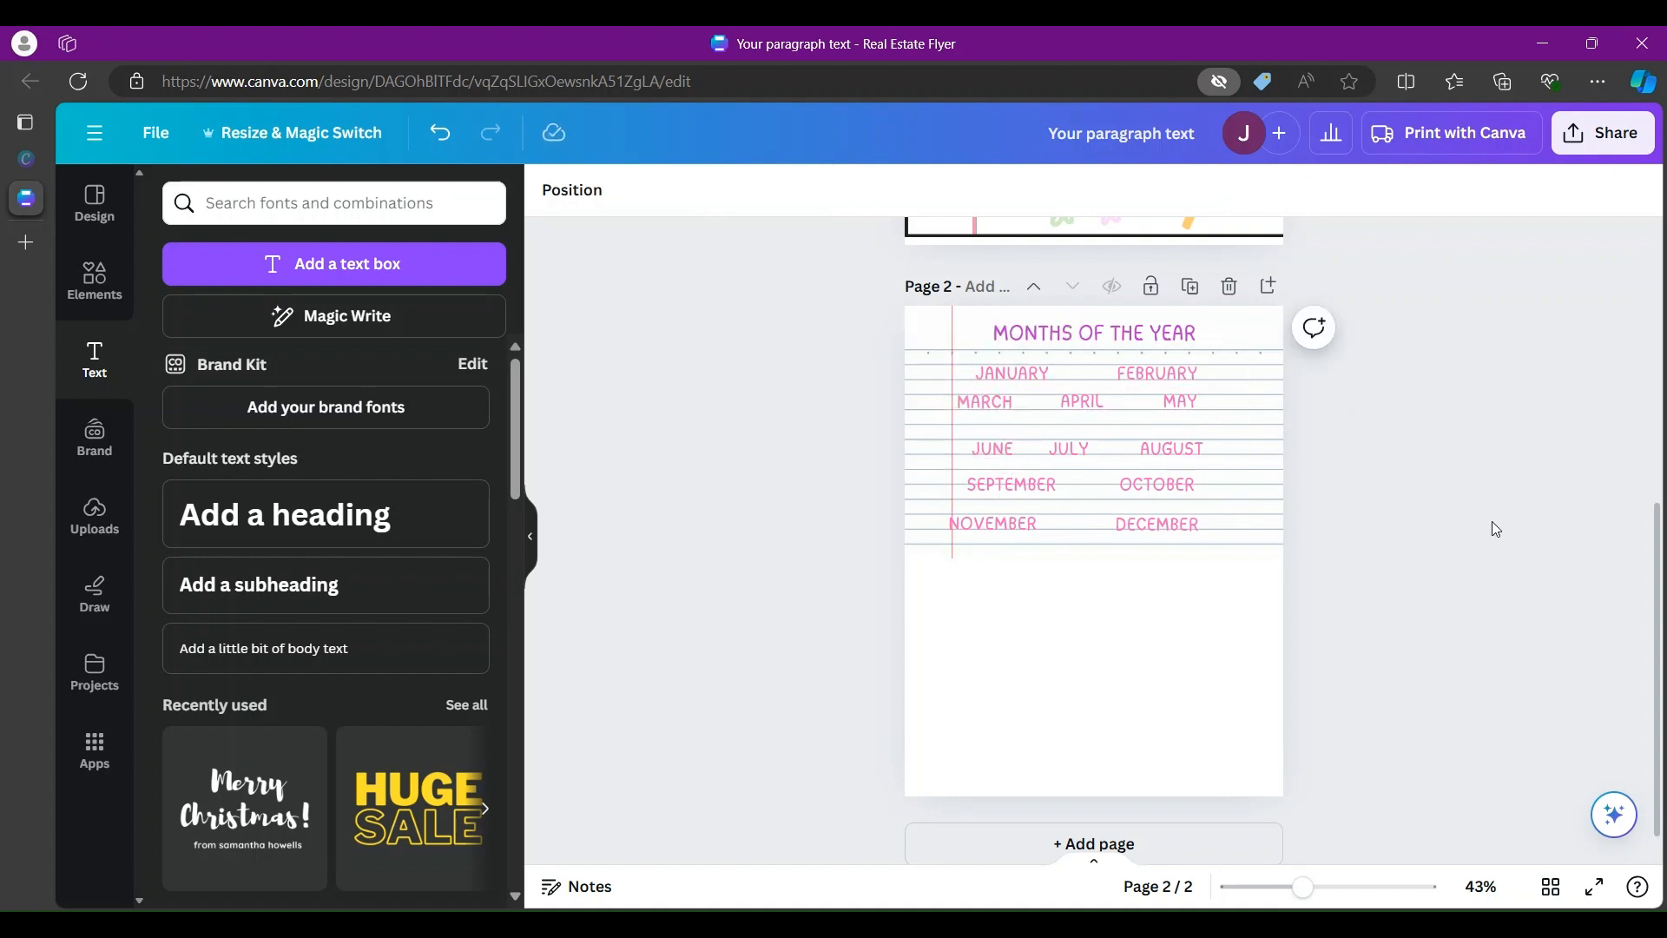
Step: Nudge MARCH, APRIL and MAY slightly lower on their line, and shift JUNE toward the margin to even out its row
{"action": "left_click", "coordinate": [998, 448]}
{"action": "left_click", "coordinate": [1068, 448]}
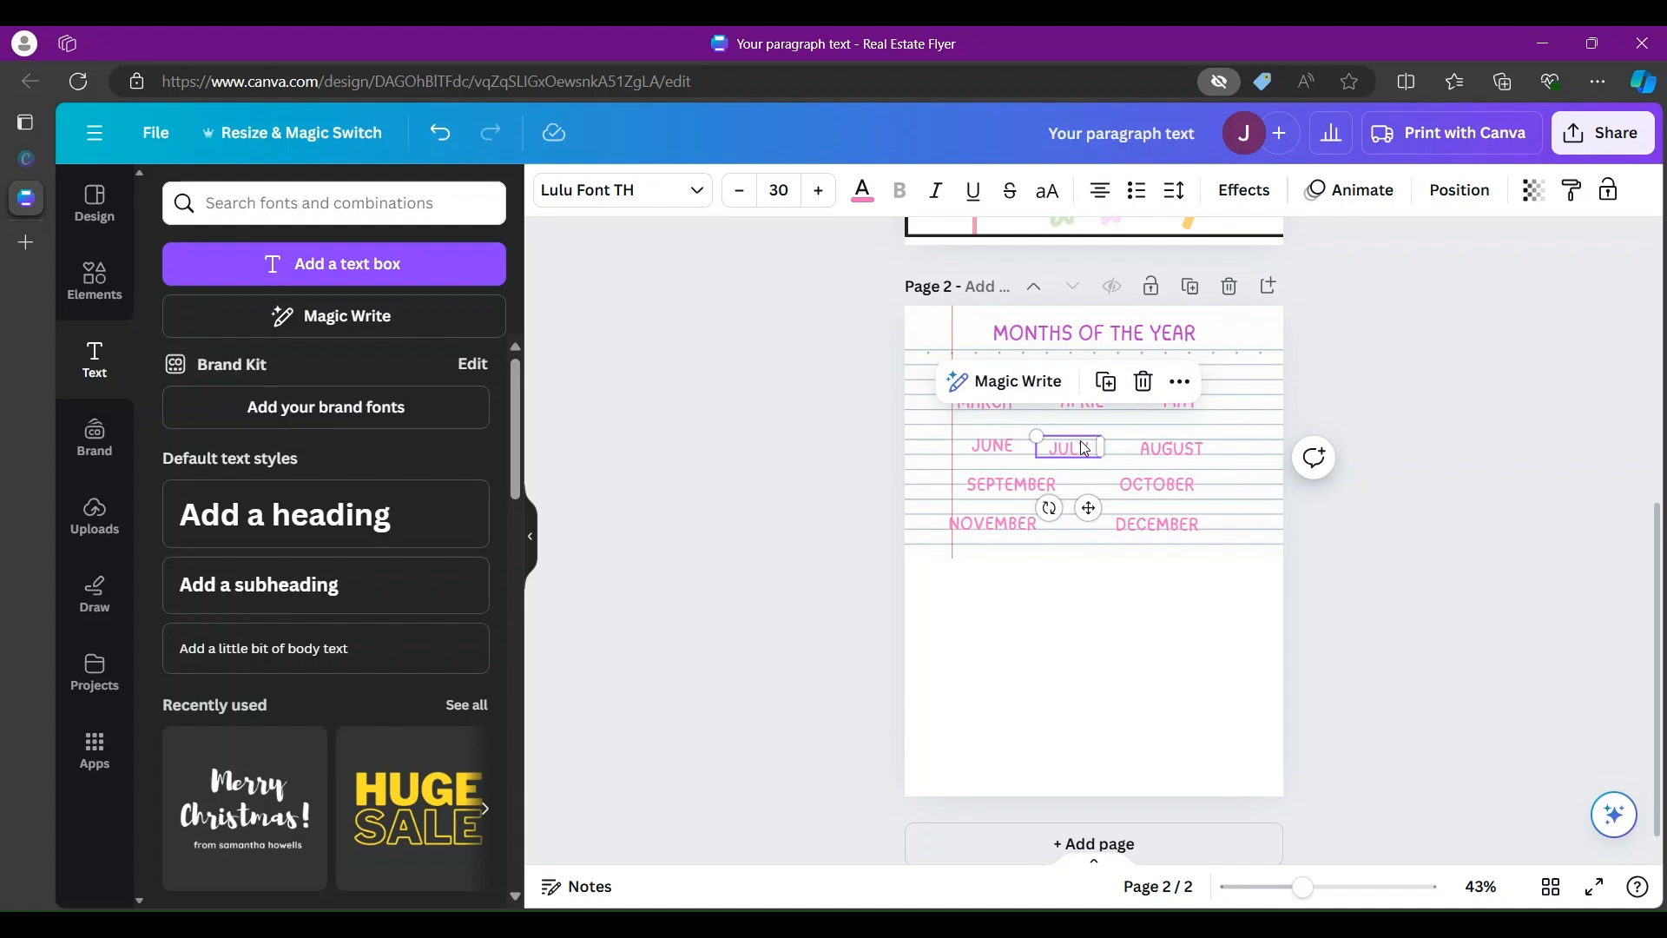
{"action": "left_click", "coordinate": [983, 408]}
{"action": "left_click_drag", "start_coordinate": [1076, 404], "coordinate": [1189, 409]}
{"action": "left_click", "coordinate": [1468, 410]}
{"action": "left_click", "coordinate": [969, 421]}
{"action": "left_click_drag", "start_coordinate": [997, 414], "coordinate": [1005, 406]}
{"action": "left_click_drag", "start_coordinate": [1082, 409], "coordinate": [1082, 407]}
{"action": "left_click", "coordinate": [1193, 415]}
{"action": "mouse_move", "coordinate": [990, 445]}
{"action": "left_mouse_down"}
{"action": "mouse_move", "coordinate": [990, 479]}
{"action": "mouse_move", "coordinate": [986, 448]}
{"action": "left_mouse_up"}
{"action": "left_click", "coordinate": [1486, 488]}
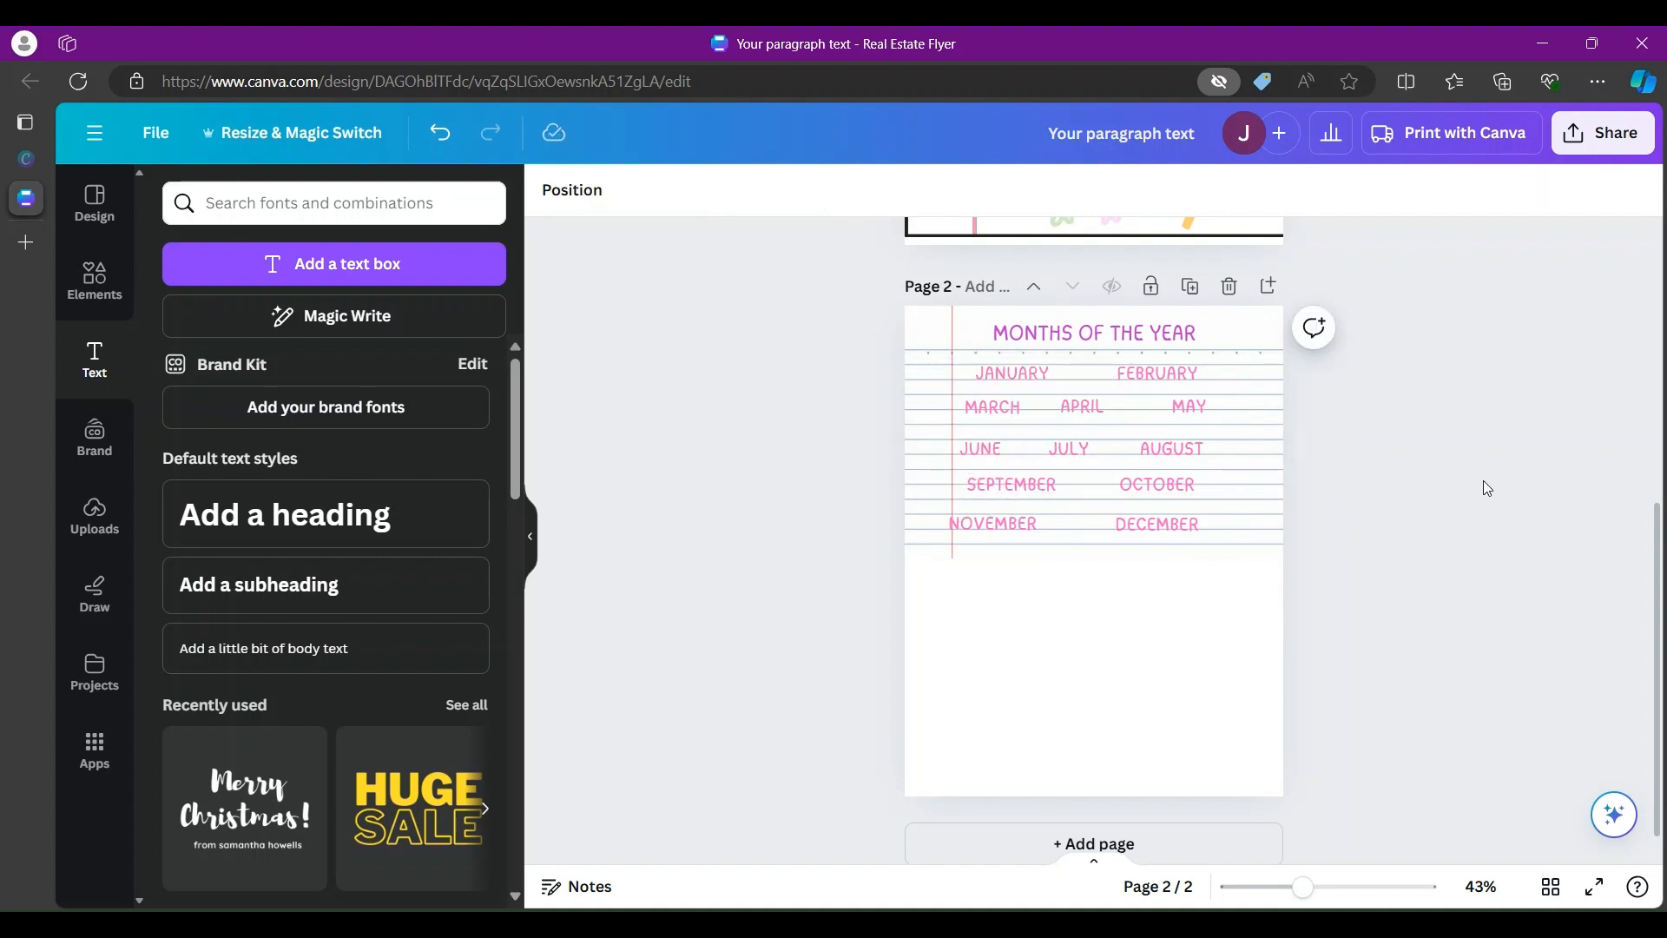
Step: Enlarge the "MONTHS OF THE YEAR" heading to font size 39
{"action": "double_click", "coordinate": [1098, 331]}
{"action": "left_click", "coordinate": [812, 189]}
{"action": "left_click", "coordinate": [812, 189]}
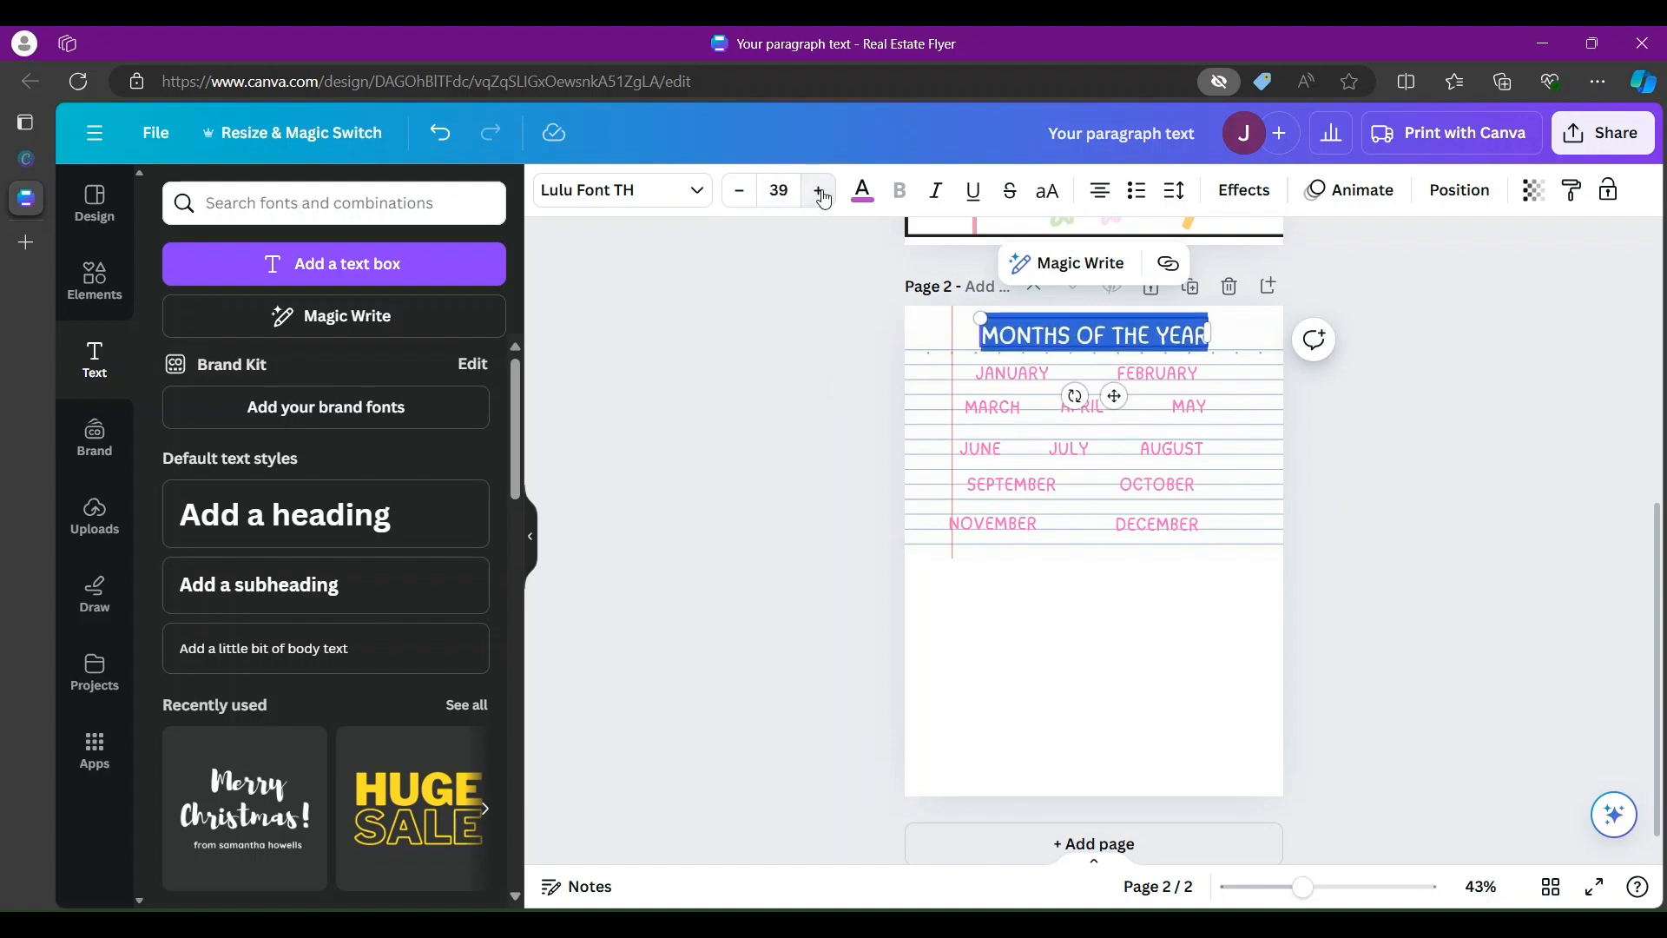
{"action": "left_click", "coordinate": [1559, 576]}
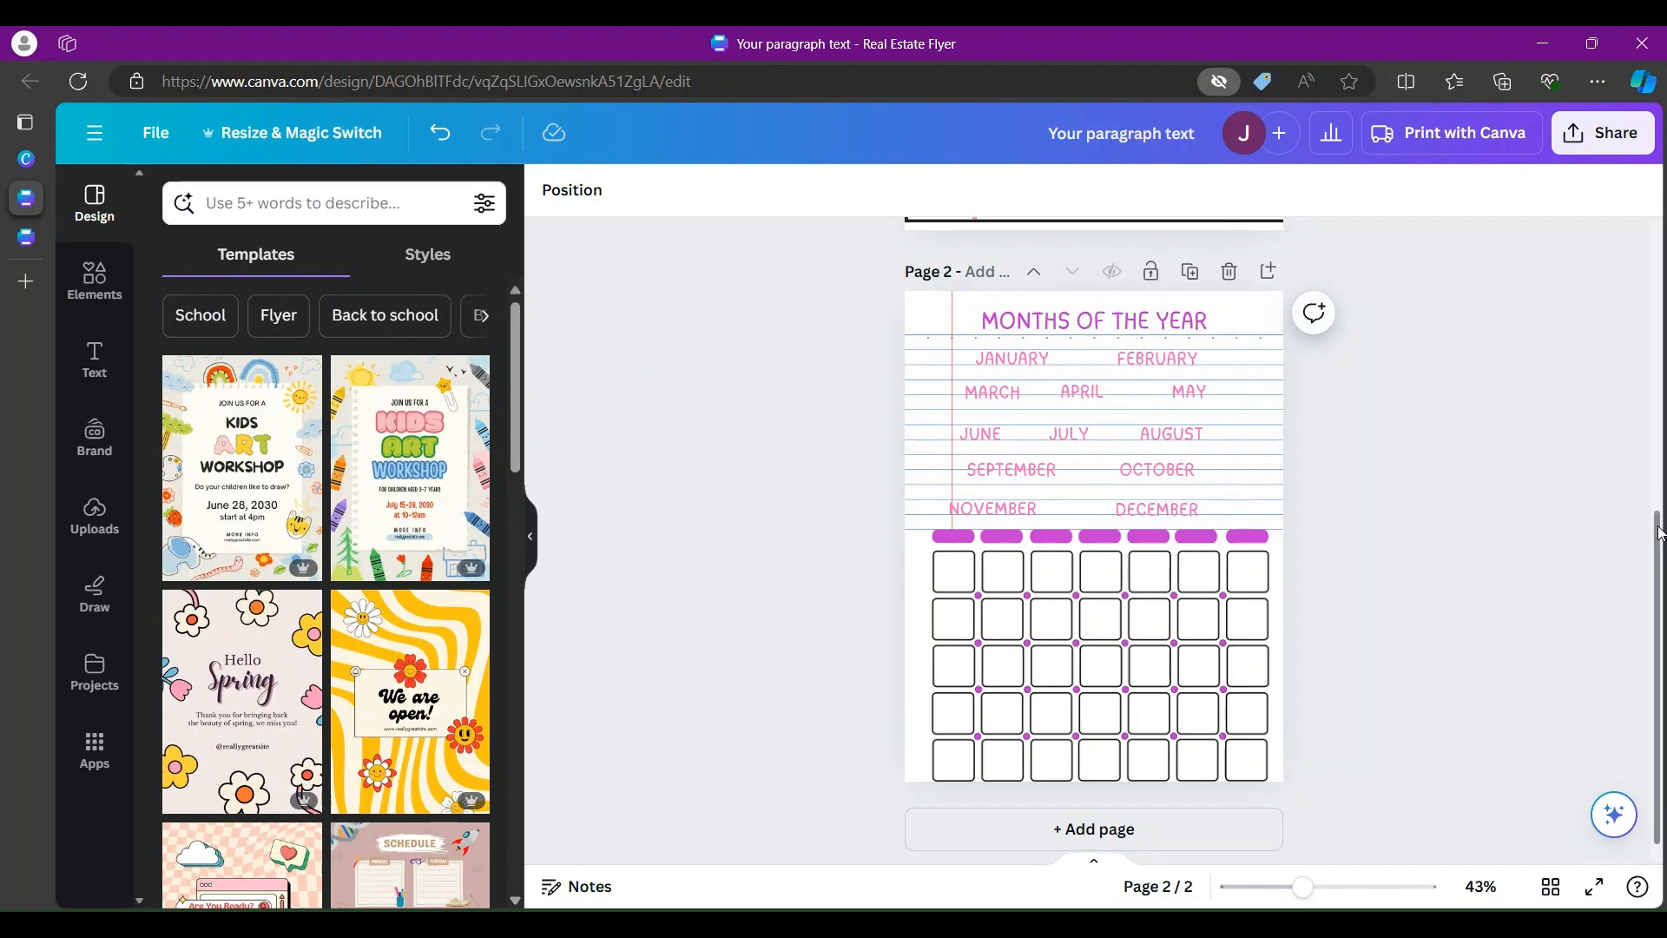
Step: Review the cover and the months page, and add a blank third page after them
{"action": "left_click_drag", "start_coordinate": [1661, 533], "coordinate": [1575, 264]}
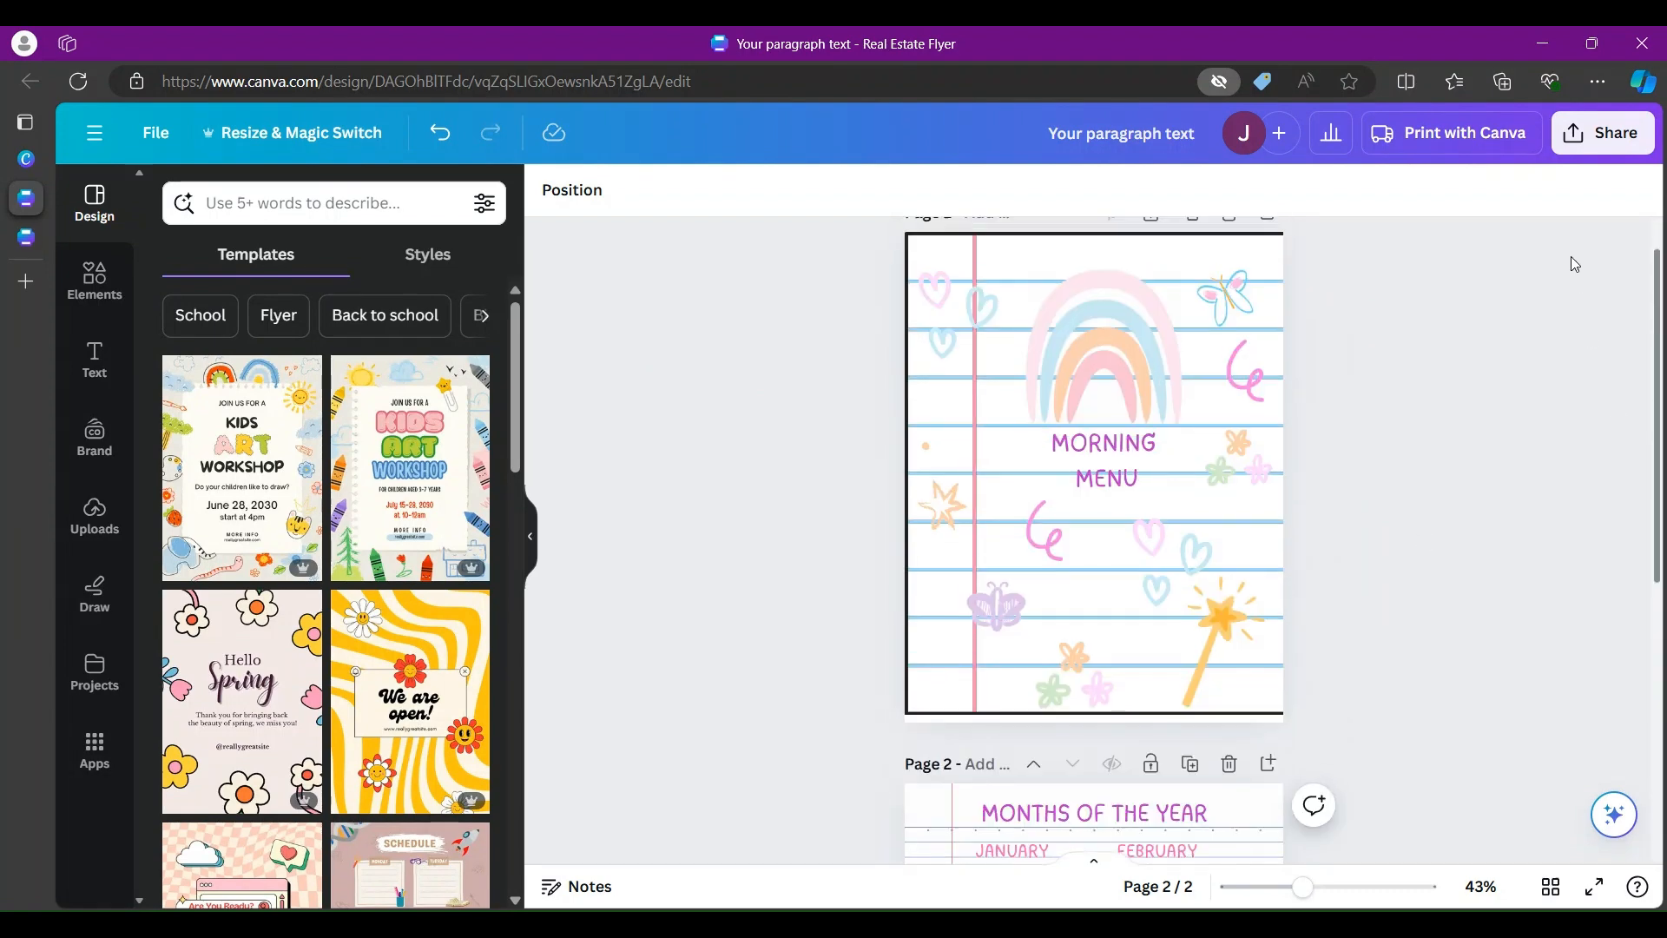
{"action": "scroll", "coordinate": [1575, 264], "scroll_direction": "up", "scroll_amount": 1}
{"action": "scroll", "coordinate": [1561, 246], "scroll_direction": "down", "scroll_amount": 6}
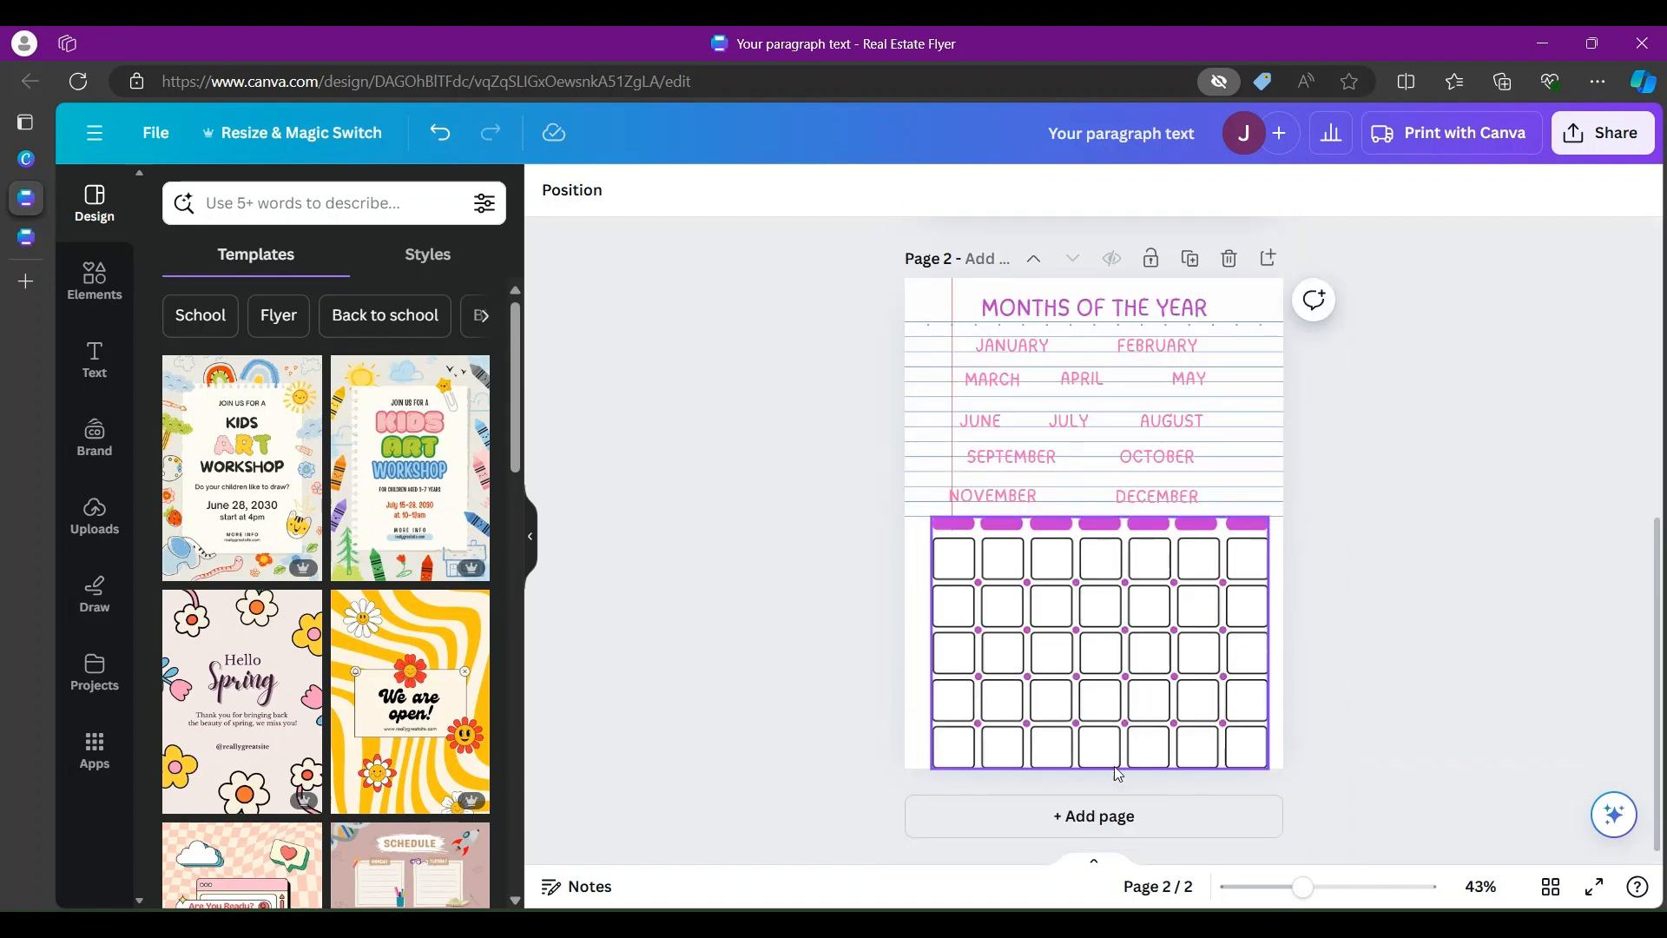
{"action": "left_click", "coordinate": [1141, 818]}
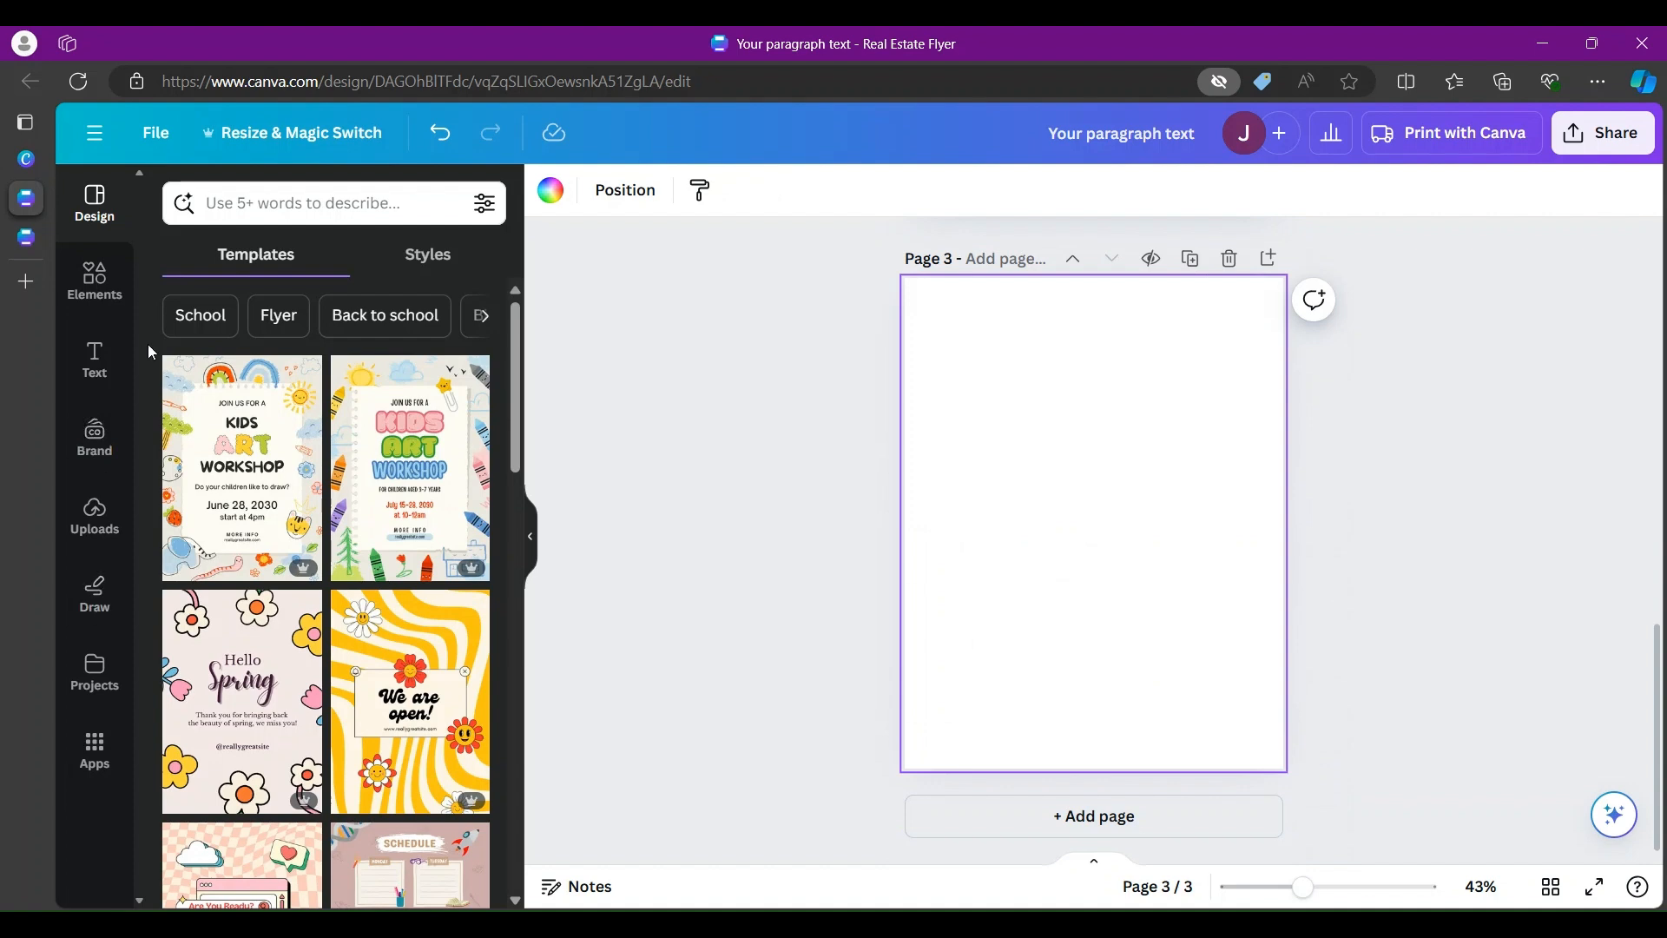
{"action": "left_click", "coordinate": [326, 205]}
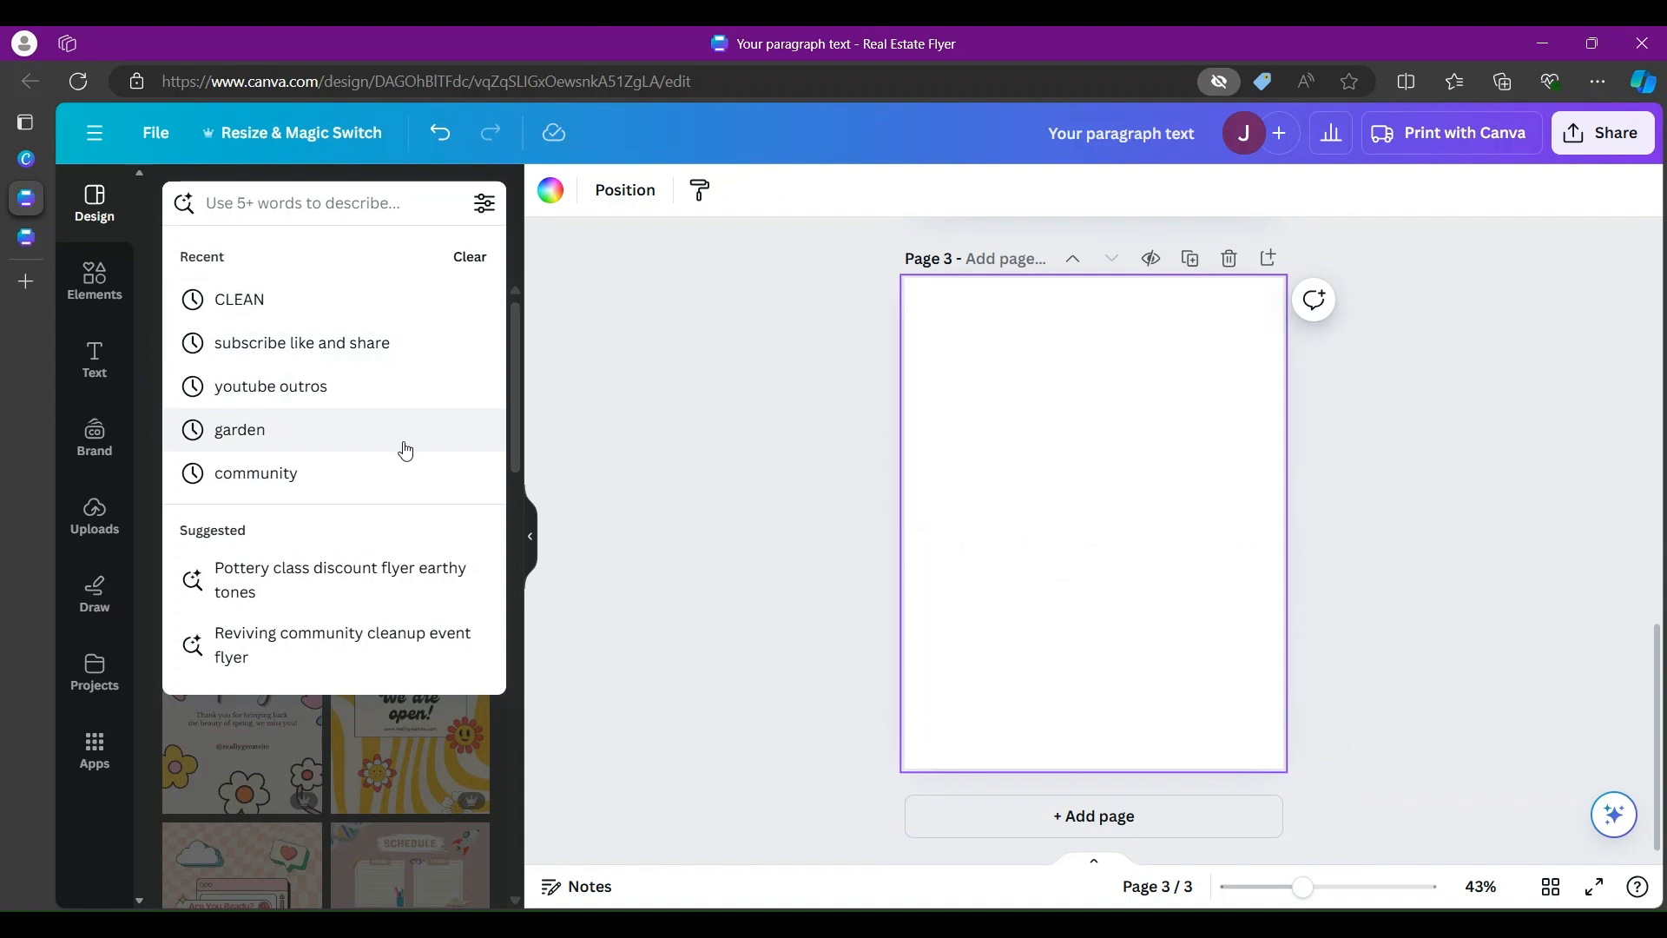
{"action": "left_click", "coordinate": [608, 421]}
{"action": "left_click", "coordinate": [95, 278]}
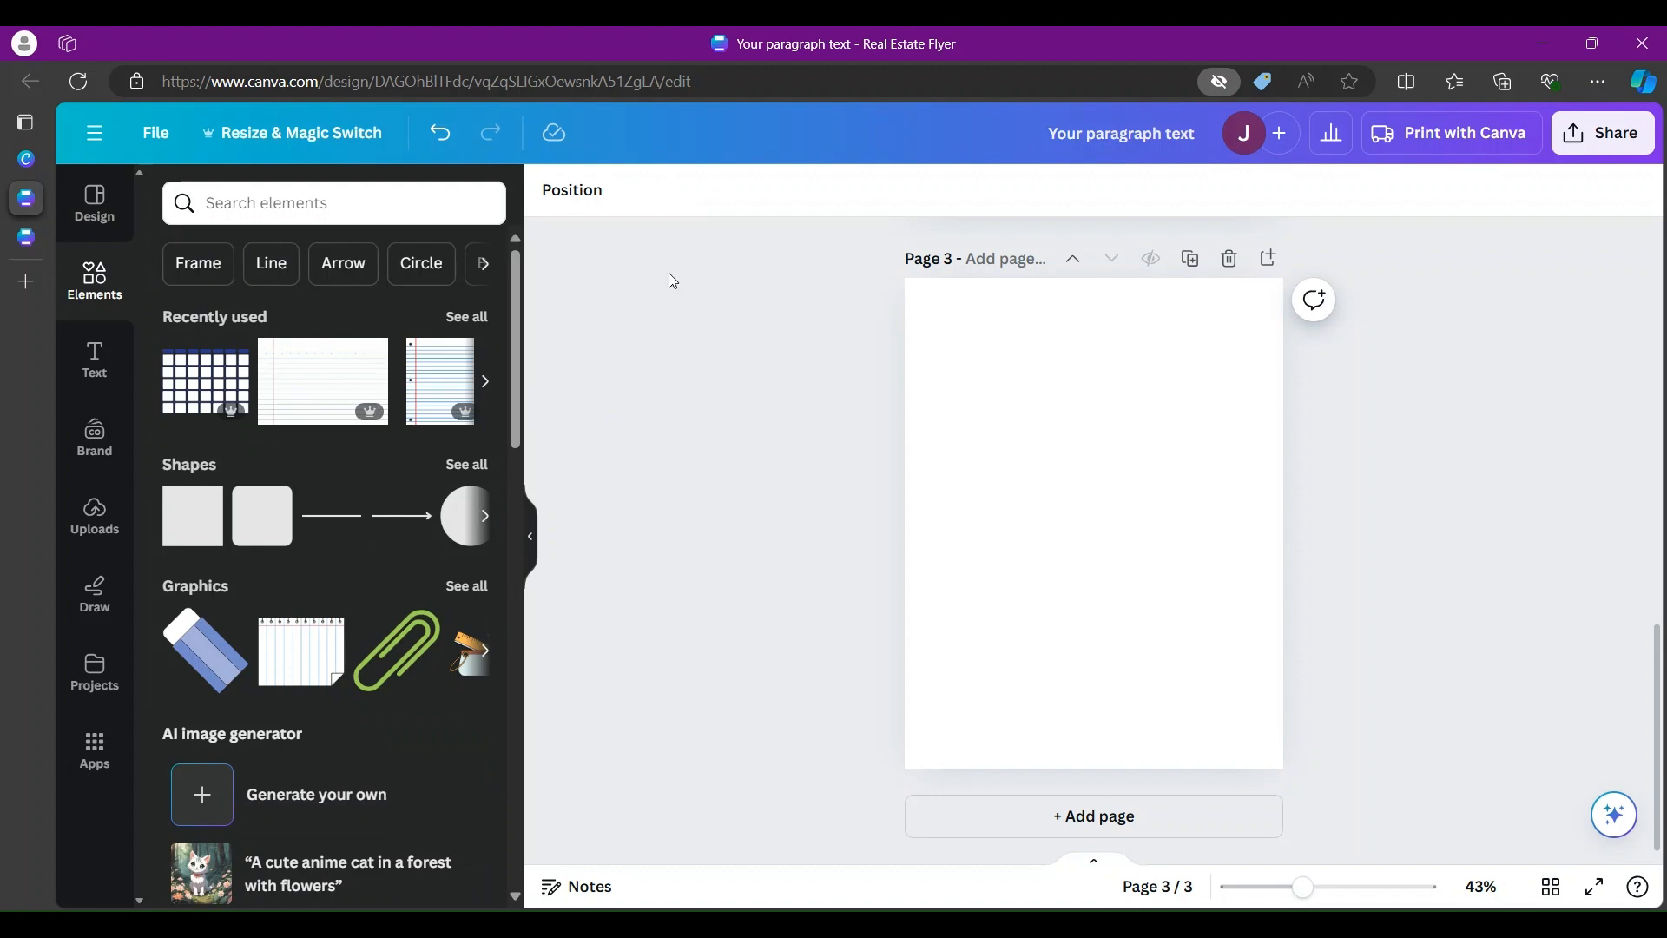
Step: Search the design templates for "name tracing"
{"action": "mouse_move", "coordinate": [39, 216]}
{"action": "left_click", "coordinate": [95, 209]}
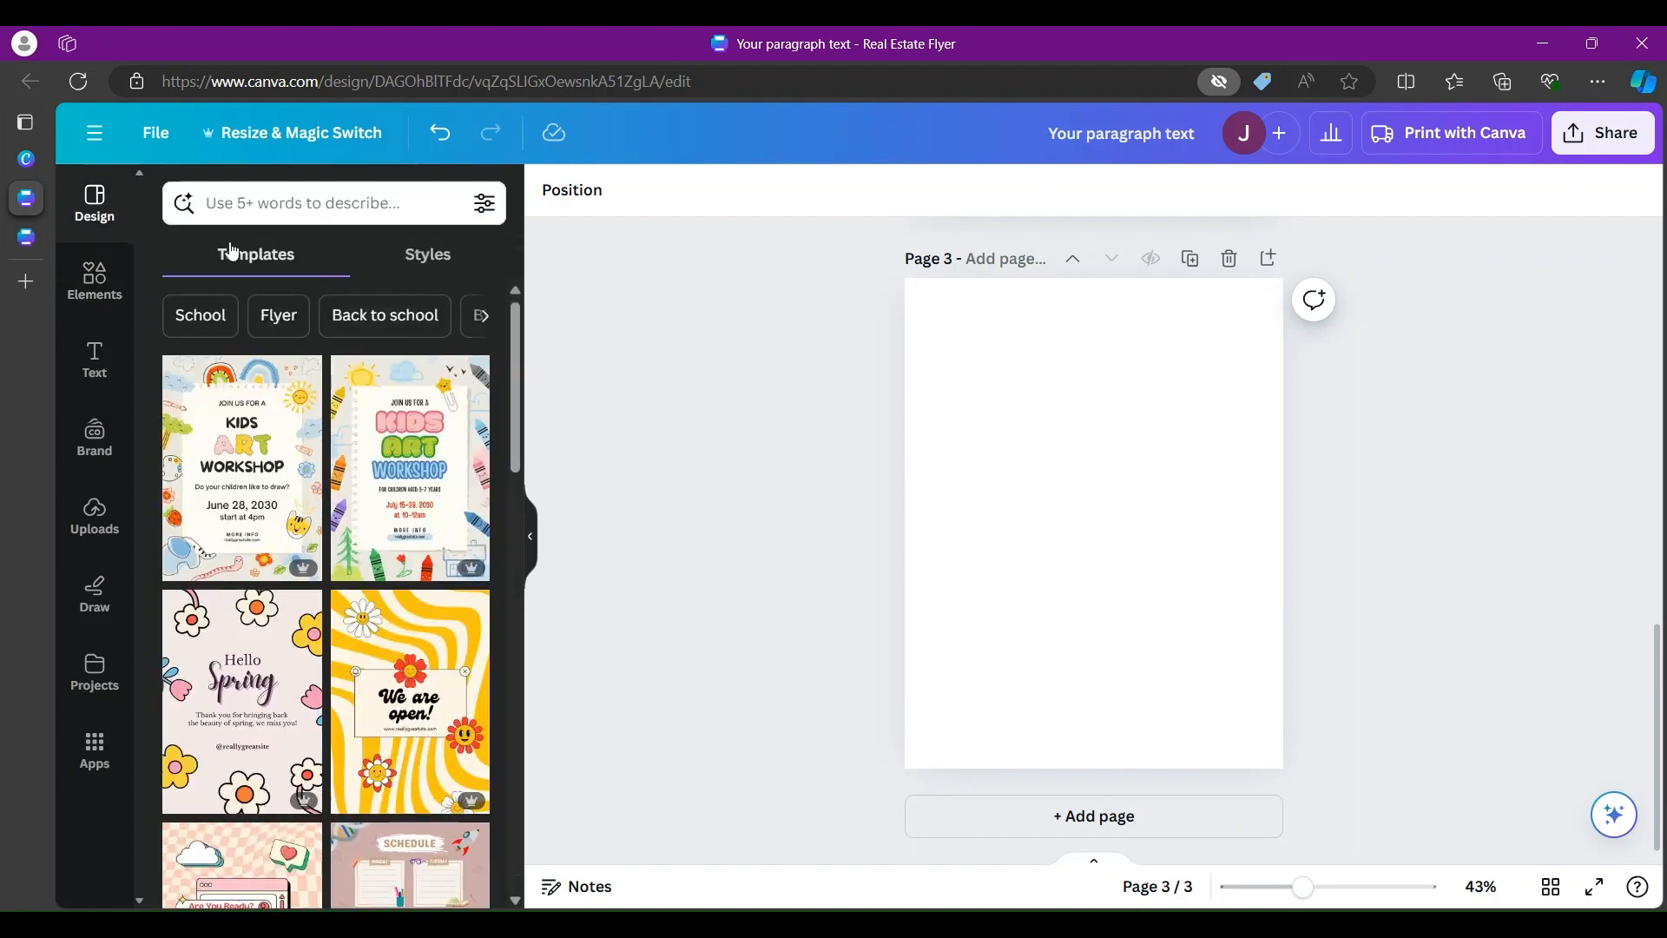
{"action": "left_click", "coordinate": [260, 205]}
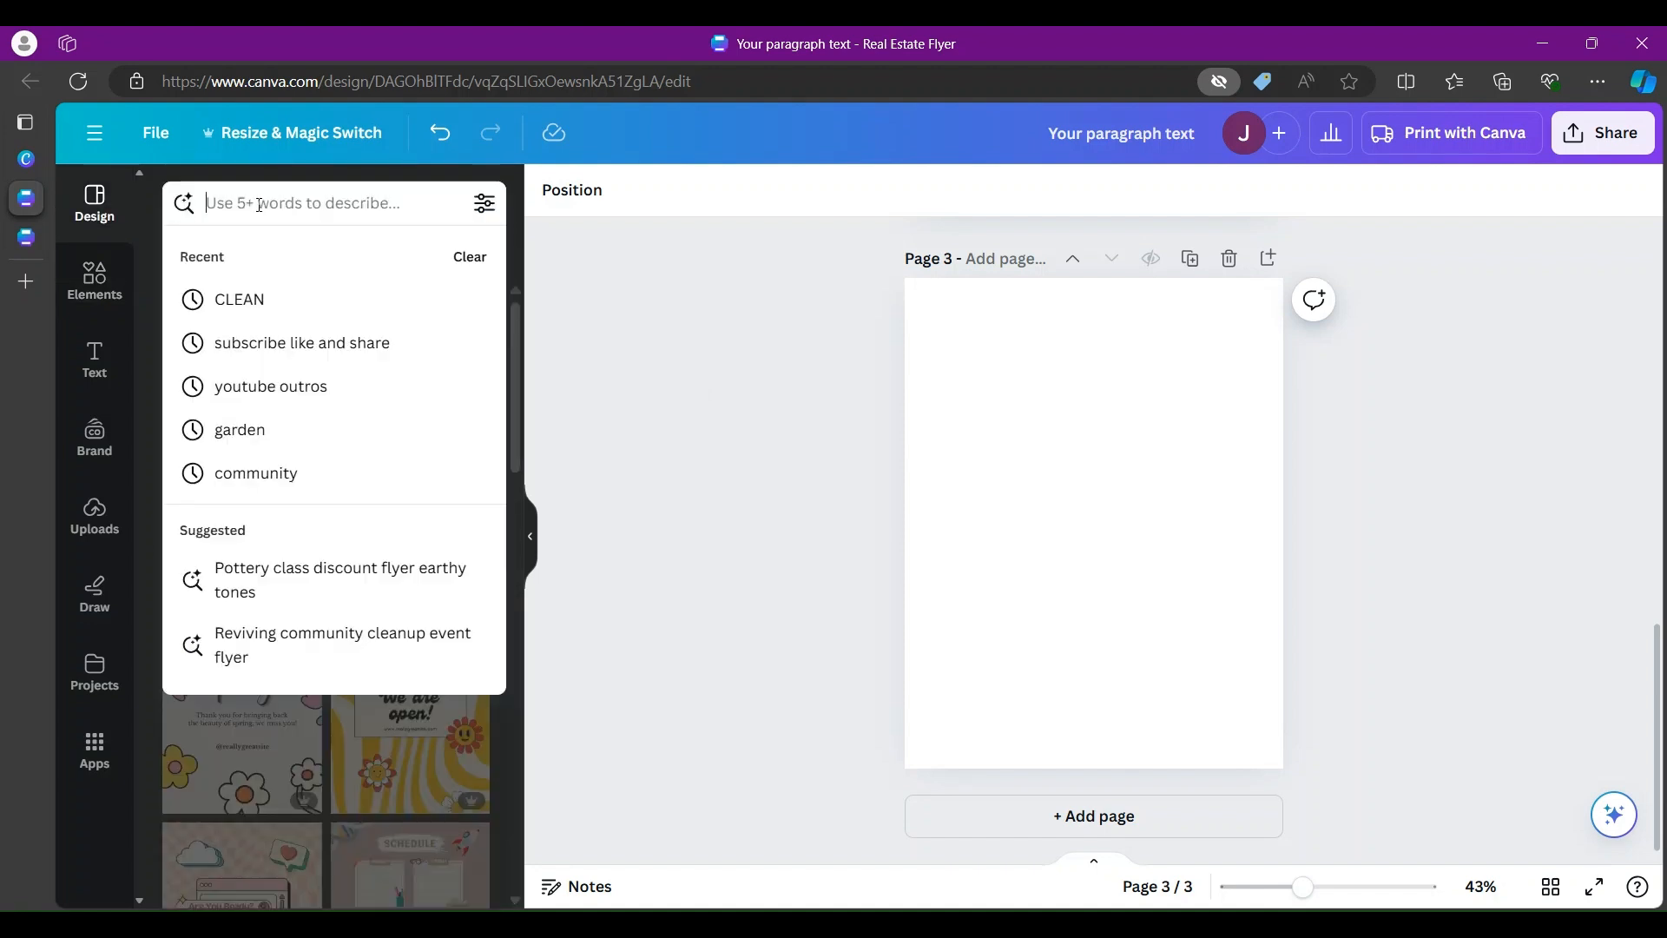
{"action": "type", "text": "NAME"}
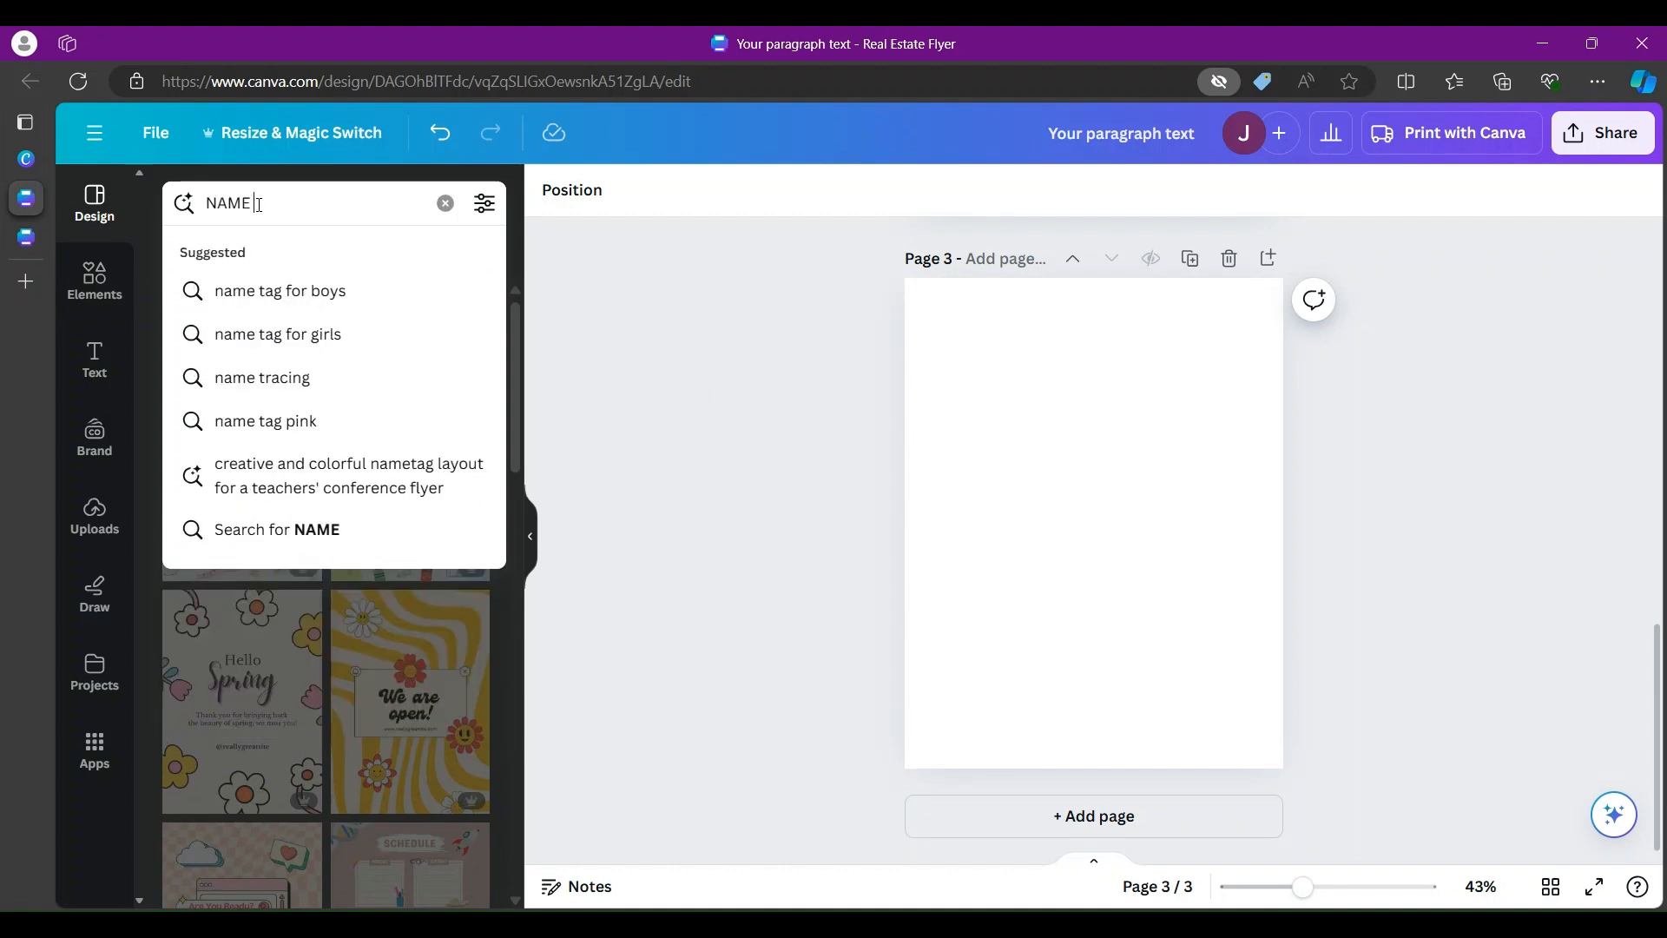
{"action": "left_click", "coordinate": [258, 382]}
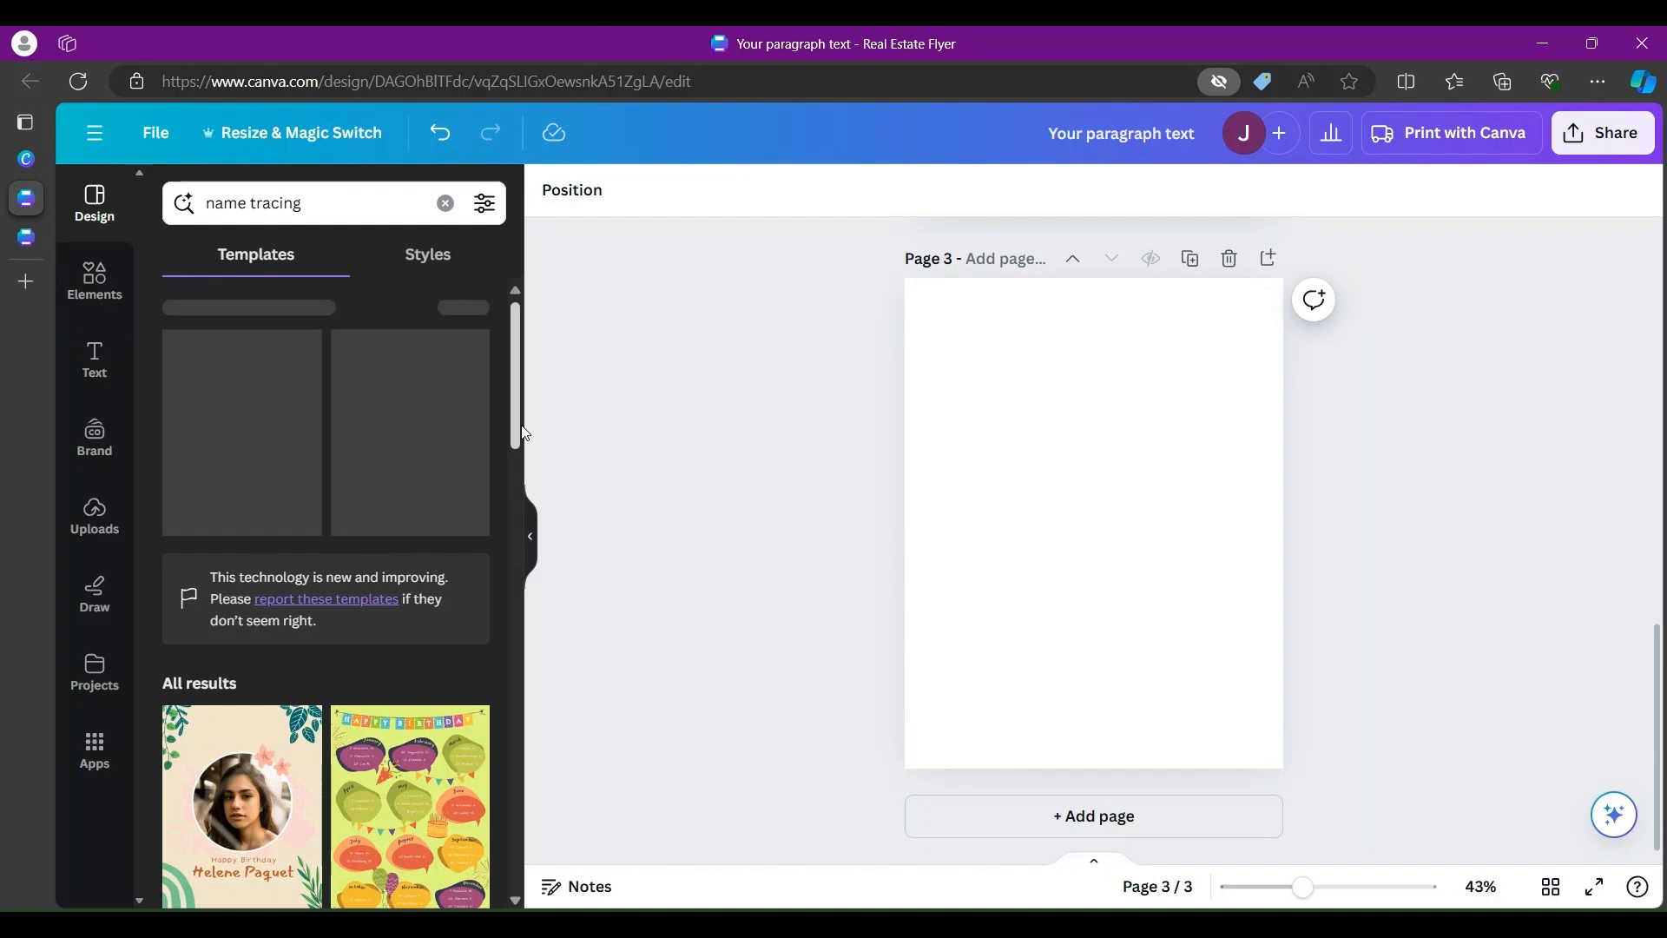
Step: Browse the name tracing templates and styles for a layout suited to the blank third page
{"action": "left_click_drag", "start_coordinate": [519, 427], "coordinate": [545, 366]}
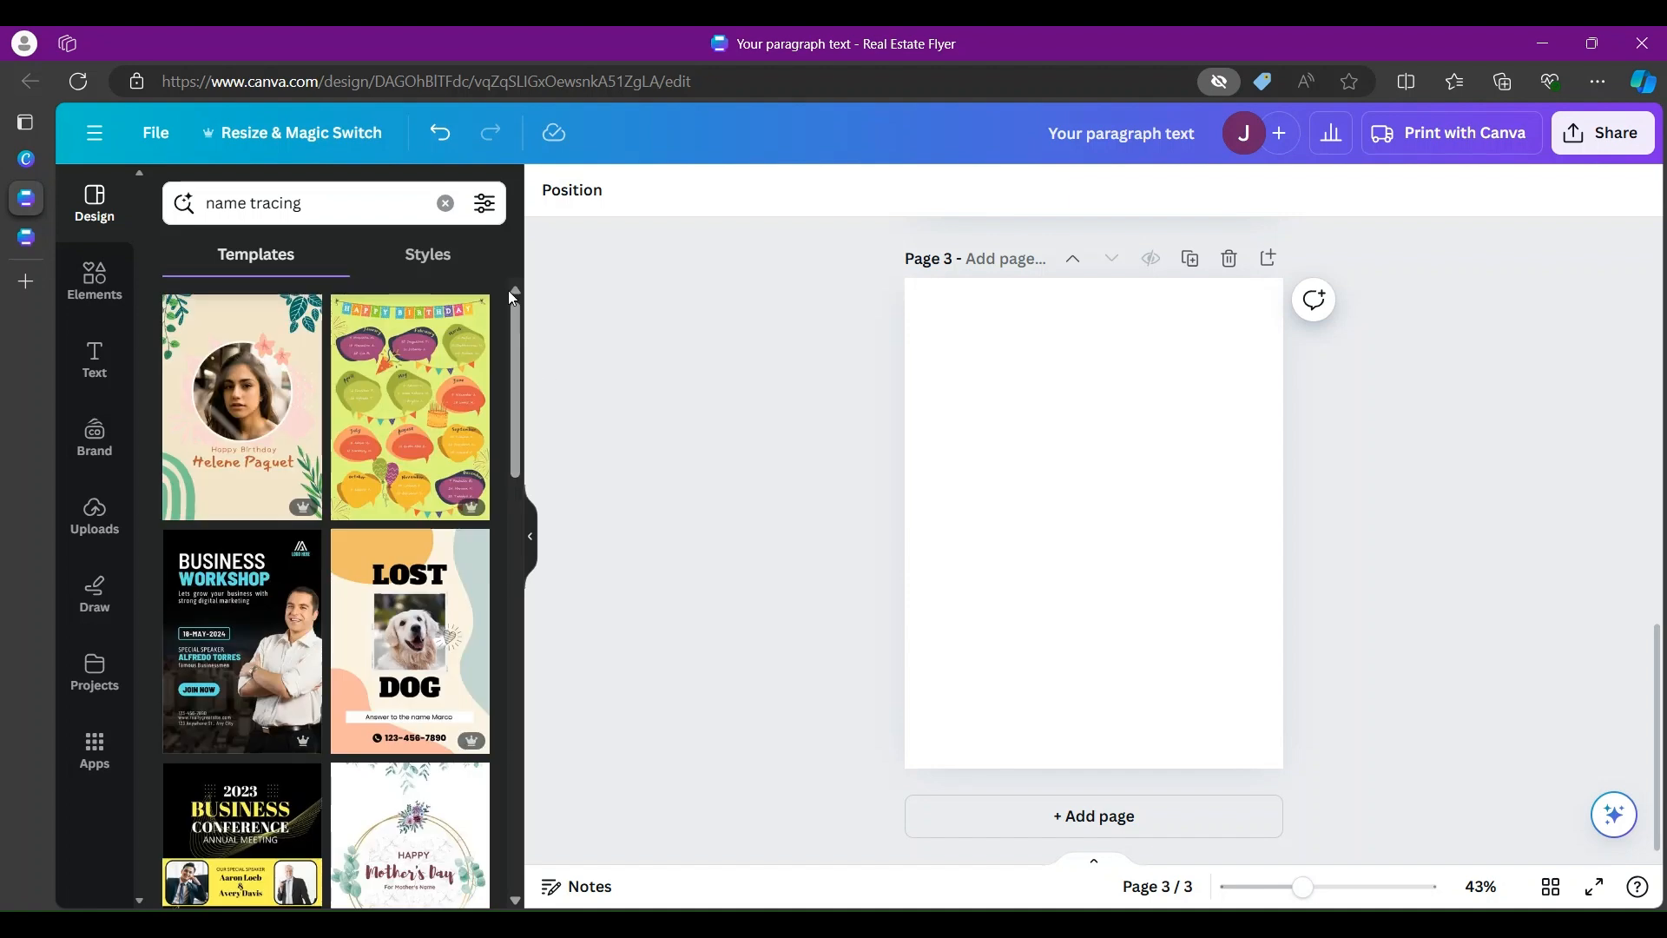
{"action": "left_click", "coordinate": [428, 269]}
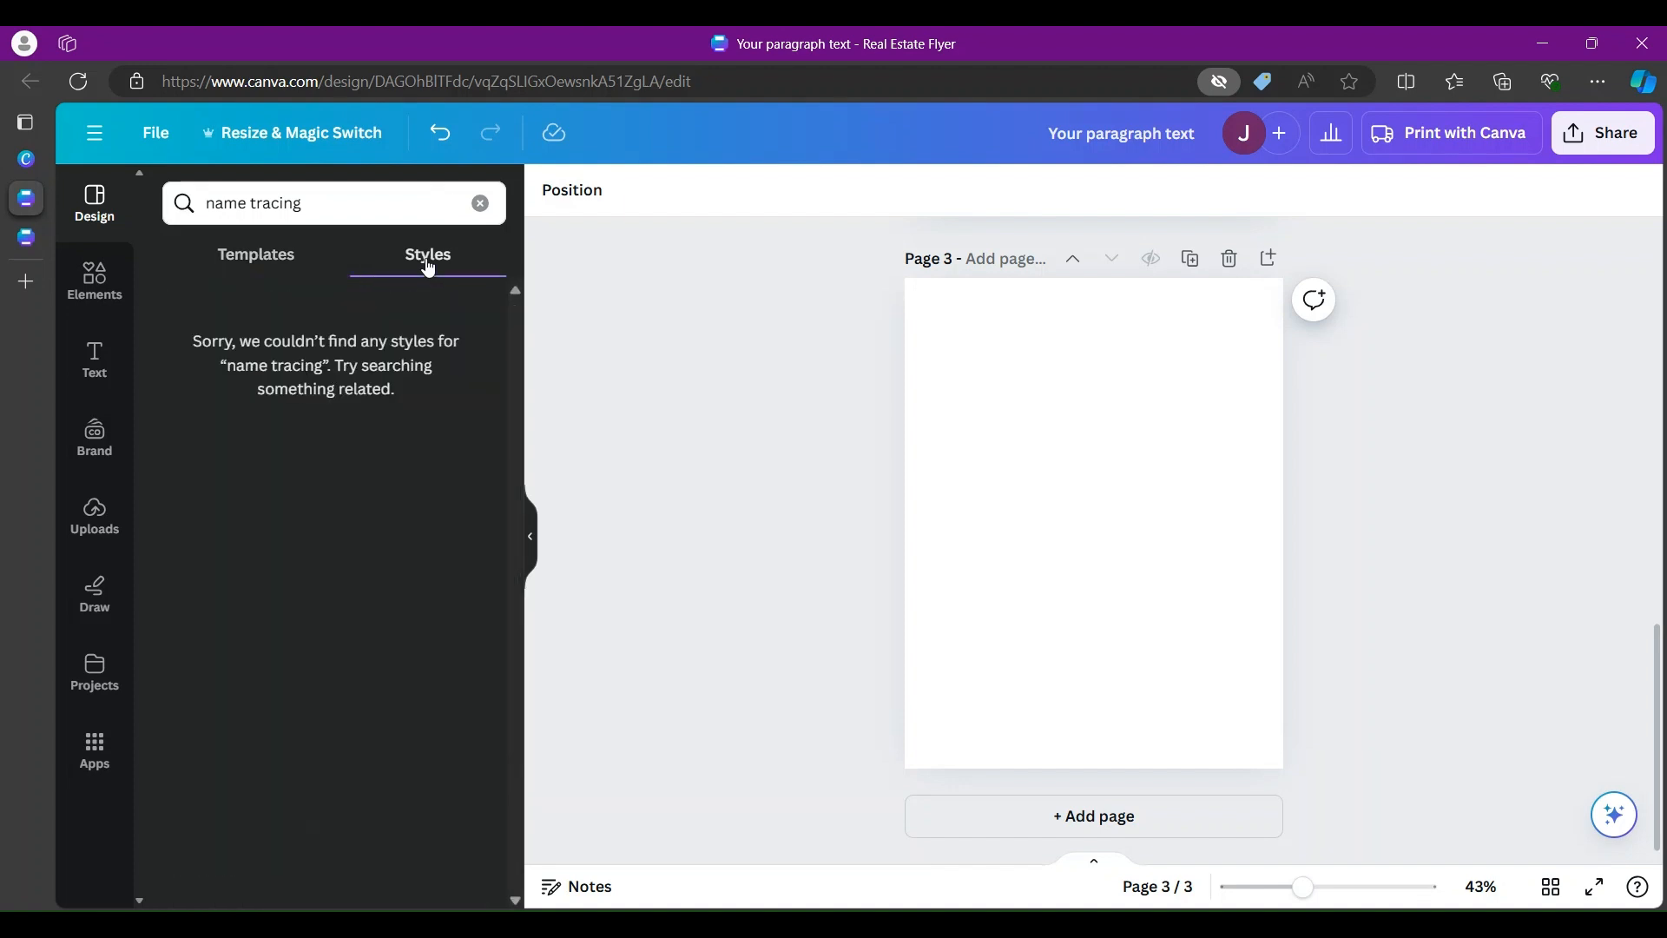
{"action": "left_click", "coordinate": [241, 259]}
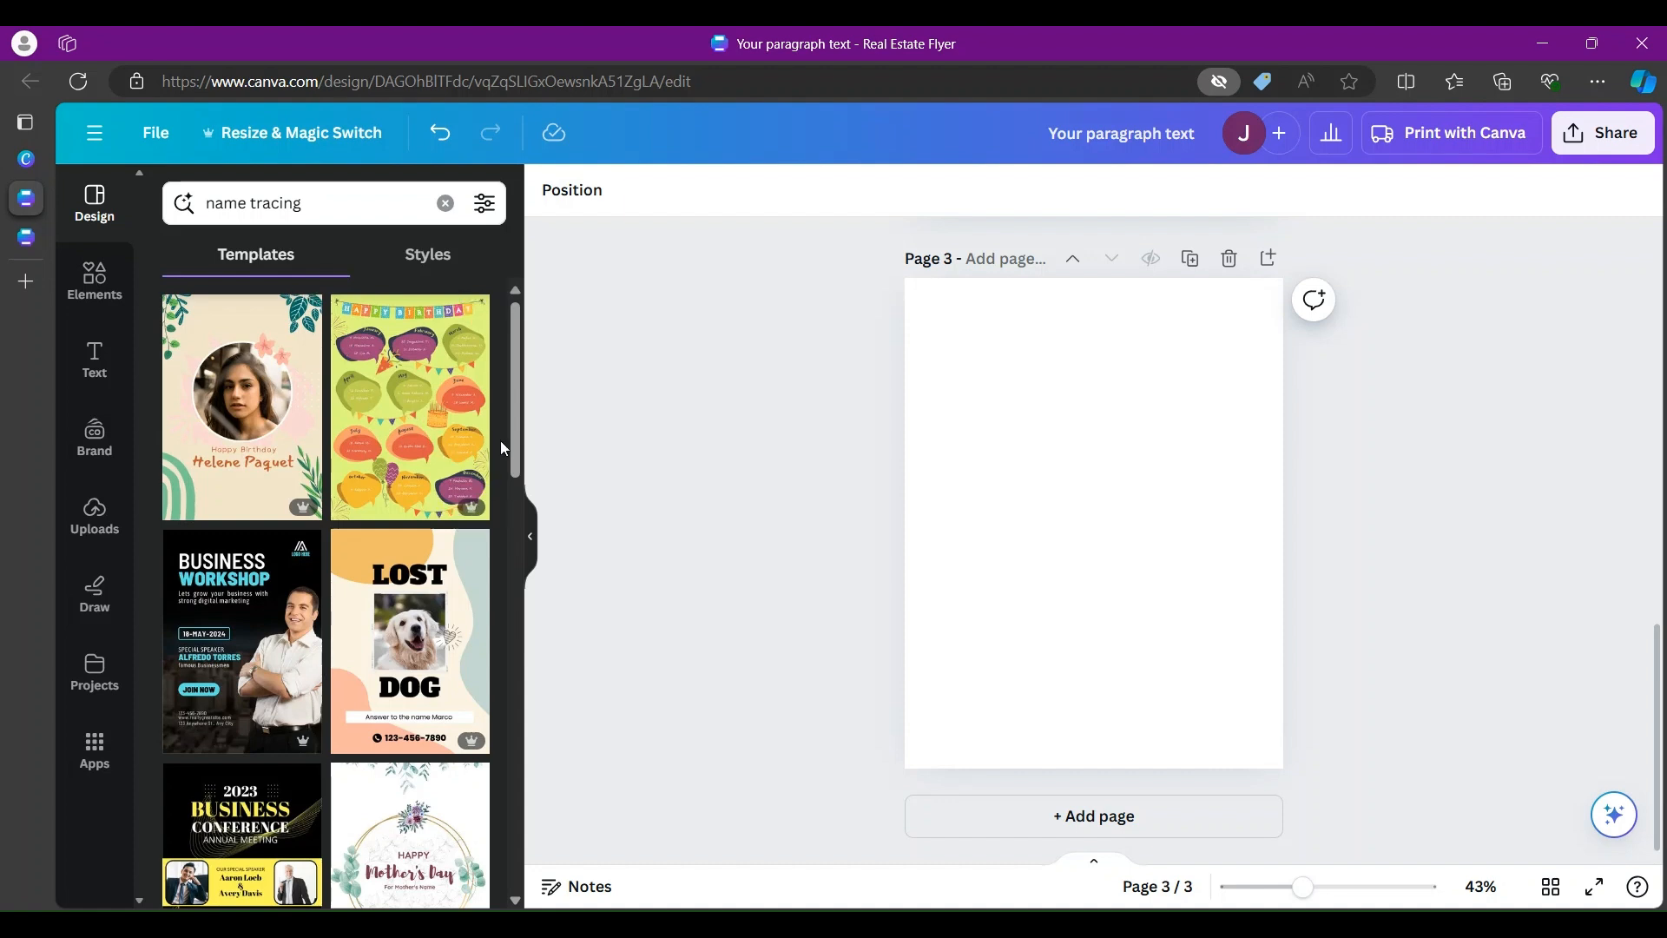
{"action": "left_click_drag", "start_coordinate": [521, 456], "coordinate": [544, 715]}
{"action": "left_click_drag", "start_coordinate": [544, 708], "coordinate": [547, 937]}
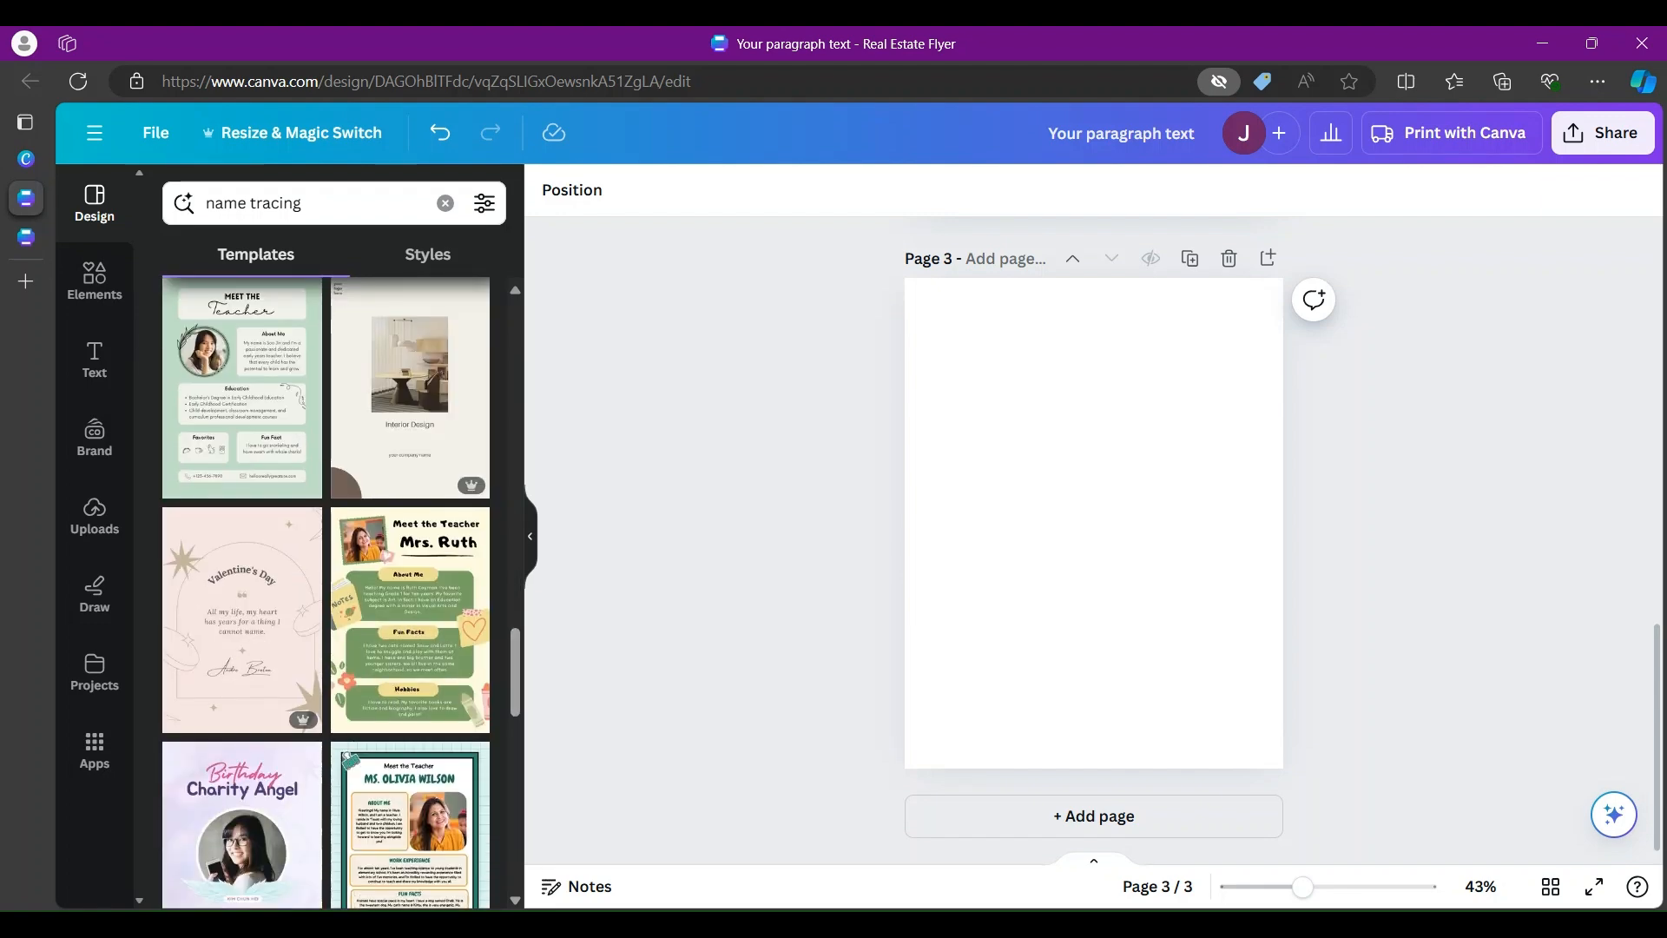
{"action": "left_click", "coordinate": [514, 902]}
{"action": "left_click", "coordinate": [514, 902]}
{"action": "left_click", "coordinate": [514, 904]}
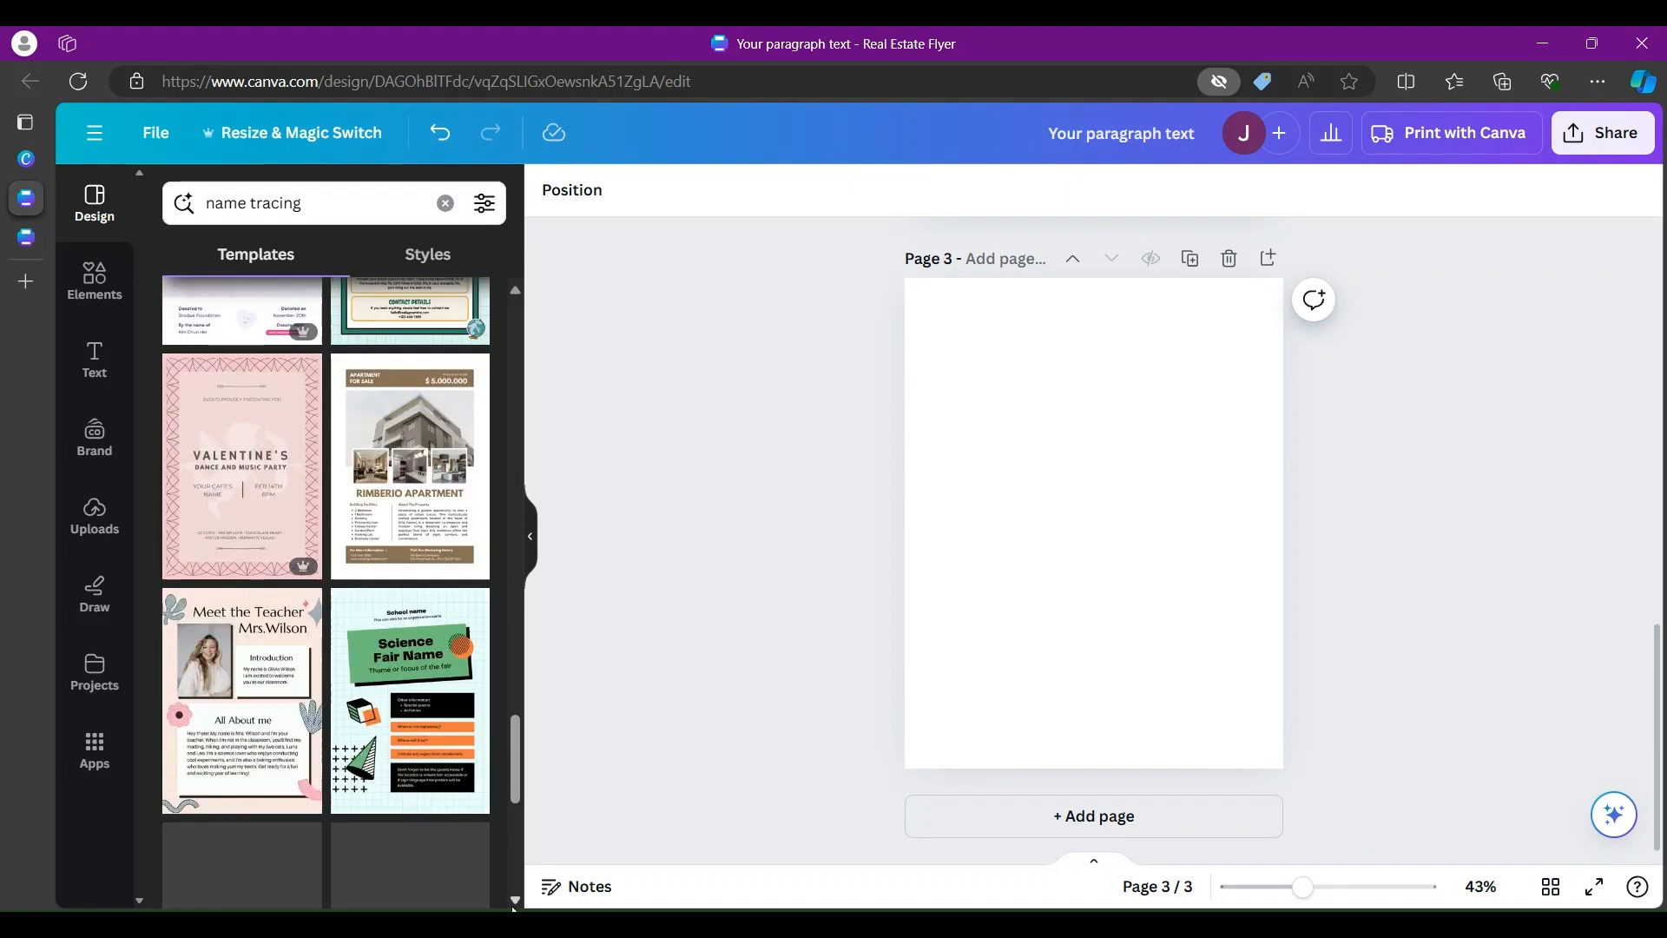
{"action": "left_click", "coordinate": [514, 902]}
{"action": "left_click", "coordinate": [514, 904]}
{"action": "left_click", "coordinate": [514, 904]}
{"action": "left_click", "coordinate": [514, 904]}
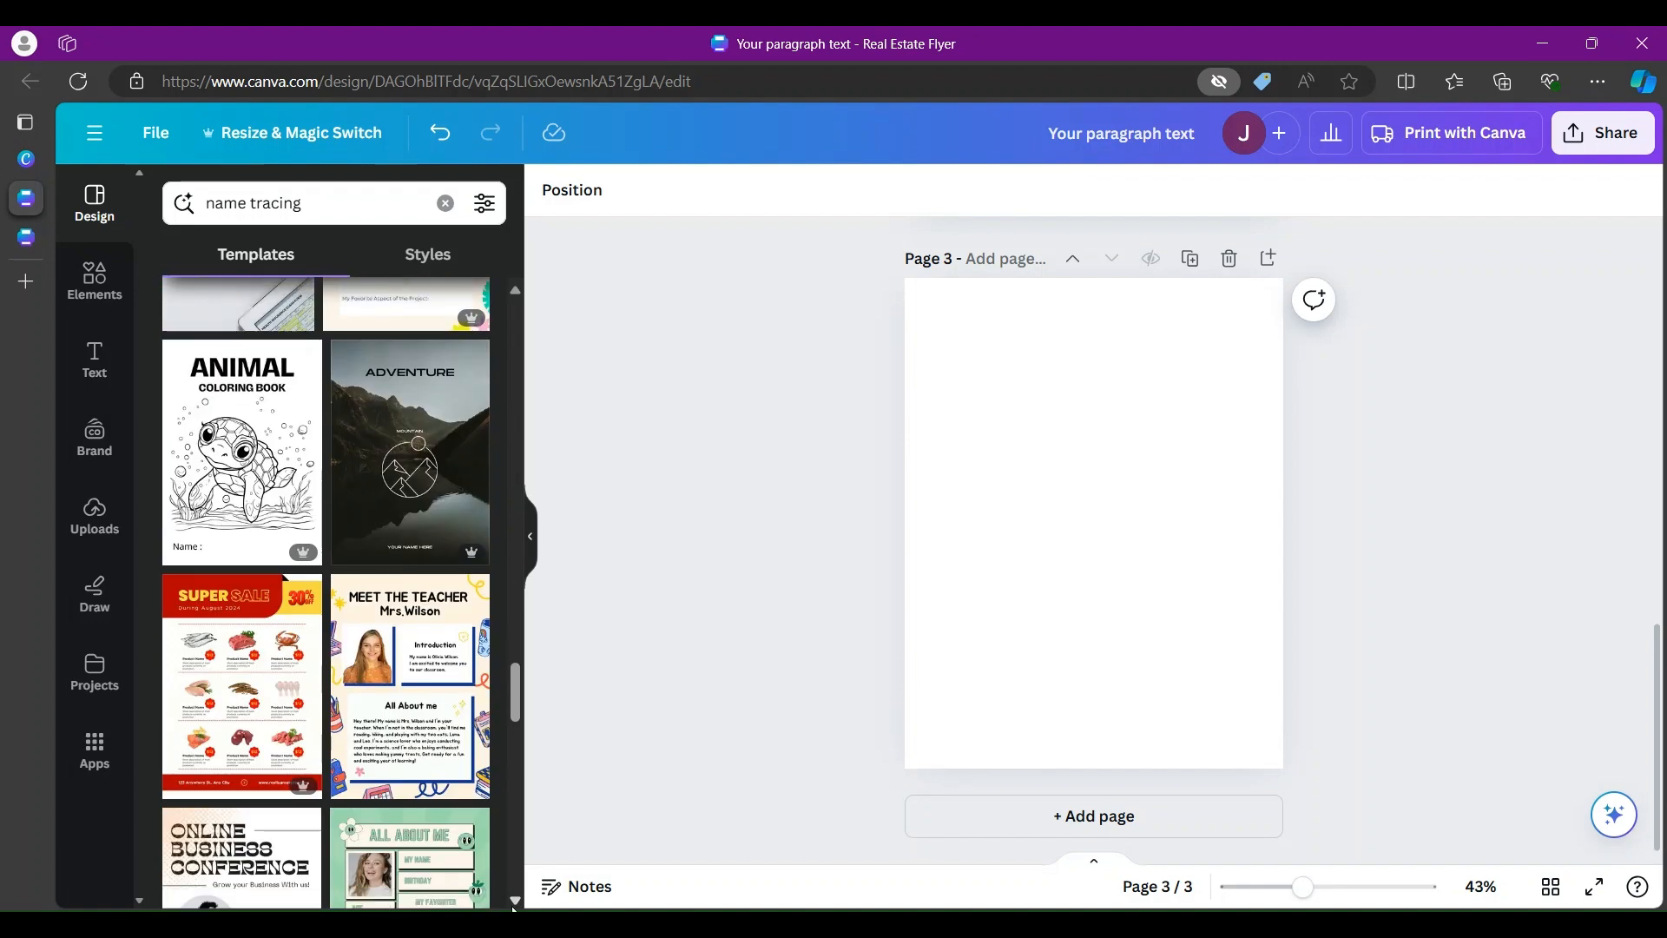
{"action": "left_click", "coordinate": [514, 904]}
{"action": "left_click", "coordinate": [514, 904]}
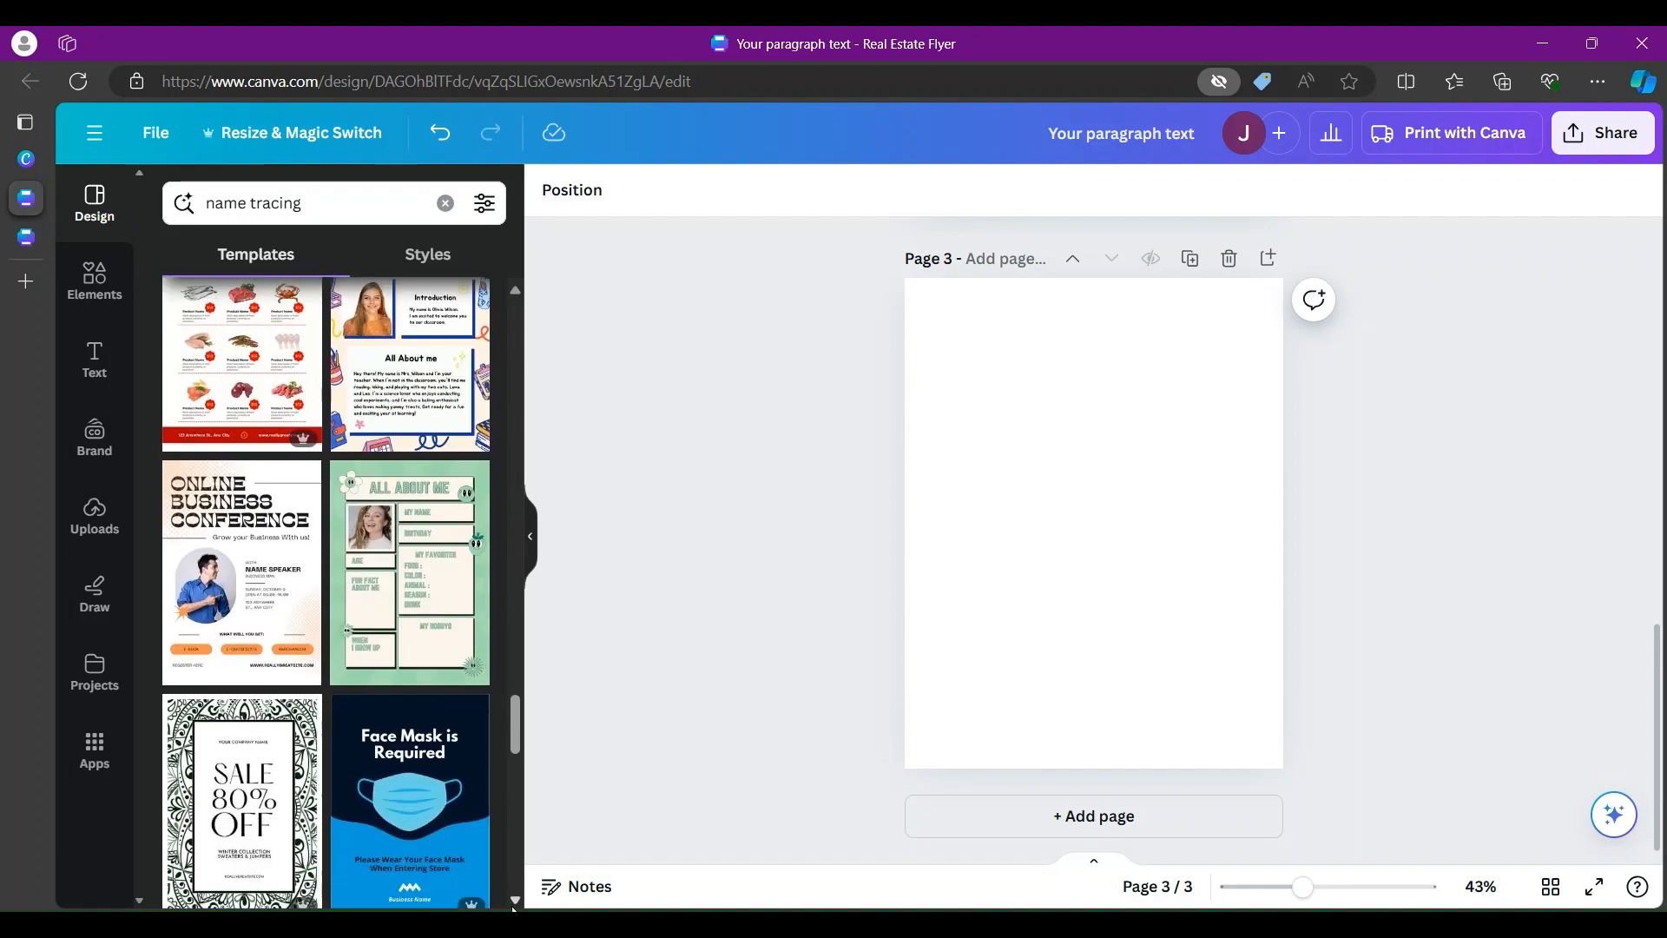
{"action": "left_click", "coordinate": [514, 904]}
{"action": "left_click", "coordinate": [514, 904]}
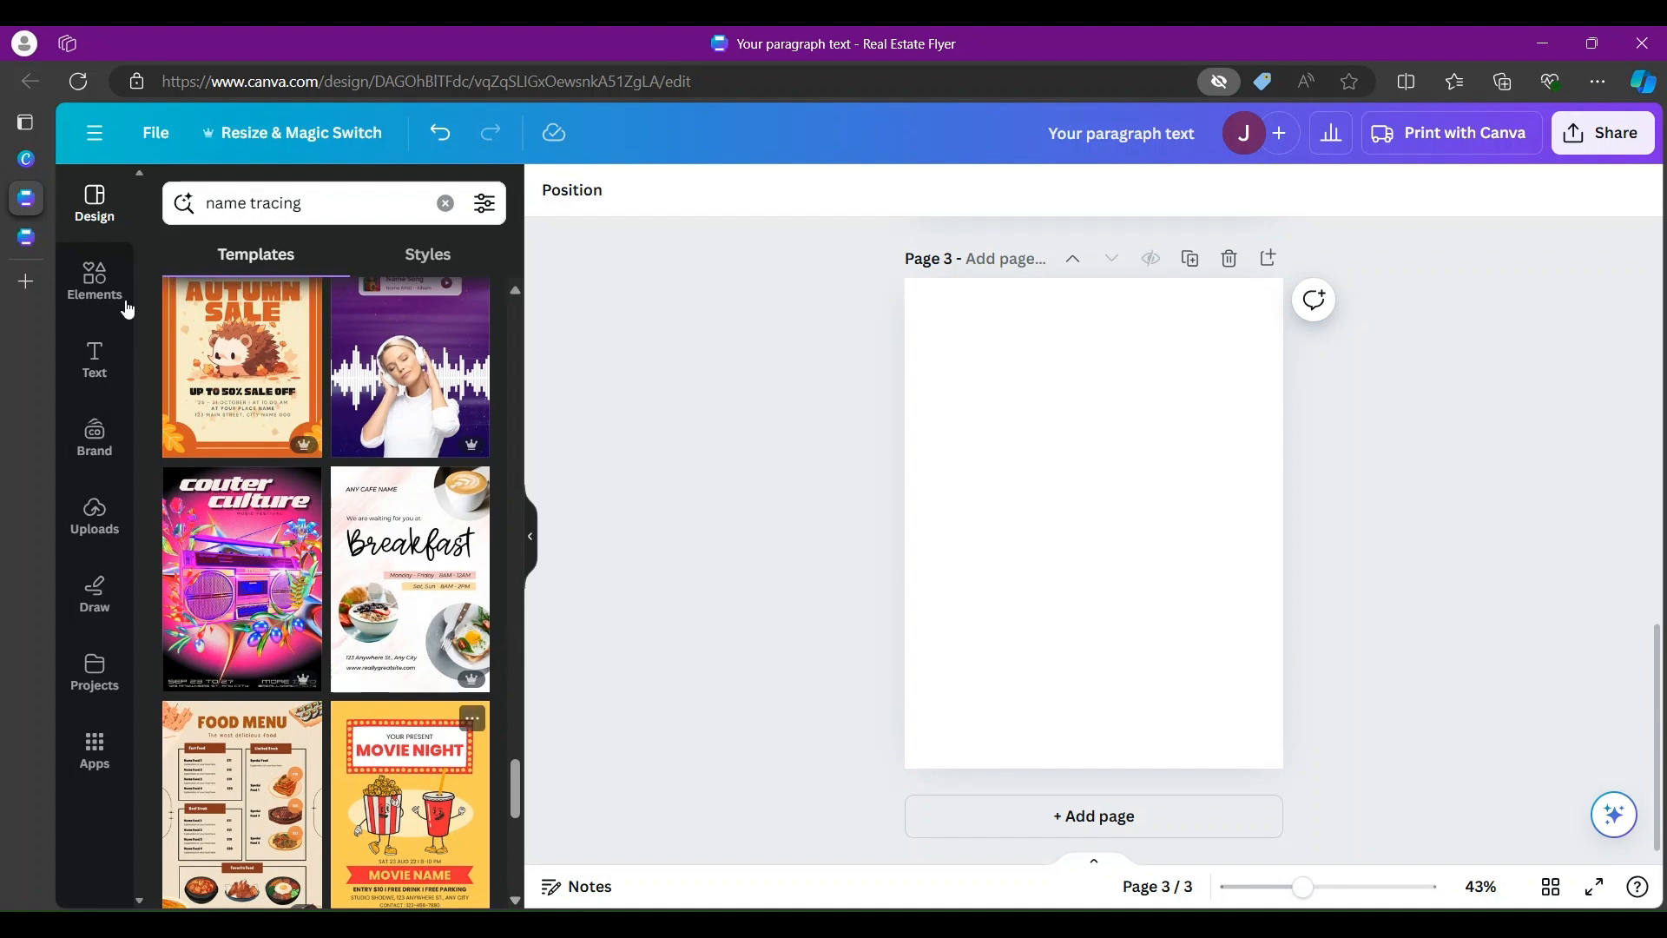
Step: Open the Canva home page and search all content for "NAME TRACING"
{"action": "mouse_move", "coordinate": [35, 172]}
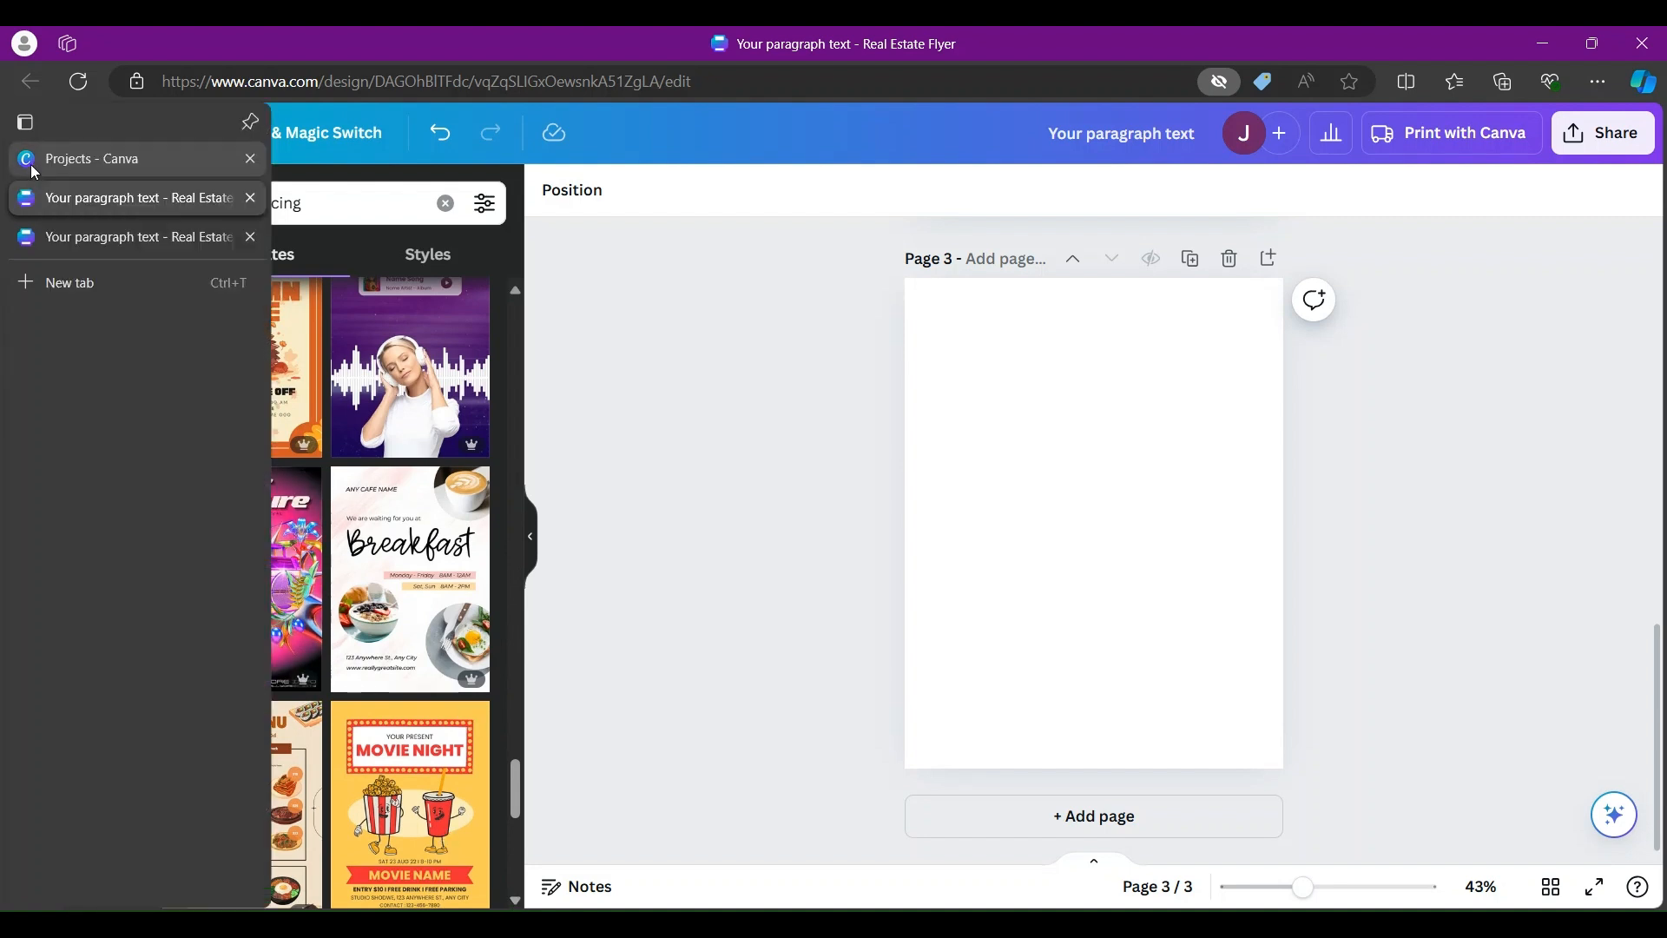
{"action": "left_click", "coordinate": [33, 168]}
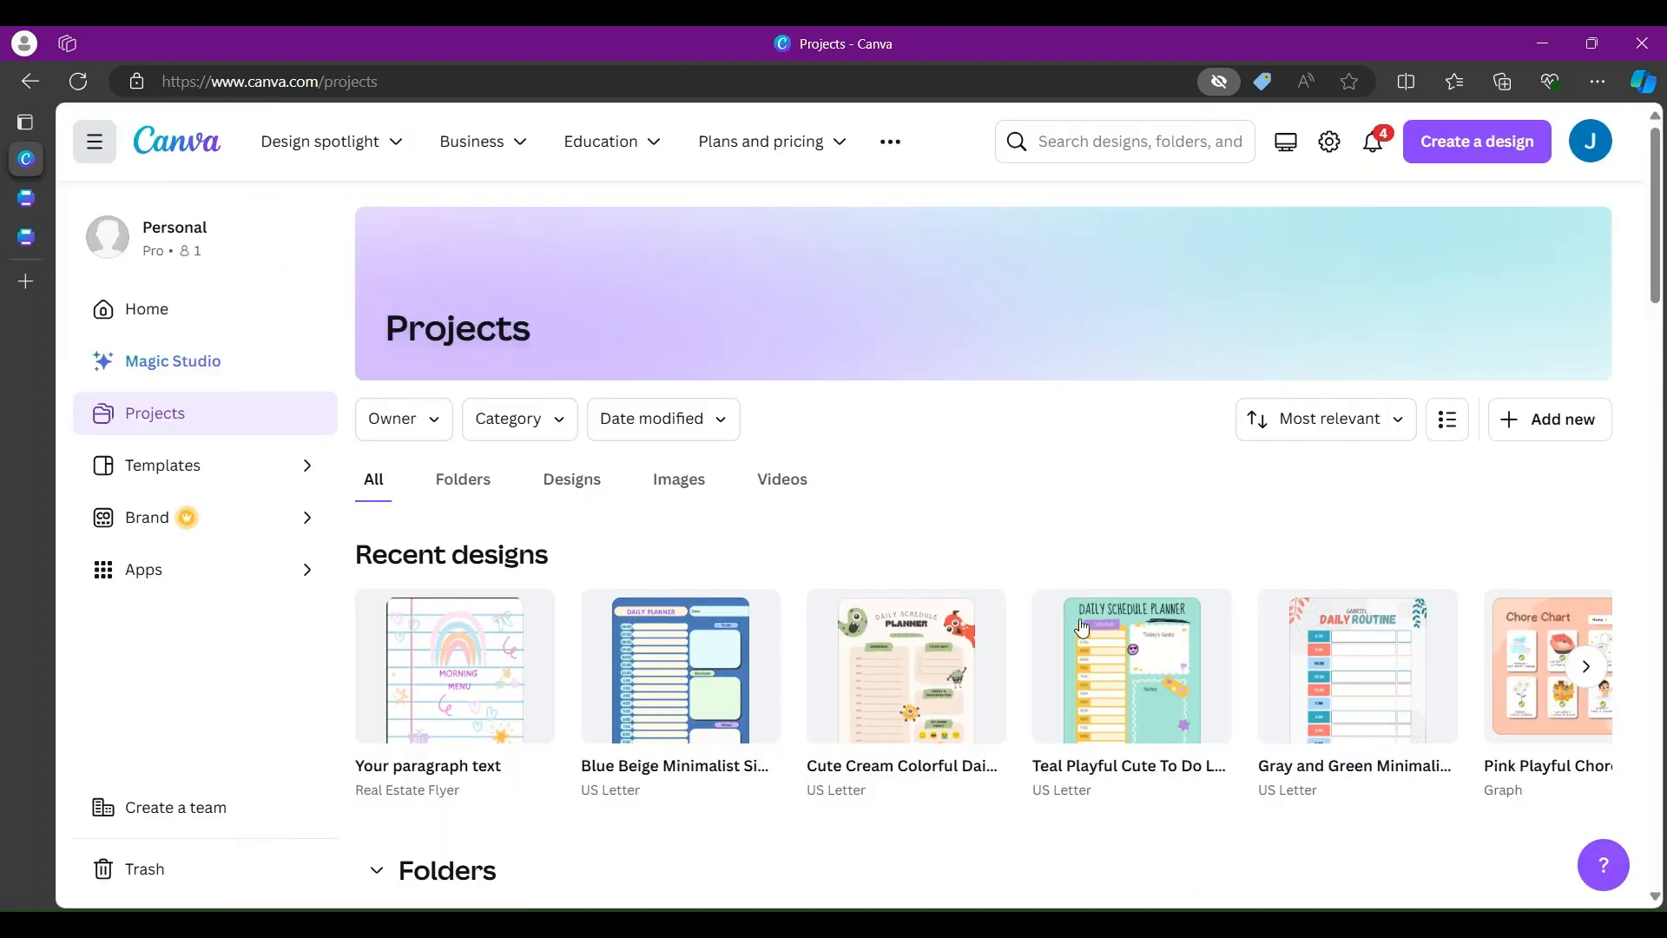
{"action": "left_click", "coordinate": [1112, 139]}
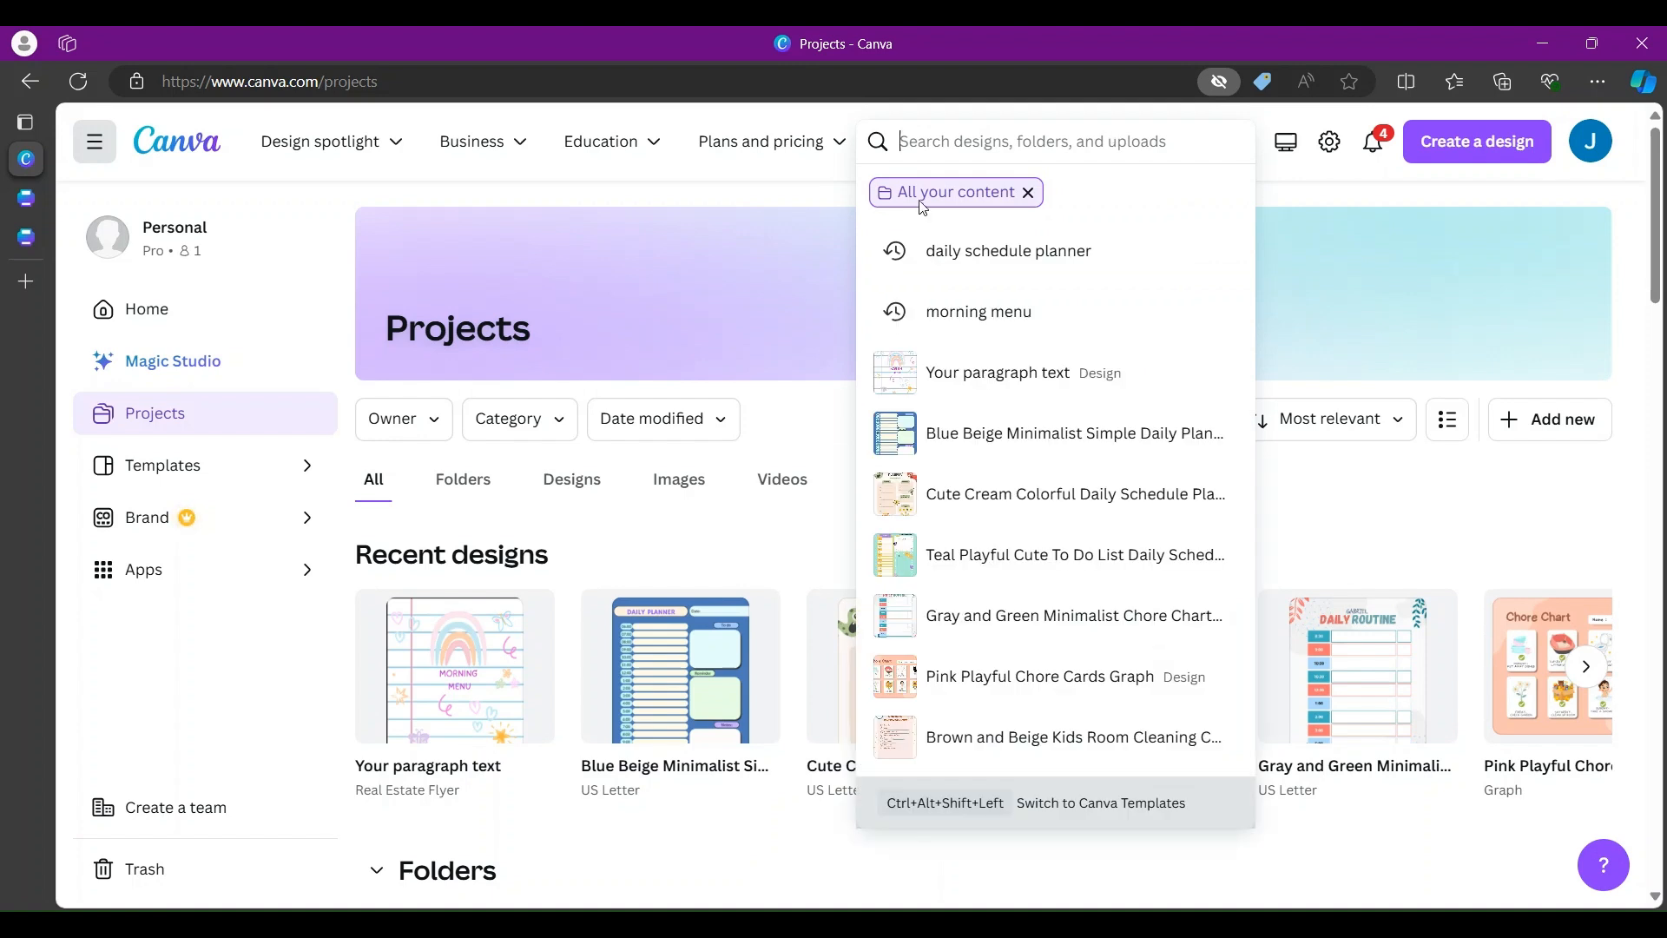
{"action": "left_click", "coordinate": [768, 283]}
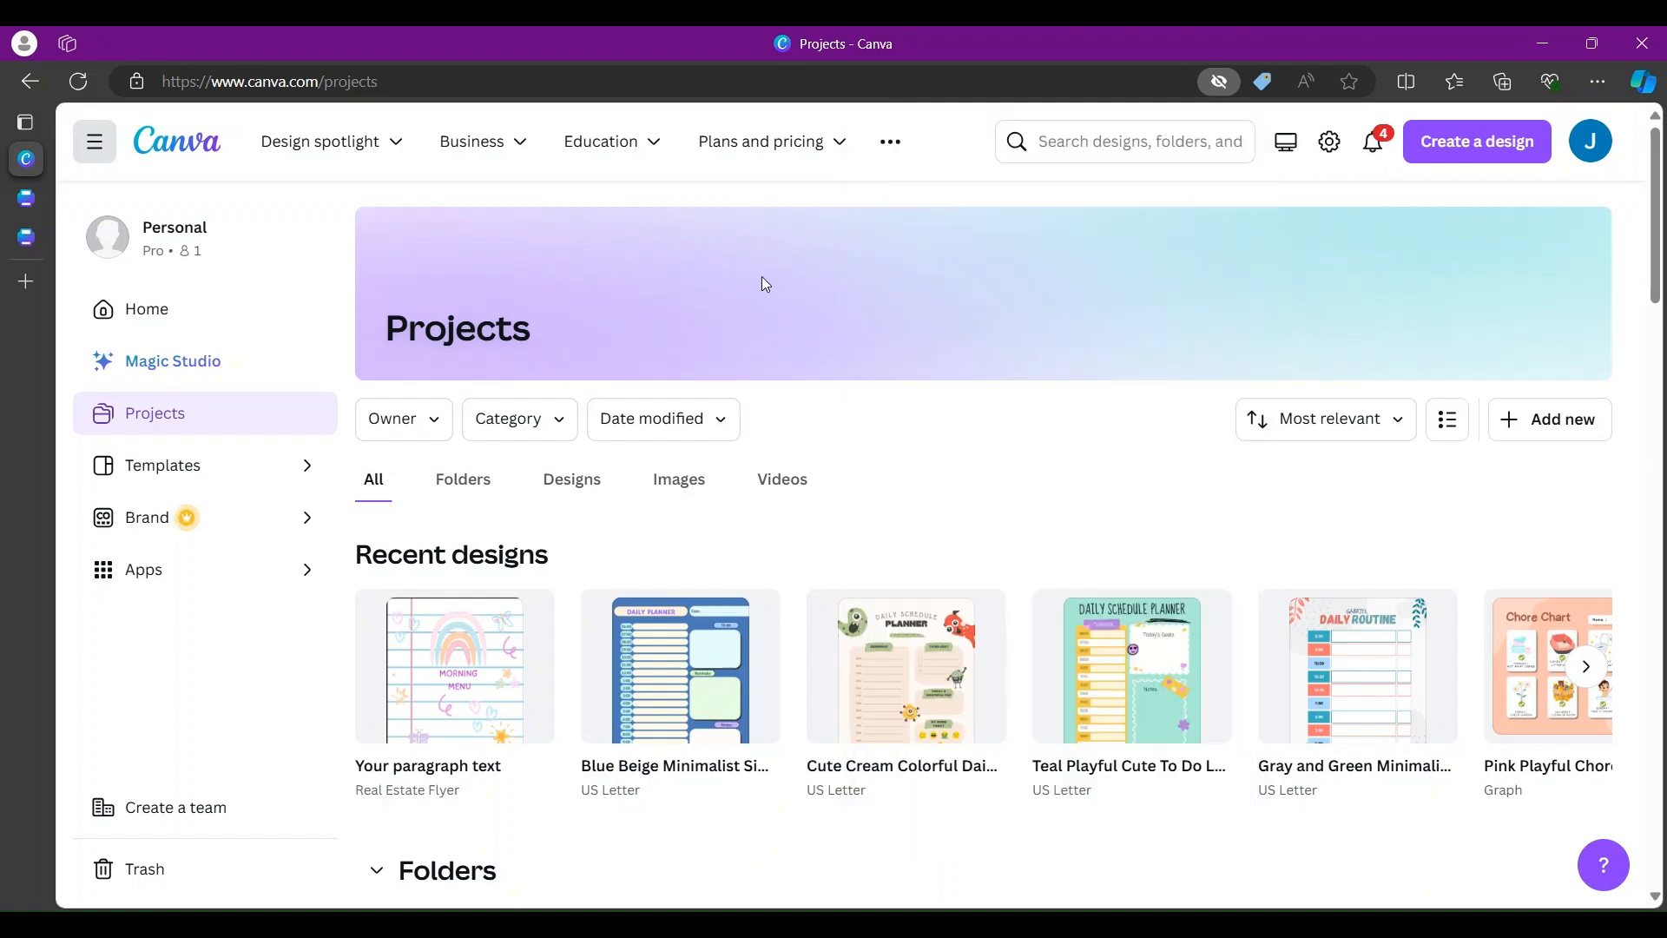
{"action": "left_click", "coordinate": [159, 311]}
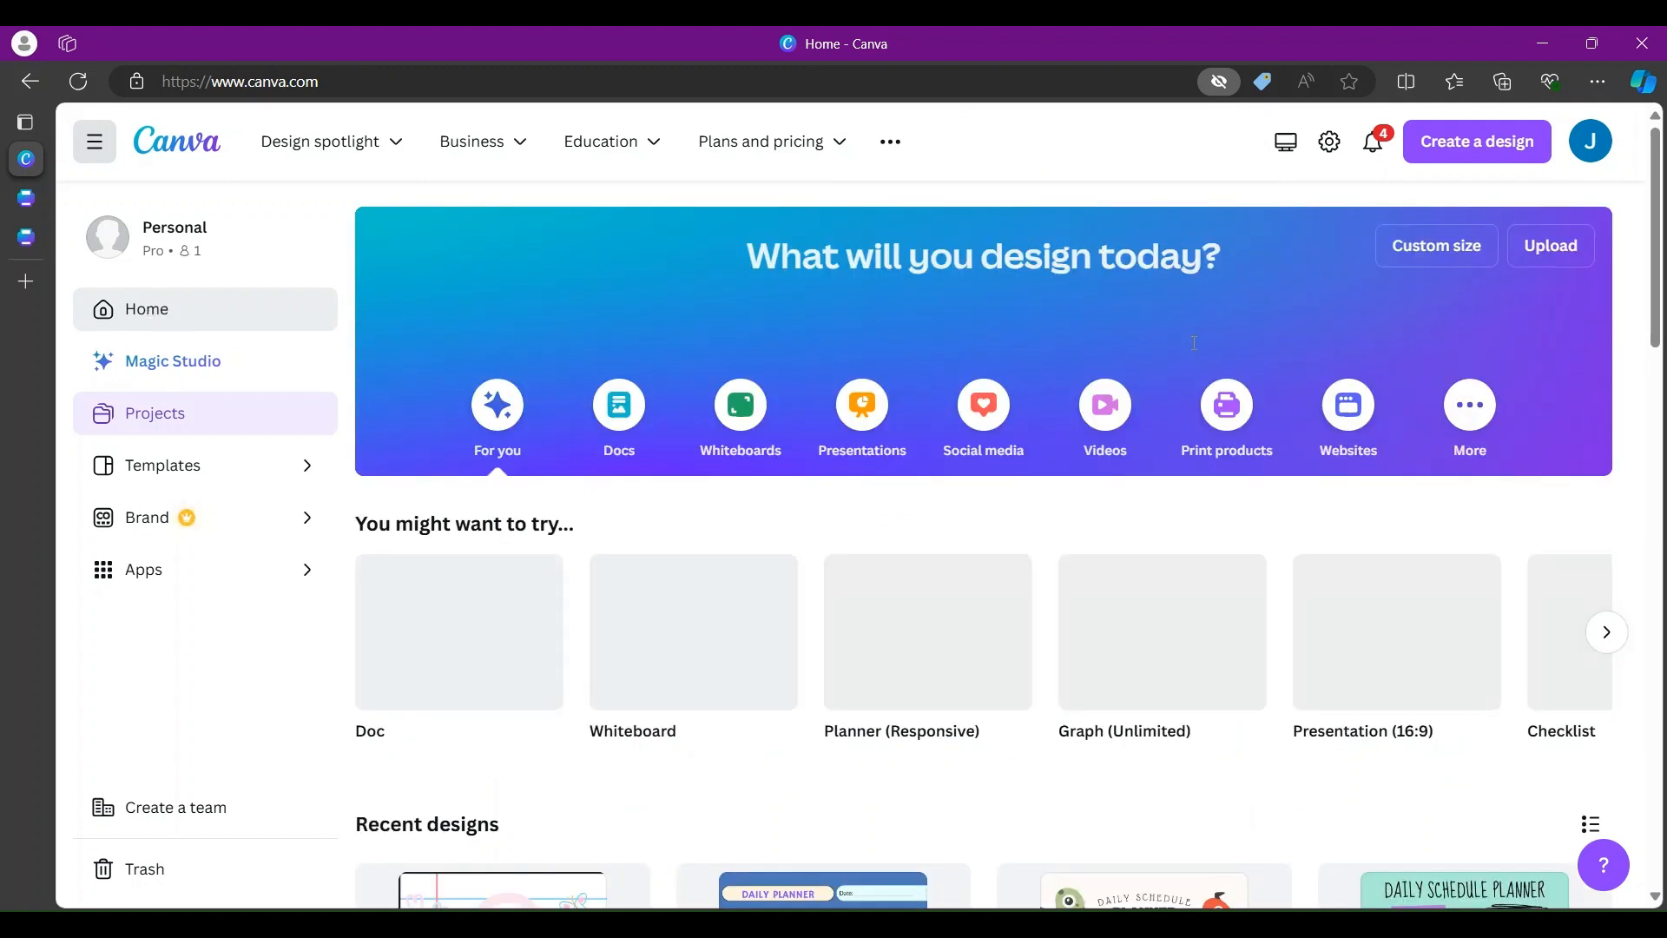
{"action": "left_click", "coordinate": [904, 322]}
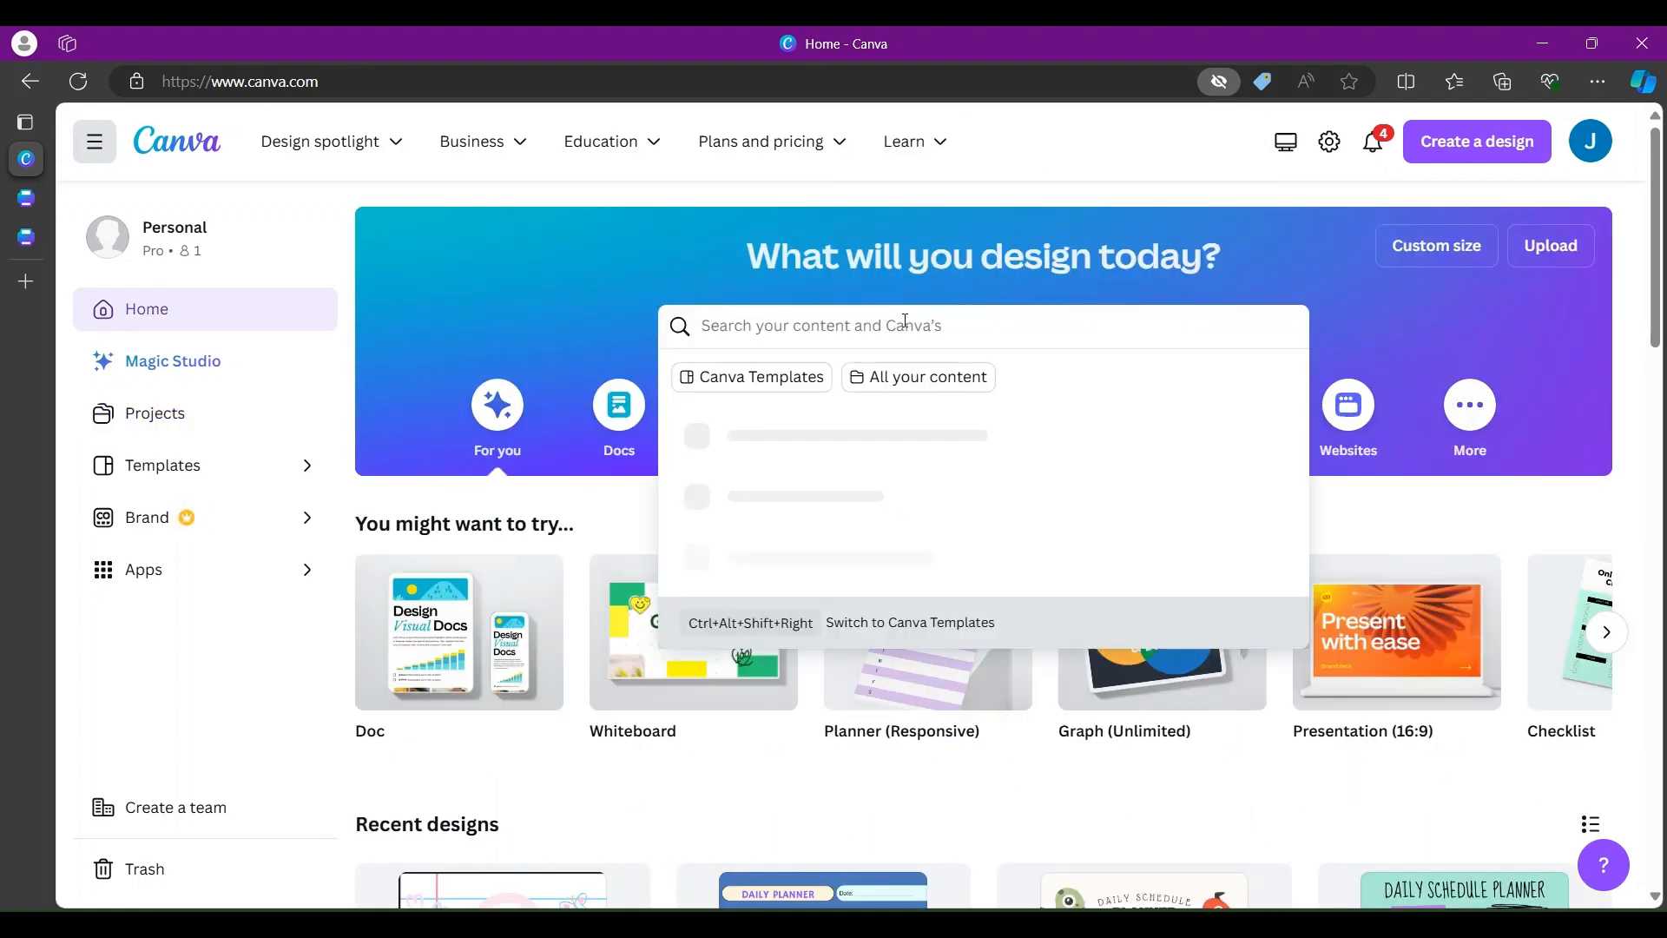
{"action": "type", "text": "NA"}
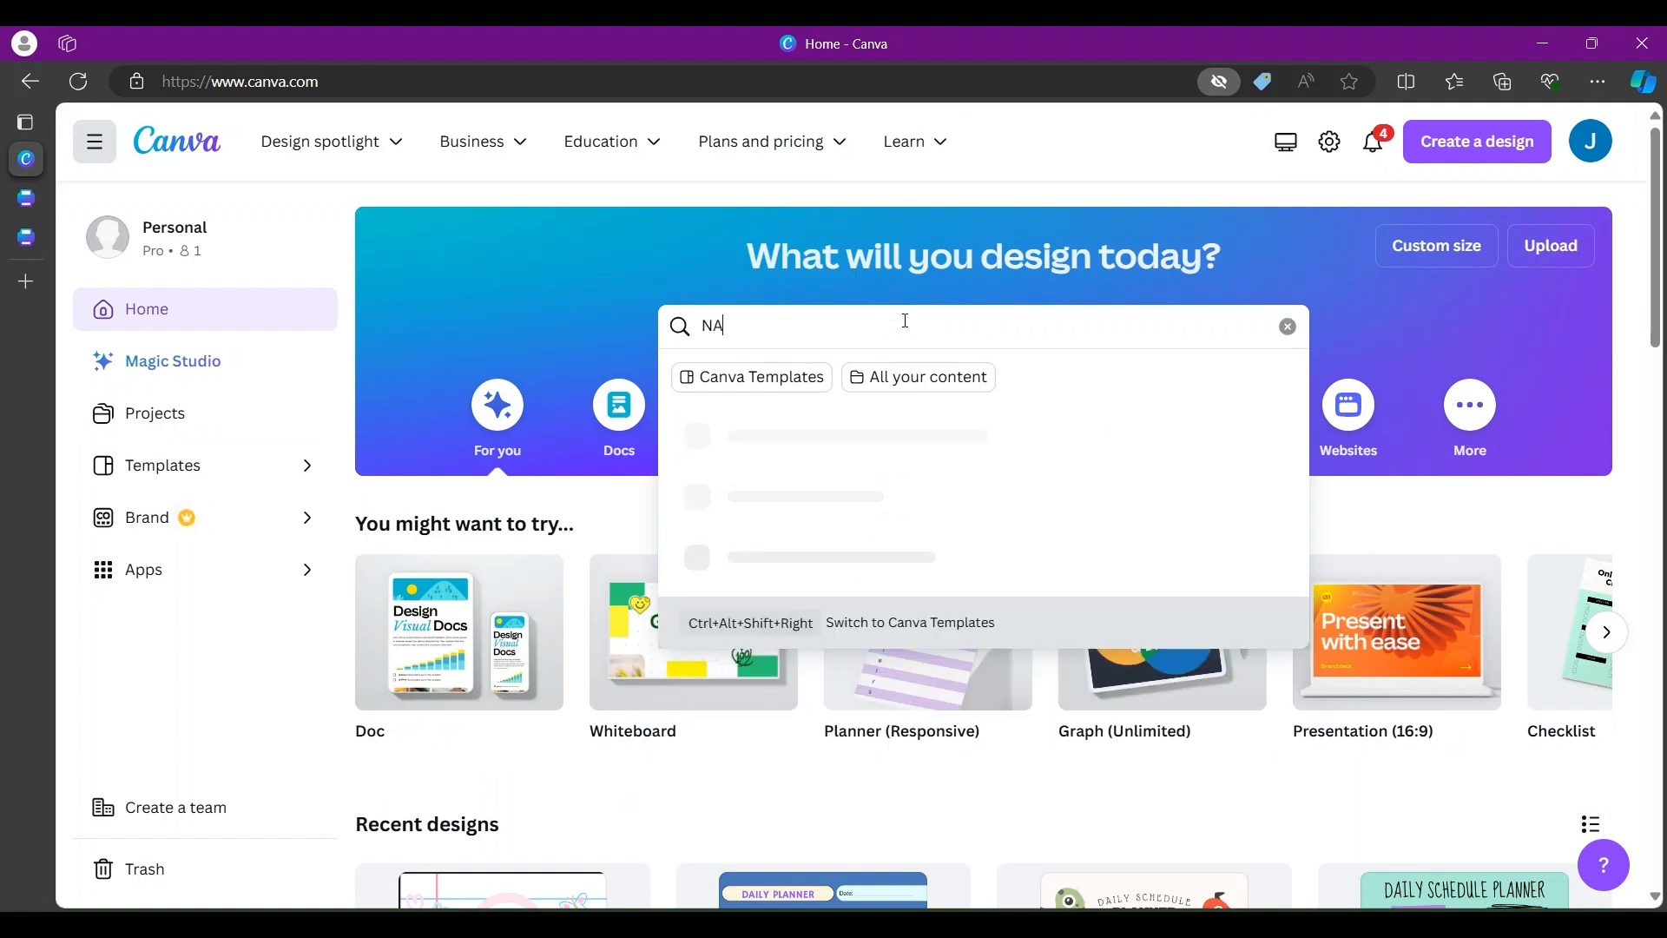
{"action": "type", "text": "ME TRACING"}
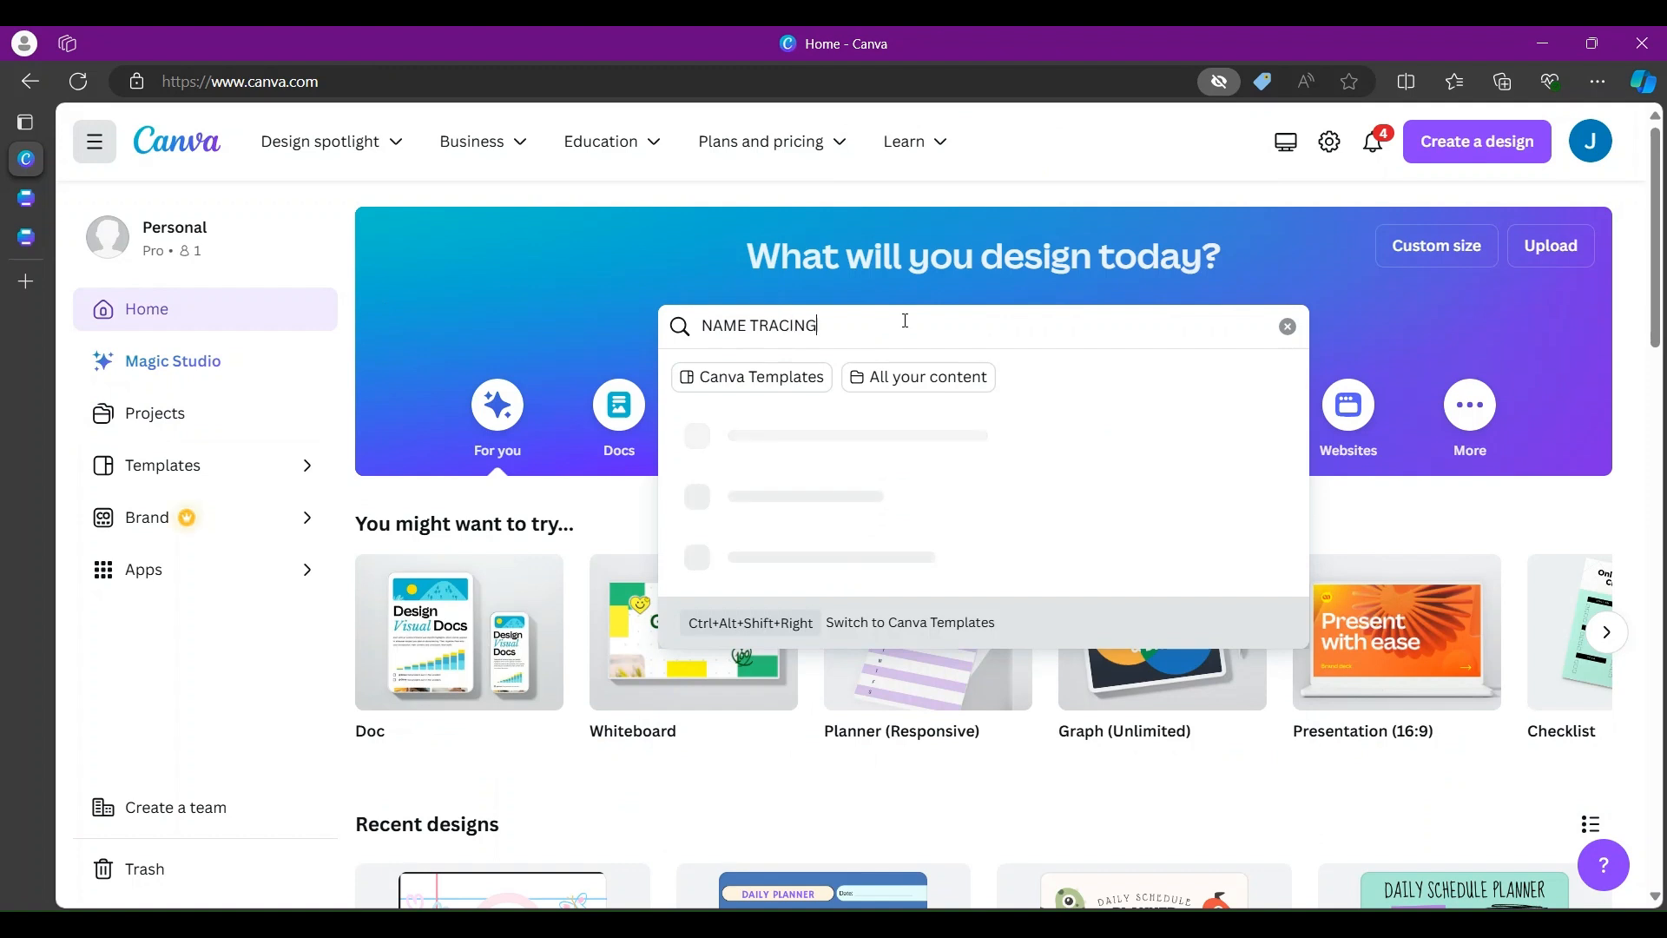
{"action": "key", "text": "Return"}
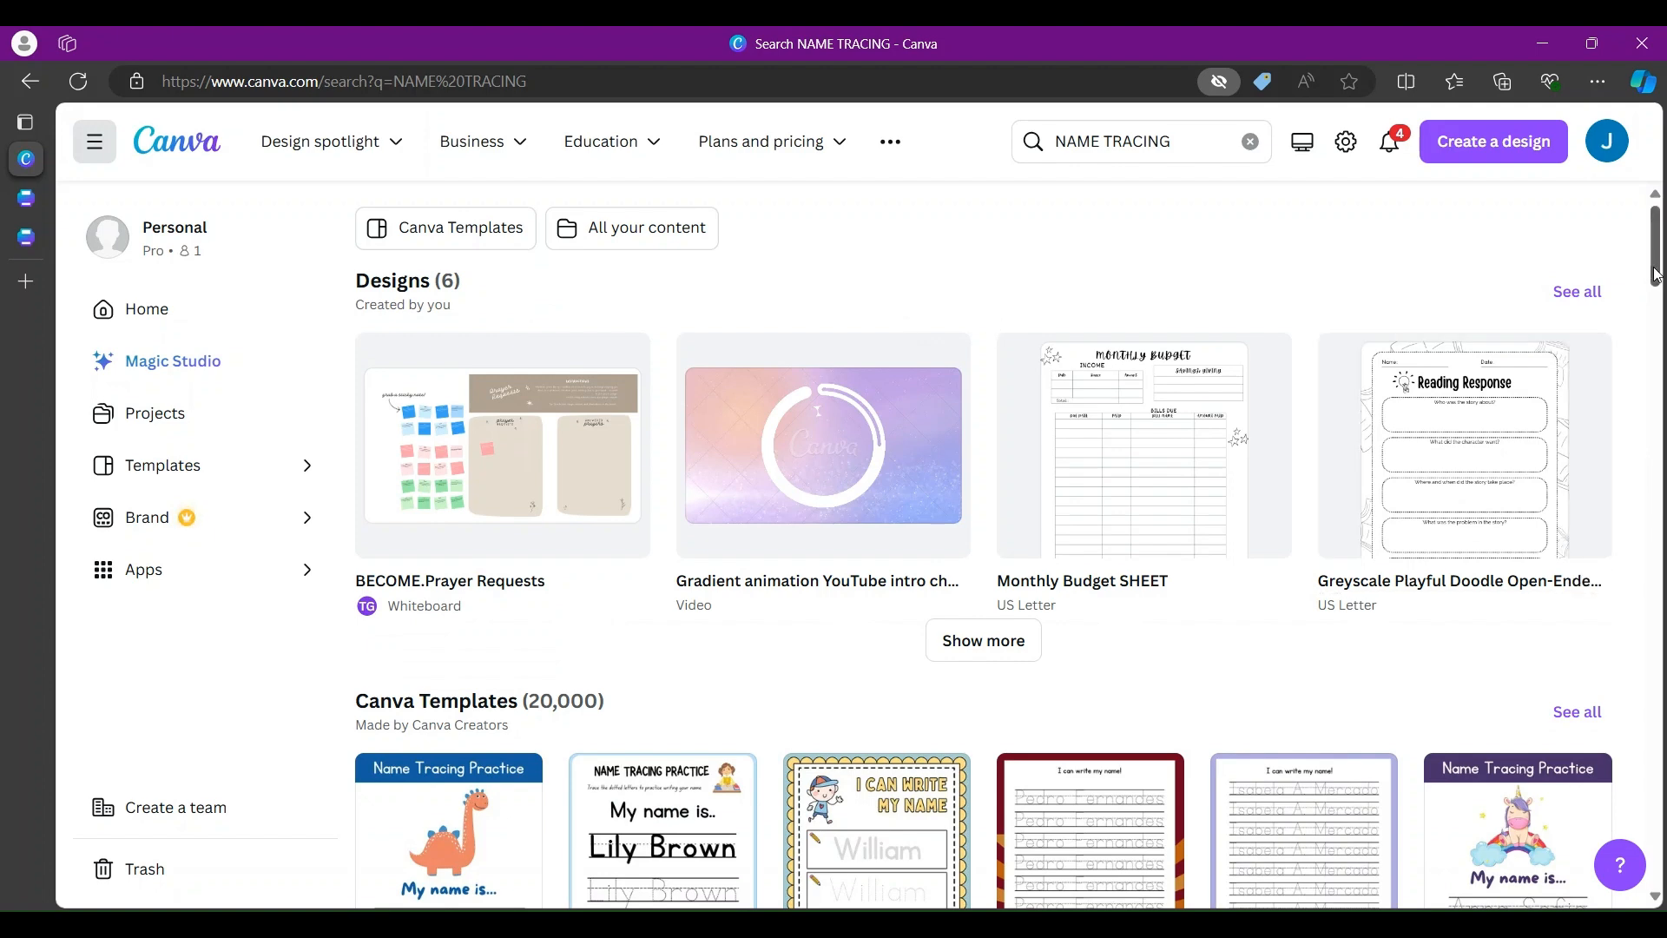
Step: Browse the name tracing templates and open the Blue Minimalist Name Tracing Practice Worksheet for customizing
{"action": "left_click_drag", "start_coordinate": [1656, 276], "coordinate": [1659, 350]}
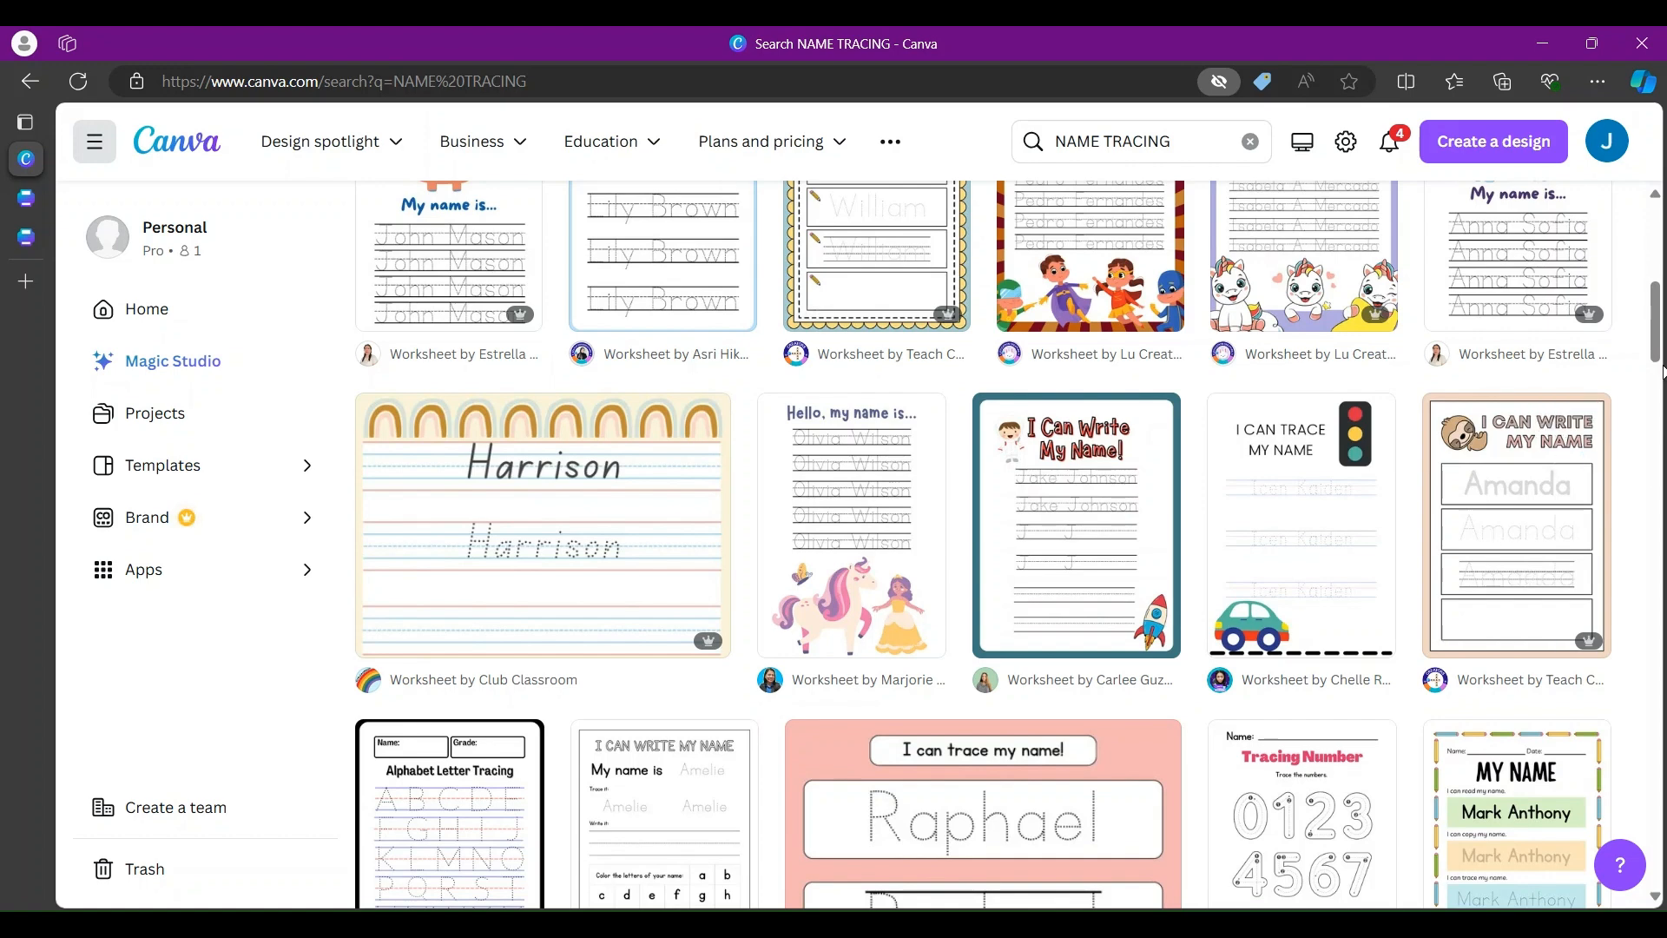
{"action": "left_click_drag", "start_coordinate": [1658, 349], "coordinate": [1651, 314]}
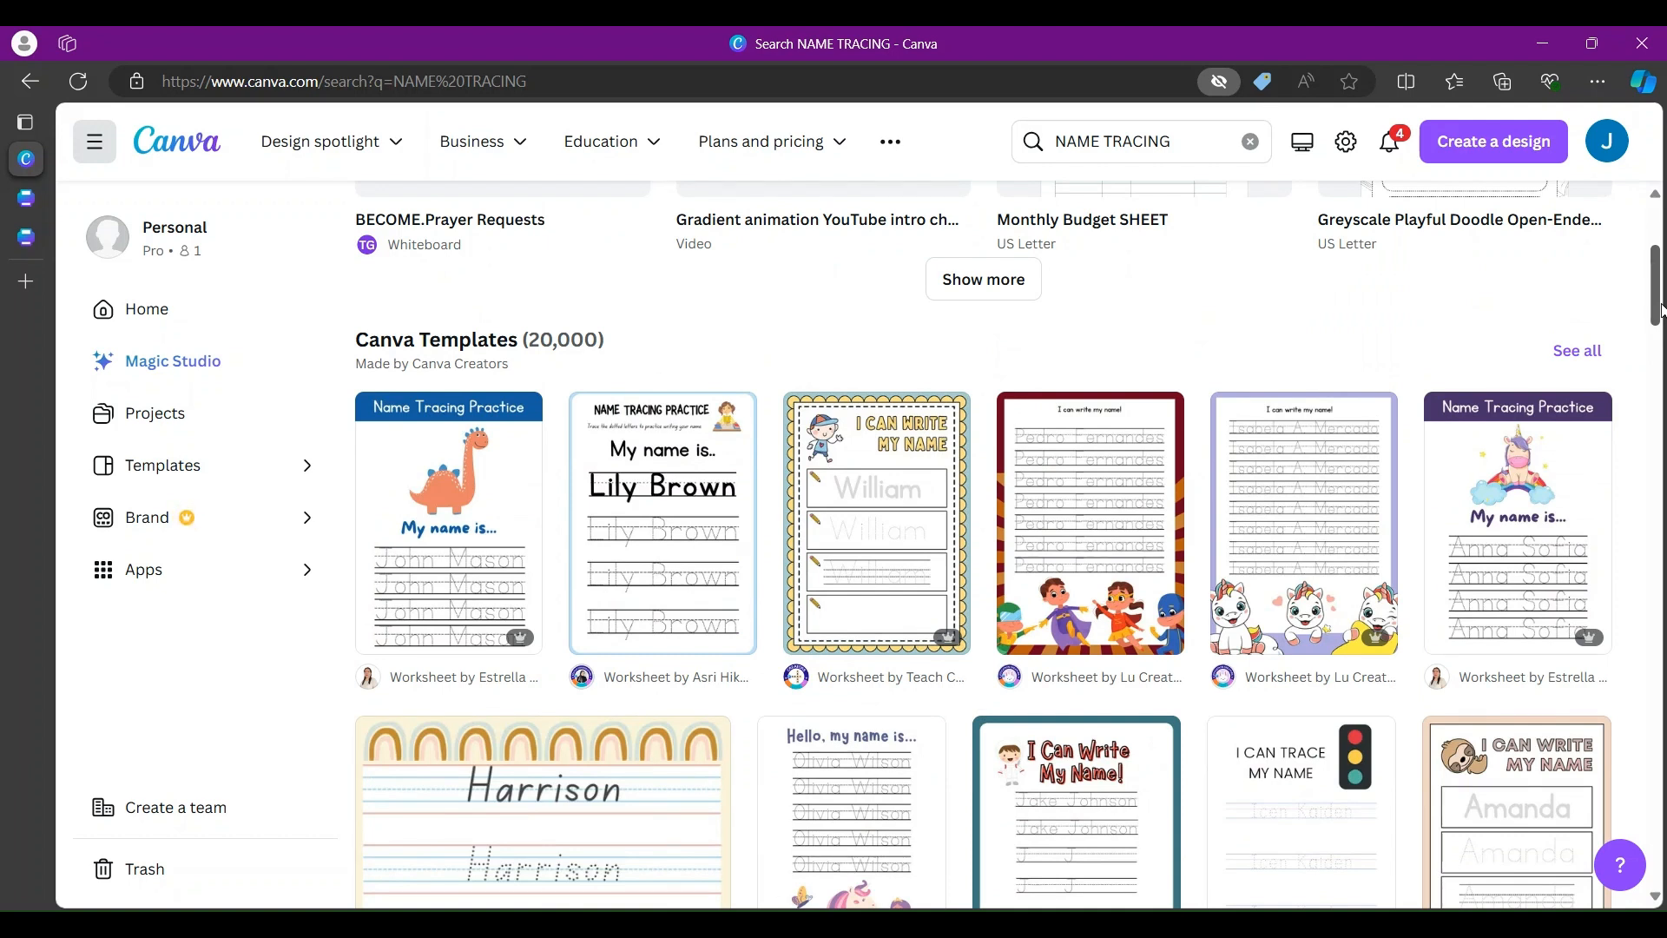
{"action": "left_click", "coordinate": [697, 553]}
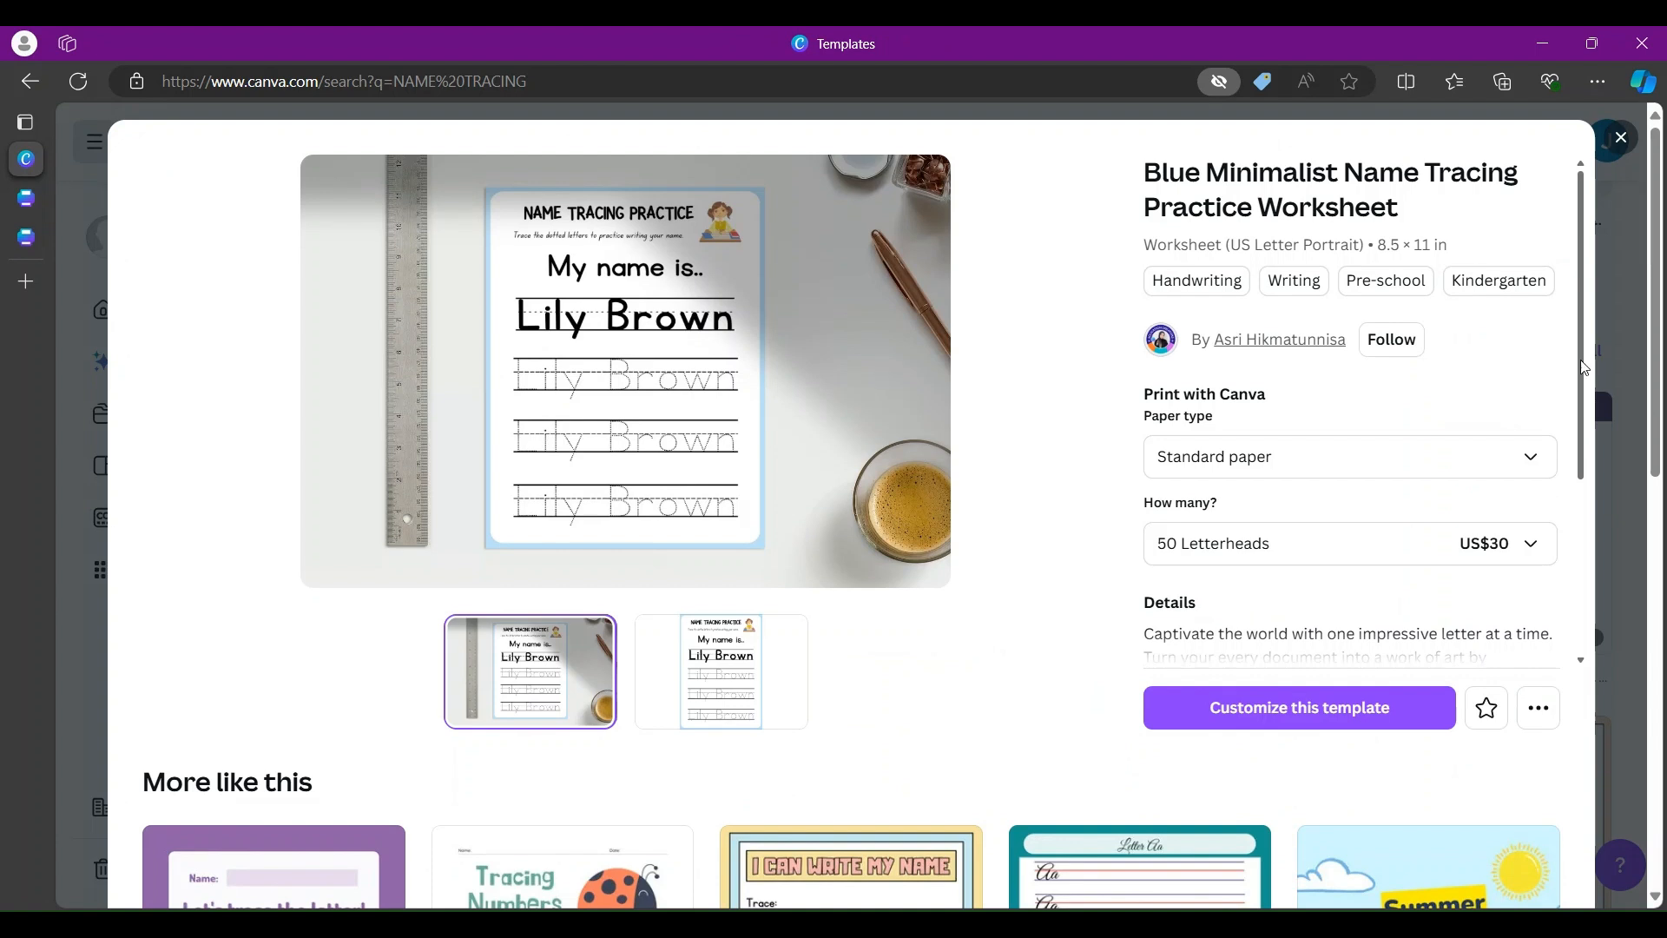
{"action": "scroll", "coordinate": [1586, 368], "scroll_direction": "down", "scroll_amount": 5}
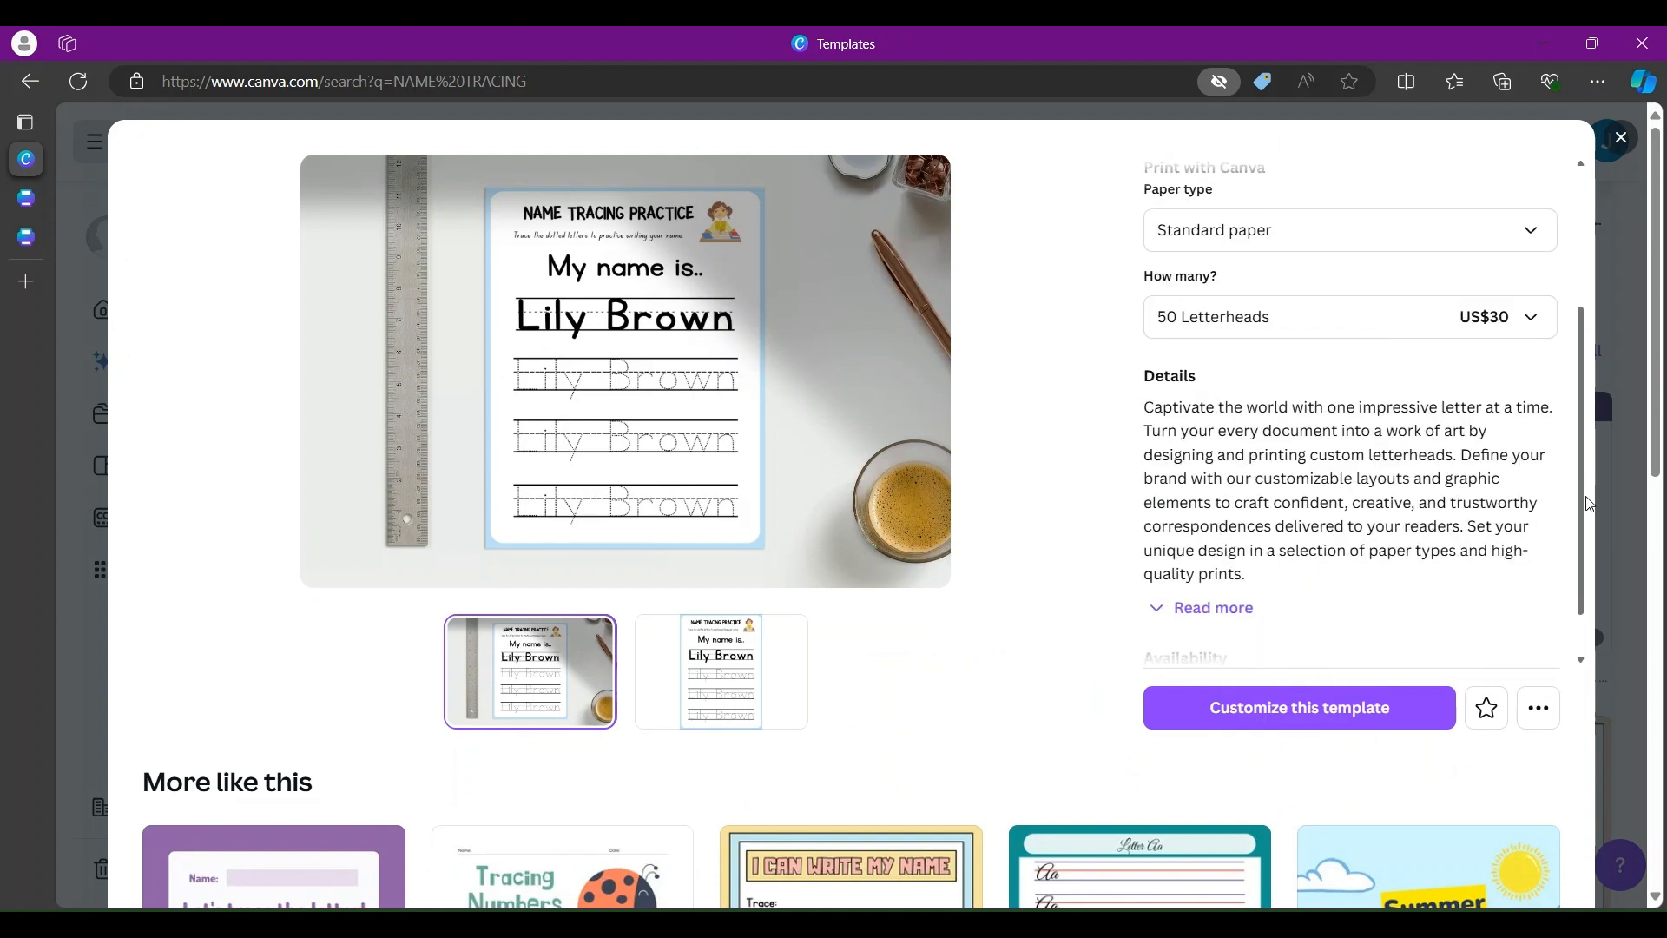
{"action": "left_click", "coordinate": [1348, 715]}
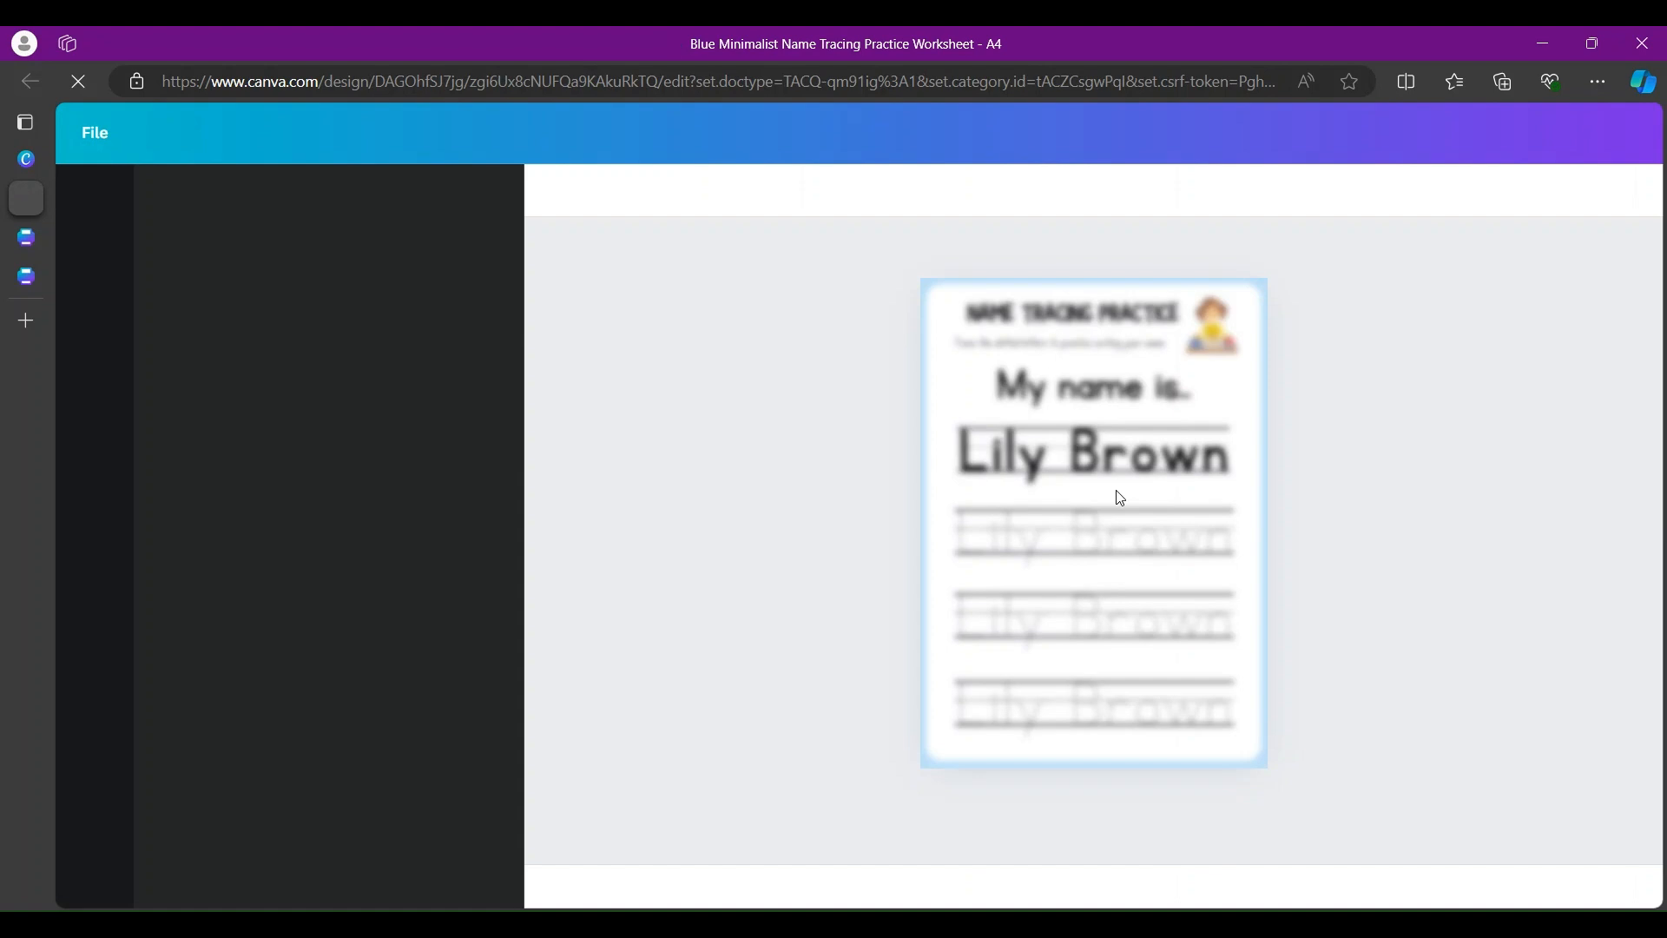
{"action": "left_click", "coordinate": [1253, 743]}
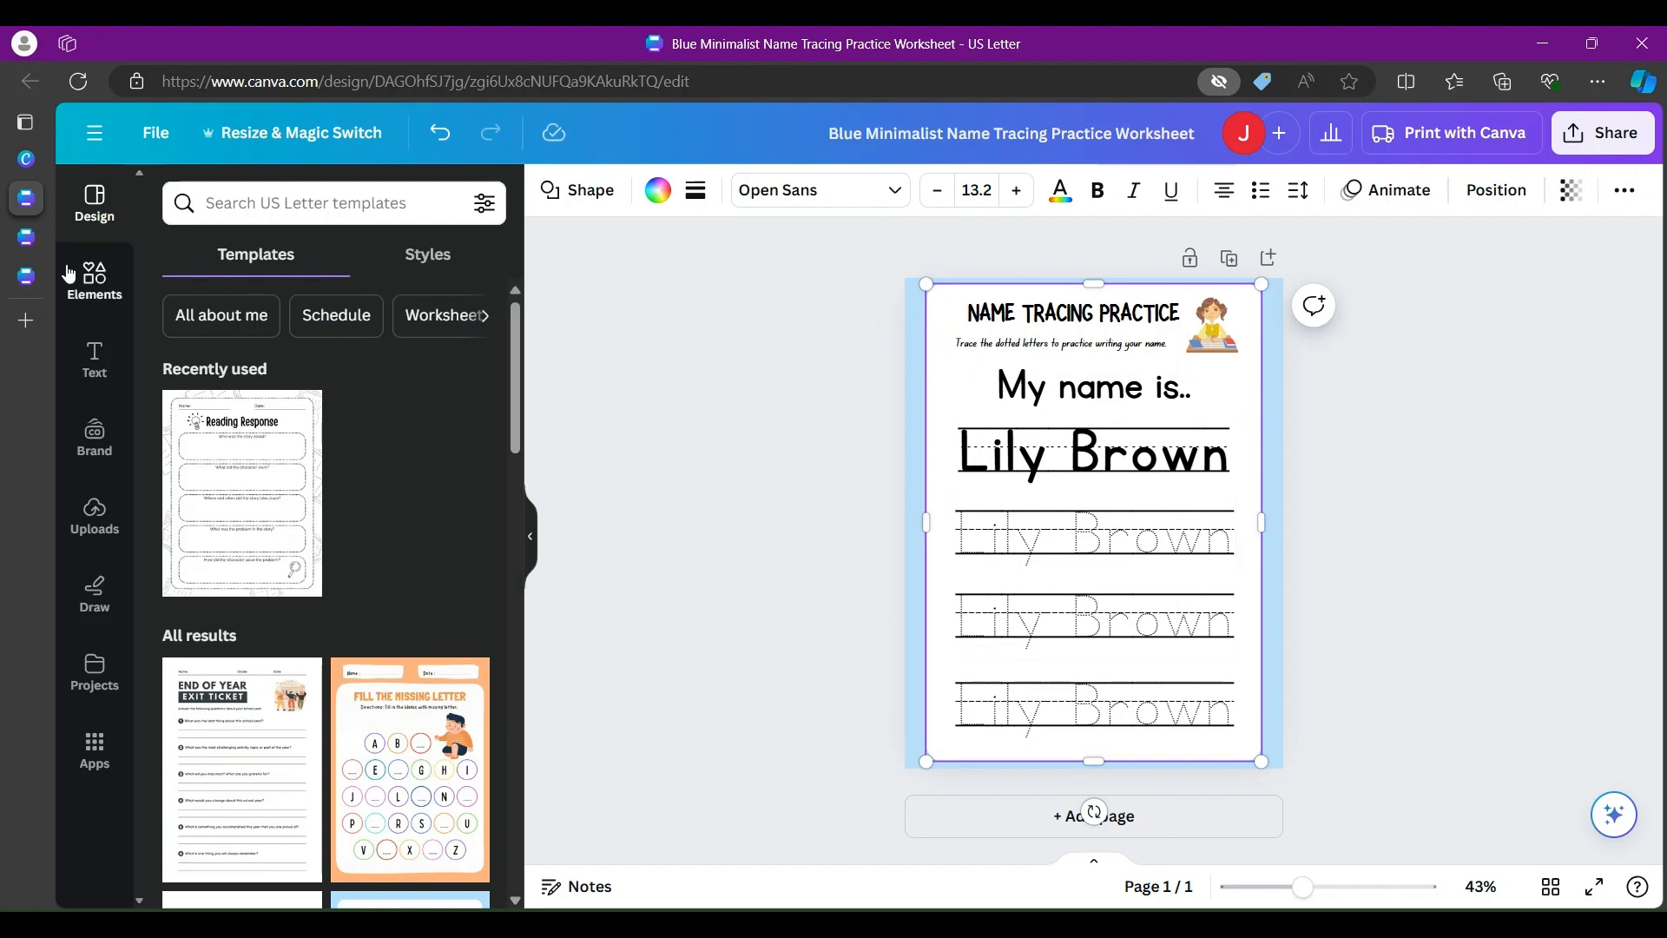
Step: Switch to the Morning Menu design and select its blank third page
{"action": "left_click", "coordinate": [30, 289]}
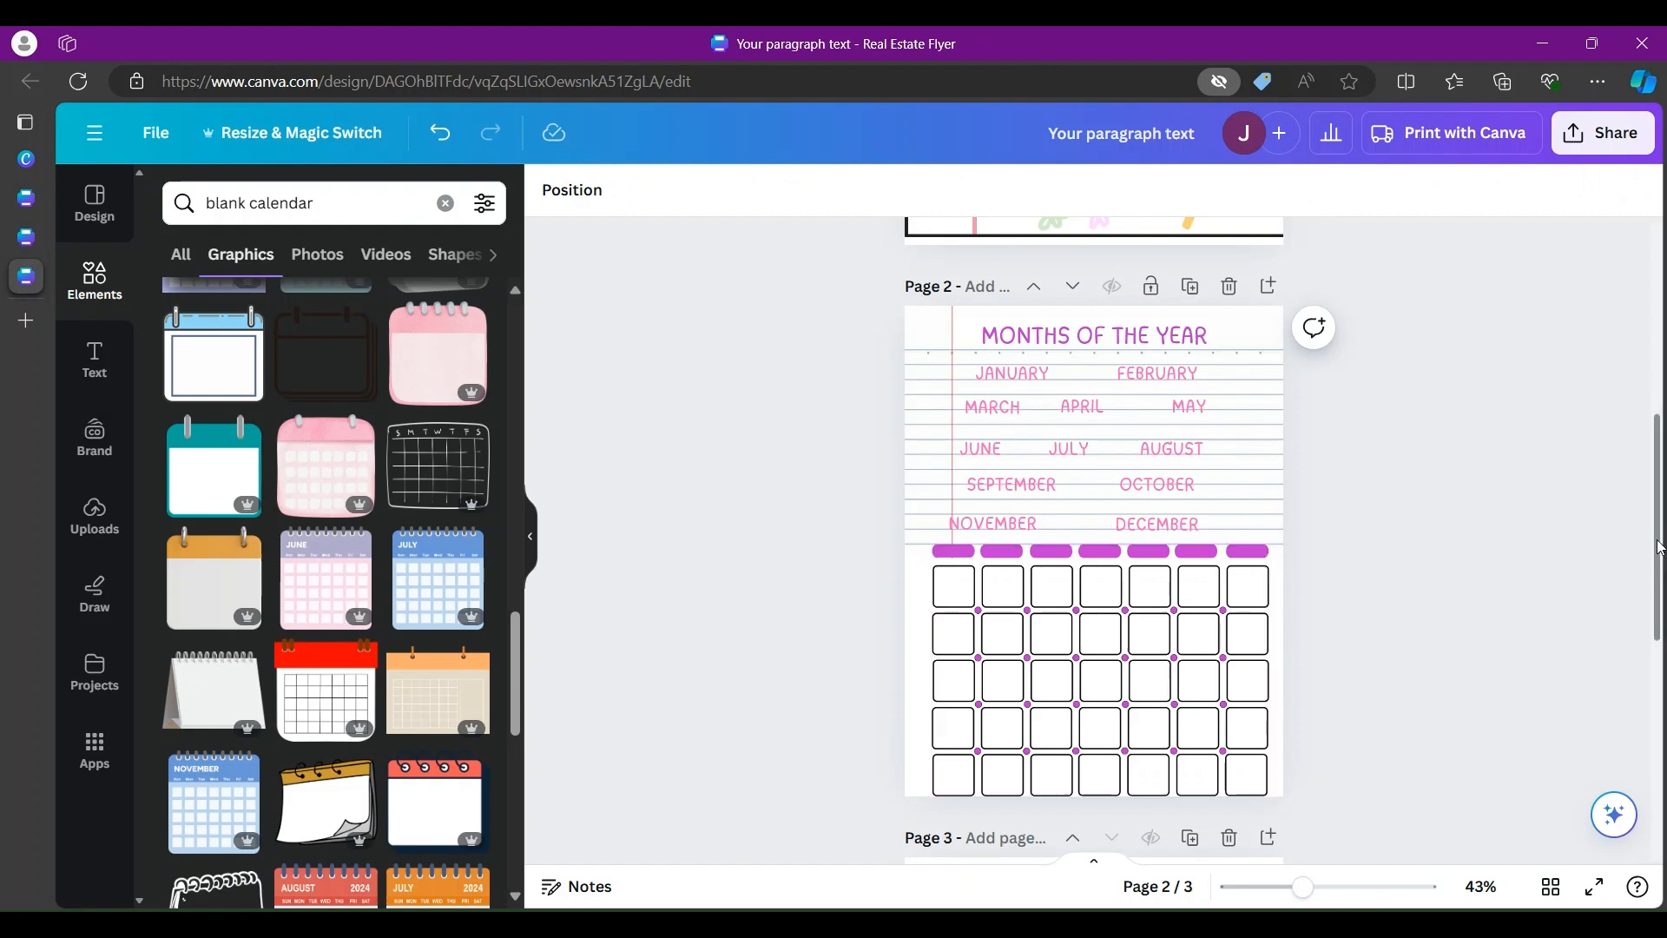
{"action": "left_click_drag", "start_coordinate": [1662, 556], "coordinate": [1664, 731]}
{"action": "left_click", "coordinate": [1086, 622]}
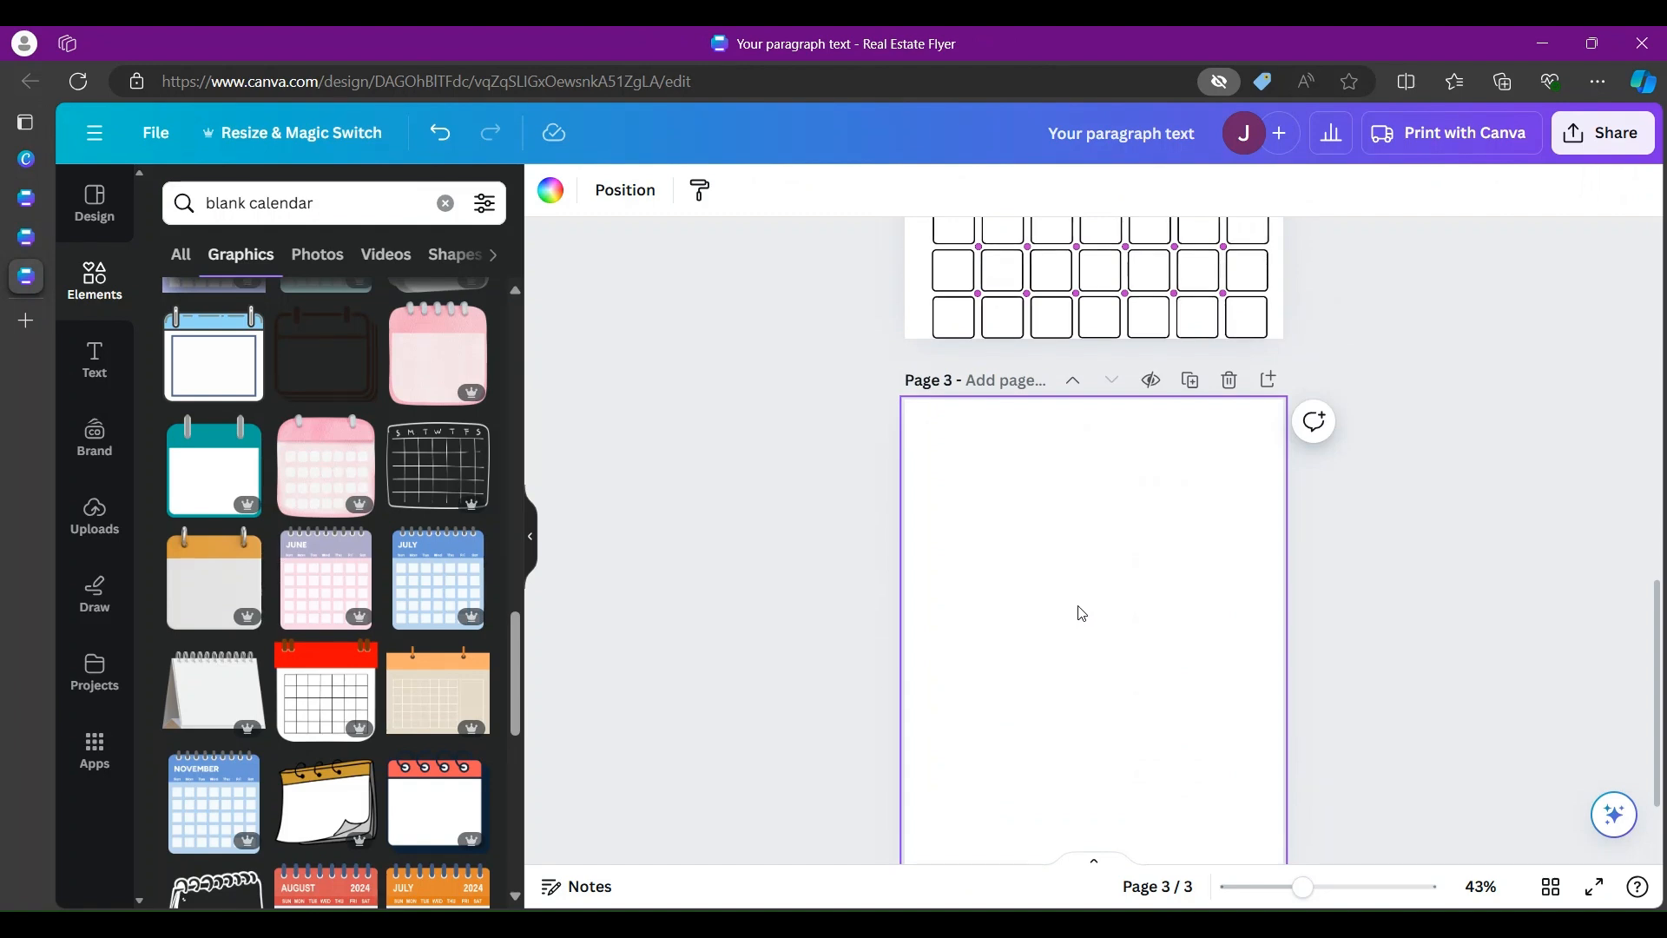
Step: Return to the name tracing worksheet and copy its first dotted name line
{"action": "left_click", "coordinate": [25, 200]}
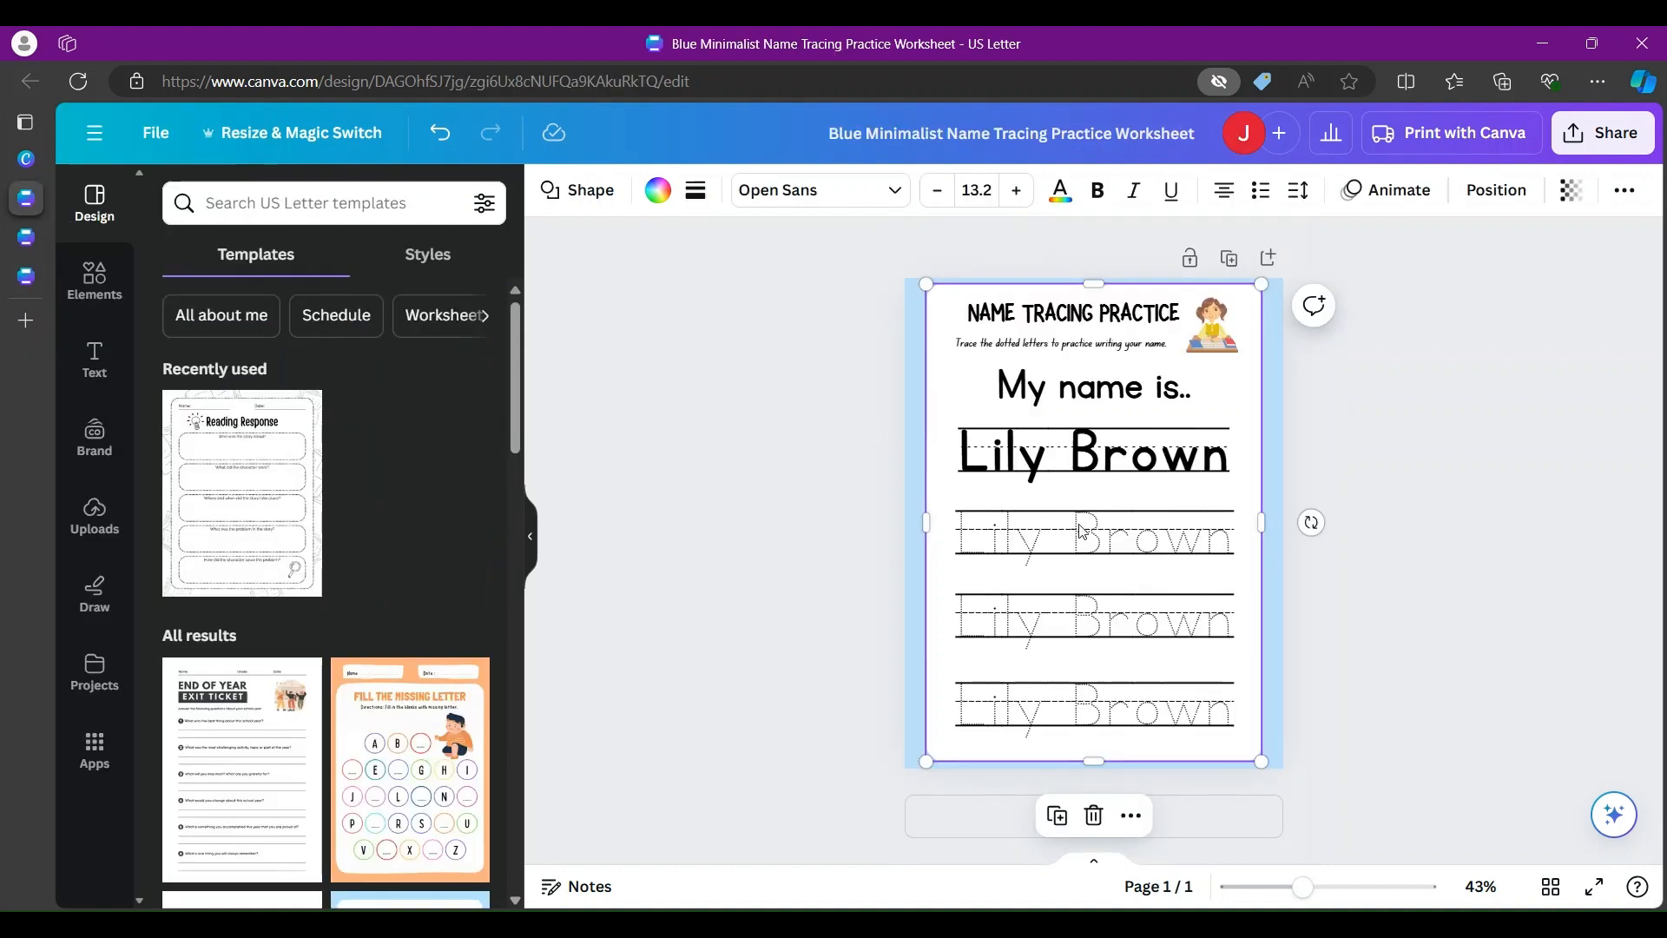
{"action": "left_click", "coordinate": [1043, 542]}
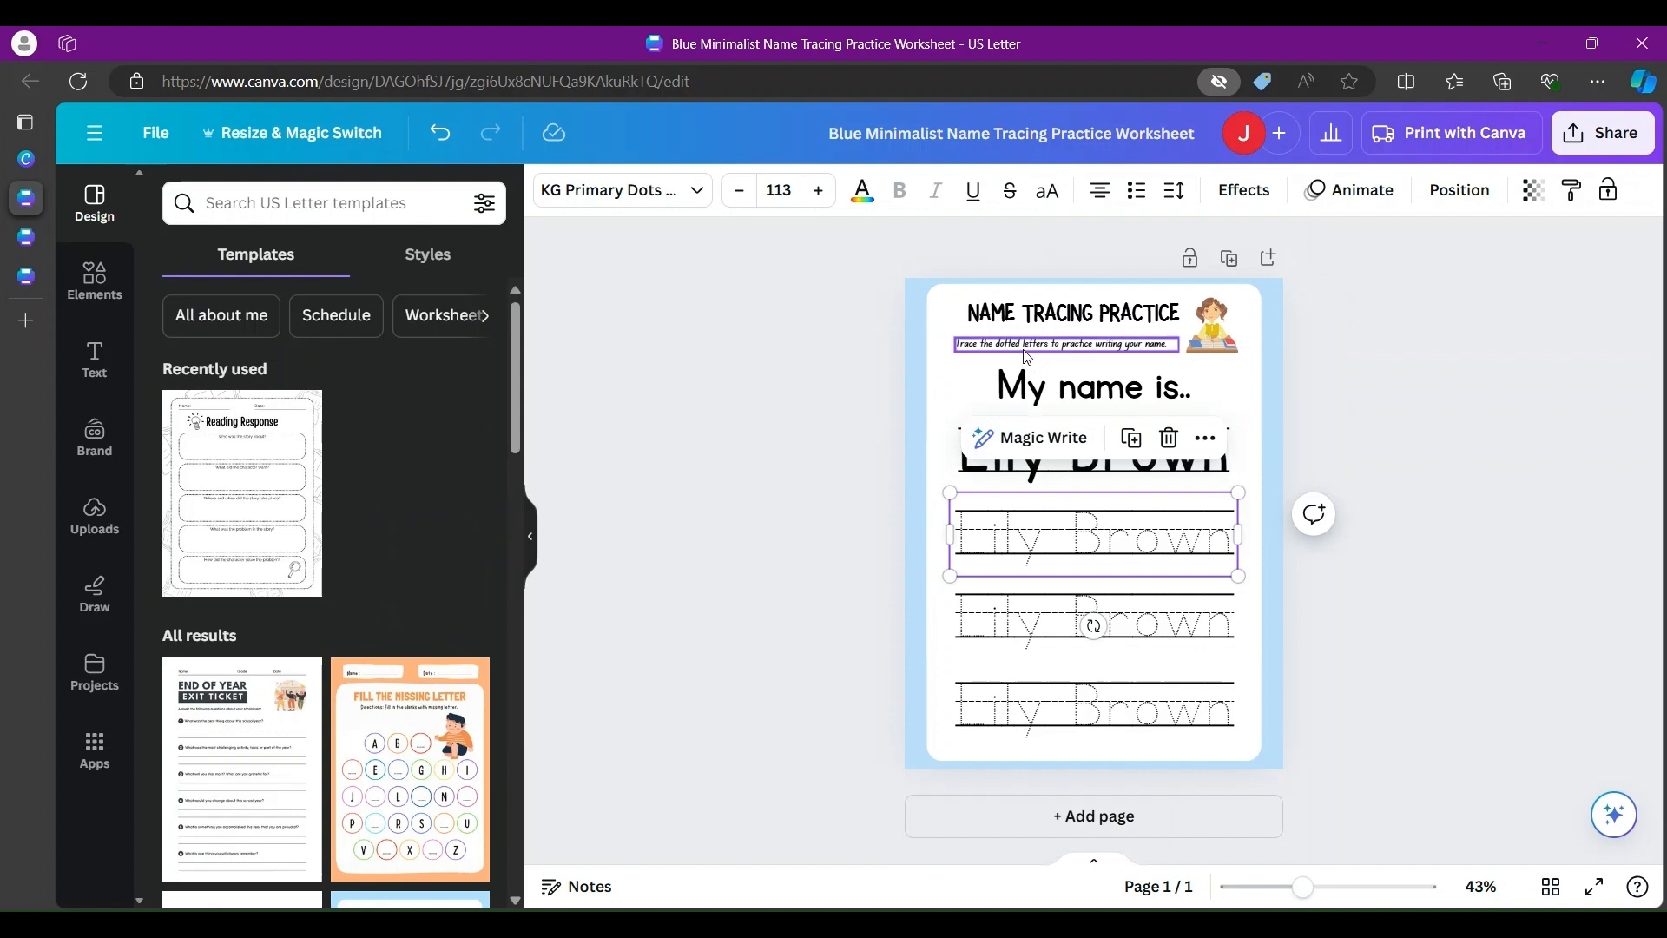
{"action": "double_click", "coordinate": [1077, 530]}
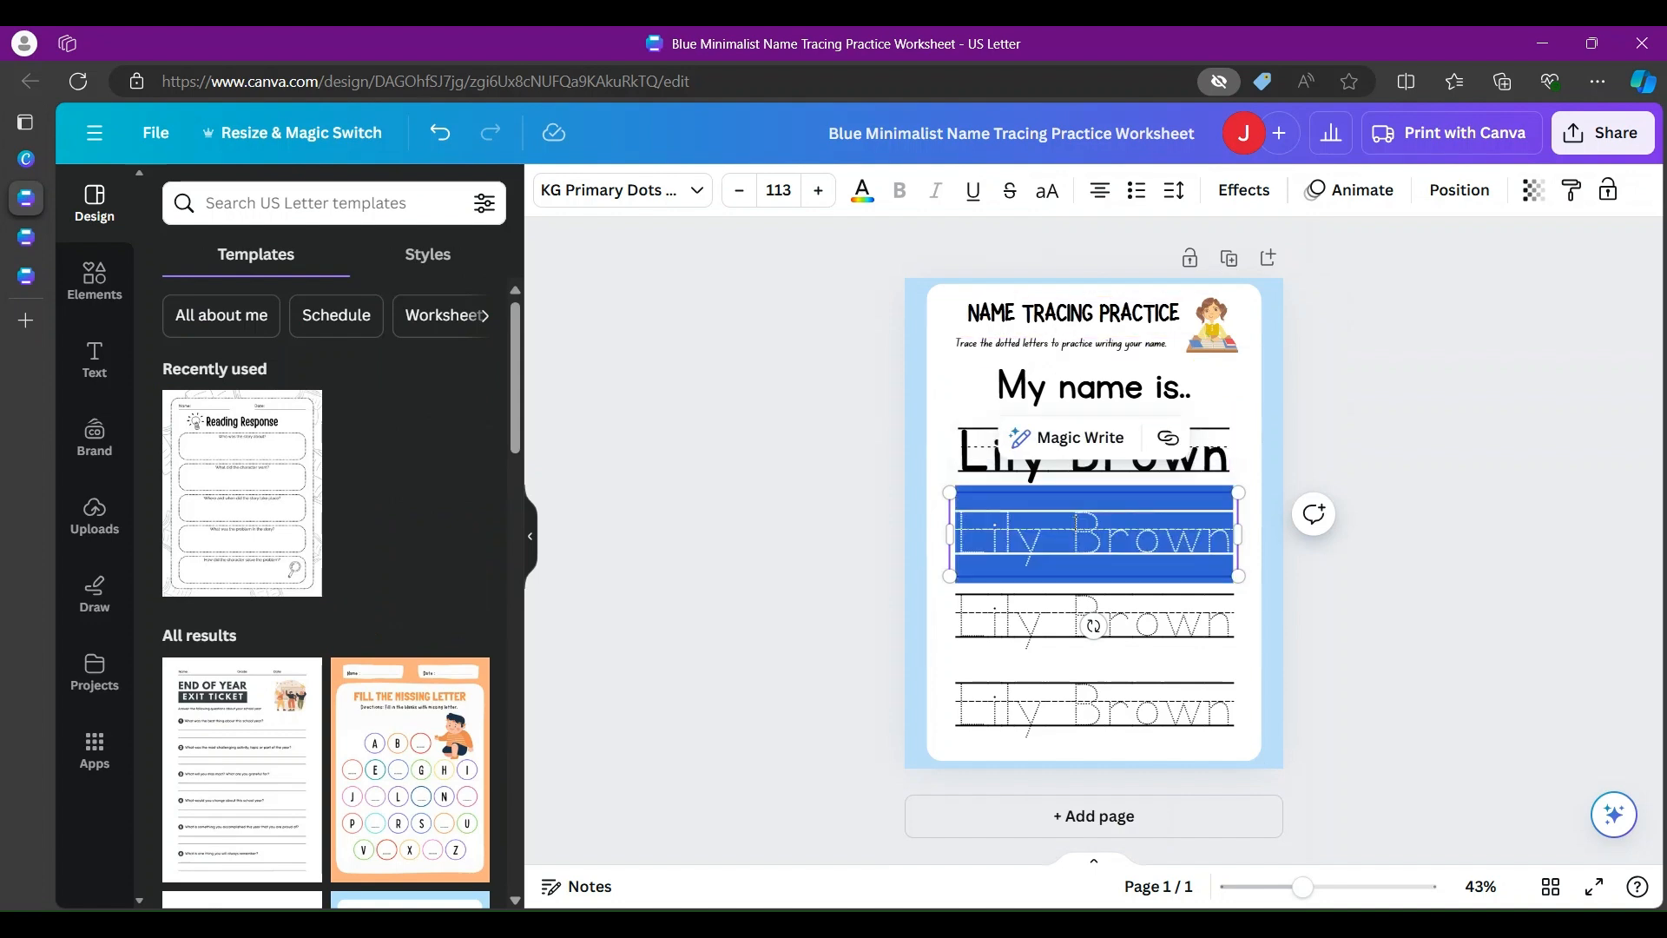
{"action": "left_click", "coordinate": [1007, 544]}
{"action": "left_click", "coordinate": [1037, 555]}
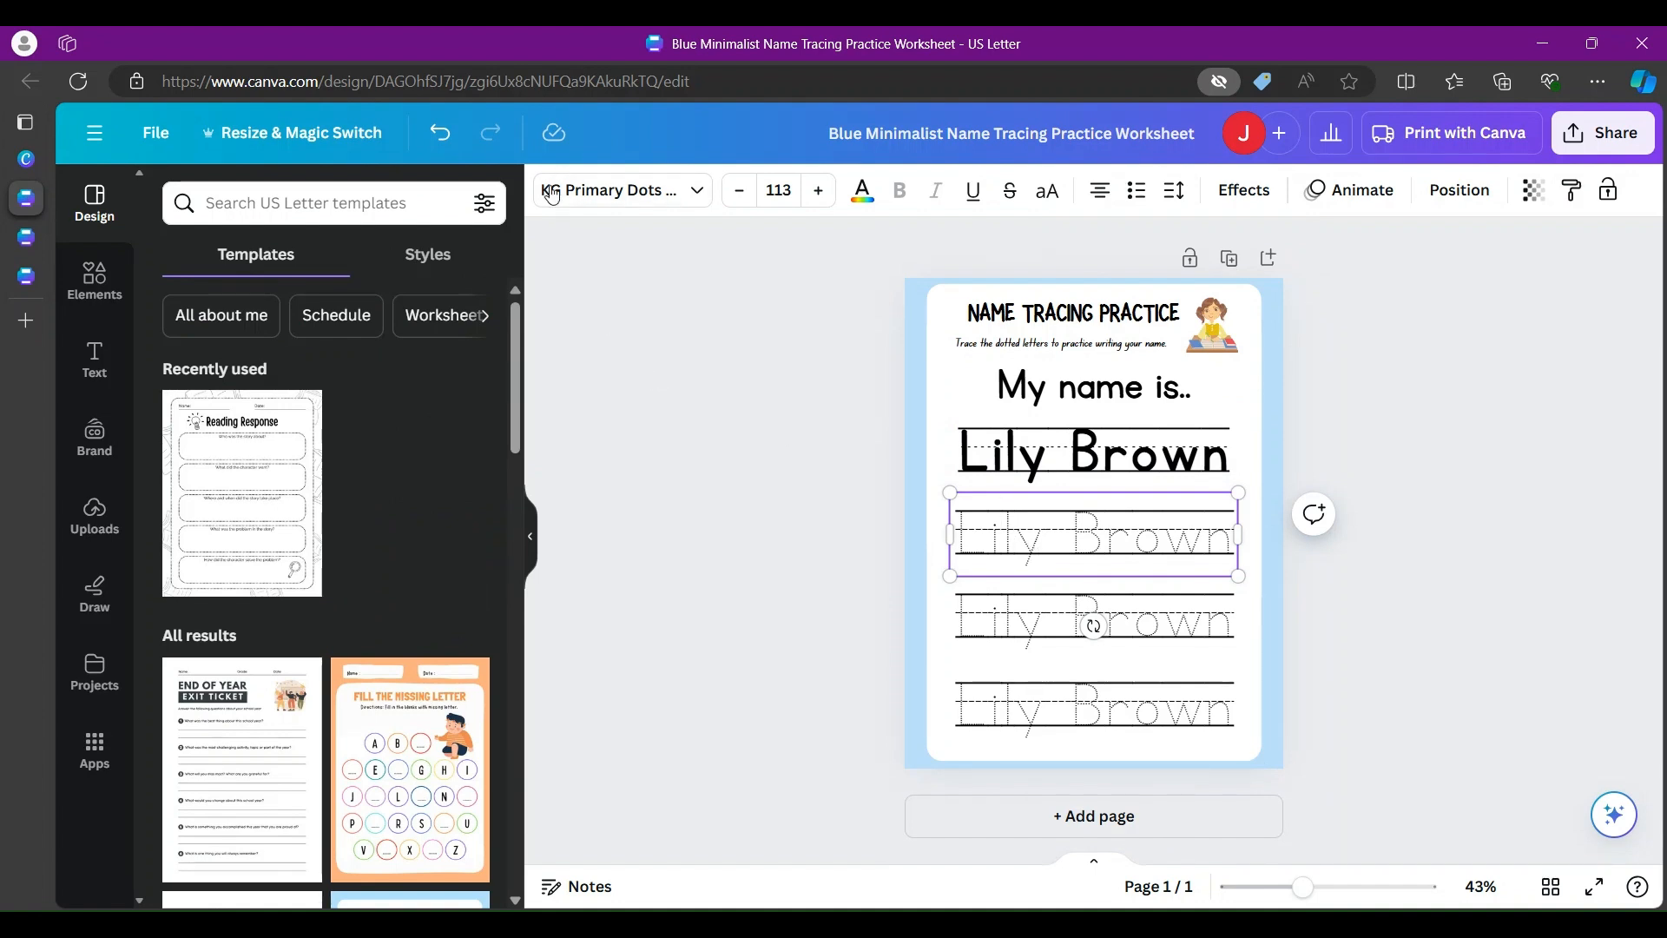
{"action": "left_click", "coordinate": [1073, 450]}
{"action": "left_click", "coordinate": [1062, 575]}
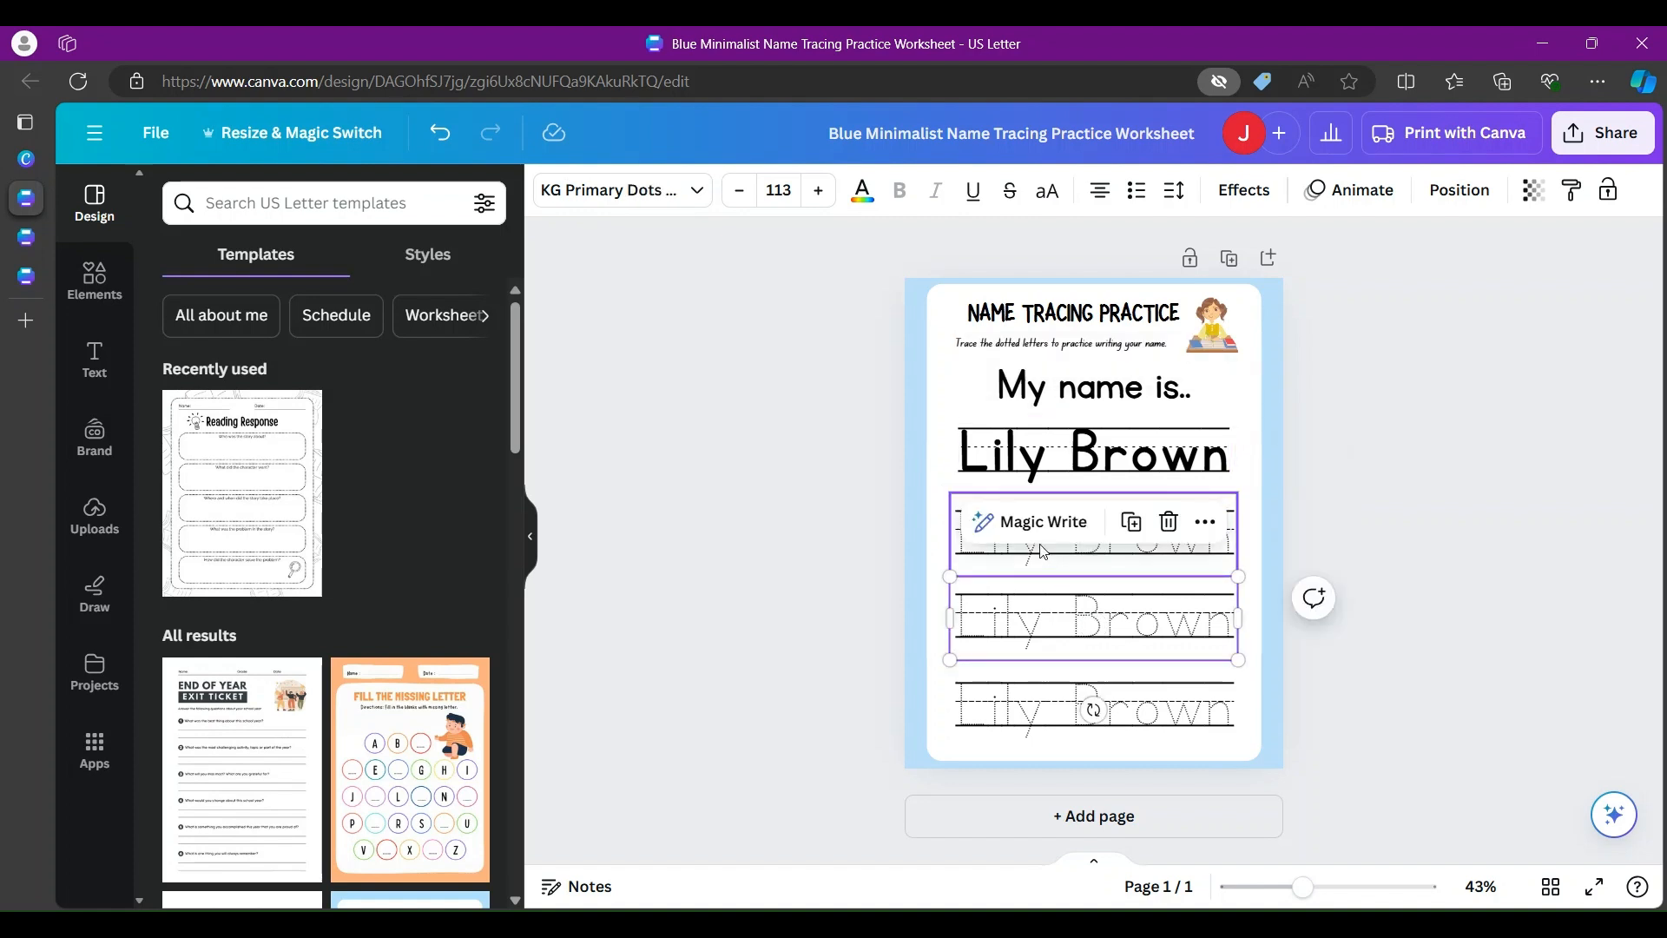
{"action": "left_click", "coordinate": [1043, 552]}
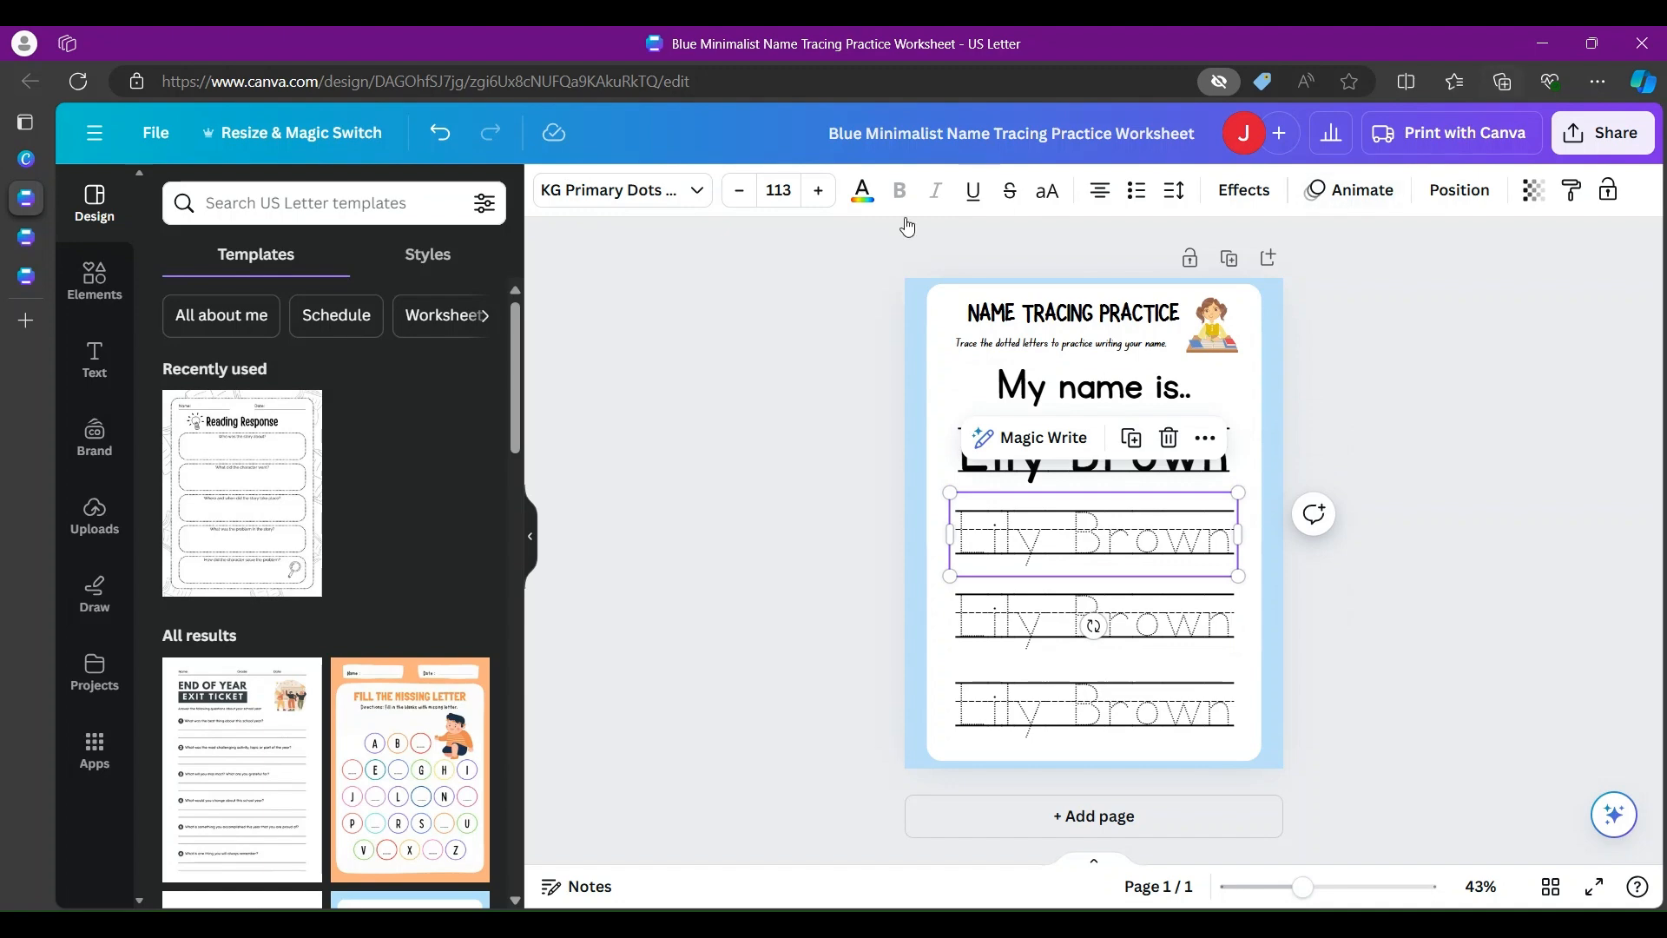
Step: Paste two copies of the dotted name line onto page 3 of the Morning Menu design and place one below the other
{"action": "left_click", "coordinate": [31, 279]}
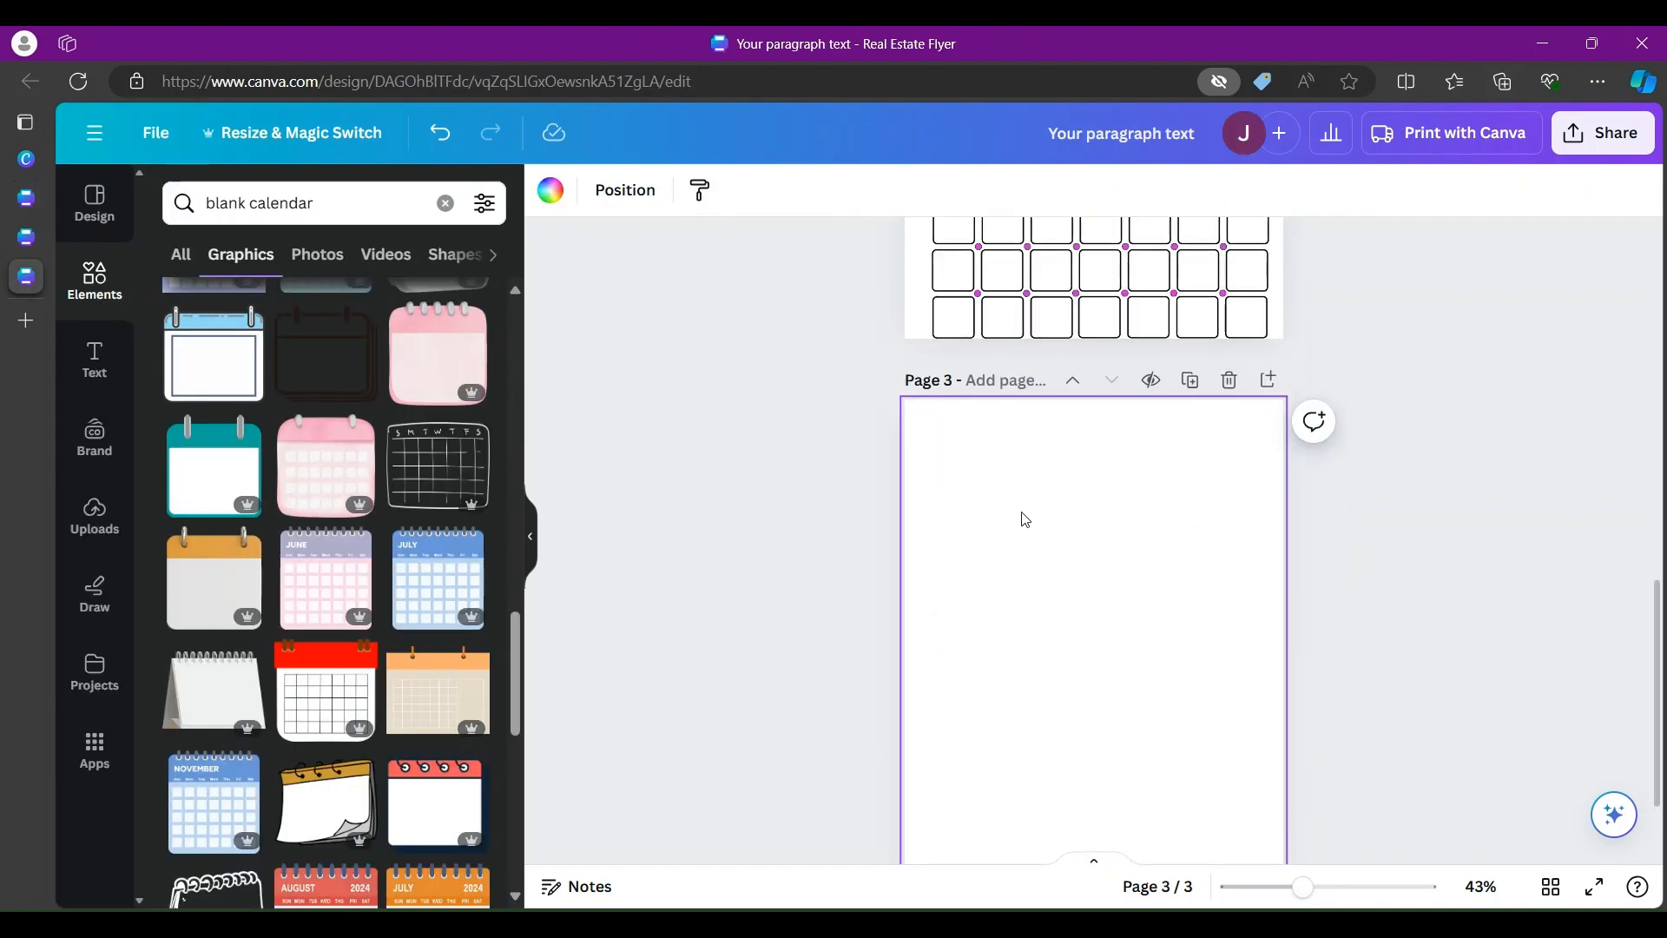
{"action": "right_click", "coordinate": [1011, 462]}
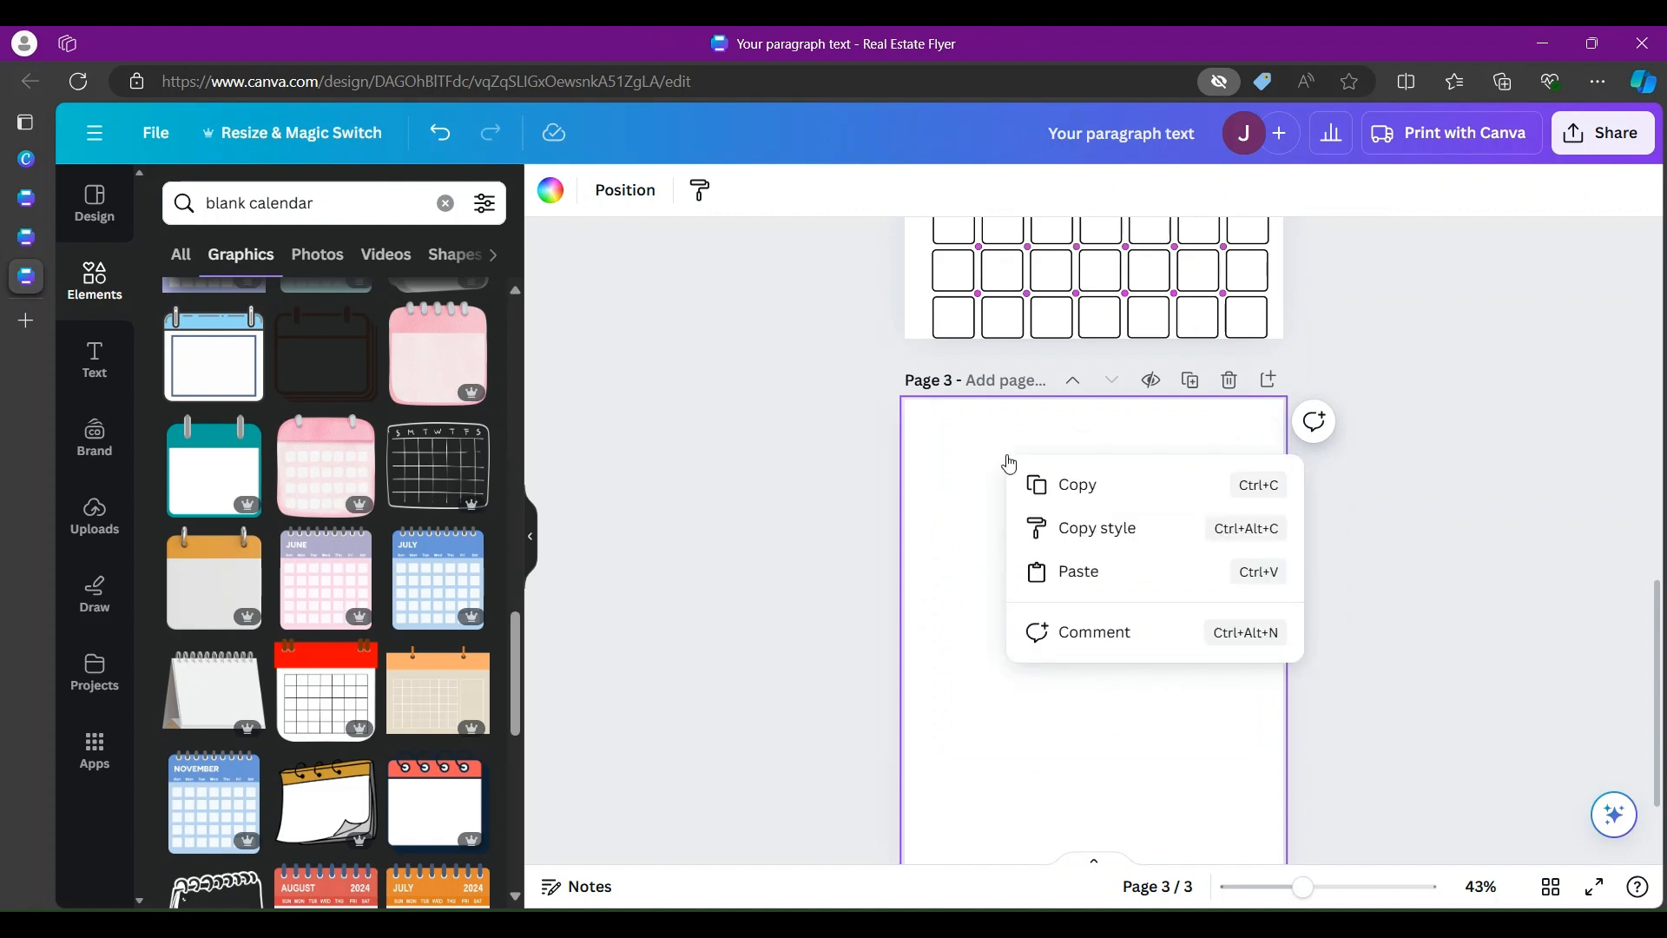
{"action": "right_click", "coordinate": [1009, 463]}
{"action": "left_click", "coordinate": [1389, 519]}
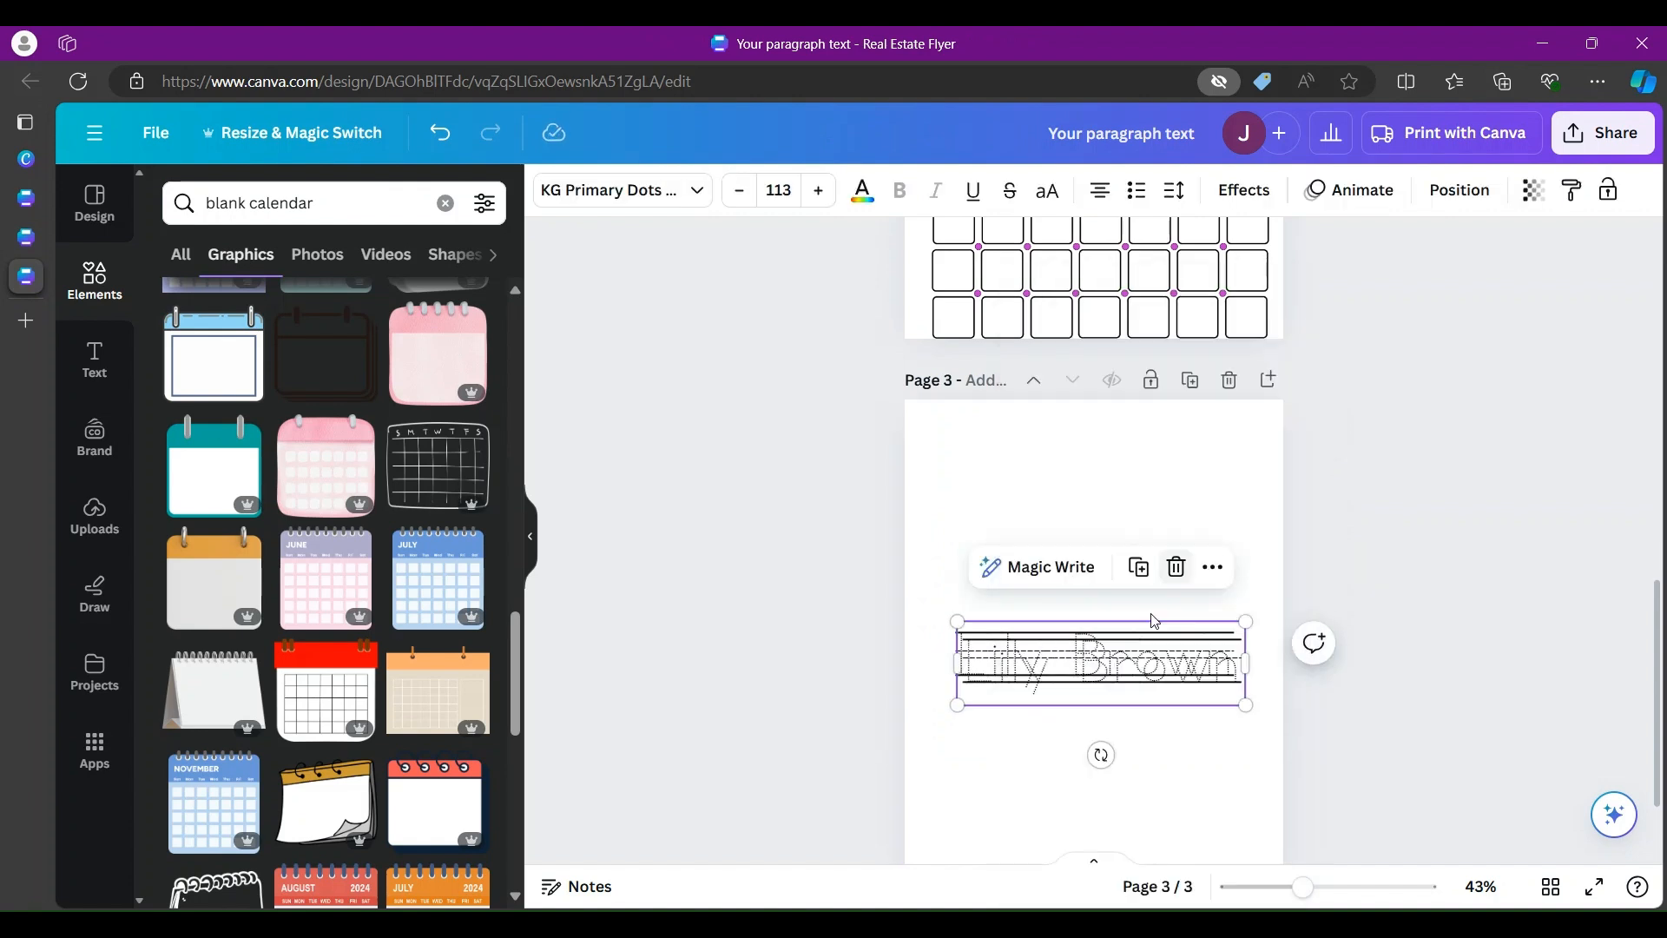
{"action": "left_click_drag", "start_coordinate": [1139, 652], "coordinate": [1140, 745]}
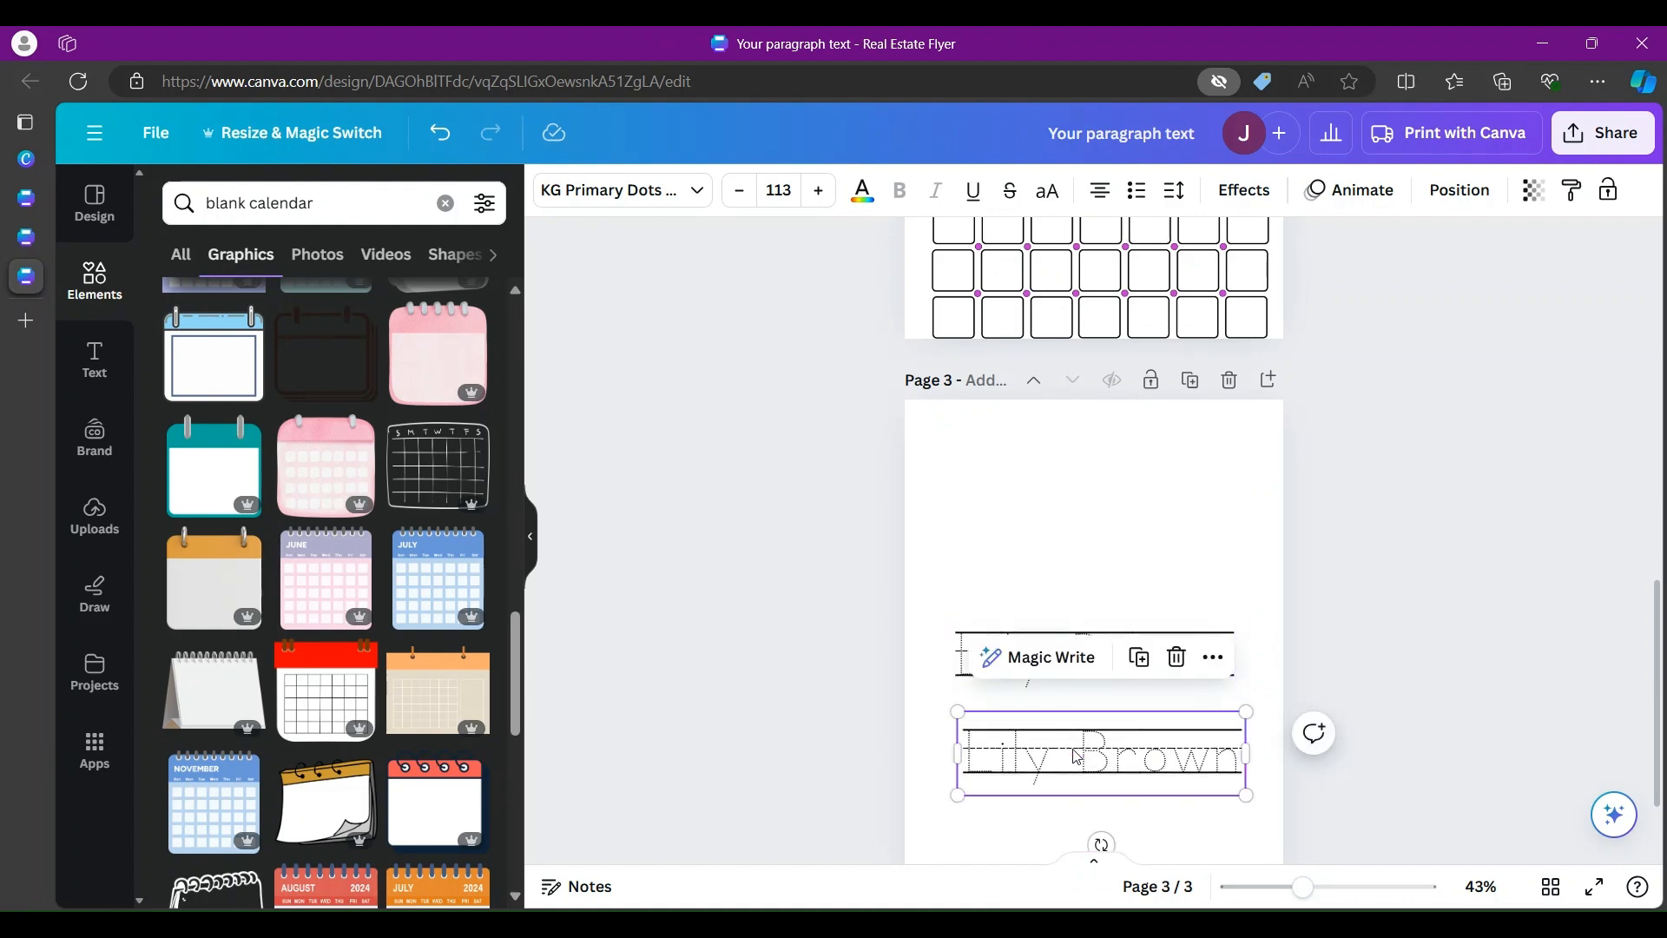
{"action": "left_click_drag", "start_coordinate": [1657, 677], "coordinate": [1655, 721]}
{"action": "left_click_drag", "start_coordinate": [1114, 641], "coordinate": [1108, 660]}
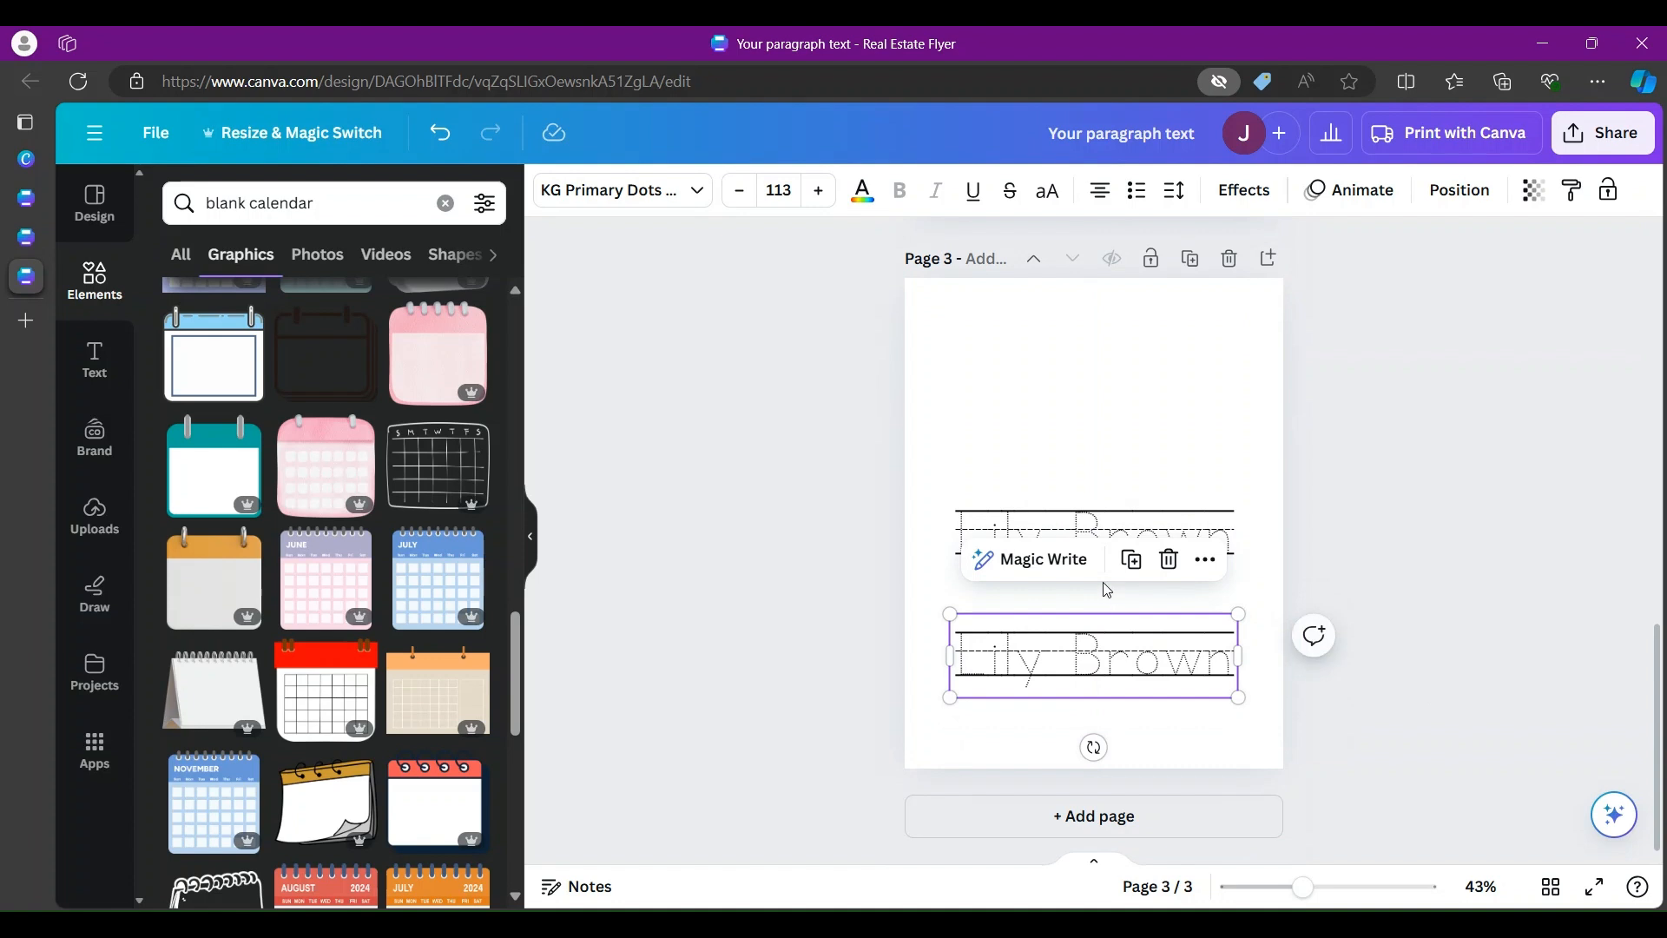
Step: Move the upper dotted name line down closer to the lower one on page 3
{"action": "left_click", "coordinate": [1097, 535]}
{"action": "left_click_drag", "start_coordinate": [1097, 535], "coordinate": [1093, 556]}
{"action": "left_click", "coordinate": [1072, 483]}
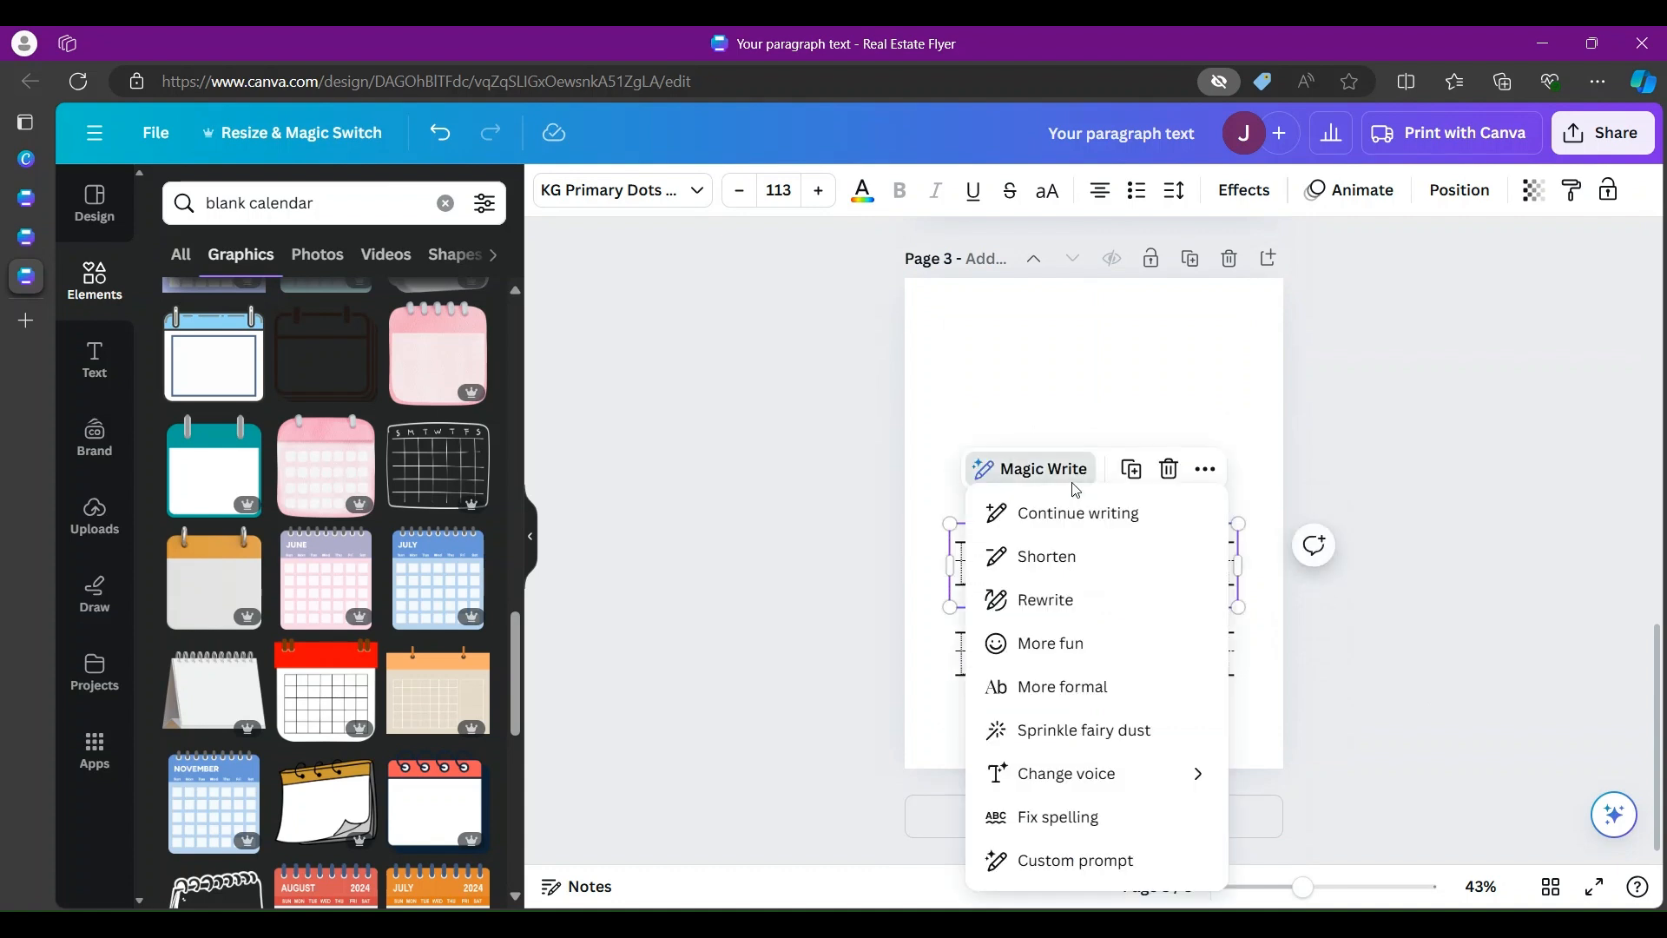
{"action": "left_click", "coordinate": [1093, 407]}
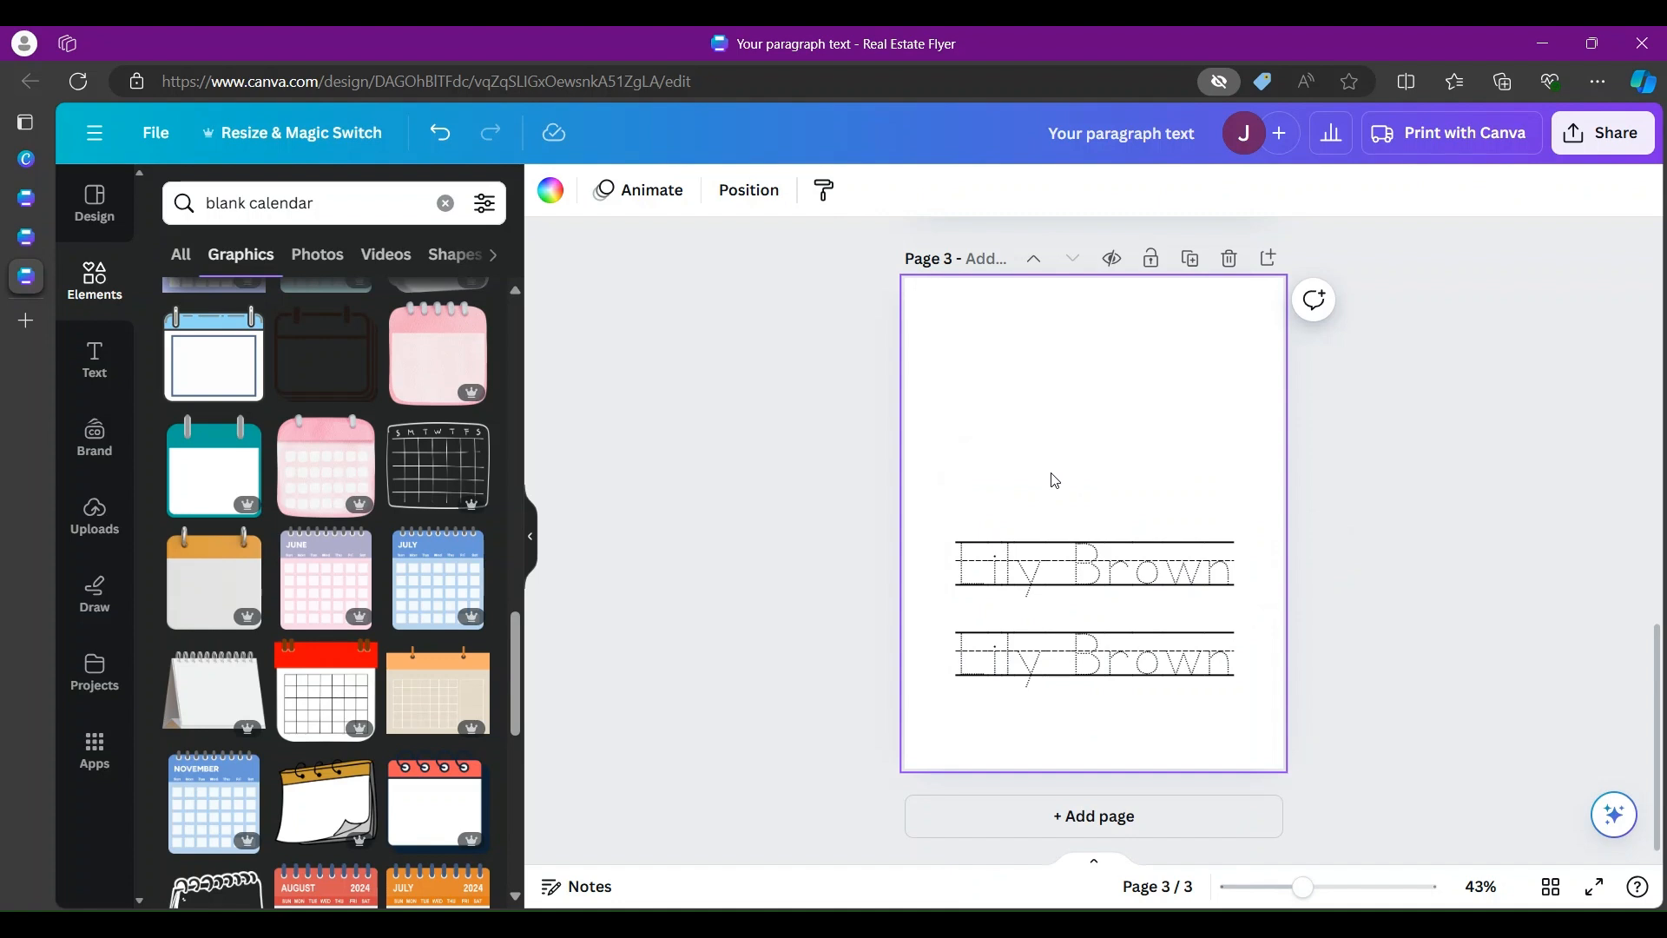
Step: Paste a third dotted name line on page 3 and arrange the three lines in a vertical stack
{"action": "key", "text": "ctrl+v"}
{"action": "left_click_drag", "start_coordinate": [1084, 536], "coordinate": [1104, 571]}
{"action": "left_click_drag", "start_coordinate": [1104, 571], "coordinate": [1104, 562]}
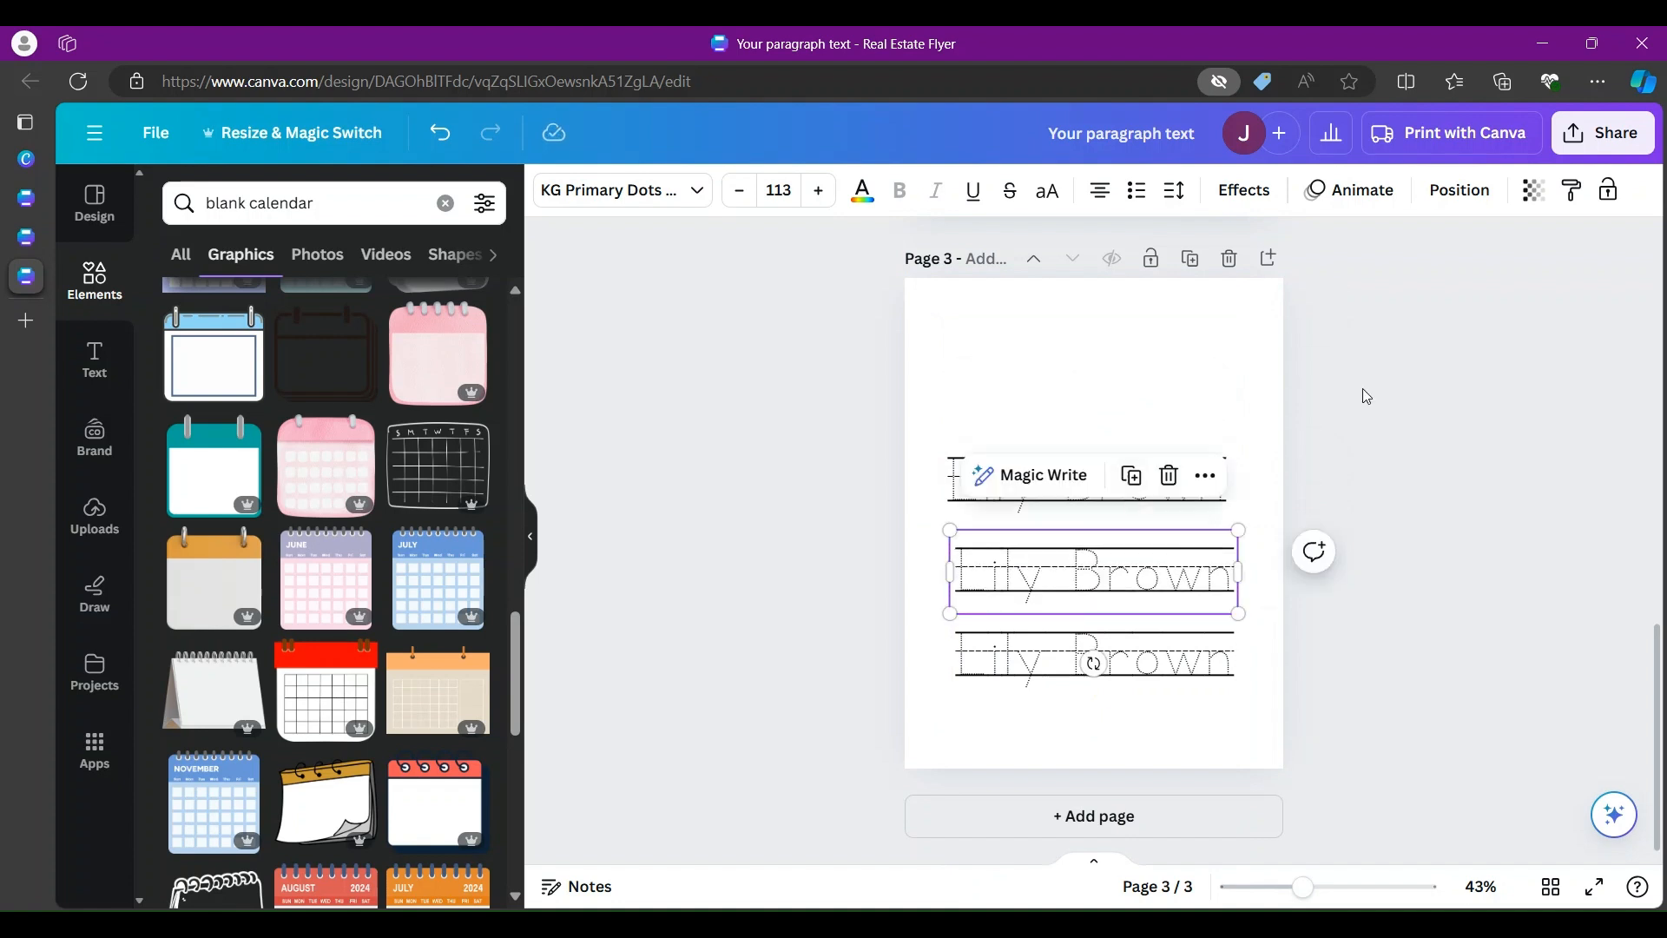
Step: Nudge the top and middle dotted name lines slightly downward to even out the stack's spacing
{"action": "left_click", "coordinate": [1397, 403]}
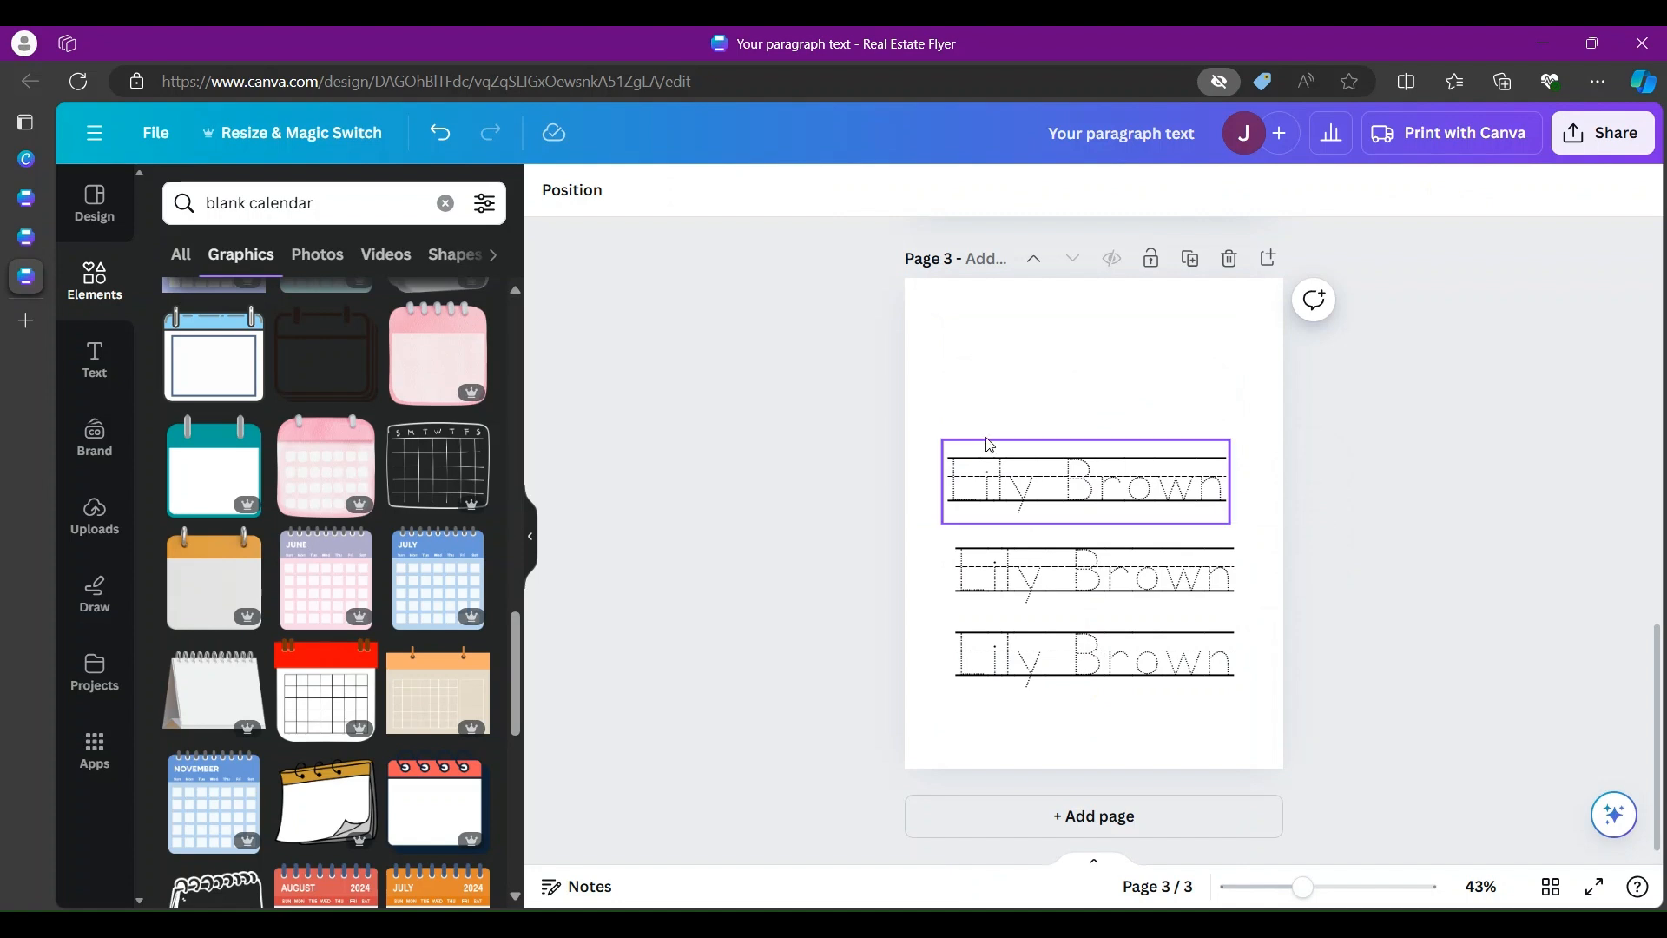
{"action": "left_click", "coordinate": [1028, 476]}
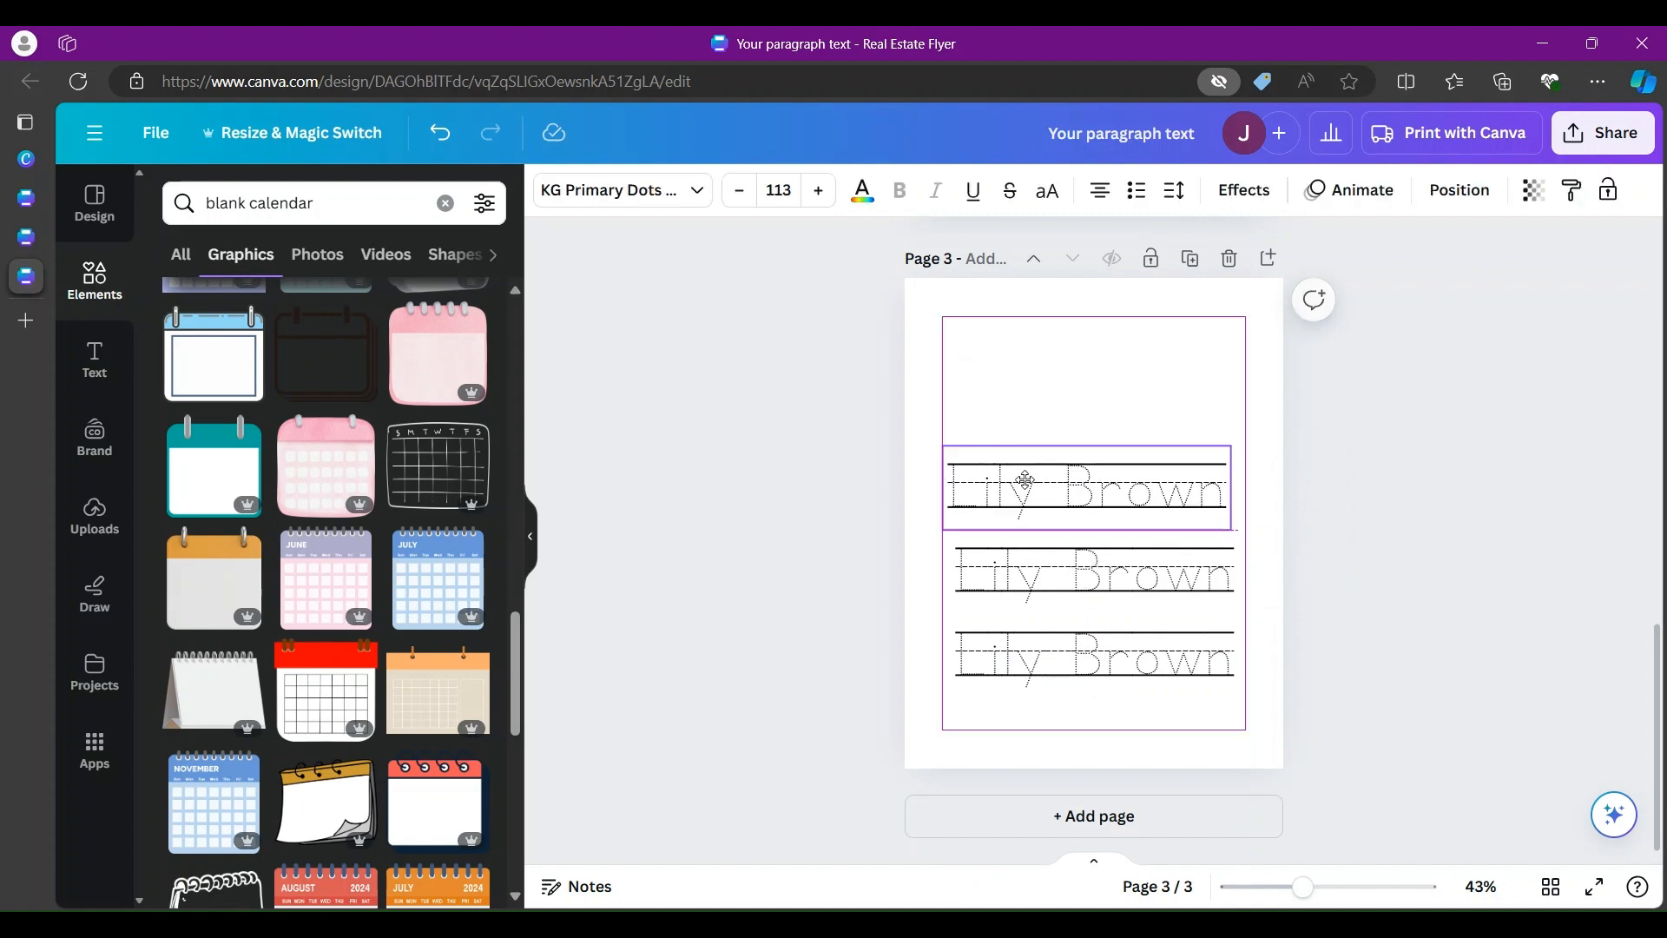
{"action": "left_click", "coordinate": [1115, 575]}
{"action": "left_click_drag", "start_coordinate": [1114, 580], "coordinate": [1115, 588]}
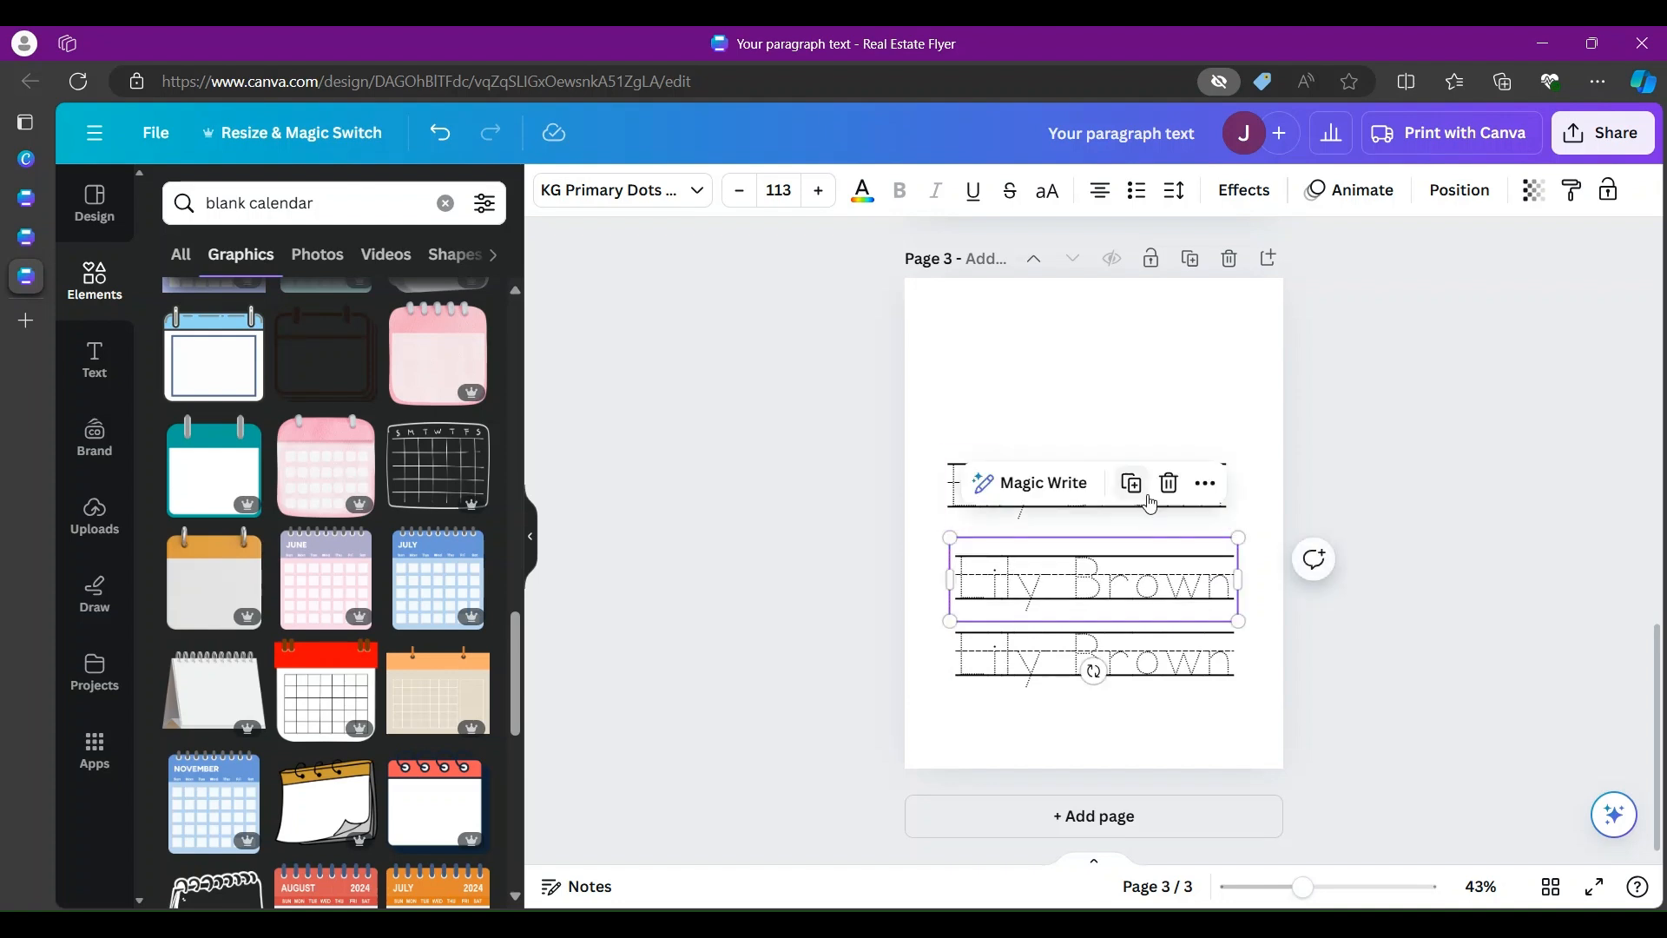
{"action": "left_click", "coordinate": [960, 477]}
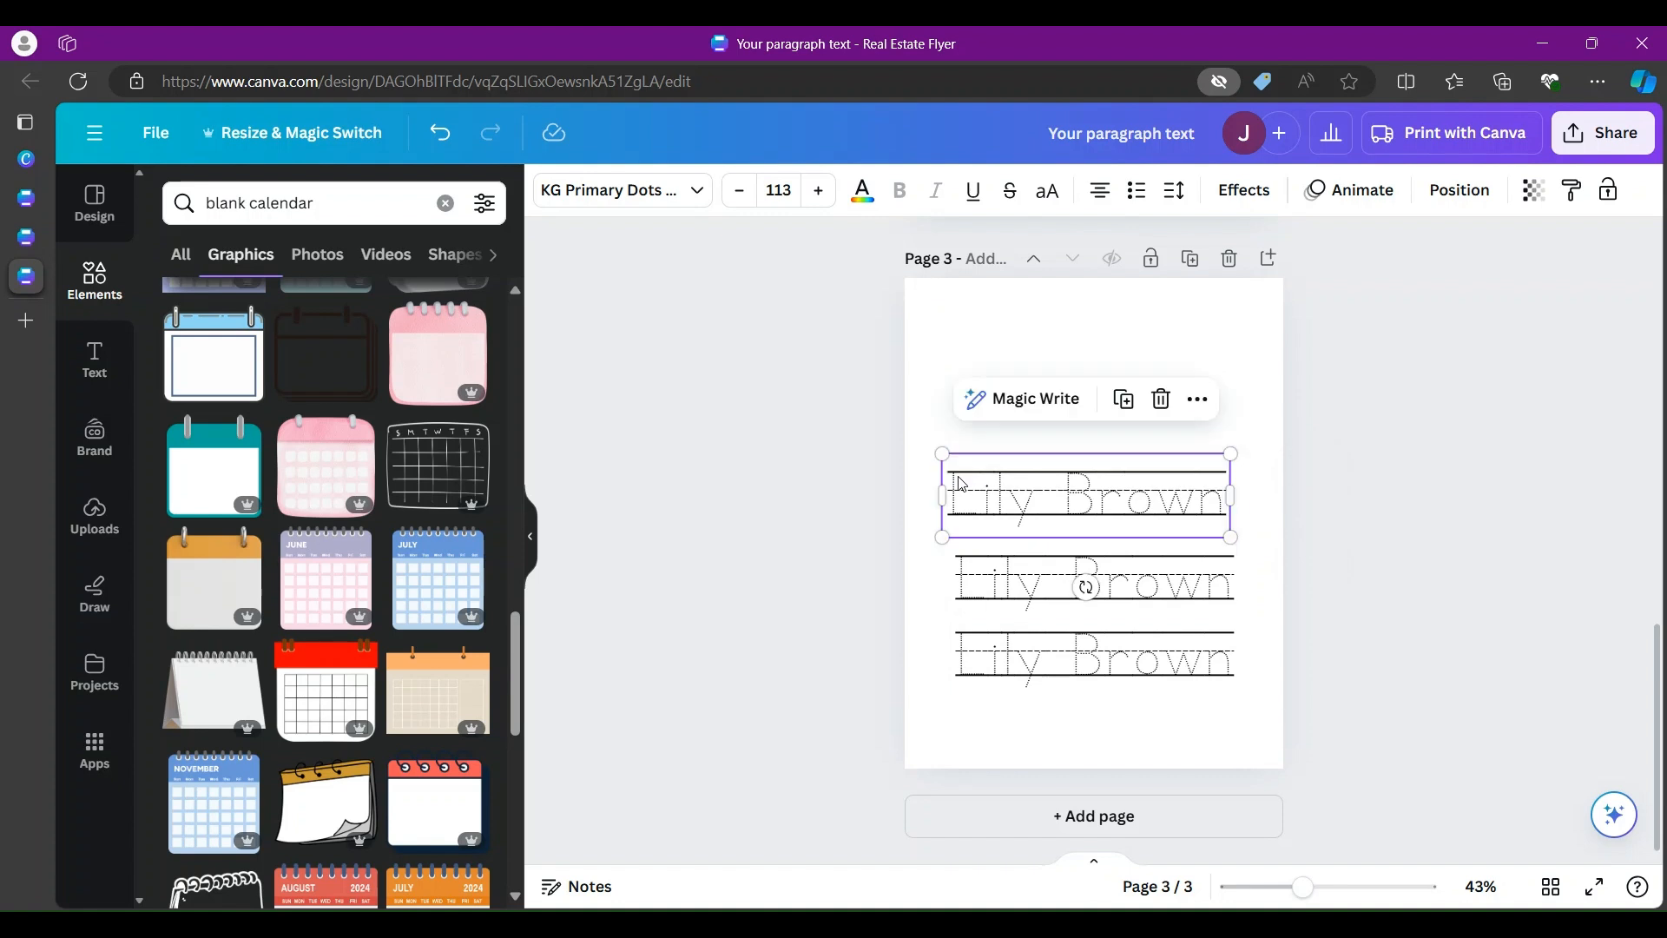
Step: Replace the top dotted line's text on page 3 with the child's name in capitals and widen its box to fit one line
{"action": "left_click", "coordinate": [1487, 396]}
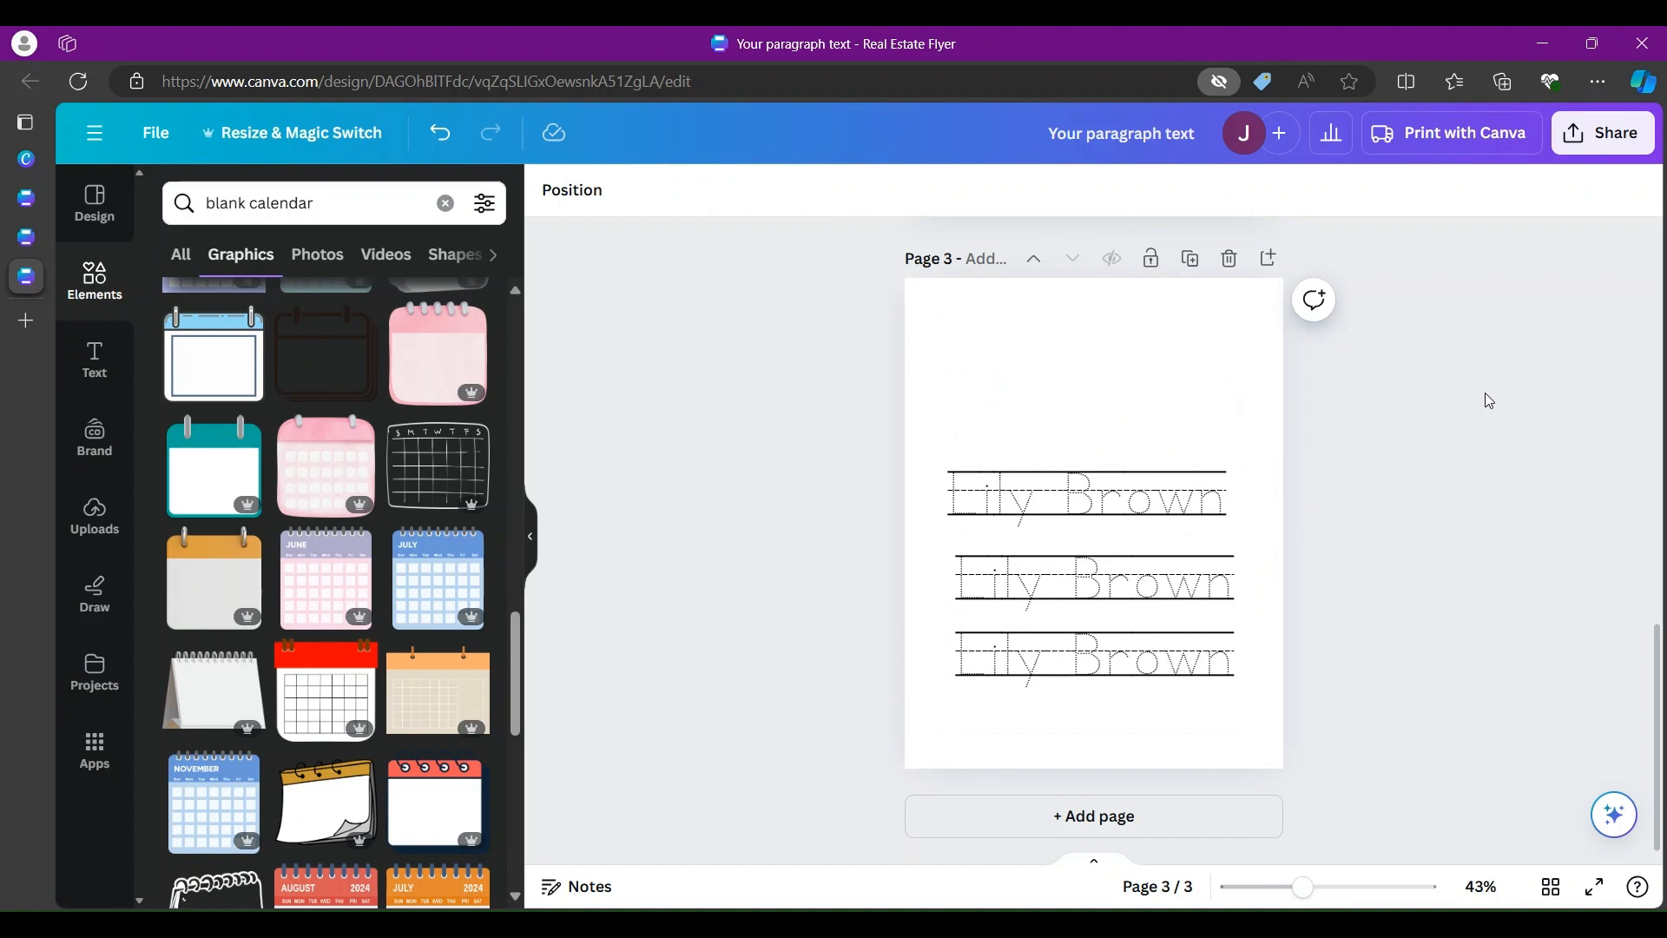
{"action": "left_click", "coordinate": [1221, 501]}
{"action": "left_click", "coordinate": [1221, 501]}
{"action": "left_click", "coordinate": [1227, 496]}
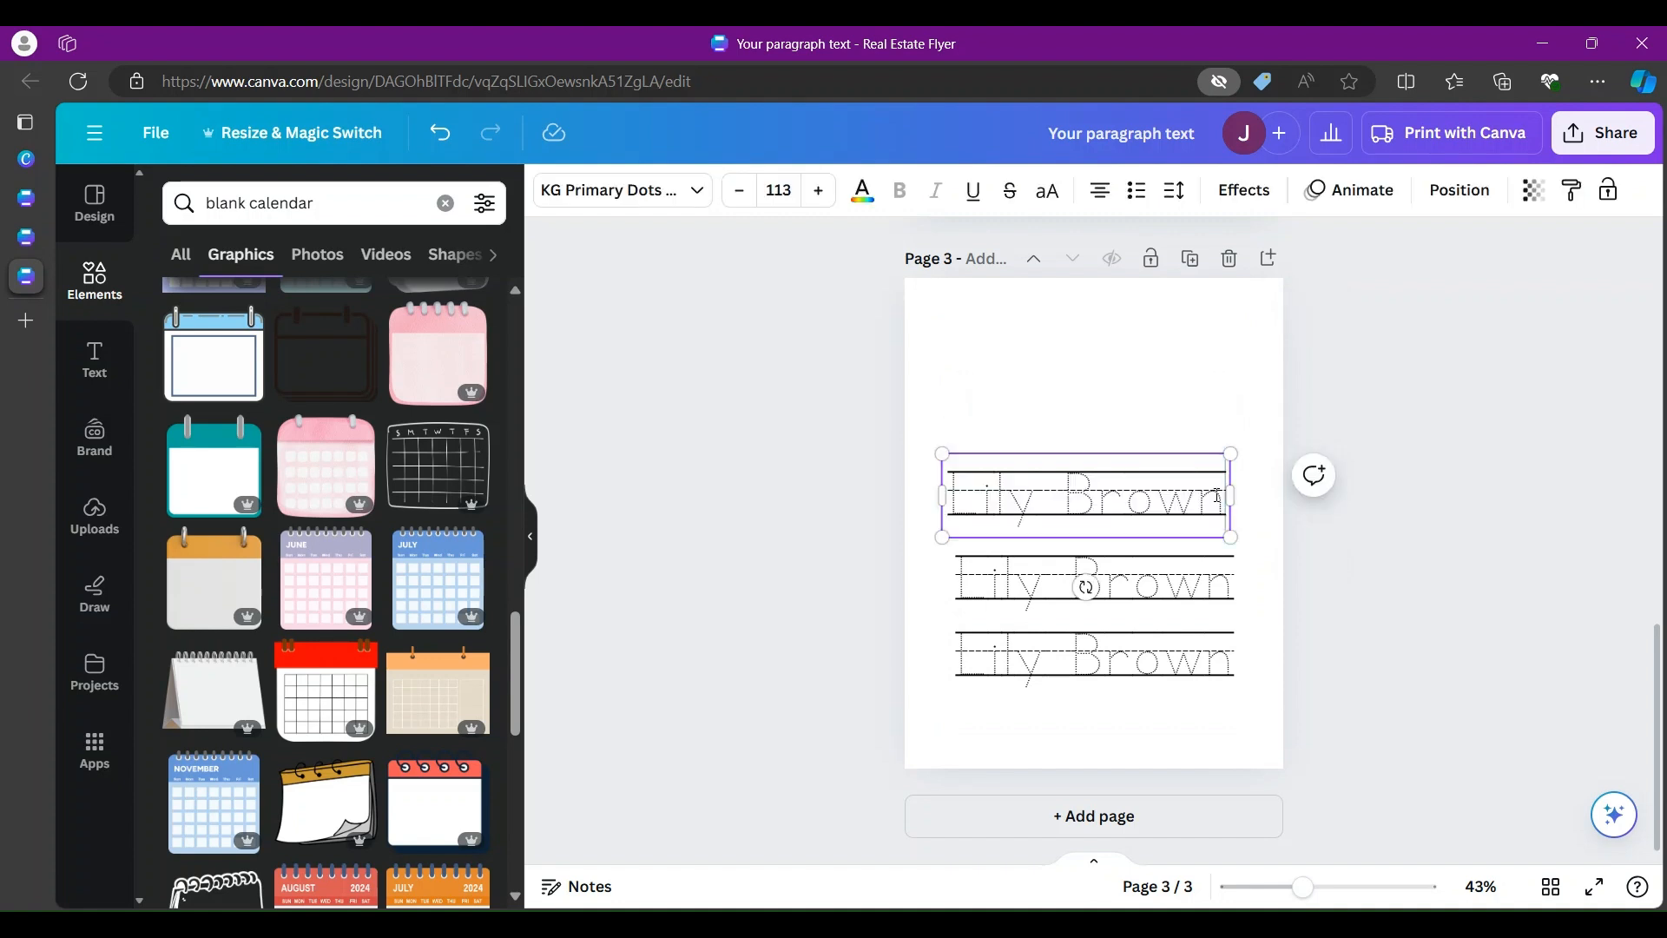
{"action": "key", "text": "BackSpace"}
{"action": "key", "text": "BackSpace"}
{"action": "key", "text": "BackSpace"}
{"action": "key", "text": "BackSpace"}
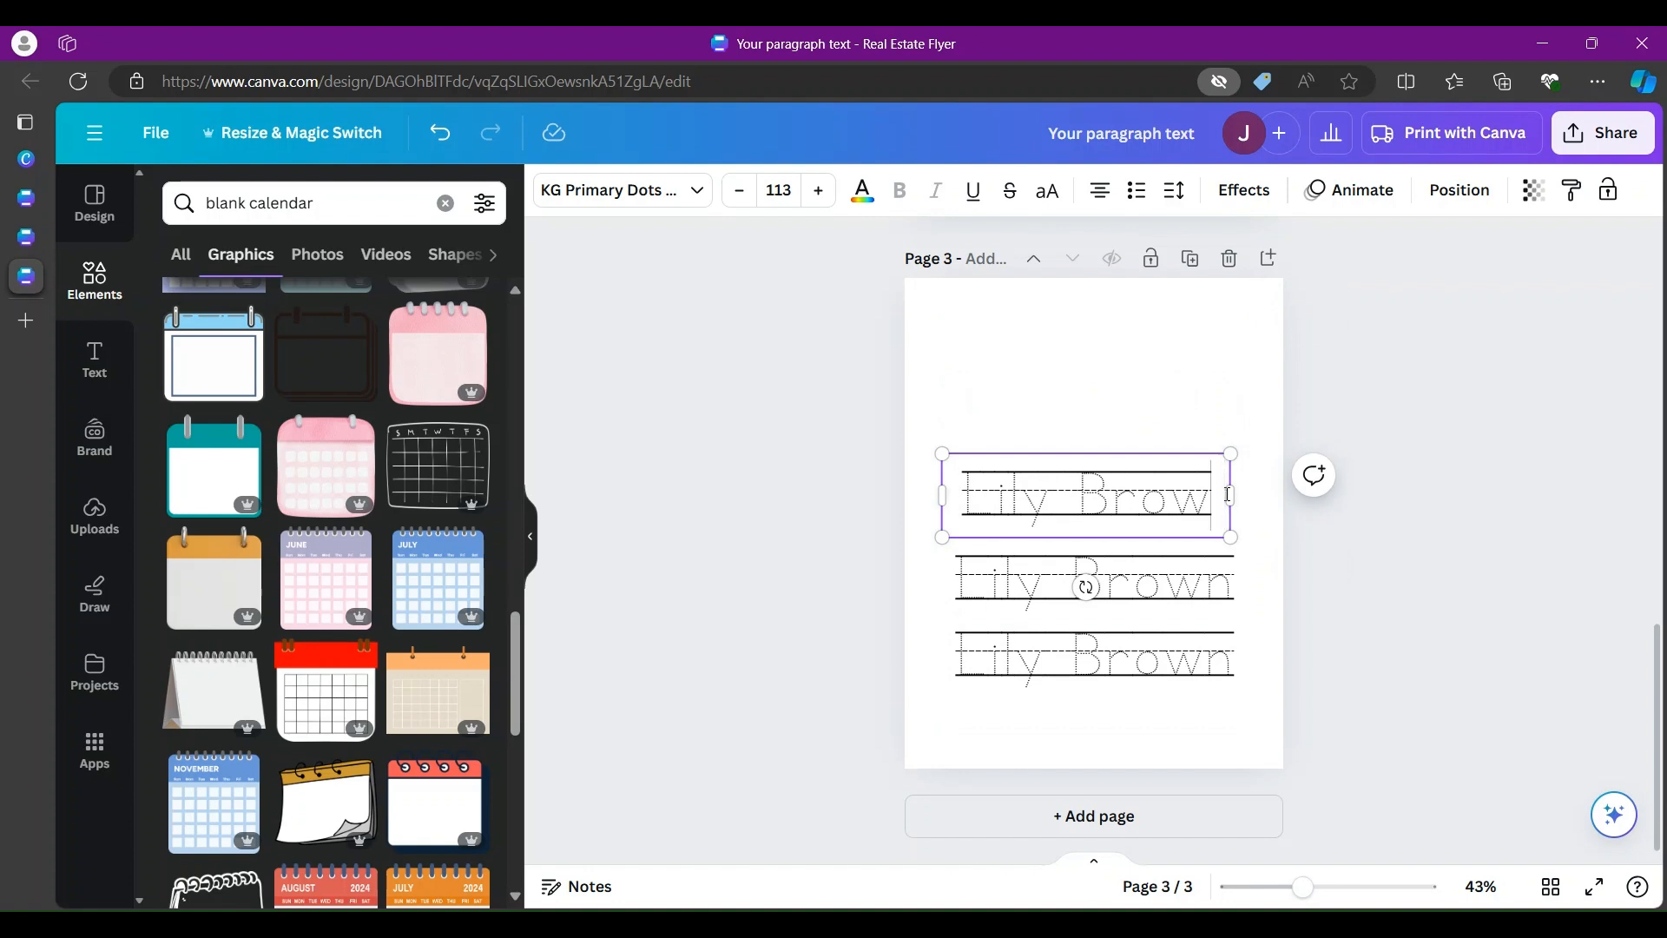
{"action": "key", "text": "BackSpace"}
{"action": "key", "text": "BackSpace"}
{"action": "key", "text": "BackSpace"}
{"action": "key", "text": "BackSpace"}
{"action": "key", "text": "BackSpace"}
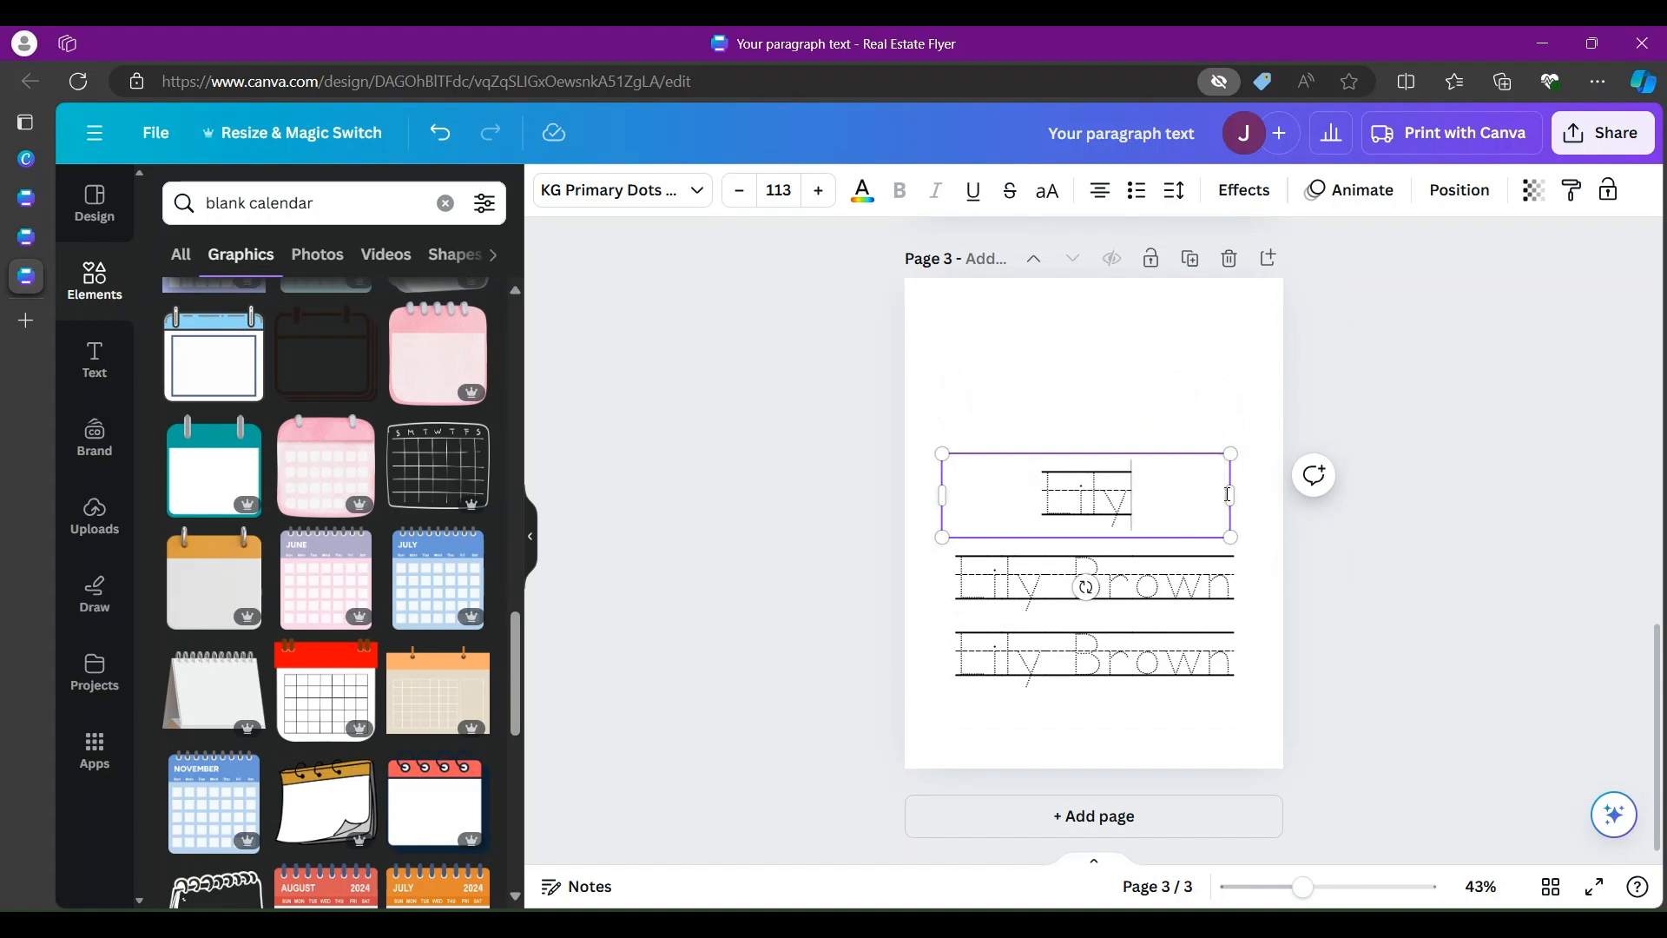
{"action": "key", "text": "BackSpace"}
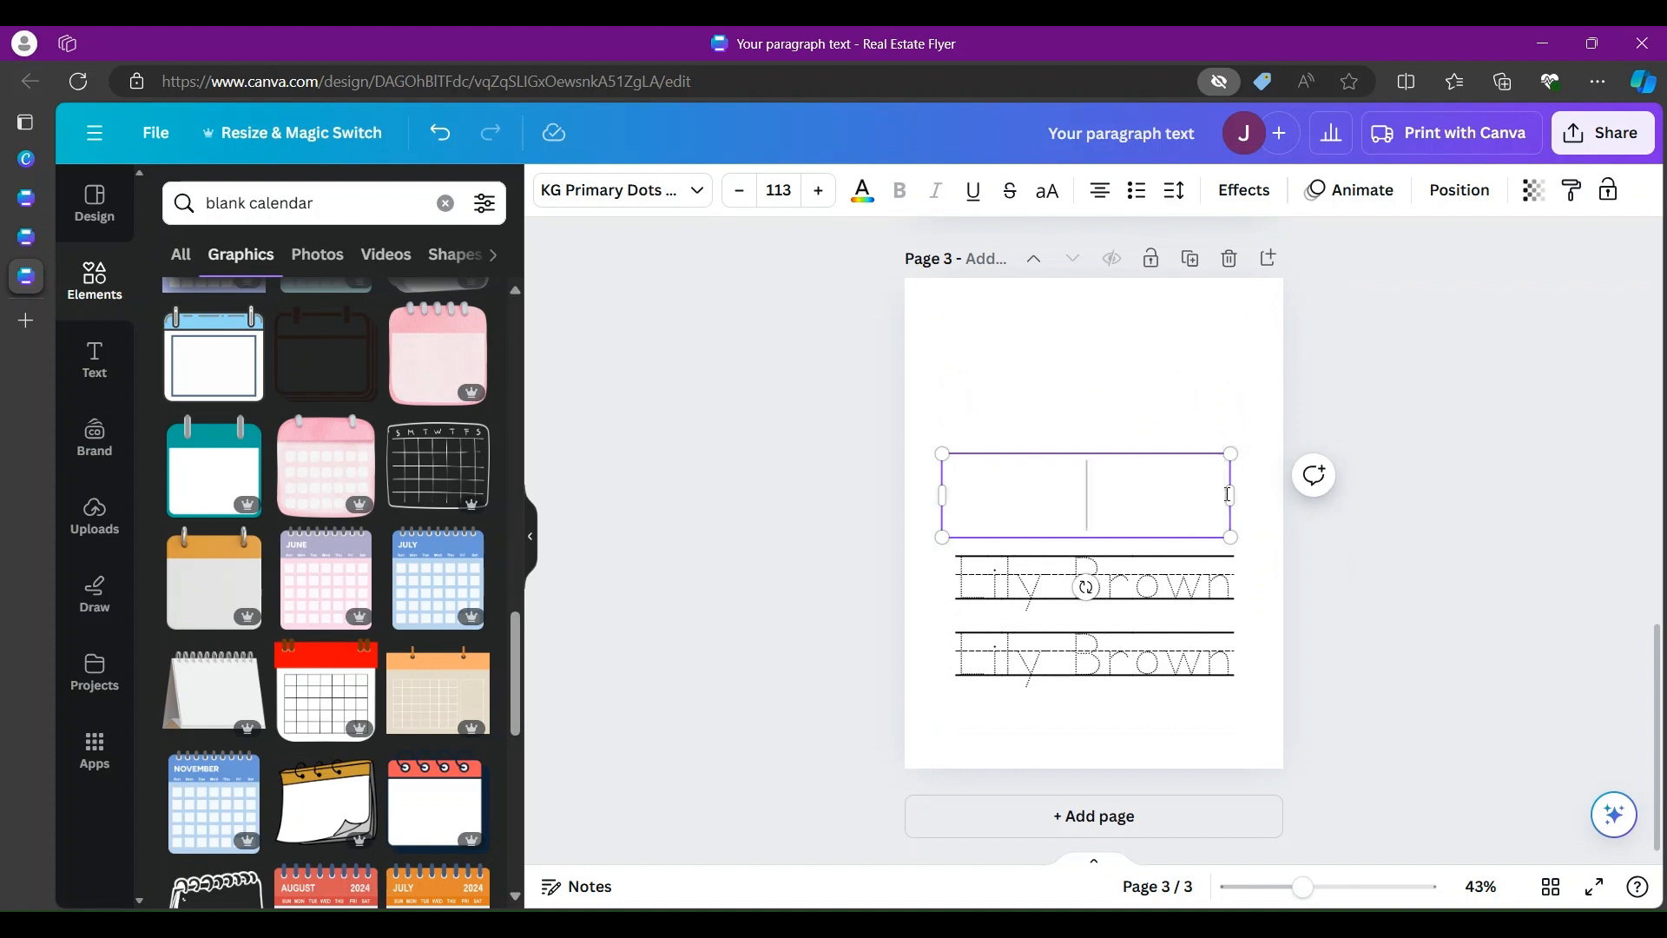
{"action": "type", "text": "EART"}
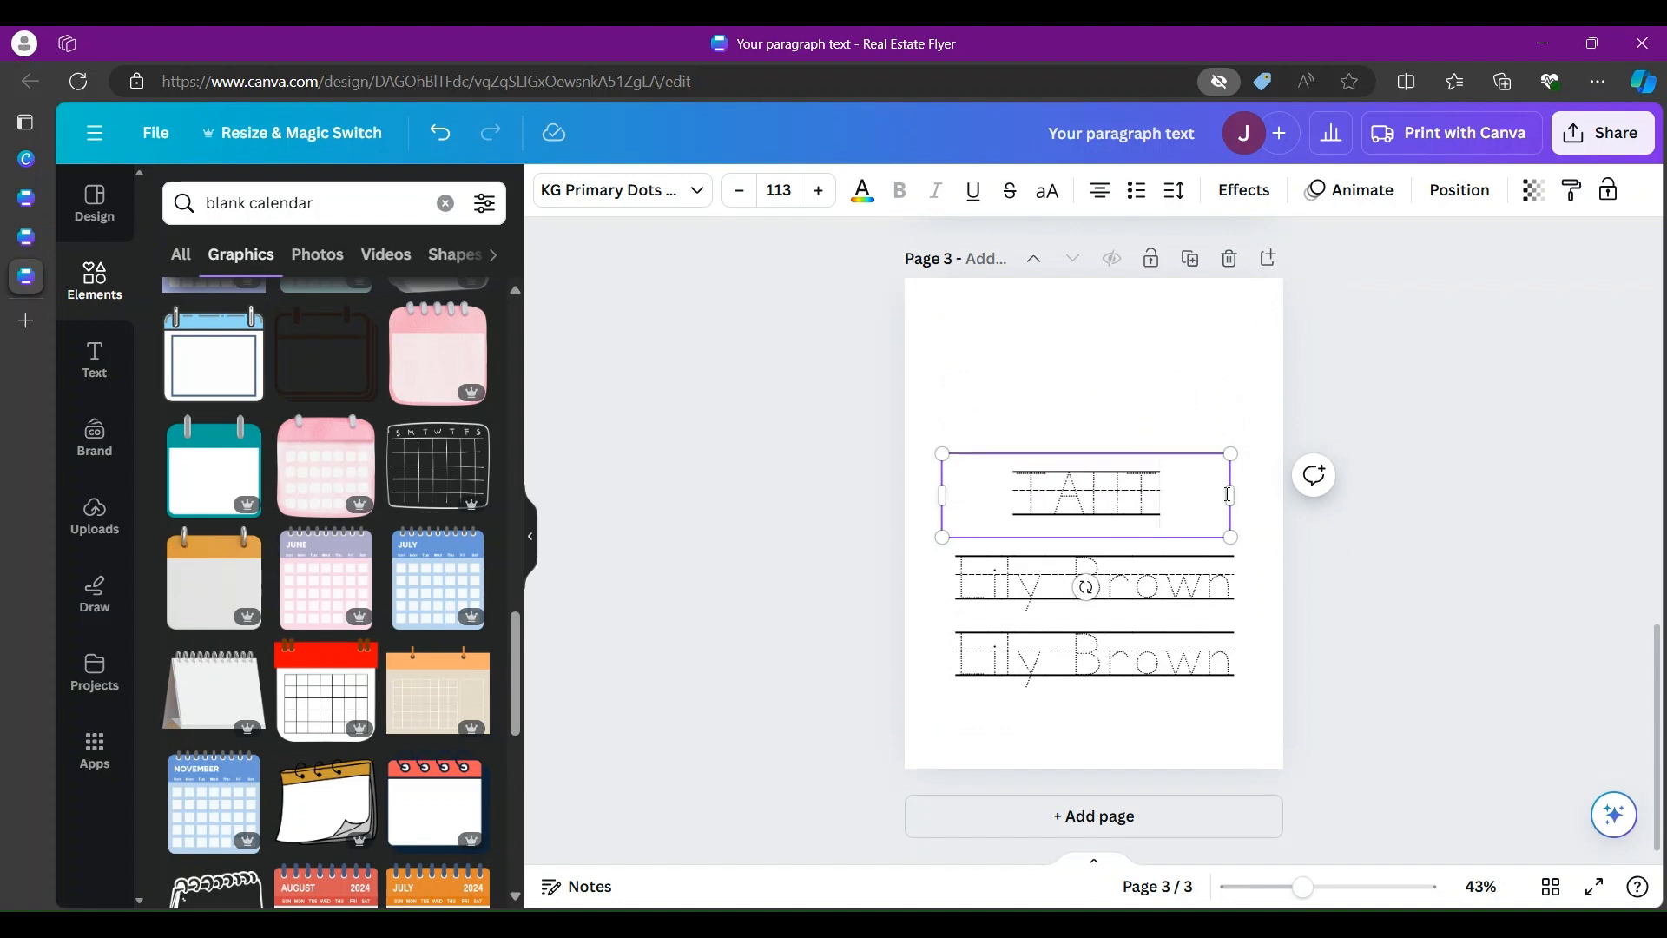
{"action": "type", "text": "H"}
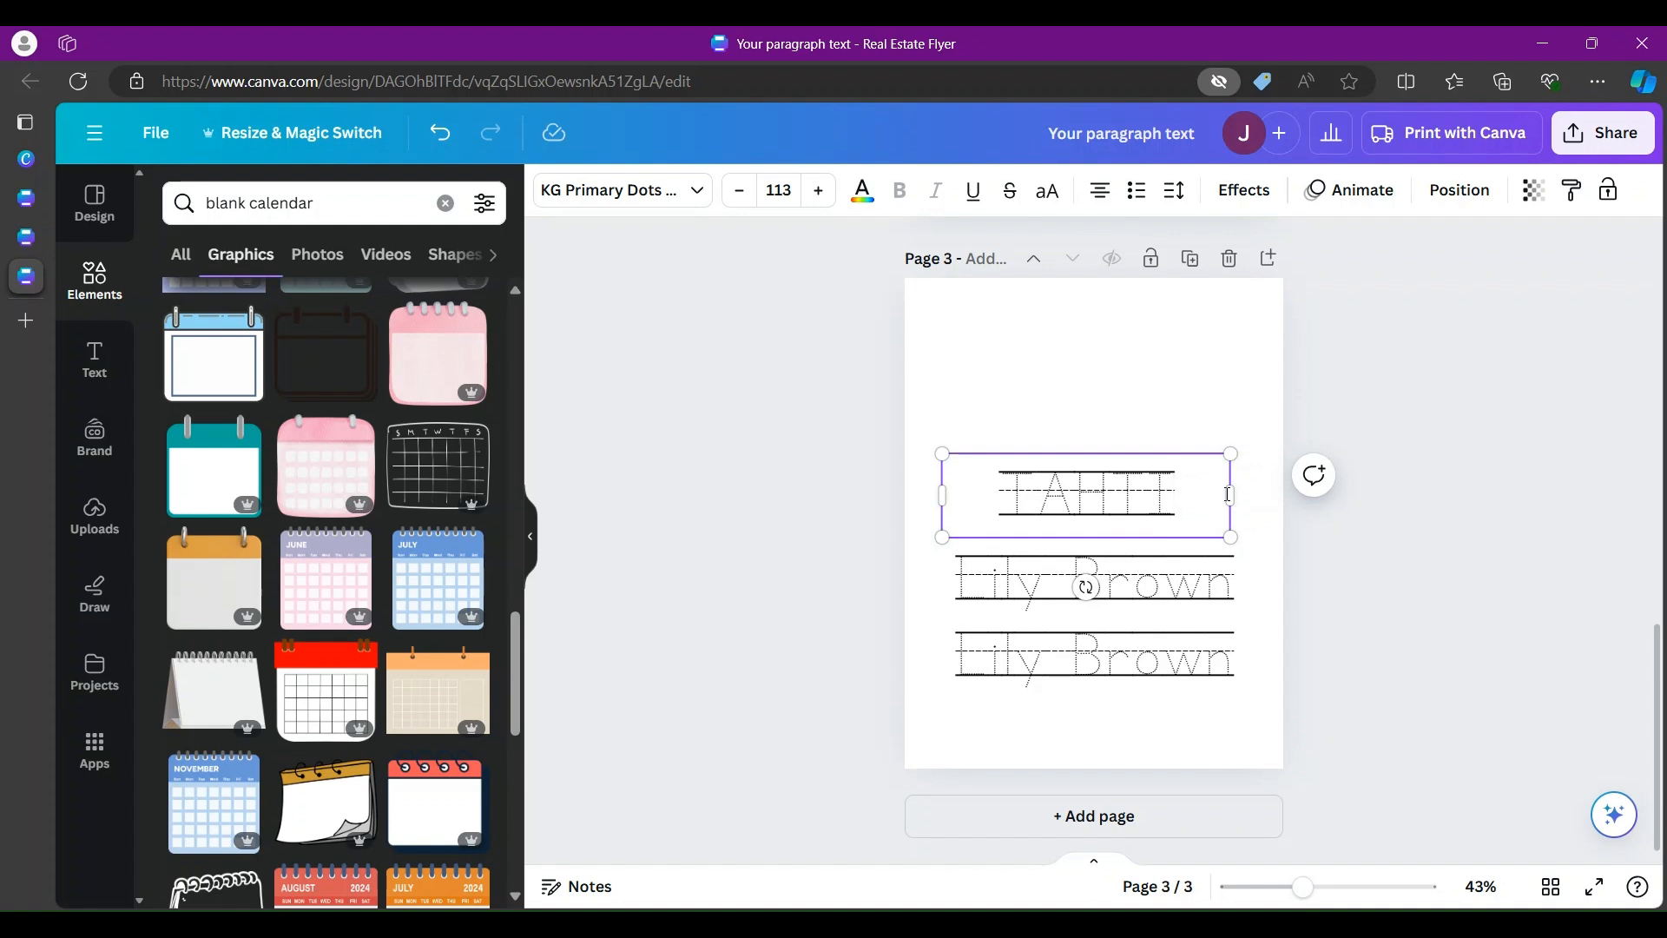
{"action": "type", "text": "ANNA"}
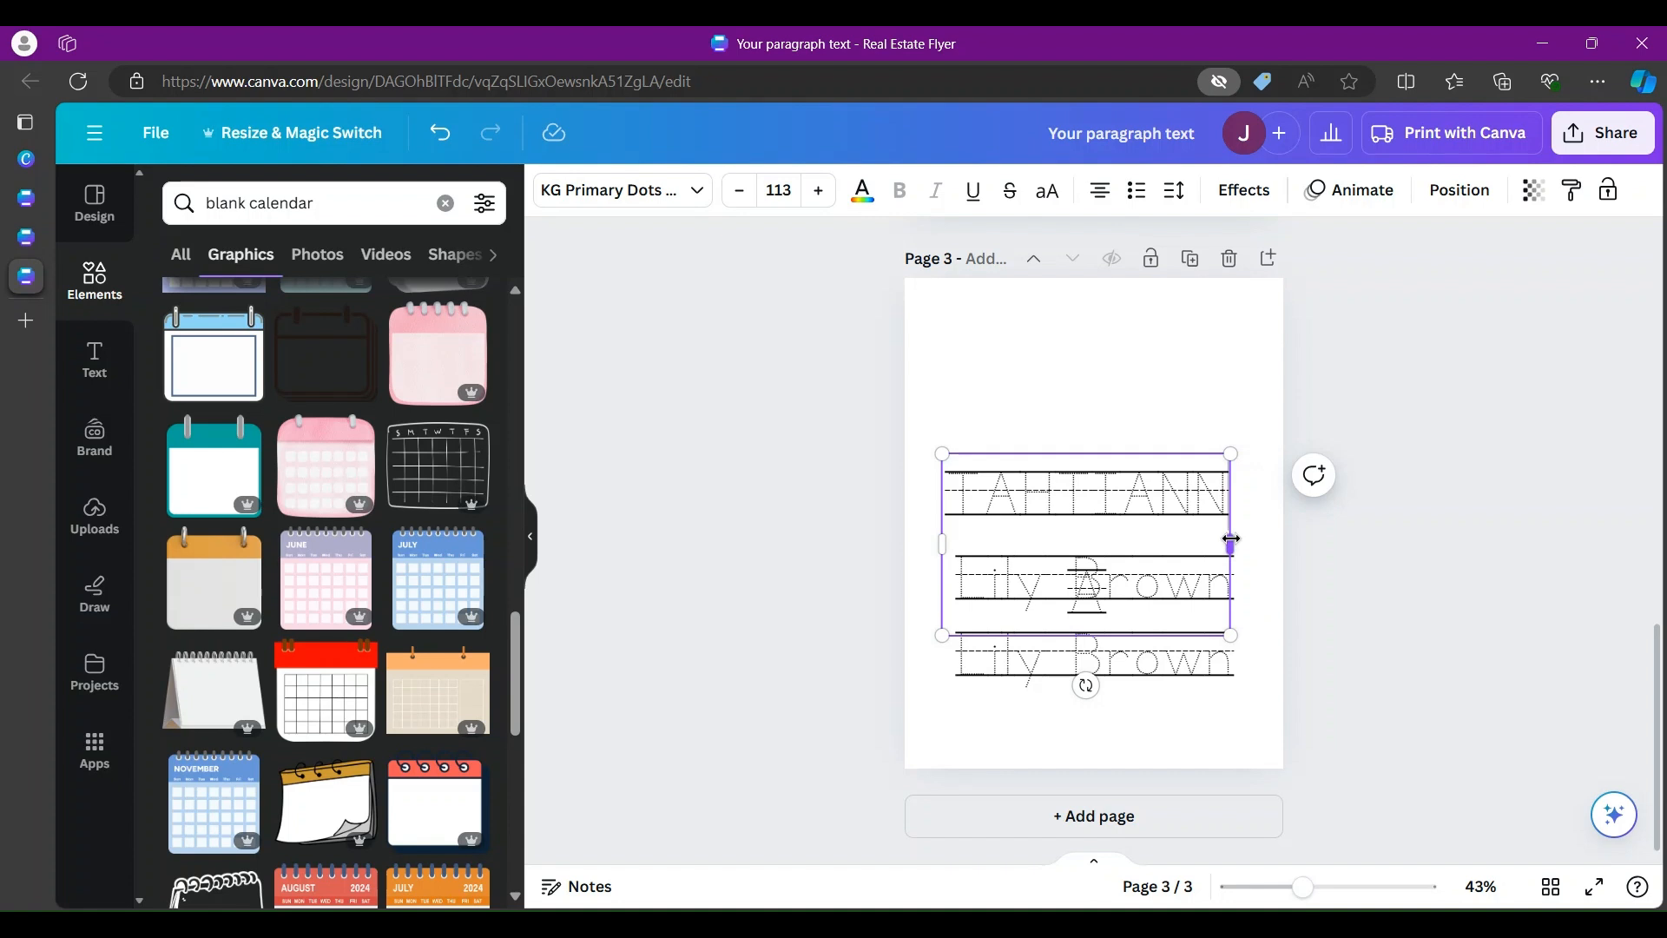
{"action": "left_click_drag", "start_coordinate": [1233, 539], "coordinate": [1265, 532]}
Step: Replace the middle dotted line's text with the child's name in capitals, widening and shifting its box to align under the top line
{"action": "left_click", "coordinate": [1198, 586]}
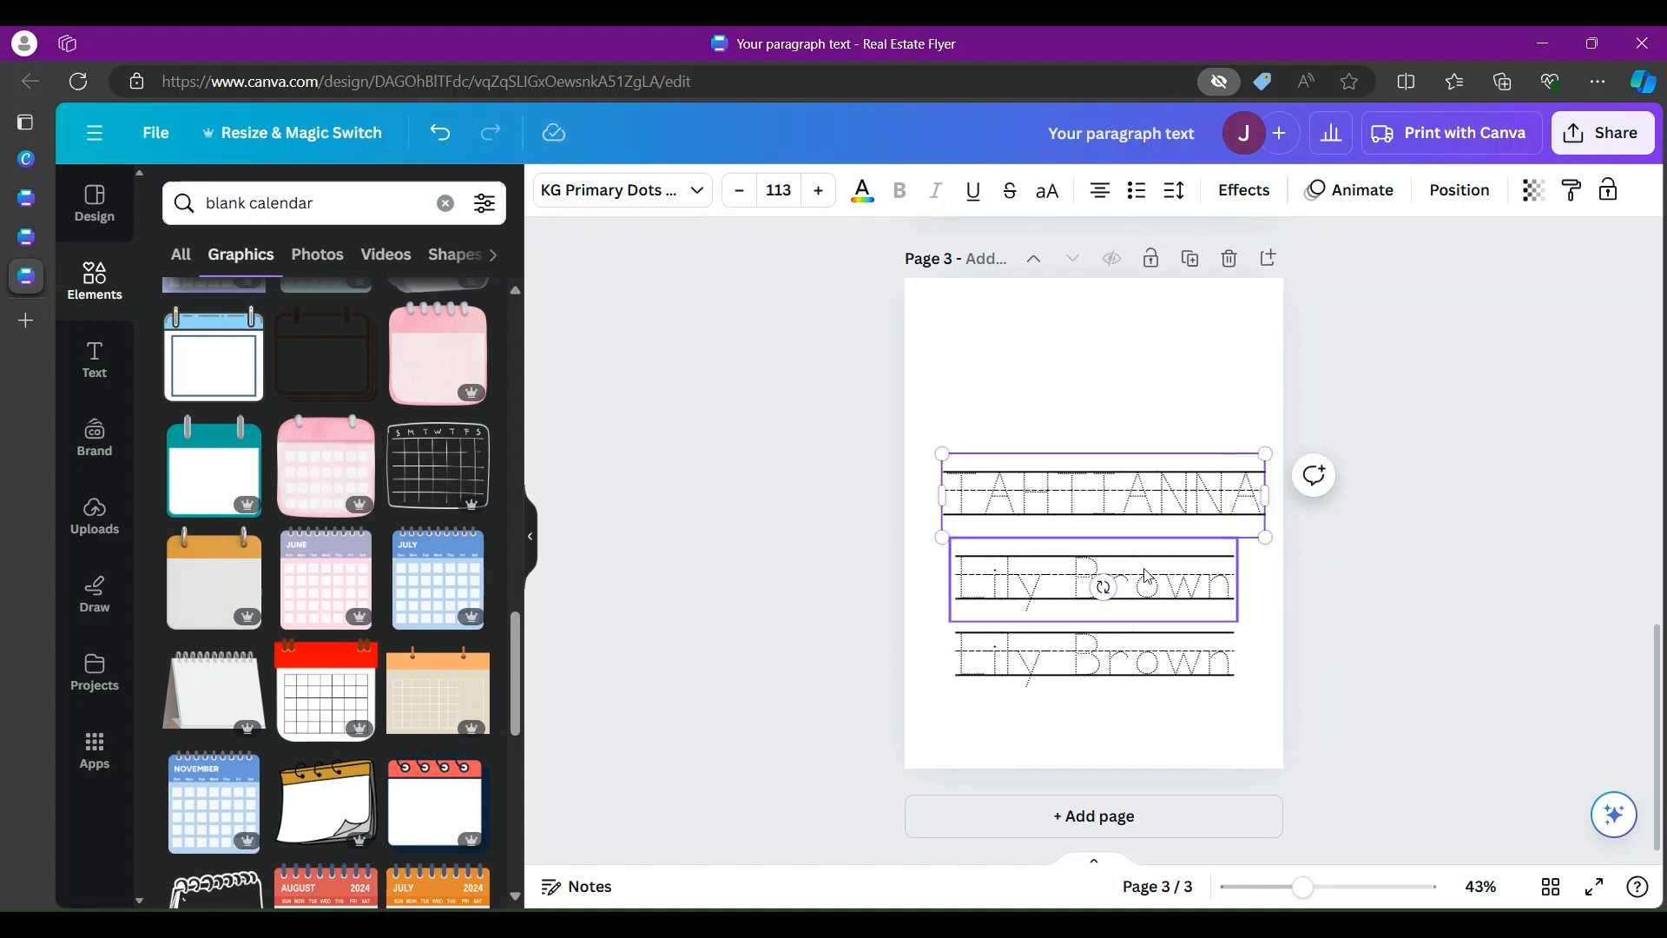
{"action": "double_click", "coordinate": [1178, 580]}
{"action": "type", "text": "TAHTIANNA"}
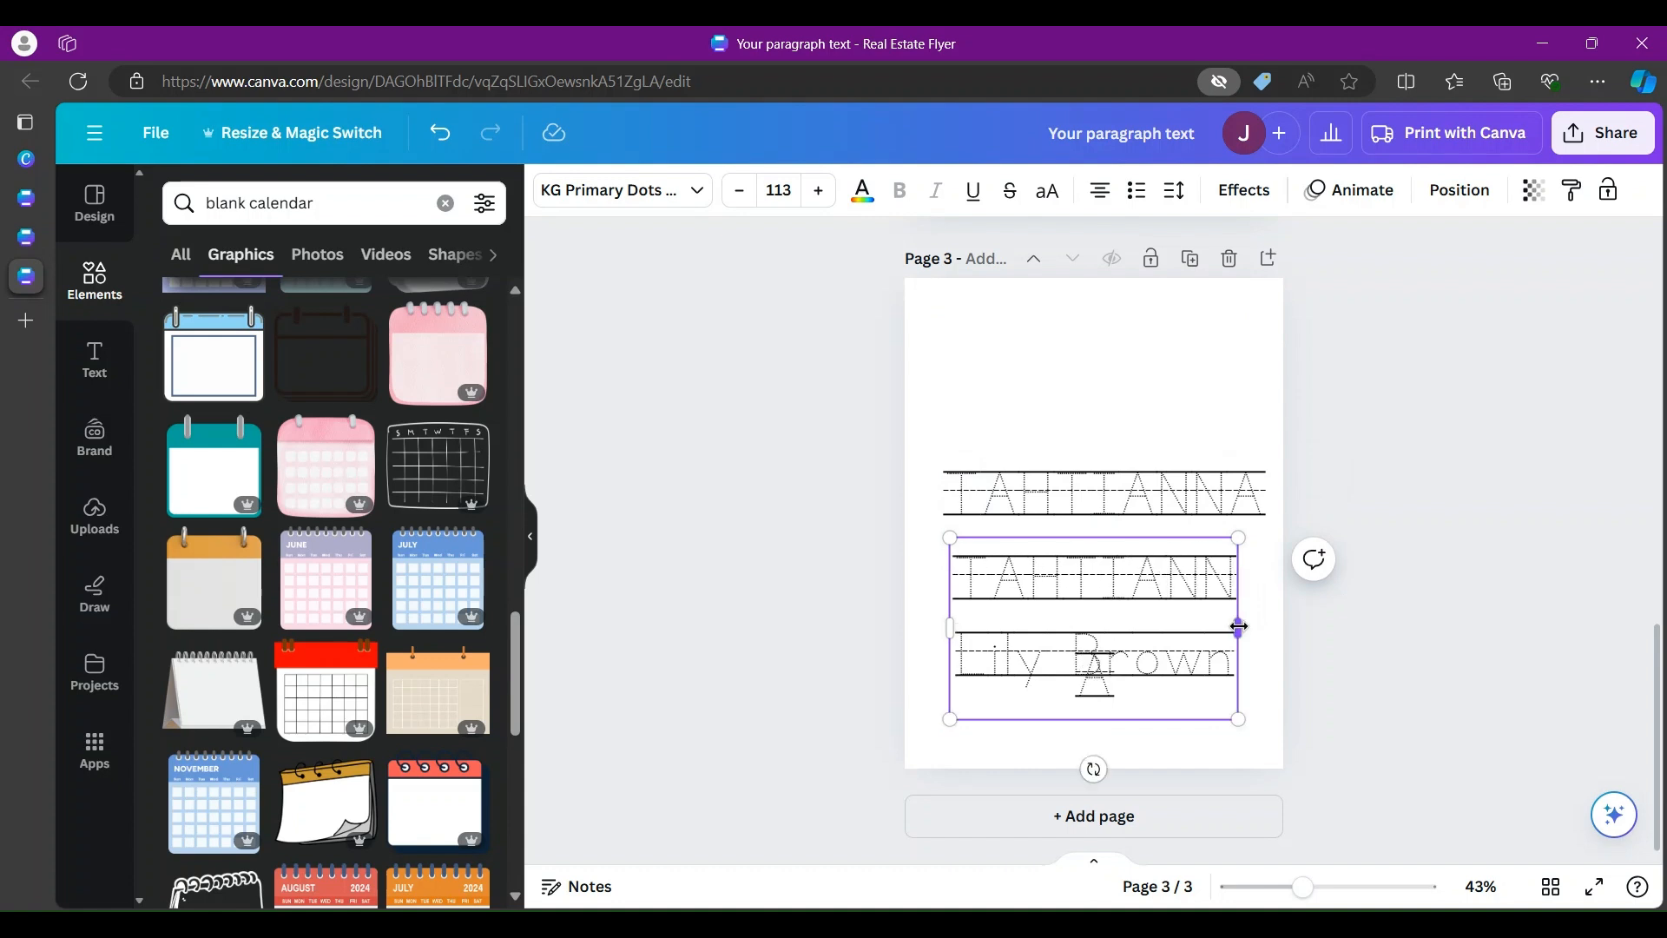
{"action": "left_click_drag", "start_coordinate": [1241, 623], "coordinate": [1272, 607]}
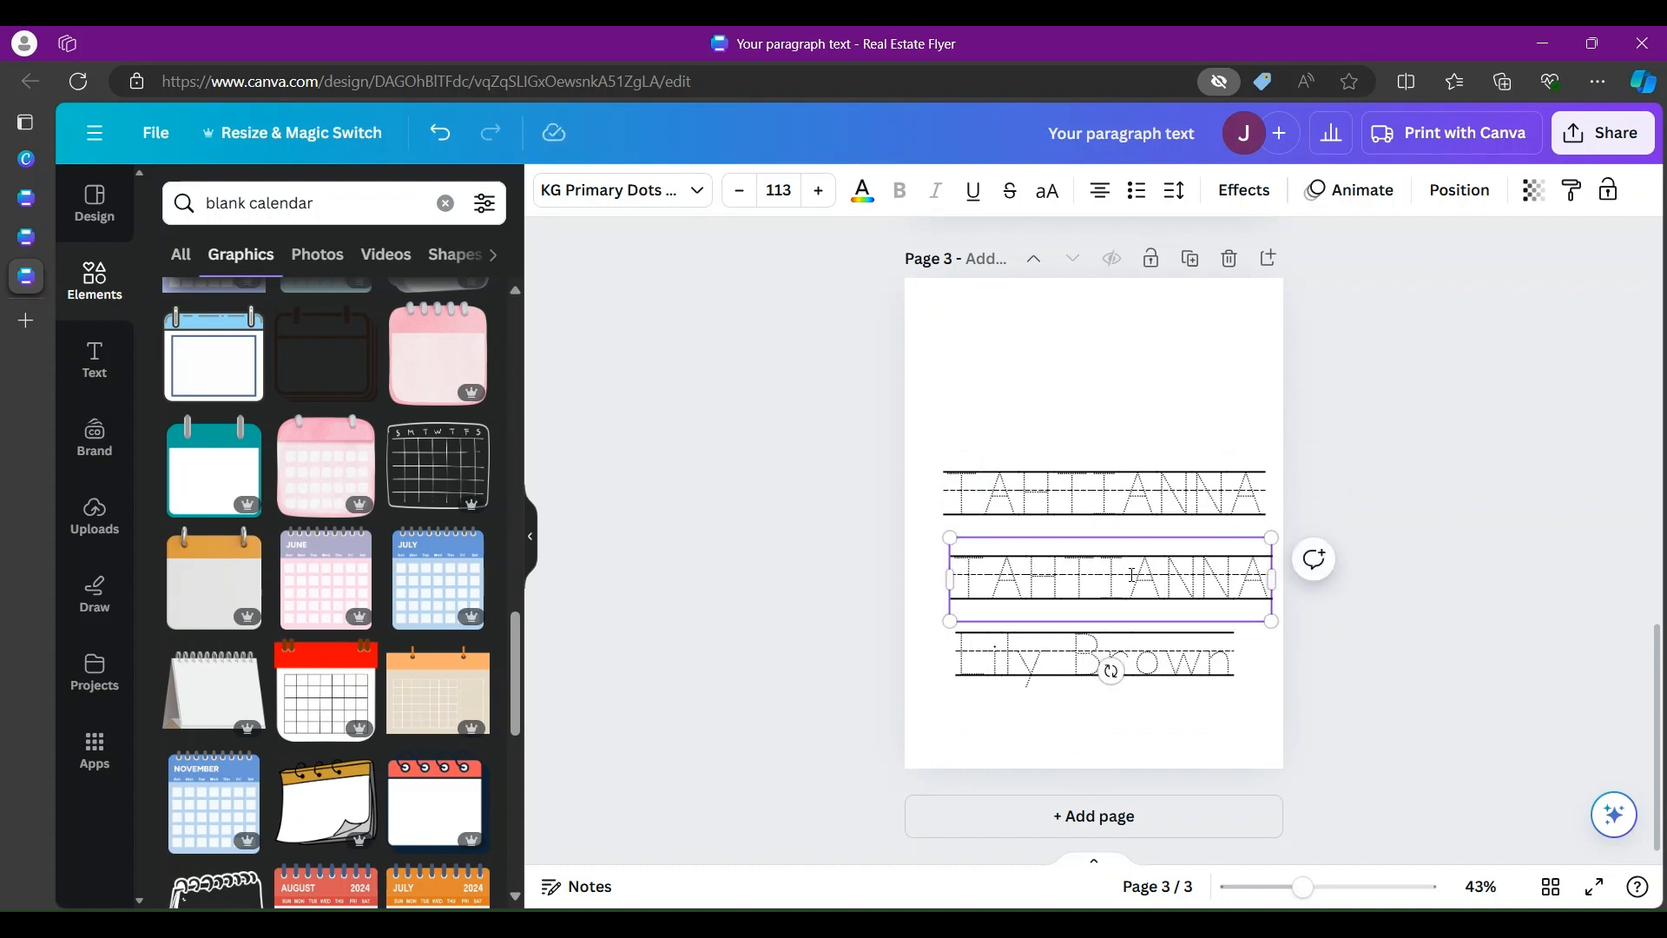
{"action": "left_click_drag", "start_coordinate": [1118, 582], "coordinate": [1106, 583]}
{"action": "left_click", "coordinate": [1272, 656]}
{"action": "left_click", "coordinate": [1243, 579]}
{"action": "left_click_drag", "start_coordinate": [1239, 578], "coordinate": [1231, 577]}
Step: Replace the bottom dotted line's text with the child's name in capitals on one line, and align the top and bottom lines
{"action": "left_click", "coordinate": [1150, 674]}
{"action": "triple_click", "coordinate": [1149, 674]}
{"action": "type", "text": "TA"}
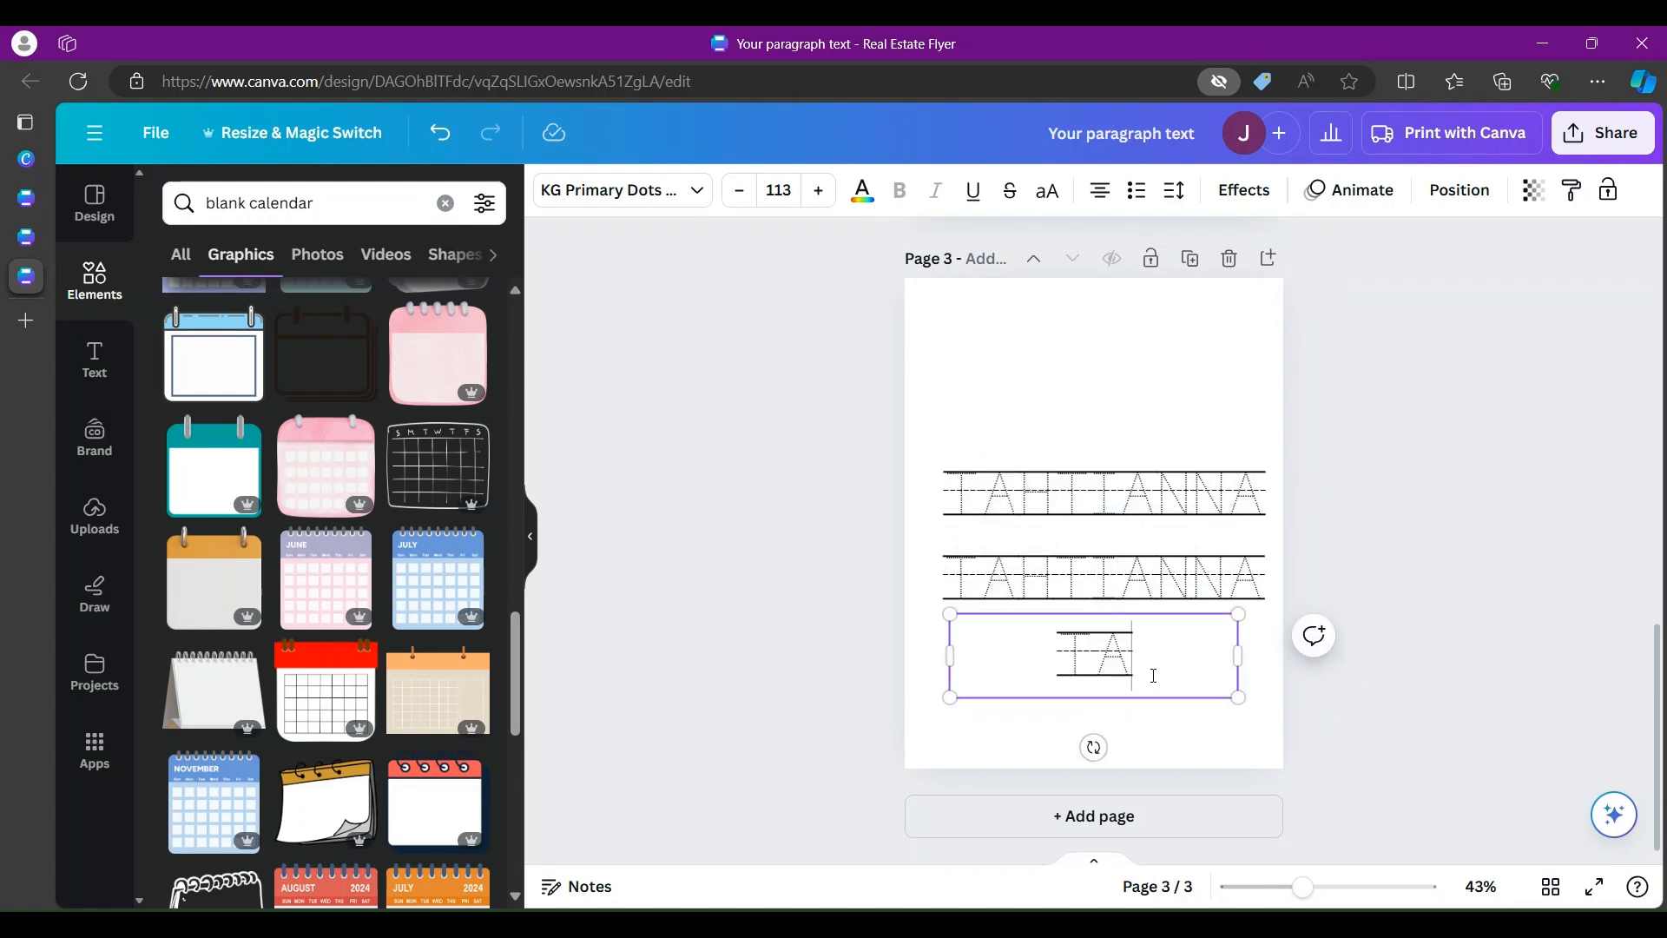
{"action": "type", "text": "HTIANNA"}
{"action": "left_click_drag", "start_coordinate": [1239, 700], "coordinate": [1283, 690]}
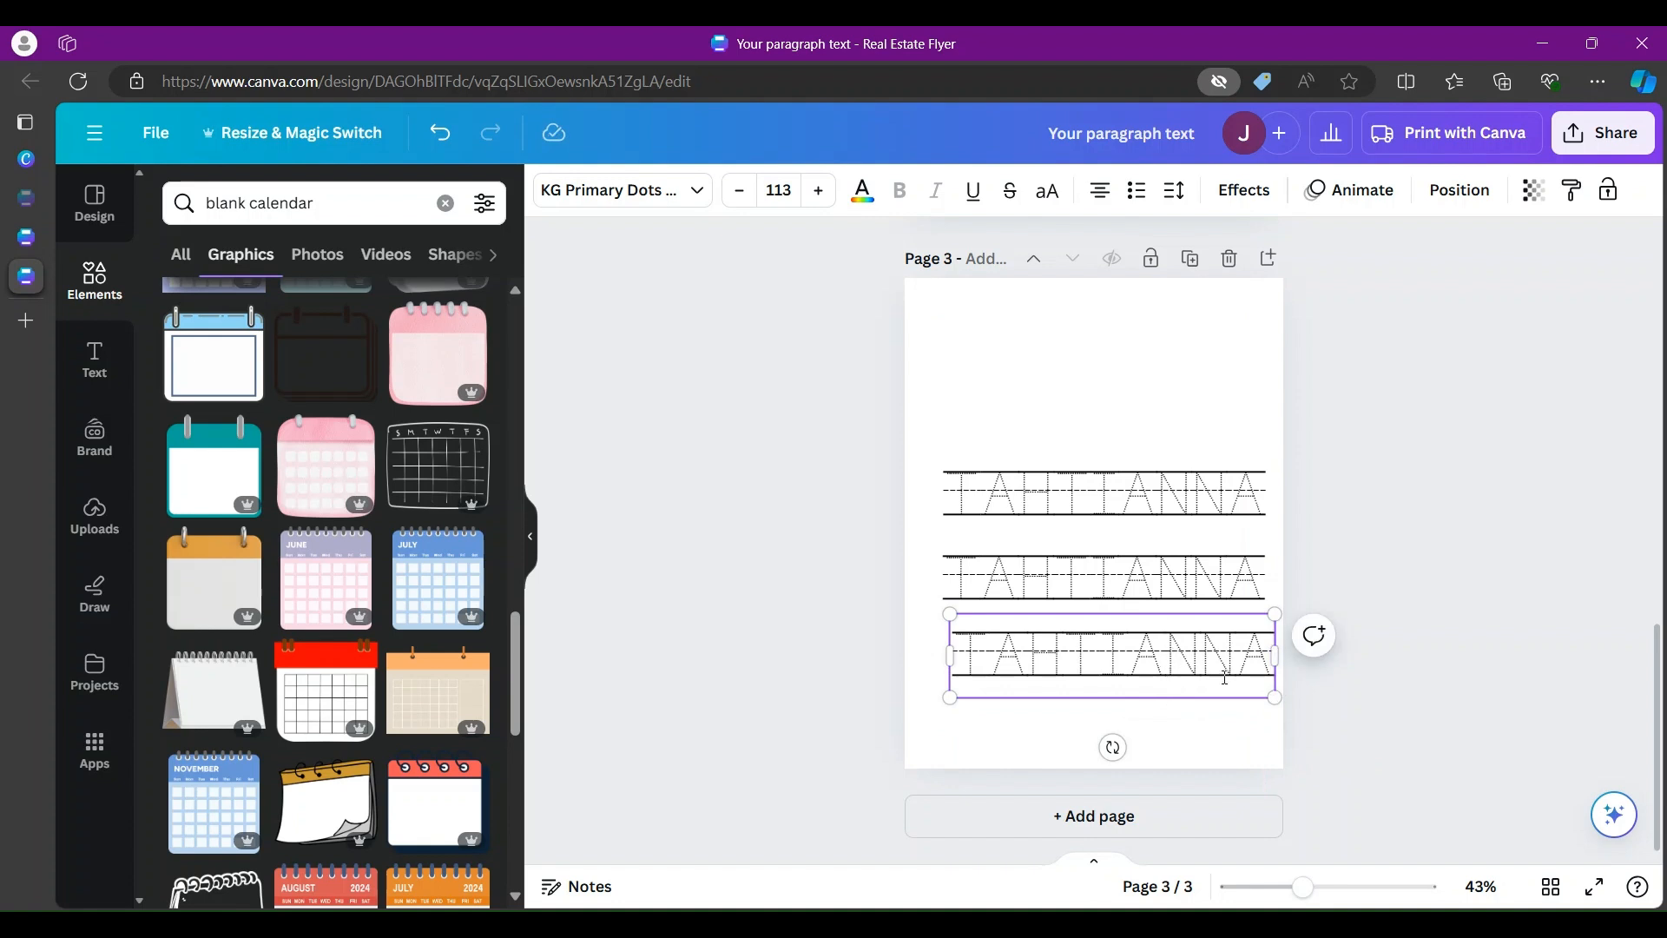
{"action": "left_click_drag", "start_coordinate": [1177, 654], "coordinate": [1161, 660]}
{"action": "left_click_drag", "start_coordinate": [1094, 493], "coordinate": [1083, 495]}
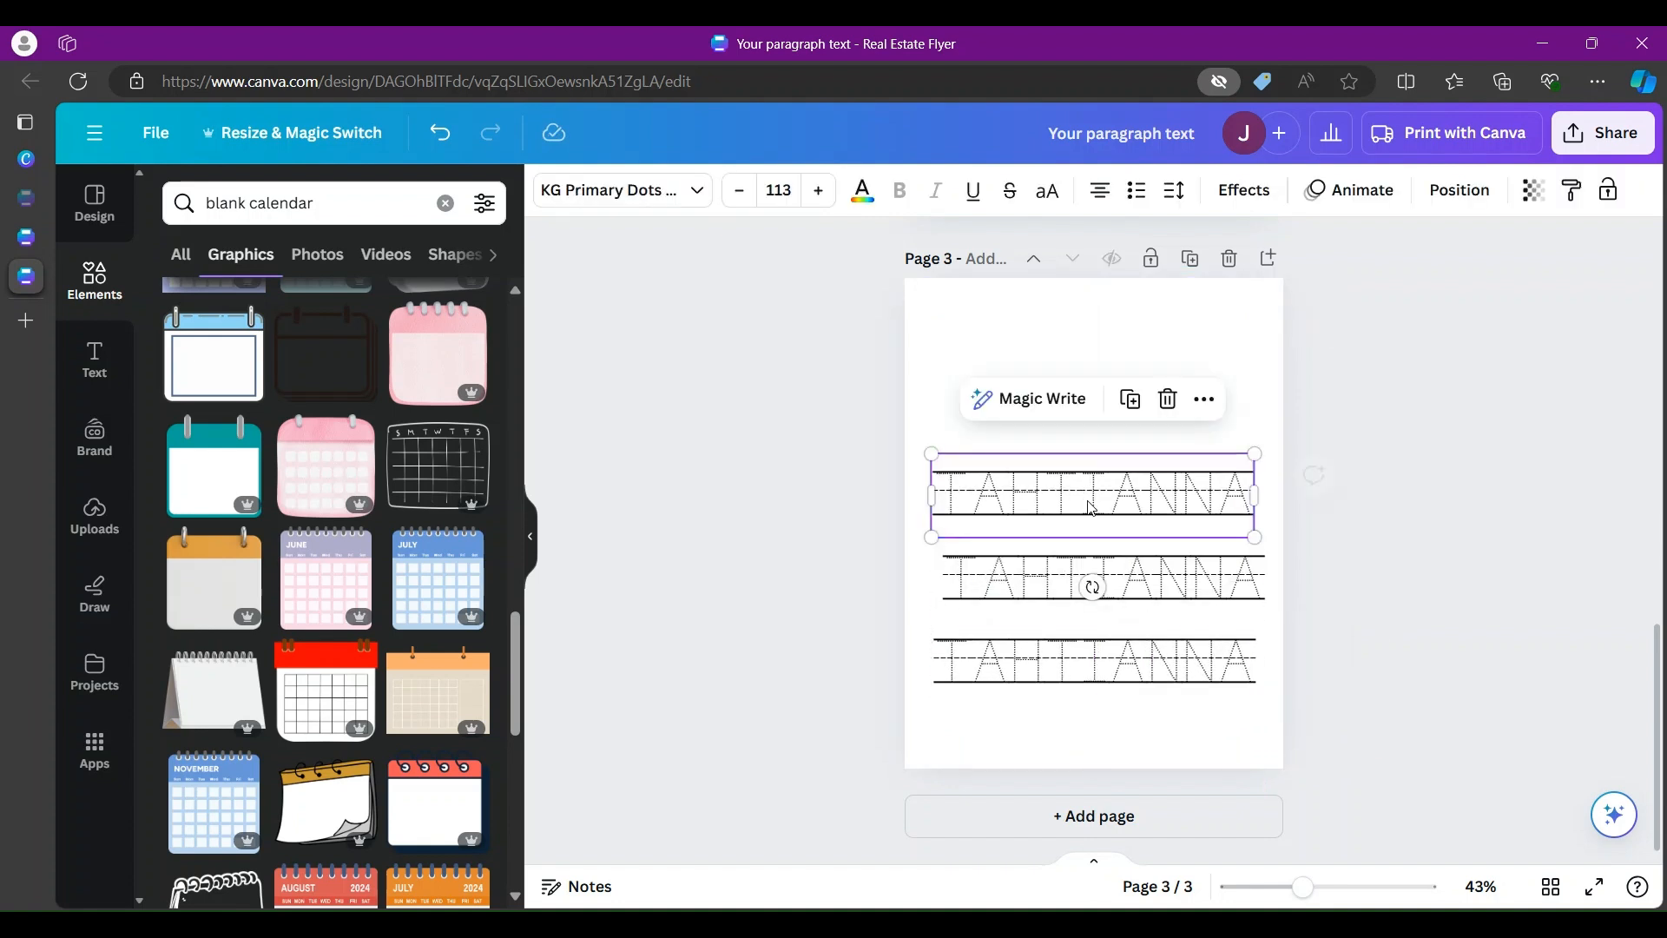
{"action": "left_click", "coordinate": [702, 189]}
{"action": "left_click", "coordinate": [702, 191]}
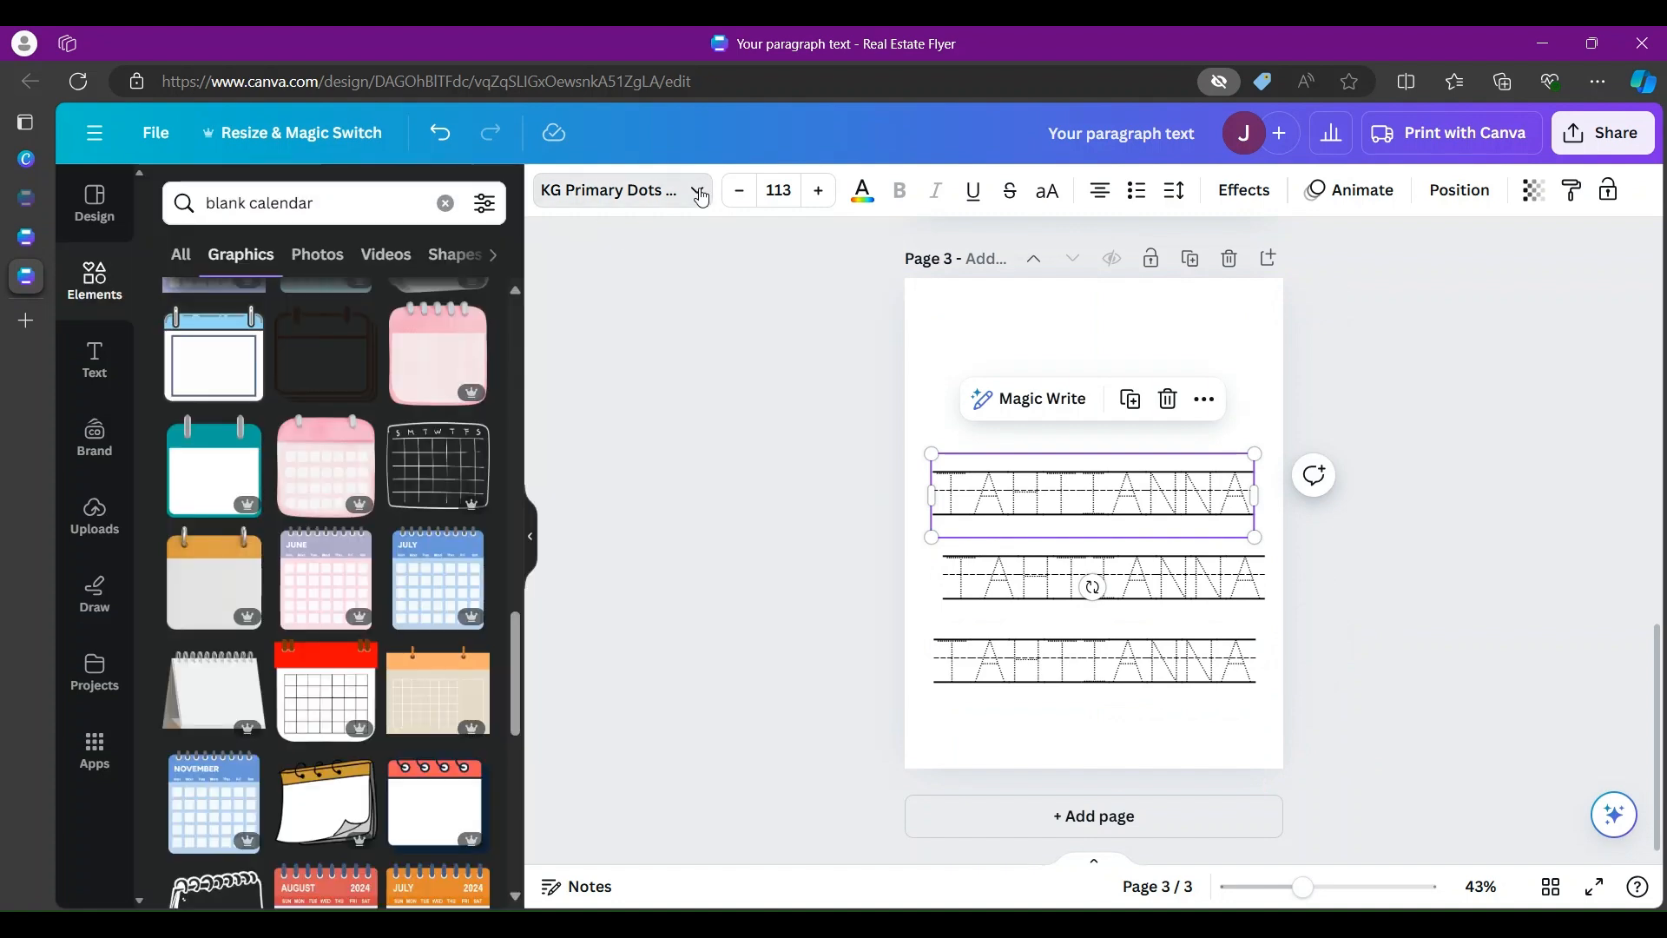
{"action": "left_click", "coordinate": [702, 194]}
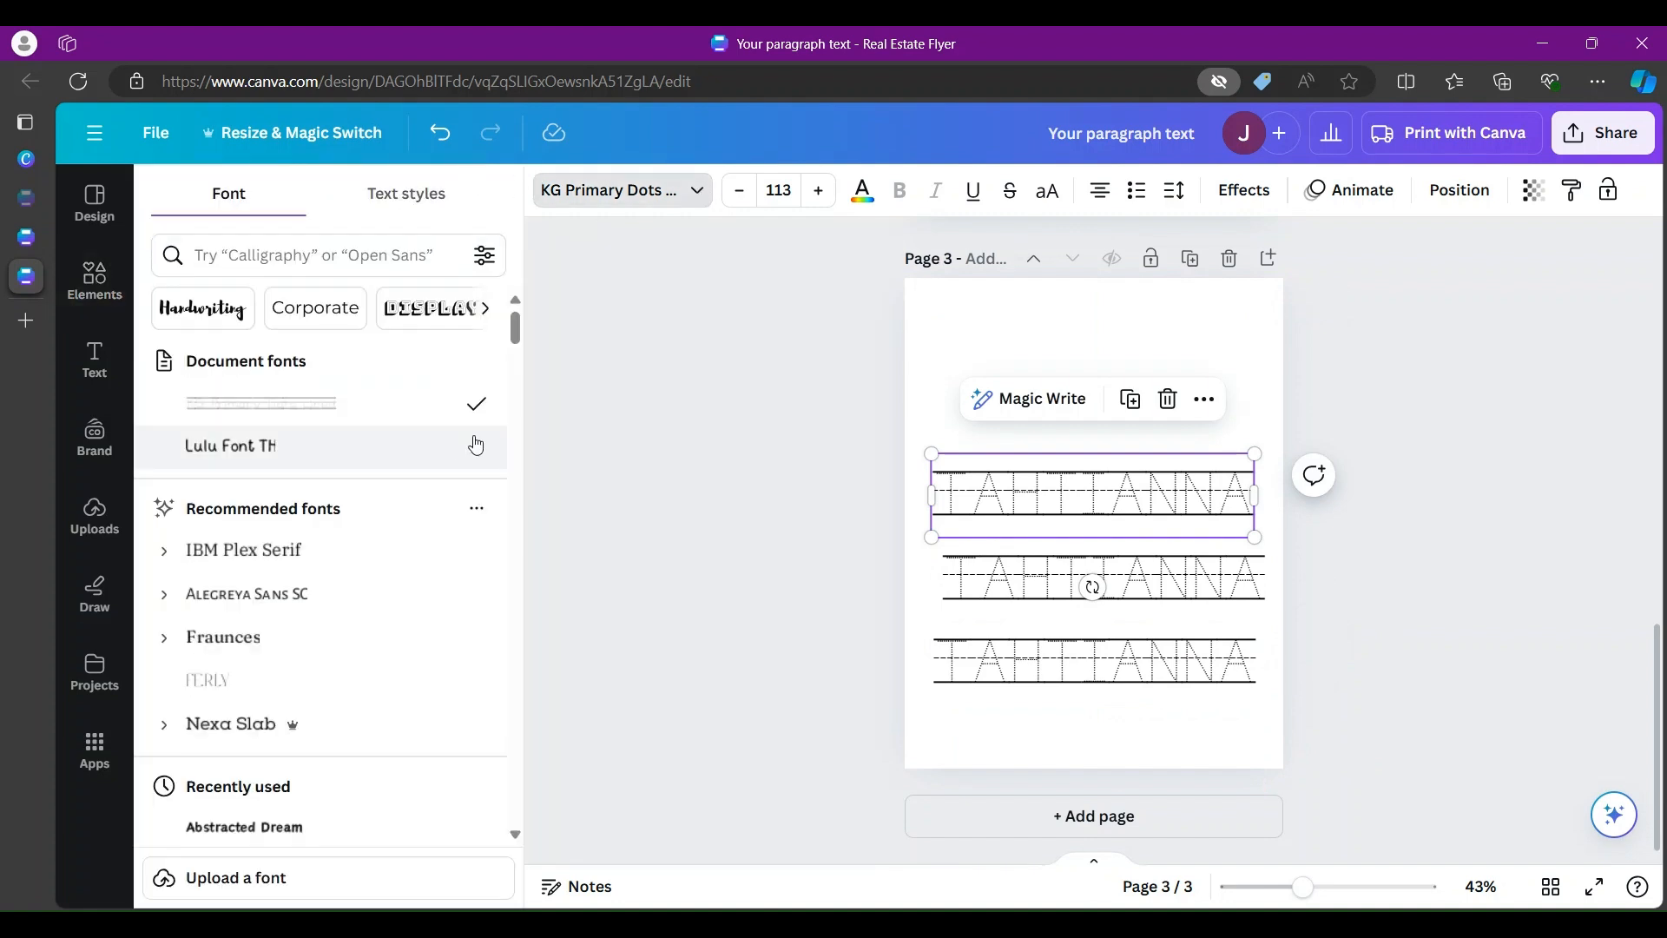
{"action": "left_click_drag", "start_coordinate": [518, 348], "coordinate": [564, 714]}
Step: Copy the solid name line from the Blue Minimalist Name Tracing Practice Worksheet and paste it above the dotted lines on page 3
{"action": "mouse_move", "coordinate": [26, 247]}
{"action": "left_click", "coordinate": [105, 195]}
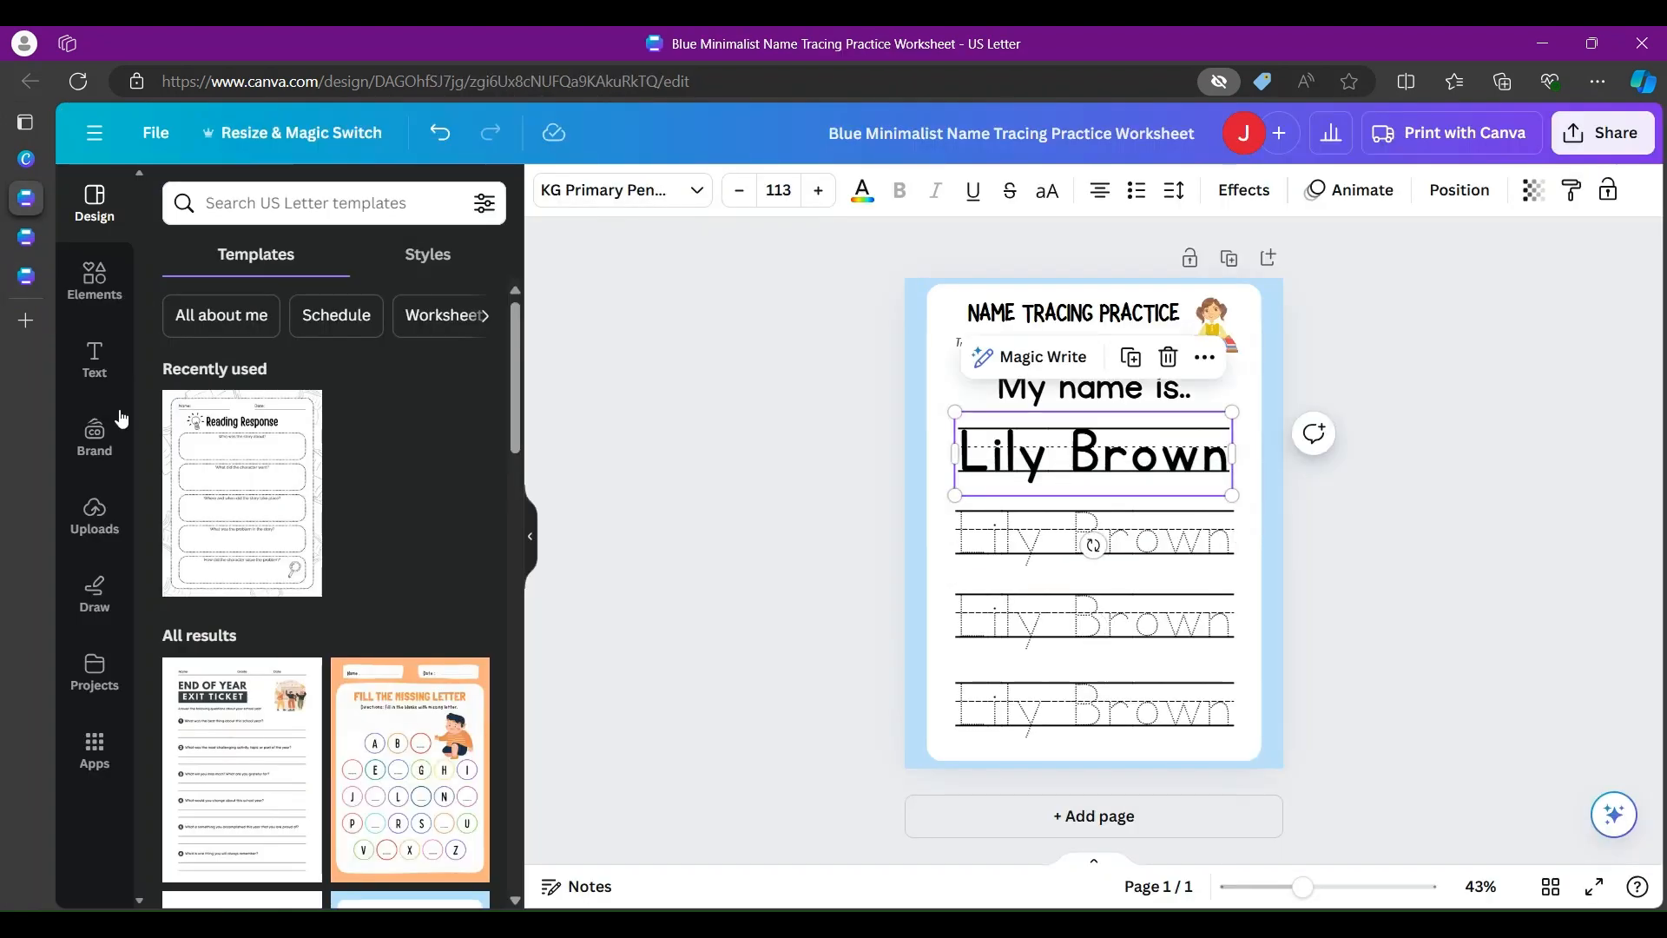
{"action": "left_click", "coordinate": [26, 276]}
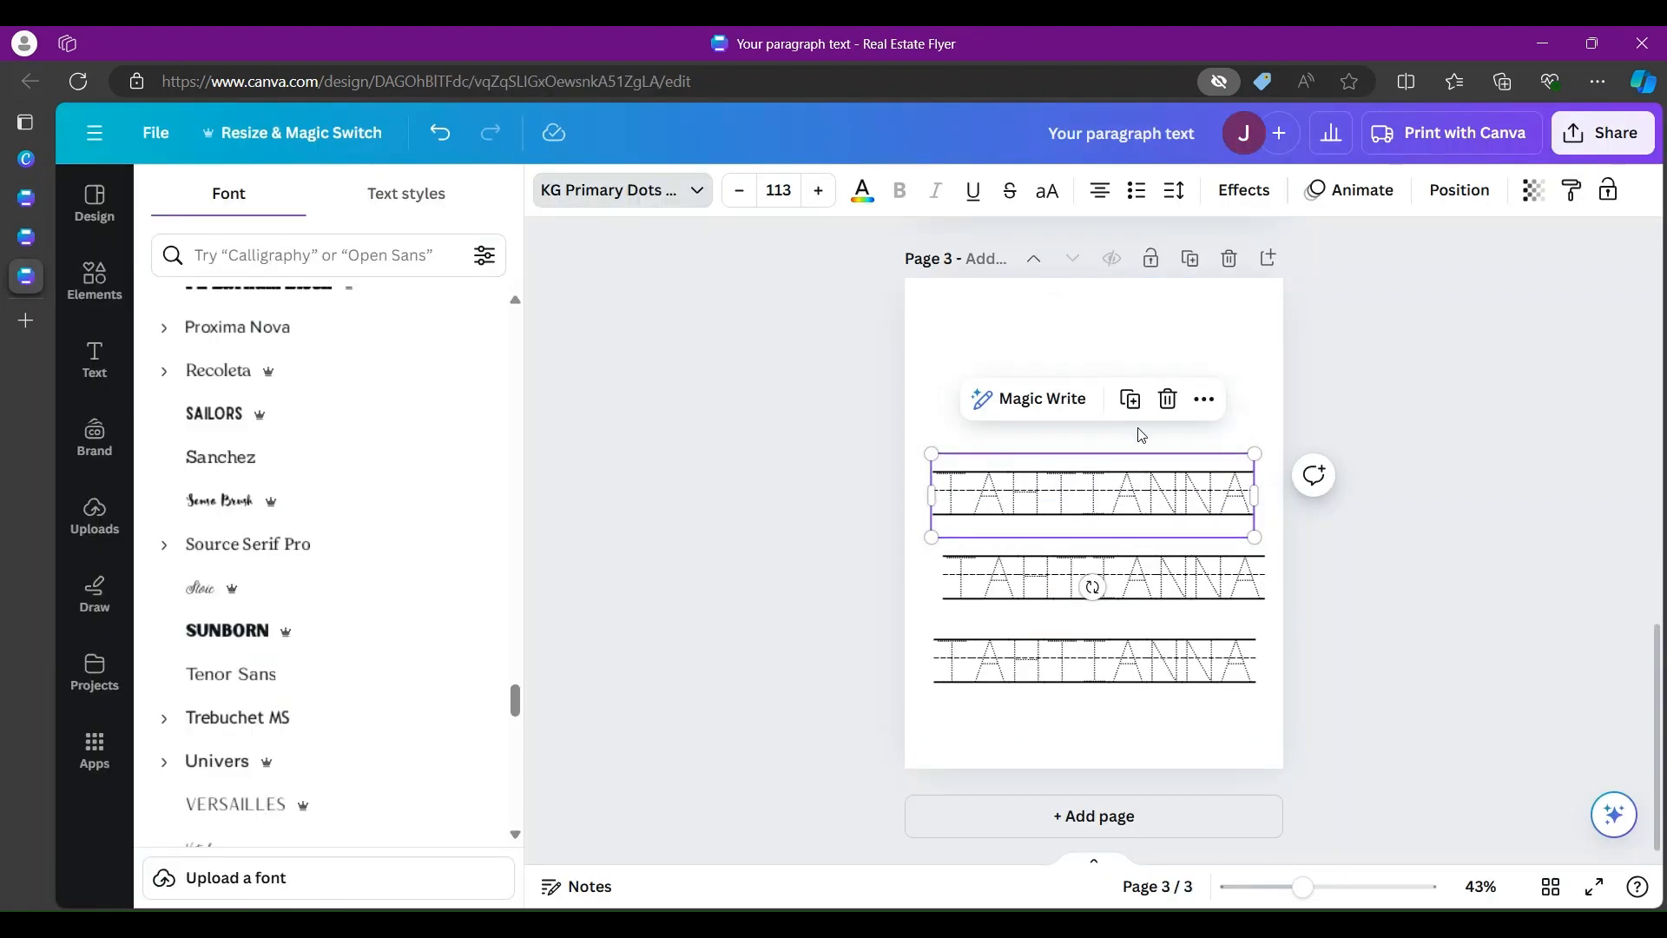
{"action": "left_click", "coordinate": [1101, 386]}
{"action": "key", "text": "ctrl+v"}
{"action": "left_click", "coordinate": [1089, 382]}
{"action": "left_click_drag", "start_coordinate": [1108, 460], "coordinate": [1103, 421]}
Step: Replace the solid line's text with the child's name in capitals, widen its box to one line and centre it above the dotted lines
{"action": "double_click", "coordinate": [1103, 421]}
{"action": "type", "text": "TAHTIANNA"}
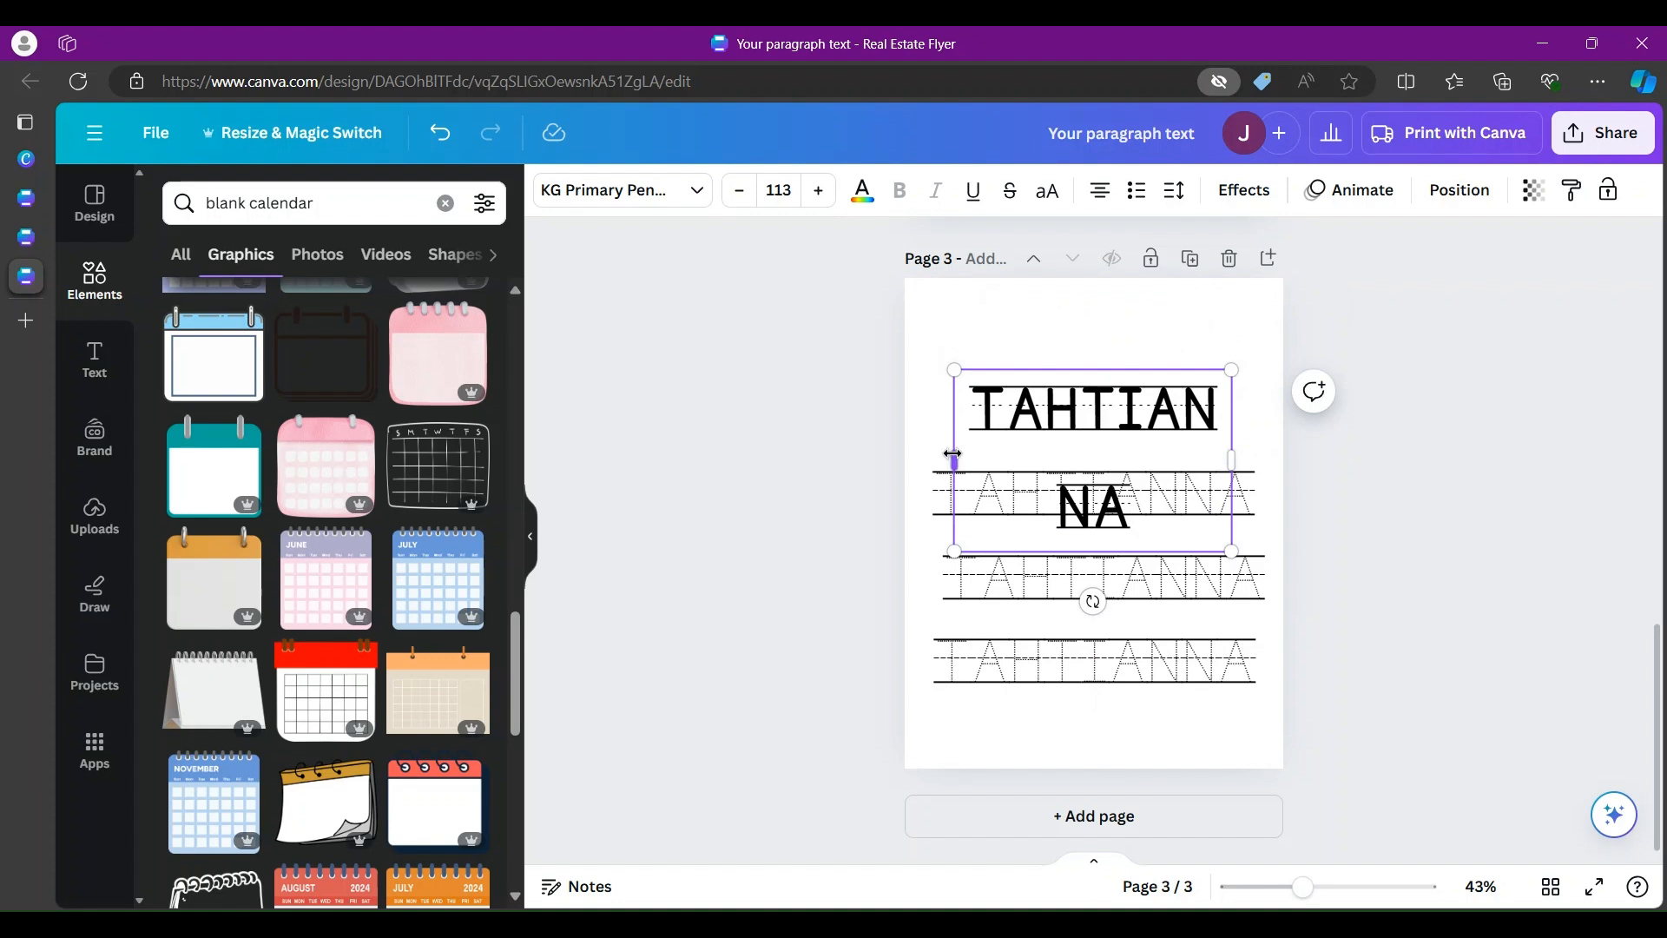
{"action": "left_click_drag", "start_coordinate": [955, 460], "coordinate": [920, 451]}
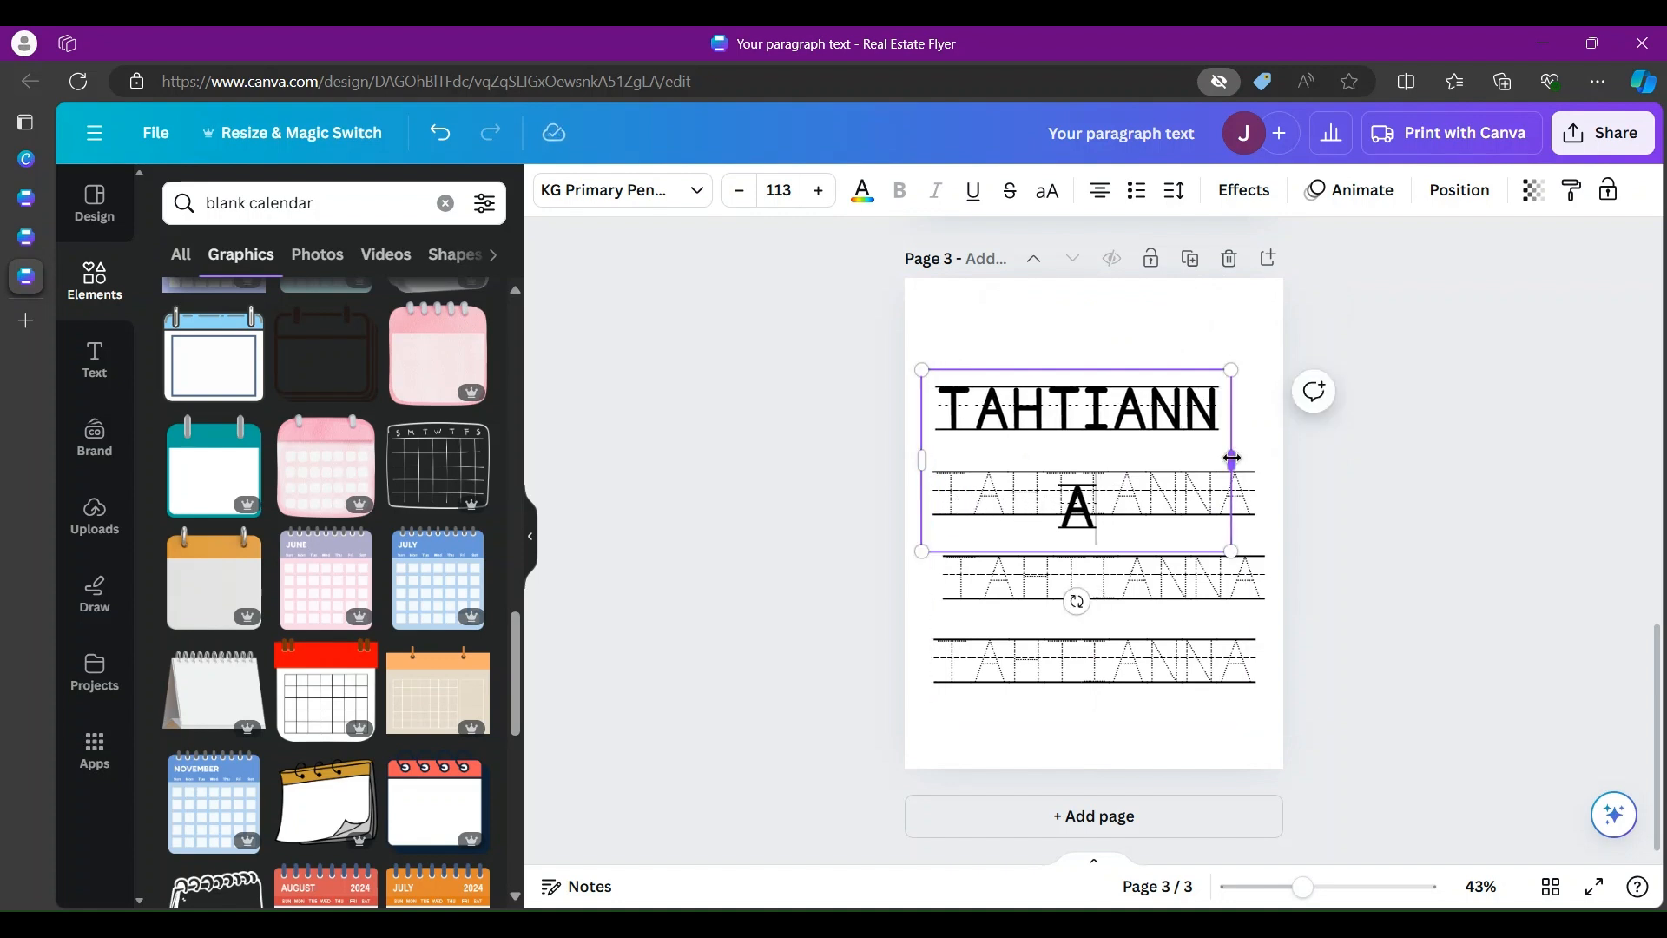
{"action": "left_click_drag", "start_coordinate": [1232, 460], "coordinate": [1243, 454]}
{"action": "left_click_drag", "start_coordinate": [1151, 414], "coordinate": [1162, 413]}
Step: Retype the child's name in the solid line with only the first letter capitalised
{"action": "left_click", "coordinate": [1250, 415]}
{"action": "key", "text": "BackSpace"}
{"action": "key", "text": "BackSpace"}
{"action": "key", "text": "BackSpace"}
{"action": "key", "text": "BackSpace"}
{"action": "key", "text": "BackSpace"}
{"action": "key", "text": "BackSpace"}
{"action": "key", "text": "BackSpace"}
{"action": "key", "text": "BackSpace"}
{"action": "key", "text": "BackSpace"}
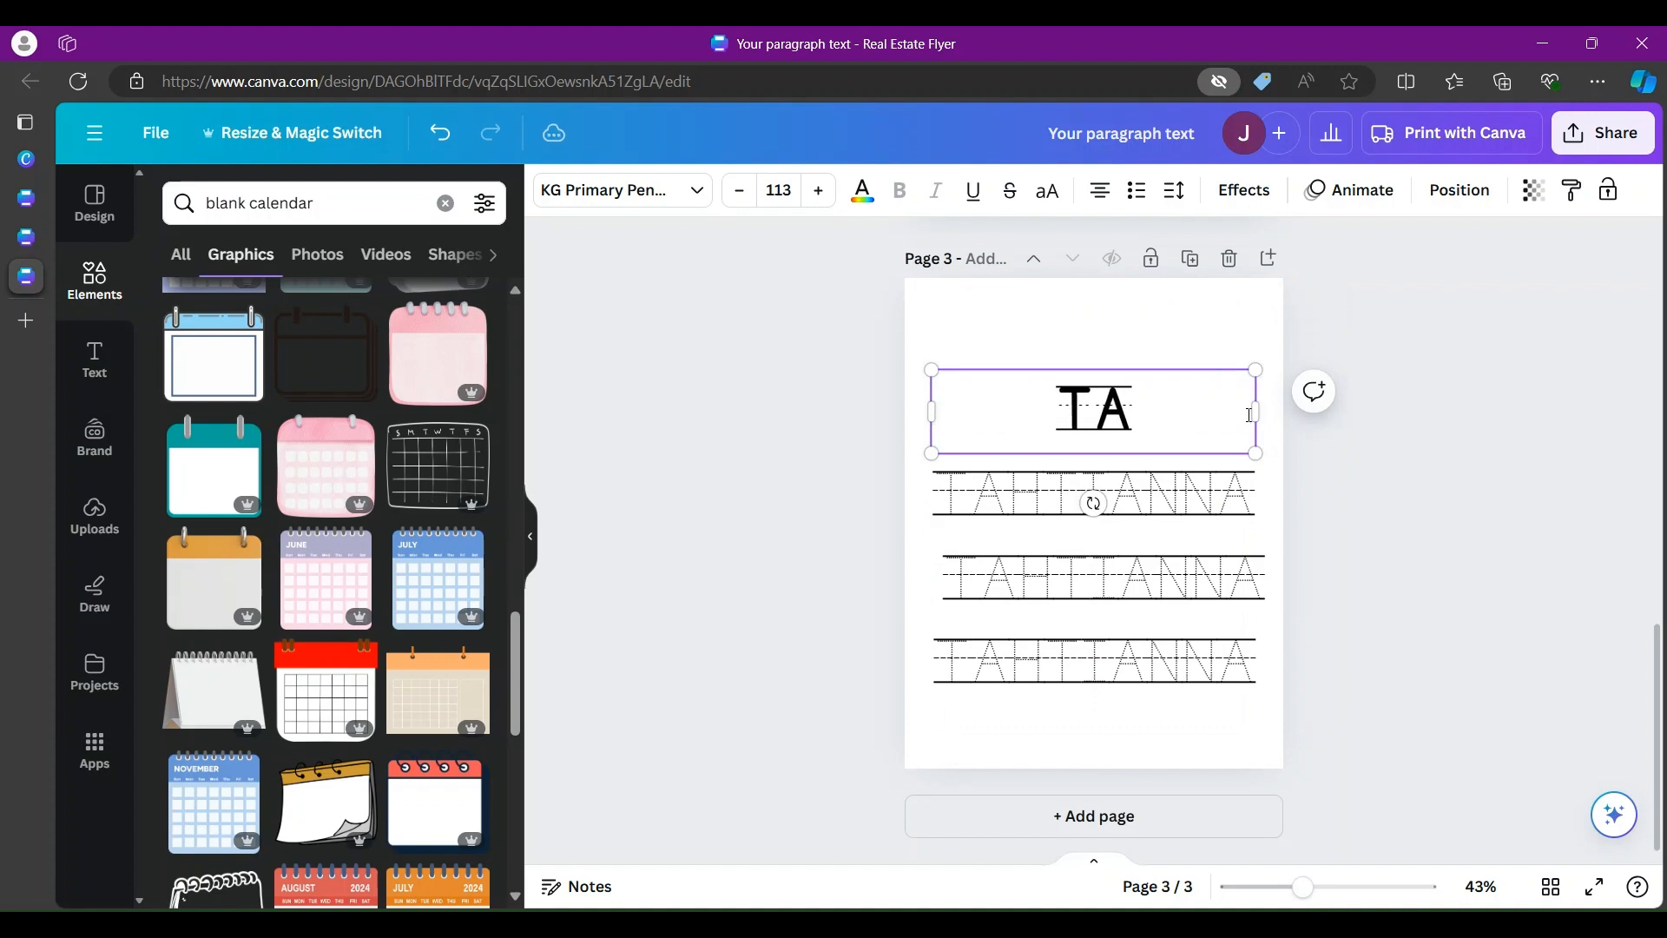
{"action": "type", "text": "Tahtianna"}
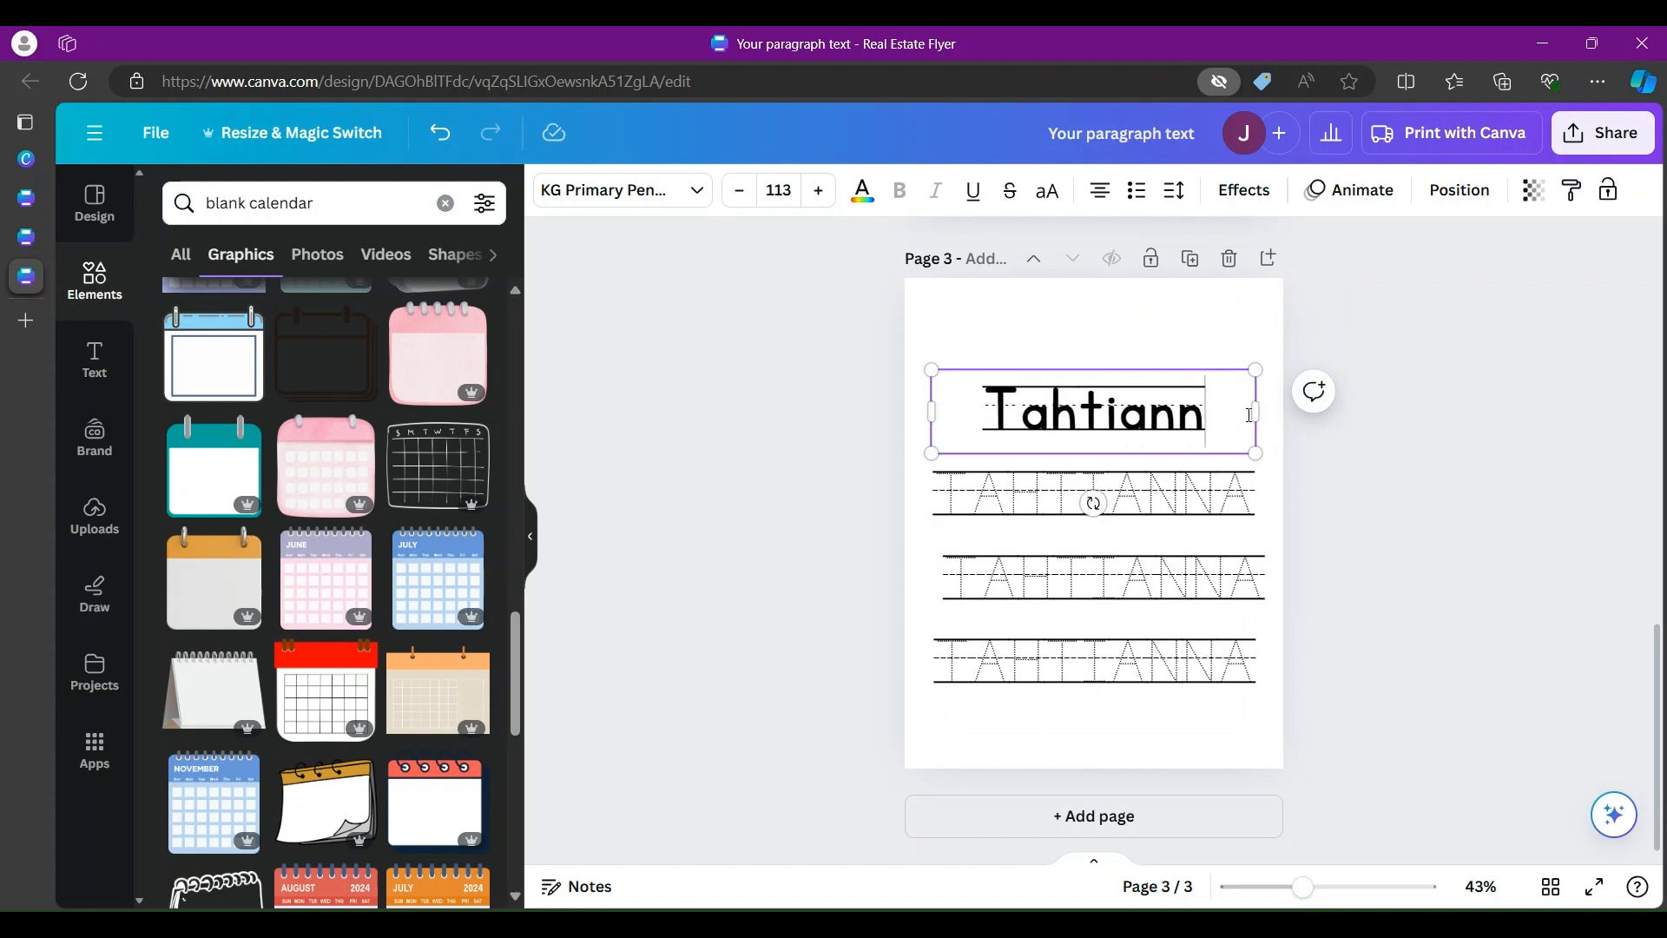
Step: Retype the child's name in all three dotted lines with only the first letter capitalised
{"action": "left_click", "coordinate": [1202, 512]}
{"action": "double_click", "coordinate": [1198, 506]}
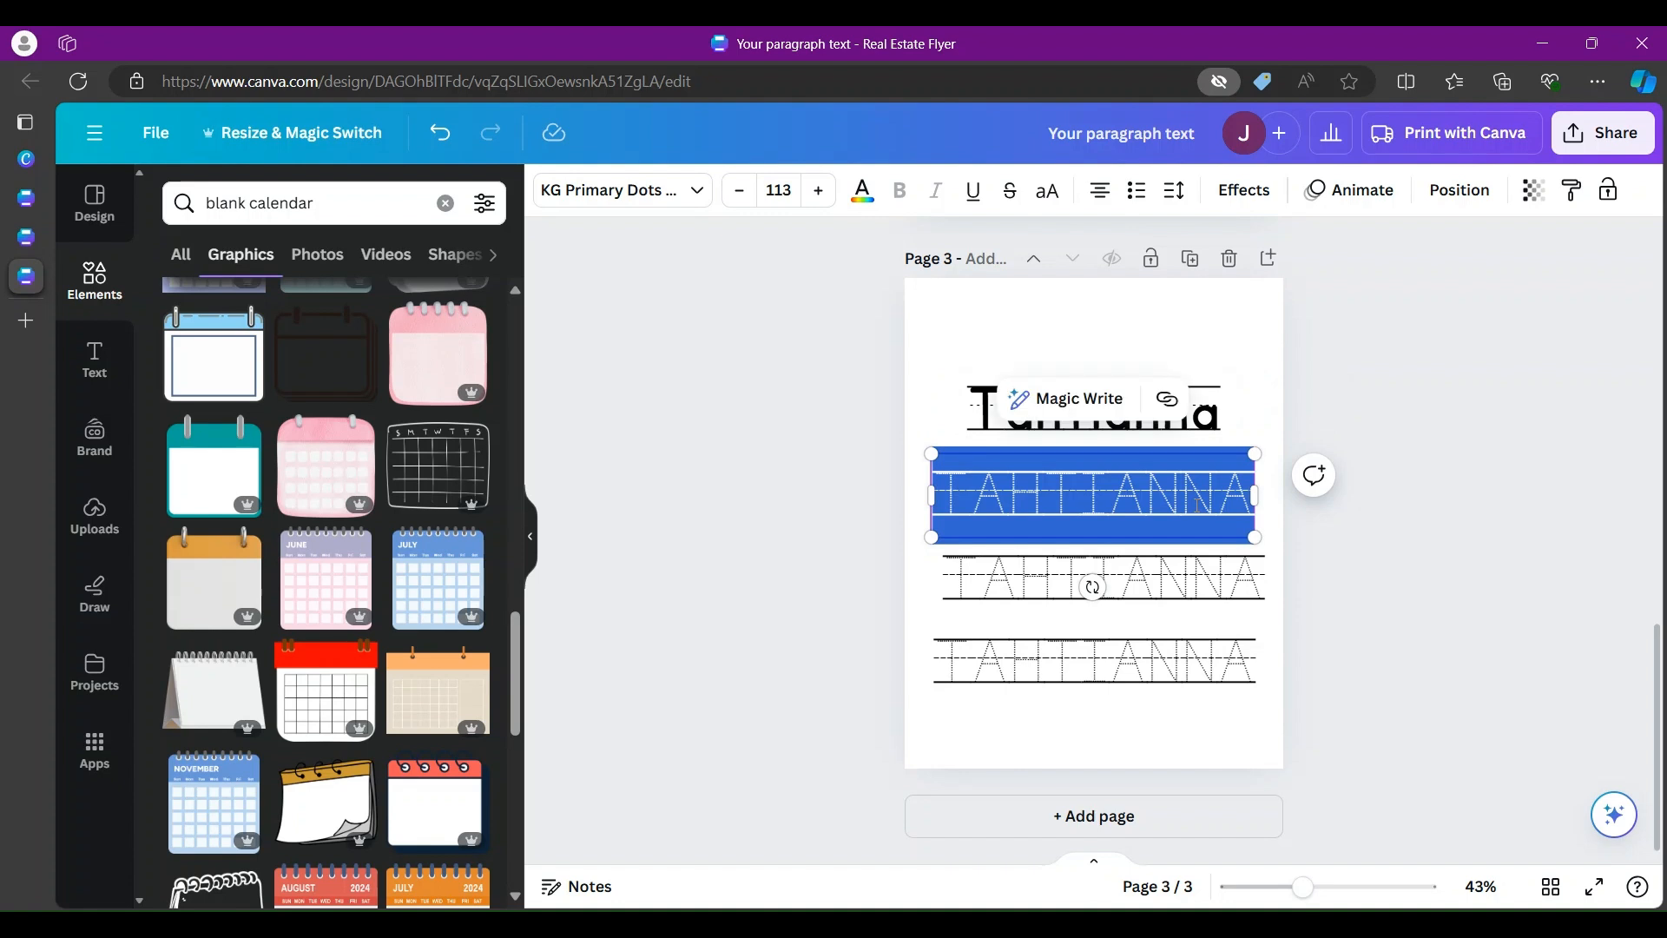
{"action": "type", "text": "Tahtianna"}
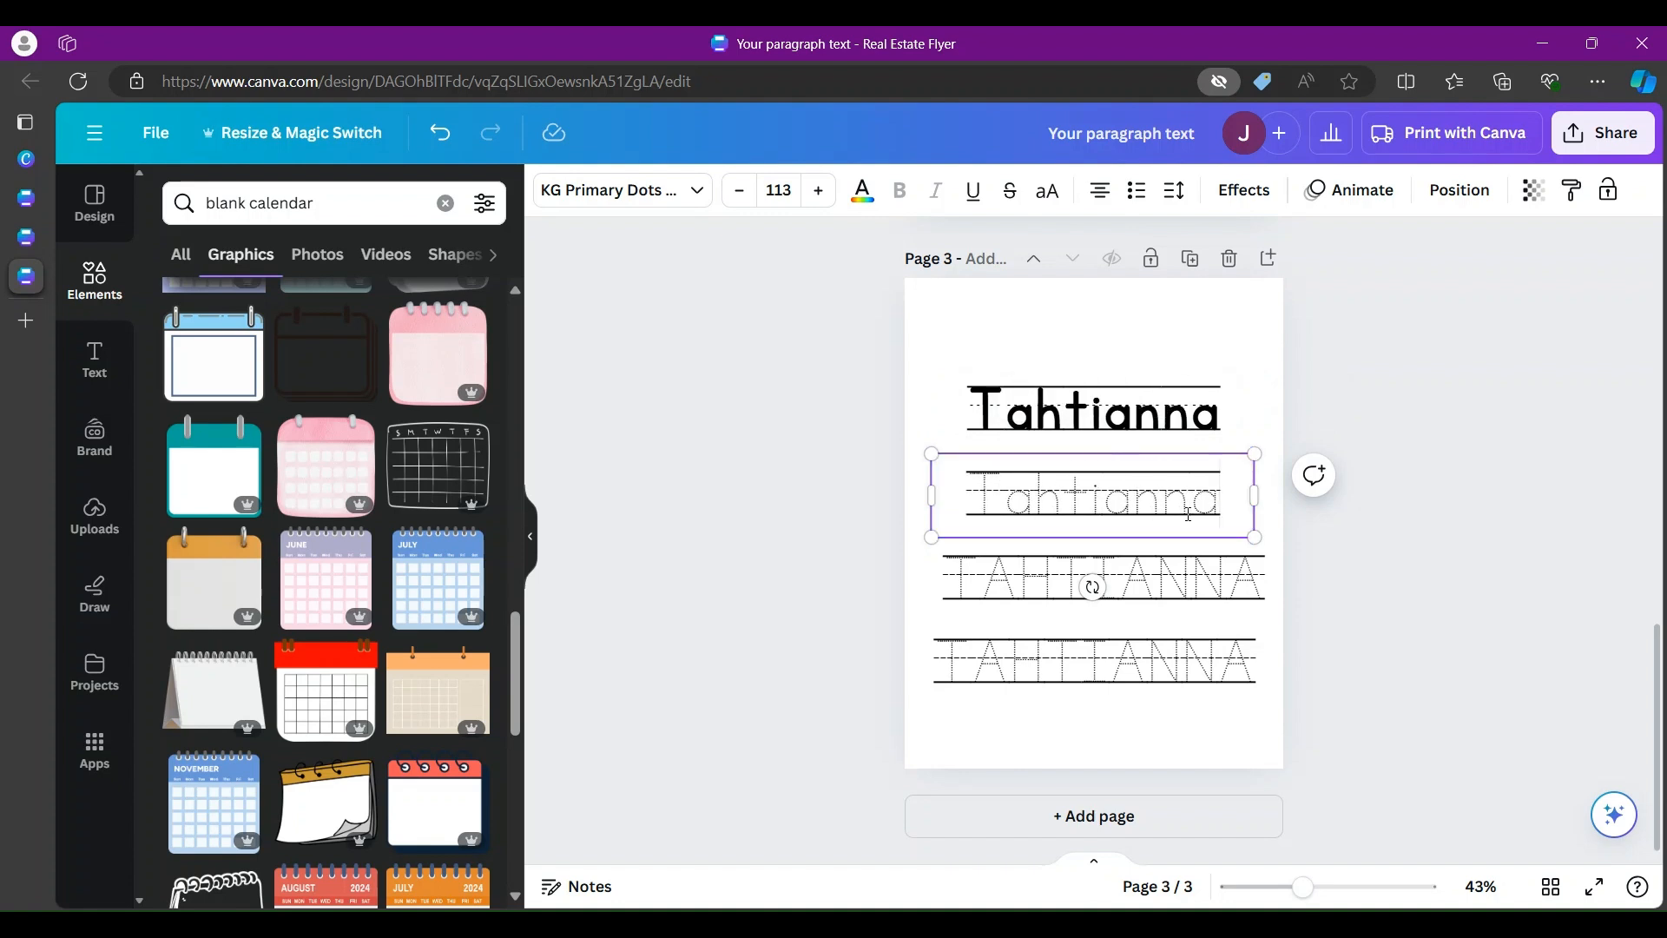
{"action": "left_click", "coordinate": [1129, 581]}
{"action": "double_click", "coordinate": [1129, 581]}
{"action": "type", "text": "Tahtianna"}
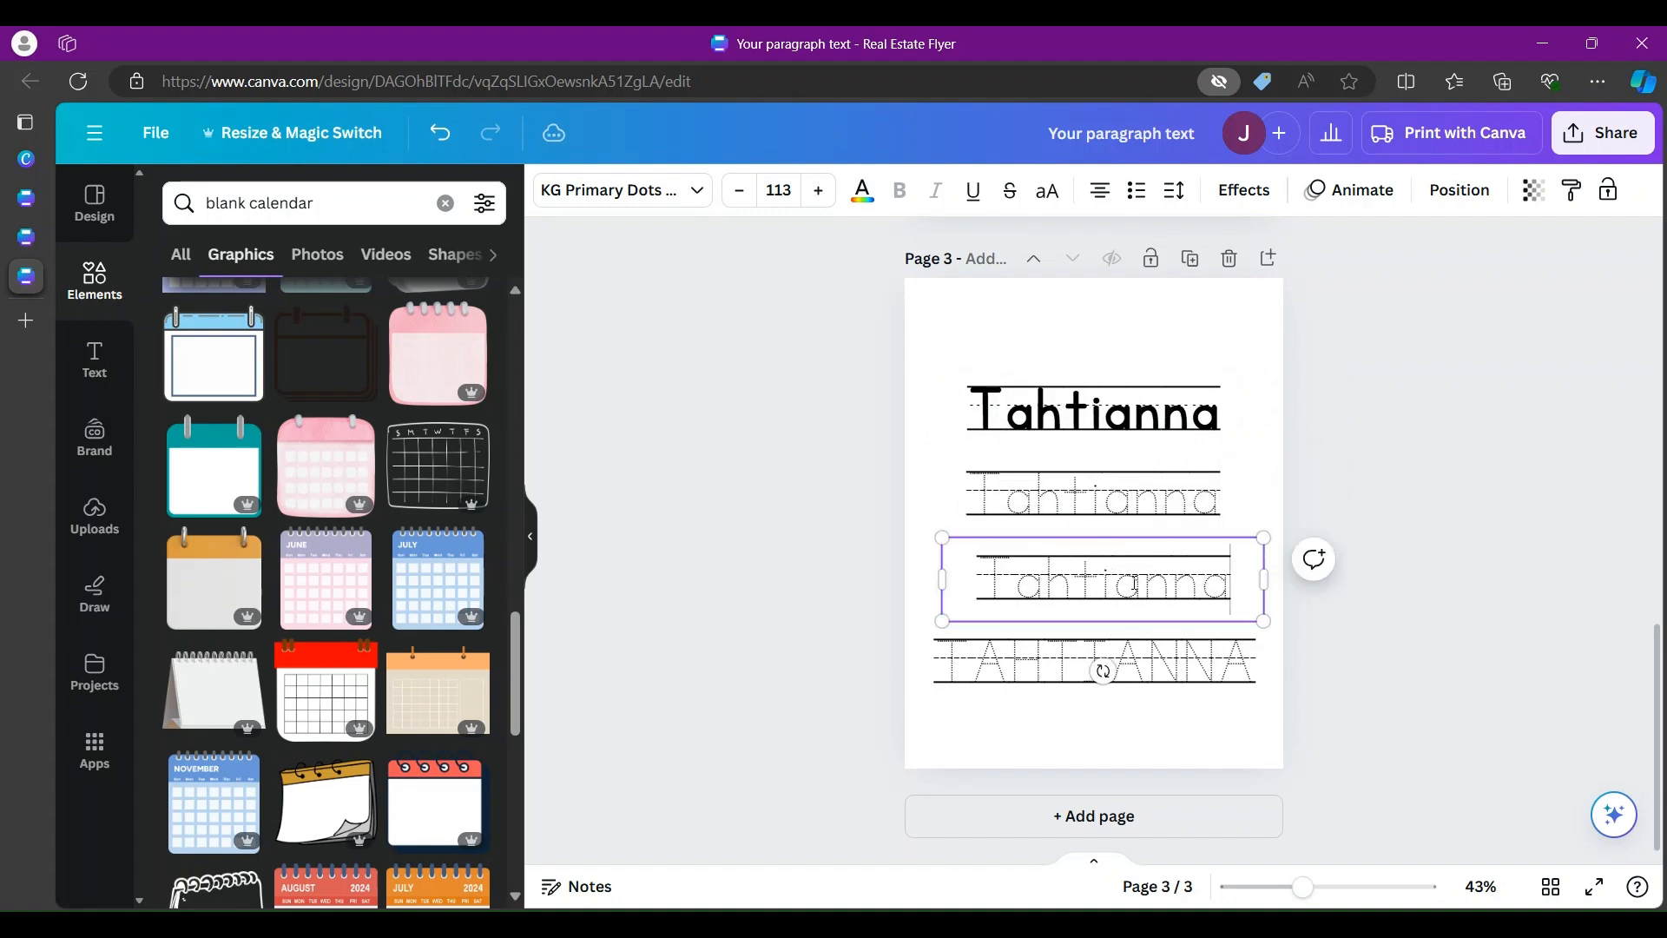
{"action": "left_click", "coordinate": [1139, 653]}
{"action": "double_click", "coordinate": [1139, 653]}
{"action": "type", "text": "Tahtianna"}
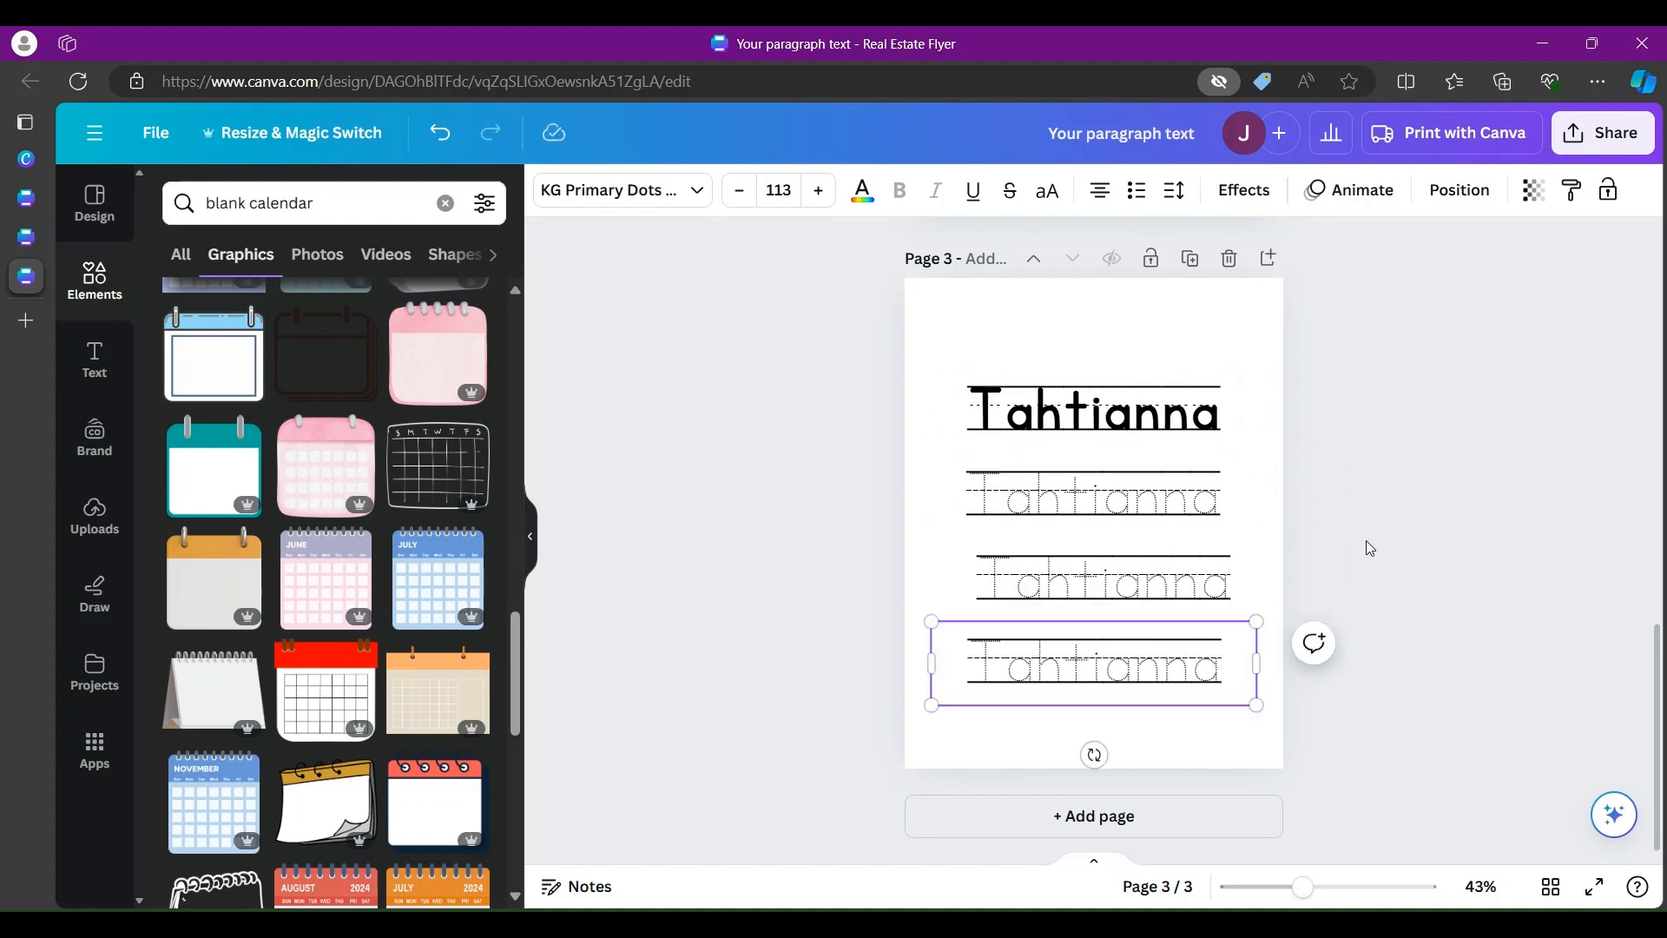
{"action": "left_click", "coordinate": [1221, 346]}
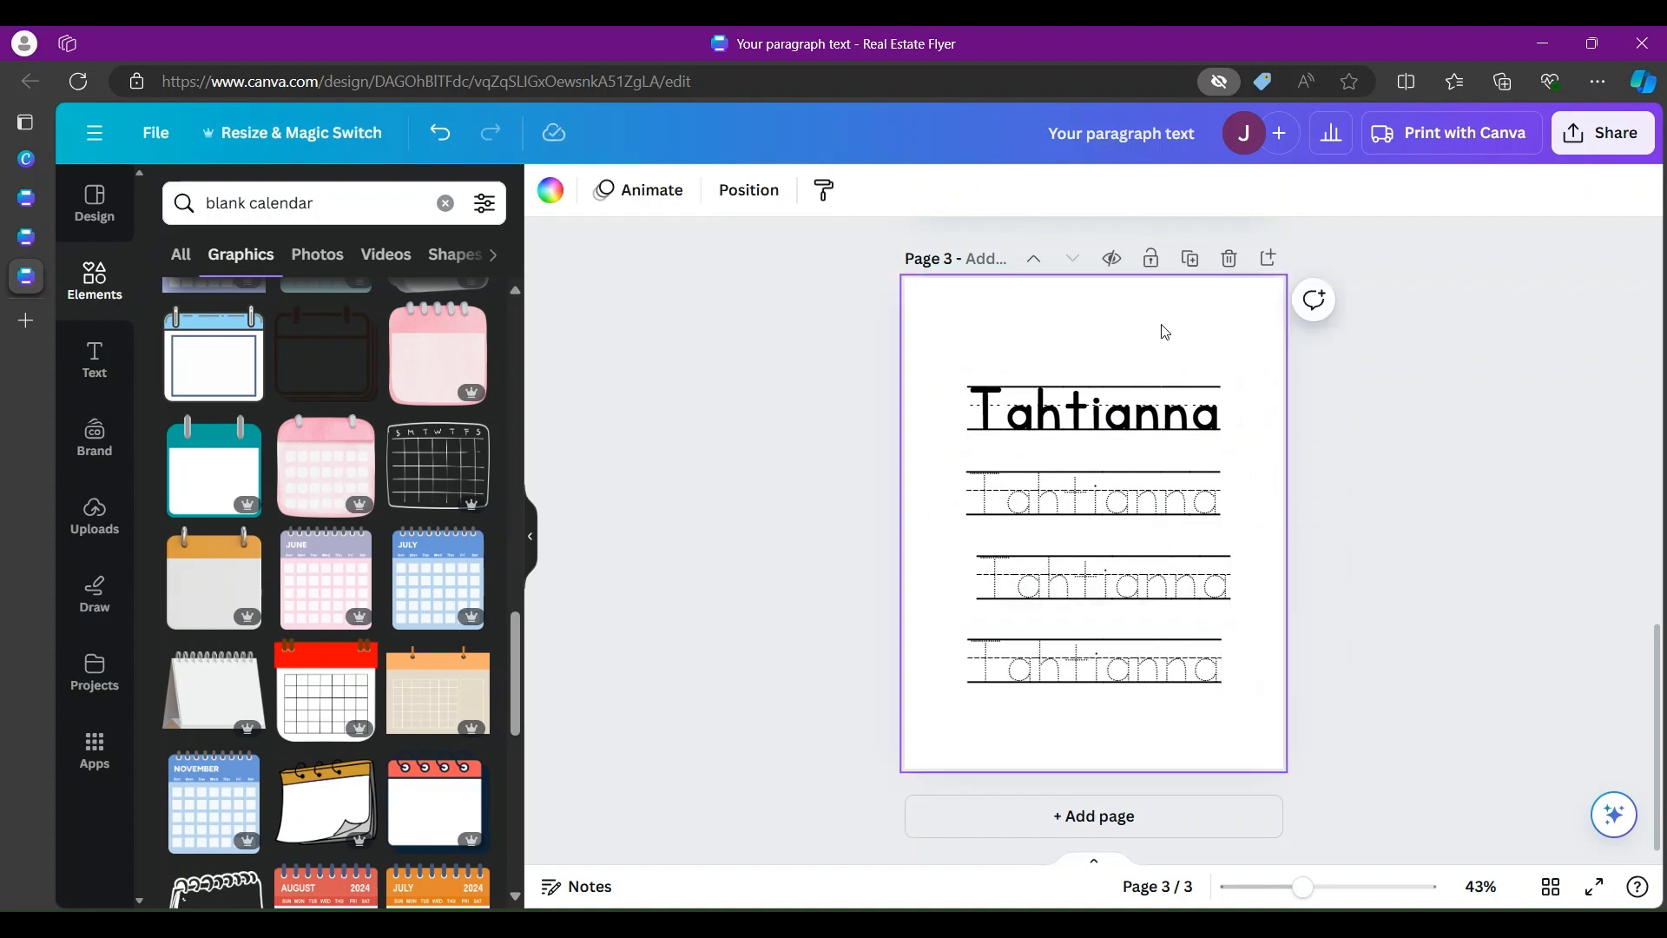
{"action": "left_click", "coordinate": [1077, 415]}
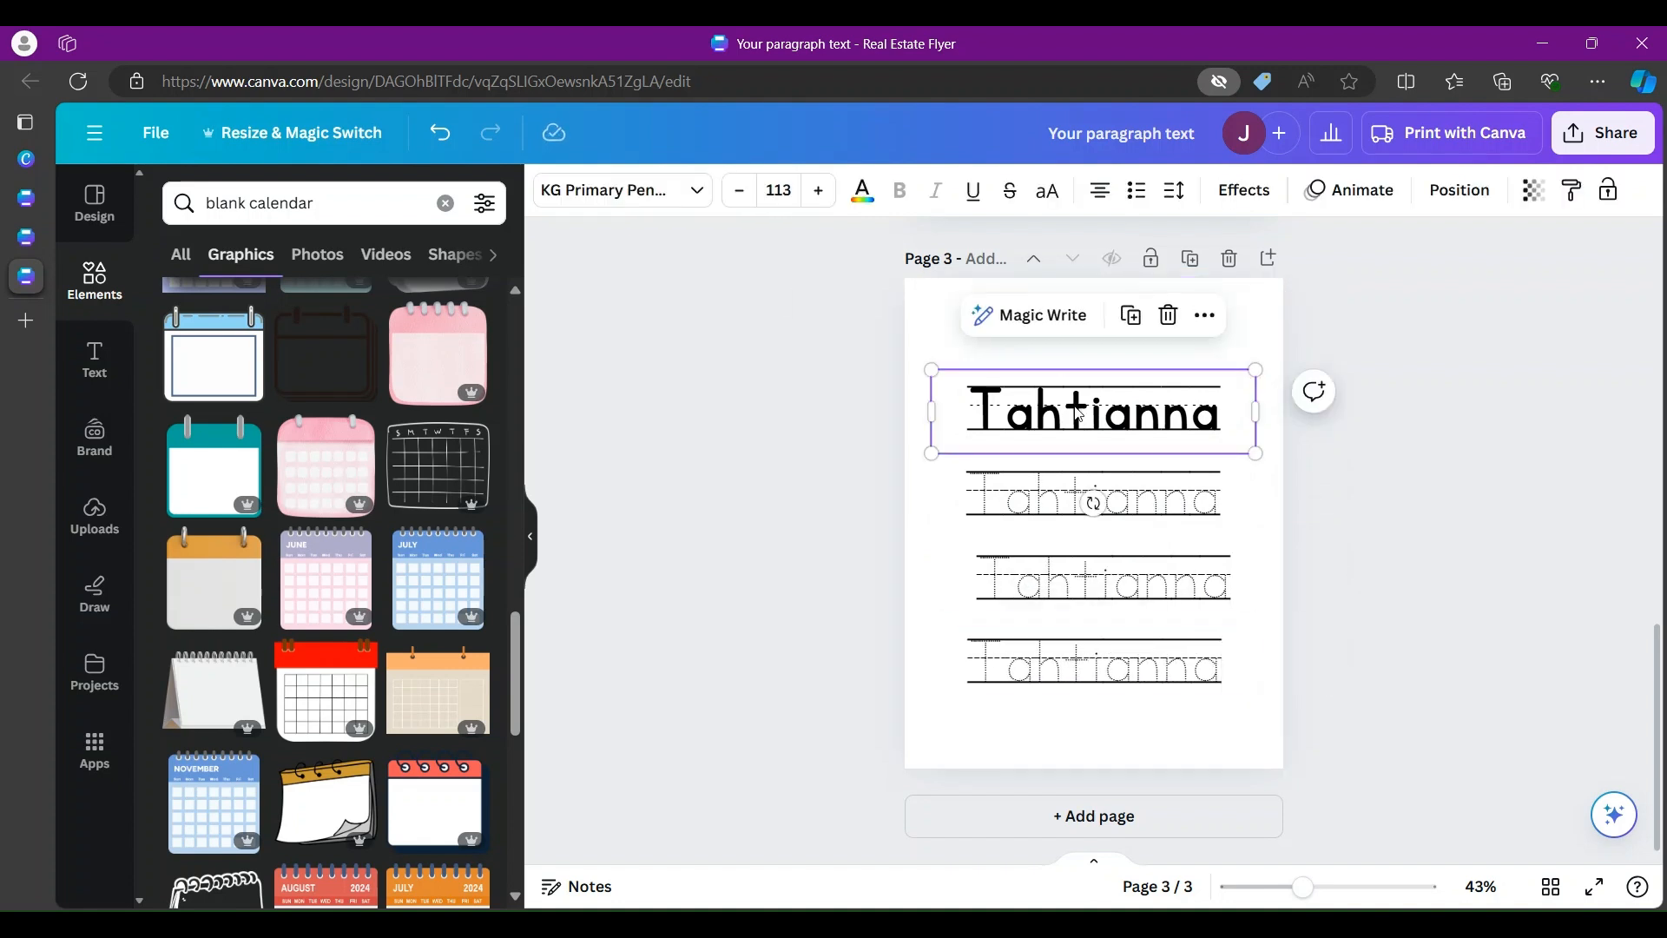
{"action": "left_click", "coordinate": [692, 193]}
{"action": "left_click", "coordinate": [695, 193]}
{"action": "left_click", "coordinate": [1058, 355]}
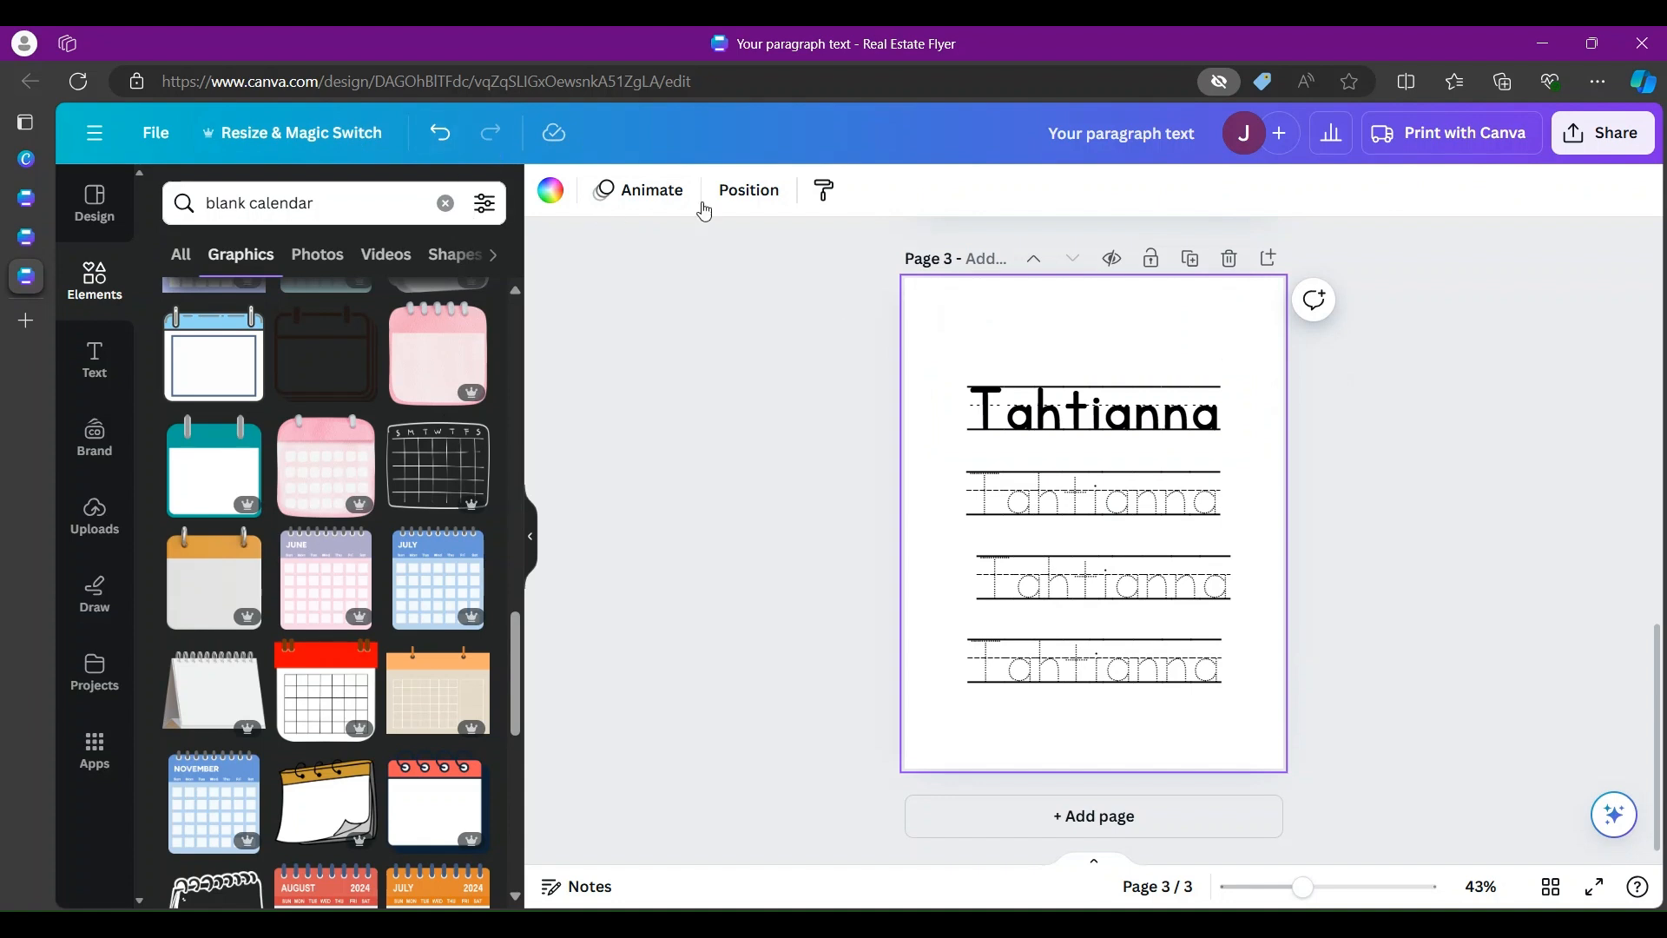
Step: Add a text box reading "My name is..." above the solid name line on page 3
{"action": "left_click", "coordinate": [94, 363]}
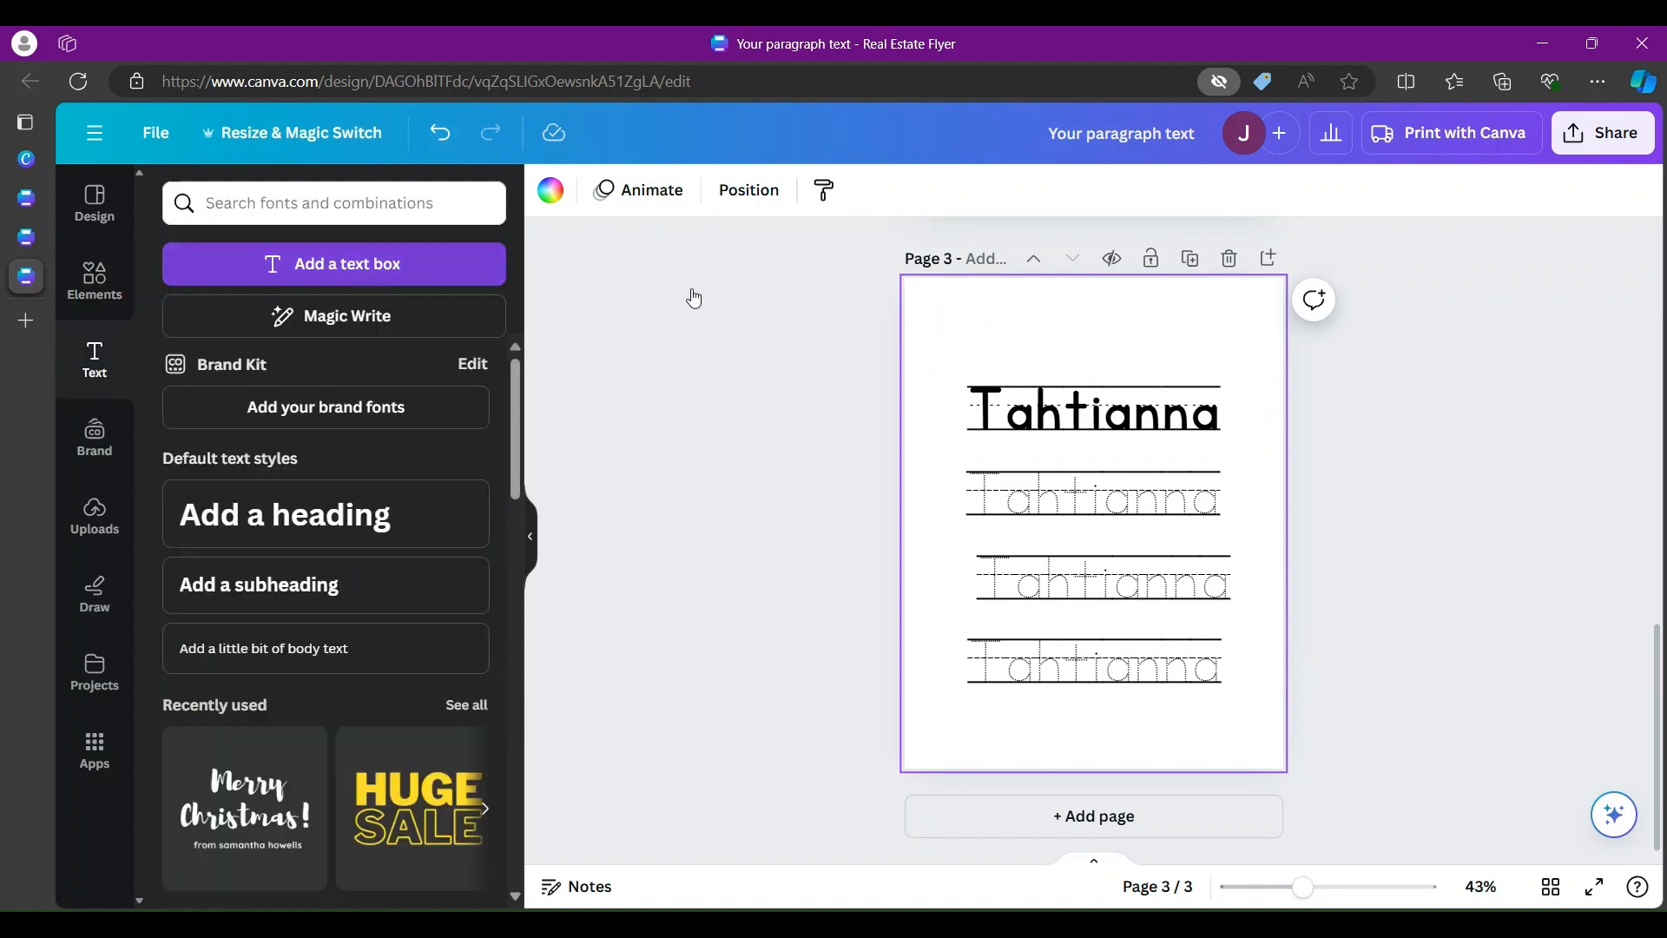
{"action": "key", "text": "t"}
{"action": "left_click_drag", "start_coordinate": [1109, 576], "coordinate": [1091, 371]}
{"action": "type", "text": "My name is..."}
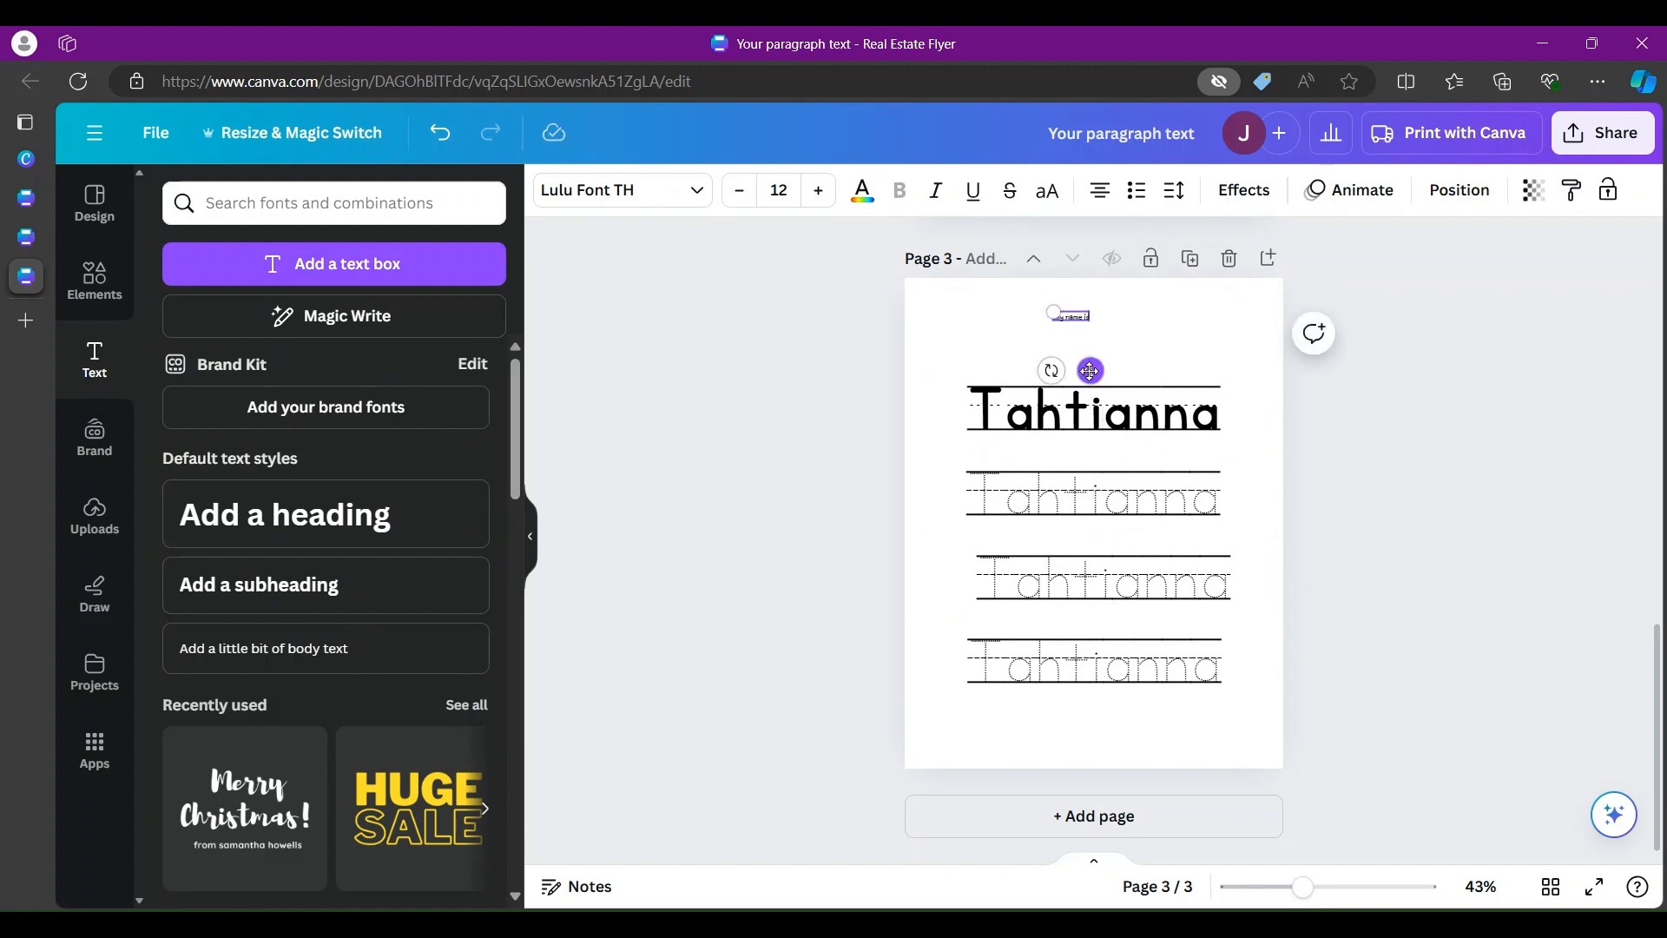
Step: Enlarge the "My name is..." text until it spans most of the solid name line's width
{"action": "left_click", "coordinate": [820, 191]}
{"action": "left_click", "coordinate": [820, 191]}
{"action": "left_click", "coordinate": [821, 191]}
{"action": "left_click", "coordinate": [820, 191]}
{"action": "left_click", "coordinate": [821, 191]}
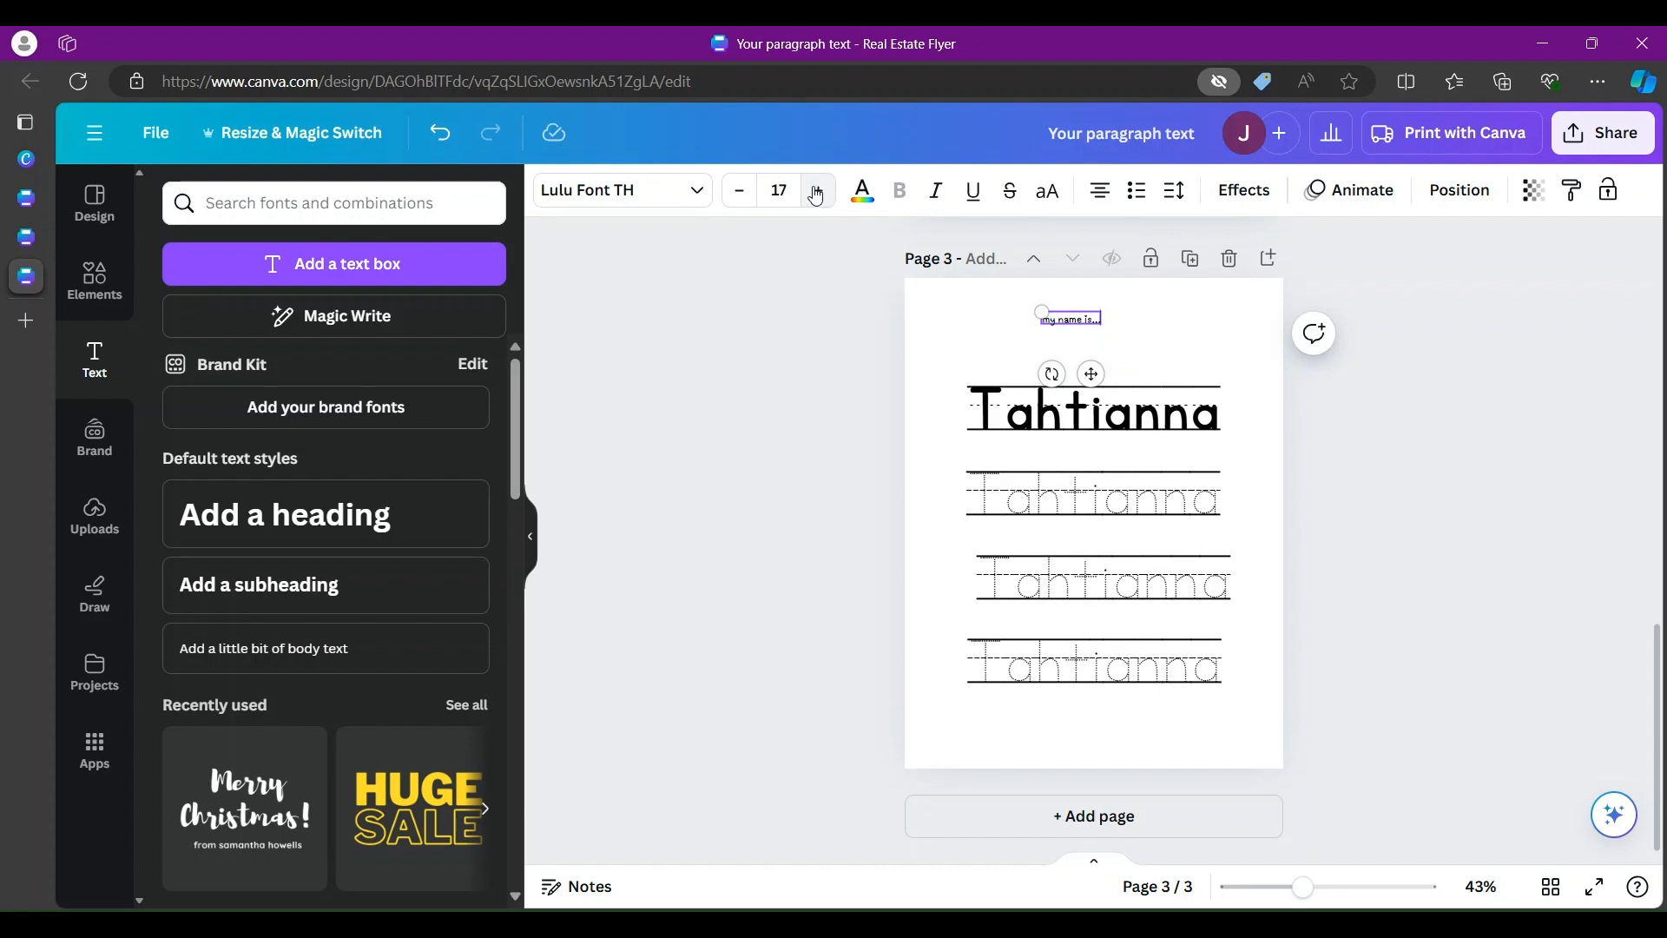
{"action": "left_click", "coordinate": [817, 193]}
{"action": "left_click", "coordinate": [819, 192]}
{"action": "left_click", "coordinate": [819, 192]}
{"action": "left_click", "coordinate": [819, 191]}
{"action": "left_click", "coordinate": [819, 192]}
{"action": "left_click", "coordinate": [818, 192]}
{"action": "left_click", "coordinate": [819, 192]}
Step: Capitalise the M in "My name is..." and move the text closer to the centre above the solid name
{"action": "type", "text": "M"}
{"action": "left_click", "coordinate": [1194, 327]}
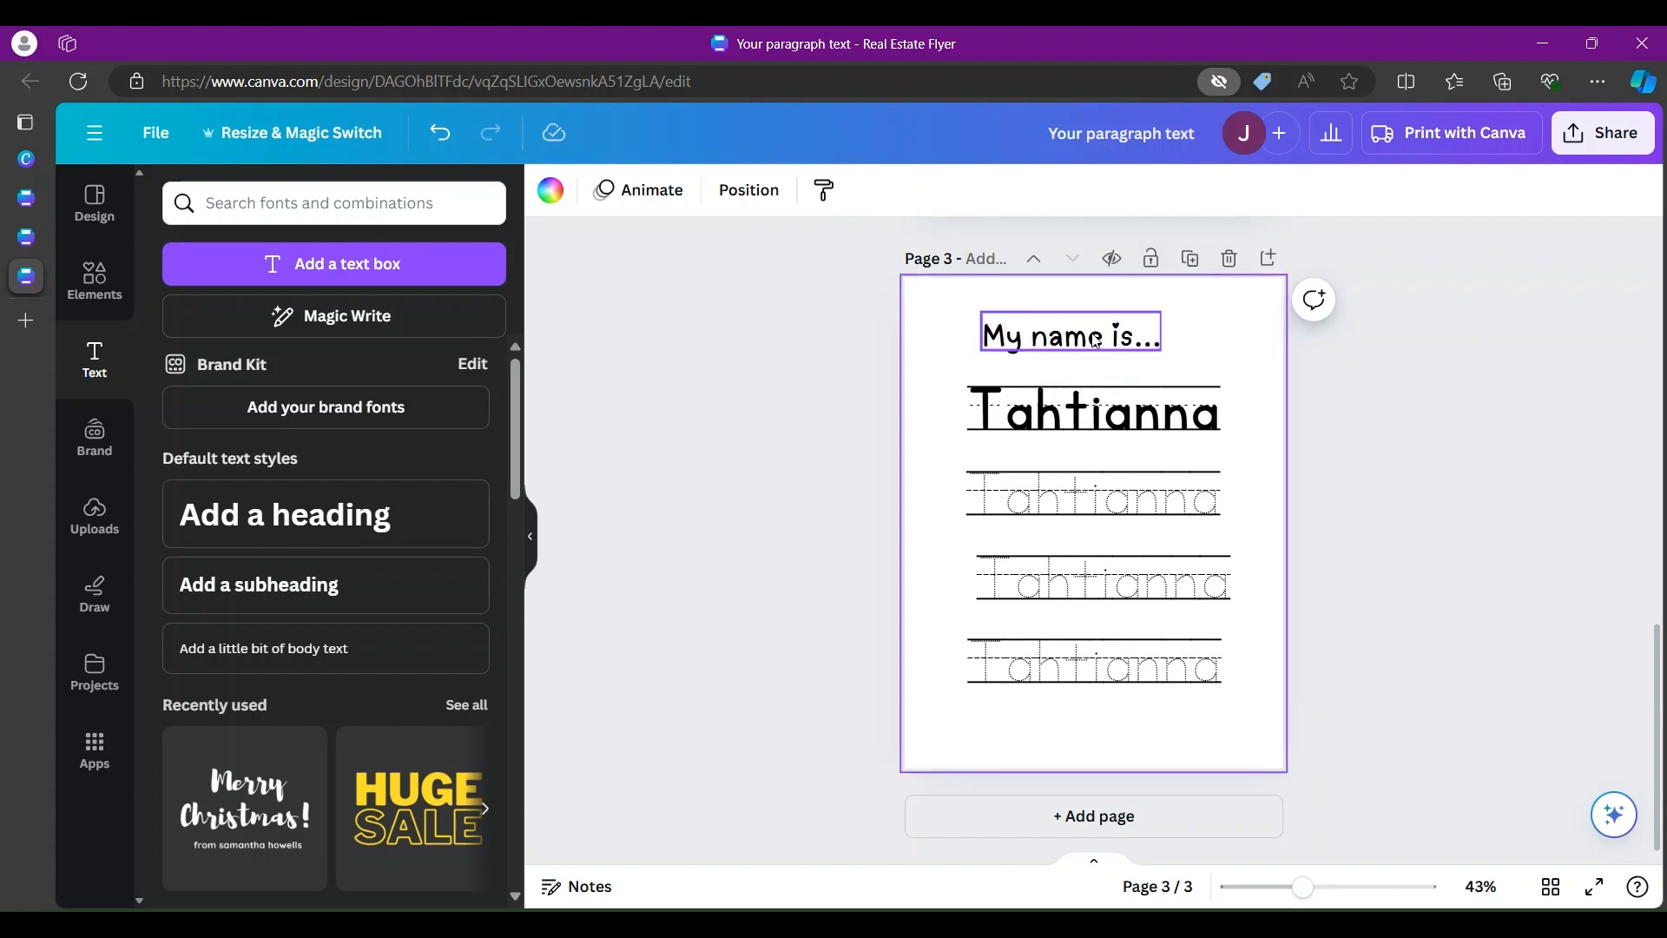
{"action": "left_click_drag", "start_coordinate": [1096, 341], "coordinate": [1106, 345]}
{"action": "left_click", "coordinate": [1473, 469]}
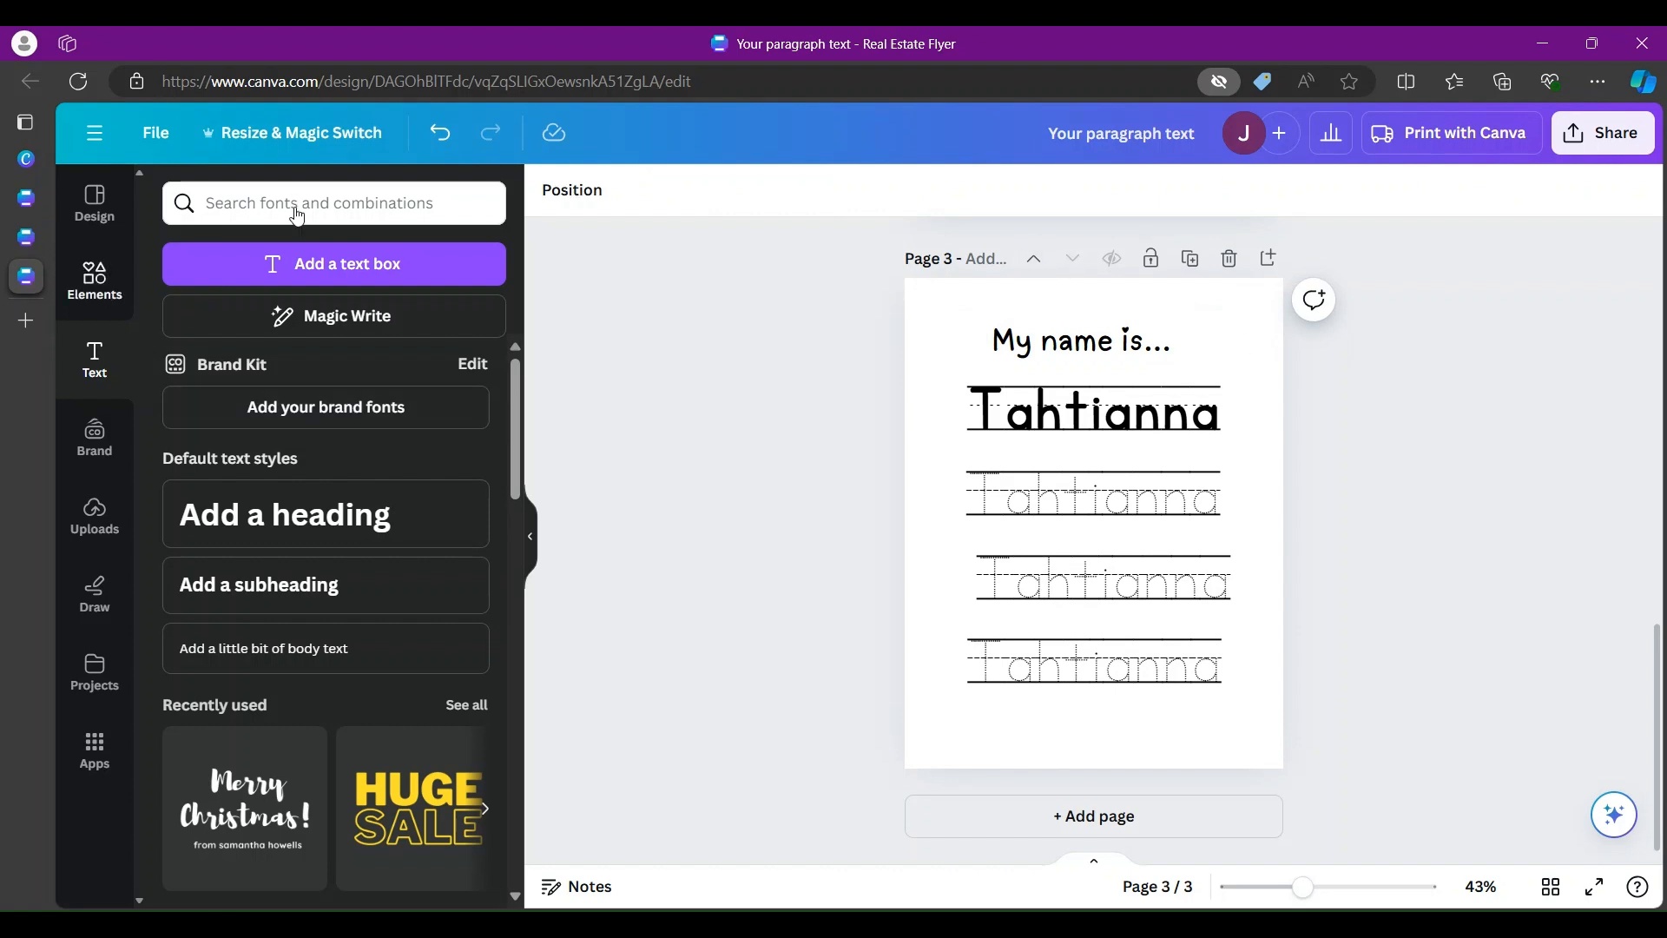
Step: Search the elements library for "princess", refining the search to "princess border"
{"action": "left_click", "coordinate": [106, 295]}
{"action": "left_click", "coordinate": [448, 203]}
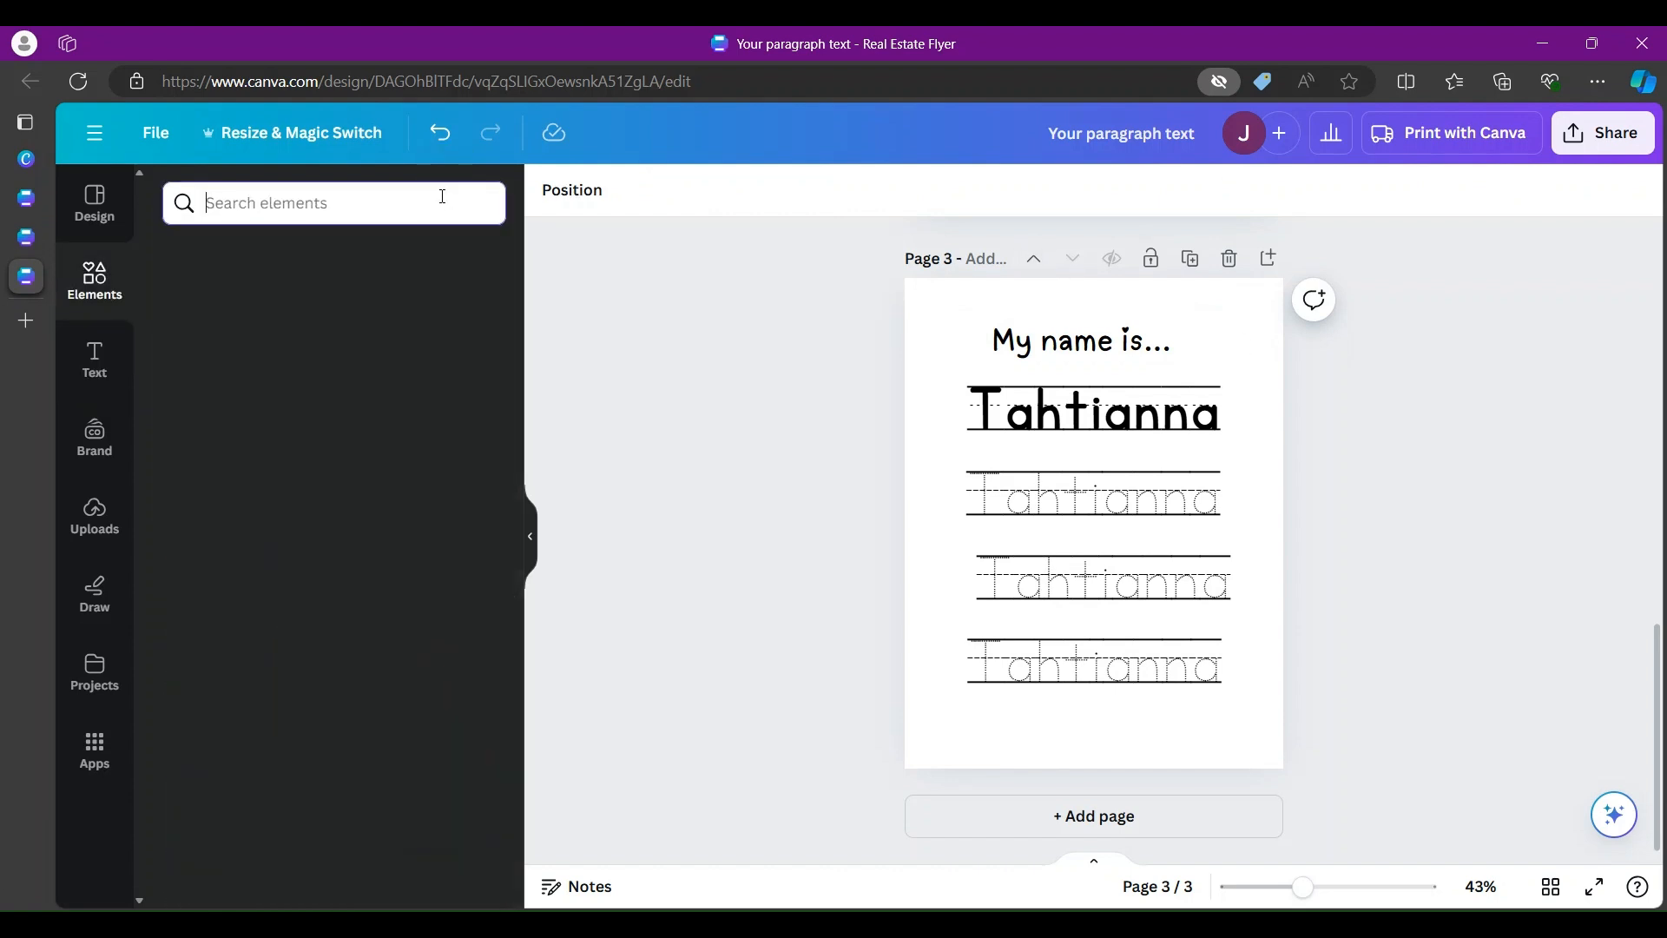
{"action": "type", "text": "p"}
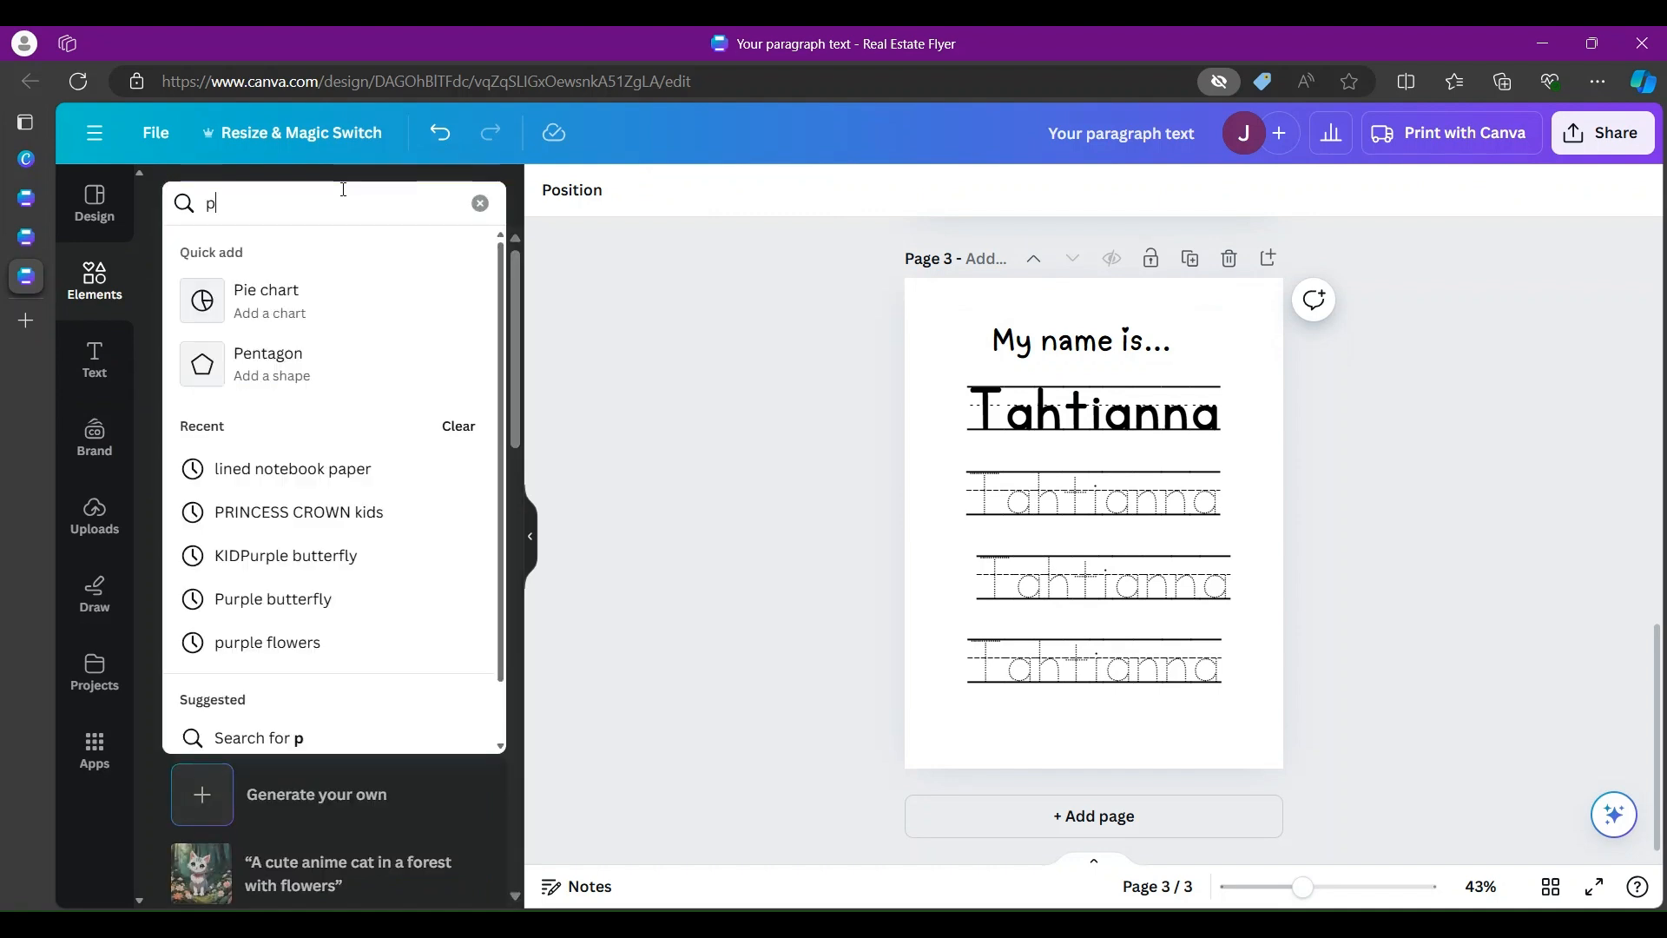
{"action": "type", "text": "rincess"}
{"action": "key", "text": "Return"}
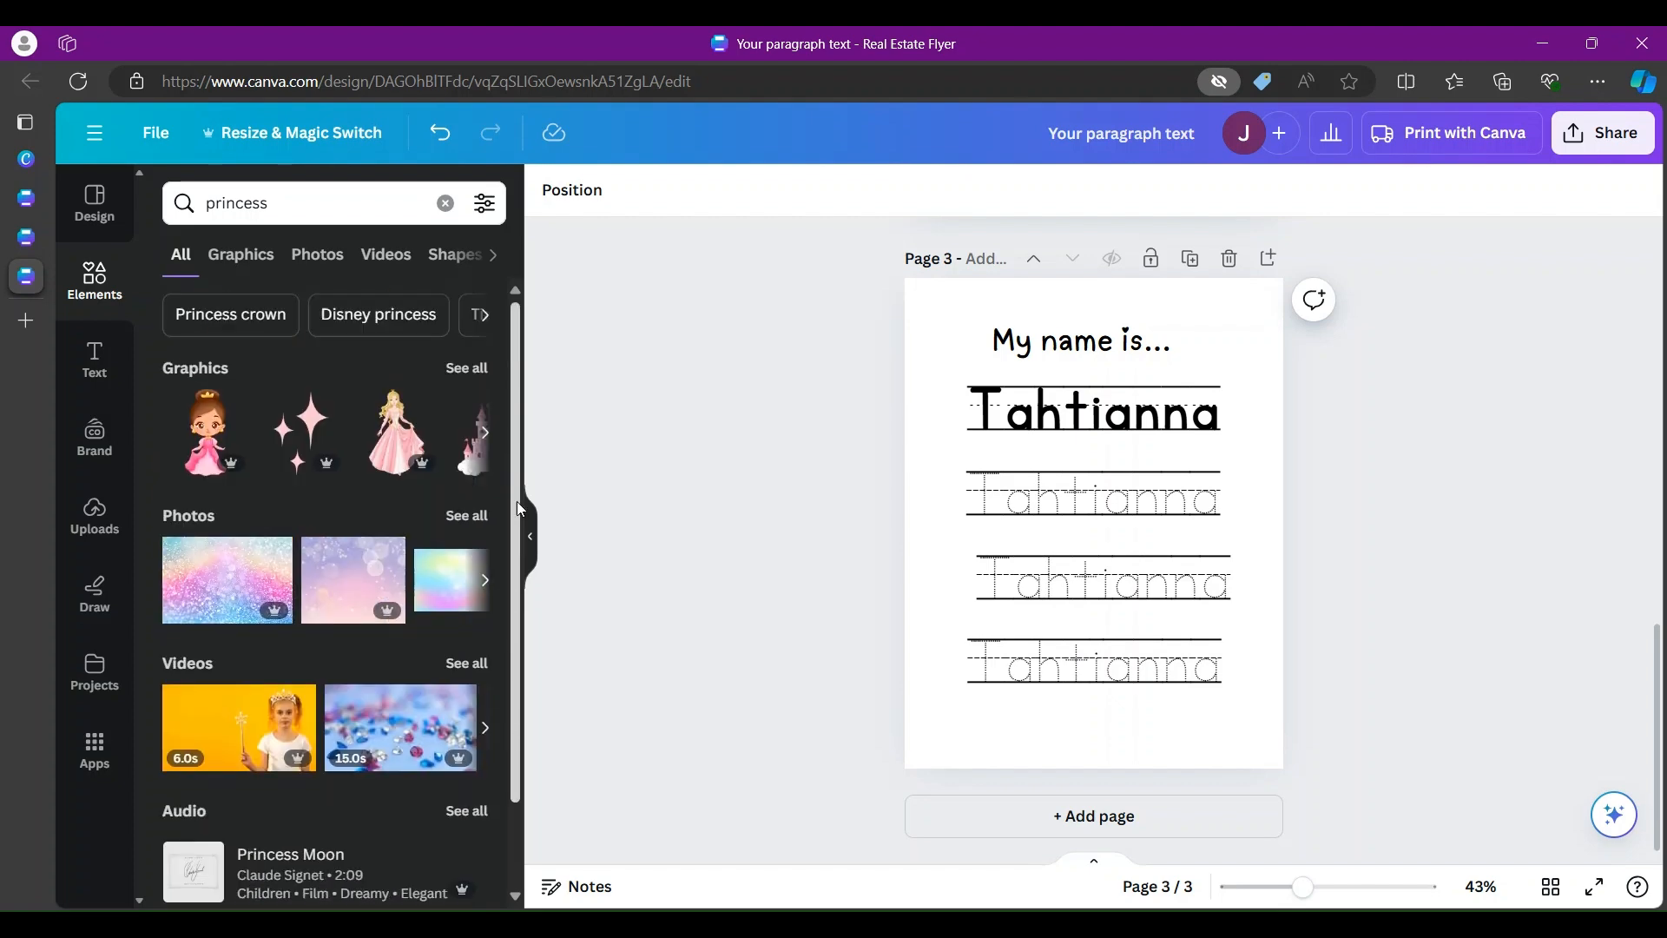
{"action": "left_click", "coordinate": [338, 204]}
{"action": "type", "text": "border"}
{"action": "key", "text": "Return"}
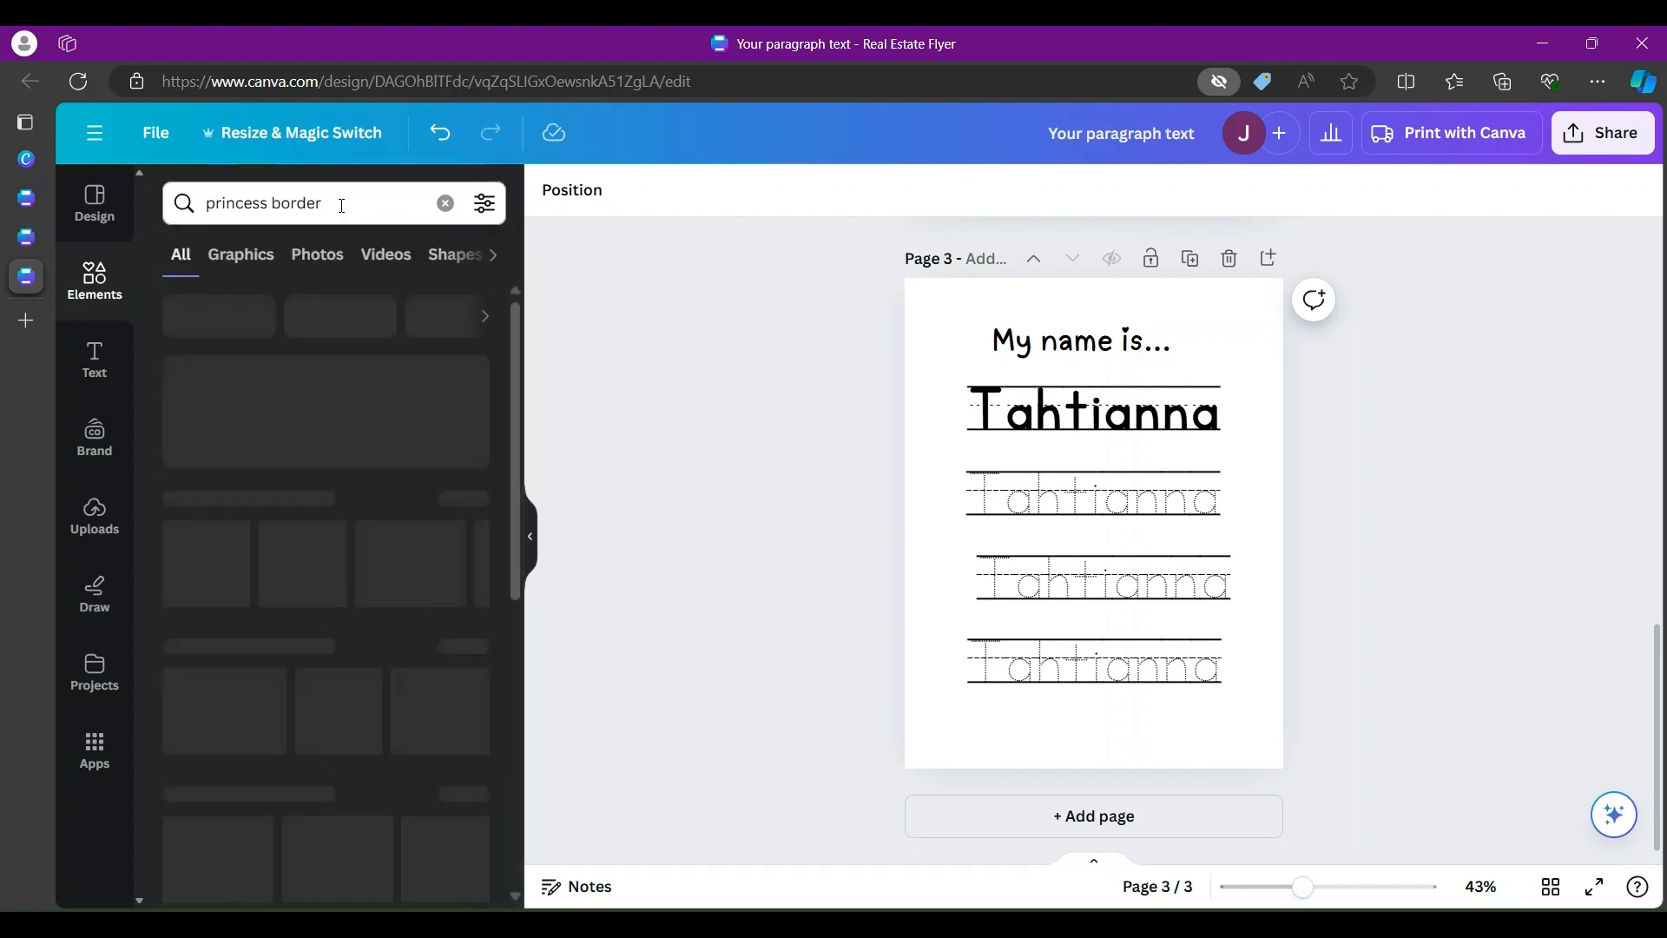
Step: Try a pink ornamental scroll border above the heading on page 3 and delete it
{"action": "left_click_drag", "start_coordinate": [317, 571], "coordinate": [1092, 310]}
{"action": "left_click", "coordinate": [487, 563]}
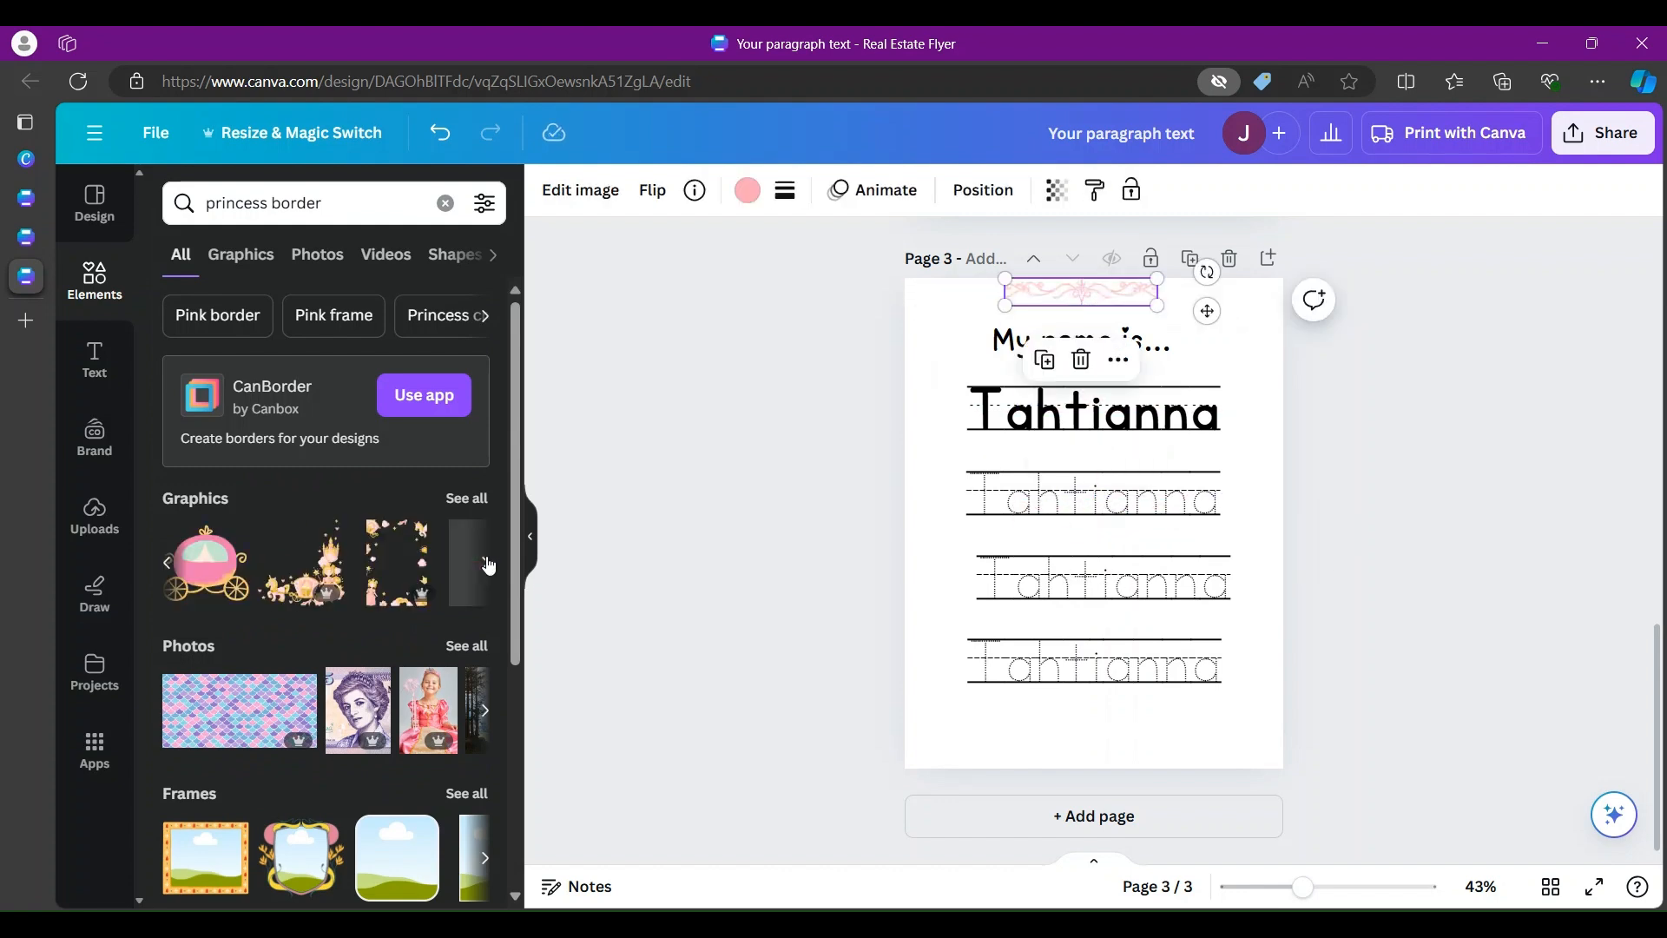
{"action": "left_click", "coordinate": [1081, 361]}
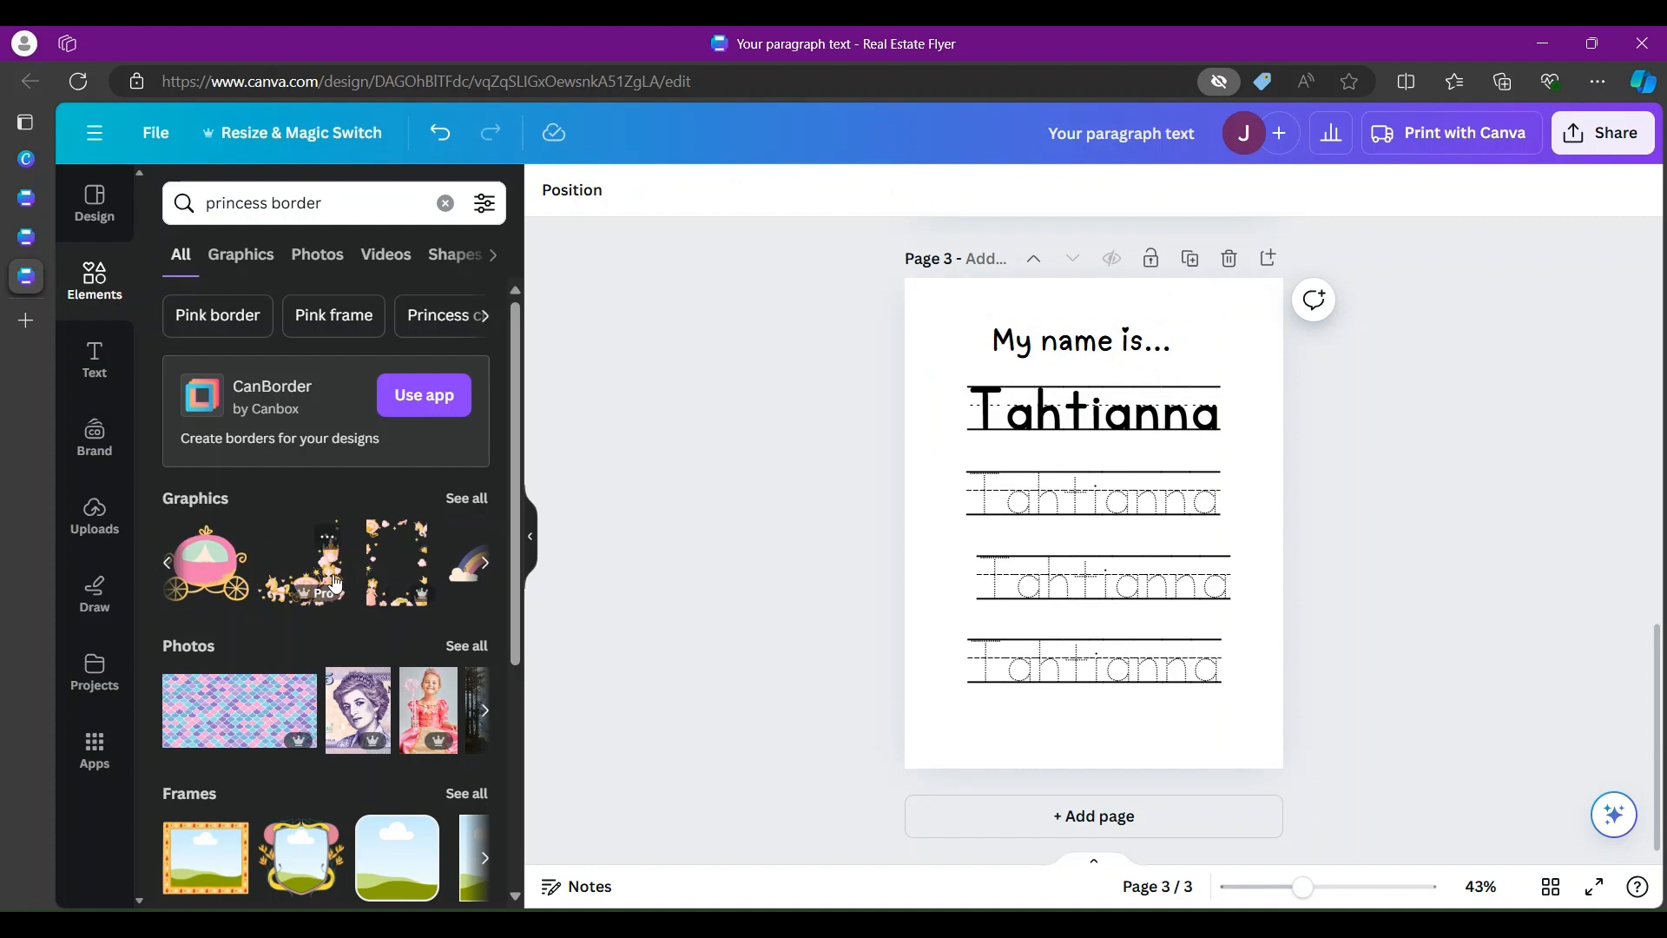
Step: Try the castle and carriage graphic in both lower corners of page 3 and delete the lower-left copy
{"action": "left_click_drag", "start_coordinate": [1142, 579], "coordinate": [1249, 731]}
{"action": "left_click", "coordinate": [304, 566]}
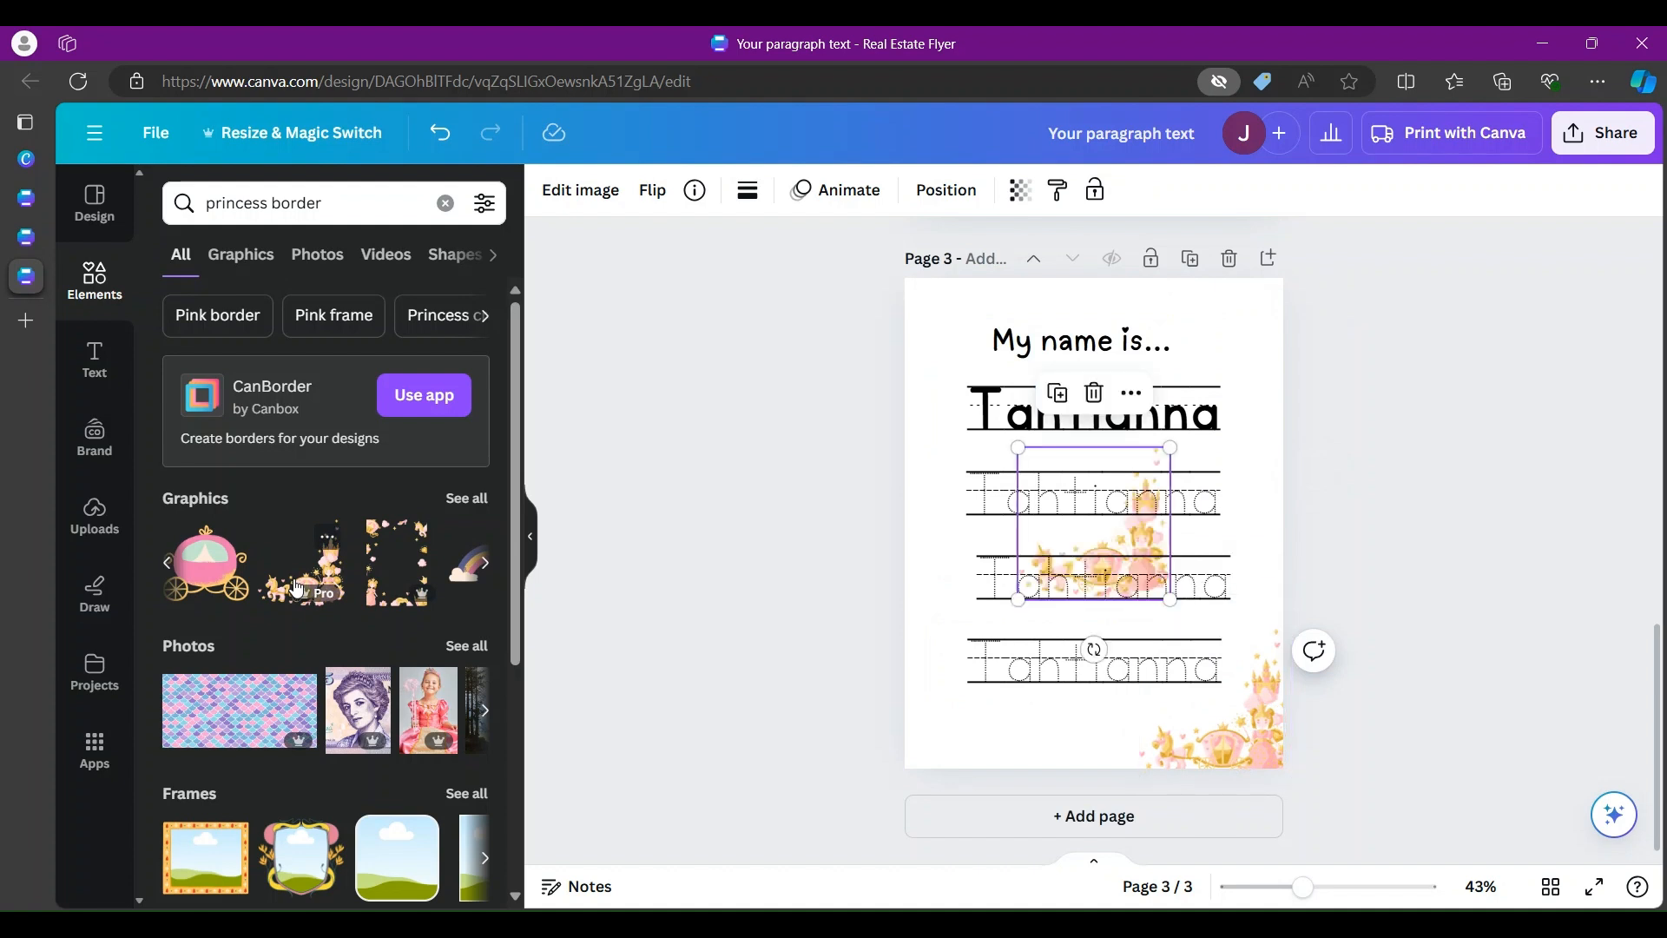
{"action": "left_click_drag", "start_coordinate": [1120, 573], "coordinate": [997, 734]}
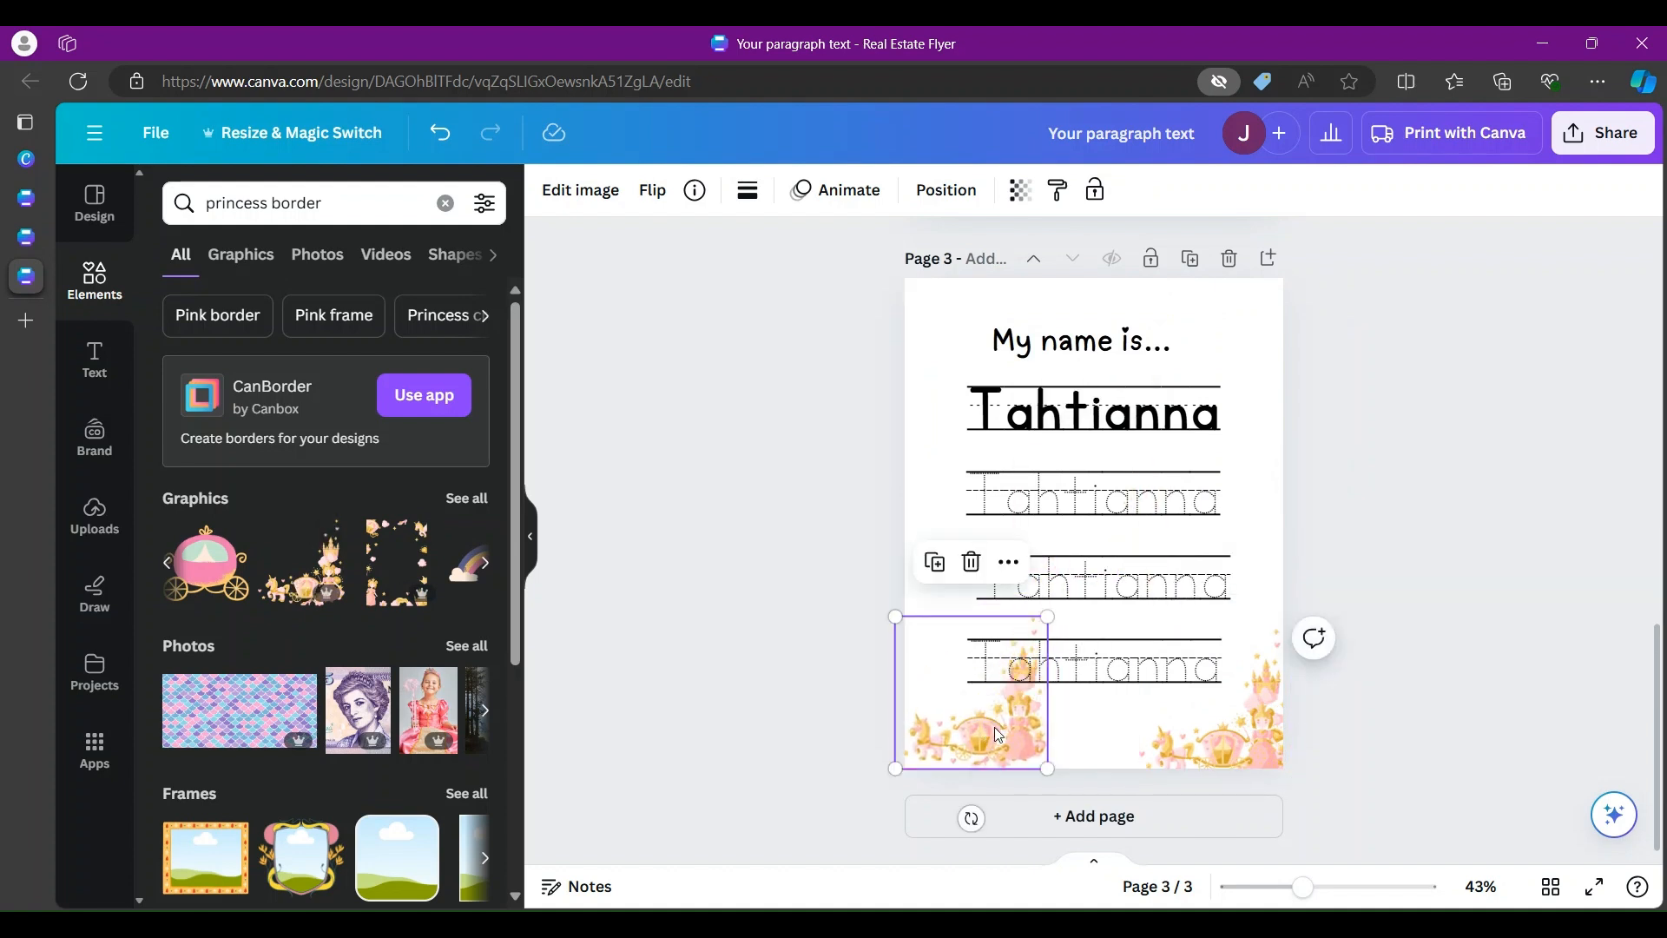
{"action": "right_click", "coordinate": [997, 729]}
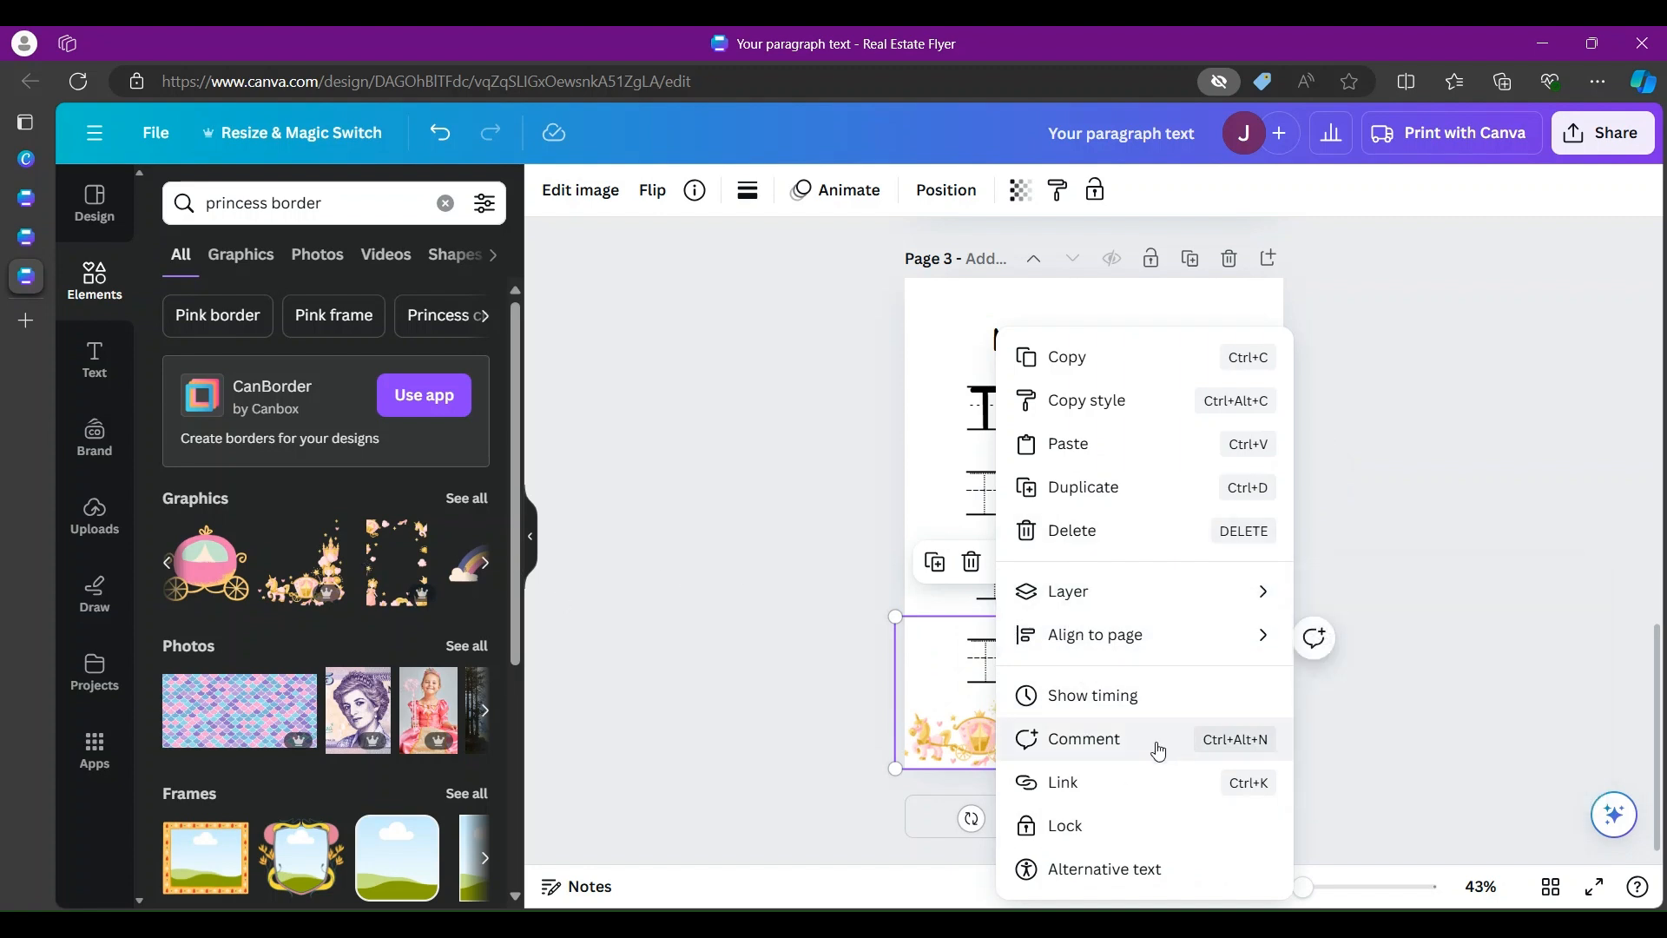
{"action": "left_click", "coordinate": [736, 733]}
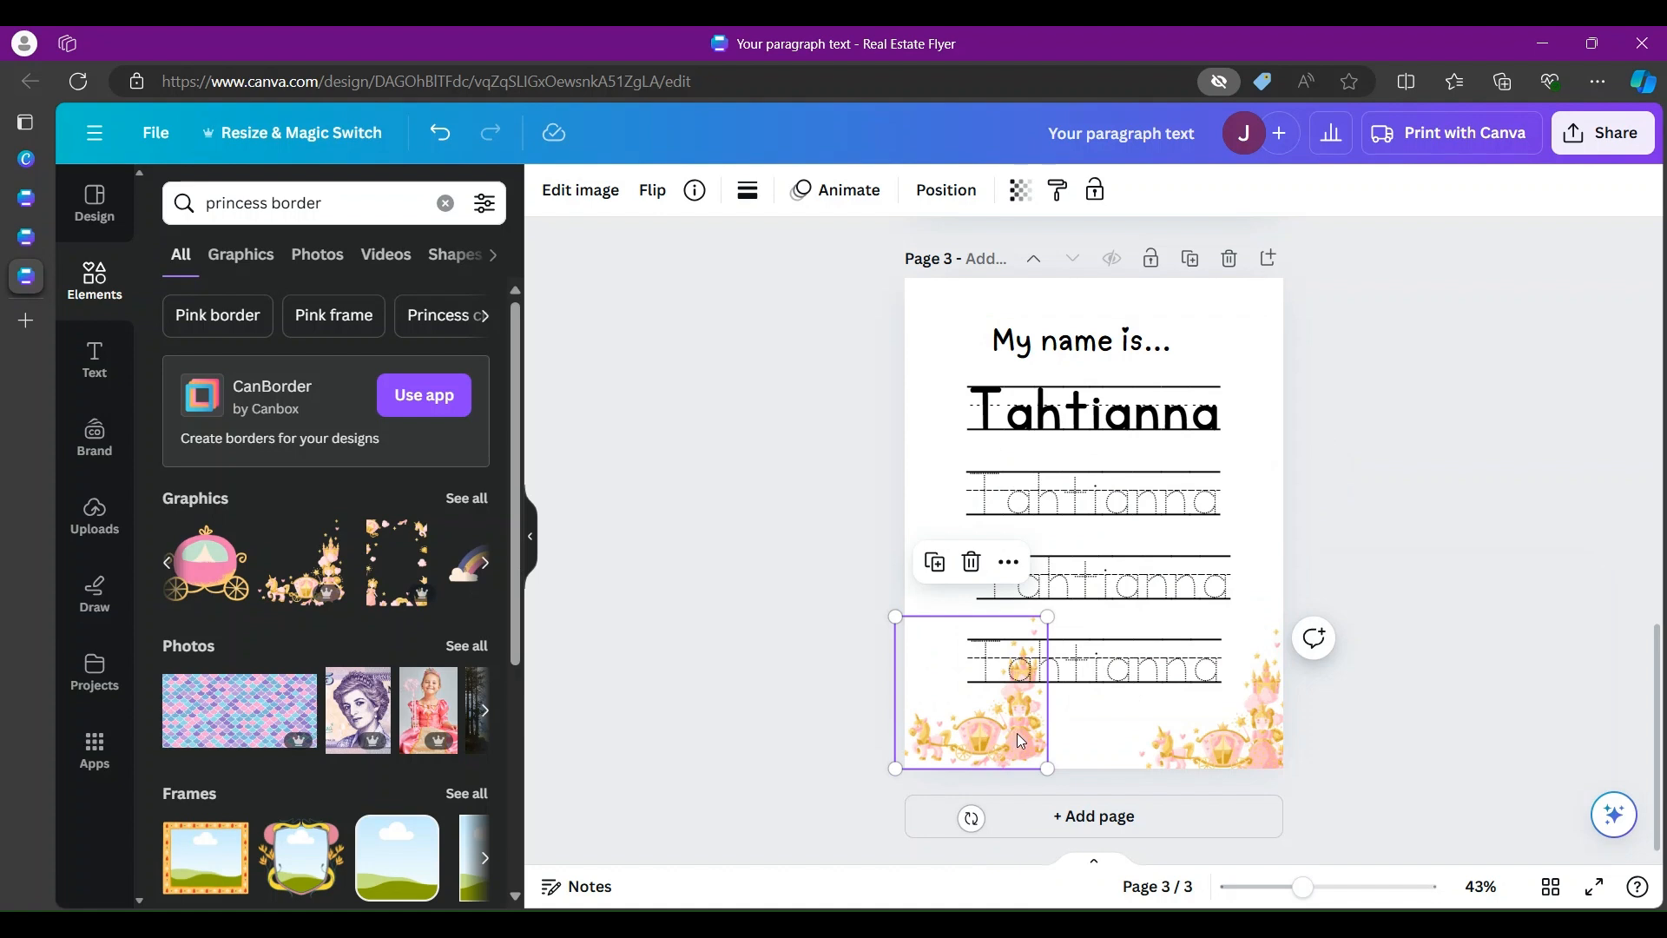
{"action": "left_click", "coordinate": [971, 562]}
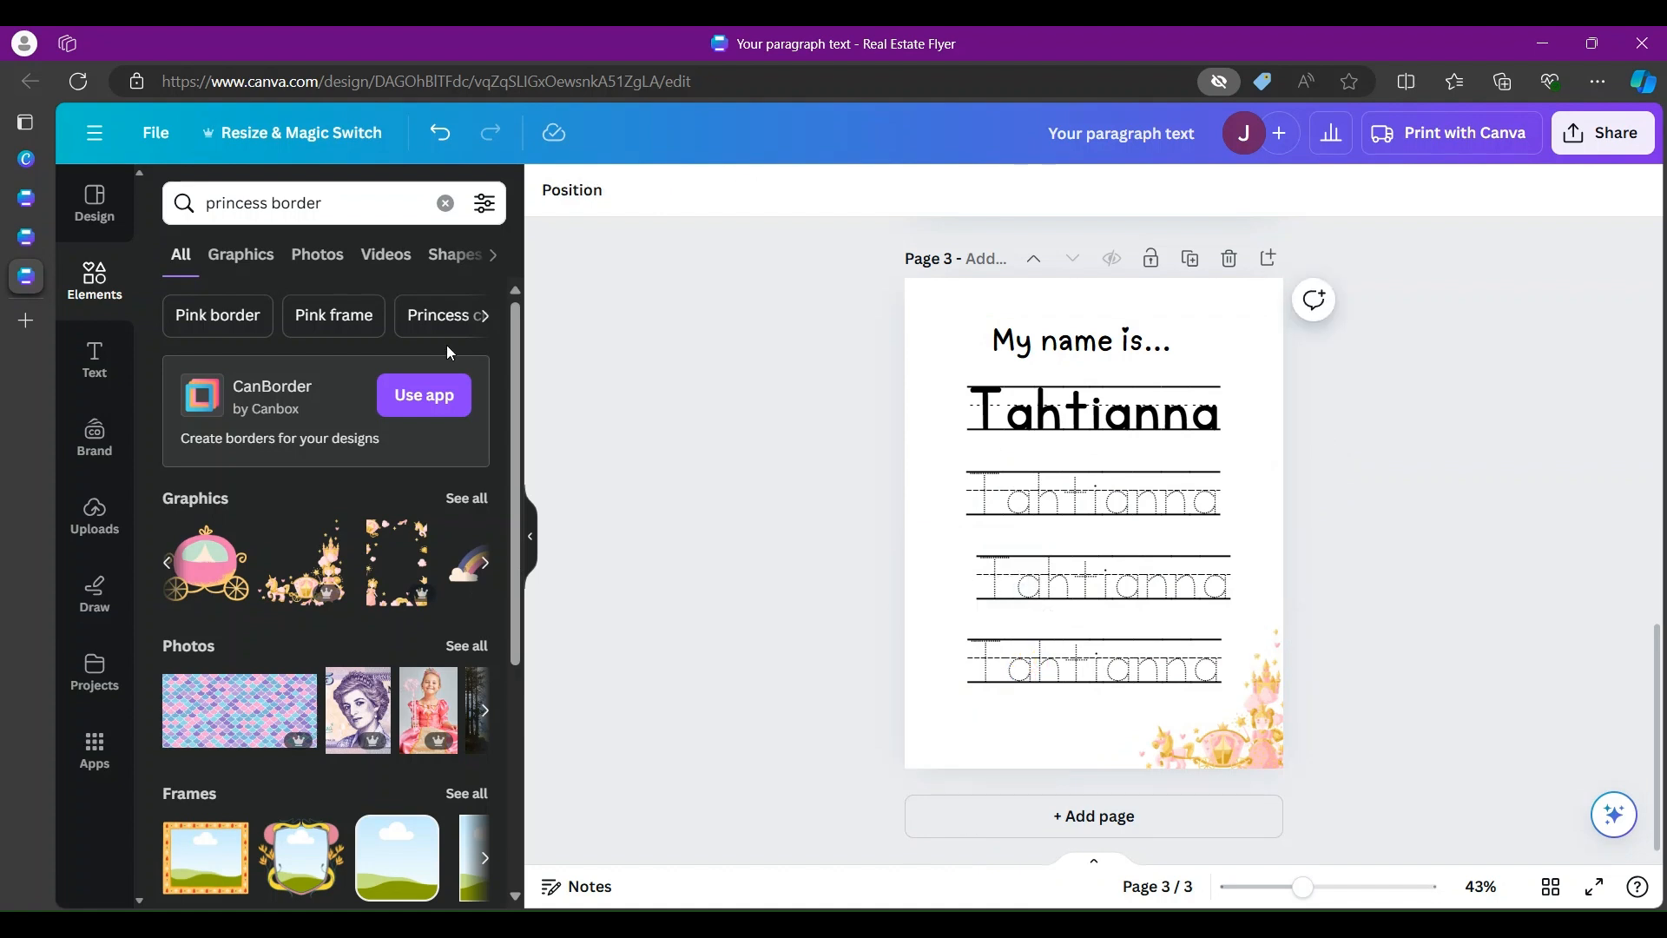
Step: Add the rectangular princess and castle frame graphic to page 3 and delete the castle graphic in the lower-right corner
{"action": "left_click", "coordinate": [483, 569]}
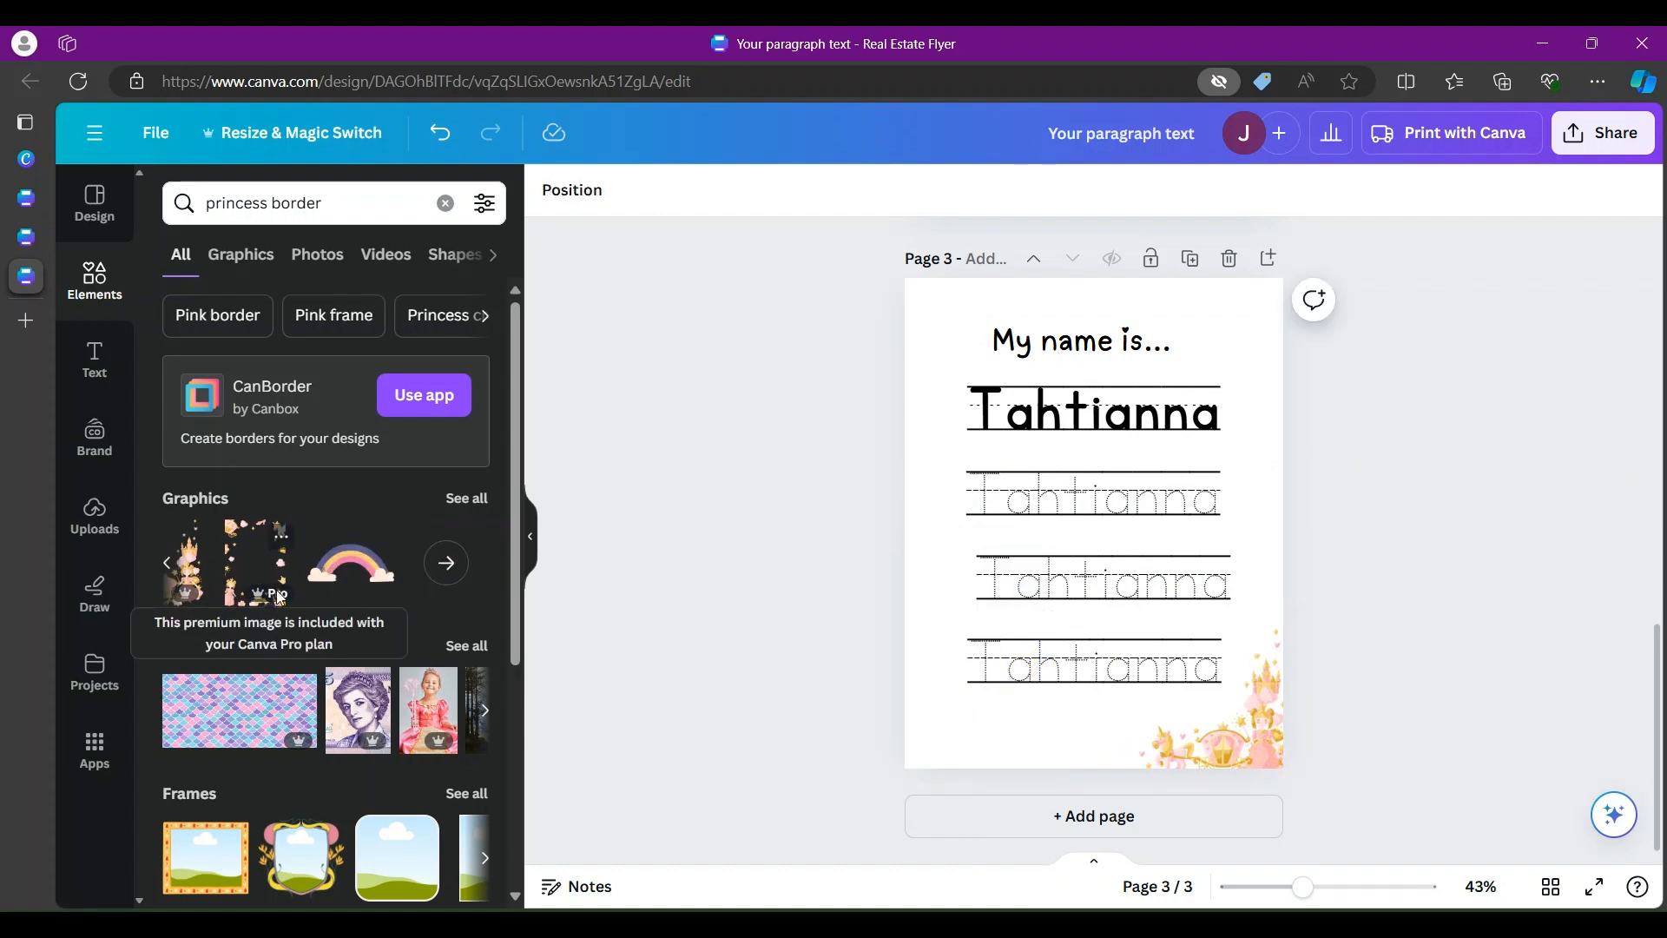
{"action": "left_click", "coordinate": [280, 561]}
{"action": "left_click", "coordinate": [1259, 721]}
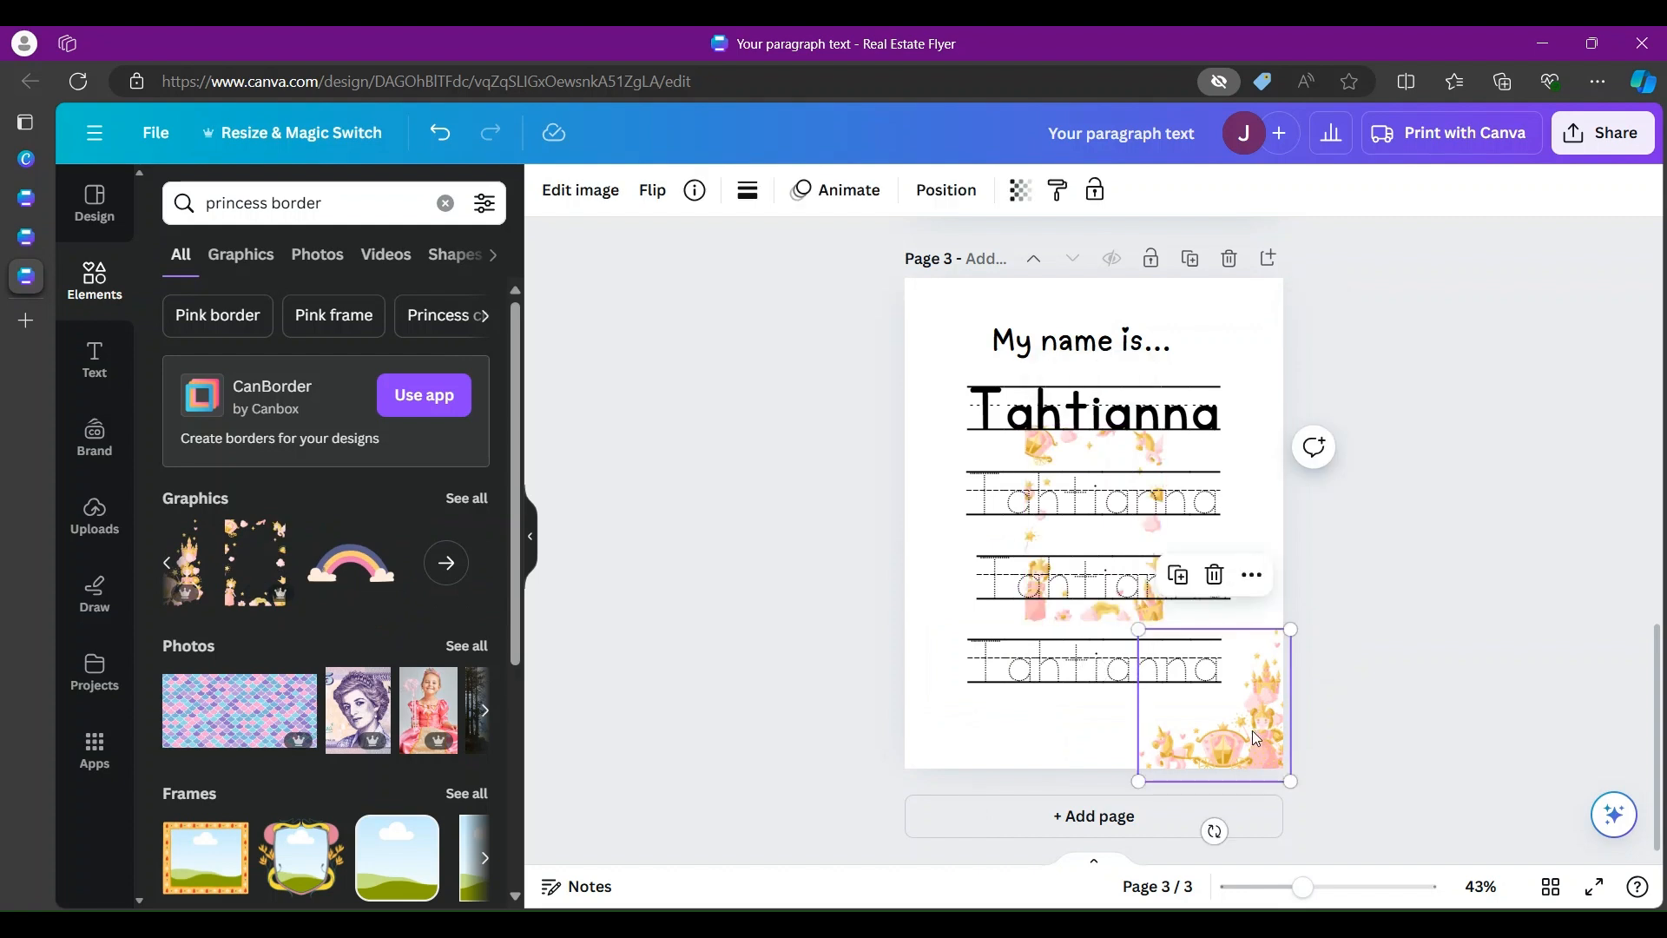
{"action": "left_click", "coordinate": [1208, 574]}
{"action": "left_click", "coordinate": [1150, 611]}
{"action": "left_click", "coordinate": [1144, 447]}
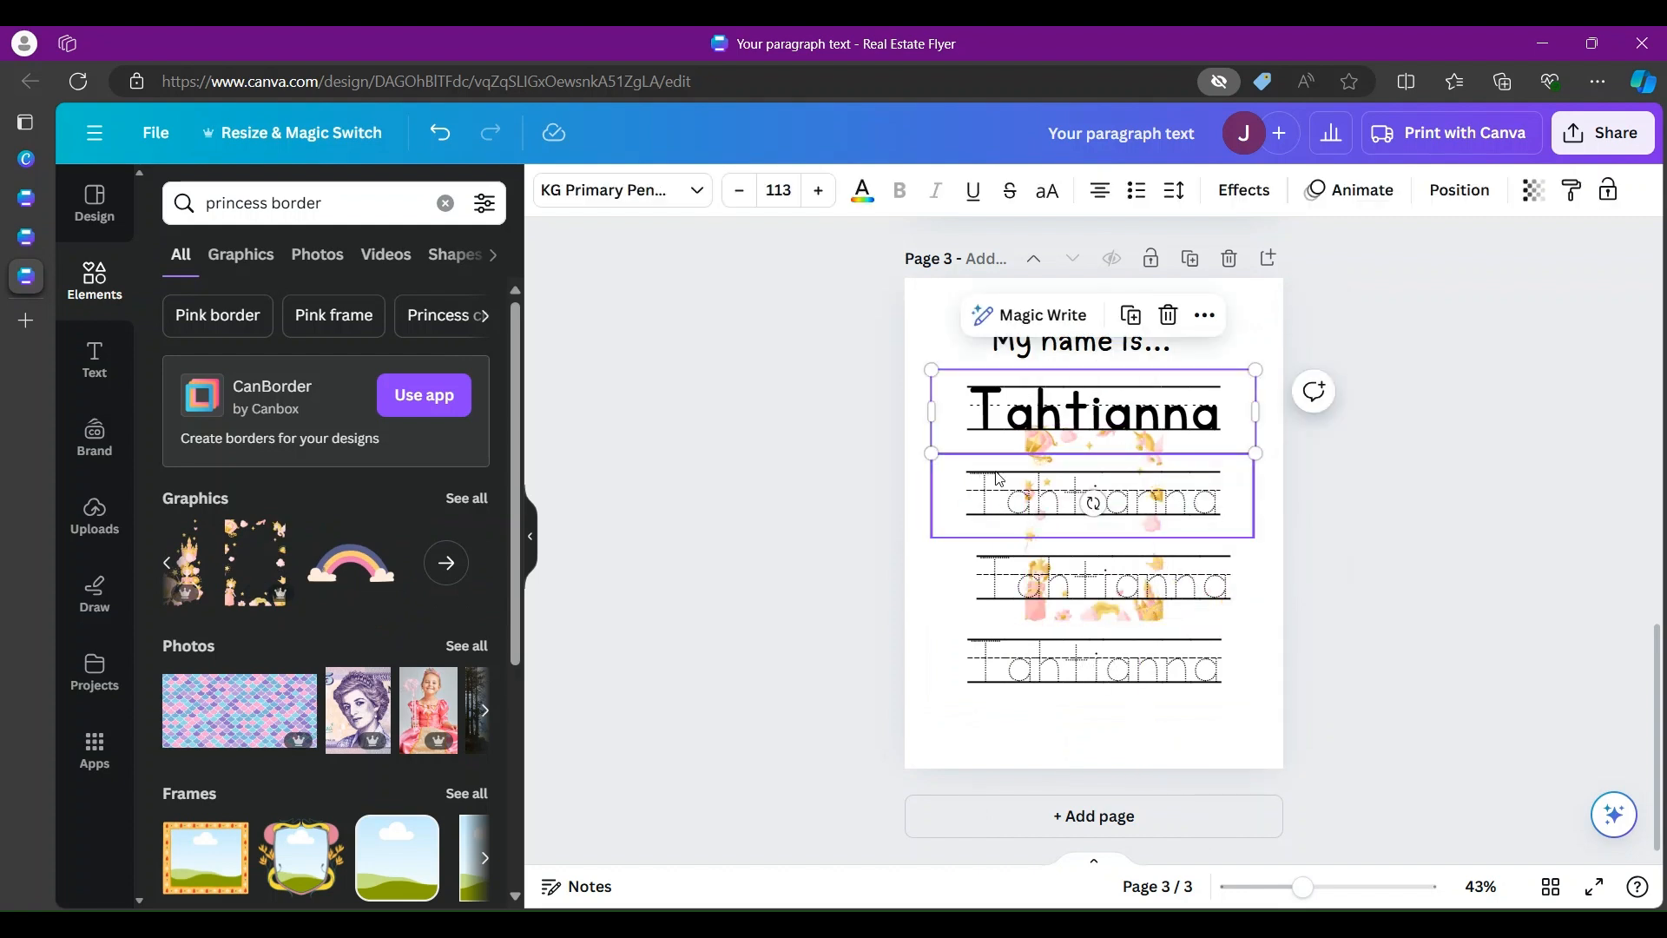
{"action": "left_click", "coordinate": [1040, 543]}
{"action": "left_click", "coordinate": [1149, 490]}
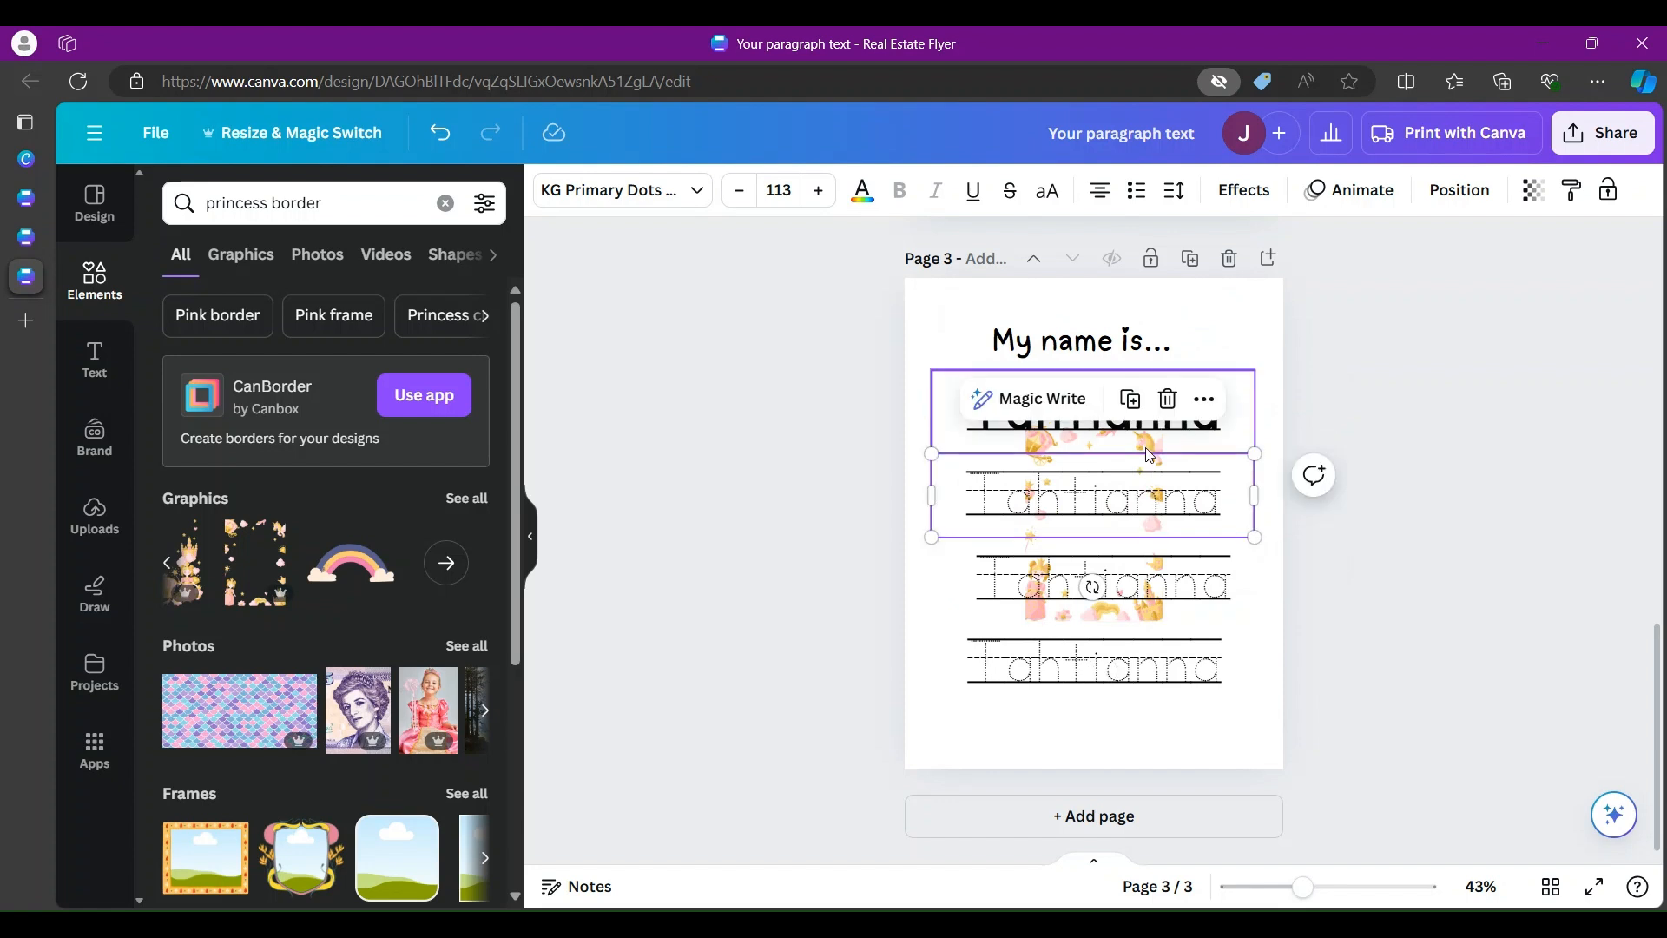
{"action": "left_click", "coordinate": [1145, 448]}
{"action": "left_click", "coordinate": [440, 132]}
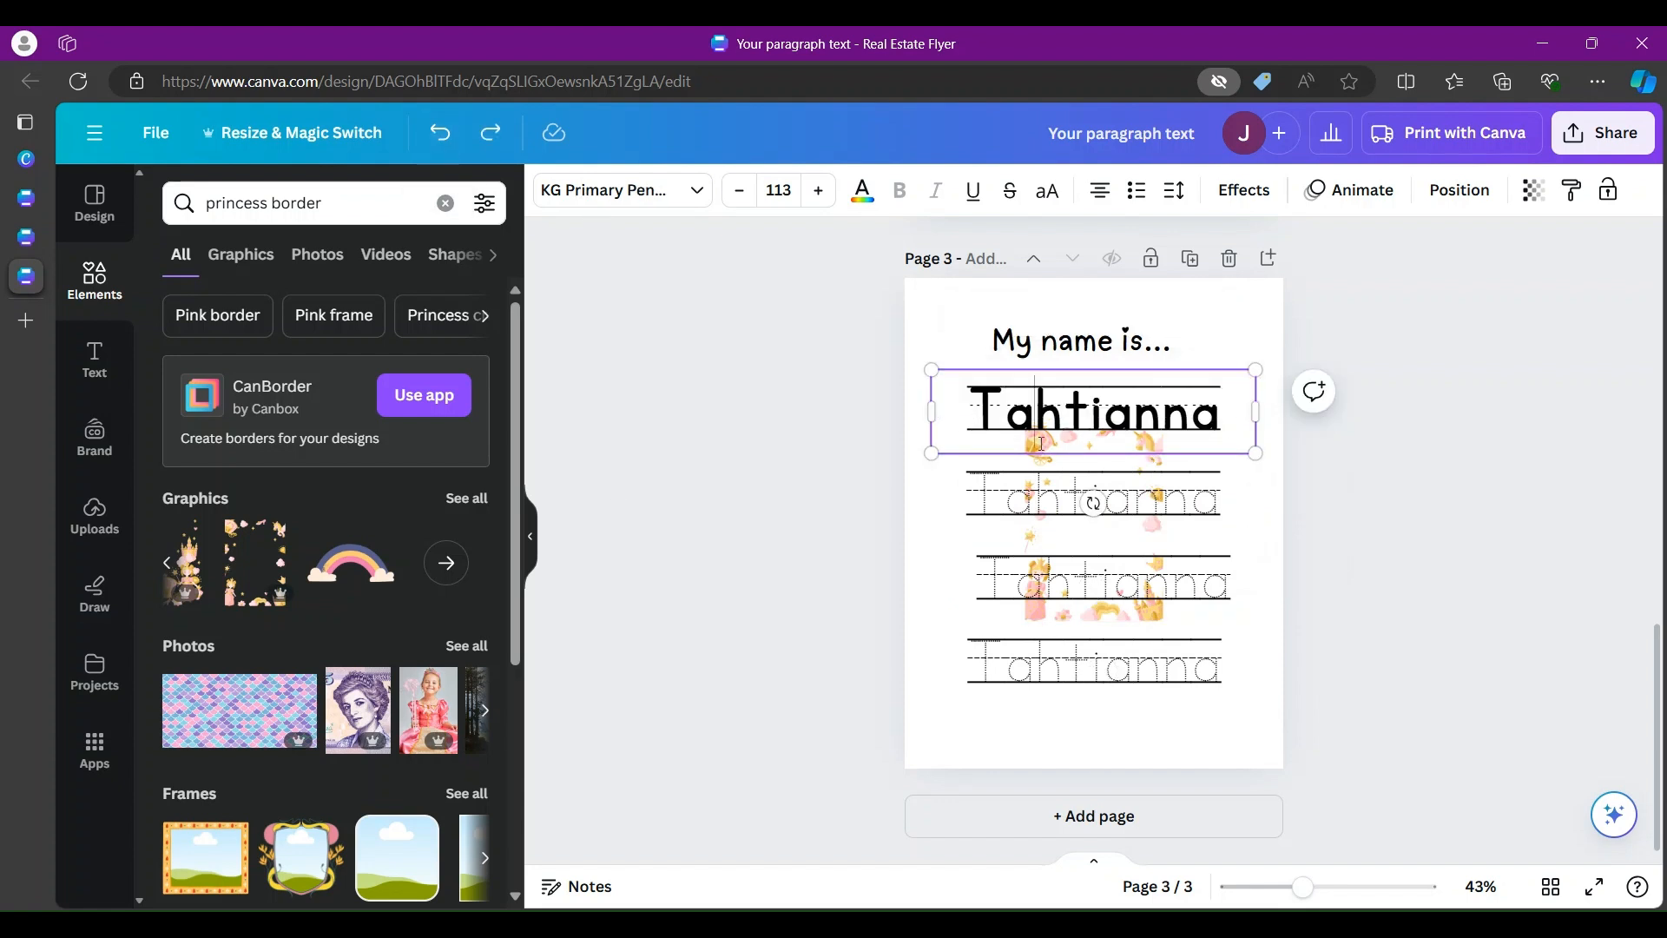
Step: Move the princess frame towards page 3's lower-left corner and swap the order of the lower two dotted name lines
{"action": "left_click", "coordinate": [1149, 612]}
{"action": "left_click_drag", "start_coordinate": [1149, 613], "coordinate": [1149, 681]}
{"action": "left_click", "coordinate": [1121, 600]}
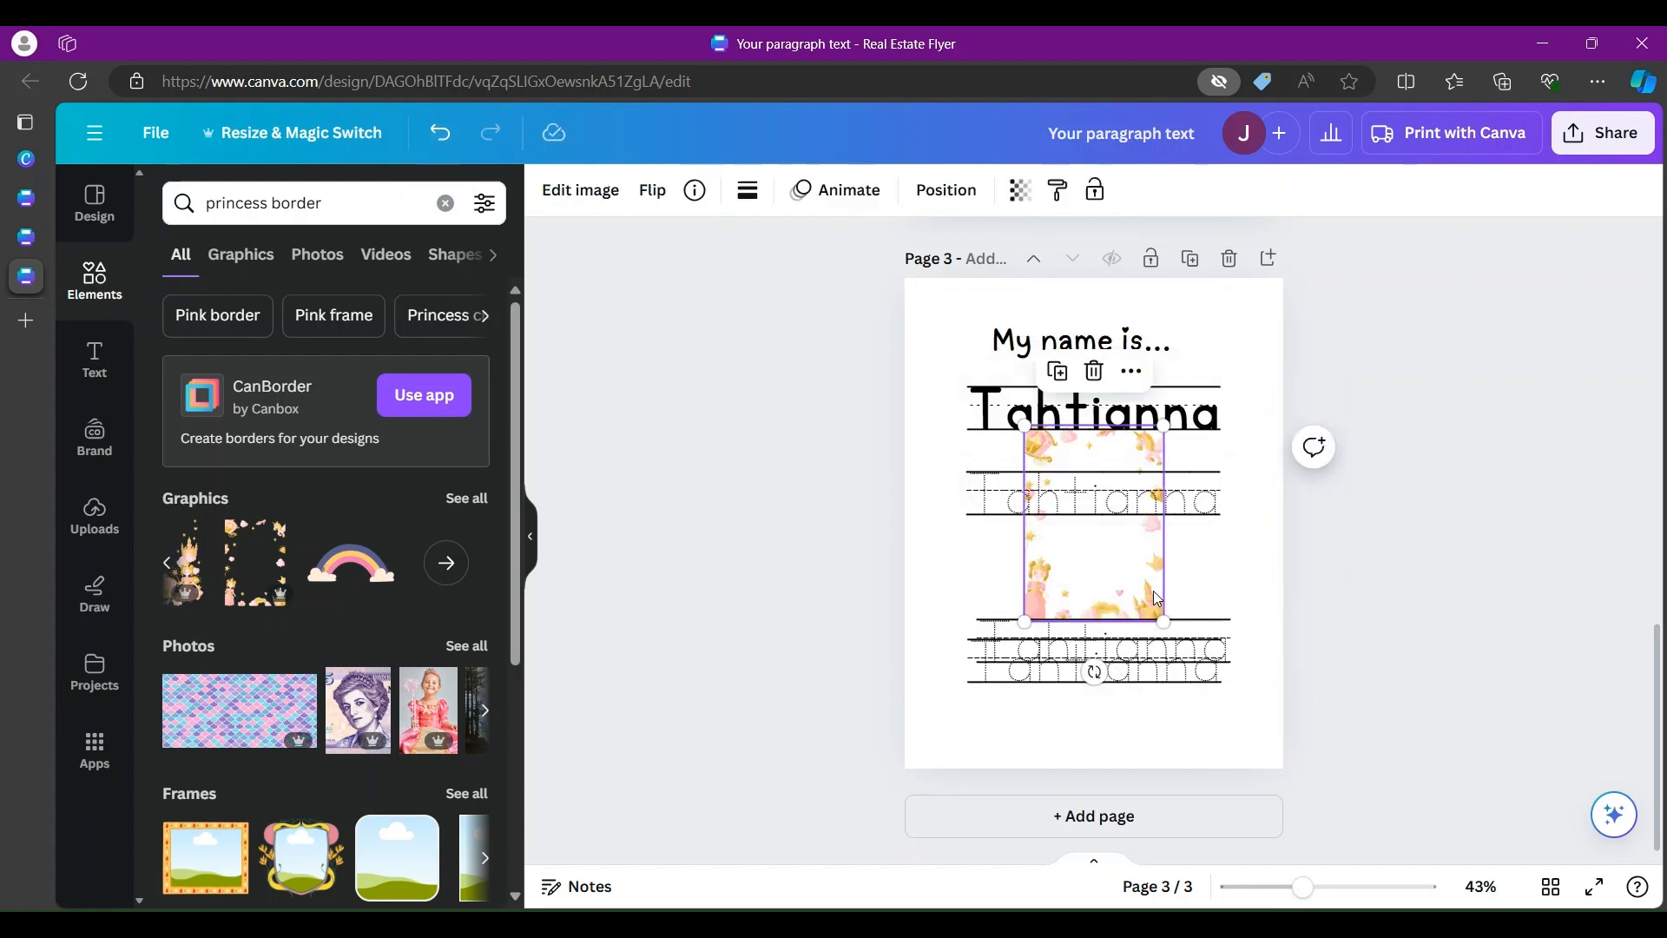
{"action": "left_click_drag", "start_coordinate": [1121, 599], "coordinate": [1020, 732]}
{"action": "left_click", "coordinate": [1128, 562]}
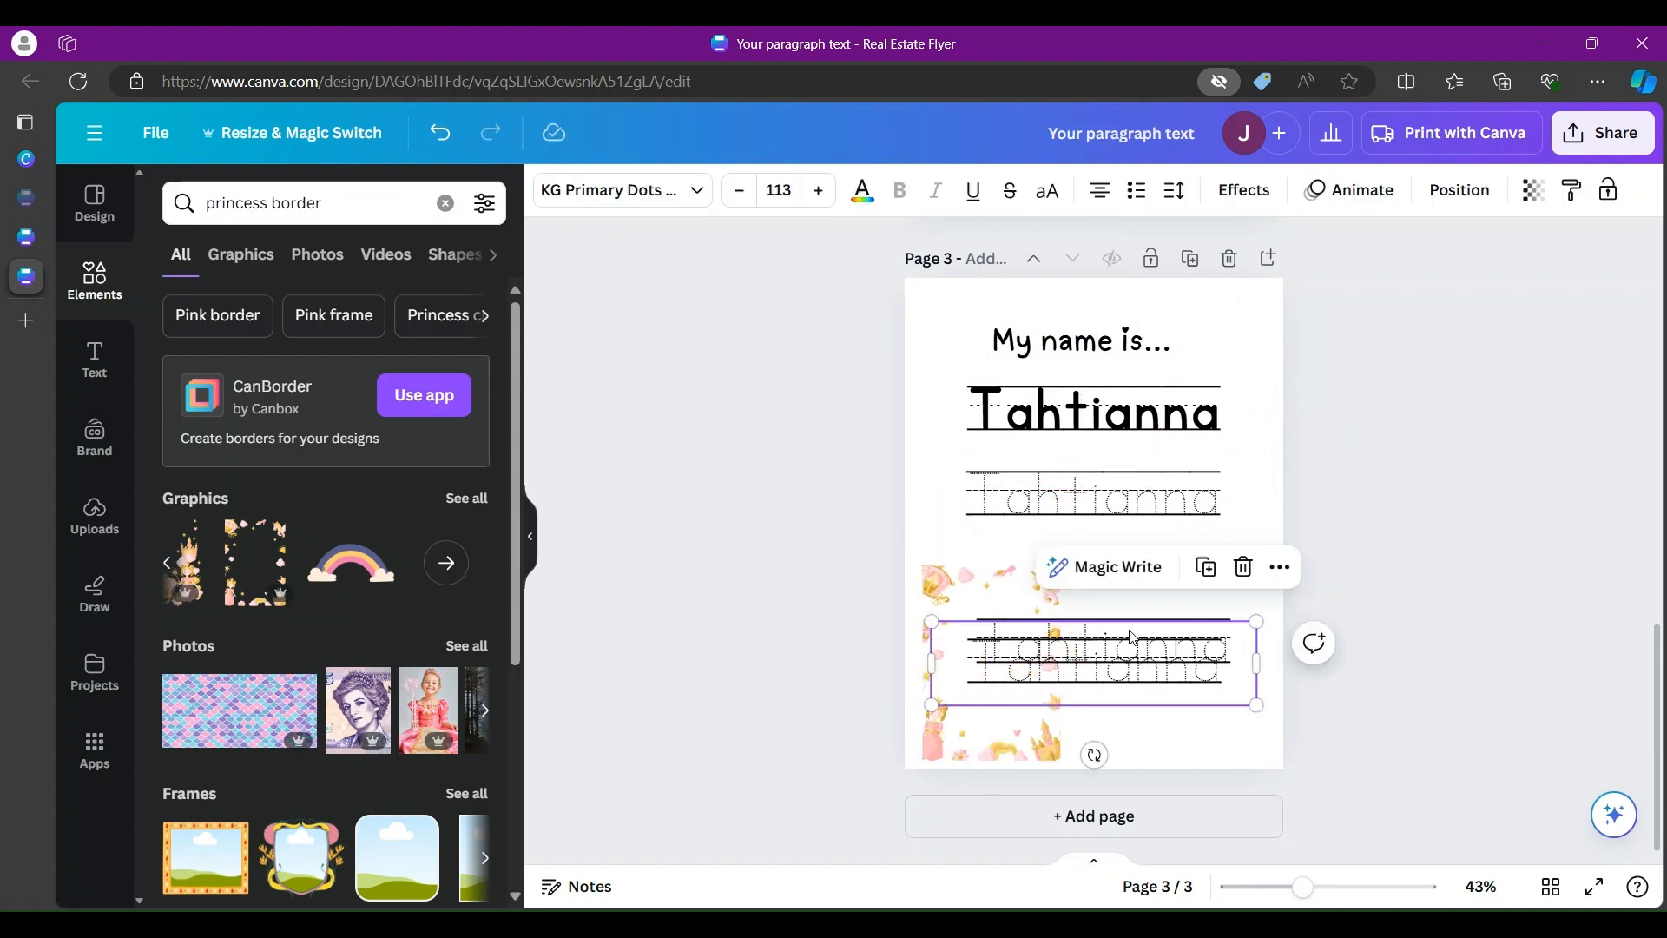
{"action": "left_click_drag", "start_coordinate": [1128, 562], "coordinate": [1129, 552]}
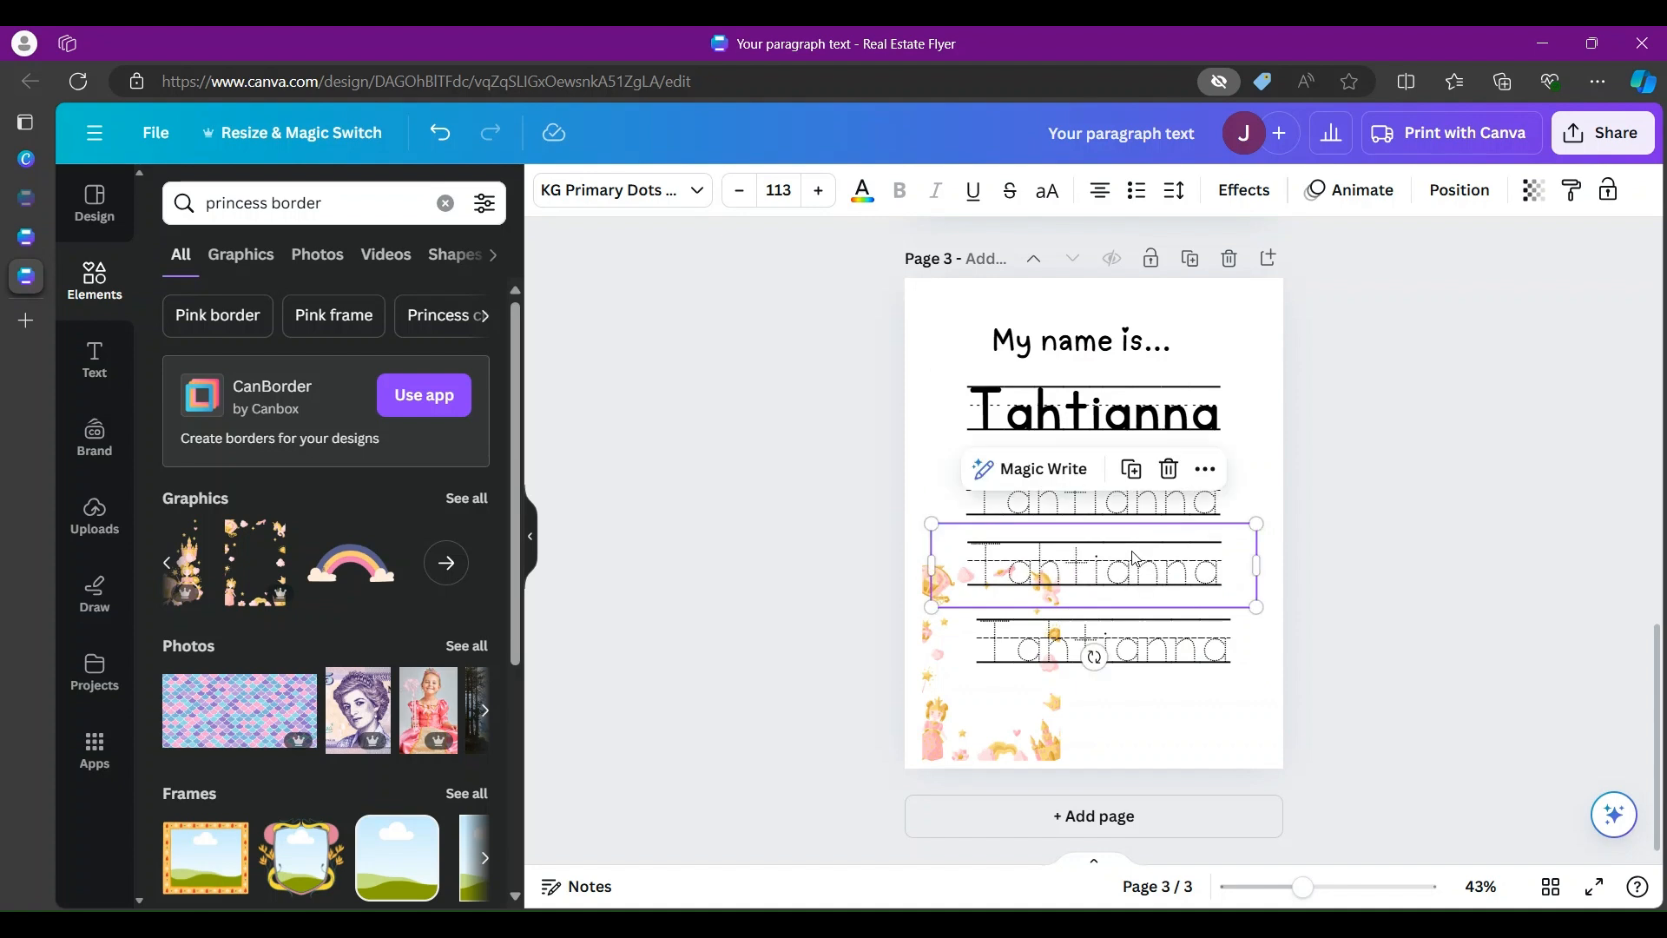
Step: Enlarge the princess frame and position it to cover page 3 edge to edge around the name lines
{"action": "left_click", "coordinate": [1046, 745]}
{"action": "mouse_move", "coordinate": [1060, 761]}
{"action": "left_mouse_down"}
{"action": "mouse_move", "coordinate": [1135, 726]}
{"action": "mouse_move", "coordinate": [1076, 784]}
{"action": "left_mouse_up"}
{"action": "left_click_drag", "start_coordinate": [925, 516], "coordinate": [891, 149]}
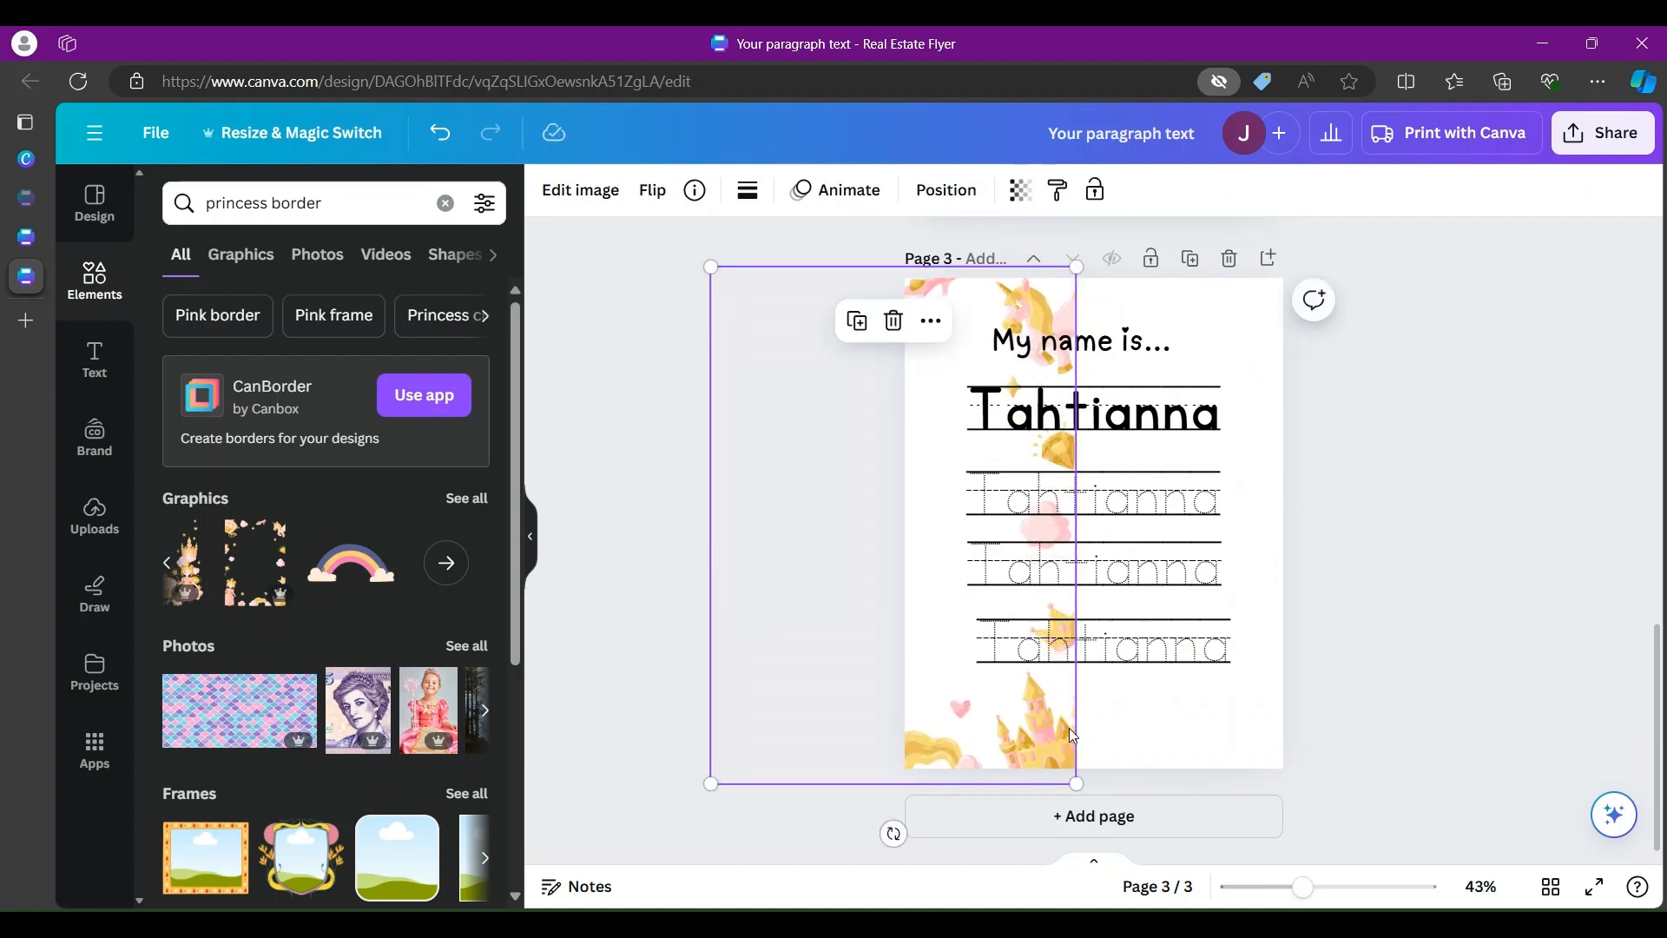
{"action": "left_click_drag", "start_coordinate": [1065, 725], "coordinate": [1259, 723]}
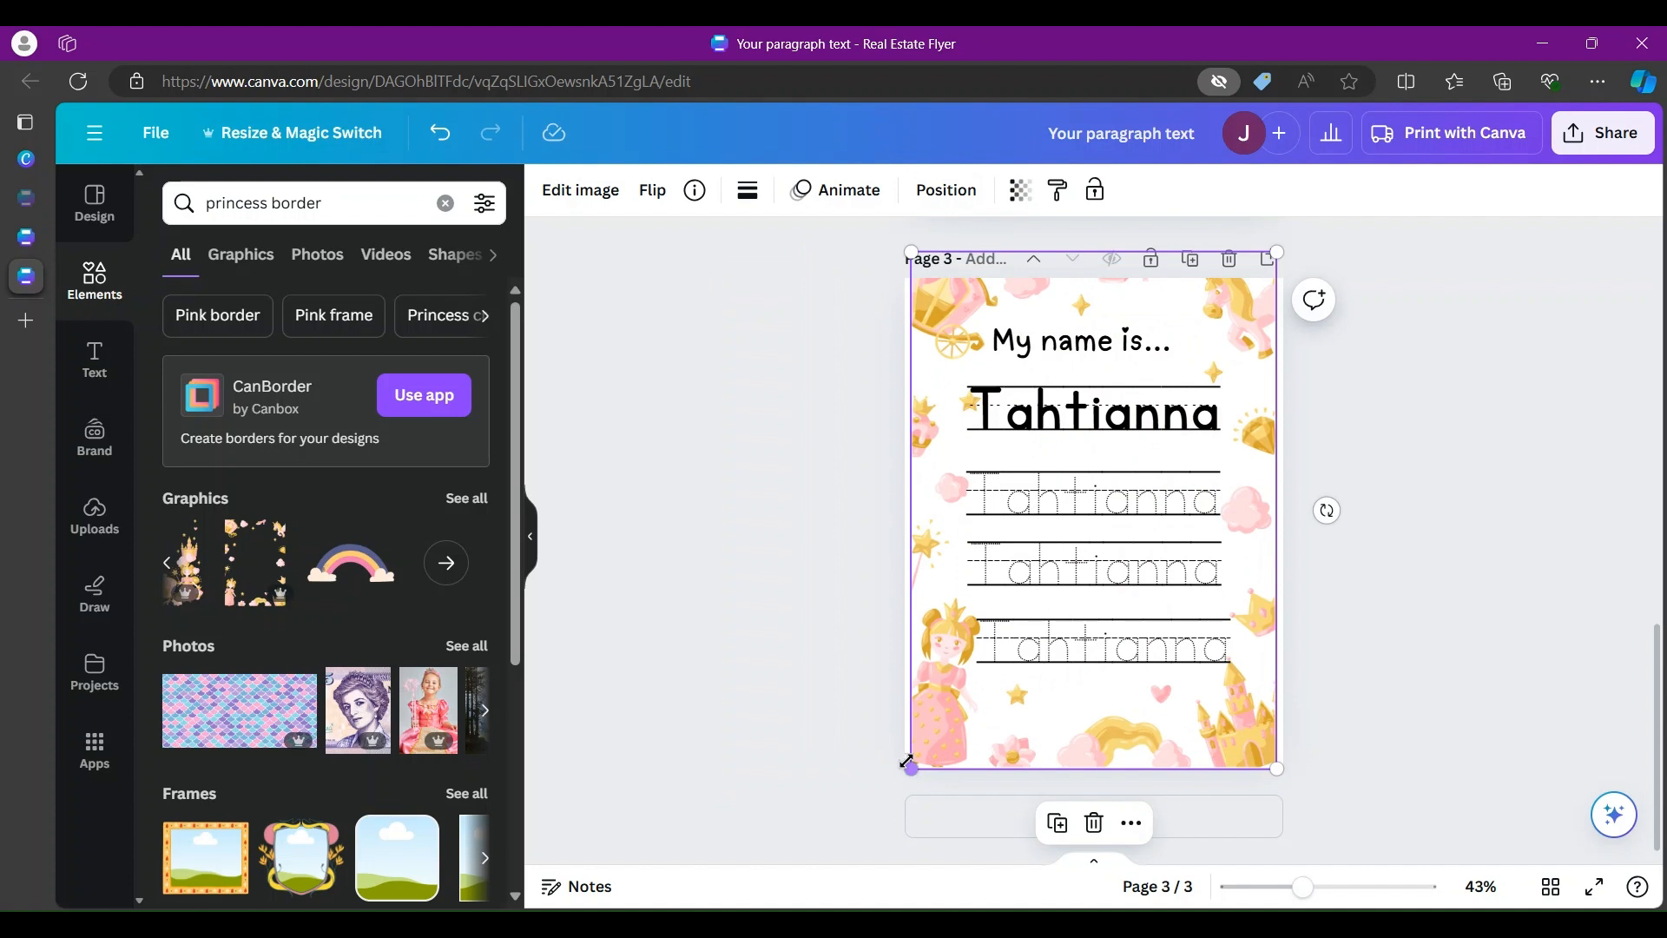
{"action": "left_click_drag", "start_coordinate": [905, 768], "coordinate": [904, 779]}
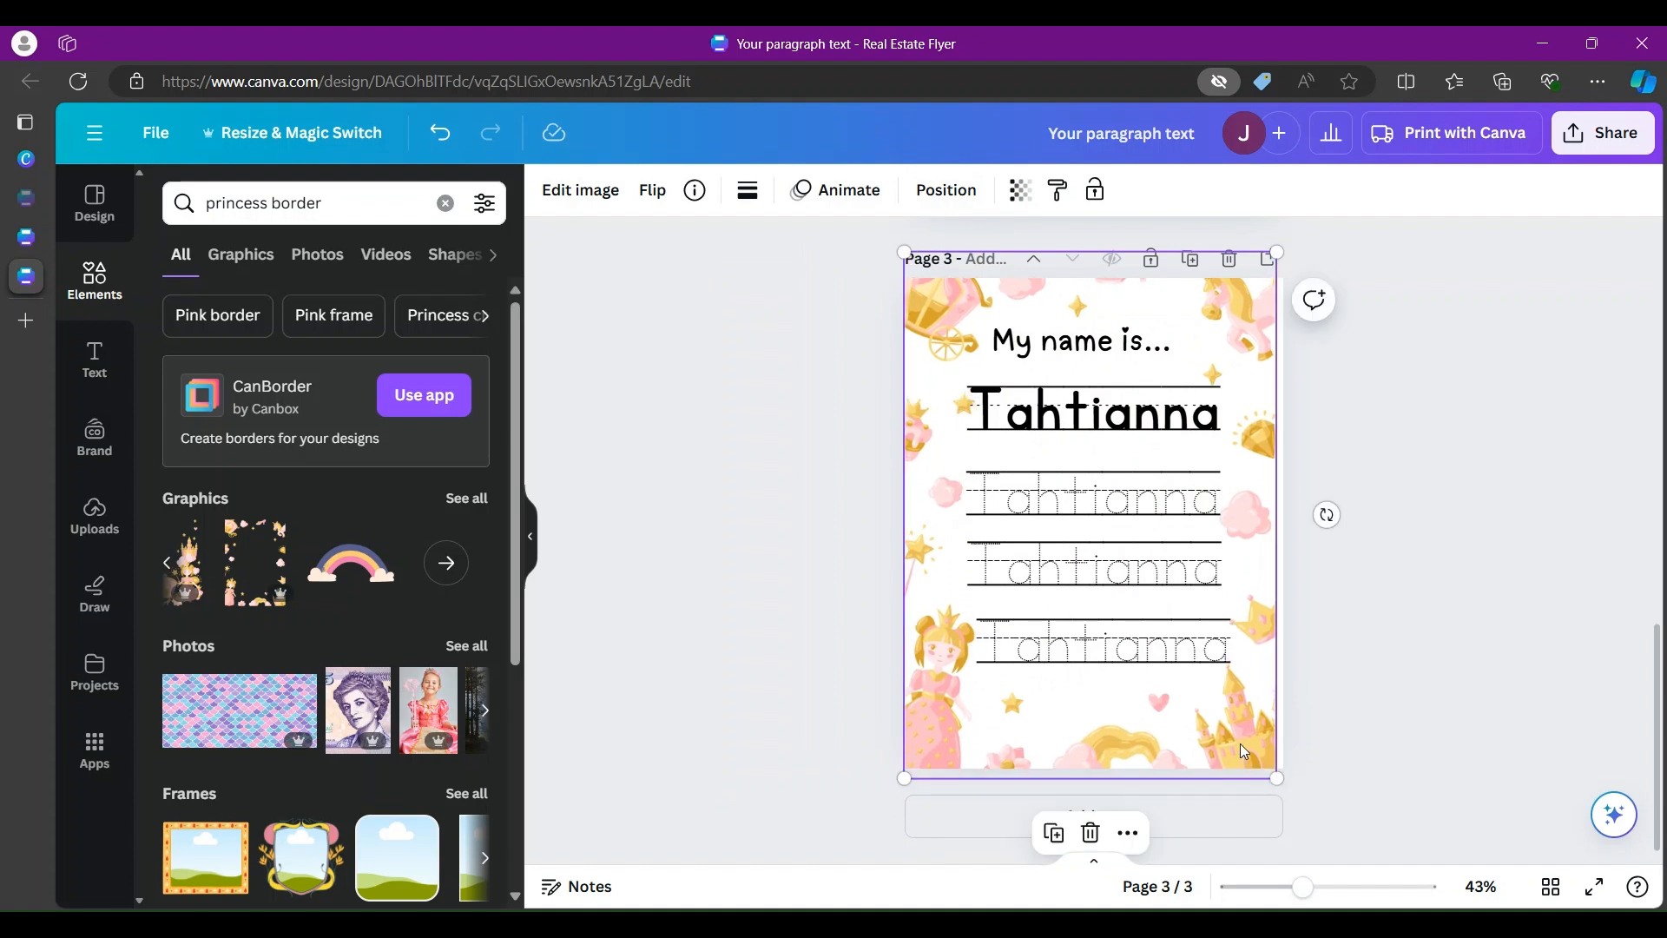
{"action": "left_click", "coordinate": [1429, 653]}
{"action": "left_click", "coordinate": [1284, 775]}
{"action": "left_click_drag", "start_coordinate": [1277, 778], "coordinate": [1297, 782]}
{"action": "left_click", "coordinate": [1355, 738]}
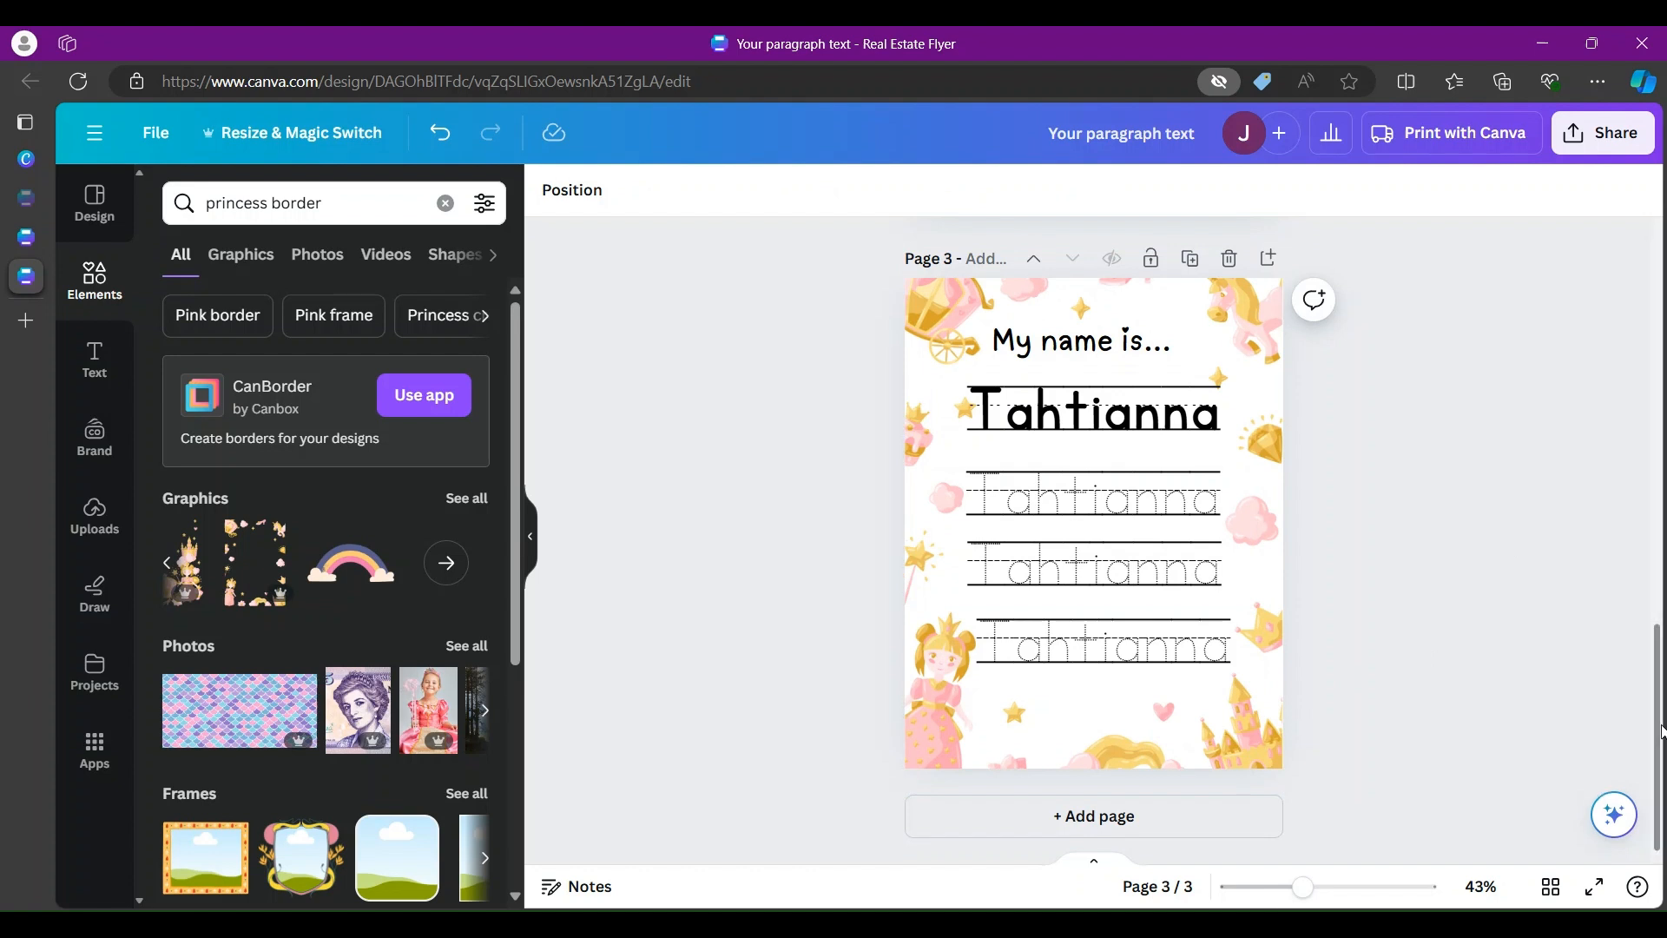
Step: Review the finished pages and add a blank page 4 after the name tracing page
{"action": "left_click_drag", "start_coordinate": [1648, 621], "coordinate": [1641, 188]}
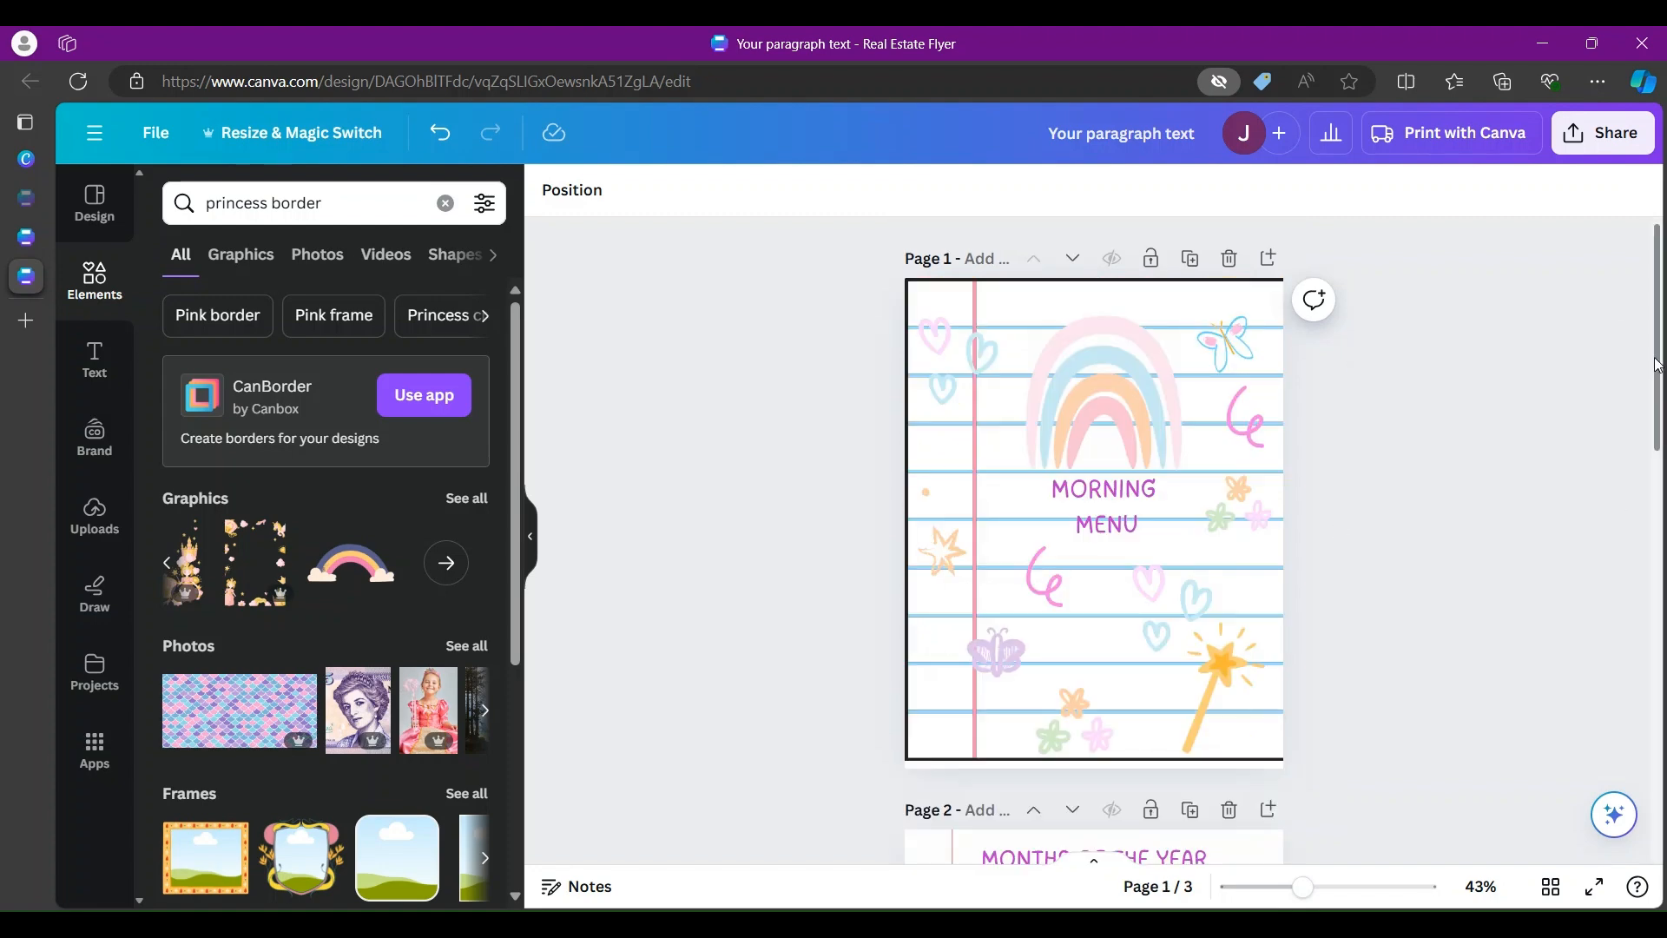
{"action": "left_click_drag", "start_coordinate": [1658, 382], "coordinate": [1659, 778]}
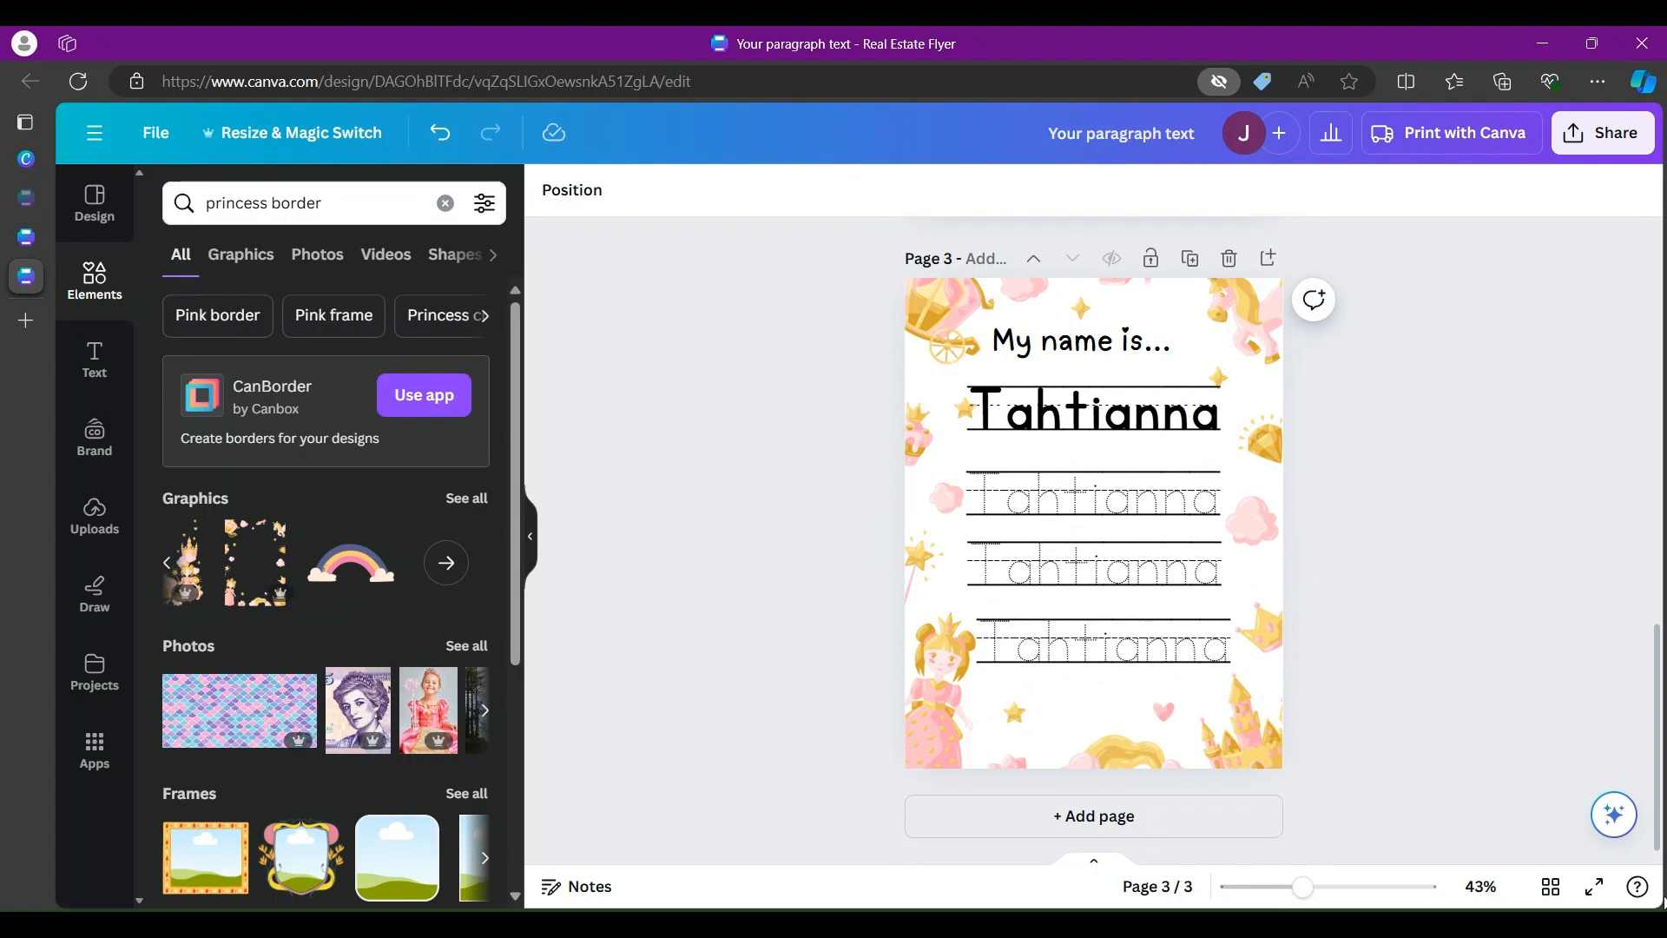
{"action": "left_click", "coordinate": [1113, 824]}
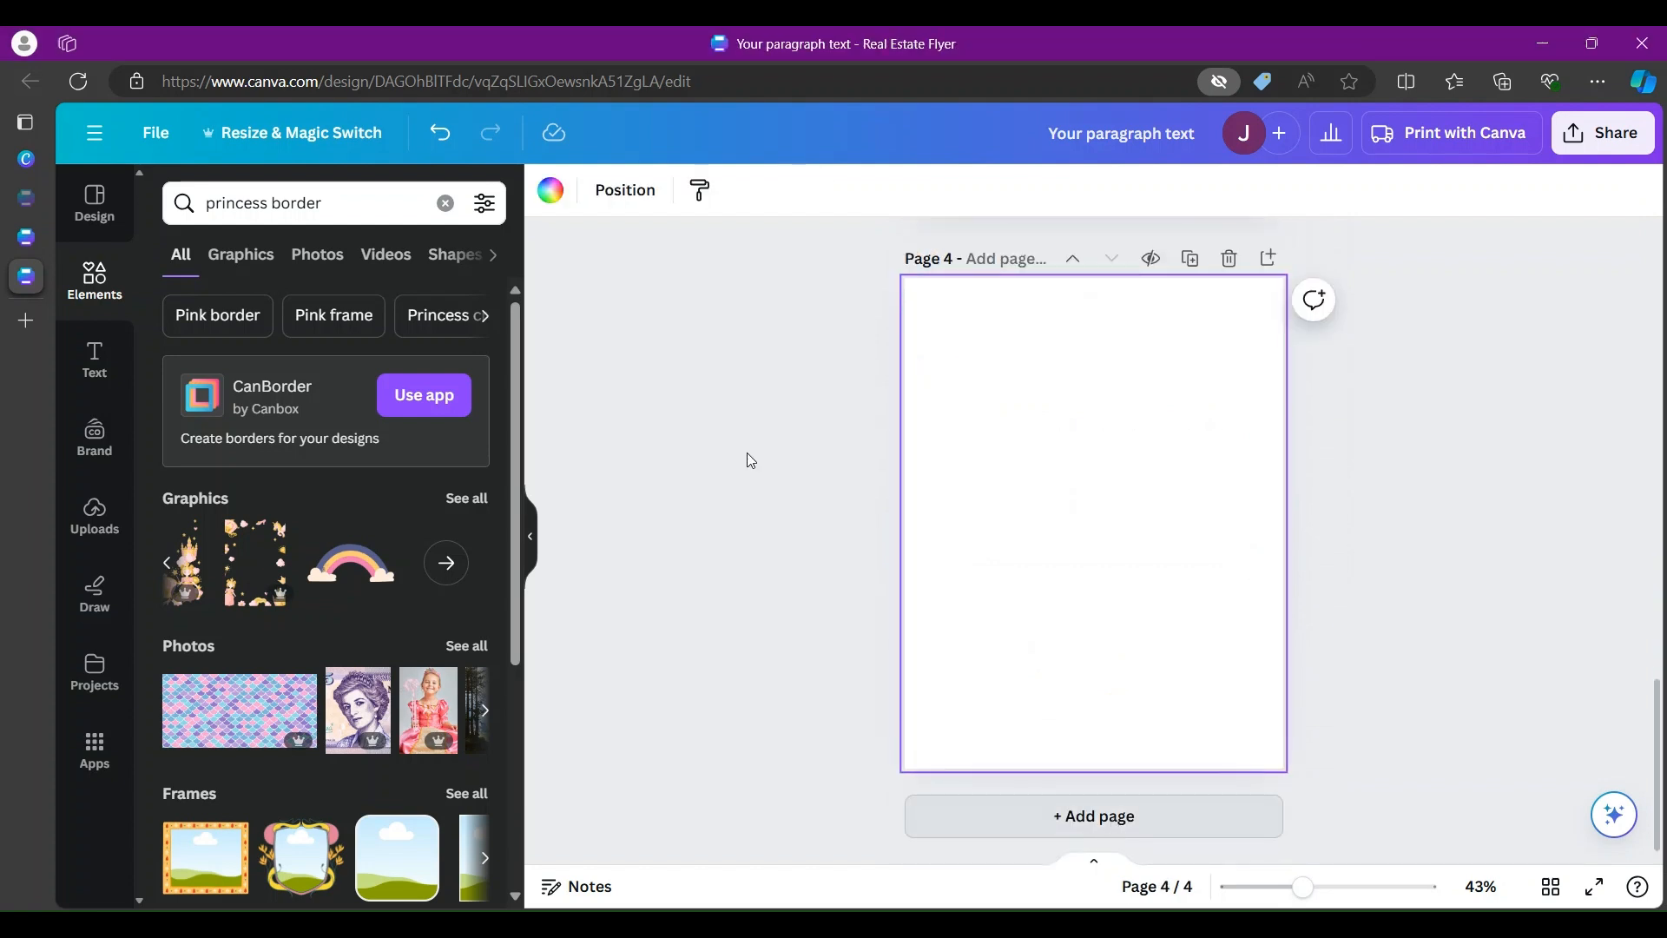
Step: Replace the previous elements search with "cellphone"
{"action": "left_click", "coordinate": [443, 204]}
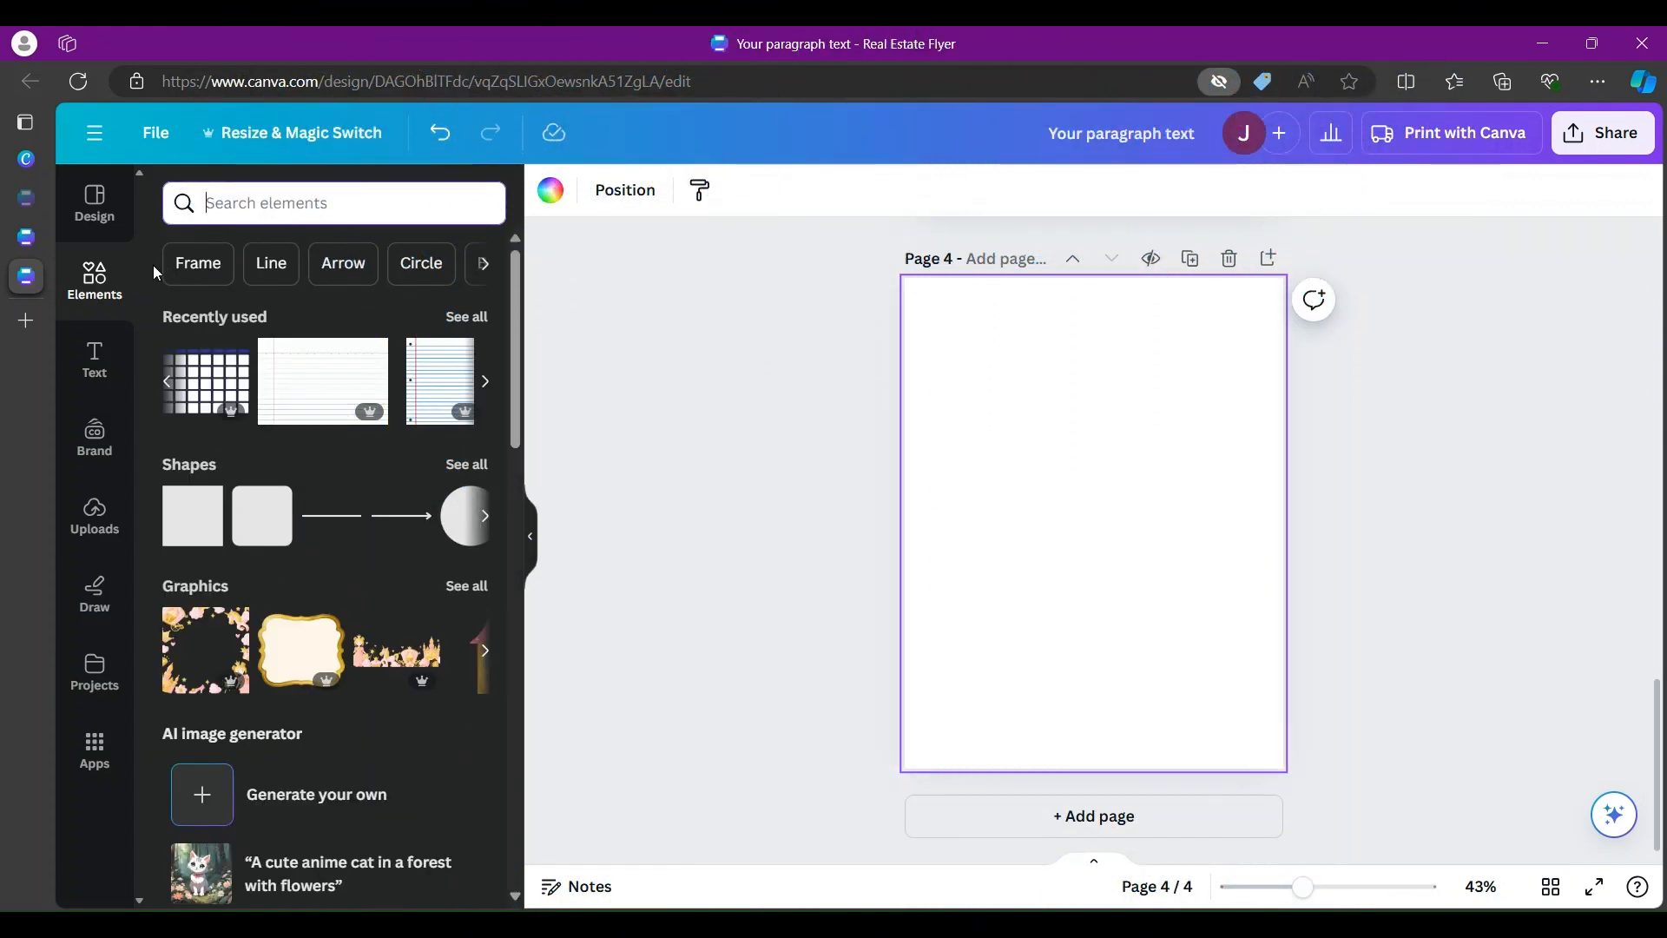
{"action": "left_click", "coordinate": [259, 198]}
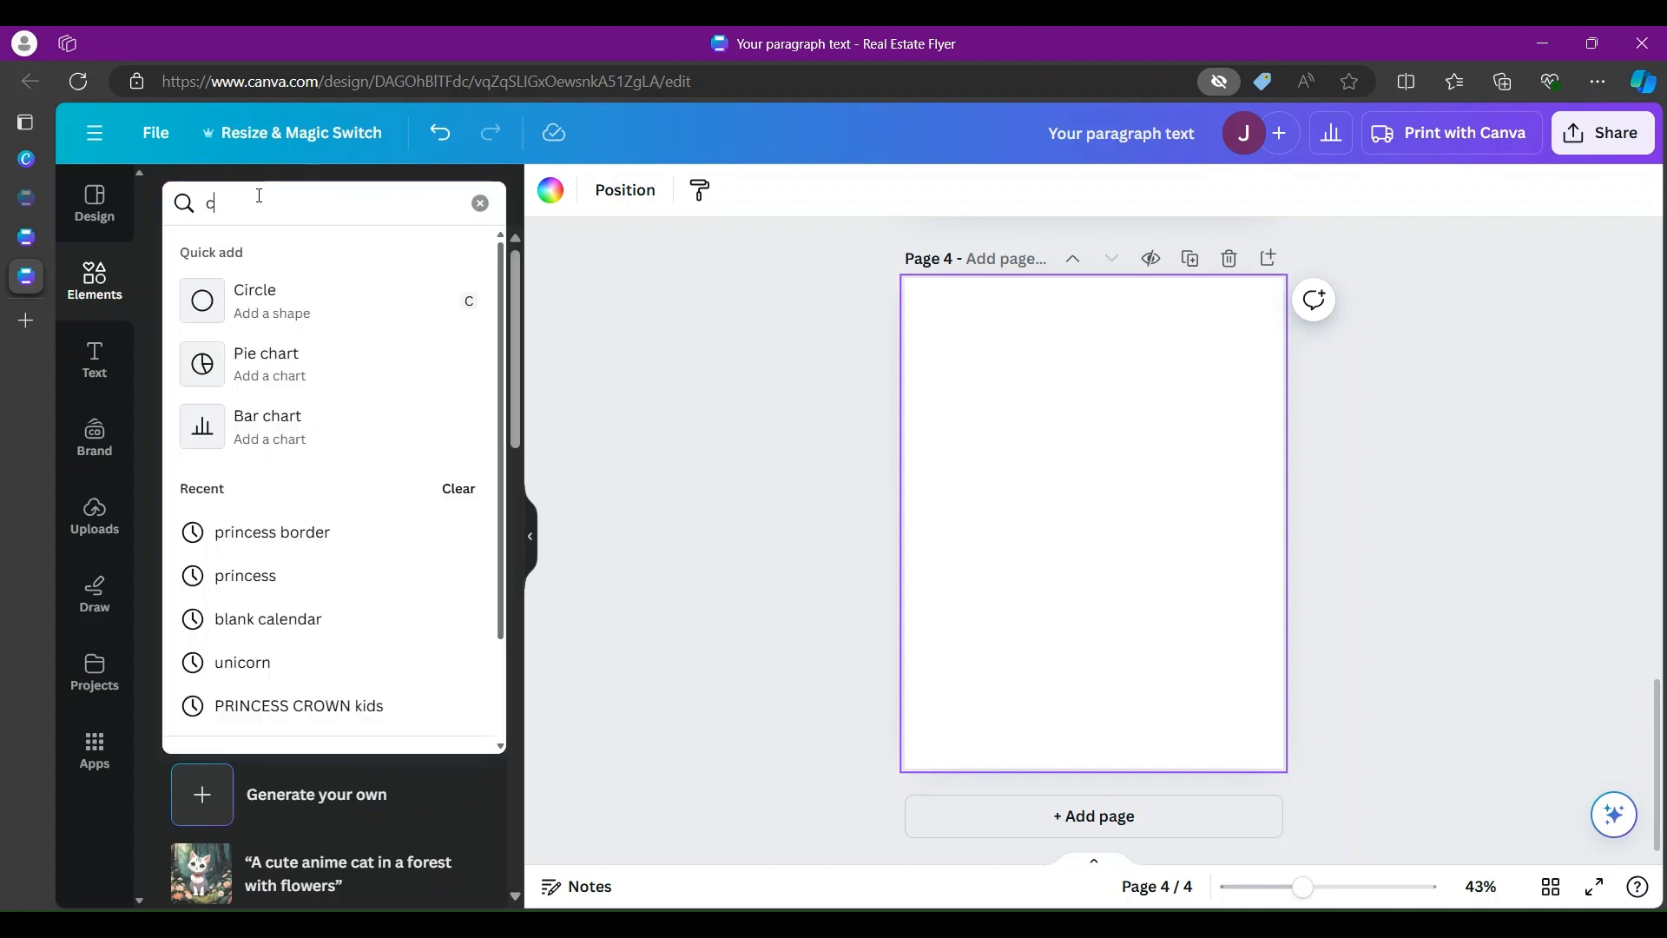
{"action": "type", "text": "cellphone"}
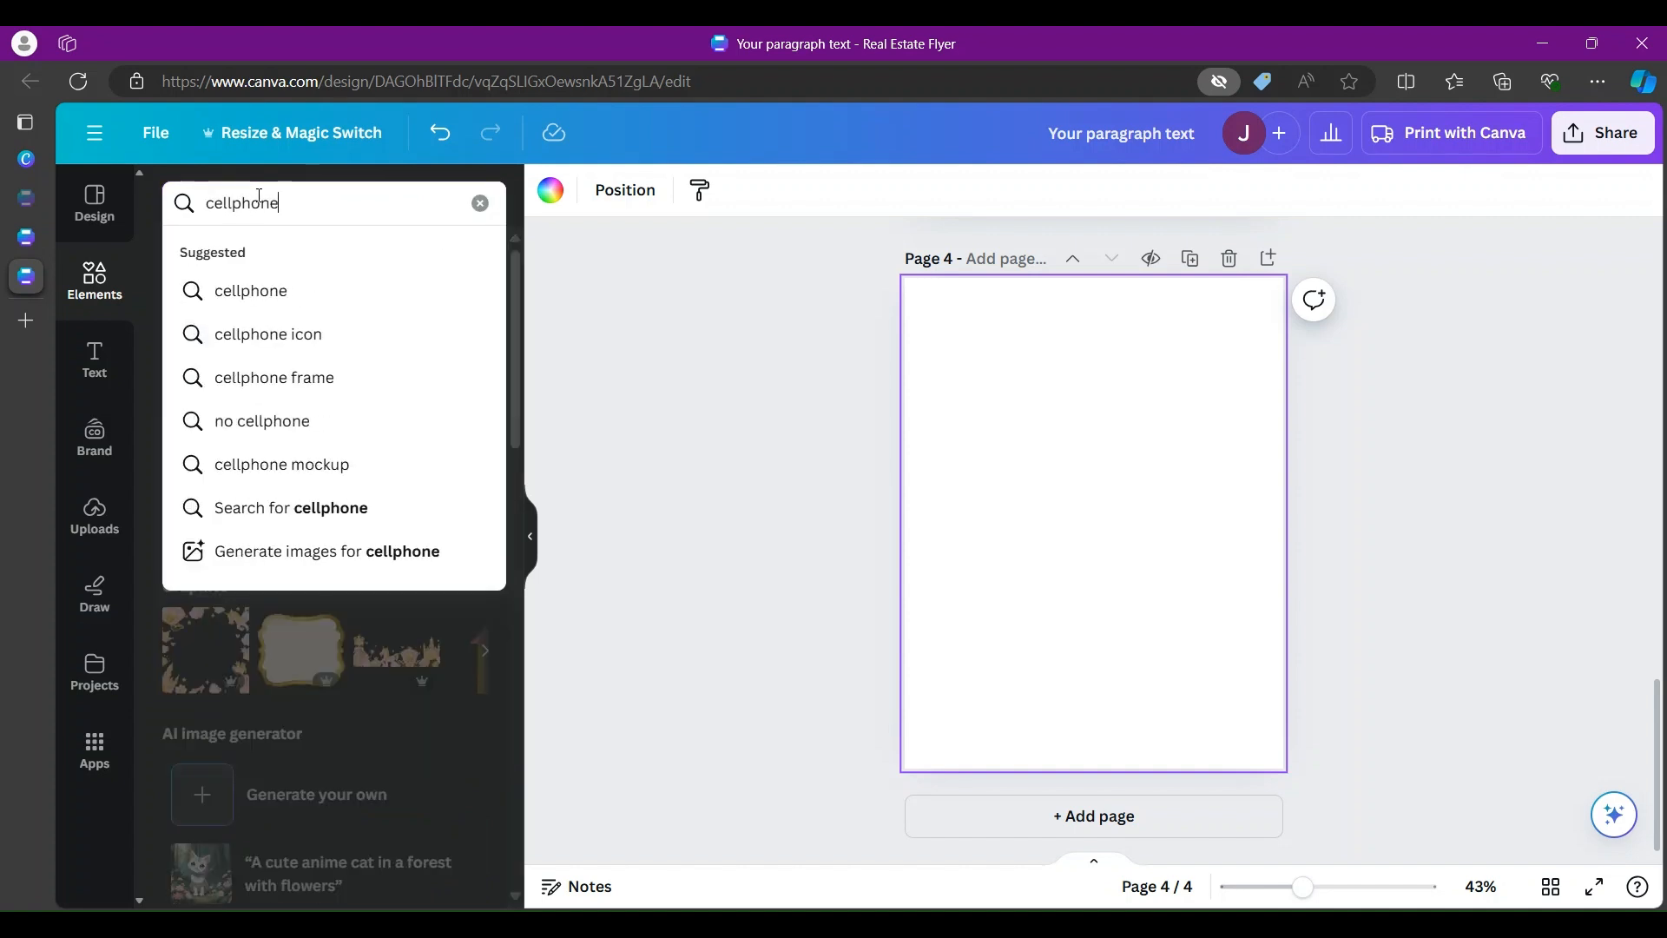